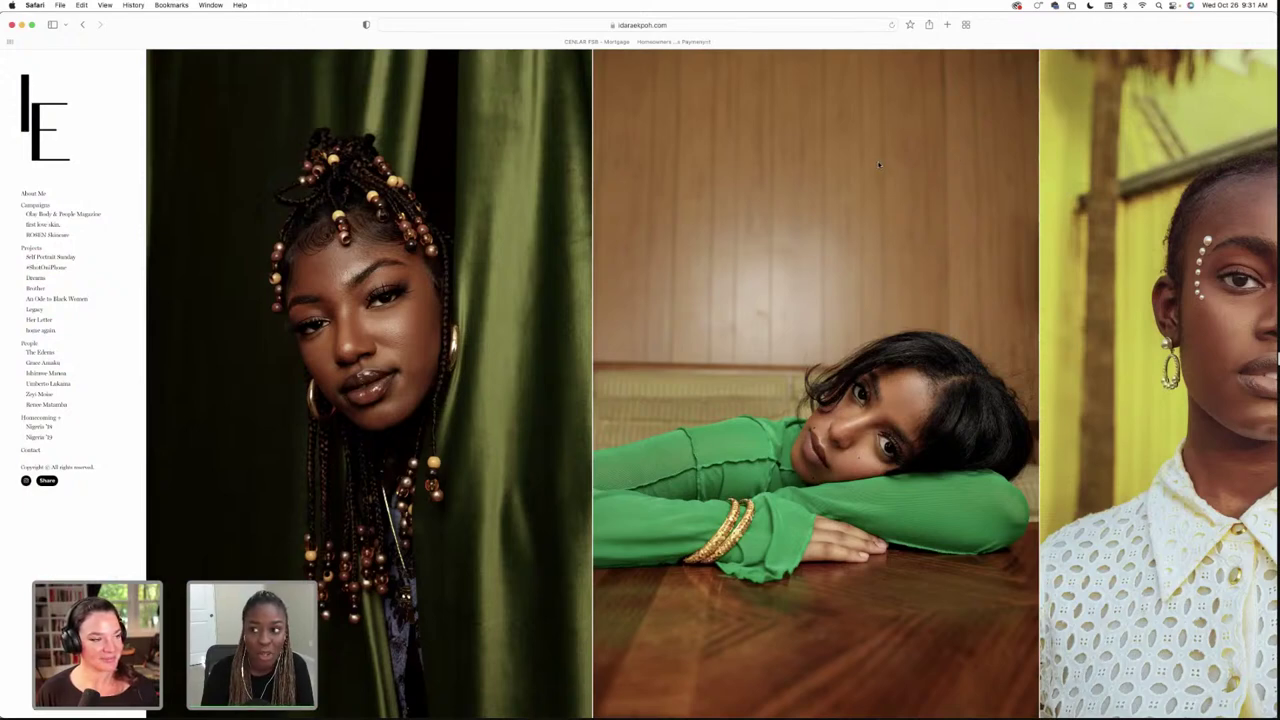
Scroll through the portfolio site's horizontal portrait gallery in Safari
{"action": "scroll", "coordinate": [880, 164], "scroll_direction": "right", "scroll_amount": 3}
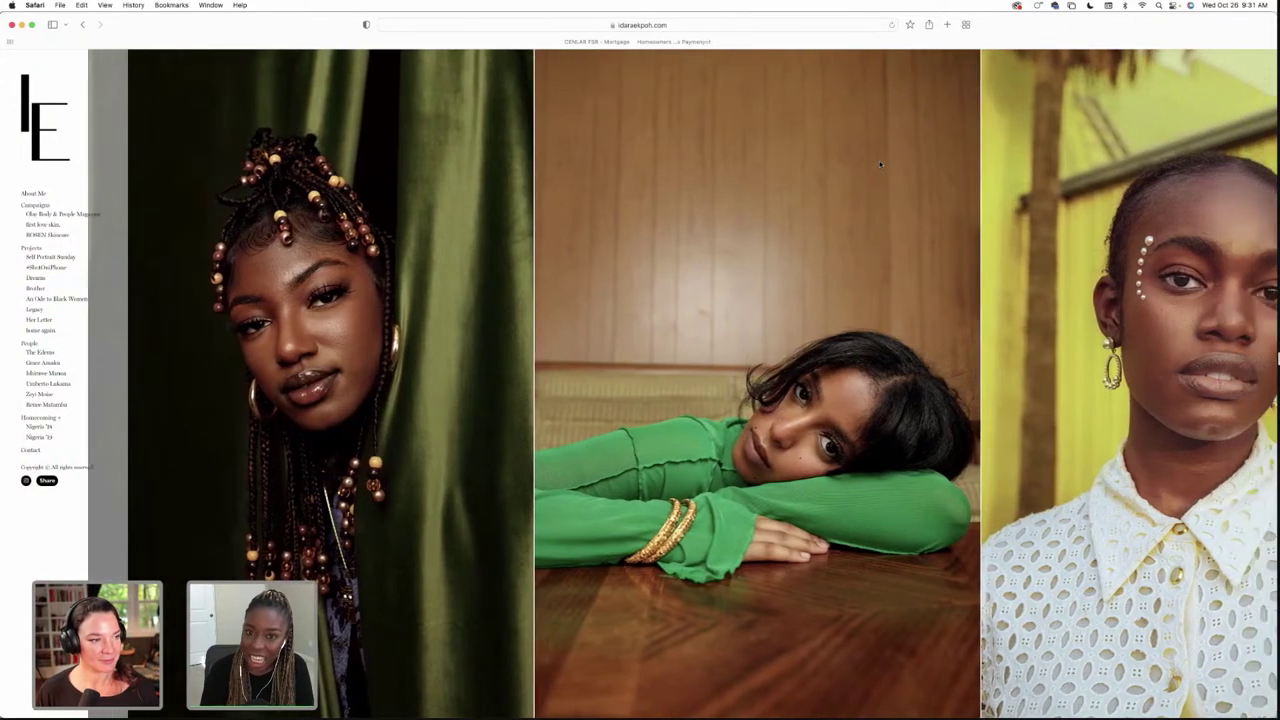
{"action": "scroll", "coordinate": [880, 164], "scroll_direction": "right", "scroll_amount": 3}
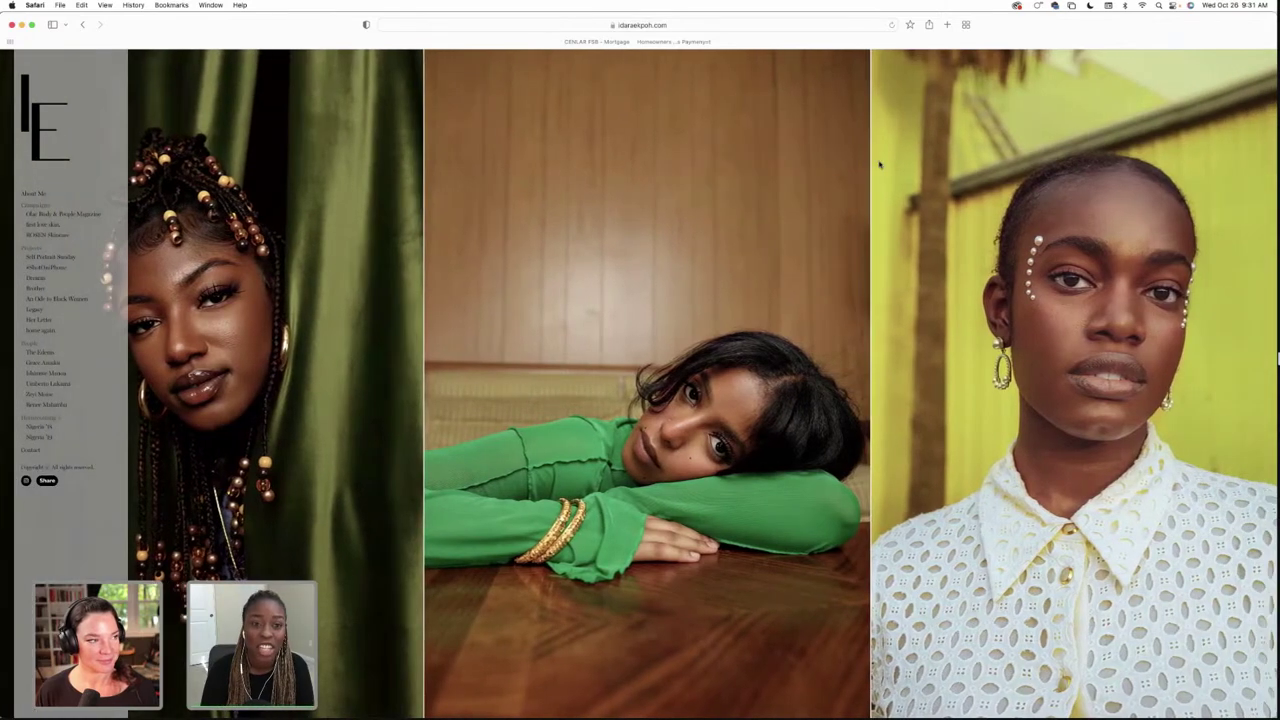
{"action": "scroll", "coordinate": [880, 164], "scroll_direction": "right", "scroll_amount": 1}
{"action": "scroll", "coordinate": [880, 164], "scroll_direction": "right", "scroll_amount": 6}
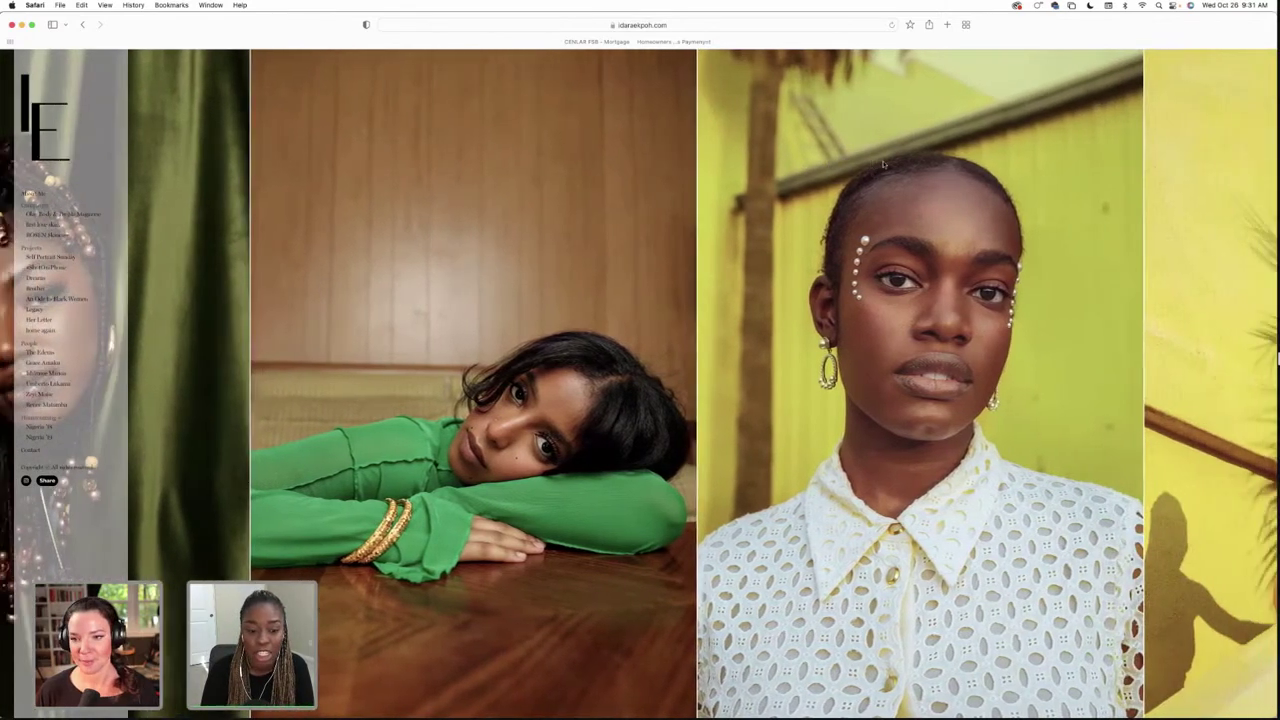
{"action": "scroll", "coordinate": [883, 163], "scroll_direction": "right", "scroll_amount": 2}
{"action": "scroll", "coordinate": [884, 164], "scroll_direction": "right", "scroll_amount": 5}
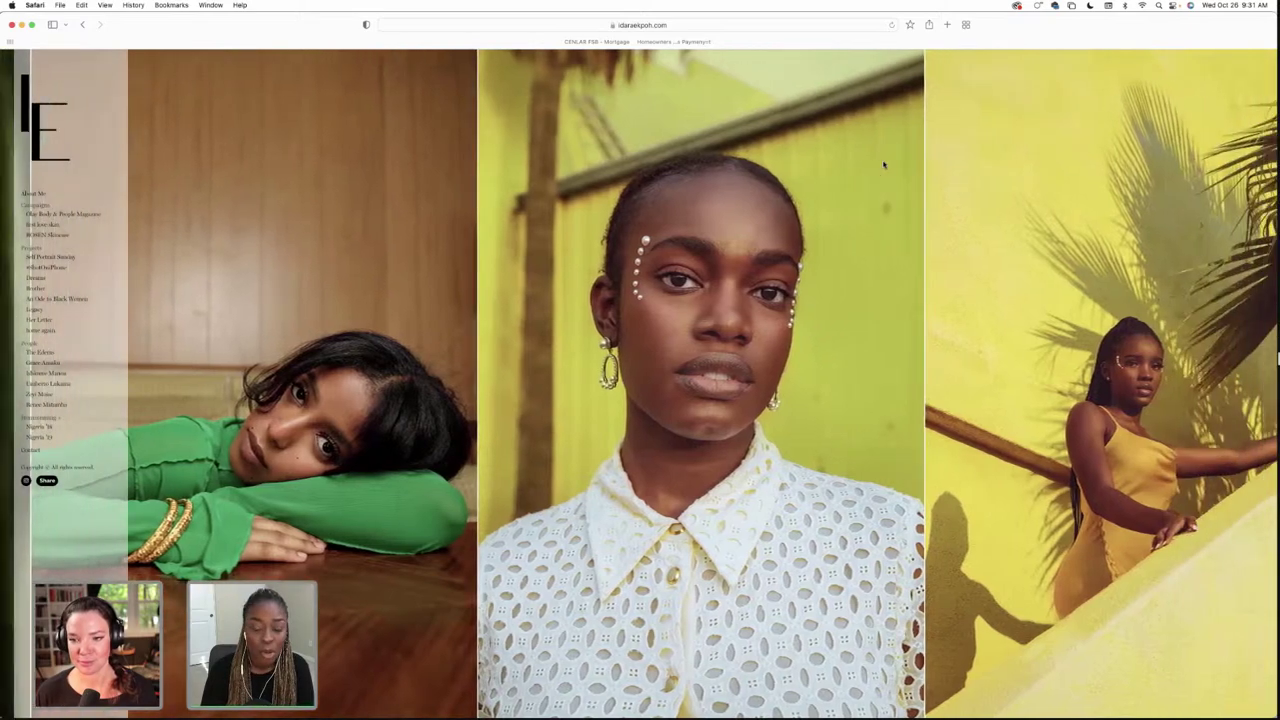
{"action": "scroll", "coordinate": [884, 164], "scroll_direction": "right", "scroll_amount": 4}
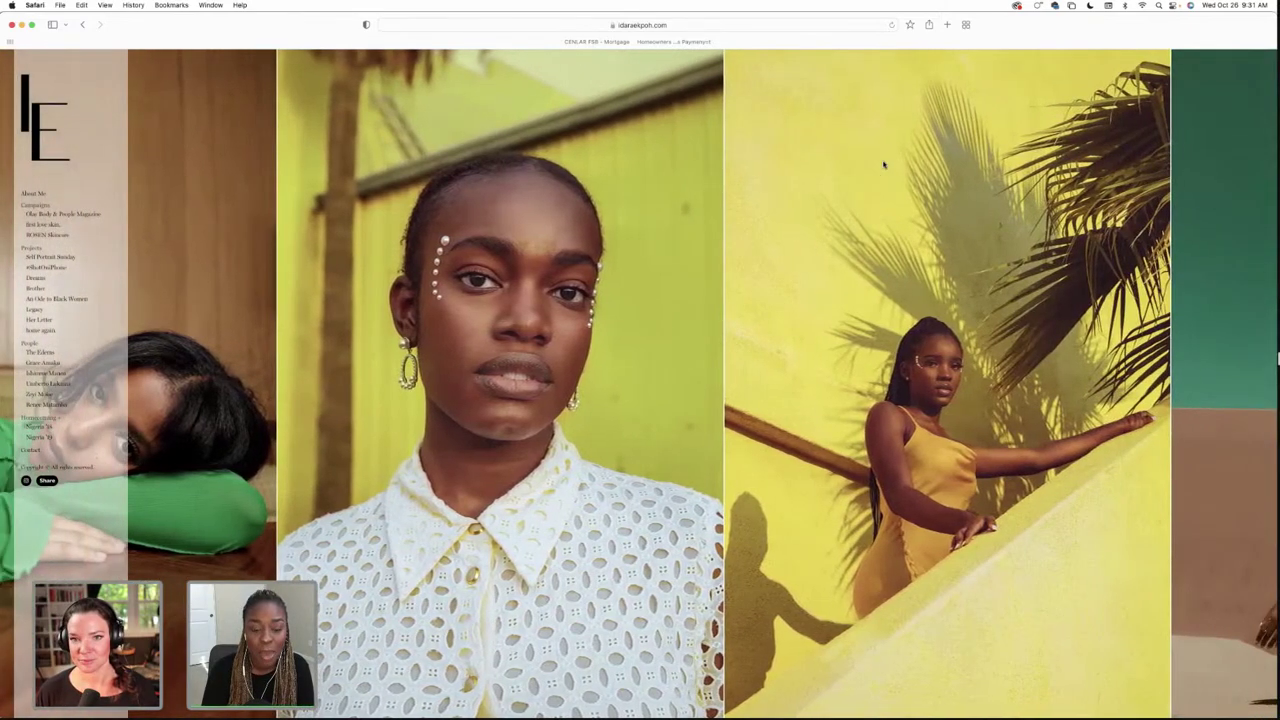
{"action": "scroll", "coordinate": [884, 164], "scroll_direction": "right", "scroll_amount": 7}
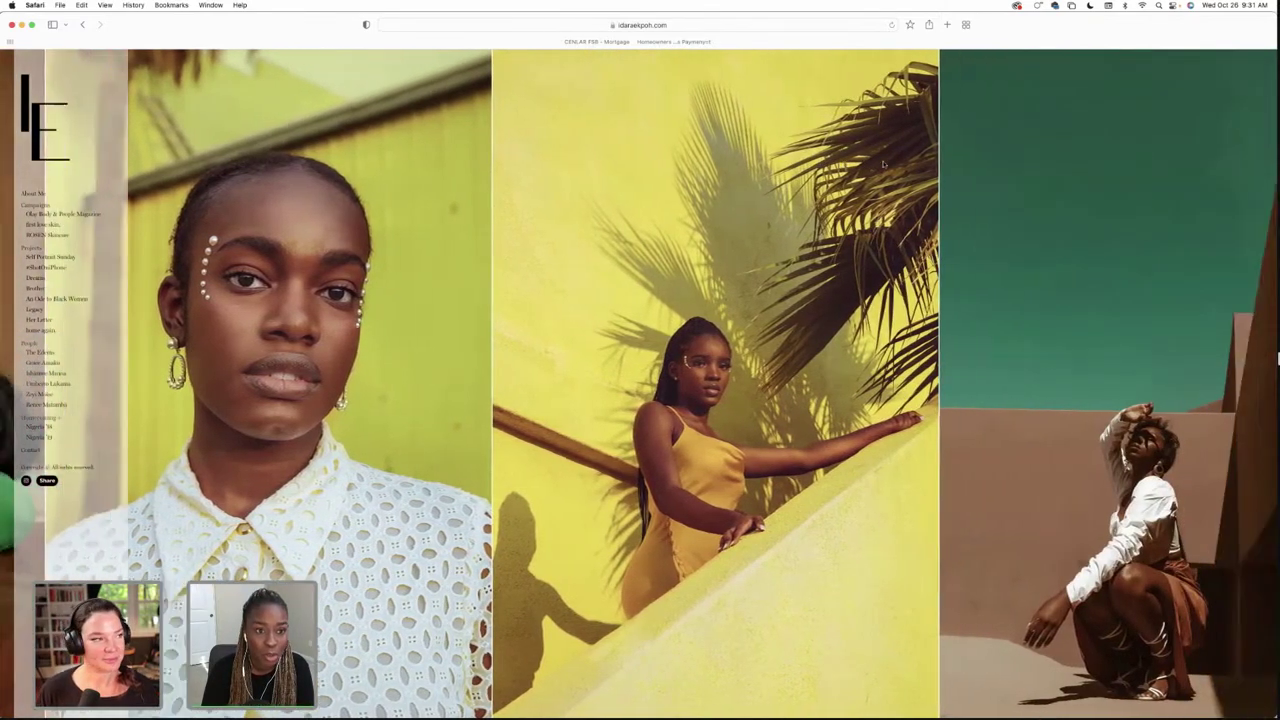
{"action": "scroll", "coordinate": [883, 163], "scroll_direction": "right", "scroll_amount": 5}
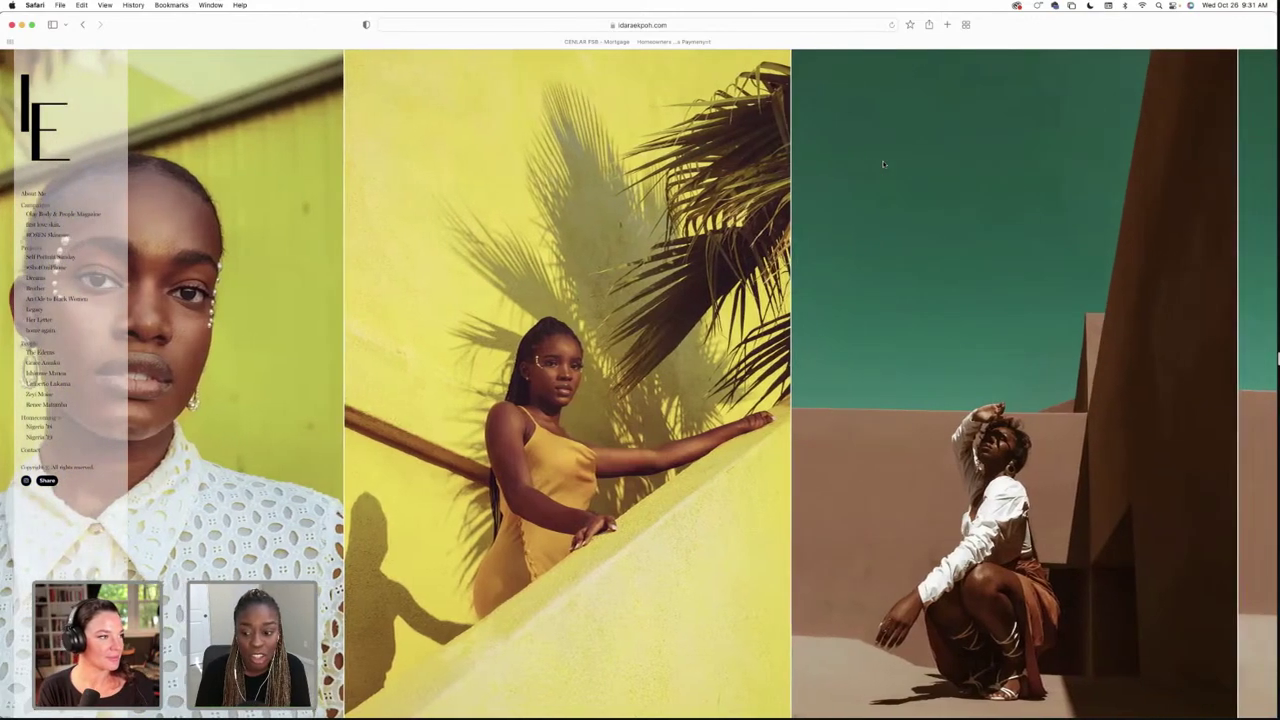
{"action": "scroll", "coordinate": [883, 164], "scroll_direction": "right", "scroll_amount": 8}
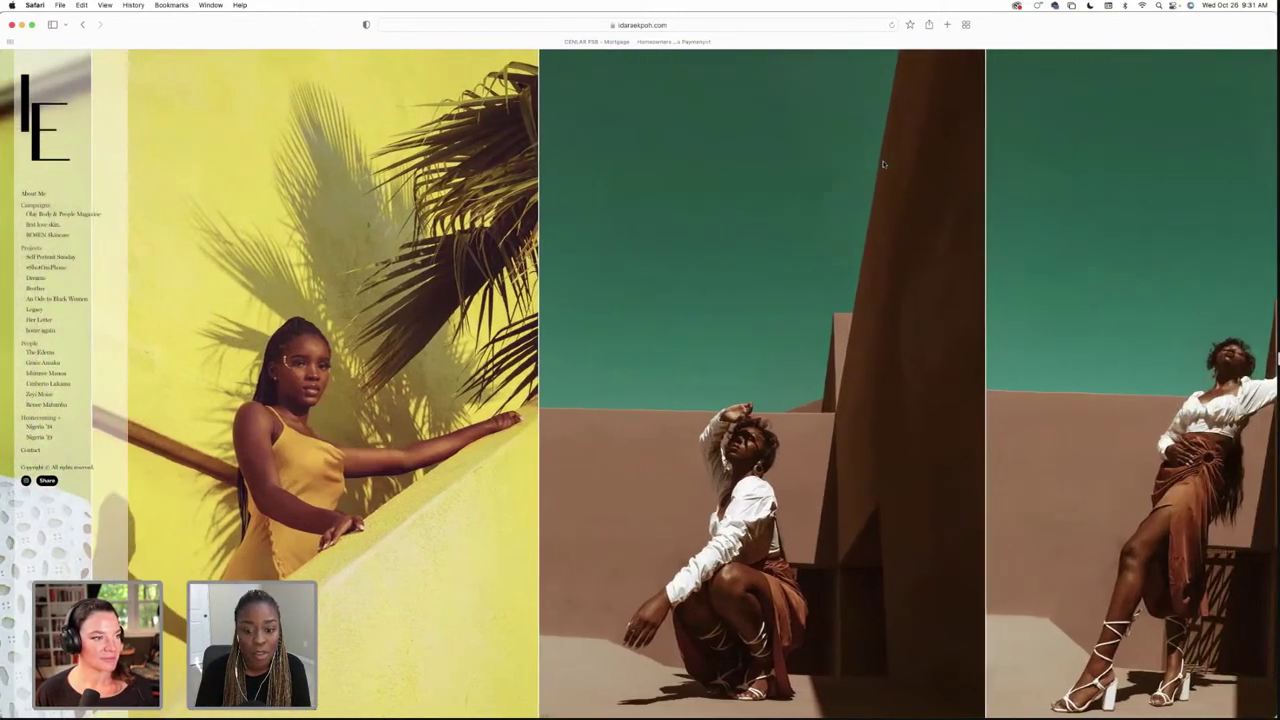
{"action": "scroll", "coordinate": [883, 164], "scroll_direction": "right", "scroll_amount": 8}
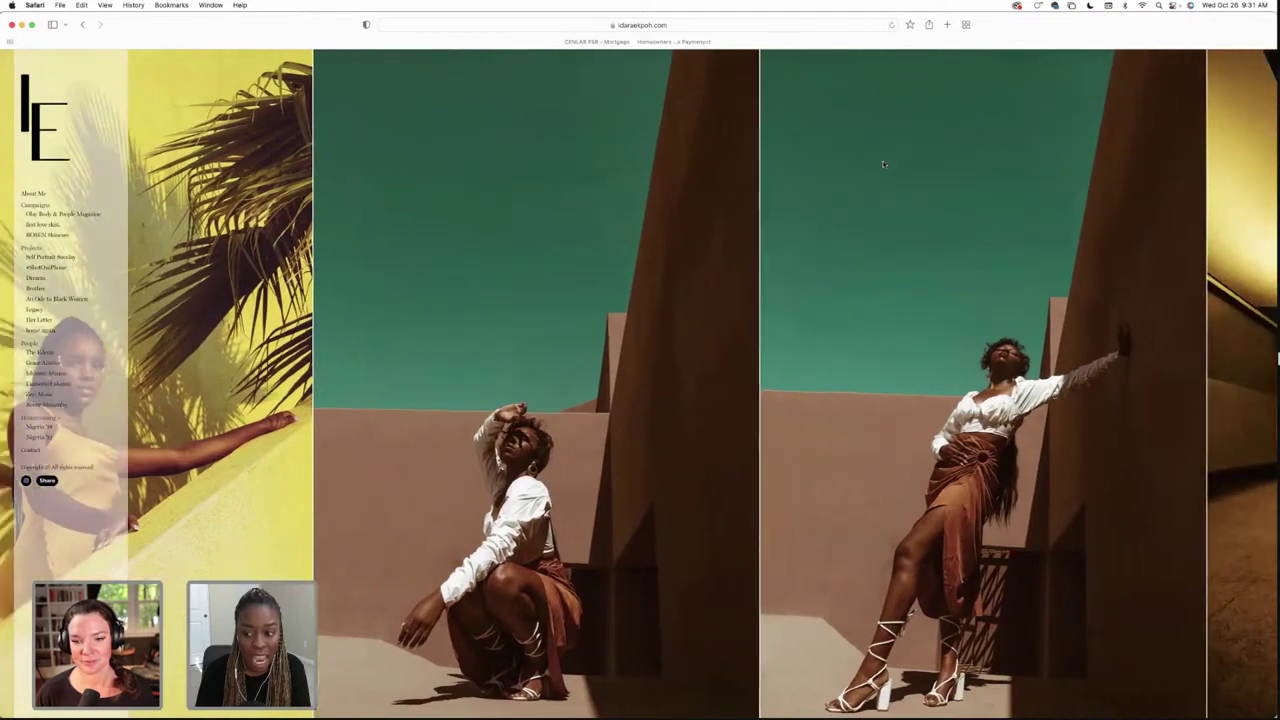
{"action": "scroll", "coordinate": [883, 164], "scroll_direction": "right", "scroll_amount": 10}
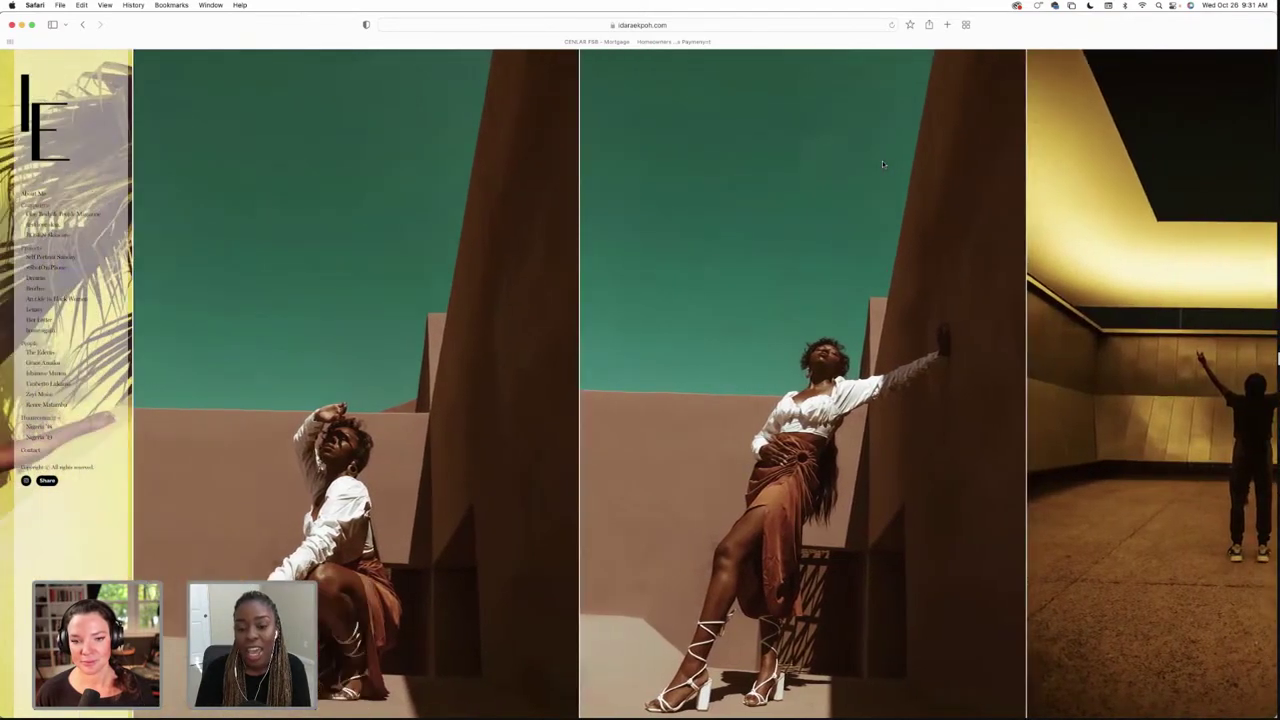
{"action": "scroll", "coordinate": [883, 164], "scroll_direction": "right", "scroll_amount": 13}
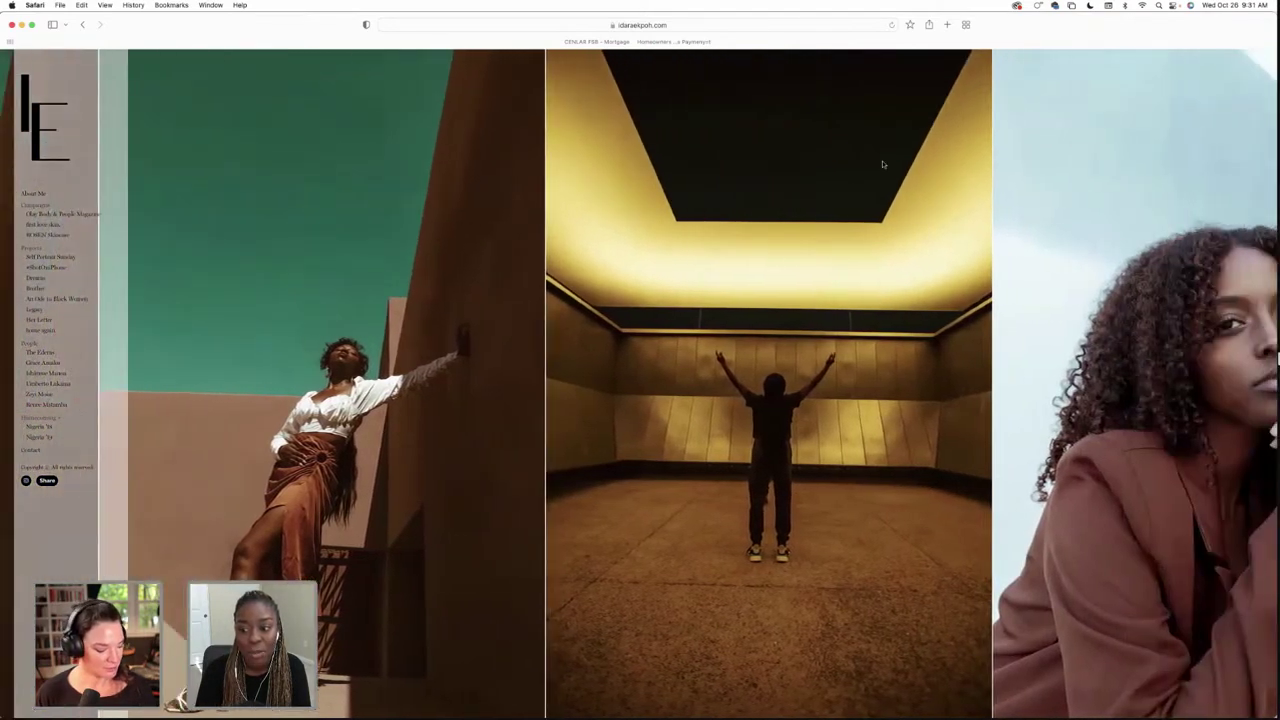
{"action": "scroll", "coordinate": [883, 164], "scroll_direction": "right", "scroll_amount": 11}
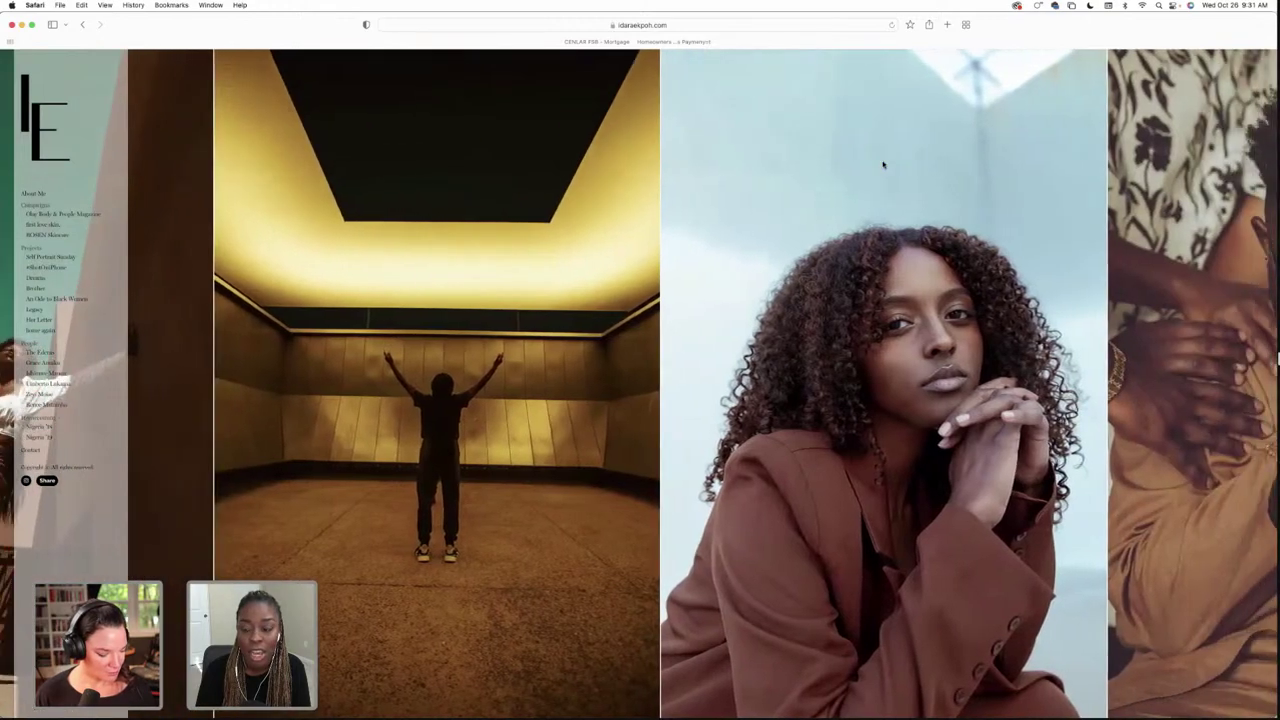
{"action": "scroll", "coordinate": [883, 164], "scroll_direction": "right", "scroll_amount": 8}
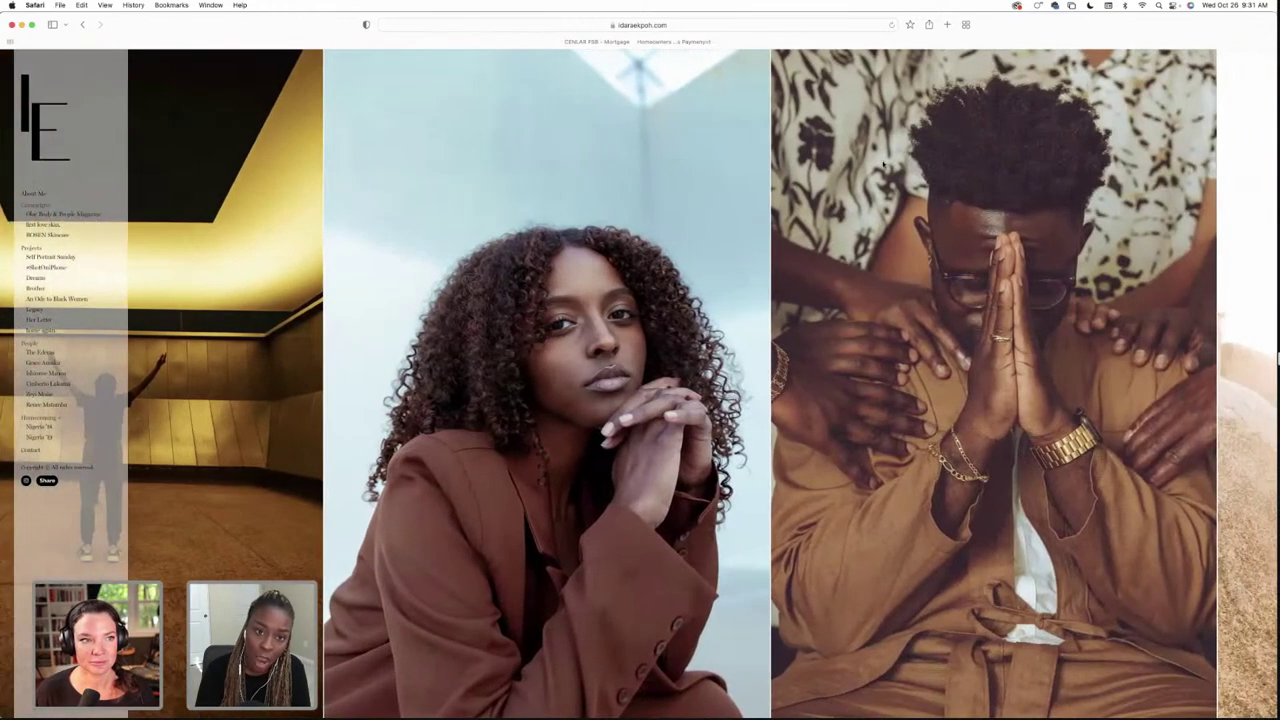
{"action": "scroll", "coordinate": [883, 165], "scroll_direction": "right", "scroll_amount": 13}
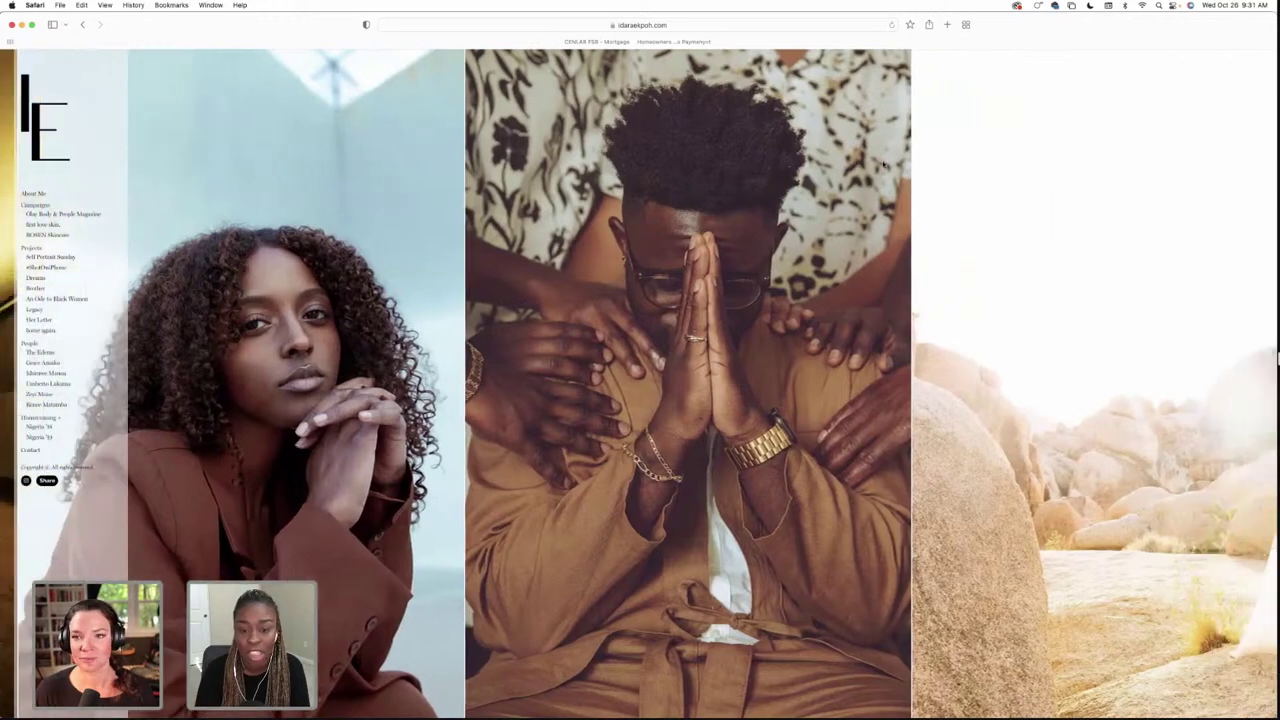
{"action": "scroll", "coordinate": [883, 165], "scroll_direction": "right", "scroll_amount": 5}
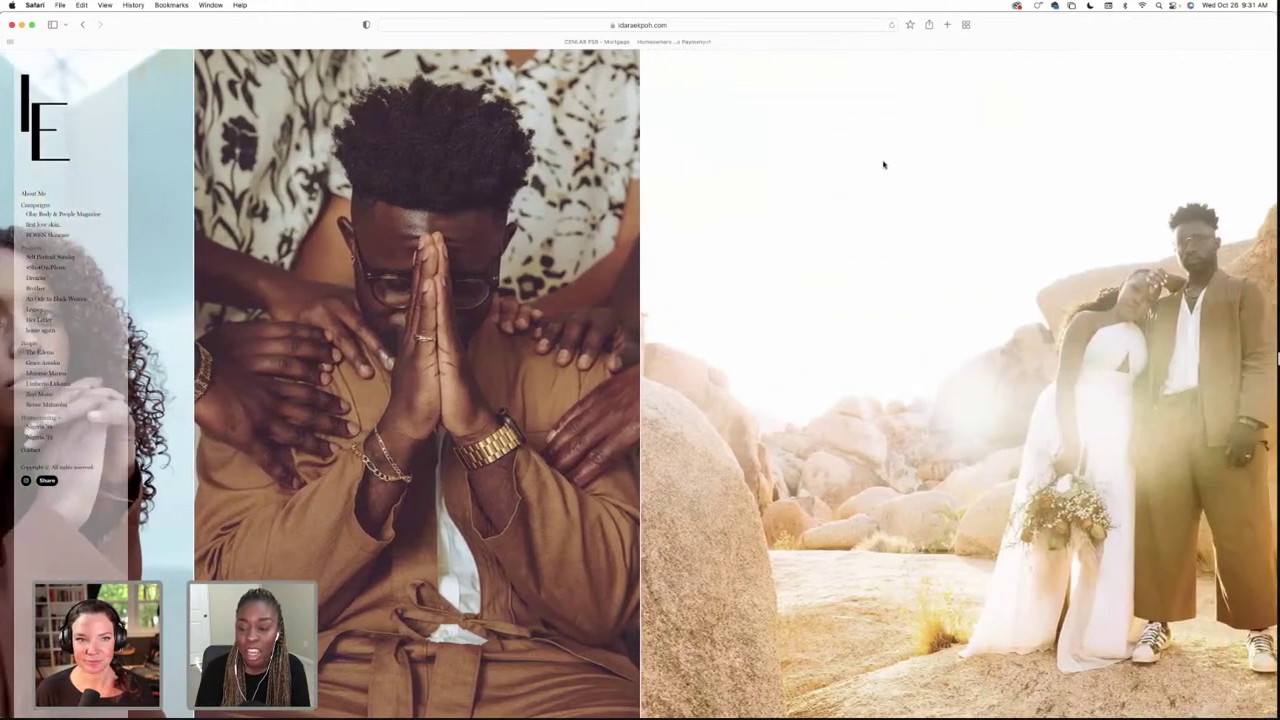
{"action": "scroll", "coordinate": [889, 164], "scroll_direction": "right", "scroll_amount": 8}
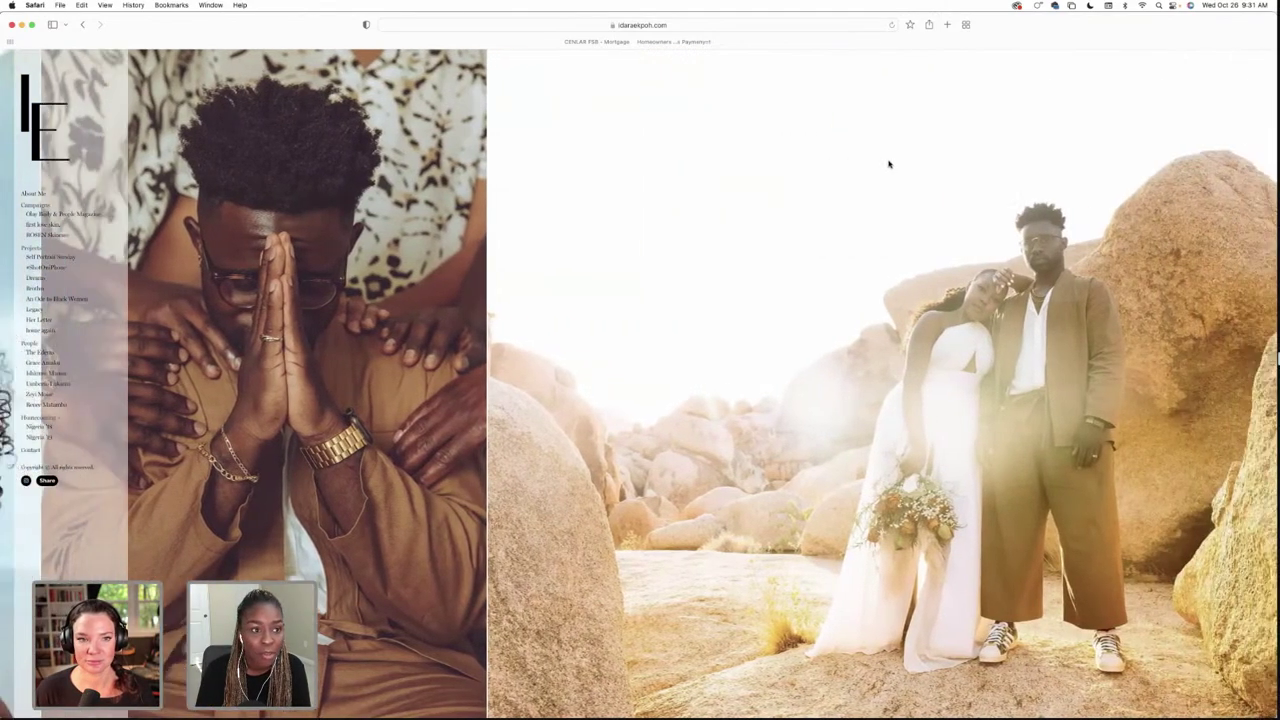
{"action": "scroll", "coordinate": [889, 164], "scroll_direction": "right", "scroll_amount": 1}
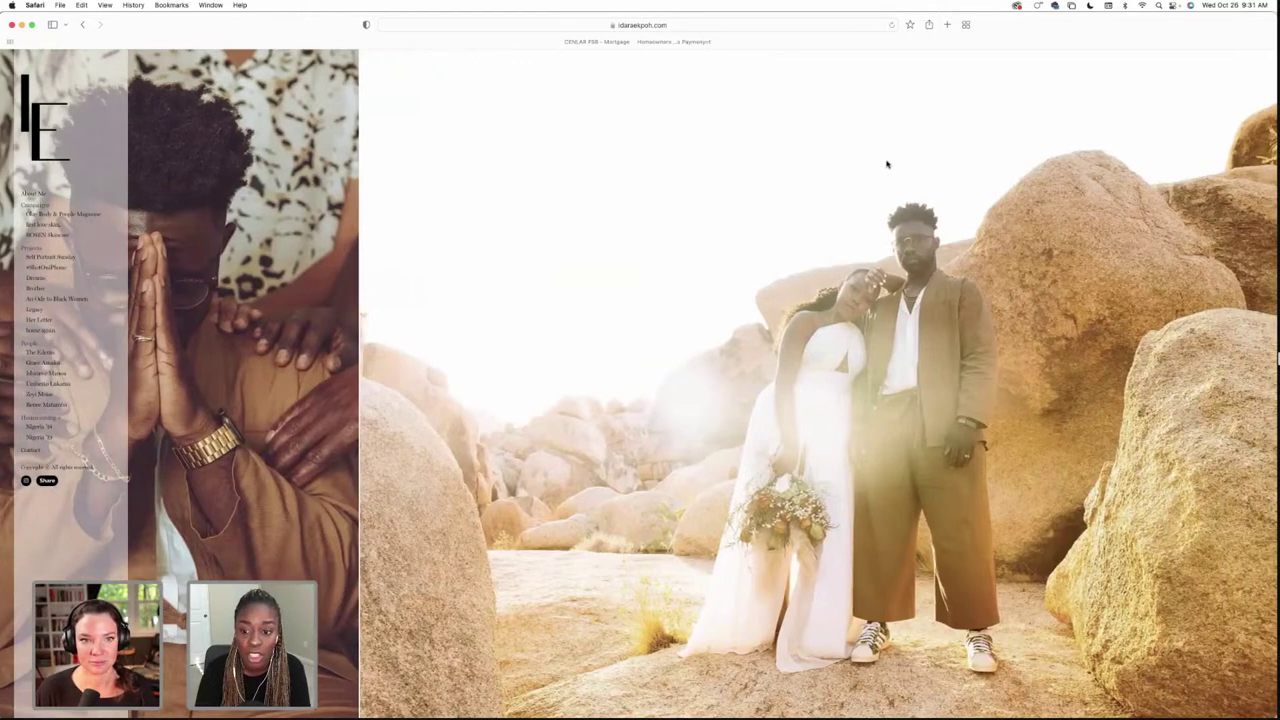
{"action": "scroll", "coordinate": [902, 179], "scroll_direction": "right", "scroll_amount": 9}
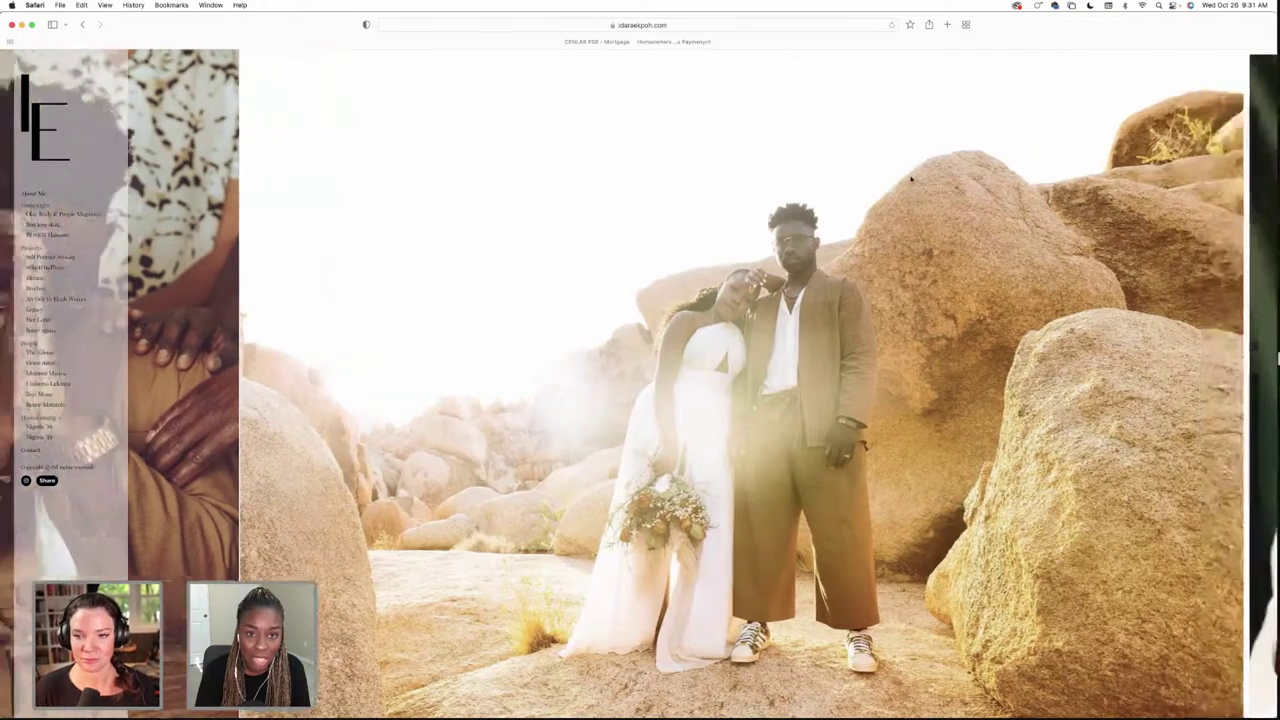
{"action": "scroll", "coordinate": [910, 178], "scroll_direction": "right", "scroll_amount": 16}
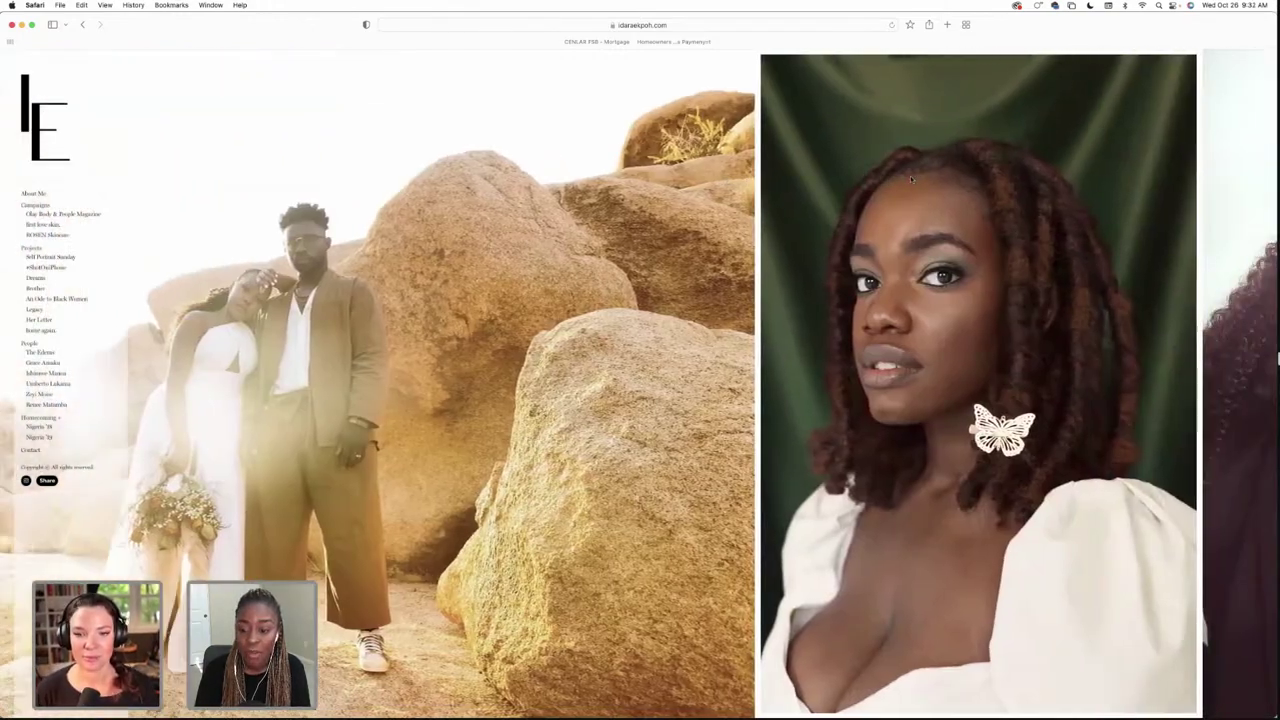
{"action": "scroll", "coordinate": [910, 179], "scroll_direction": "right", "scroll_amount": 18}
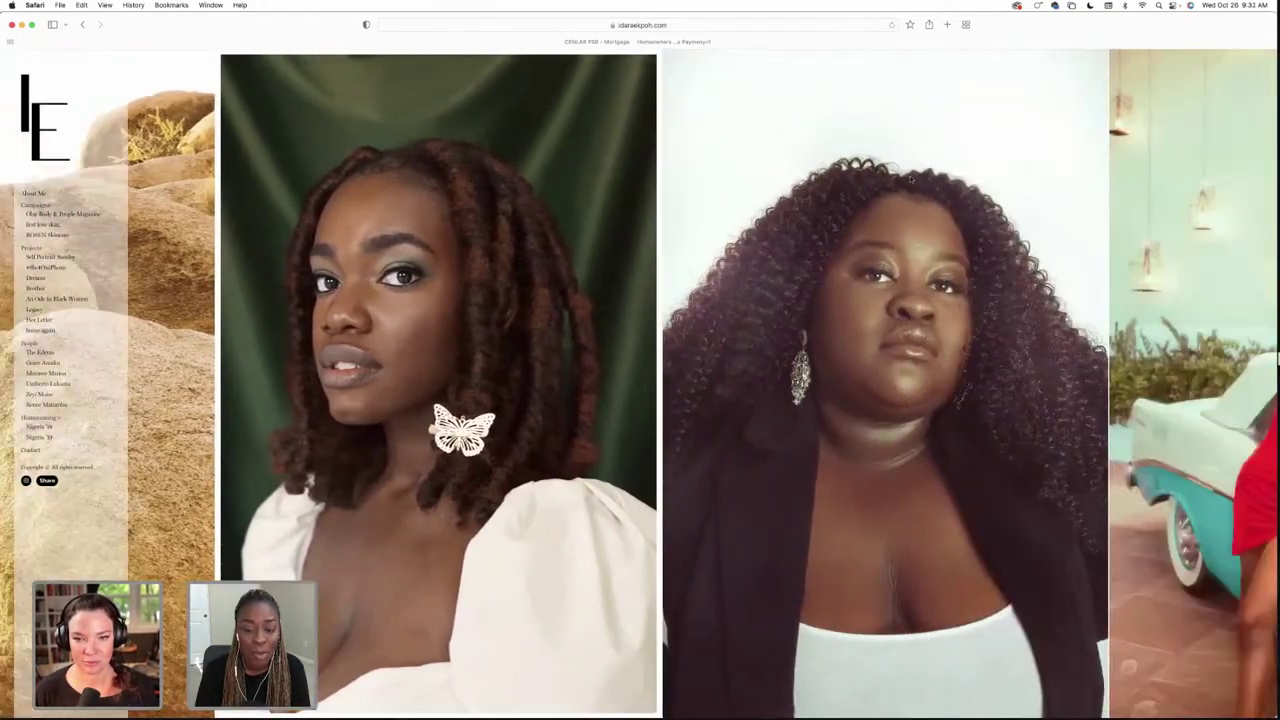
{"action": "scroll", "coordinate": [912, 180], "scroll_direction": "right", "scroll_amount": 11}
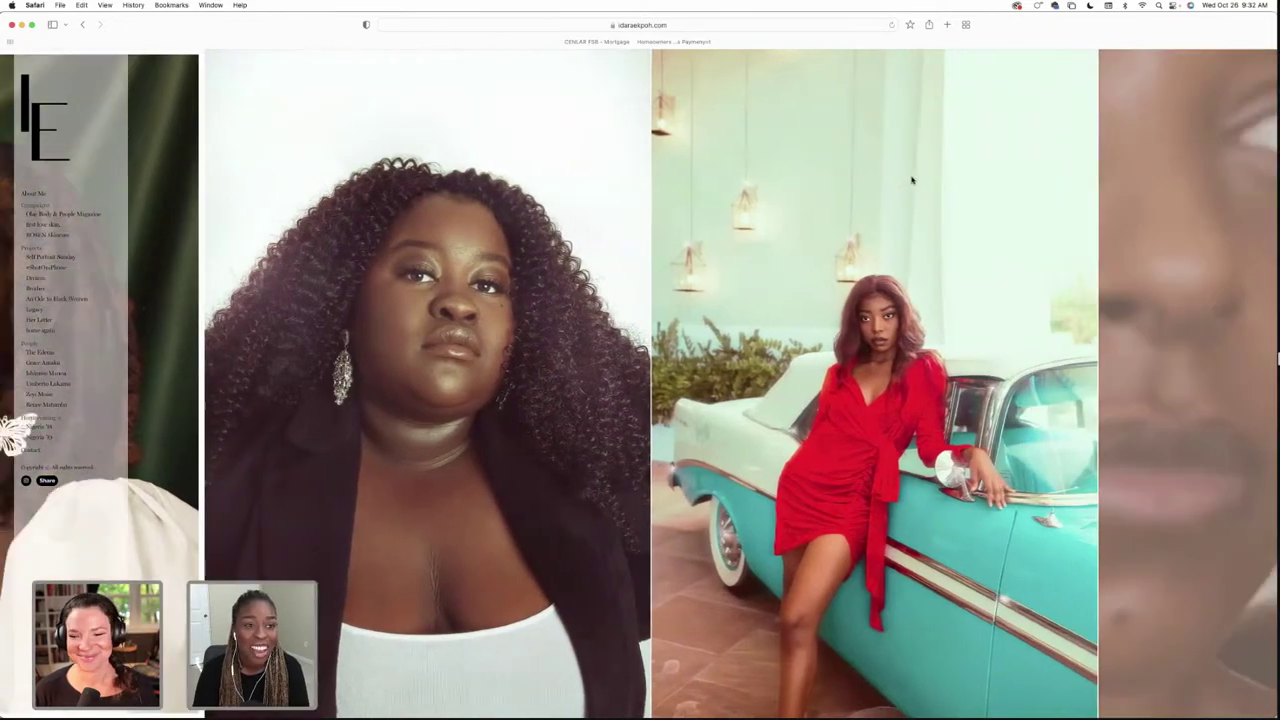
{"action": "scroll", "coordinate": [912, 180], "scroll_direction": "right", "scroll_amount": 13}
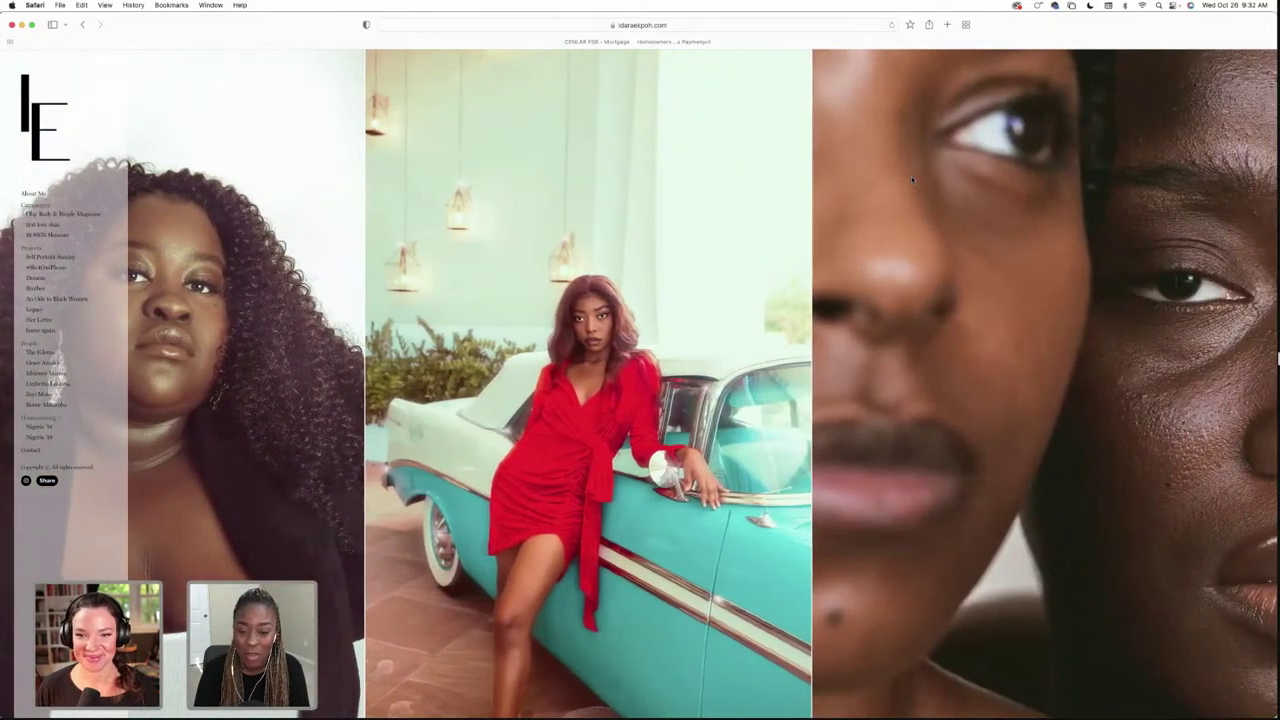
{"action": "scroll", "coordinate": [911, 176], "scroll_direction": "right", "scroll_amount": 11}
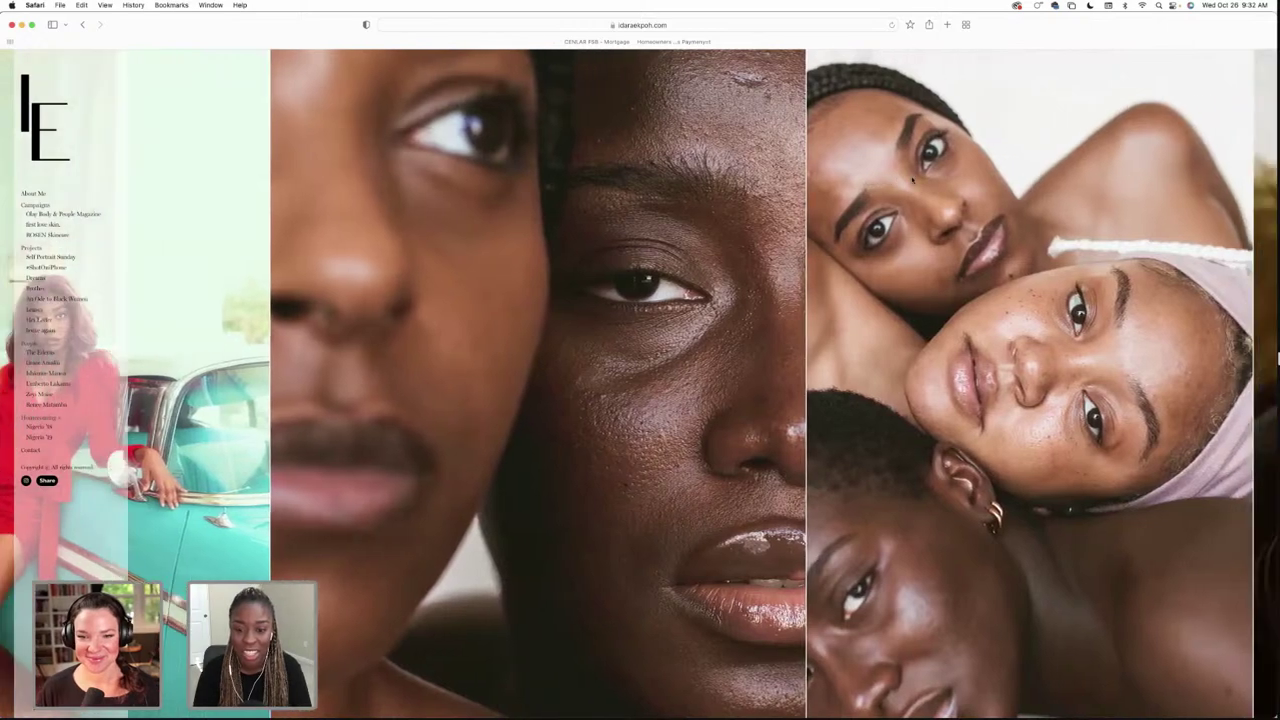
{"action": "scroll", "coordinate": [912, 180], "scroll_direction": "right", "scroll_amount": 7}
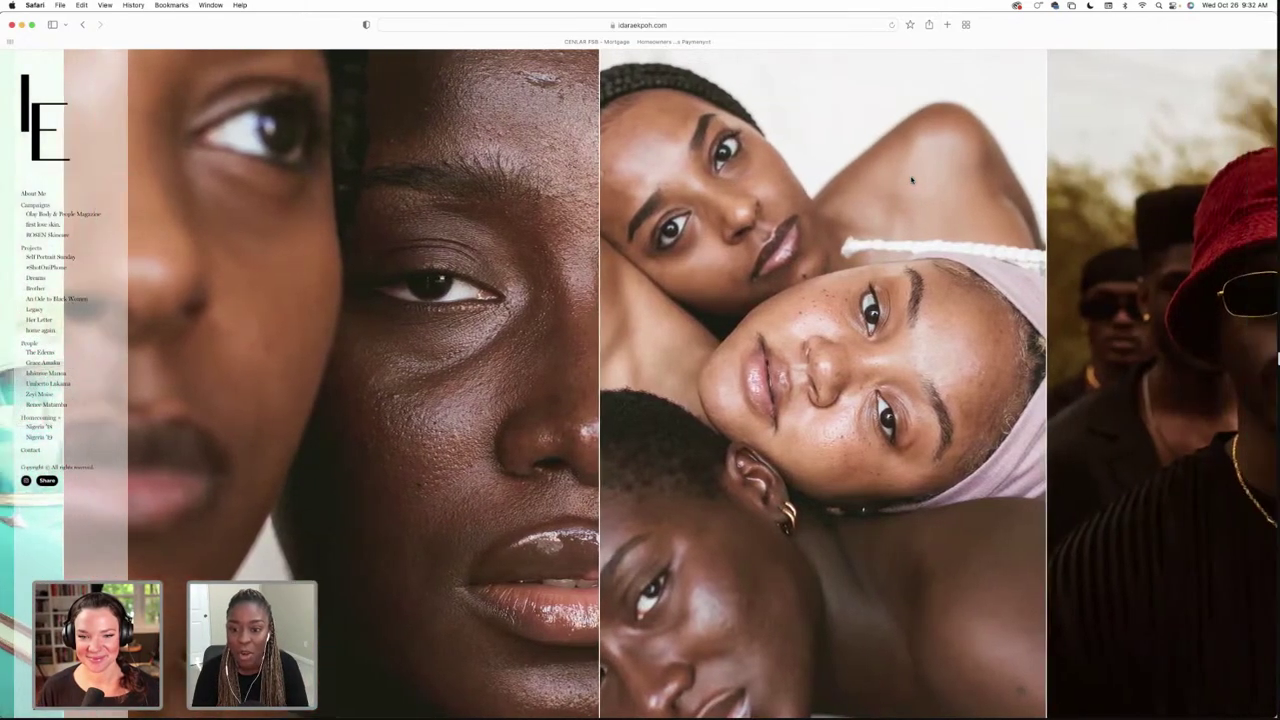
{"action": "scroll", "coordinate": [912, 180], "scroll_direction": "right", "scroll_amount": 6}
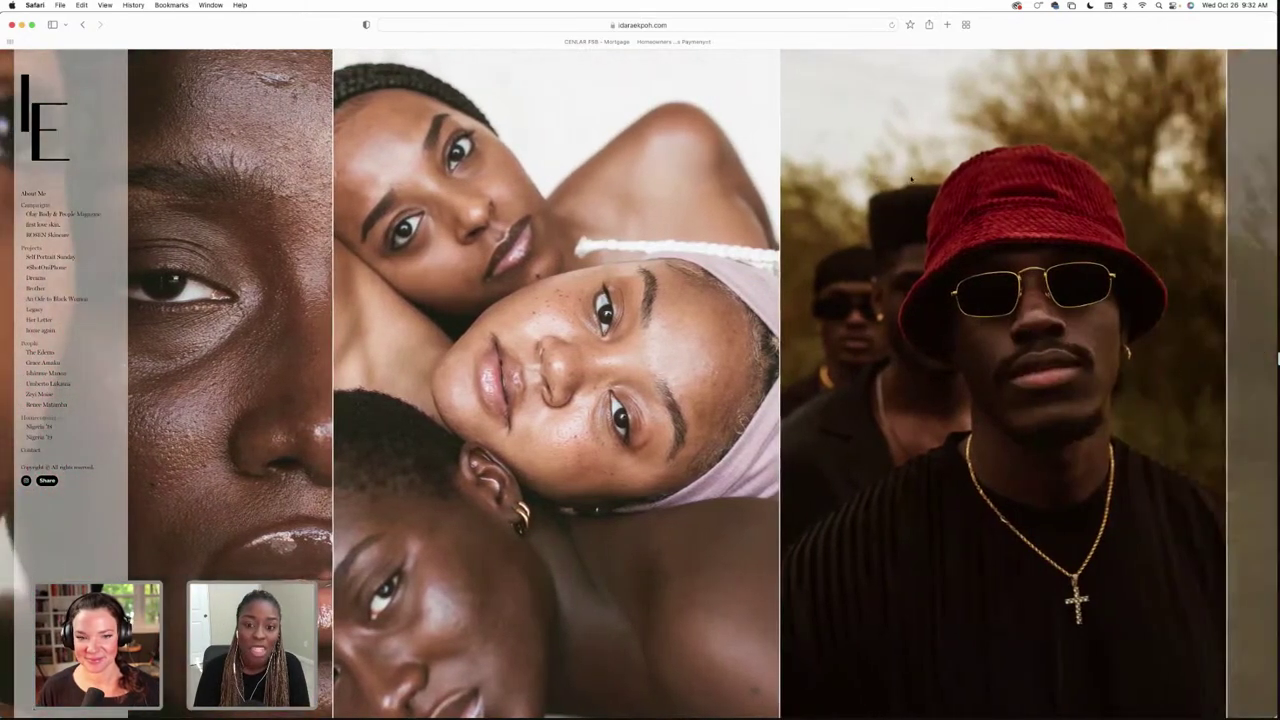
{"action": "scroll", "coordinate": [907, 180], "scroll_direction": "right", "scroll_amount": 3}
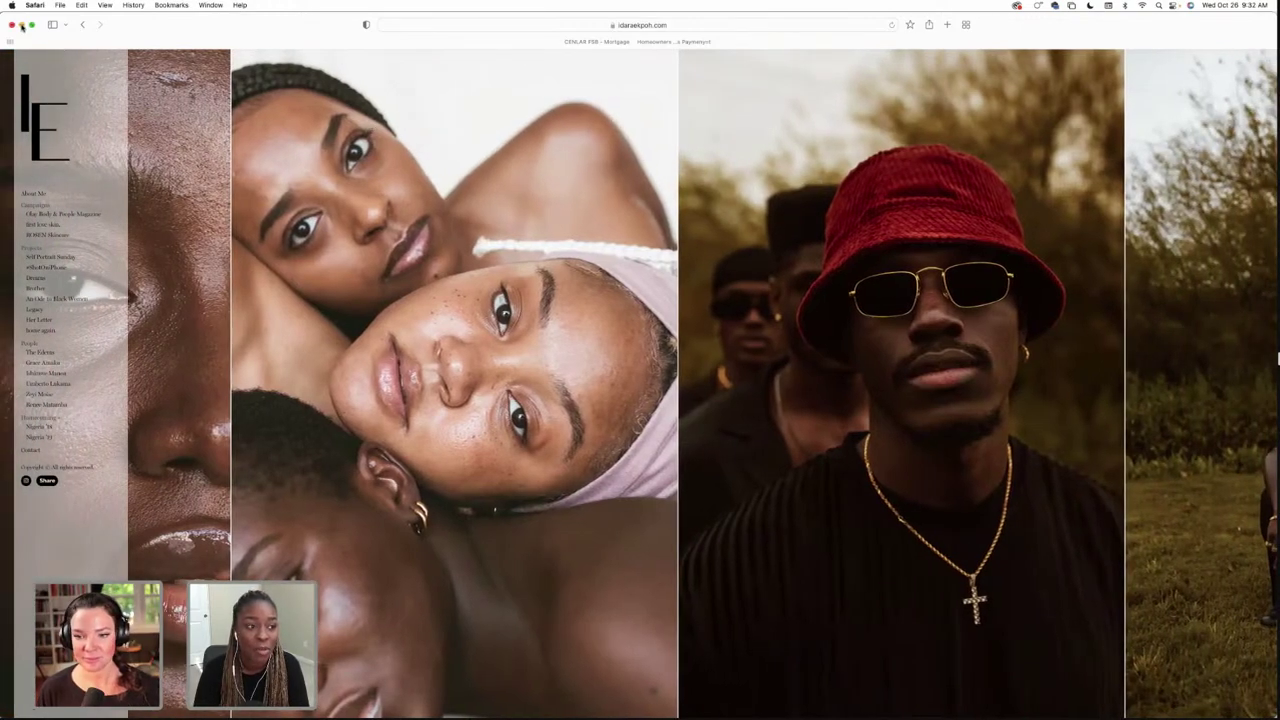
{"action": "scroll", "coordinate": [268, 124], "scroll_direction": "right", "scroll_amount": 15}
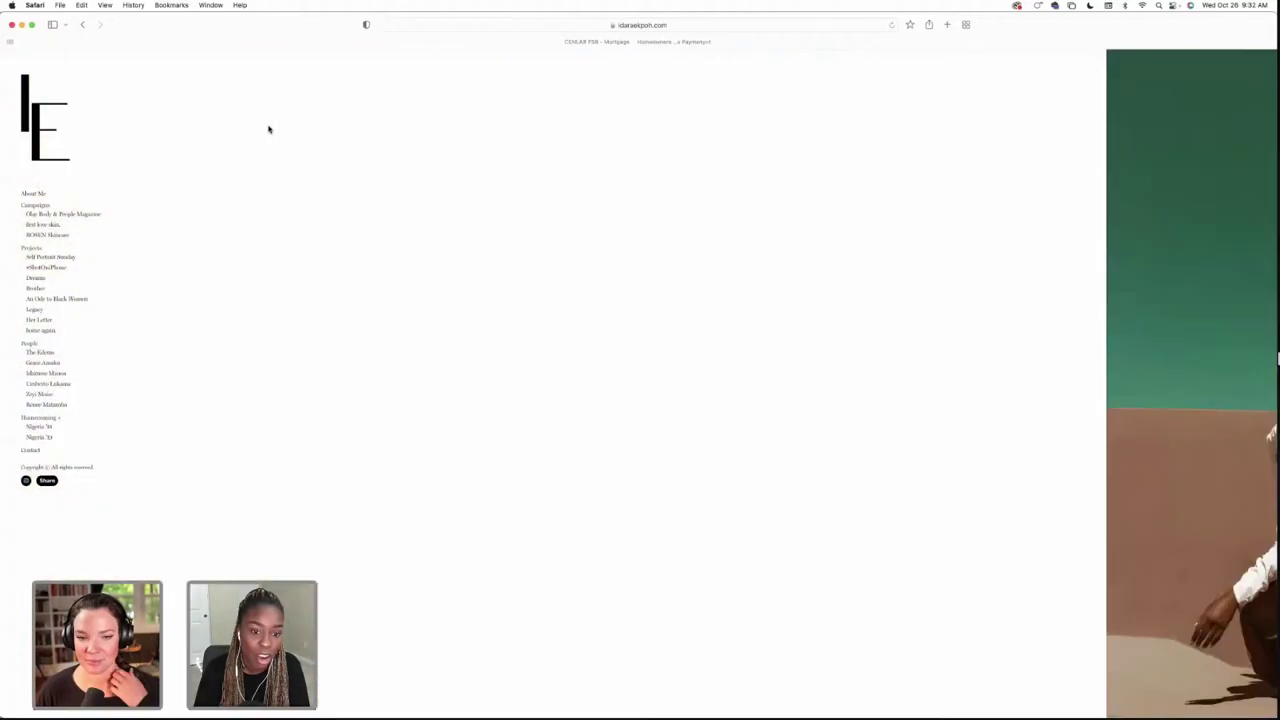
{"action": "scroll", "coordinate": [268, 129], "scroll_direction": "left", "scroll_amount": 4}
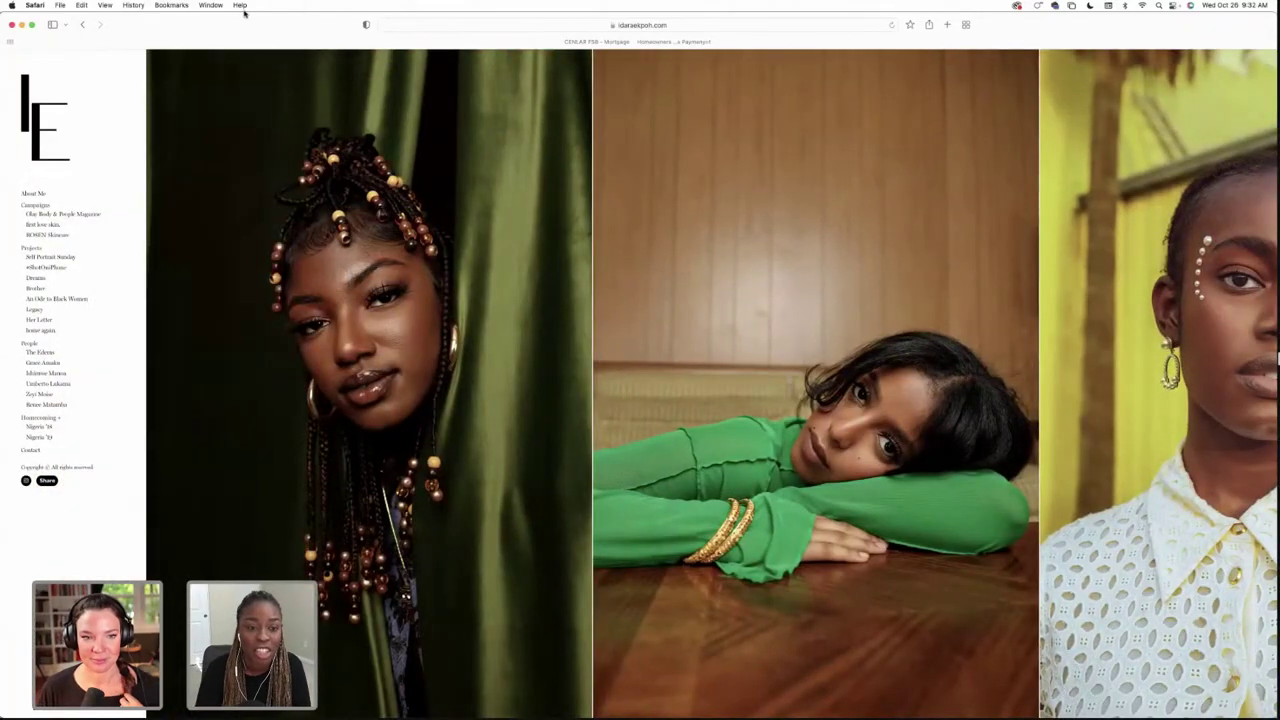
Minimize Safari, step back one photo in Lightroom, and browse the filmstrip thumbnails
{"action": "left_click", "coordinate": [24, 28]}
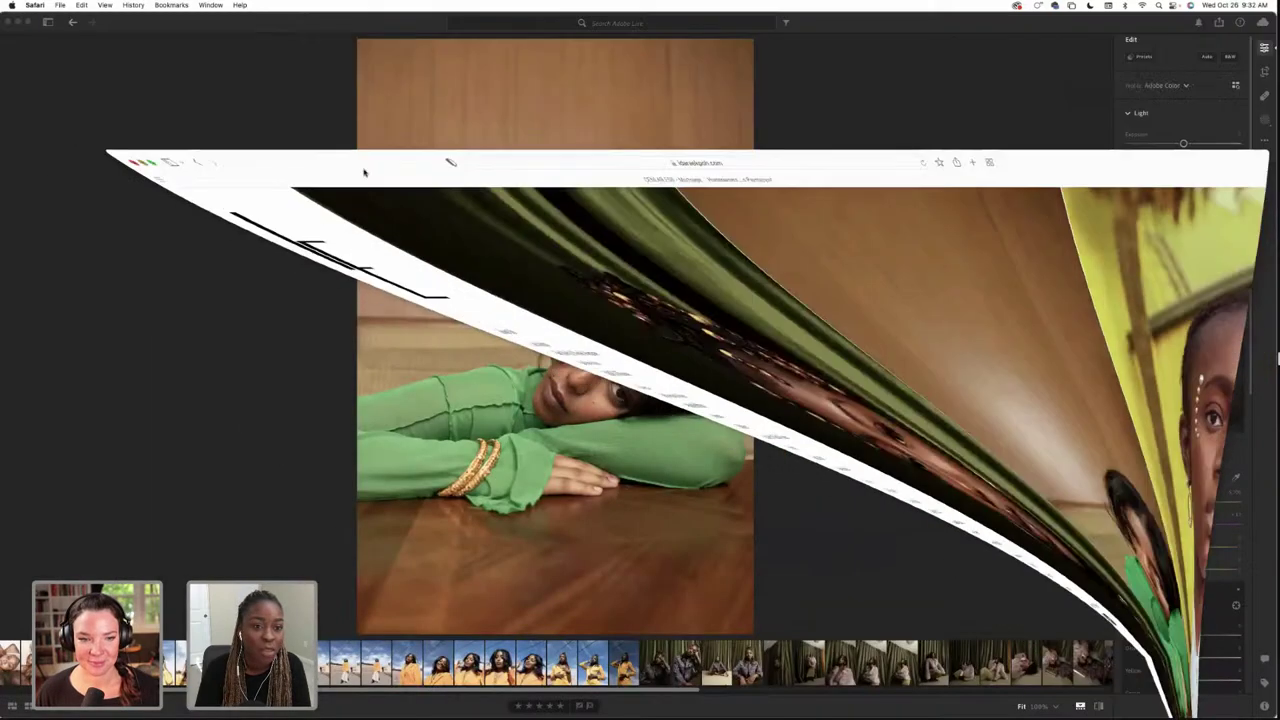
{"action": "key", "text": "Left"}
{"action": "key", "text": "Left"}
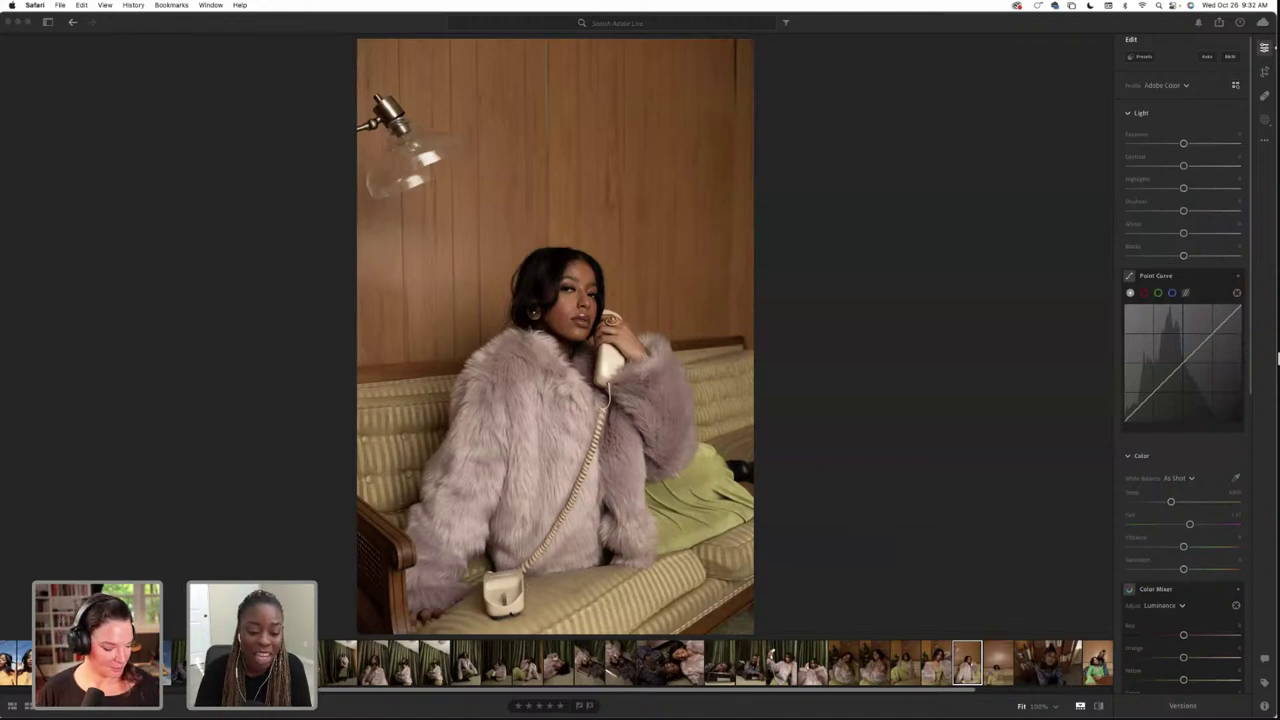
{"action": "scroll", "coordinate": [342, 690], "scroll_direction": "right", "scroll_amount": 5}
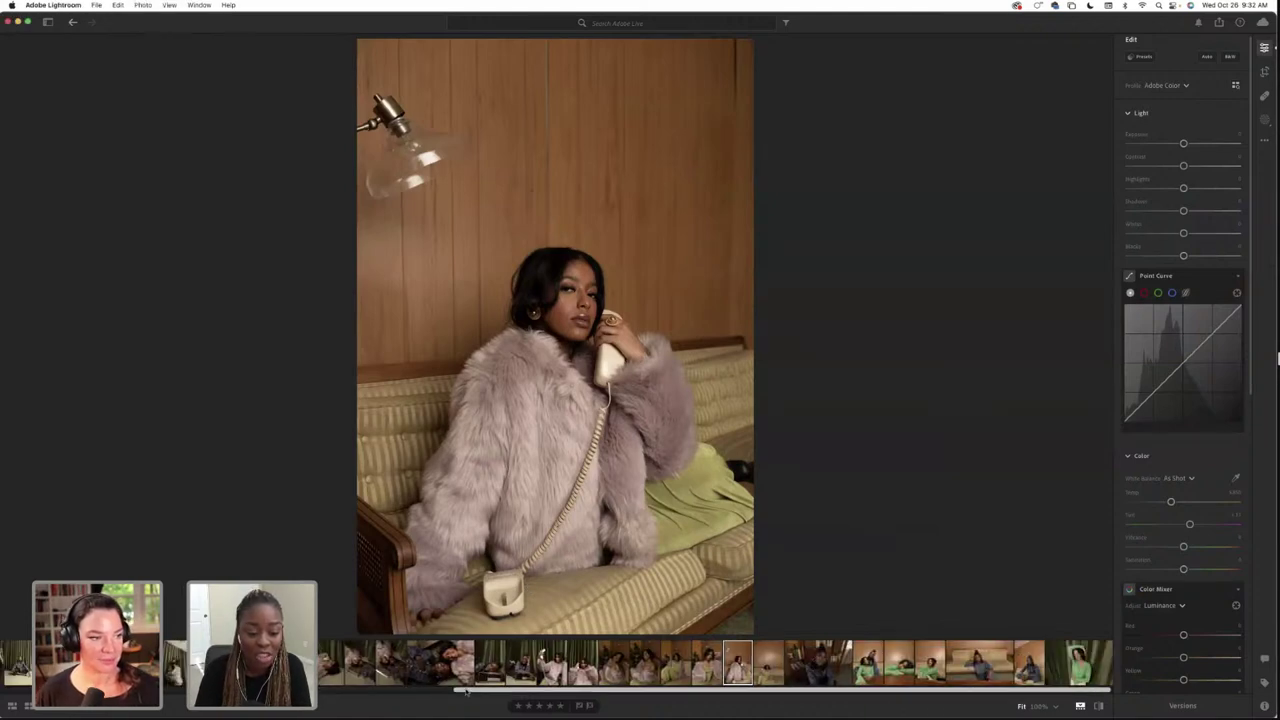
{"action": "scroll", "coordinate": [466, 690], "scroll_direction": "left", "scroll_amount": 10}
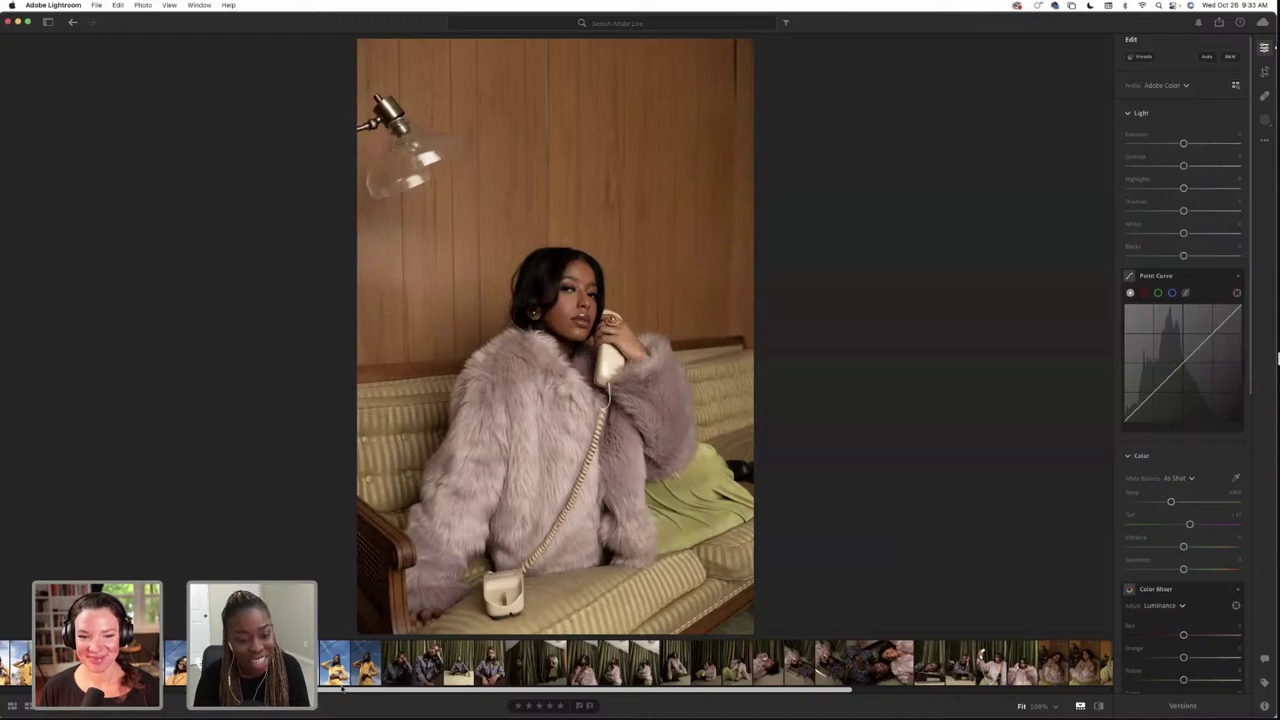
{"action": "left_click_drag", "start_coordinate": [376, 690], "coordinate": [628, 689]}
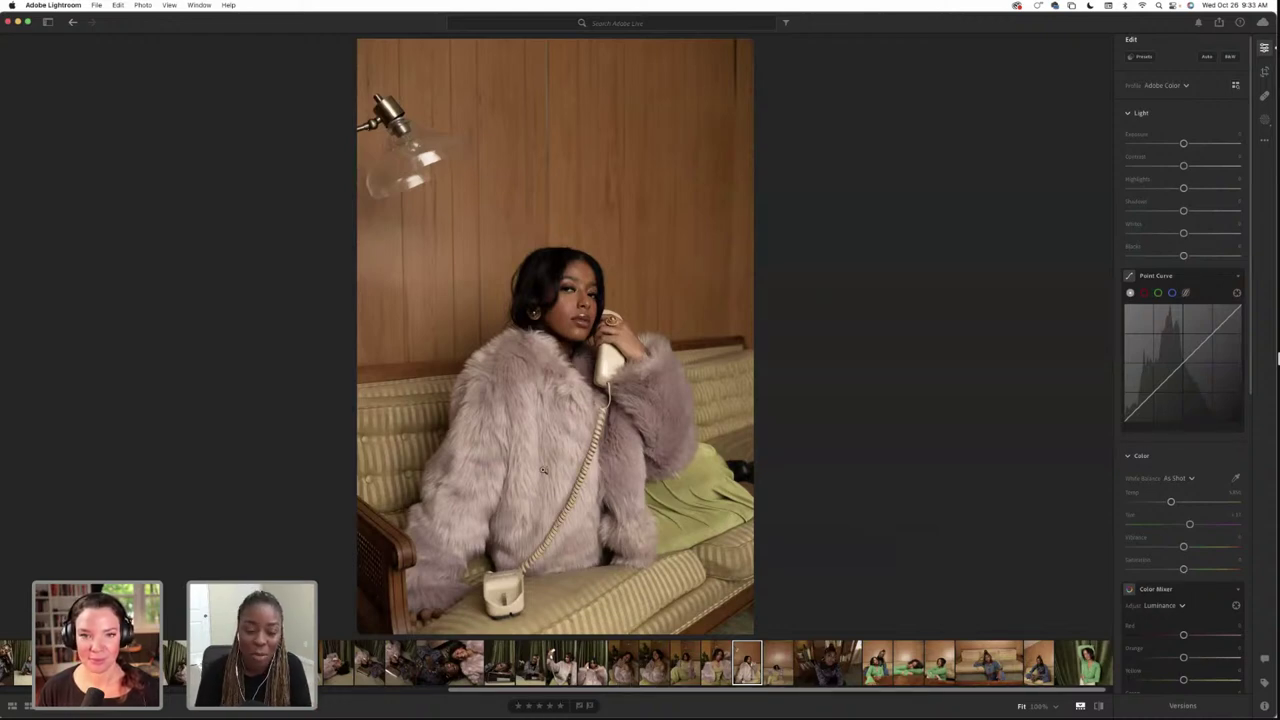
{"action": "left_click_drag", "start_coordinate": [478, 690], "coordinate": [130, 708]}
Open the orange-jacket and three-faces shots, then step forward two photos to the street portrait
{"action": "left_click", "coordinate": [437, 663]}
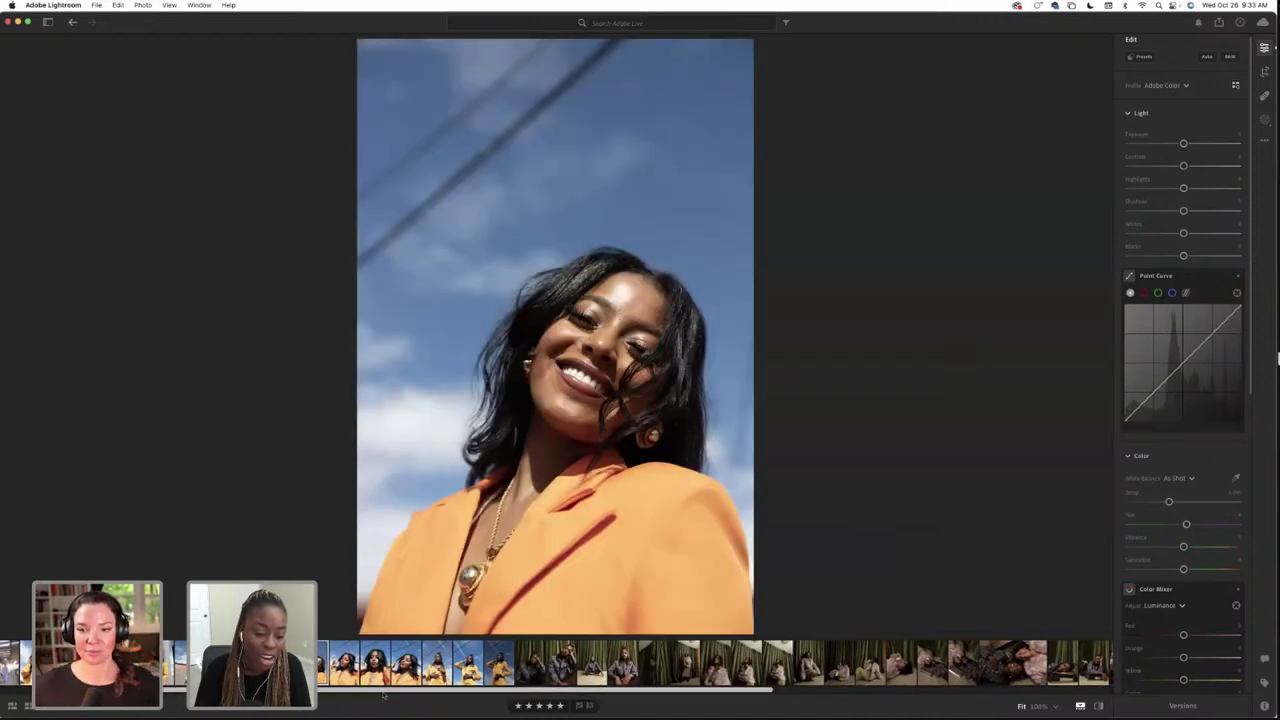
{"action": "left_click_drag", "start_coordinate": [385, 690], "coordinate": [272, 690]}
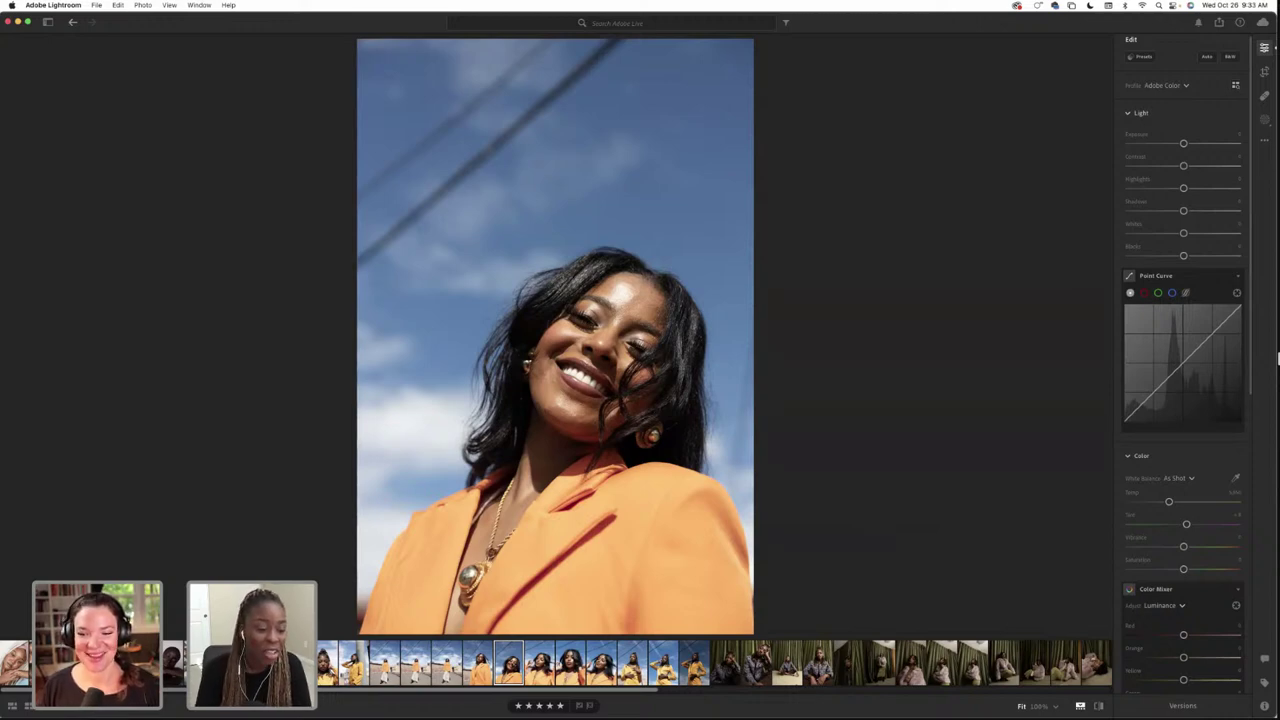
{"action": "left_click", "coordinate": [15, 663]}
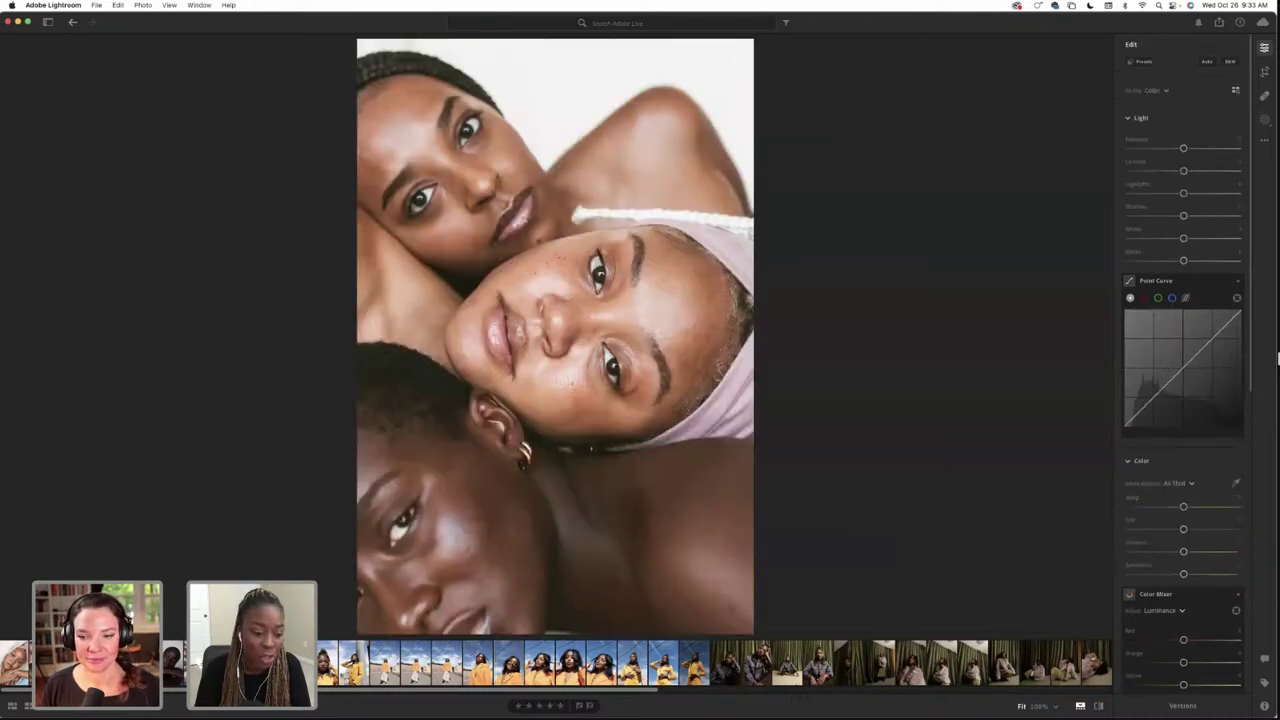
{"action": "key", "text": "Right"}
{"action": "key", "text": "Right"}
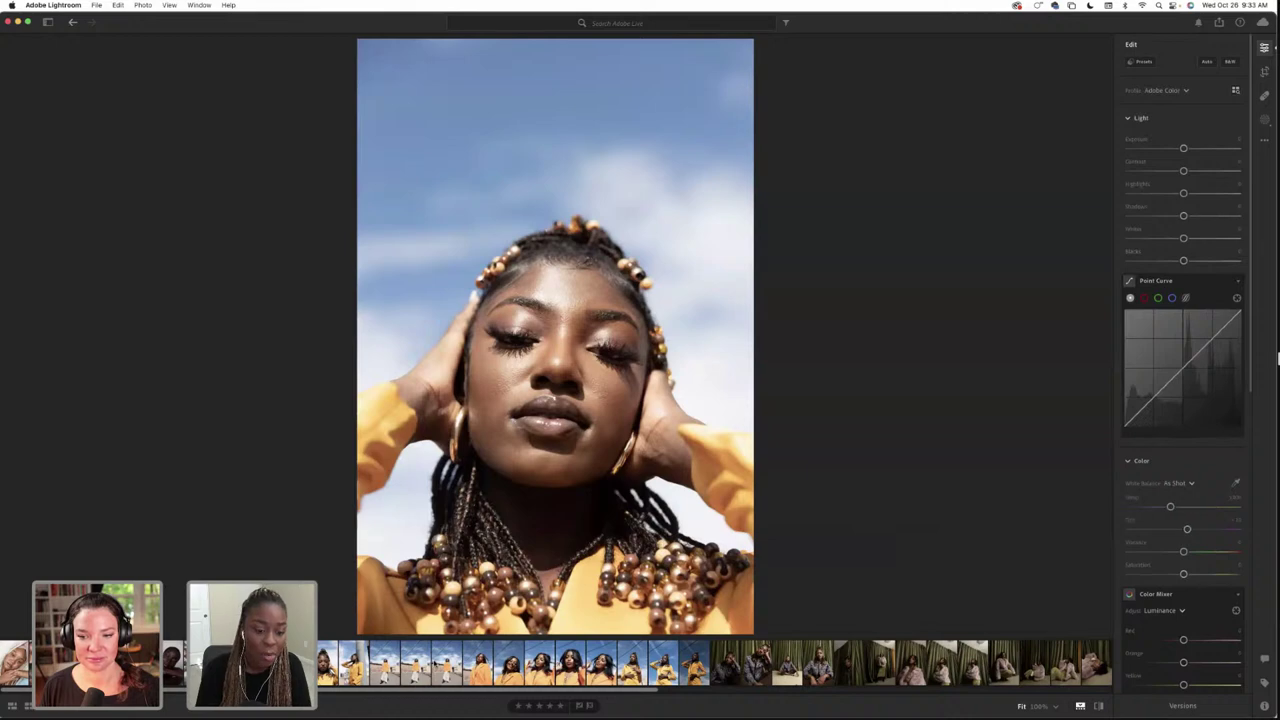
{"action": "key", "text": "Right"}
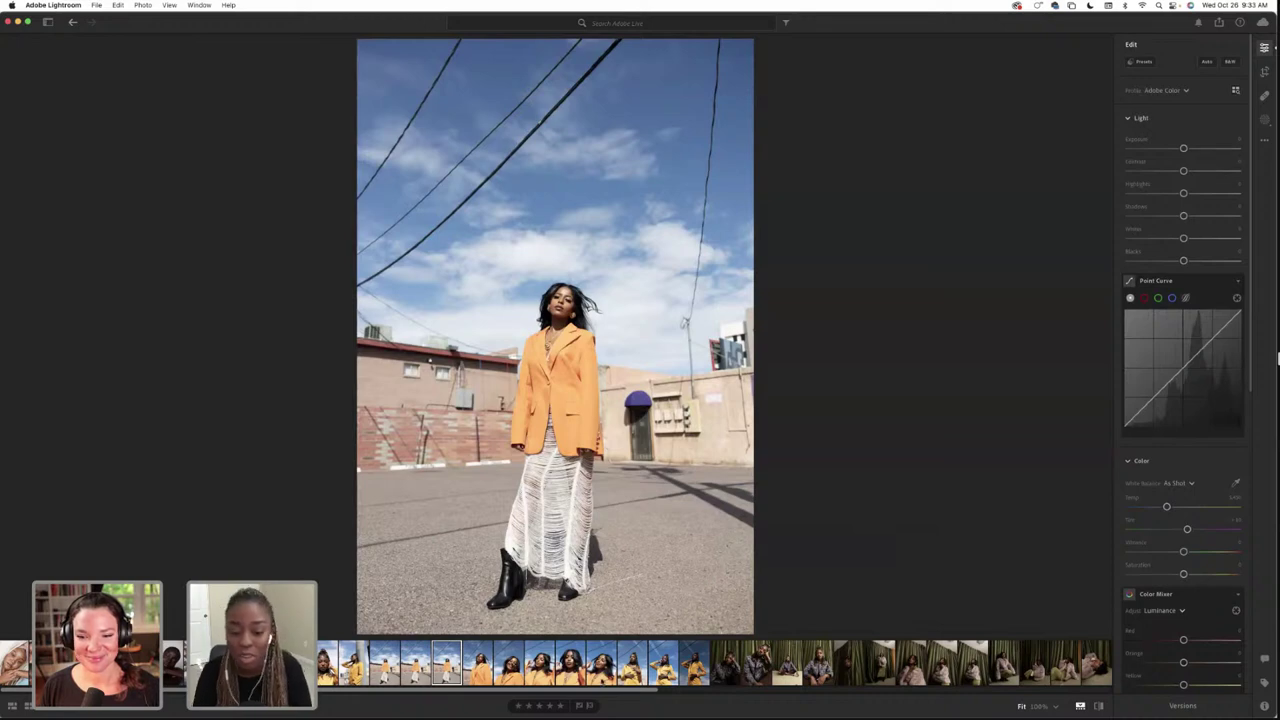
{"action": "left_click_drag", "start_coordinate": [604, 688], "coordinate": [645, 688]}
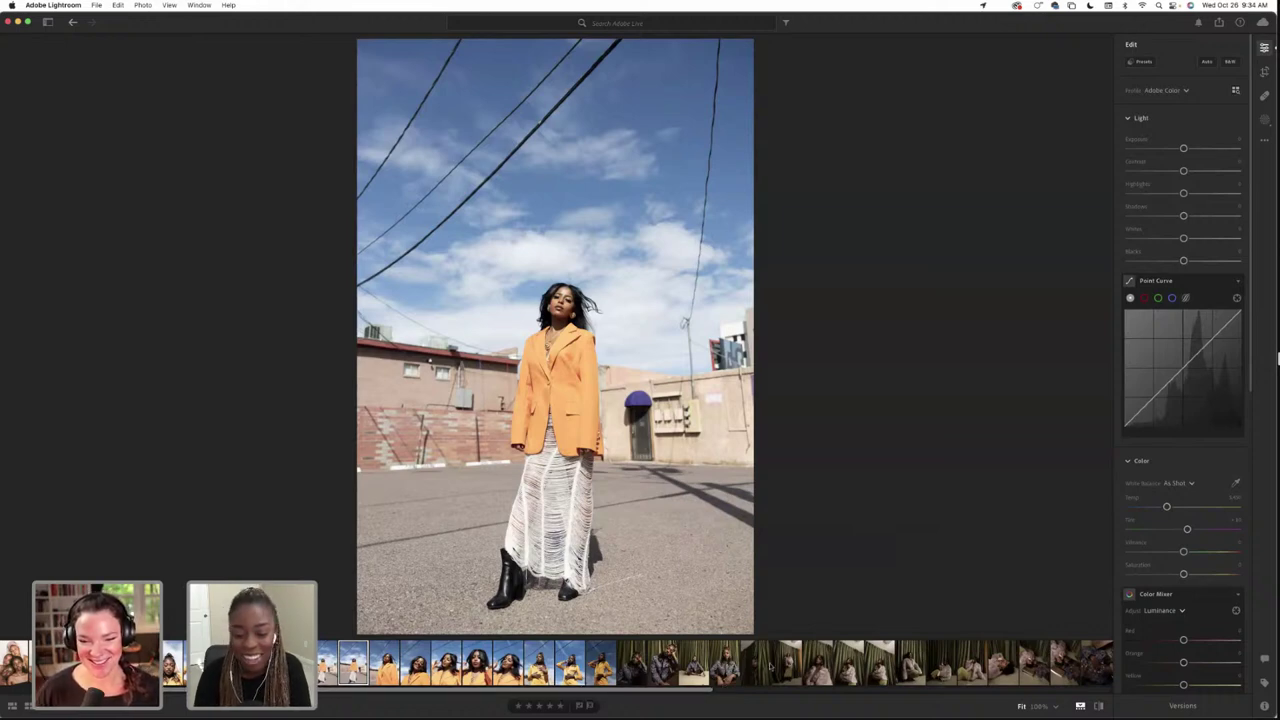
{"action": "scroll", "coordinate": [715, 663], "scroll_direction": "right", "scroll_amount": 5}
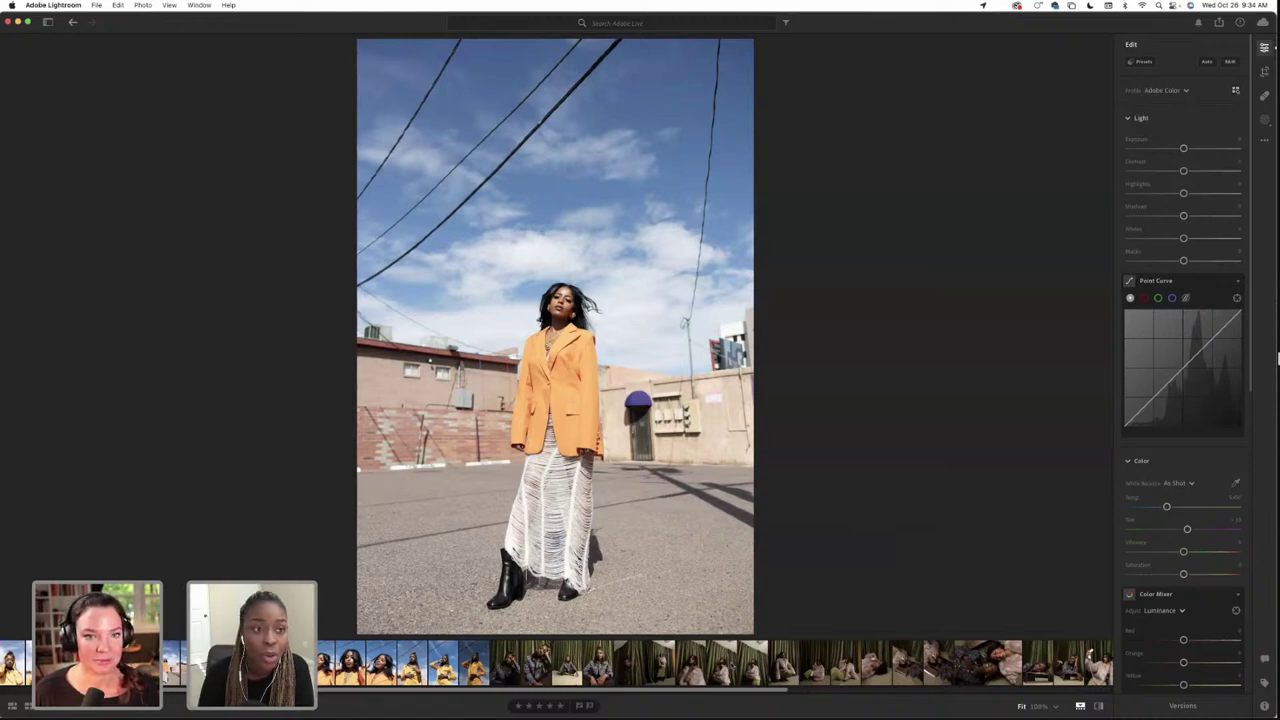
{"action": "scroll", "coordinate": [715, 664], "scroll_direction": "right", "scroll_amount": 2}
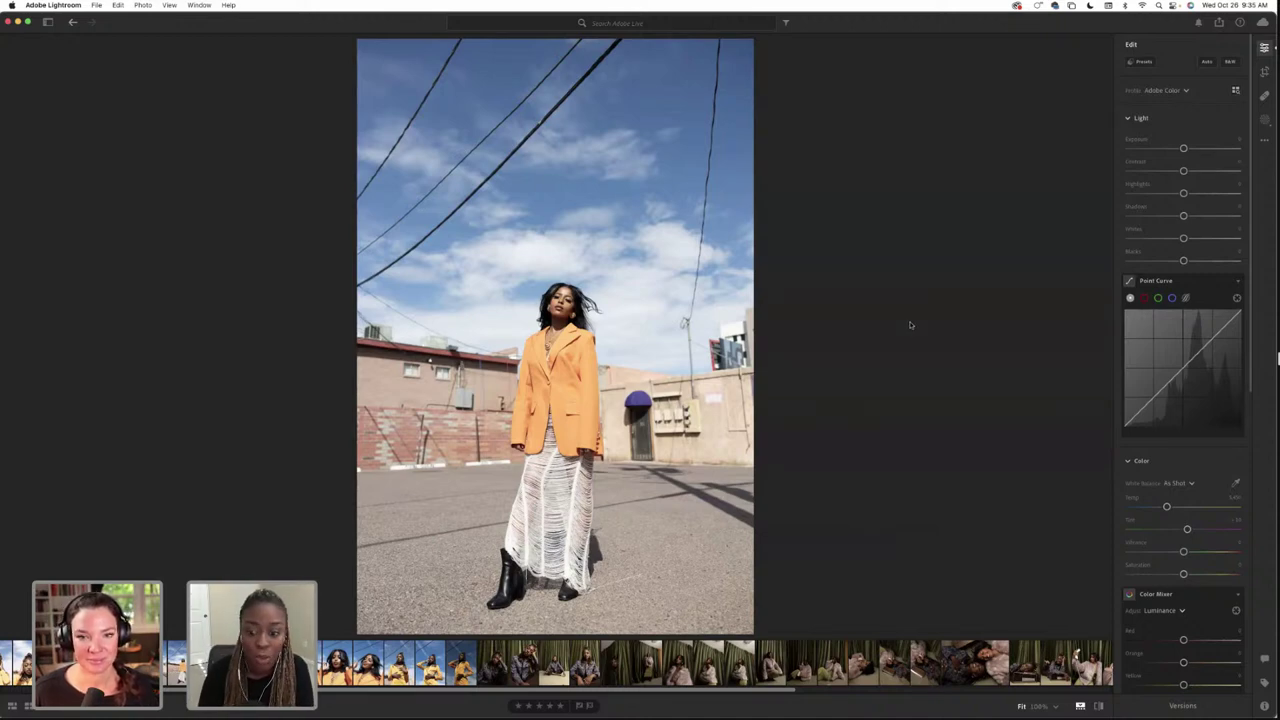
Advance to the next near-identical orange-jacket street shot and scroll the filmstrip and Edit panel
{"action": "key", "text": "Right"}
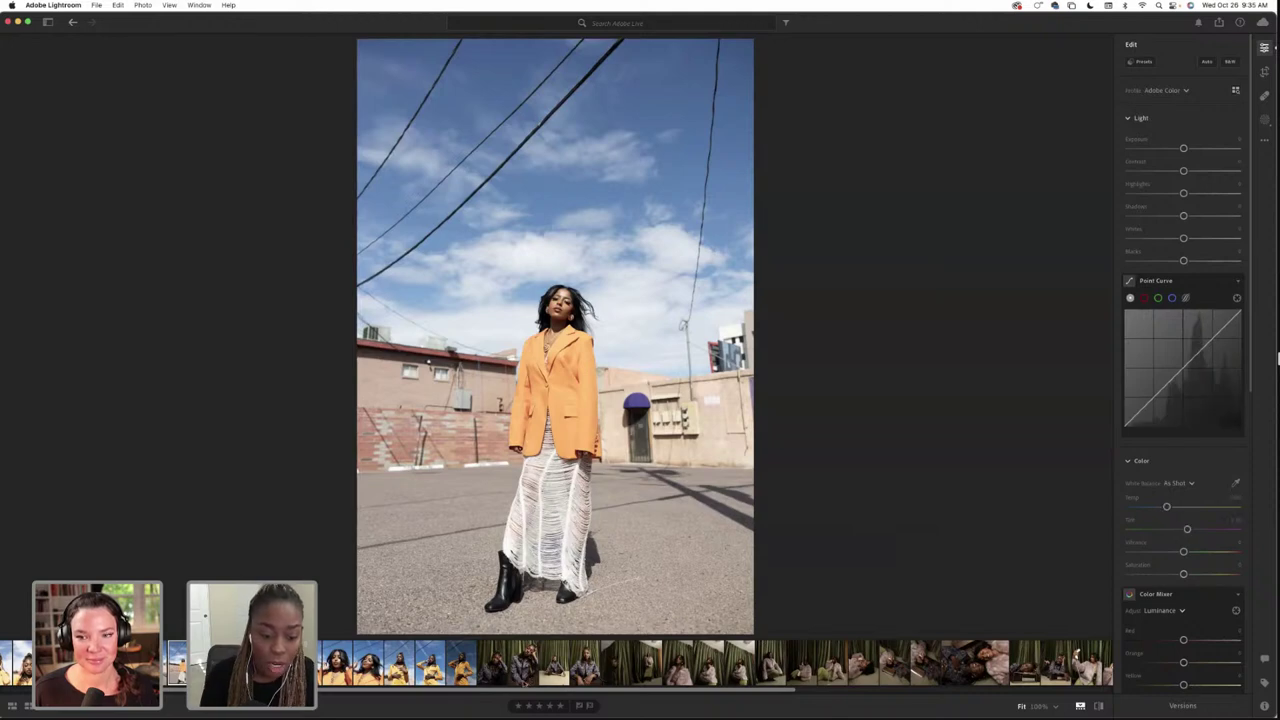
{"action": "mouse_move", "coordinate": [496, 692]}
{"action": "left_mouse_down"}
{"action": "mouse_move", "coordinate": [383, 700]}
{"action": "mouse_move", "coordinate": [560, 690]}
{"action": "mouse_move", "coordinate": [490, 692]}
{"action": "left_mouse_up"}
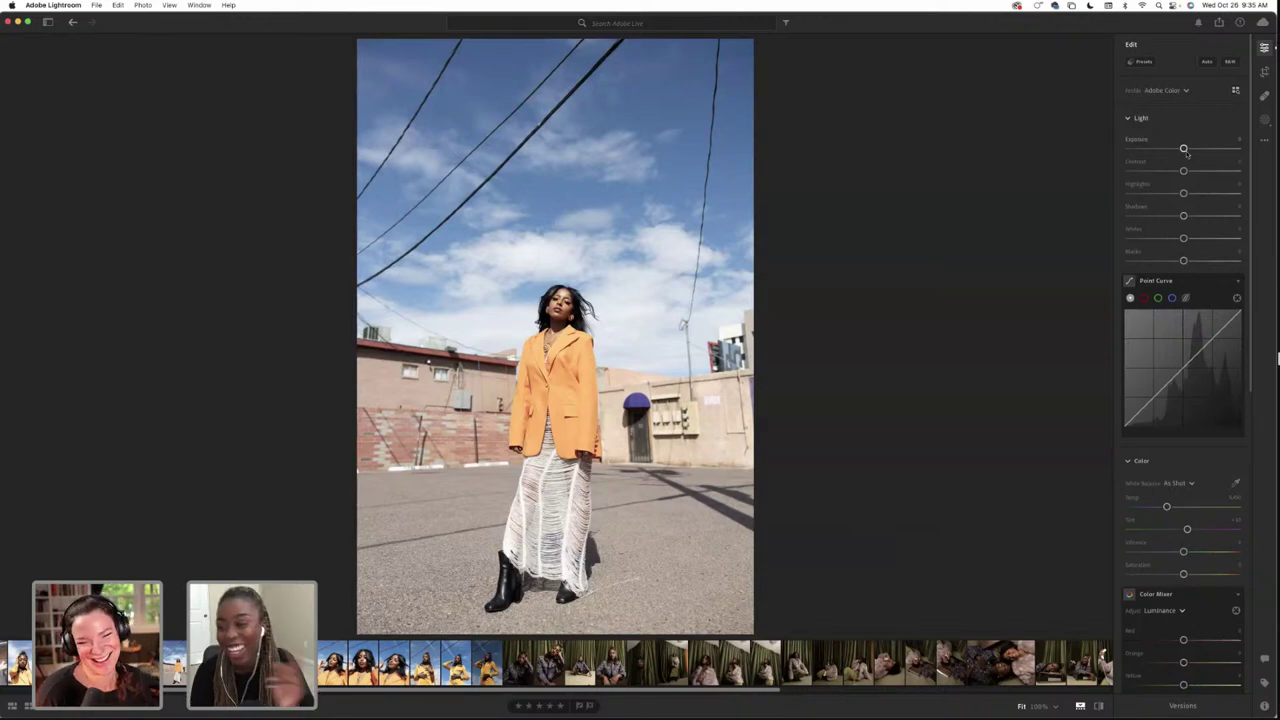
{"action": "scroll", "coordinate": [1185, 150], "scroll_direction": "down", "scroll_amount": 1}
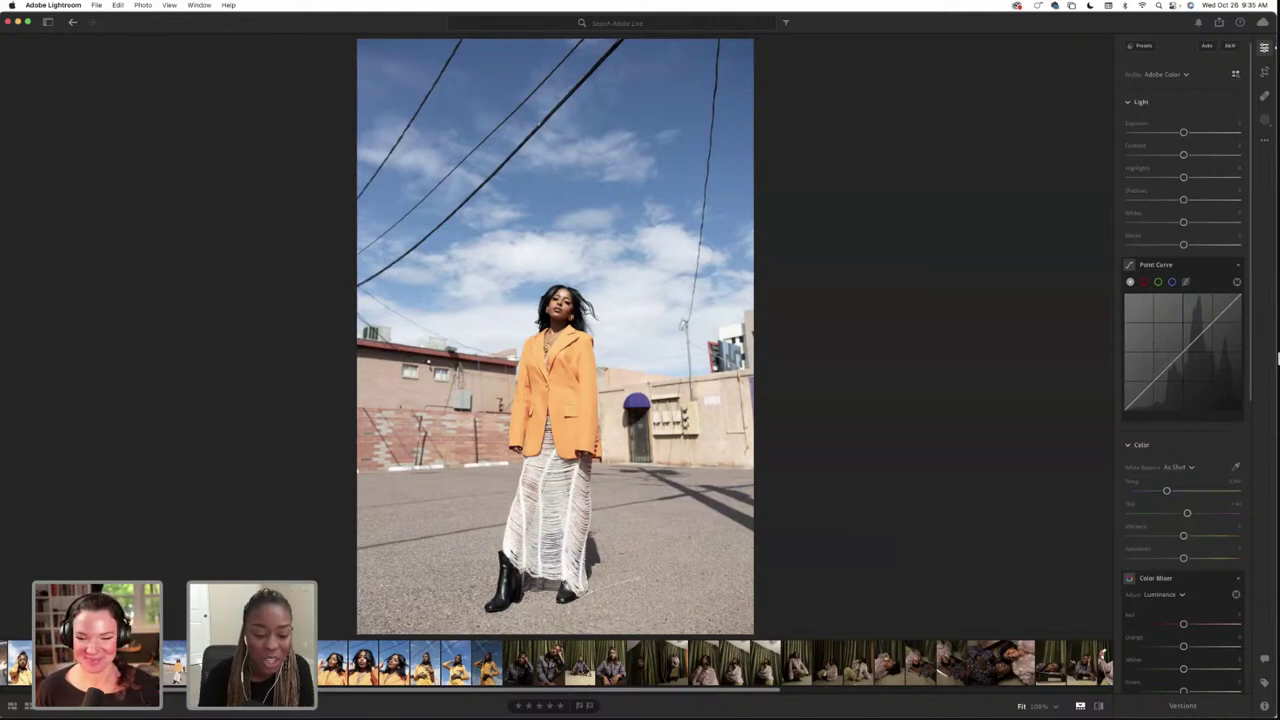
{"action": "left_click_drag", "start_coordinate": [577, 692], "coordinate": [774, 685]}
{"action": "scroll", "coordinate": [715, 665], "scroll_direction": "left", "scroll_amount": 10}
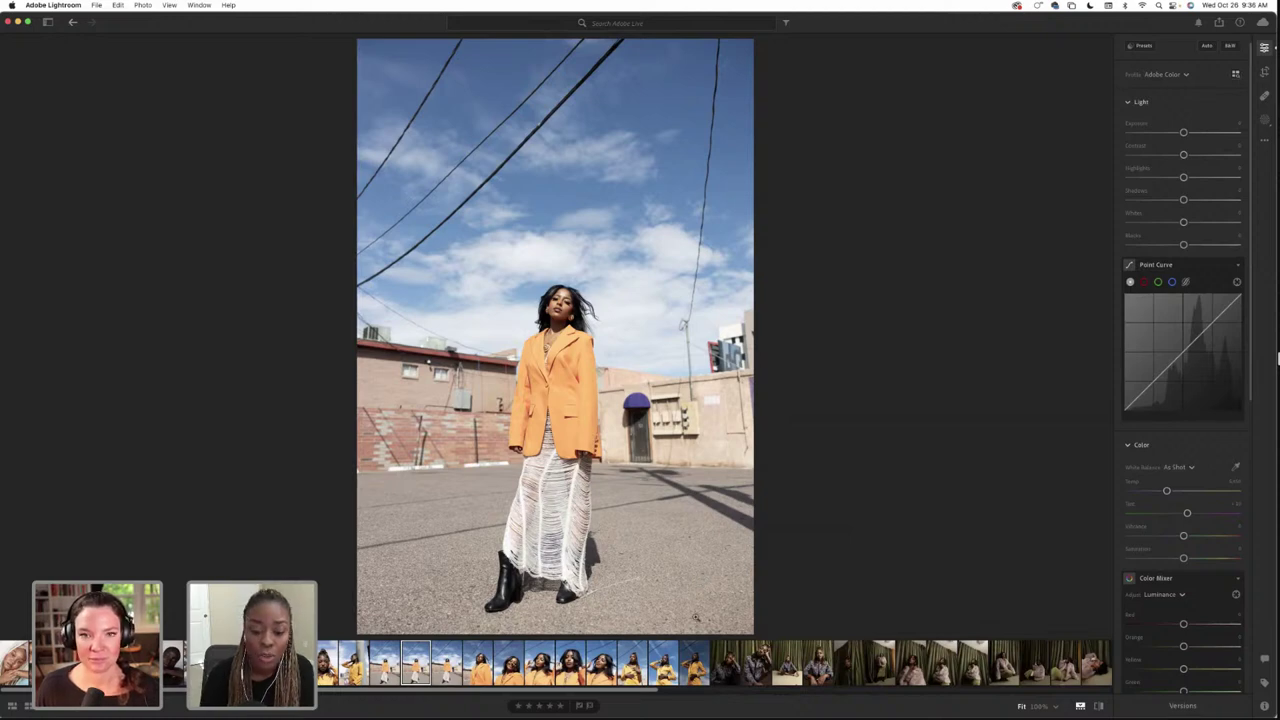
Open the green-curtain braids portrait, then the standing fur-coat portrait by the curtains
{"action": "left_click", "coordinate": [756, 665]}
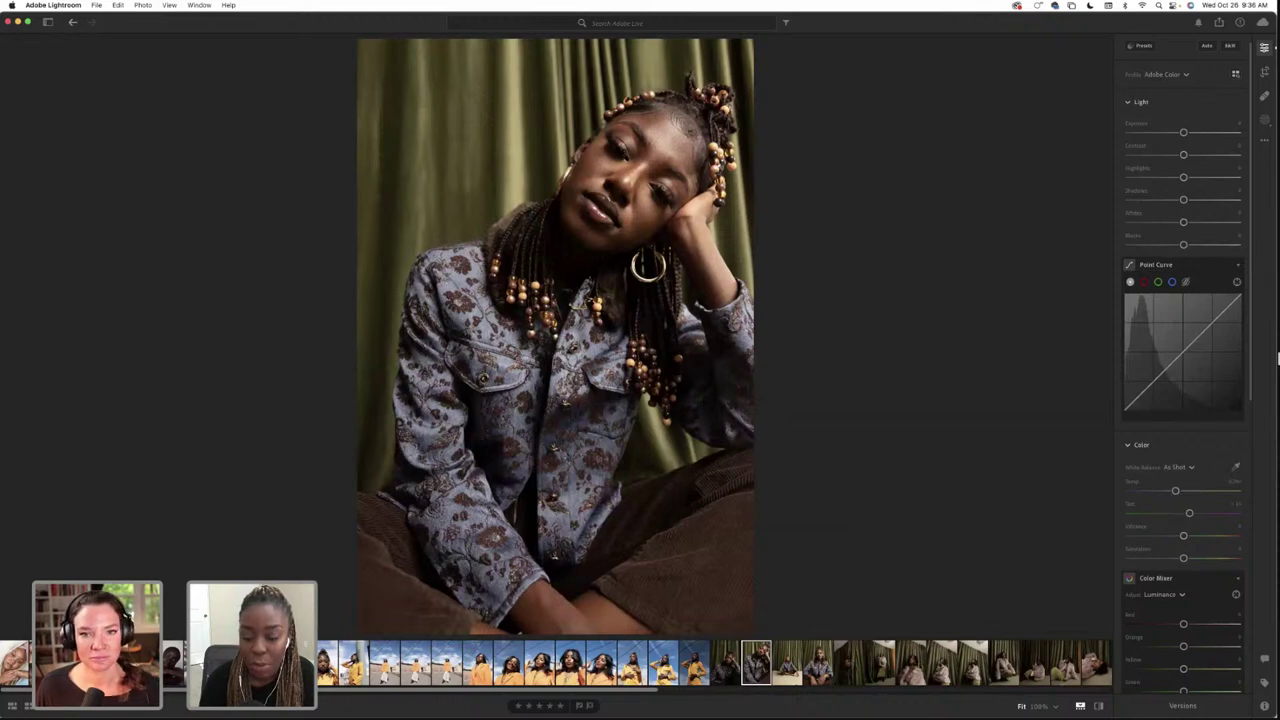
{"action": "left_click", "coordinate": [940, 665]}
{"action": "scroll", "coordinate": [715, 664], "scroll_direction": "right", "scroll_amount": 5}
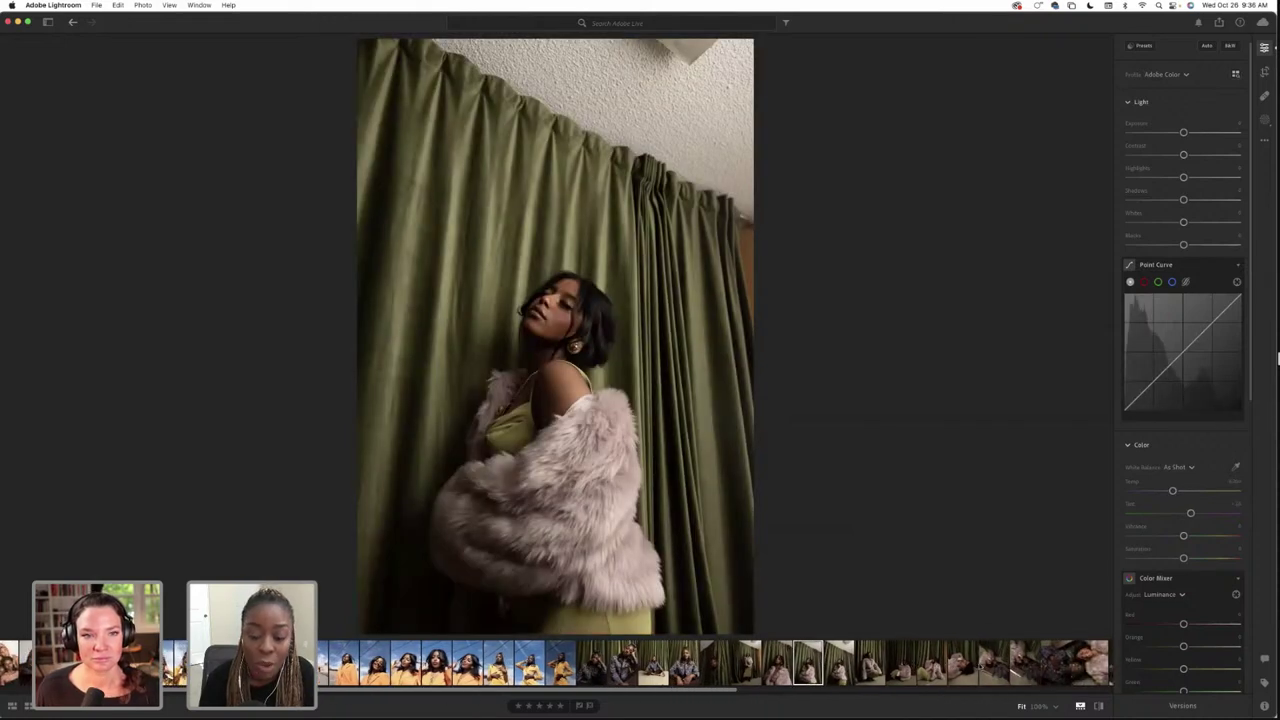
{"action": "scroll", "coordinate": [715, 664], "scroll_direction": "right", "scroll_amount": 1}
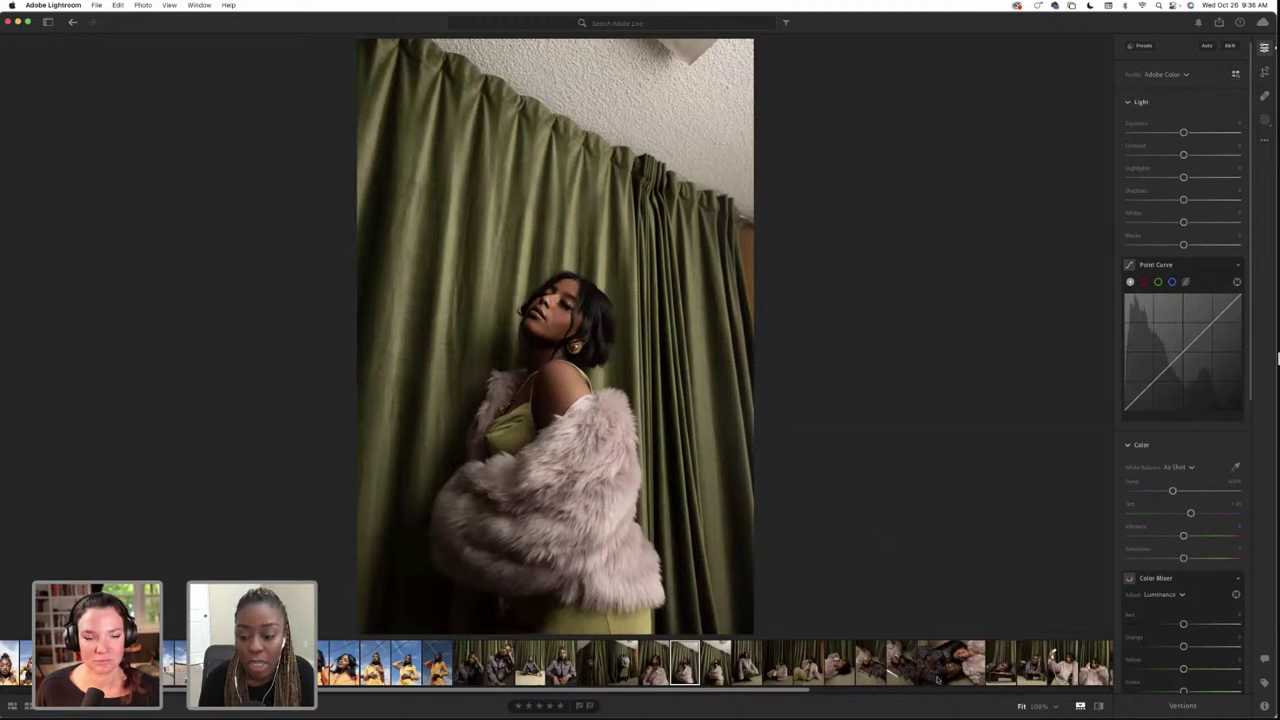
{"action": "scroll", "coordinate": [958, 662], "scroll_direction": "right", "scroll_amount": 4}
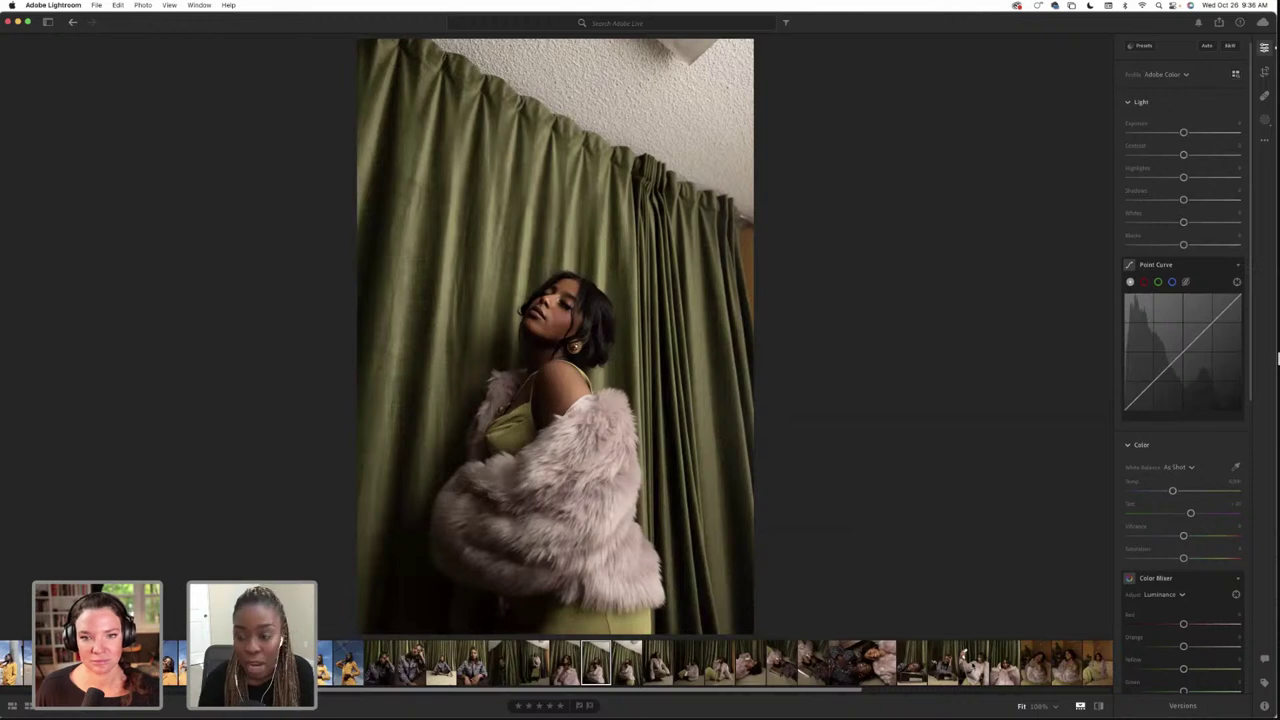
{"action": "scroll", "coordinate": [715, 664], "scroll_direction": "right", "scroll_amount": 4}
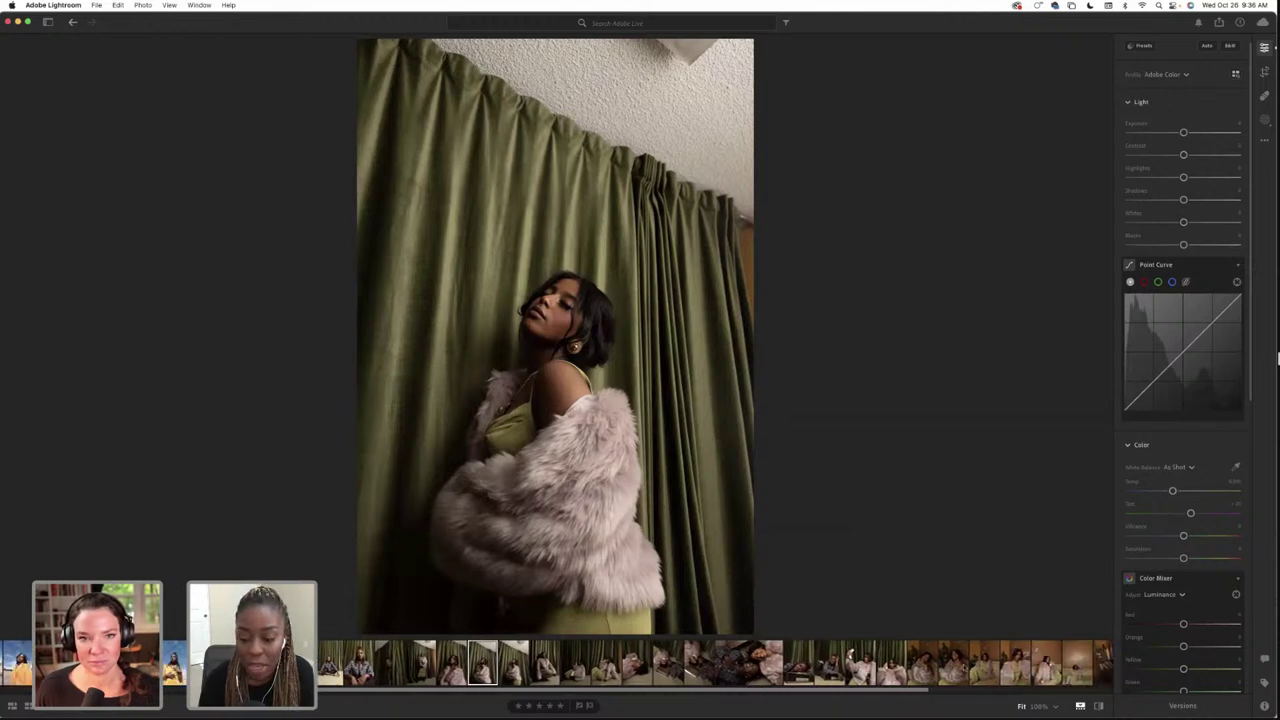
Open the smiling woman in lilac fur on the sofa and scroll further along the filmstrip
{"action": "left_click", "coordinate": [952, 663]}
{"action": "scroll", "coordinate": [715, 664], "scroll_direction": "right", "scroll_amount": 2}
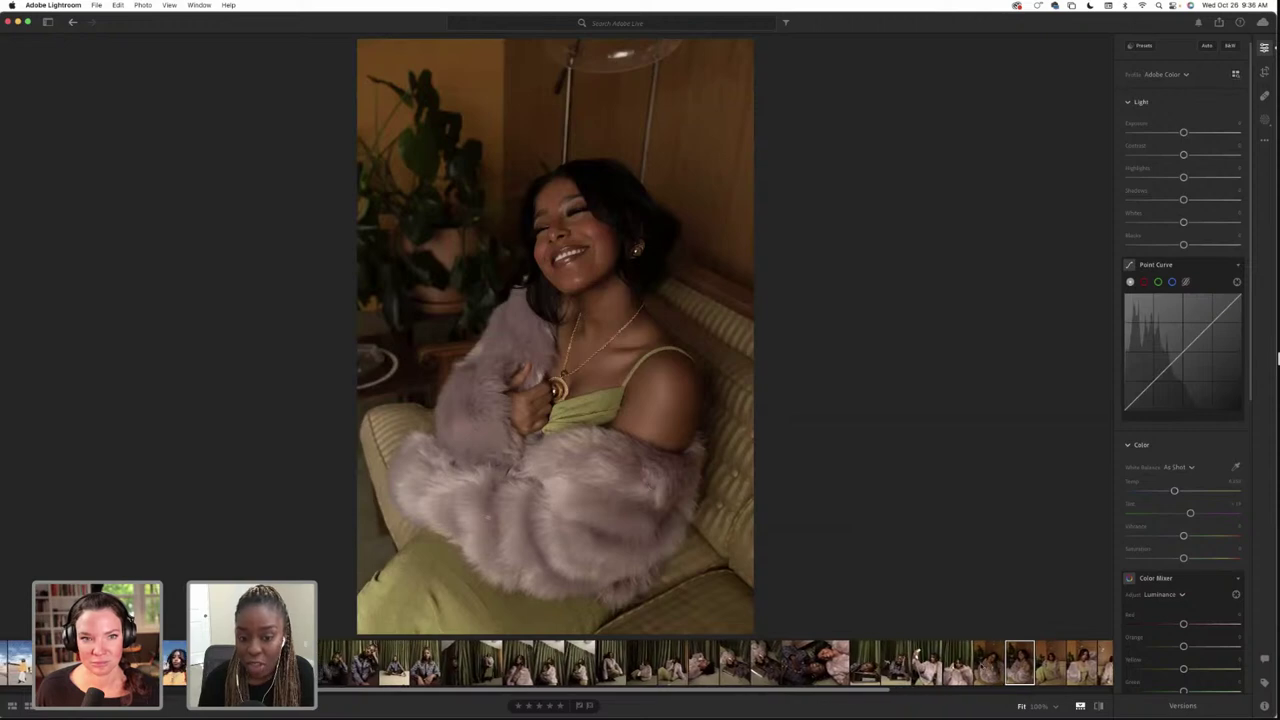
{"action": "scroll", "coordinate": [733, 664], "scroll_direction": "right", "scroll_amount": 6}
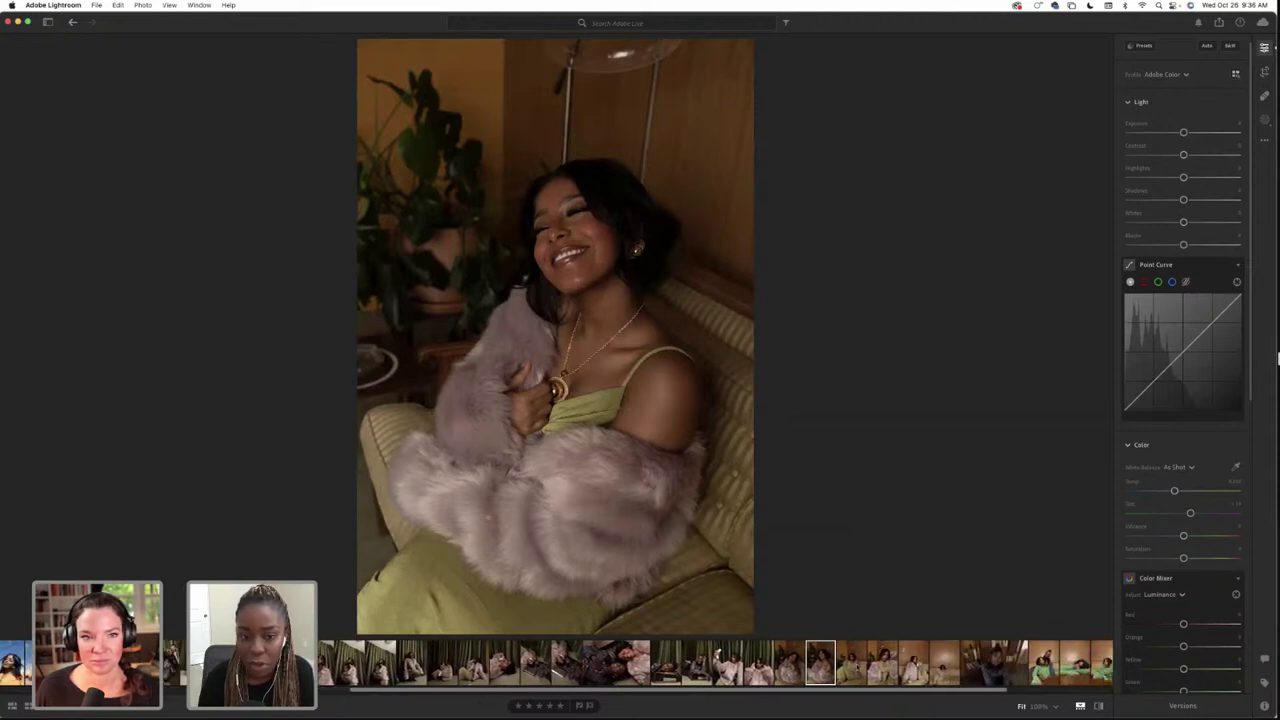
{"action": "scroll", "coordinate": [733, 664], "scroll_direction": "left", "scroll_amount": 2}
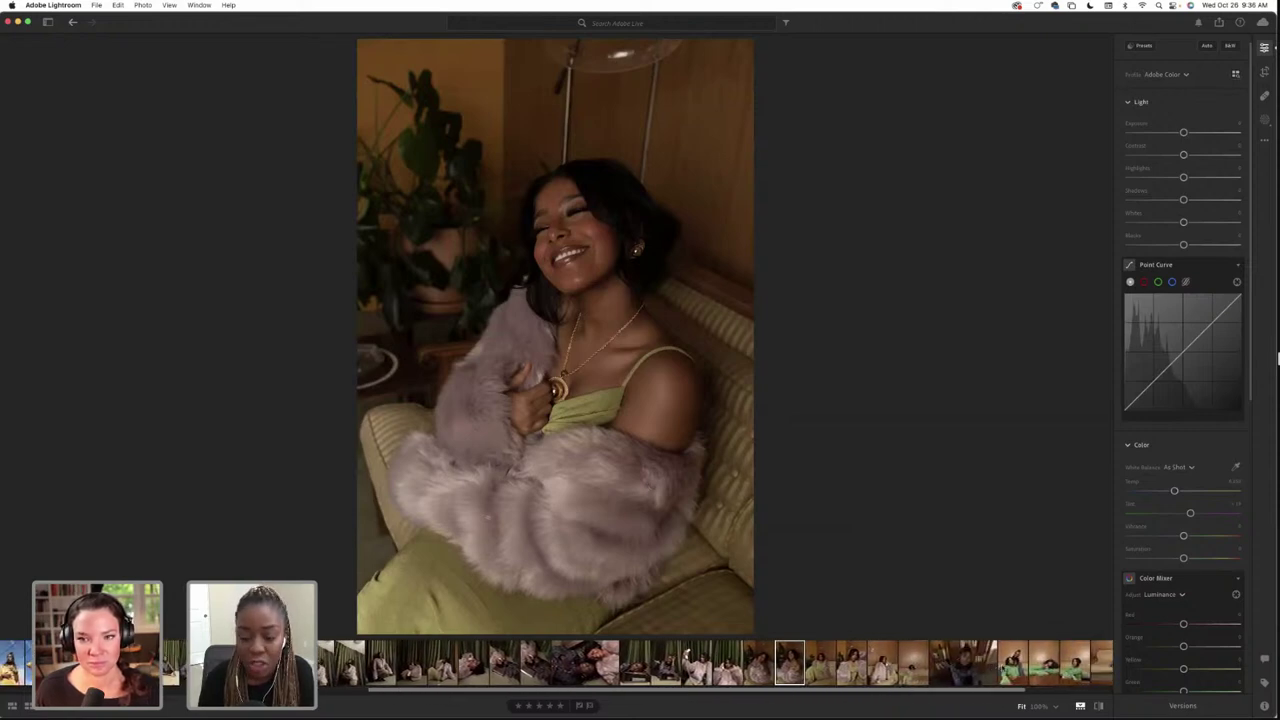
{"action": "scroll", "coordinate": [733, 664], "scroll_direction": "right", "scroll_amount": 6}
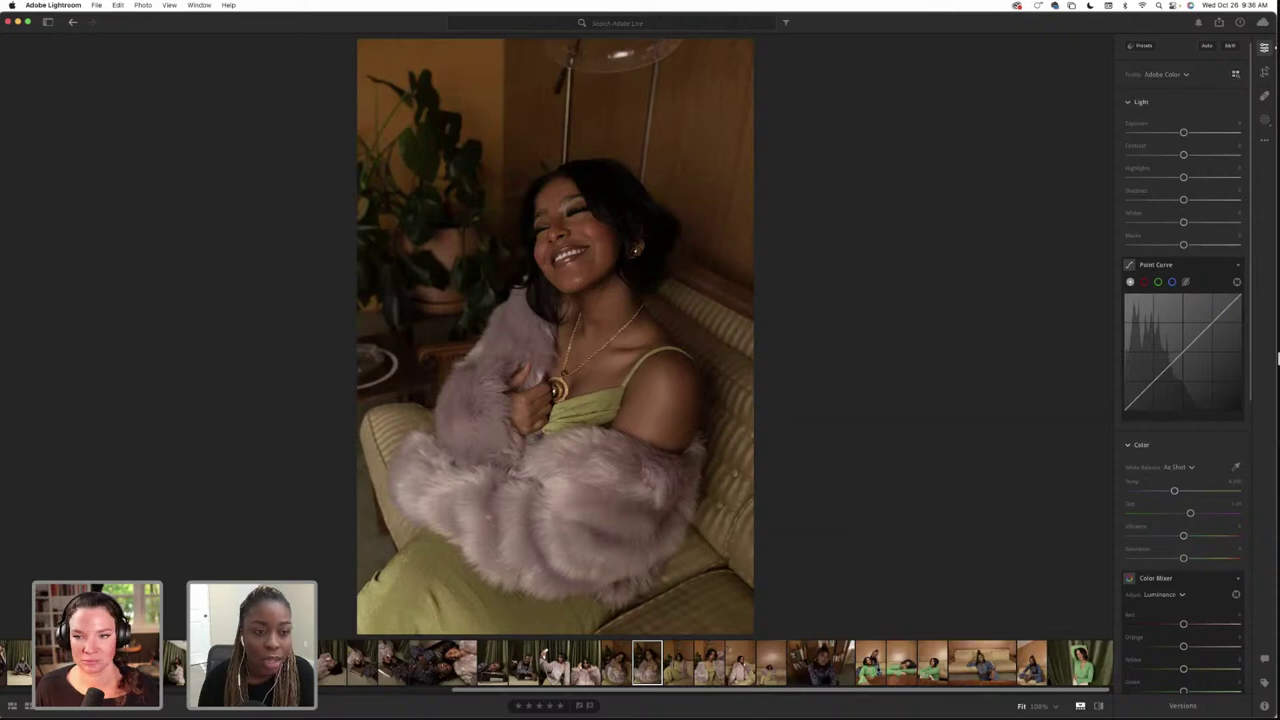
{"action": "scroll", "coordinate": [733, 664], "scroll_direction": "right", "scroll_amount": 1}
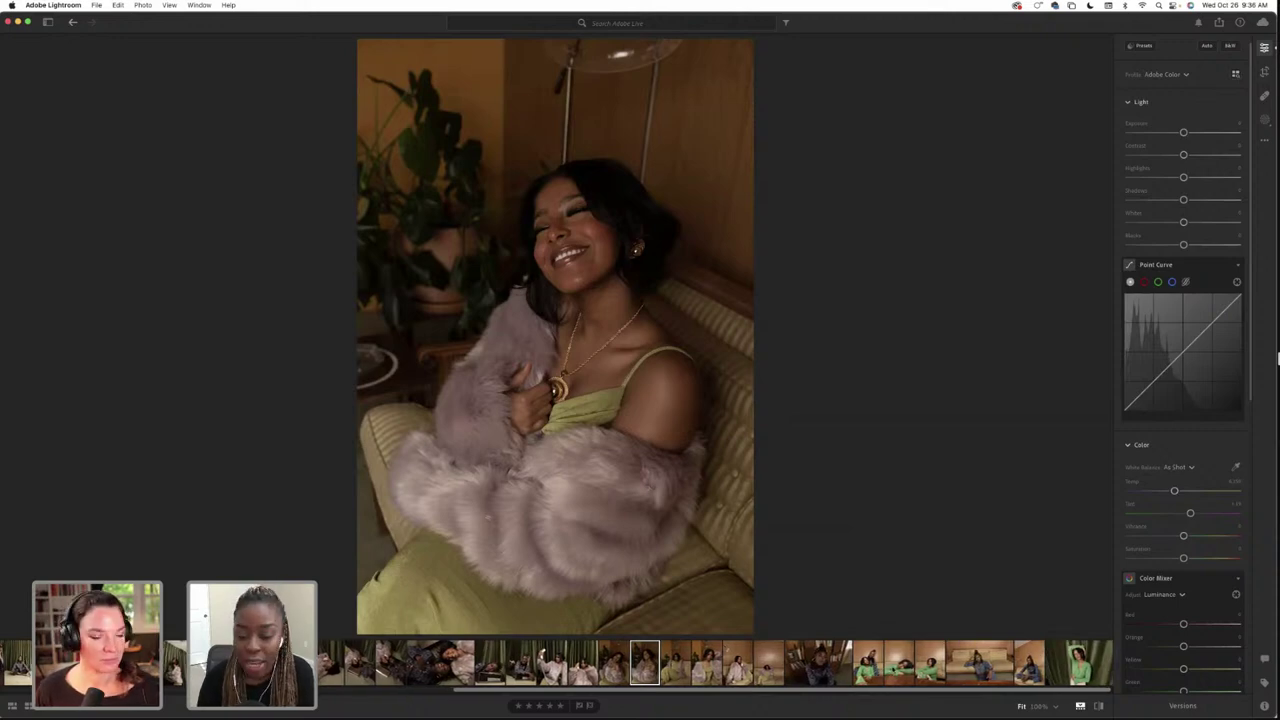
Open the woman in green on the table, compare with the two-women photo, and return
{"action": "left_click", "coordinate": [898, 663]}
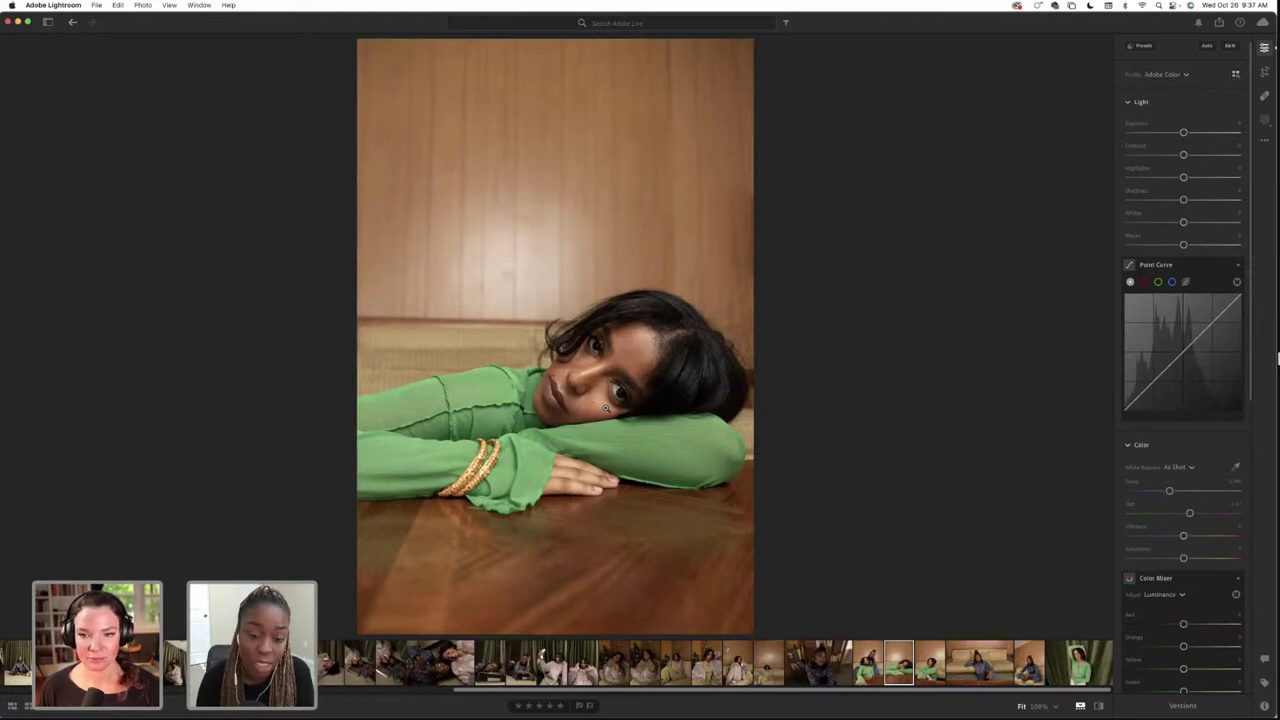
{"action": "key", "text": "Left"}
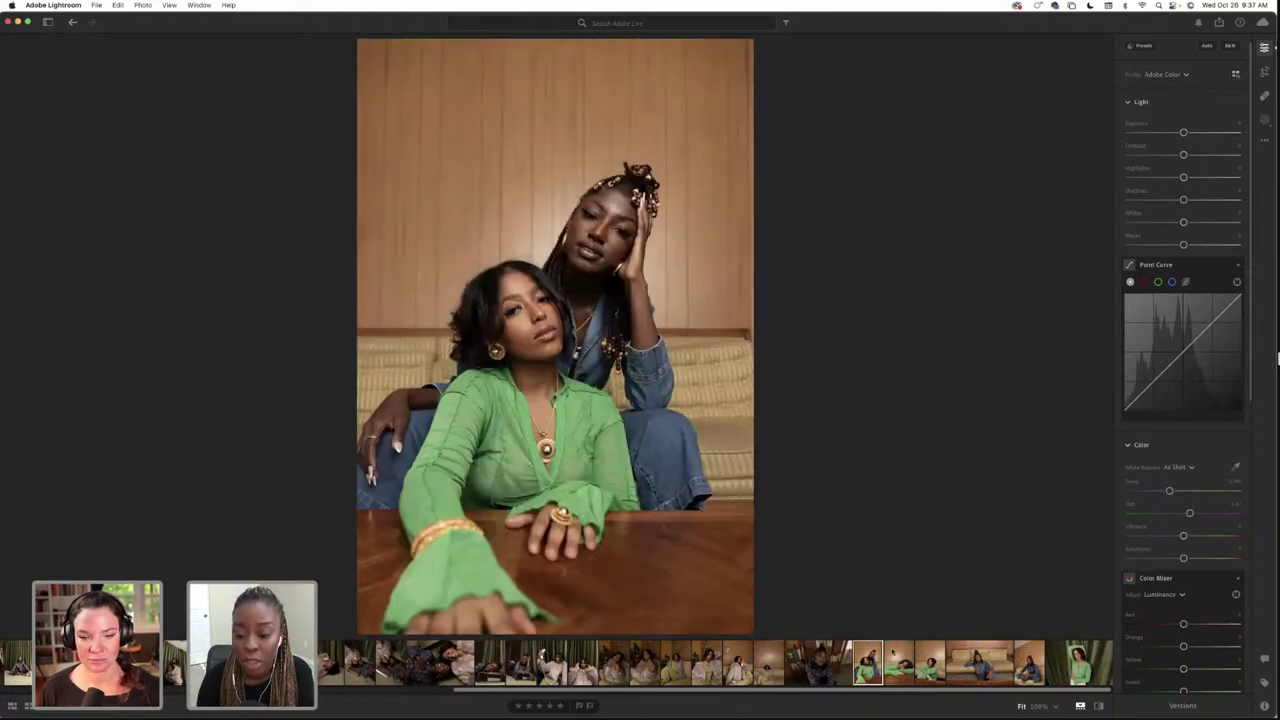
{"action": "key", "text": "Right"}
{"action": "scroll", "coordinate": [505, 690], "scroll_direction": "left", "scroll_amount": 10}
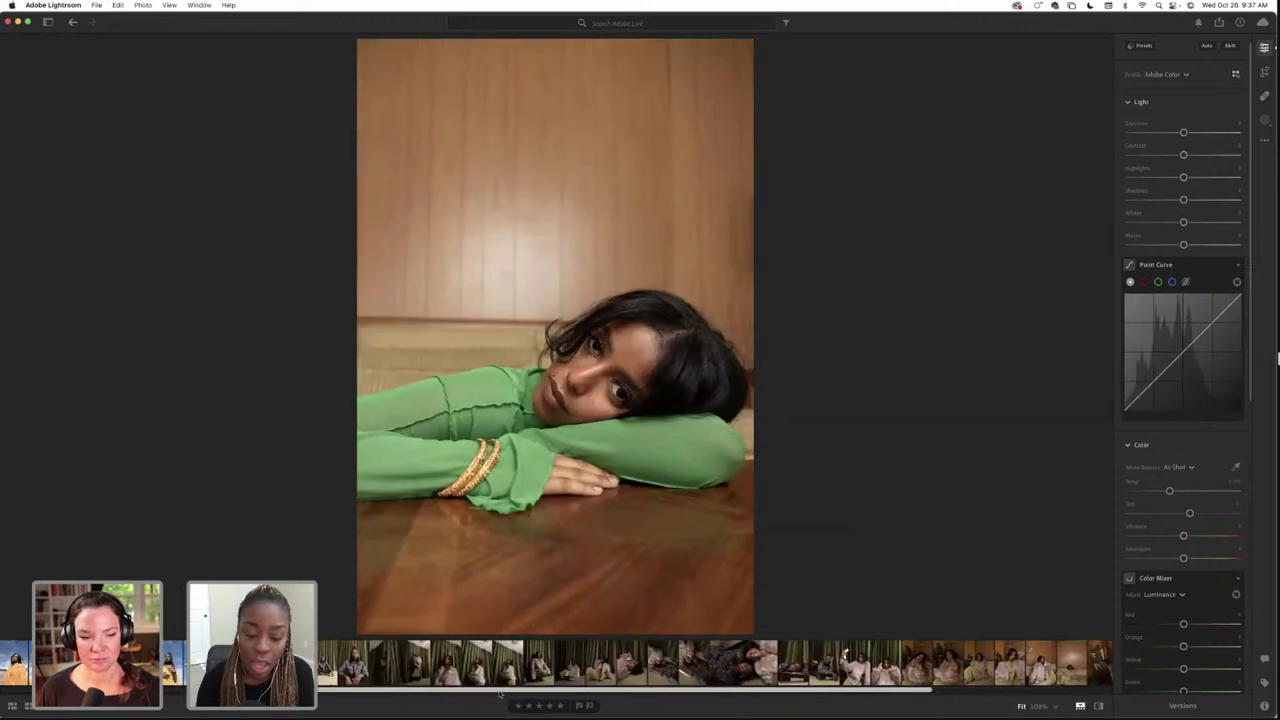
{"action": "scroll", "coordinate": [370, 663], "scroll_direction": "left", "scroll_amount": 5}
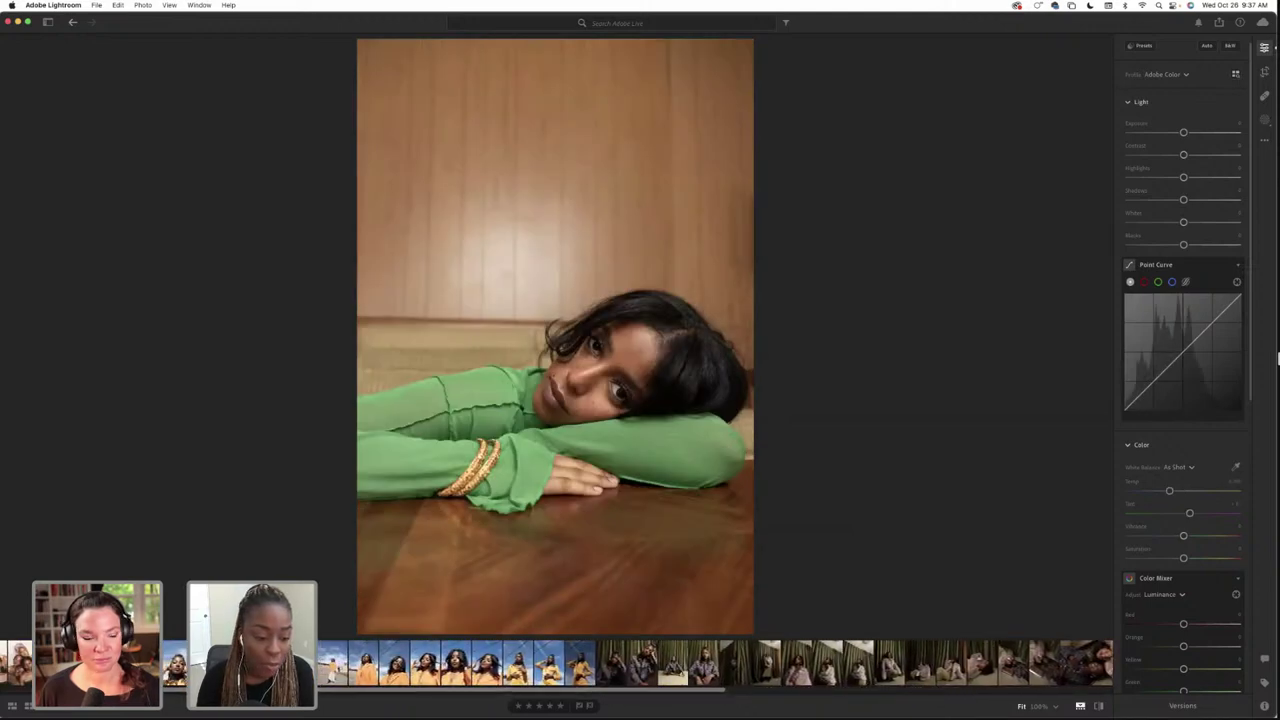
Open the orange-jacket street shot and review its Profile setting
{"action": "left_click", "coordinate": [365, 663]}
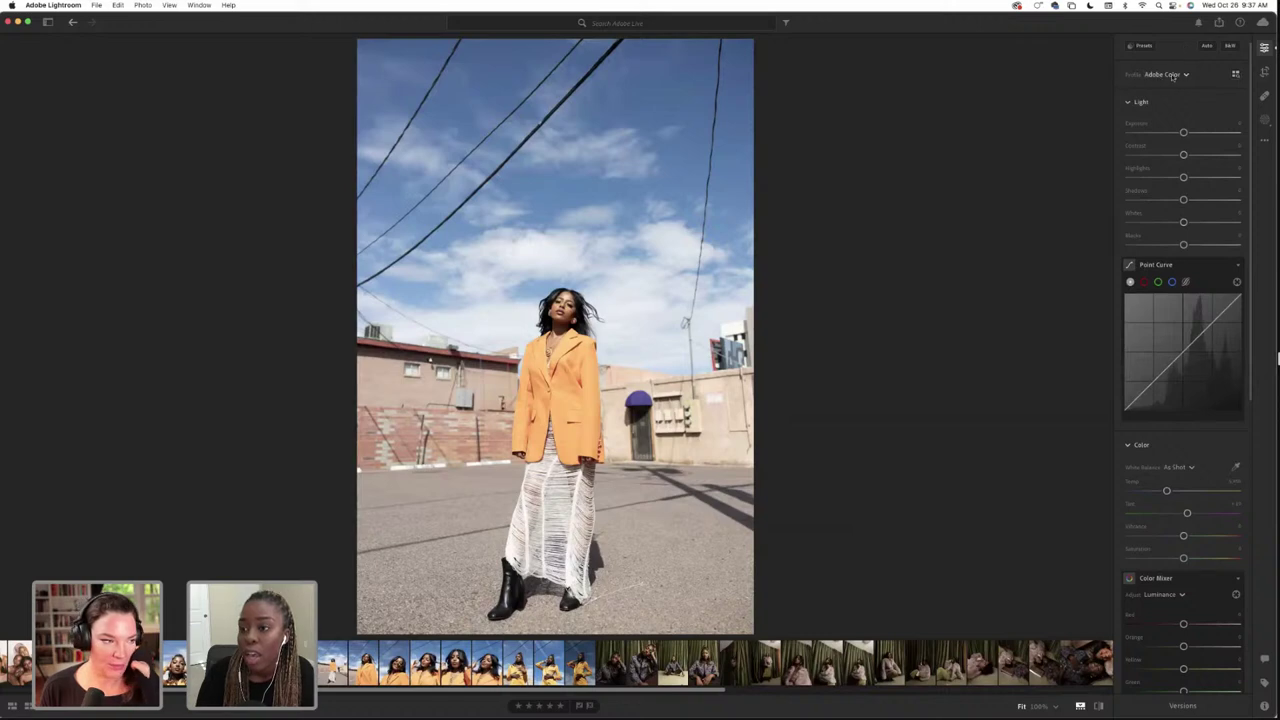
{"action": "mouse_move", "coordinate": [1185, 75]}
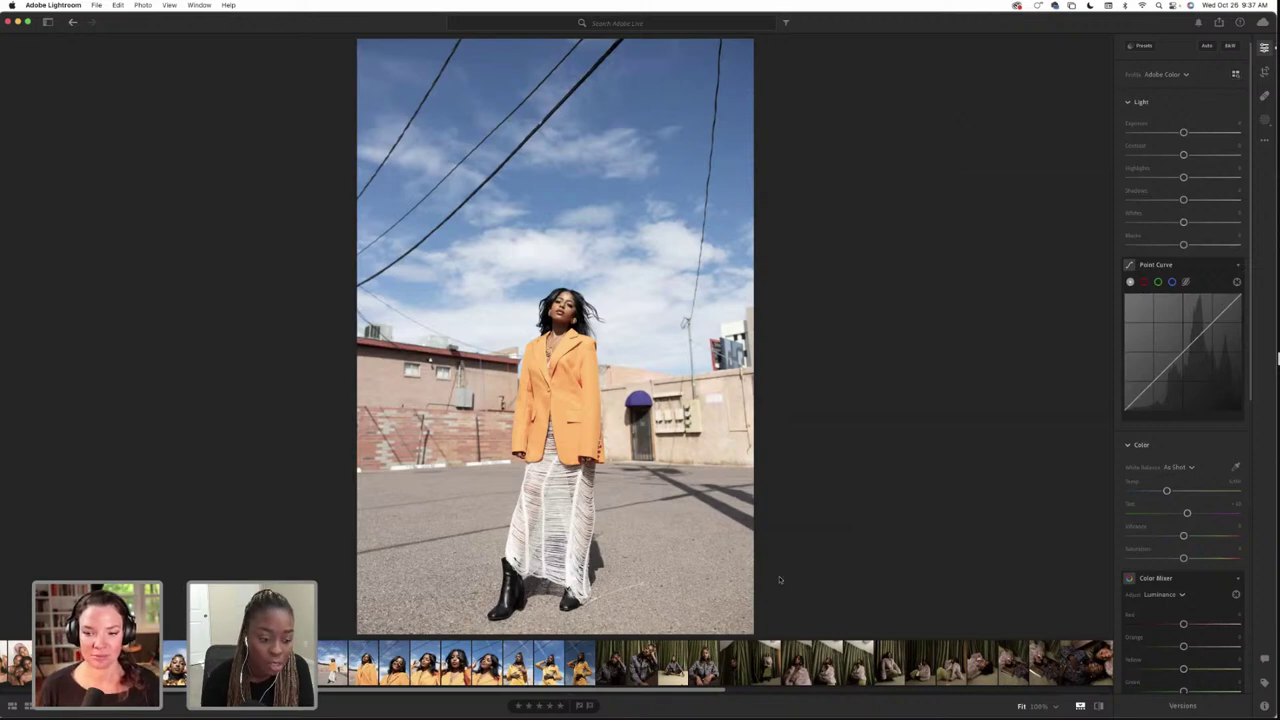
Step back past the four-women group portrait to the three-women close-up
{"action": "key", "text": "Left"}
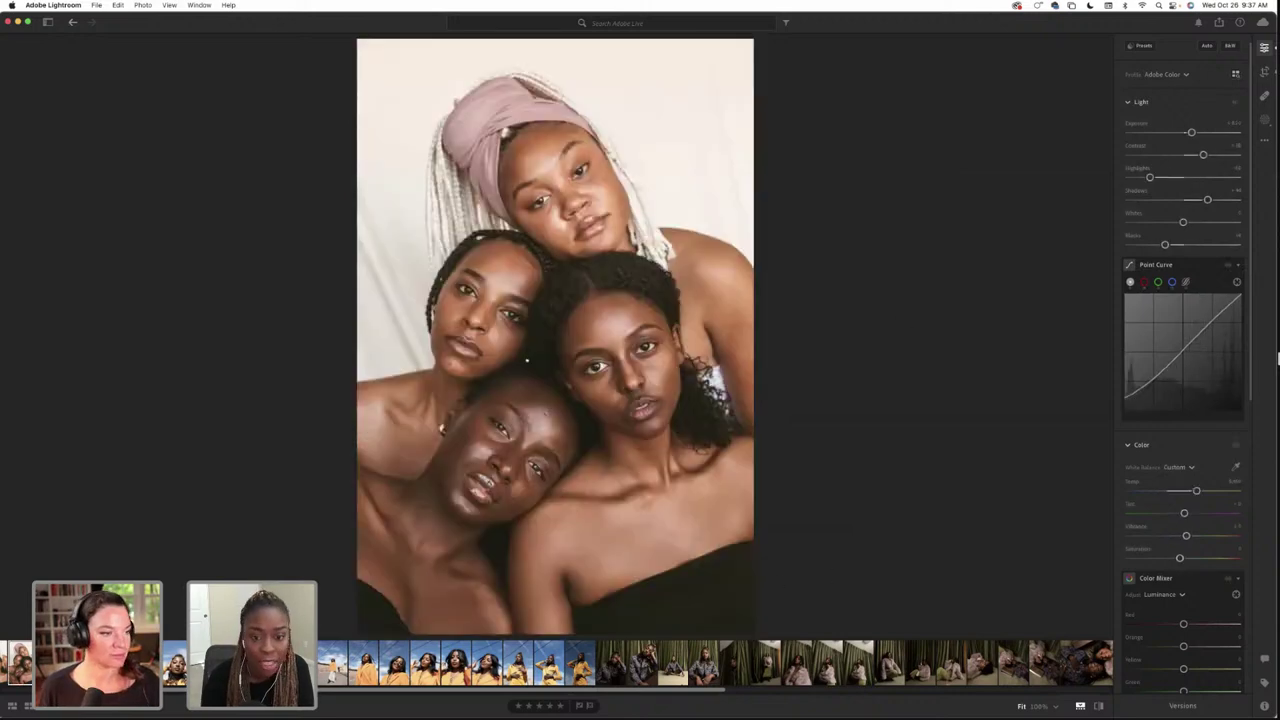
{"action": "scroll", "coordinate": [715, 664], "scroll_direction": "left", "scroll_amount": 5}
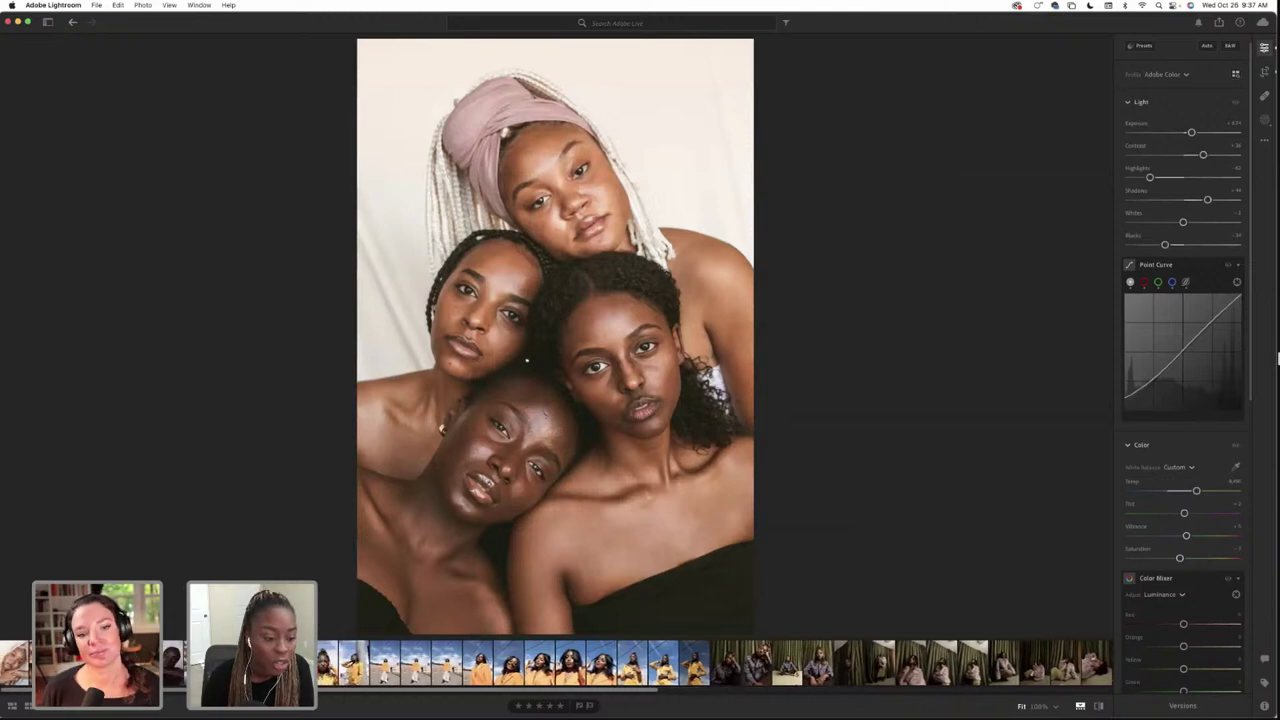
{"action": "key", "text": "Left"}
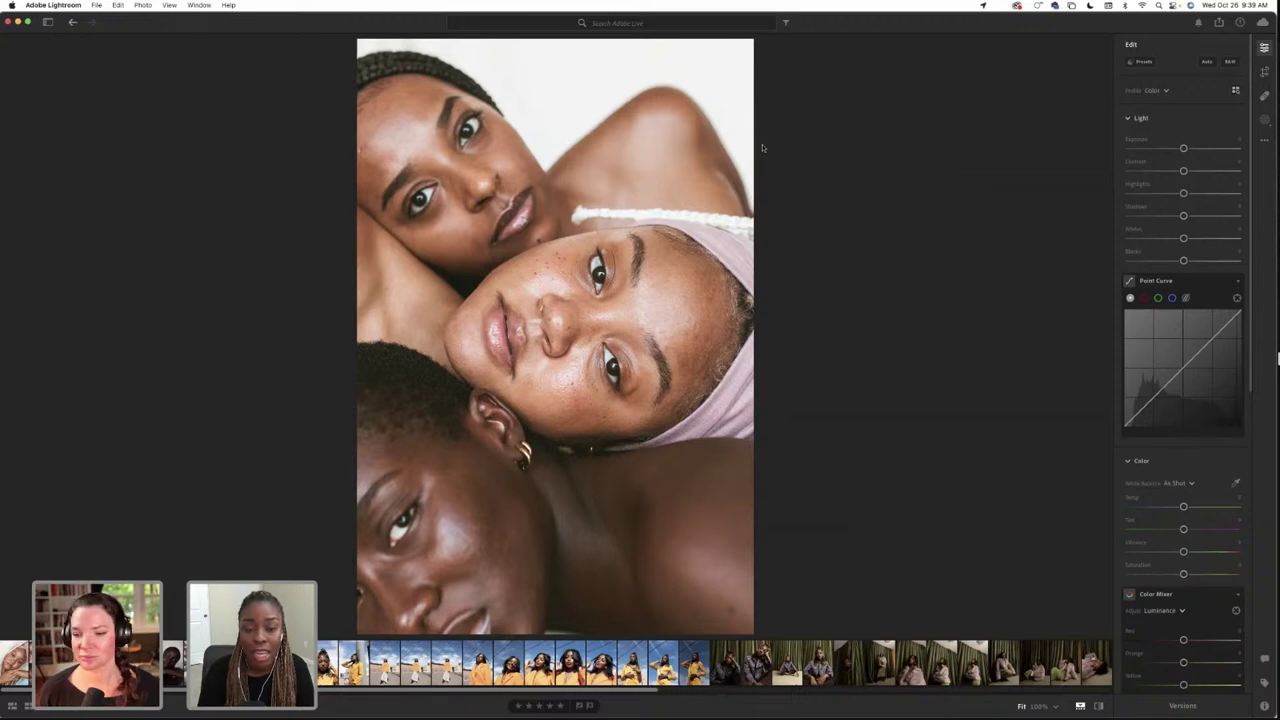
Apply Auto settings with Shift+A, giving the Adobe Color profile and Custom white balance
{"action": "key", "text": "shift+a"}
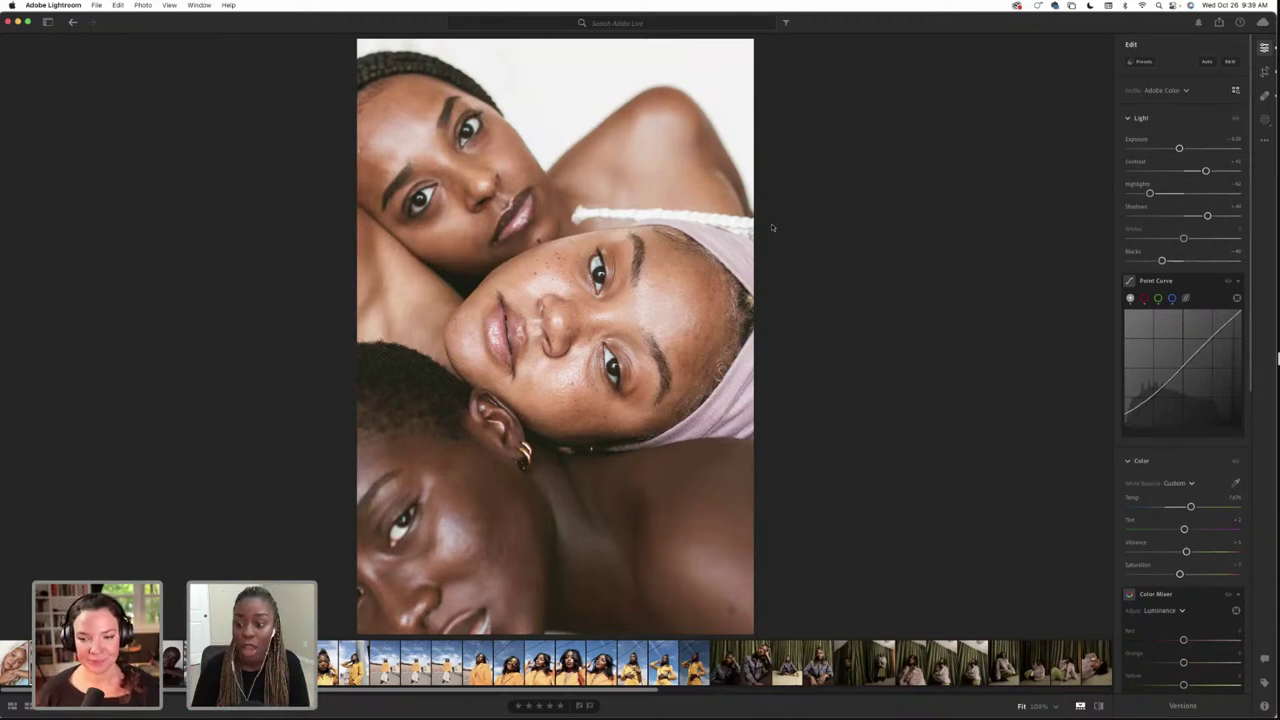
Nudge Temp slightly cooler and switch the Color Mixer adjustment to Hue
{"action": "scroll", "coordinate": [1158, 351], "scroll_direction": "down", "scroll_amount": 2}
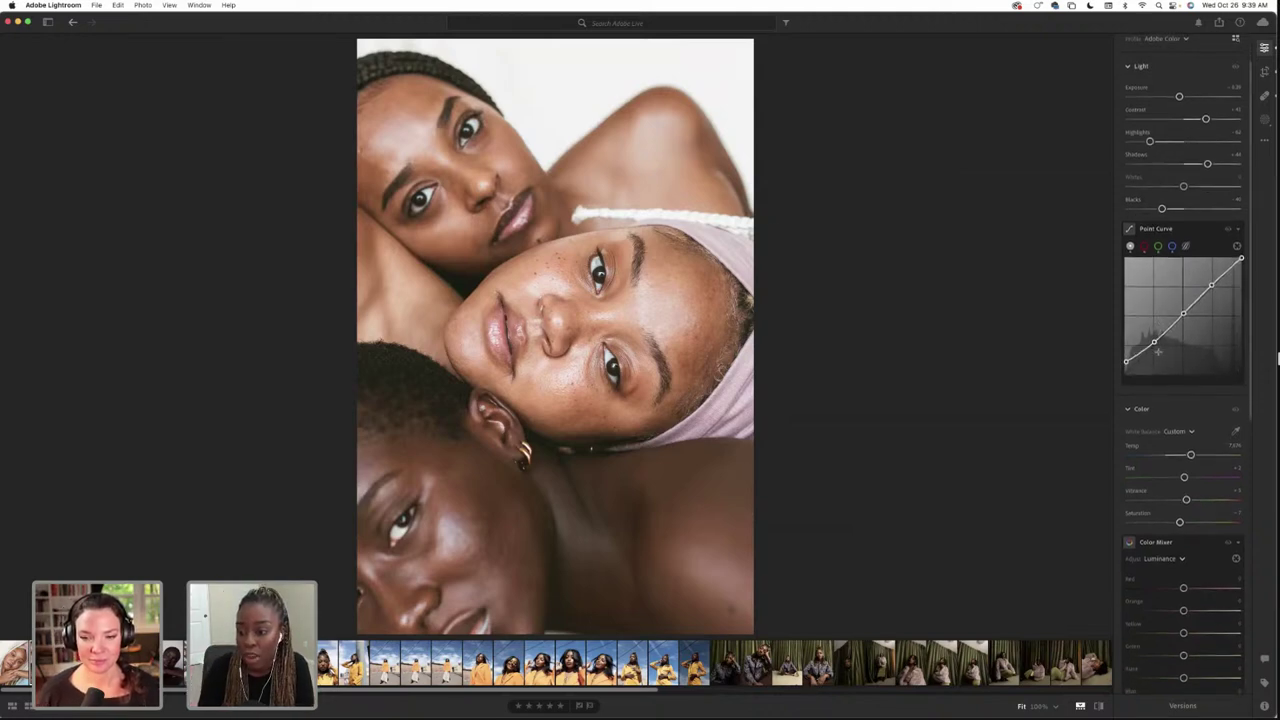
{"action": "scroll", "coordinate": [1165, 370], "scroll_direction": "down", "scroll_amount": 2}
{"action": "left_click_drag", "start_coordinate": [1190, 402], "coordinate": [1185, 402]}
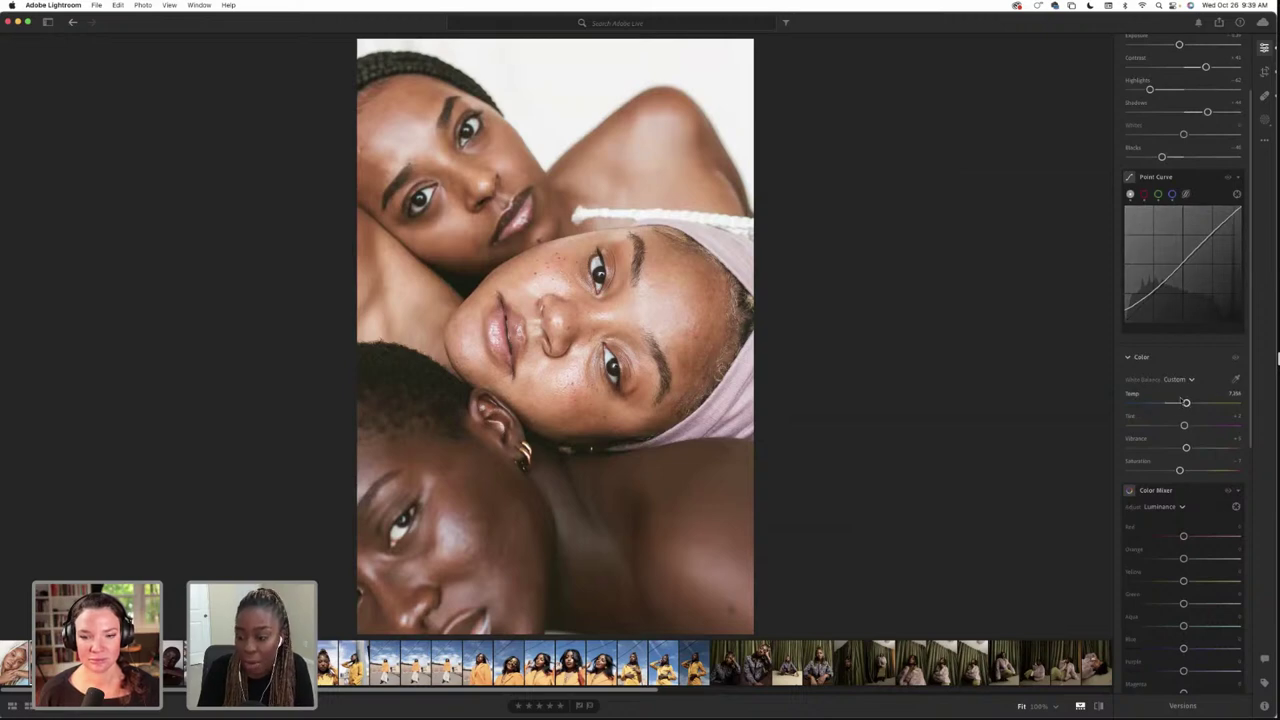
{"action": "scroll", "coordinate": [1180, 398], "scroll_direction": "down", "scroll_amount": 10}
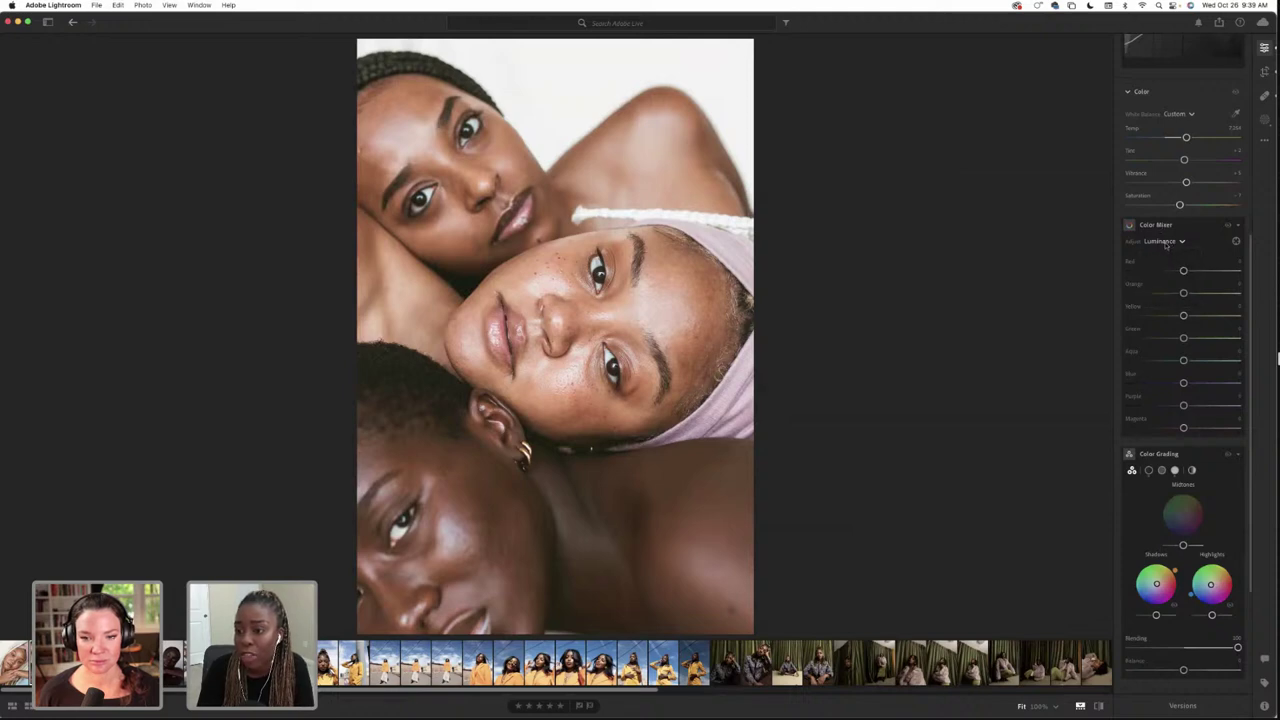
{"action": "left_click", "coordinate": [1164, 242]}
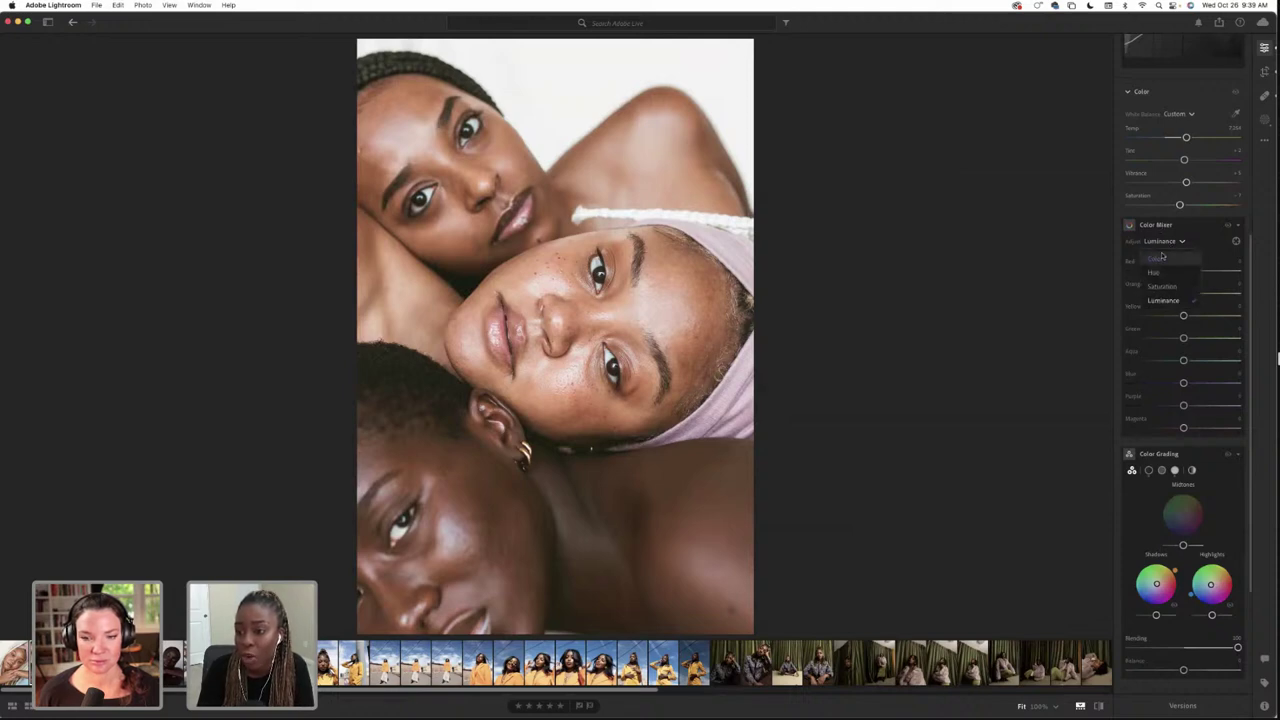
{"action": "left_click", "coordinate": [1164, 272]}
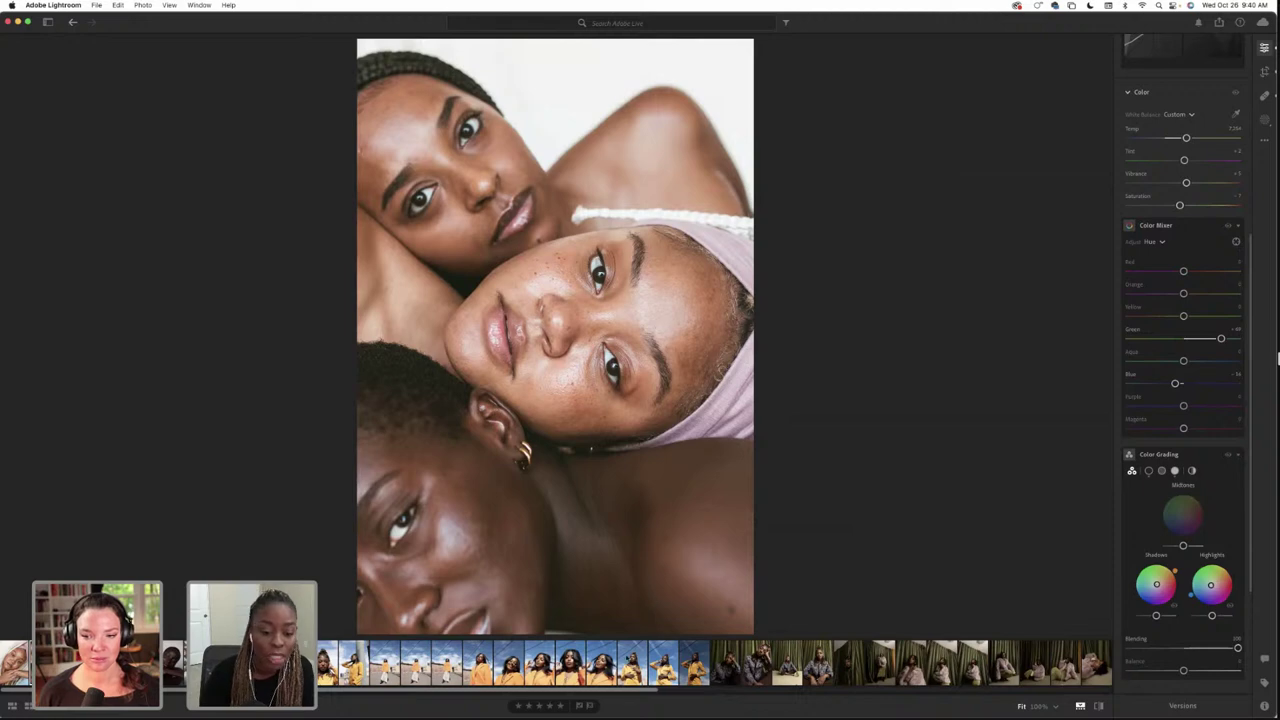
Open the full-length orange-jacket street shot and check its profile list, leaving Adobe Color
{"action": "left_click", "coordinate": [570, 663]}
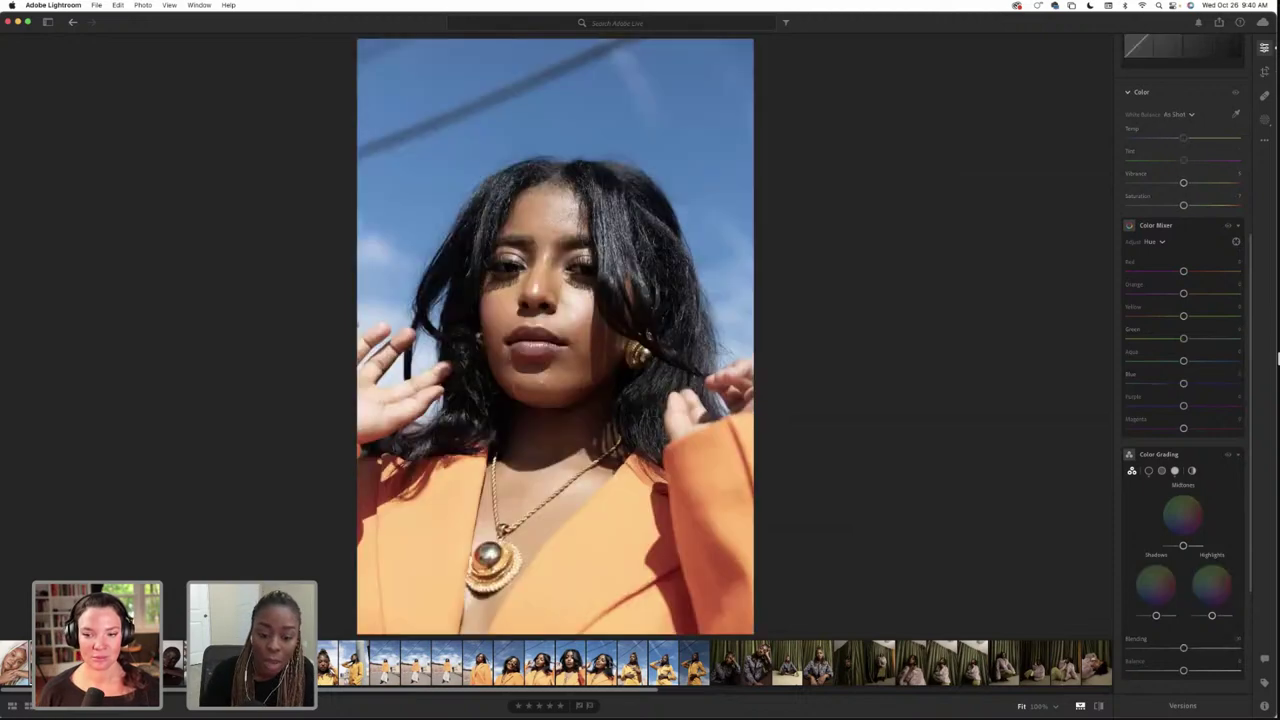
{"action": "left_click", "coordinate": [384, 663]}
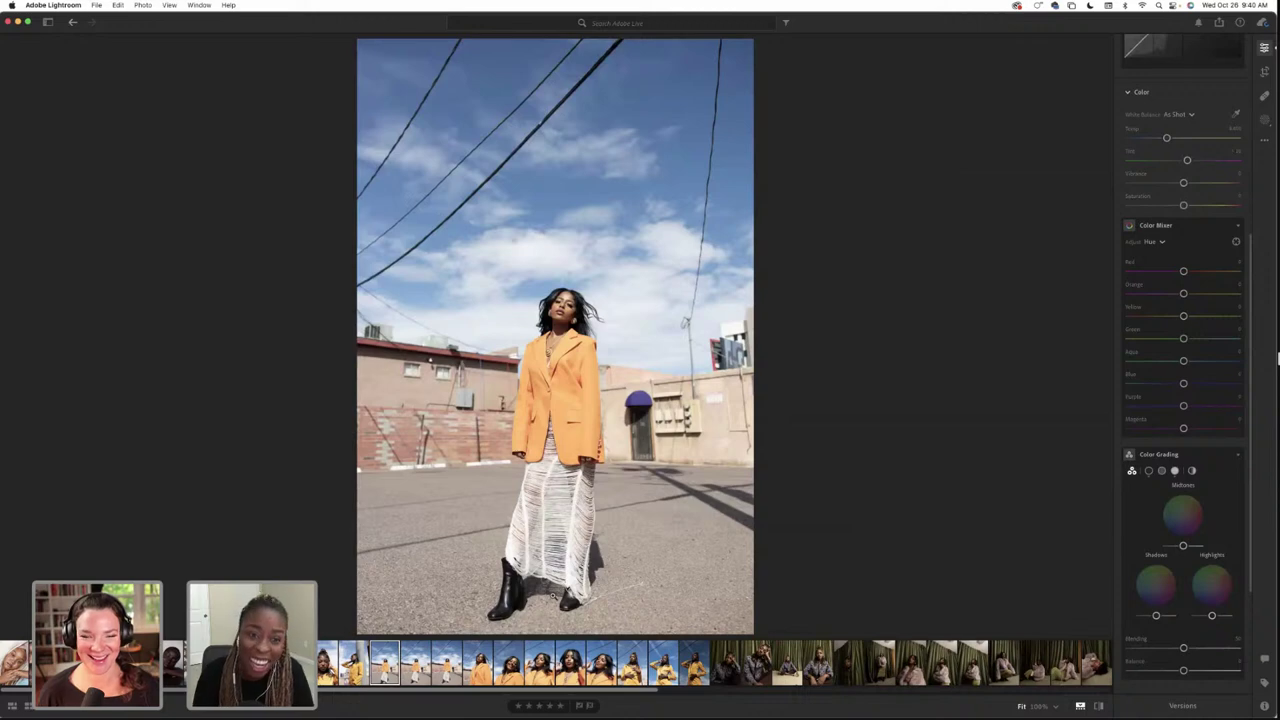
{"action": "scroll", "coordinate": [1147, 261], "scroll_direction": "down", "scroll_amount": 1}
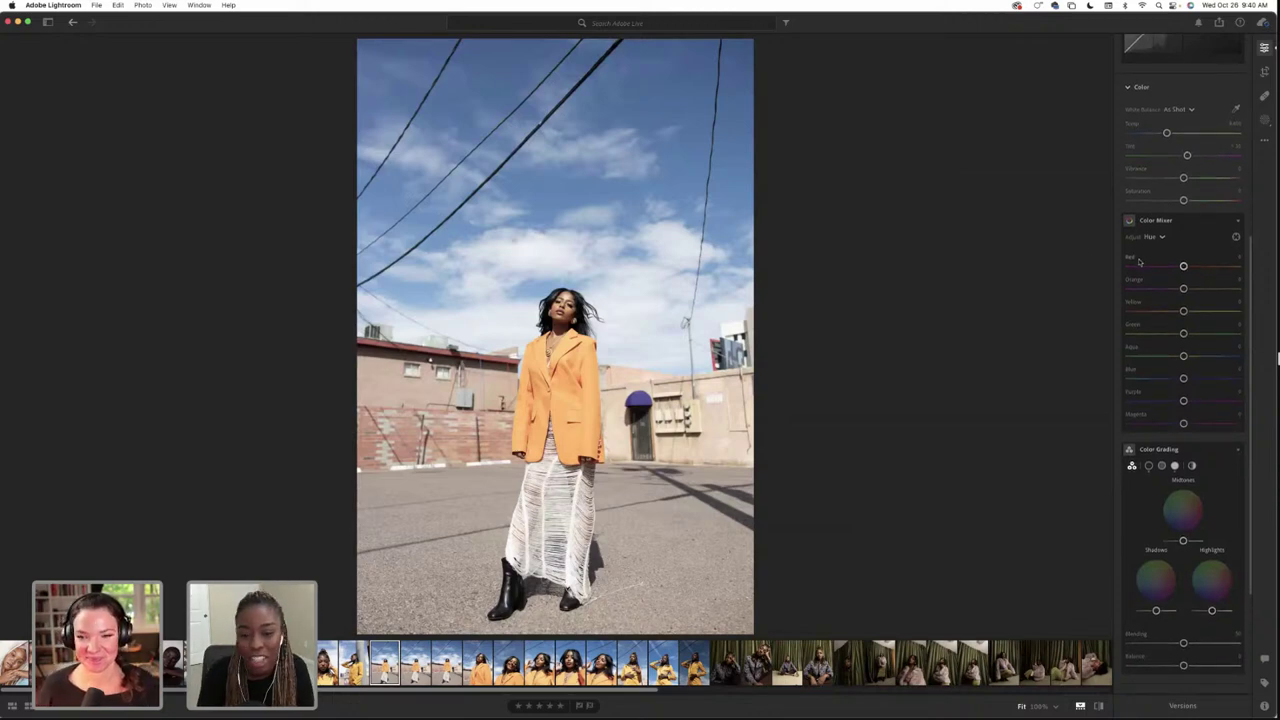
{"action": "scroll", "coordinate": [1165, 258], "scroll_direction": "up", "scroll_amount": 10}
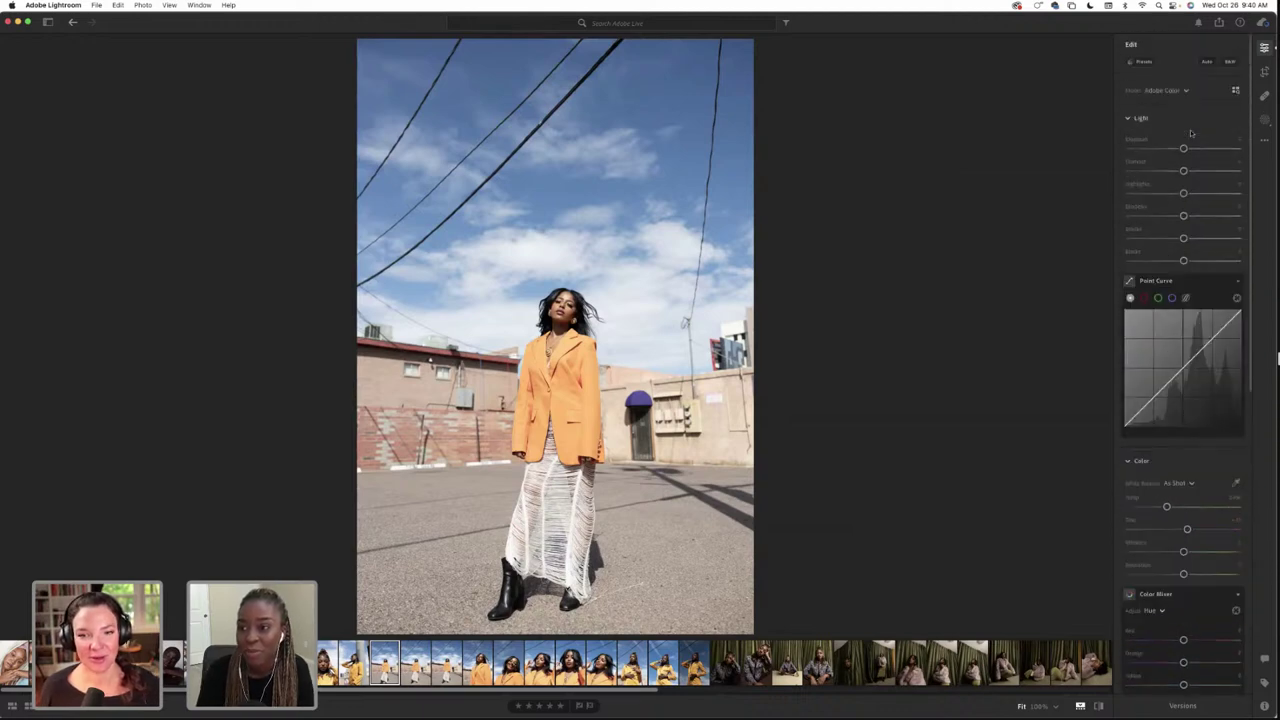
{"action": "left_click", "coordinate": [1164, 90]}
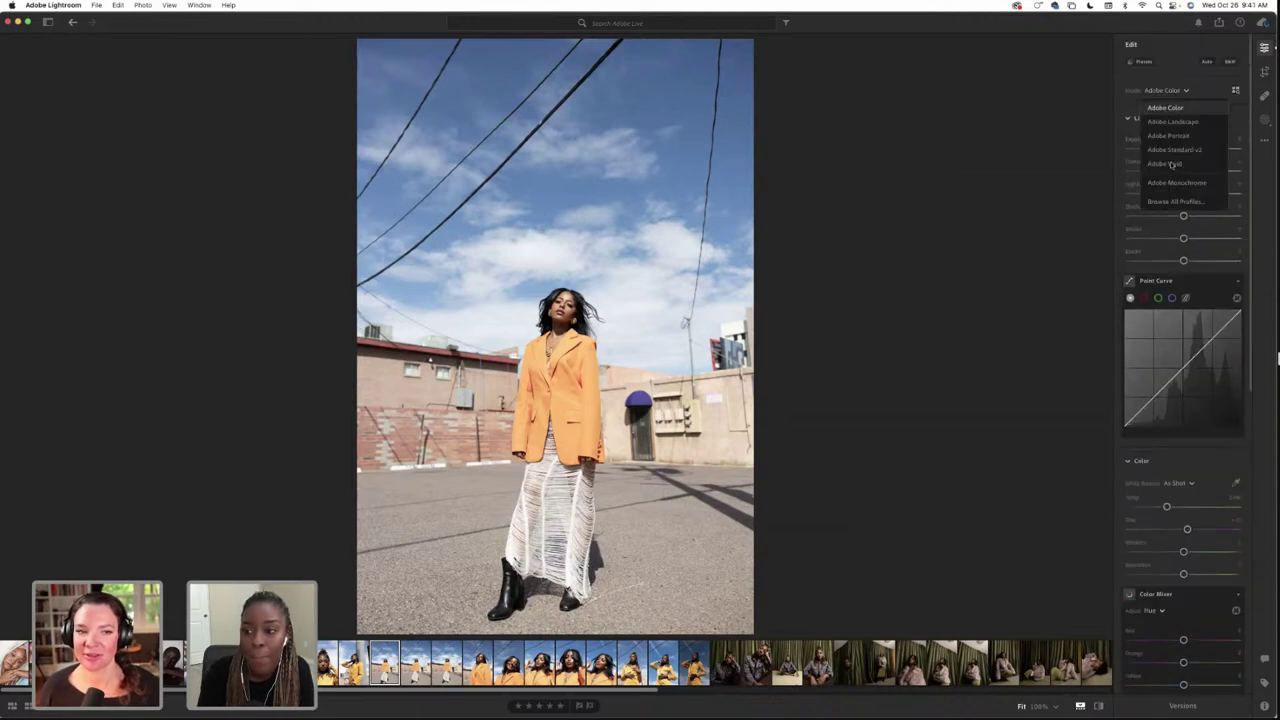
{"action": "left_click", "coordinate": [1097, 131]}
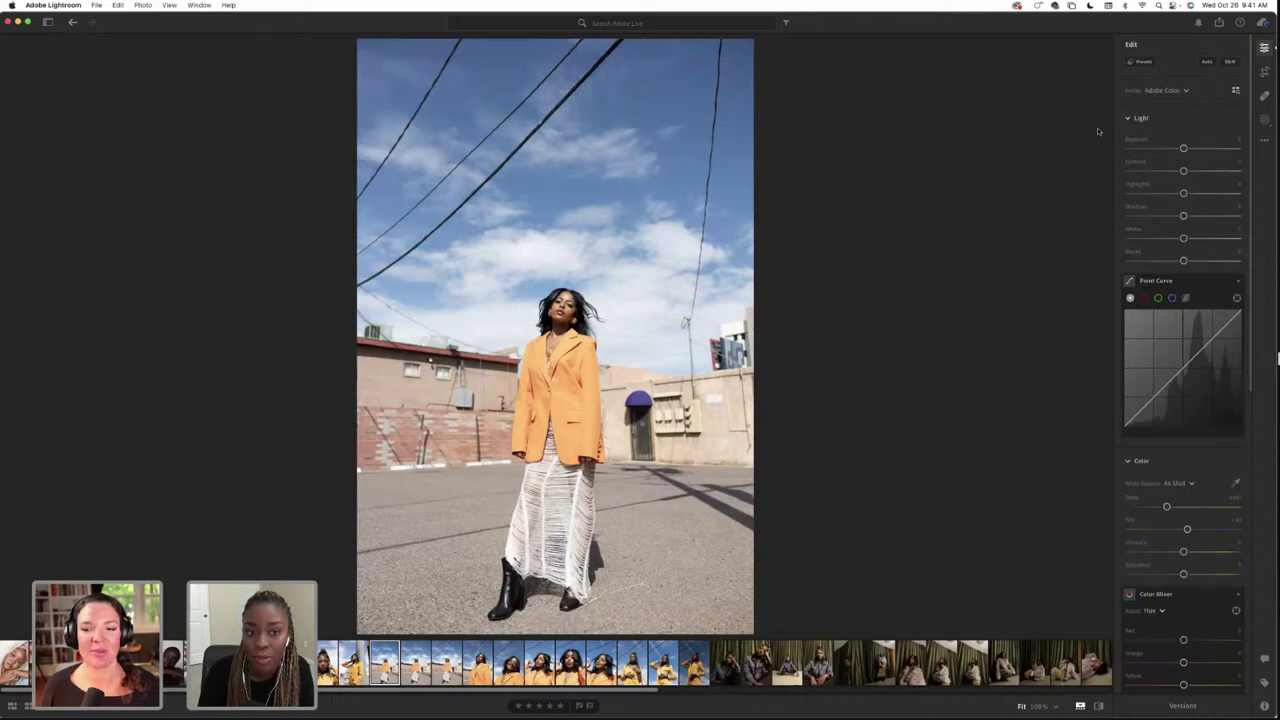
Toggle the Masking panel, then reopen the two-women sofa portrait from the filmstrip
{"action": "left_click", "coordinate": [1265, 119]}
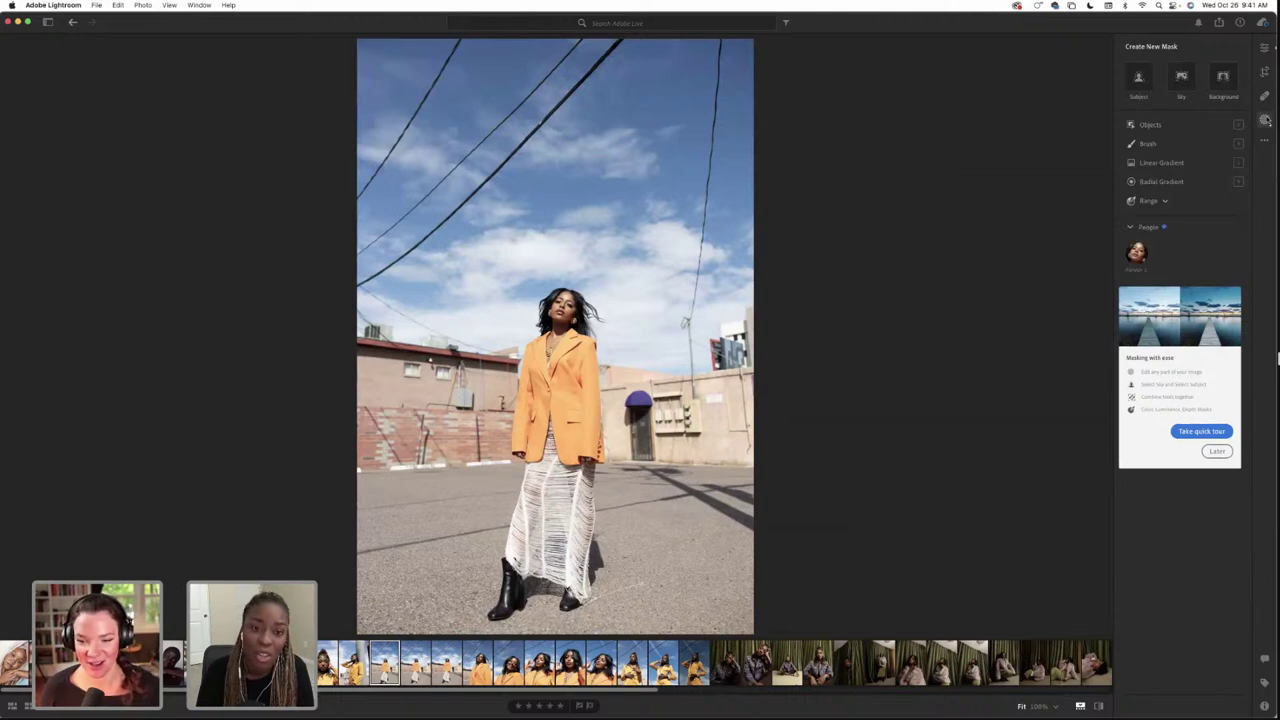
{"action": "left_click", "coordinate": [1265, 119]}
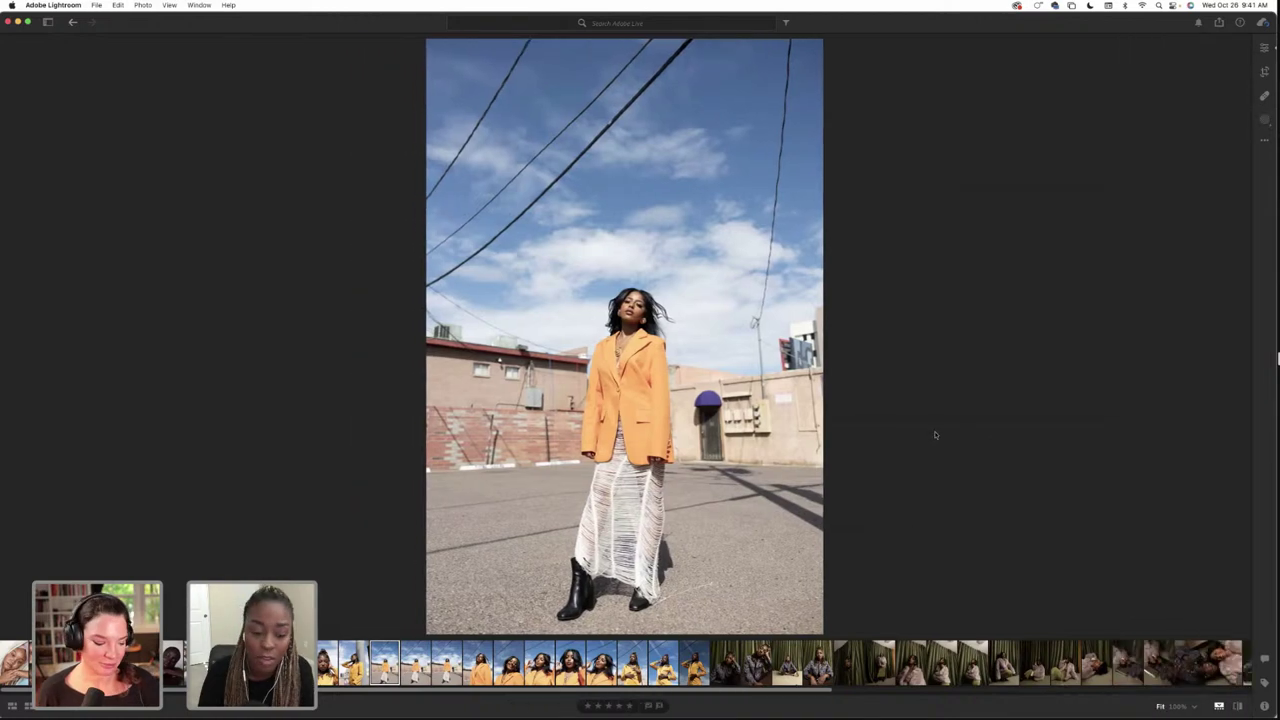
{"action": "scroll", "coordinate": [784, 665], "scroll_direction": "right", "scroll_amount": 10}
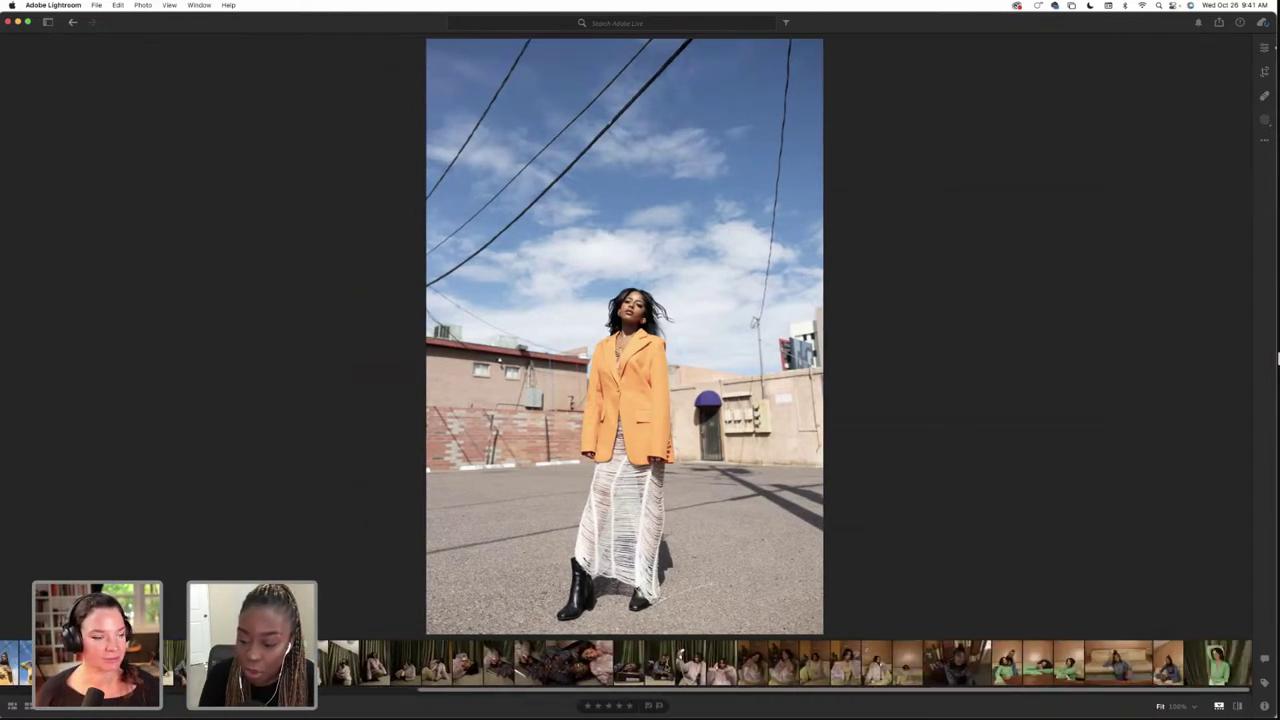
{"action": "left_click", "coordinate": [1003, 664]}
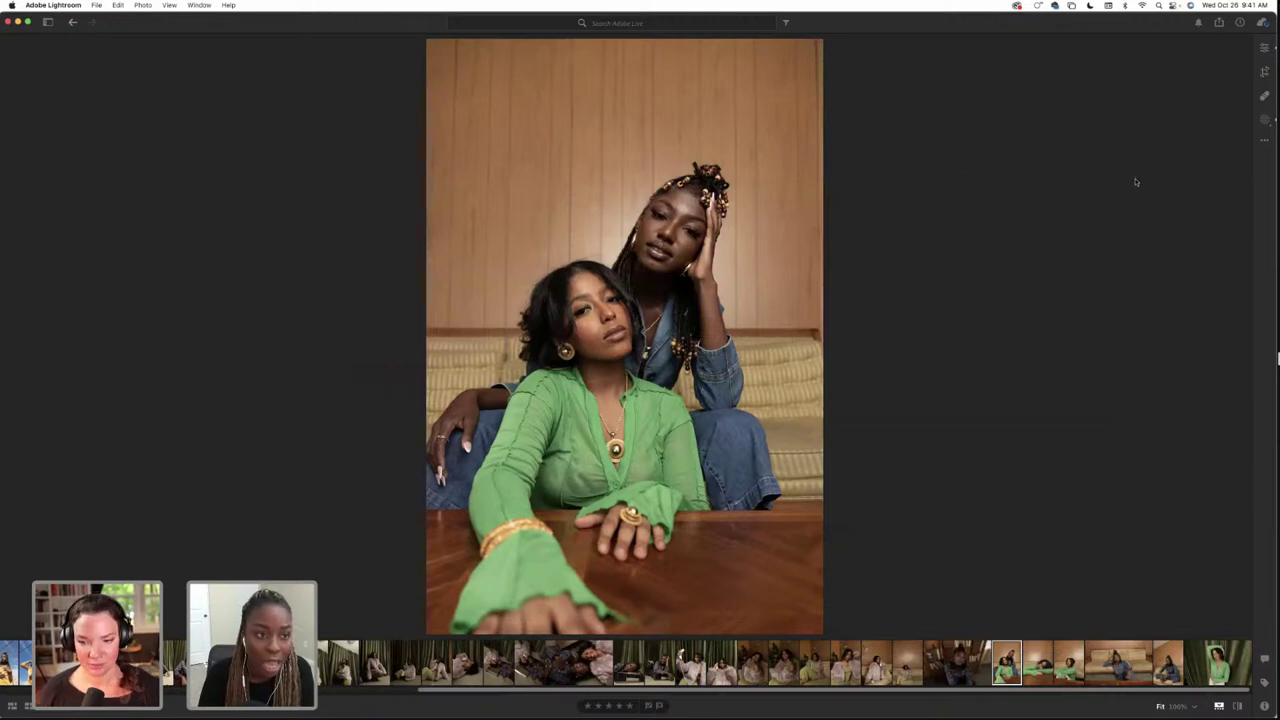
{"action": "left_click", "coordinate": [1267, 122]}
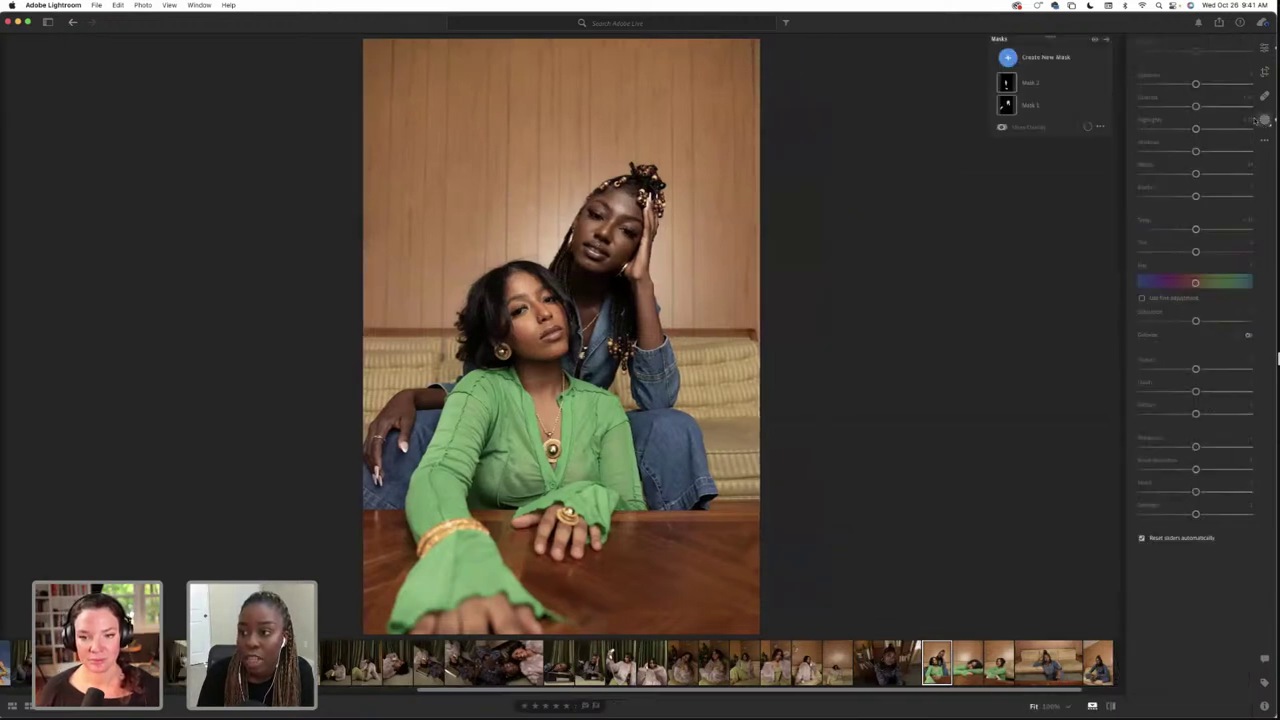
{"action": "left_click", "coordinate": [1089, 83]}
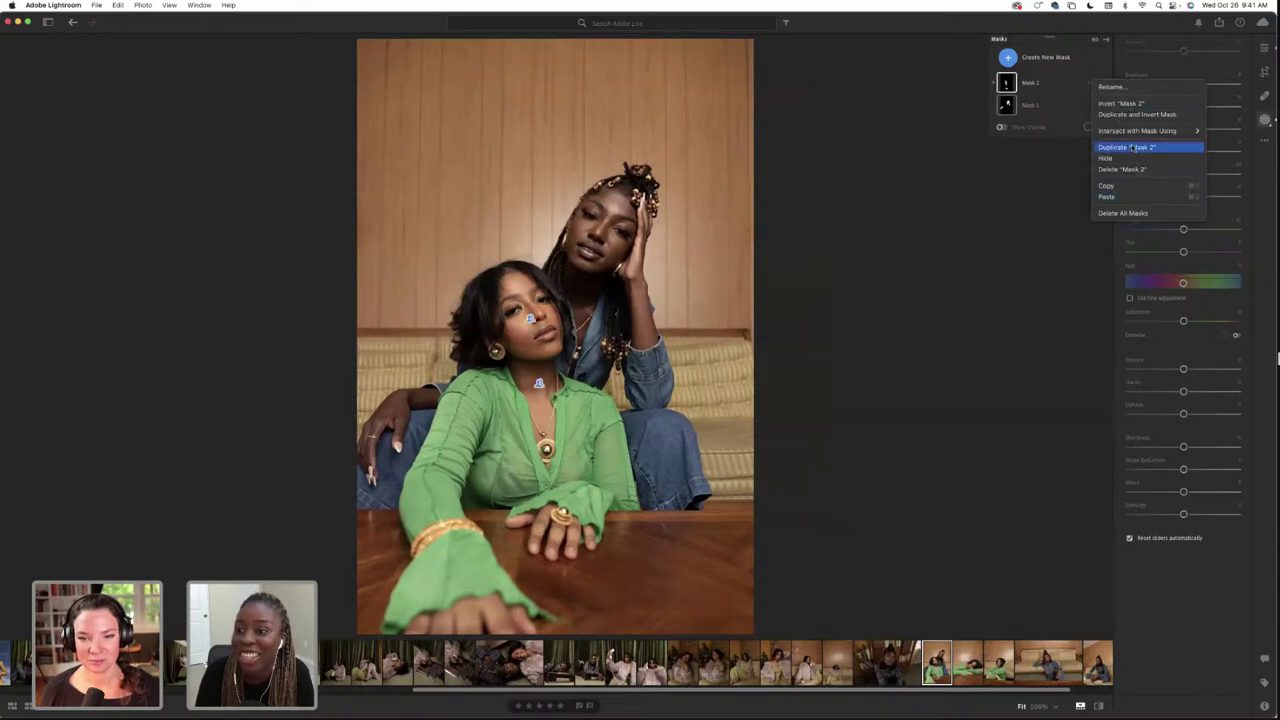
{"action": "left_click", "coordinate": [1125, 169]}
{"action": "left_click", "coordinate": [1091, 84]}
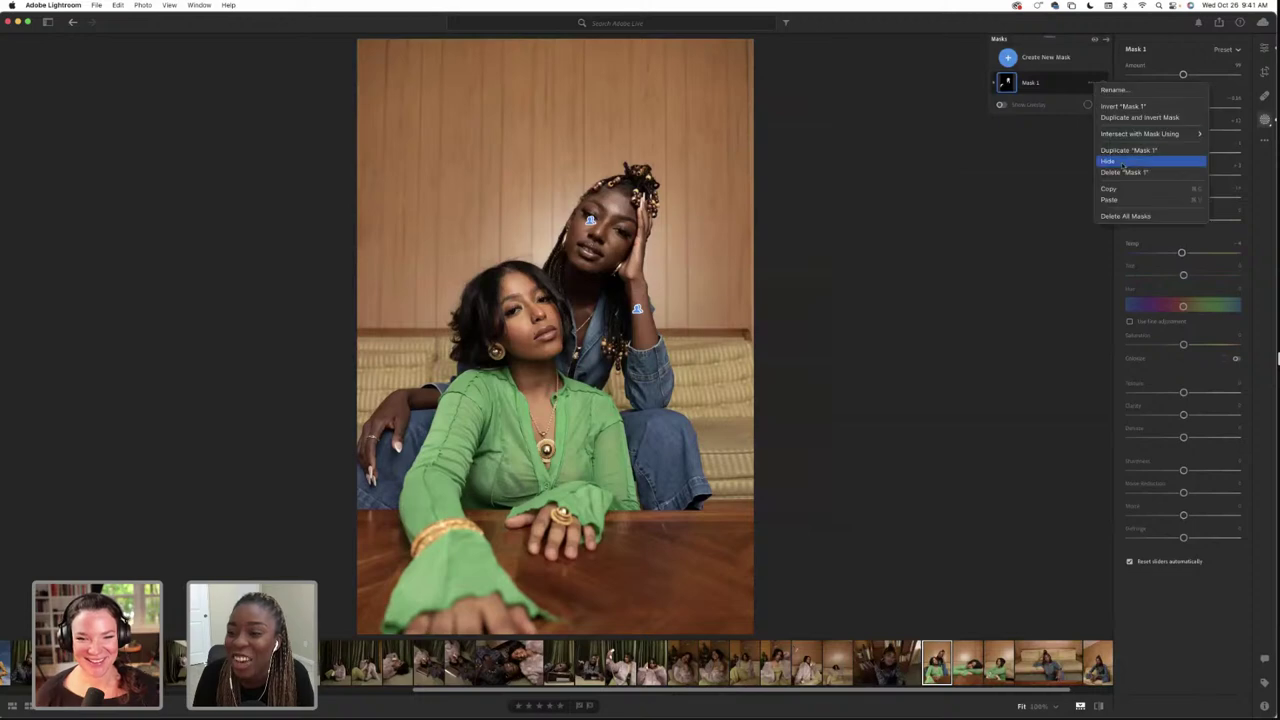
{"action": "left_click", "coordinate": [1147, 173]}
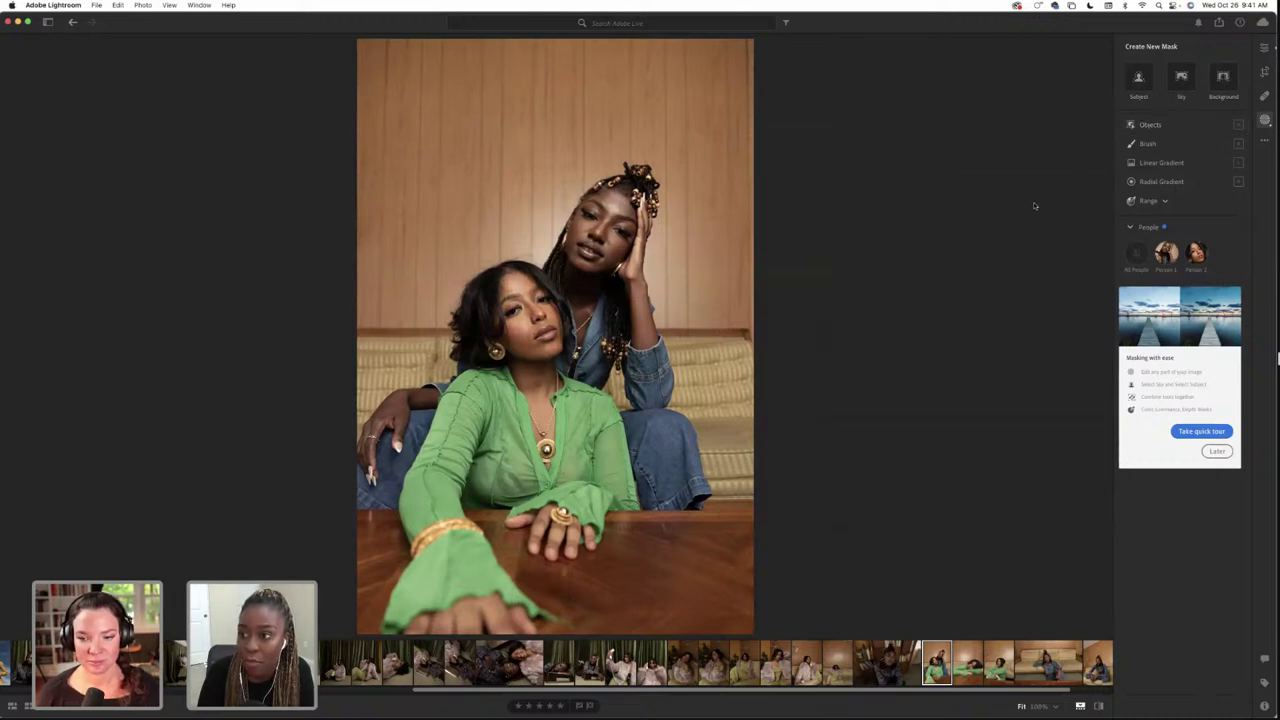
{"action": "mouse_move", "coordinate": [1135, 255]}
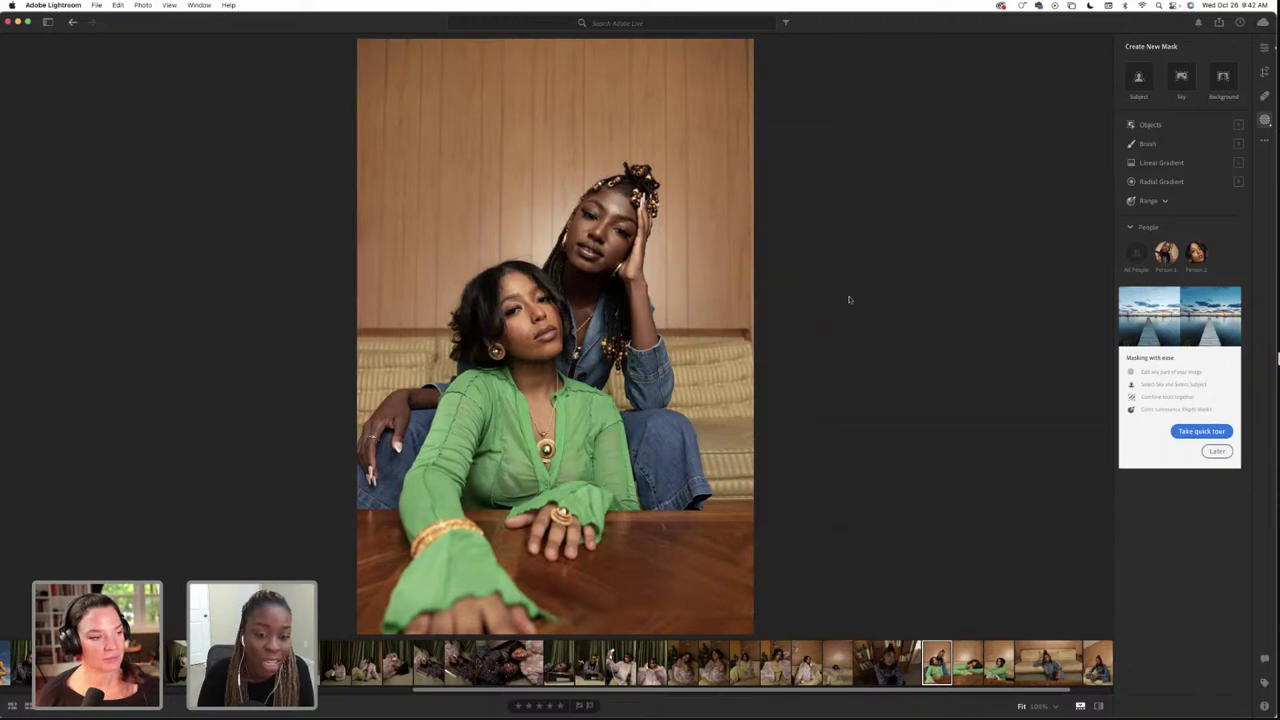
Mask only Person 1's face and body skin instead of the entire person
{"action": "left_click", "coordinate": [1166, 252]}
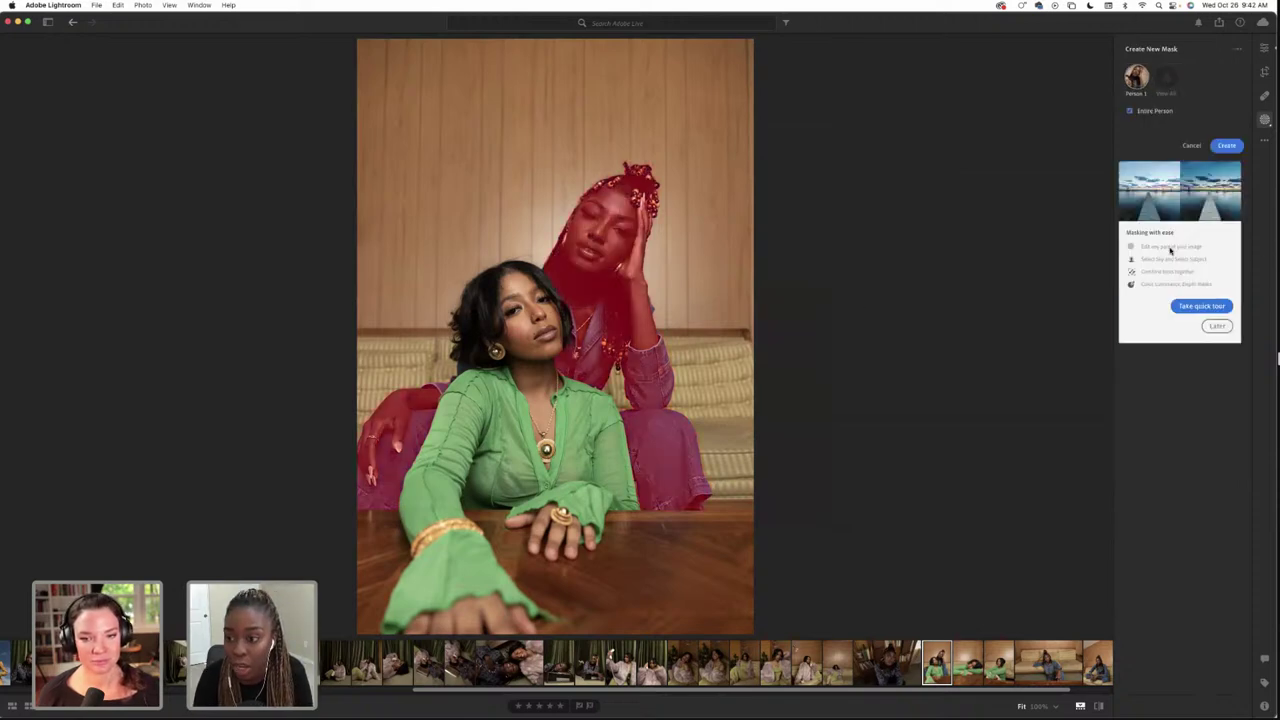
{"action": "left_click", "coordinate": [1131, 124]}
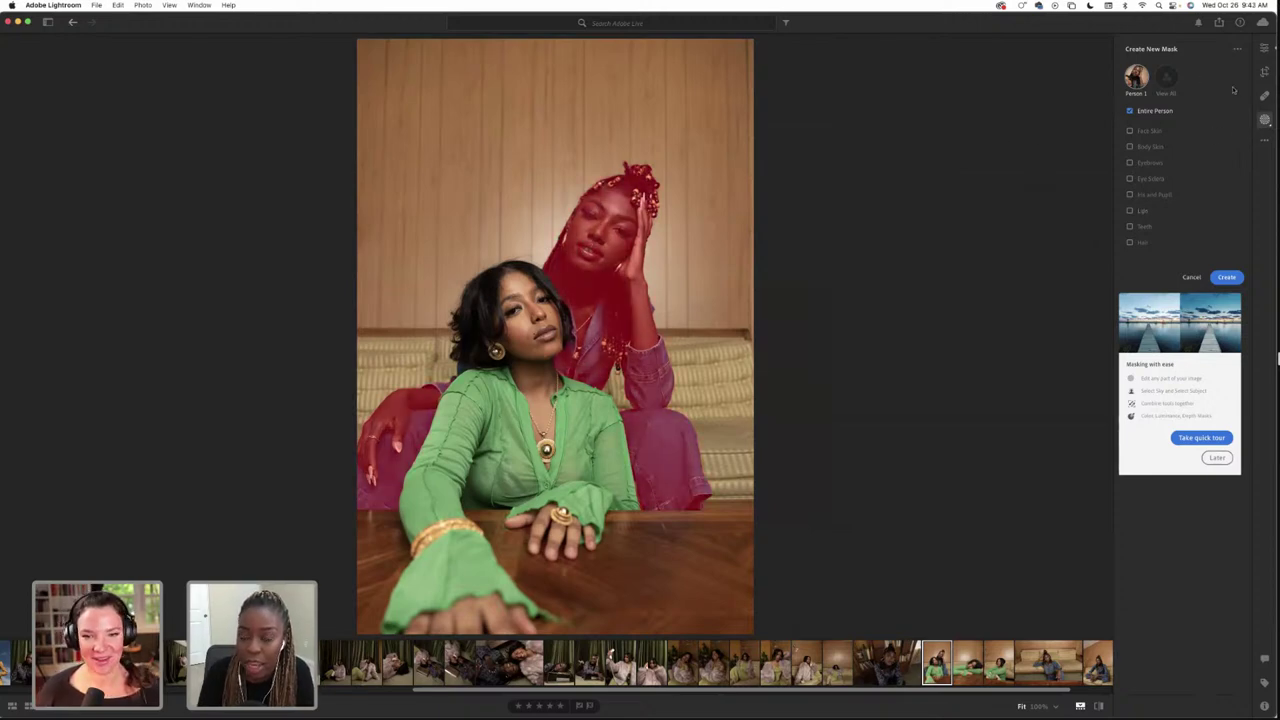
{"action": "left_click", "coordinate": [1153, 131]}
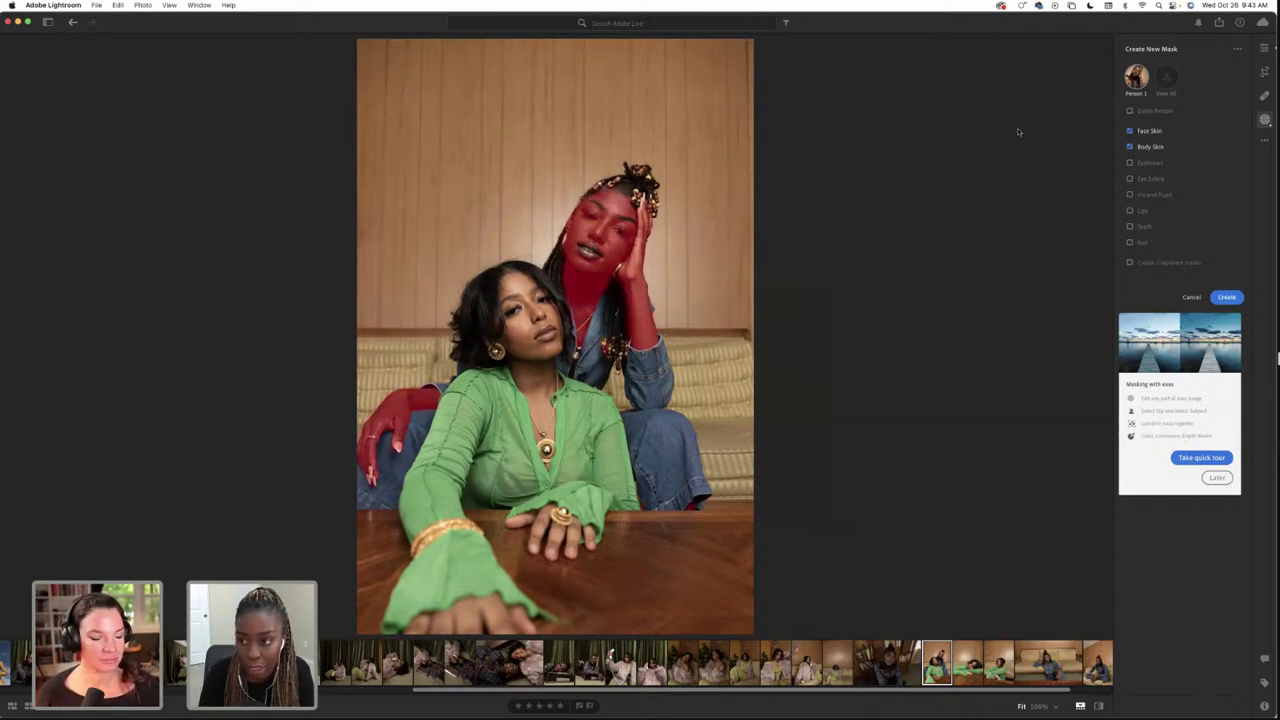
{"action": "left_click", "coordinate": [1225, 297]}
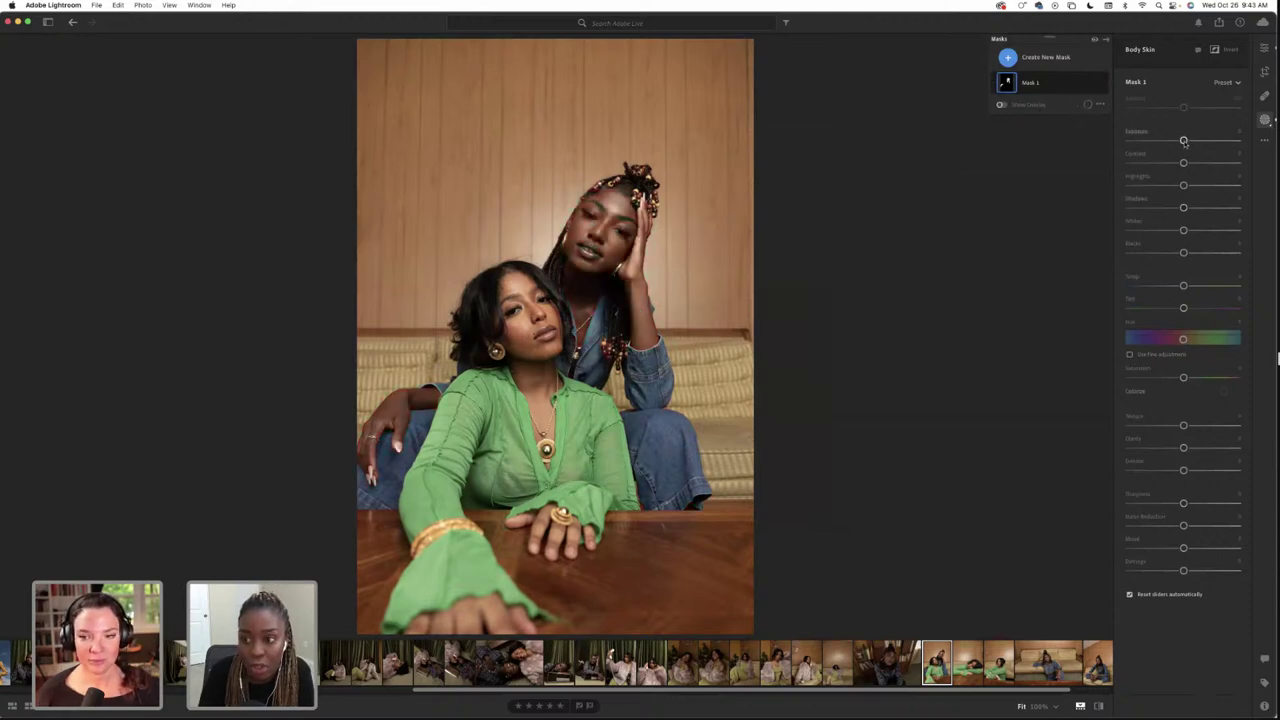
Adjust the skin mask's whites, blacks and amount, undo an exposure change, then add warmth and clarity
{"action": "left_click_drag", "start_coordinate": [1184, 141], "coordinate": [1188, 208]}
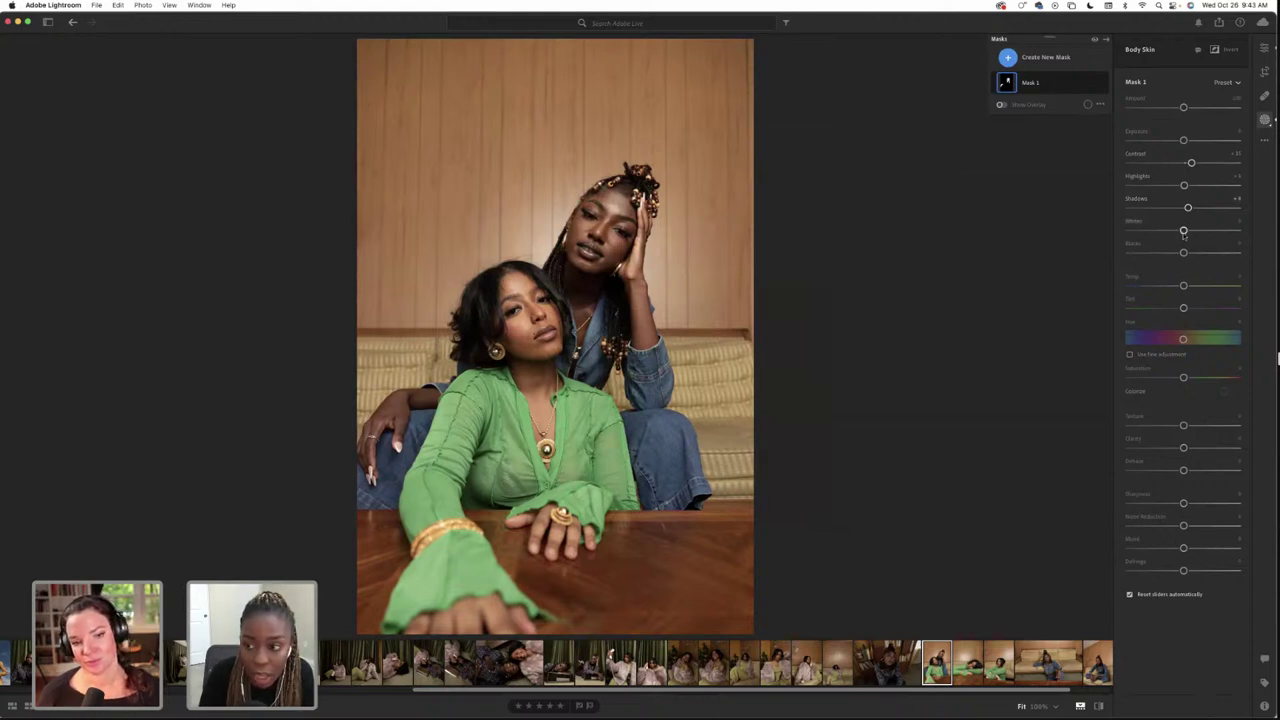
{"action": "left_click_drag", "start_coordinate": [1183, 231], "coordinate": [1186, 231]}
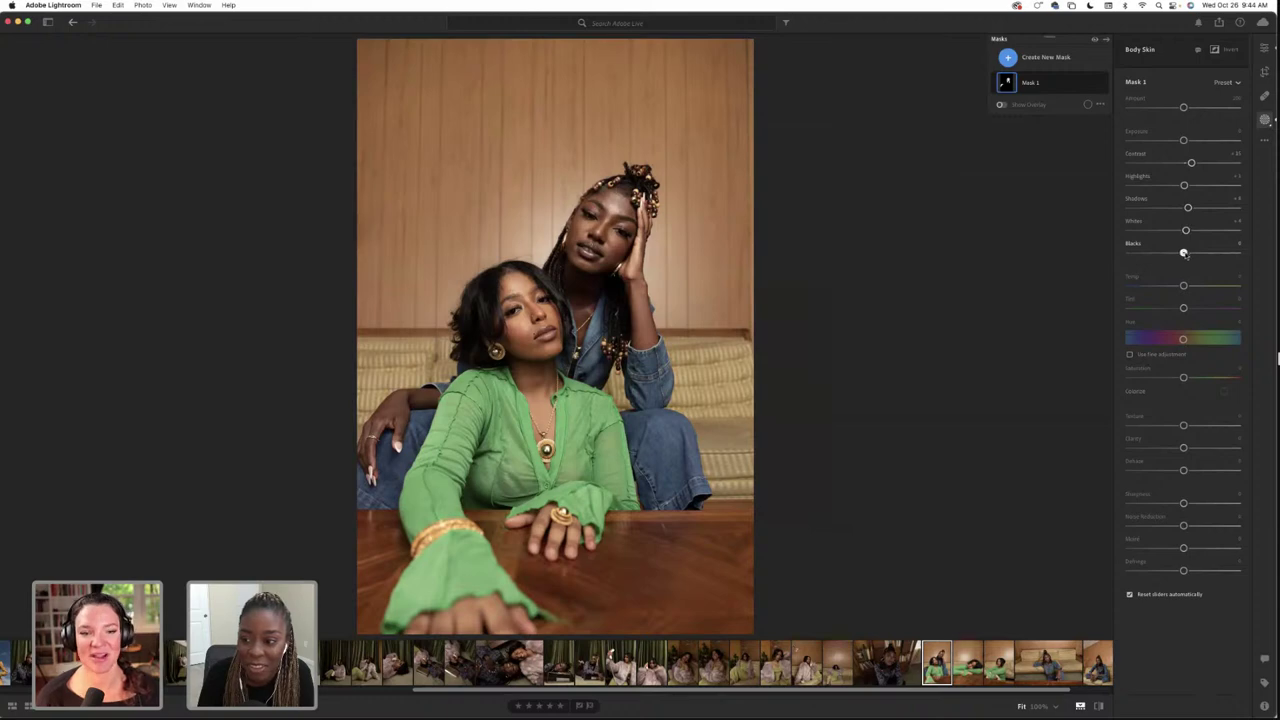
{"action": "left_click_drag", "start_coordinate": [1184, 253], "coordinate": [1186, 256]}
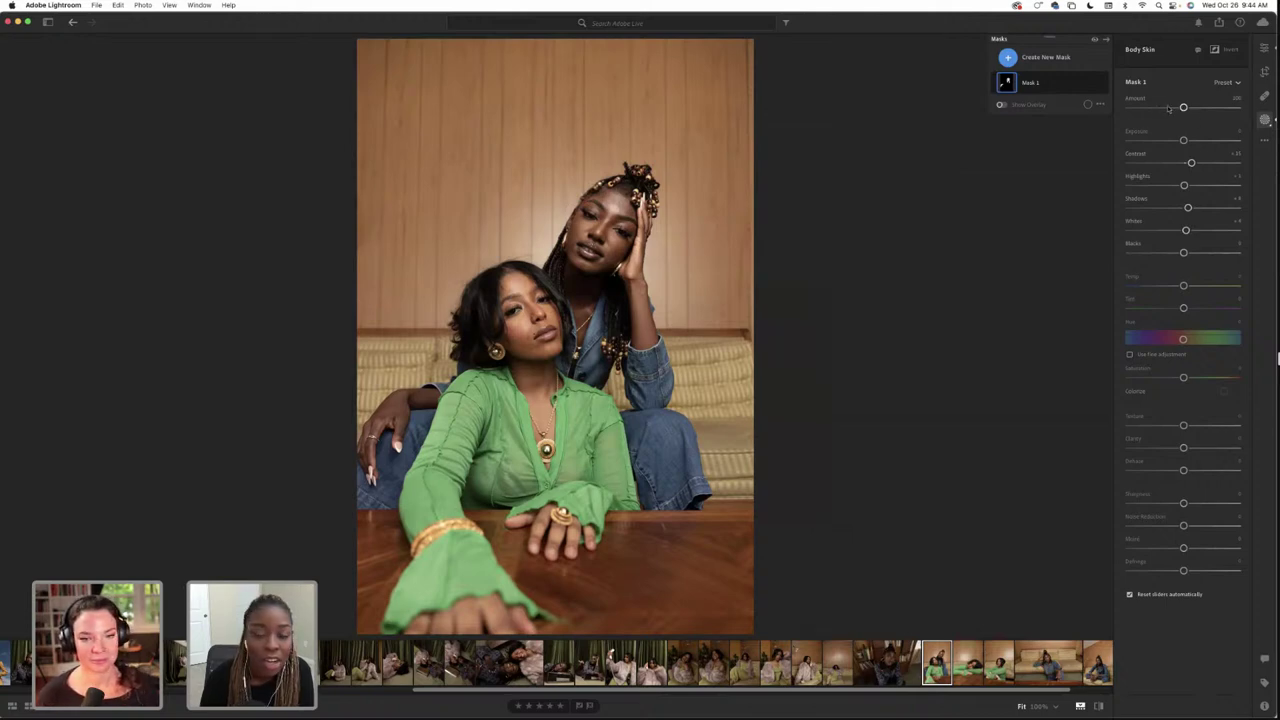
{"action": "mouse_move", "coordinate": [1167, 108]}
{"action": "left_mouse_down"}
{"action": "mouse_move", "coordinate": [1142, 107]}
{"action": "mouse_move", "coordinate": [1218, 107]}
{"action": "mouse_move", "coordinate": [1186, 107]}
{"action": "left_mouse_up"}
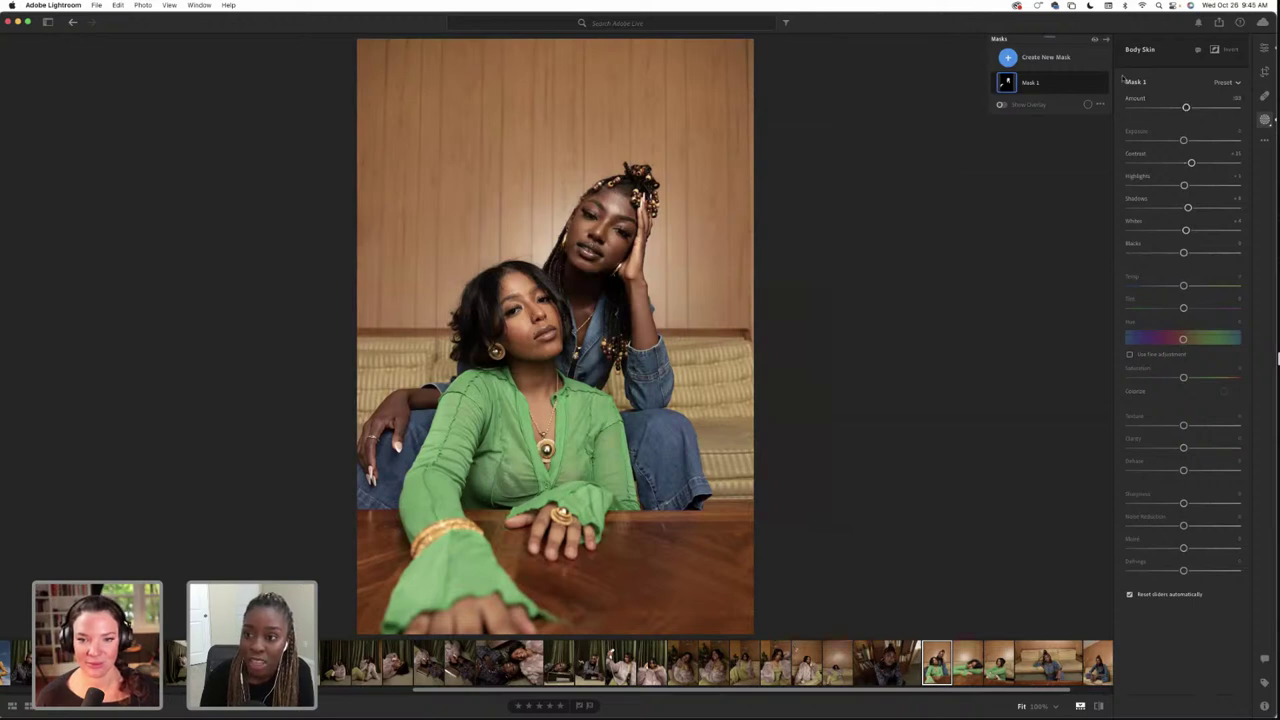
{"action": "left_click_drag", "start_coordinate": [1184, 140], "coordinate": [1173, 108]}
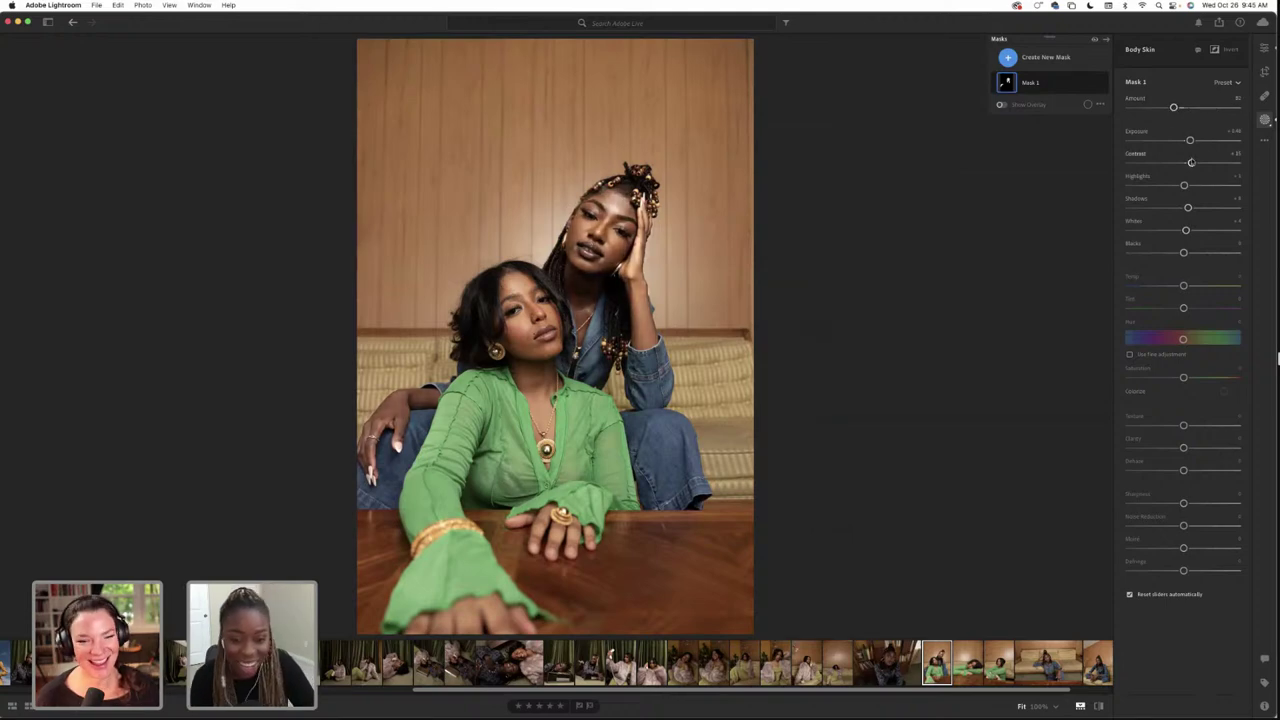
{"action": "key", "text": "super+z"}
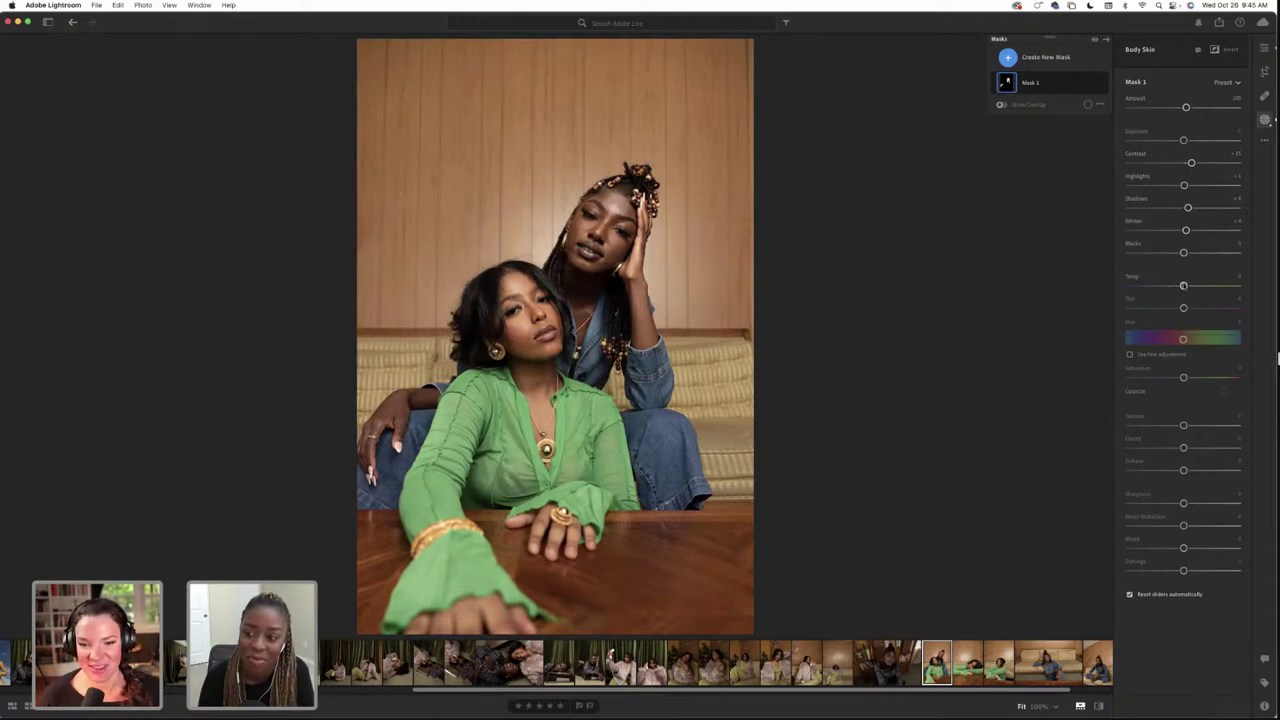
{"action": "left_click_drag", "start_coordinate": [1183, 286], "coordinate": [1183, 286]}
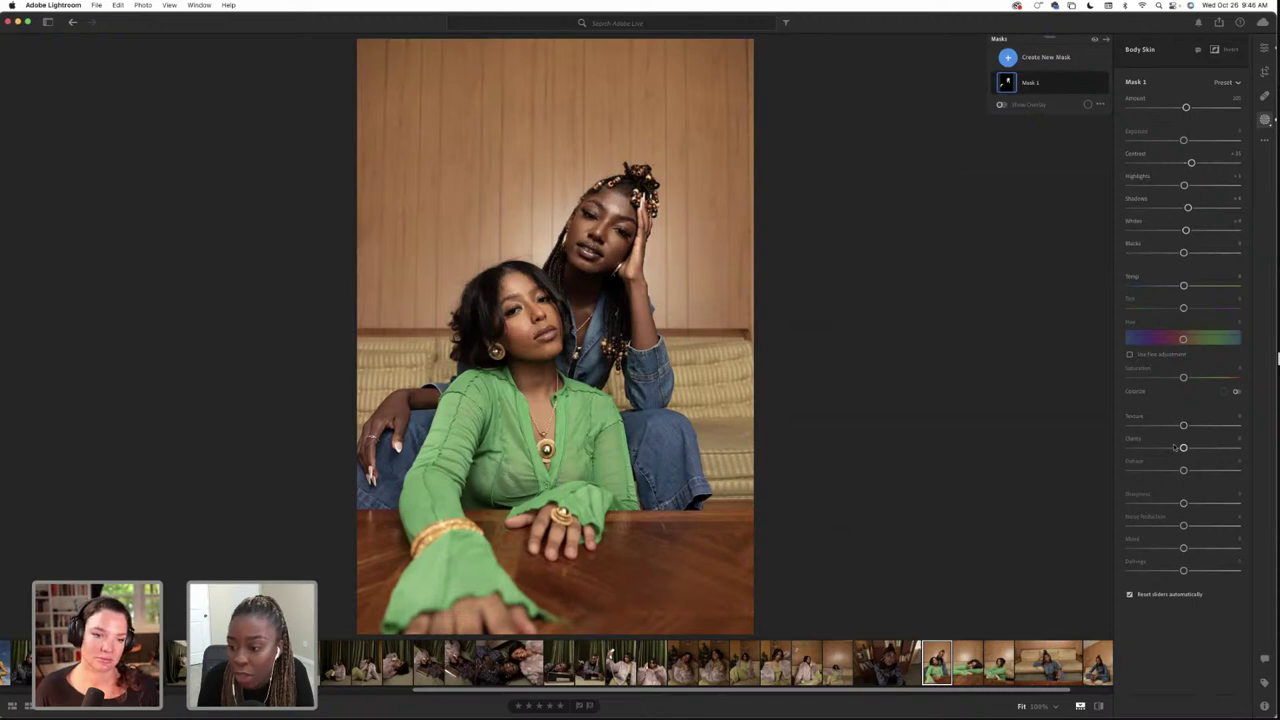
{"action": "left_click_drag", "start_coordinate": [1184, 449], "coordinate": [1184, 449]}
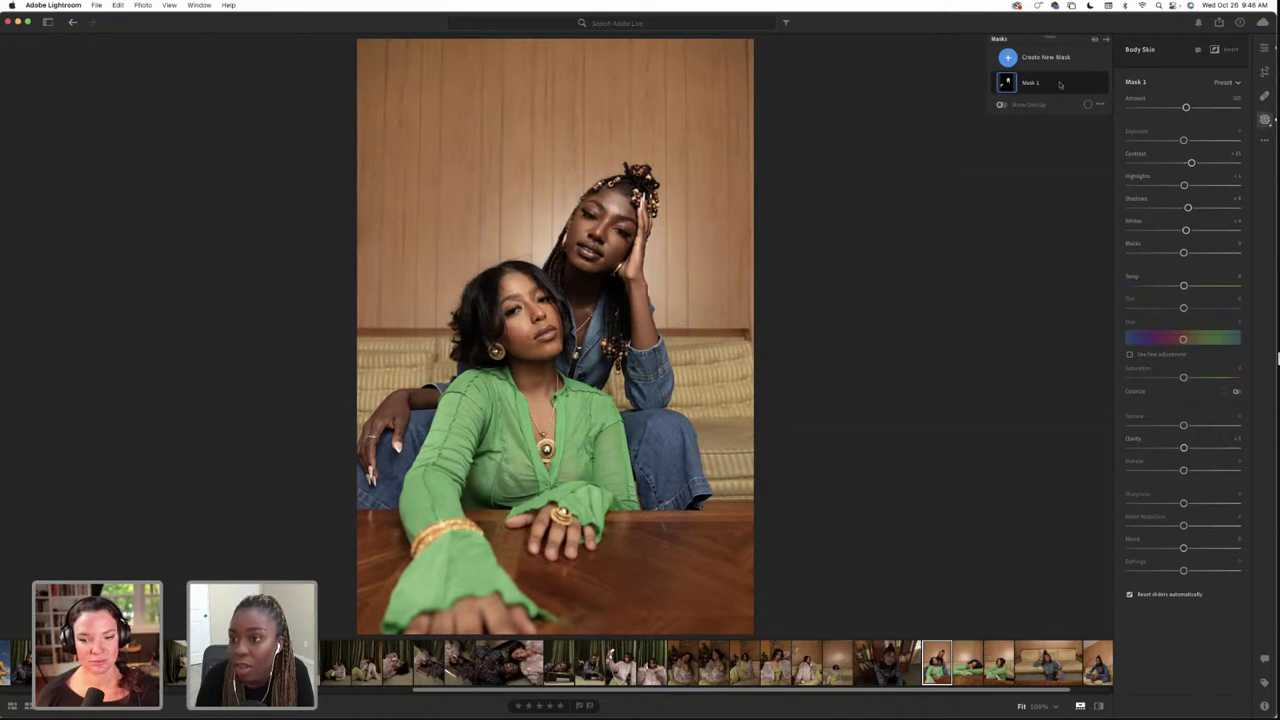
Create a Person 2 people mask limited to the lips, dropping the briefly tried eyebrows
{"action": "left_click", "coordinate": [1023, 58]}
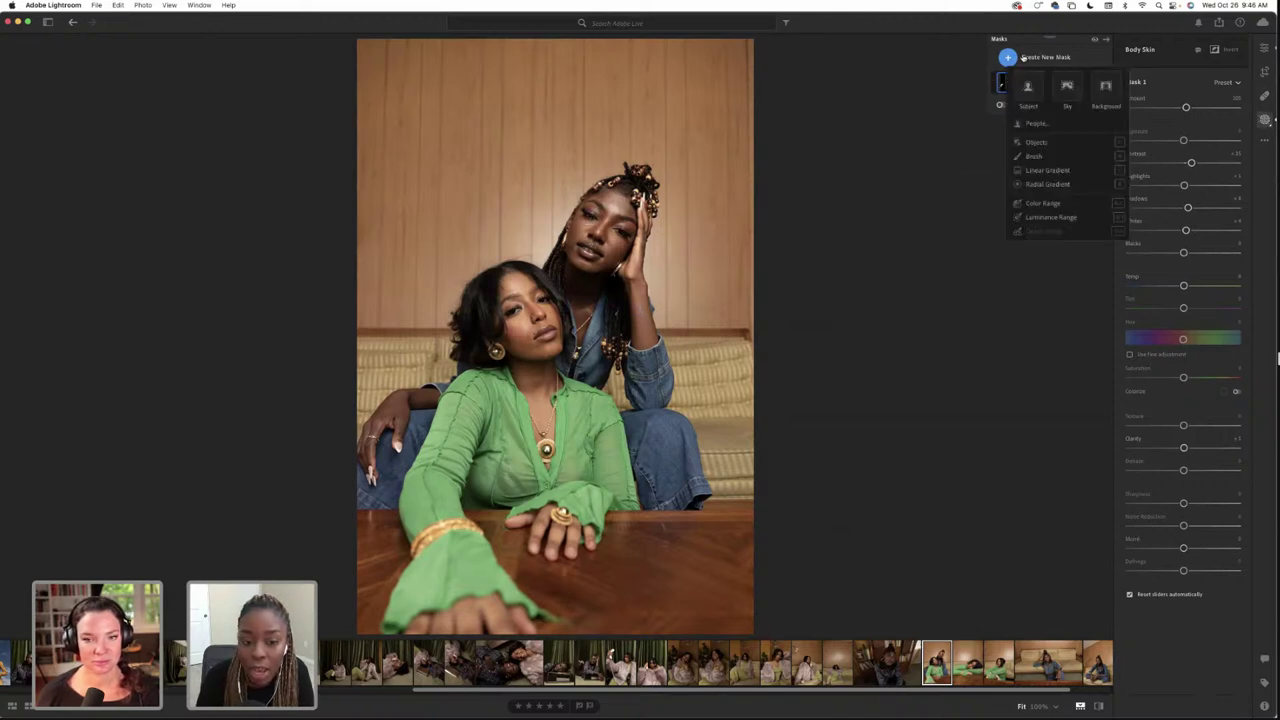
{"action": "left_click", "coordinate": [1037, 126]}
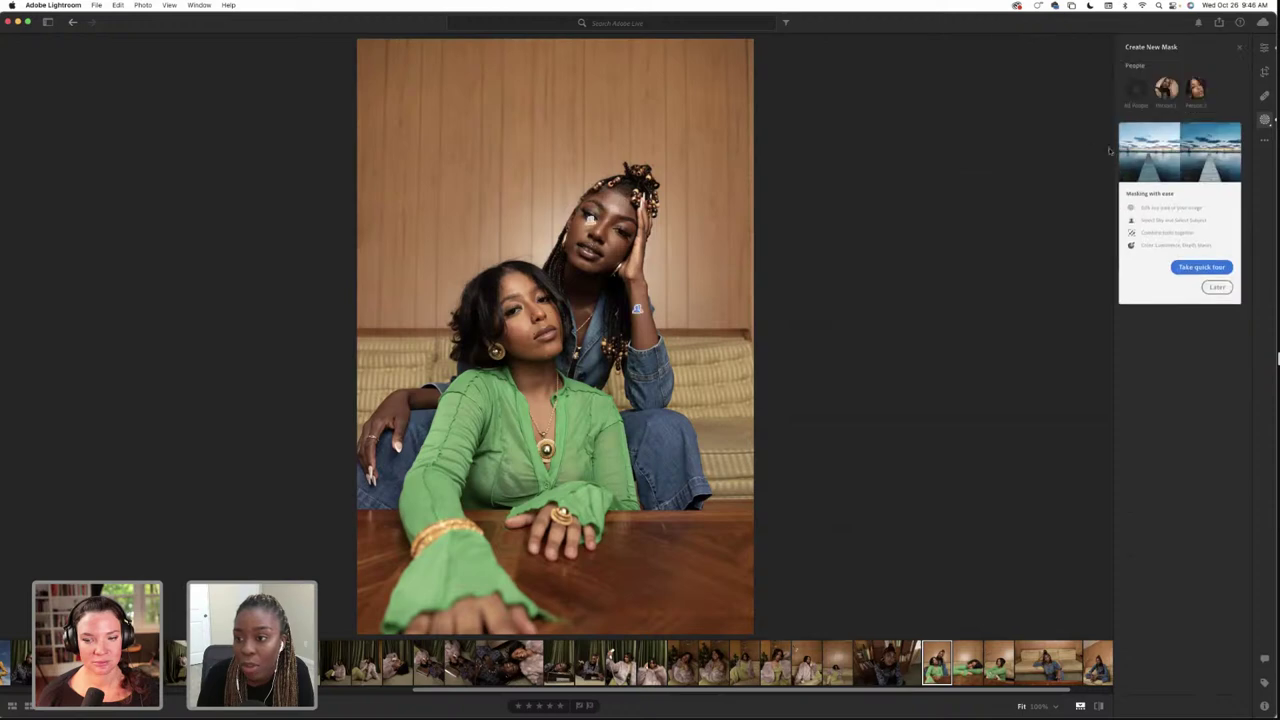
{"action": "left_click", "coordinate": [1194, 105]}
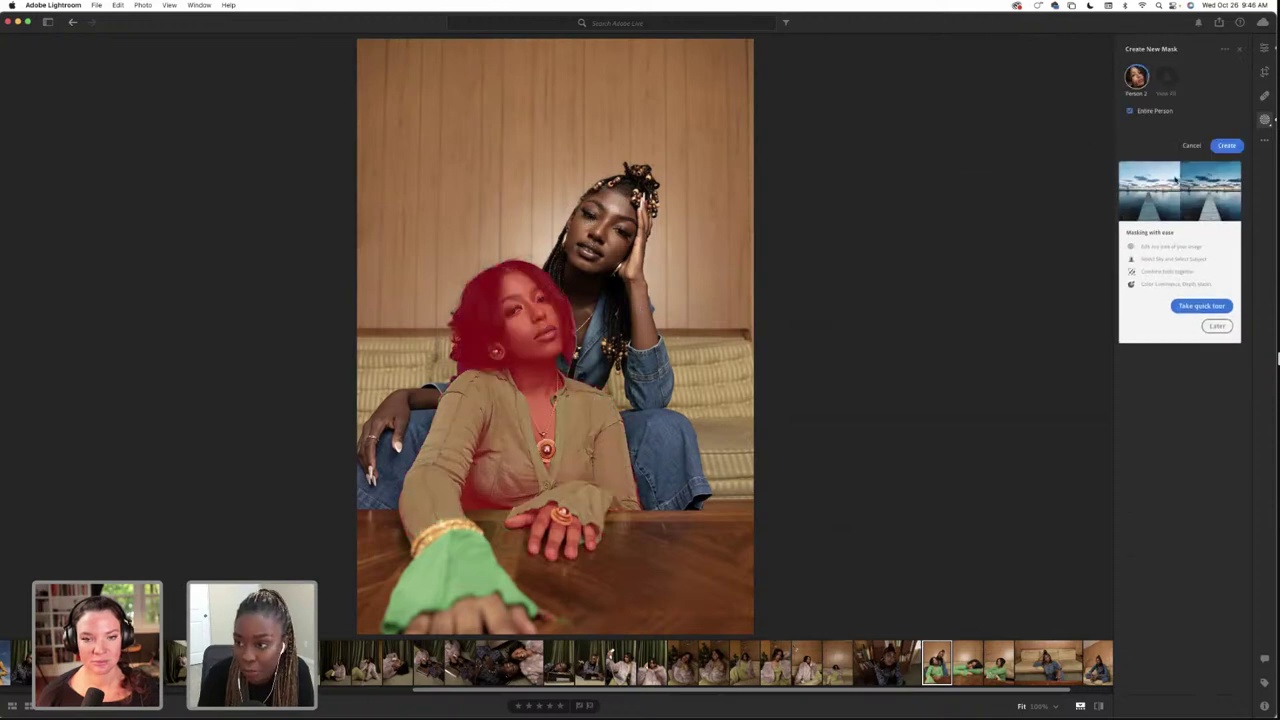
{"action": "left_click", "coordinate": [1152, 112]}
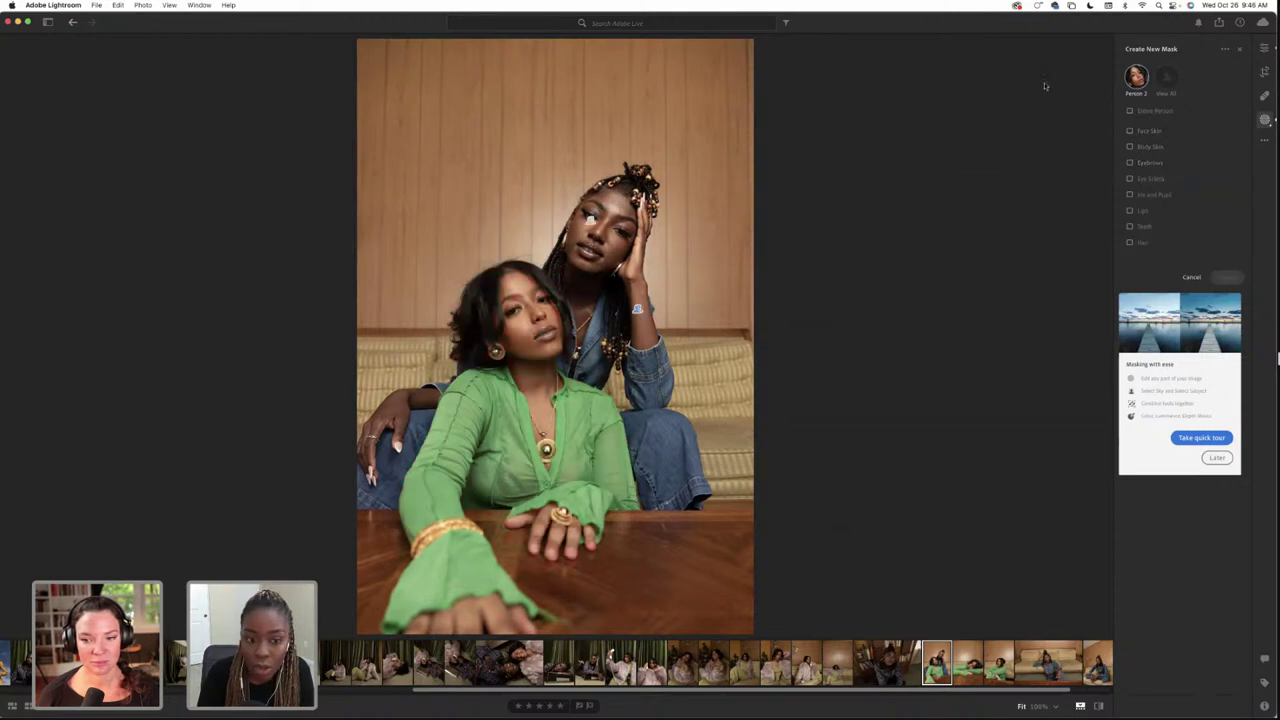
{"action": "left_click", "coordinate": [1146, 166]}
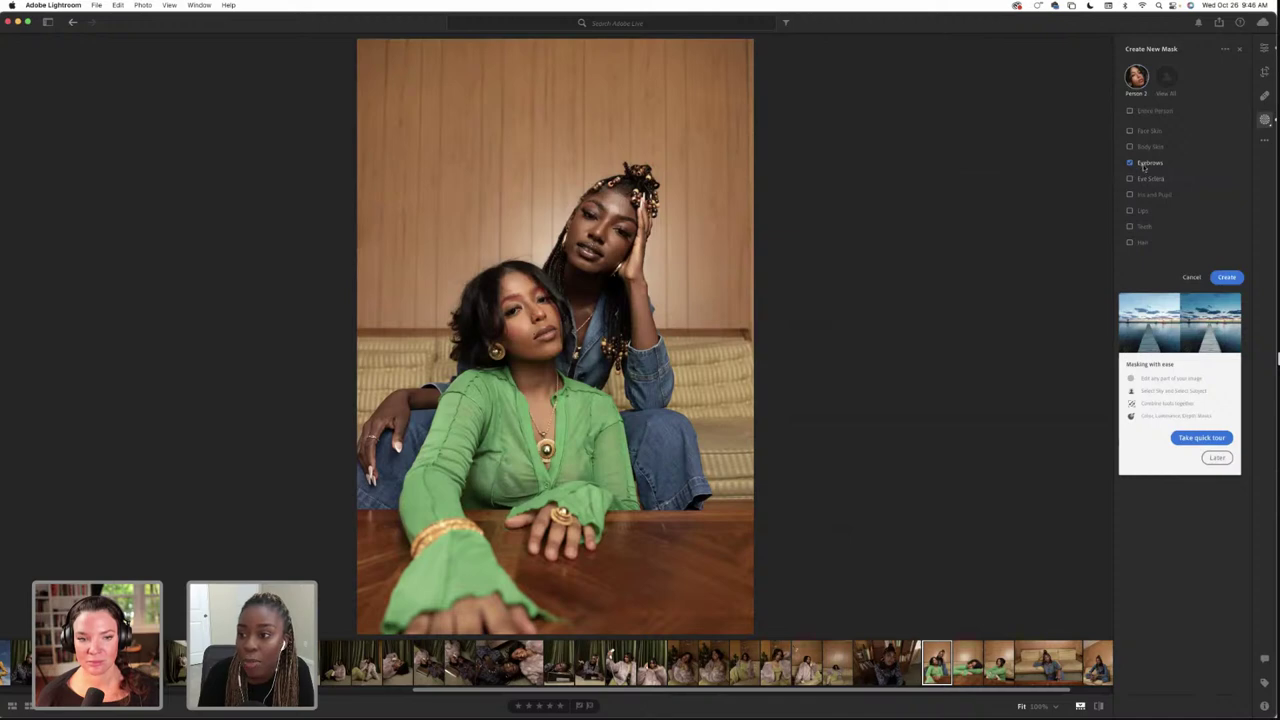
{"action": "left_click", "coordinate": [1145, 164]}
{"action": "left_click", "coordinate": [1141, 211]}
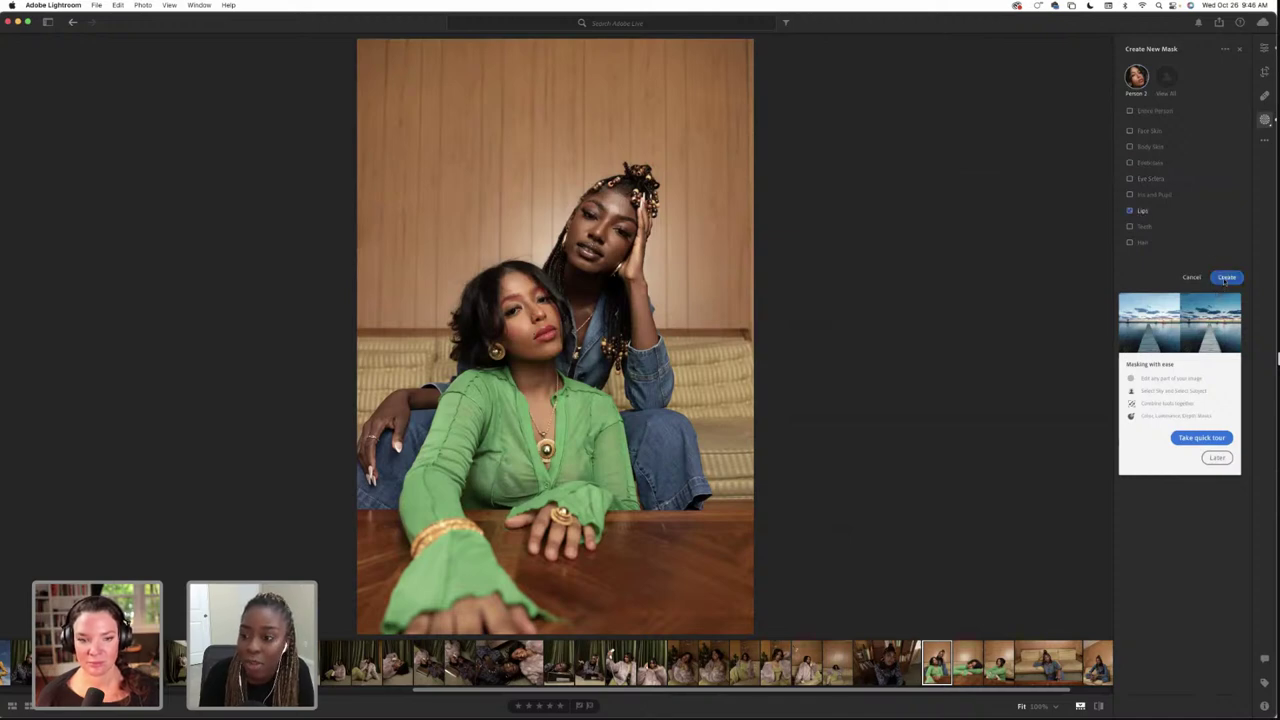
{"action": "left_click", "coordinate": [1224, 279]}
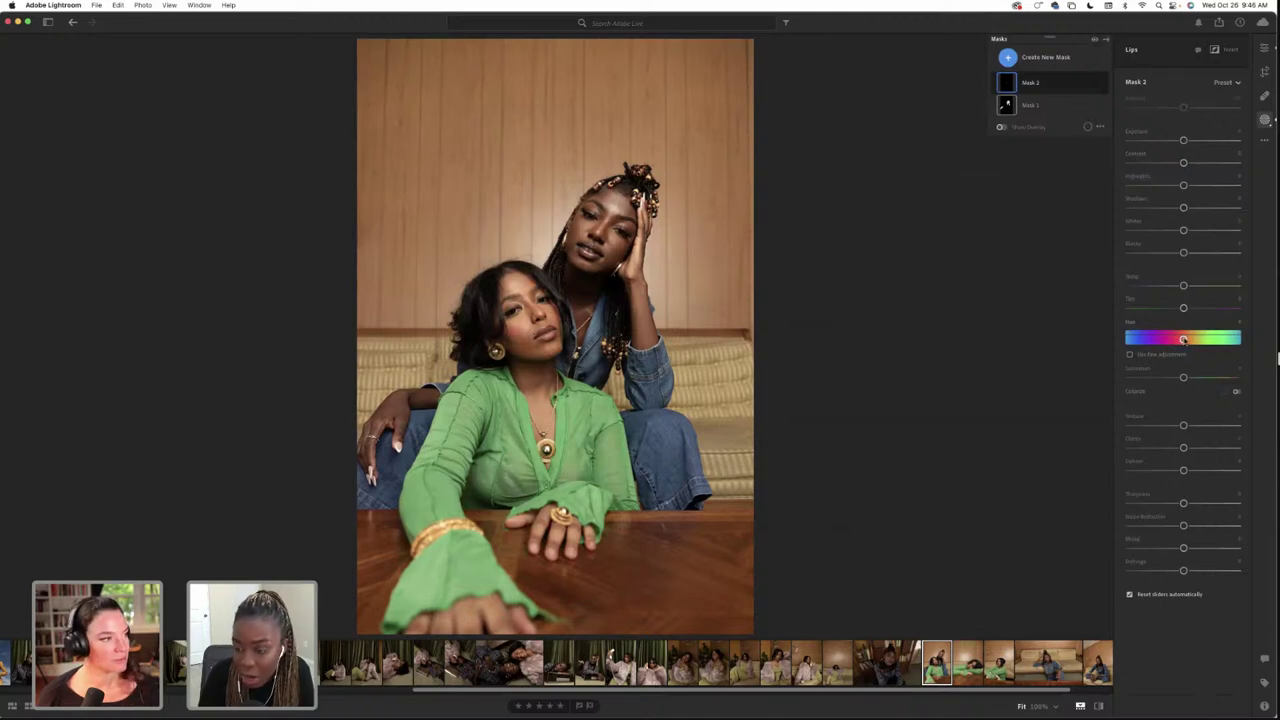
Swing Mask 2's Hue toward magenta, briefly toward green, then settle on magenta
{"action": "left_click_drag", "start_coordinate": [1183, 340], "coordinate": [1143, 340]}
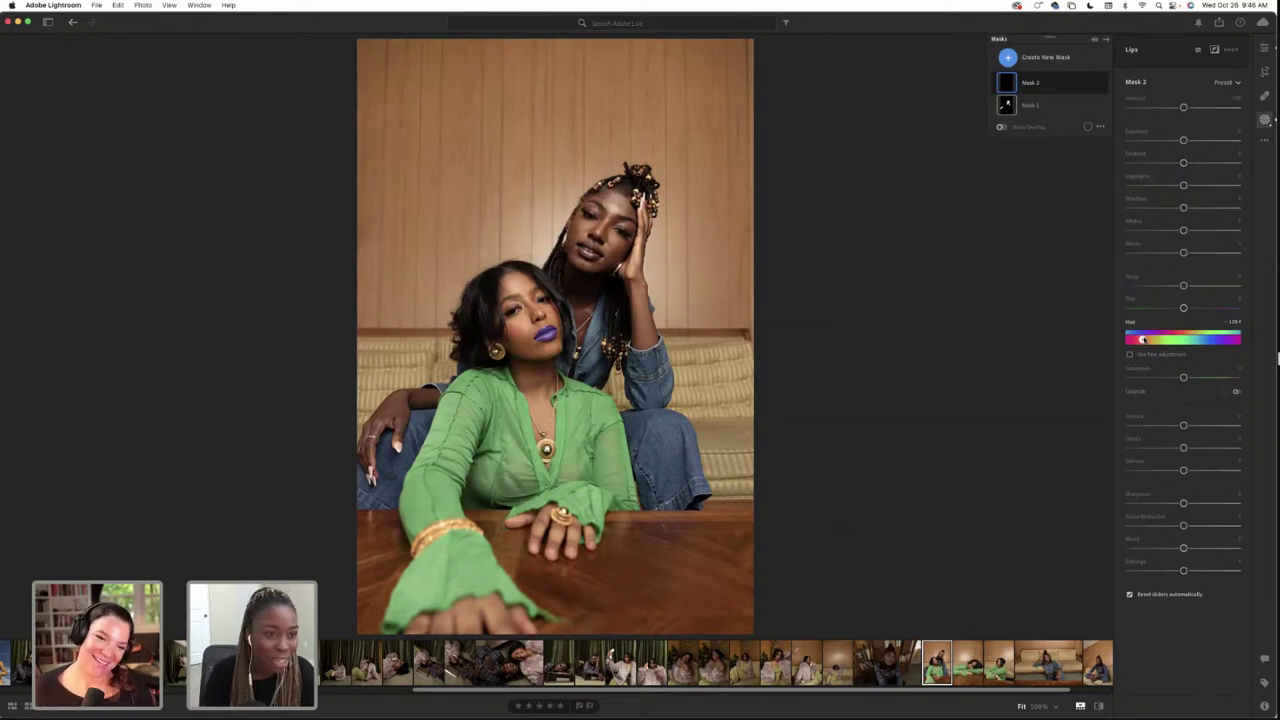
{"action": "mouse_move", "coordinate": [1143, 340]}
{"action": "left_mouse_down"}
{"action": "mouse_move", "coordinate": [1228, 340]}
{"action": "mouse_move", "coordinate": [1146, 340]}
{"action": "left_mouse_up"}
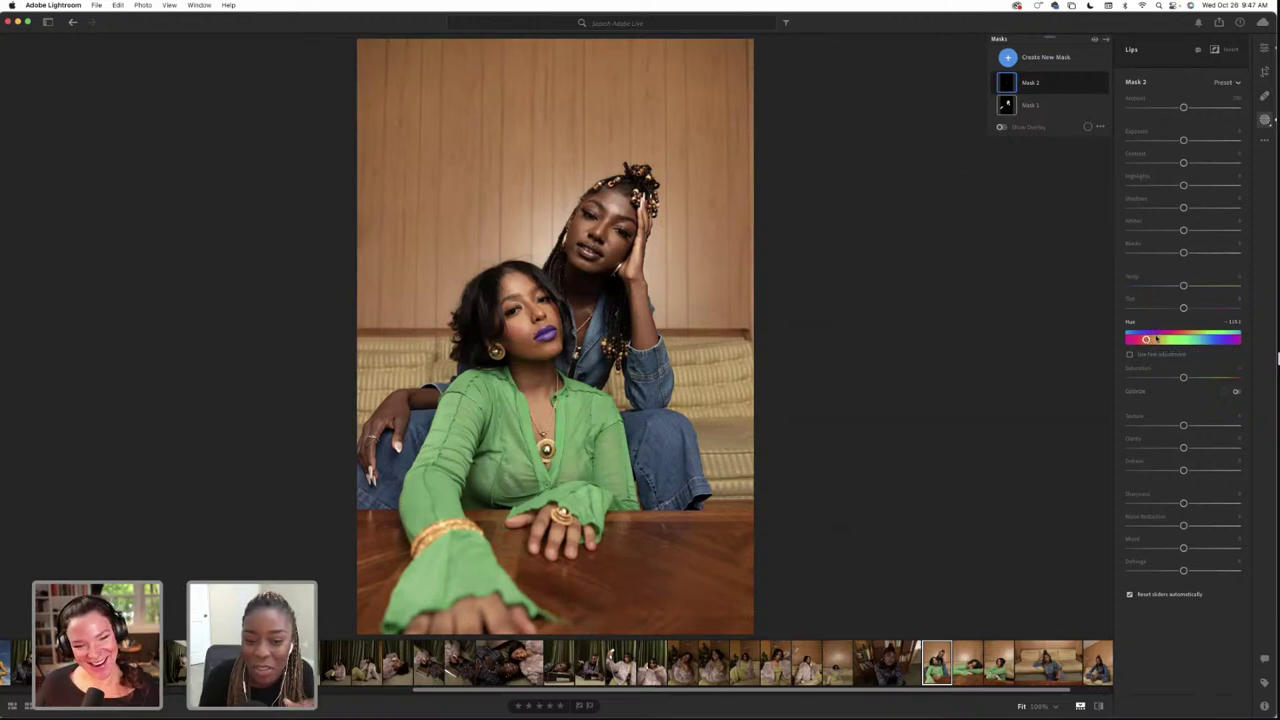
{"action": "mouse_move", "coordinate": [1148, 340]}
{"action": "left_mouse_down"}
{"action": "mouse_move", "coordinate": [1183, 341]}
{"action": "mouse_move", "coordinate": [1159, 341]}
{"action": "left_mouse_up"}
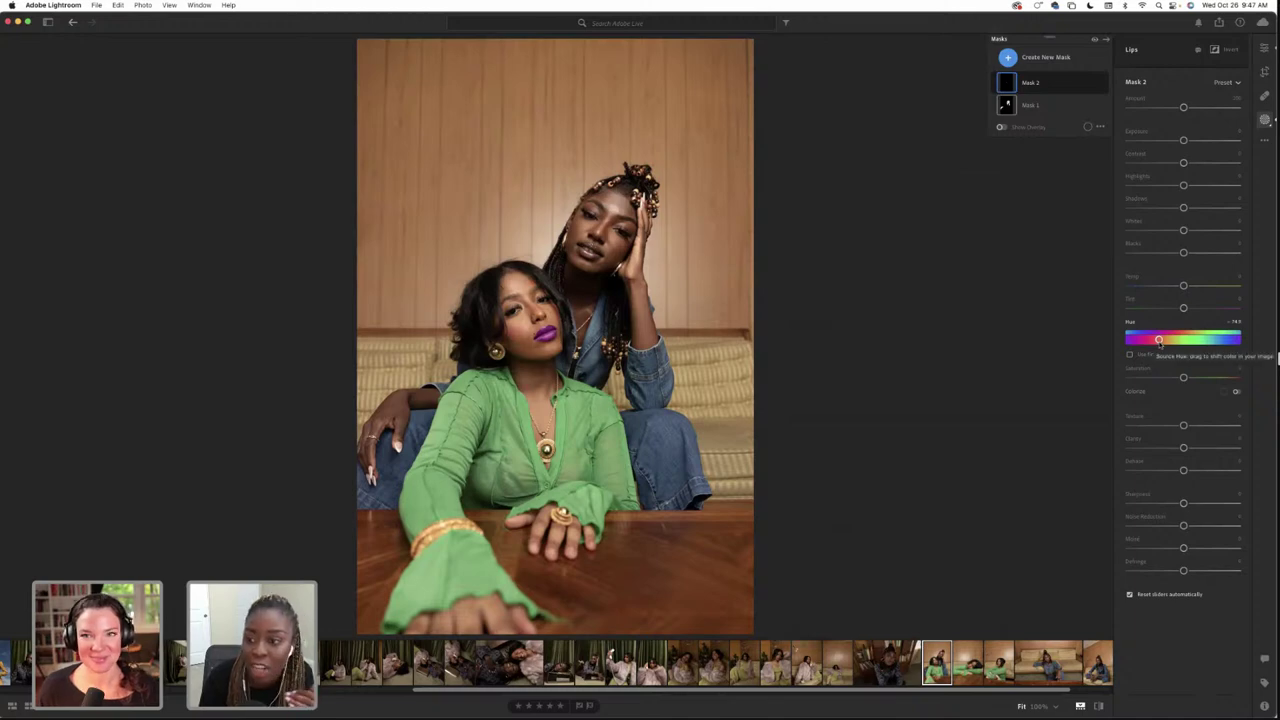
{"action": "left_click", "coordinate": [1097, 83]}
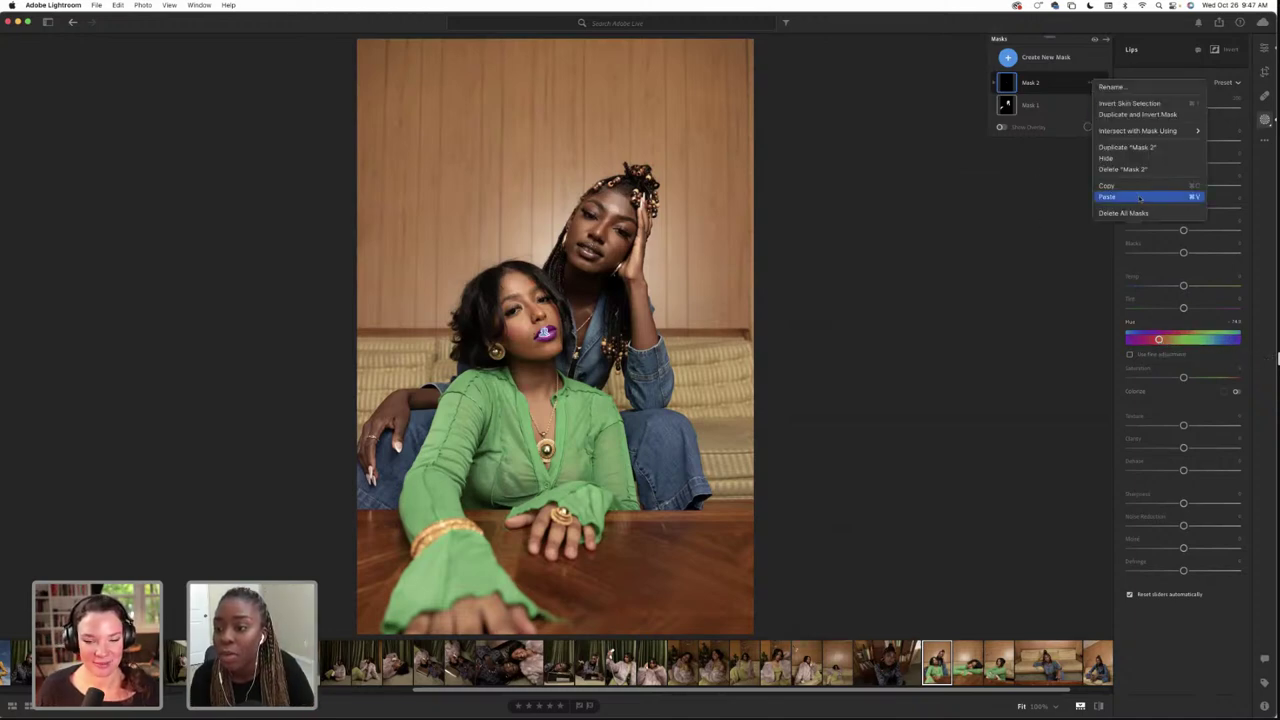
{"action": "left_click", "coordinate": [1127, 147]}
{"action": "left_click", "coordinate": [1092, 84]}
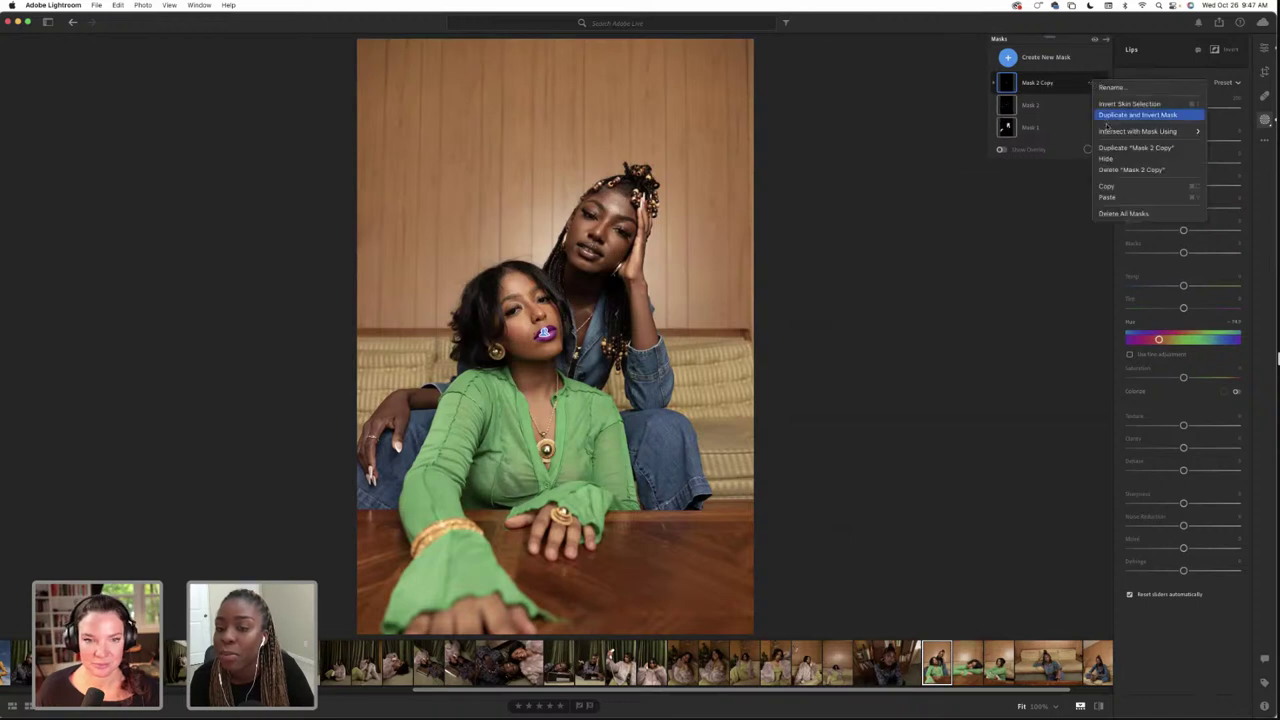
{"action": "left_click", "coordinate": [1130, 169]}
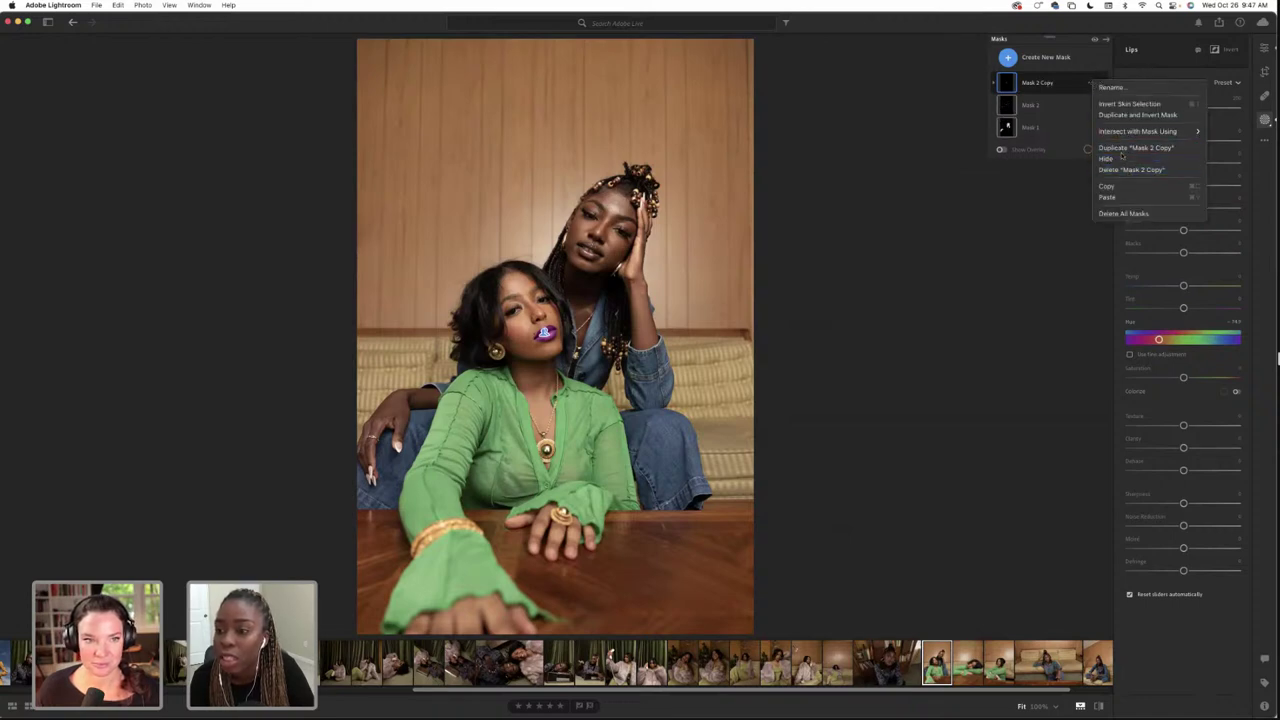
{"action": "left_click", "coordinate": [1091, 84]}
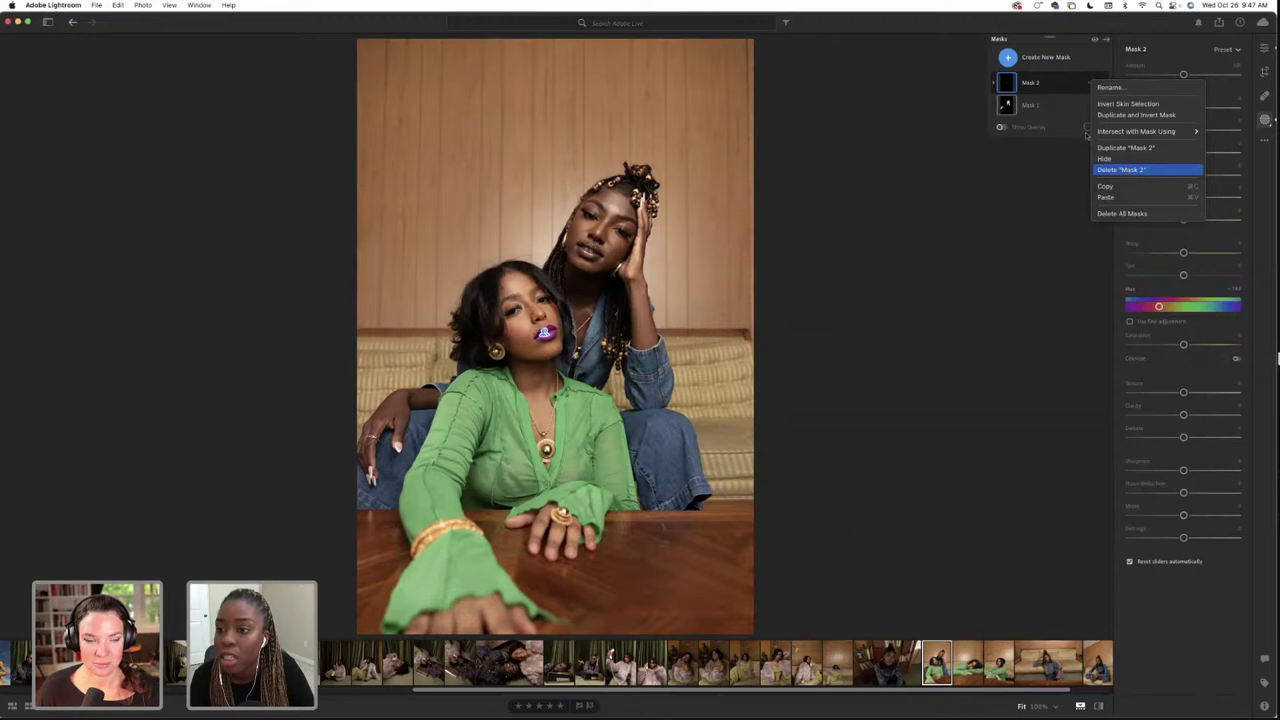
{"action": "left_click", "coordinate": [1122, 169]}
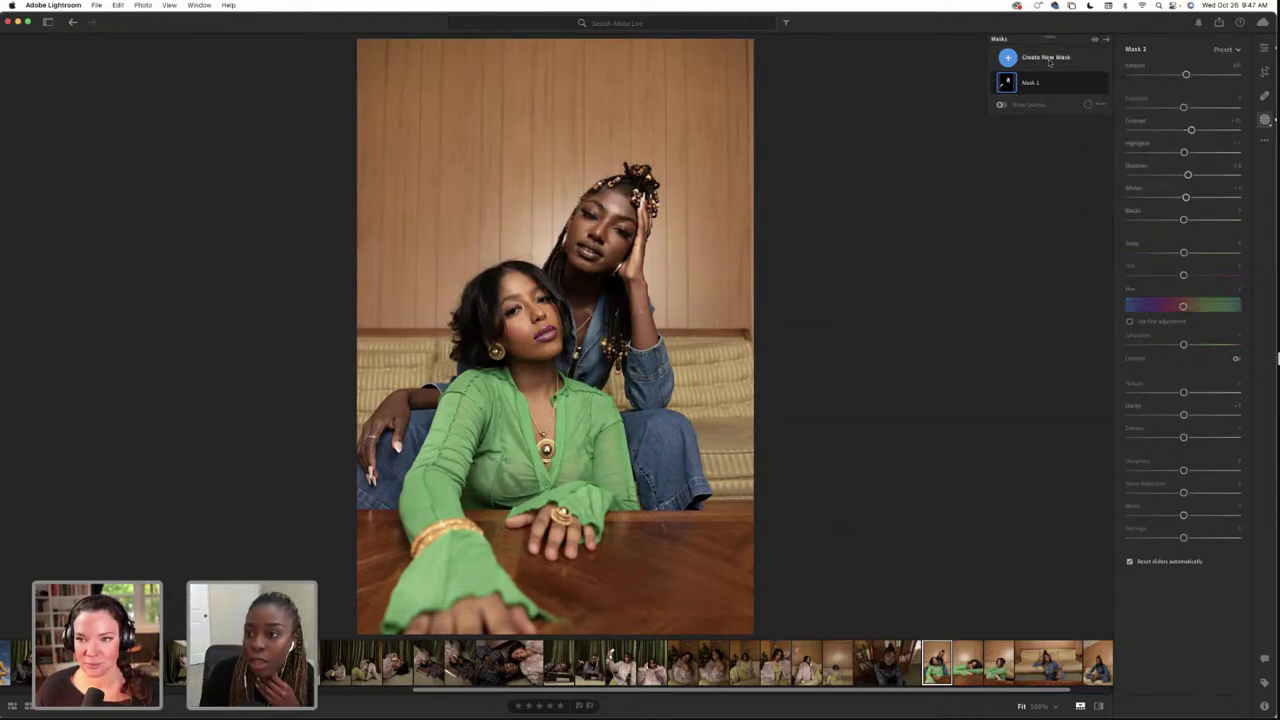
{"action": "left_click", "coordinate": [1051, 62]}
{"action": "left_click", "coordinate": [943, 85]}
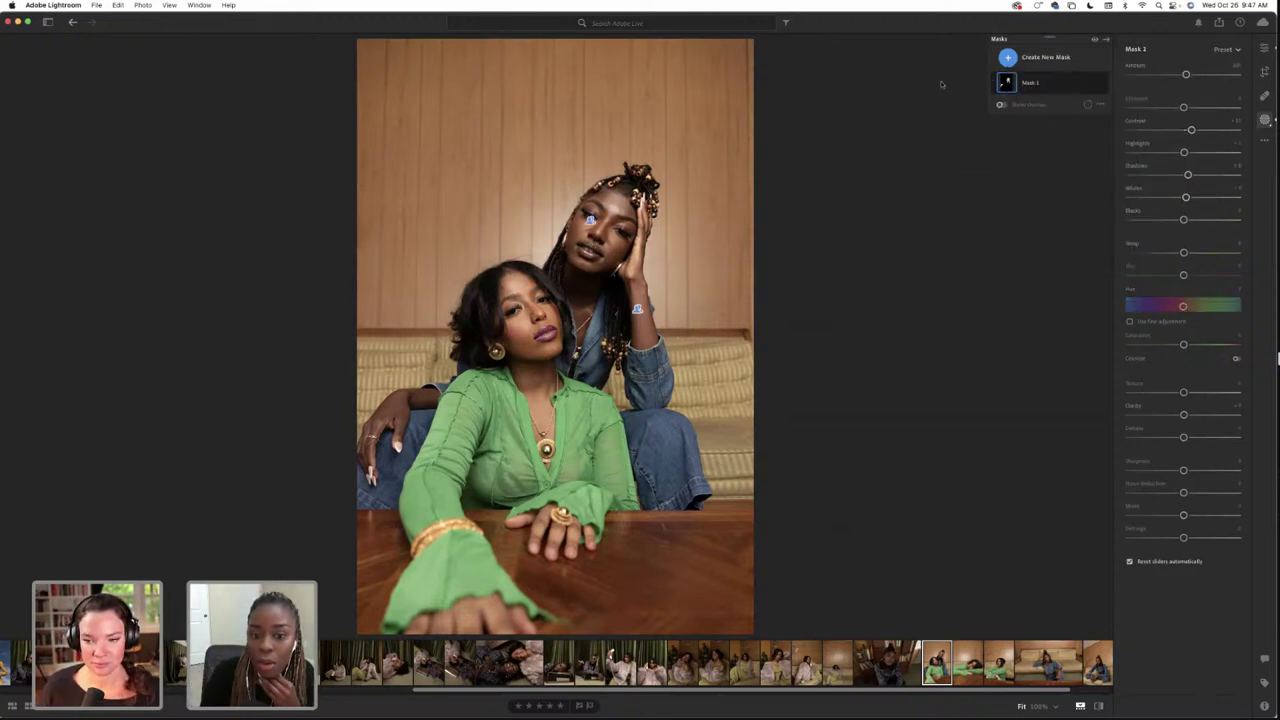
Exit Masking, keep the Adobe Color profile, and show the Premium presets
{"action": "key", "text": "e"}
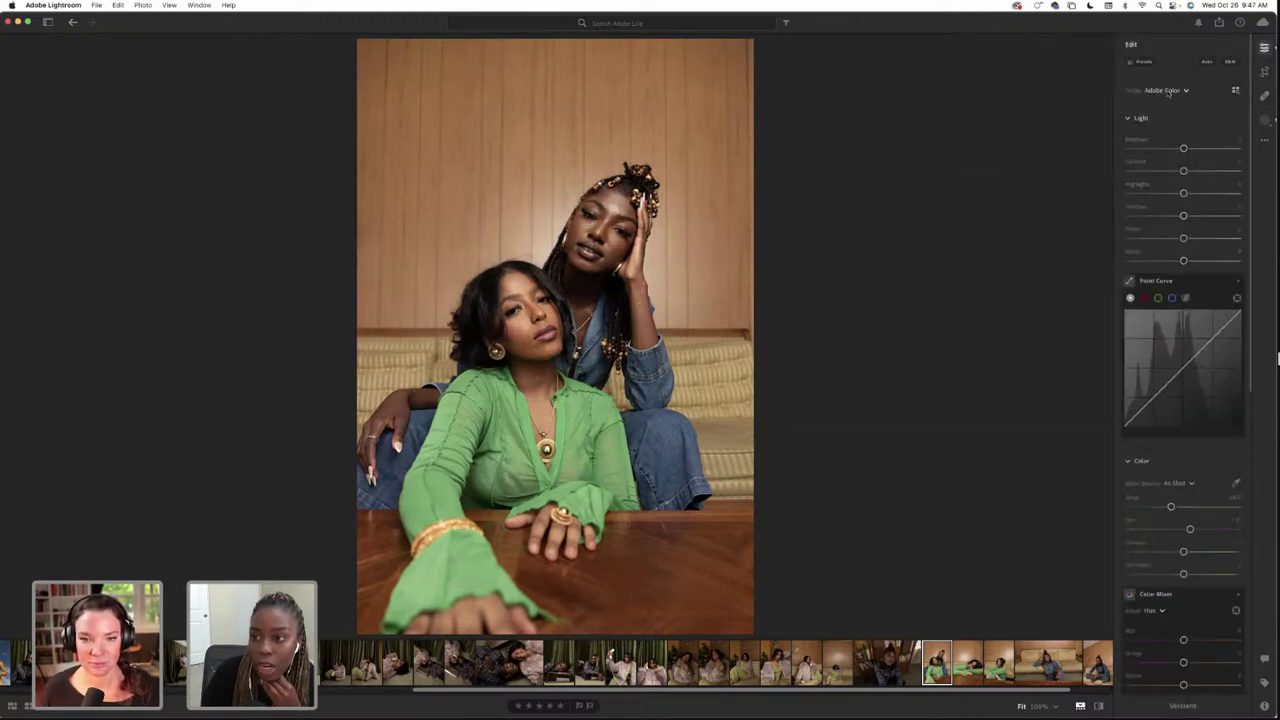
{"action": "left_click", "coordinate": [1168, 91]}
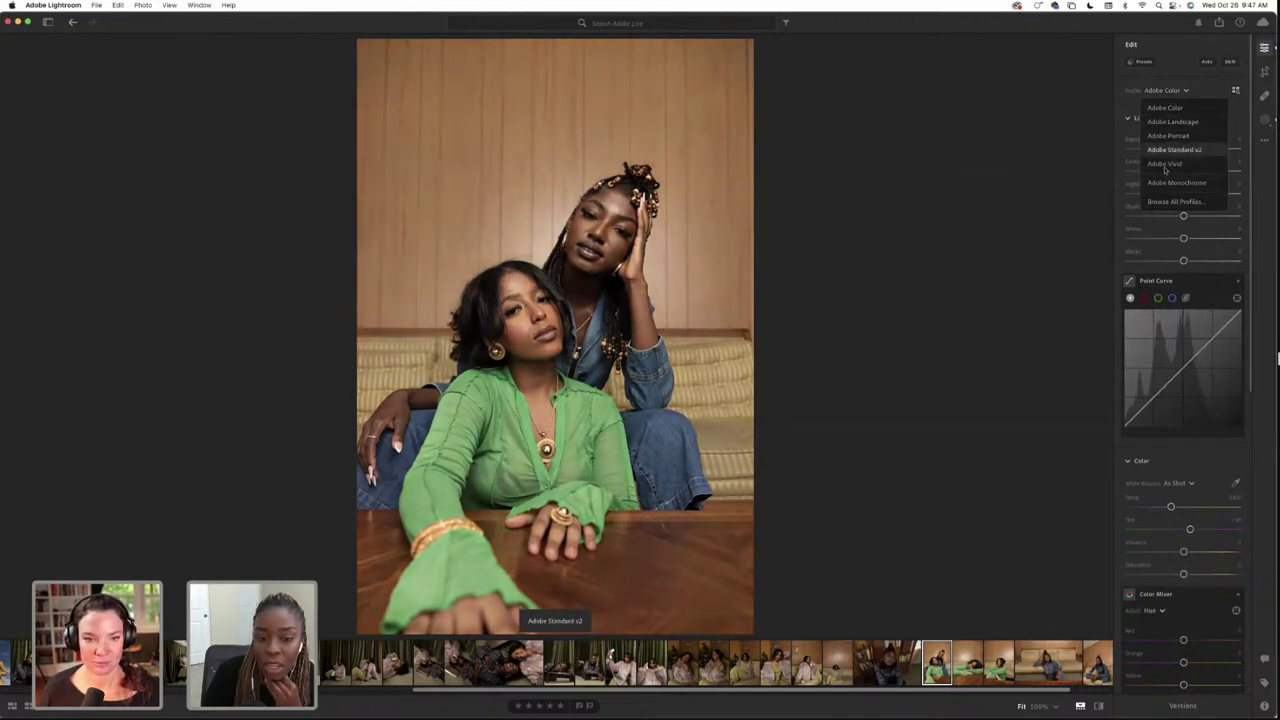
{"action": "left_click", "coordinate": [1167, 108]}
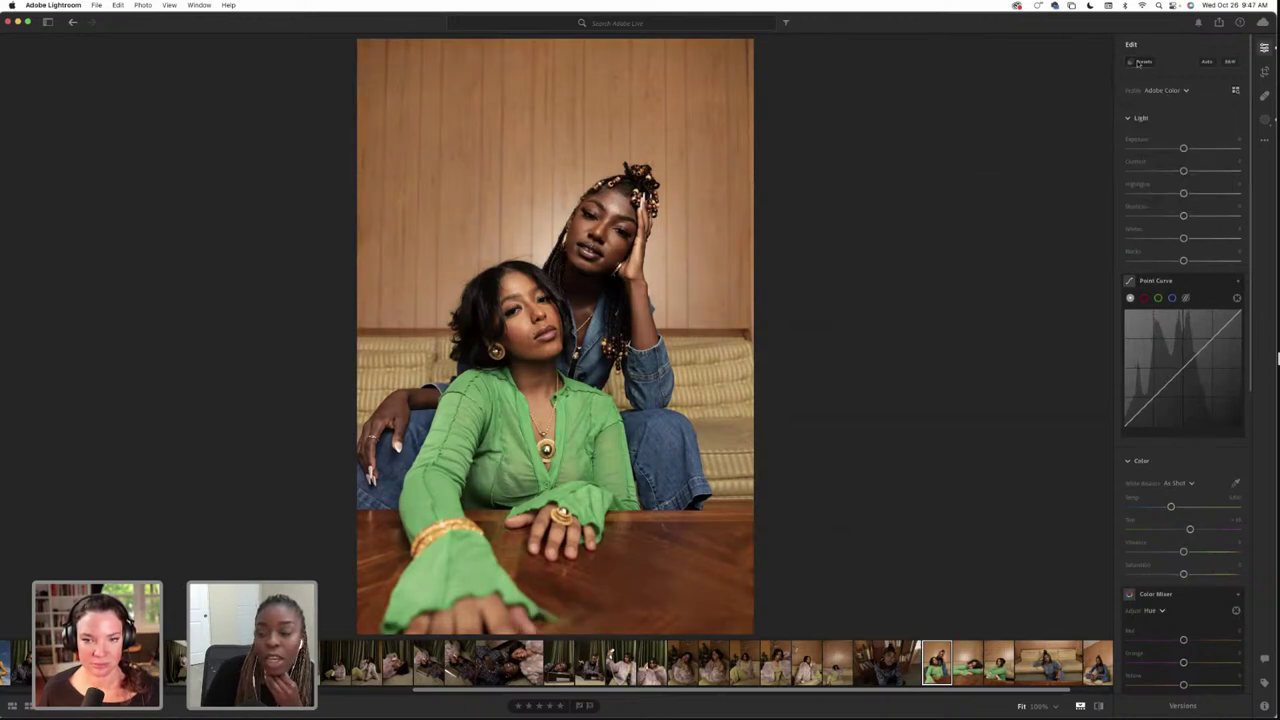
{"action": "left_click", "coordinate": [1139, 63]}
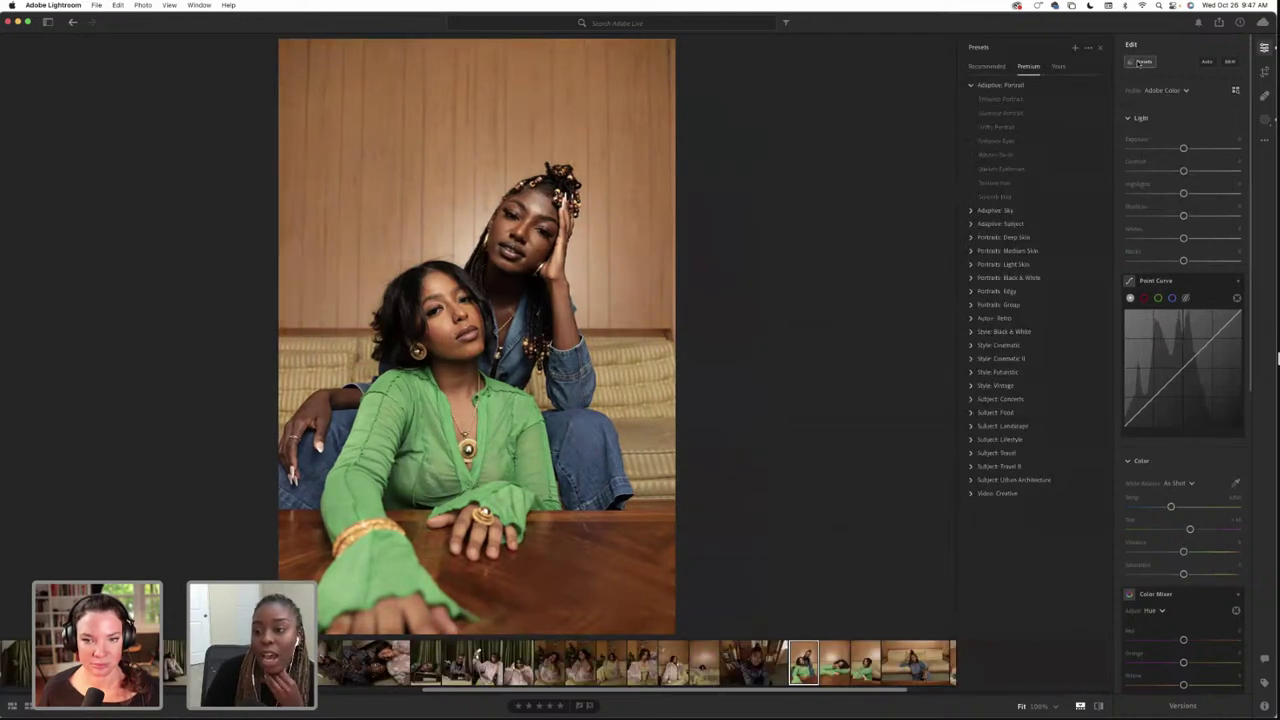
Preview Enhance Portrait, then apply Enhance Eyes from Adaptive: Portrait at Amount 100
{"action": "left_click", "coordinate": [1000, 99]}
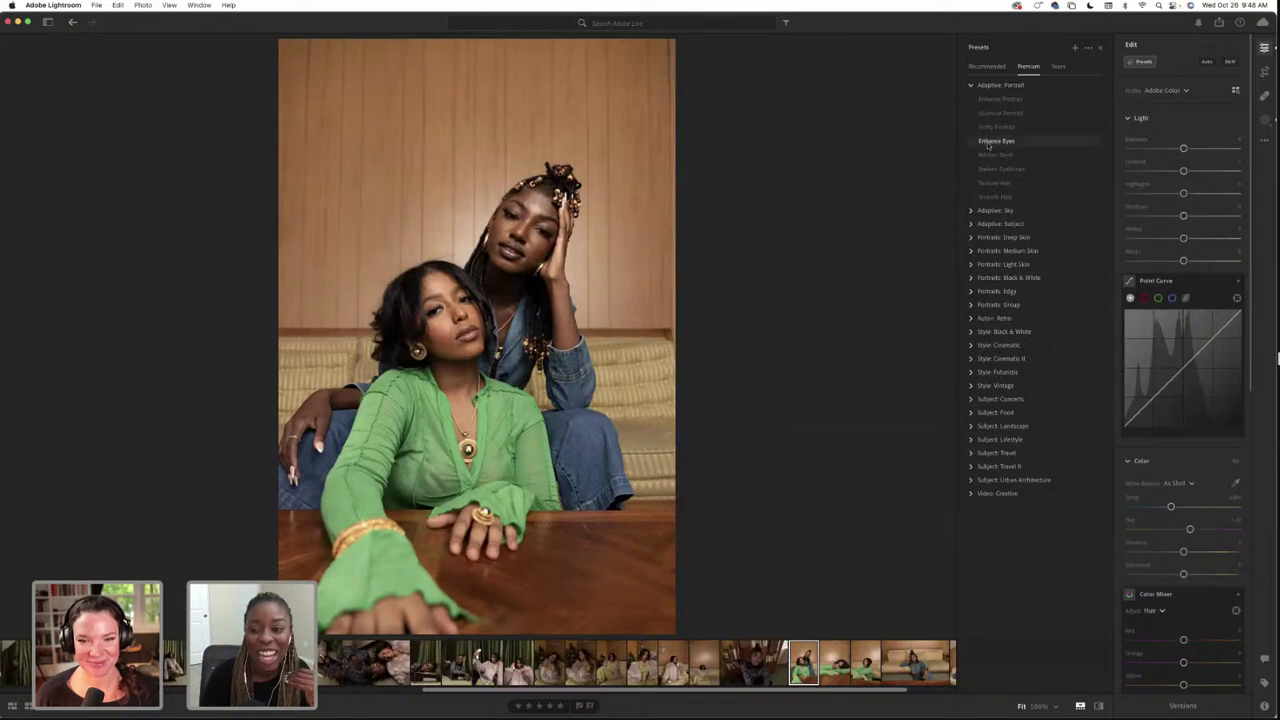
{"action": "left_click", "coordinate": [973, 144]}
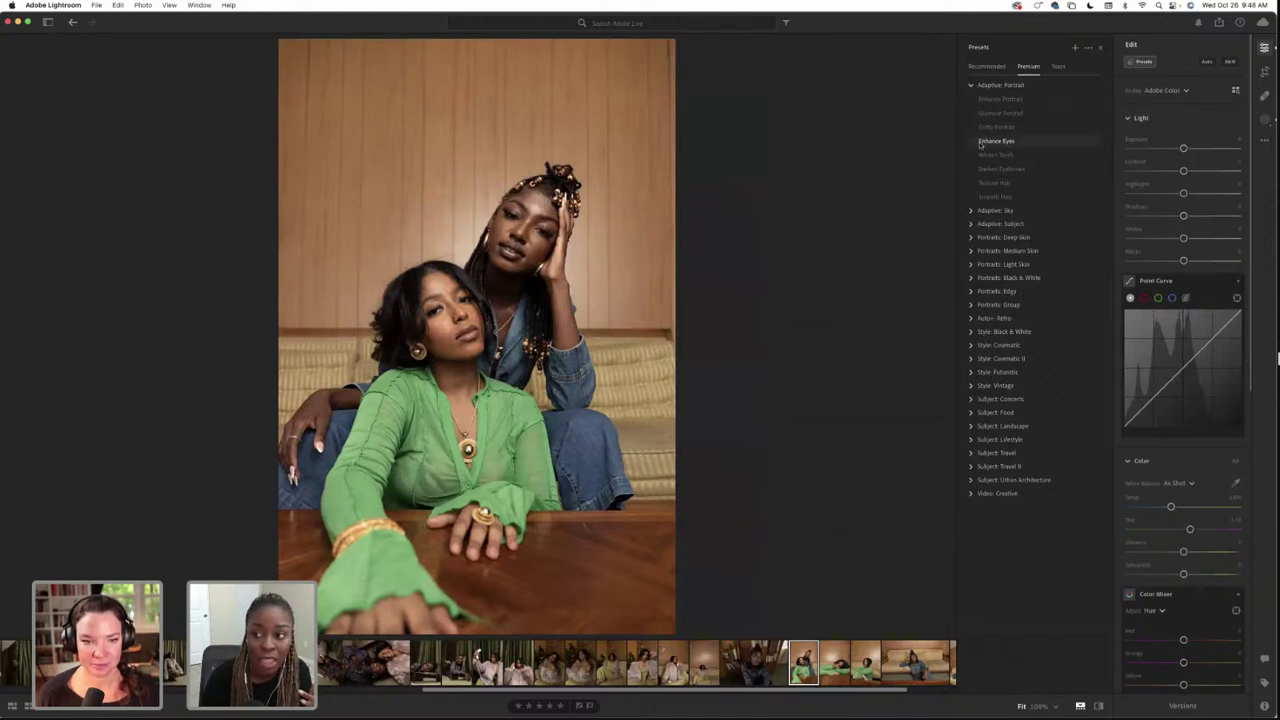
{"action": "left_click", "coordinate": [982, 142]}
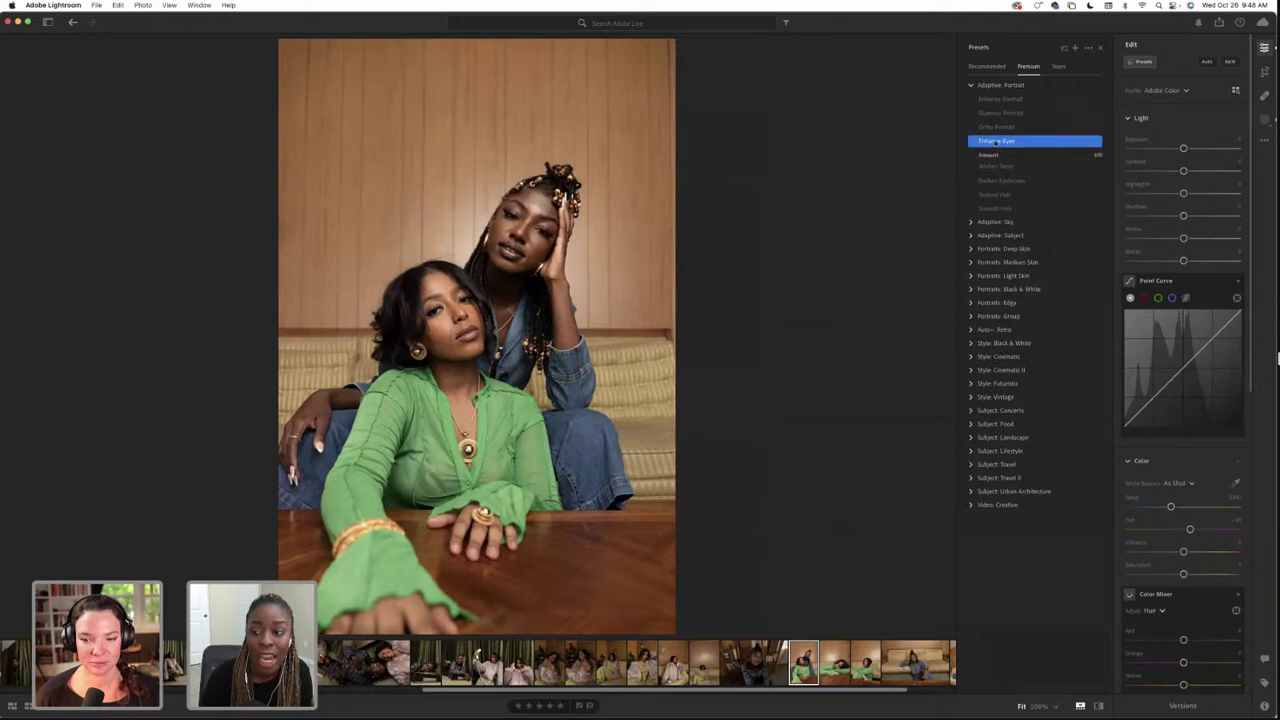
Add a Person 1 Eye Sclera mask with Exposure raised to about +0.08, then exit Masking
{"action": "key", "text": "m"}
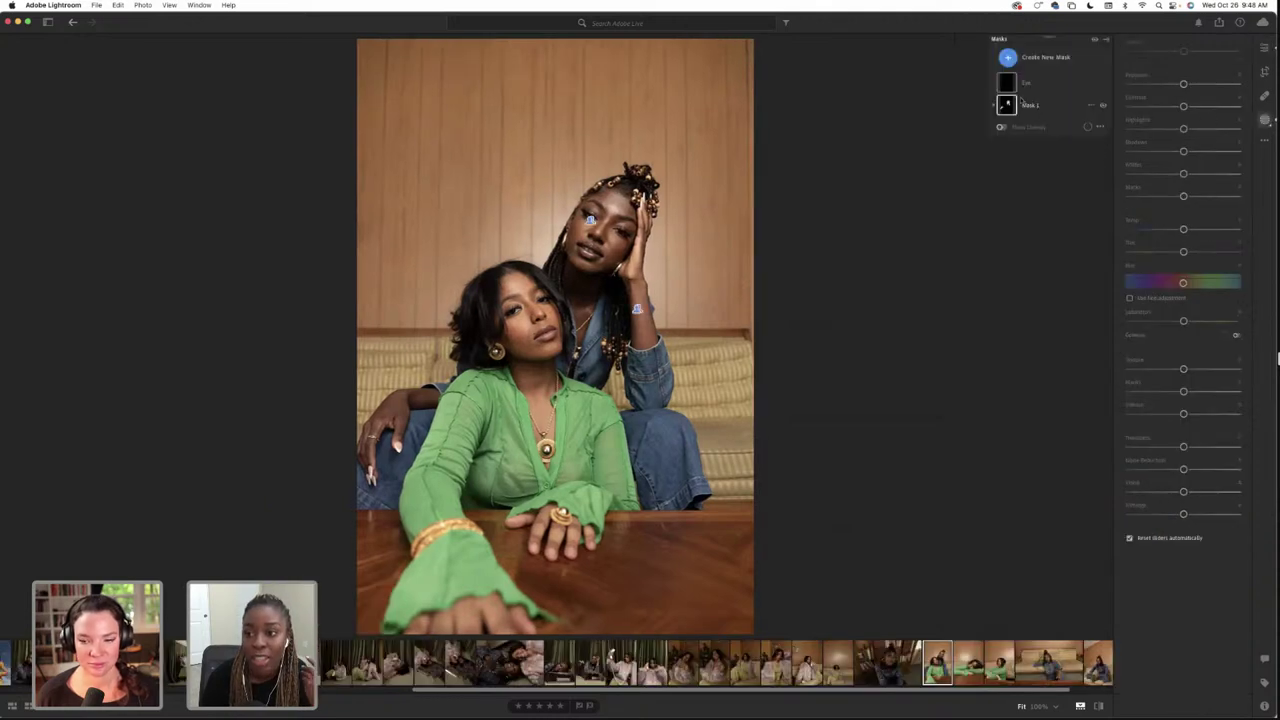
{"action": "left_click", "coordinate": [1030, 57]}
{"action": "left_click", "coordinate": [1058, 124]}
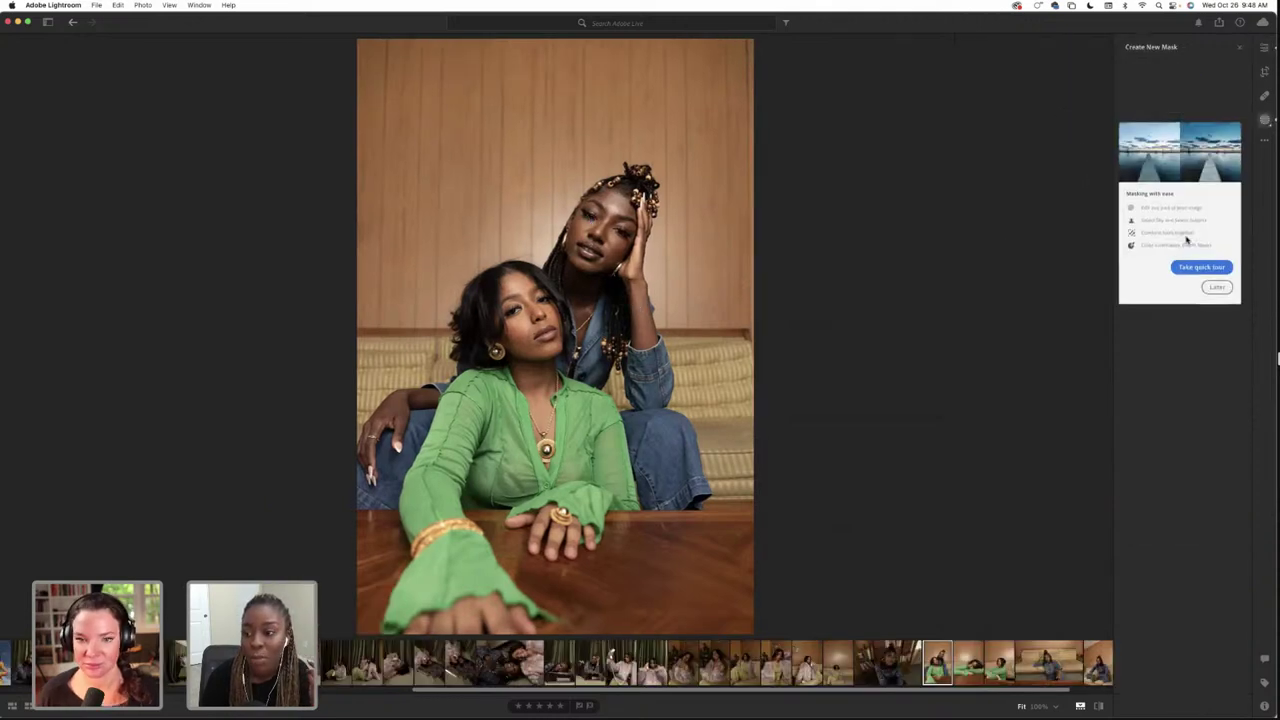
{"action": "left_click", "coordinate": [1167, 84]}
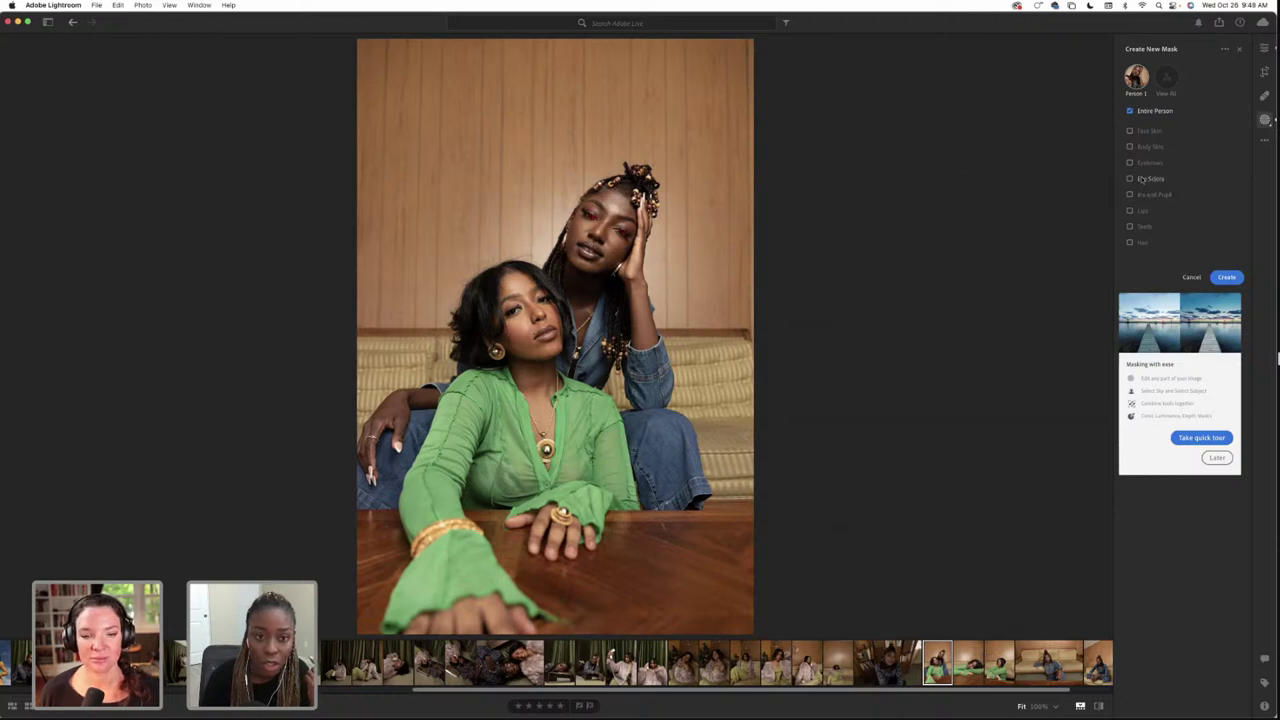
{"action": "left_click", "coordinate": [1139, 179]}
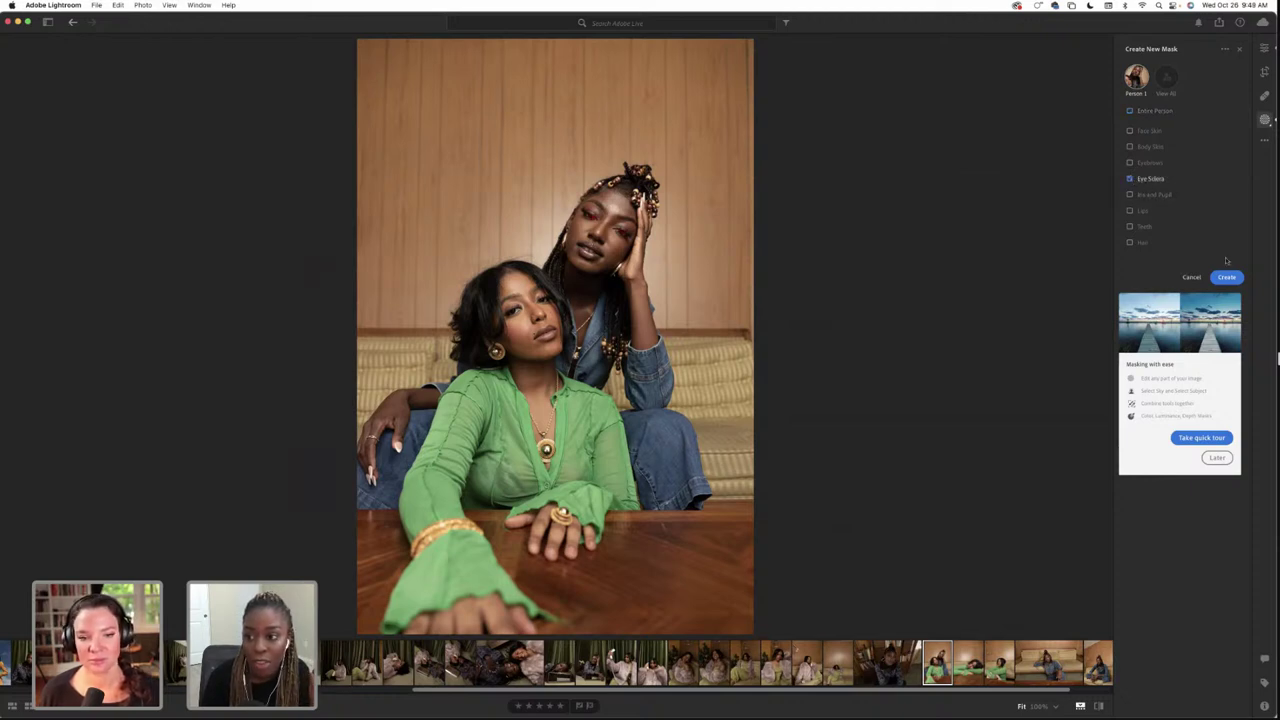
{"action": "key", "text": "Return"}
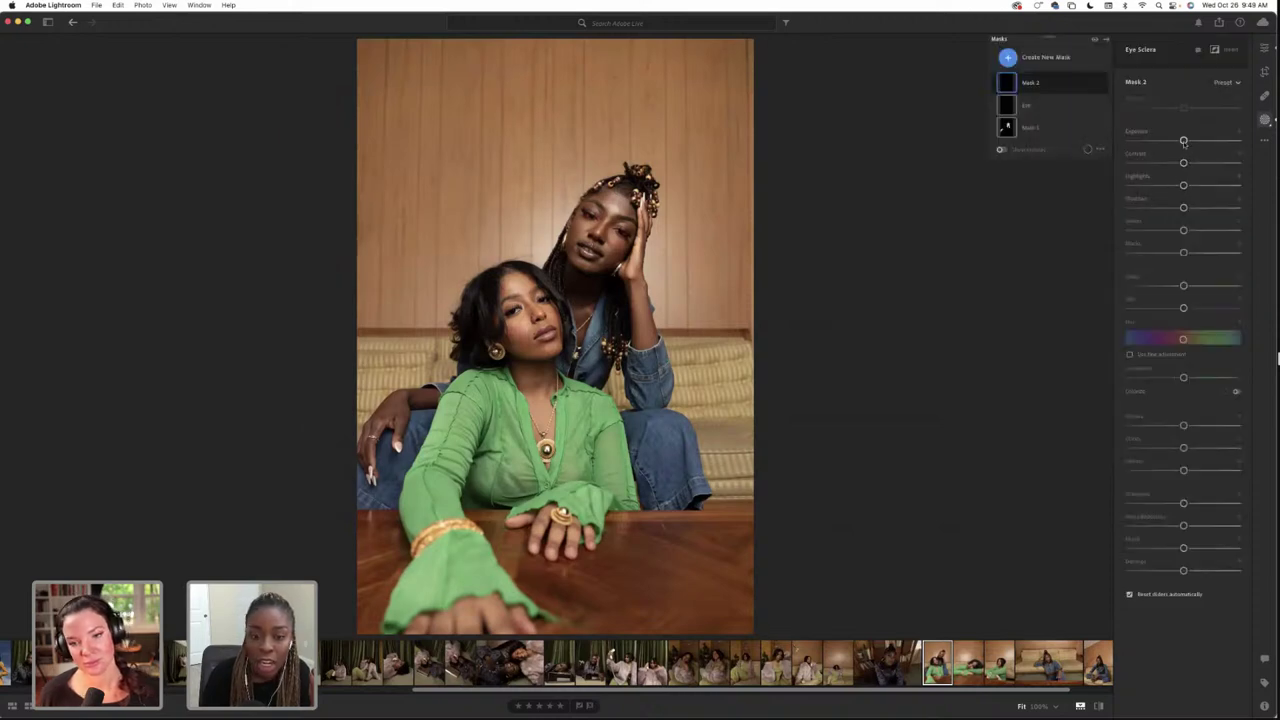
{"action": "mouse_move", "coordinate": [1184, 141]}
{"action": "left_mouse_down"}
{"action": "mouse_move", "coordinate": [1234, 141]}
{"action": "mouse_move", "coordinate": [1192, 141]}
{"action": "left_mouse_up"}
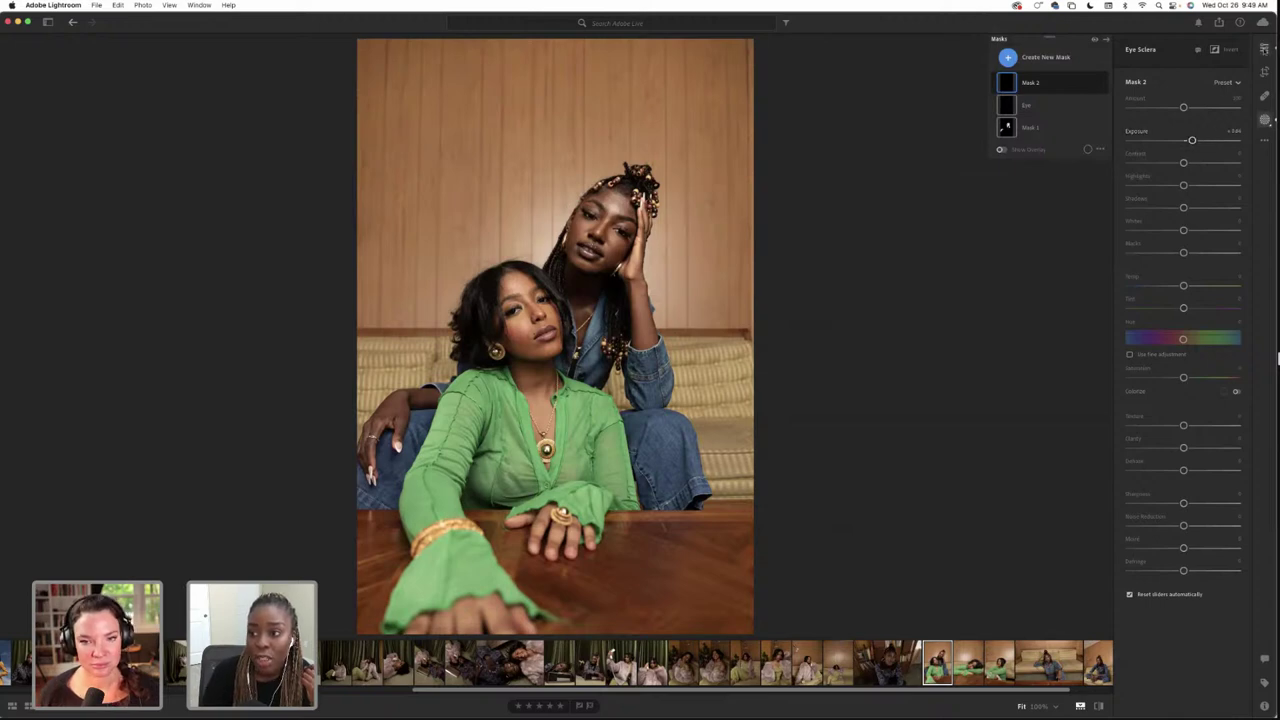
{"action": "left_click", "coordinate": [1265, 119]}
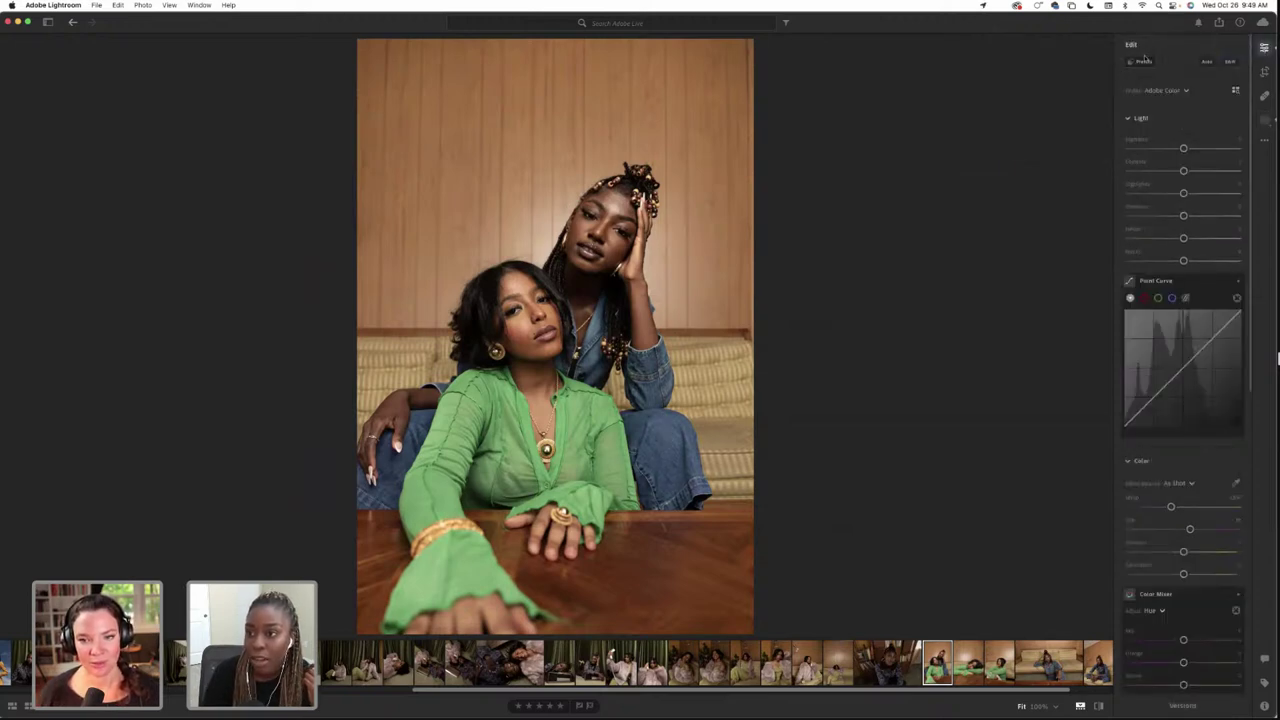
Try Whiten Teeth and Texture Hair, then apply Darken Eyebrows at a slightly stronger Amount
{"action": "left_click", "coordinate": [1143, 61]}
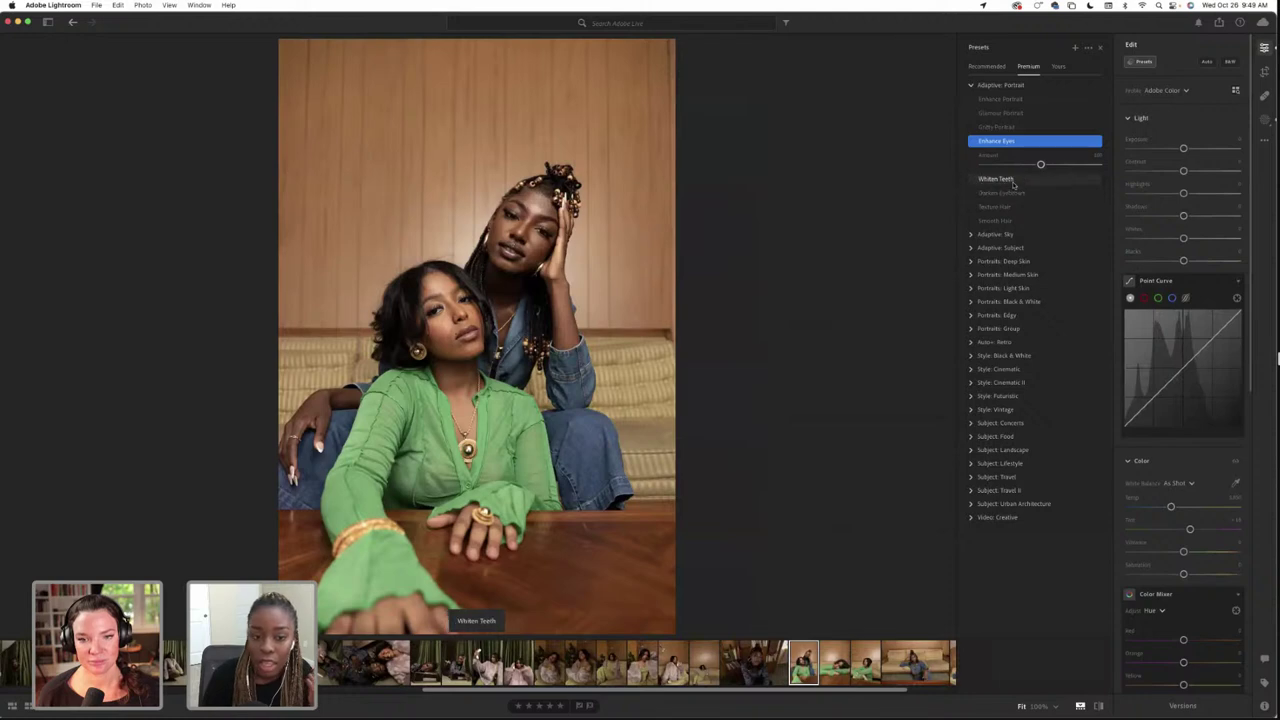
{"action": "left_click", "coordinate": [1012, 180]}
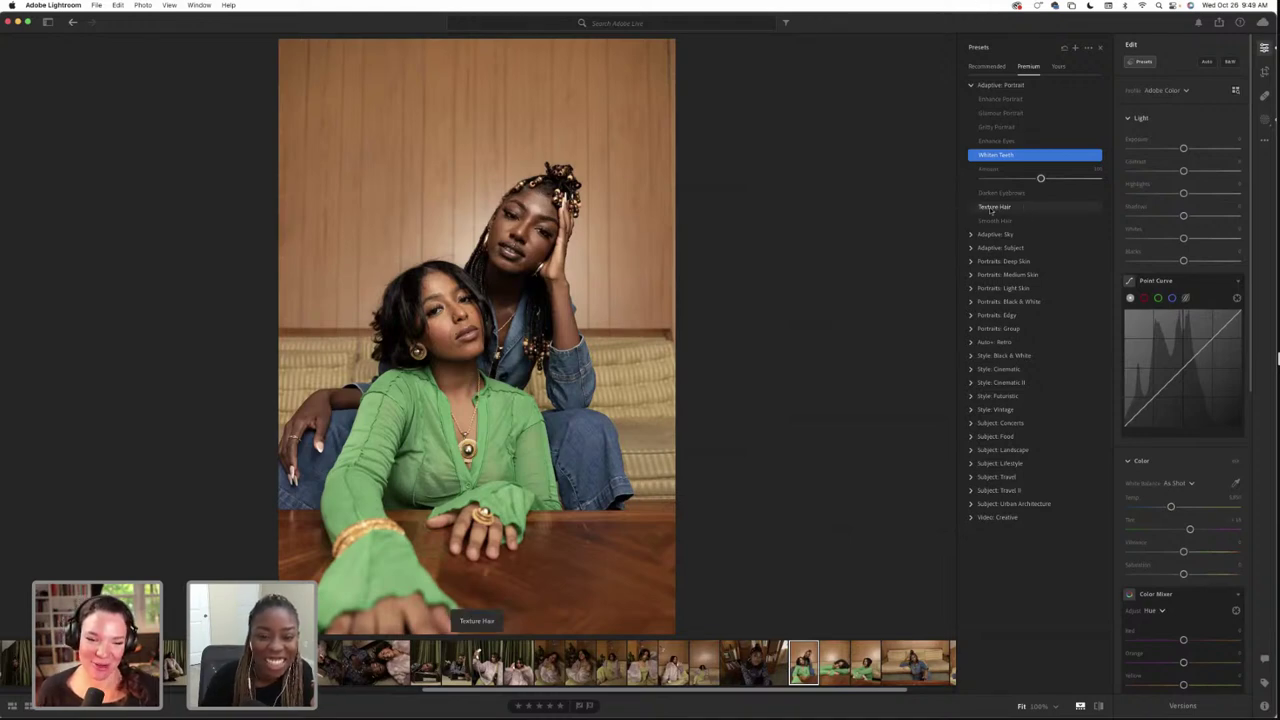
{"action": "left_click", "coordinate": [992, 207]}
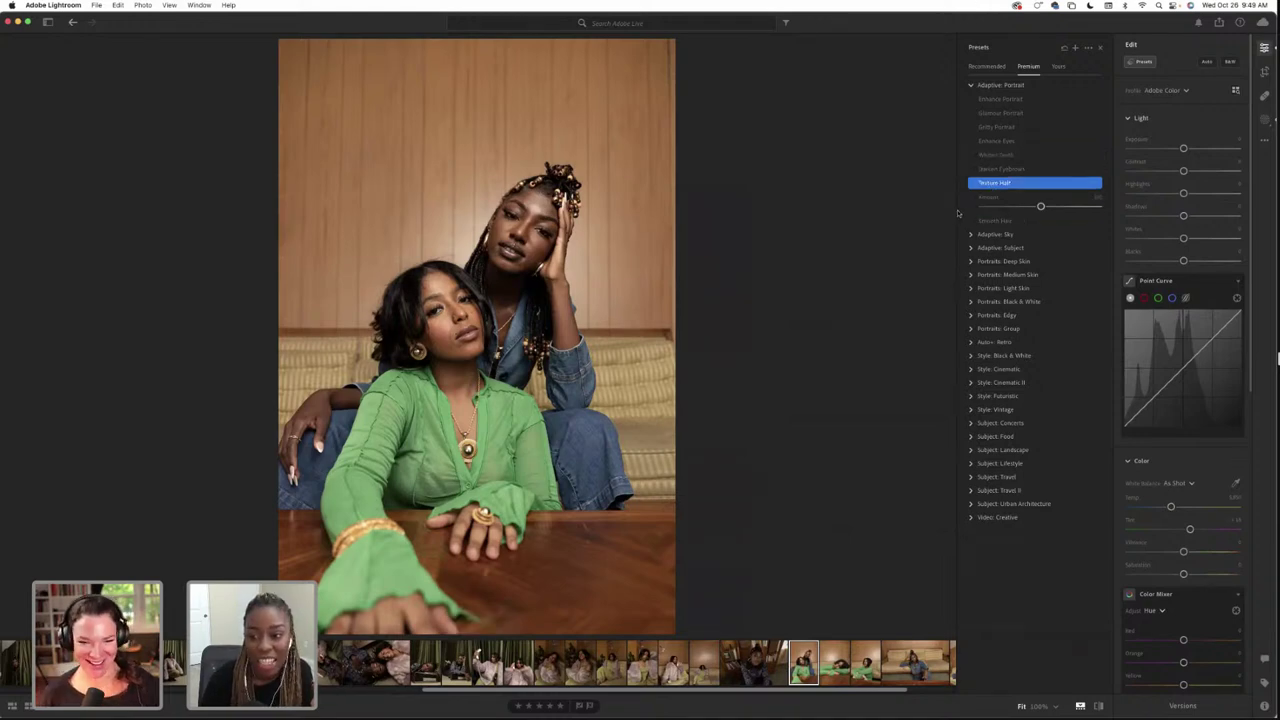
{"action": "left_click", "coordinate": [1020, 170]}
{"action": "left_click", "coordinate": [1019, 156]}
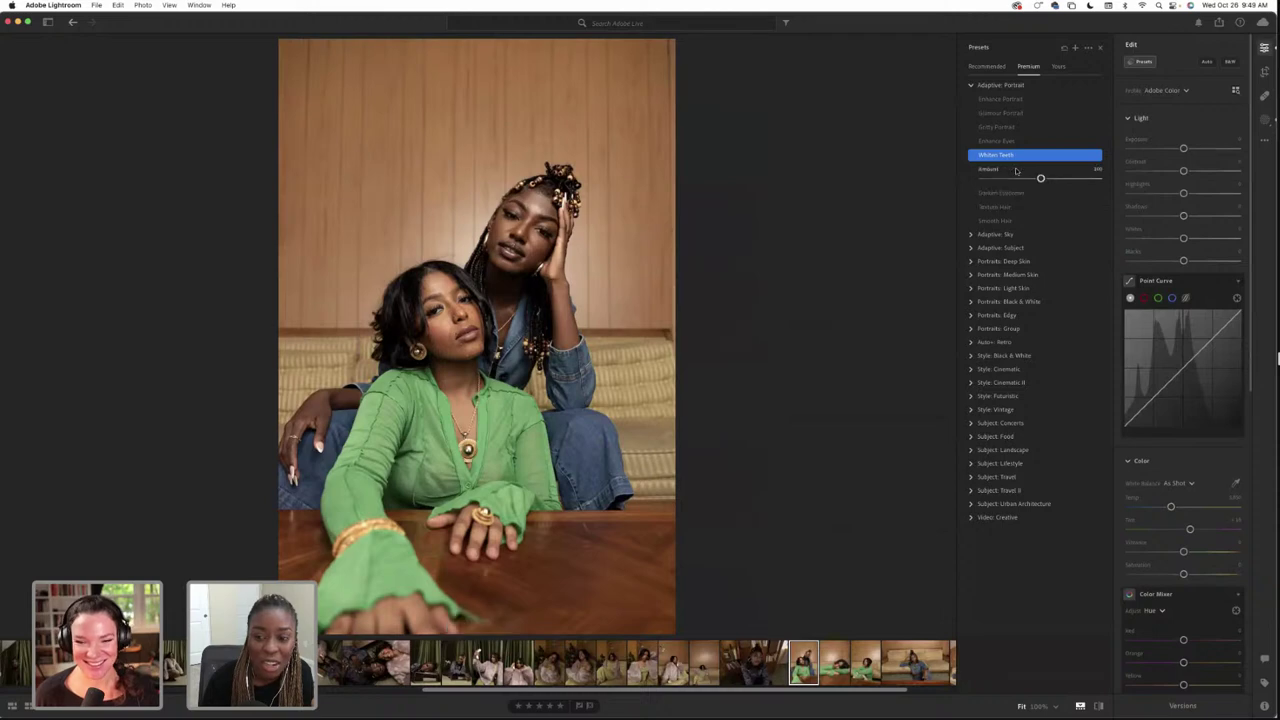
{"action": "left_click", "coordinate": [1004, 193]}
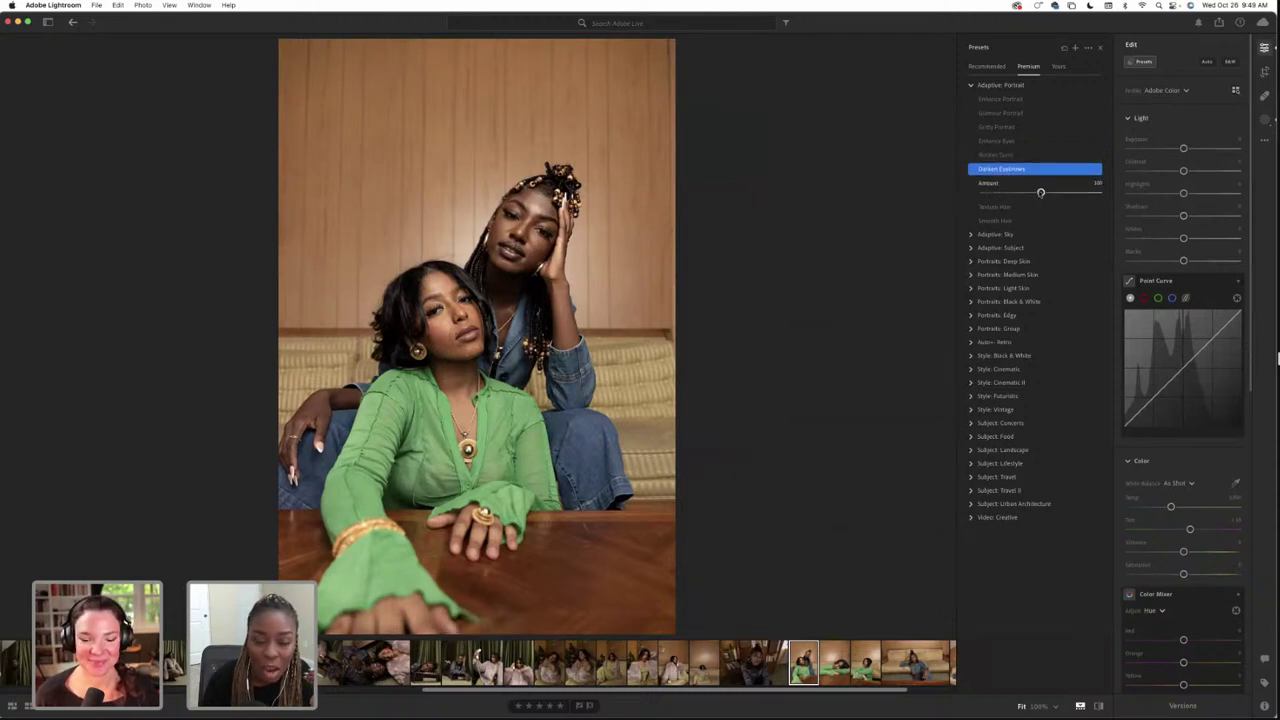
{"action": "left_click_drag", "start_coordinate": [1058, 193], "coordinate": [1051, 192]}
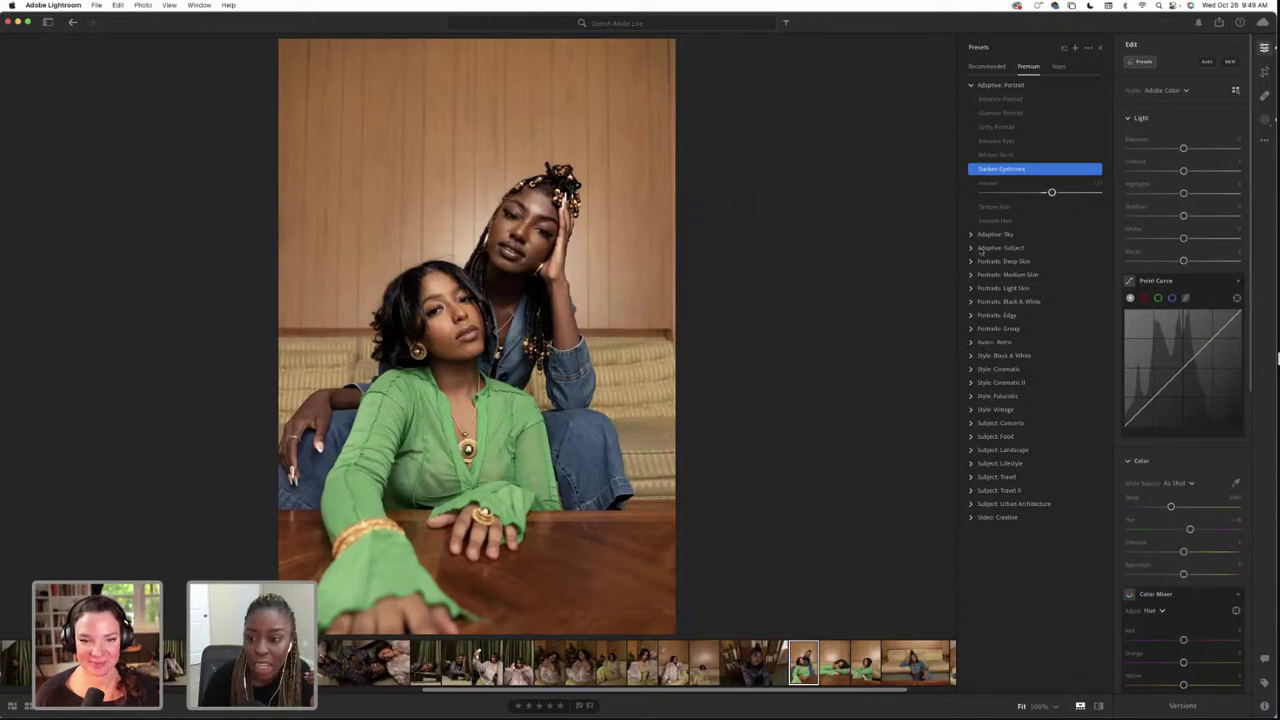
{"action": "left_click", "coordinate": [971, 248]}
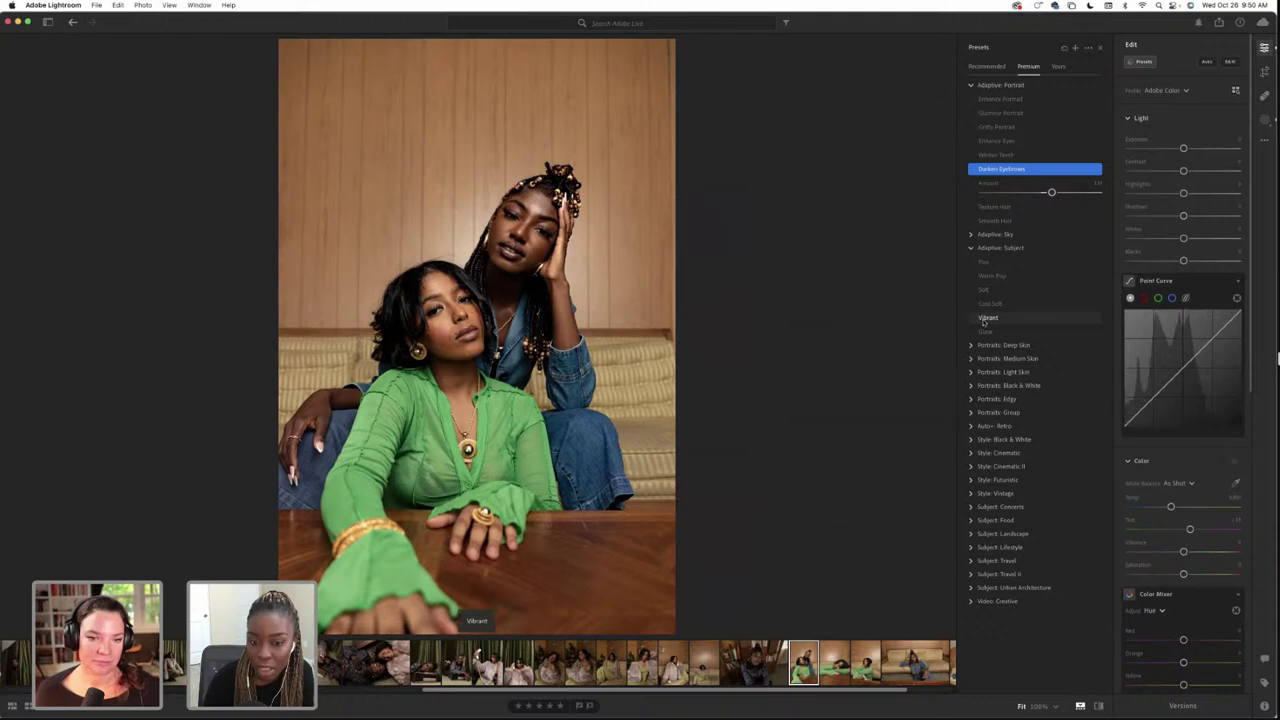
Try a toned-down Vibrant, then apply Soft at a slightly reduced Amount and close Presets
{"action": "left_click", "coordinate": [985, 318]}
{"action": "left_click_drag", "start_coordinate": [1040, 318], "coordinate": [996, 317]}
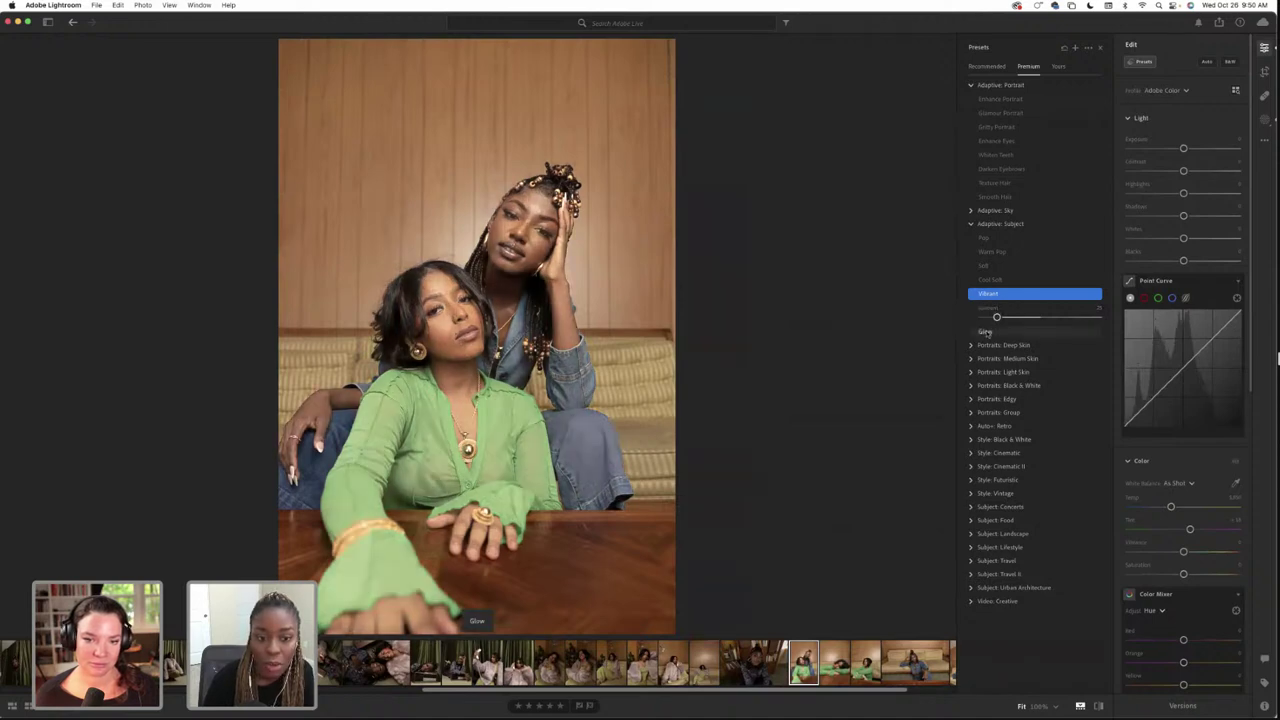
{"action": "left_click", "coordinate": [1006, 267]}
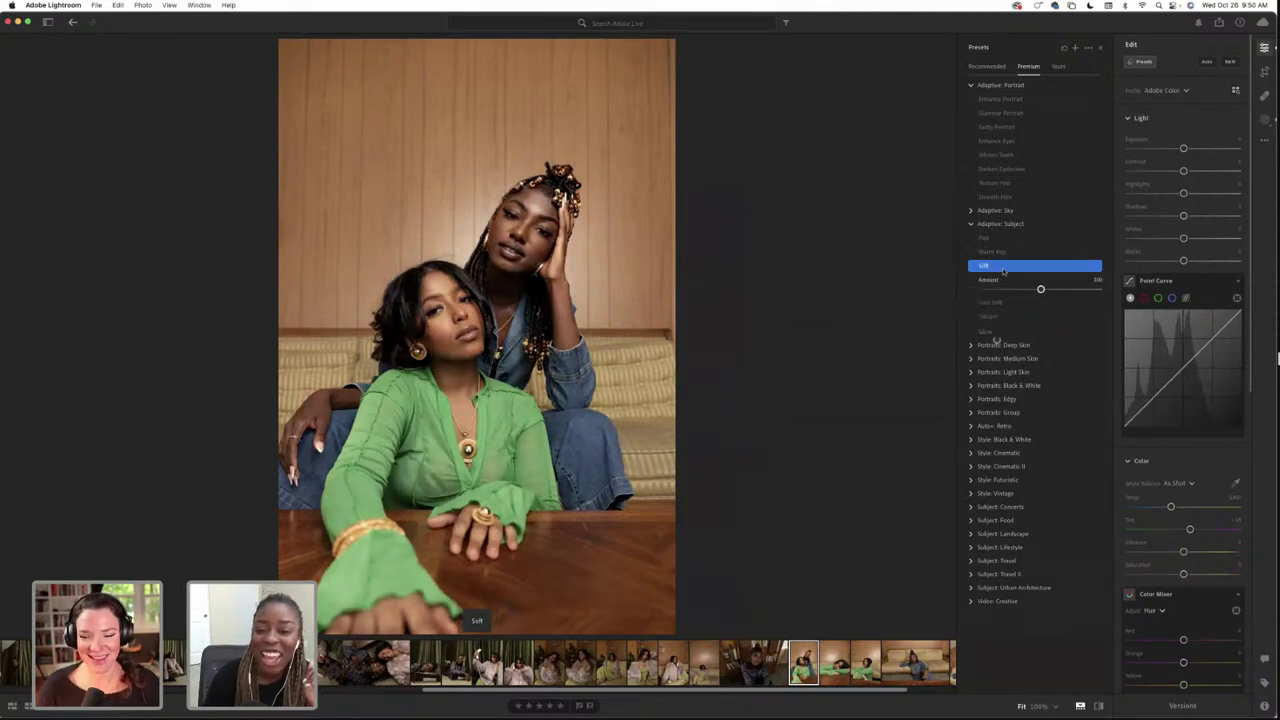
{"action": "left_click_drag", "start_coordinate": [1041, 289], "coordinate": [1025, 291]}
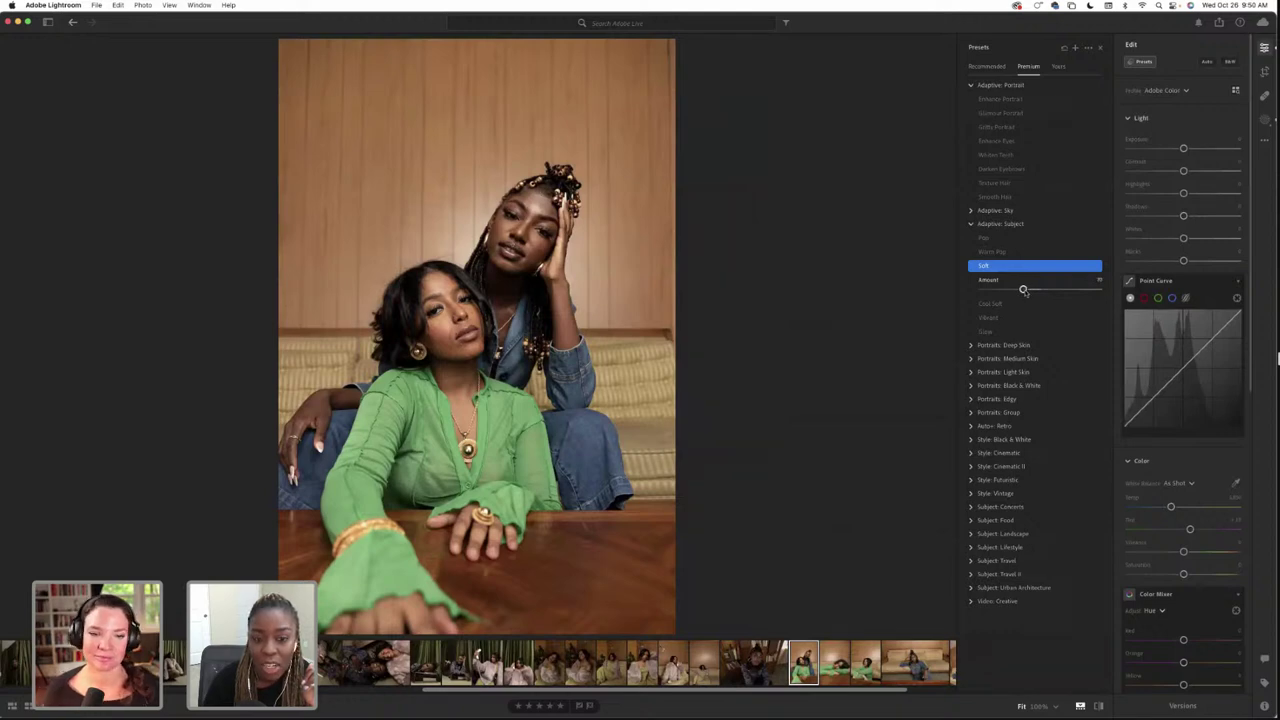
{"action": "left_click", "coordinate": [1144, 62]}
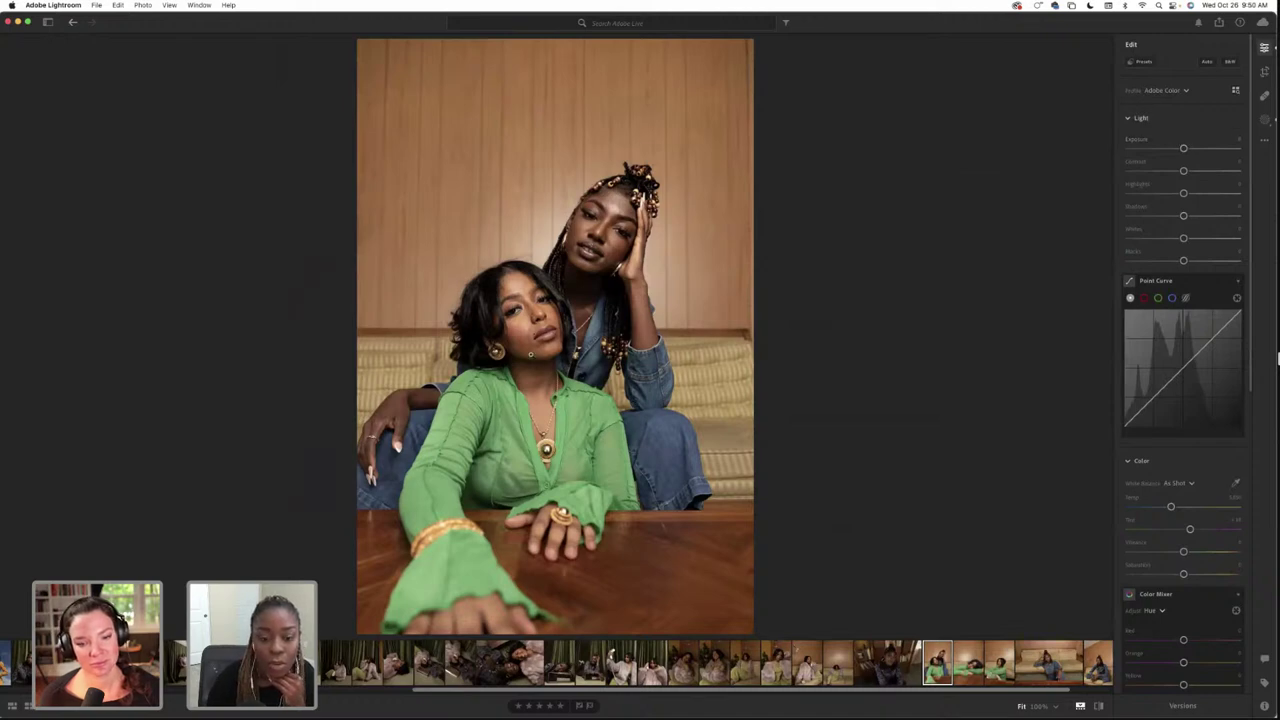
Zoom in on the standing woman's face and set the healing tool to Heal mode
{"action": "left_click", "coordinate": [590, 345]}
{"action": "scroll", "coordinate": [605, 350], "scroll_direction": "up", "scroll_amount": 5}
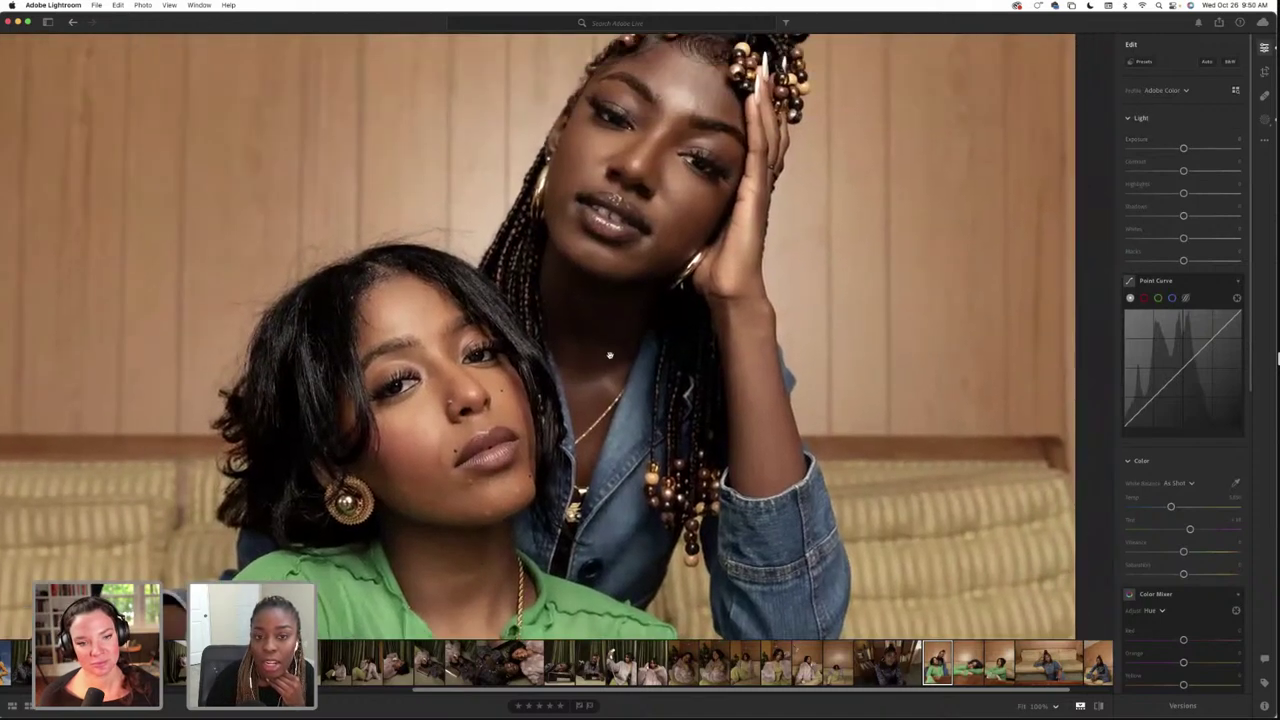
{"action": "left_click", "coordinate": [1264, 95]}
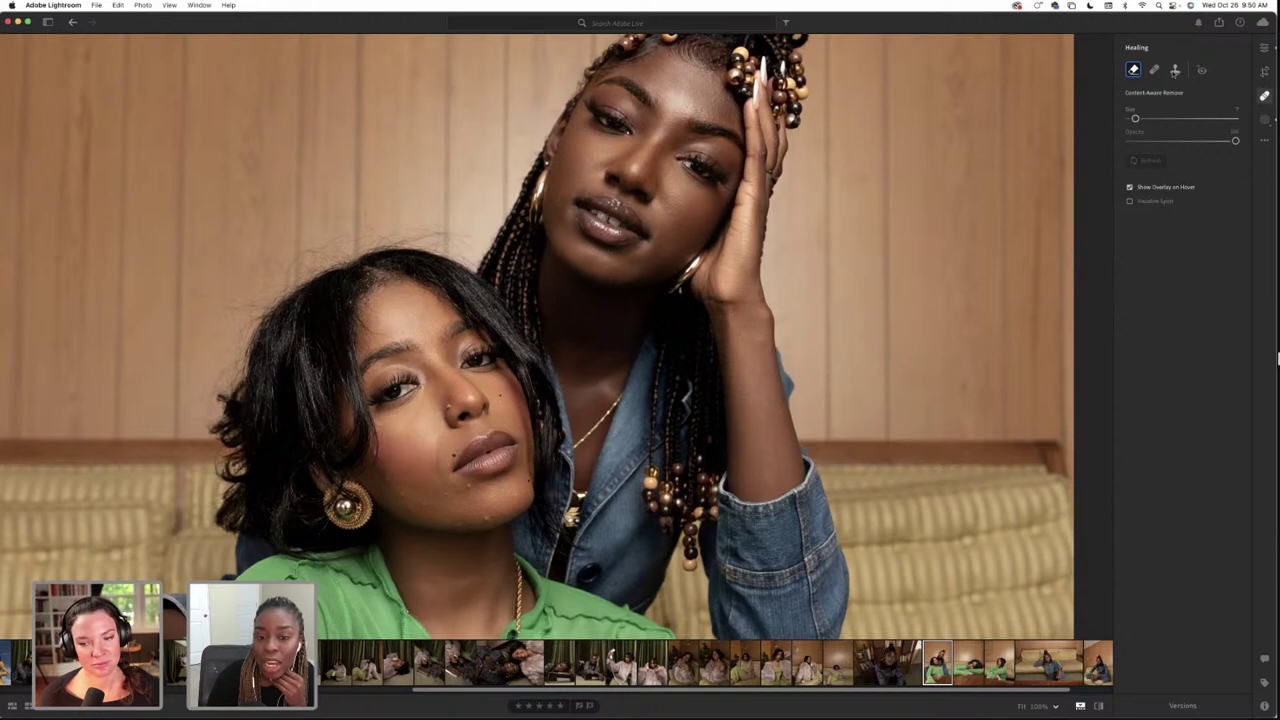
{"action": "left_click", "coordinate": [1153, 70]}
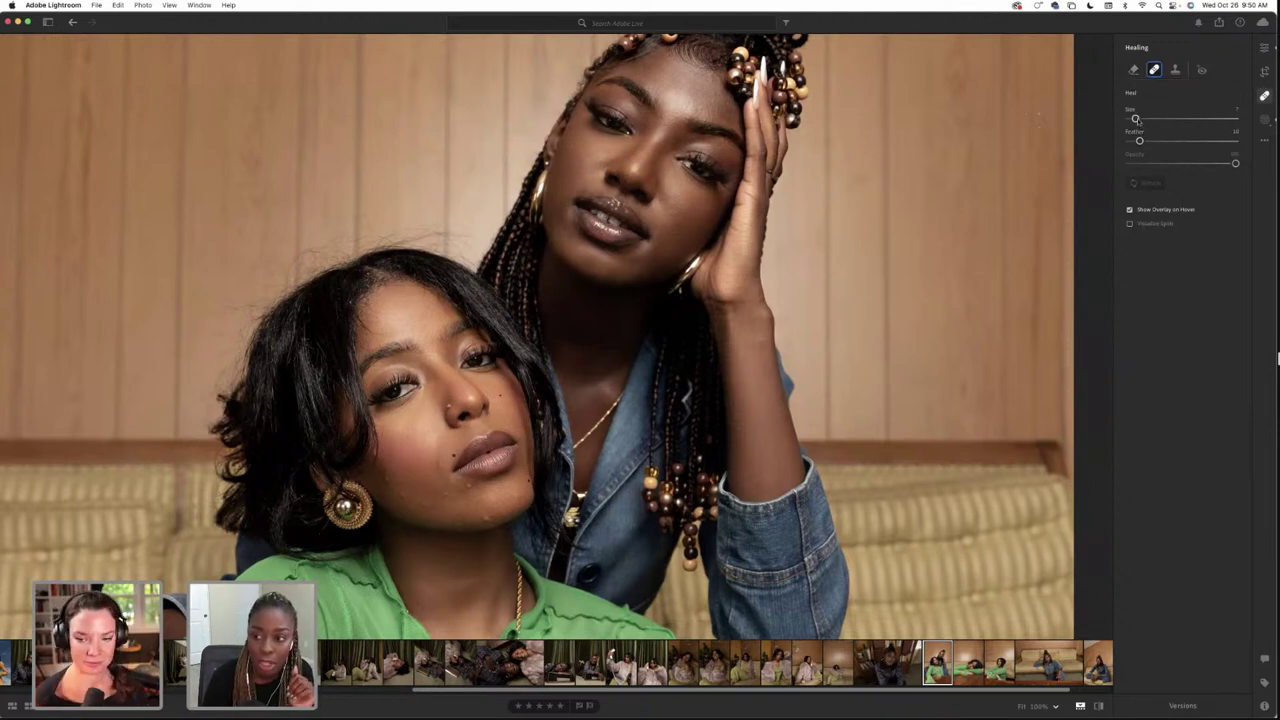
With a small Heal brush, heal the chin and cheek blemishes and the back woman's lower-lip spot
{"action": "left_click_drag", "start_coordinate": [1136, 119], "coordinate": [1131, 118]}
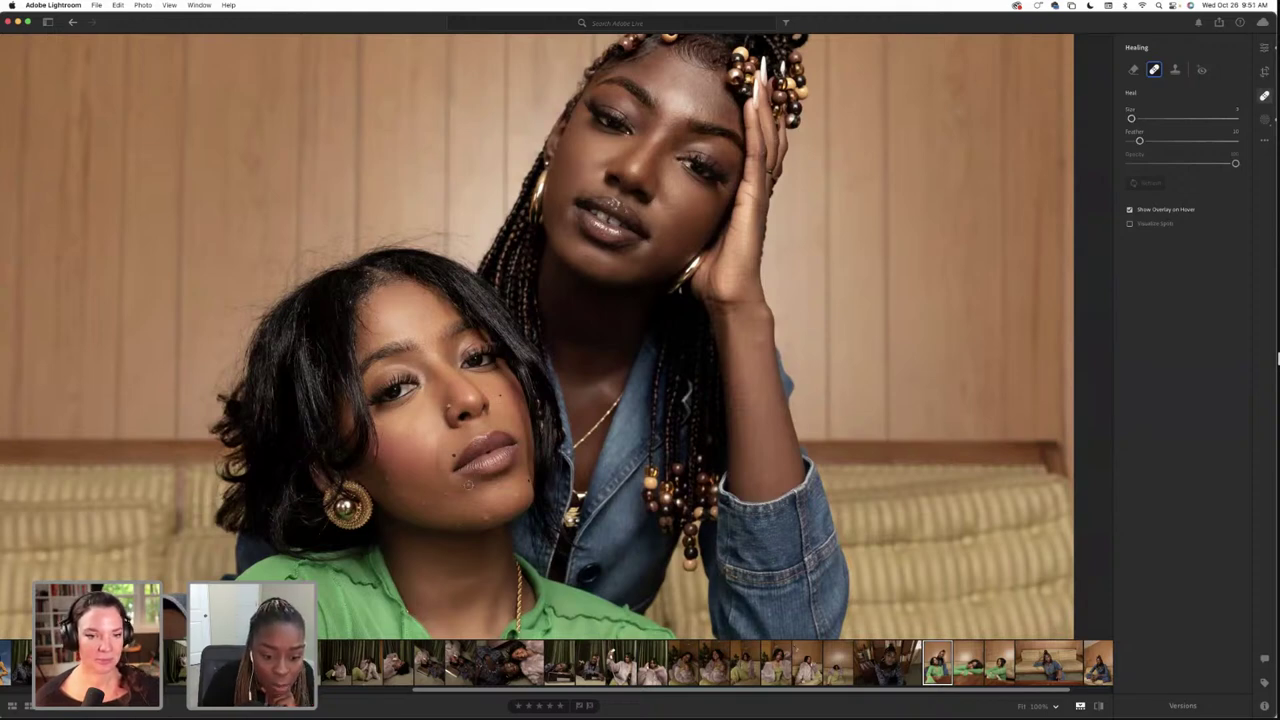
{"action": "left_click", "coordinate": [467, 485]}
{"action": "left_click", "coordinate": [486, 516]}
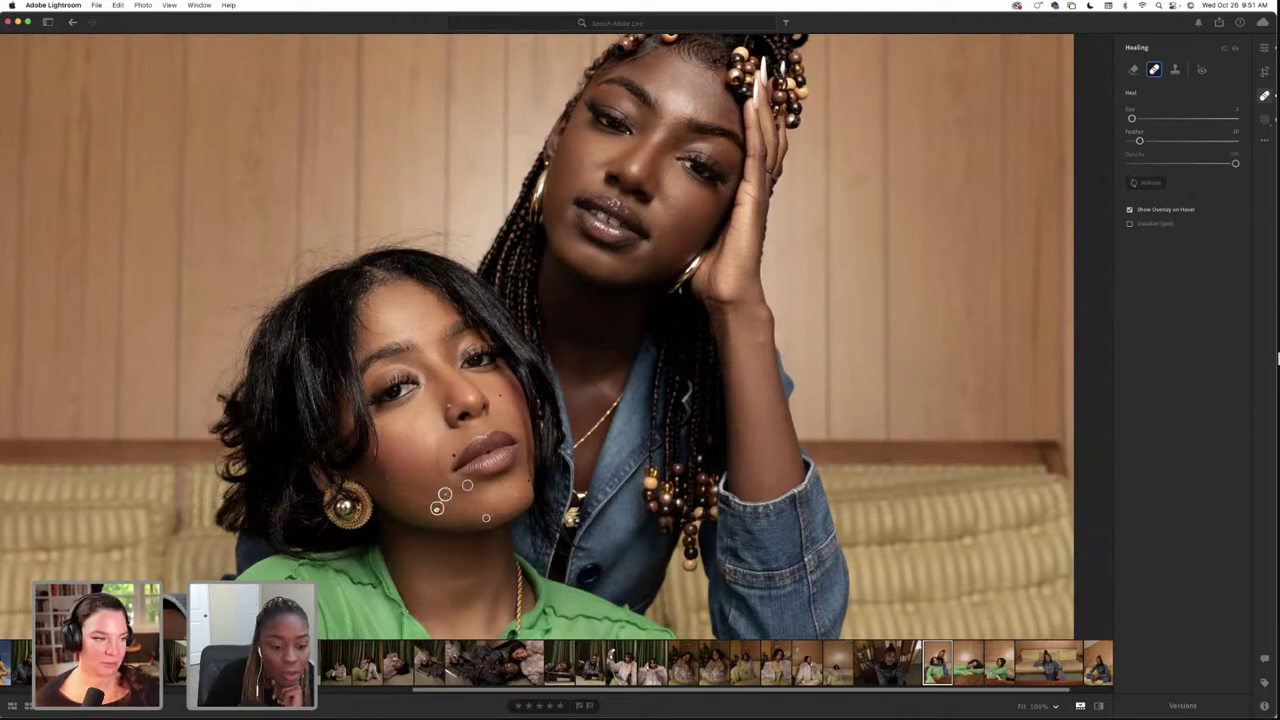
{"action": "left_click", "coordinate": [444, 494]}
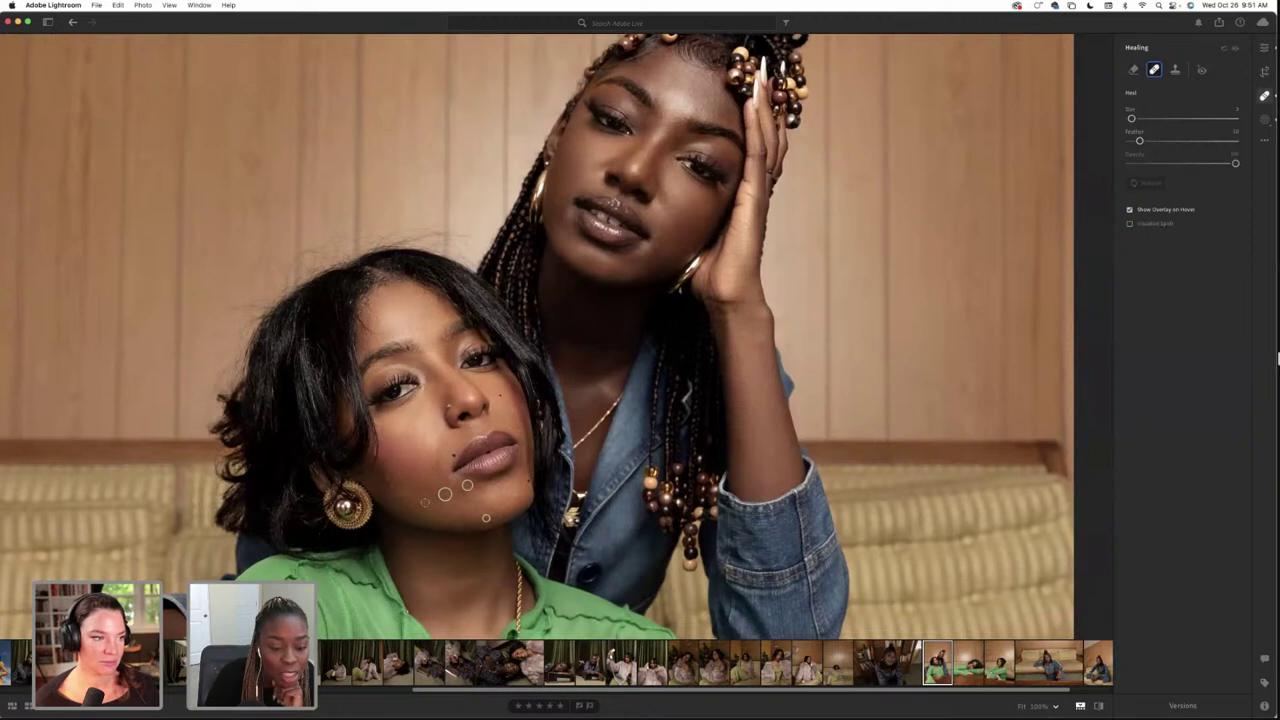
{"action": "left_click", "coordinate": [424, 502]}
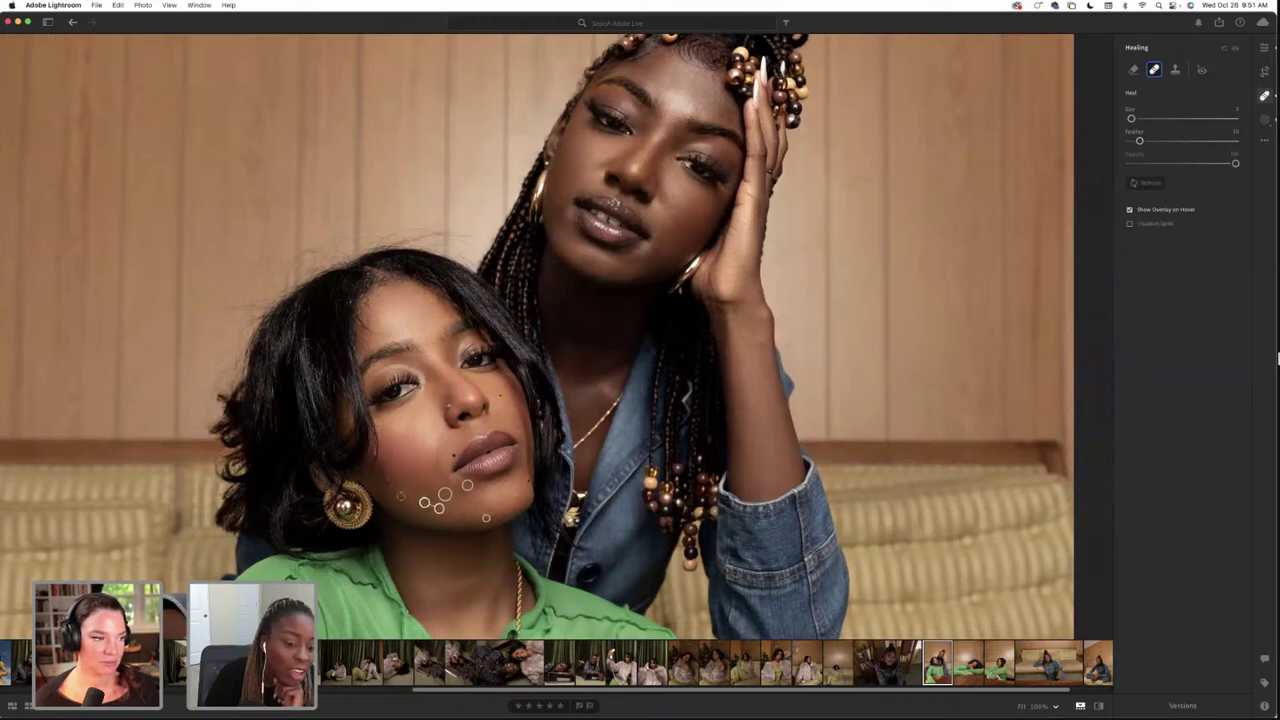
{"action": "left_click", "coordinate": [400, 496]}
{"action": "left_click", "coordinate": [380, 478]}
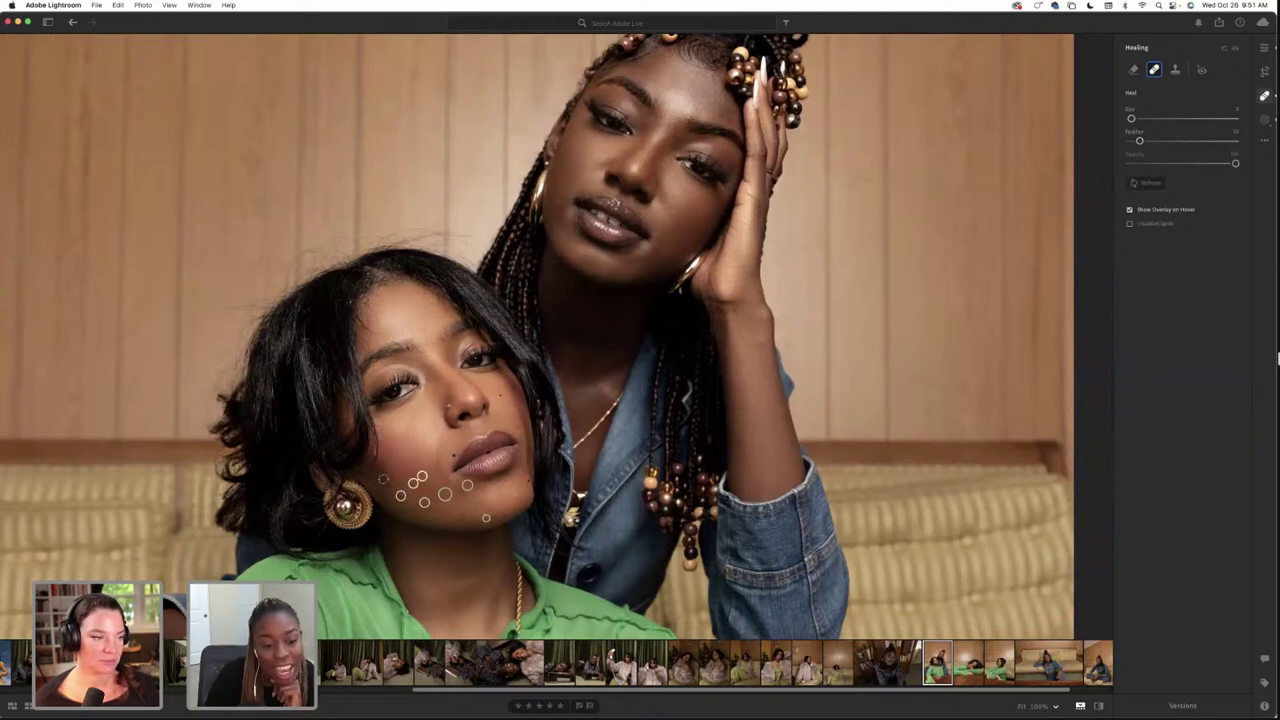
{"action": "left_click", "coordinate": [386, 480]}
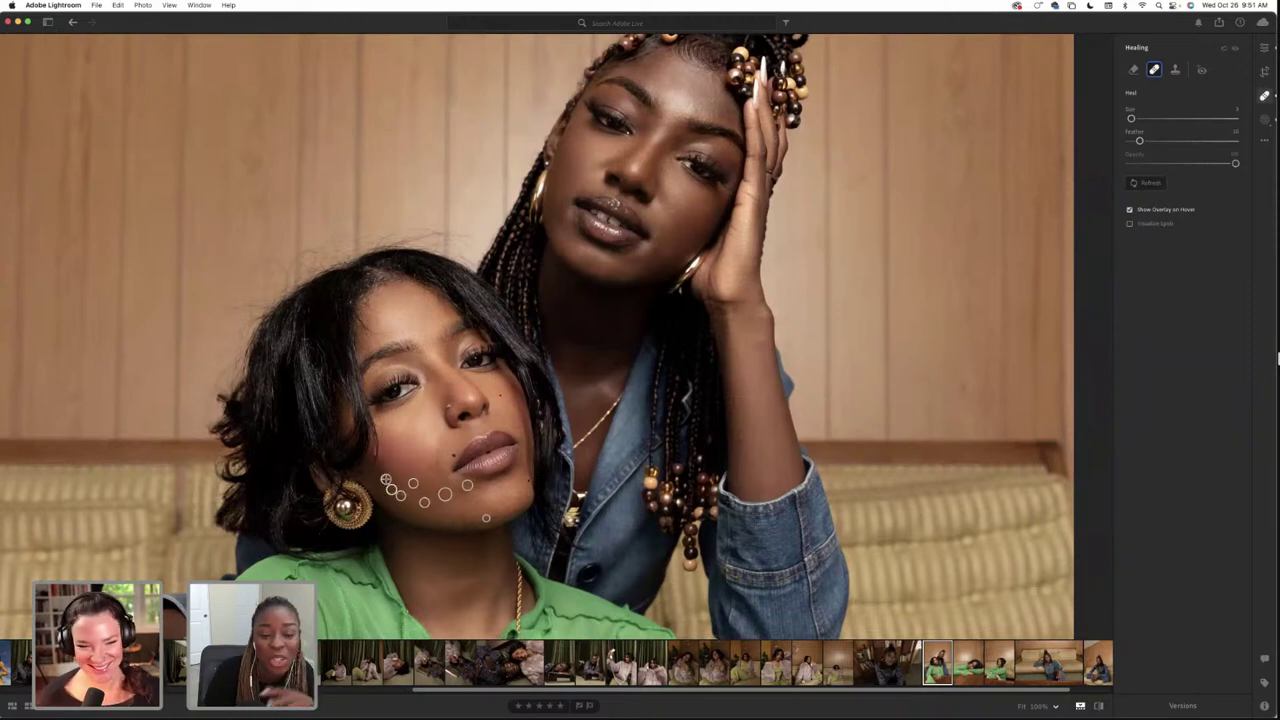
{"action": "left_click", "coordinate": [409, 434]}
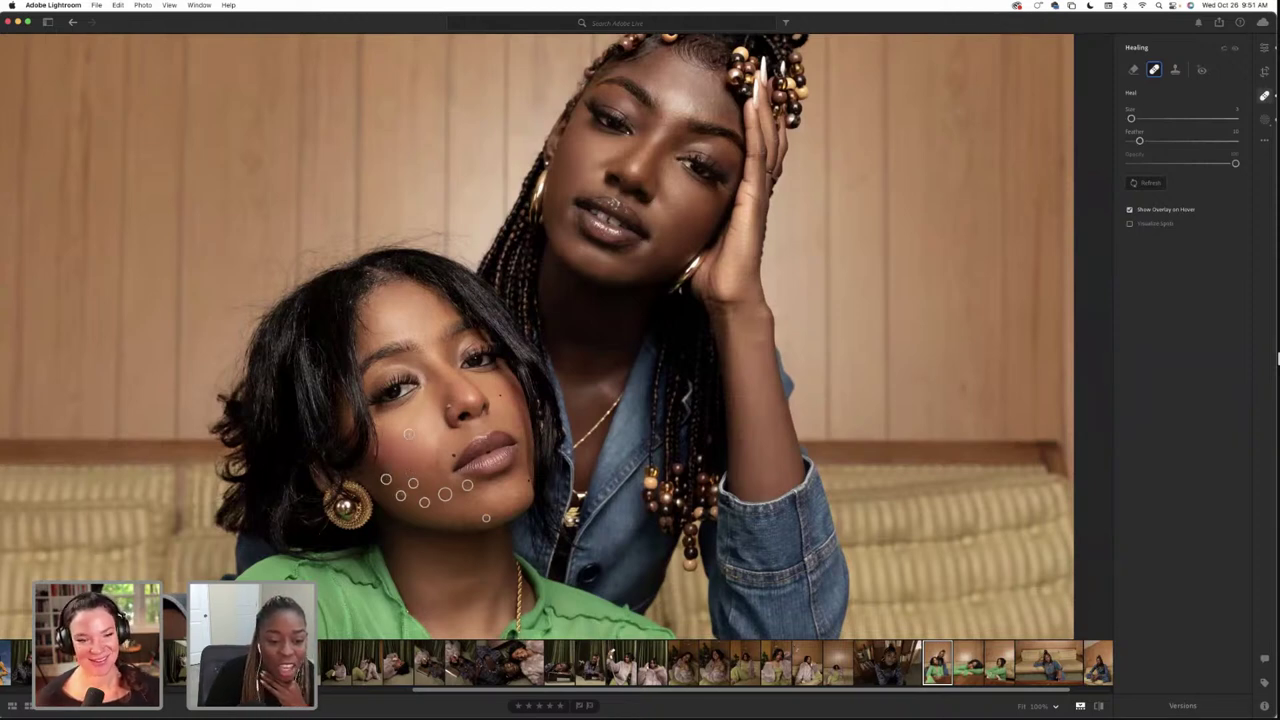
{"action": "left_click", "coordinate": [459, 521]}
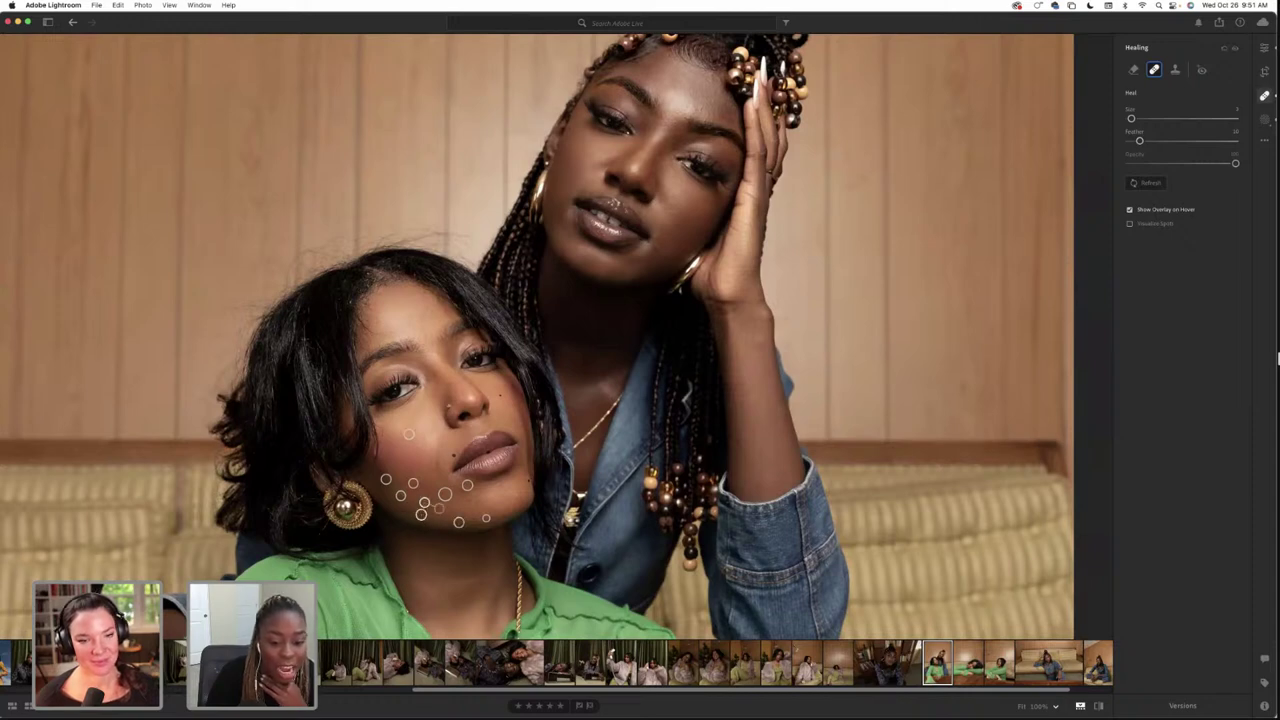
{"action": "left_click", "coordinate": [514, 493]}
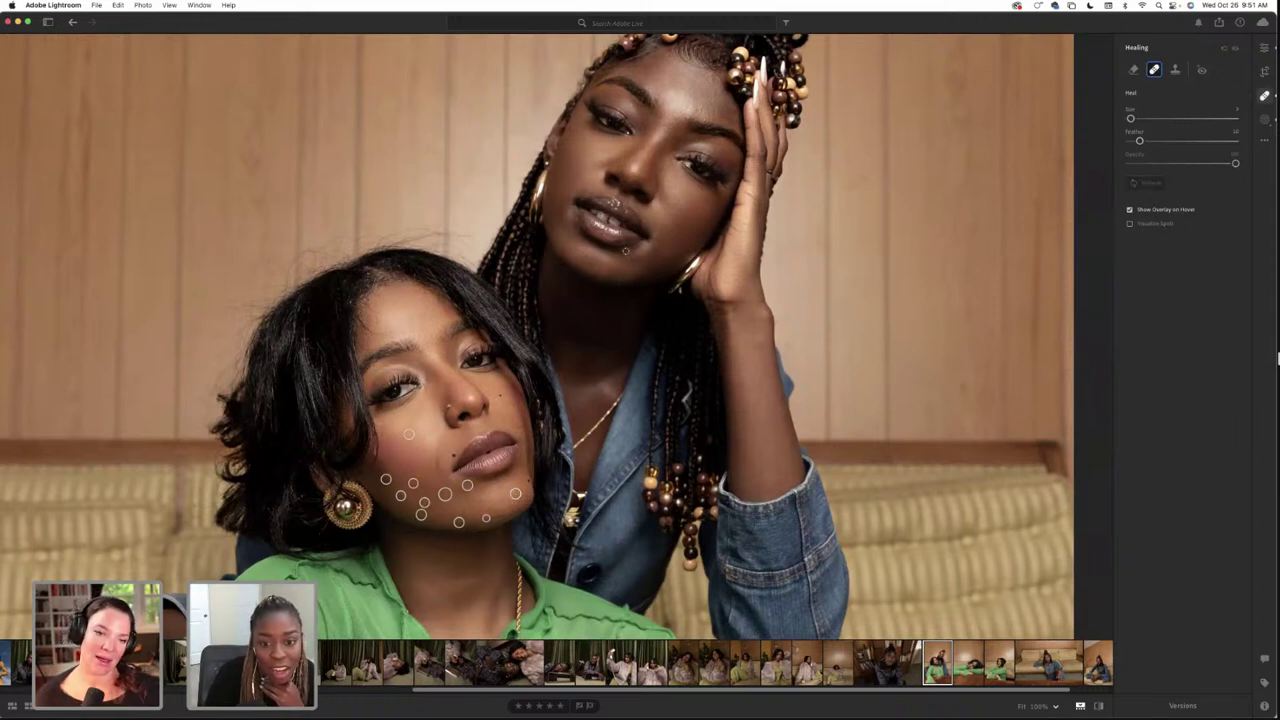
{"action": "left_click", "coordinate": [627, 248]}
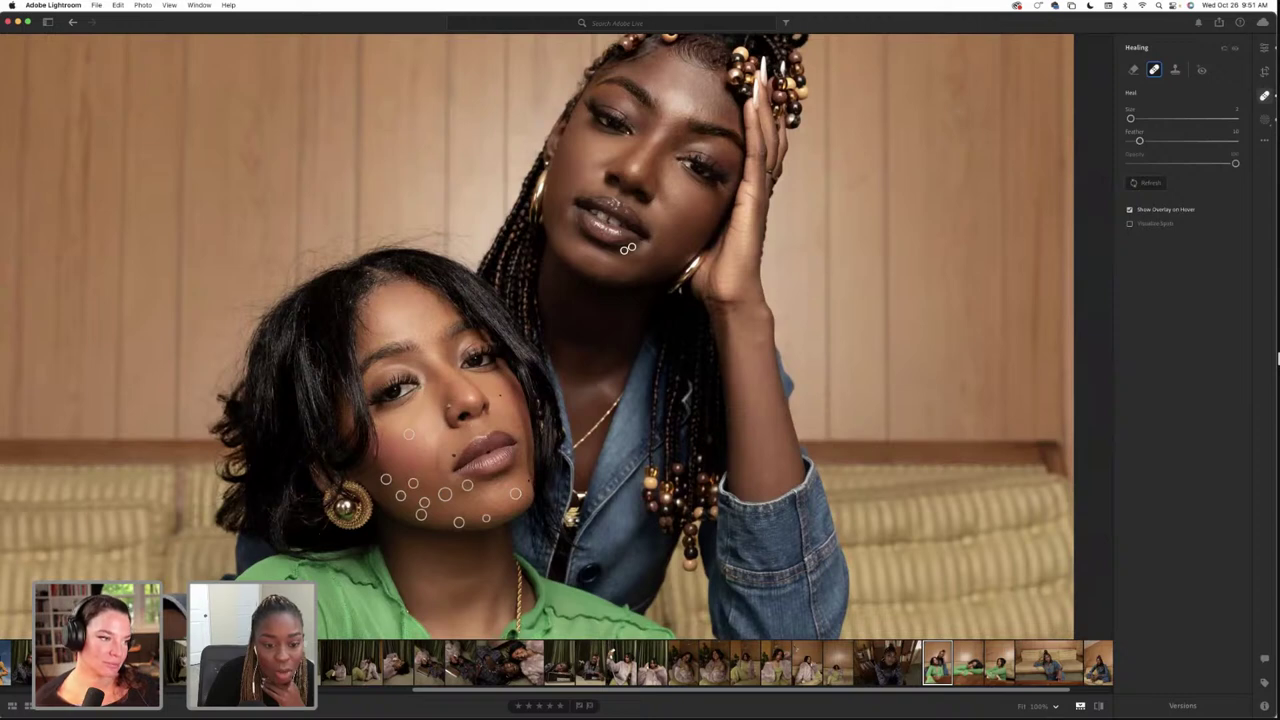
Review the skin, then paint a healing stroke down the front woman's chin
{"action": "key", "text": "e"}
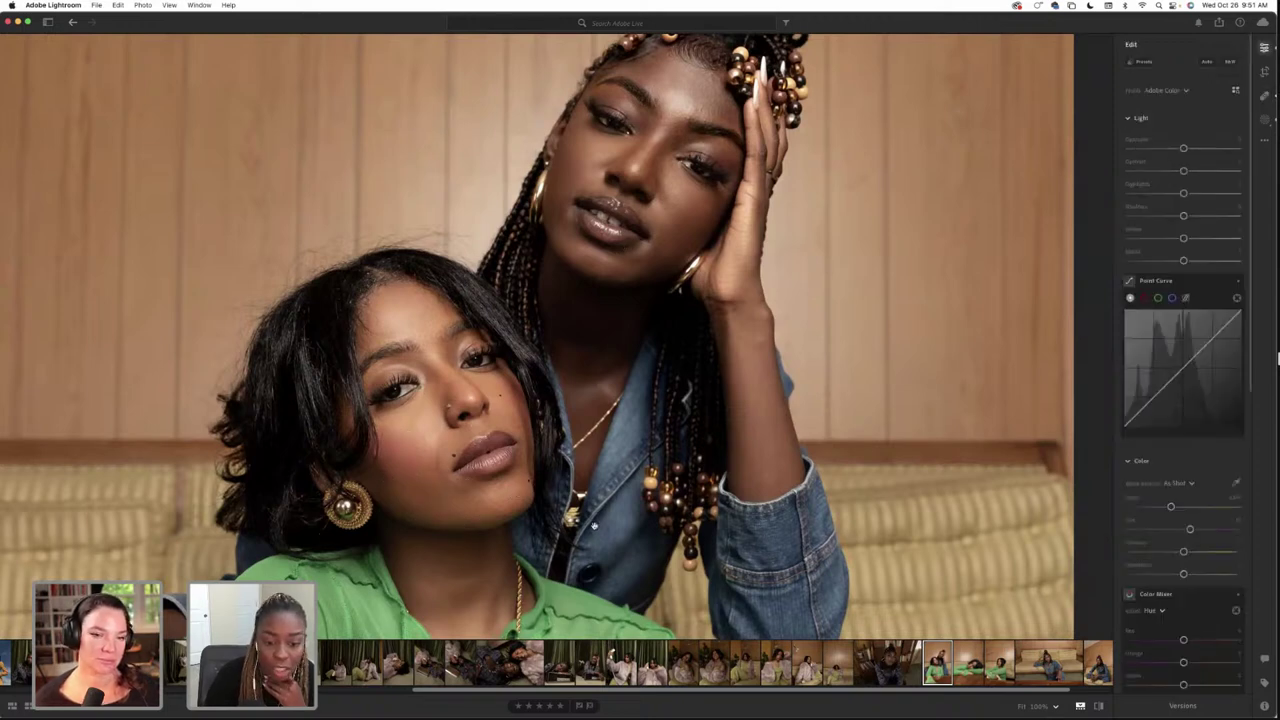
{"action": "left_click", "coordinate": [1265, 96]}
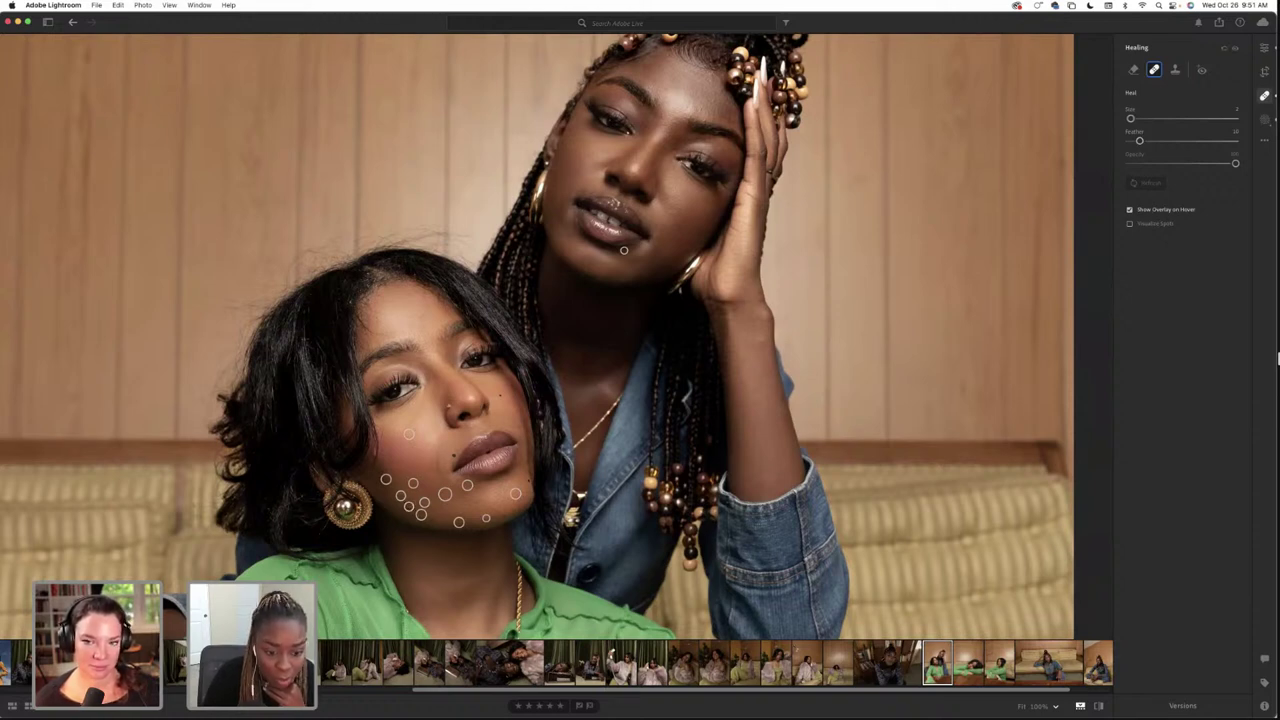
{"action": "left_click_drag", "start_coordinate": [436, 443], "coordinate": [438, 477]}
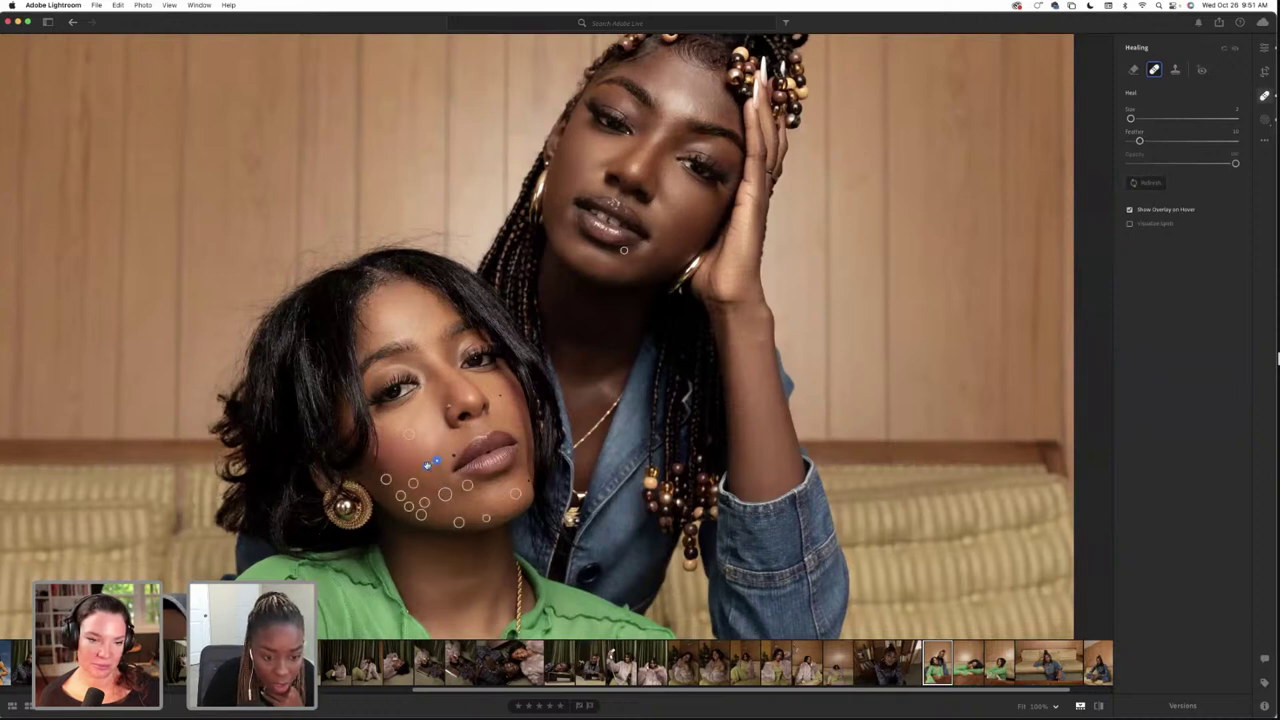
{"action": "mouse_move", "coordinate": [425, 465]}
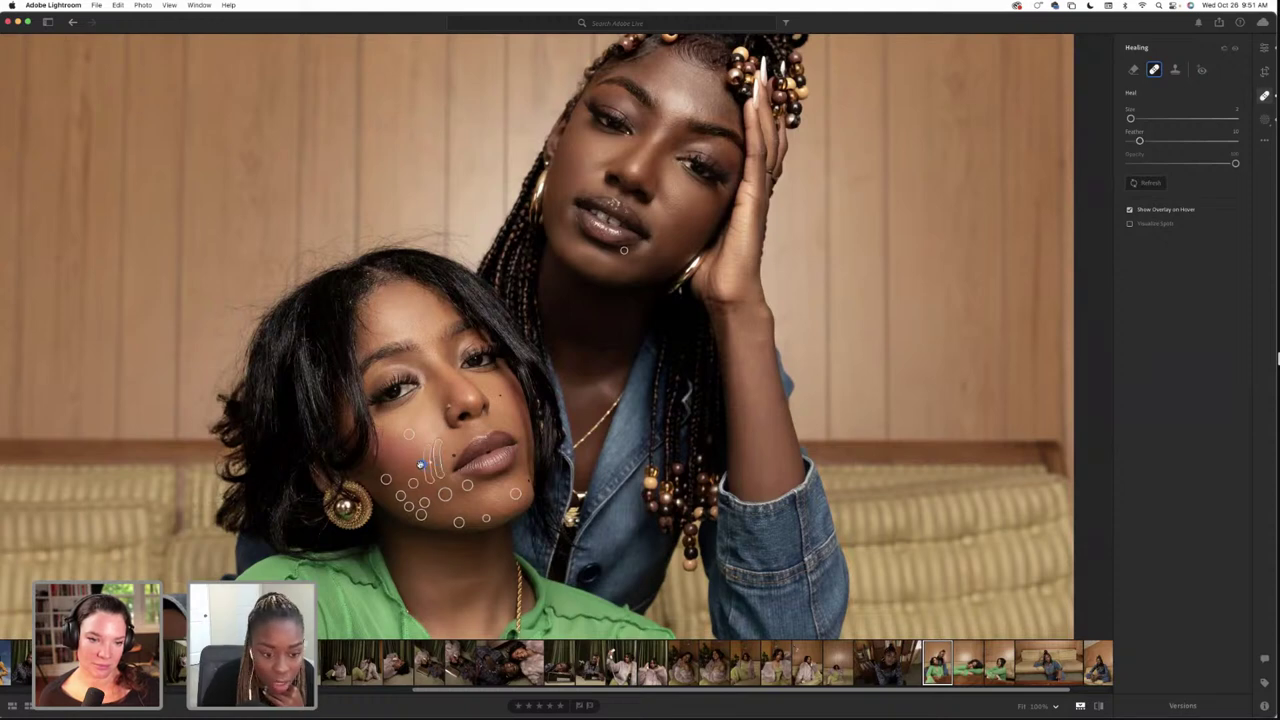
{"action": "key", "text": "e"}
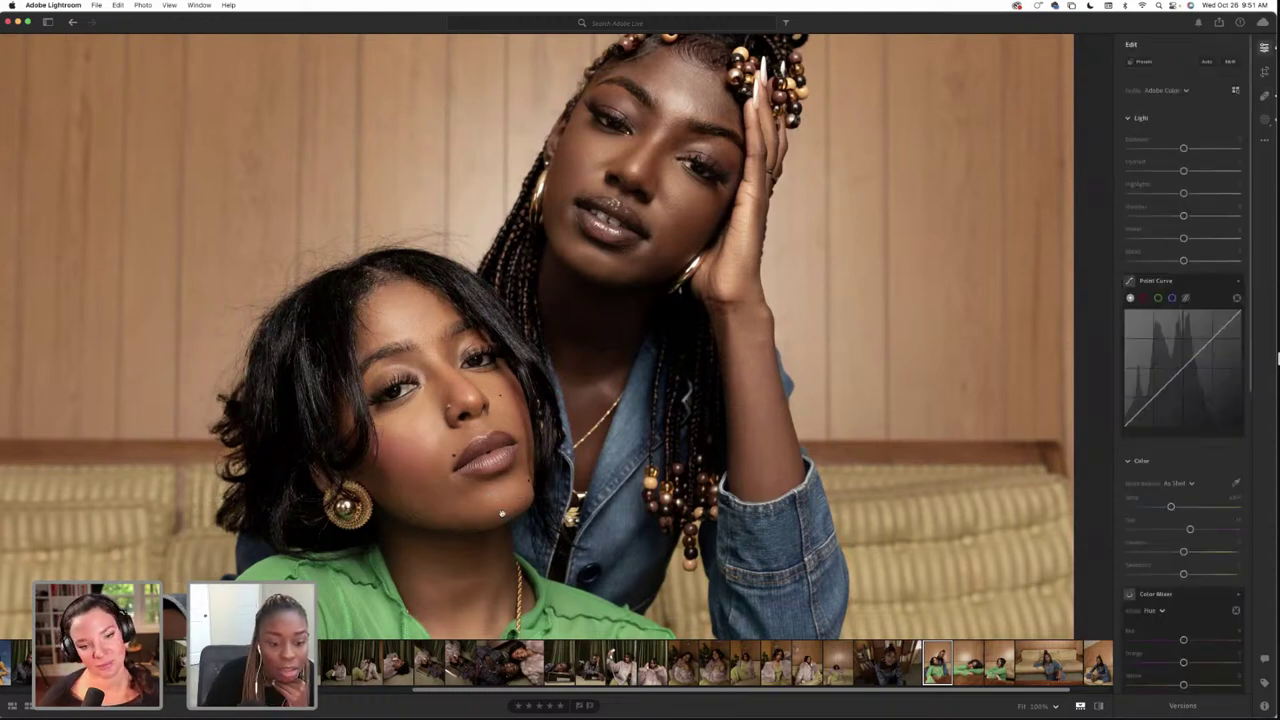
{"action": "left_click", "coordinate": [1264, 95]}
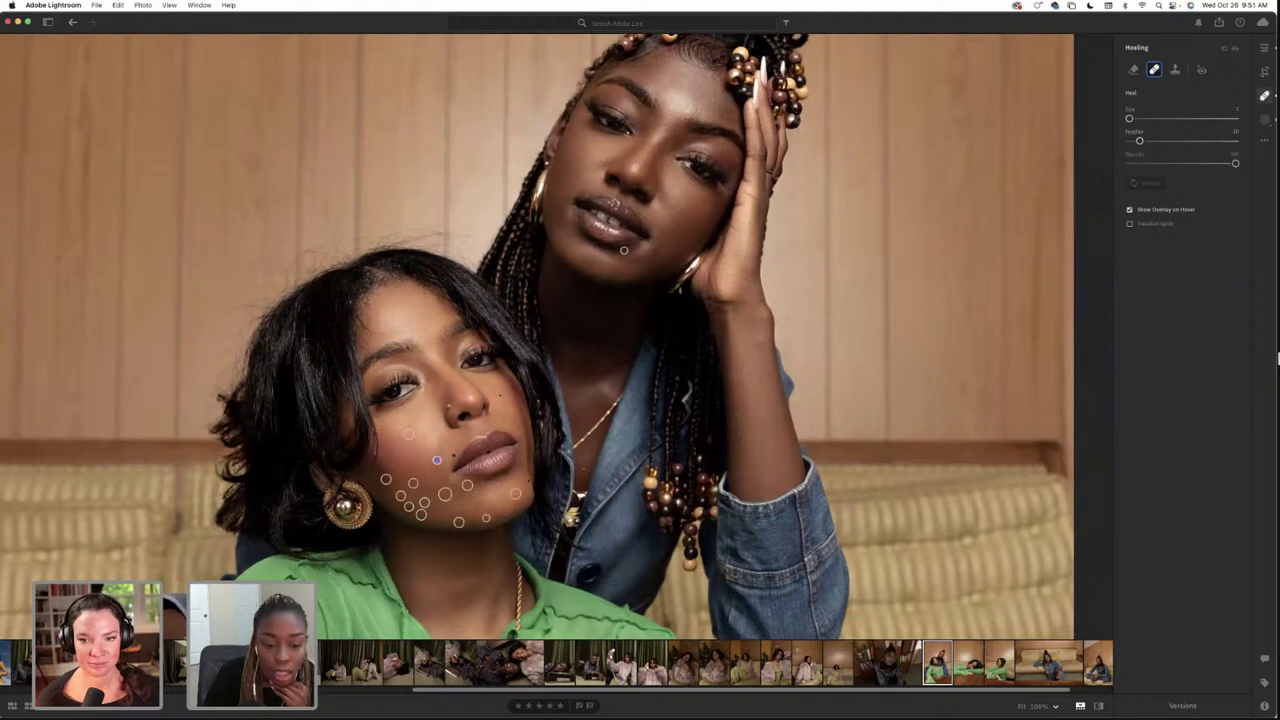
Enlarge the brush, heal remaining chin blemishes and a cheek spot, moving its source onto clean skin
{"action": "key", "text": "bracketright"}
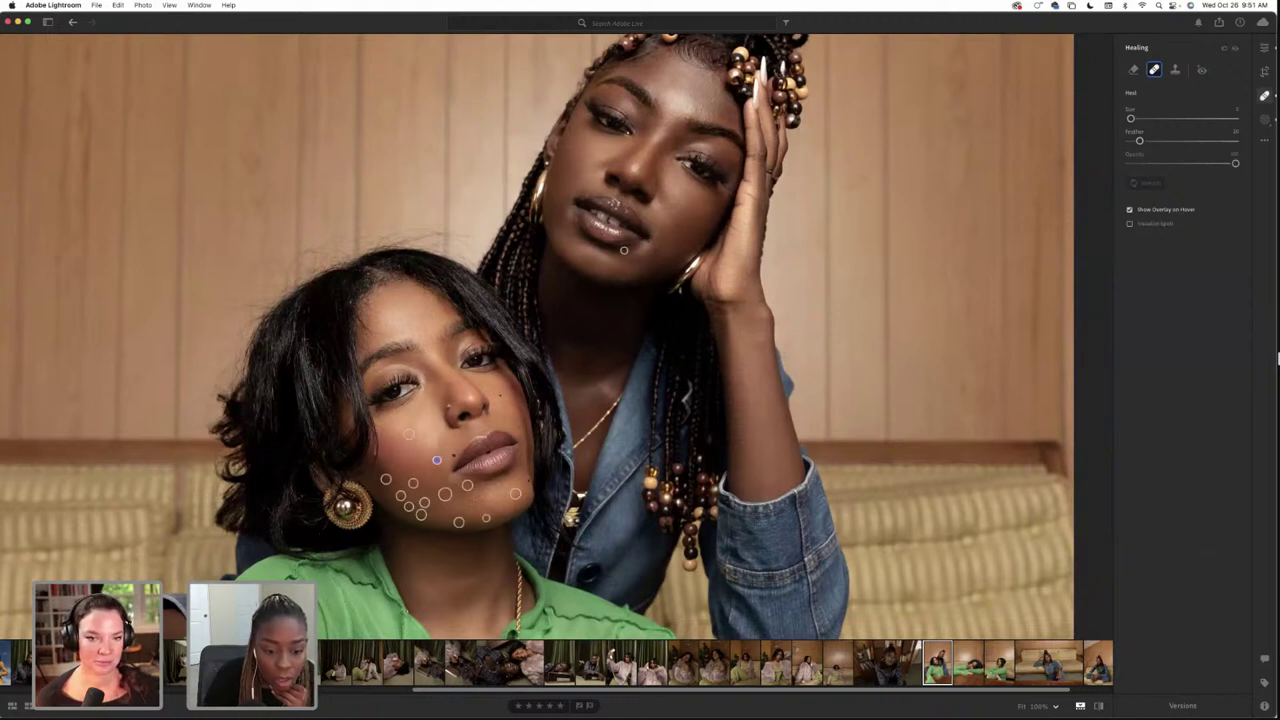
{"action": "left_click", "coordinate": [470, 499]}
{"action": "left_click", "coordinate": [462, 493]}
{"action": "left_click", "coordinate": [483, 497]}
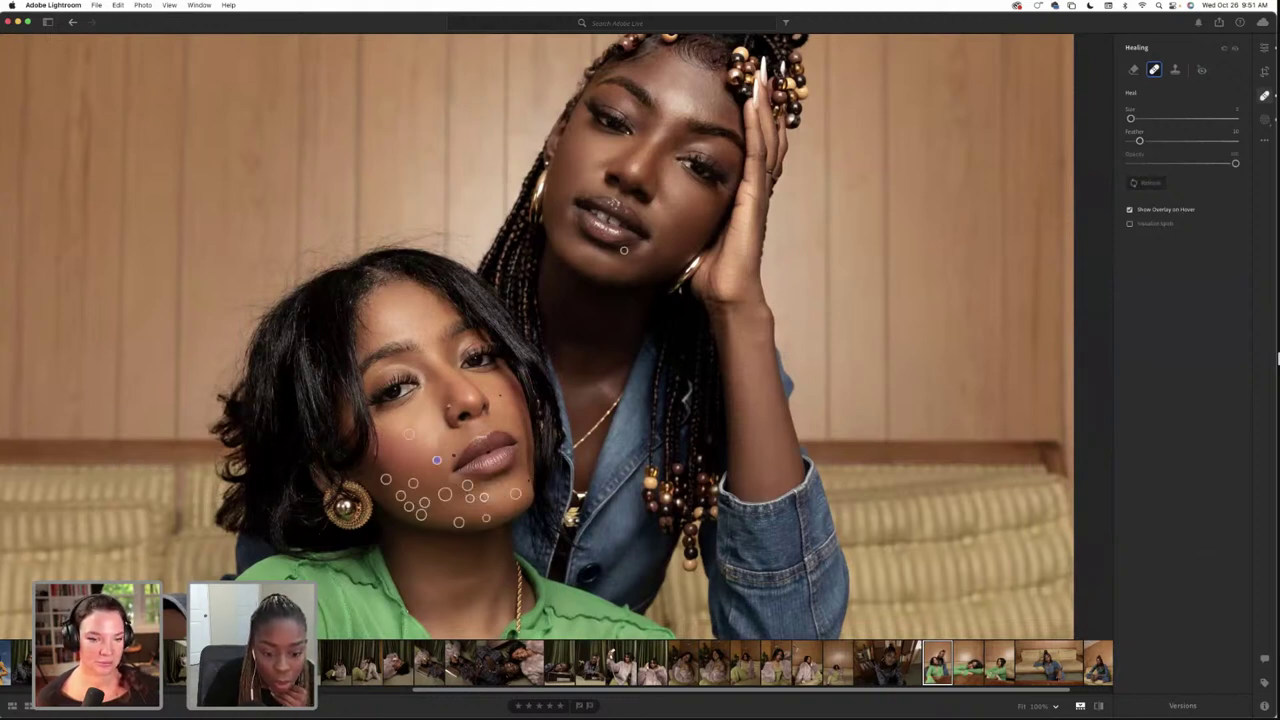
{"action": "left_click", "coordinate": [493, 506]}
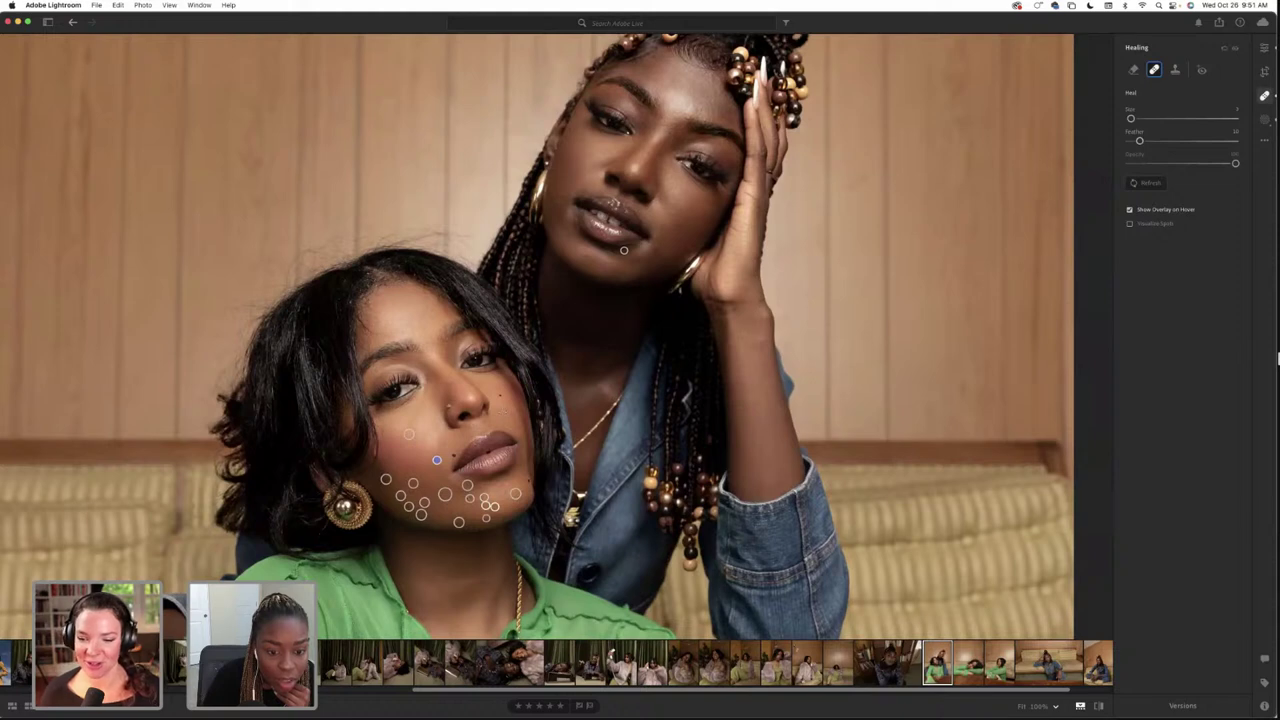
{"action": "left_click_drag", "start_coordinate": [502, 411], "coordinate": [516, 423]}
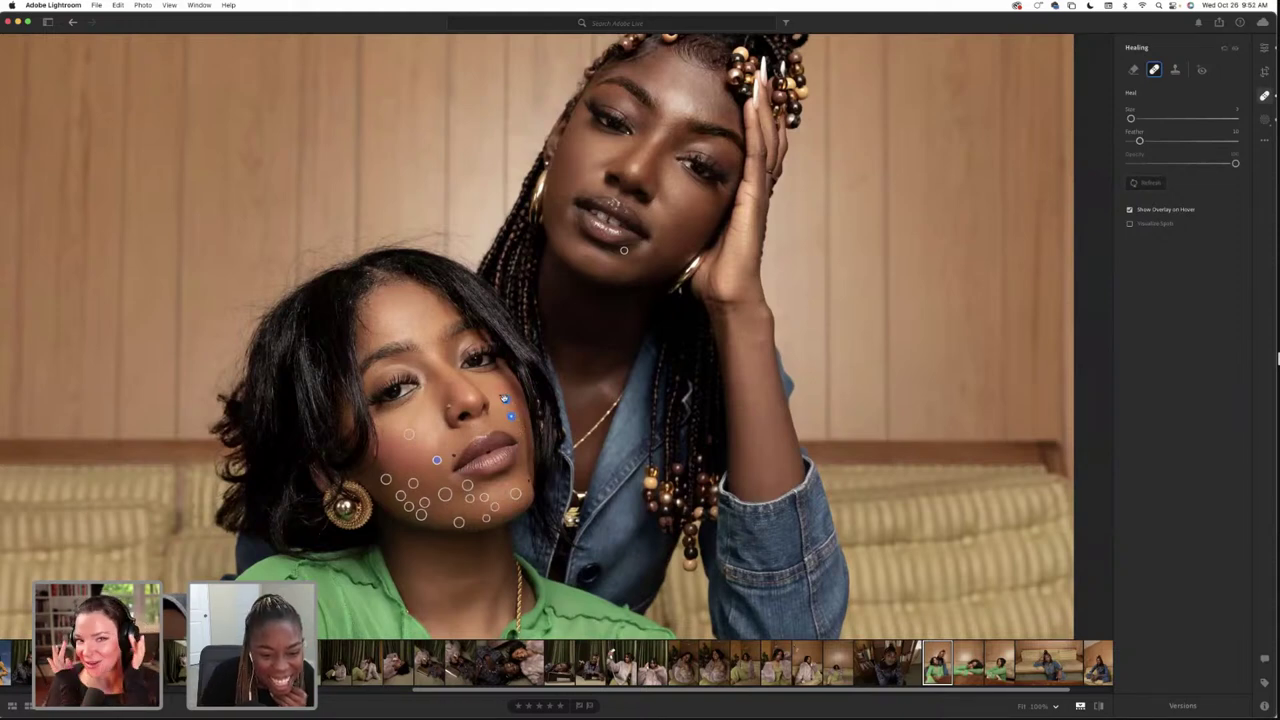
{"action": "left_click_drag", "start_coordinate": [505, 399], "coordinate": [510, 413]}
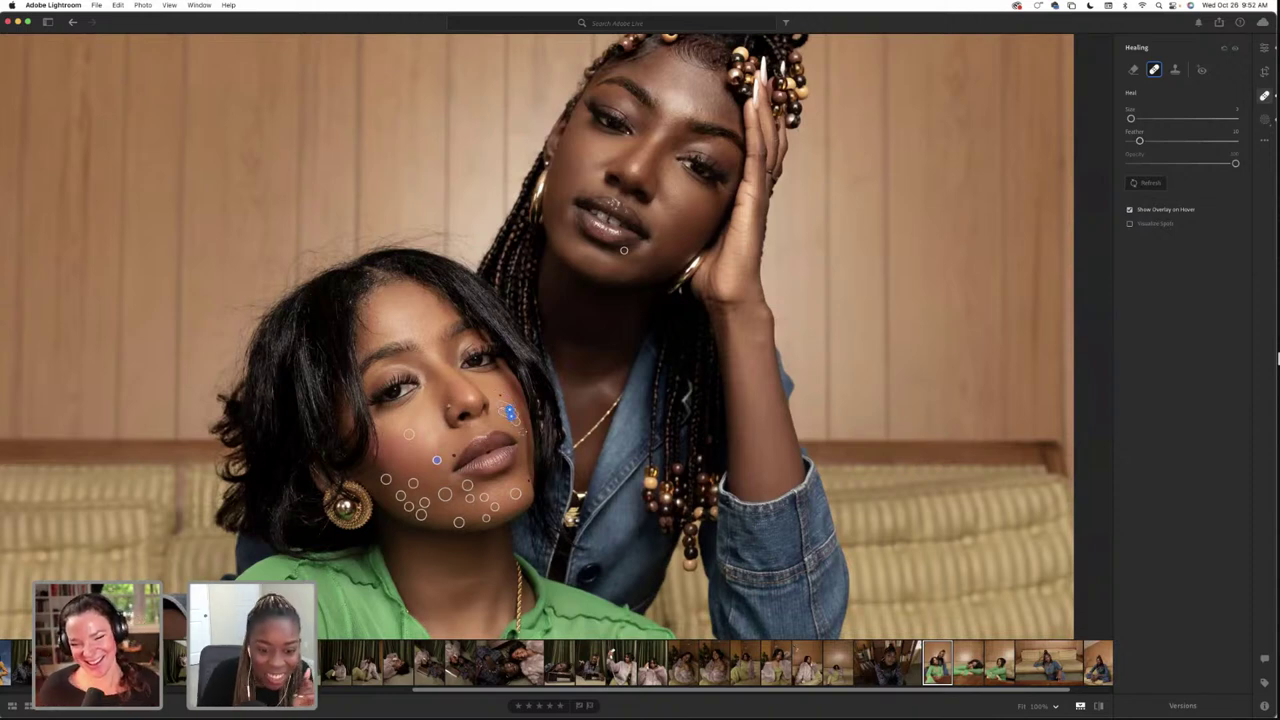
{"action": "left_click_drag", "start_coordinate": [510, 413], "coordinate": [511, 415]}
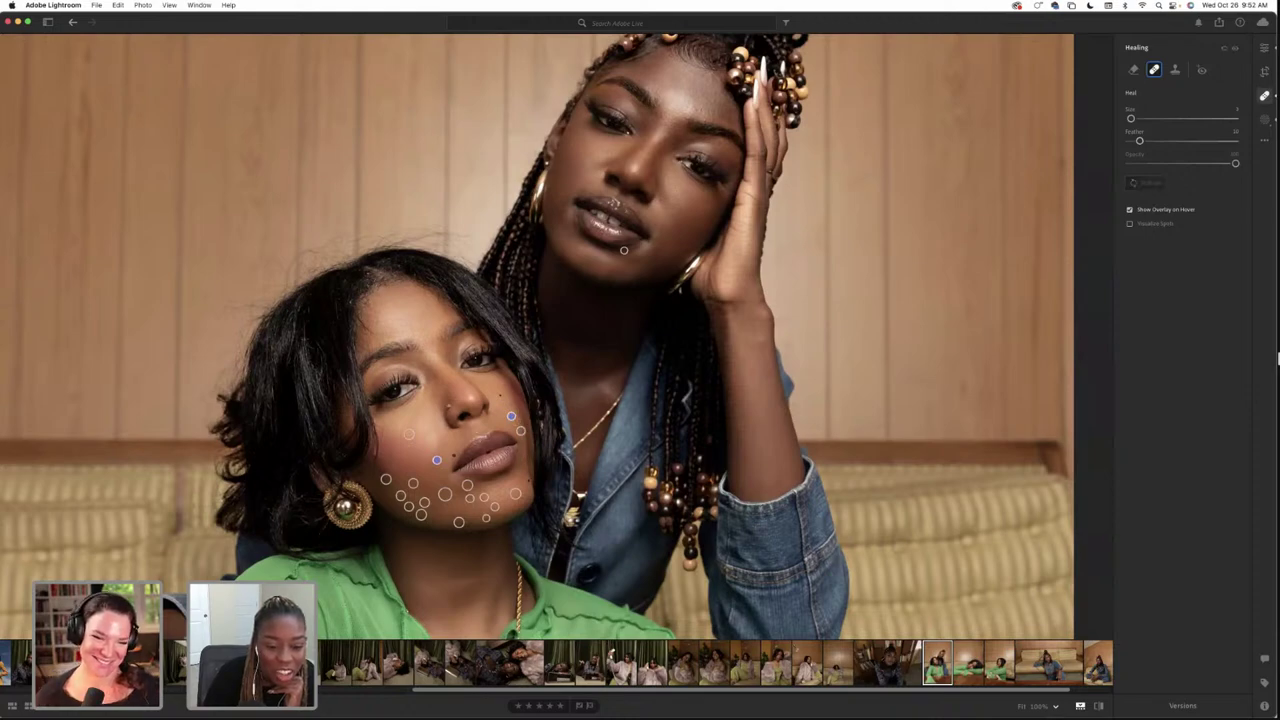
Leave healing and brighten the photo's exposure slightly
{"action": "key", "text": "e"}
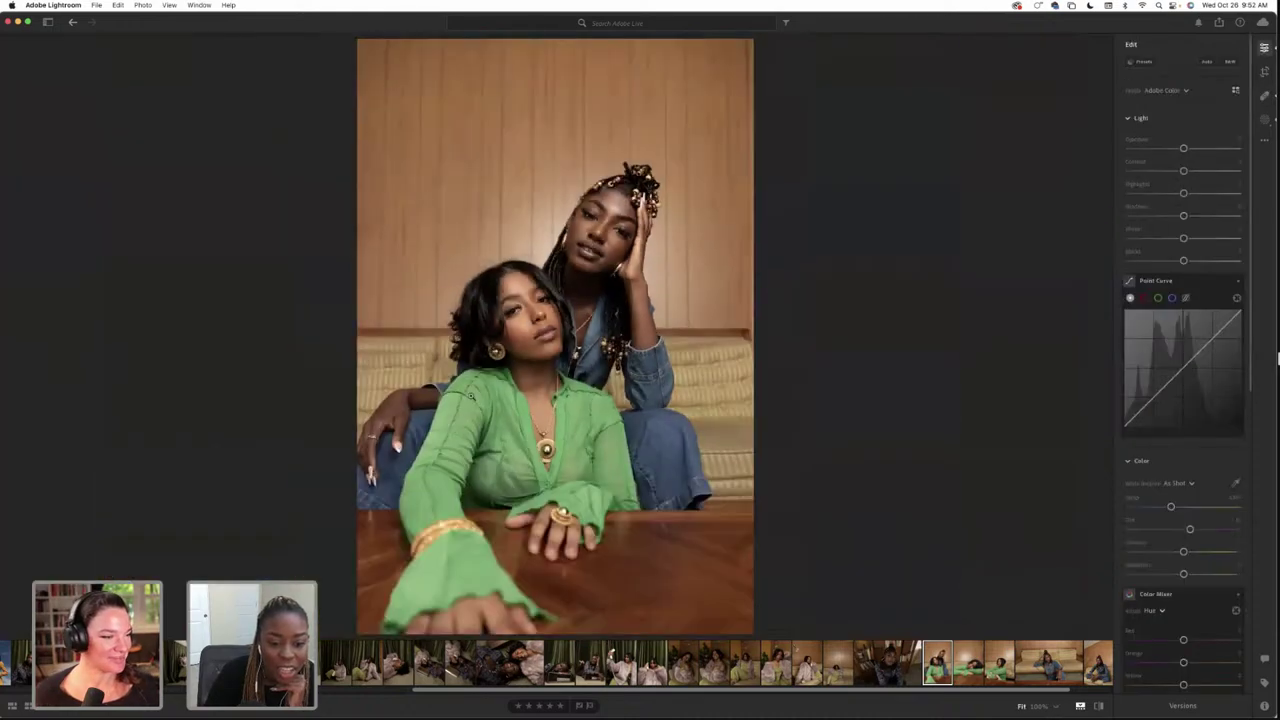
{"action": "left_click", "coordinate": [429, 460]}
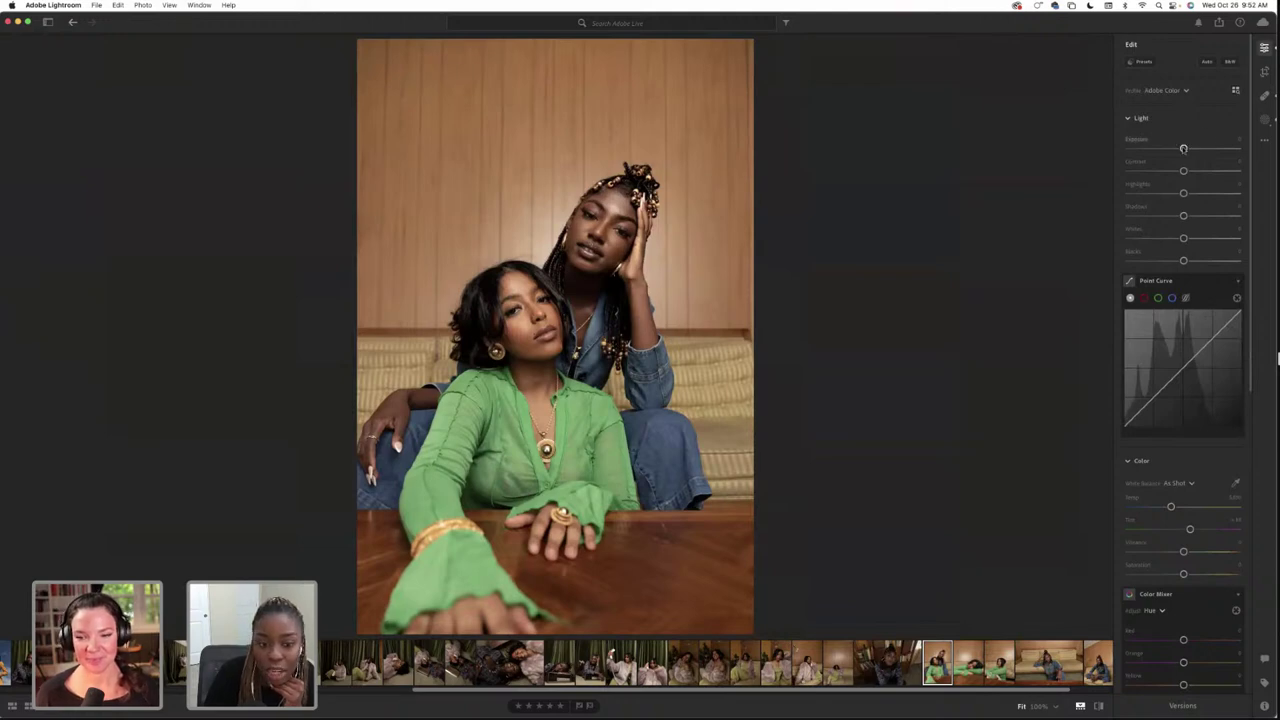
{"action": "left_click_drag", "start_coordinate": [1183, 148], "coordinate": [1189, 171]}
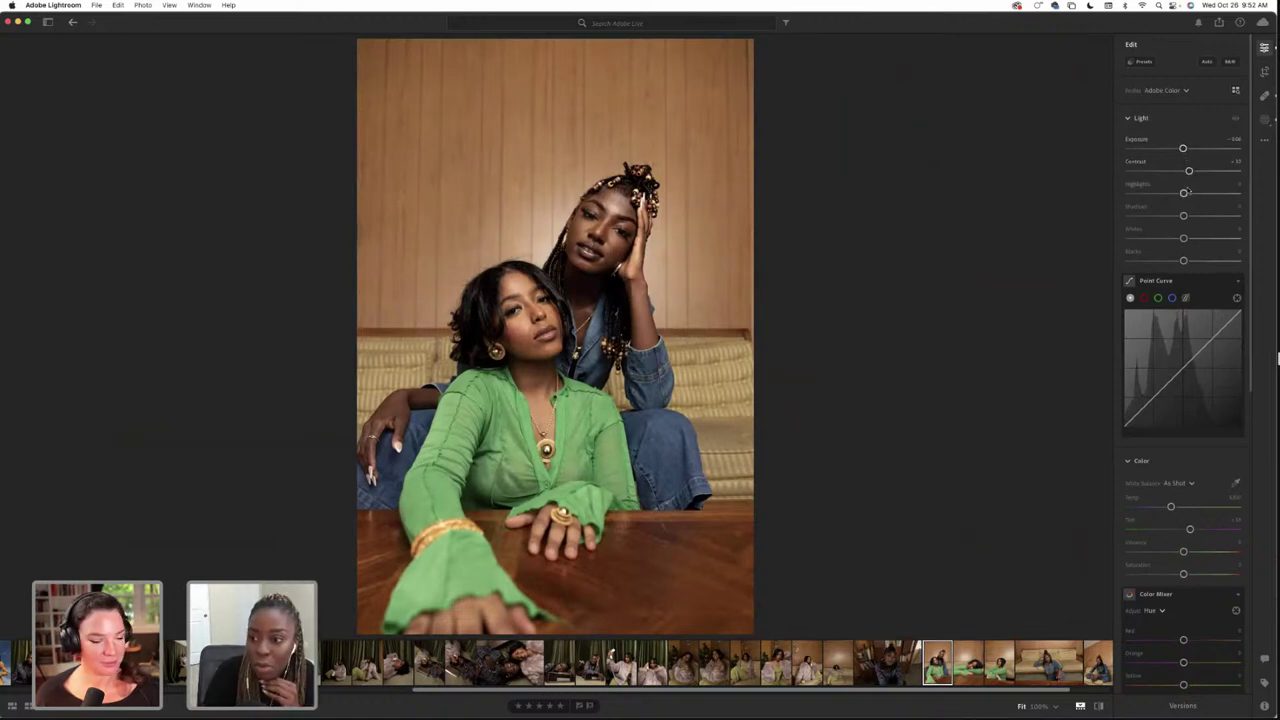
Adjust the Highlights slider and nudge the Shadows slider slightly
{"action": "left_click_drag", "start_coordinate": [1180, 194], "coordinate": [1184, 194]}
{"action": "scroll", "coordinate": [1185, 205], "scroll_direction": "down", "scroll_amount": 1}
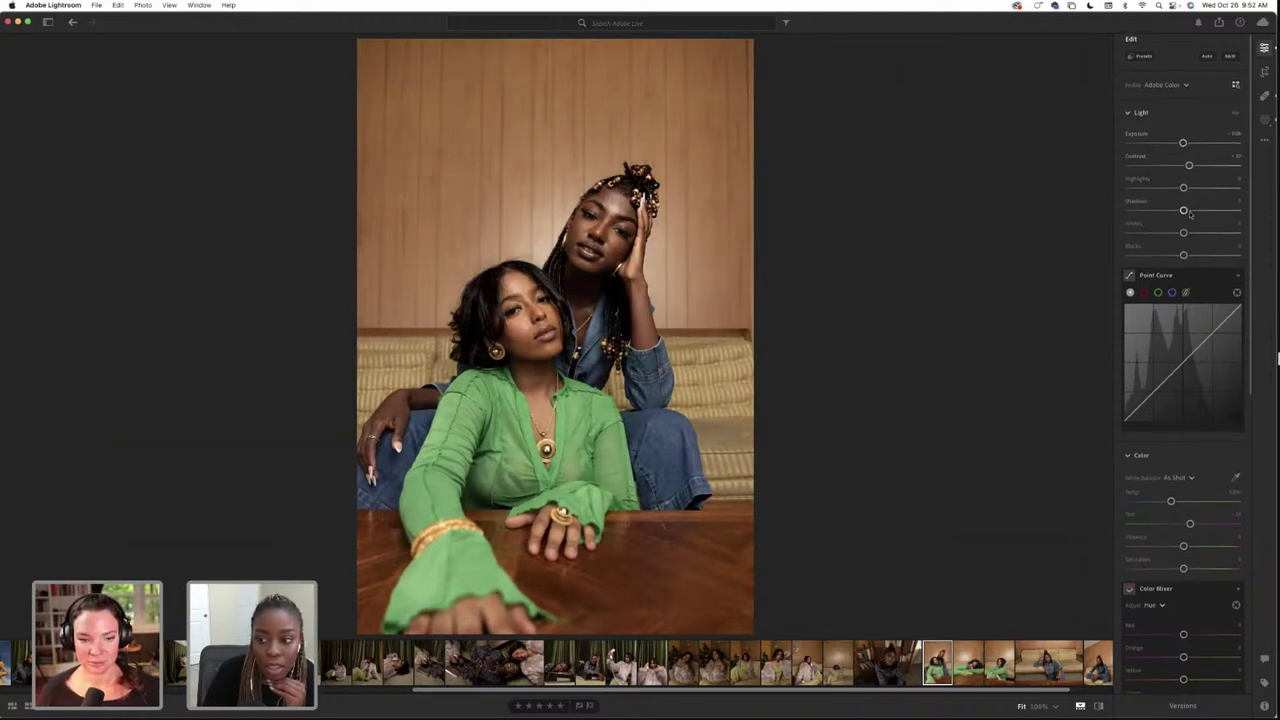
{"action": "scroll", "coordinate": [1186, 208], "scroll_direction": "down", "scroll_amount": 2}
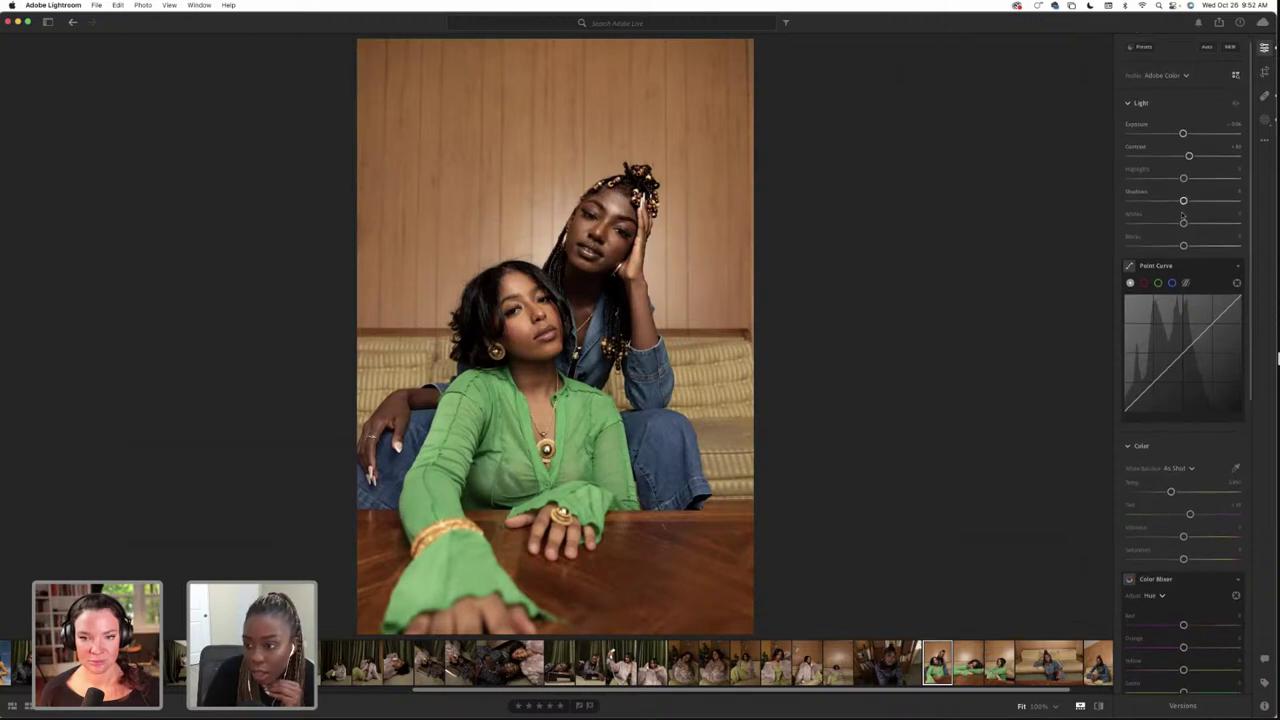
{"action": "scroll", "coordinate": [1184, 203], "scroll_direction": "up", "scroll_amount": 1}
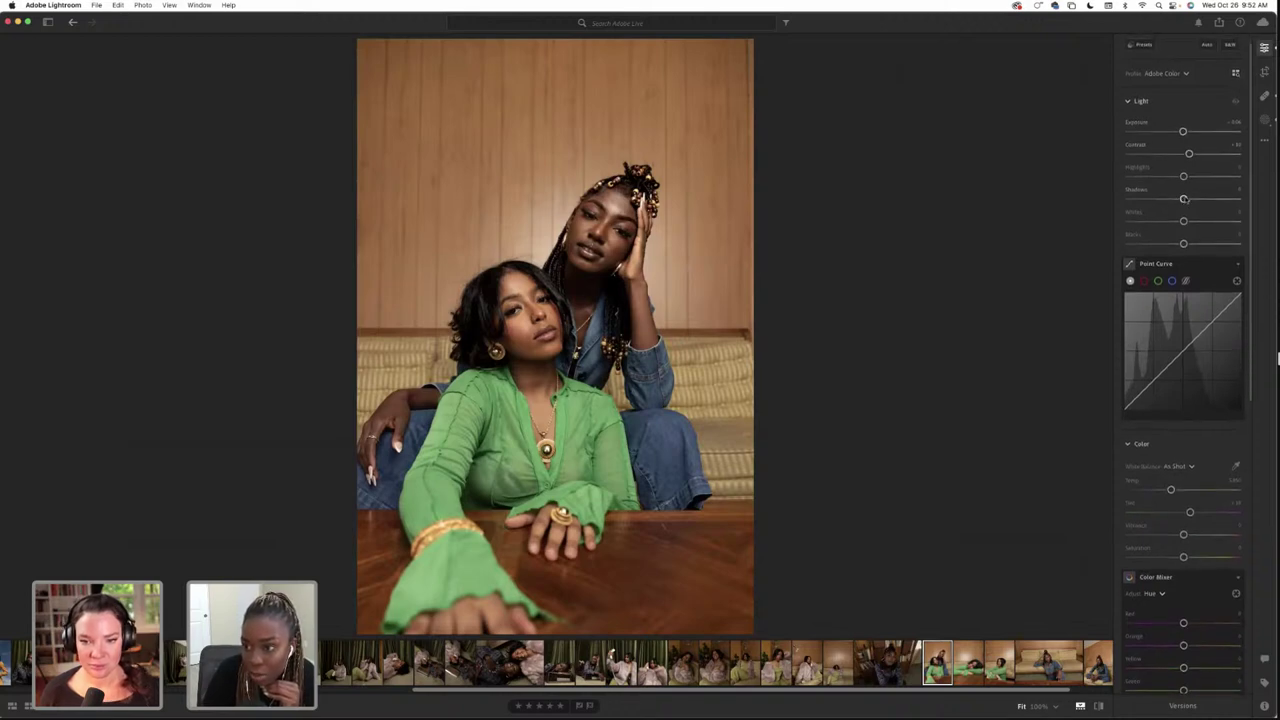
{"action": "left_click_drag", "start_coordinate": [1184, 199], "coordinate": [1184, 199]}
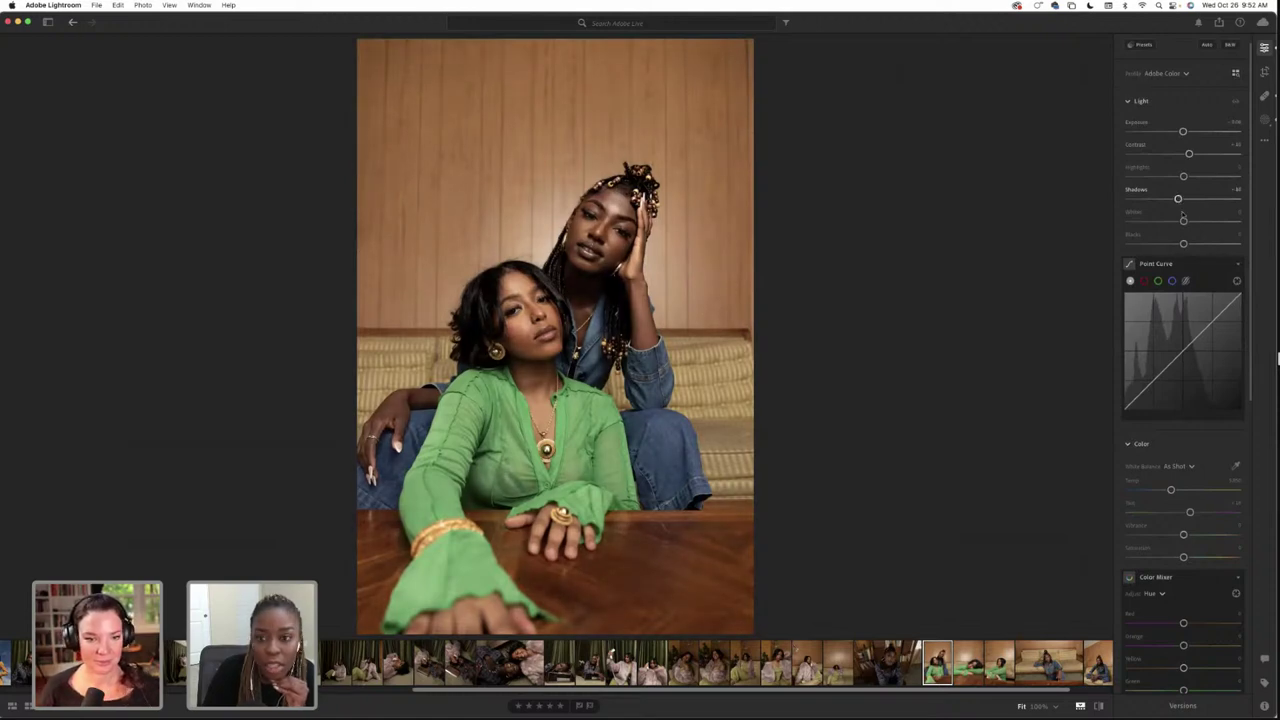
{"action": "scroll", "coordinate": [1186, 243], "scroll_direction": "down", "scroll_amount": 2}
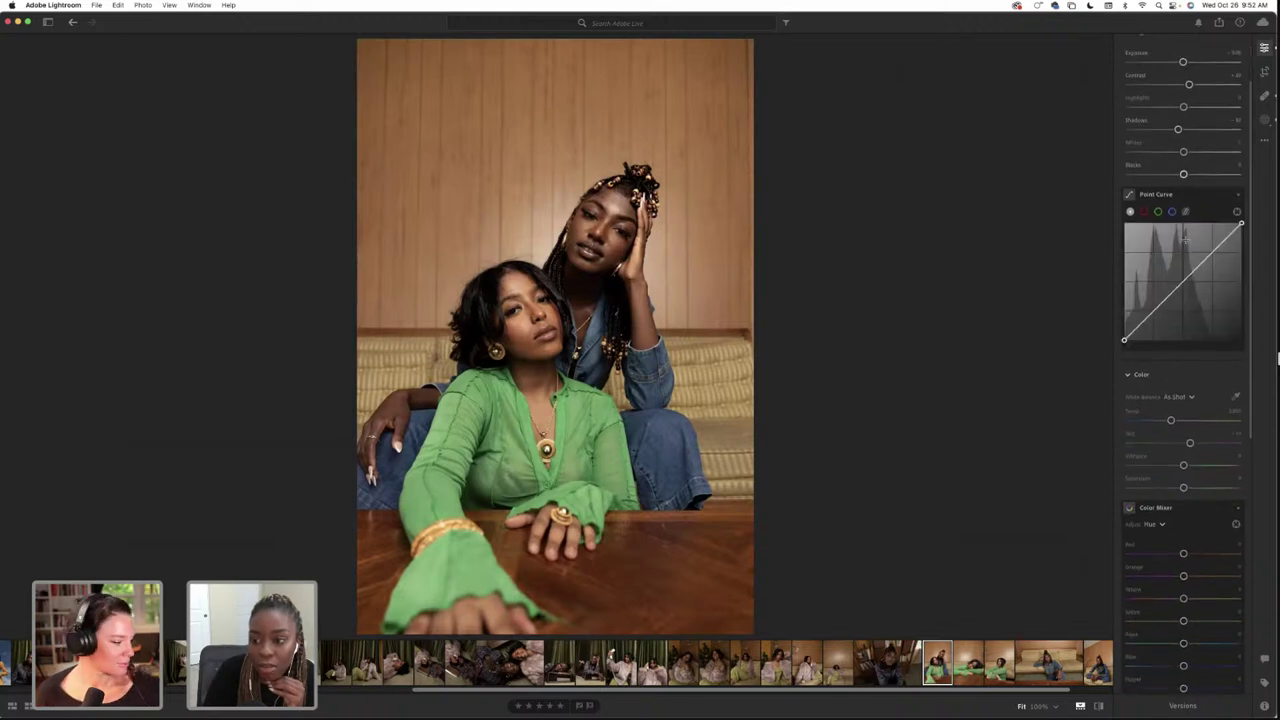
{"action": "scroll", "coordinate": [1186, 238], "scroll_direction": "down", "scroll_amount": 1}
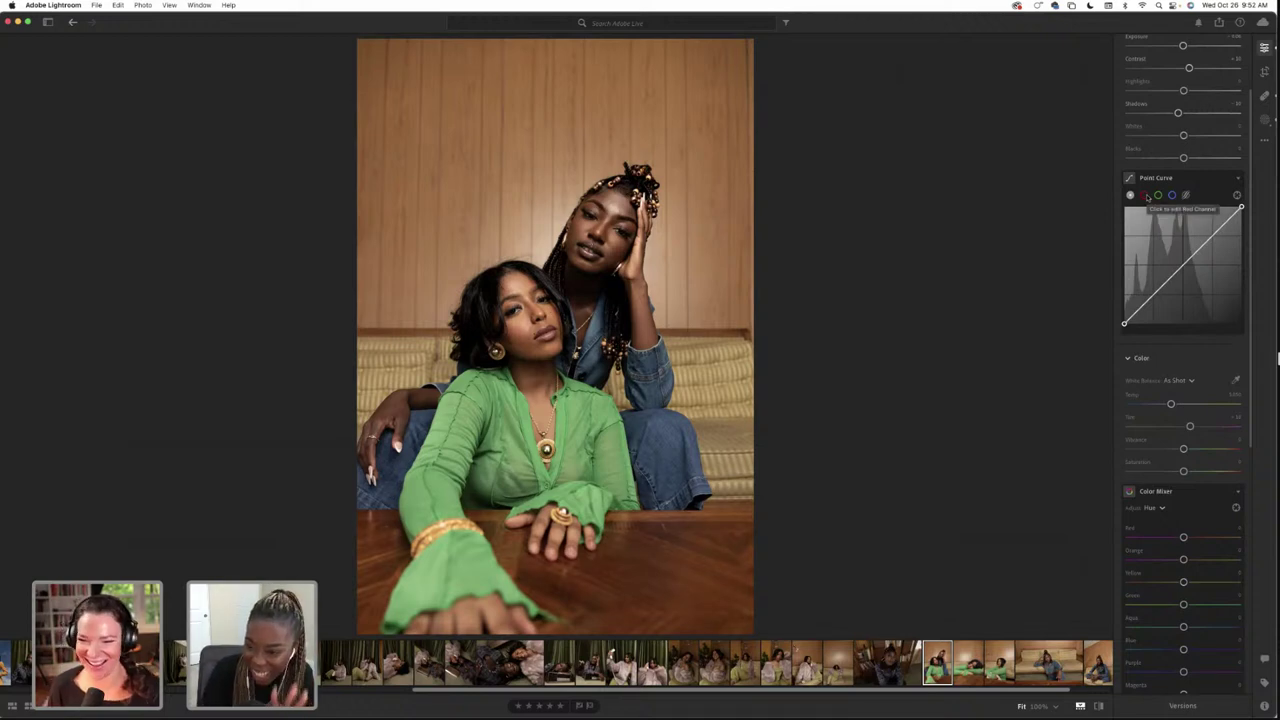
{"action": "left_click", "coordinate": [1146, 196]}
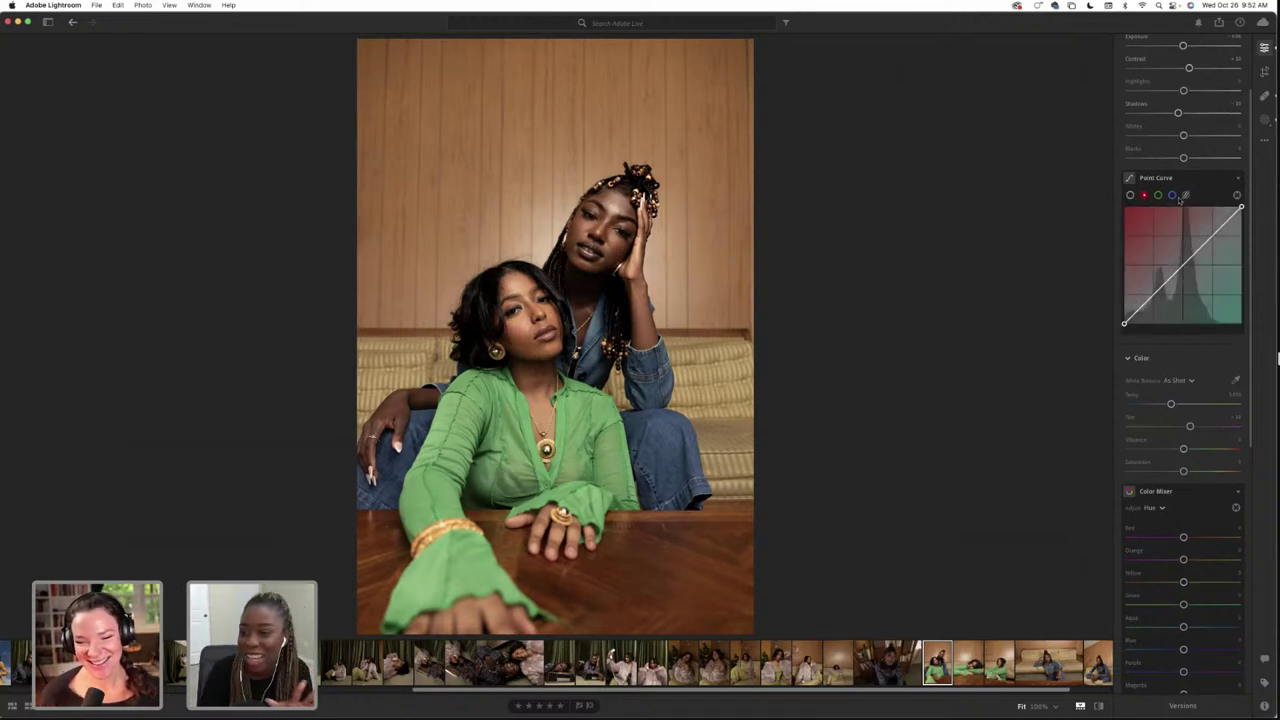
{"action": "left_click", "coordinate": [1160, 197]}
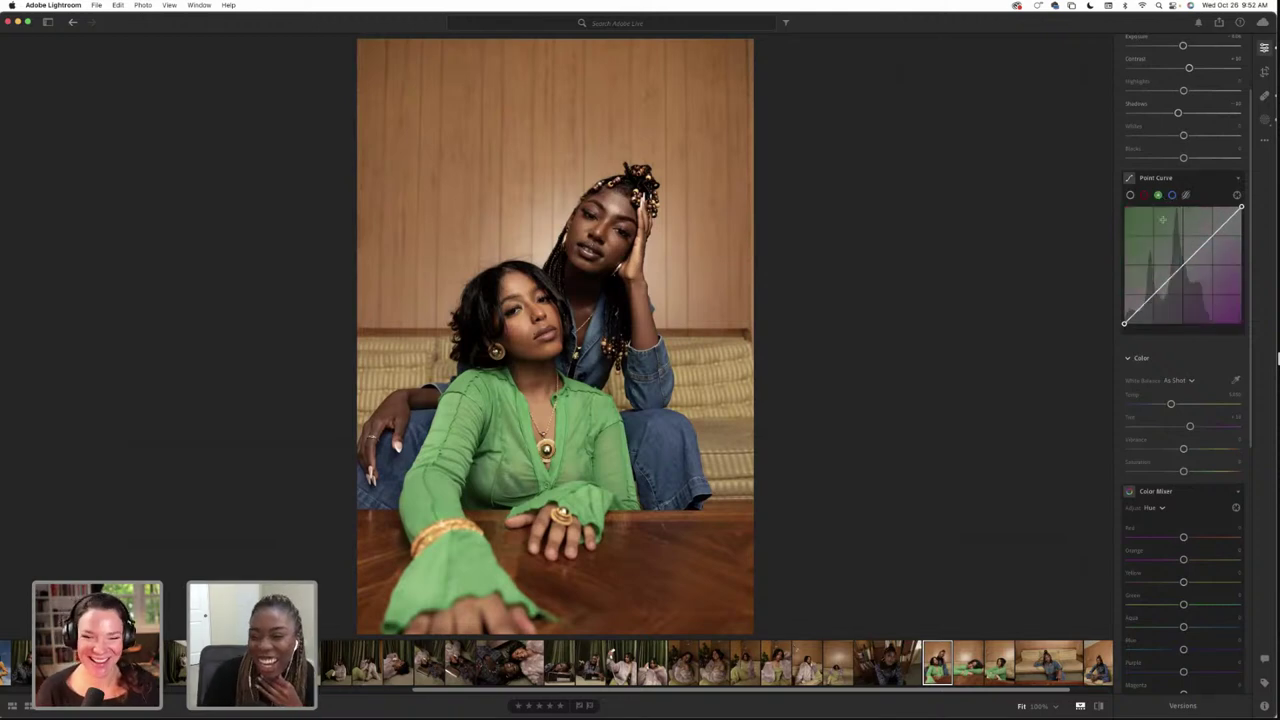
{"action": "left_click", "coordinate": [1145, 196]}
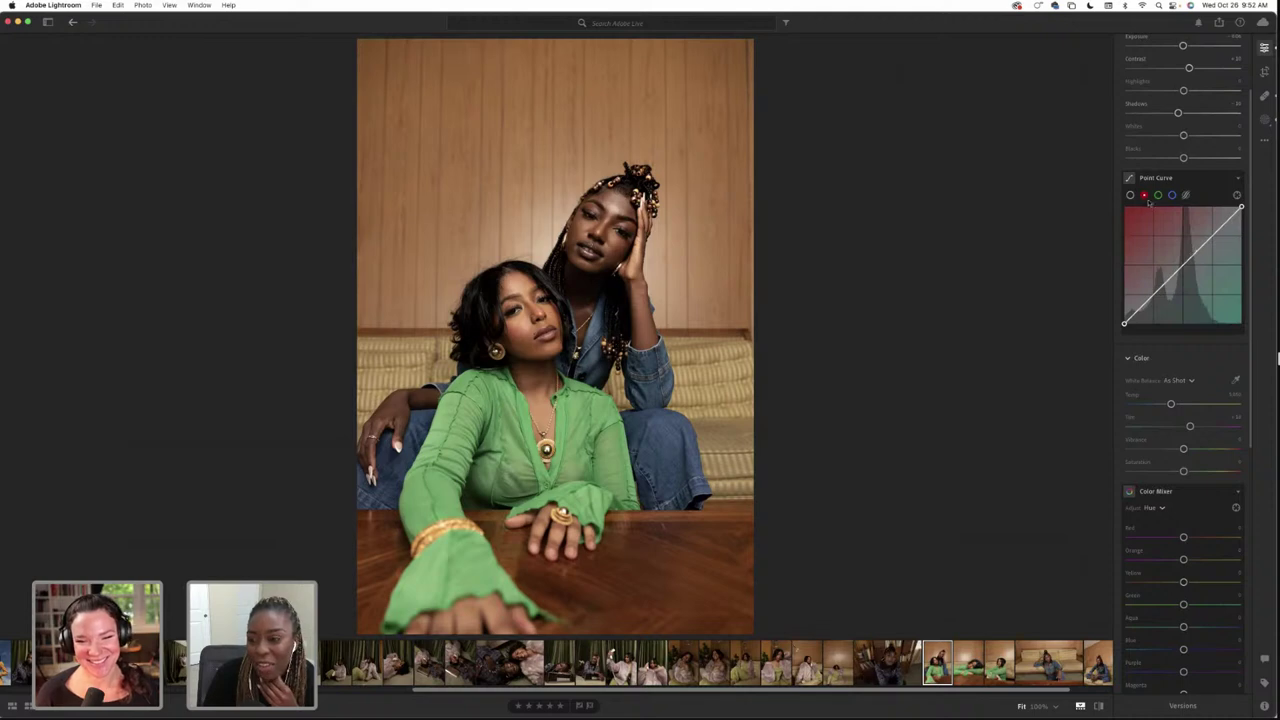
{"action": "mouse_move", "coordinate": [1200, 244]}
{"action": "left_mouse_down"}
{"action": "mouse_move", "coordinate": [1192, 218]}
{"action": "mouse_move", "coordinate": [1203, 250]}
{"action": "left_mouse_up"}
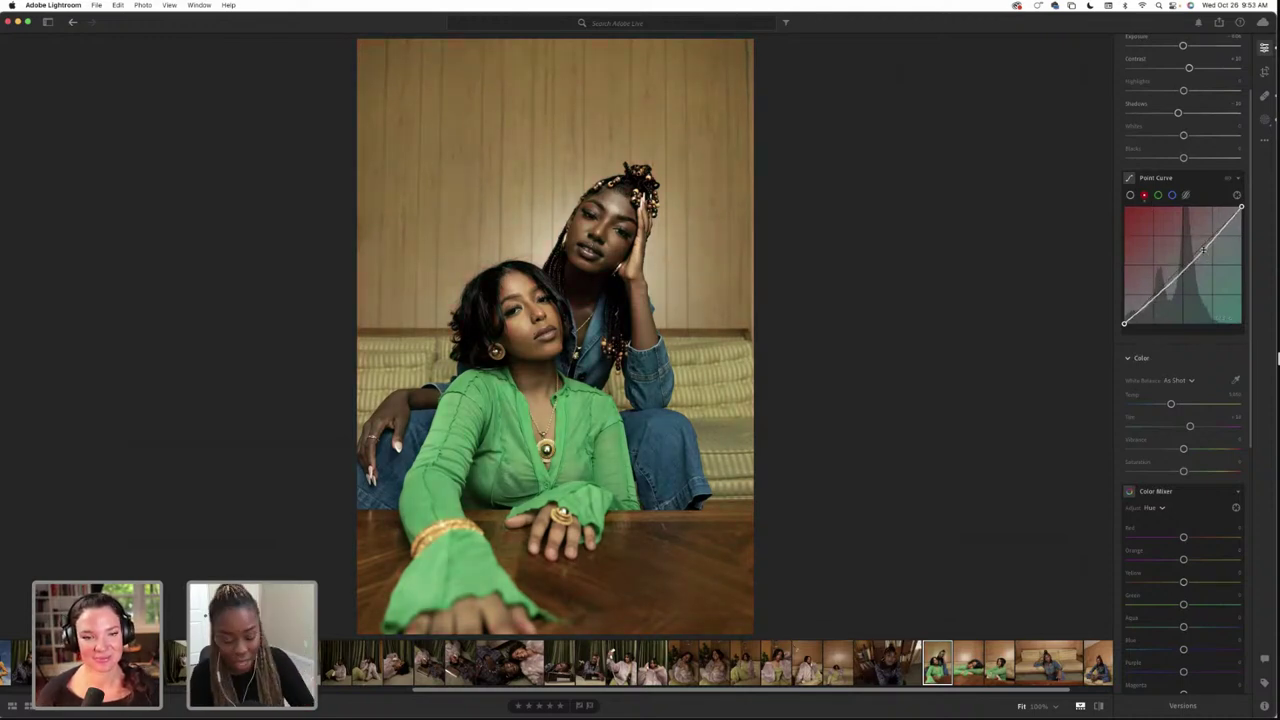
{"action": "key", "text": "super+z"}
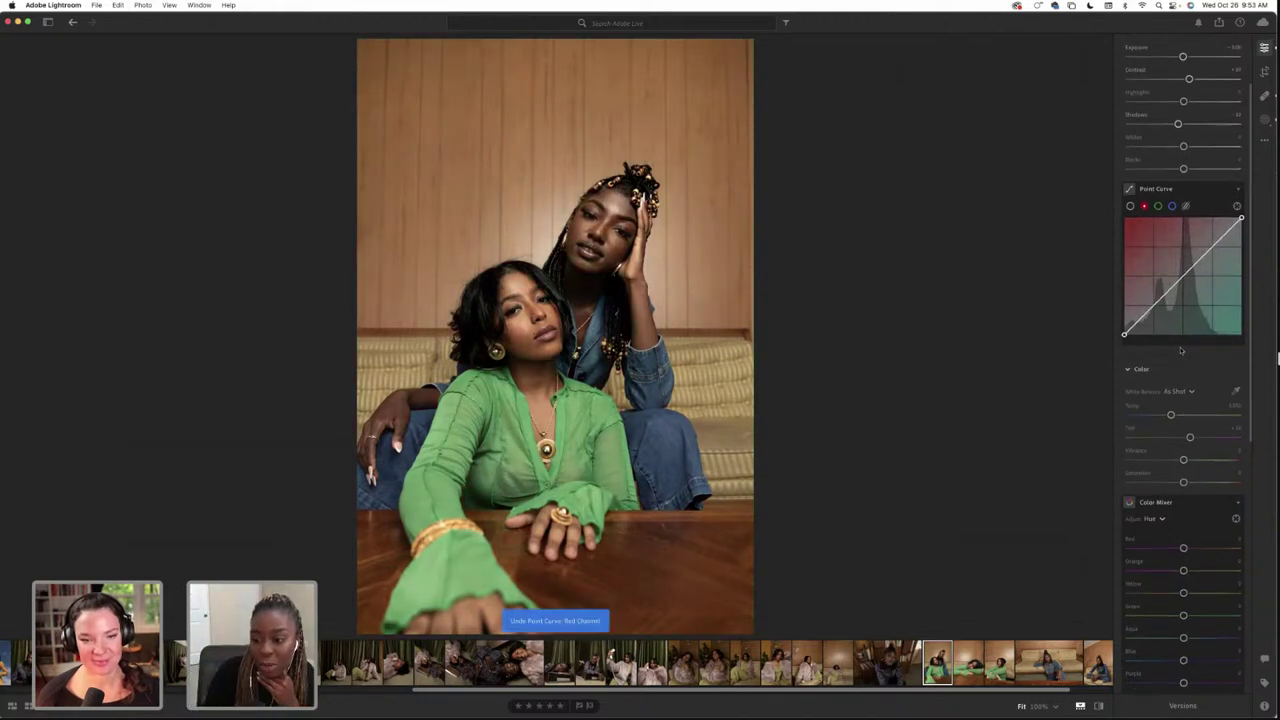
{"action": "scroll", "coordinate": [1181, 350], "scroll_direction": "down", "scroll_amount": 2}
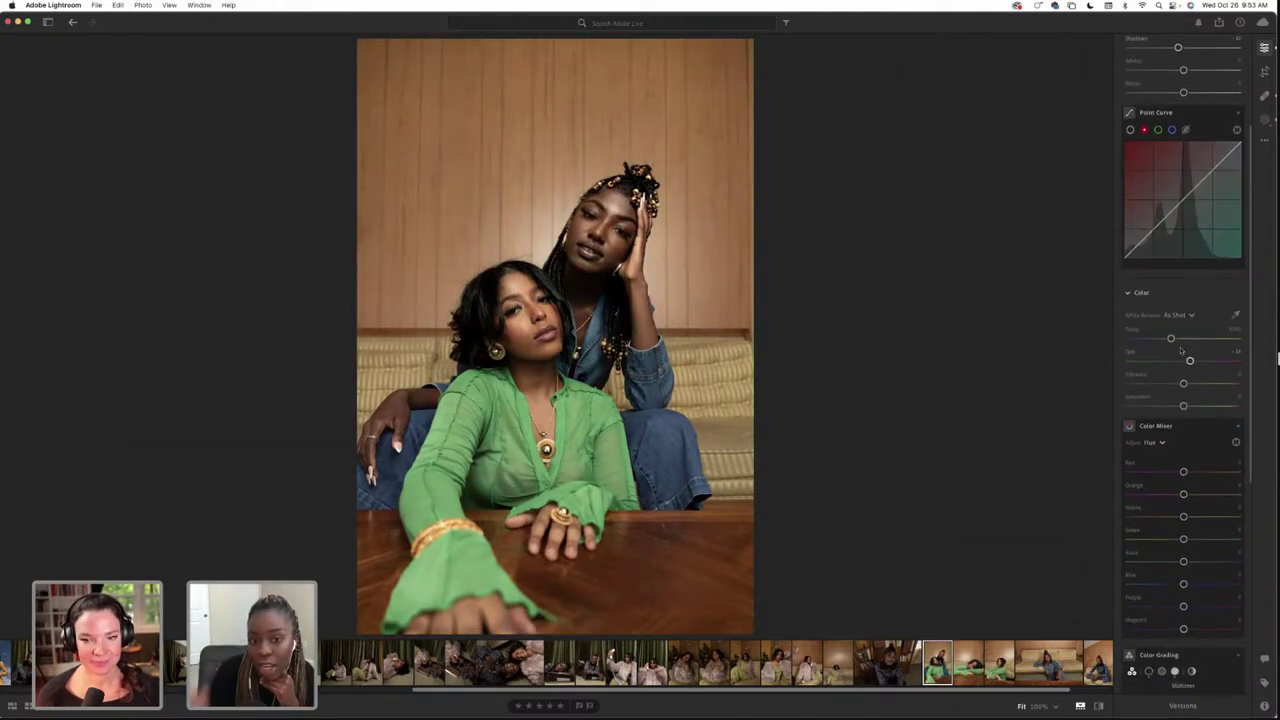
{"action": "scroll", "coordinate": [1181, 352], "scroll_direction": "down", "scroll_amount": 1}
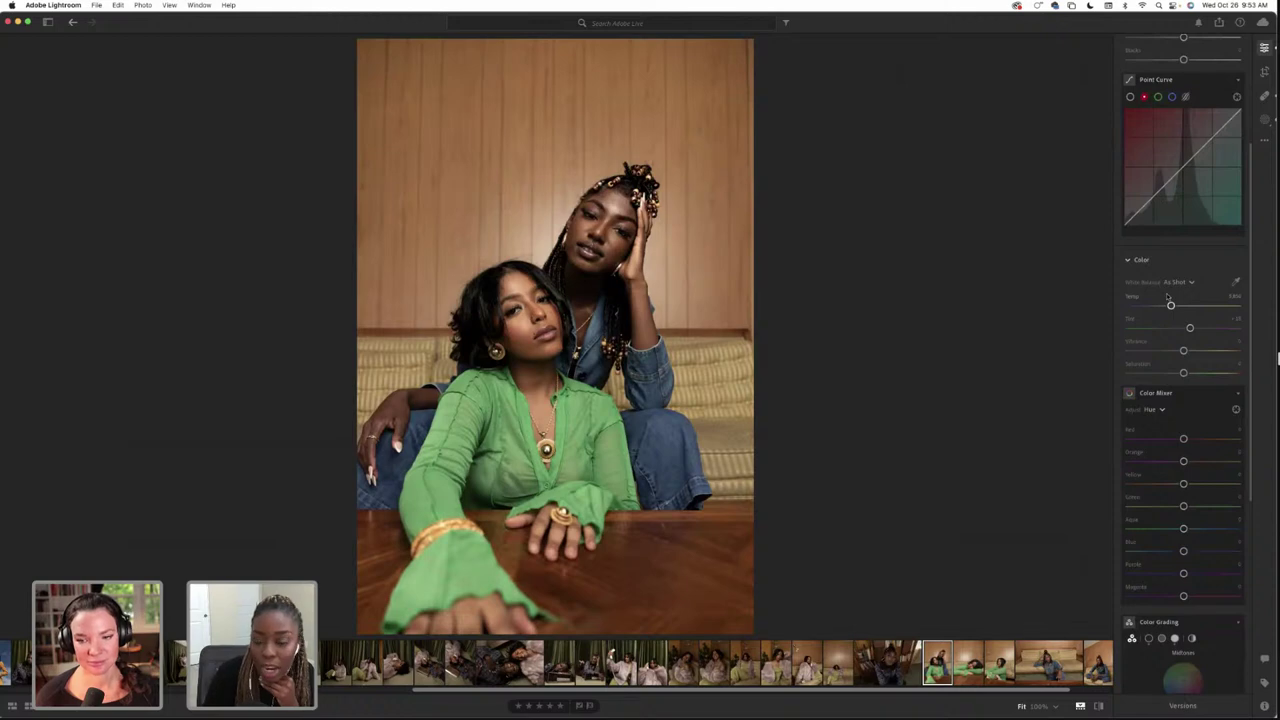
{"action": "scroll", "coordinate": [1166, 296], "scroll_direction": "down", "scroll_amount": 3}
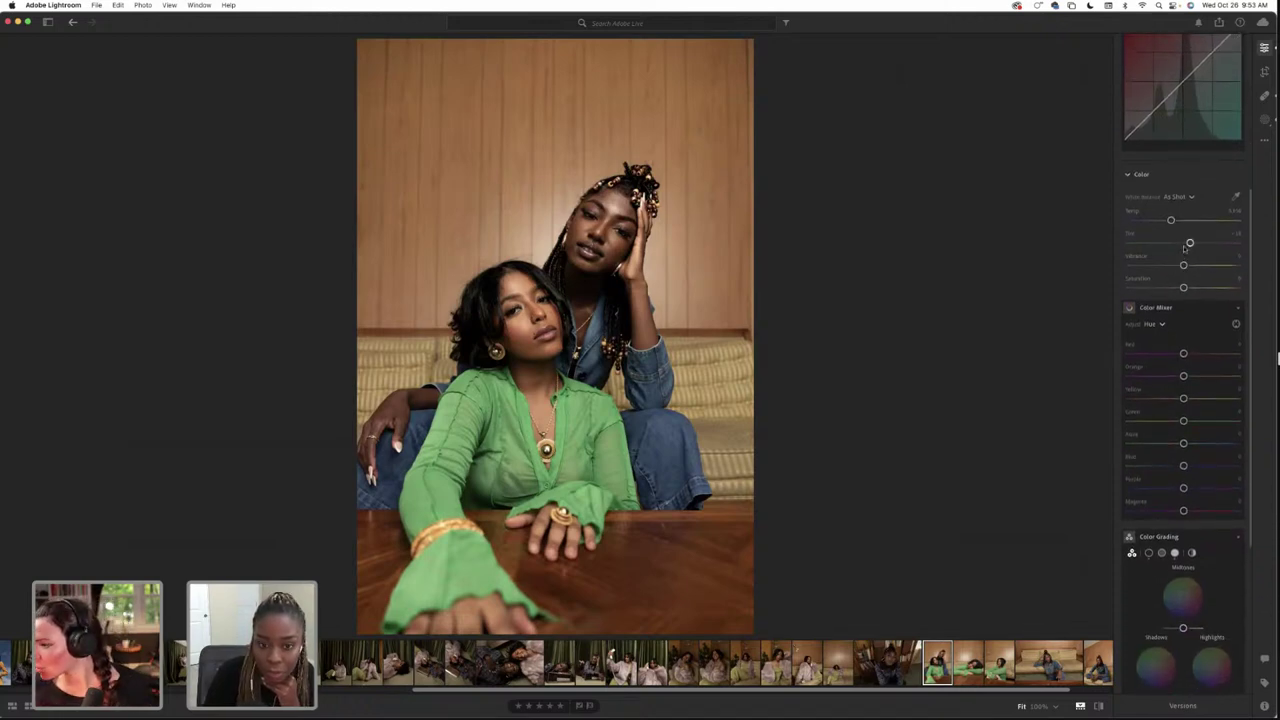
{"action": "scroll", "coordinate": [1184, 250], "scroll_direction": "down", "scroll_amount": 1}
{"action": "scroll", "coordinate": [1184, 246], "scroll_direction": "down", "scroll_amount": 1}
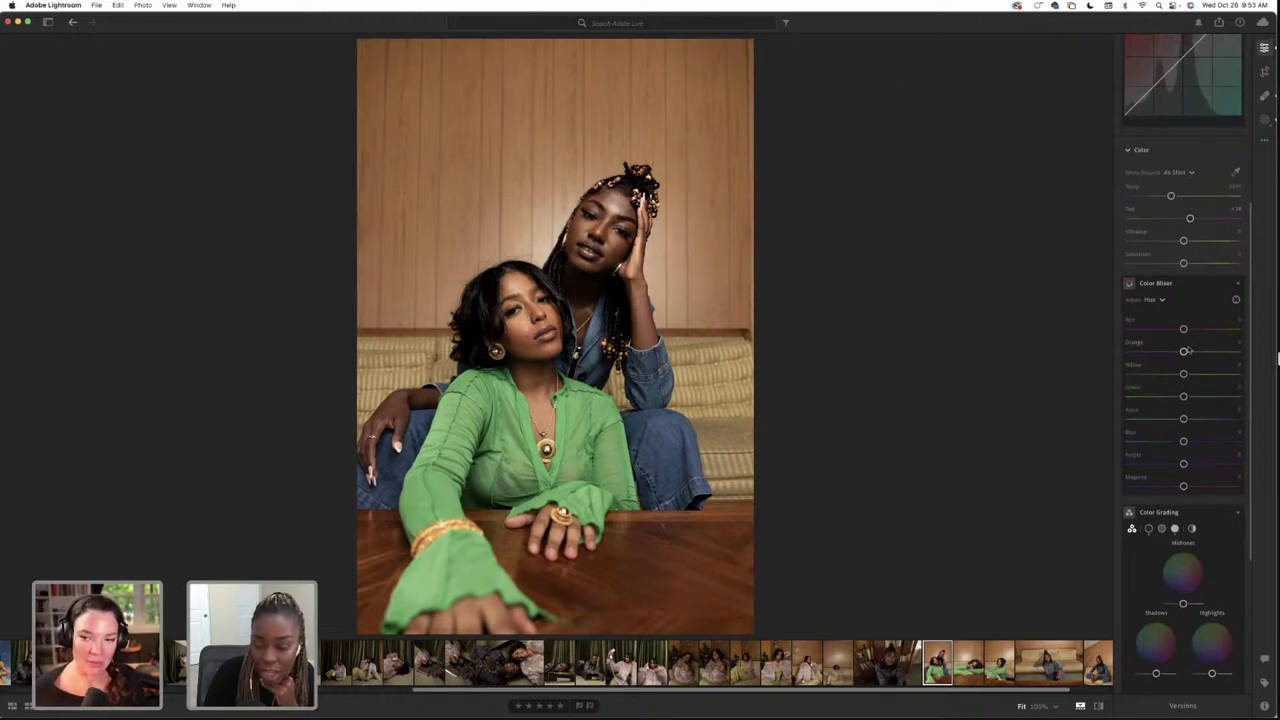
{"action": "scroll", "coordinate": [1184, 355], "scroll_direction": "down", "scroll_amount": 6}
{"action": "scroll", "coordinate": [1183, 380], "scroll_direction": "up", "scroll_amount": 1}
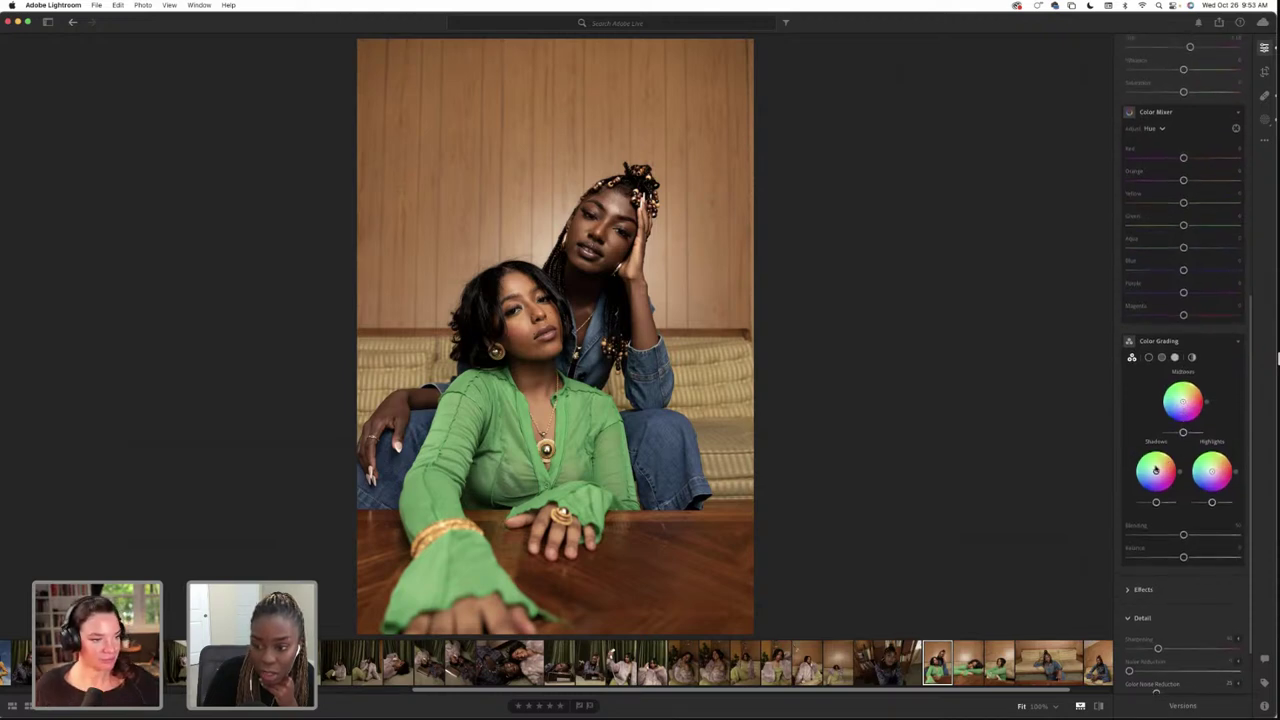
Tint the color-grading shadows warm orange and add a slight highlight tint
{"action": "left_click_drag", "start_coordinate": [1156, 469], "coordinate": [1158, 472]}
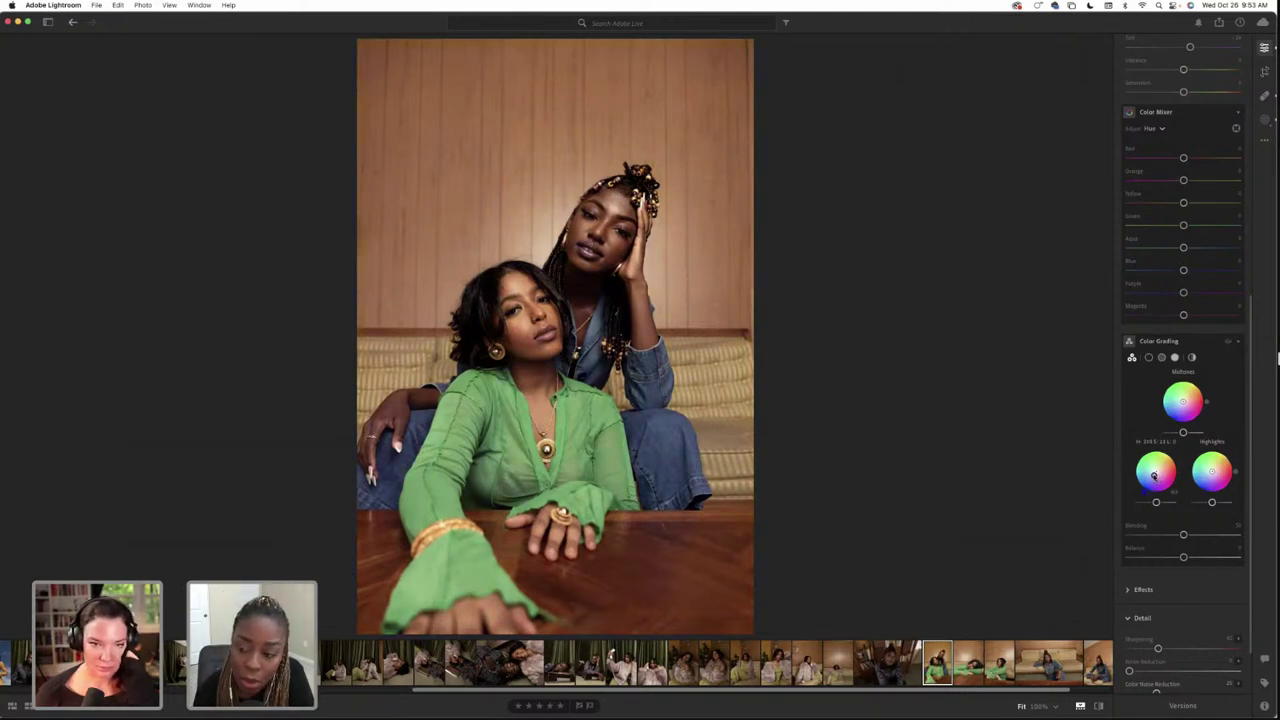
{"action": "mouse_move", "coordinate": [1153, 474]}
{"action": "left_mouse_down"}
{"action": "mouse_move", "coordinate": [1163, 471]}
{"action": "mouse_move", "coordinate": [1159, 503]}
{"action": "left_mouse_up"}
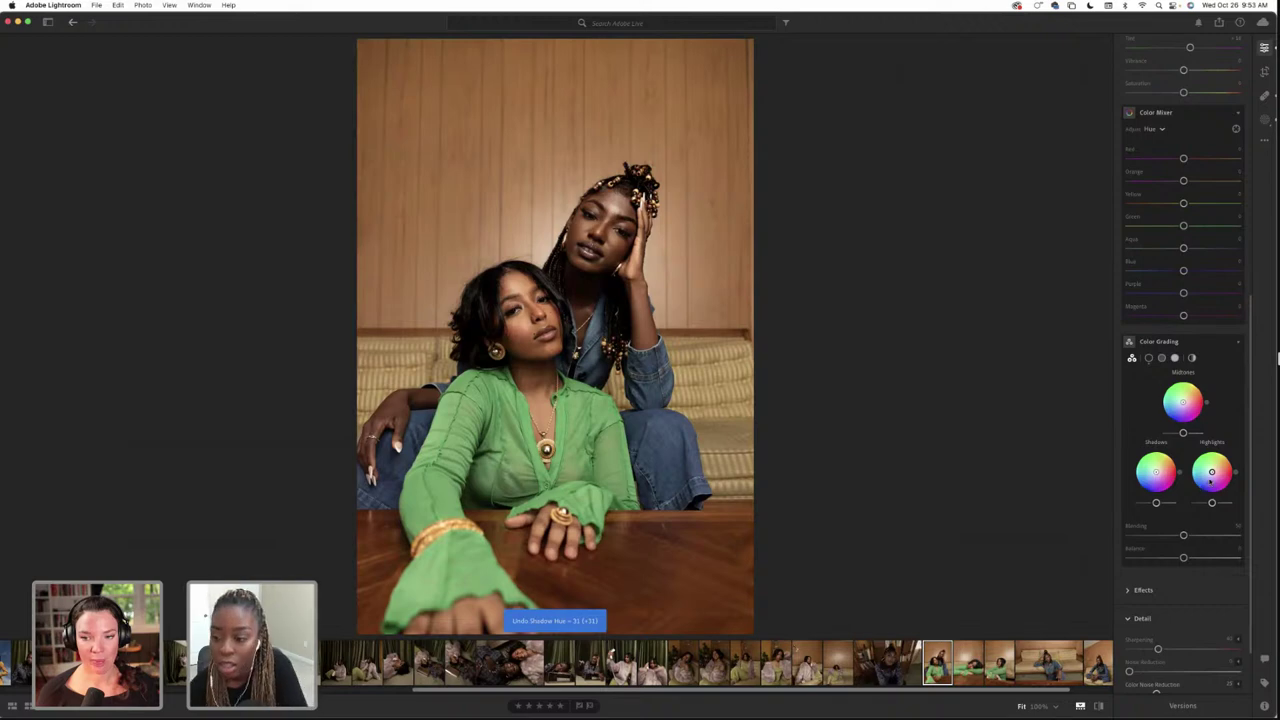
{"action": "mouse_move", "coordinate": [1212, 474]}
{"action": "left_mouse_down"}
{"action": "mouse_move", "coordinate": [1158, 470]}
{"action": "mouse_move", "coordinate": [1211, 466]}
{"action": "left_mouse_up"}
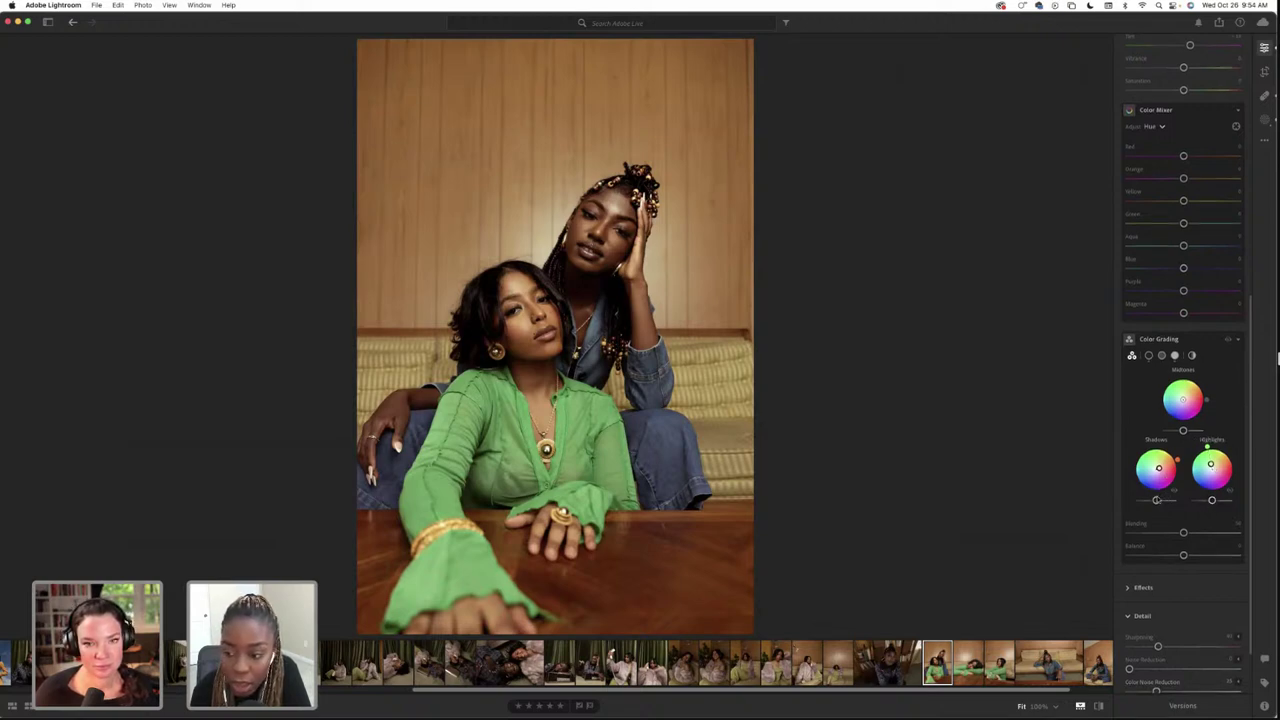
Raise the color-grading Blending slider and fine-tune the shadow tint
{"action": "left_click_drag", "start_coordinate": [1184, 533], "coordinate": [1168, 535]}
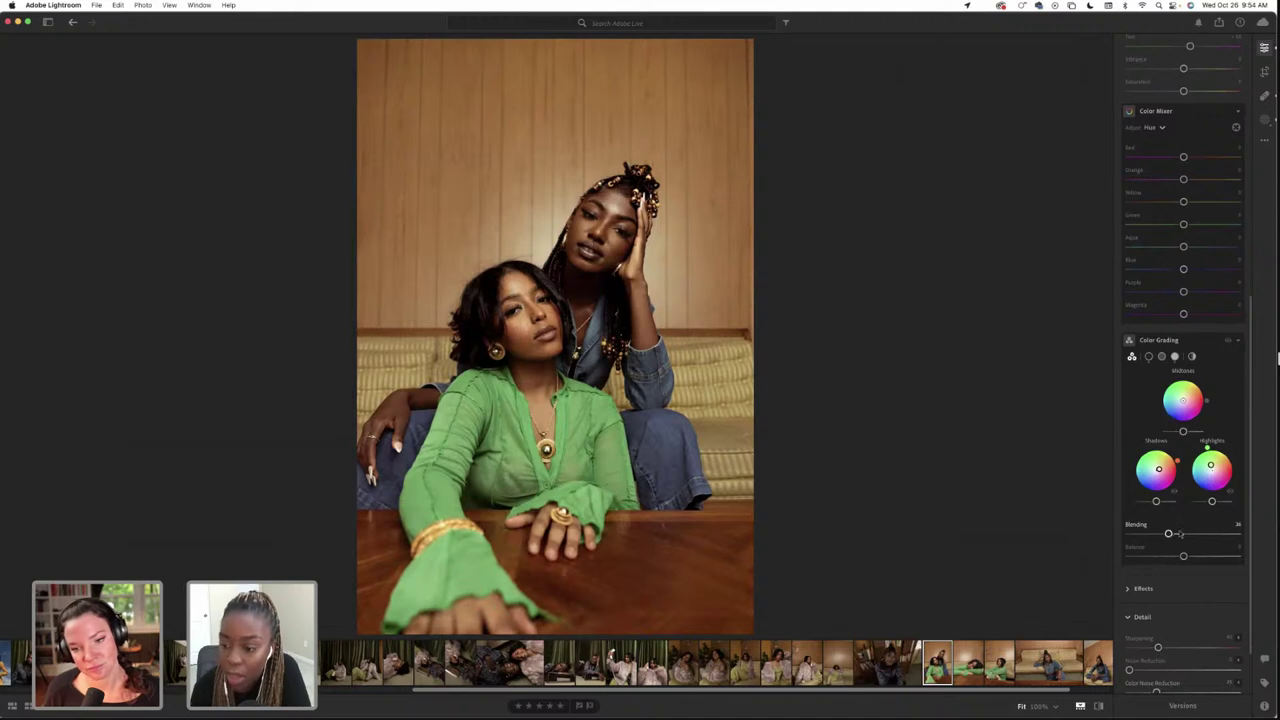
{"action": "scroll", "coordinate": [1170, 525], "scroll_direction": "down", "scroll_amount": 1}
{"action": "mouse_move", "coordinate": [1168, 522]}
{"action": "left_mouse_down"}
{"action": "mouse_move", "coordinate": [1178, 528]}
{"action": "mouse_move", "coordinate": [1157, 528]}
{"action": "mouse_move", "coordinate": [1181, 527]}
{"action": "left_mouse_up"}
{"action": "mouse_move", "coordinate": [1159, 463]}
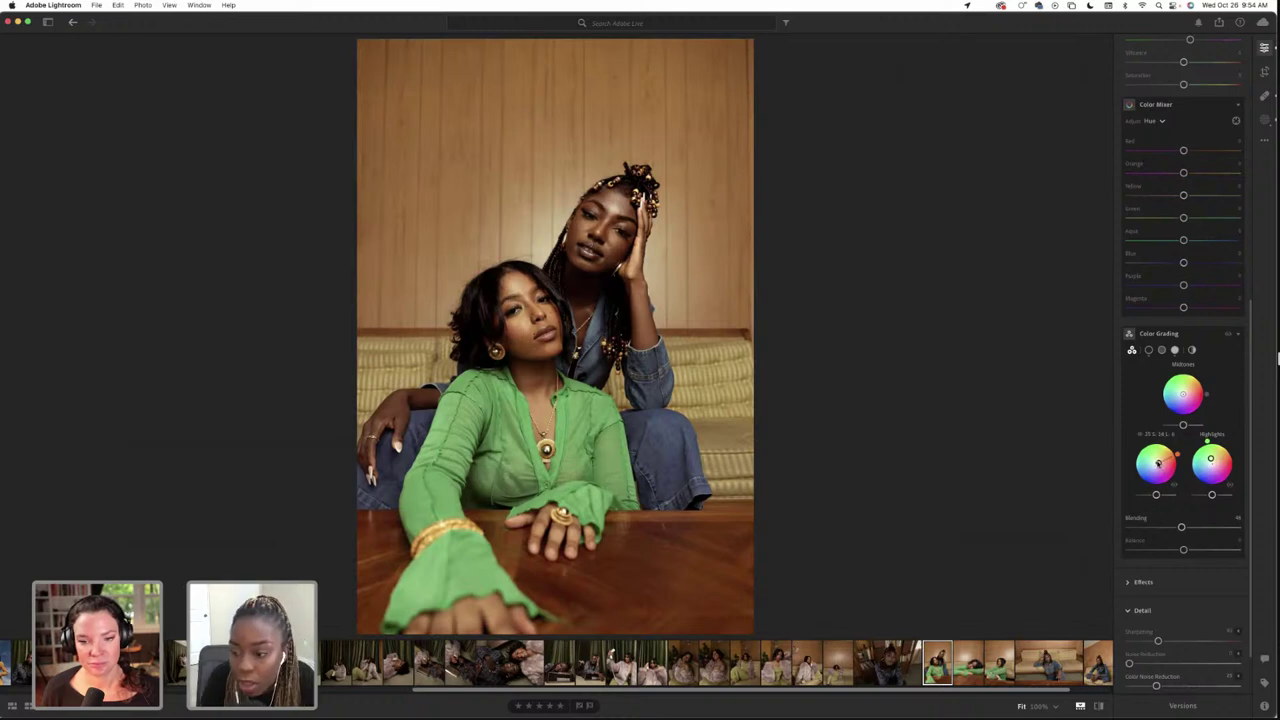
{"action": "left_click_drag", "start_coordinate": [1157, 465], "coordinate": [1157, 463]}
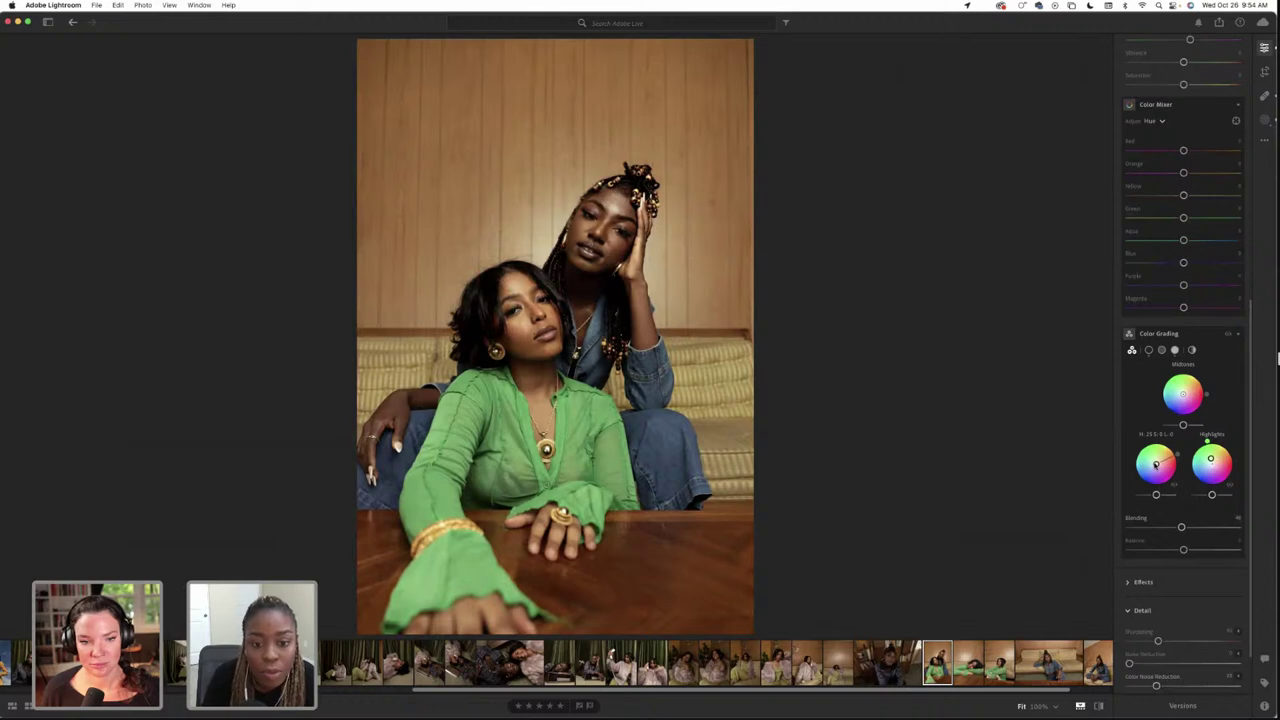
{"action": "scroll", "coordinate": [1198, 497], "scroll_direction": "down", "scroll_amount": 3}
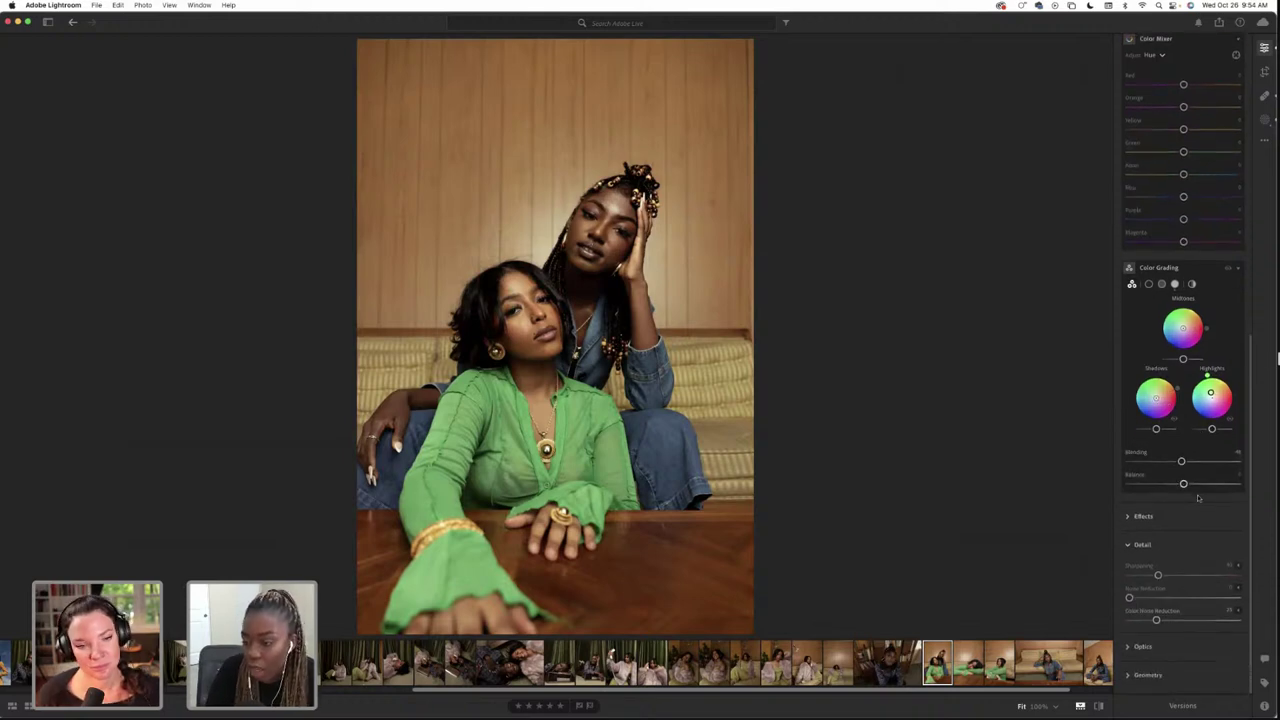
{"action": "scroll", "coordinate": [1198, 497], "scroll_direction": "up", "scroll_amount": 10}
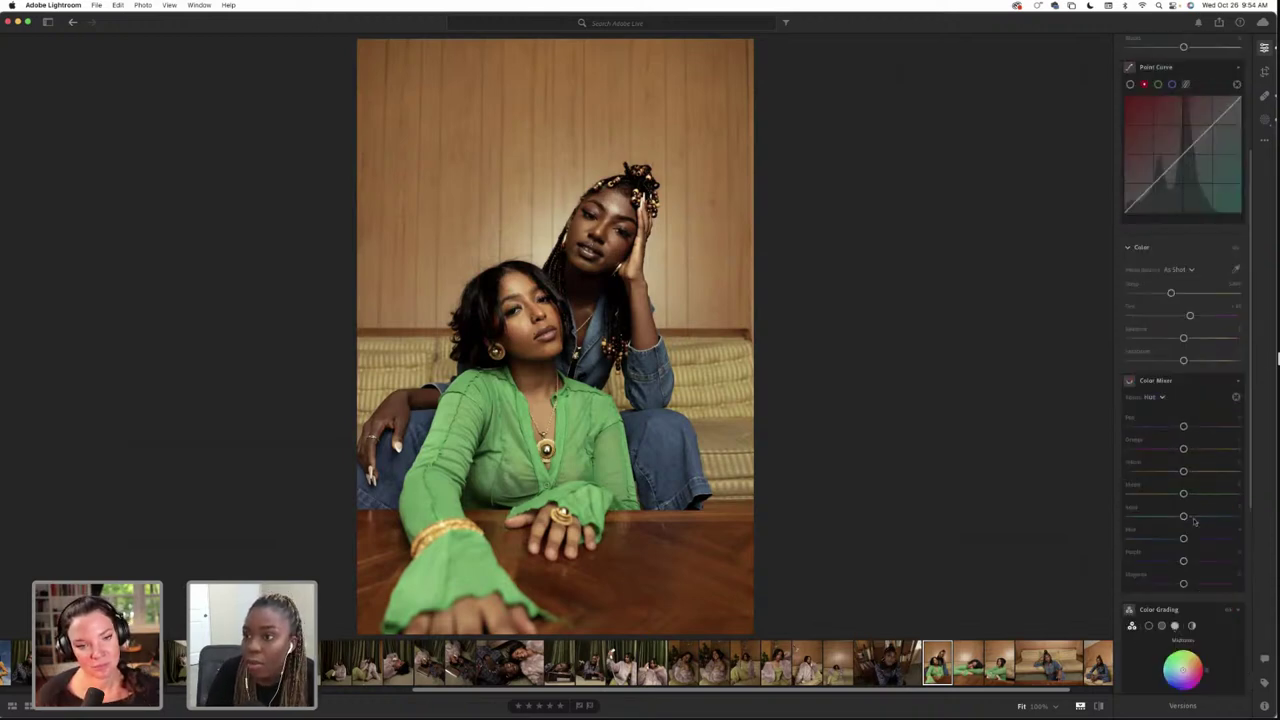
Select Mask 1 on the standing woman and cool its Temp slightly
{"action": "left_click", "coordinate": [1265, 120]}
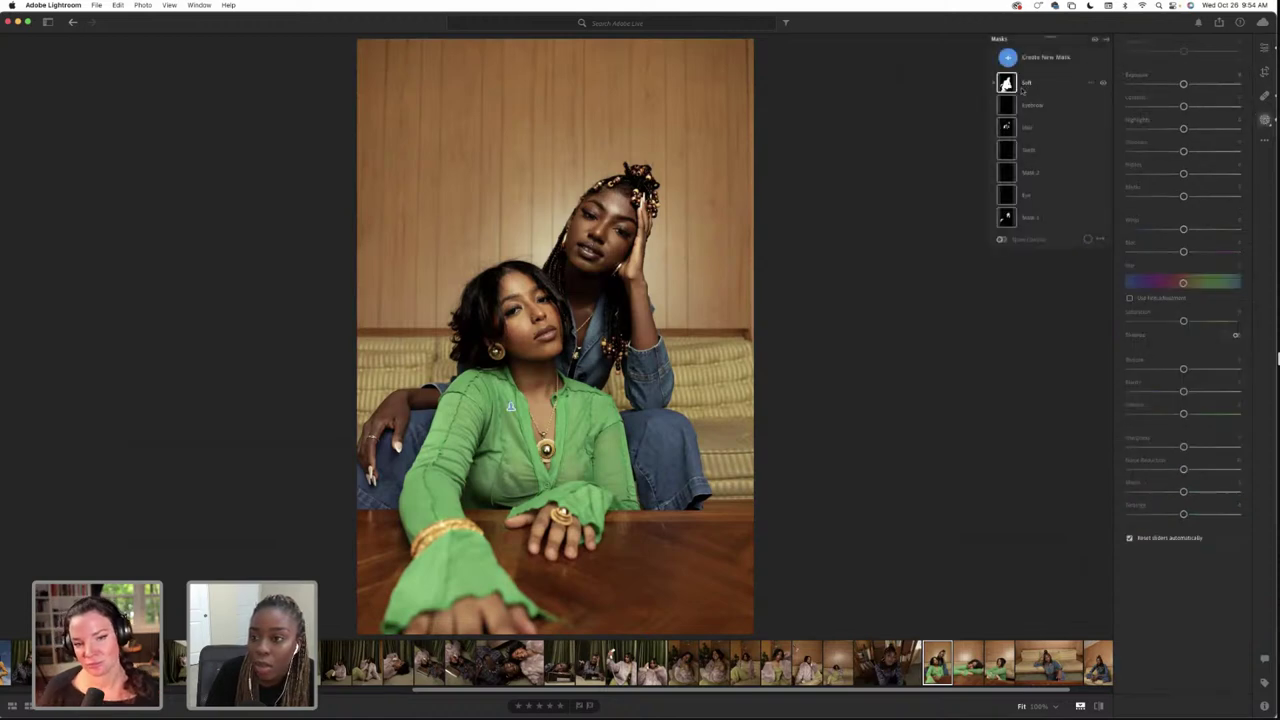
{"action": "left_click", "coordinate": [1006, 218]}
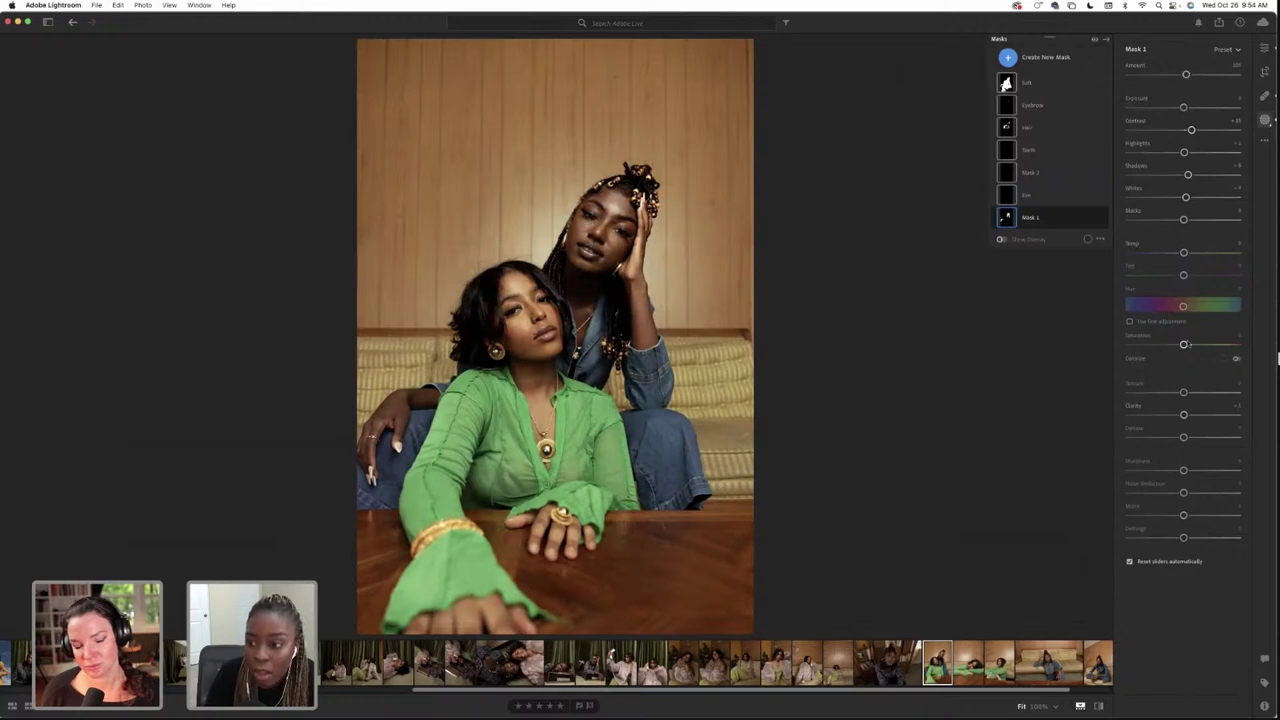
{"action": "left_click_drag", "start_coordinate": [1184, 253], "coordinate": [1184, 253]}
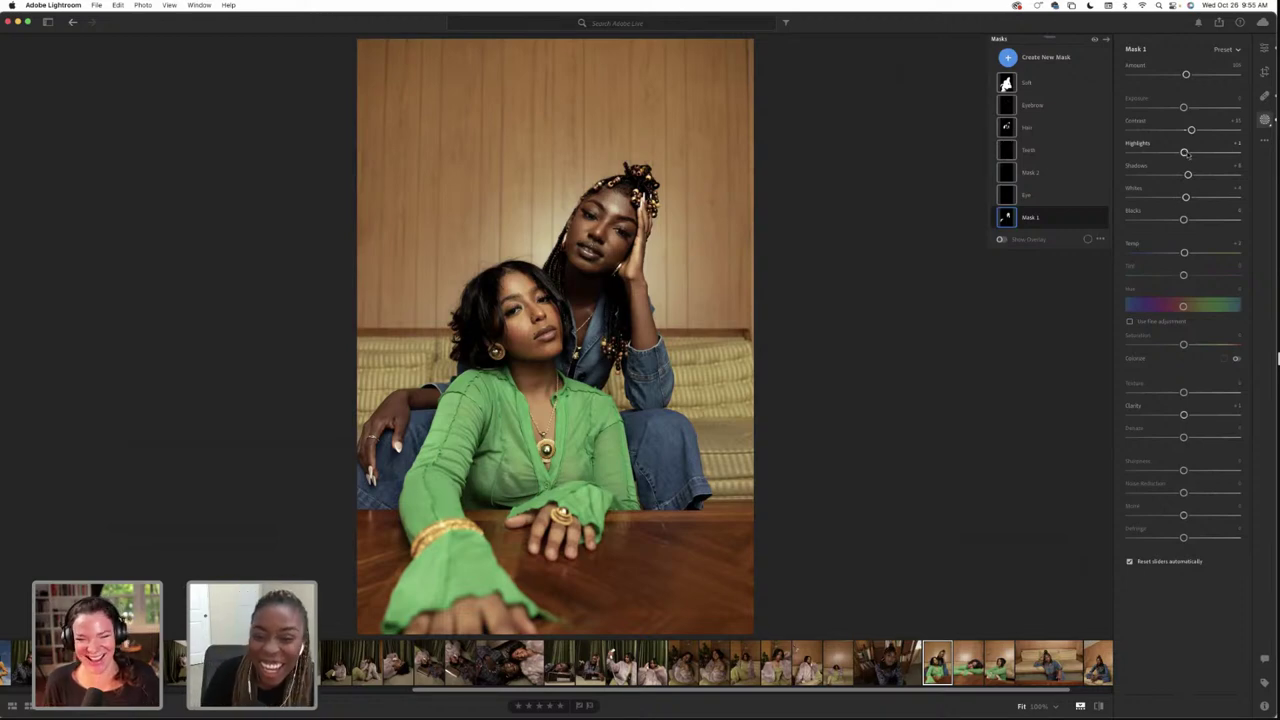
{"action": "left_click", "coordinate": [1094, 40]}
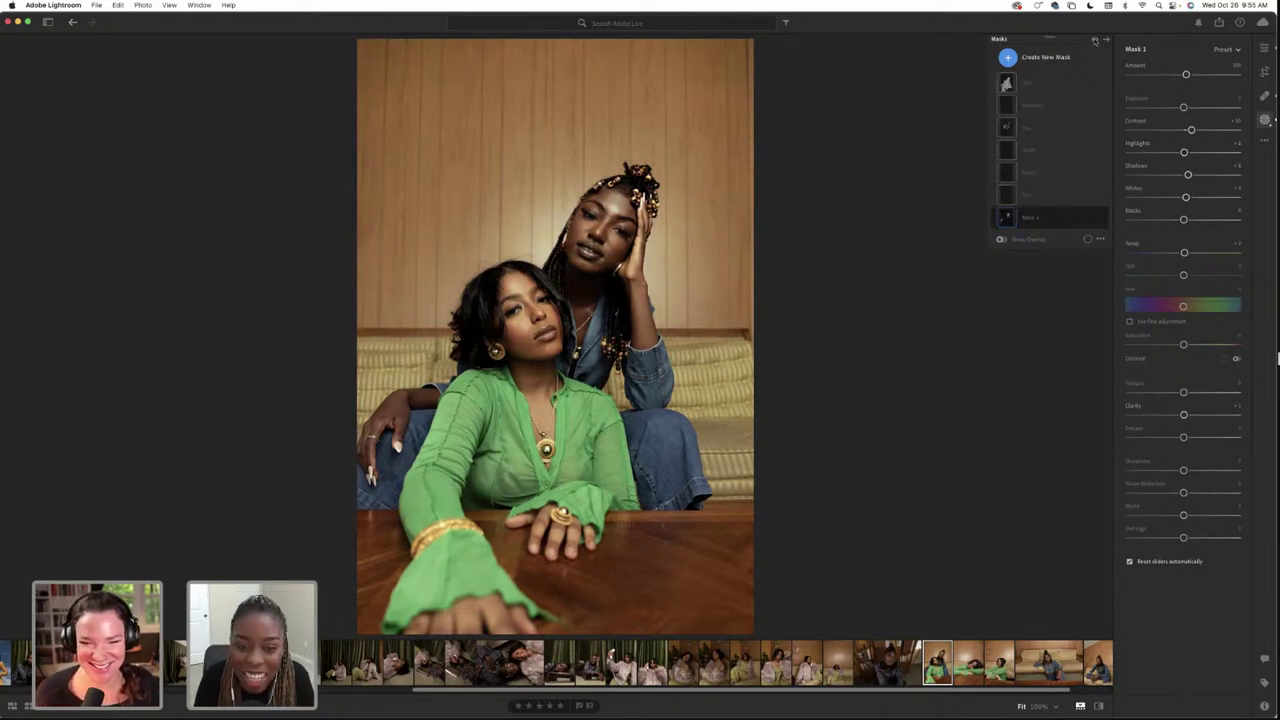
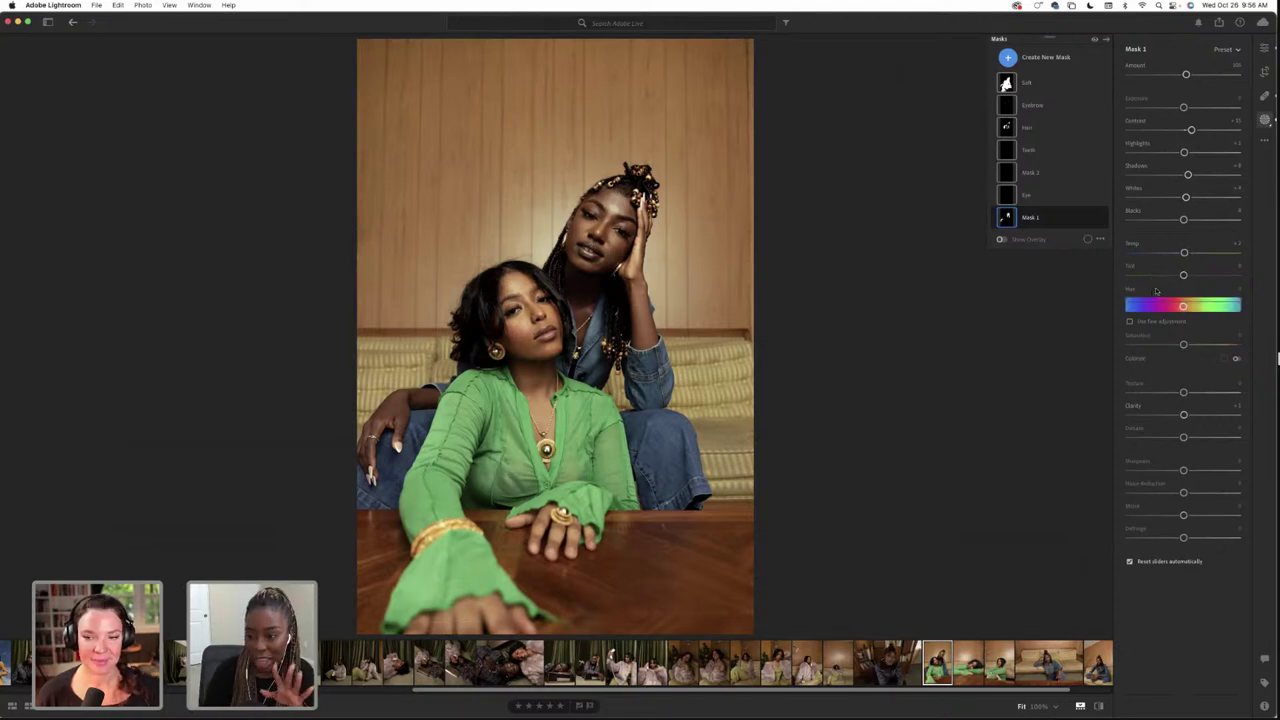
Exit Masking on the sofa portrait and return to its main light and colour adjustments
{"action": "left_click", "coordinate": [1265, 119]}
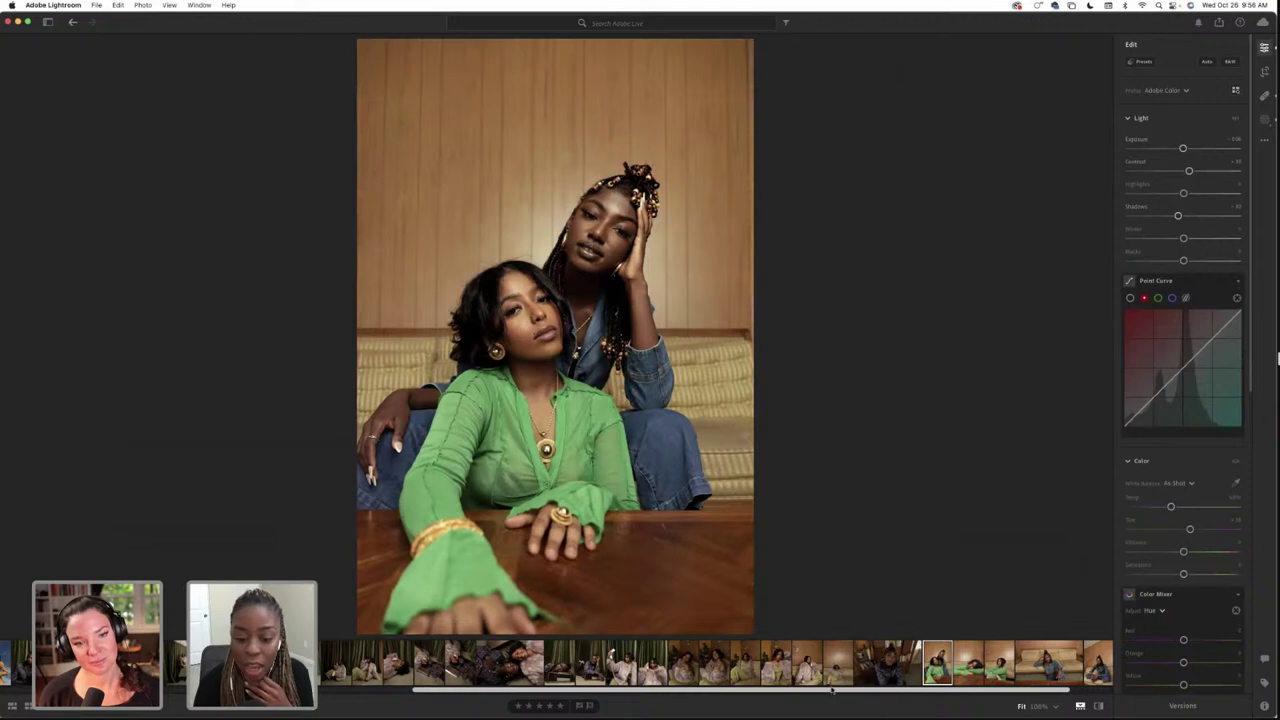
{"action": "left_click_drag", "start_coordinate": [832, 688], "coordinate": [874, 690]}
Open the green-shirt curtain portrait and reframe it with a slight straightening crop
{"action": "left_click", "coordinate": [1079, 663]}
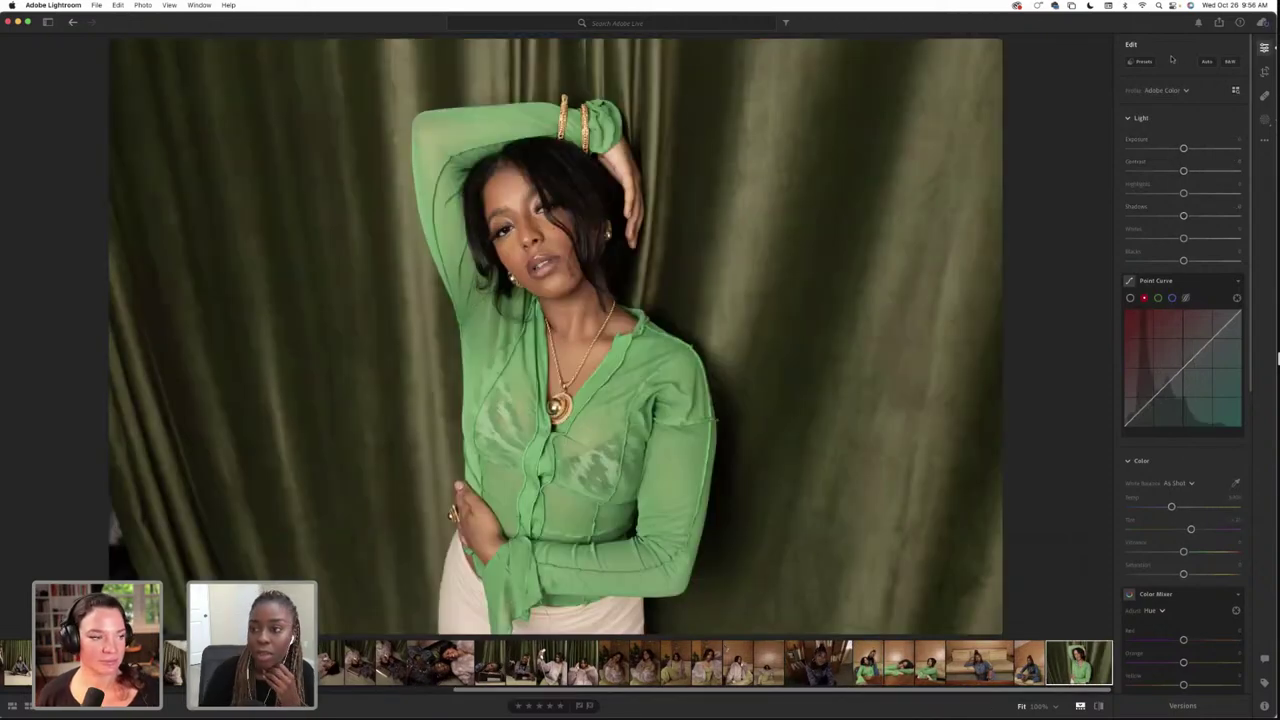
{"action": "left_click", "coordinate": [1264, 72]}
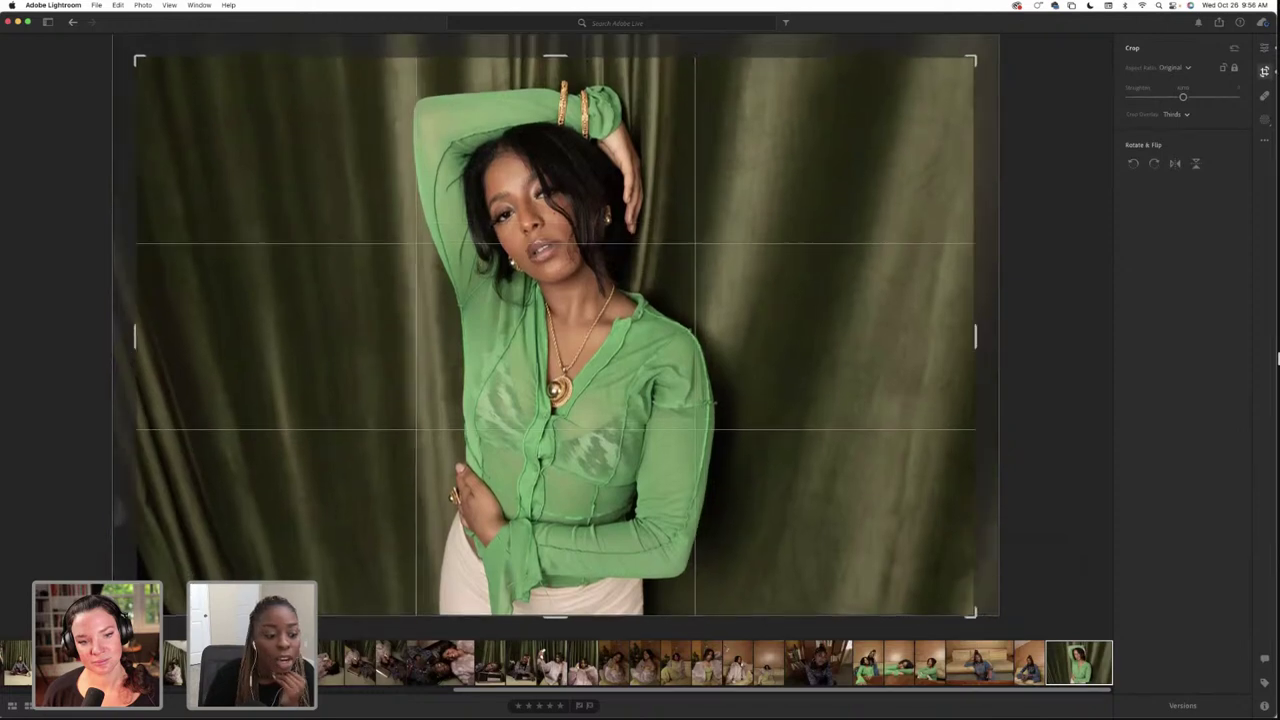
{"action": "left_click_drag", "start_coordinate": [606, 262], "coordinate": [600, 252]}
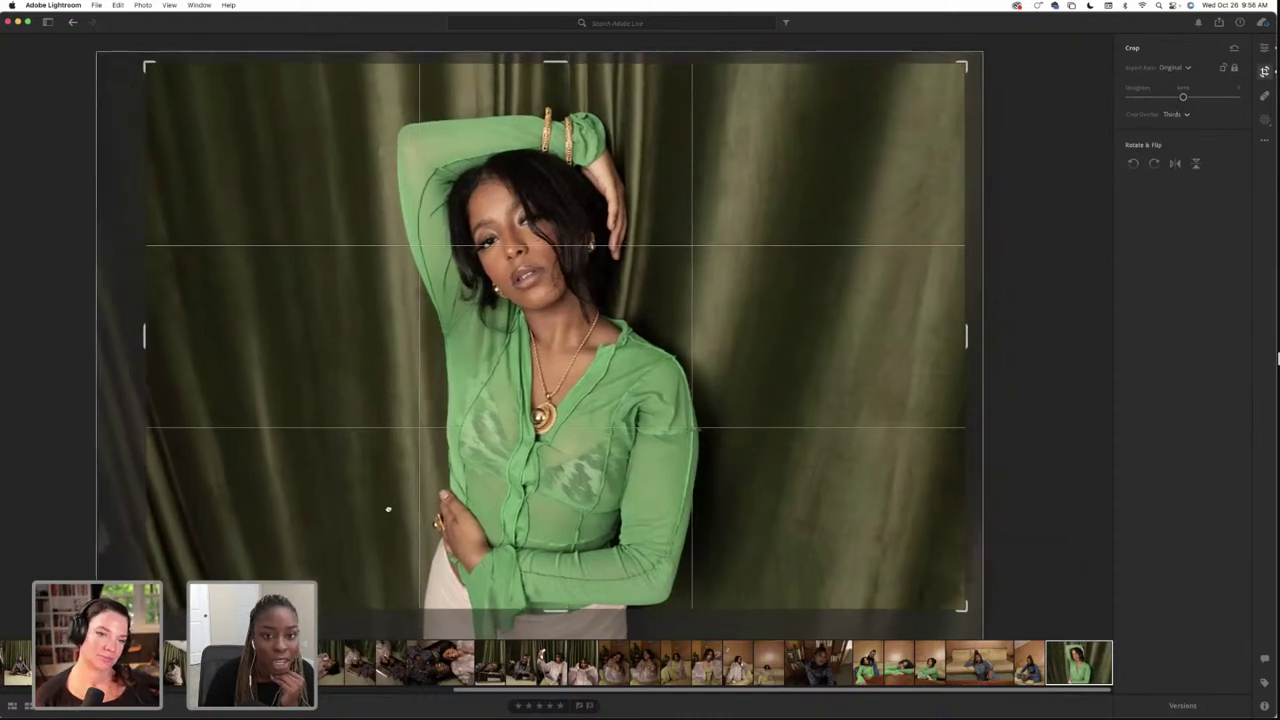
{"action": "left_click_drag", "start_coordinate": [388, 509], "coordinate": [389, 499]}
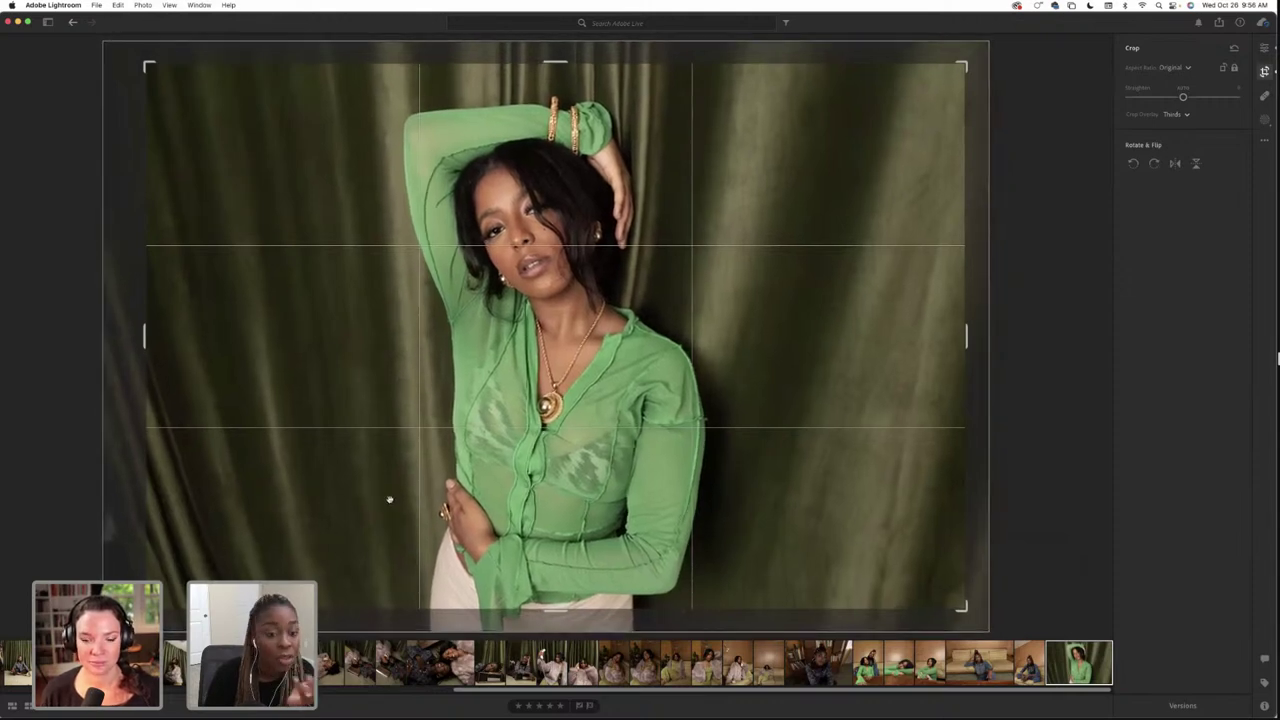
{"action": "key", "text": "e"}
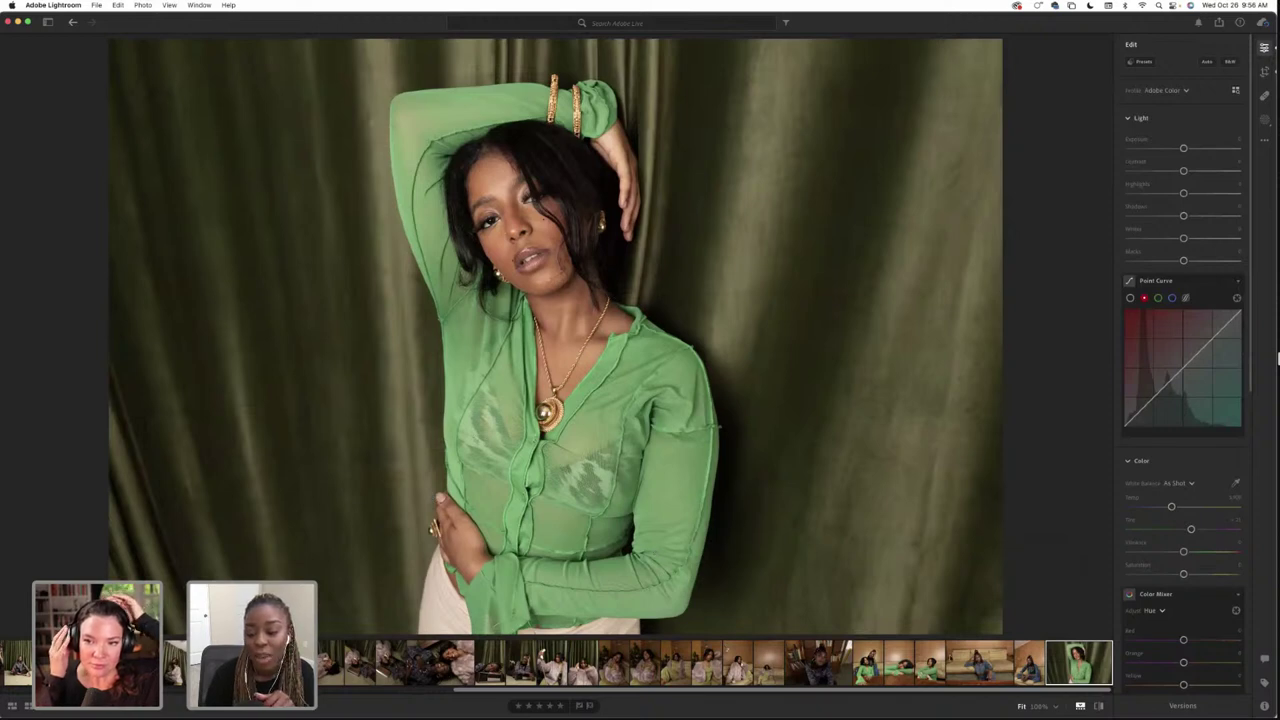
Browse the couch, radio and fur-coat portraits in the filmstrip
{"action": "left_click", "coordinate": [979, 663]}
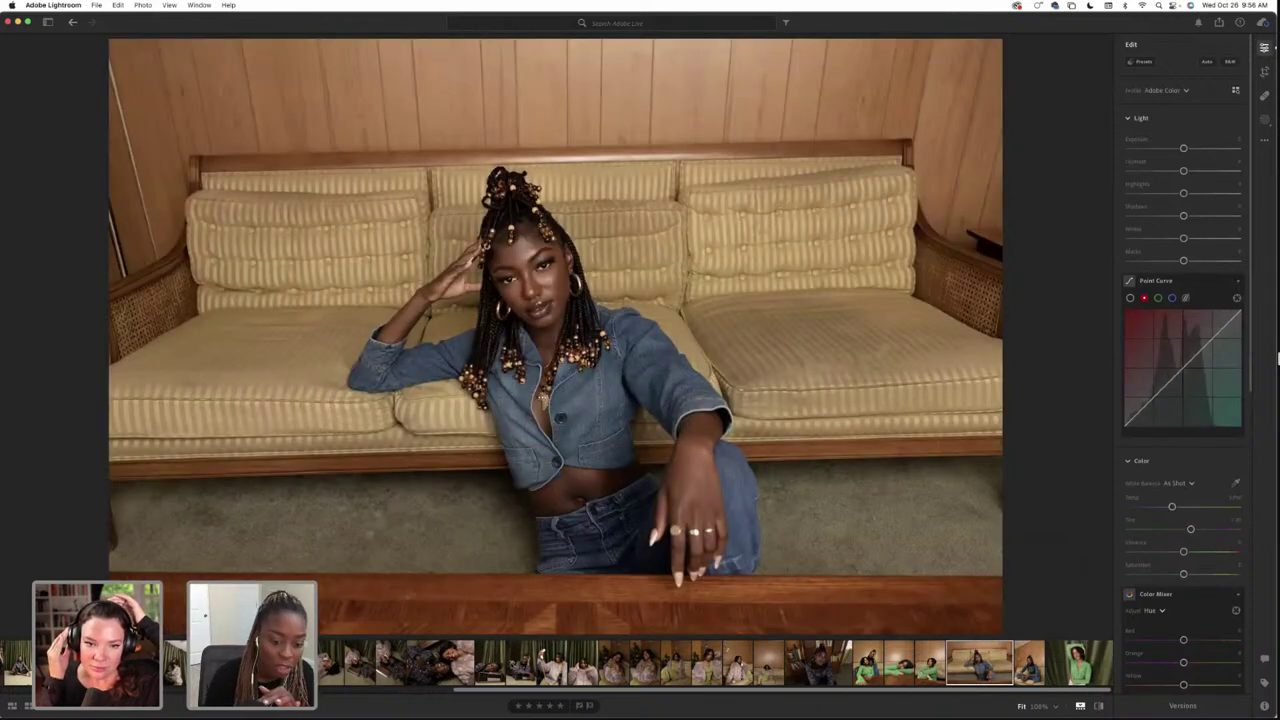
{"action": "left_click", "coordinate": [521, 663]}
{"action": "scroll", "coordinate": [860, 663], "scroll_direction": "left", "scroll_amount": 3}
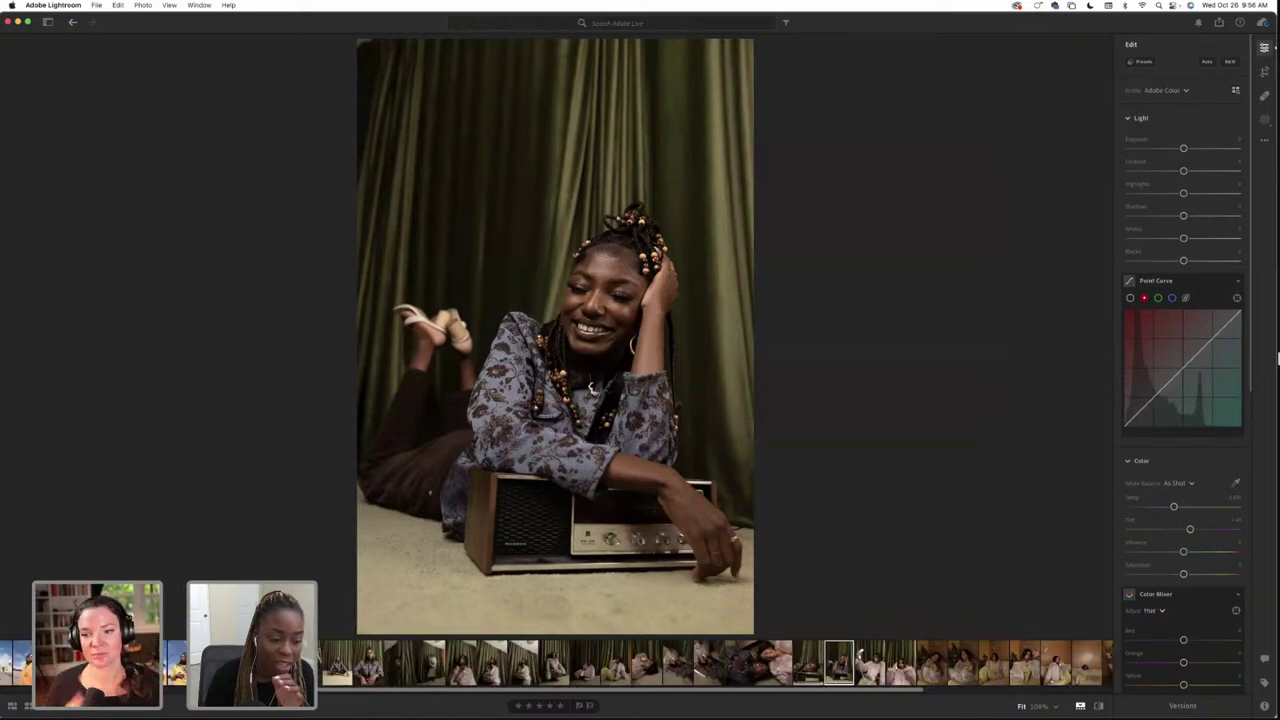
{"action": "scroll", "coordinate": [470, 665], "scroll_direction": "right", "scroll_amount": 5}
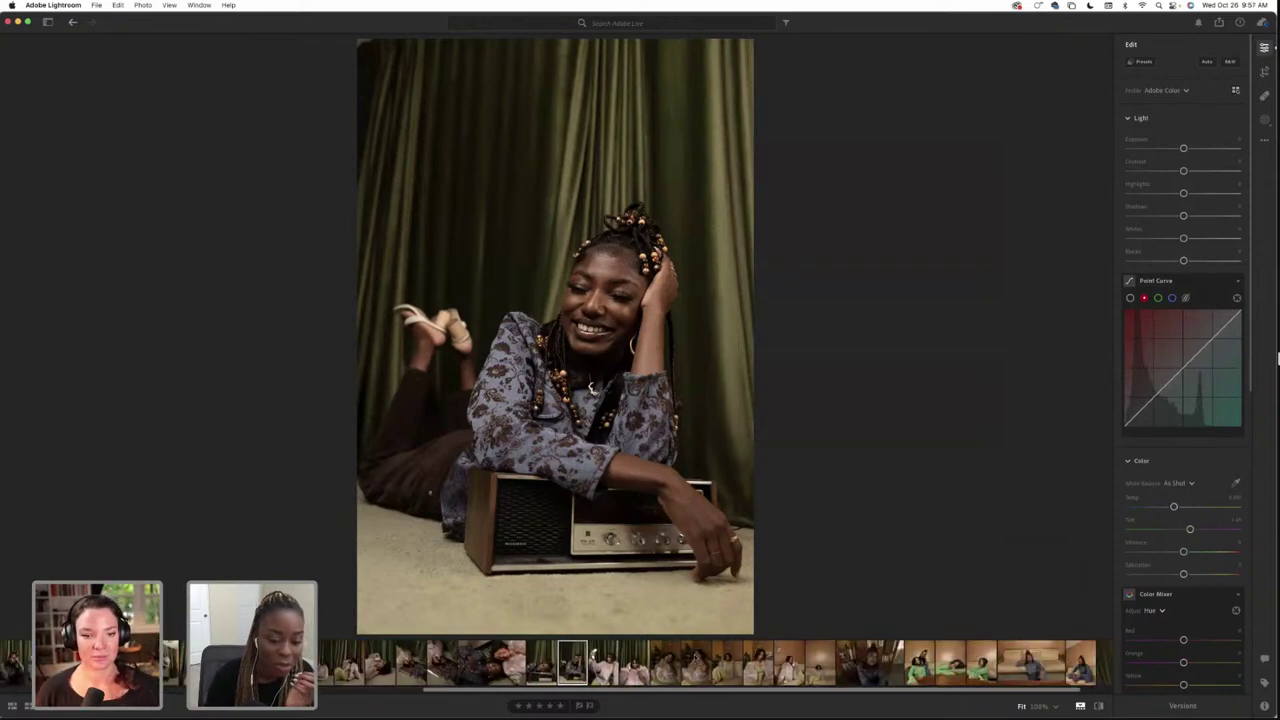
{"action": "left_click", "coordinate": [697, 663]}
{"action": "scroll", "coordinate": [697, 663], "scroll_direction": "right", "scroll_amount": 2}
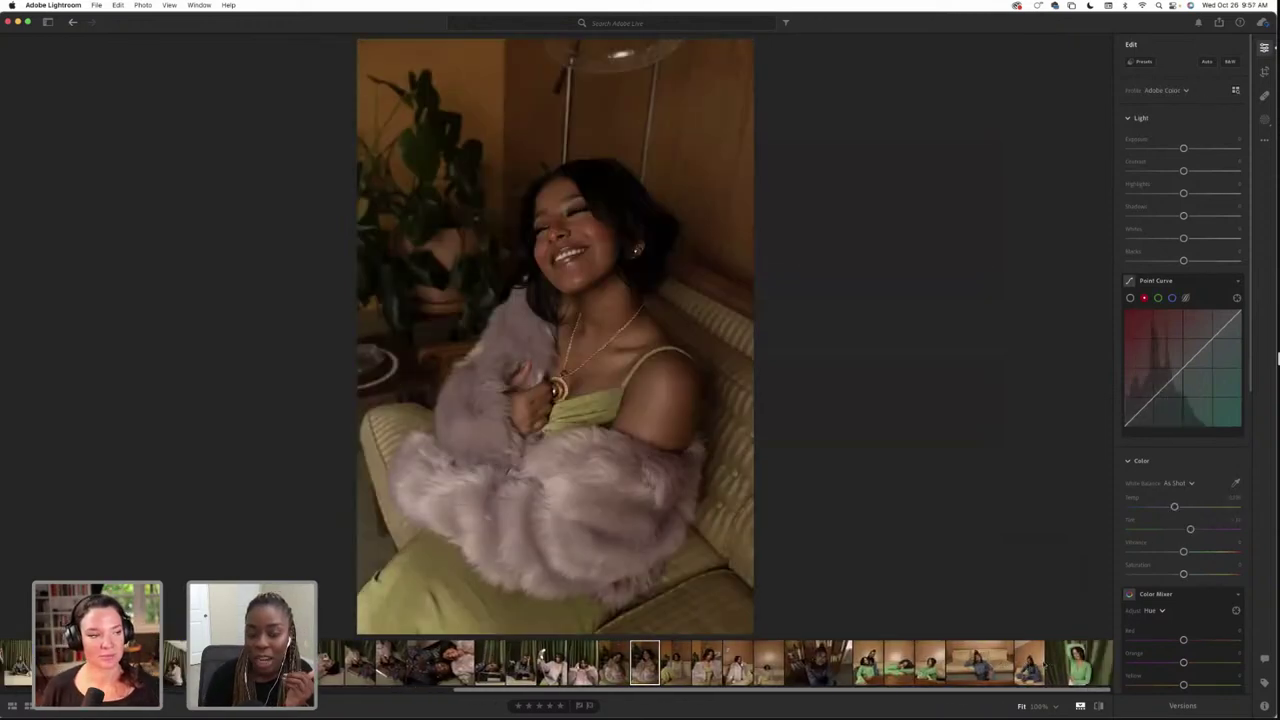
Reopen the green-shirt portrait and inspect her chin and raised arm at 100%
{"action": "left_click", "coordinate": [1079, 663]}
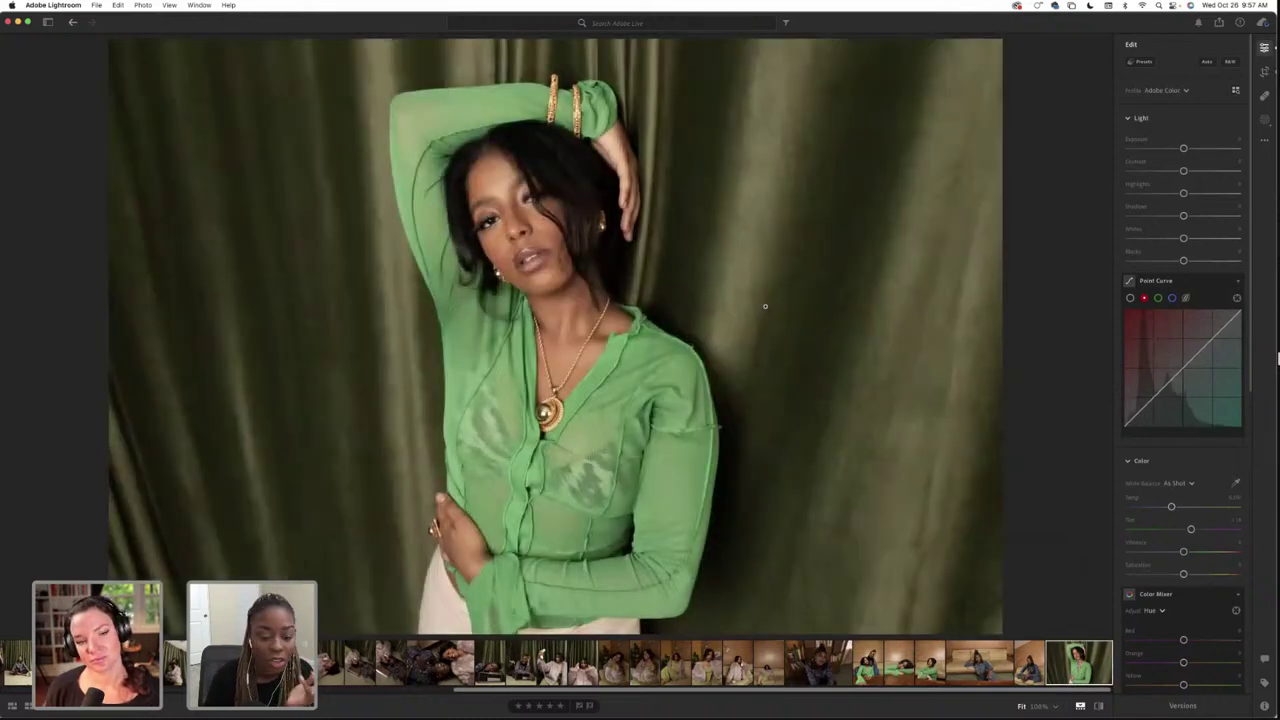
{"action": "left_click", "coordinate": [540, 284]}
{"action": "left_click_drag", "start_coordinate": [563, 288], "coordinate": [566, 384]}
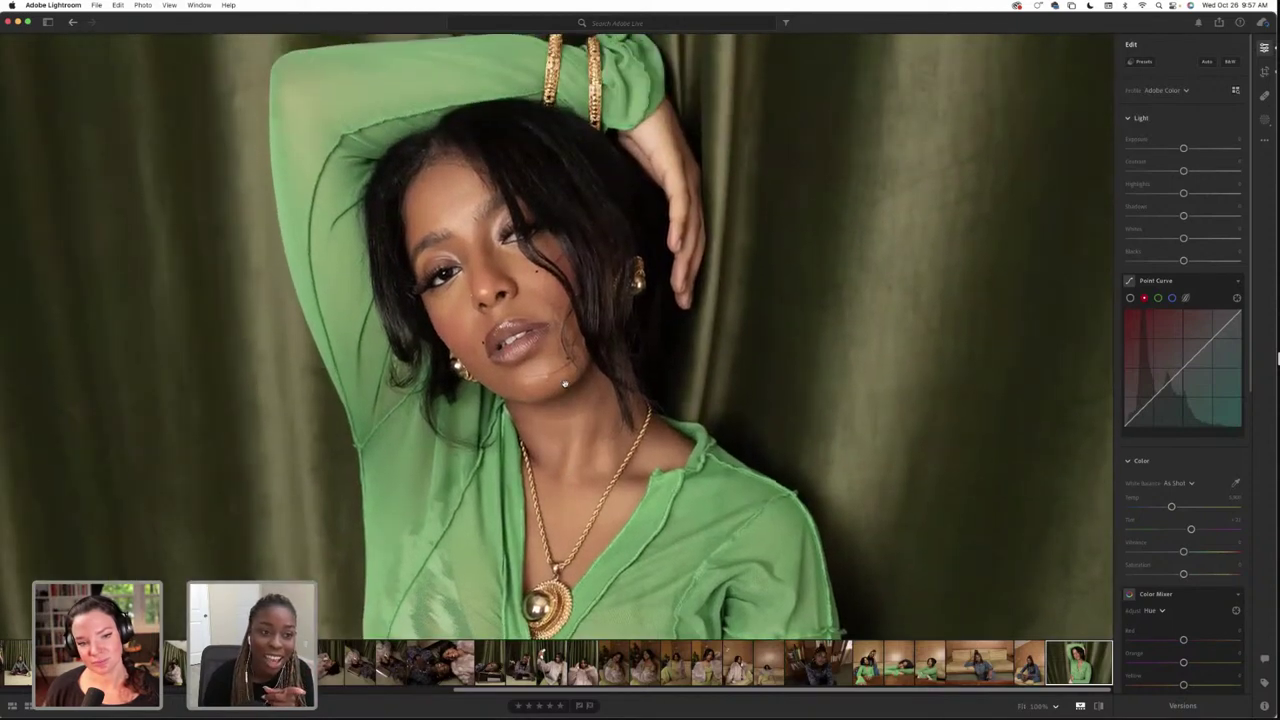
Heal blemishes on the chin and down the cheek, discarding an unwanted lower-lip spot
{"action": "left_click", "coordinate": [1264, 95]}
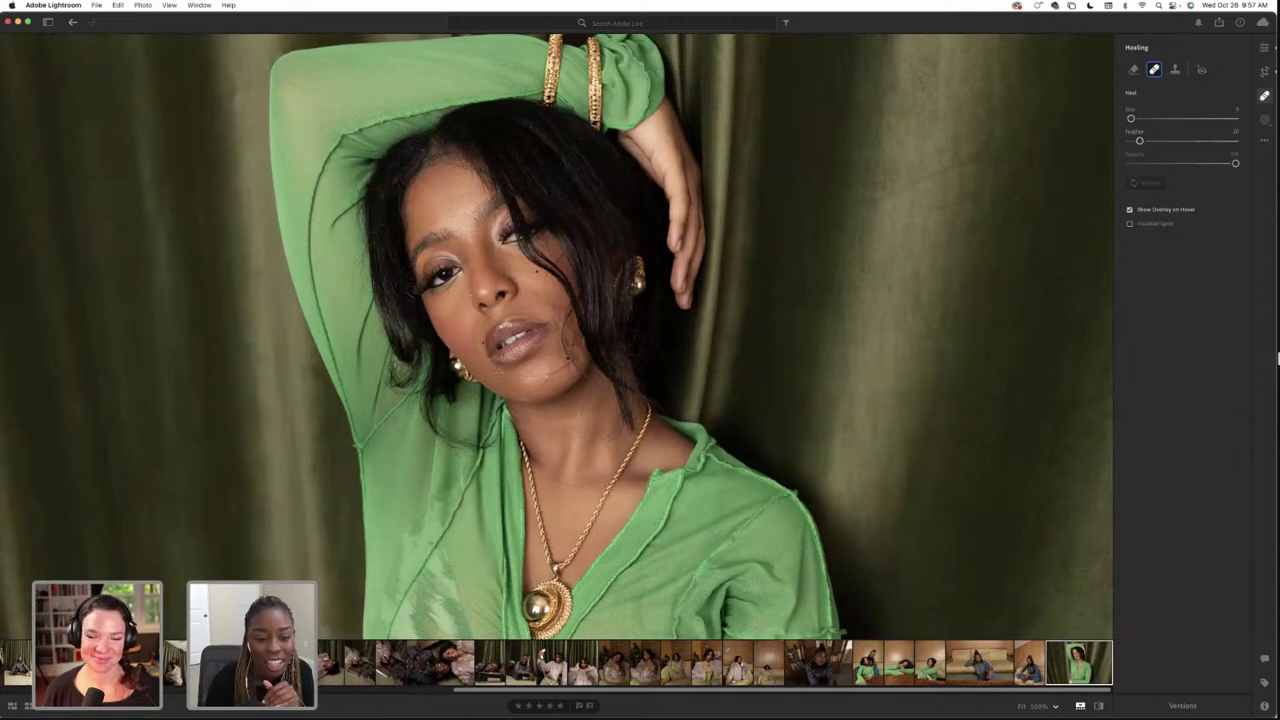
{"action": "left_click", "coordinate": [490, 368]}
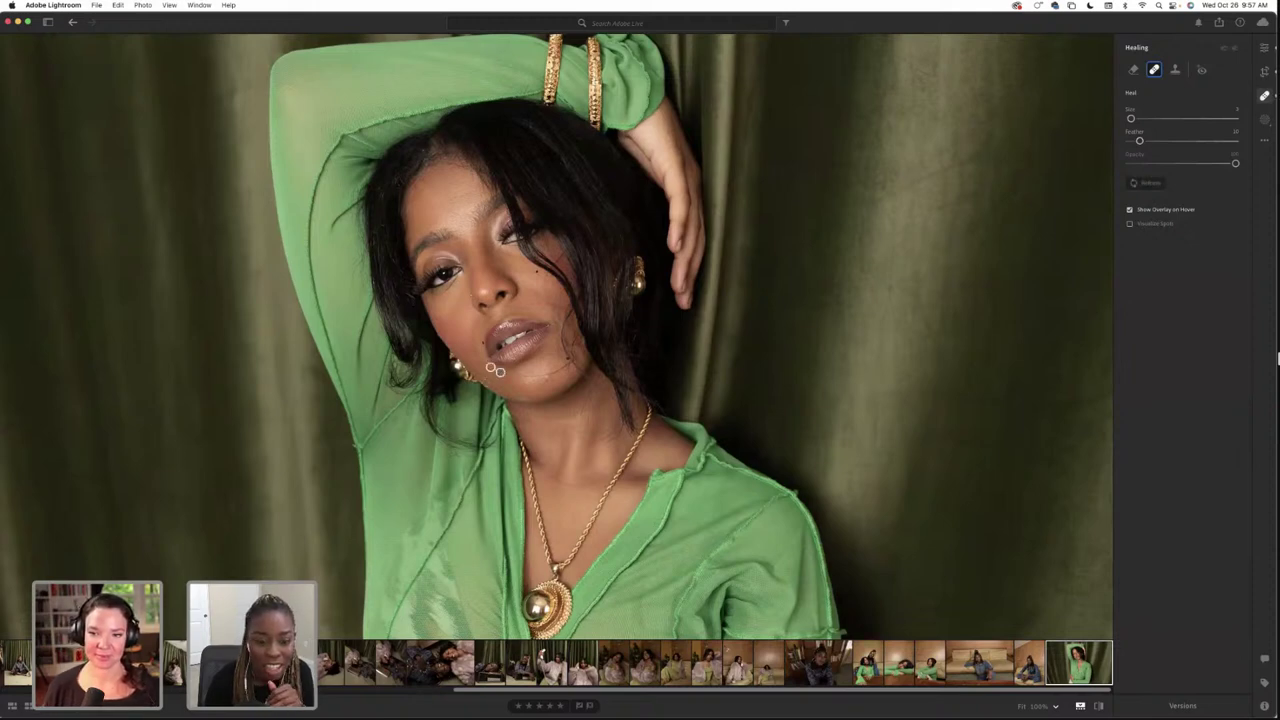
{"action": "left_click_drag", "start_coordinate": [499, 372], "coordinate": [496, 386]}
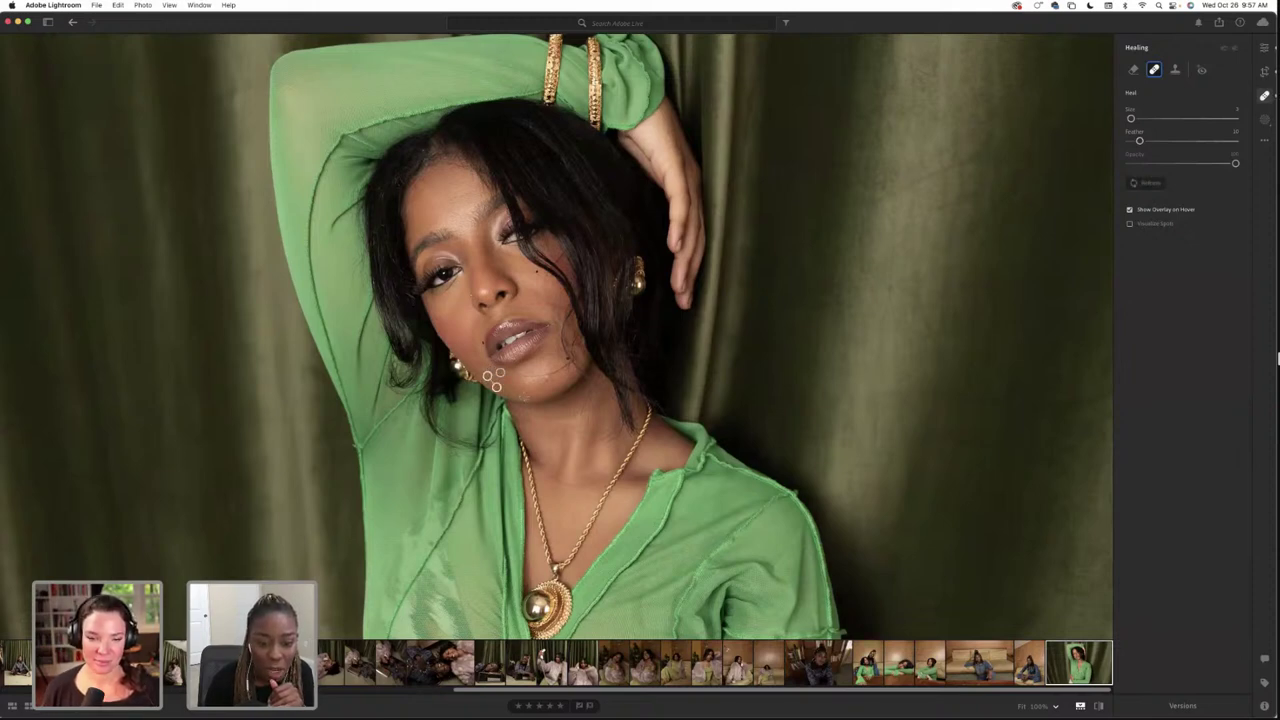
{"action": "left_click", "coordinate": [493, 342]}
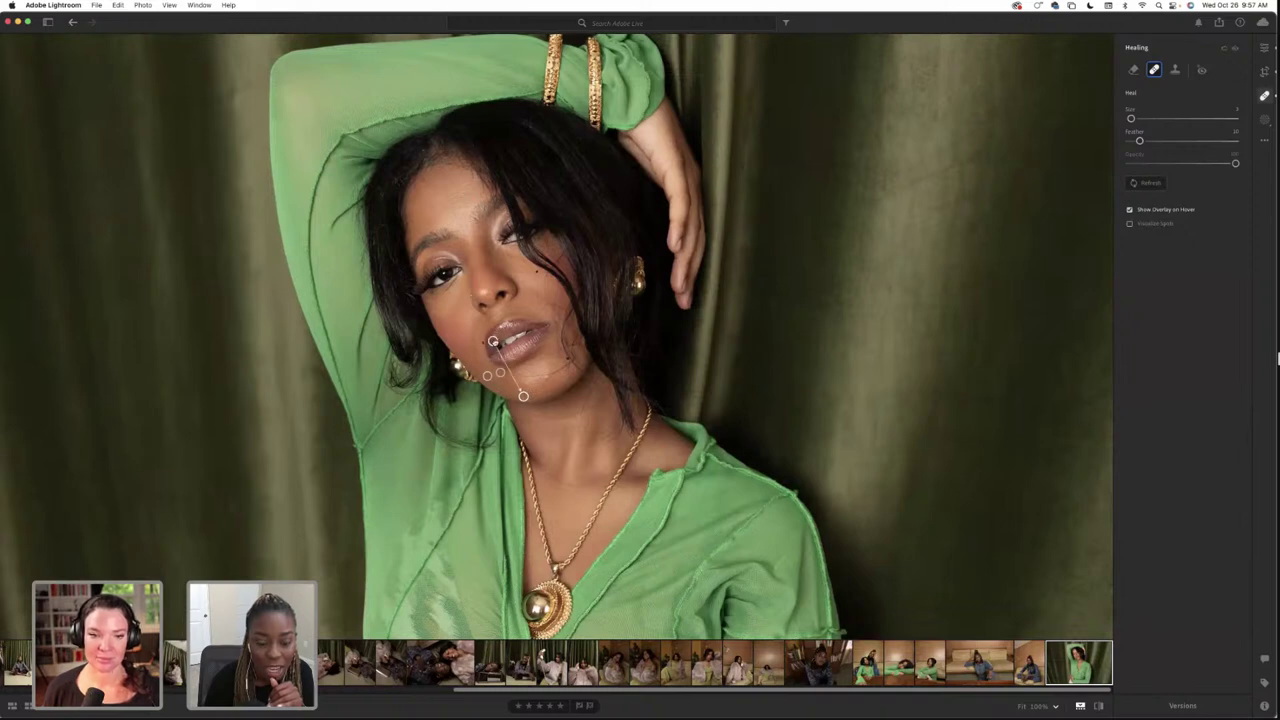
{"action": "key", "text": "super+z"}
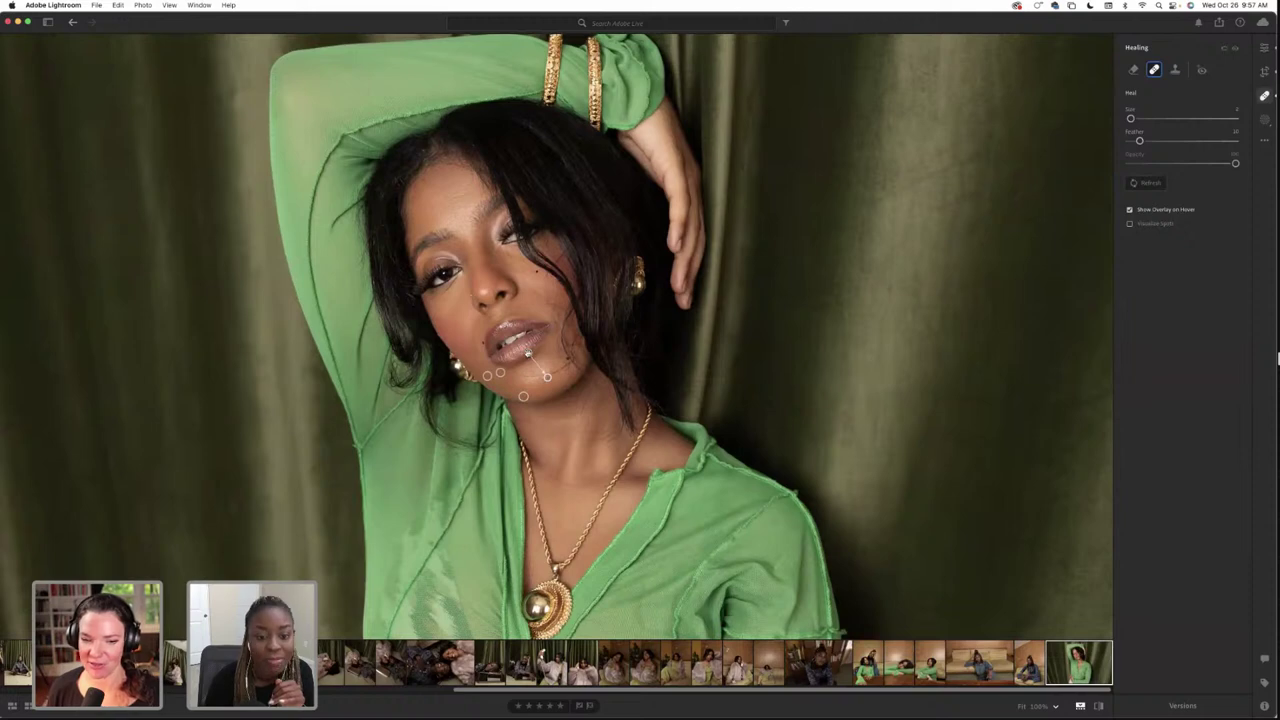
{"action": "key", "text": "super+z"}
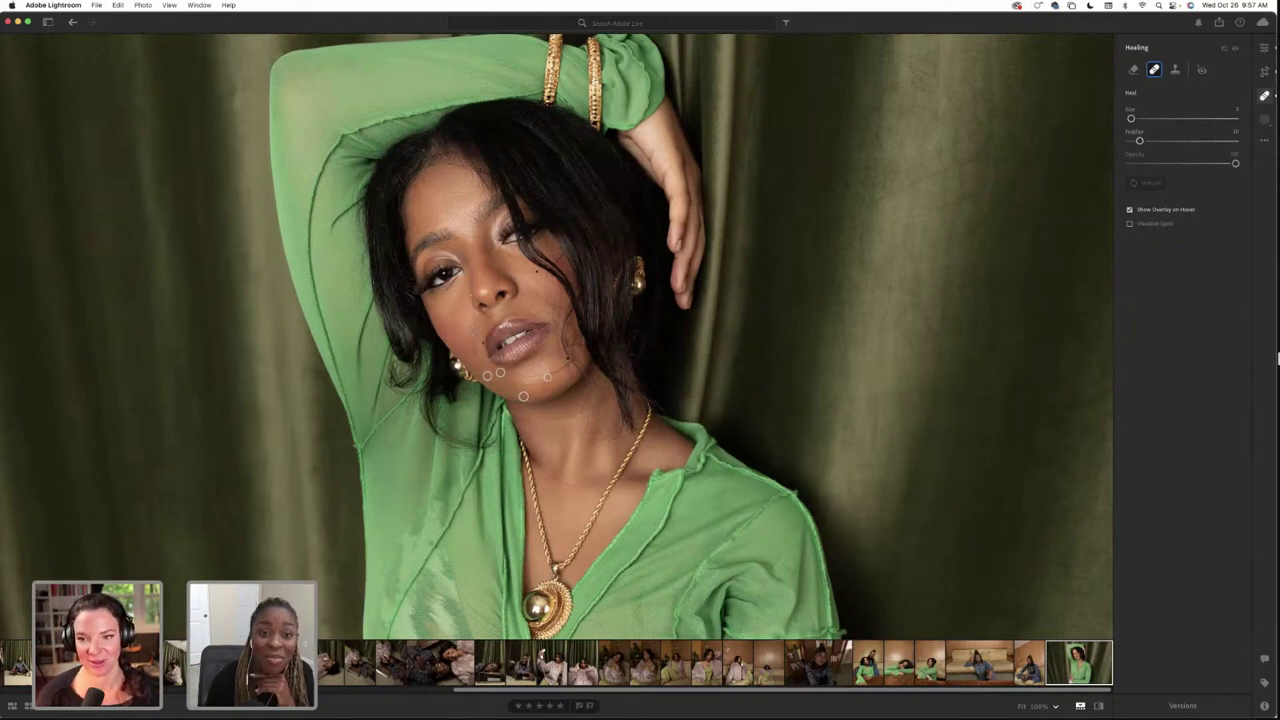
{"action": "left_click_drag", "start_coordinate": [473, 326], "coordinate": [476, 356]}
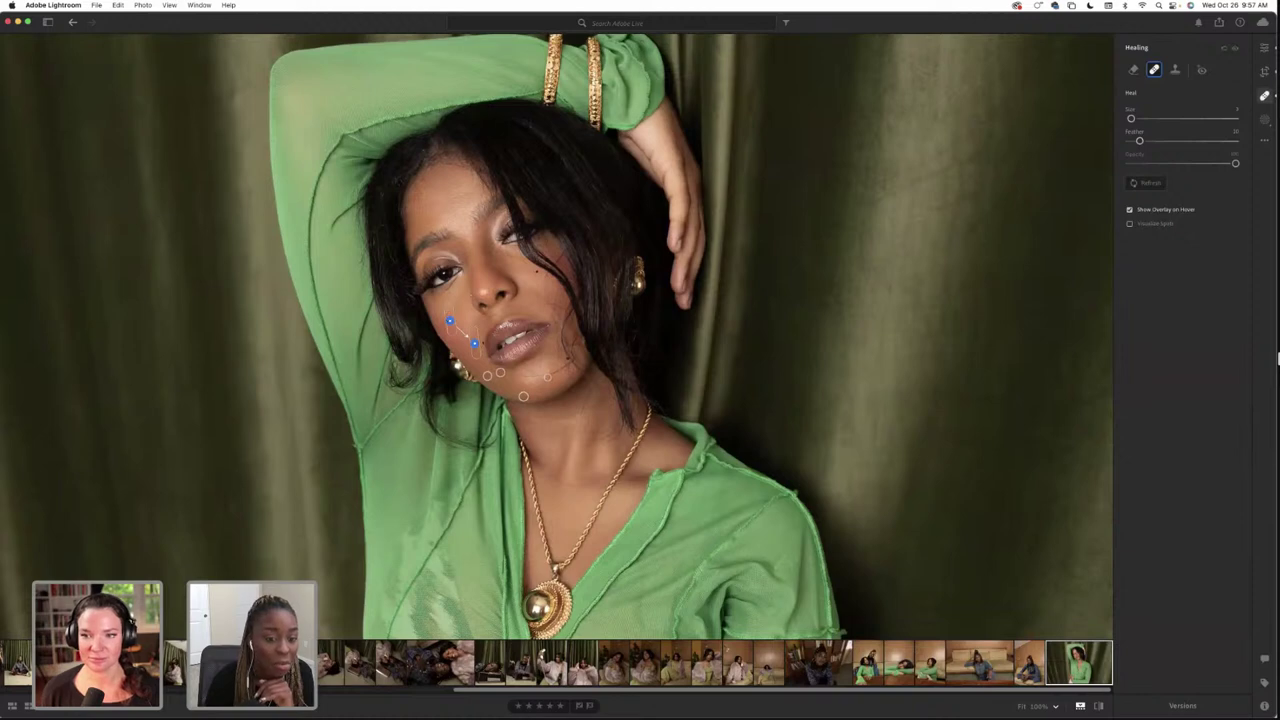
{"action": "key", "text": "e"}
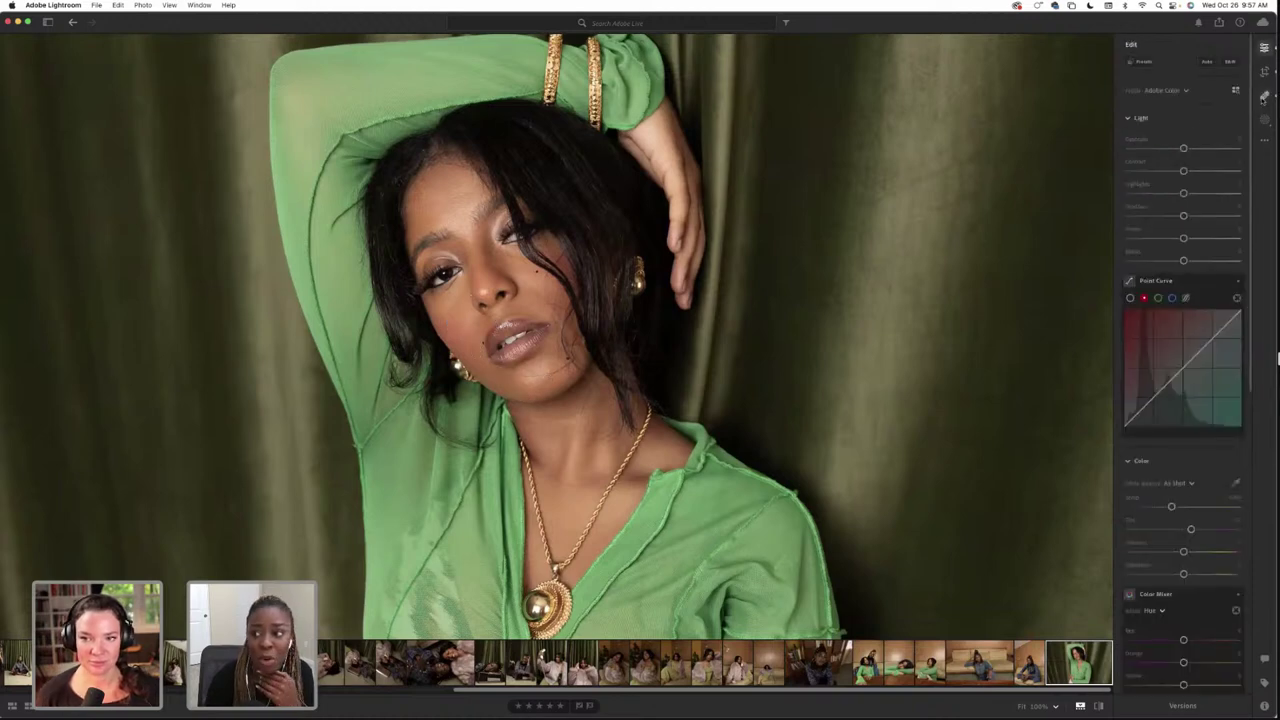
Heal the remaining blemishes on the forehead and cheek
{"action": "left_click", "coordinate": [1264, 96]}
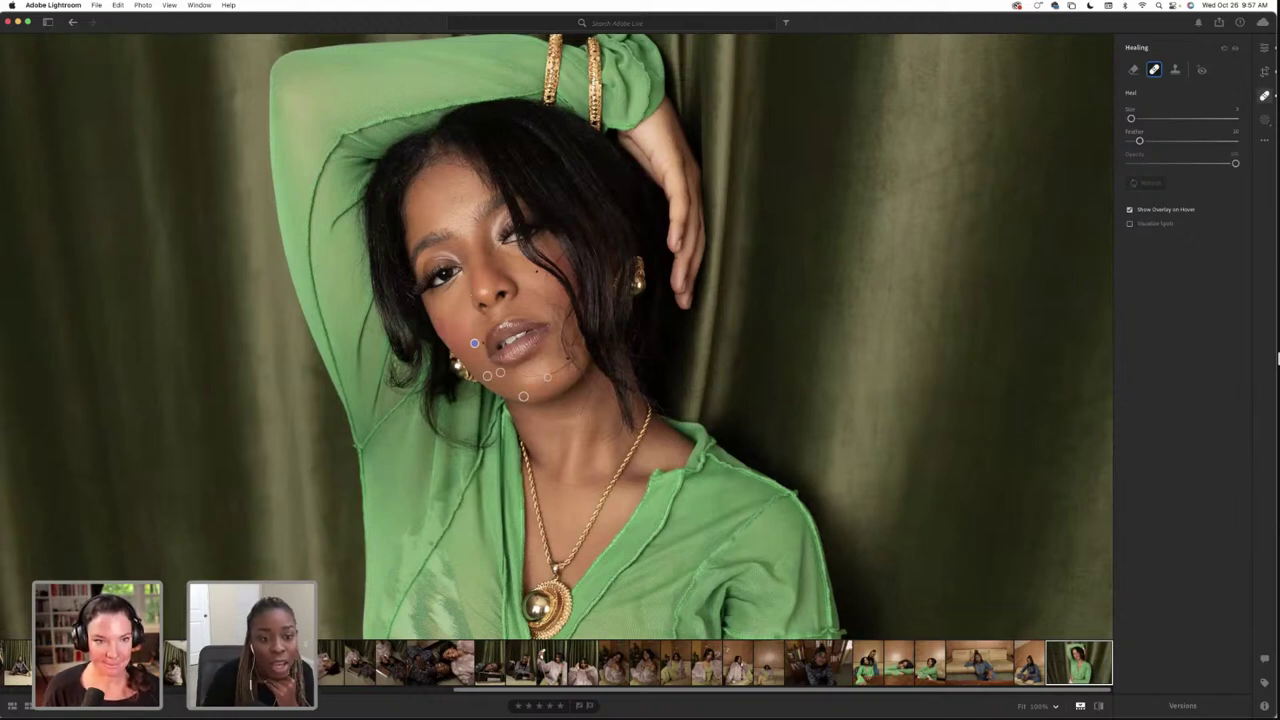
{"action": "left_click", "coordinate": [454, 196]}
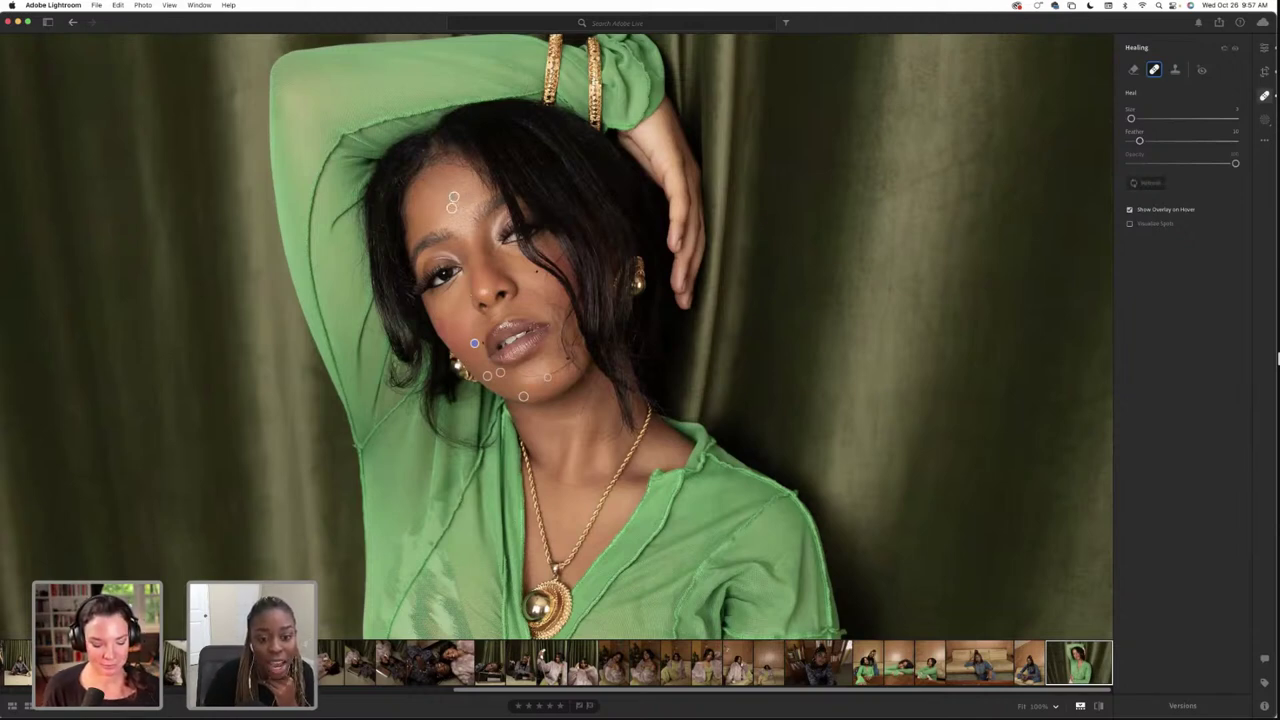
{"action": "key", "text": "Escape"}
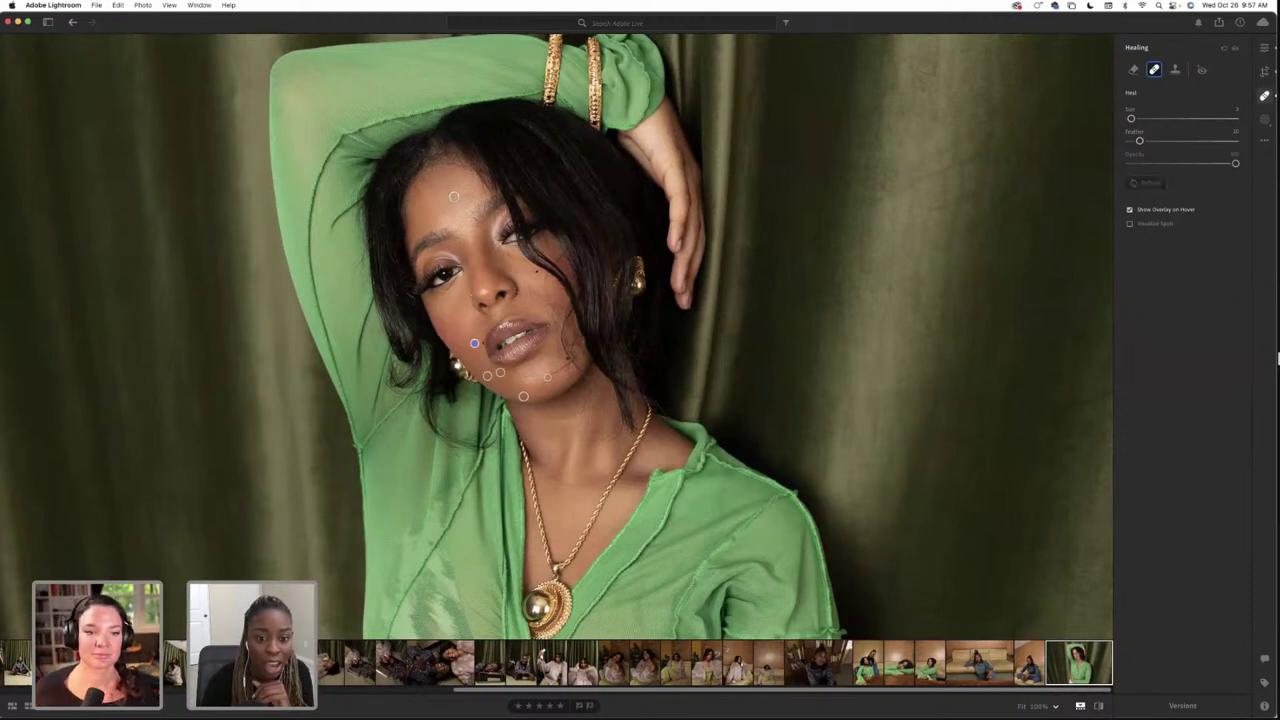
{"action": "left_click", "coordinate": [536, 292]}
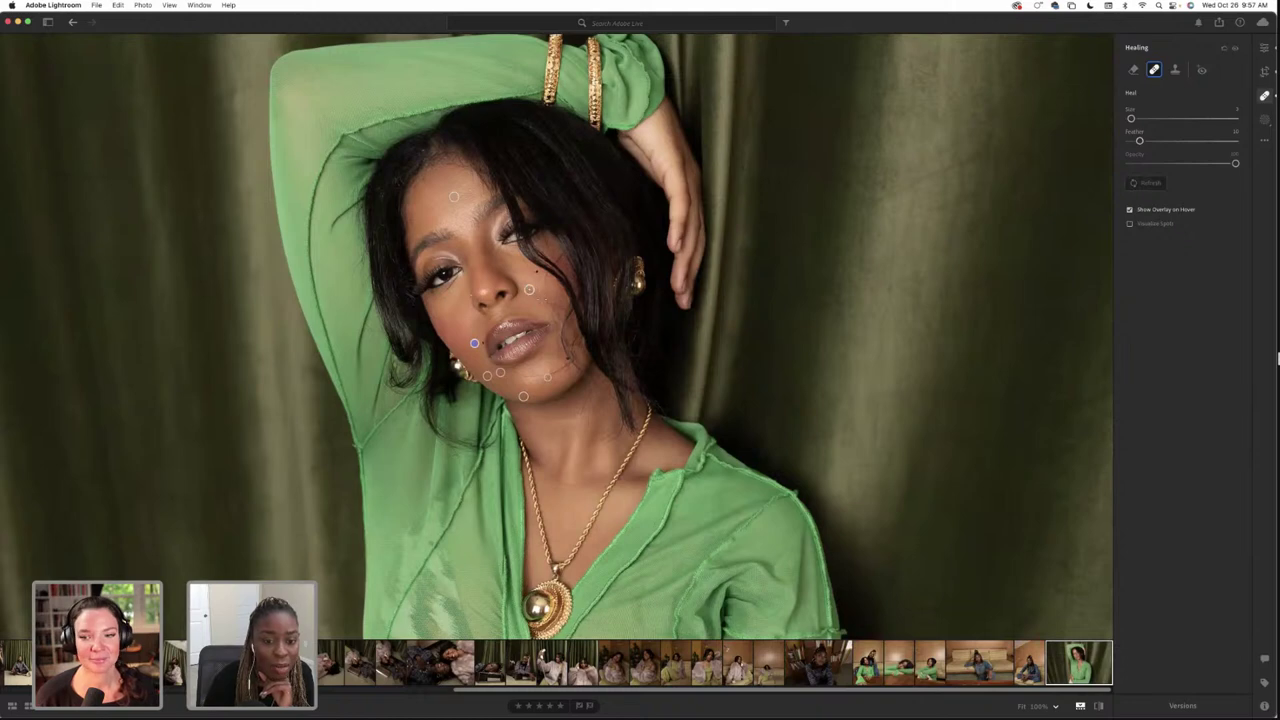
Zoom back to the whole photo and create a Background mask isolating the green curtain
{"action": "key", "text": "e"}
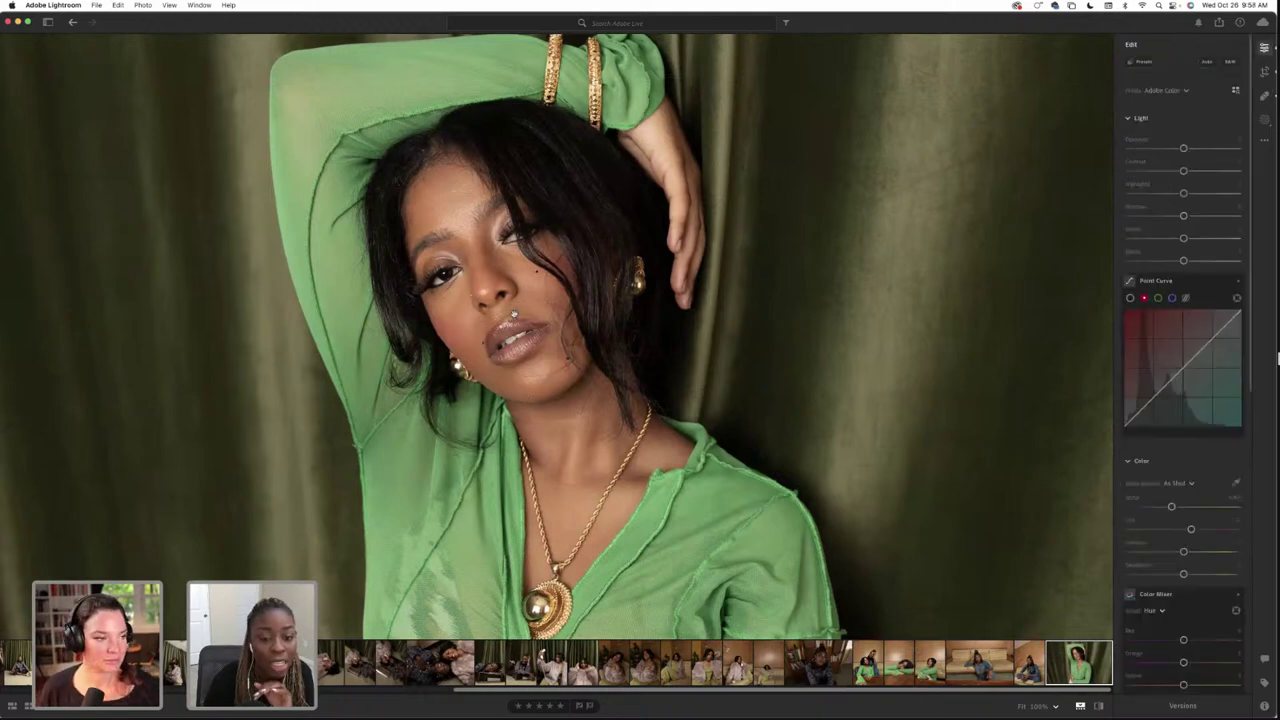
{"action": "left_click", "coordinate": [566, 314]}
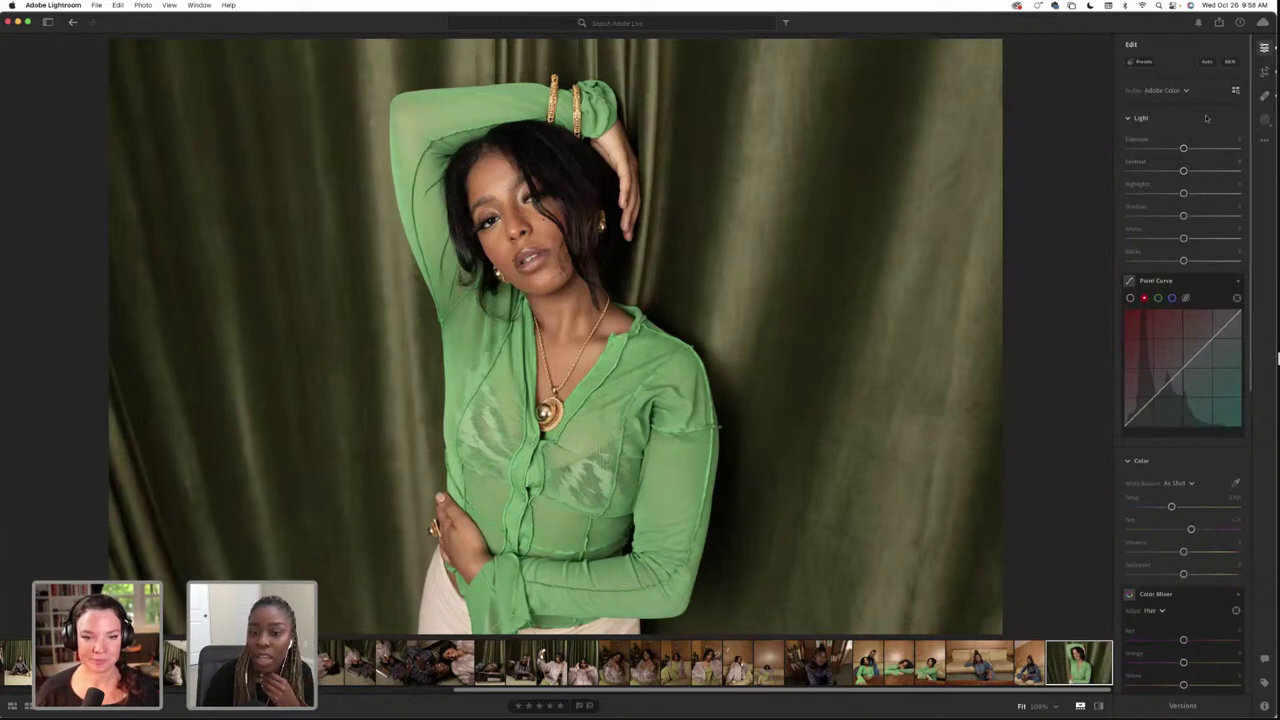
{"action": "left_click", "coordinate": [1266, 119]}
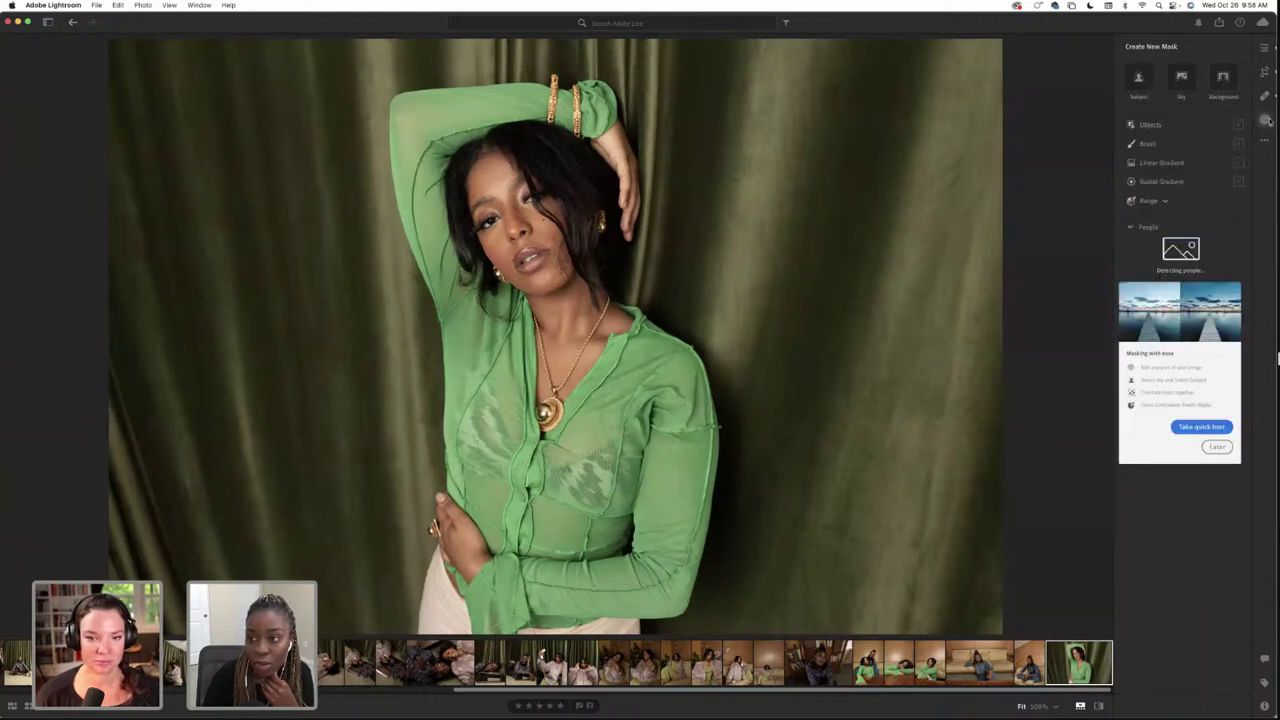
{"action": "left_click", "coordinate": [1232, 84]}
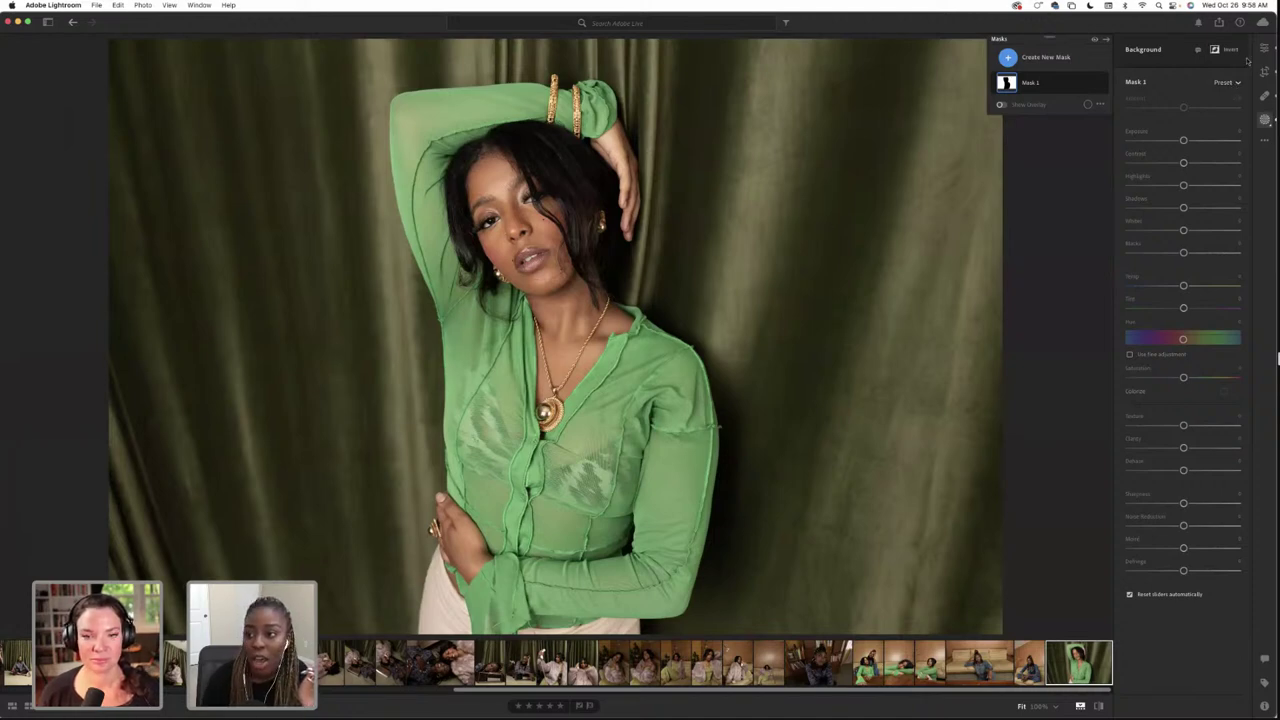
Check the background mask with the red overlay, then leave the overlay turned off
{"action": "key", "text": "y"}
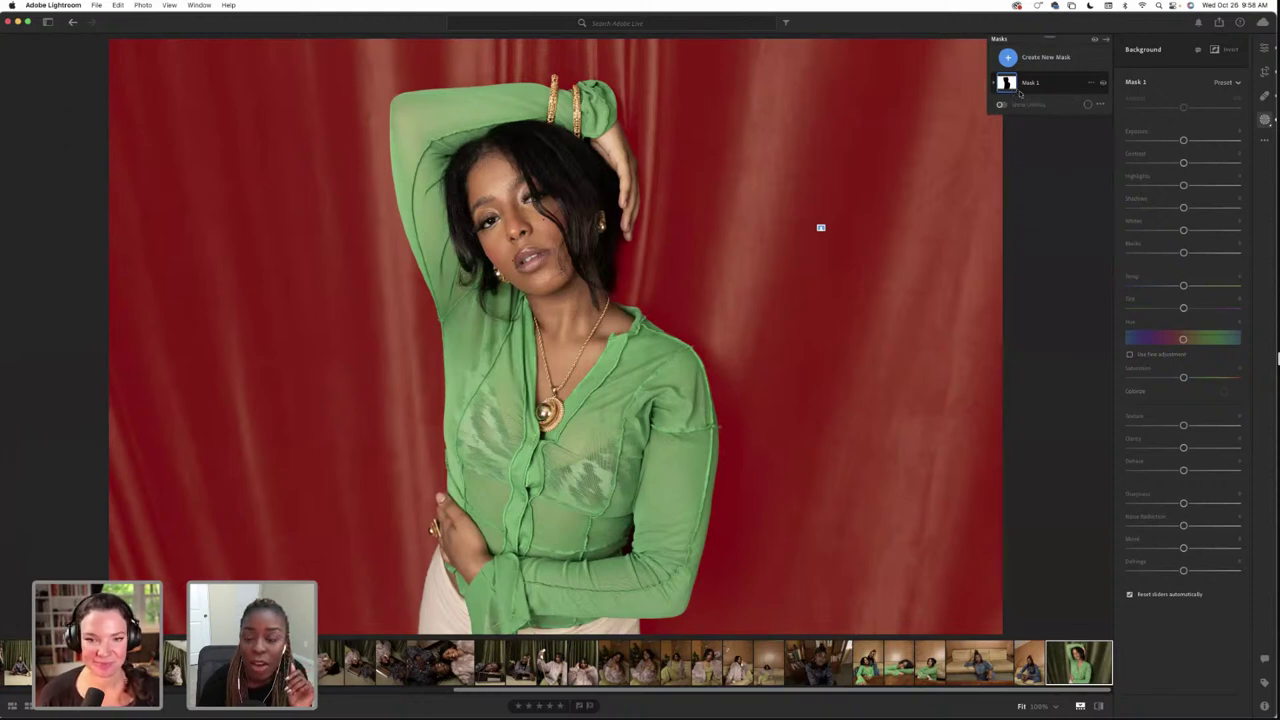
{"action": "key", "text": "o"}
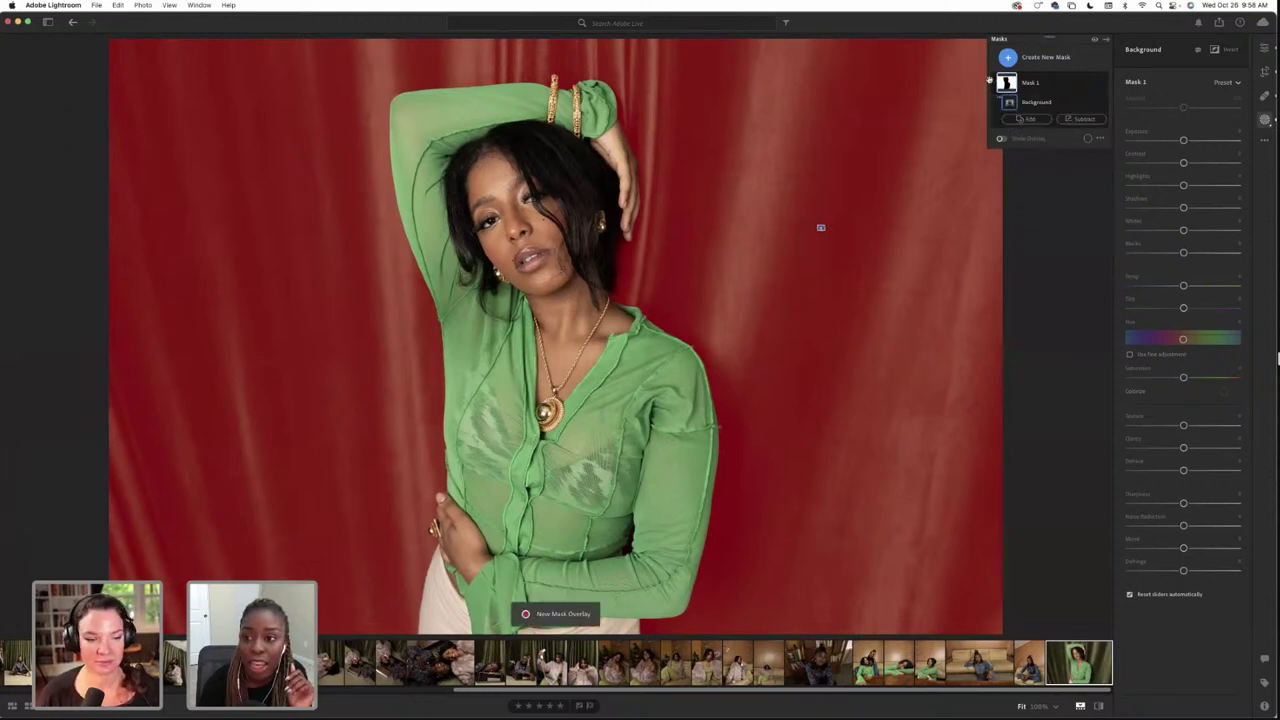
{"action": "key", "text": "o"}
{"action": "key", "text": "o"}
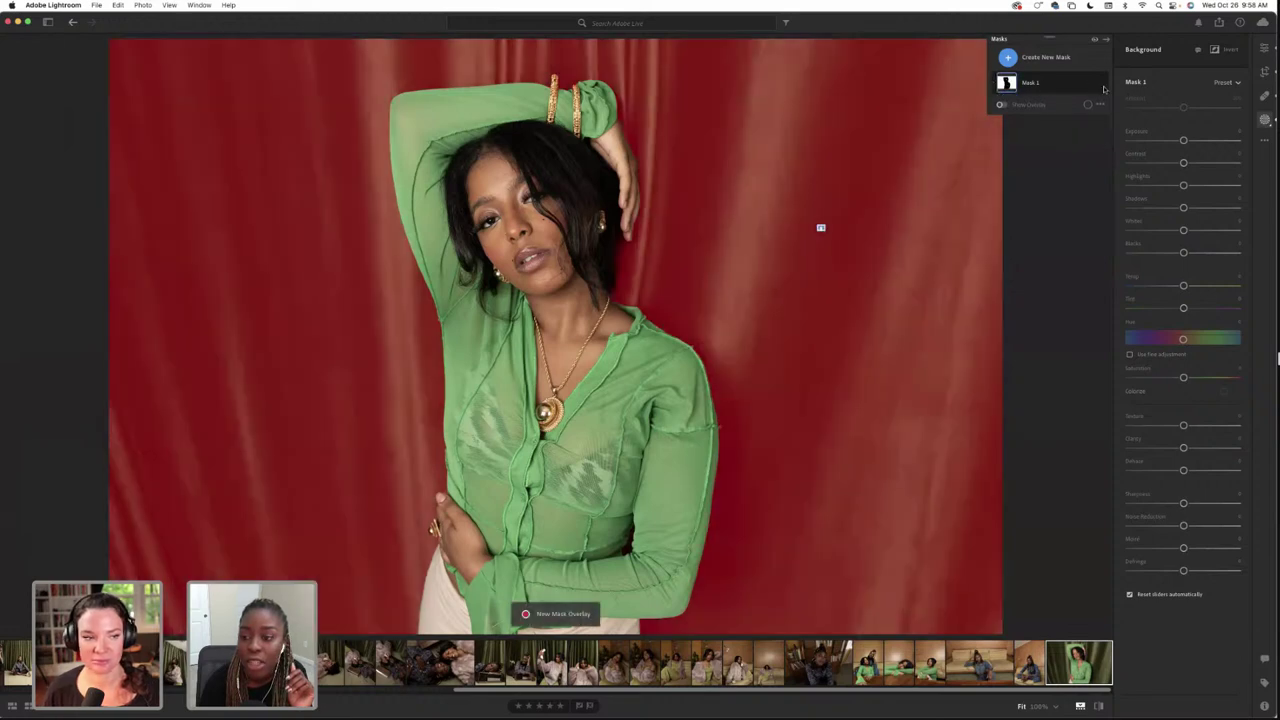
{"action": "key", "text": "o"}
{"action": "key", "text": "o"}
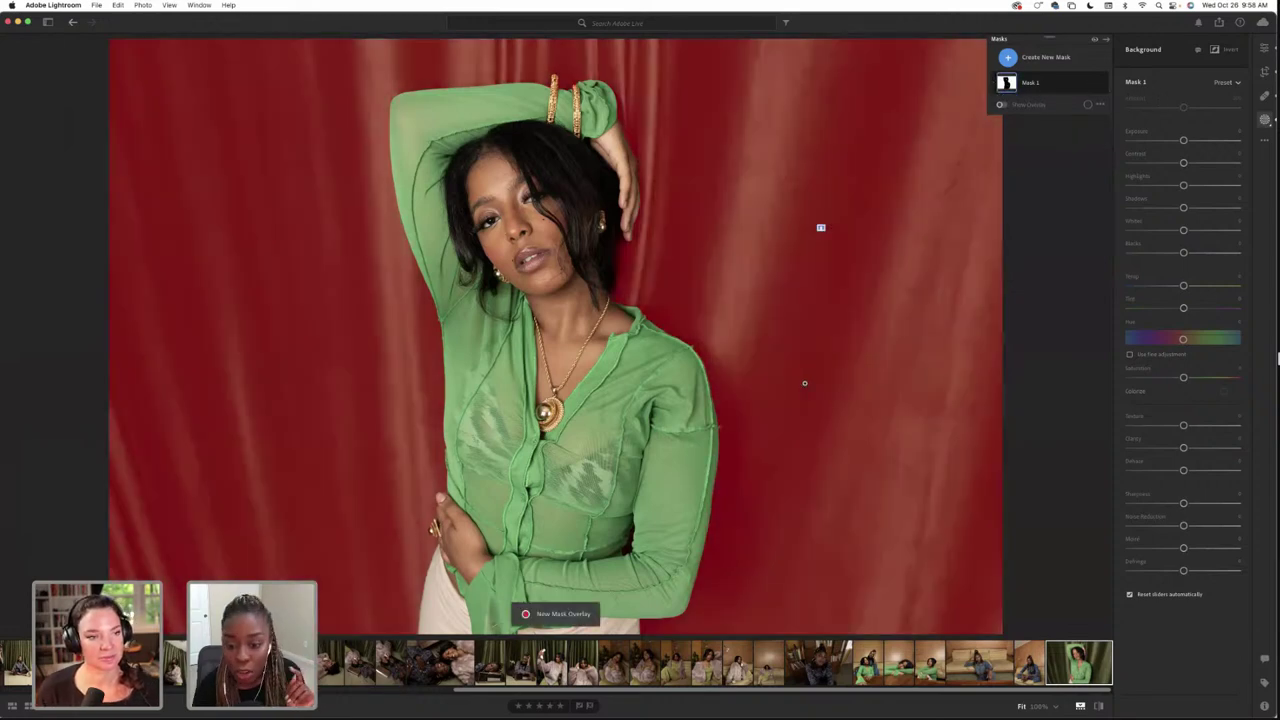
{"action": "key", "text": "o"}
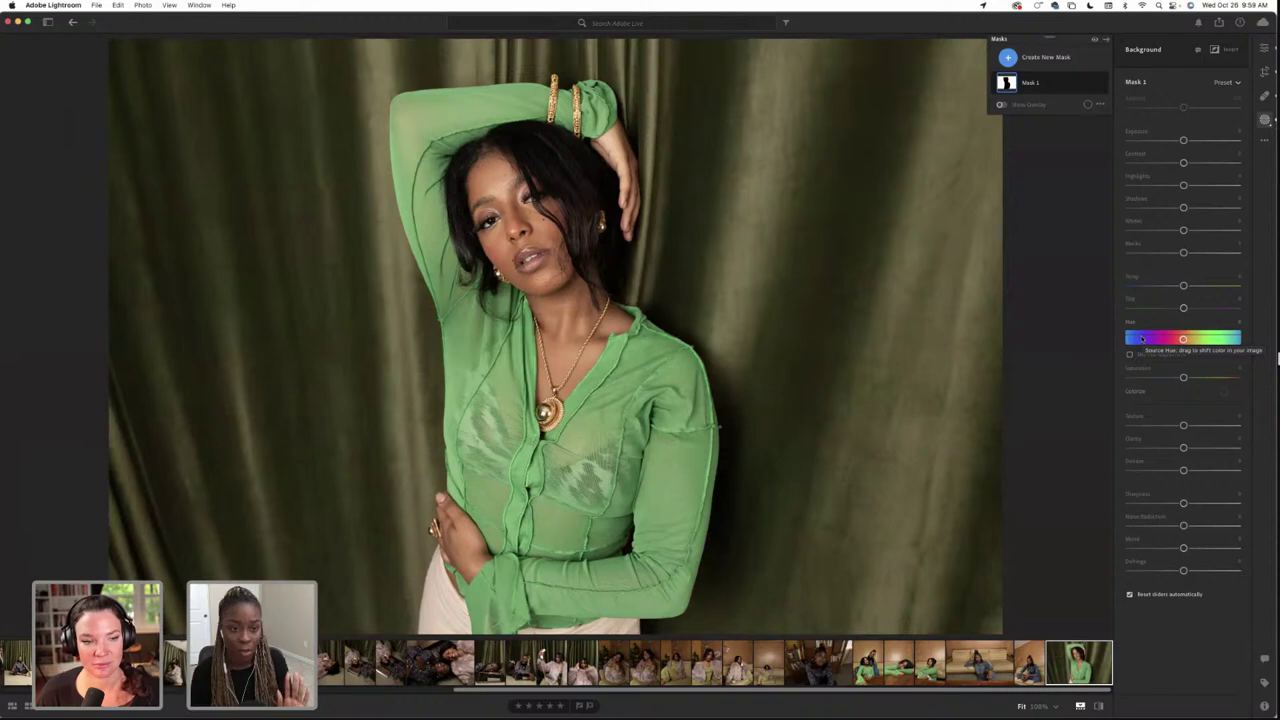
On Mask 1, set Exposure to -0.82, raise Blacks, shift Hue toward green and lower Saturation
{"action": "key", "text": "o"}
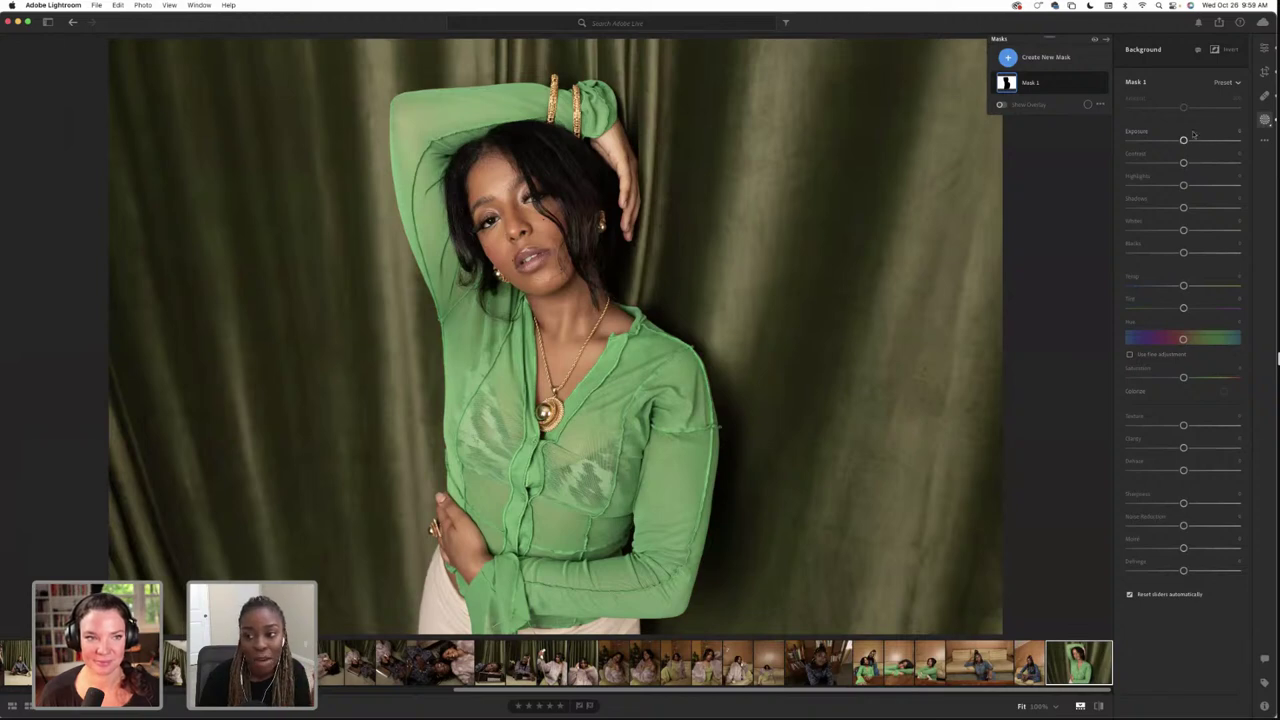
{"action": "left_click_drag", "start_coordinate": [1183, 139], "coordinate": [1186, 208]}
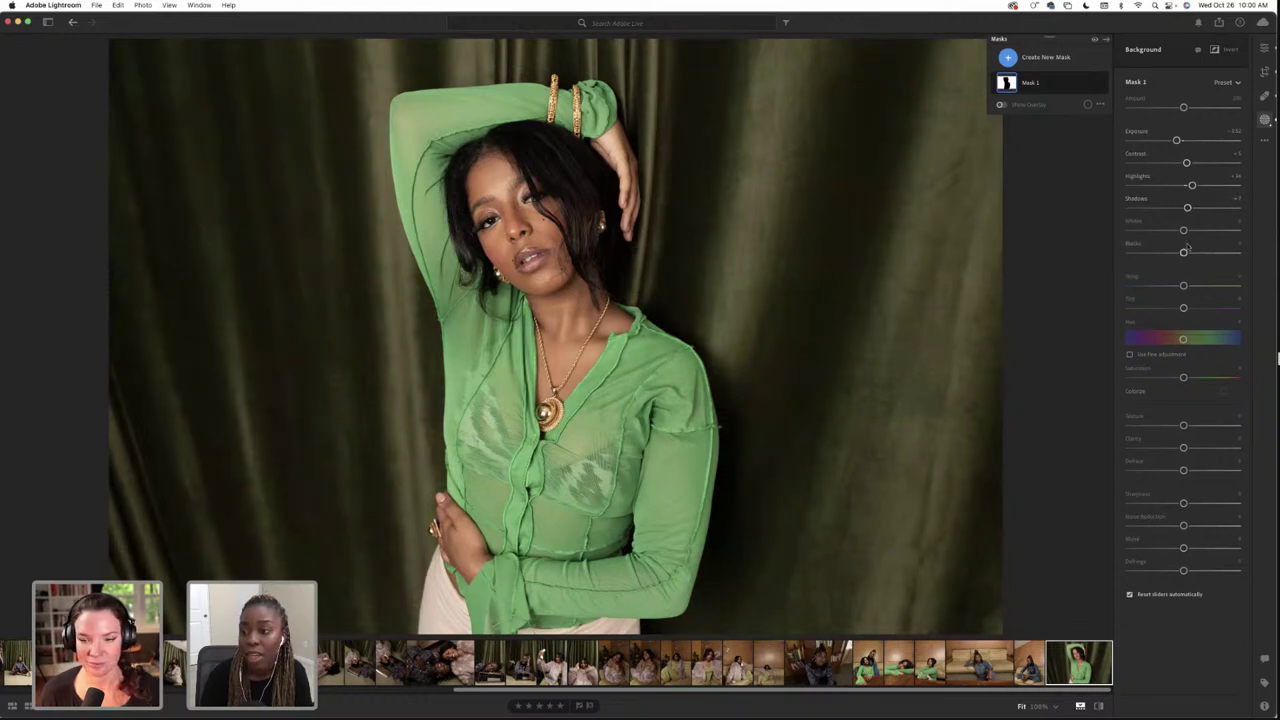
{"action": "left_click_drag", "start_coordinate": [1183, 252], "coordinate": [1182, 252]}
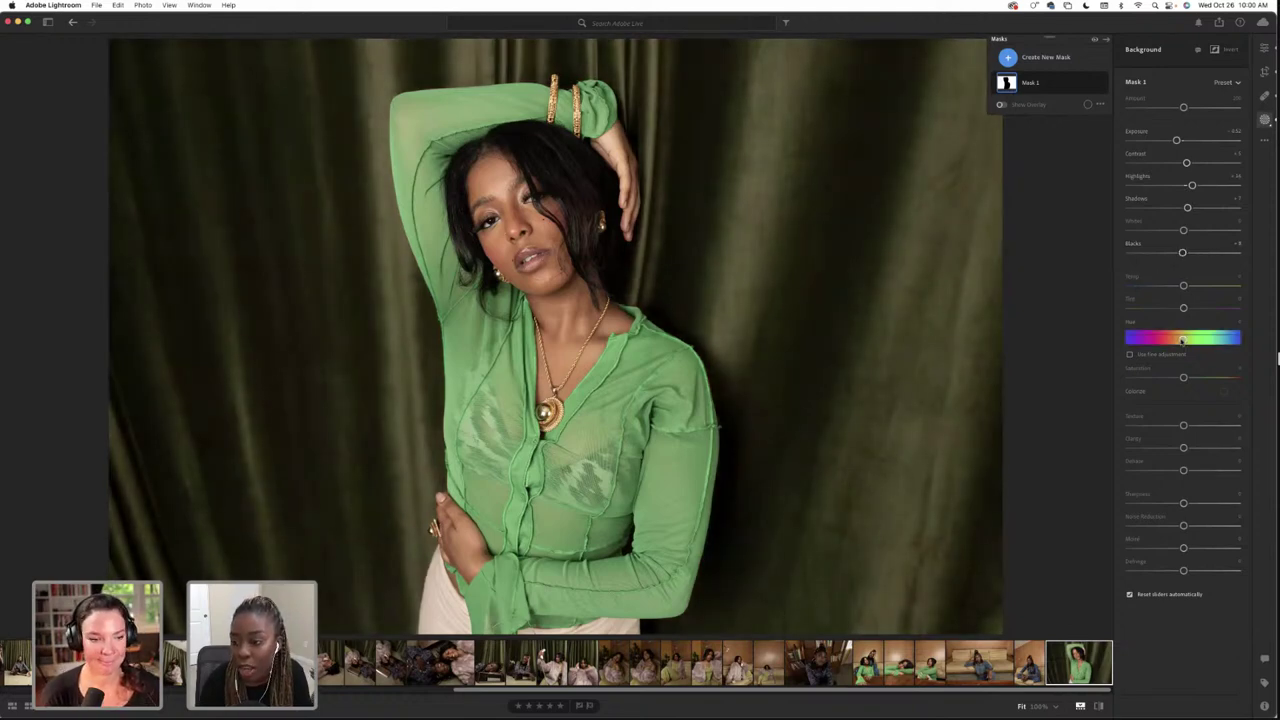
{"action": "left_click_drag", "start_coordinate": [1184, 340], "coordinate": [1188, 340]}
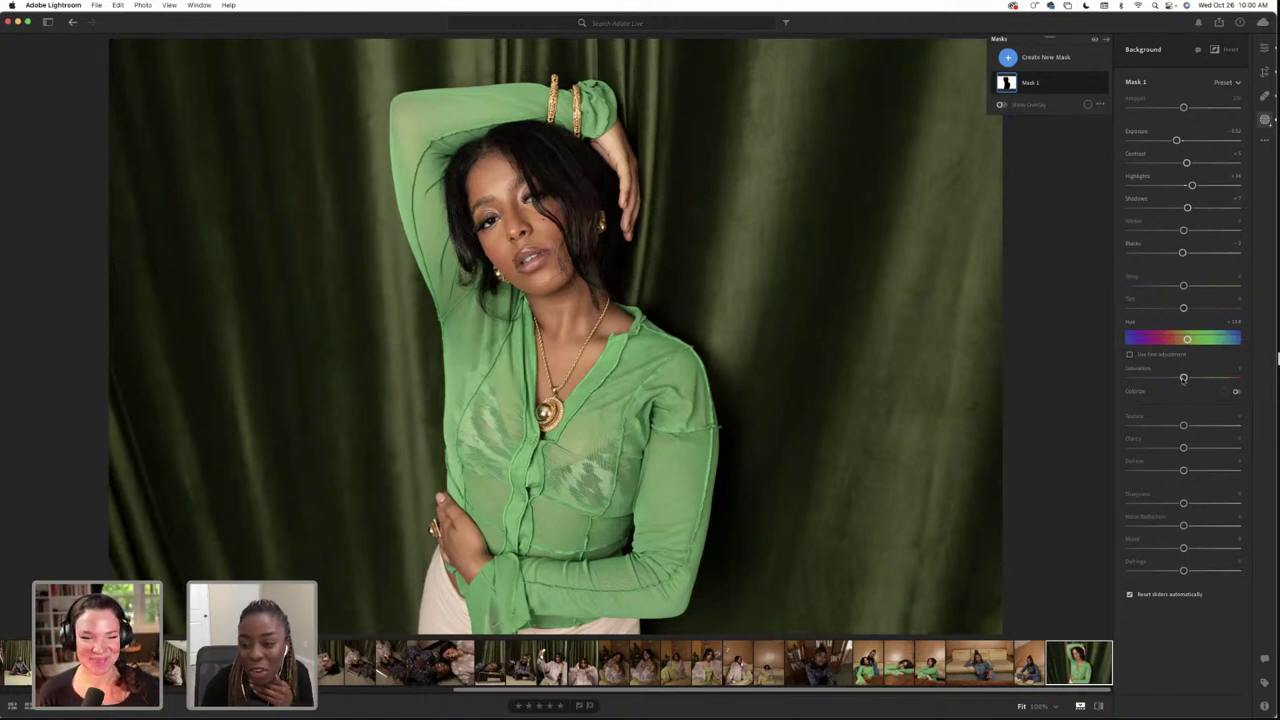
{"action": "mouse_move", "coordinate": [1184, 378]}
{"action": "left_mouse_down"}
{"action": "mouse_move", "coordinate": [1196, 379]}
{"action": "mouse_move", "coordinate": [1174, 379]}
{"action": "mouse_move", "coordinate": [1185, 379]}
{"action": "left_mouse_up"}
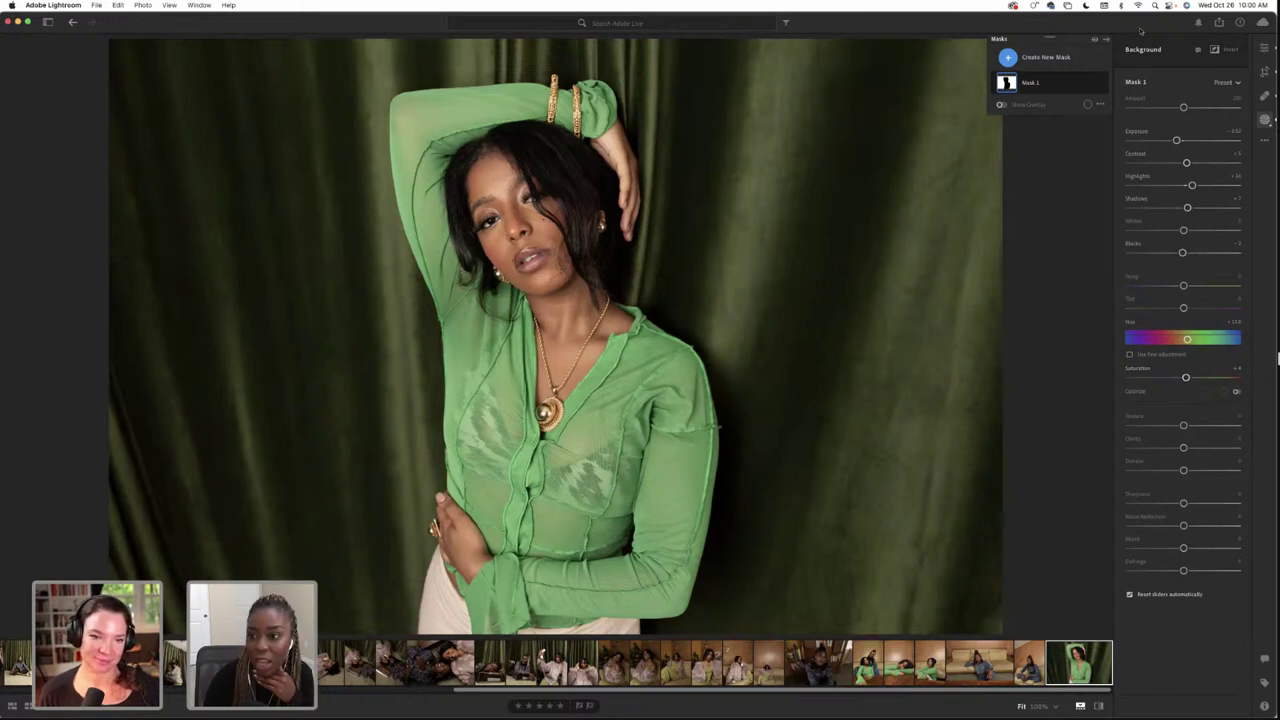
Toggle Mask 1's visibility repeatedly to compare the curtain before and after
{"action": "left_click", "coordinate": [1104, 84]}
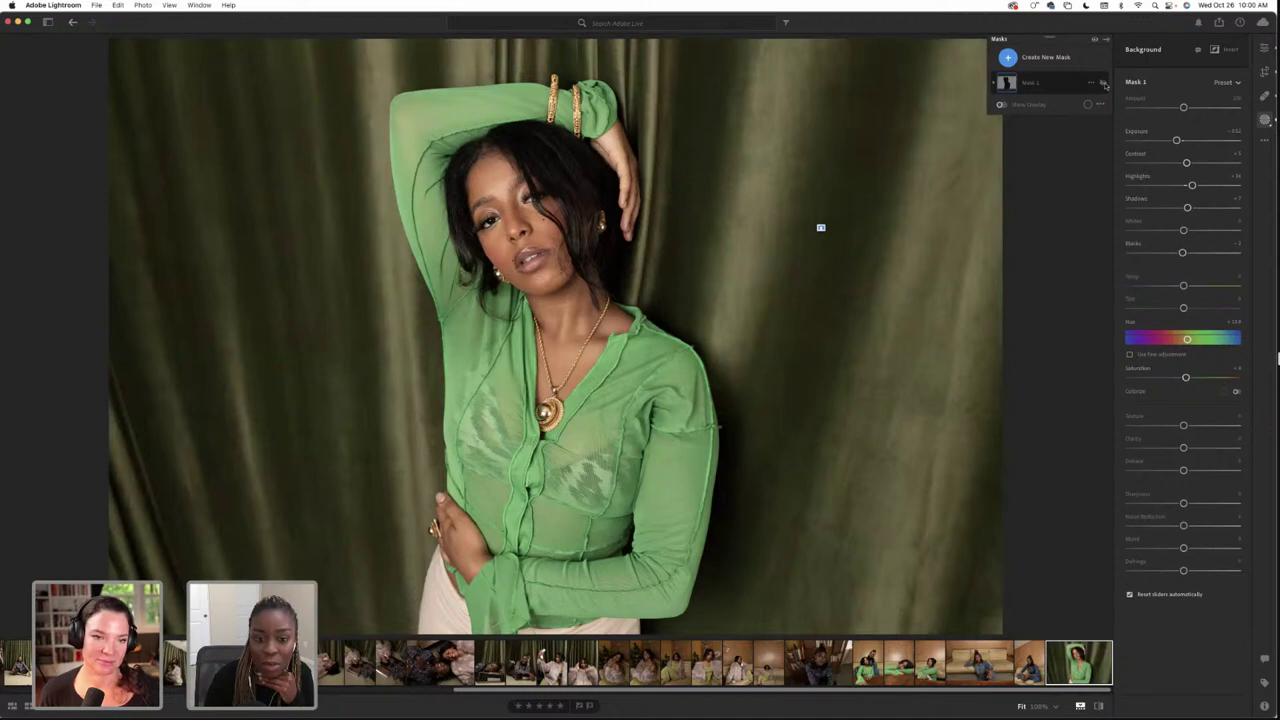
{"action": "left_click", "coordinate": [1104, 84]}
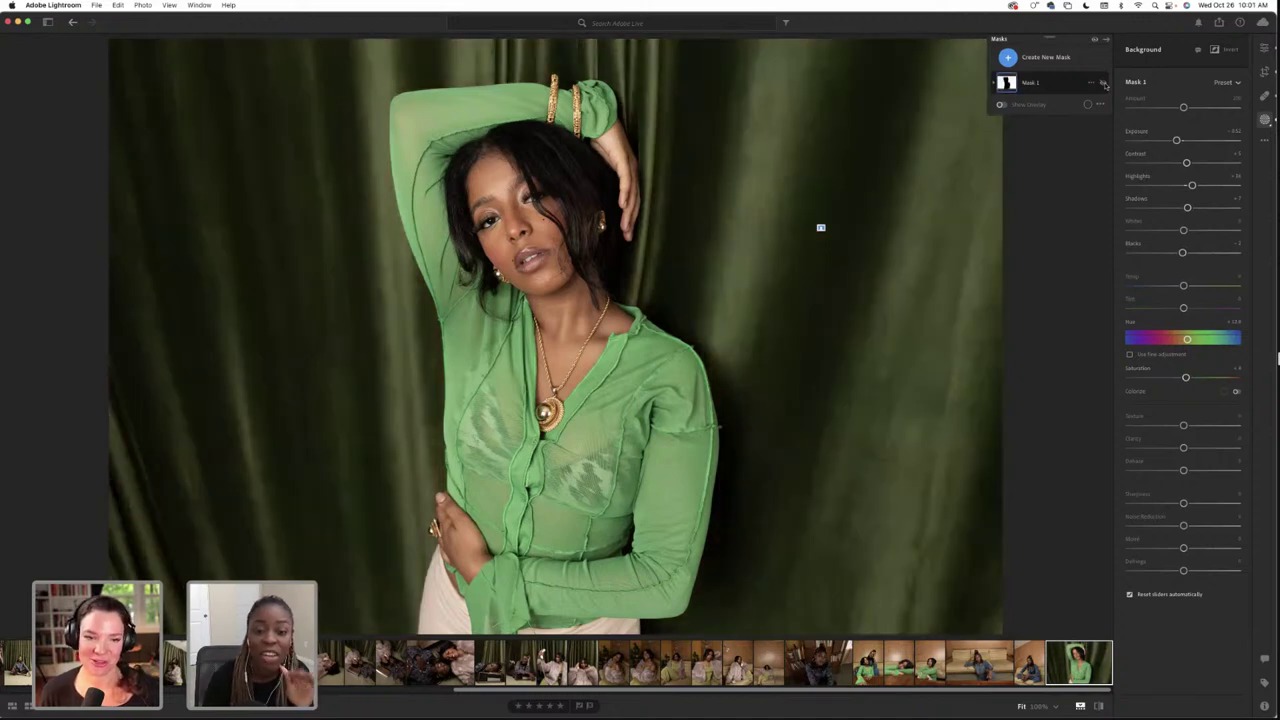
{"action": "left_click", "coordinate": [1104, 84]}
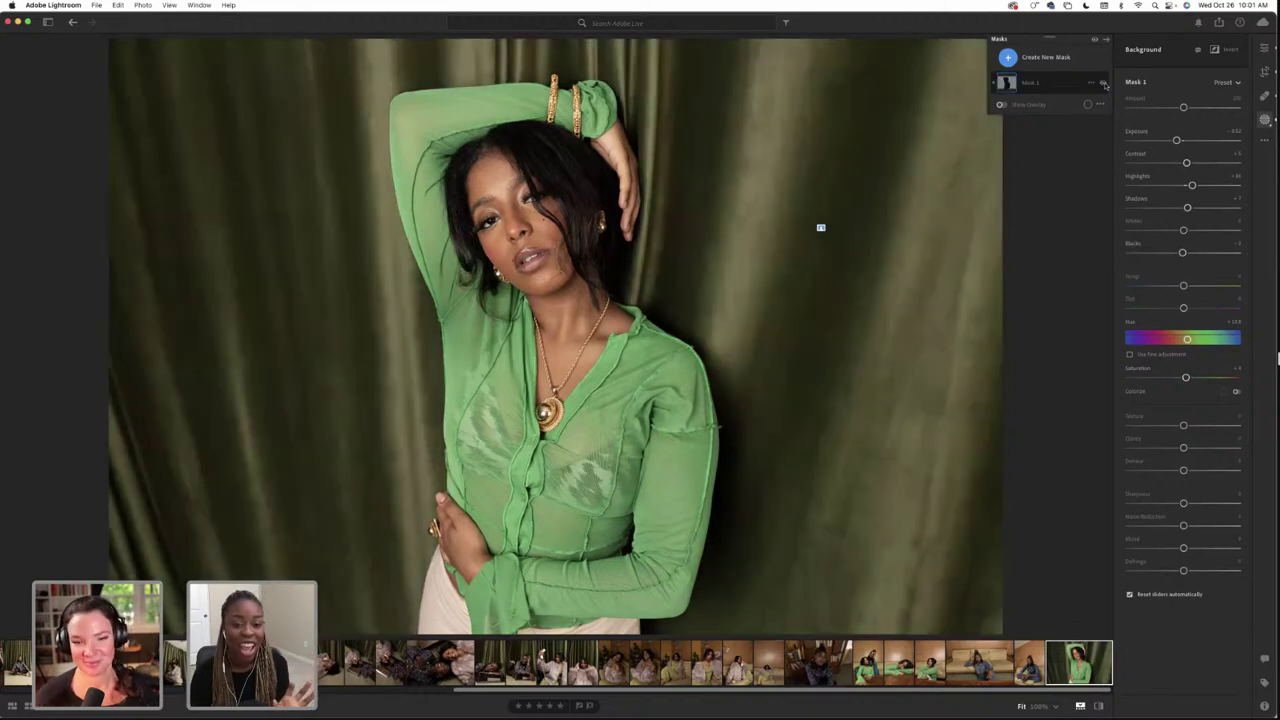
{"action": "left_click", "coordinate": [1104, 84]}
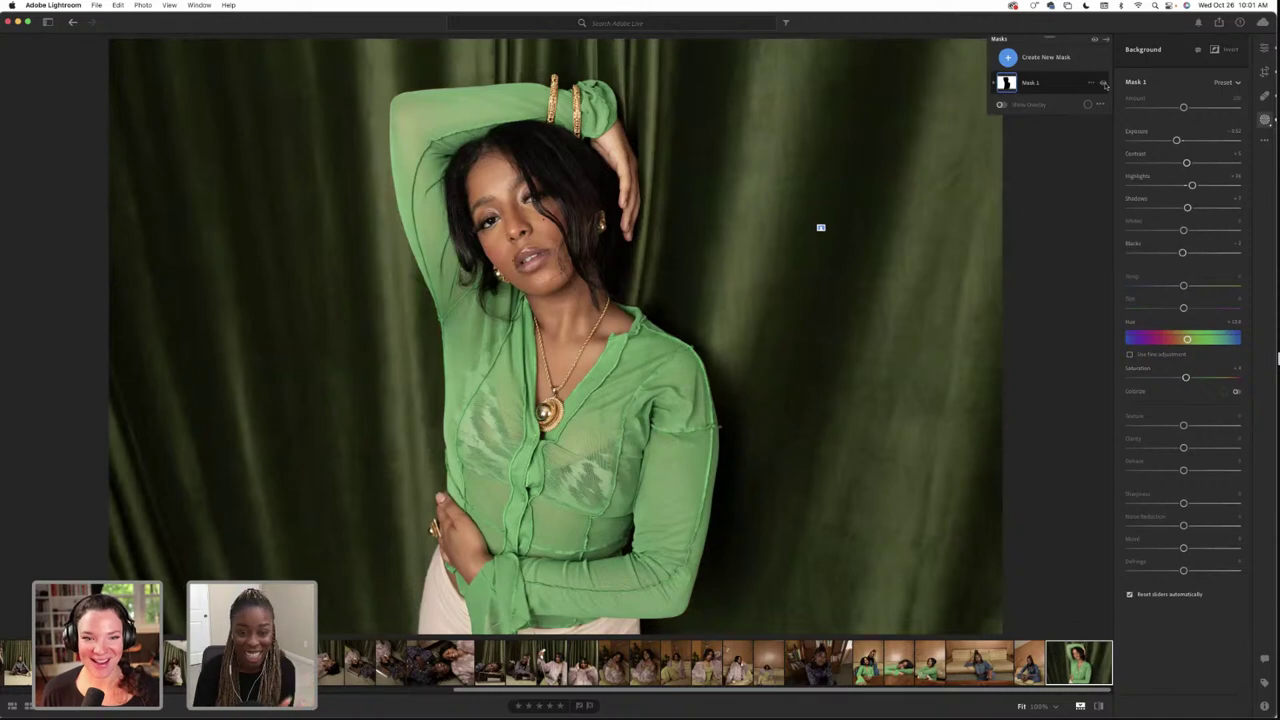
{"action": "left_click", "coordinate": [1104, 84]}
{"action": "left_click", "coordinate": [1104, 84]}
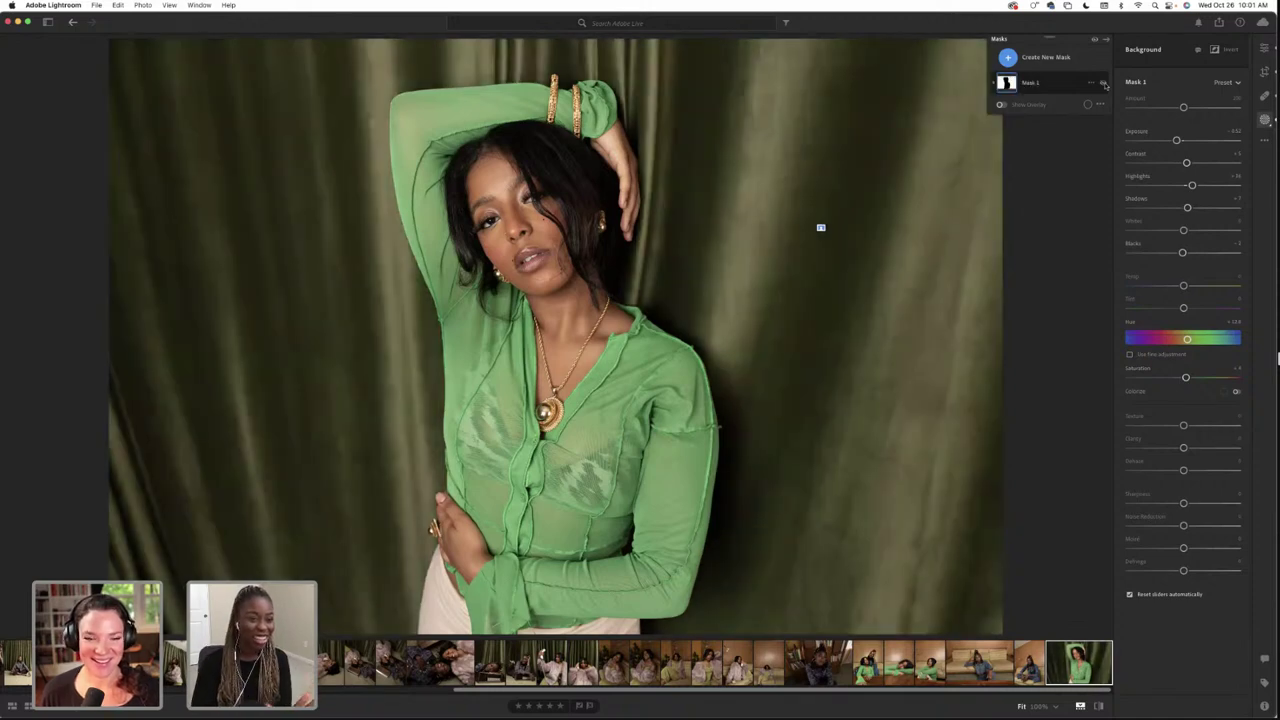
{"action": "left_click", "coordinate": [1104, 84]}
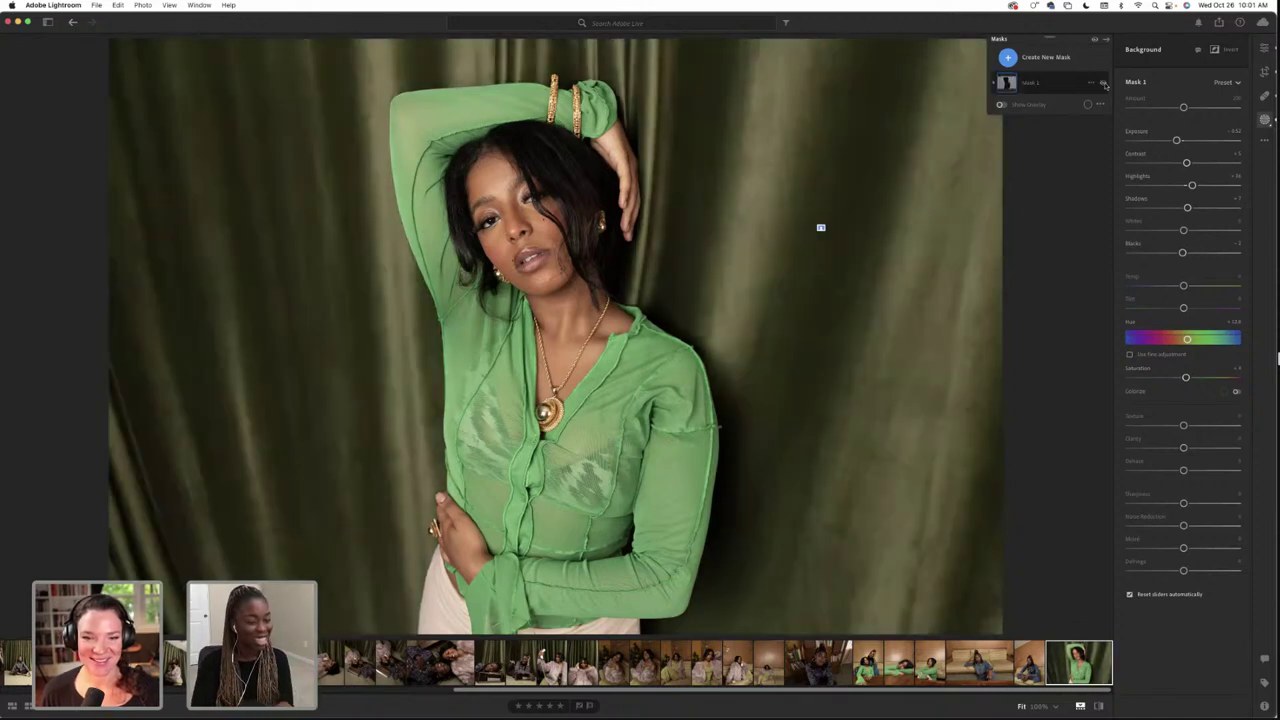
{"action": "left_click", "coordinate": [1104, 84]}
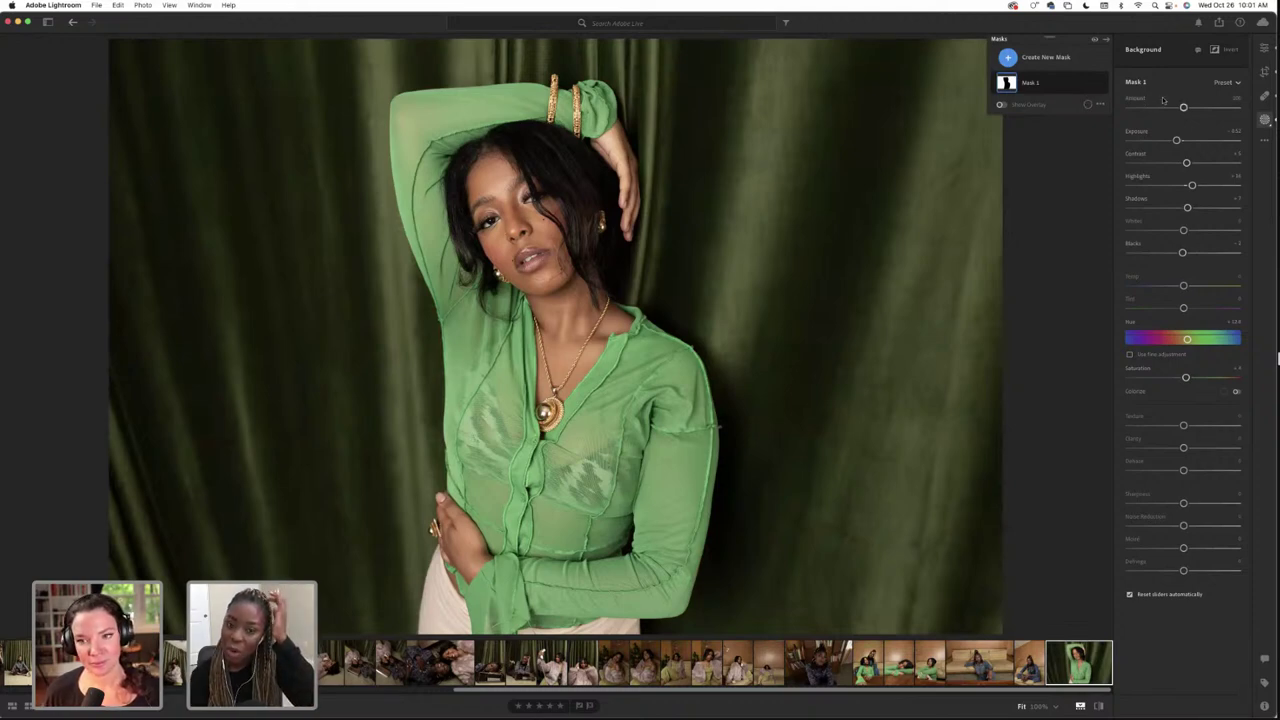
Reselect Mask 1 and lower its overall Amount to soften the curtain darkening
{"action": "left_click", "coordinate": [1265, 120]}
{"action": "left_click", "coordinate": [1265, 120]}
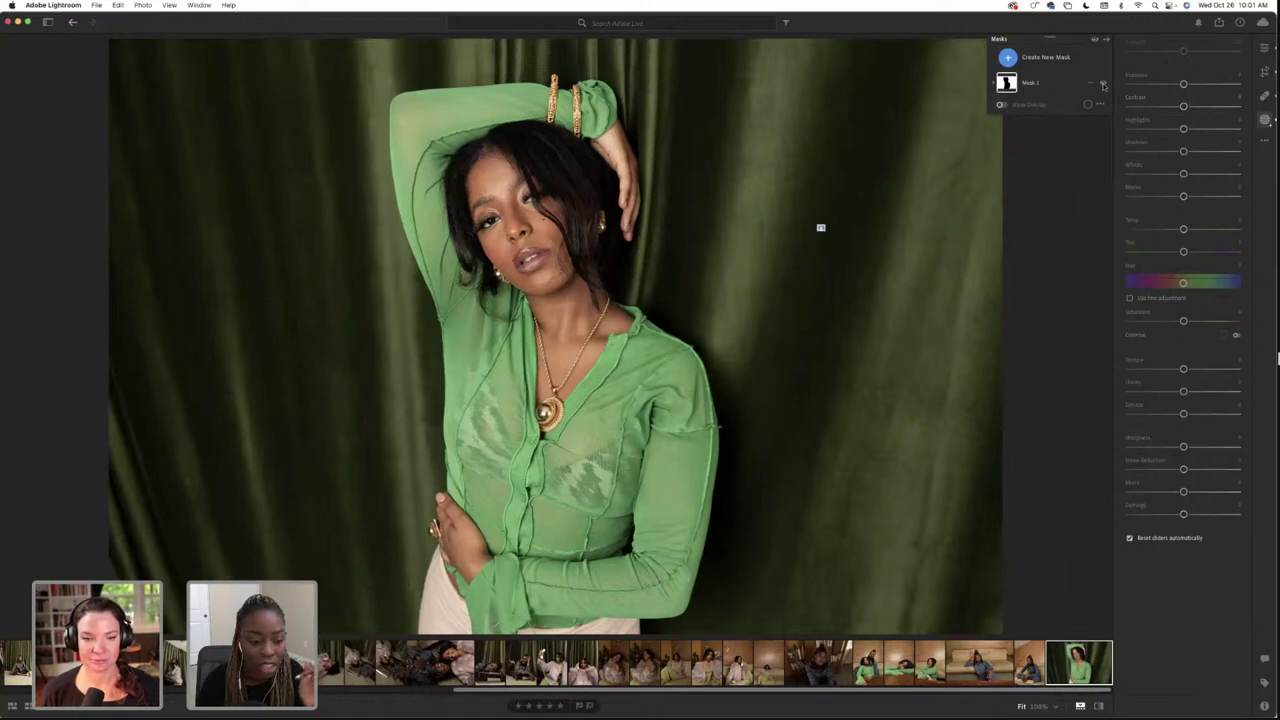
{"action": "left_click", "coordinate": [1046, 87]}
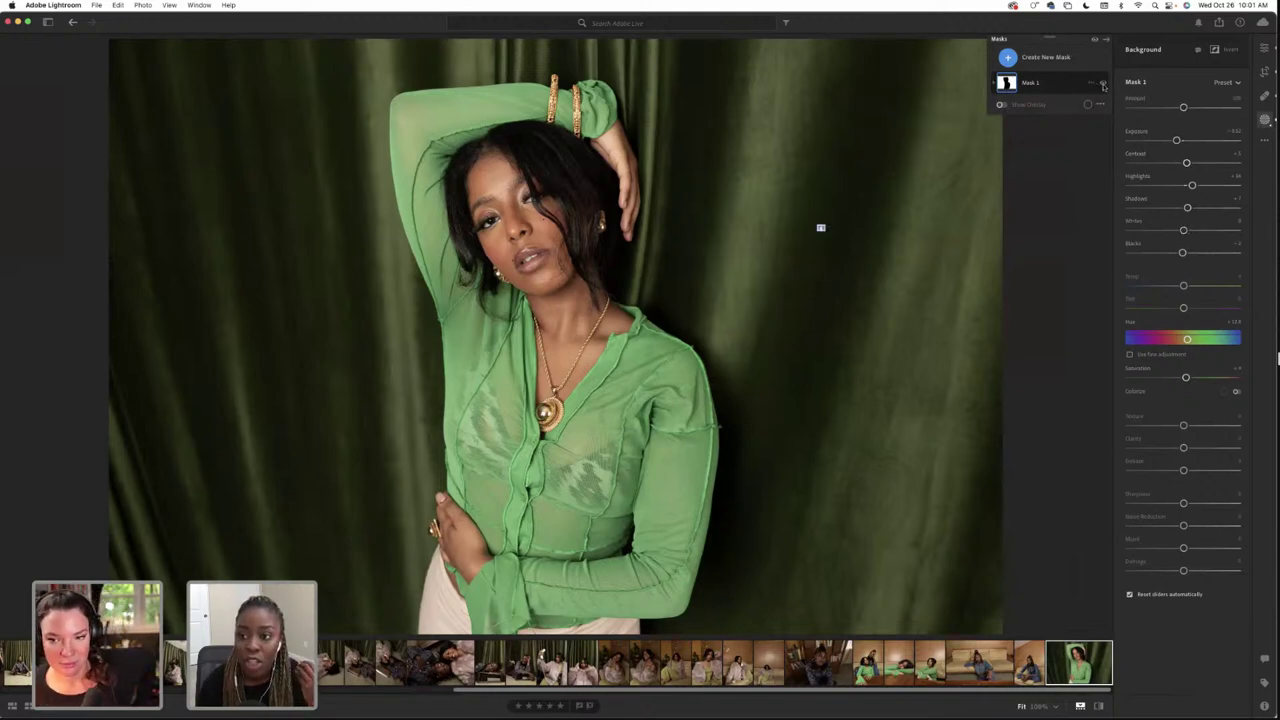
{"action": "left_click", "coordinate": [1103, 86]}
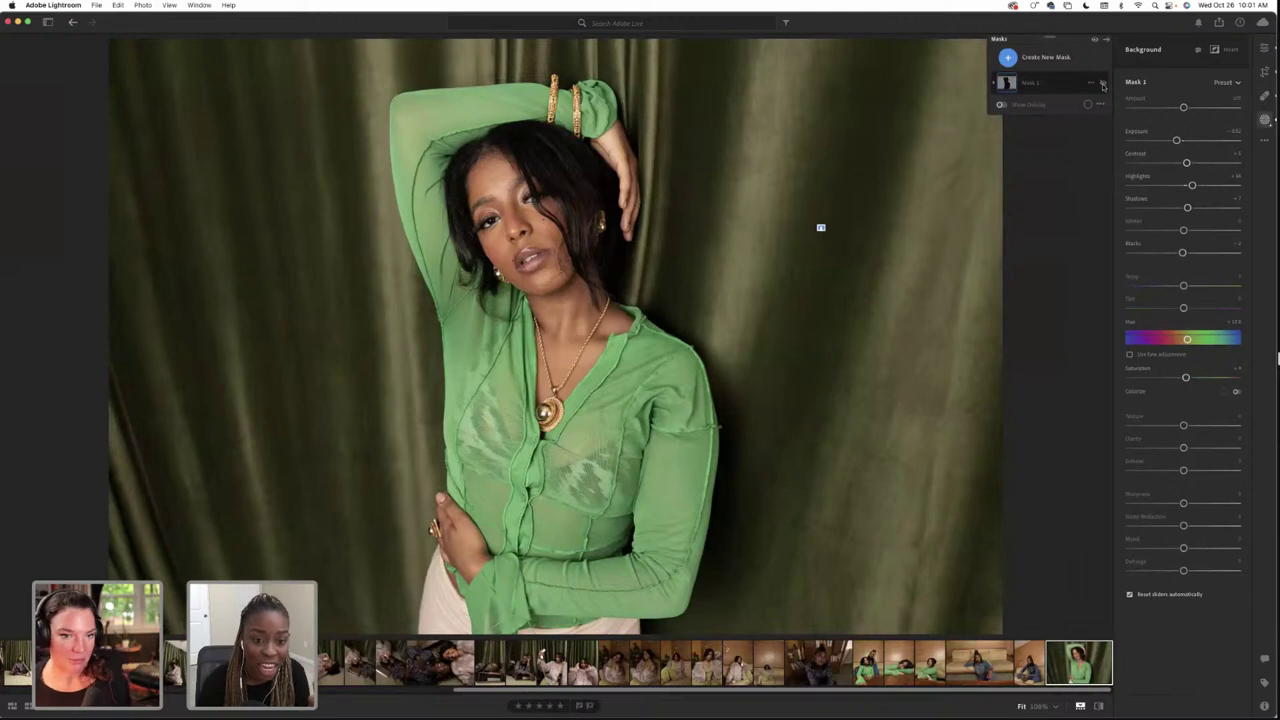
{"action": "left_click", "coordinate": [1103, 86]}
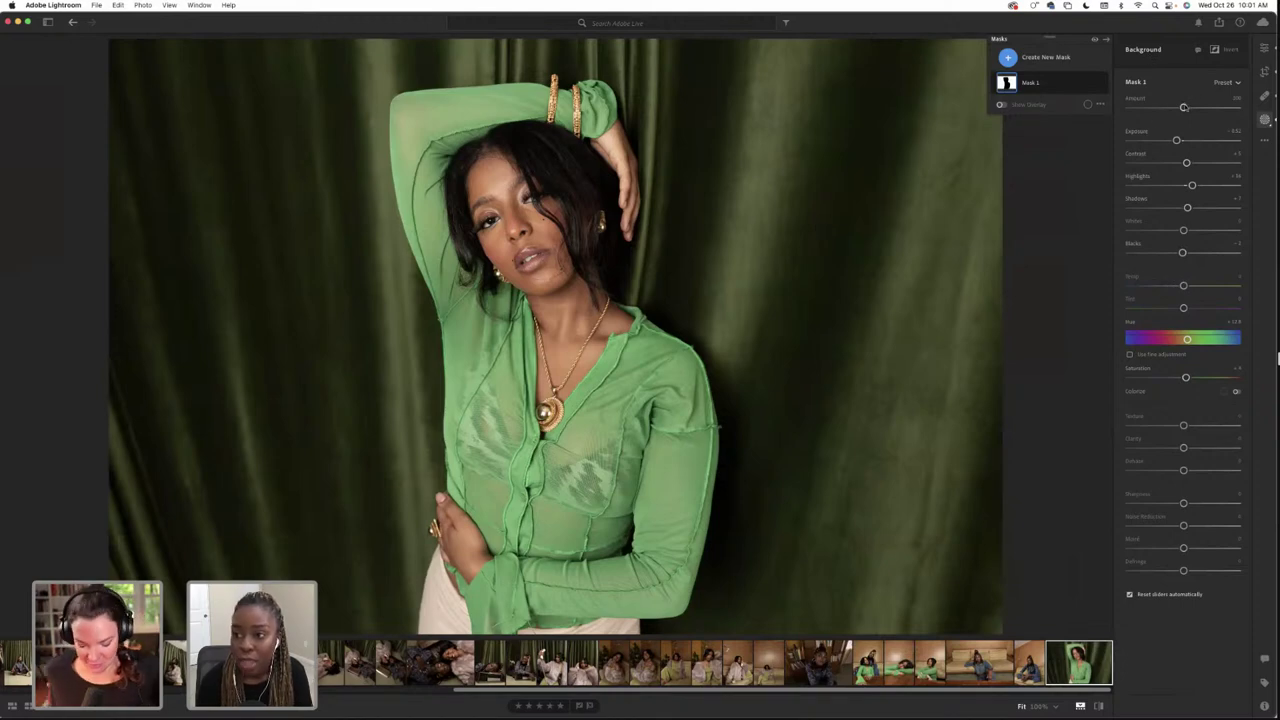
{"action": "mouse_move", "coordinate": [1183, 108]}
{"action": "left_mouse_down"}
{"action": "mouse_move", "coordinate": [1152, 109]}
{"action": "mouse_move", "coordinate": [1183, 108]}
{"action": "left_mouse_up"}
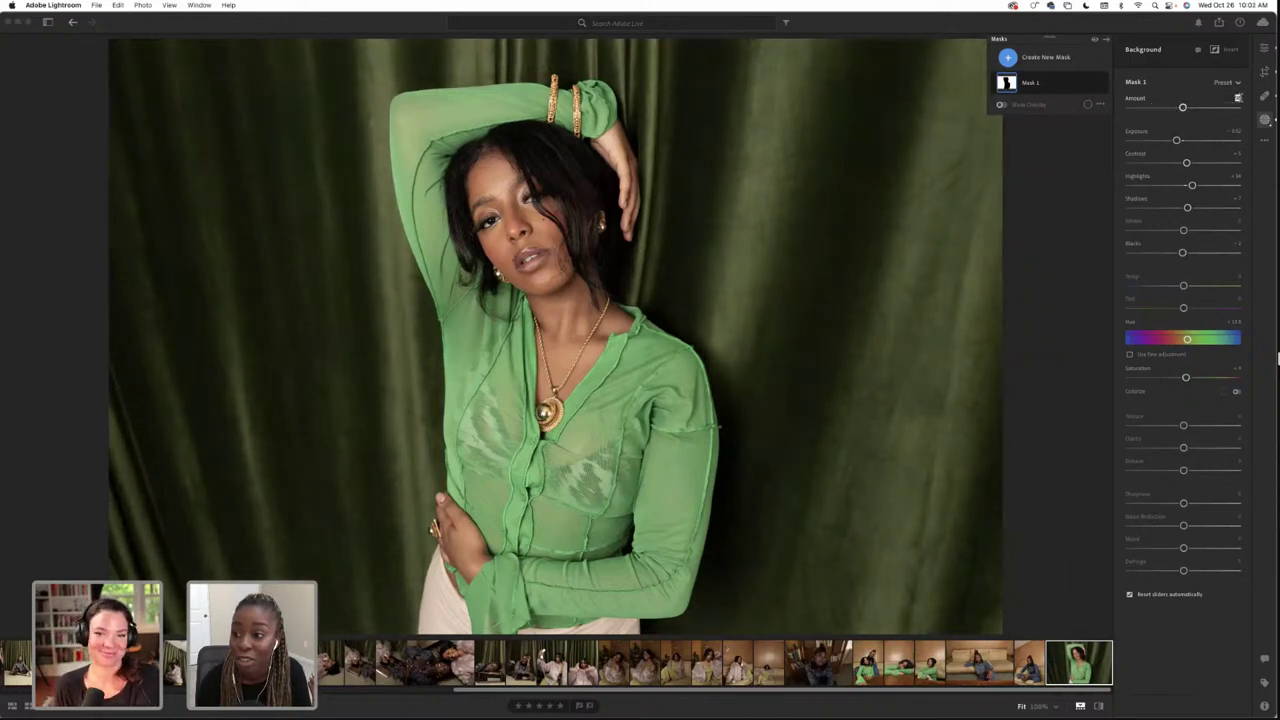
{"action": "left_click", "coordinate": [1103, 82]}
{"action": "left_click", "coordinate": [1103, 82]}
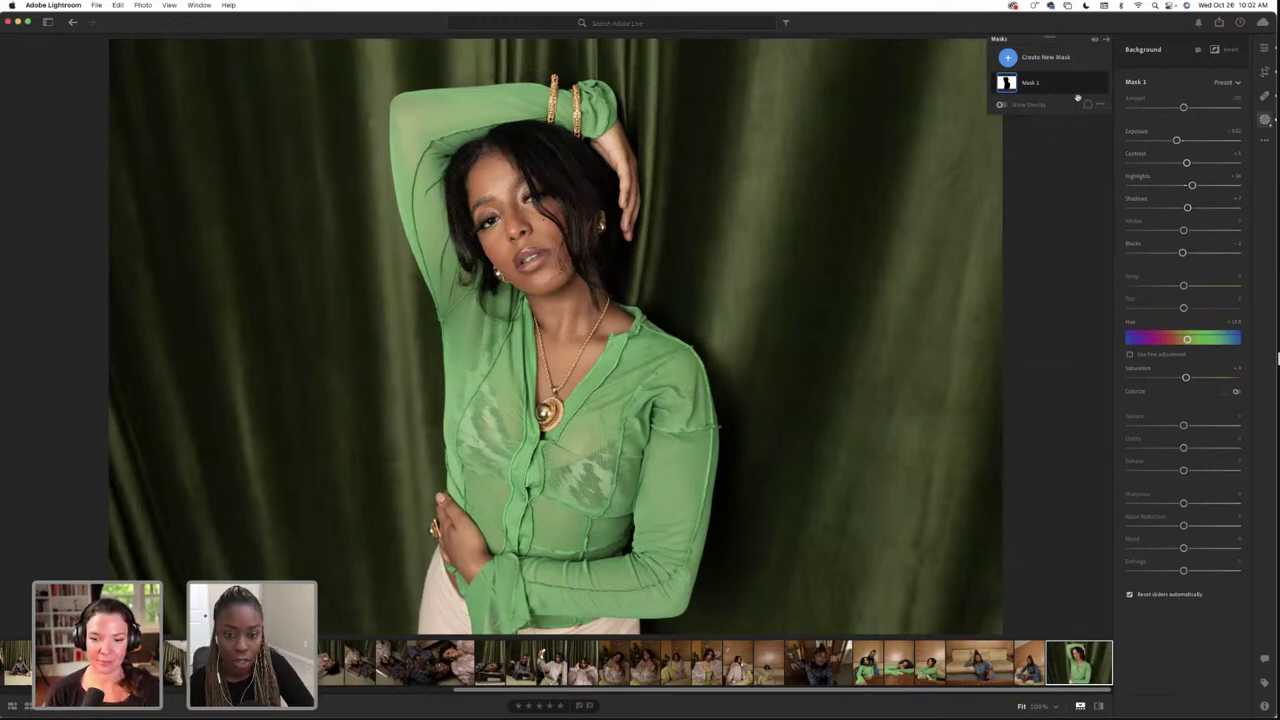
Copy Mask 1 and paste it onto the fur-coat portrait
{"action": "key", "text": "super+c"}
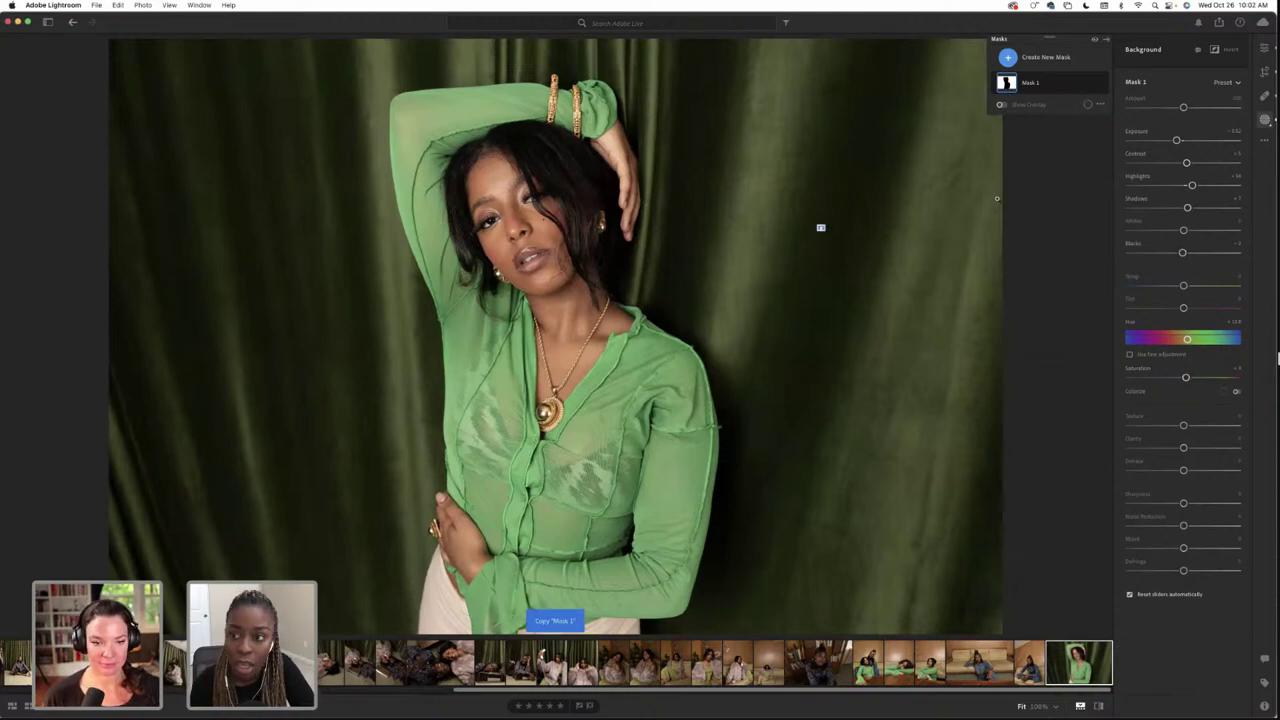
{"action": "key", "text": "super+c"}
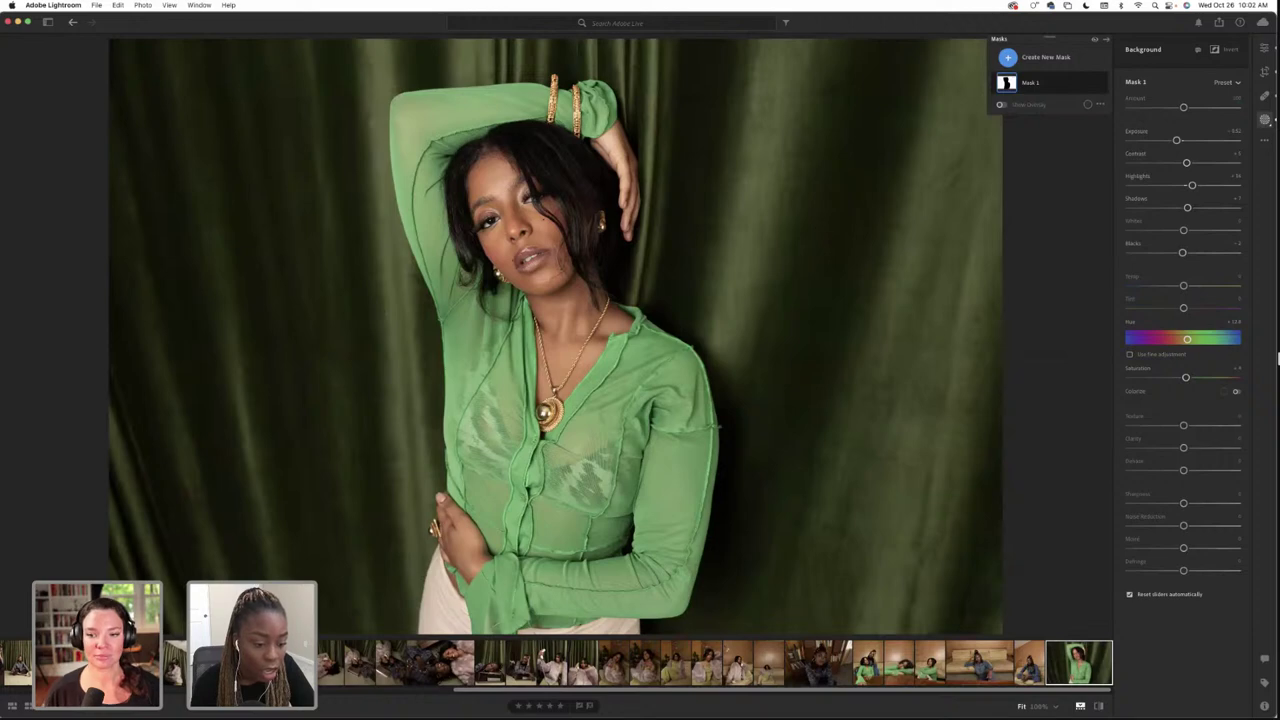
{"action": "left_click", "coordinate": [330, 662]}
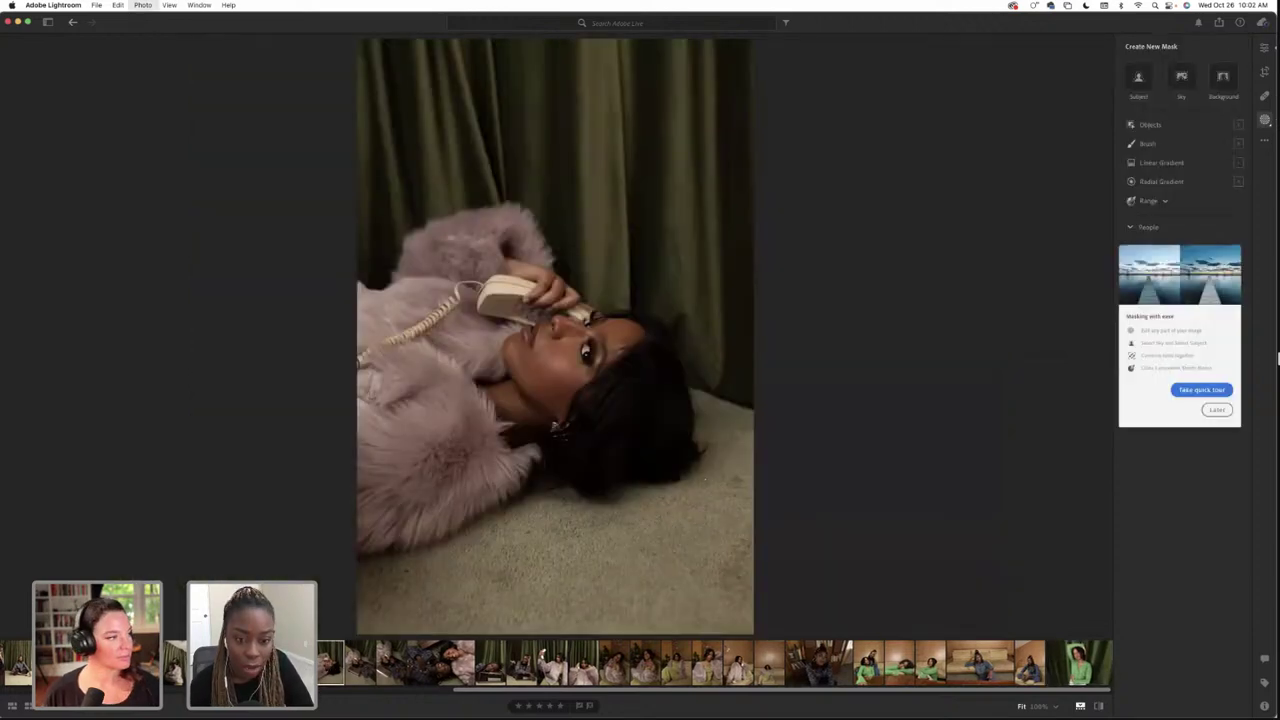
{"action": "key", "text": "super+v"}
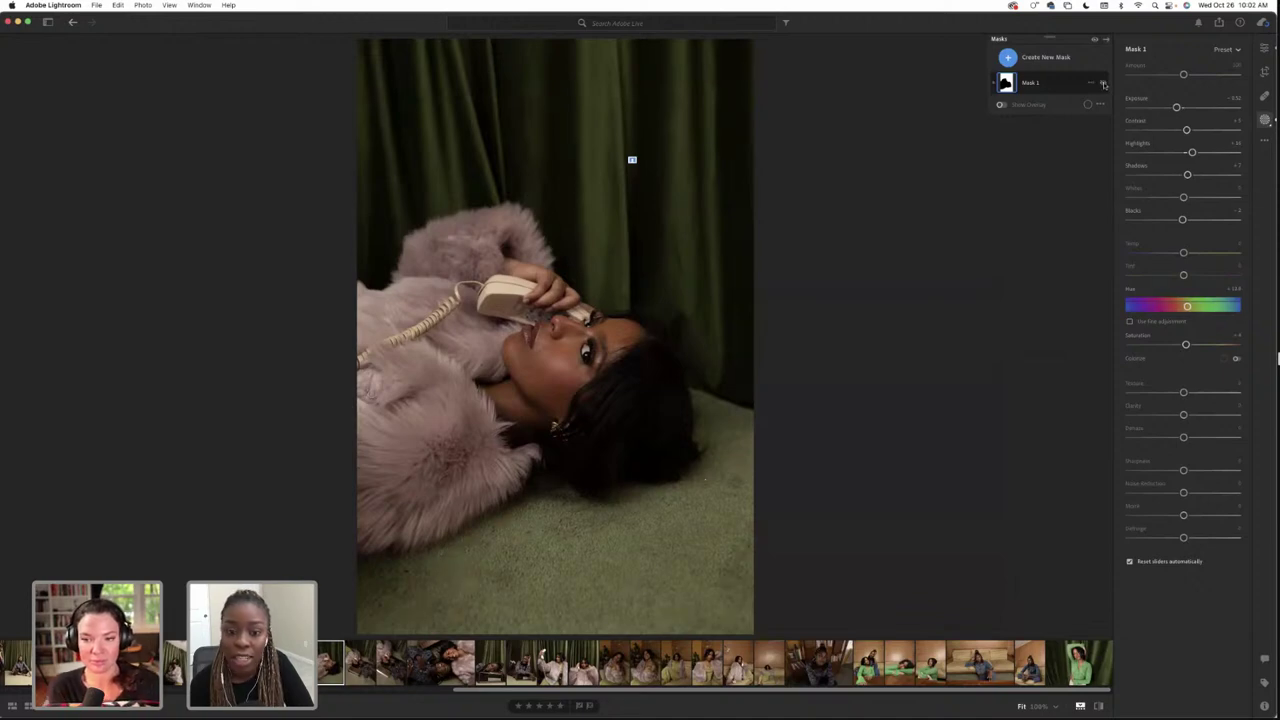
Toggle the pasted mask on and off to compare the fur-coat curtain before and after
{"action": "left_click", "coordinate": [1104, 84]}
{"action": "left_click", "coordinate": [1104, 84]}
{"action": "left_click", "coordinate": [1104, 84]}
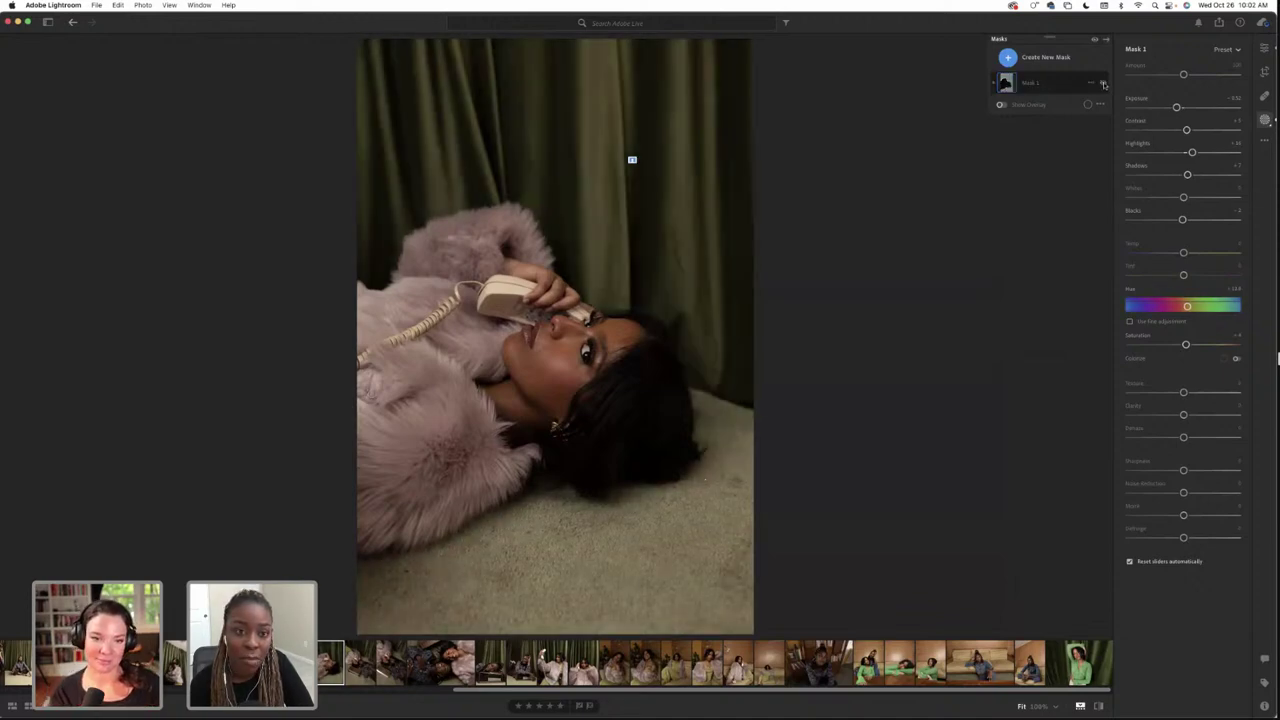
{"action": "left_click", "coordinate": [1104, 84]}
{"action": "left_click", "coordinate": [1104, 84]}
{"action": "left_click", "coordinate": [1104, 84]}
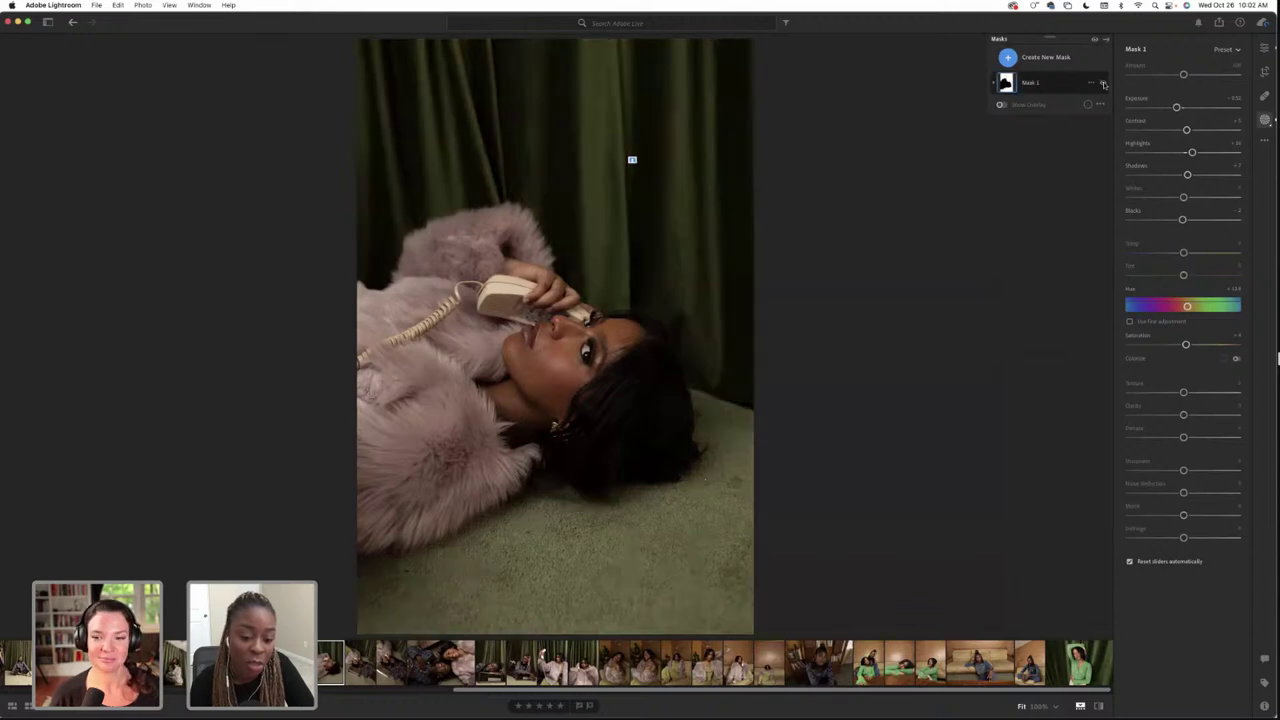
{"action": "left_click", "coordinate": [1104, 84]}
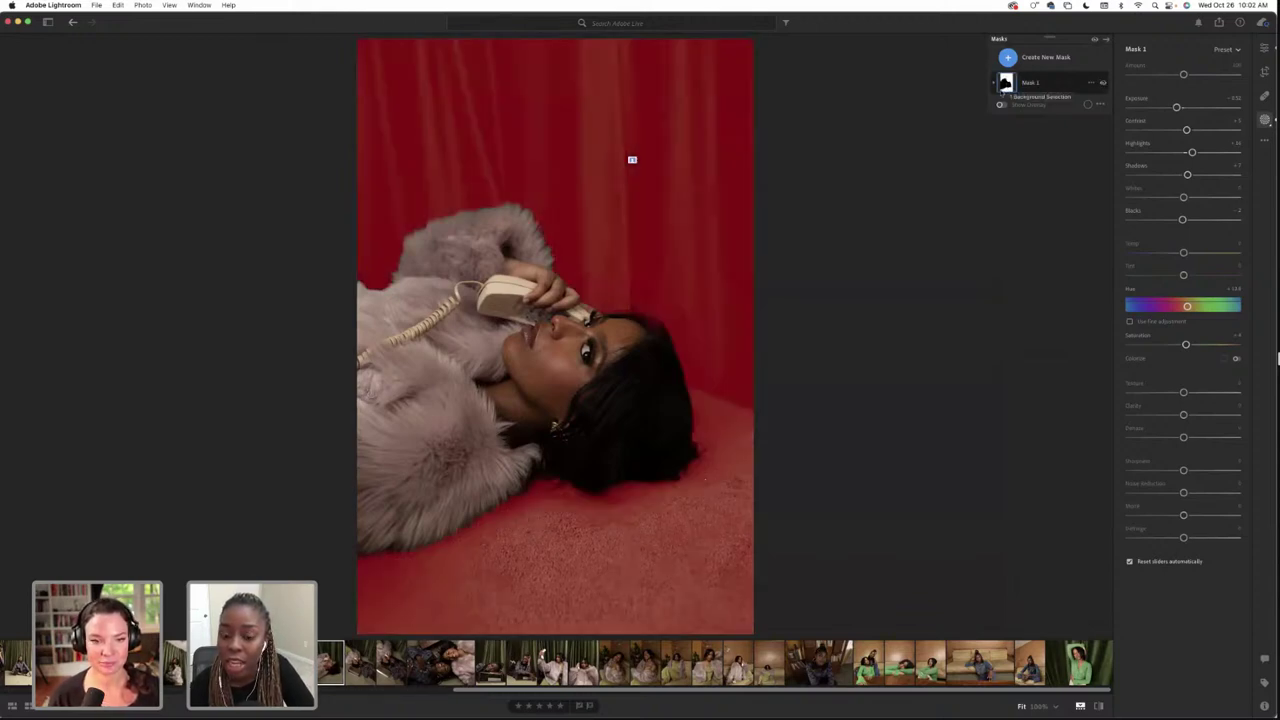
{"action": "left_click", "coordinate": [1104, 84]}
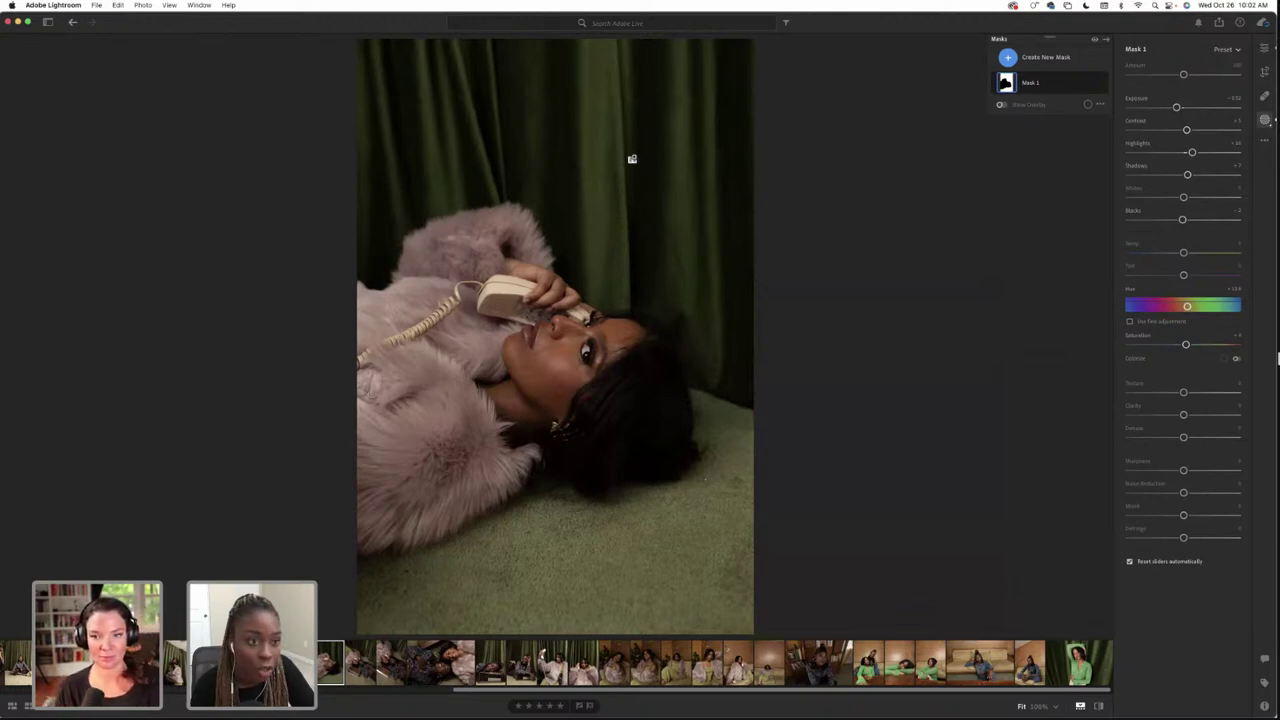
{"action": "mouse_move", "coordinate": [633, 160]}
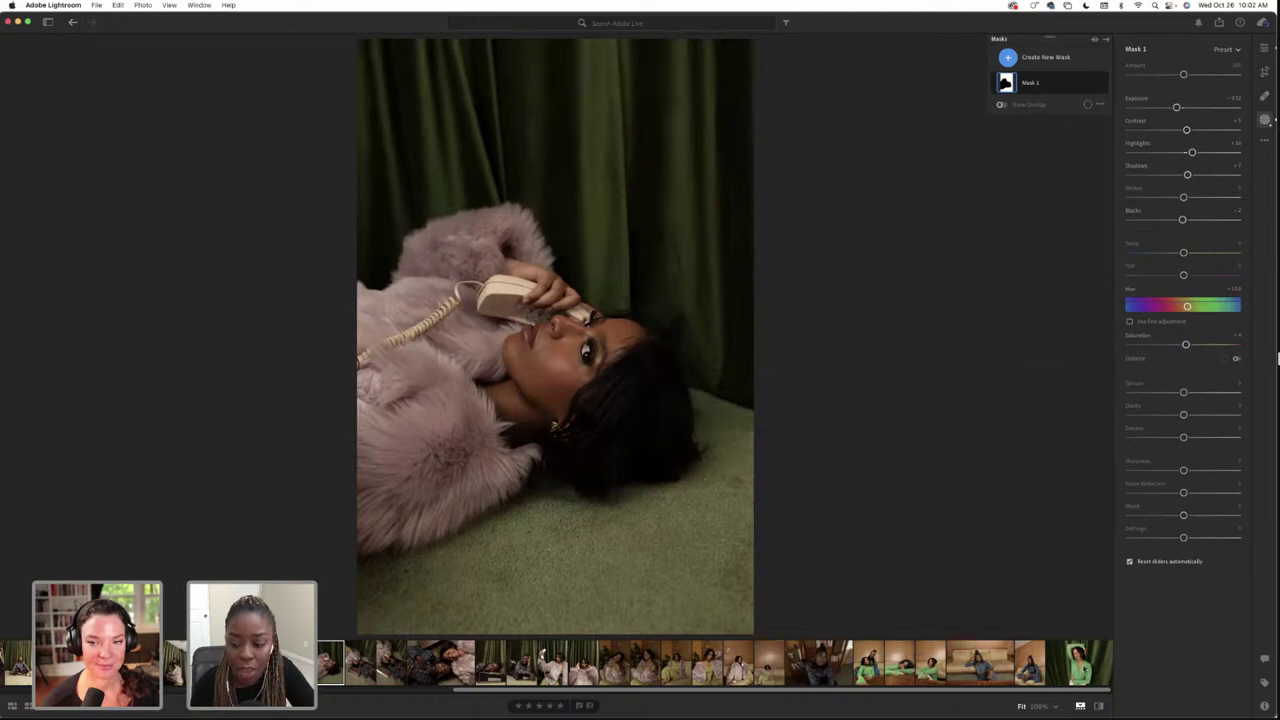
Show the reclining fur-coat and green-shirt portraits side by side in Compare view
{"action": "key", "text": "super+z"}
{"action": "left_click", "coordinate": [1078, 662]}
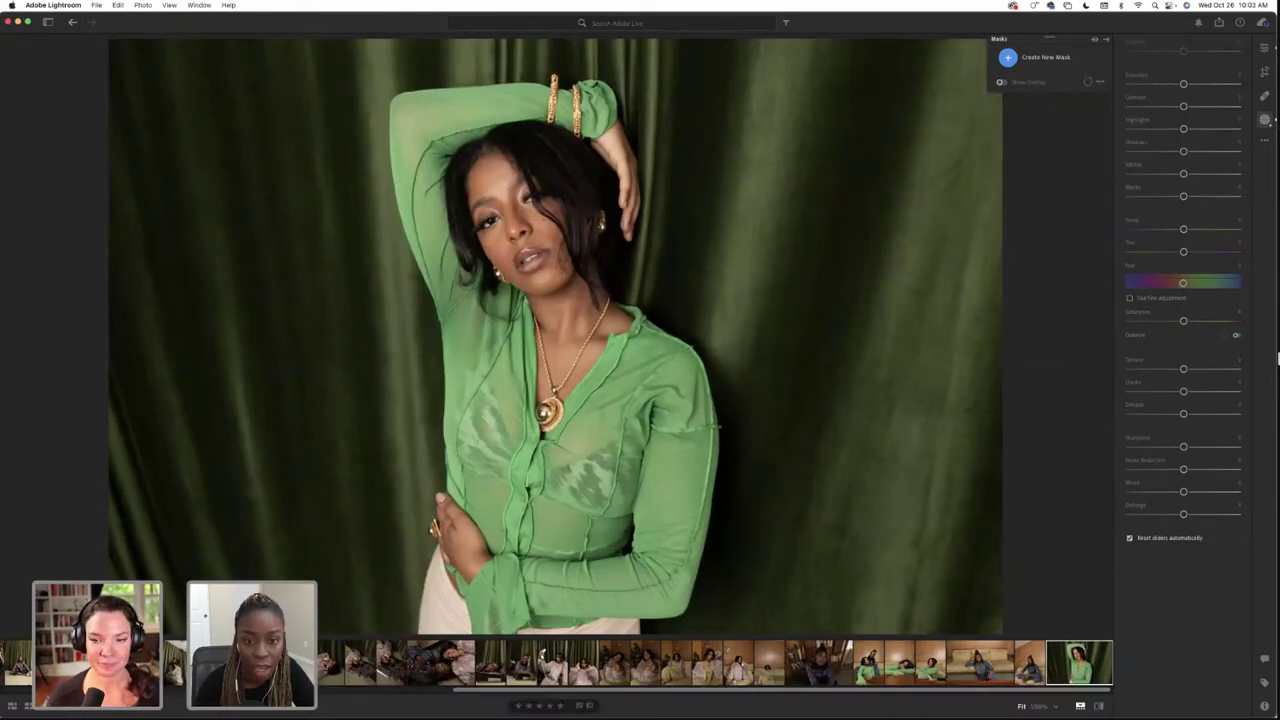
{"action": "left_click", "coordinate": [330, 662]}
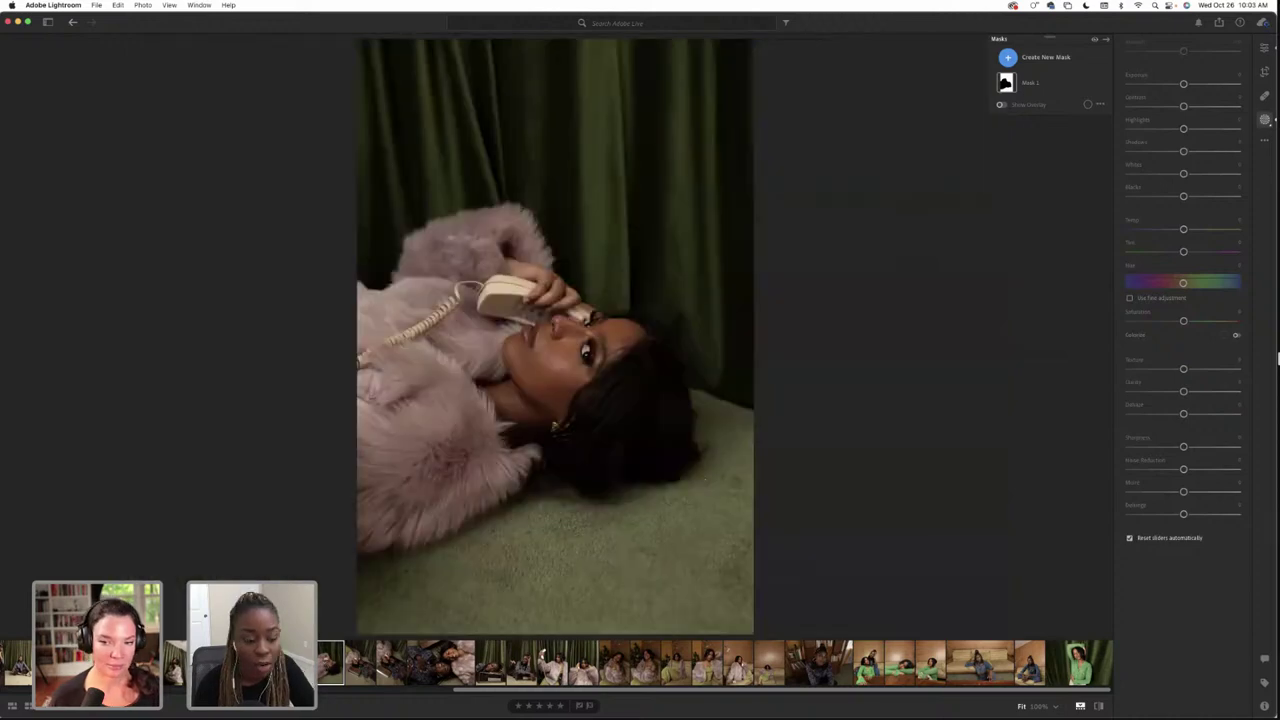
{"action": "key", "text": "backslash"}
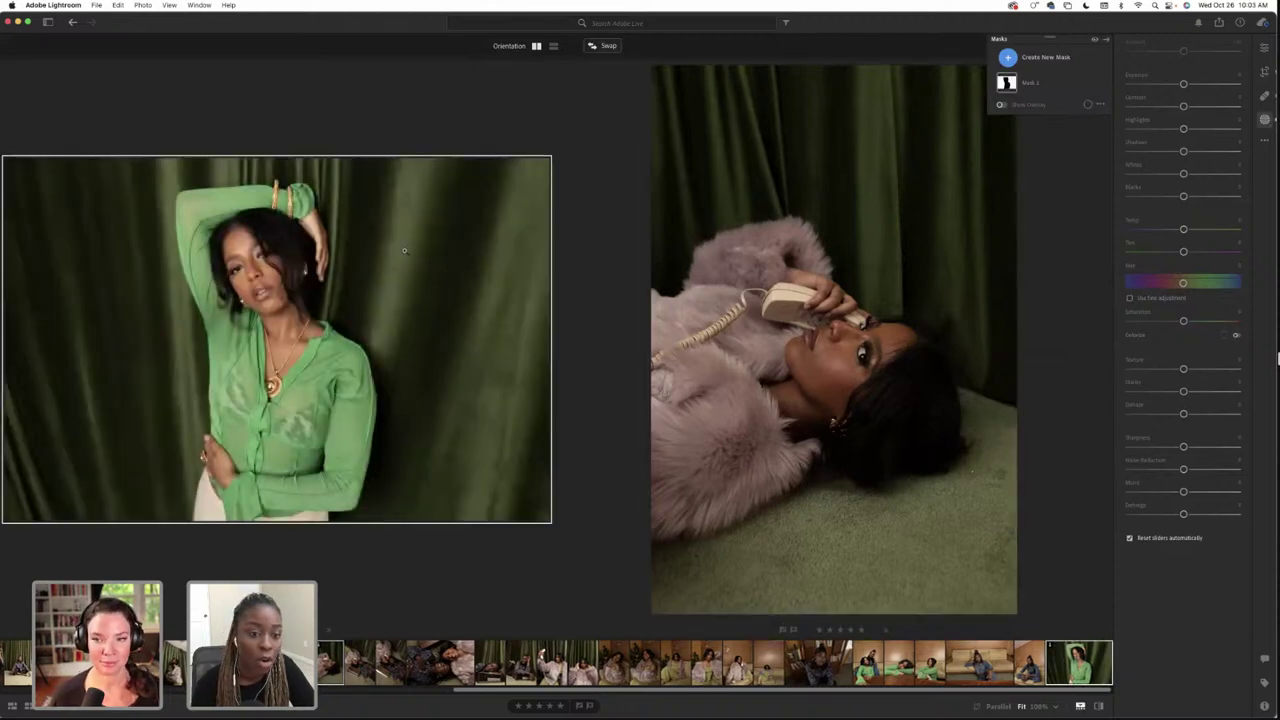
{"action": "left_click", "coordinate": [938, 199]}
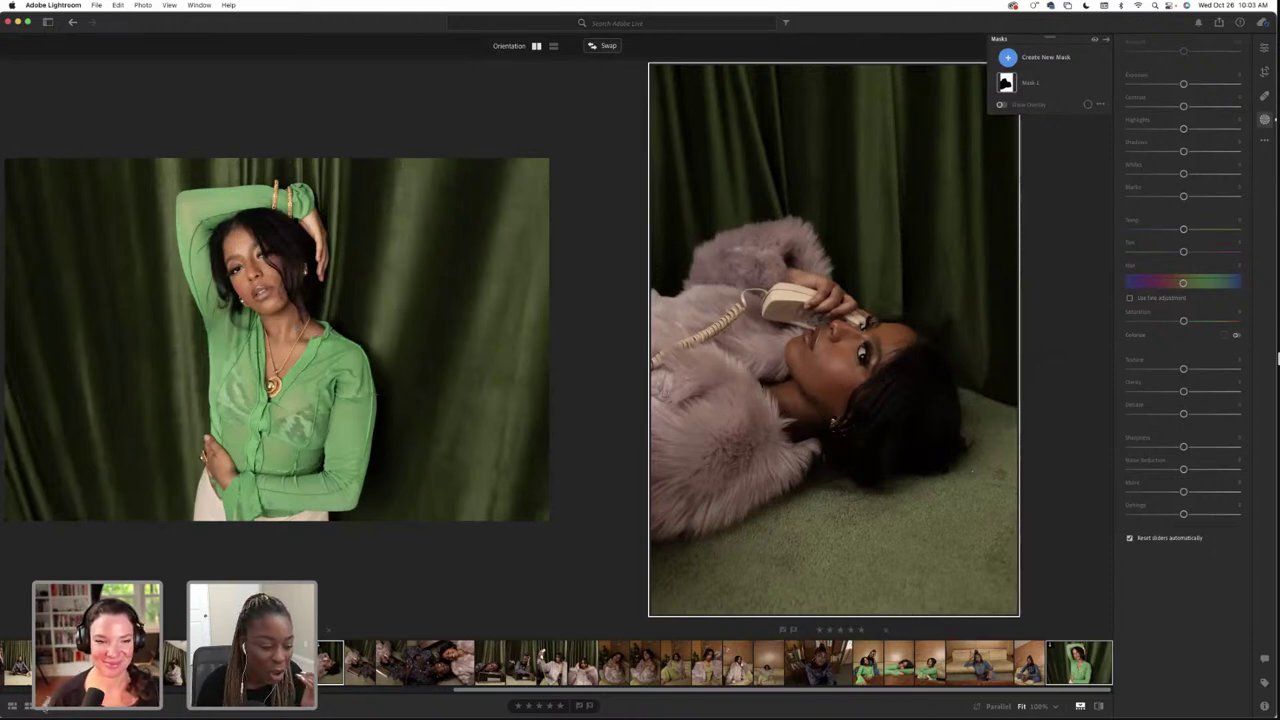
{"action": "key", "text": "d"}
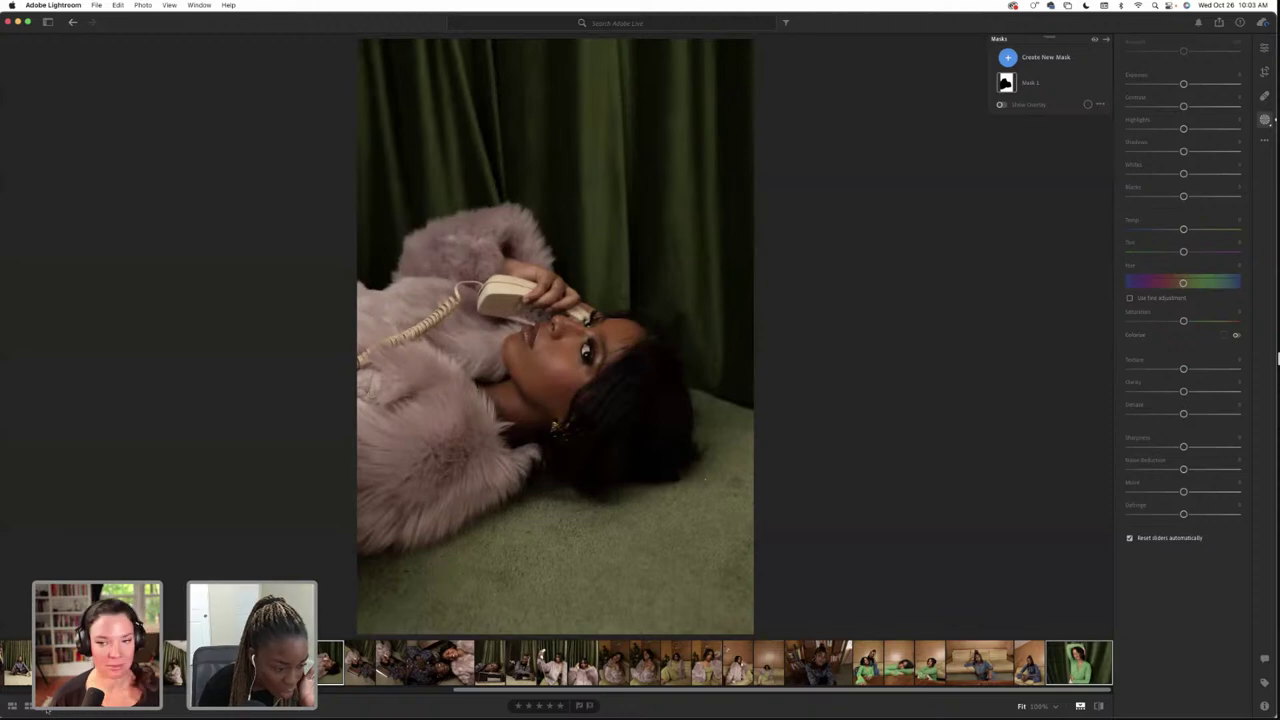
{"action": "key", "text": "c"}
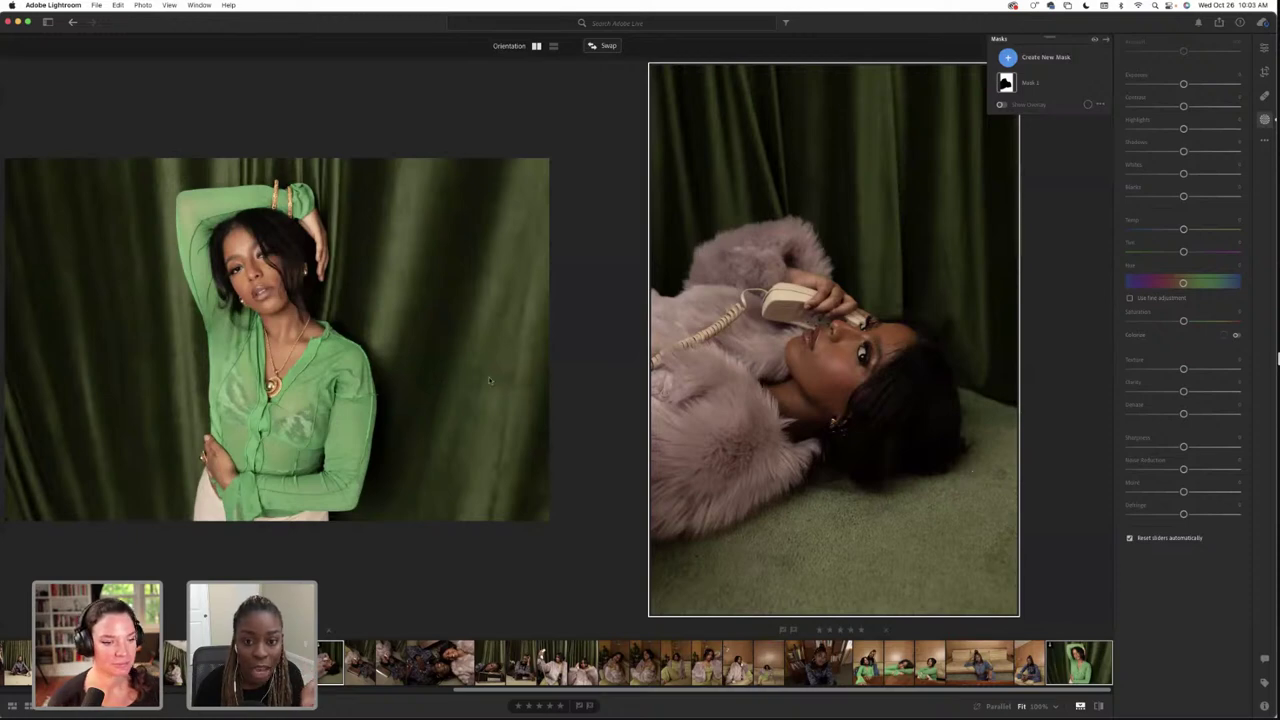
Inspect the face and phone detail, then select the reclining portrait's Background Mask 1
{"action": "left_click", "coordinate": [859, 341]}
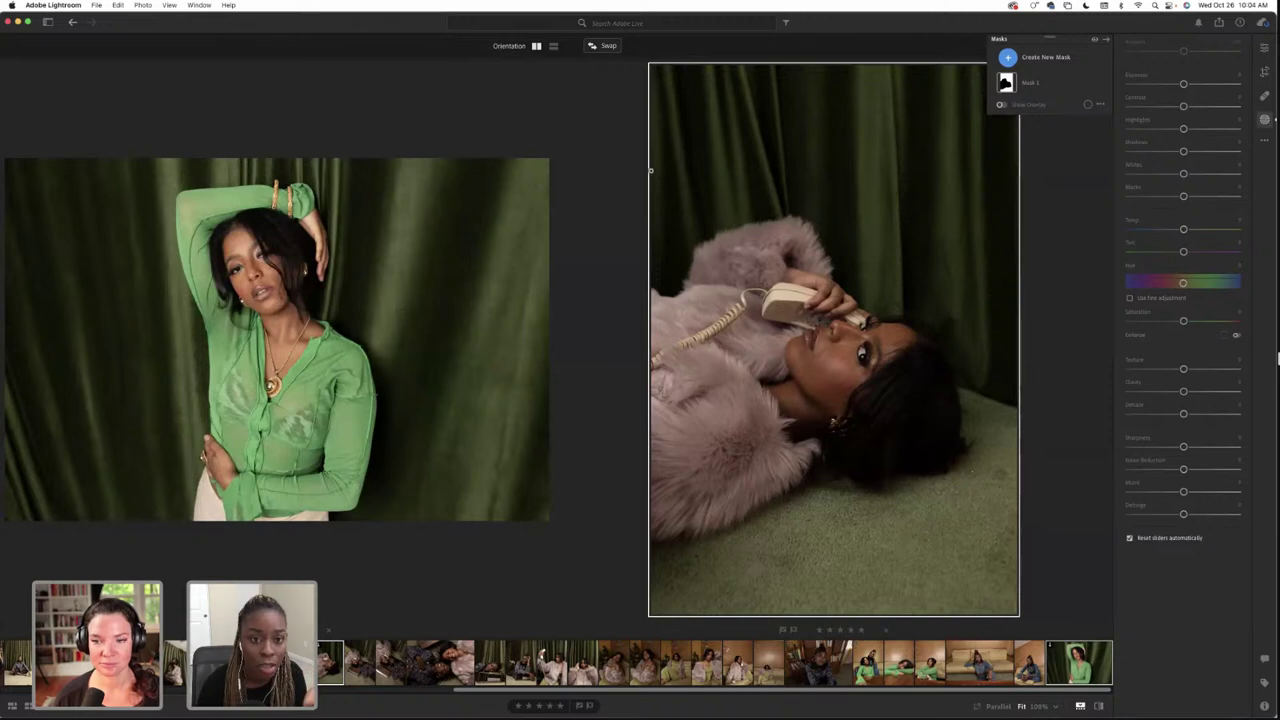
{"action": "left_click", "coordinate": [419, 197]}
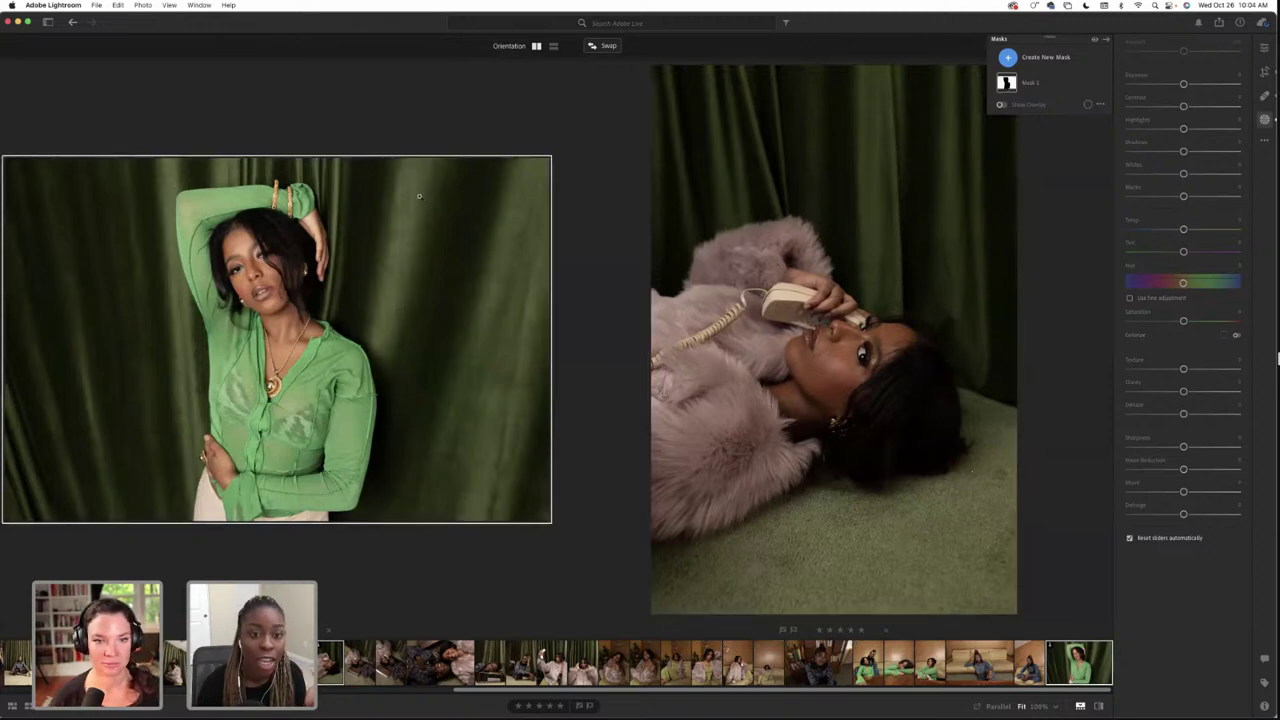
{"action": "left_click", "coordinate": [878, 92]}
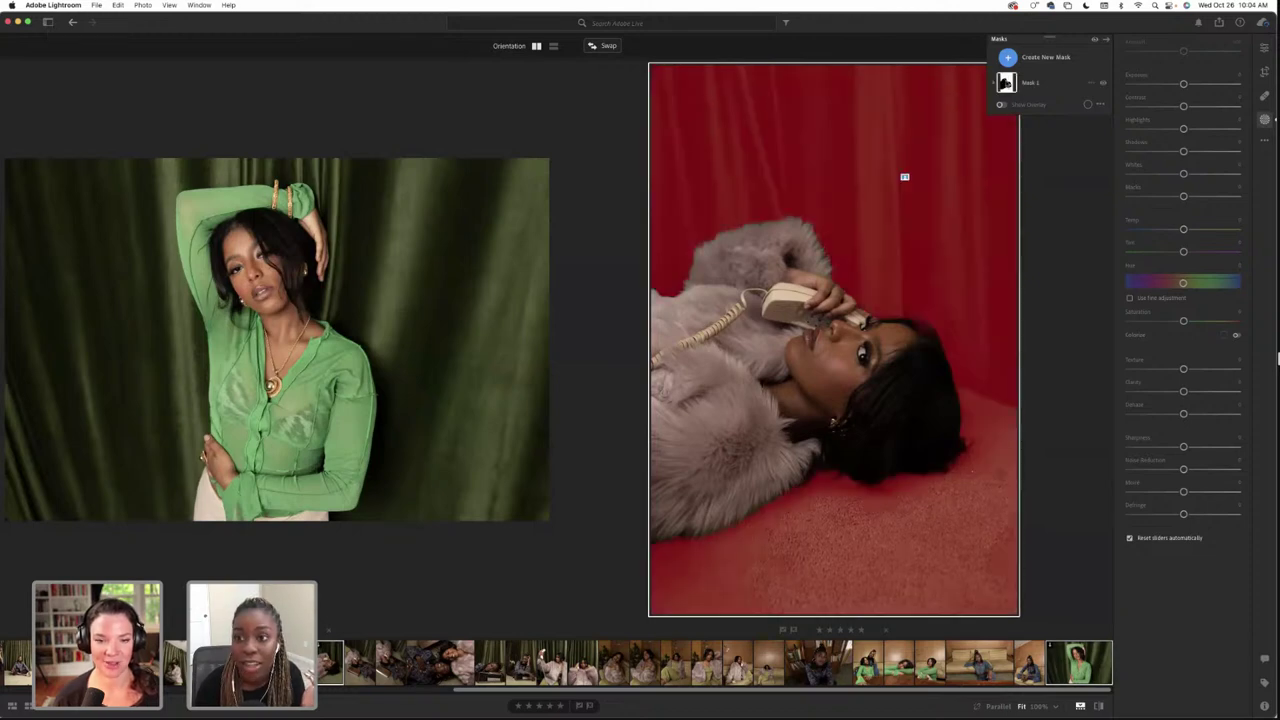
{"action": "left_click", "coordinate": [904, 177]}
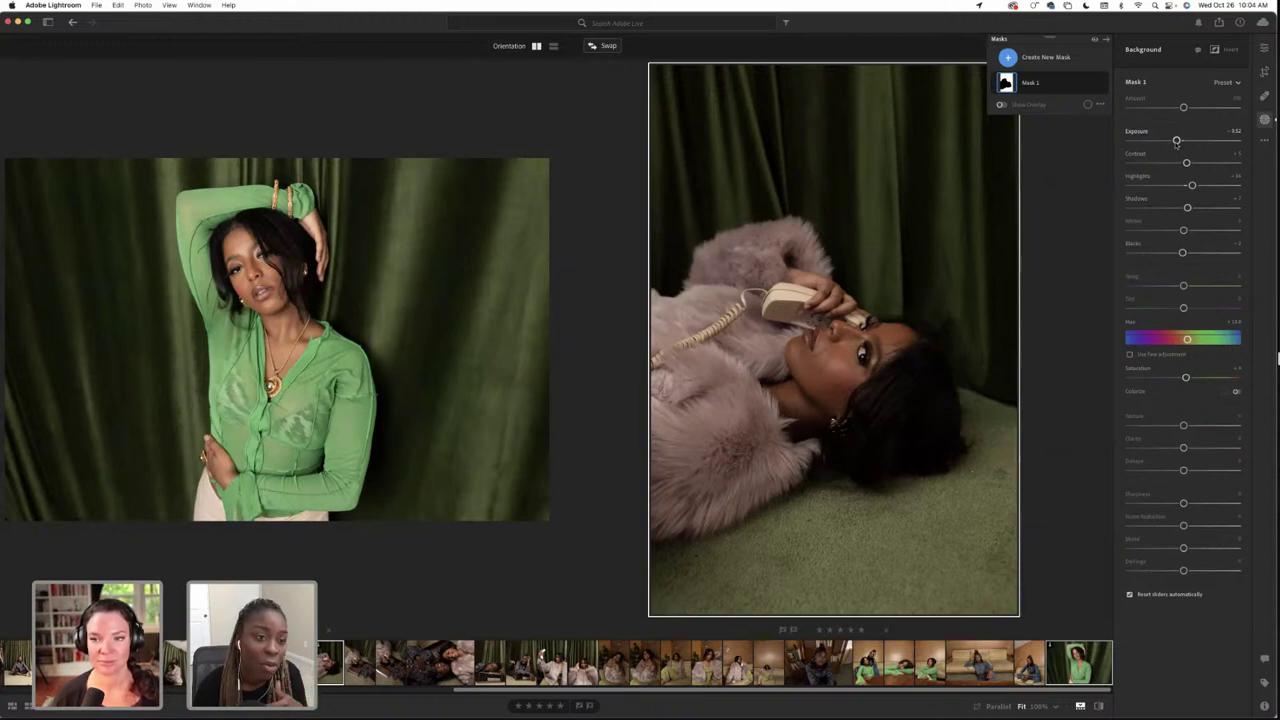
Retune Mask 1 with higher exposure, lifted shadows and blacks, and saturation about +38
{"action": "double_click", "coordinate": [1176, 141]}
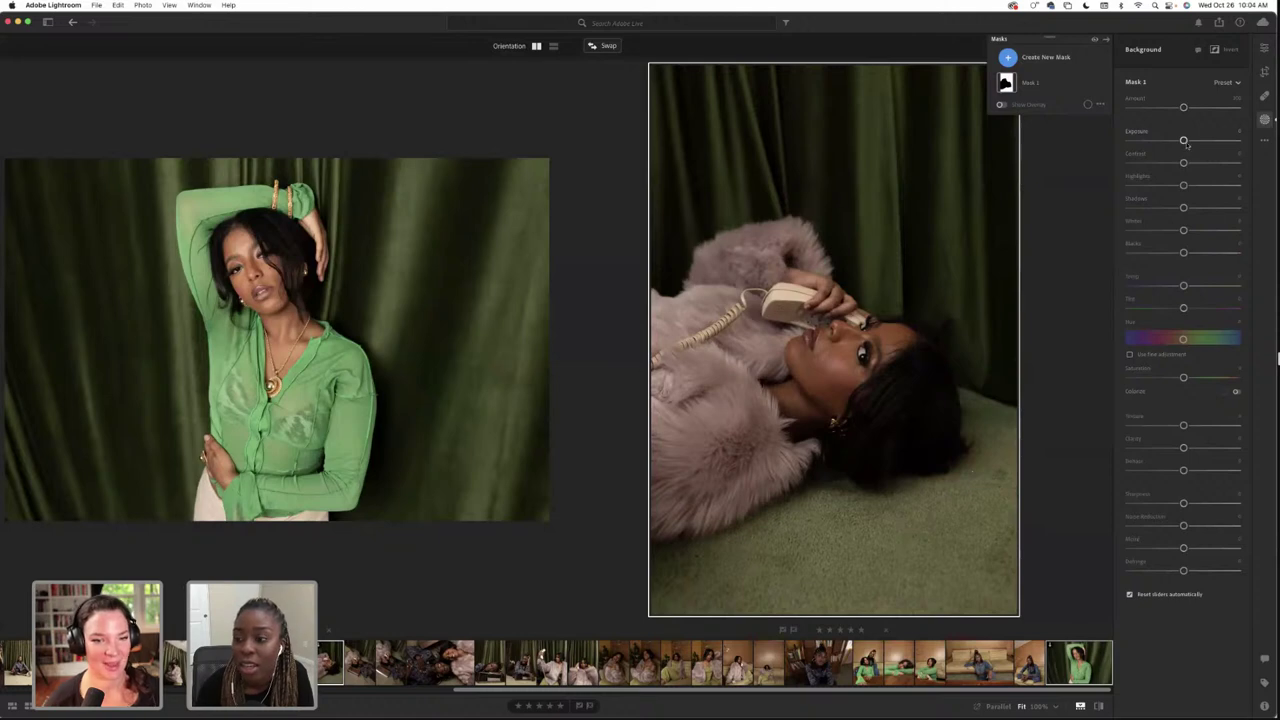
{"action": "left_click_drag", "start_coordinate": [1185, 142], "coordinate": [1182, 141]}
{"action": "key", "text": "super+z"}
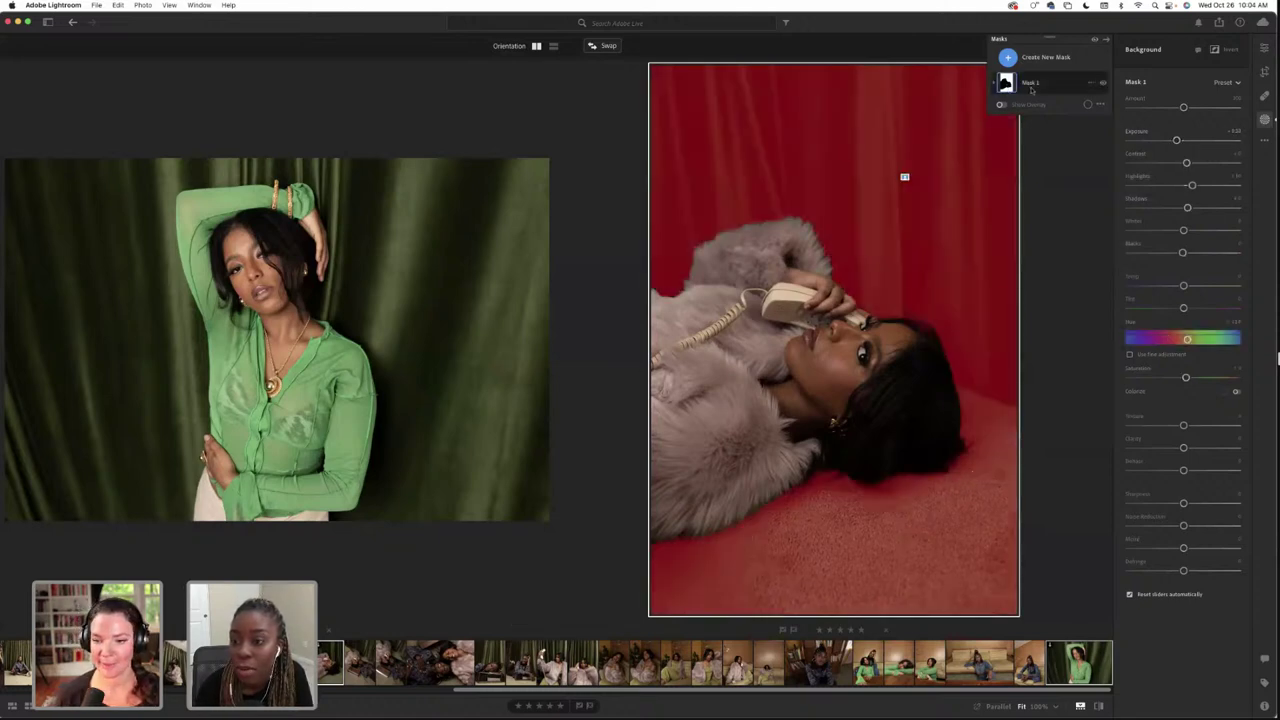
{"action": "left_click_drag", "start_coordinate": [1176, 140], "coordinate": [1193, 163]}
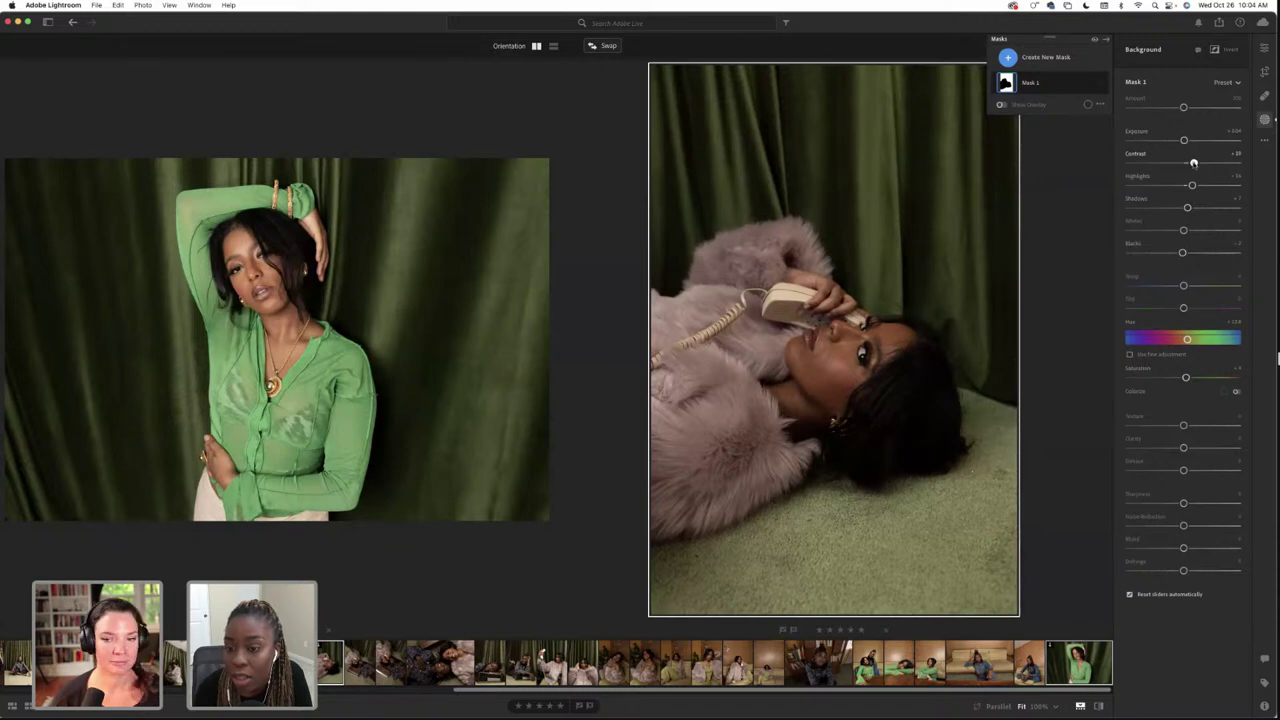
{"action": "left_click_drag", "start_coordinate": [1187, 207], "coordinate": [1189, 231]}
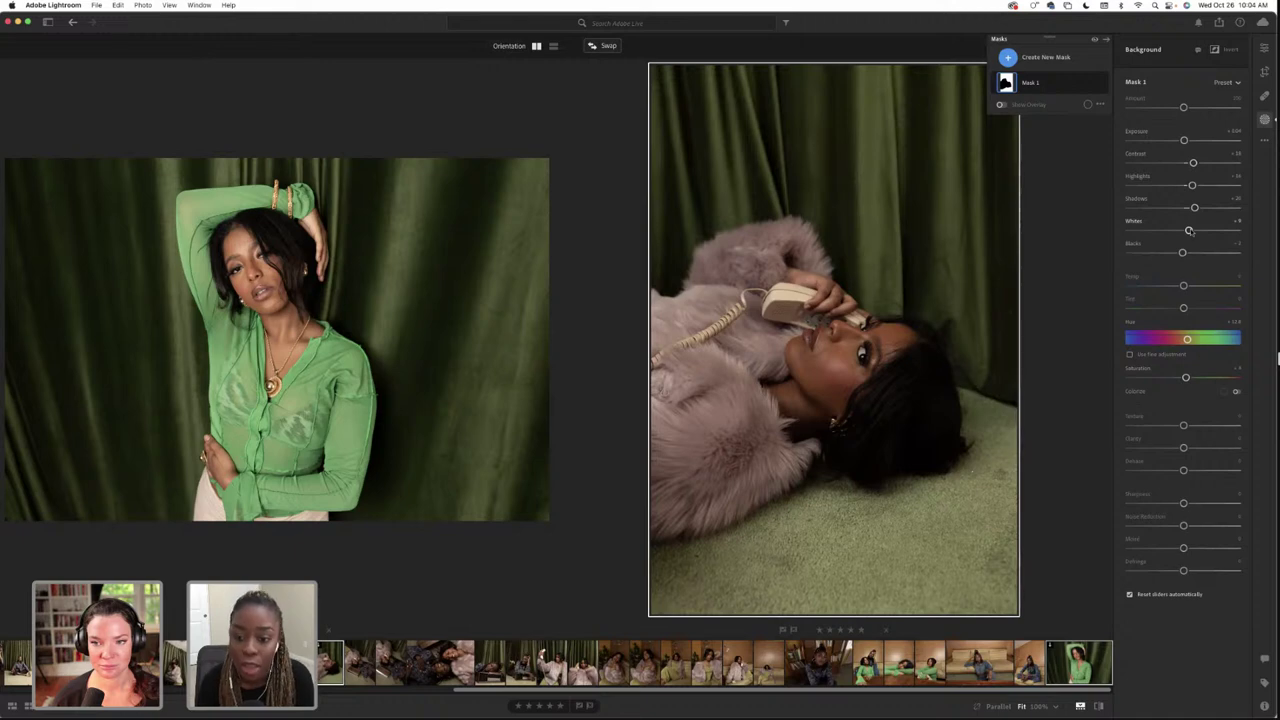
{"action": "left_click_drag", "start_coordinate": [1183, 252], "coordinate": [1183, 253]}
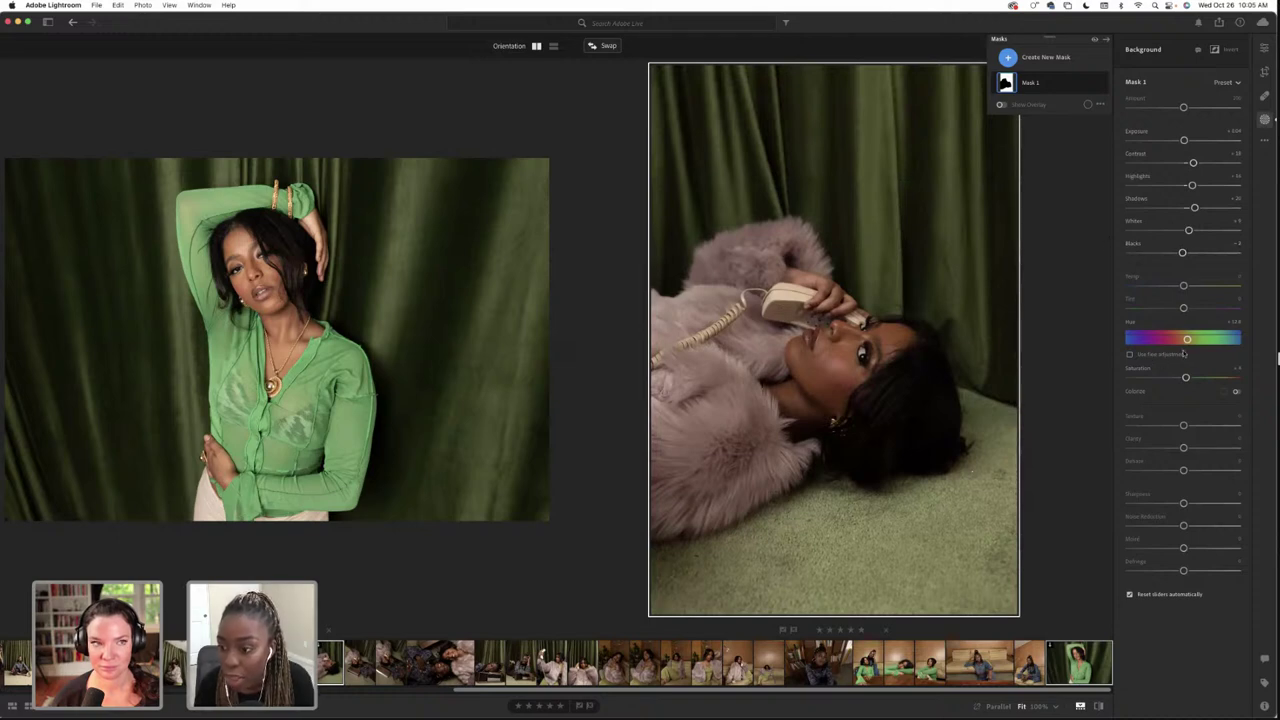
{"action": "left_click_drag", "start_coordinate": [1185, 377], "coordinate": [1189, 377]}
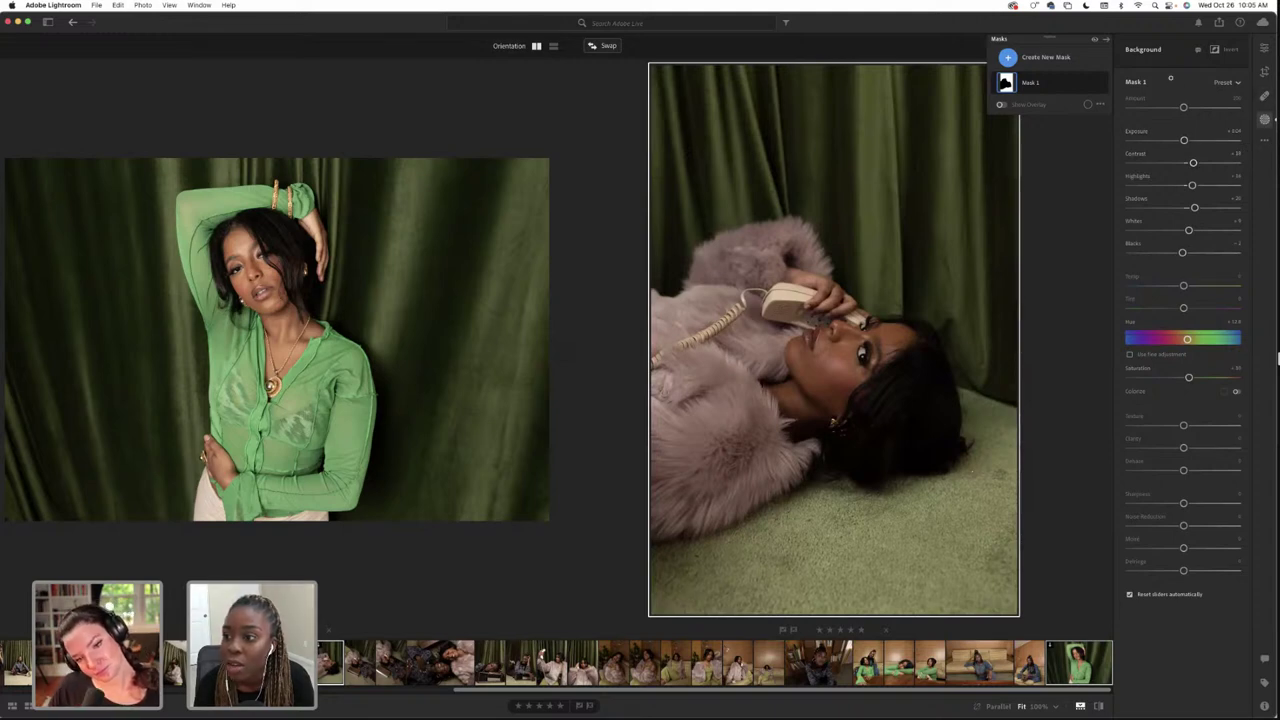
Start a new People mask for the detected Person 1
{"action": "left_click", "coordinate": [1264, 48]}
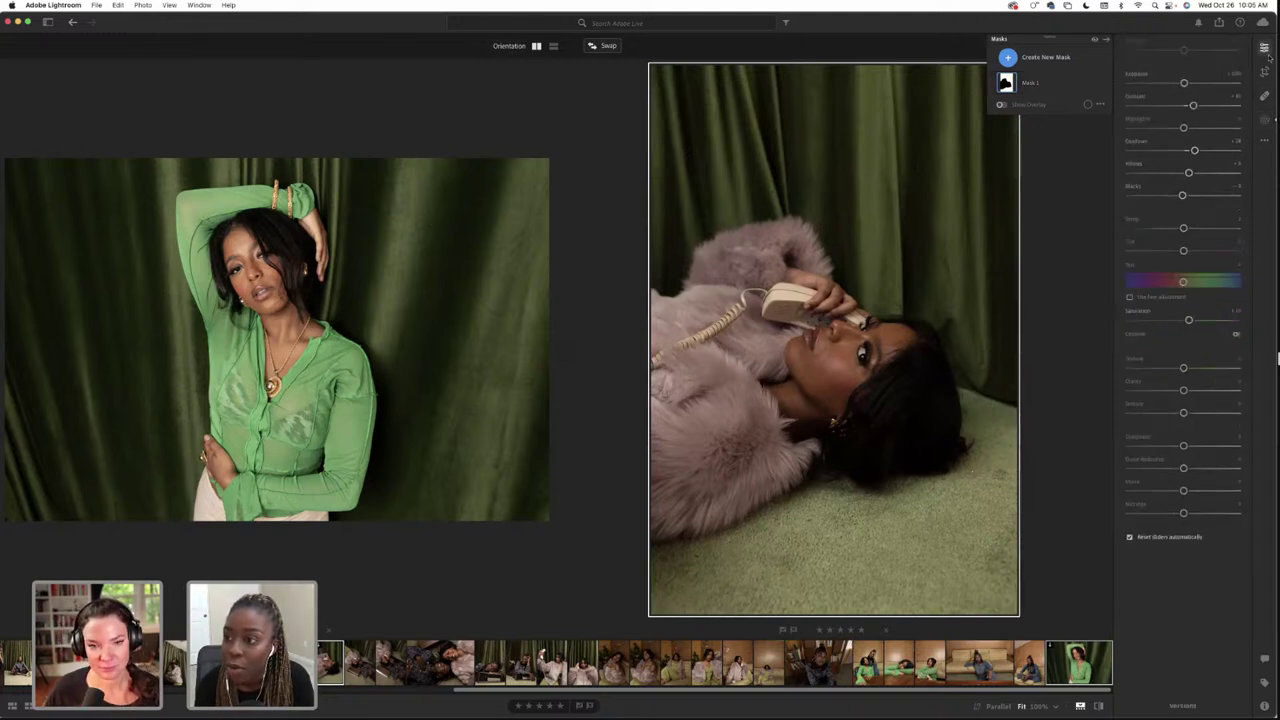
{"action": "left_click", "coordinate": [1265, 119]}
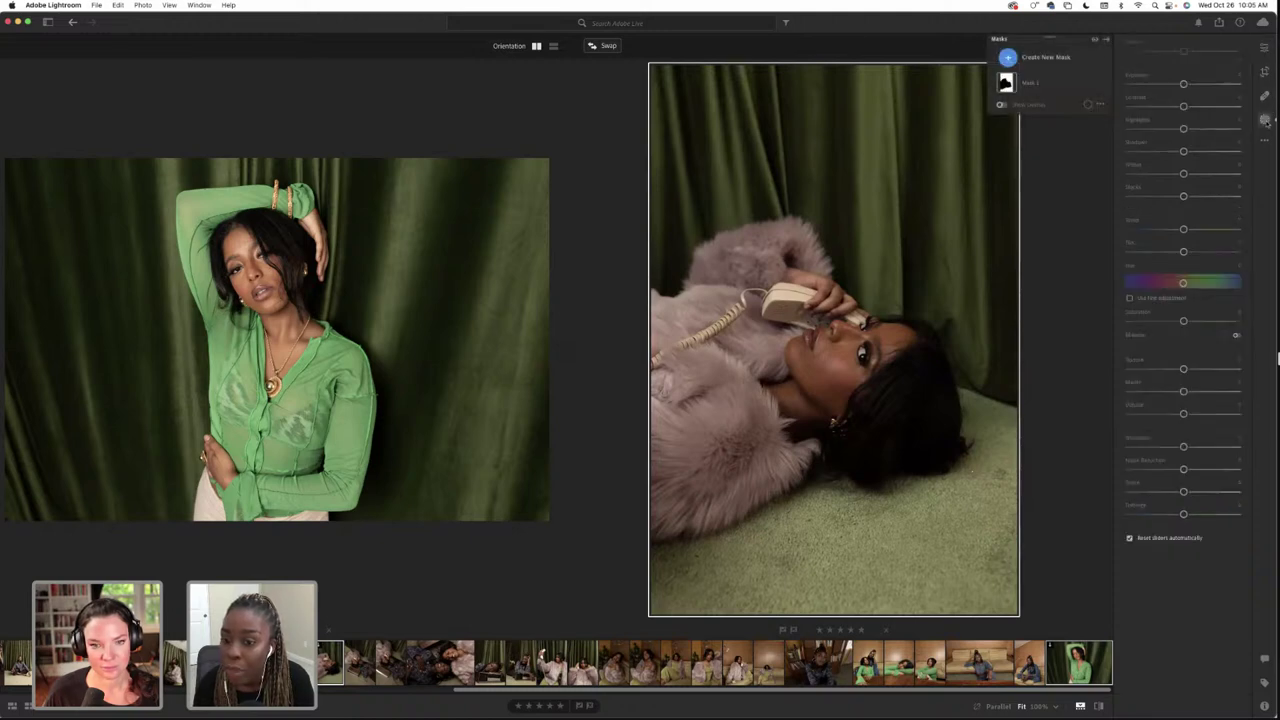
{"action": "left_click", "coordinate": [1012, 58]}
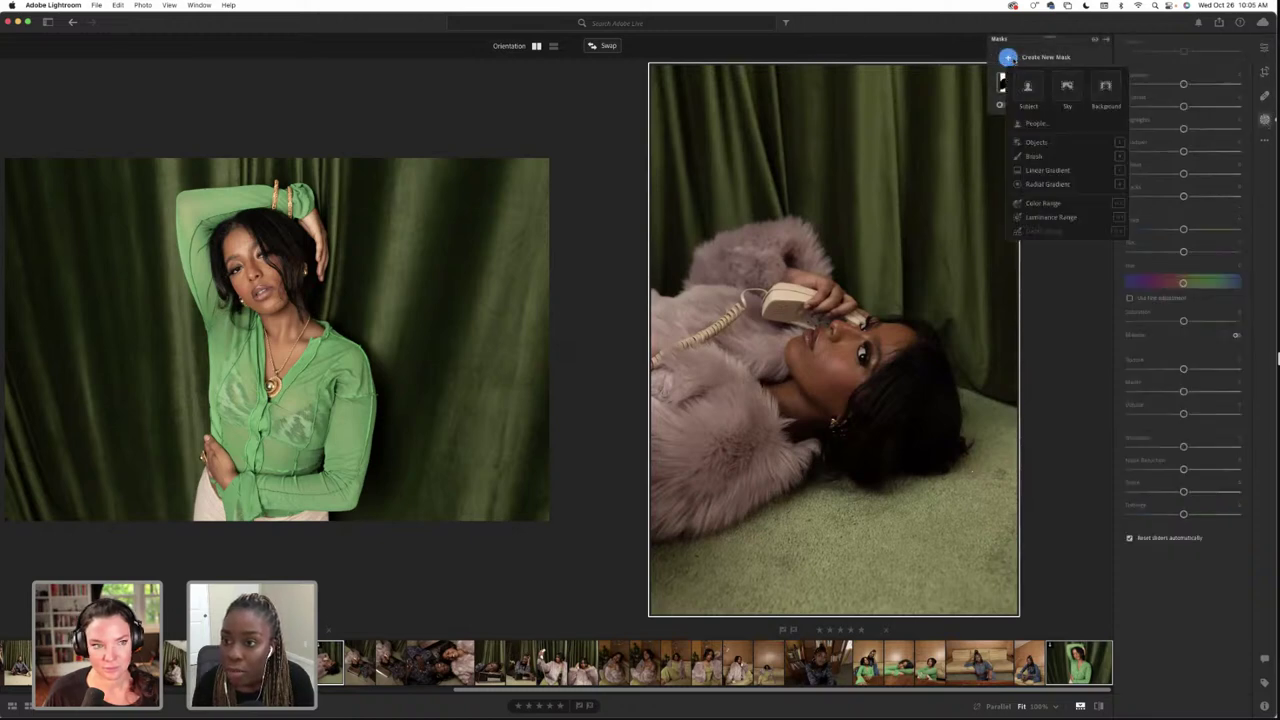
{"action": "left_click", "coordinate": [1035, 123]}
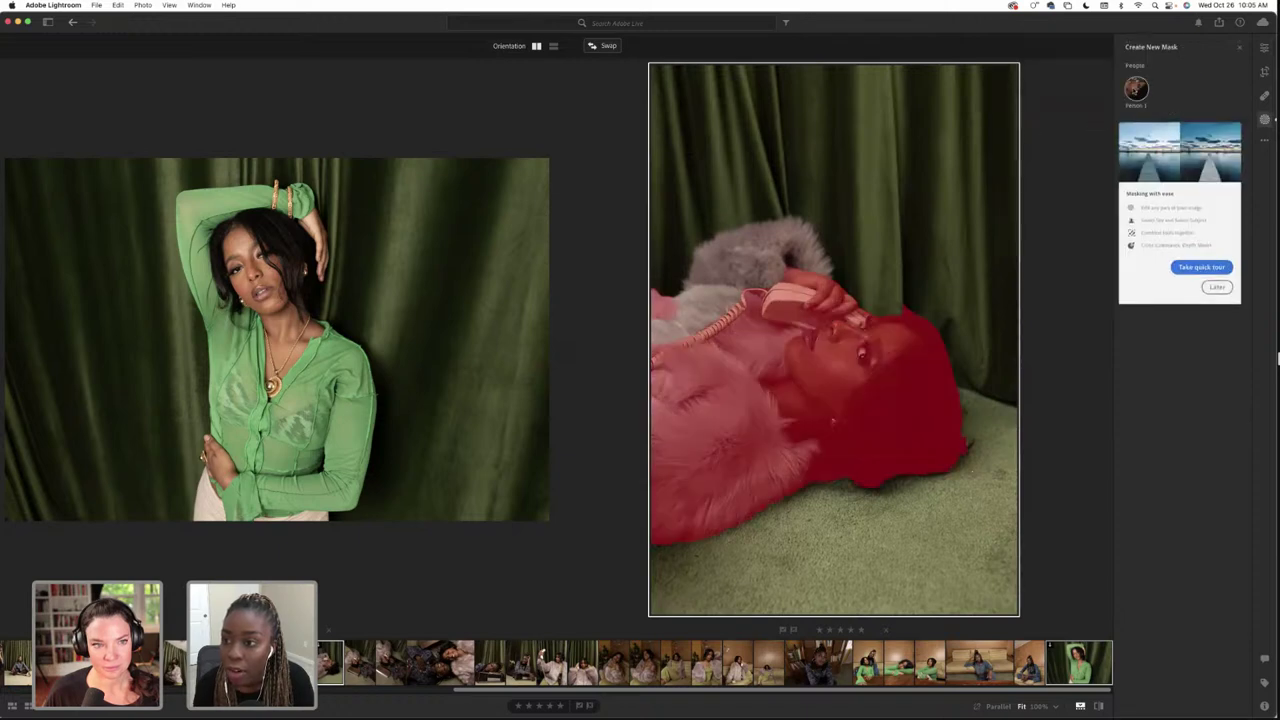
{"action": "left_click", "coordinate": [1136, 88]}
Limit the person mask to Face Skin only and create it as Mask 2
{"action": "left_click", "coordinate": [1147, 112]}
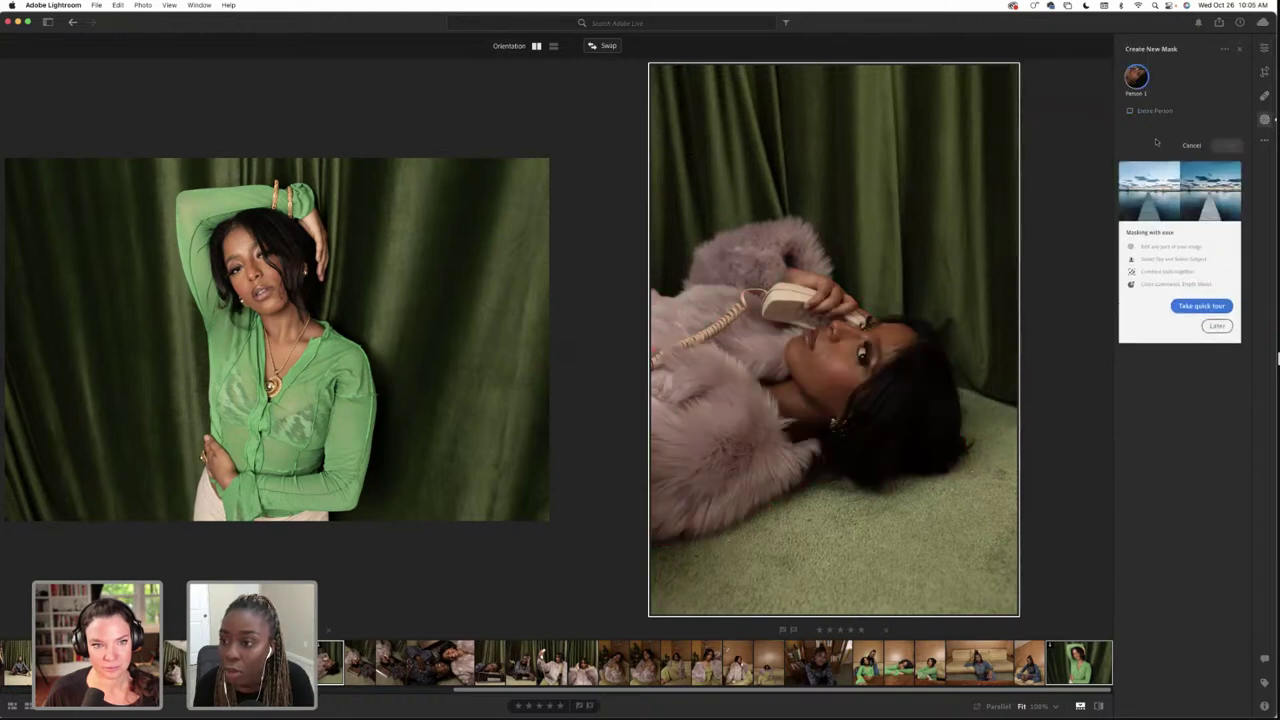
{"action": "left_click", "coordinate": [1148, 133]}
{"action": "left_click", "coordinate": [1148, 131]}
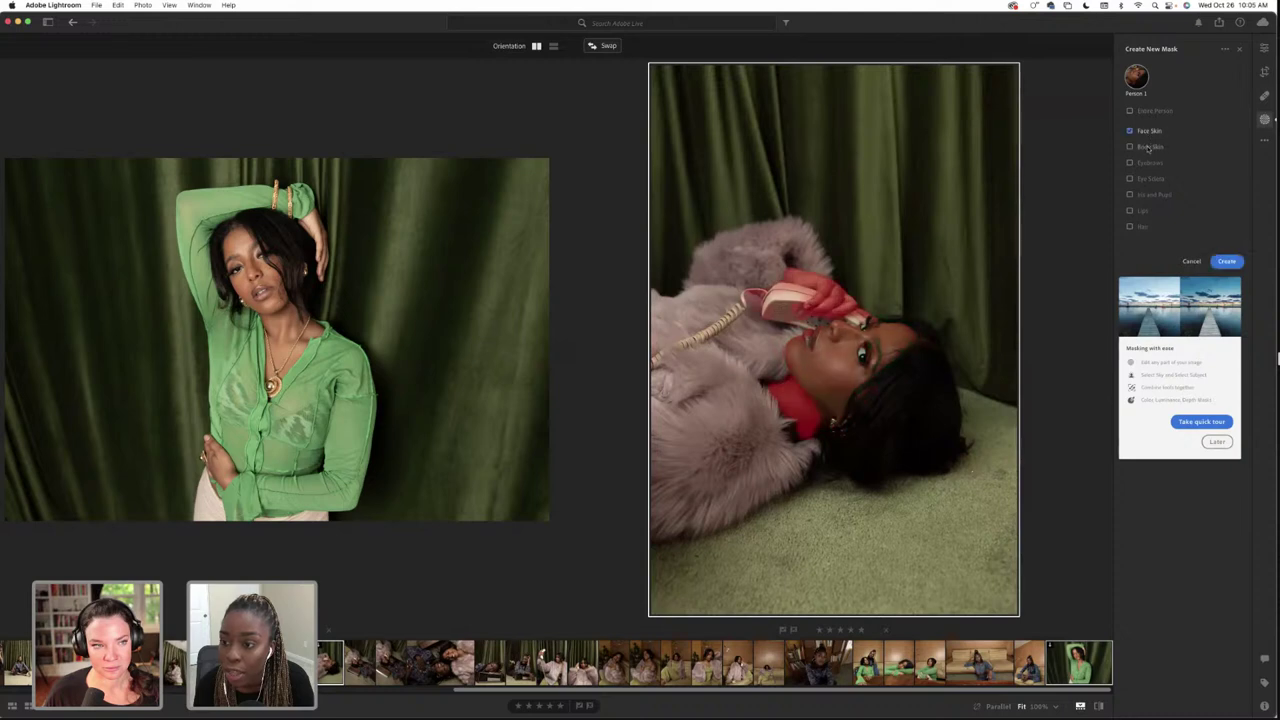
{"action": "left_click", "coordinate": [1149, 147]}
{"action": "left_click", "coordinate": [1149, 147]}
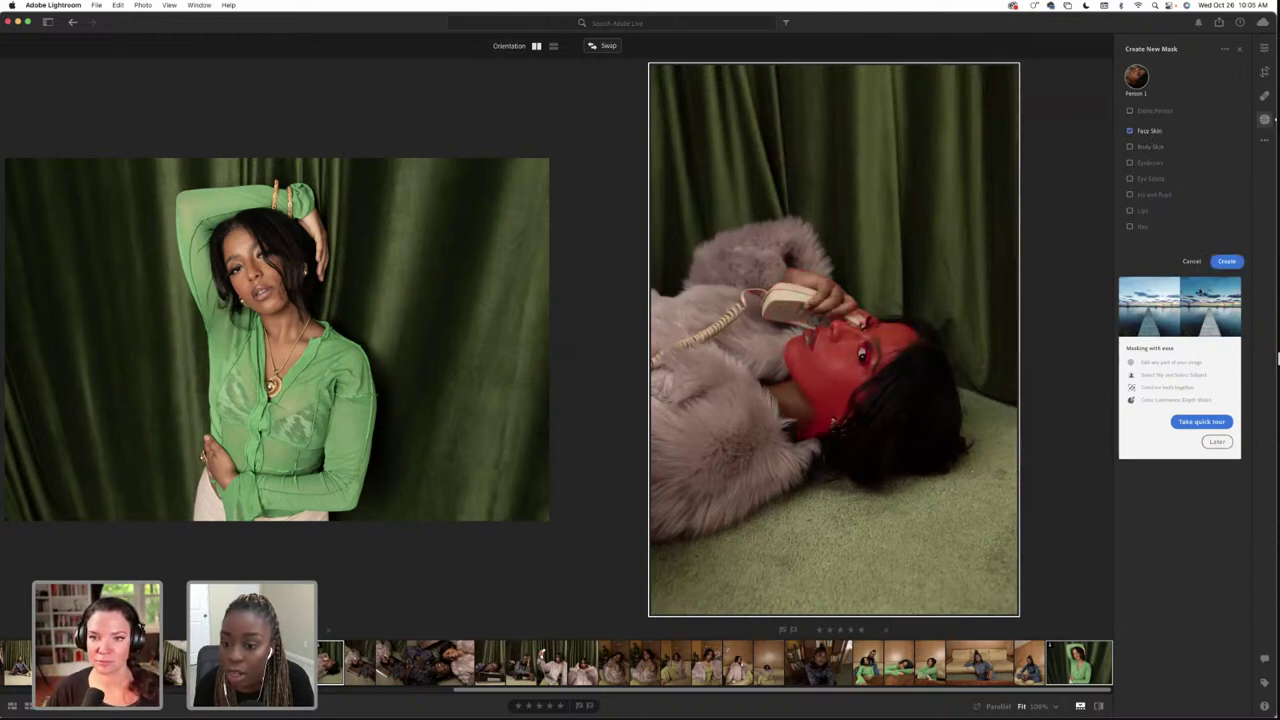
{"action": "left_click", "coordinate": [1227, 261]}
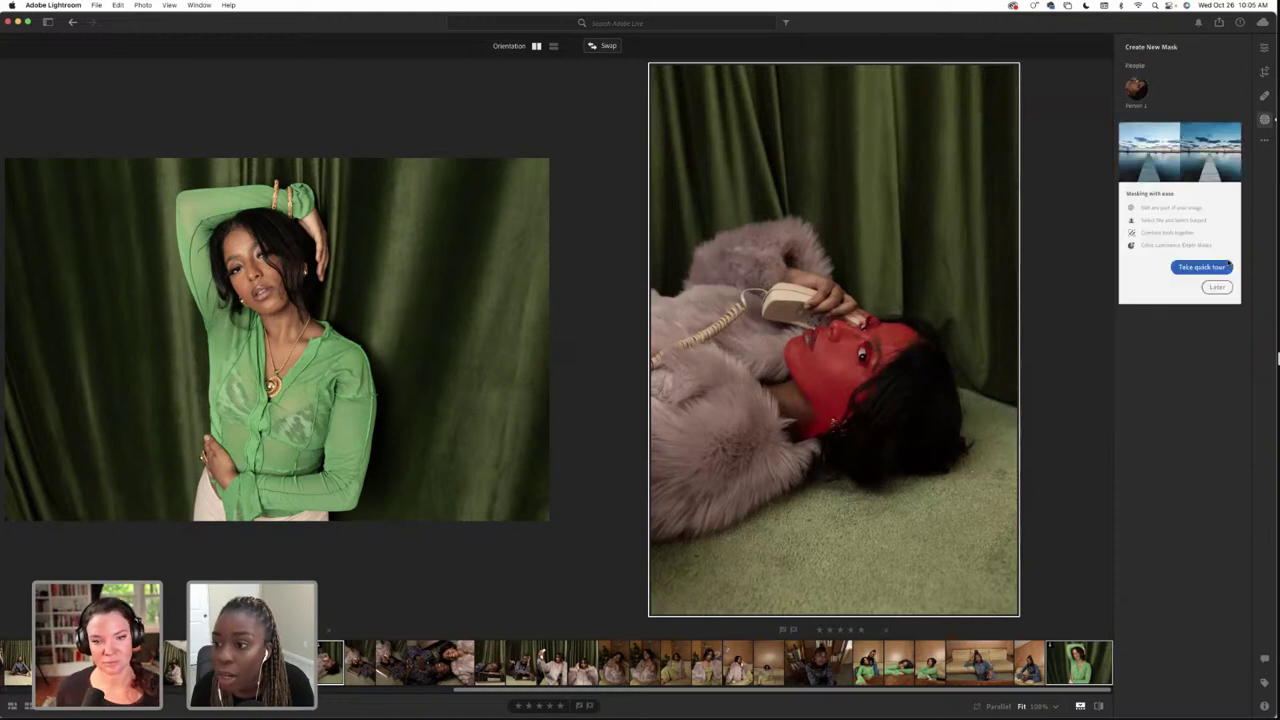
{"action": "key", "text": "o"}
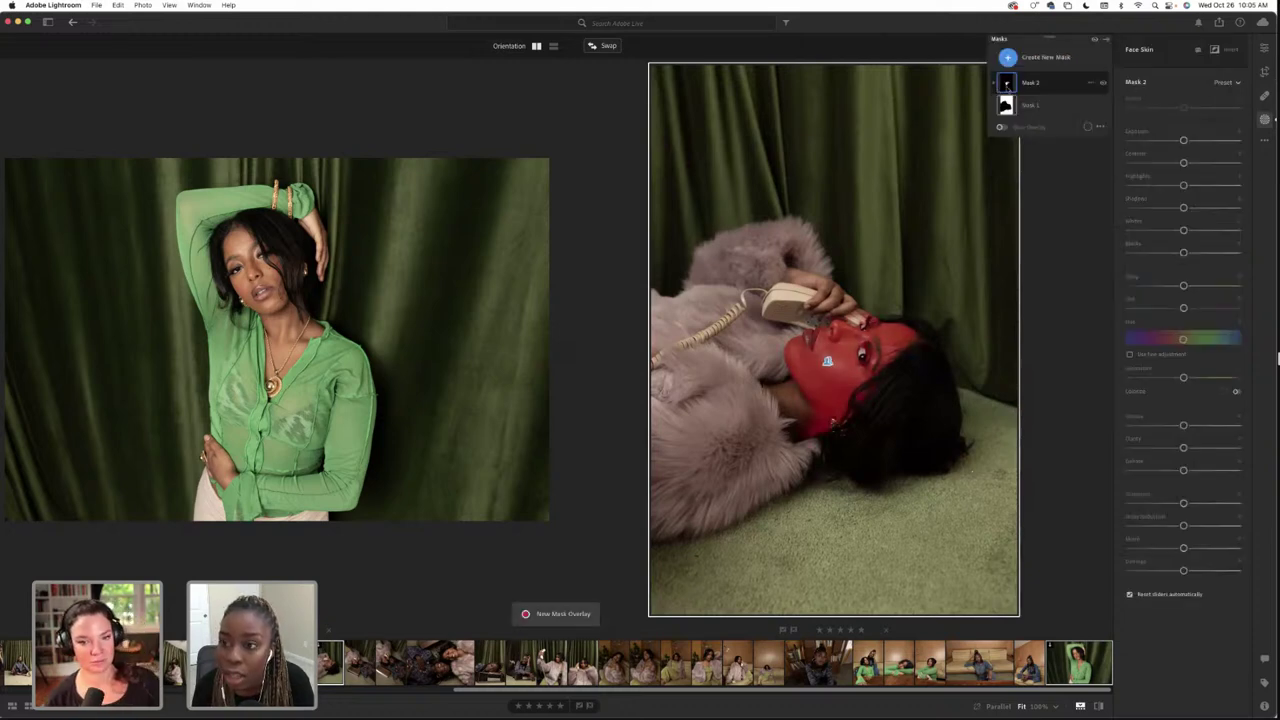
{"action": "left_click", "coordinate": [1007, 84]}
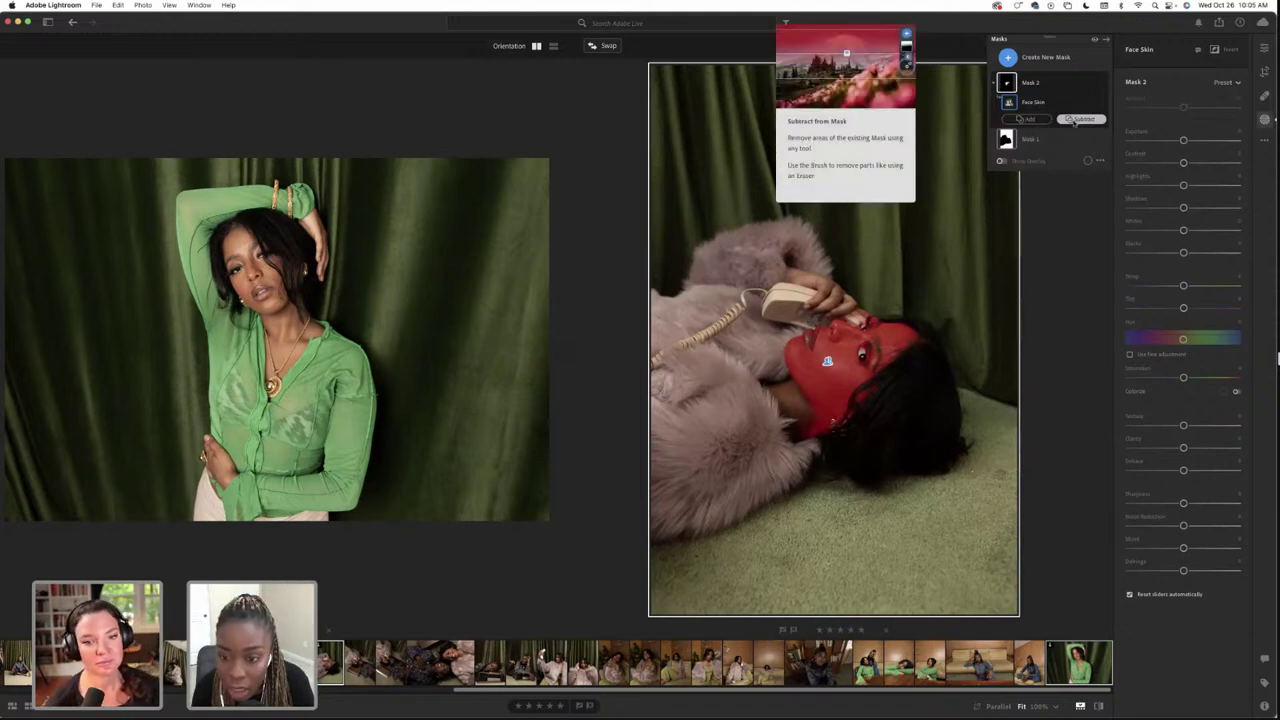
Refine Mask 2 with a Brush 1 component and raise its exposure to about +0.32
{"action": "left_click", "coordinate": [1076, 120]}
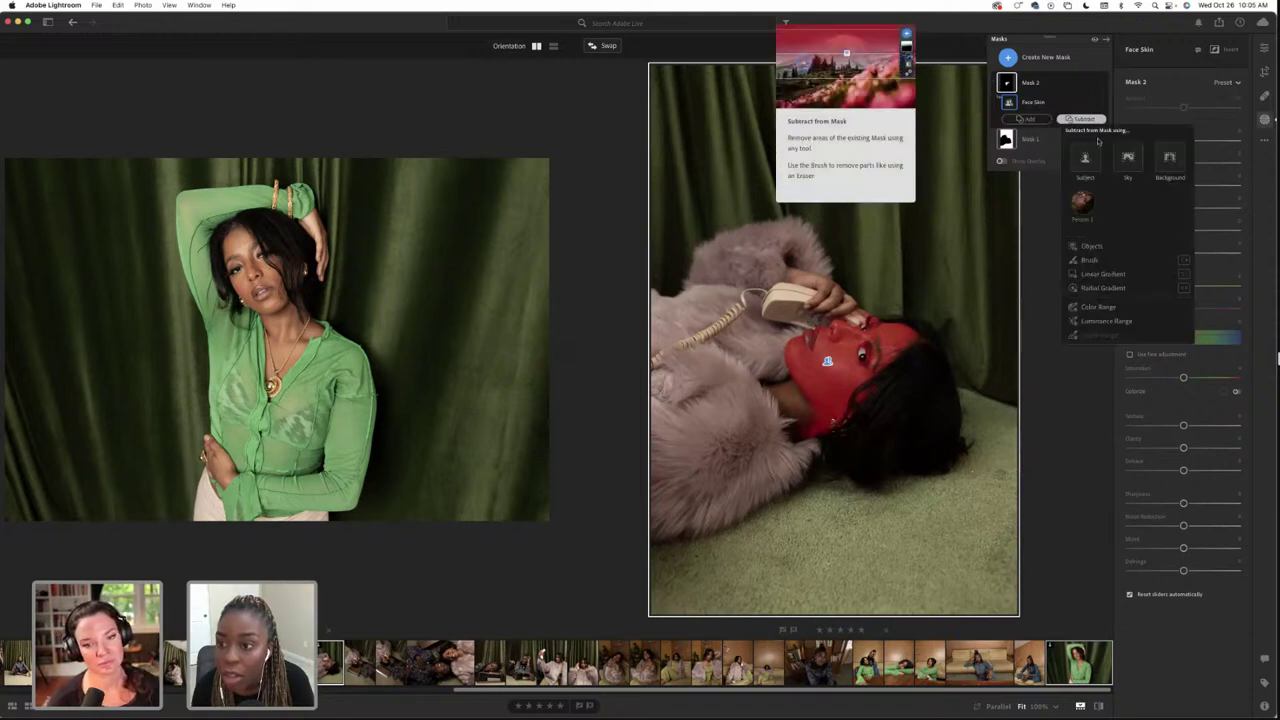
{"action": "left_click", "coordinate": [1090, 260]}
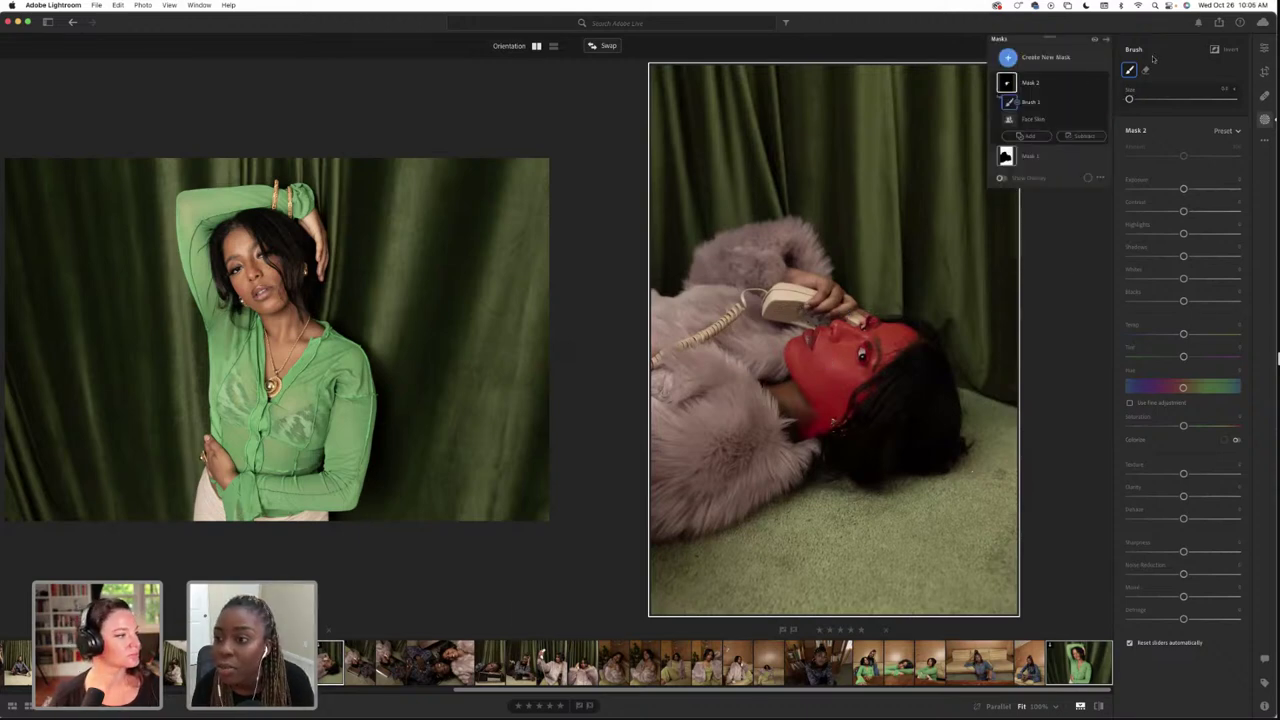
{"action": "left_click", "coordinate": [997, 86]}
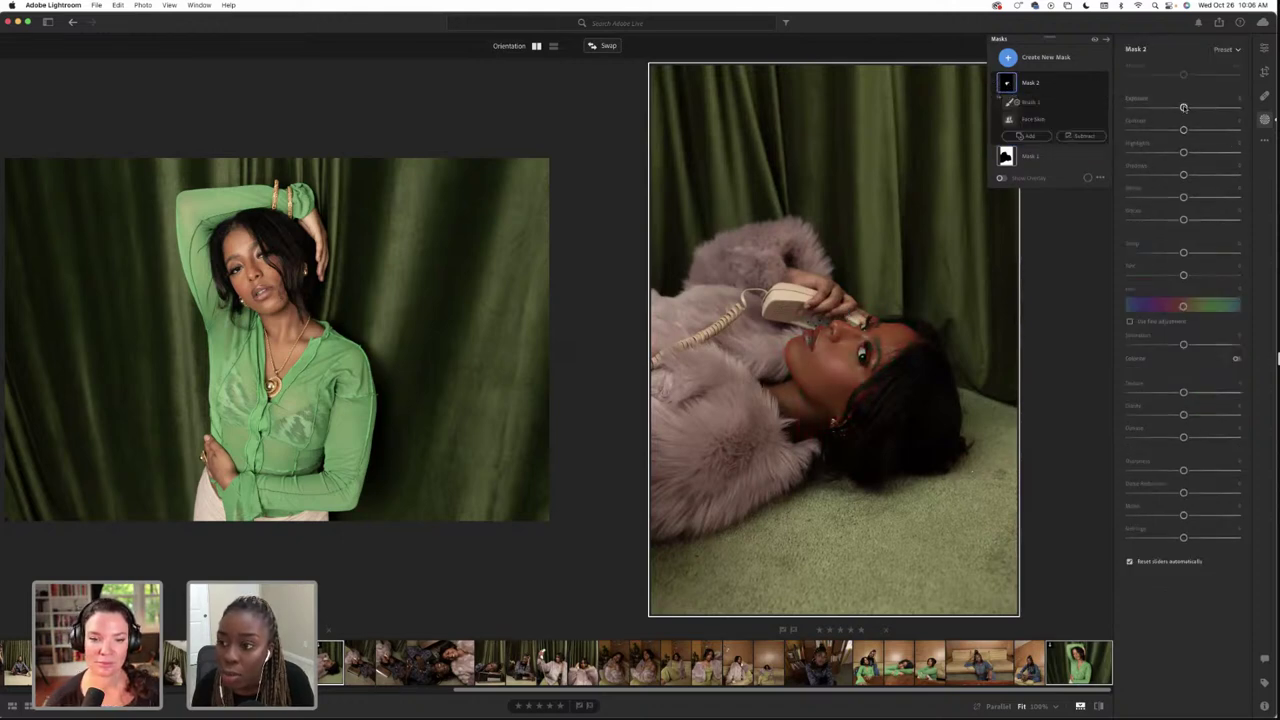
{"action": "left_click_drag", "start_coordinate": [1183, 107], "coordinate": [1187, 107]}
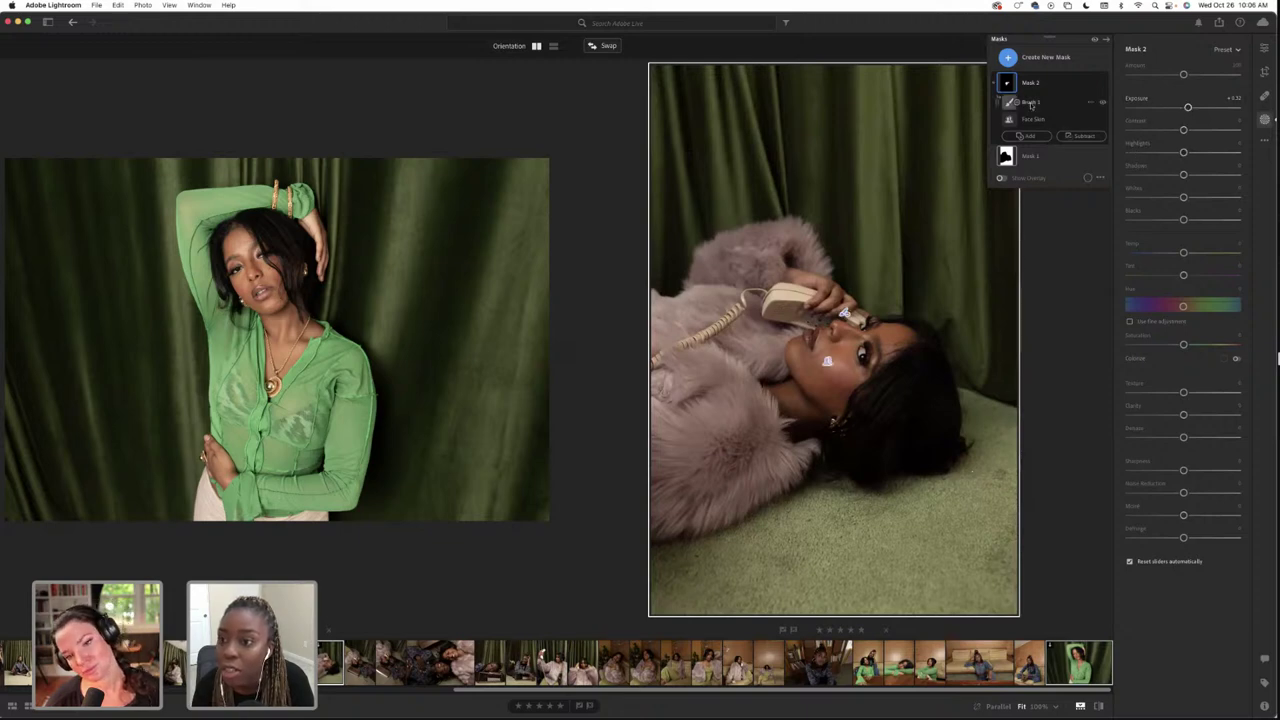
Add Person 1's Body Skin to Mask 2 instead of the entire person
{"action": "left_click", "coordinate": [1029, 137]}
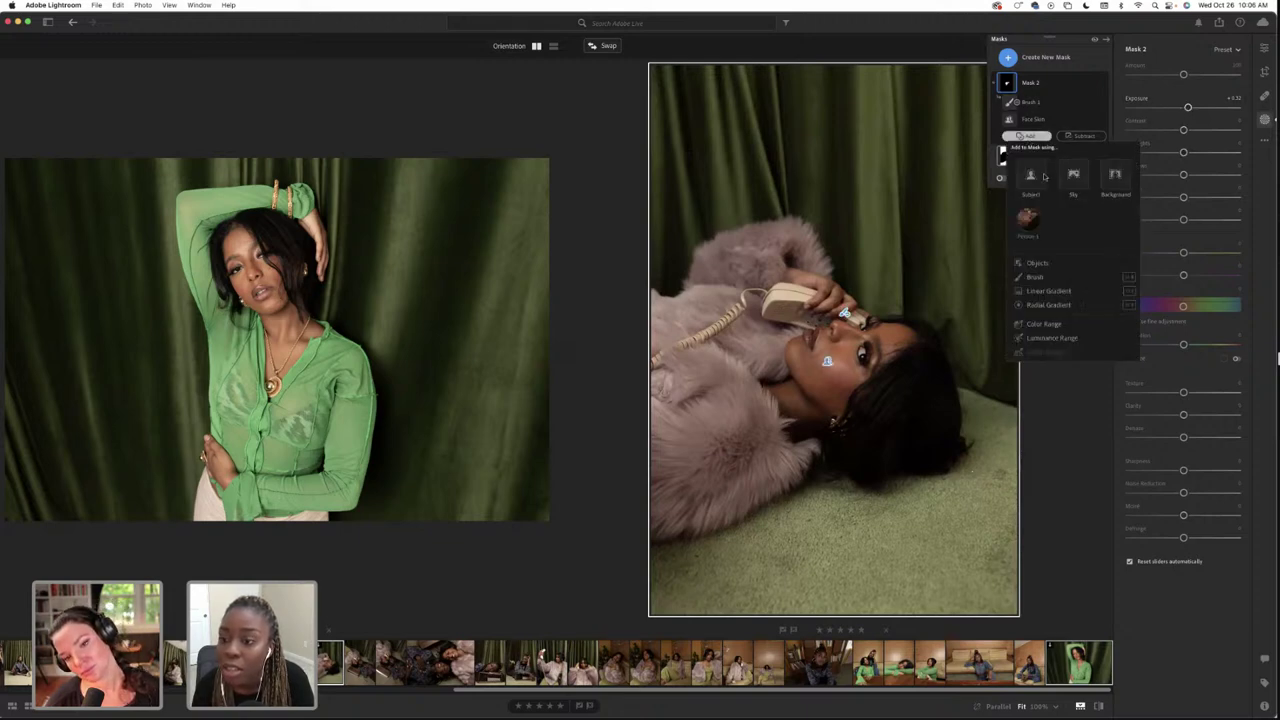
{"action": "left_click", "coordinate": [1034, 225]}
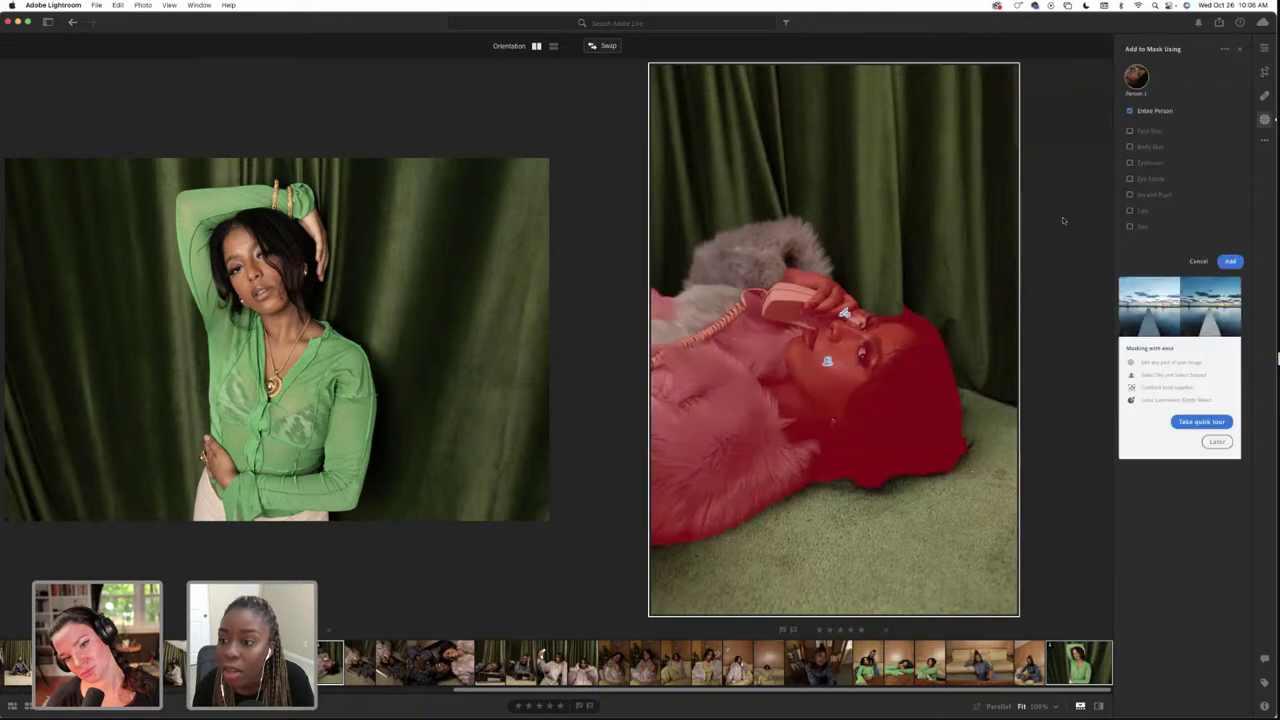
{"action": "left_click", "coordinate": [1130, 147]}
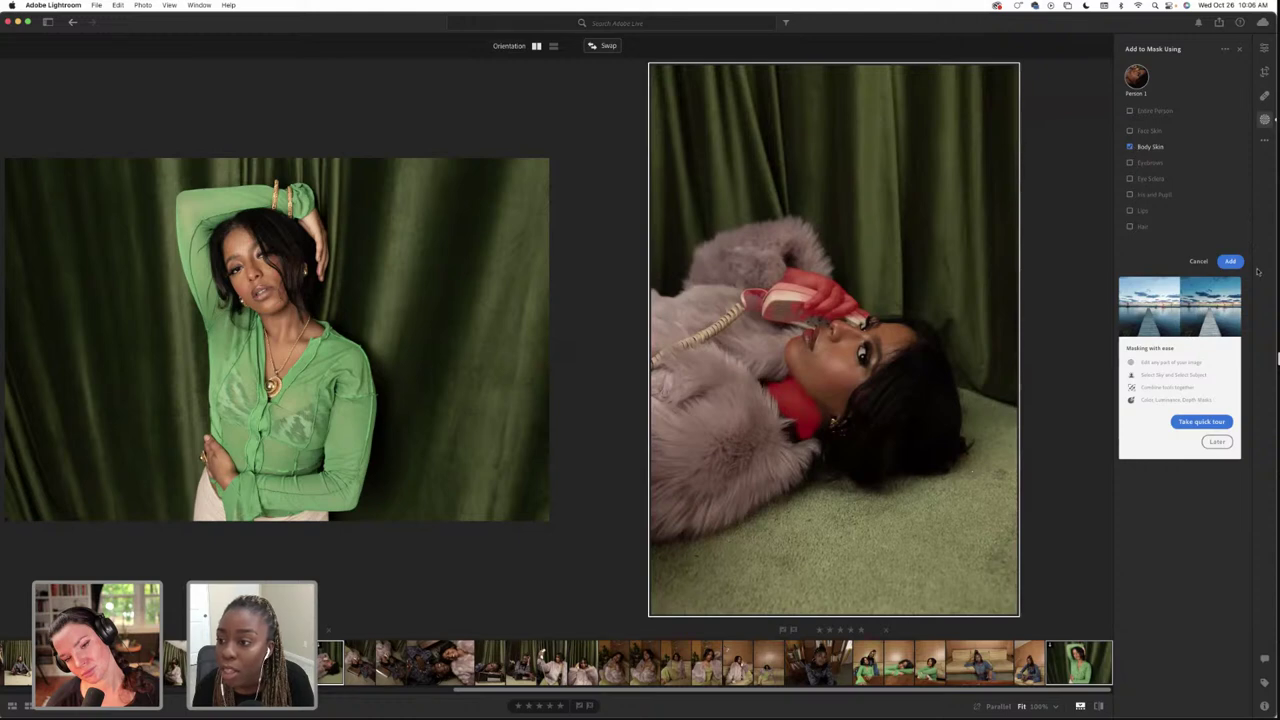
{"action": "left_click", "coordinate": [1230, 261]}
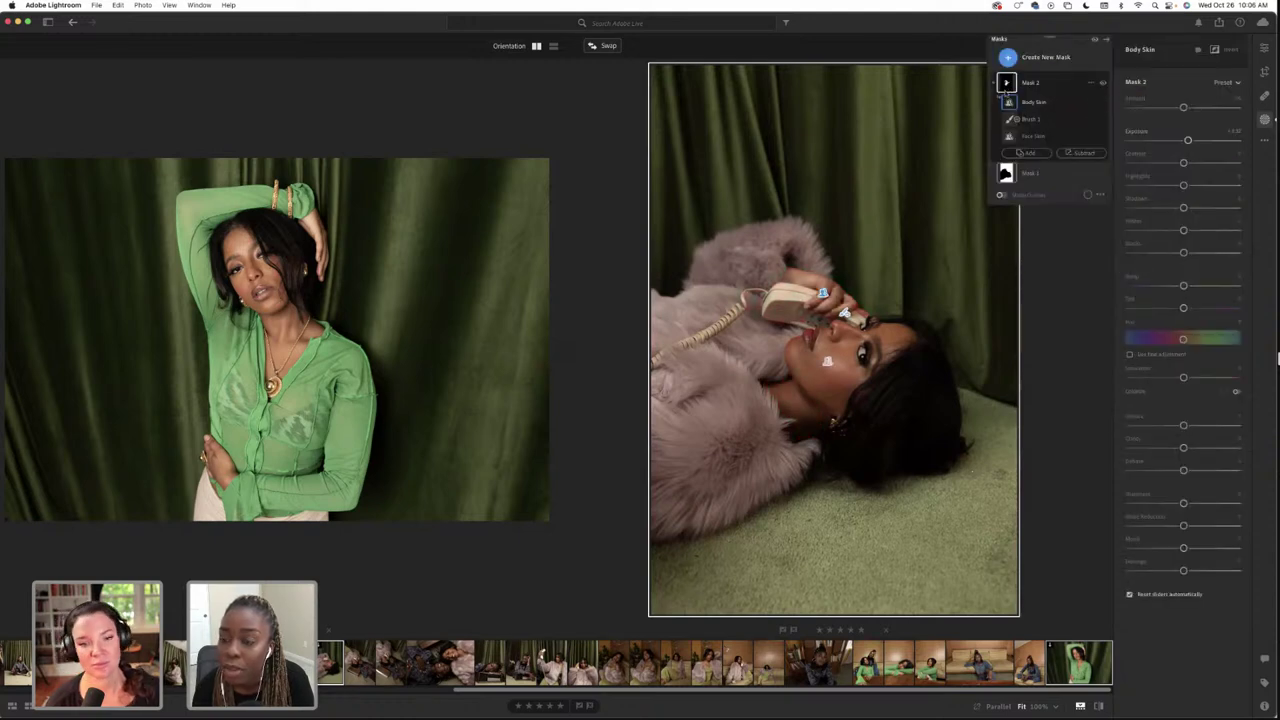
{"action": "left_click", "coordinate": [1006, 84]}
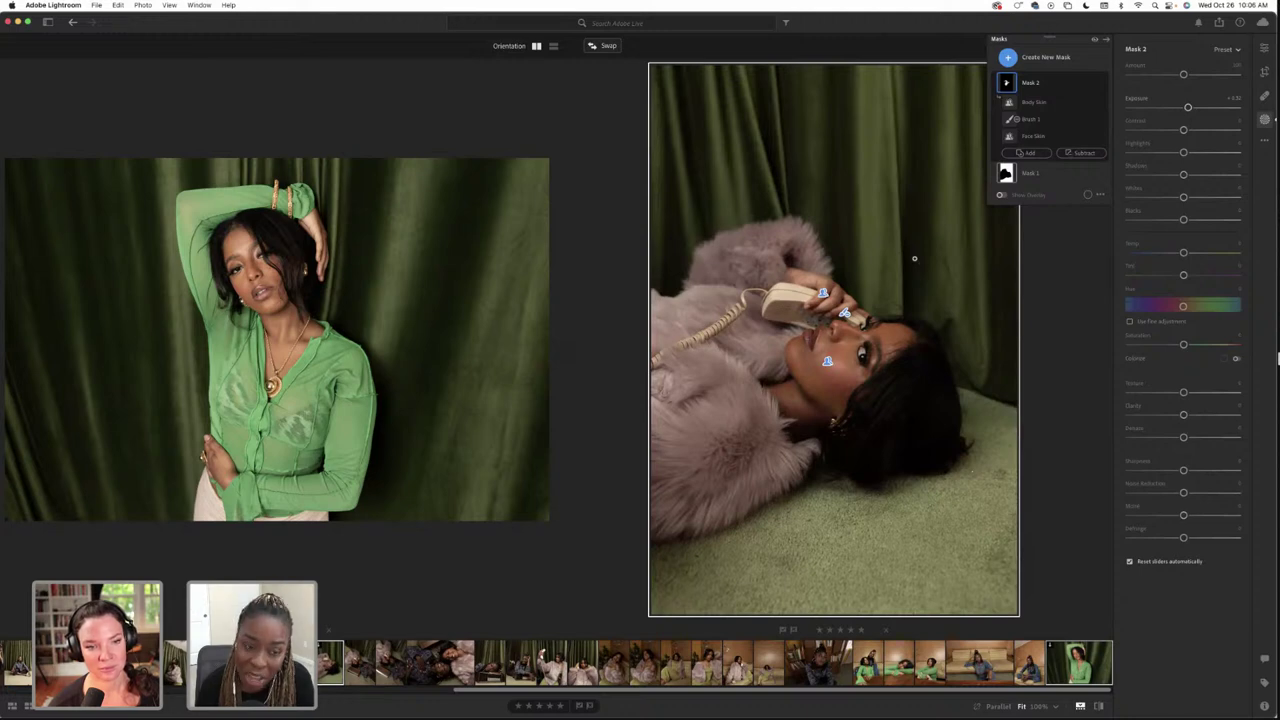
Cancel a second Person 1 addition and return to Mask 2's adjustments
{"action": "left_click", "coordinate": [1029, 153]}
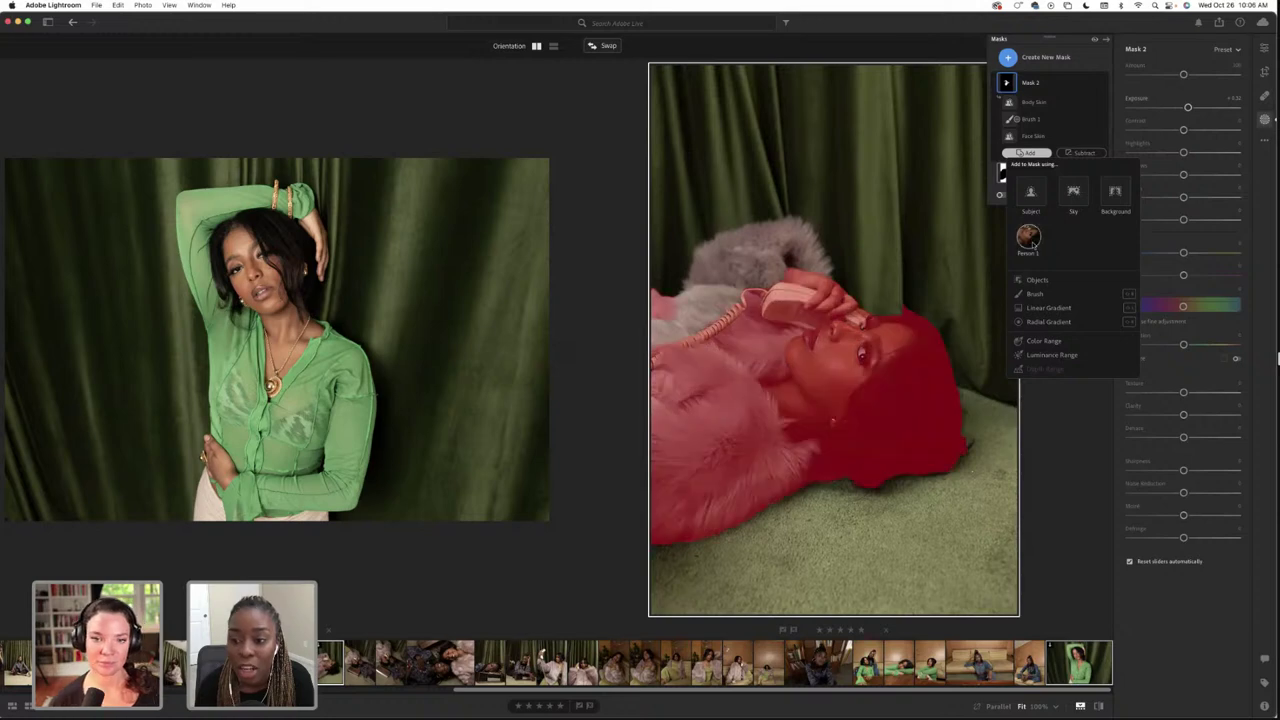
{"action": "left_click", "coordinate": [1033, 236]}
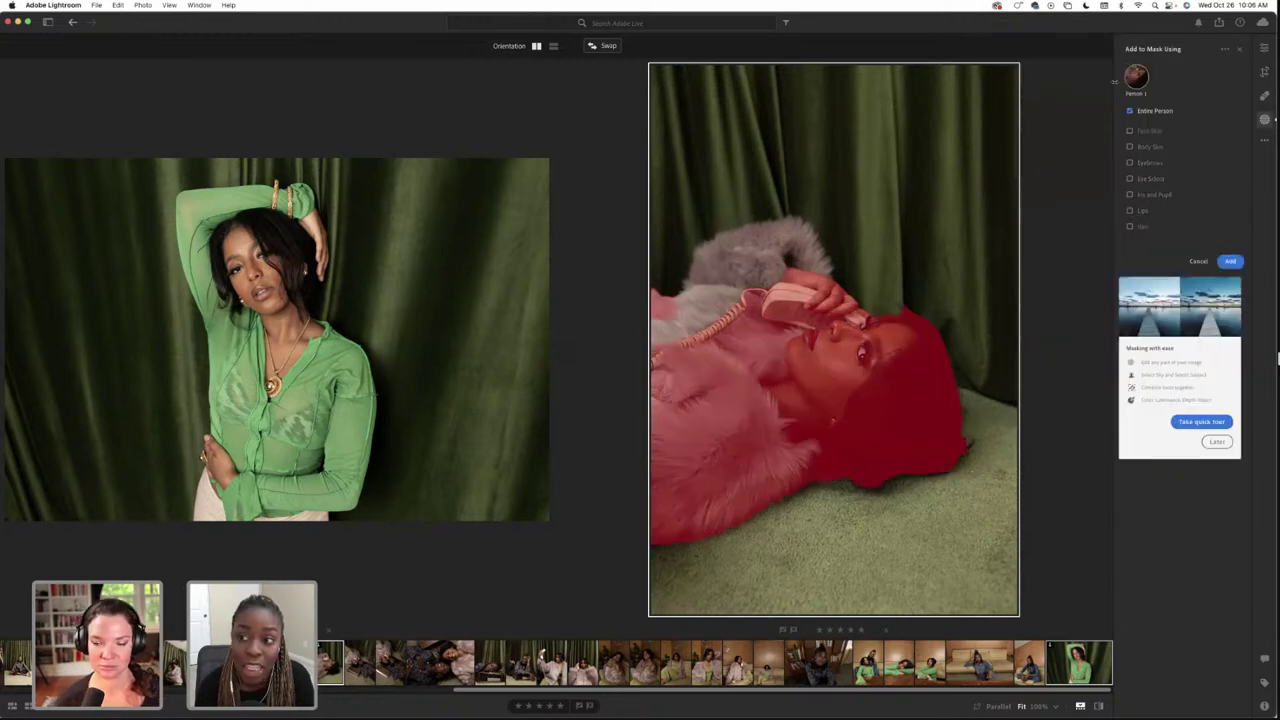
{"action": "left_click", "coordinate": [1200, 261]}
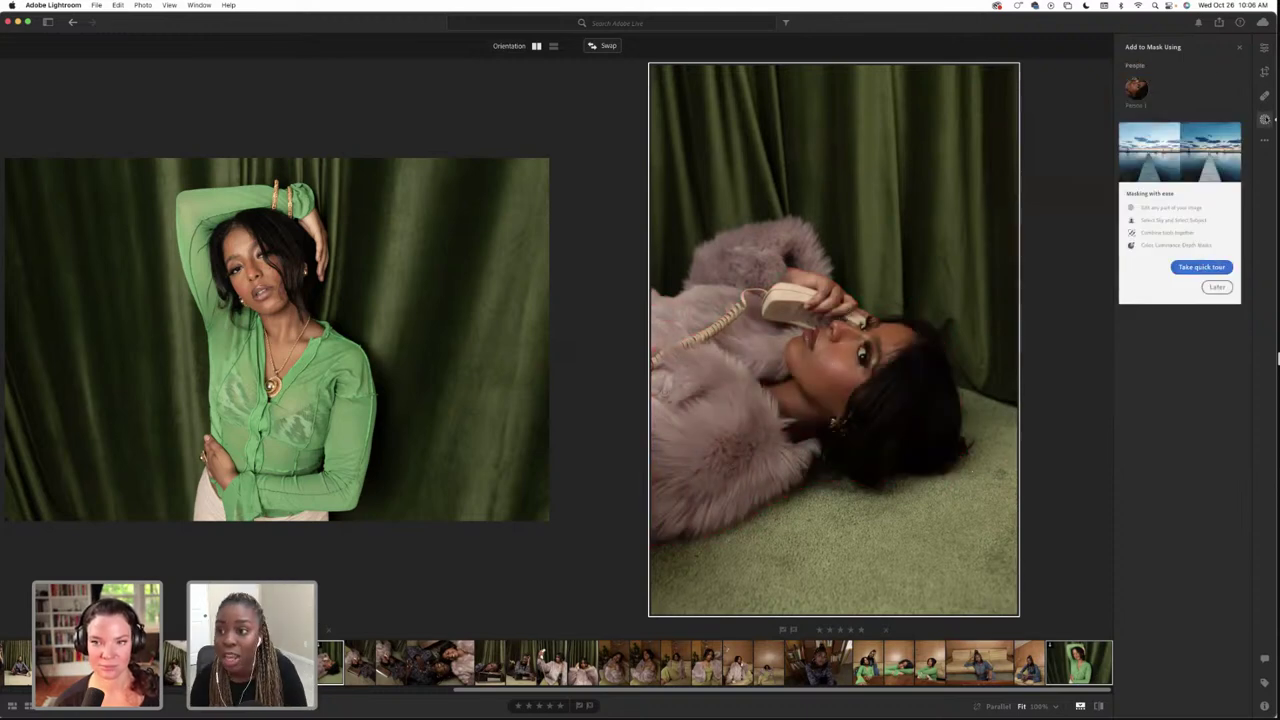
{"action": "left_click", "coordinate": [1264, 119]}
{"action": "left_click", "coordinate": [1264, 119]}
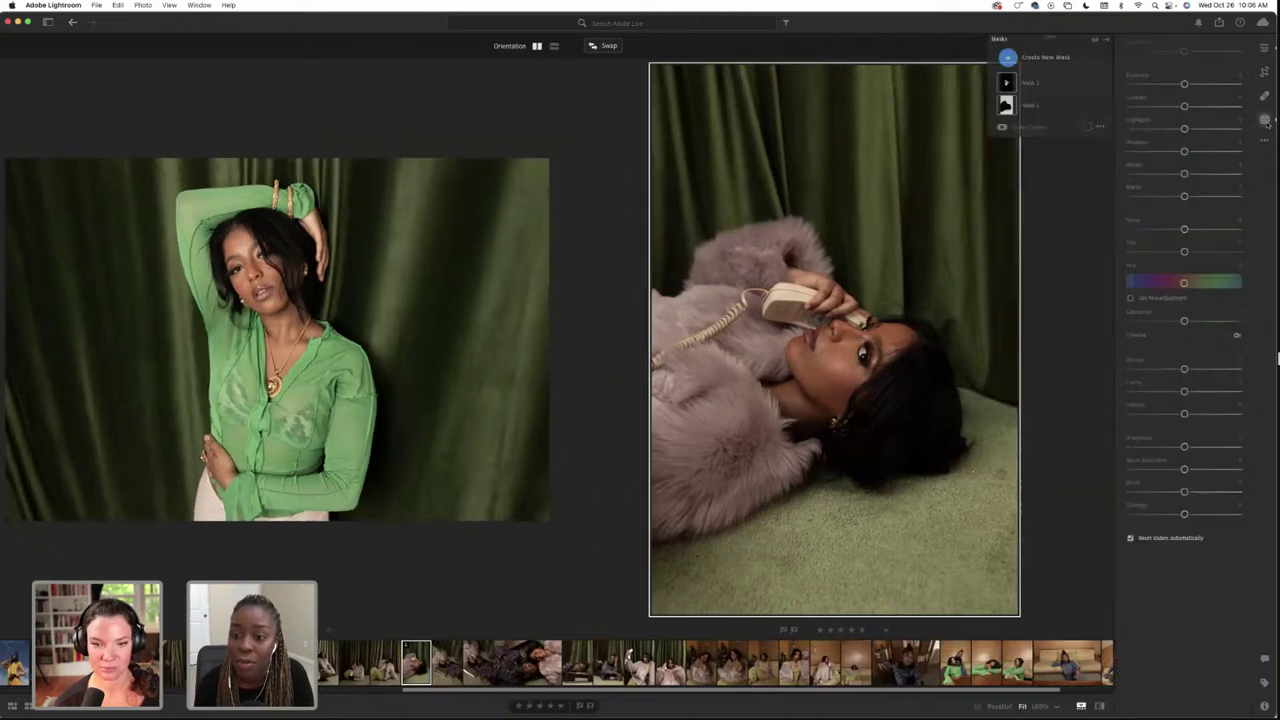
Expand Mask 2 to inspect its Body Skin, Brush 1 and Face Skin components
{"action": "left_click", "coordinate": [995, 84]}
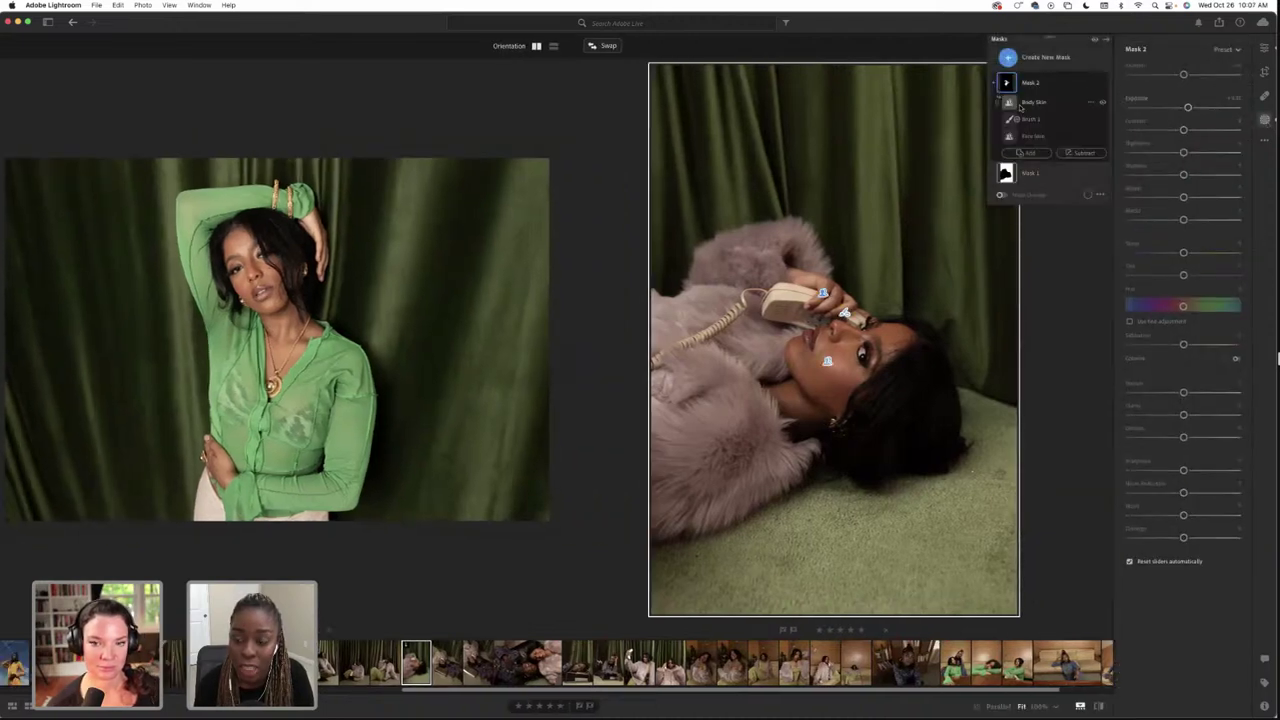
{"action": "left_click", "coordinate": [1036, 137]}
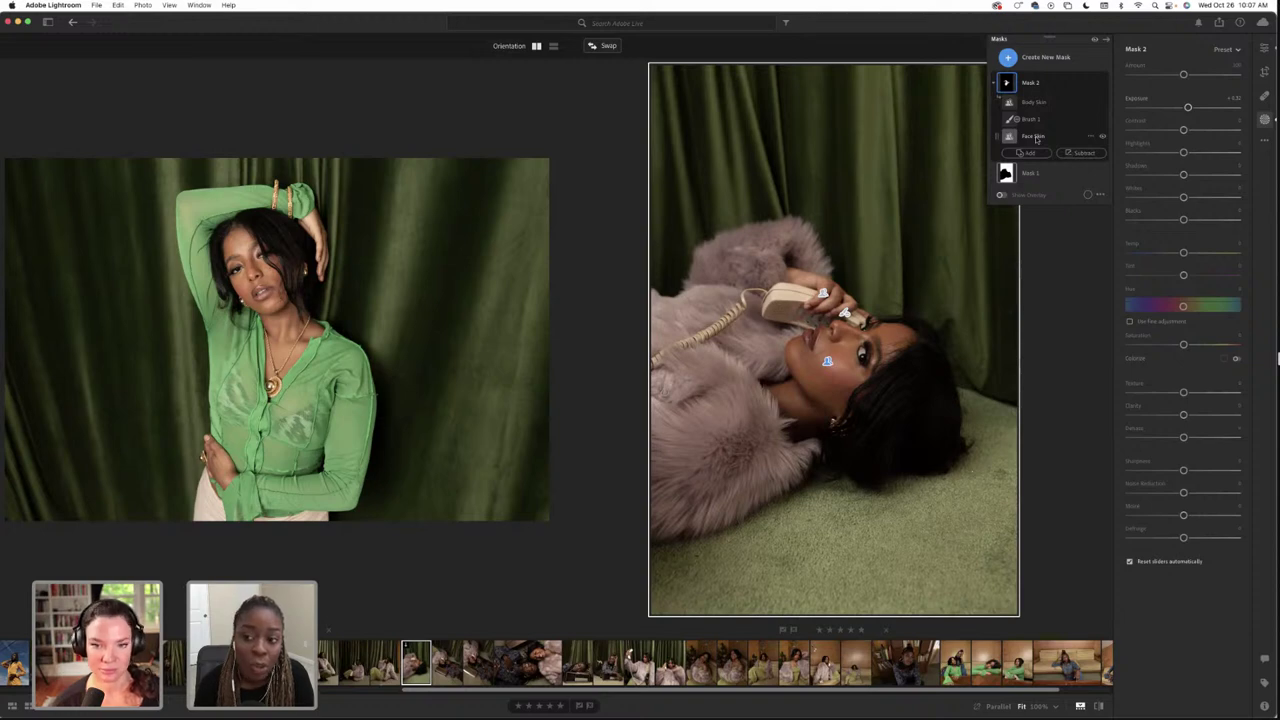
{"action": "mouse_move", "coordinate": [1036, 137]}
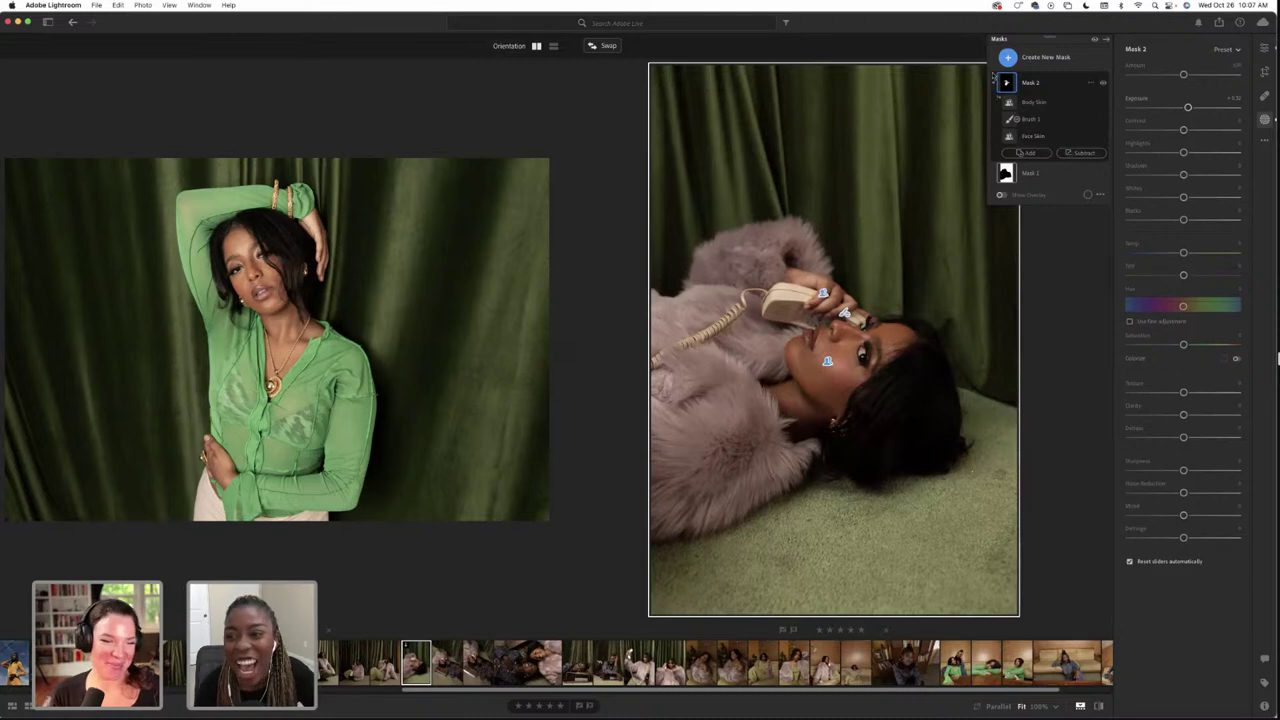
{"action": "left_click", "coordinate": [994, 83]}
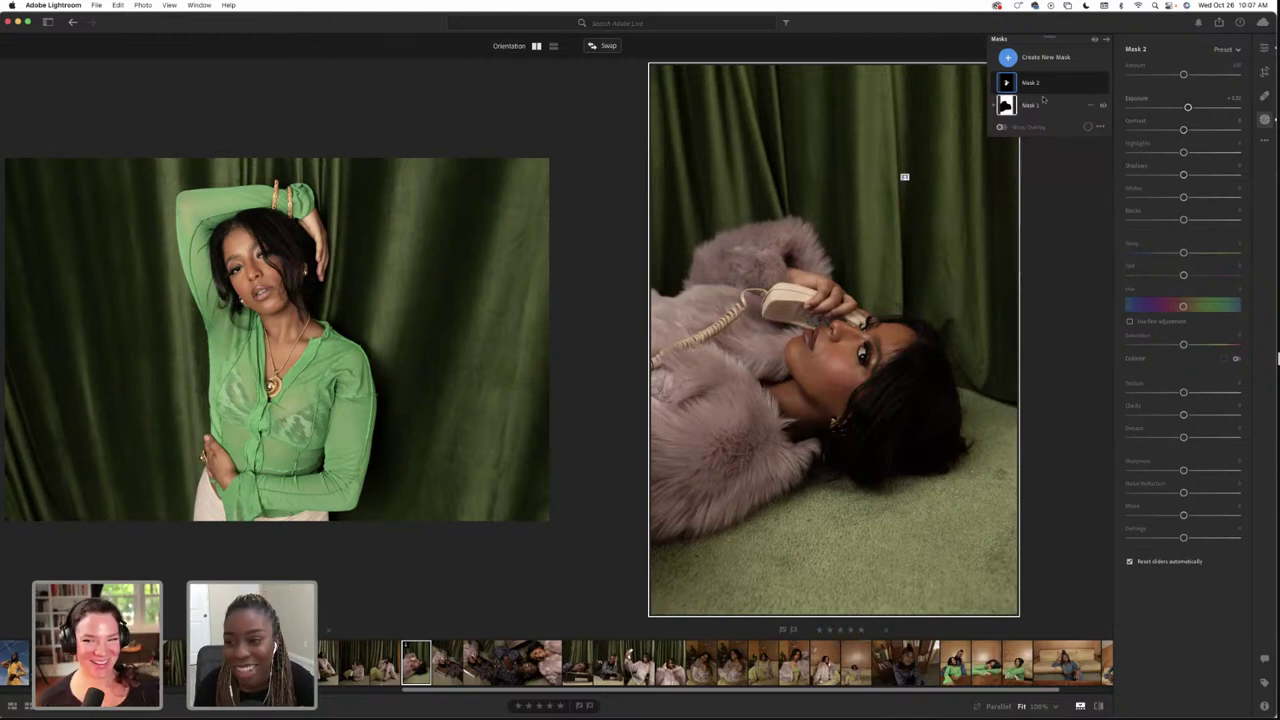
{"action": "left_click", "coordinate": [1006, 83]}
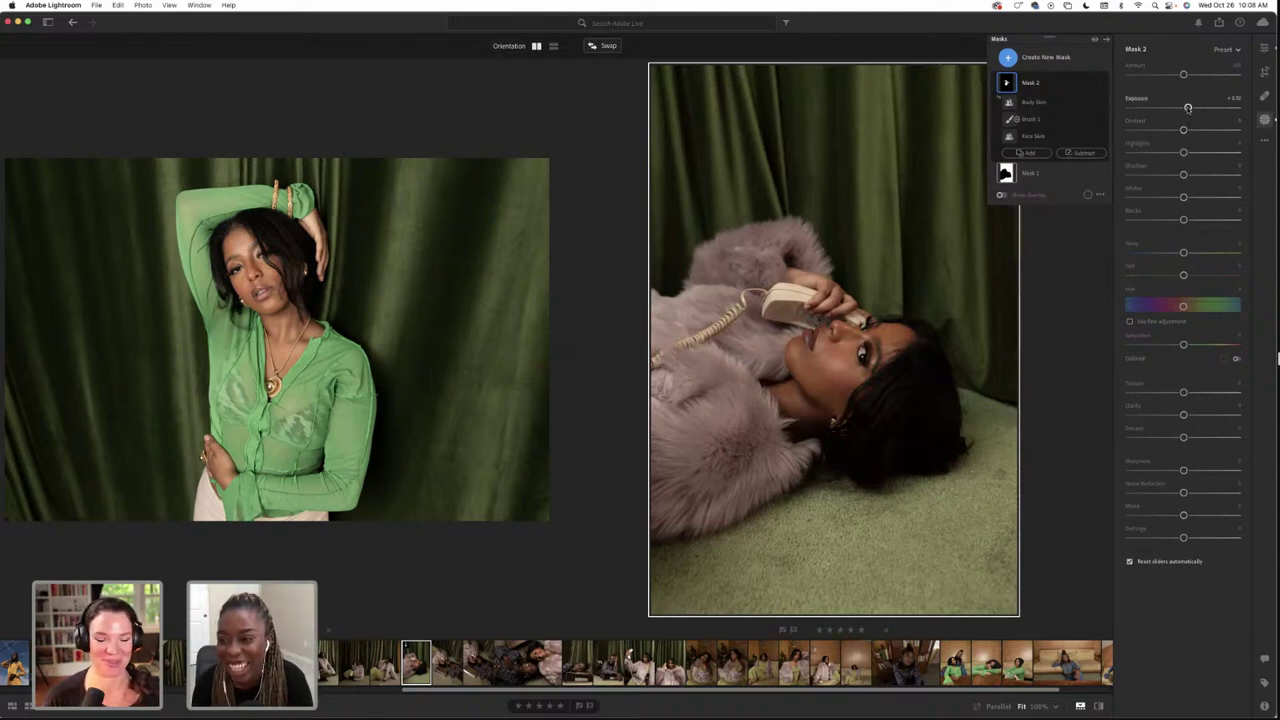
Raise Mask 2's exposure to about +0.40, lower contrast, lift shadows and deepen blacks slightly
{"action": "left_click_drag", "start_coordinate": [1188, 108], "coordinate": [1190, 107]}
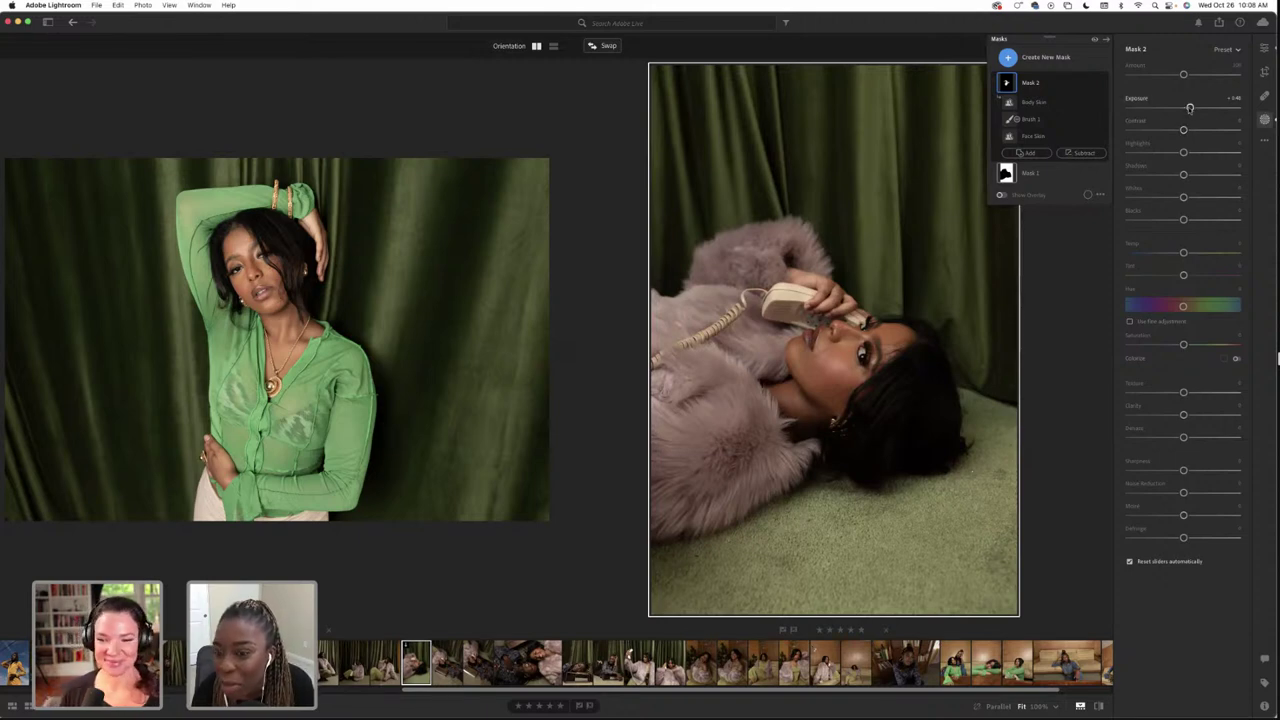
{"action": "left_click_drag", "start_coordinate": [1190, 108], "coordinate": [1183, 107]}
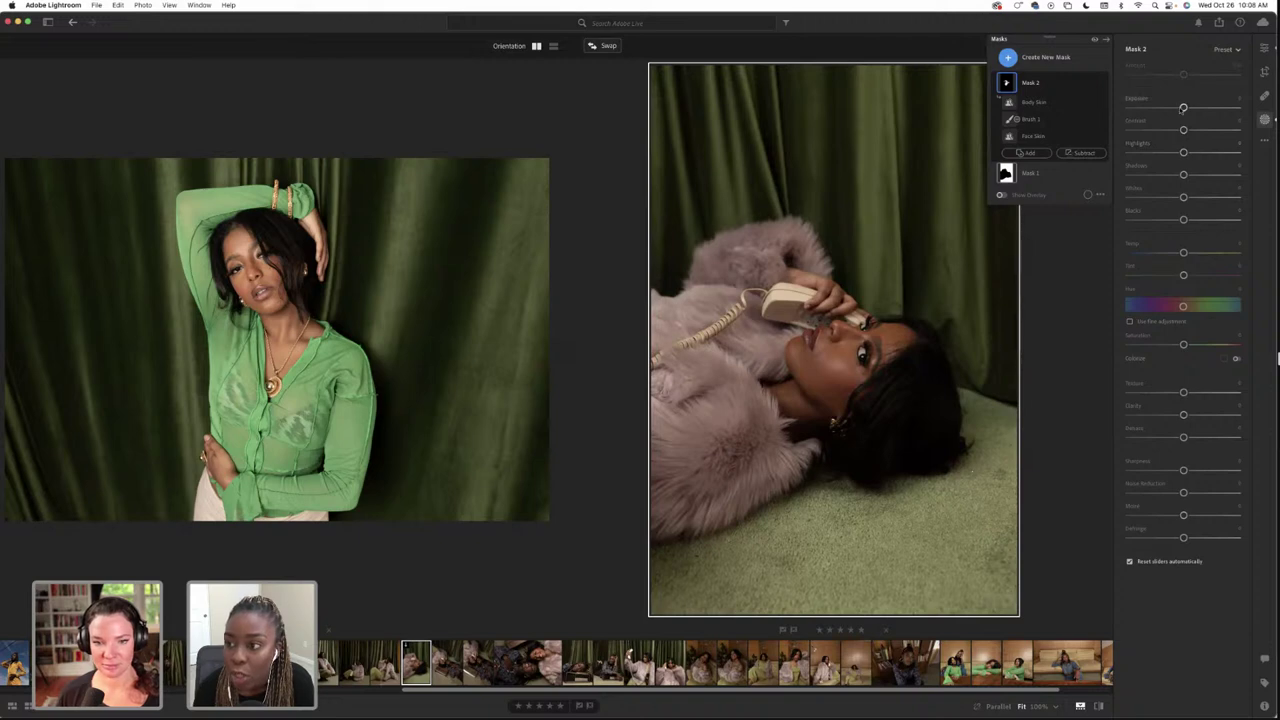
{"action": "mouse_move", "coordinate": [1183, 107]}
{"action": "left_mouse_down"}
{"action": "mouse_move", "coordinate": [1188, 130]}
{"action": "mouse_move", "coordinate": [1177, 130]}
{"action": "left_mouse_up"}
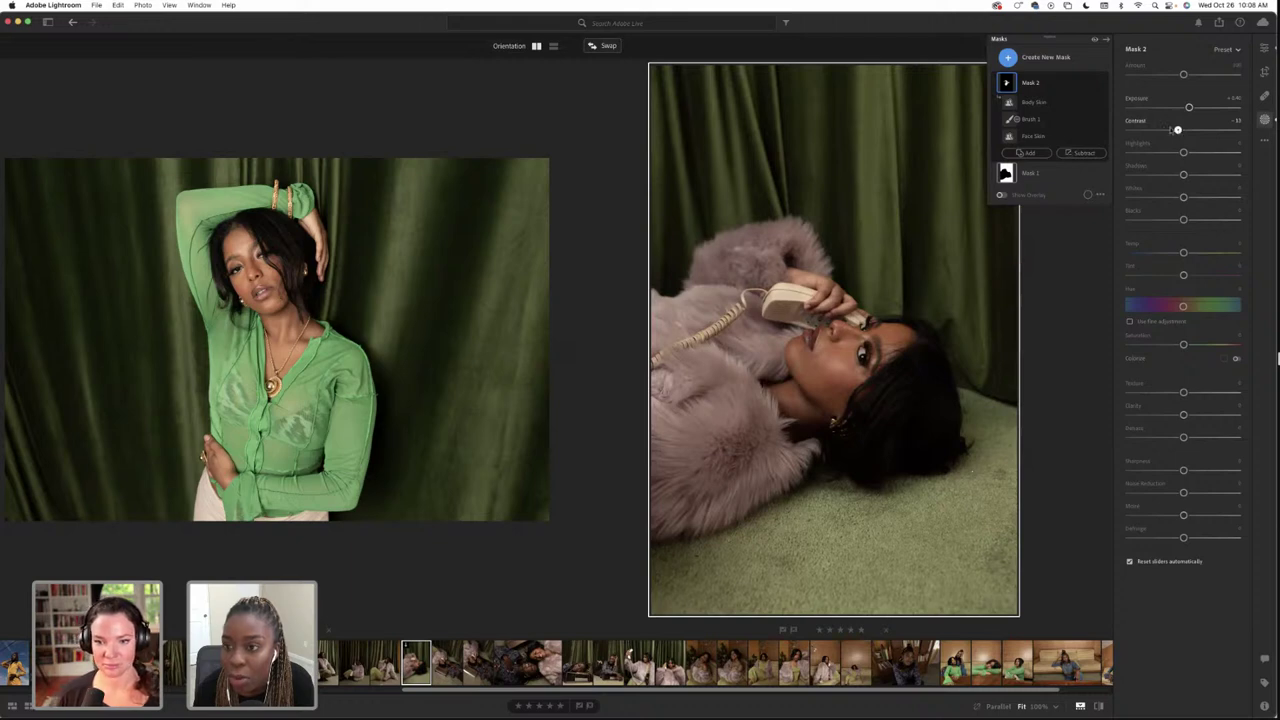
{"action": "left_click", "coordinate": [1103, 84]}
{"action": "left_click", "coordinate": [1103, 84]}
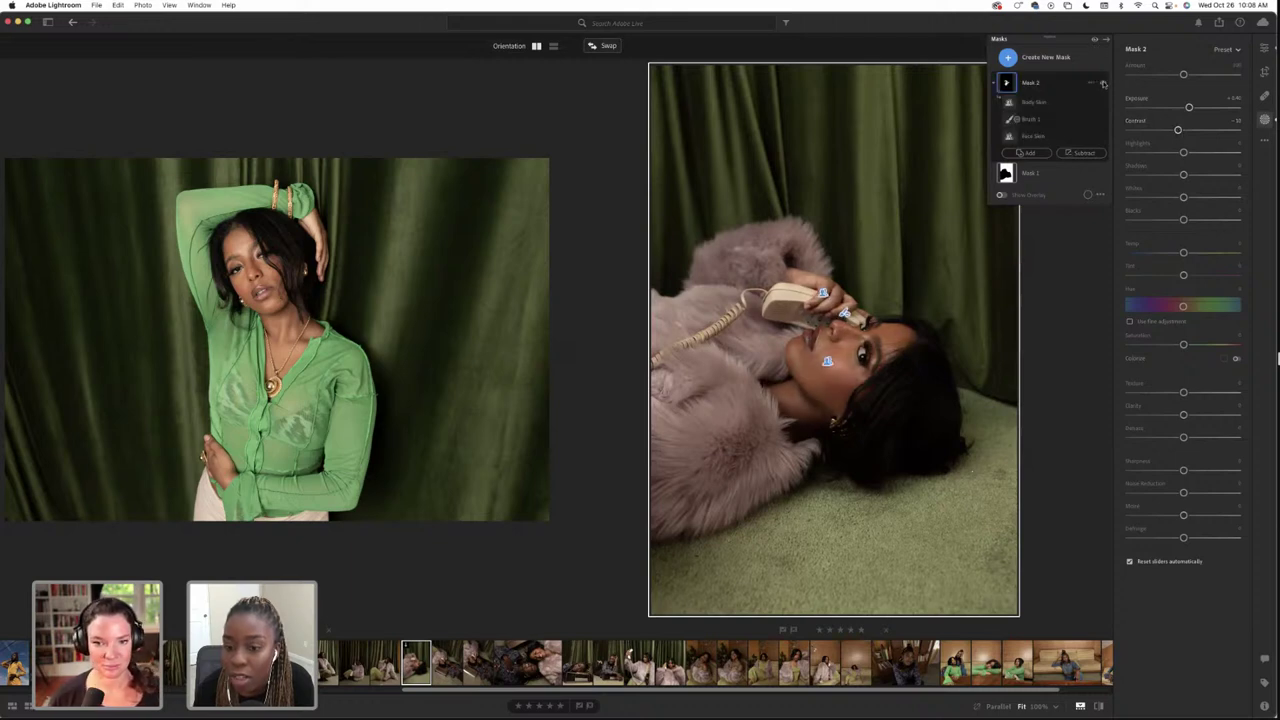
{"action": "left_click", "coordinate": [1103, 84]}
{"action": "left_click", "coordinate": [1103, 84]}
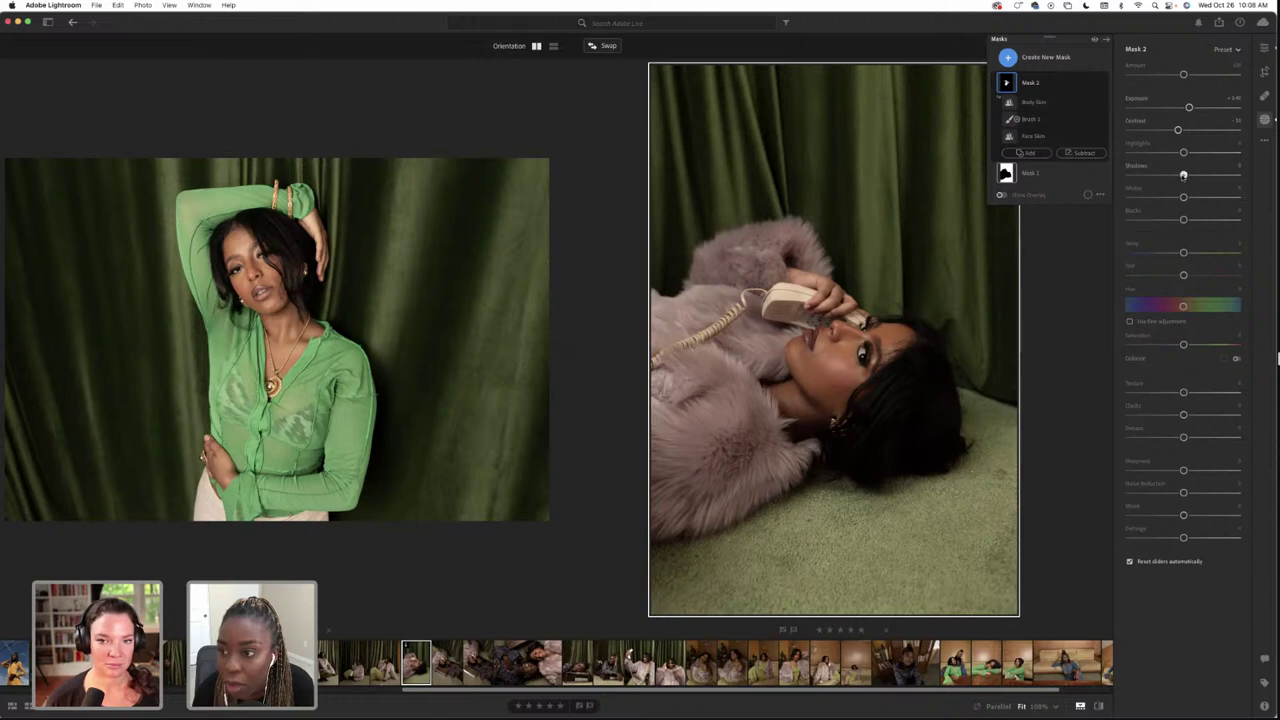
{"action": "left_click_drag", "start_coordinate": [1183, 175], "coordinate": [1188, 175]}
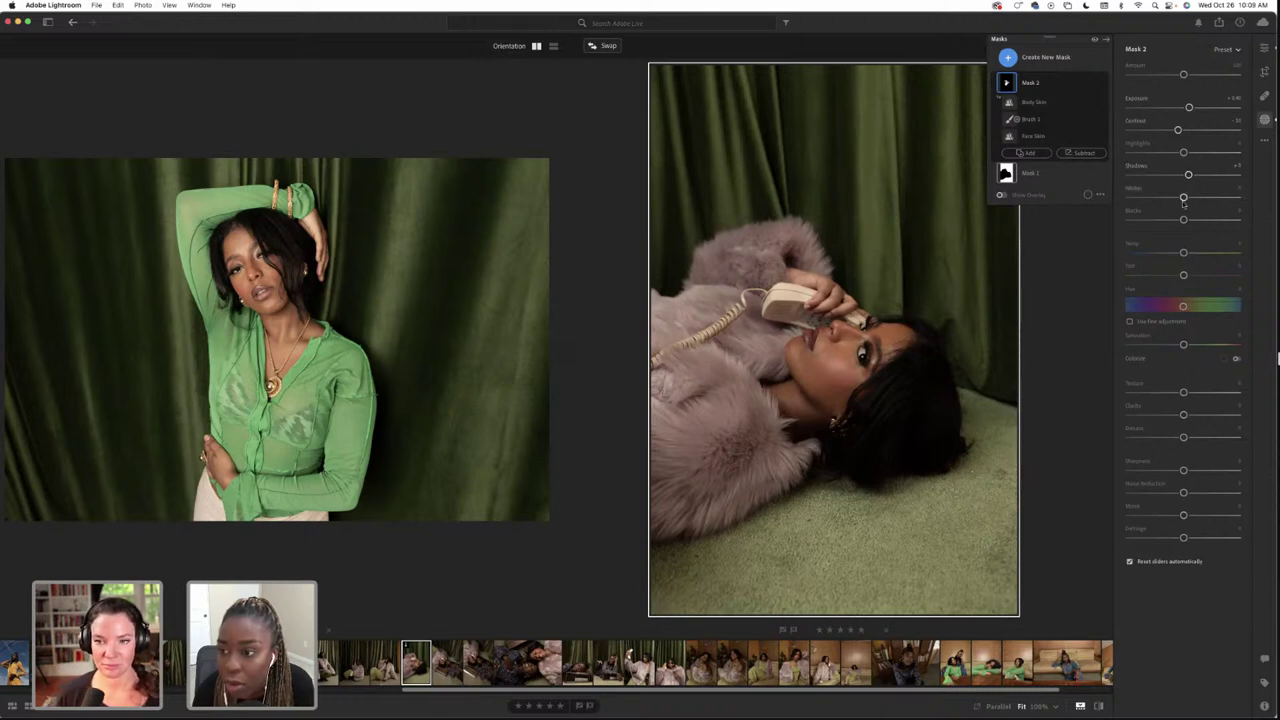
{"action": "left_click_drag", "start_coordinate": [1183, 220], "coordinate": [1184, 221]}
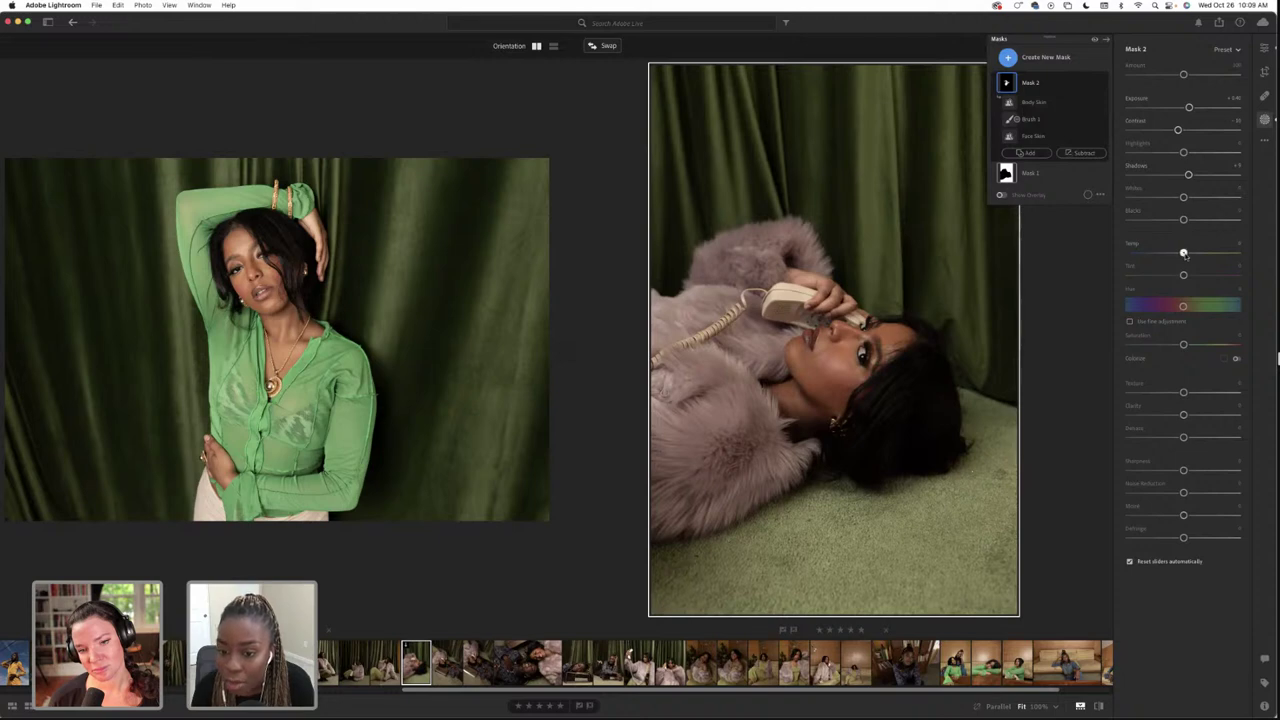
Keep Mask 2's temperature neutral, nudge exposure up and add texture of about +9
{"action": "mouse_move", "coordinate": [1184, 254]}
{"action": "left_mouse_down"}
{"action": "mouse_move", "coordinate": [1198, 254]}
{"action": "mouse_move", "coordinate": [1172, 256]}
{"action": "left_mouse_up"}
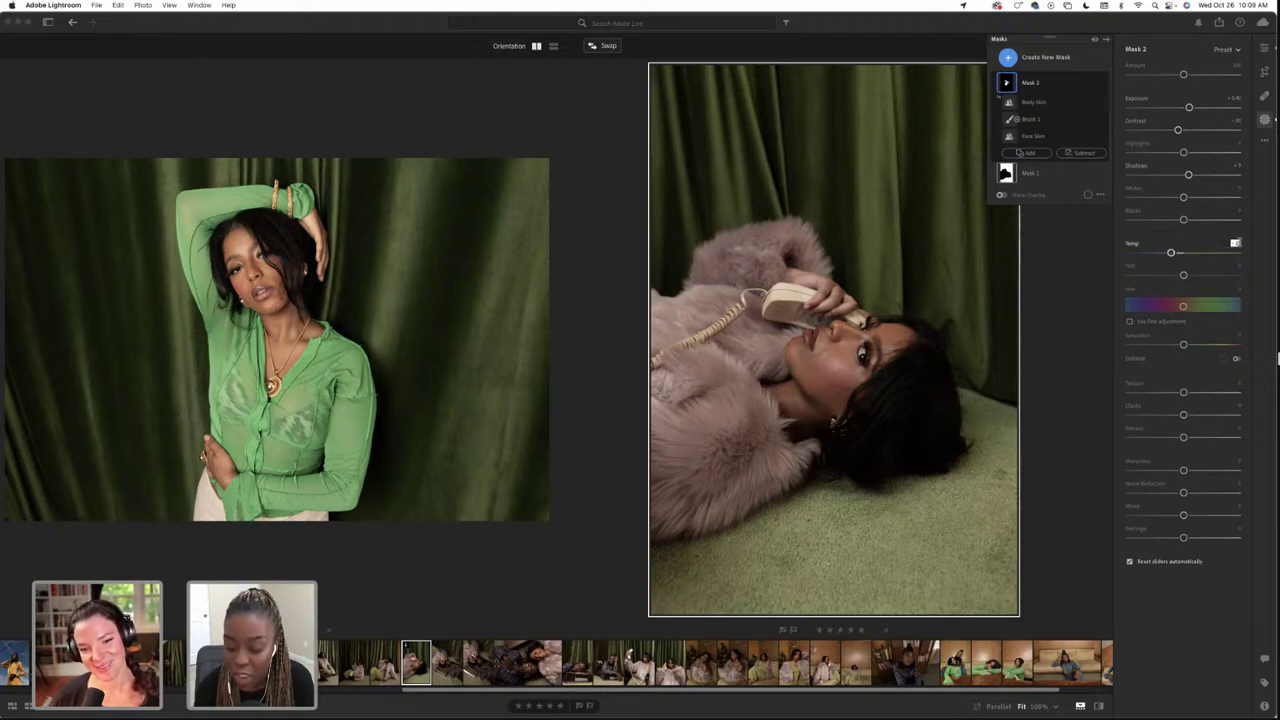
{"action": "double_click", "coordinate": [1235, 243]}
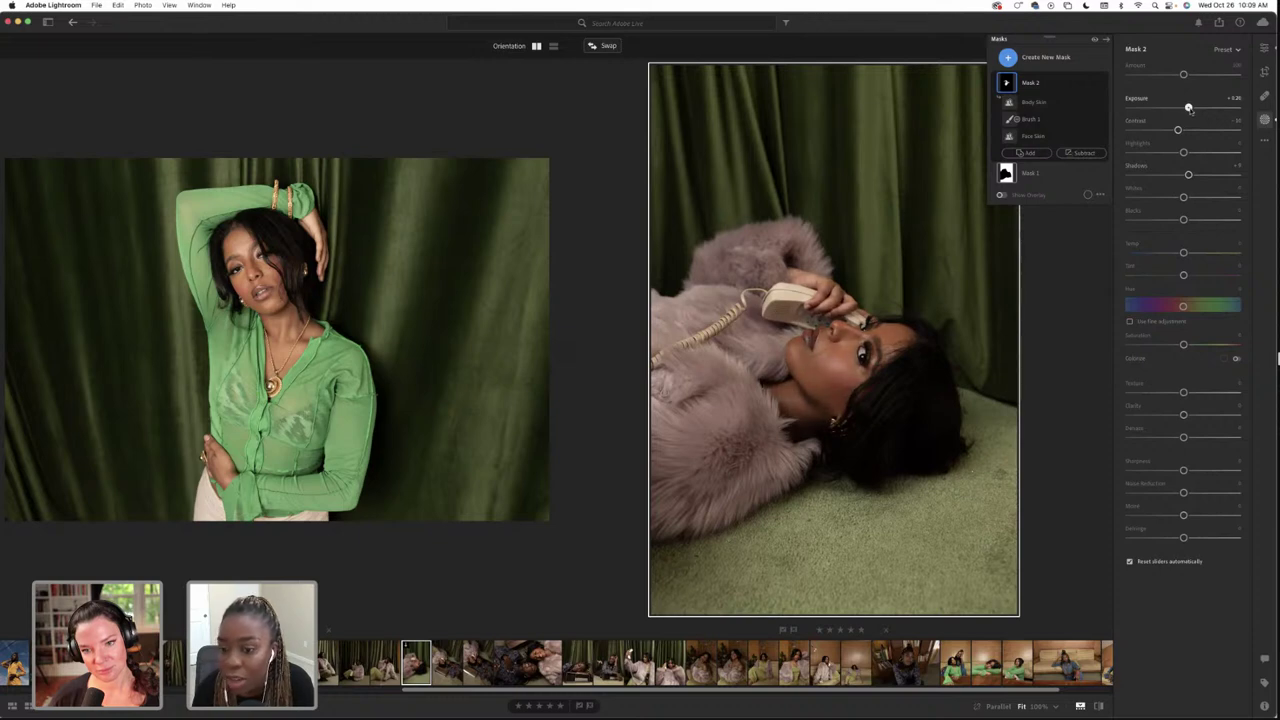
{"action": "left_click_drag", "start_coordinate": [1189, 108], "coordinate": [1191, 108]}
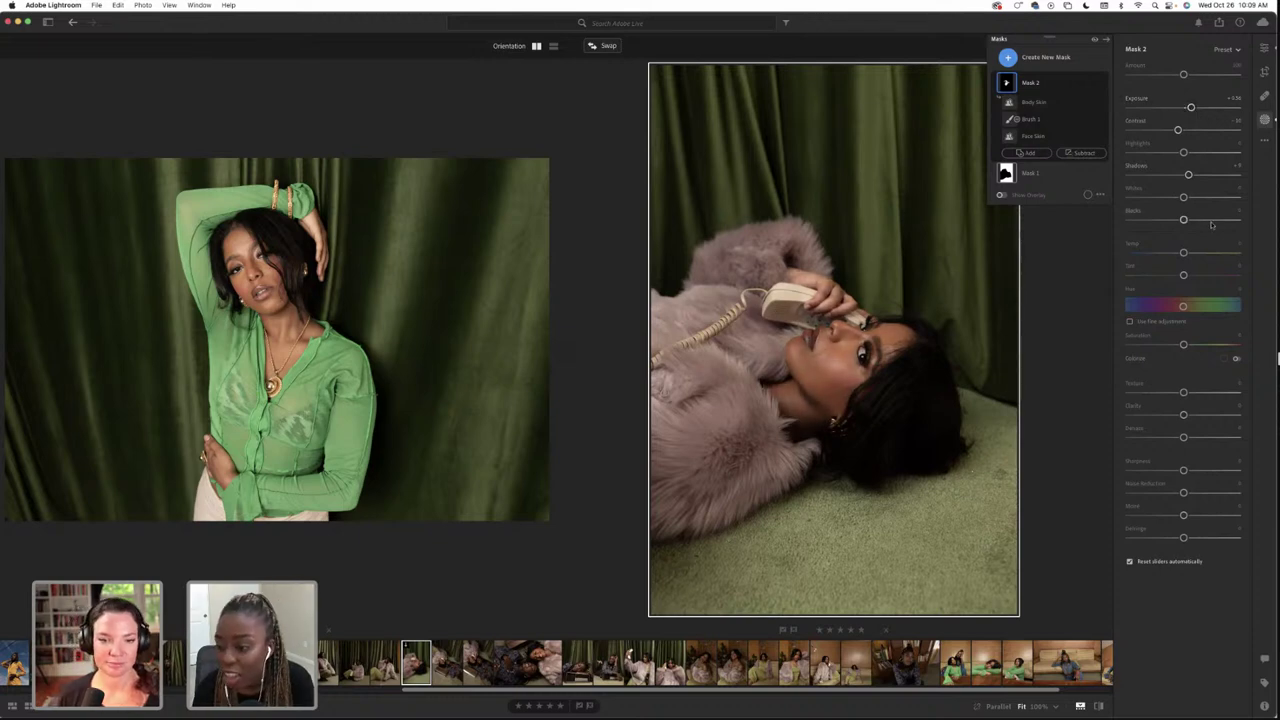
{"action": "left_click_drag", "start_coordinate": [1184, 393], "coordinate": [1190, 393]}
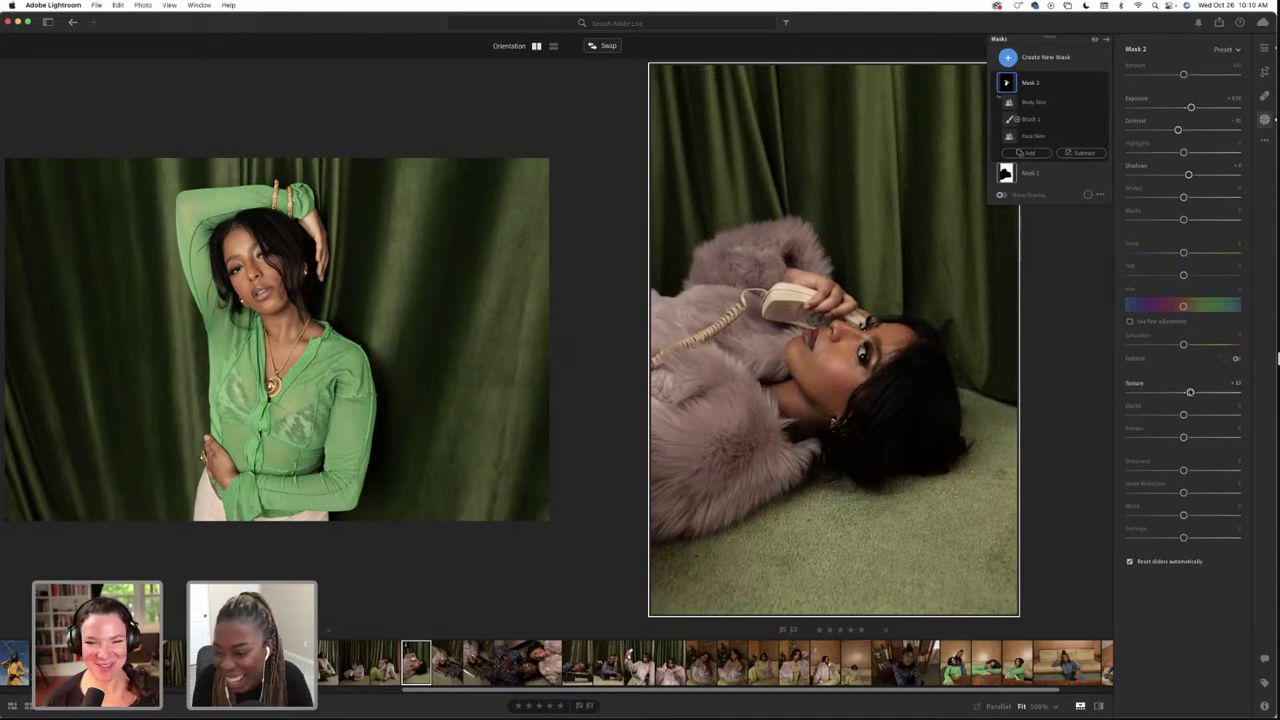
{"action": "left_click_drag", "start_coordinate": [1191, 392], "coordinate": [1188, 393]}
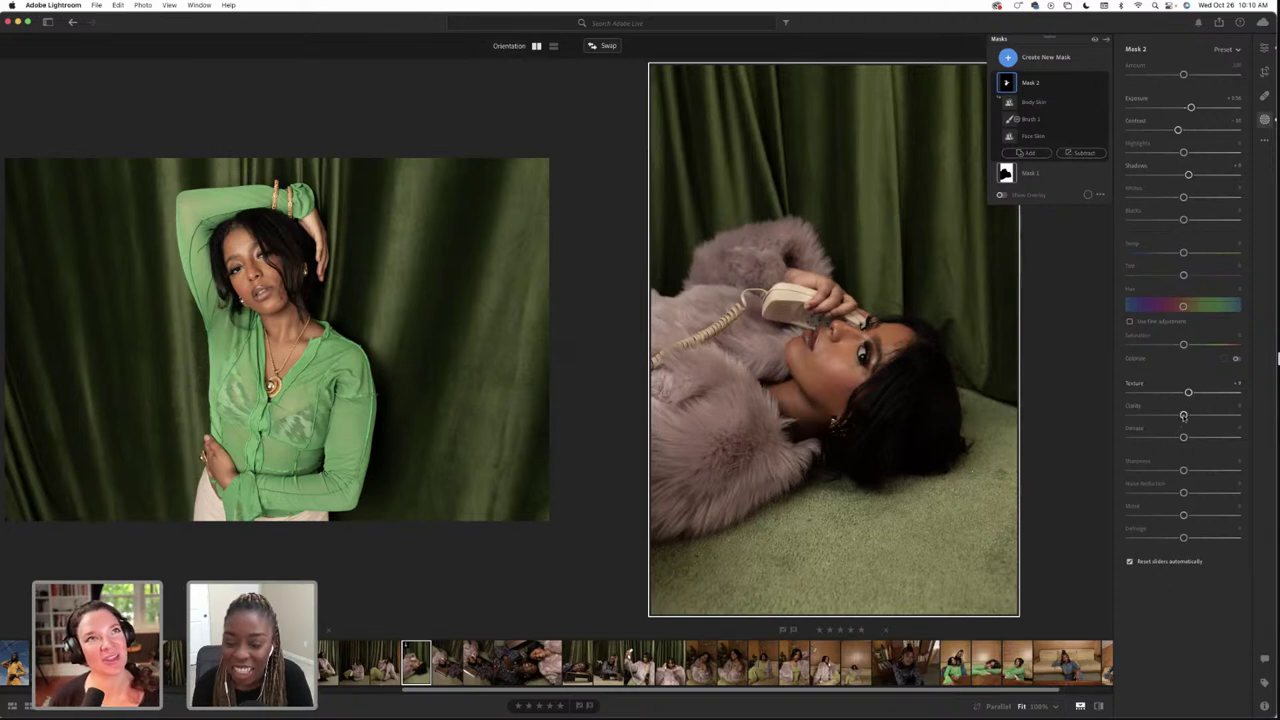
{"action": "left_click_drag", "start_coordinate": [1183, 414], "coordinate": [1183, 415]}
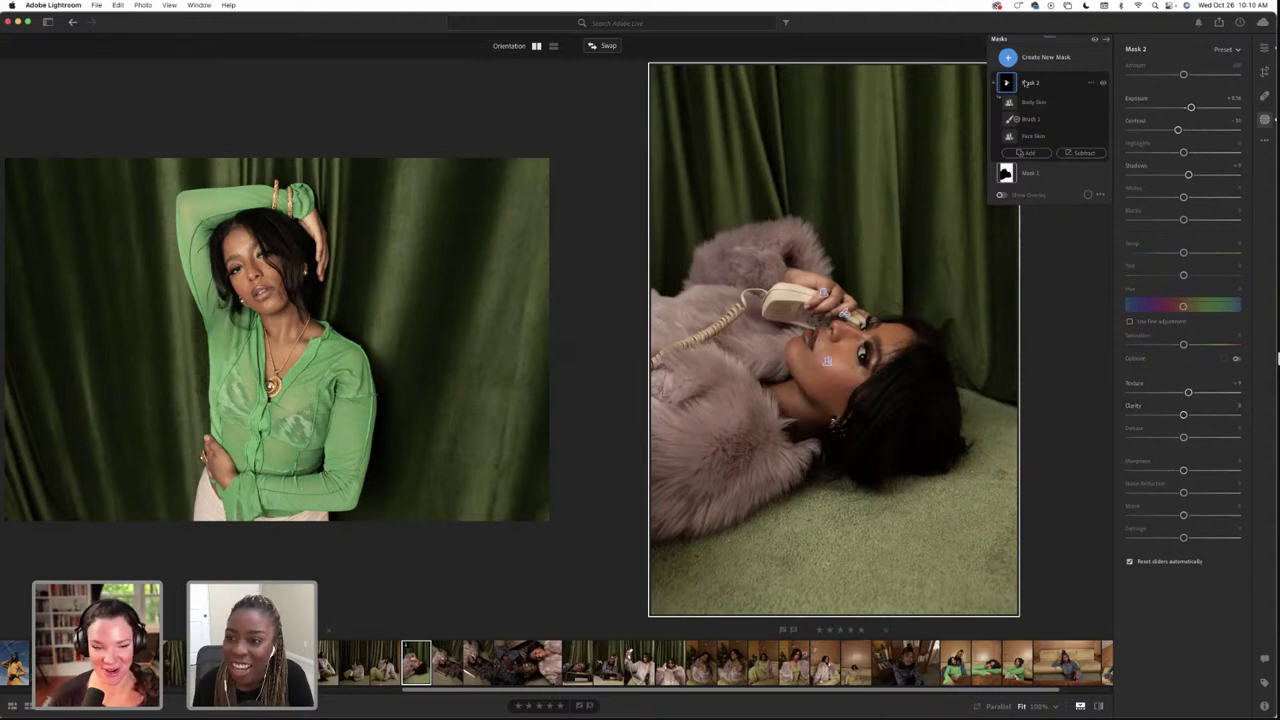
Begin a new Person 1 mask, then cancel it to keep Mask 2 unchanged
{"action": "left_click", "coordinate": [1007, 58]}
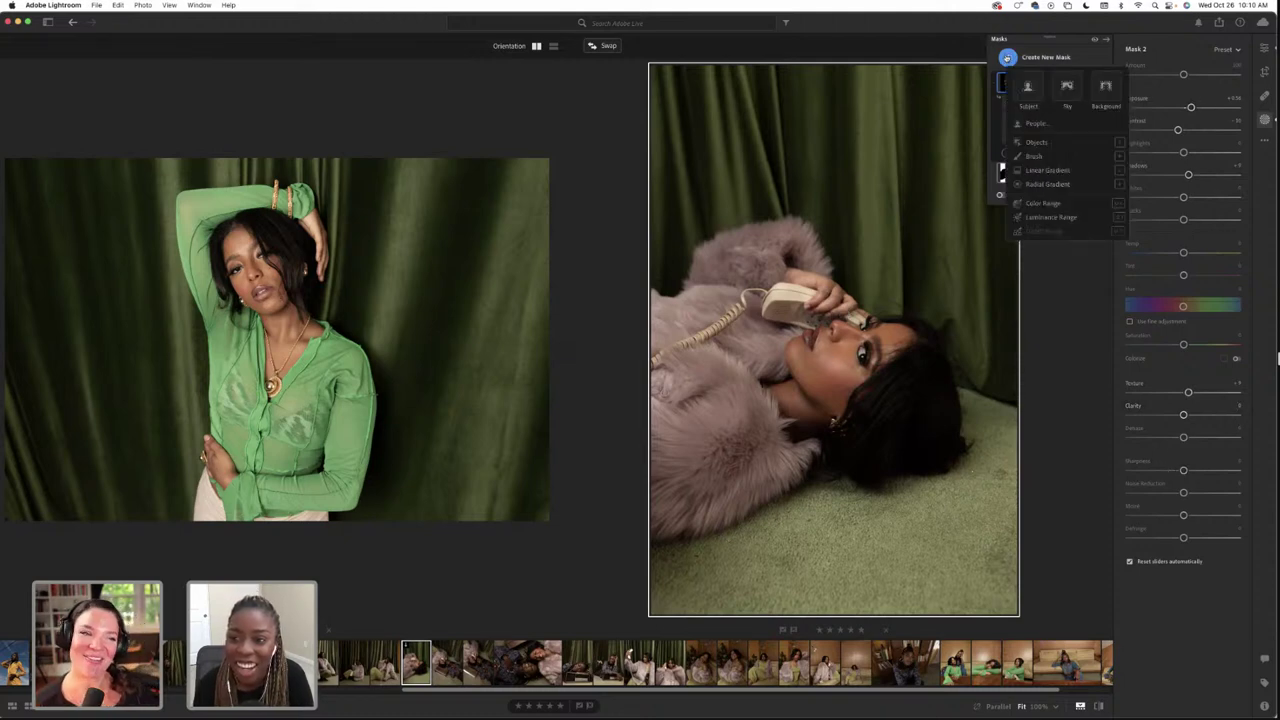
{"action": "left_click", "coordinate": [1035, 123]}
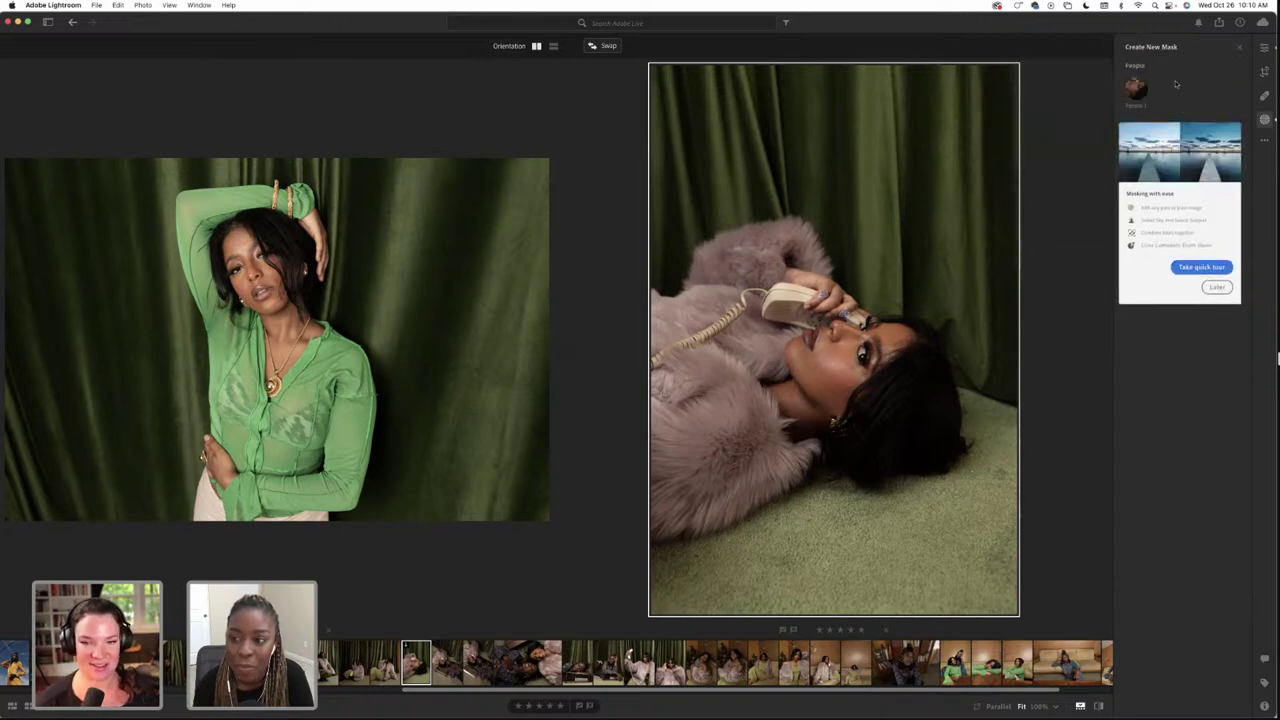
{"action": "left_click", "coordinate": [1135, 87]}
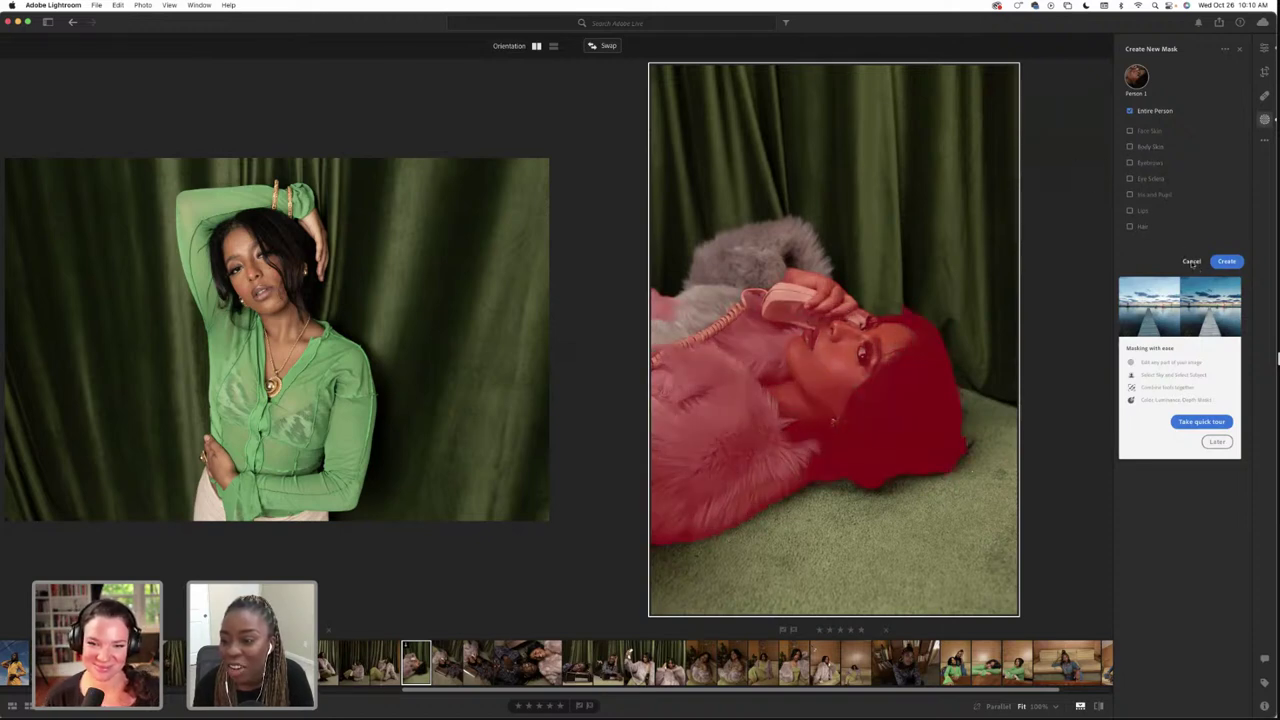
{"action": "left_click", "coordinate": [1195, 261]}
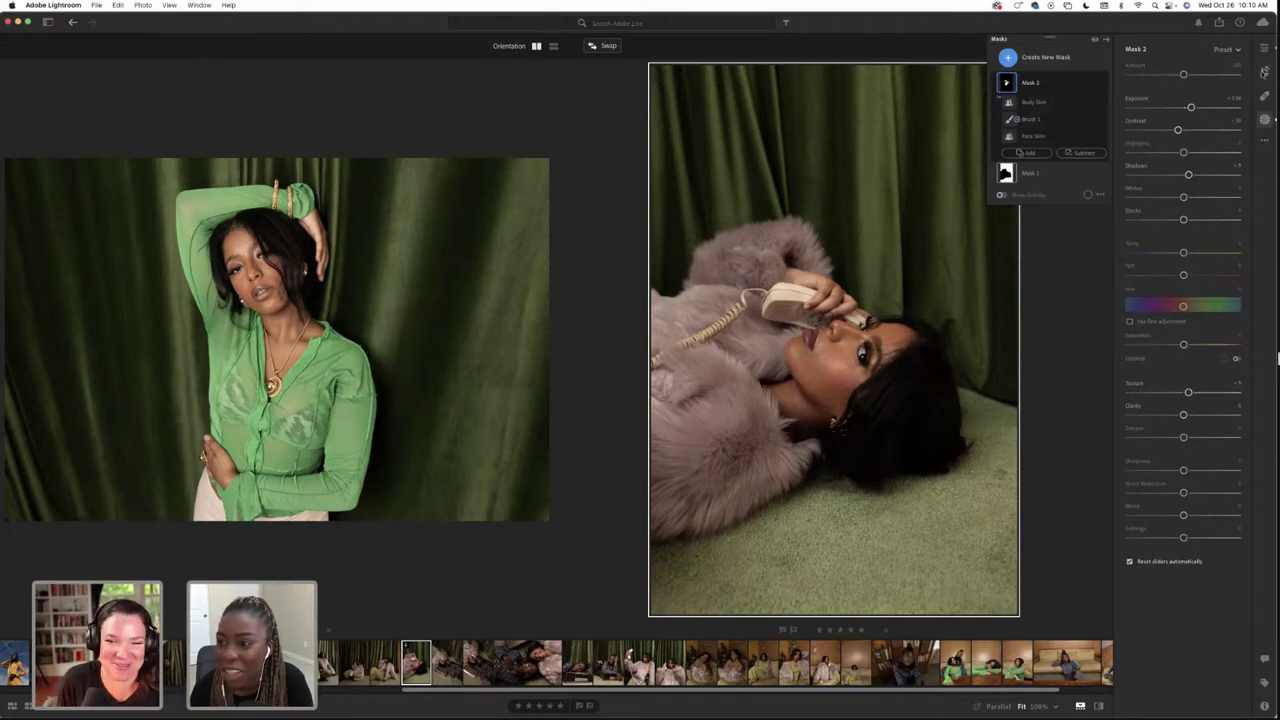
Heal several cheek blemishes with an enlarged Healing brush at 100% zoom
{"action": "left_click", "coordinate": [1264, 95]}
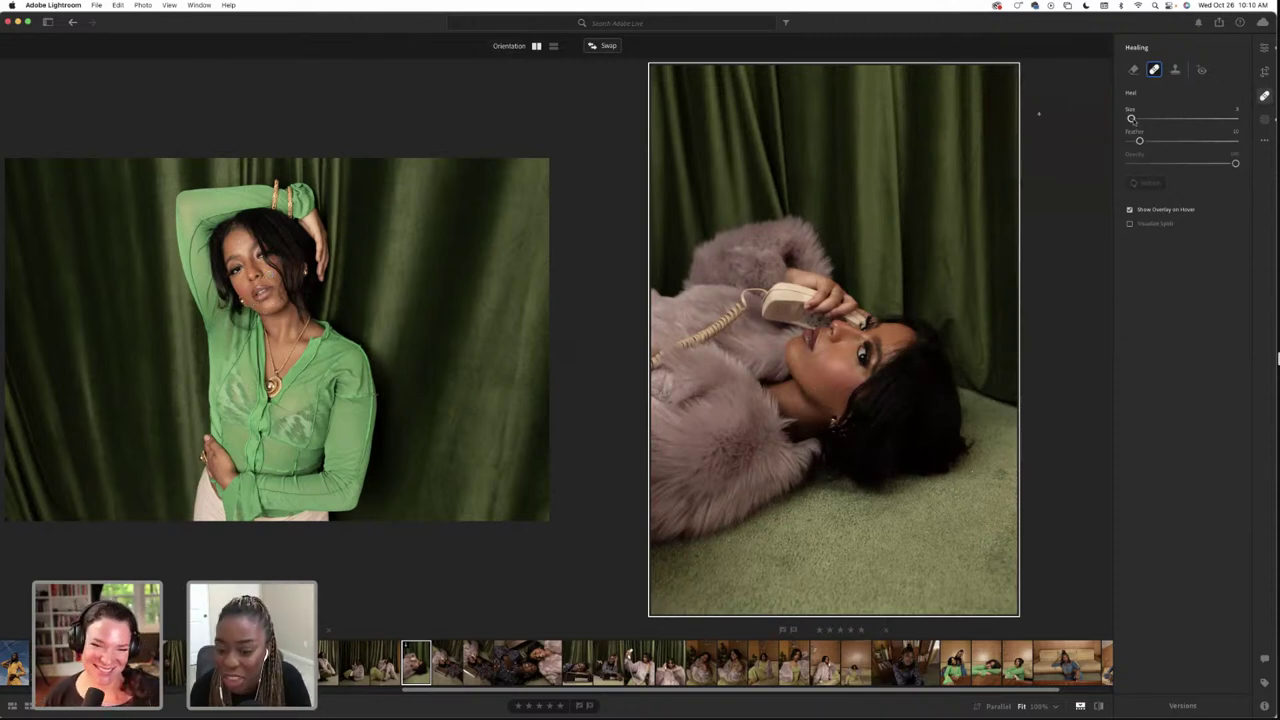
{"action": "left_click", "coordinate": [1039, 706]}
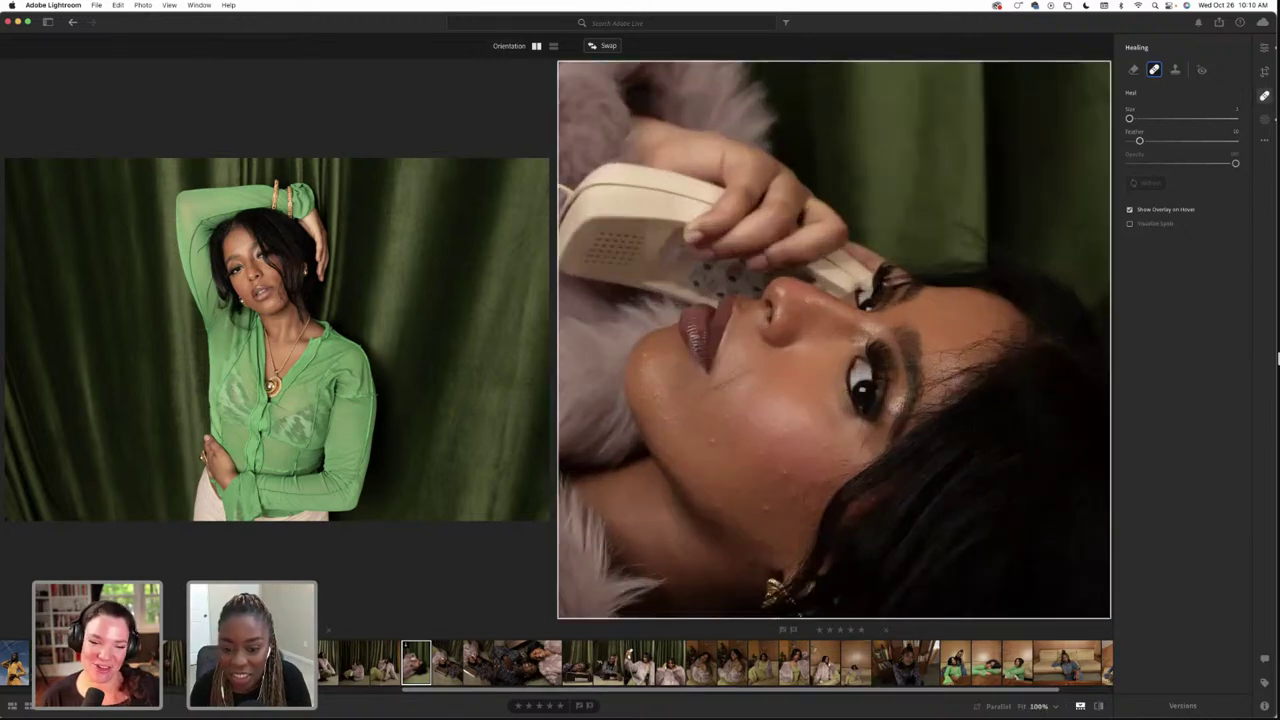
{"action": "left_click", "coordinate": [743, 456]}
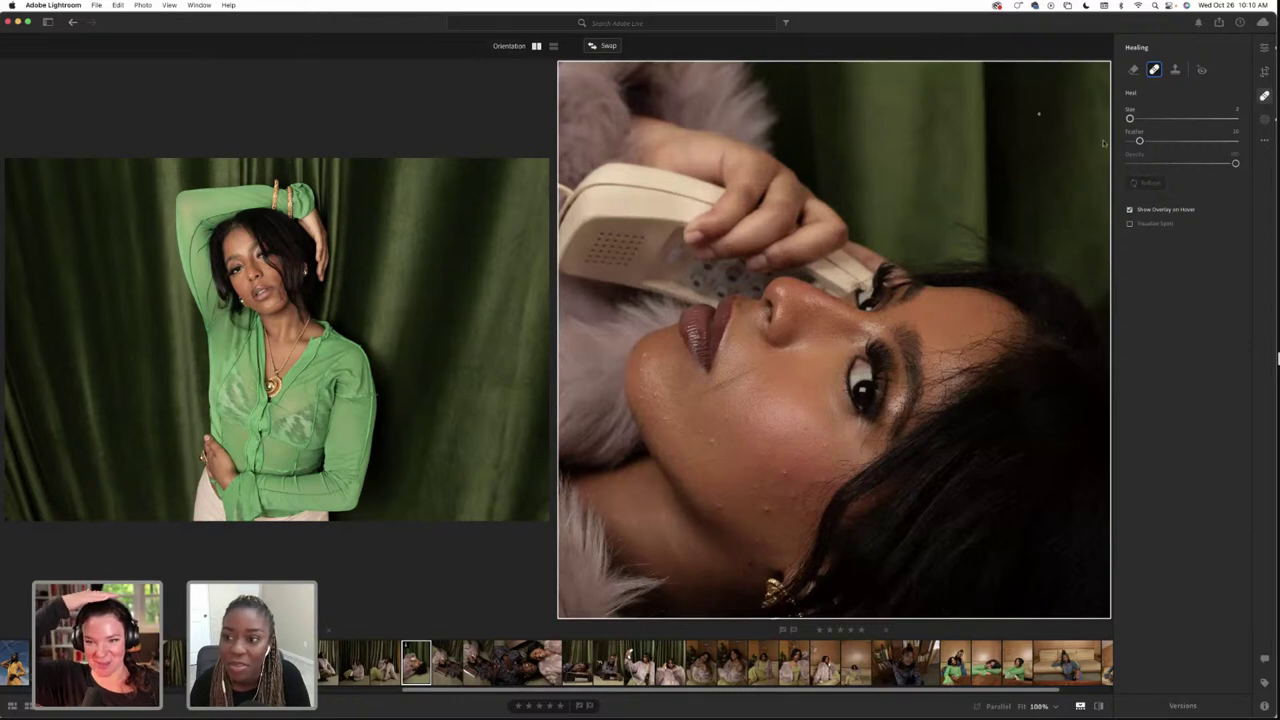
{"action": "key", "text": "bracketright"}
{"action": "key", "text": "bracketright"}
{"action": "key", "text": "bracketright"}
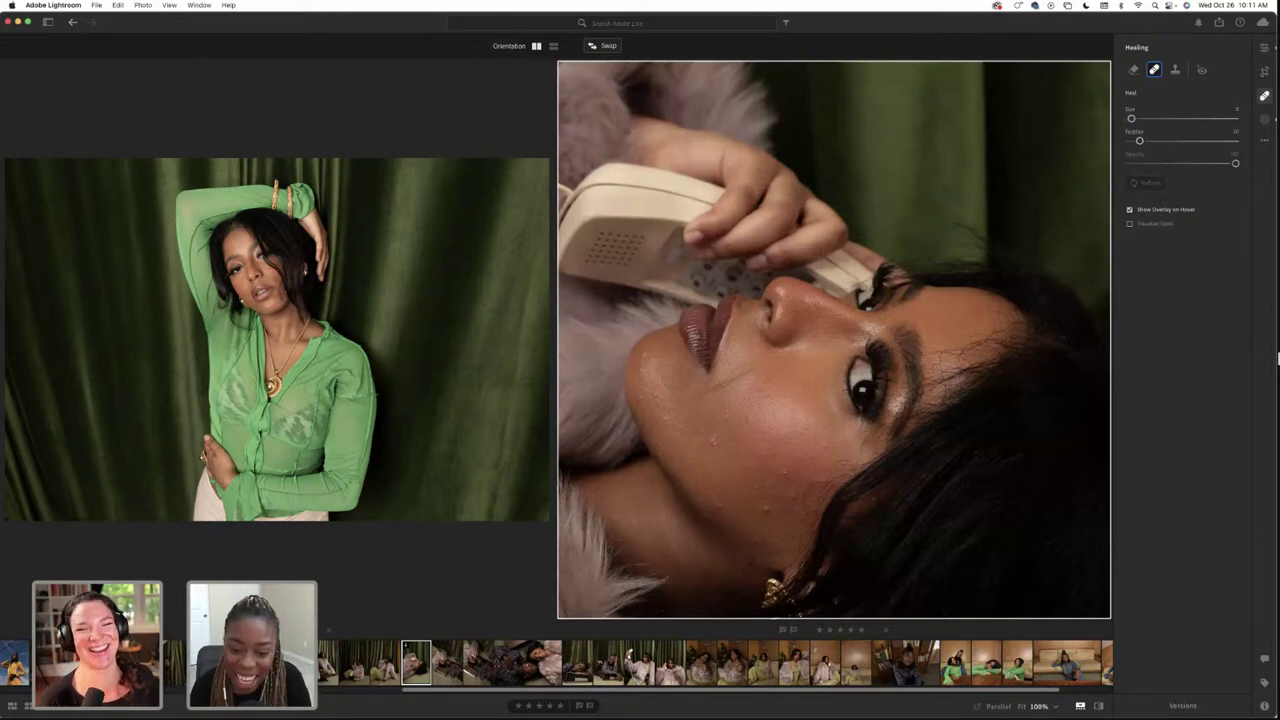
{"action": "left_click", "coordinate": [713, 444]}
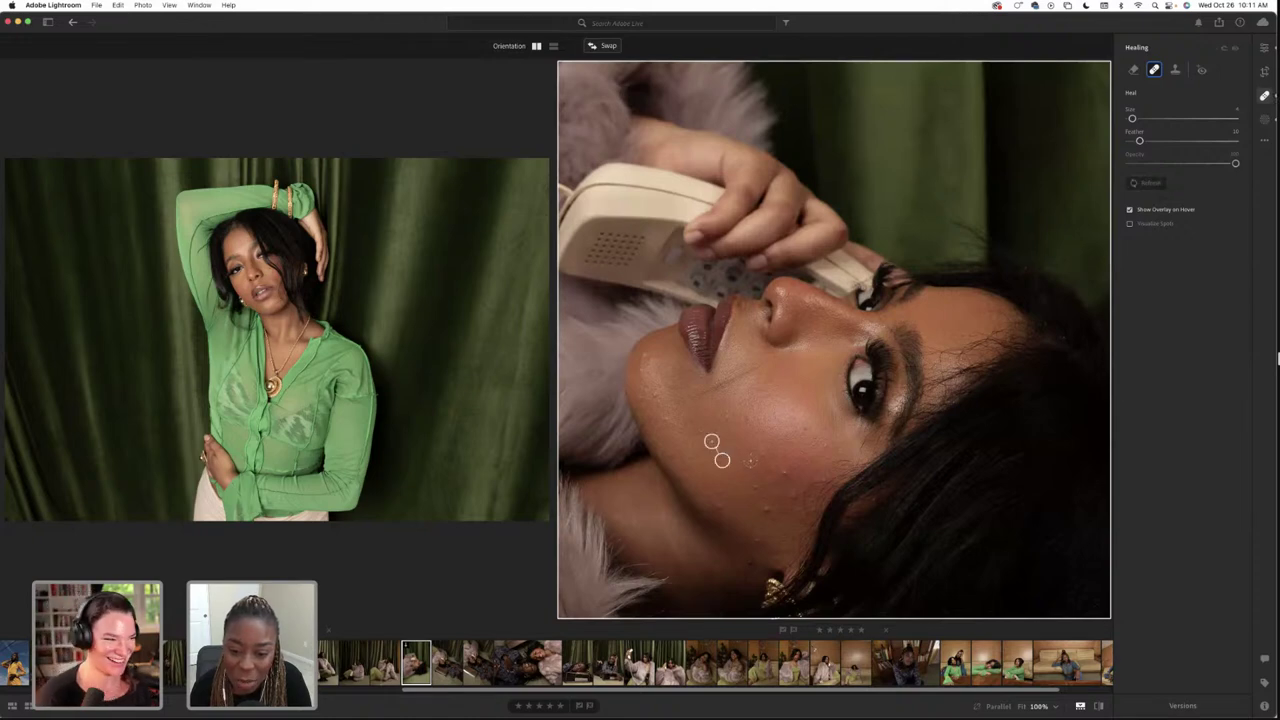
{"action": "left_click", "coordinate": [785, 470]}
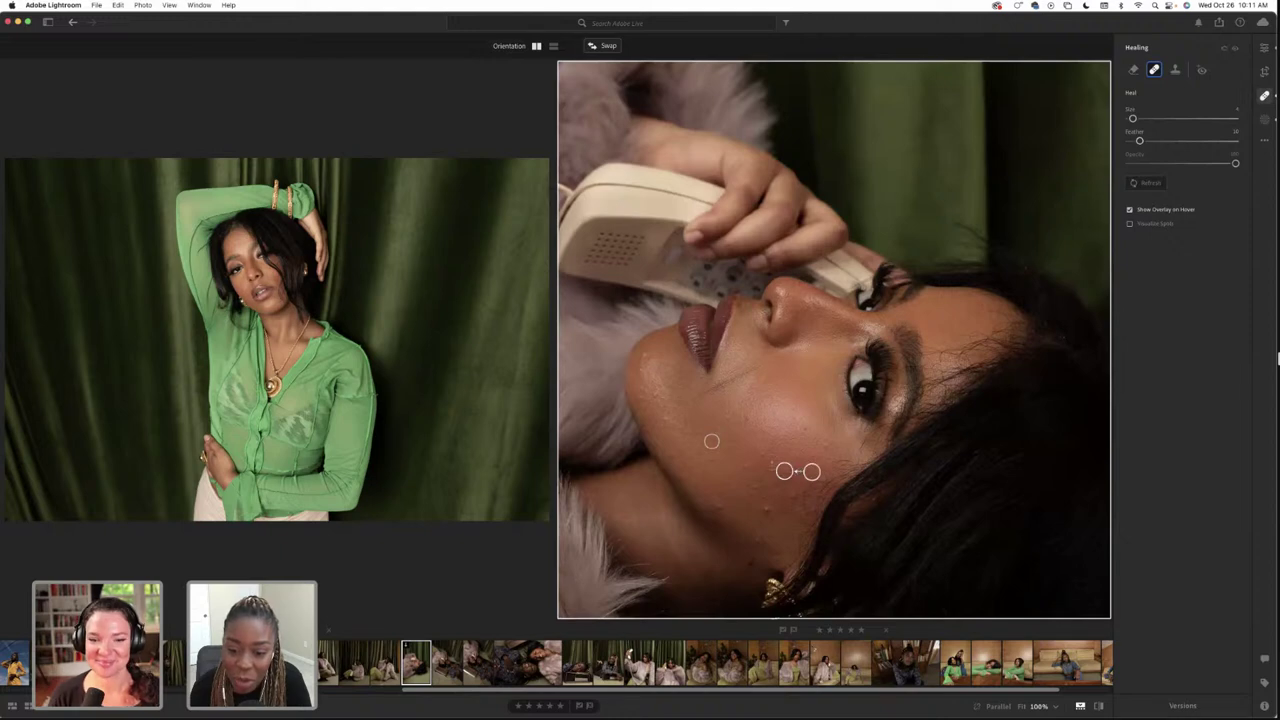
{"action": "left_click", "coordinate": [762, 454]}
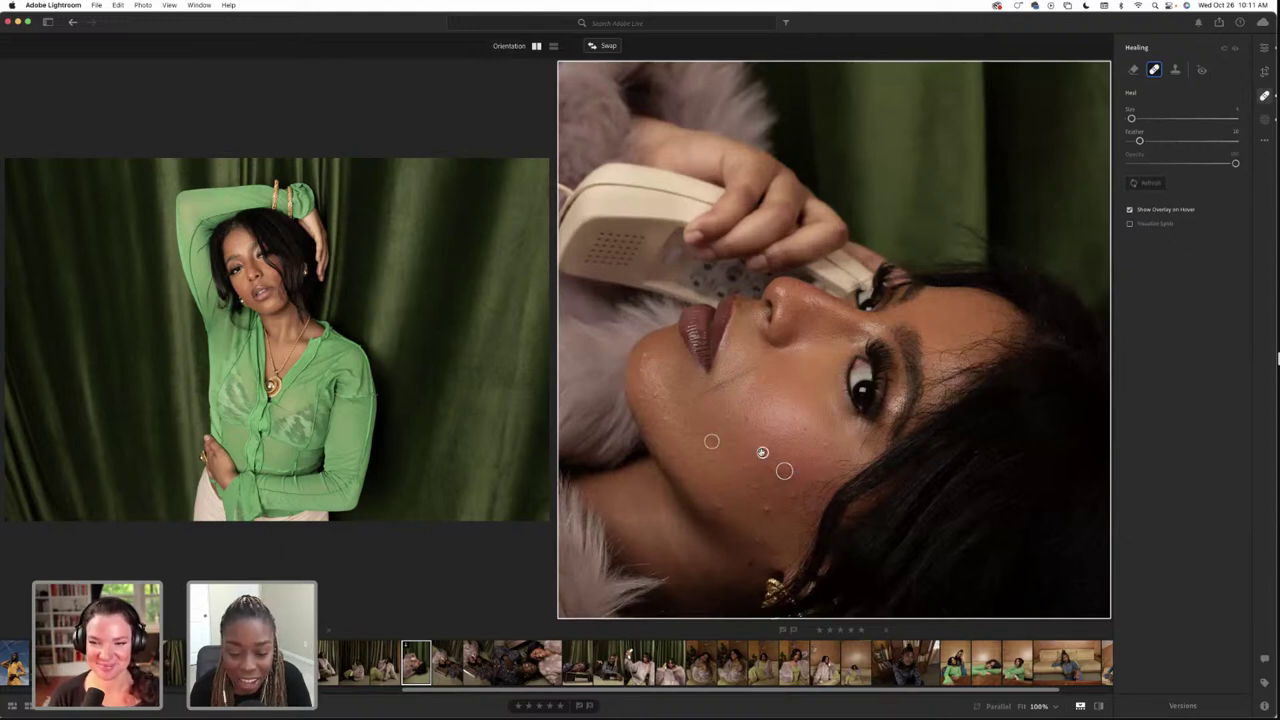
{"action": "left_click", "coordinate": [826, 447]}
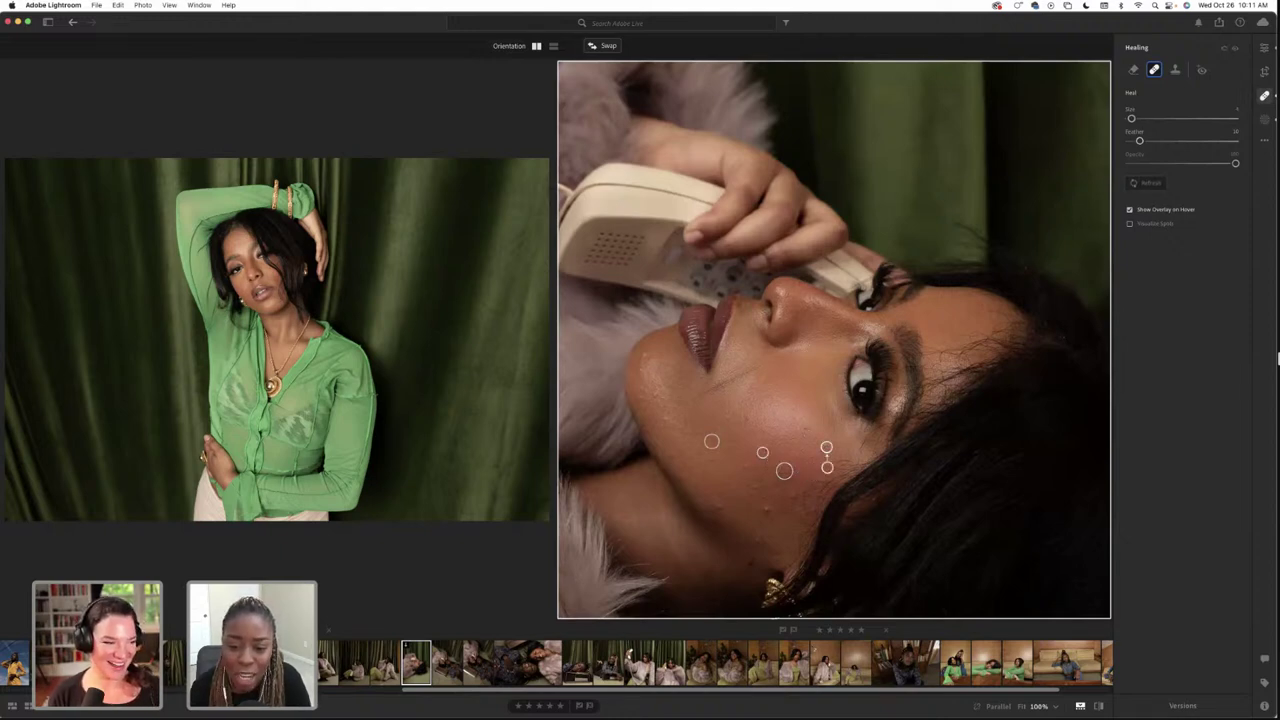
{"action": "left_click", "coordinate": [803, 430]}
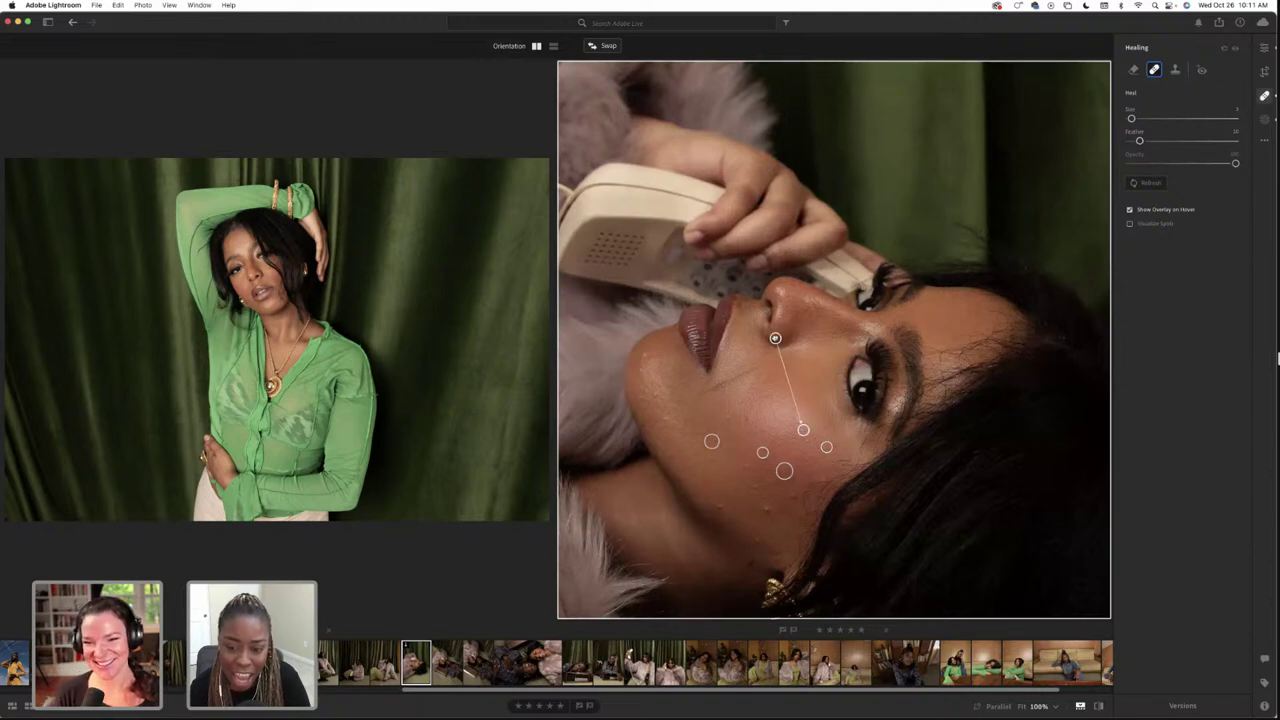
{"action": "left_click_drag", "start_coordinate": [779, 344], "coordinate": [788, 433]}
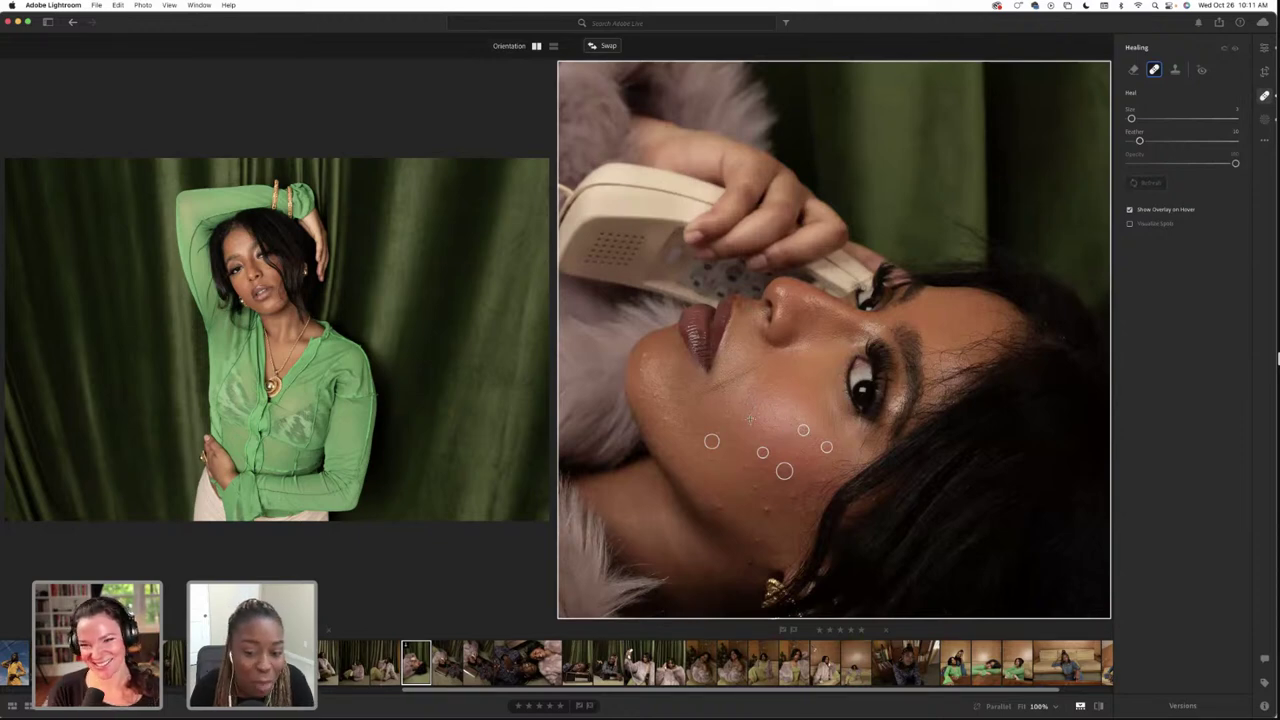
Heal more blemishes across the cheek, jaw and chin, moving sources onto clean skin
{"action": "left_click", "coordinate": [750, 419]}
{"action": "left_click_drag", "start_coordinate": [676, 477], "coordinate": [757, 424]}
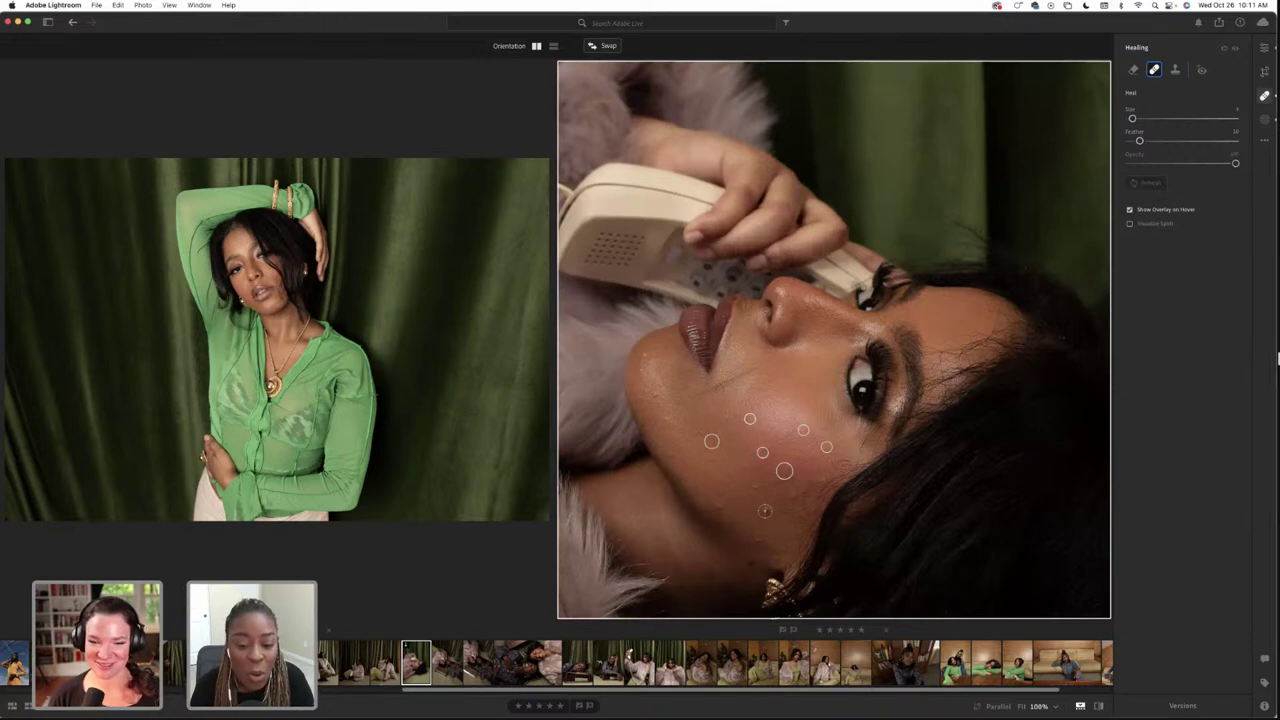
{"action": "left_click", "coordinate": [767, 508]}
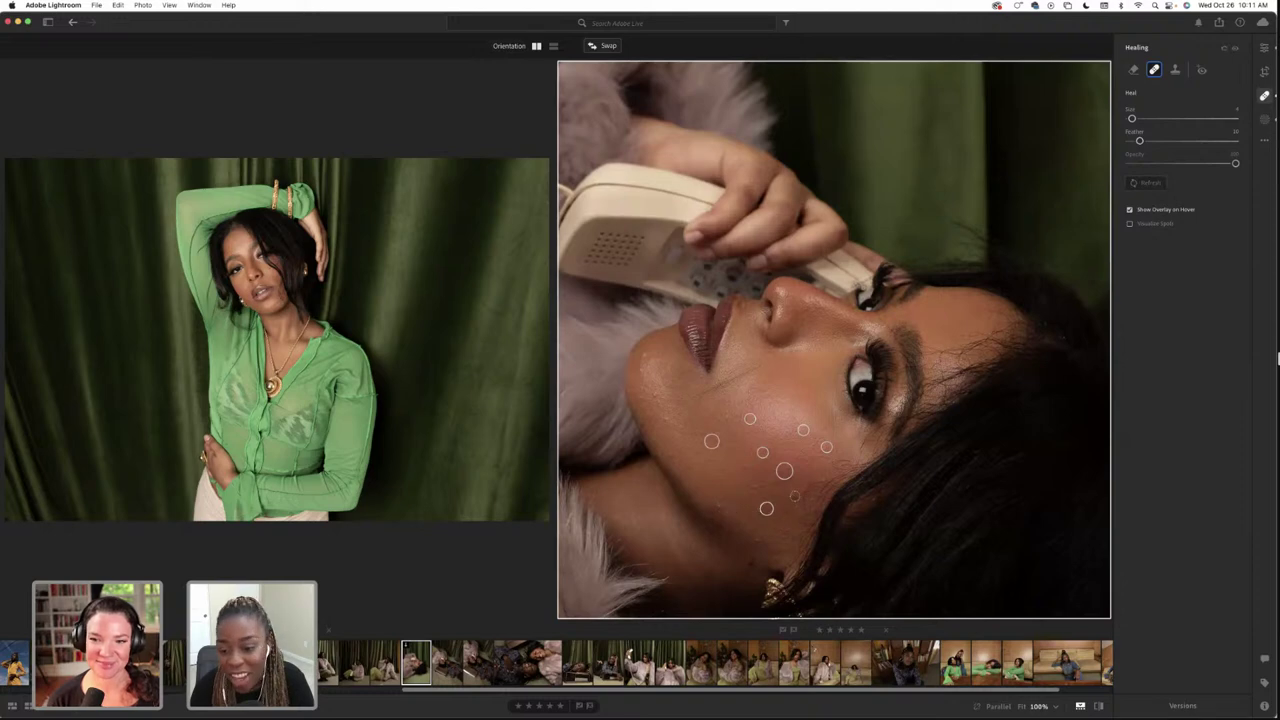
{"action": "left_click", "coordinate": [793, 494]}
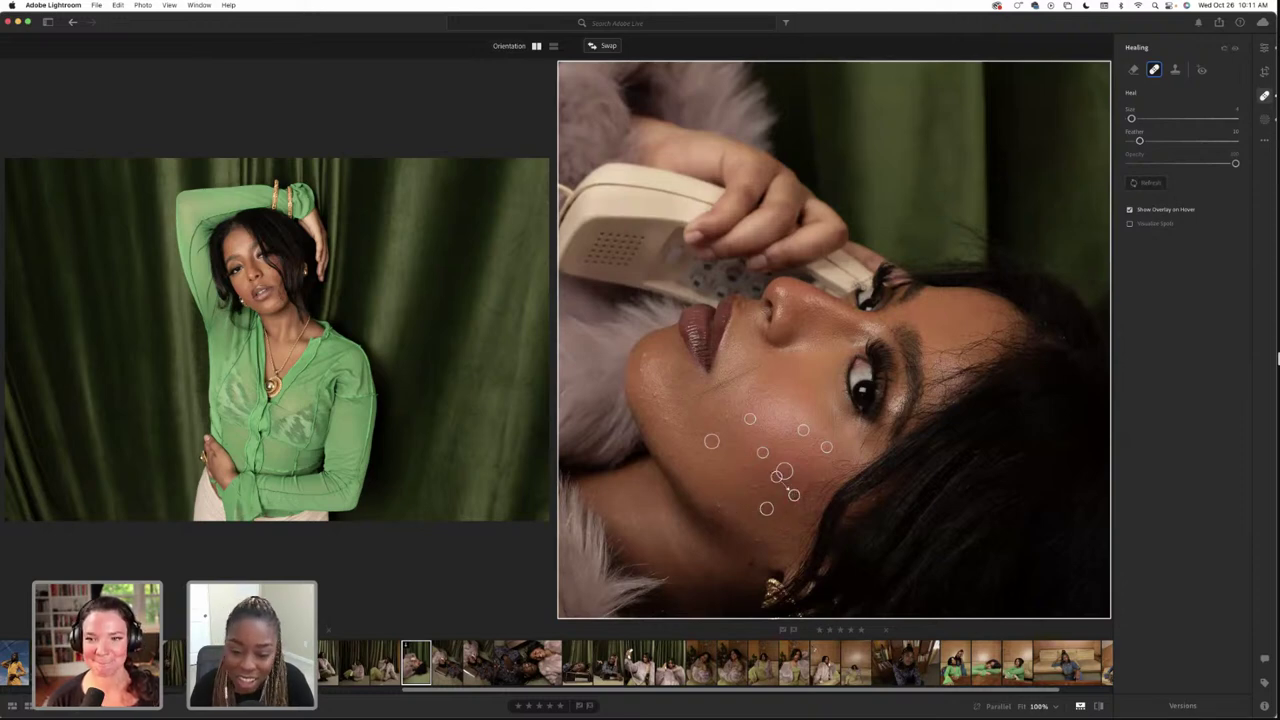
{"action": "left_click", "coordinate": [752, 486]}
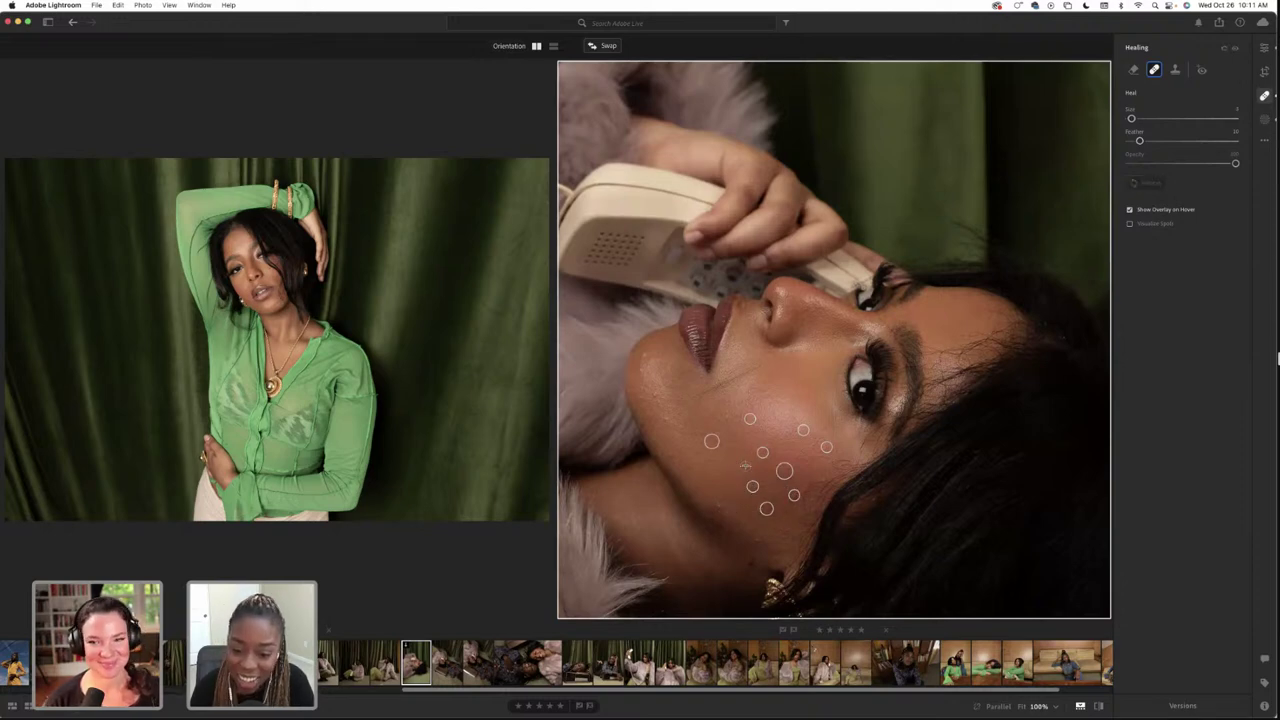
{"action": "left_click", "coordinate": [745, 465]}
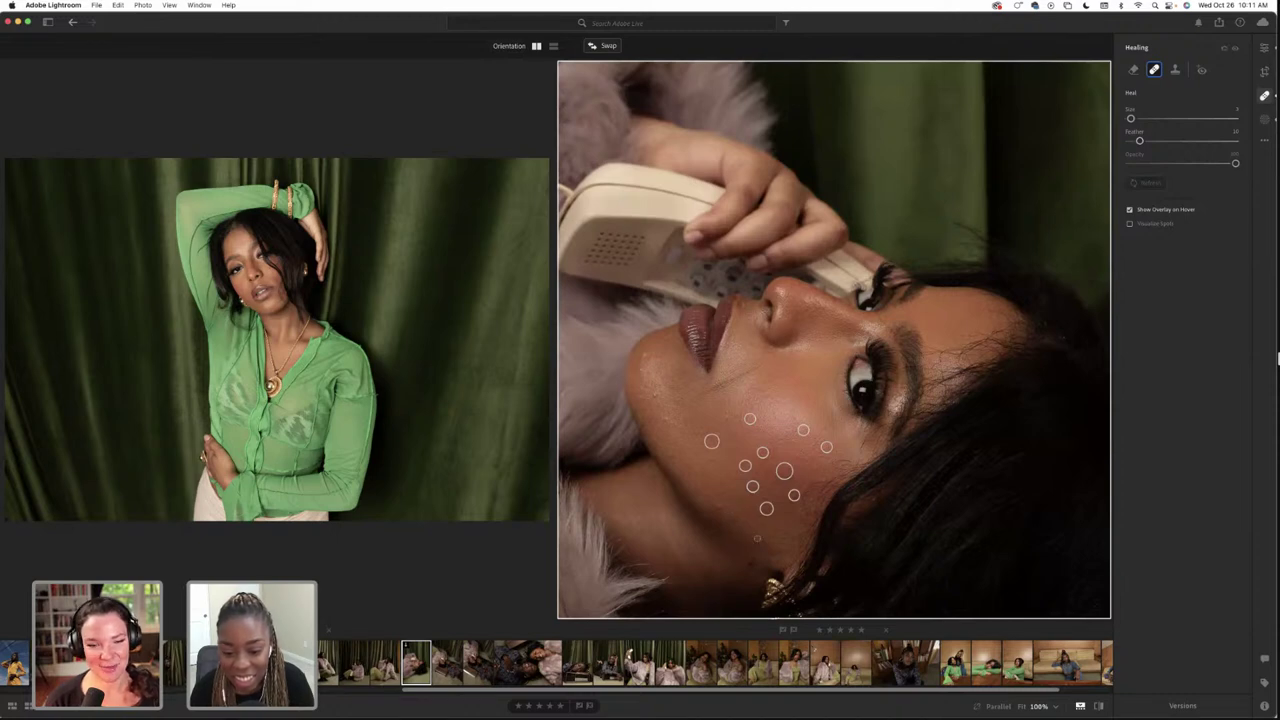
{"action": "left_click", "coordinate": [757, 539]}
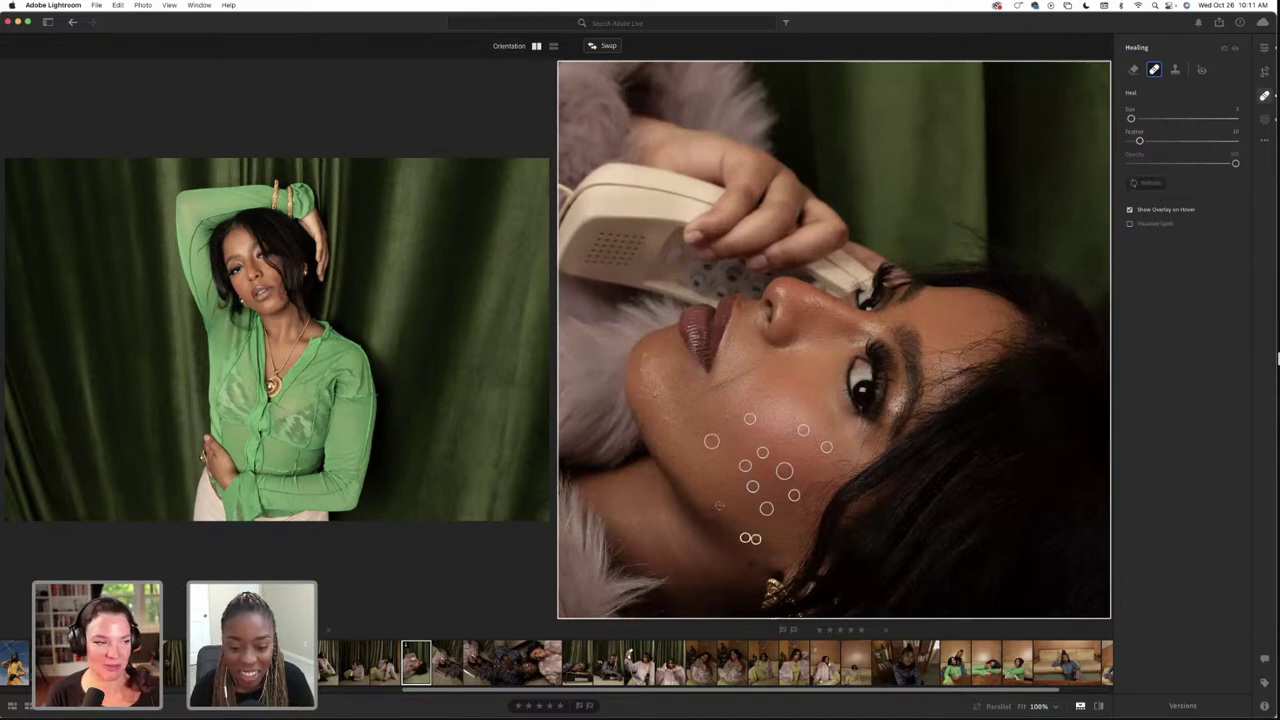
{"action": "left_click", "coordinate": [719, 506]}
{"action": "left_click", "coordinate": [670, 455]}
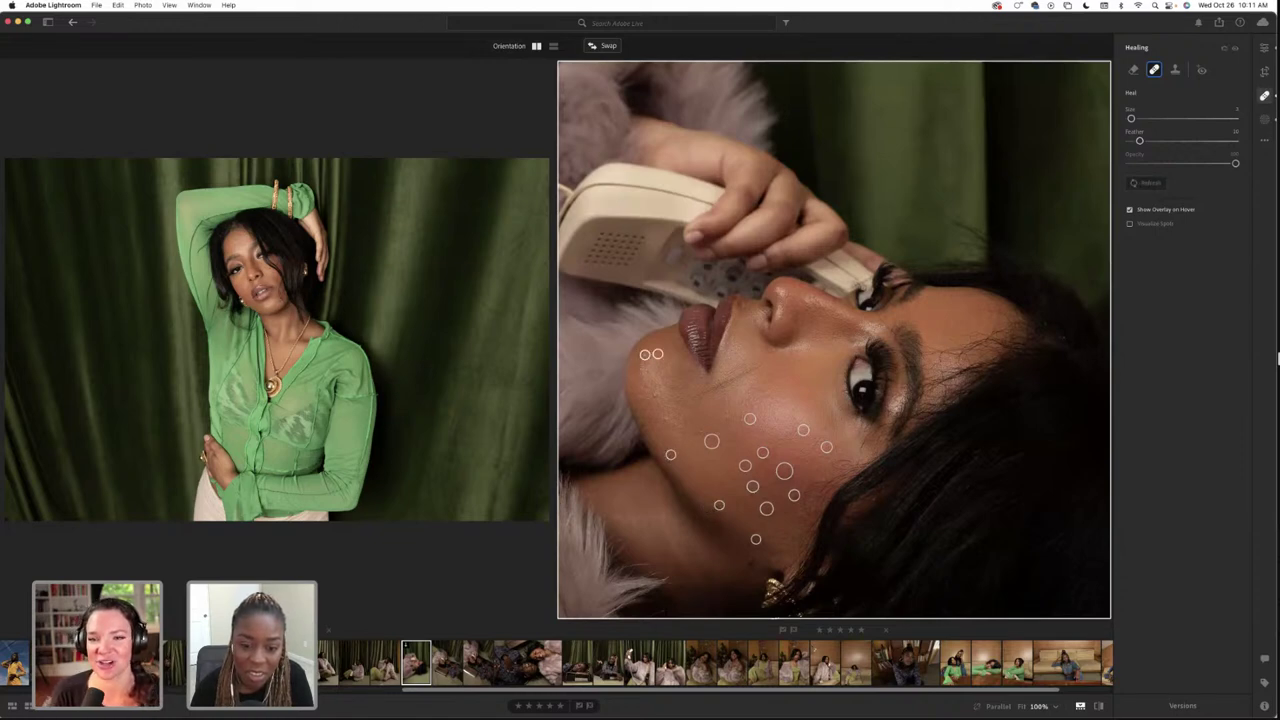
Heal the spots beside the mouth and below the lips, plus a streak on the upper cheek
{"action": "left_click", "coordinate": [643, 368]}
{"action": "left_click_drag", "start_coordinate": [643, 425], "coordinate": [642, 390]}
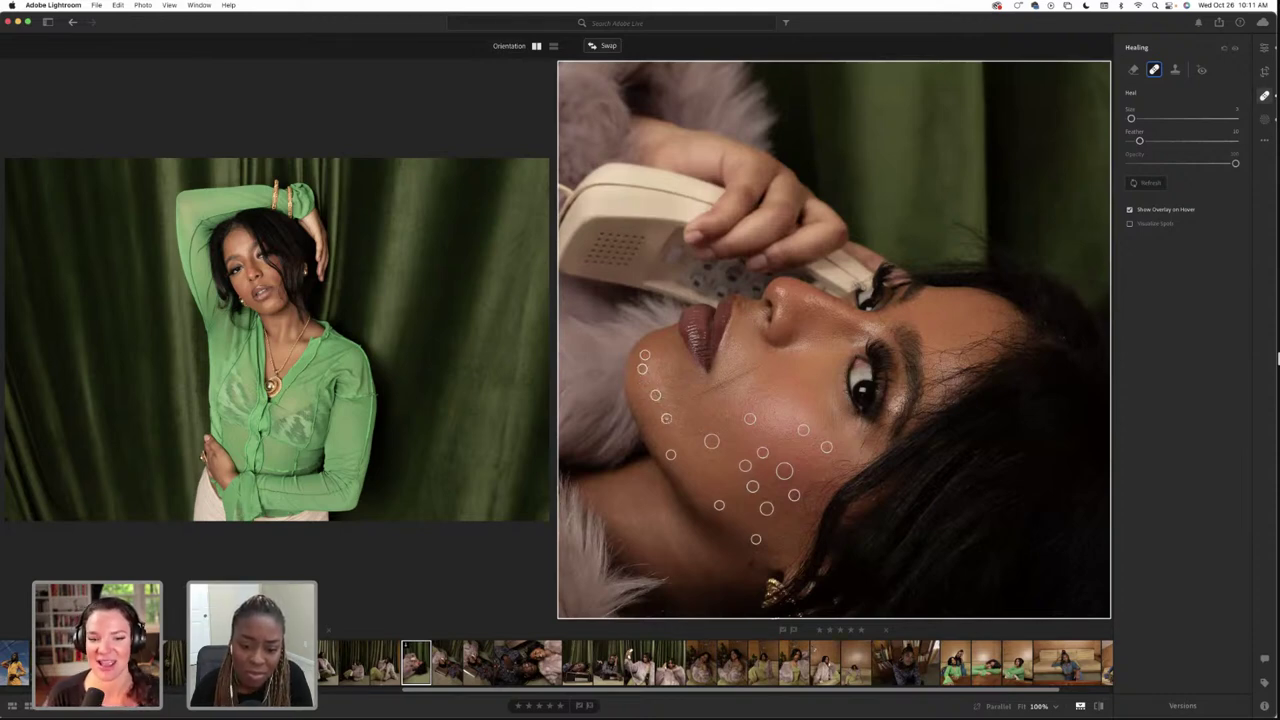
{"action": "left_click", "coordinate": [655, 395]}
{"action": "left_click_drag", "start_coordinate": [654, 427], "coordinate": [636, 379]}
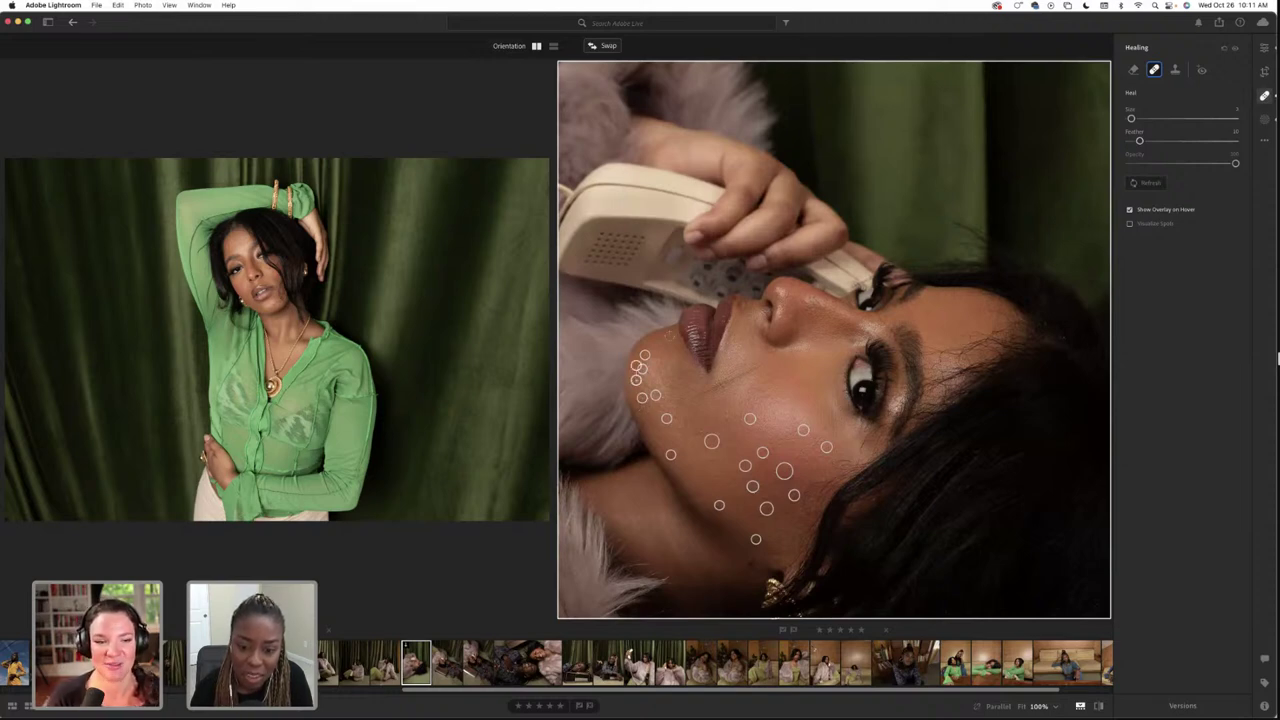
{"action": "left_click", "coordinate": [669, 336]}
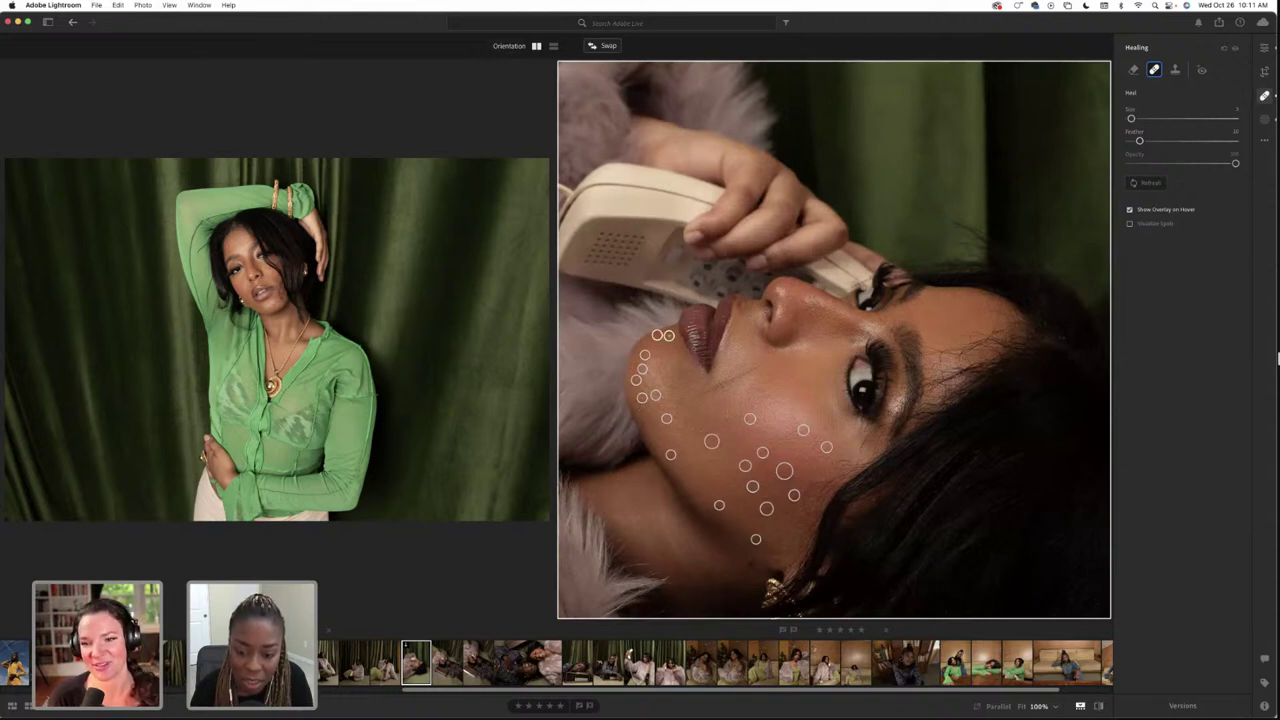
{"action": "left_click_drag", "start_coordinate": [765, 364], "coordinate": [695, 395]}
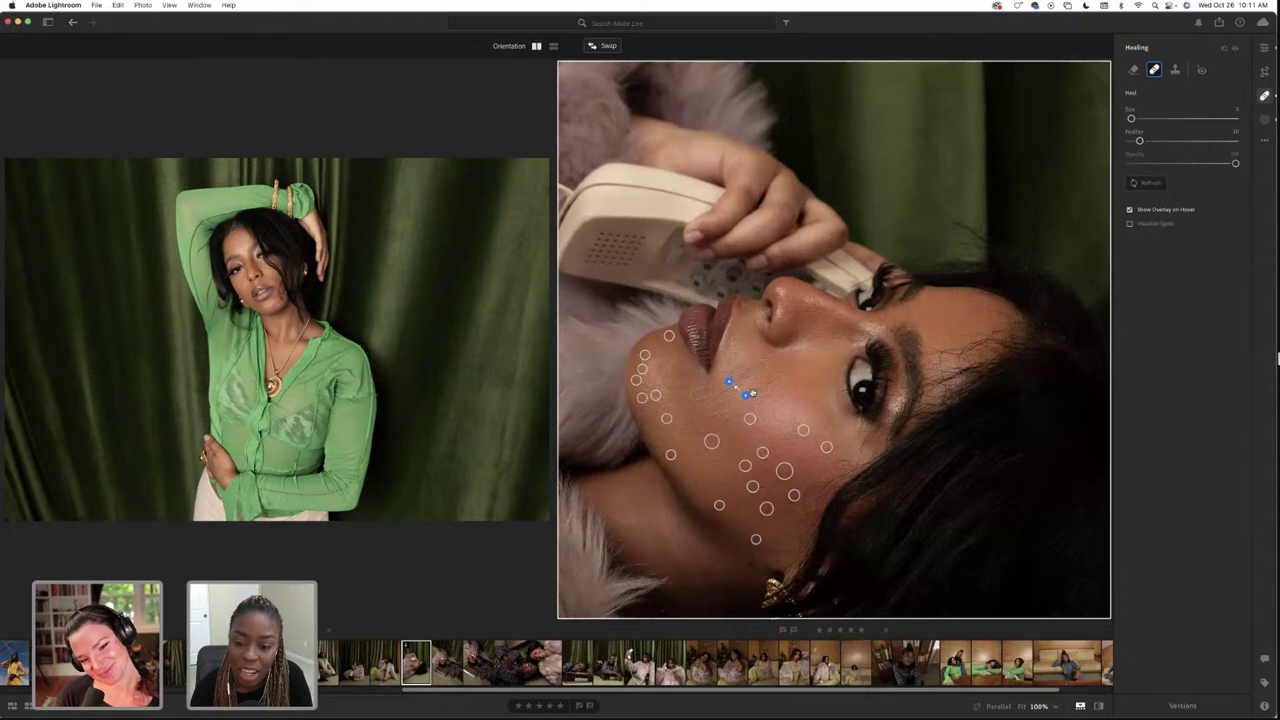
{"action": "key", "text": "e"}
{"action": "left_click", "coordinate": [759, 390]}
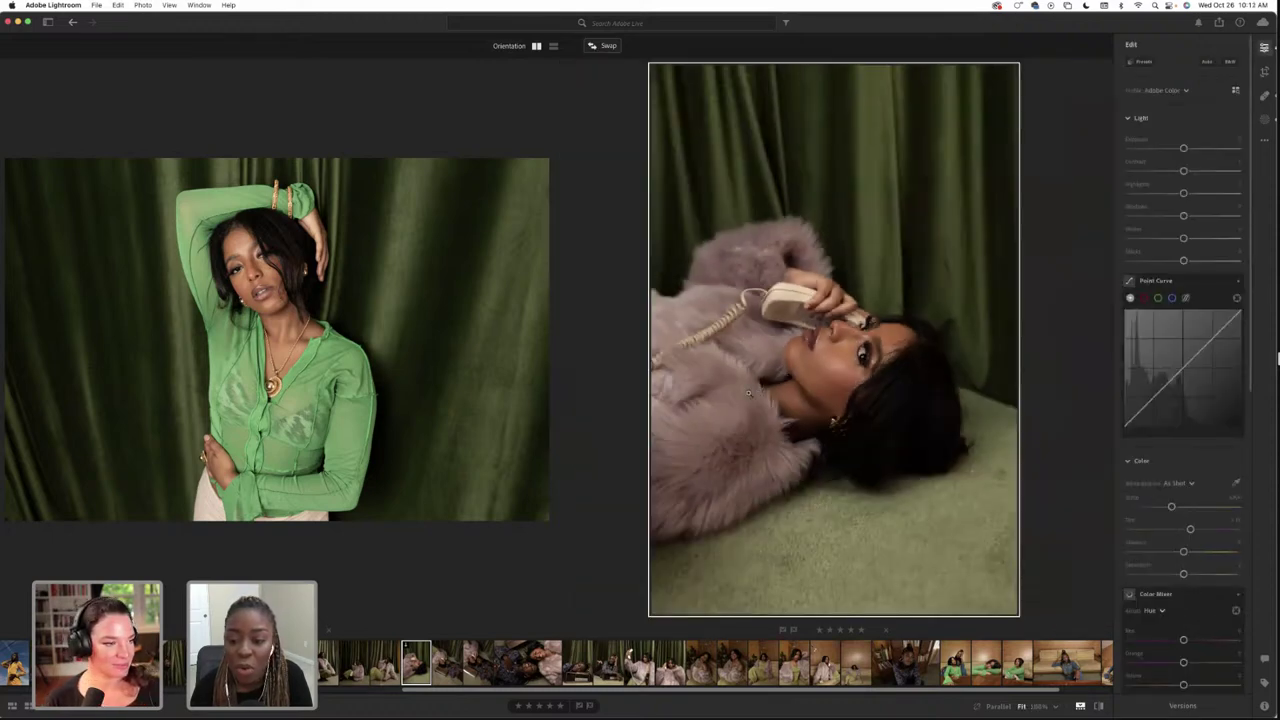
{"action": "key", "text": "Right"}
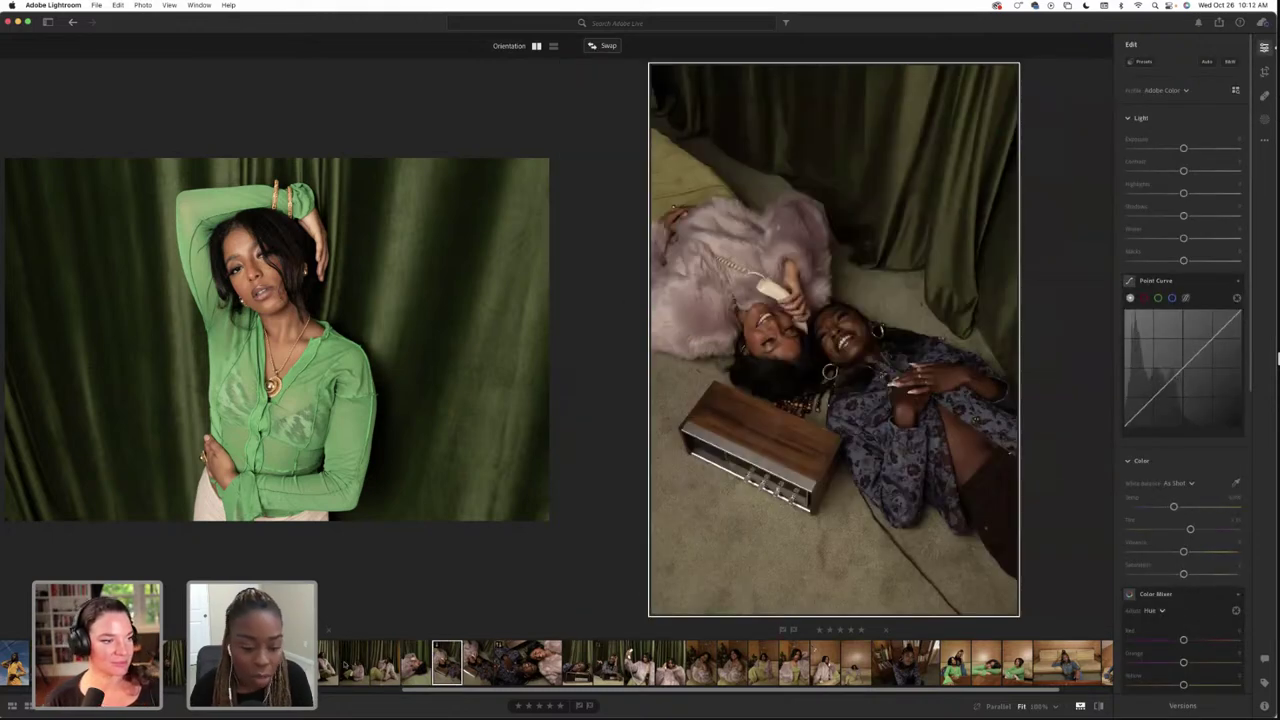
{"action": "key", "text": "Left"}
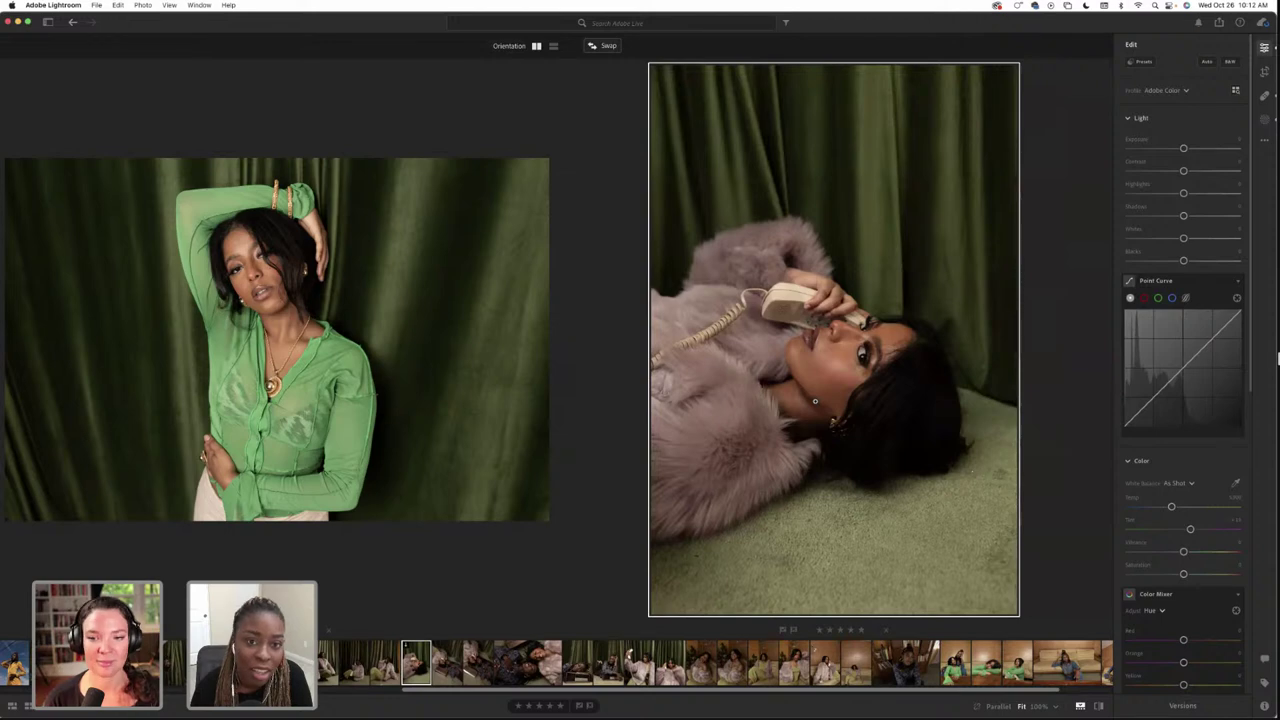
{"action": "left_click", "coordinate": [815, 401]}
{"action": "left_click_drag", "start_coordinate": [815, 401], "coordinate": [783, 447]}
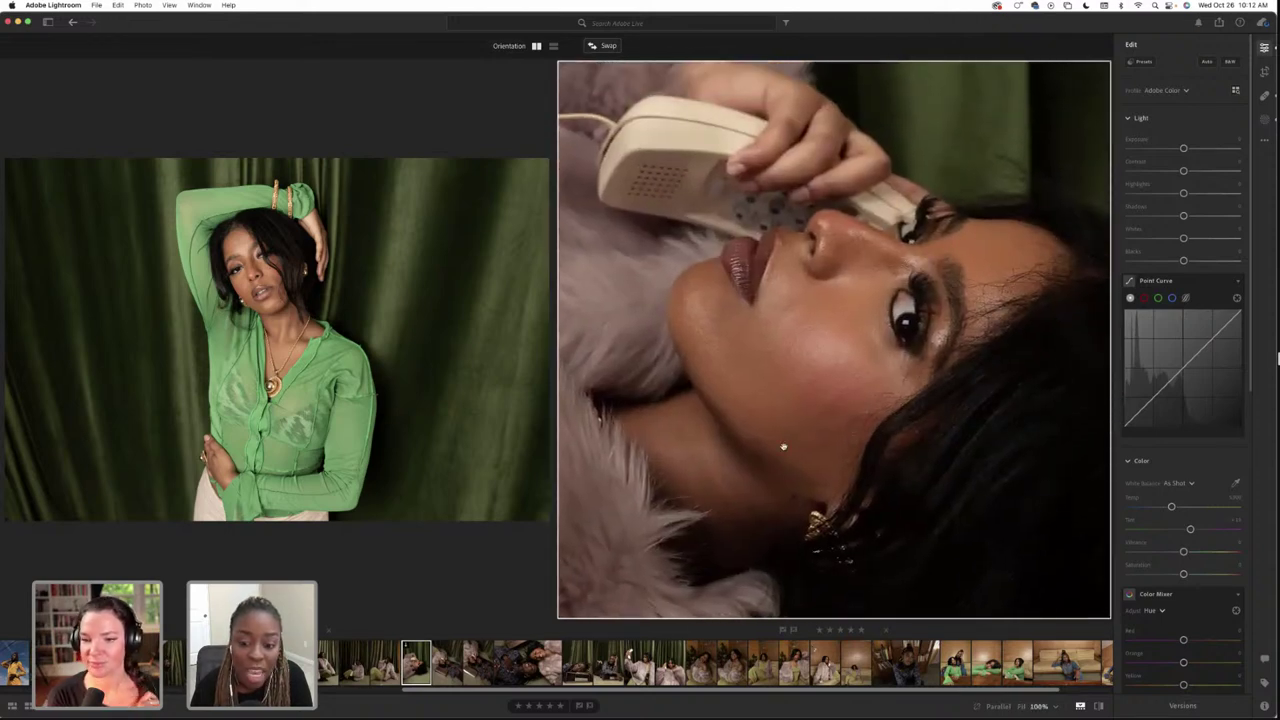
{"action": "left_click", "coordinate": [1264, 95]}
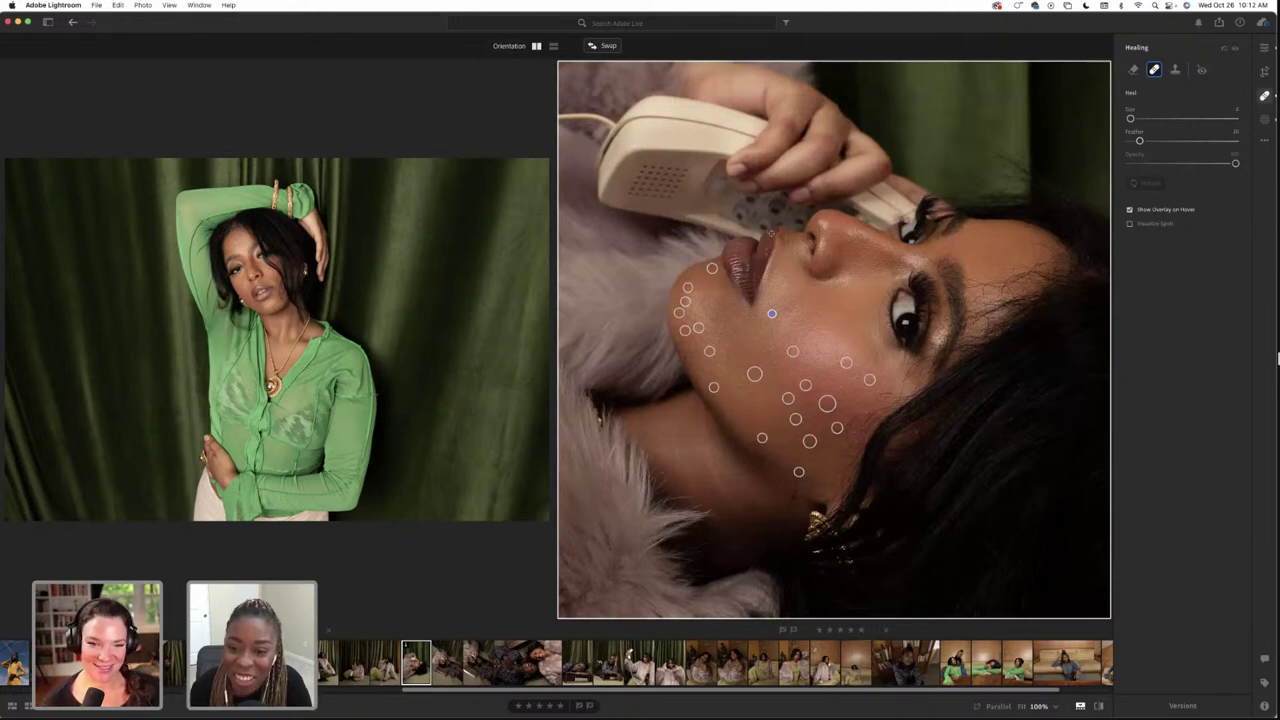
Heal a lip spot and three cheek blemishes, then return to Edit at Fit view
{"action": "left_click", "coordinate": [771, 234]}
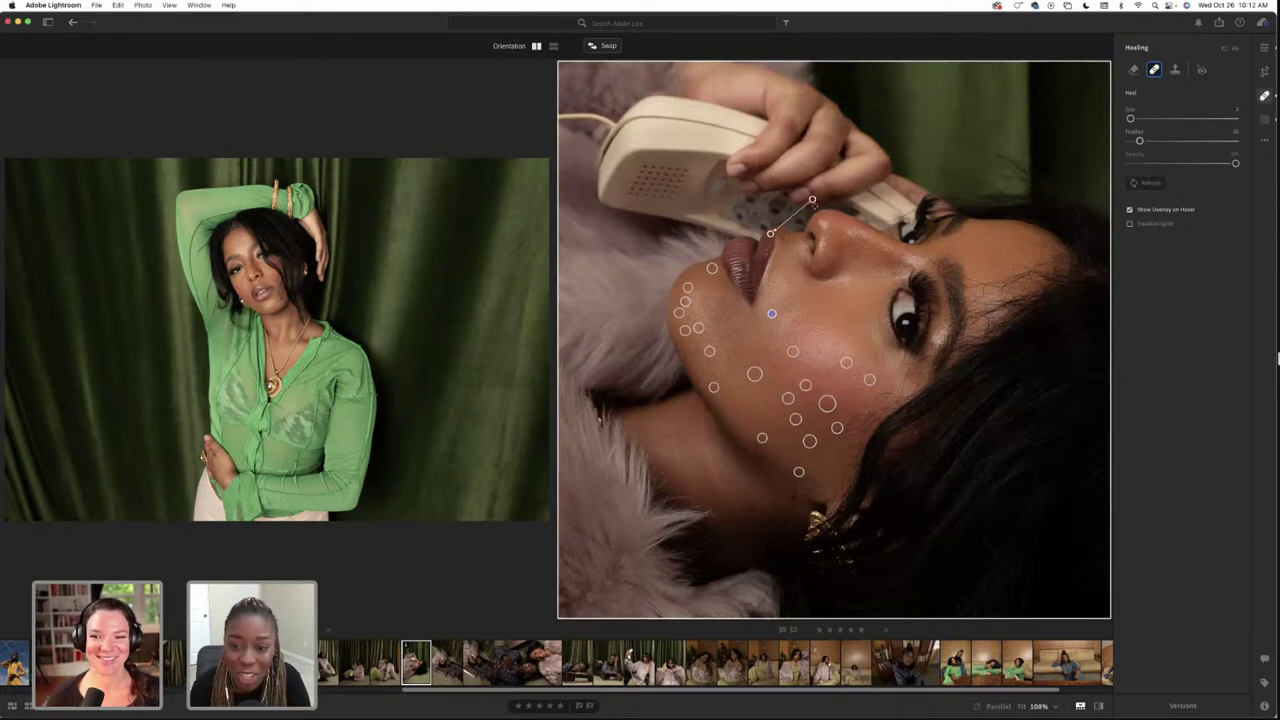
{"action": "left_click_drag", "start_coordinate": [812, 200], "coordinate": [768, 242]}
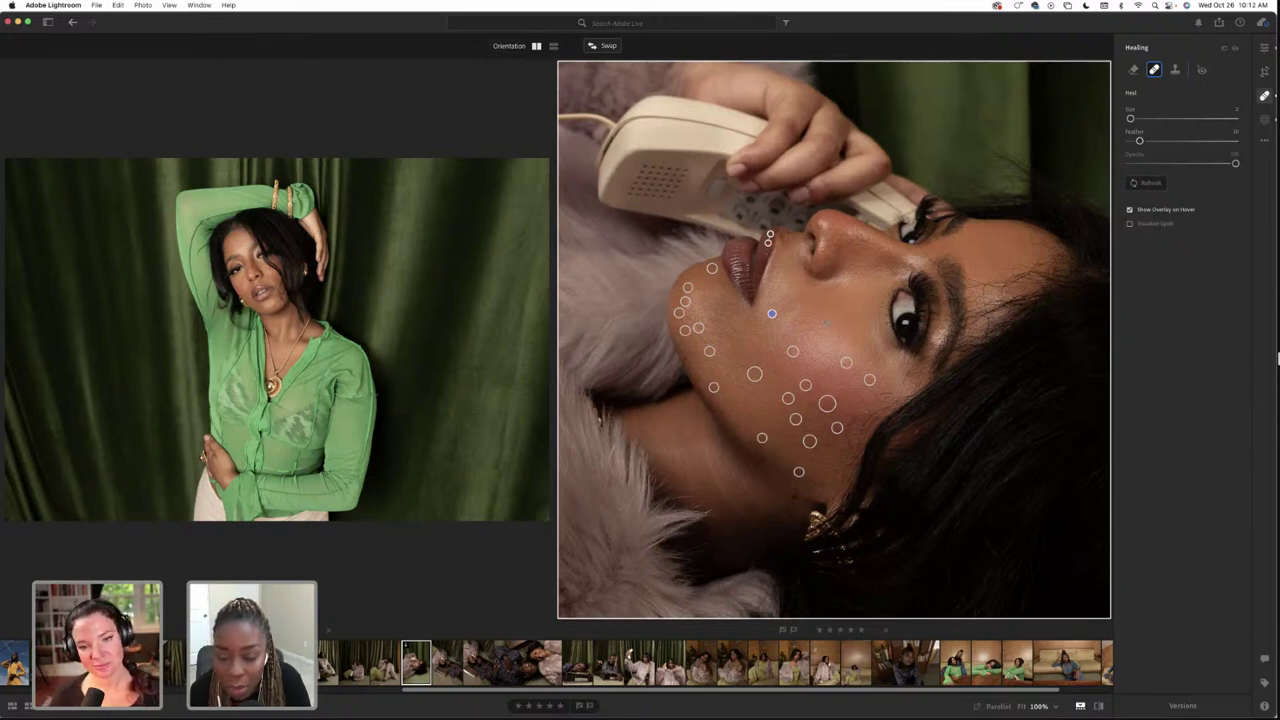
{"action": "left_click", "coordinate": [829, 321]}
{"action": "left_click", "coordinate": [743, 365]}
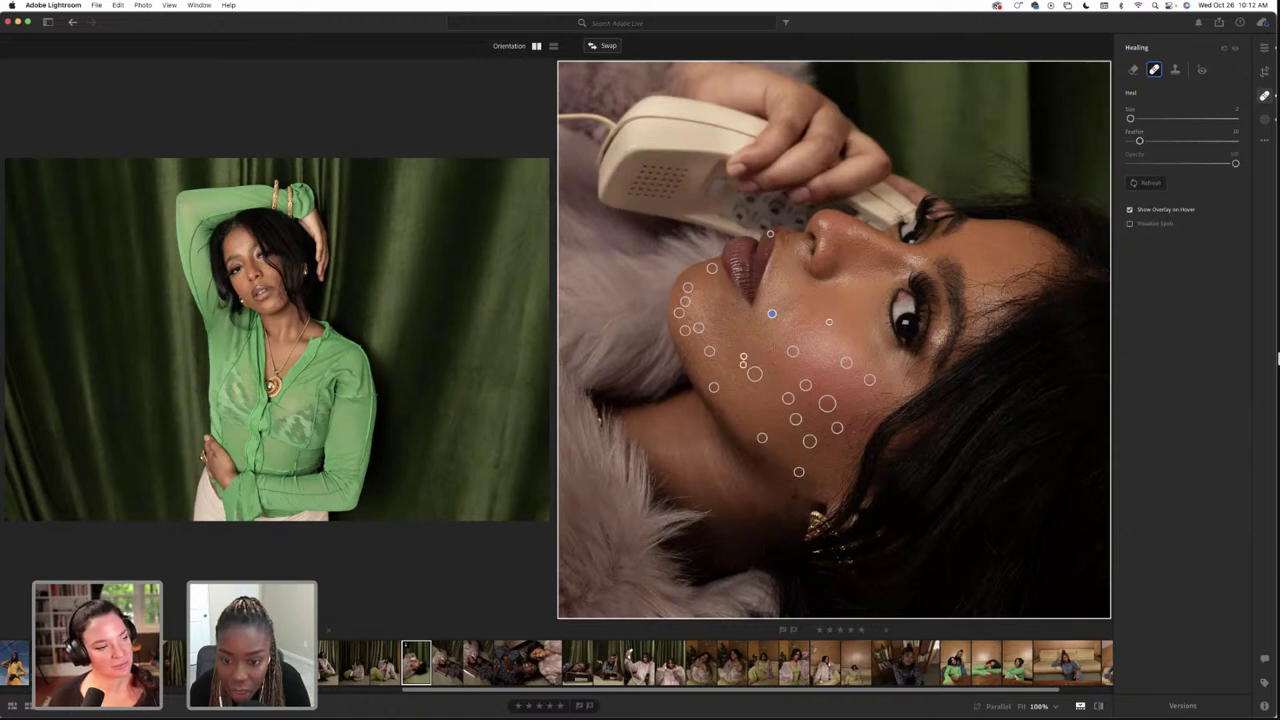
{"action": "left_click", "coordinate": [770, 346]}
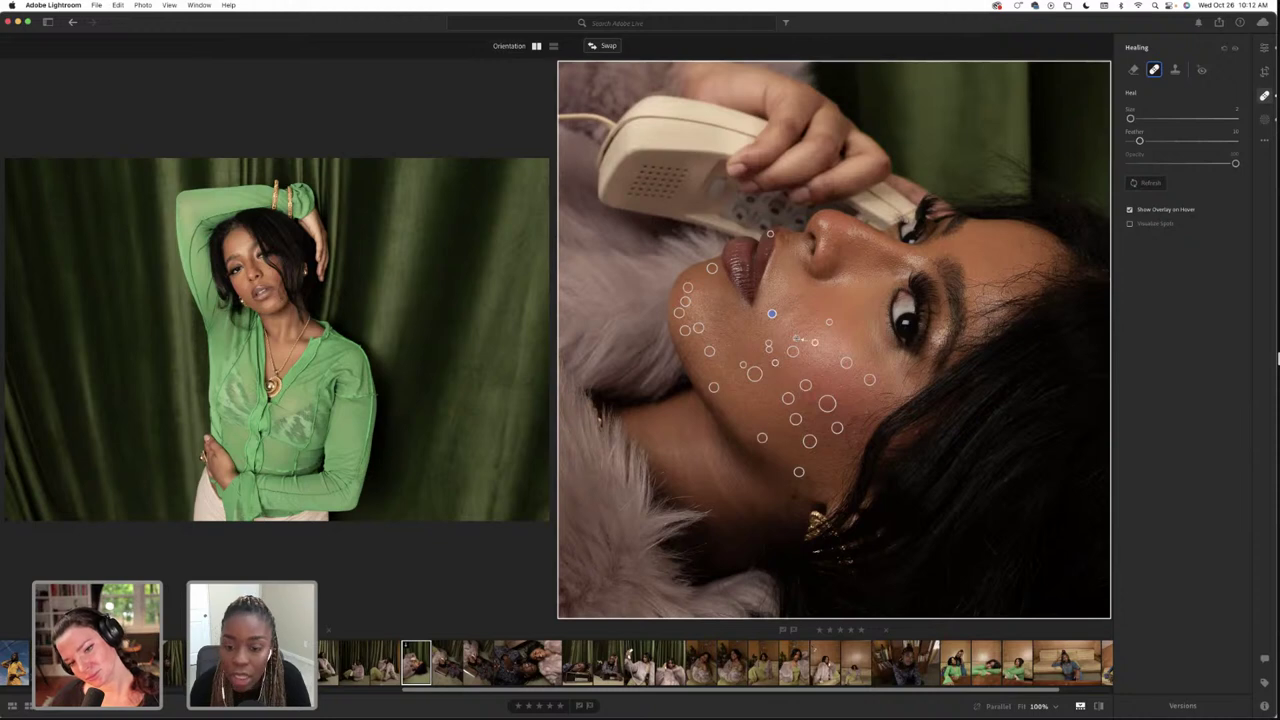
{"action": "key", "text": "e"}
{"action": "left_click", "coordinate": [796, 339]}
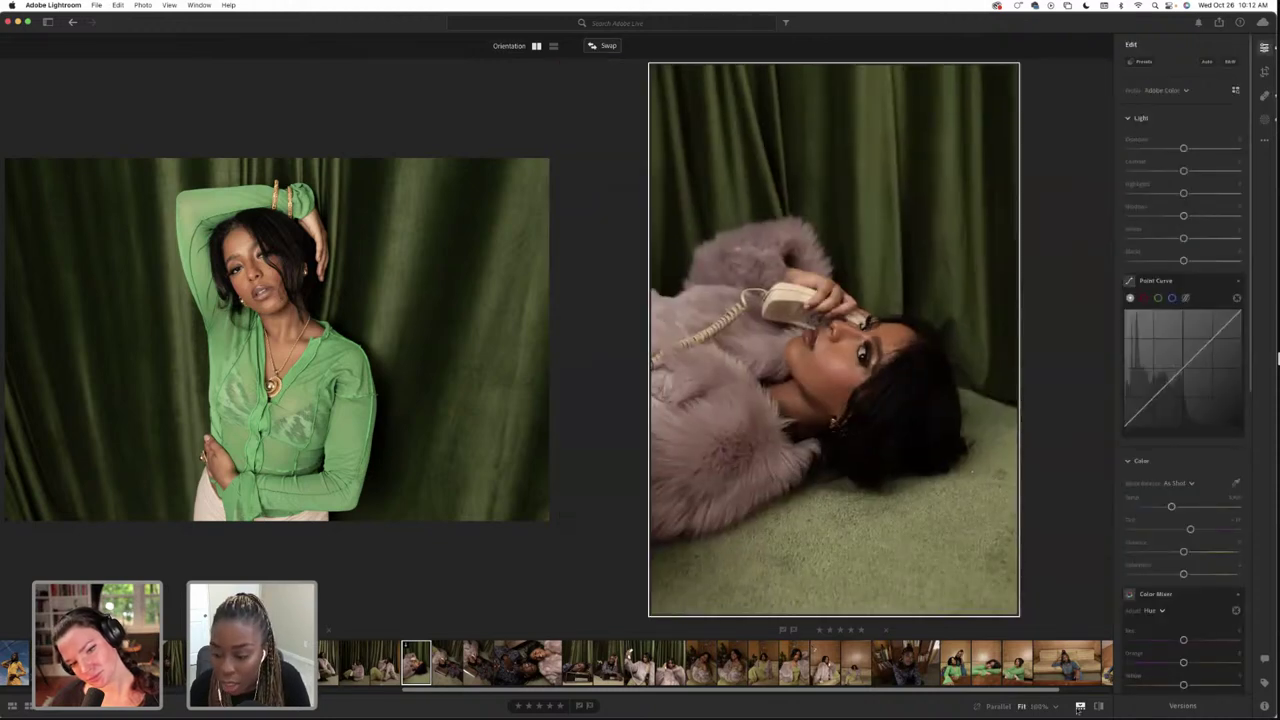
{"action": "left_click", "coordinate": [1098, 706]}
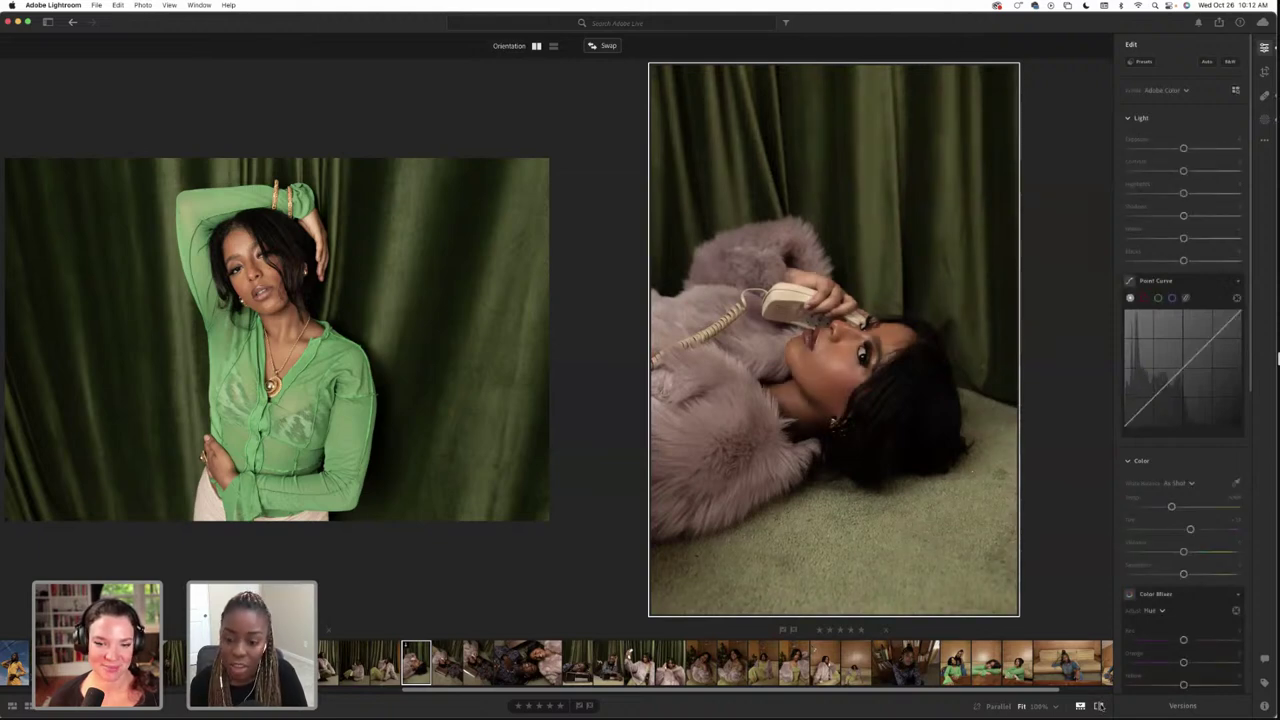
{"action": "left_click", "coordinate": [1099, 706]}
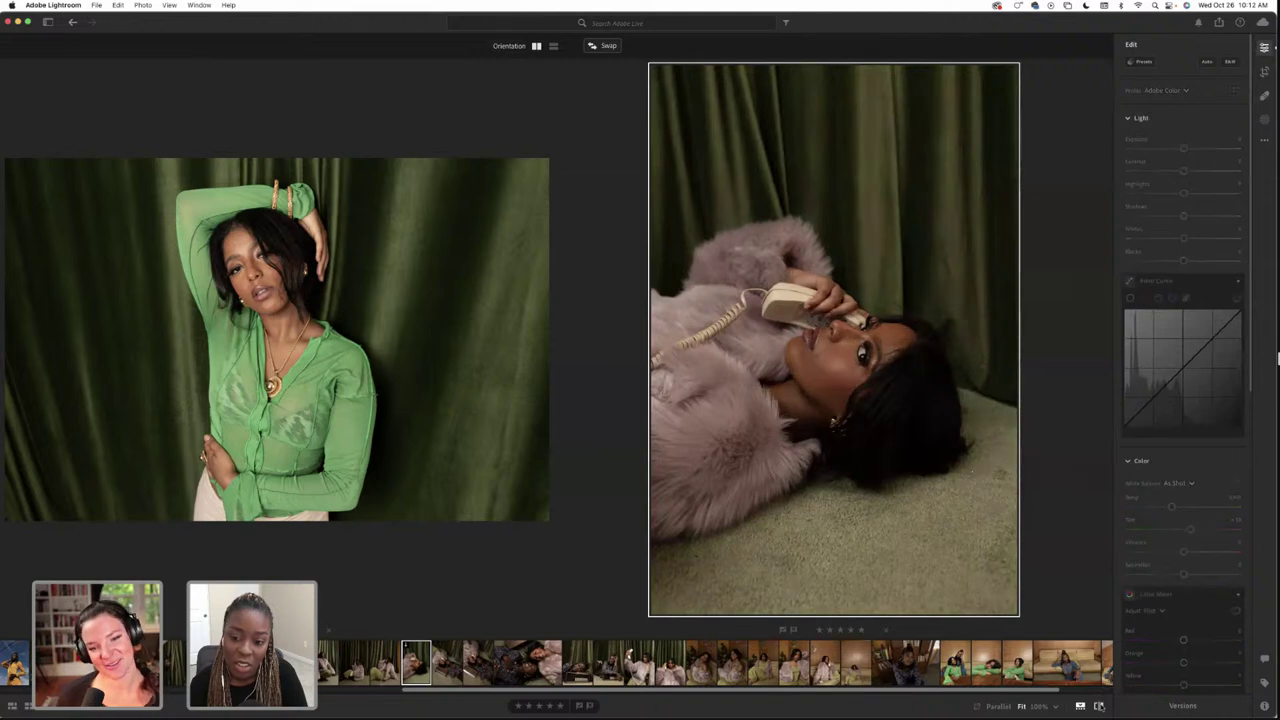
{"action": "left_click", "coordinate": [1099, 706]}
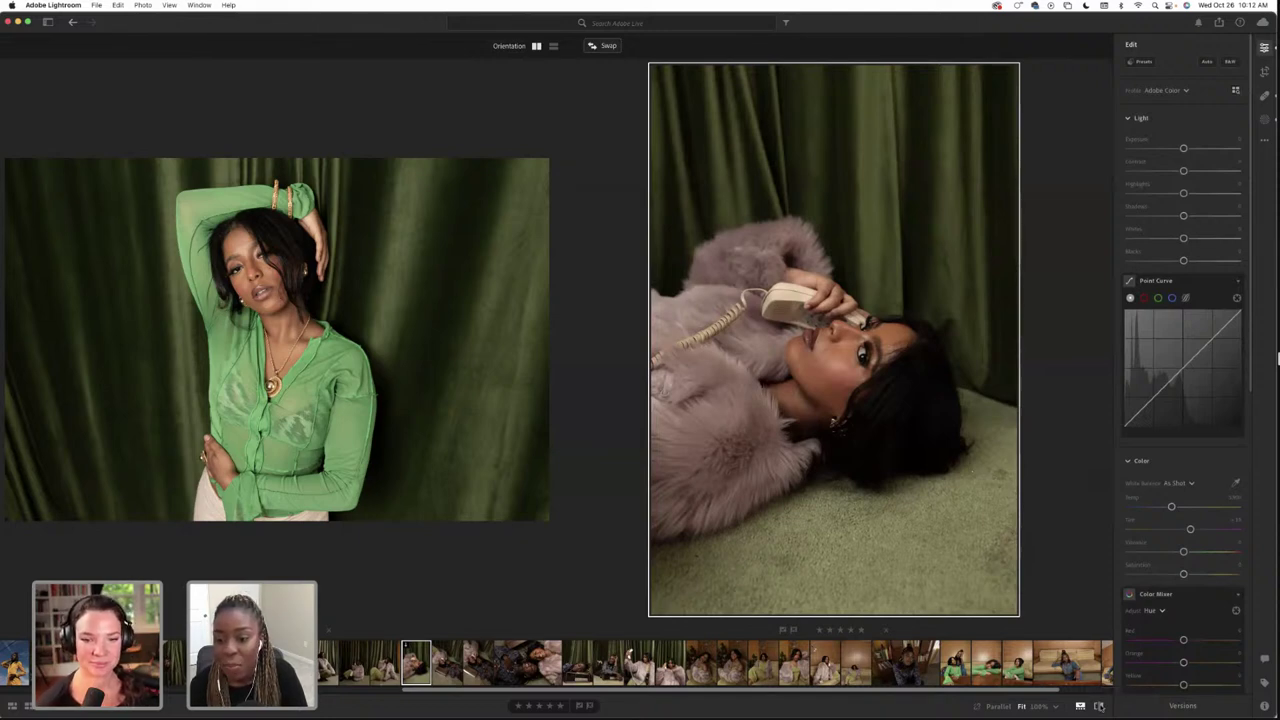
{"action": "left_click", "coordinate": [1099, 706]}
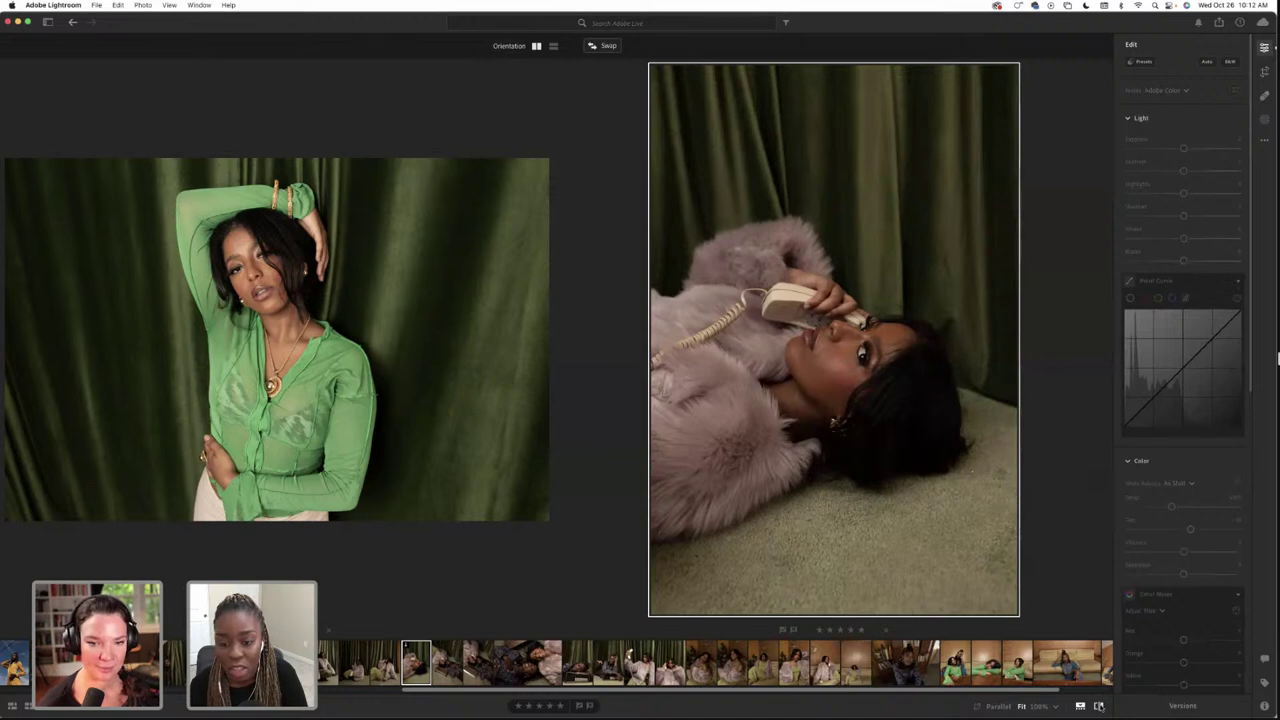
{"action": "left_click", "coordinate": [1099, 706]}
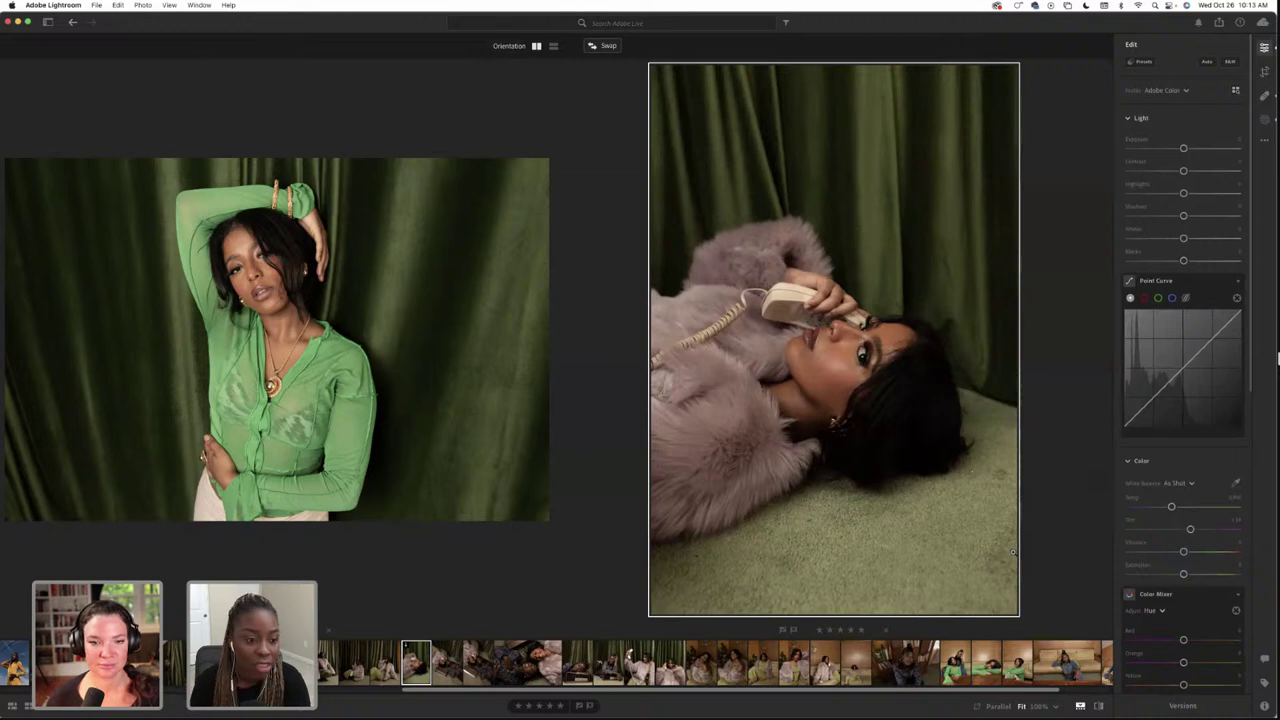
{"action": "key", "text": "Right"}
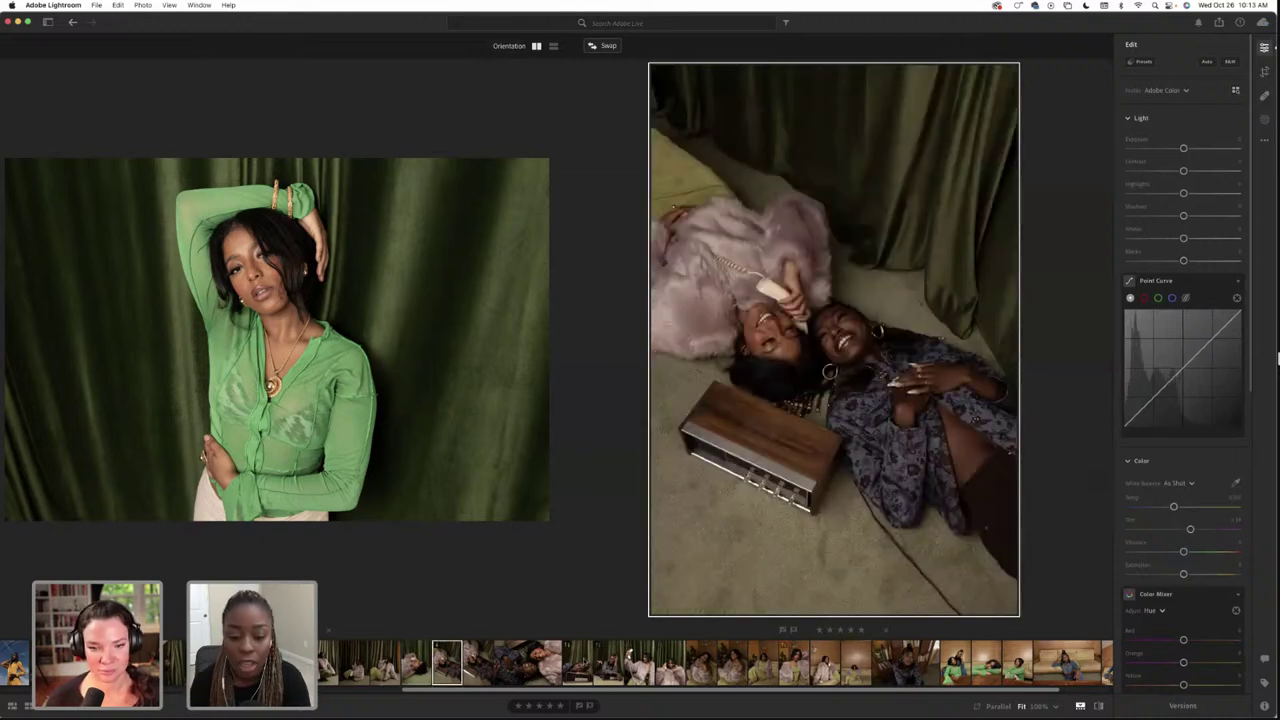
{"action": "key", "text": "Left"}
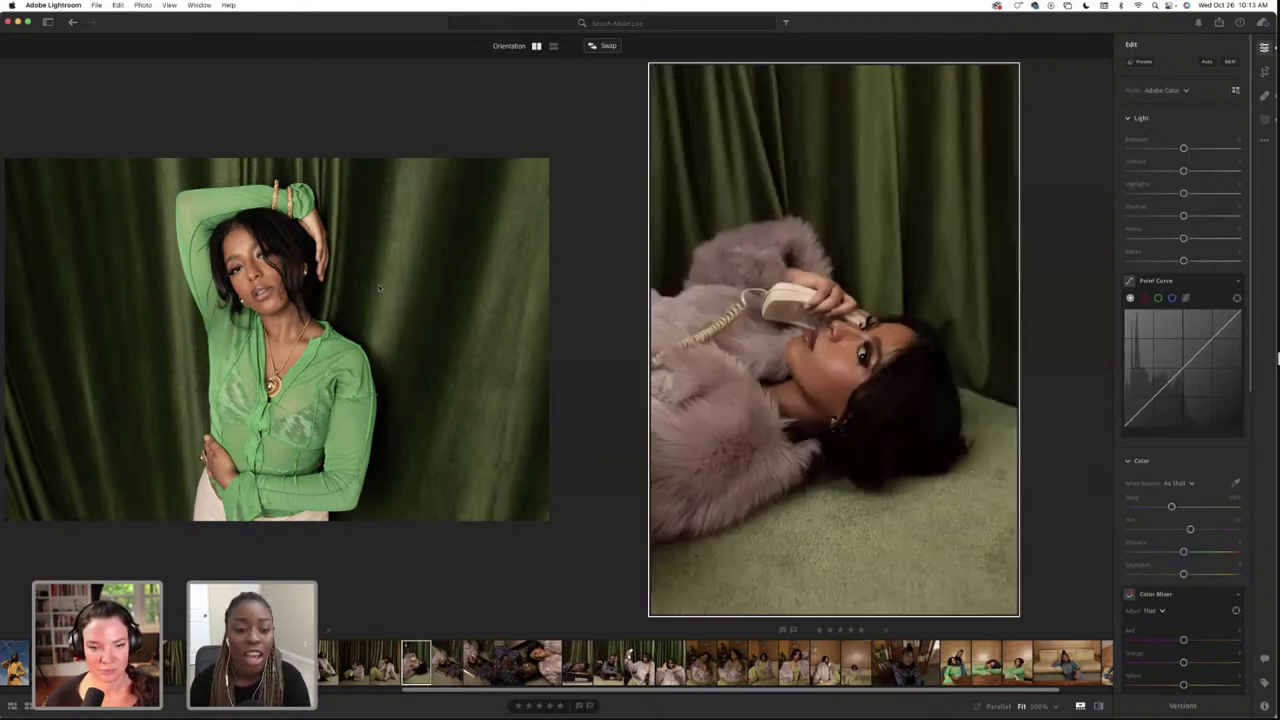
{"action": "left_click", "coordinate": [378, 284]}
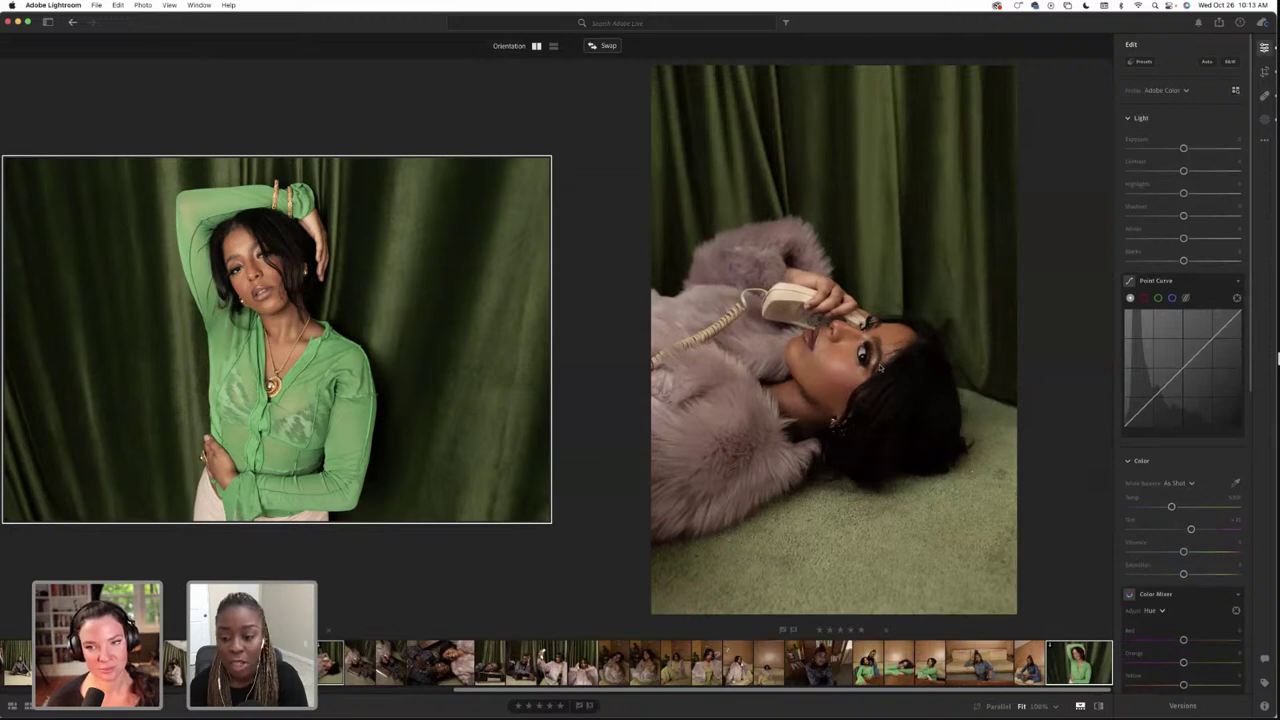
Reselect the fur-coat portrait in Compare, peek at the seated curtain shot, and check before/after
{"action": "left_click", "coordinate": [880, 367]}
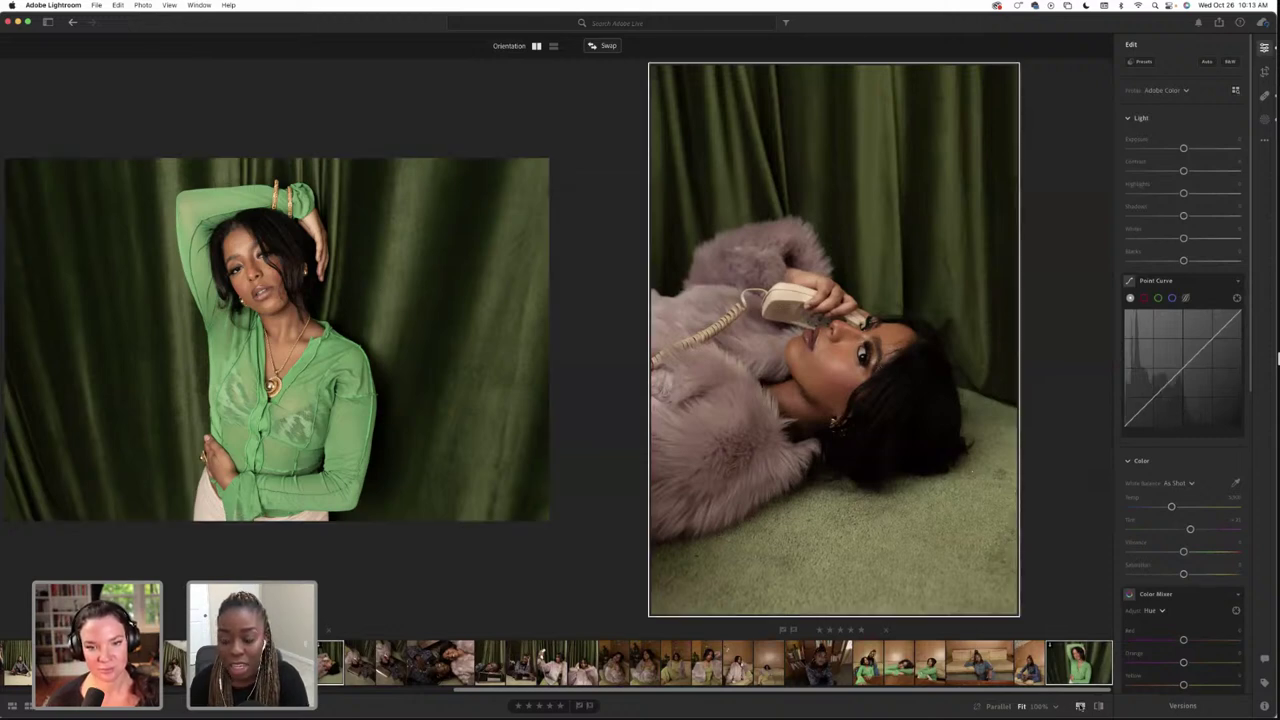
{"action": "left_click", "coordinate": [1080, 706]}
{"action": "left_click", "coordinate": [1080, 706]}
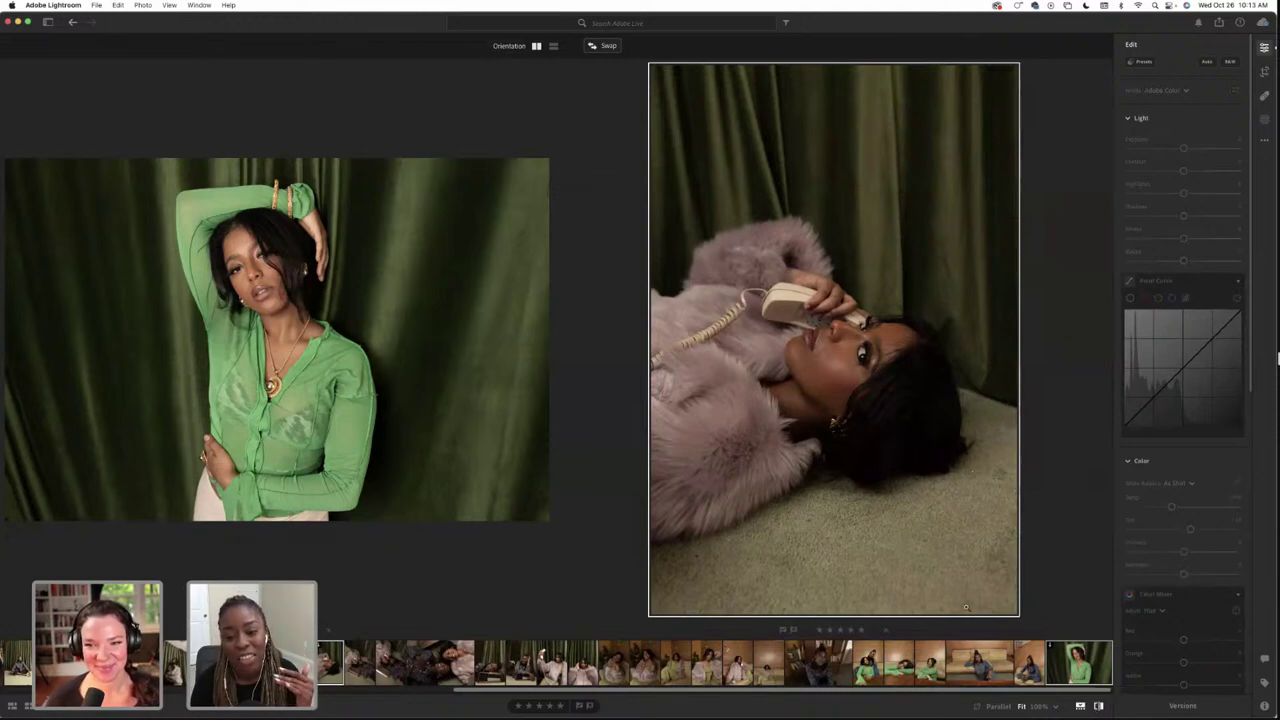
{"action": "key", "text": "Right"}
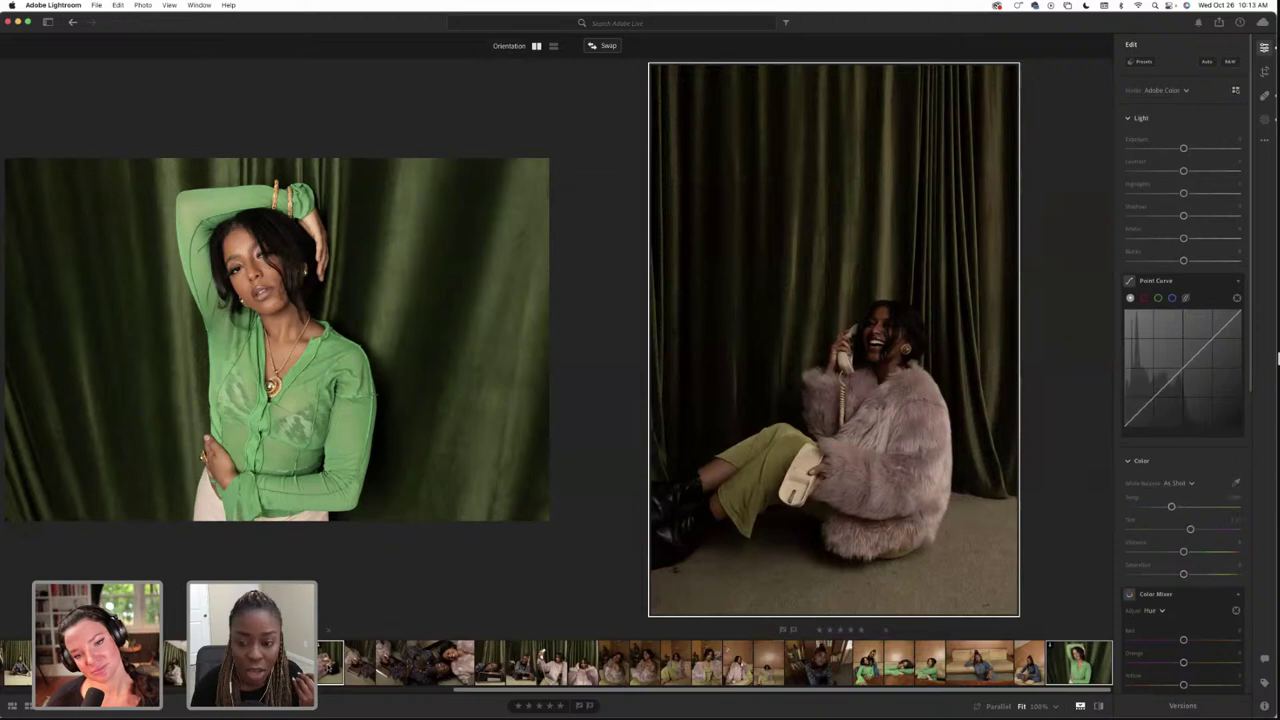
{"action": "key", "text": "Left"}
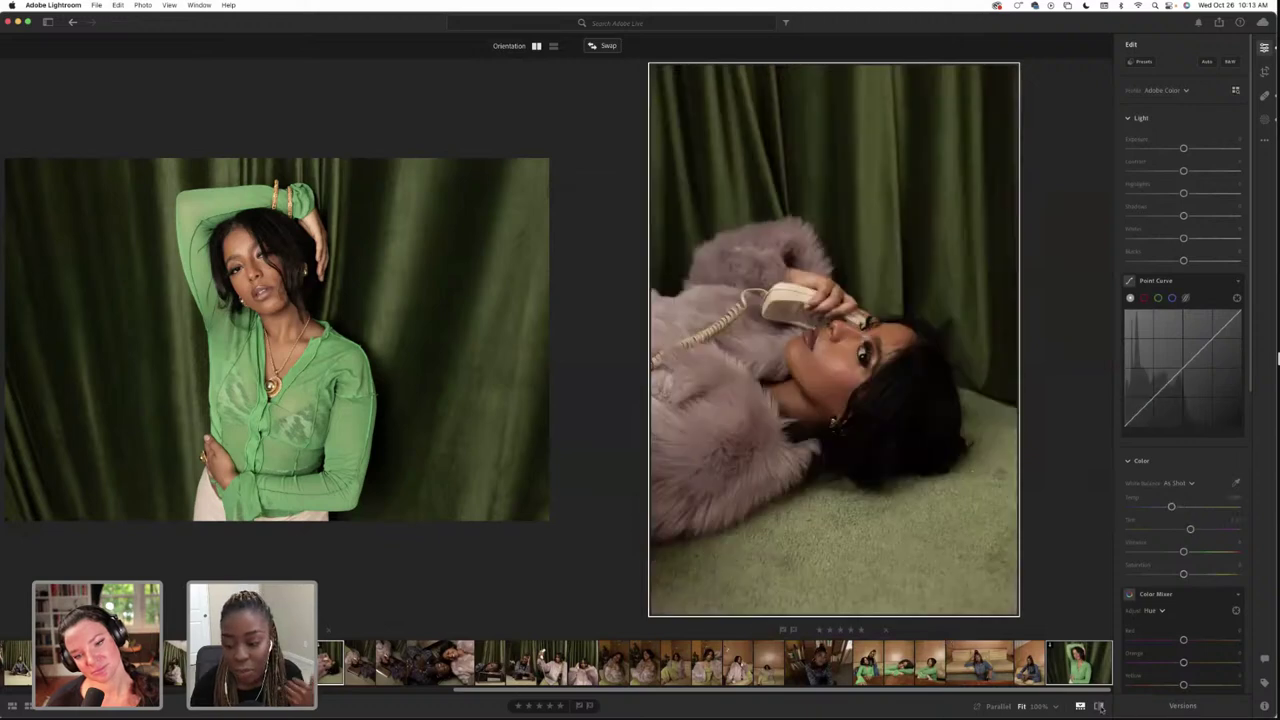
{"action": "left_click", "coordinate": [1099, 706]}
{"action": "left_click", "coordinate": [1099, 706]}
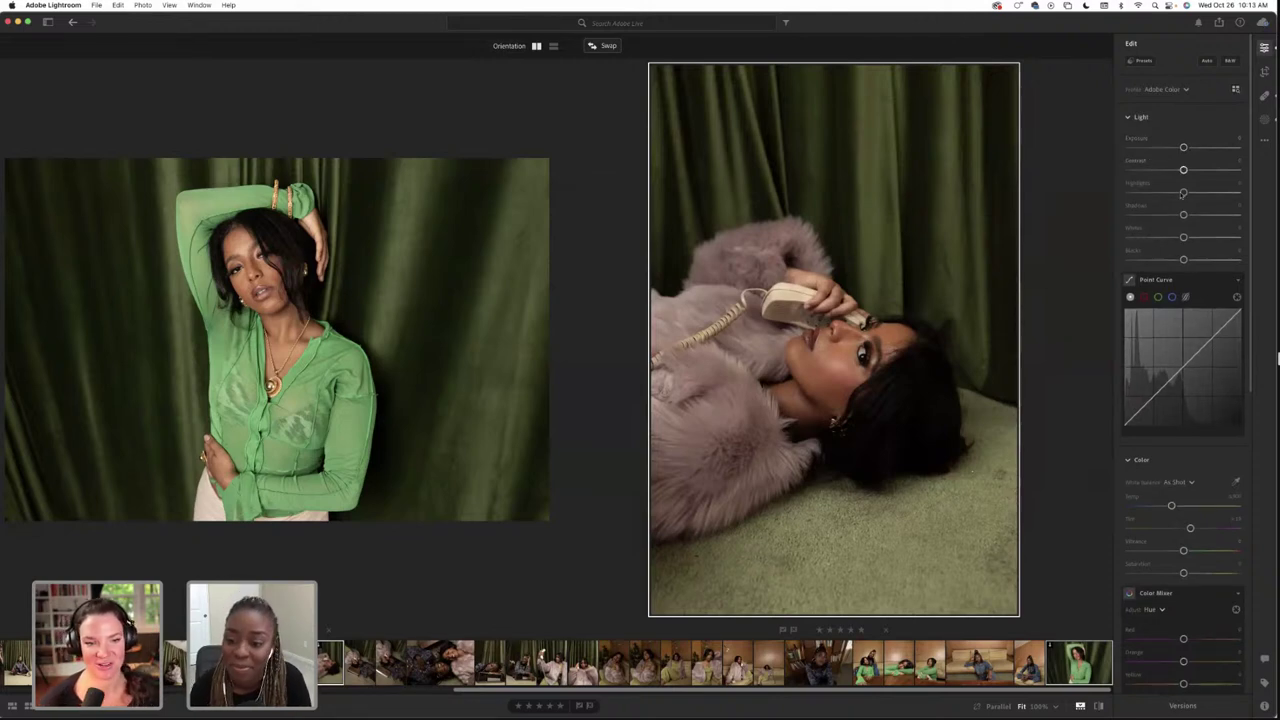
Switch from Compare to Loupe view and open Healing with Content-Aware Remove selected
{"action": "scroll", "coordinate": [1189, 172], "scroll_direction": "down", "scroll_amount": 1}
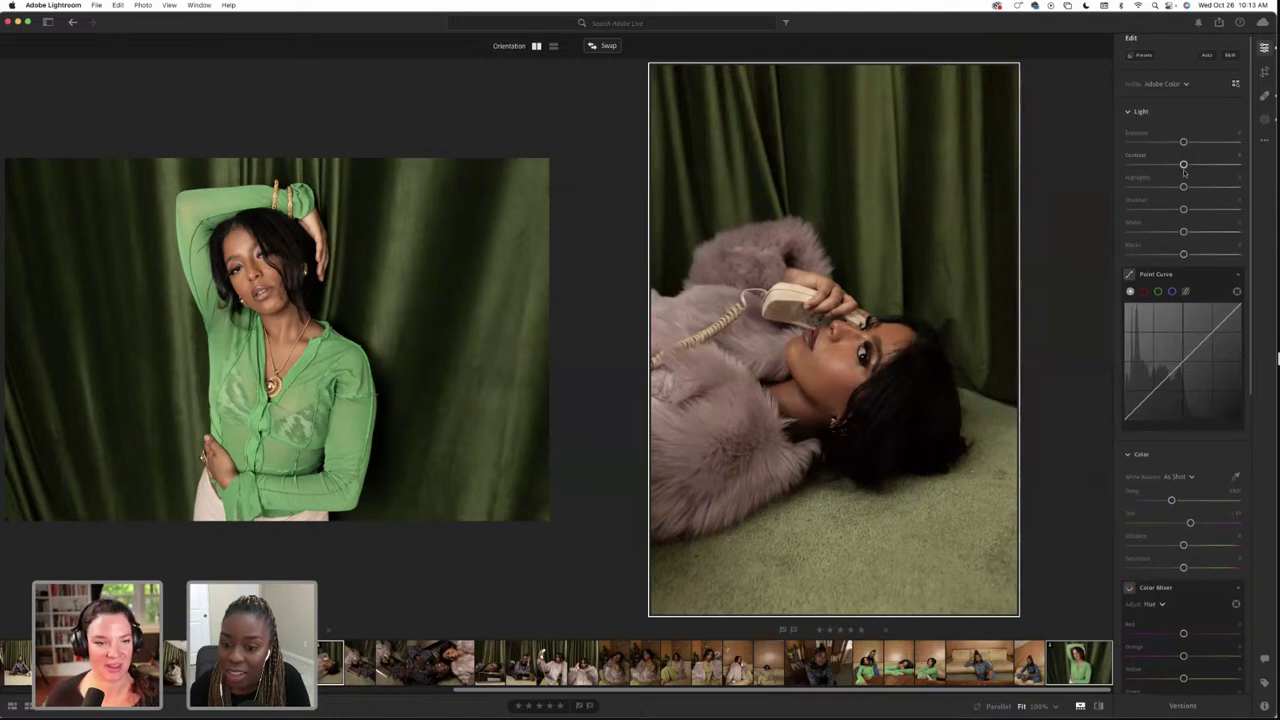
{"action": "scroll", "coordinate": [1189, 172], "scroll_direction": "down", "scroll_amount": 1}
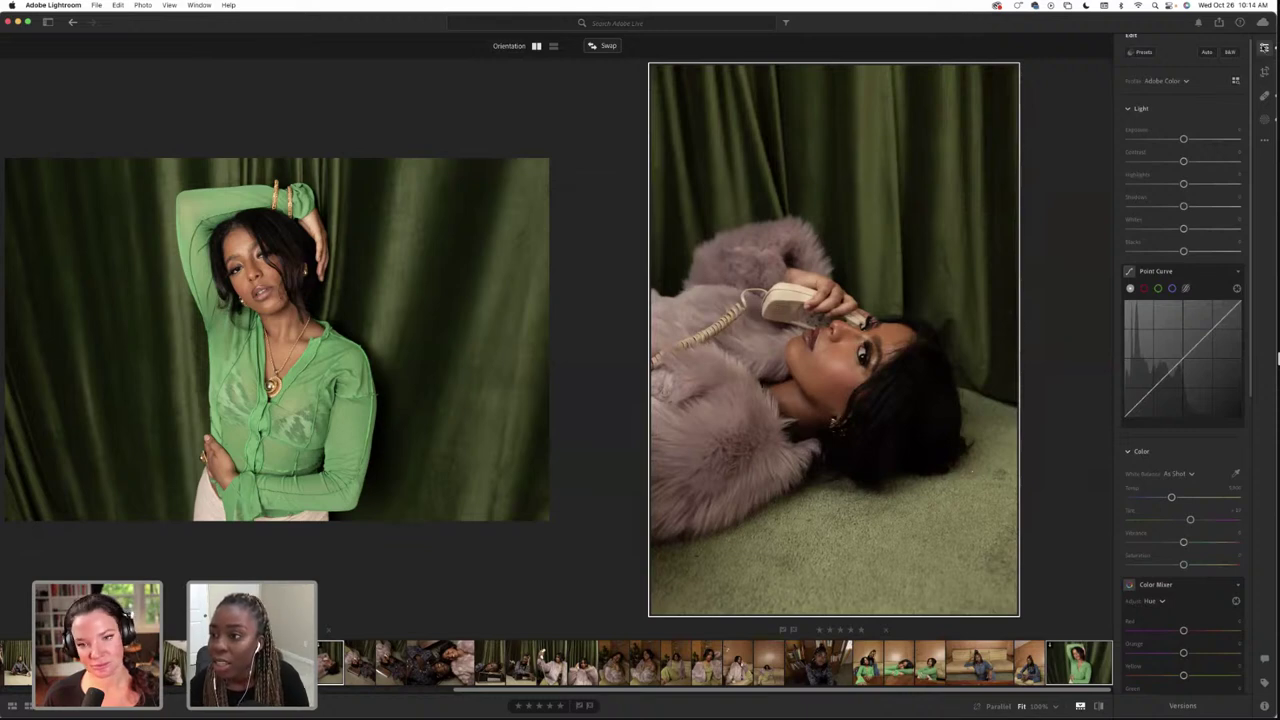
{"action": "left_click", "coordinate": [1264, 47]}
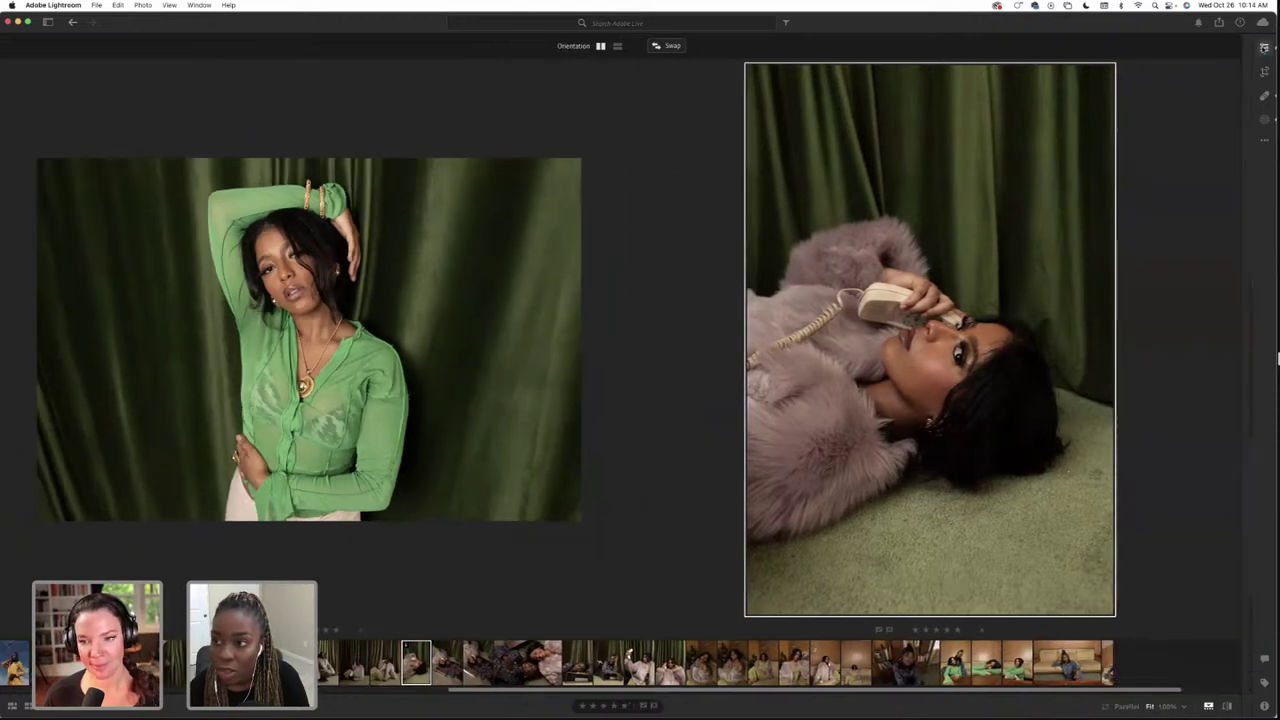
{"action": "left_click", "coordinate": [1264, 47]}
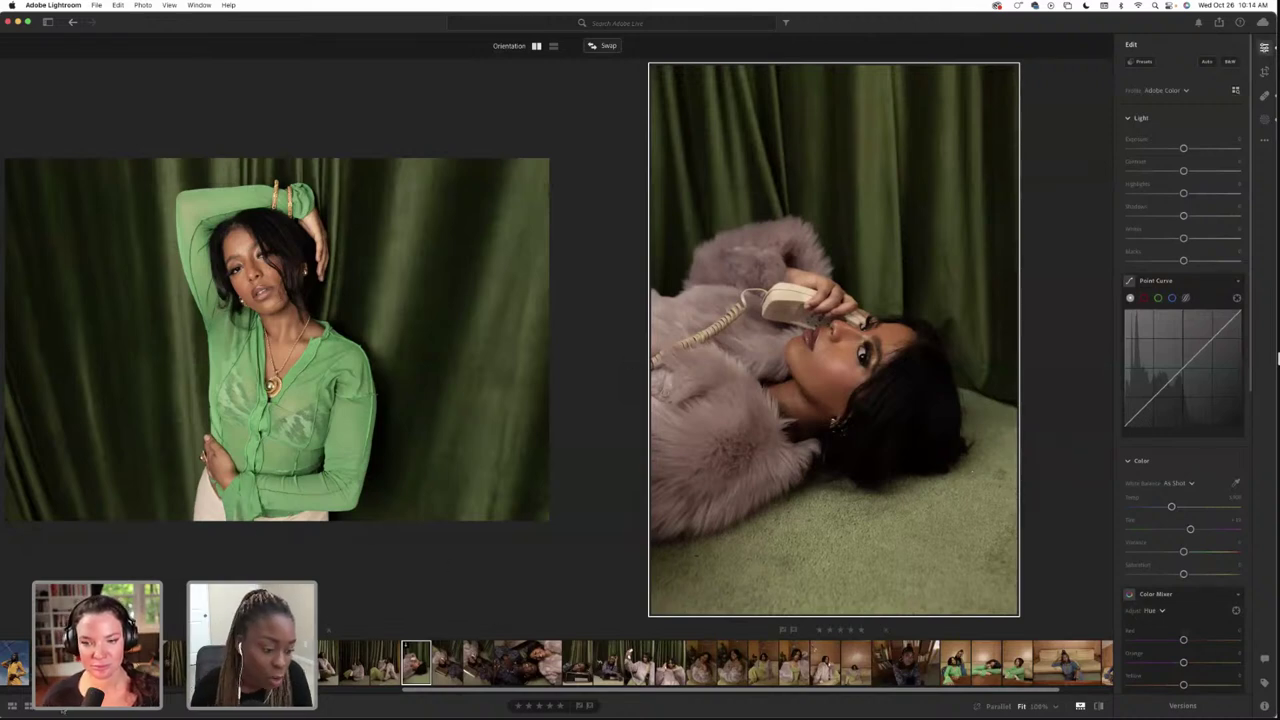
{"action": "key", "text": "d"}
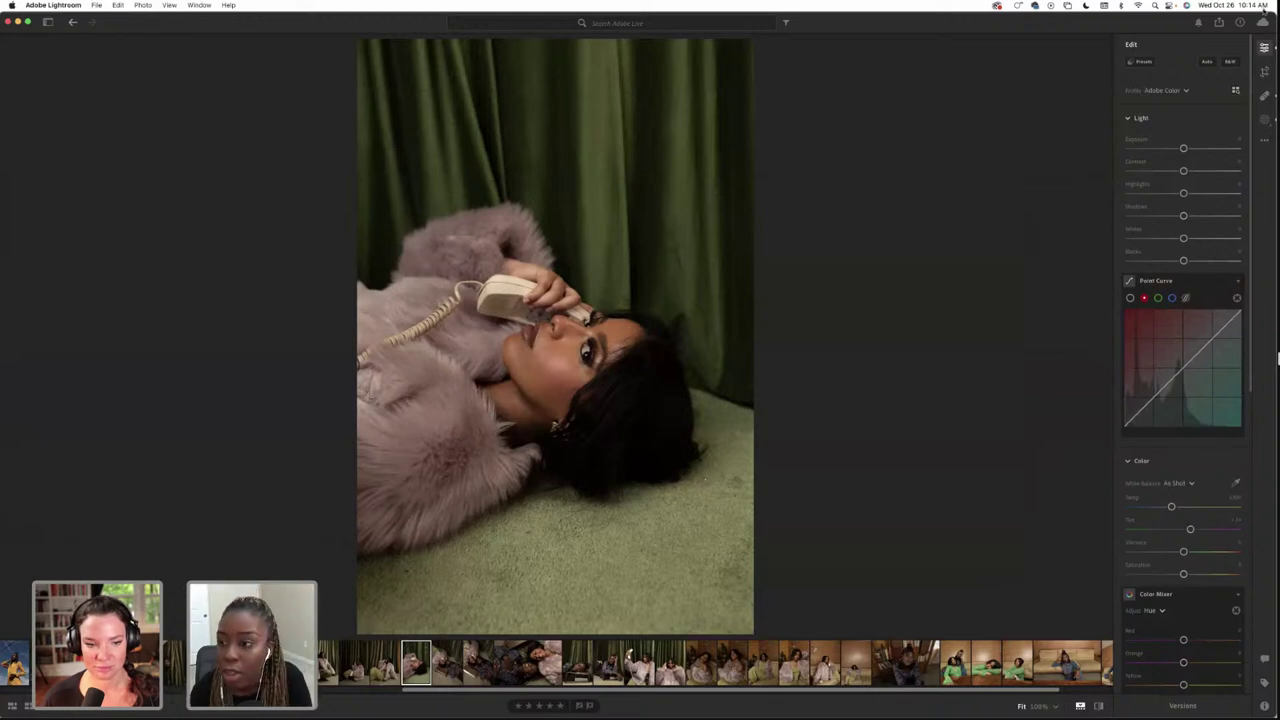
{"action": "key", "text": "h"}
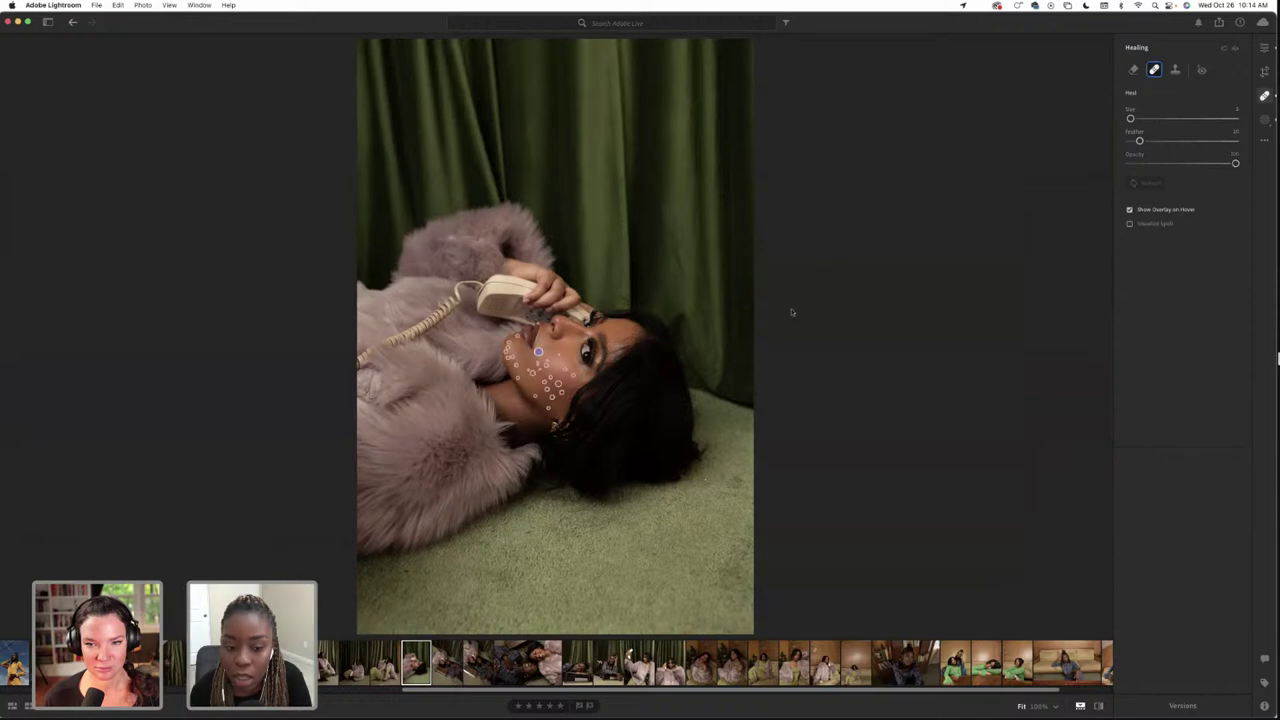
{"action": "left_click", "coordinate": [1133, 69]}
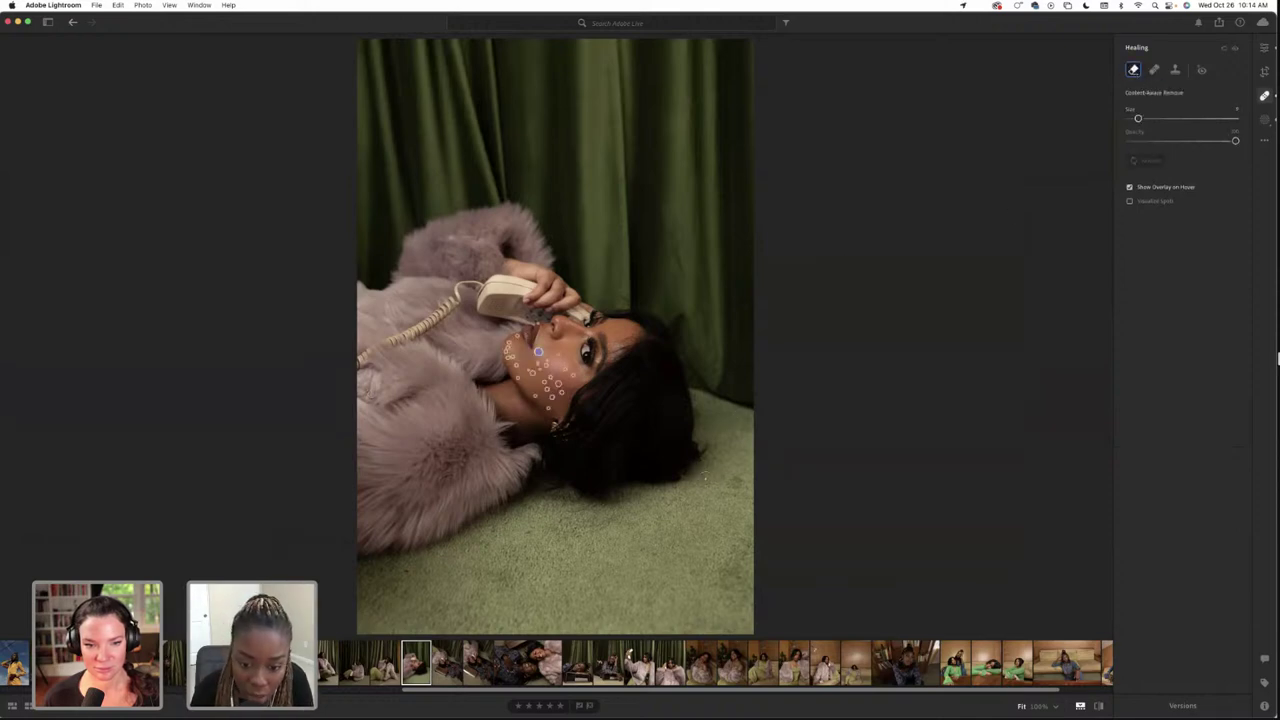
Remove three specks from the green carpet with Content-Aware Remove, then go back to Edit
{"action": "left_click", "coordinate": [705, 478]}
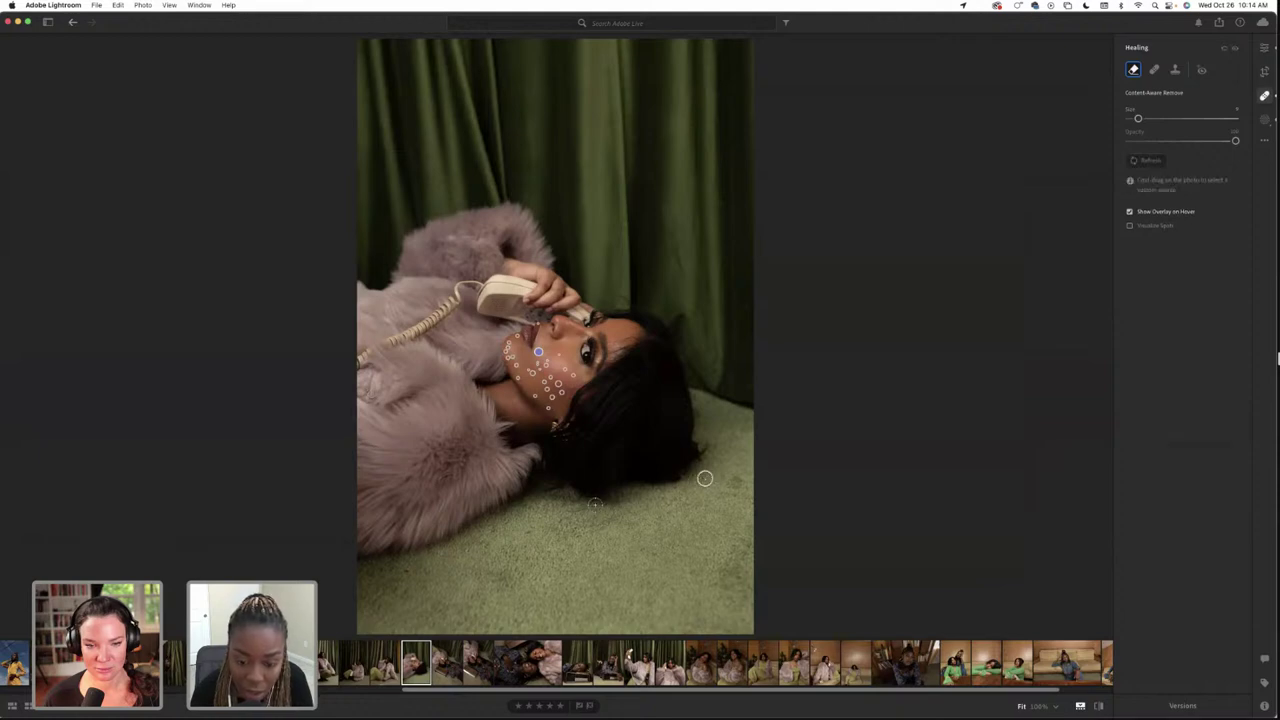
{"action": "left_click", "coordinate": [526, 531]}
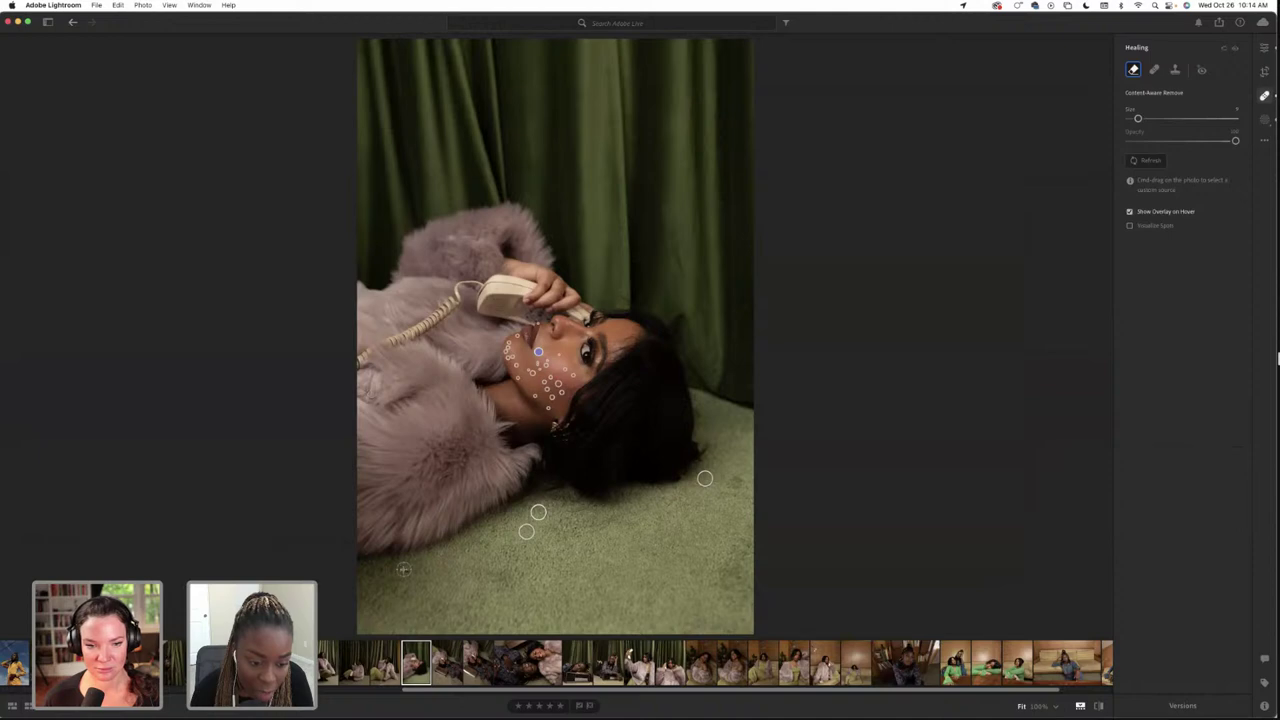
{"action": "left_click", "coordinate": [403, 569]}
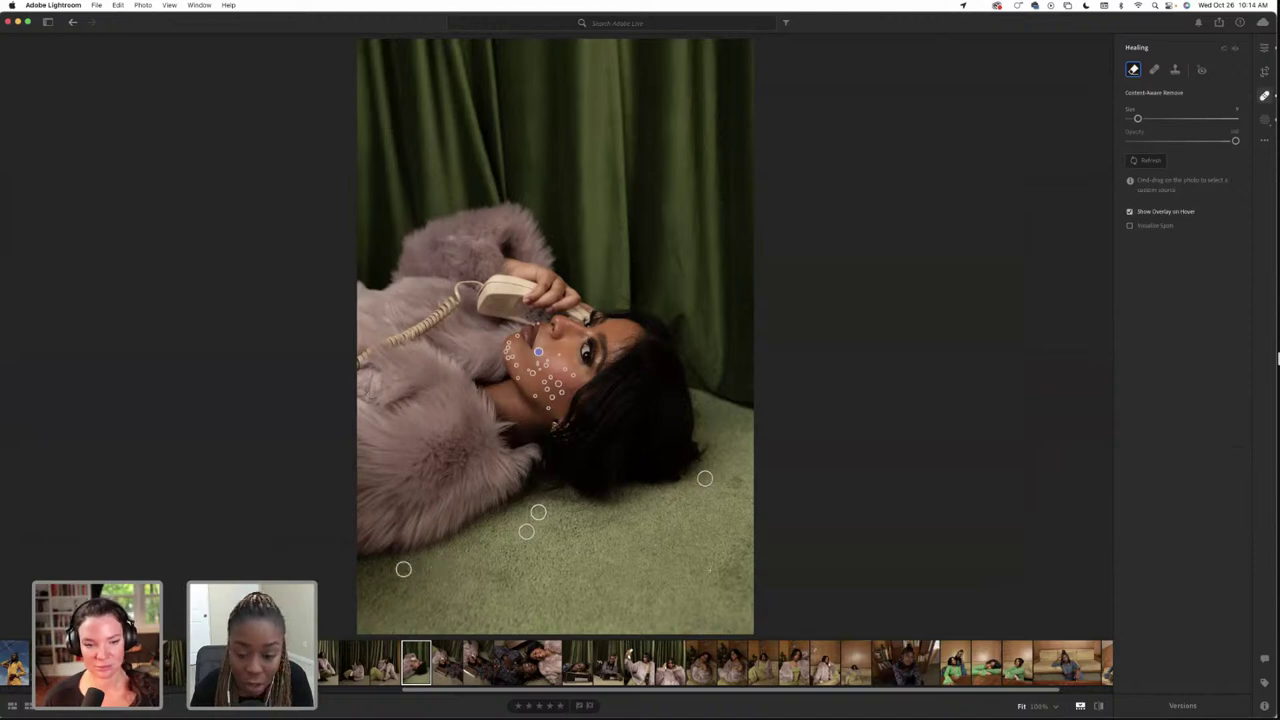
{"action": "key", "text": "e"}
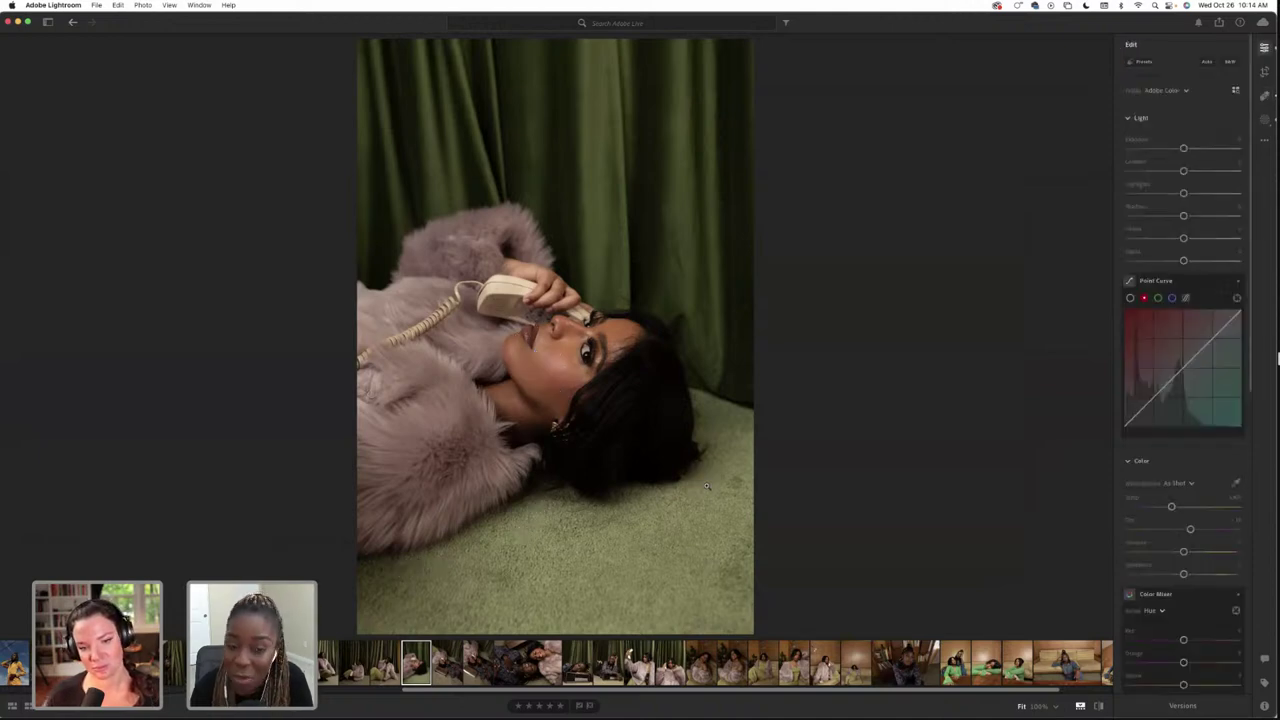
Reopen Healing on the fur-coat portrait to review spots while scrolling the filmstrip
{"action": "left_click", "coordinate": [1263, 98]}
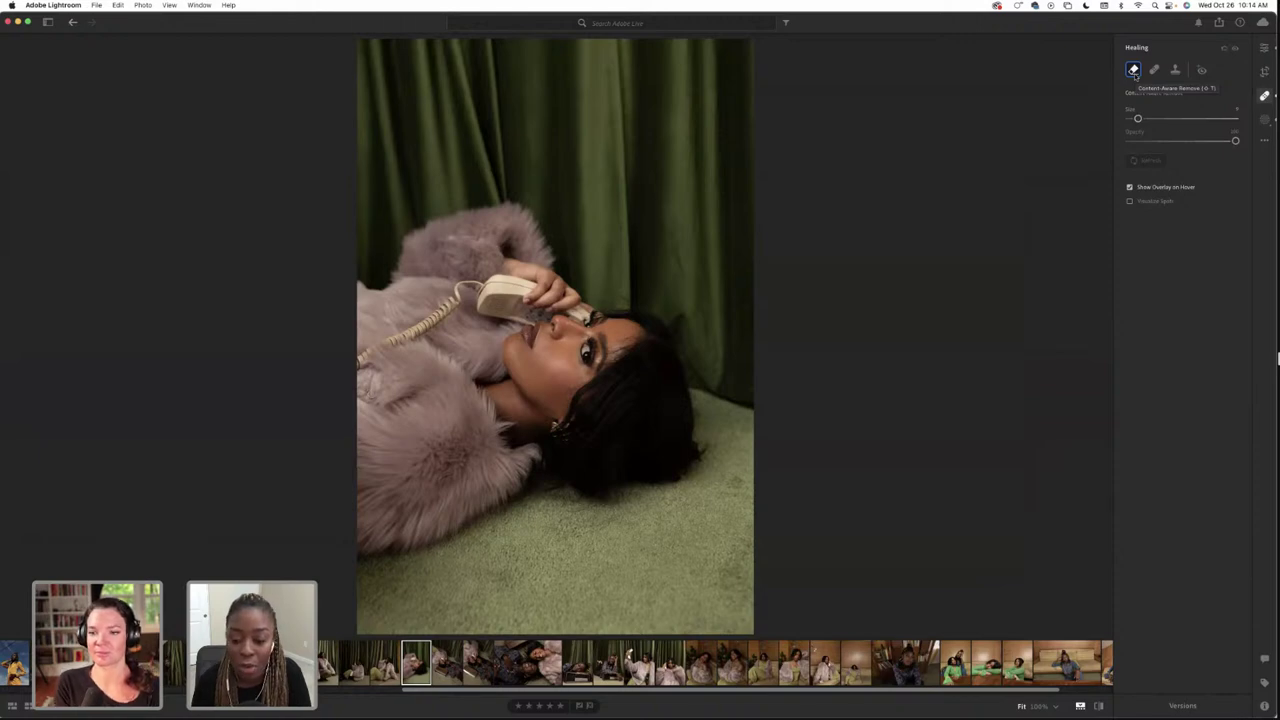
{"action": "scroll", "coordinate": [715, 663], "scroll_direction": "up", "scroll_amount": 3}
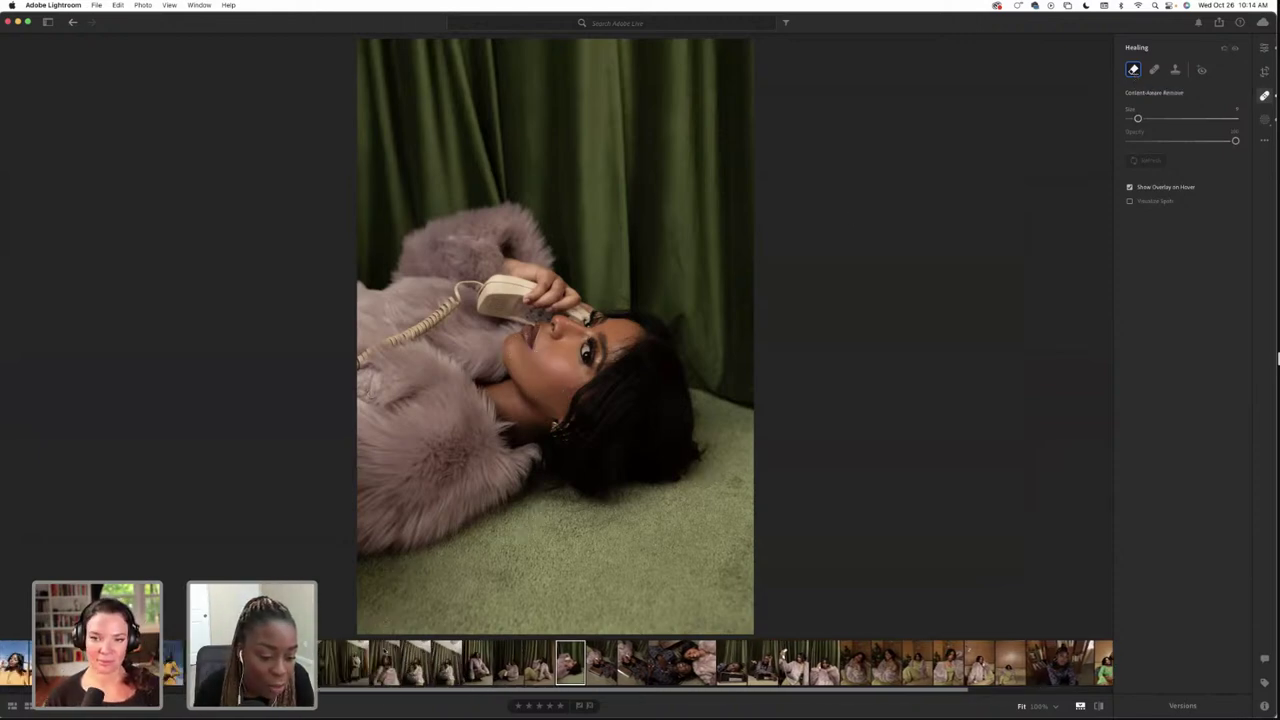
{"action": "scroll", "coordinate": [715, 663], "scroll_direction": "up", "scroll_amount": 8}
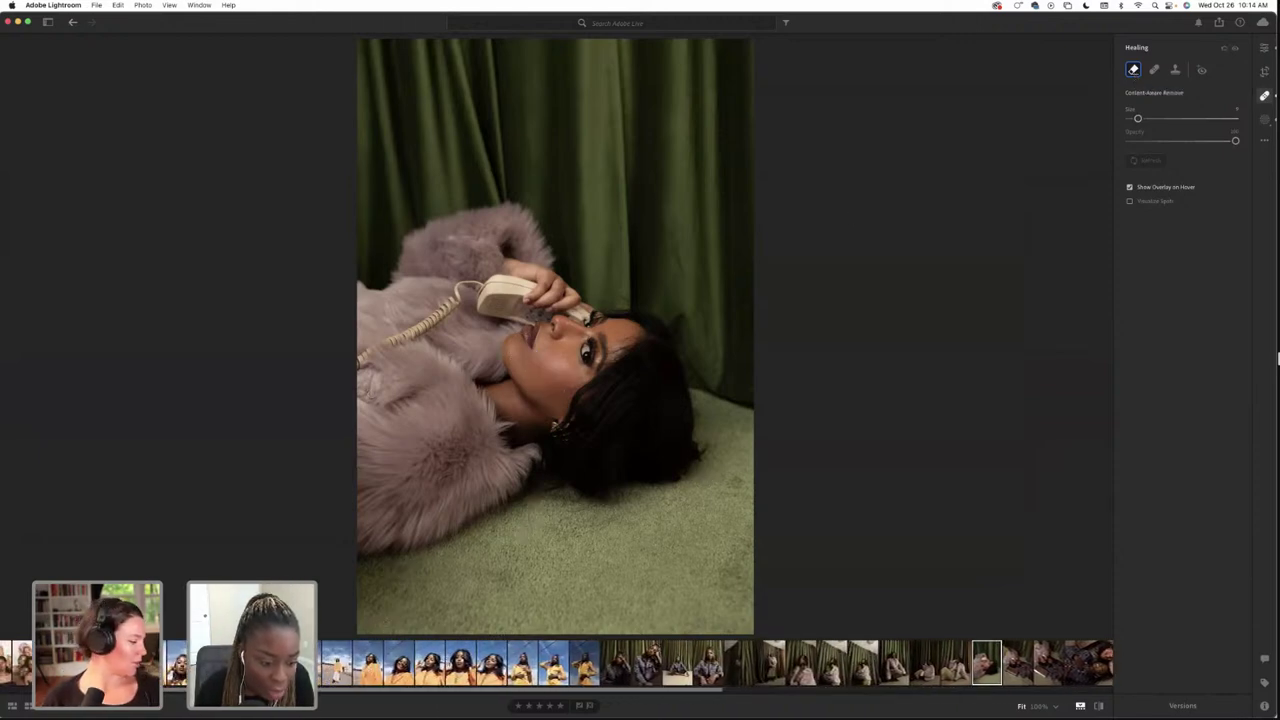
Go to the full-length yellow-jacket shot and heal the pavement mark beside the boots
{"action": "left_click", "coordinate": [368, 663]}
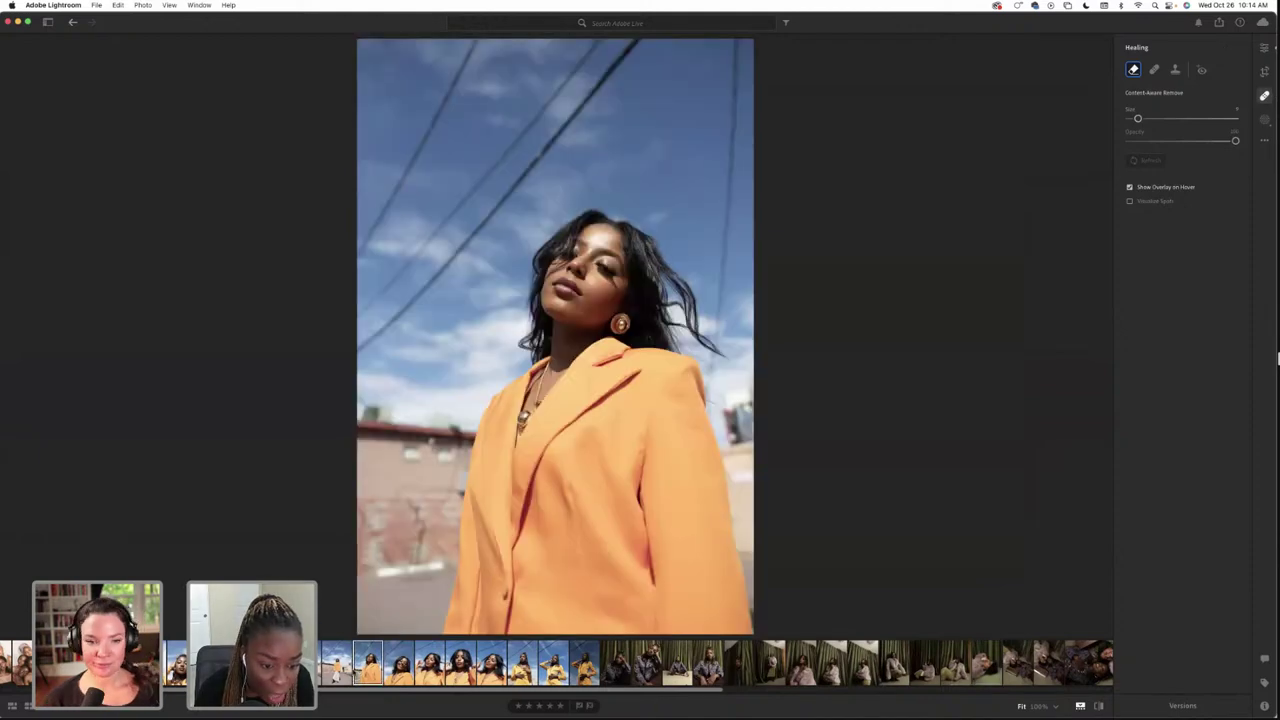
{"action": "key", "text": "Right"}
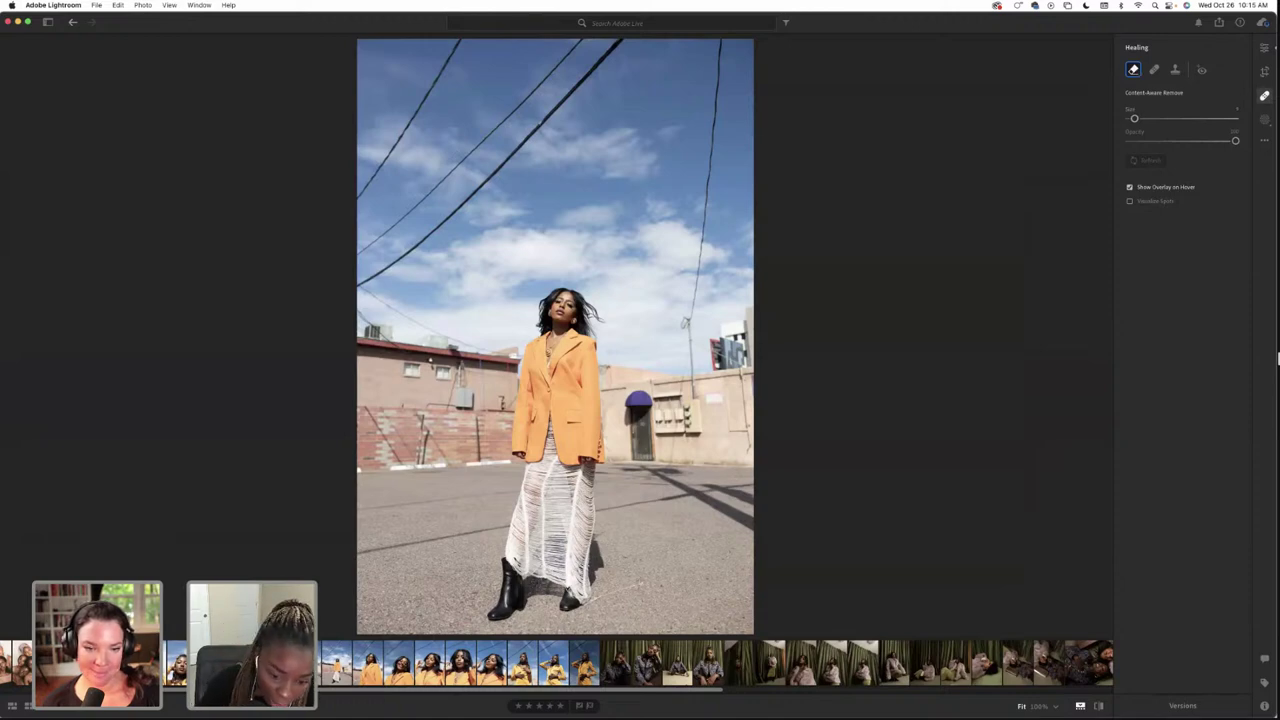
{"action": "left_click", "coordinate": [637, 583]}
{"action": "mouse_move", "coordinate": [630, 586]}
{"action": "left_mouse_down"}
{"action": "mouse_move", "coordinate": [599, 599]}
{"action": "mouse_move", "coordinate": [636, 586]}
{"action": "left_mouse_up"}
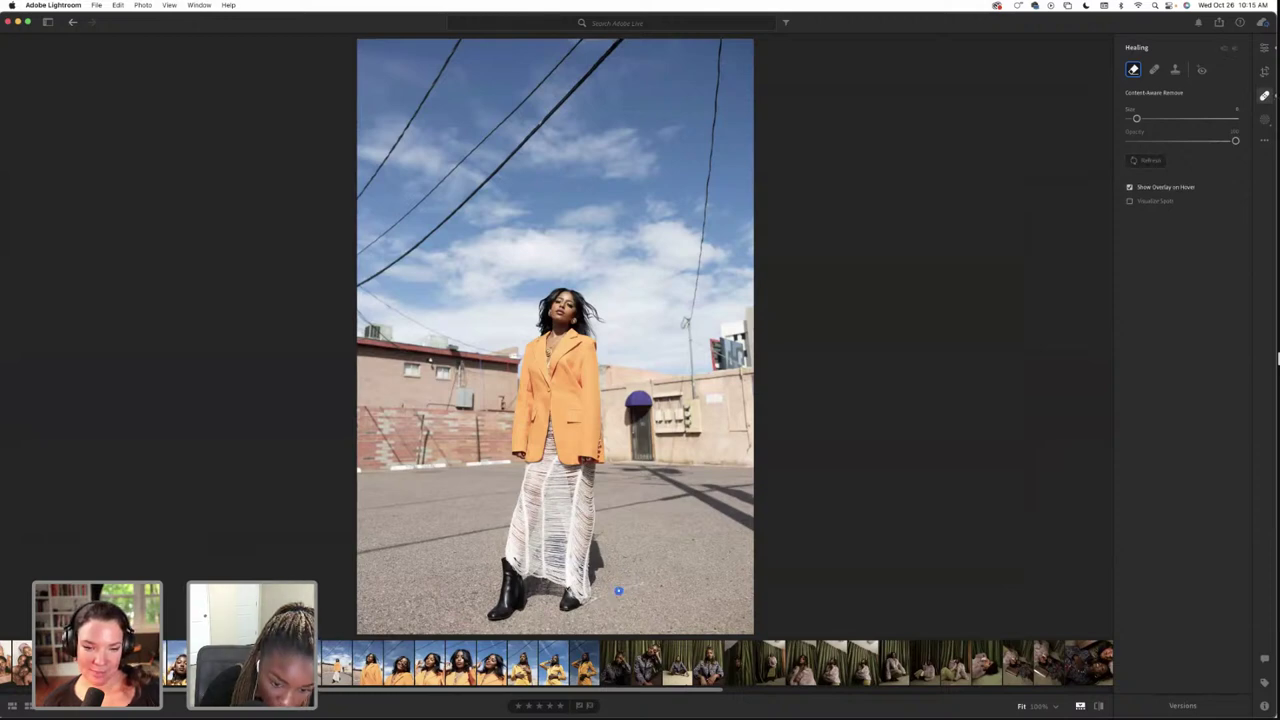
Check the pavement fix at 100%, zoom back out, and select the fur-coat phone portrait
{"action": "key", "text": "e"}
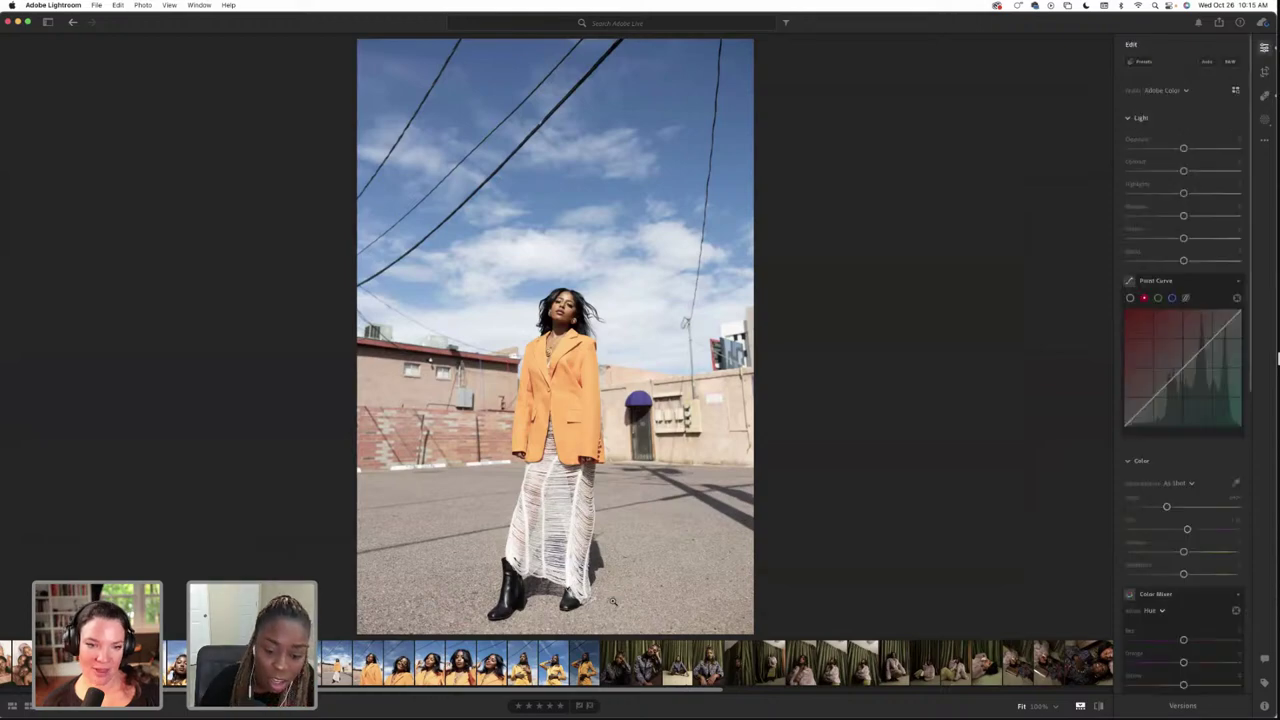
{"action": "left_click", "coordinate": [596, 603]}
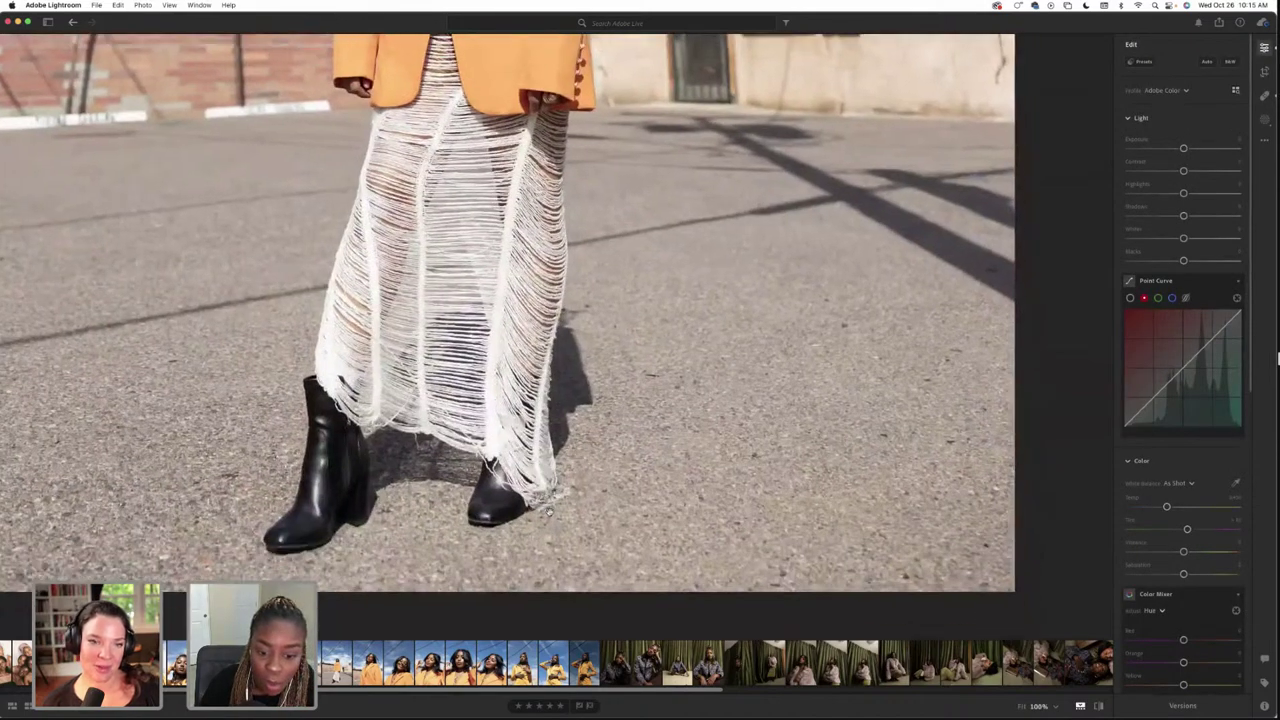
{"action": "left_click", "coordinate": [1264, 96]}
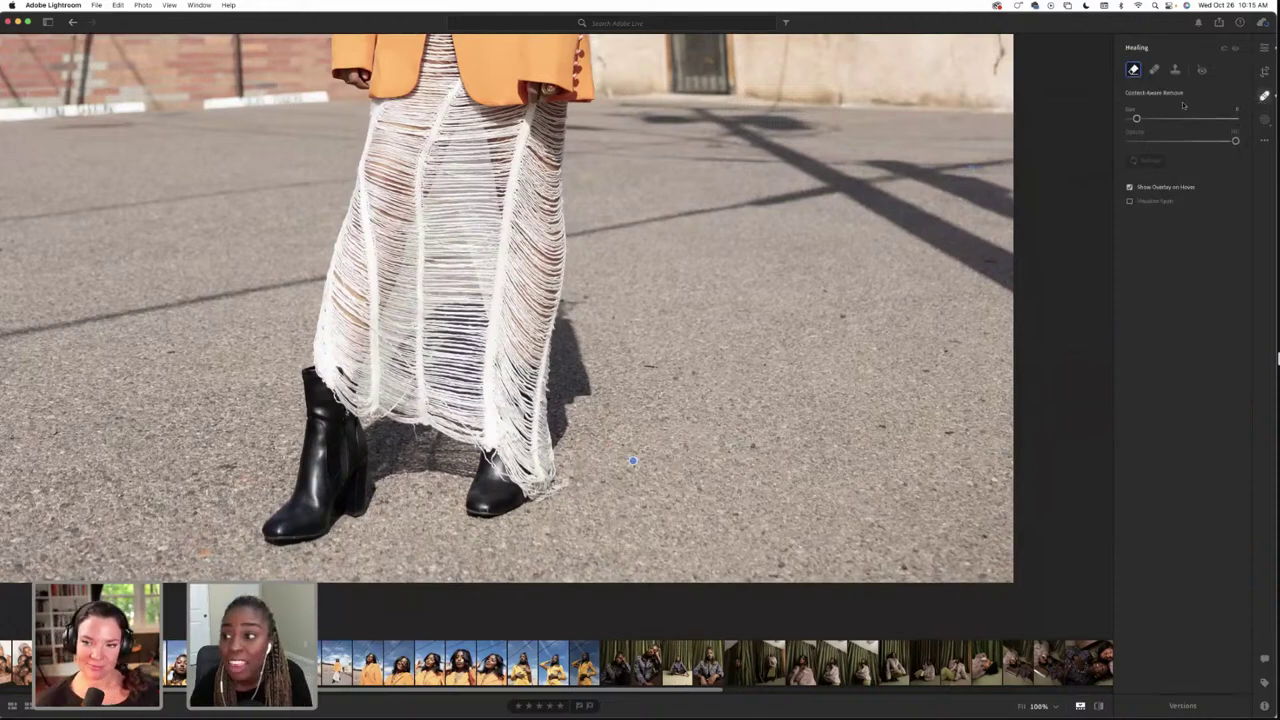
{"action": "left_click", "coordinate": [1264, 96]}
{"action": "key", "text": "z"}
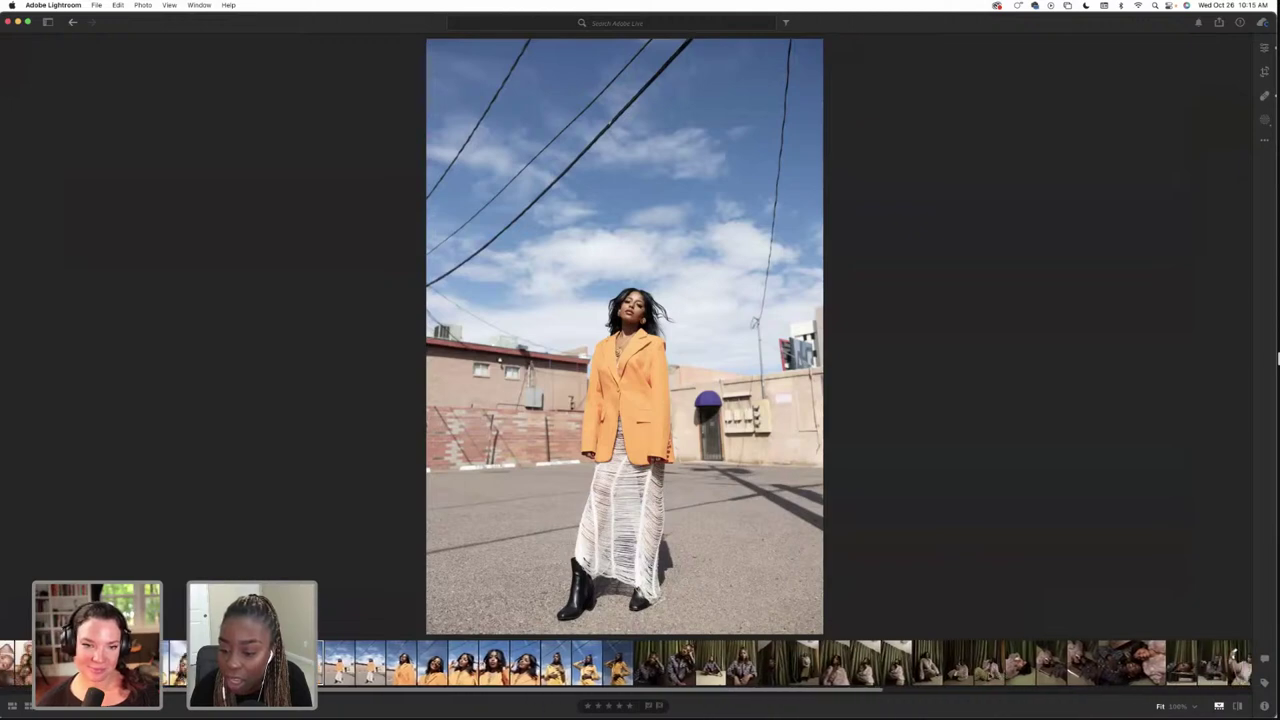
{"action": "scroll", "coordinate": [784, 664], "scroll_direction": "right", "scroll_amount": 2}
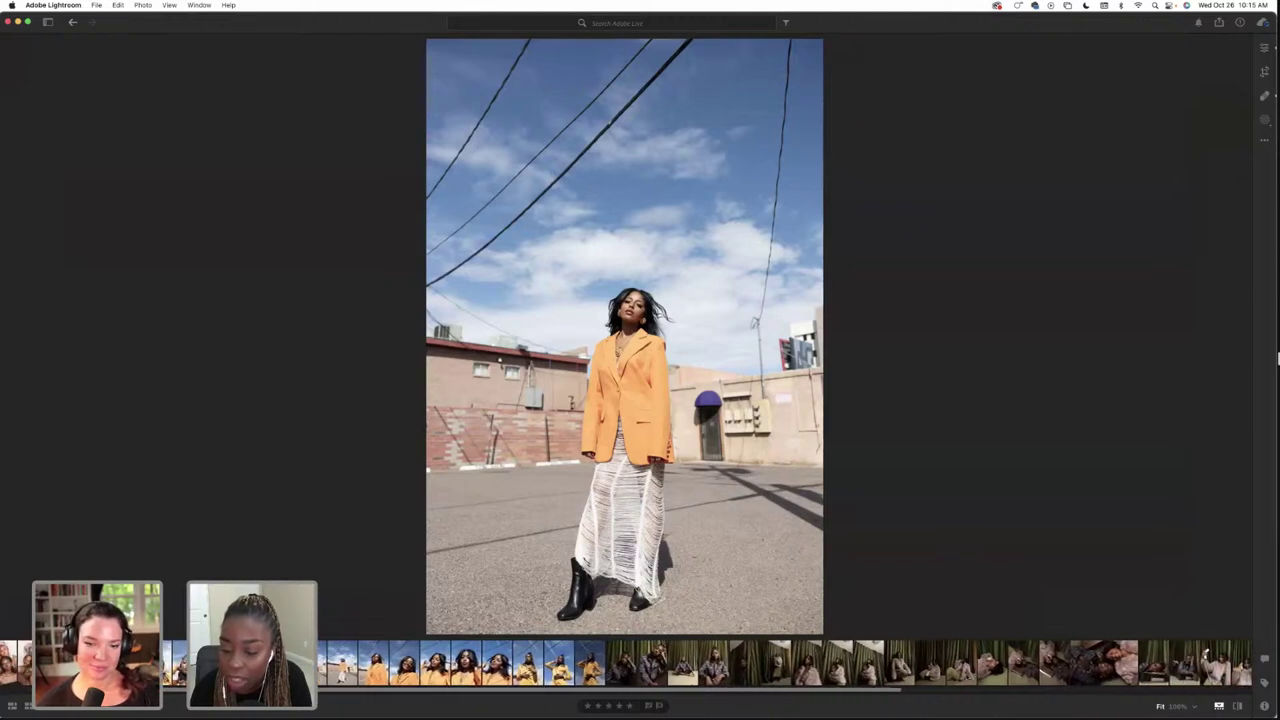
{"action": "left_click", "coordinate": [961, 662]}
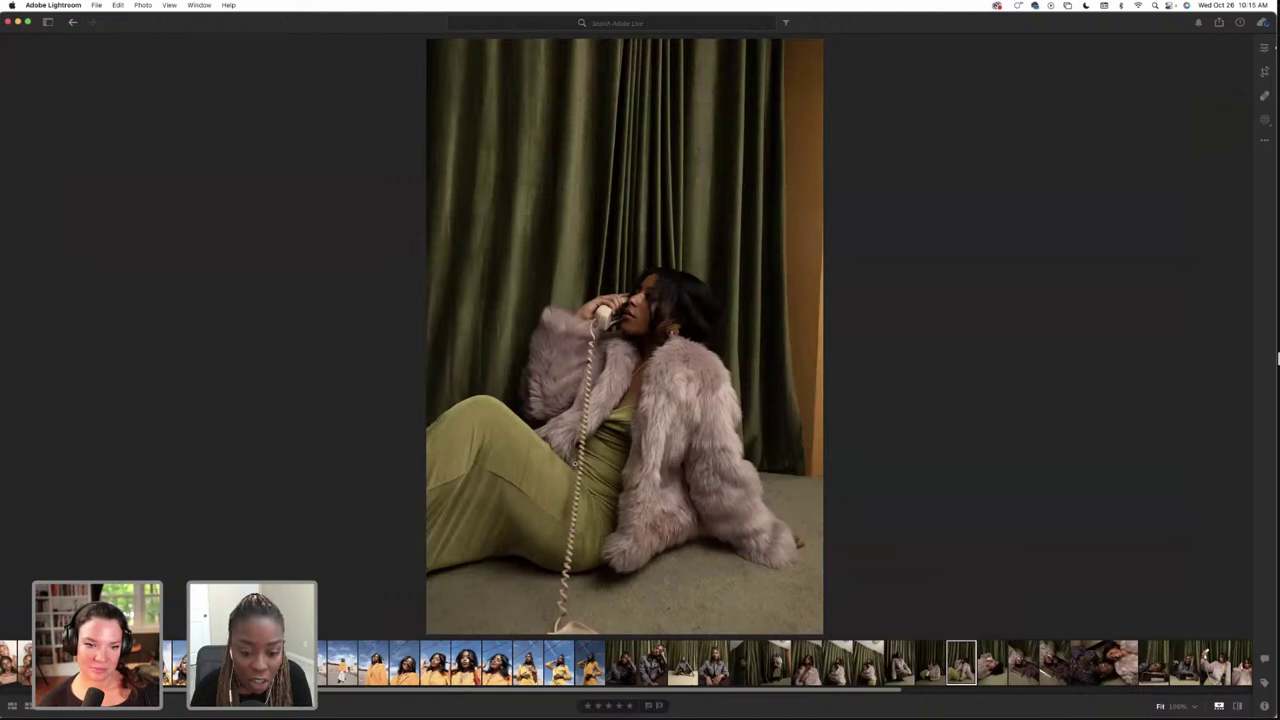
Select the two women on the carpet, step to the next shot, and zoom on the dress
{"action": "left_click", "coordinate": [1263, 97]}
{"action": "scroll", "coordinate": [997, 683], "scroll_direction": "right", "scroll_amount": 10}
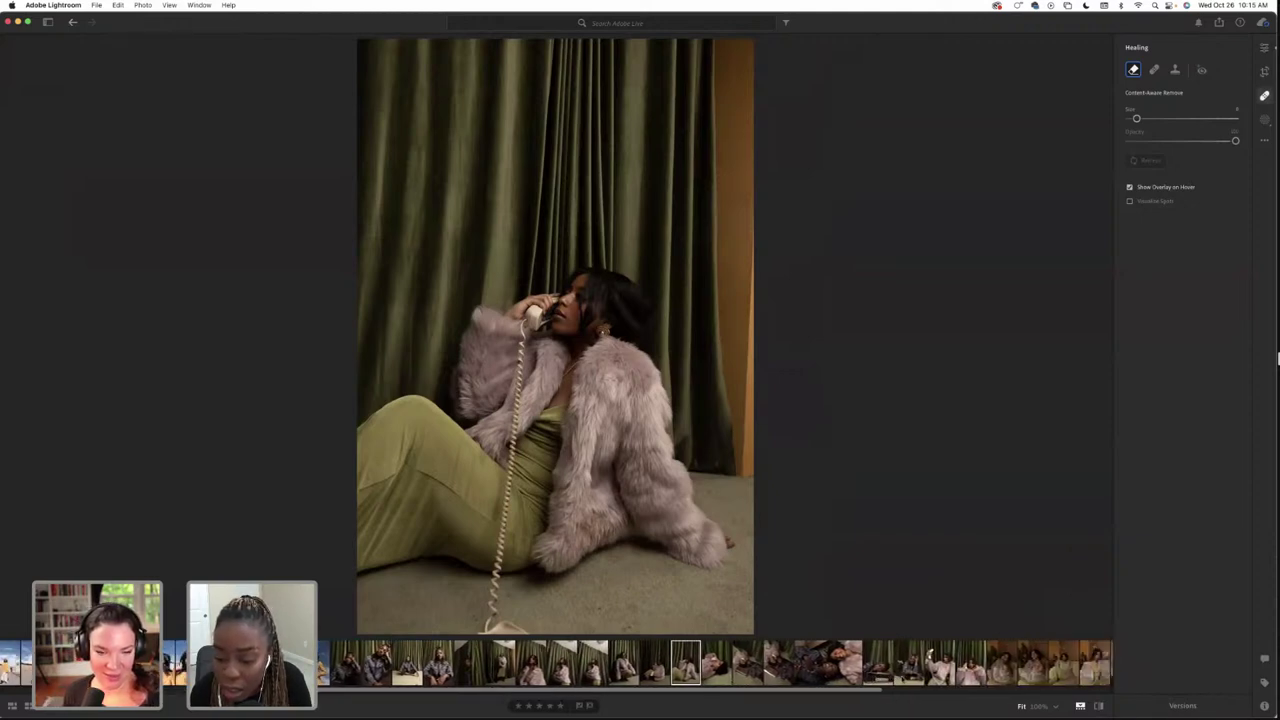
{"action": "scroll", "coordinate": [921, 675], "scroll_direction": "right", "scroll_amount": 5}
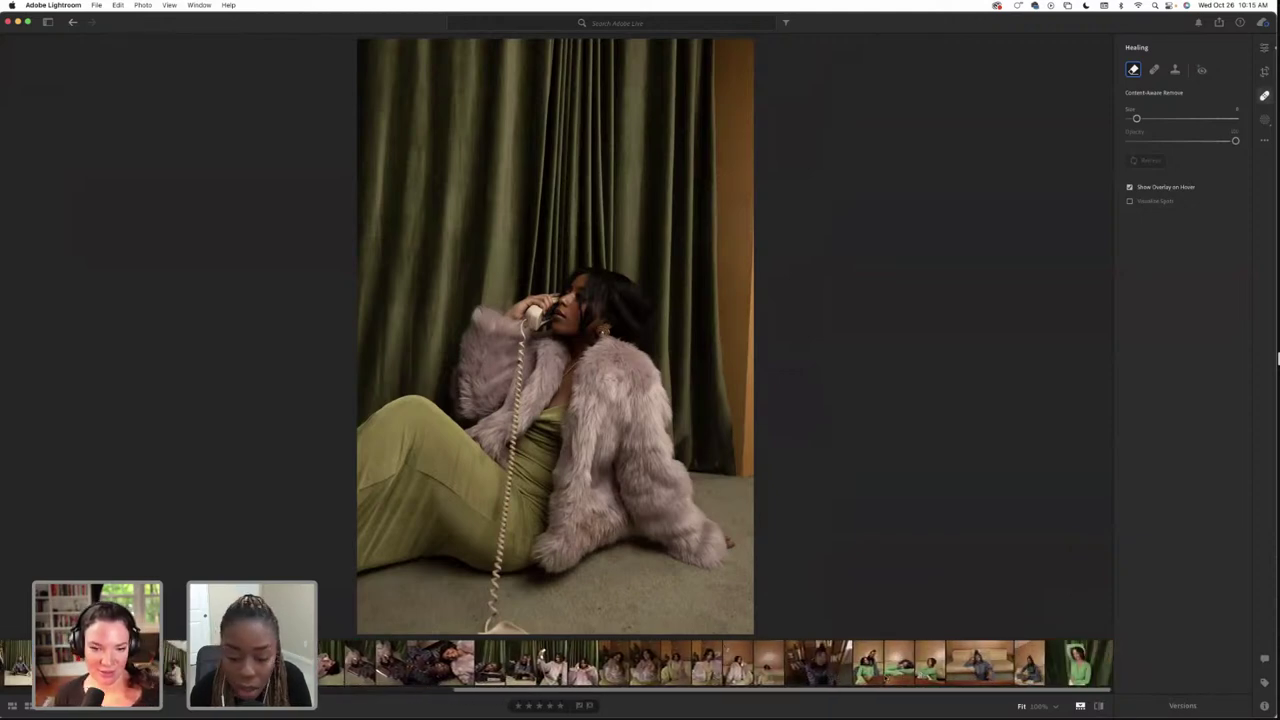
{"action": "left_click", "coordinate": [363, 664]}
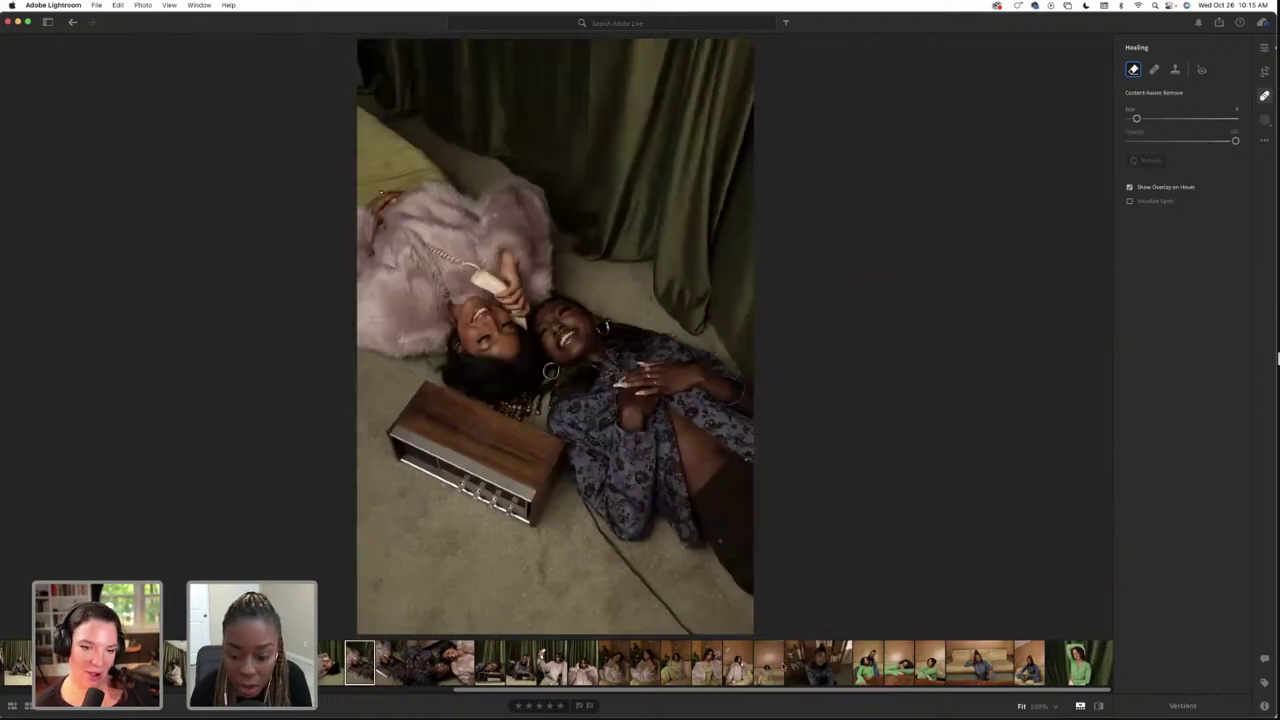
{"action": "scroll", "coordinate": [715, 664], "scroll_direction": "left", "scroll_amount": 5}
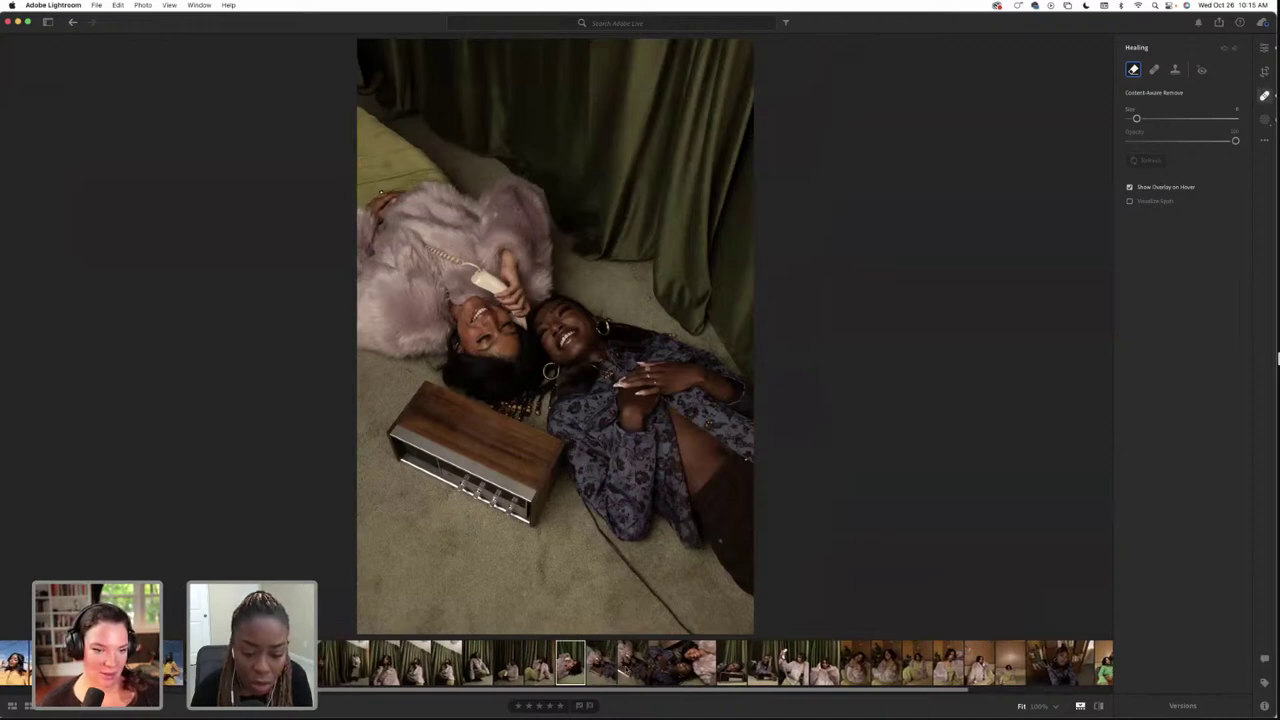
{"action": "key", "text": "Right"}
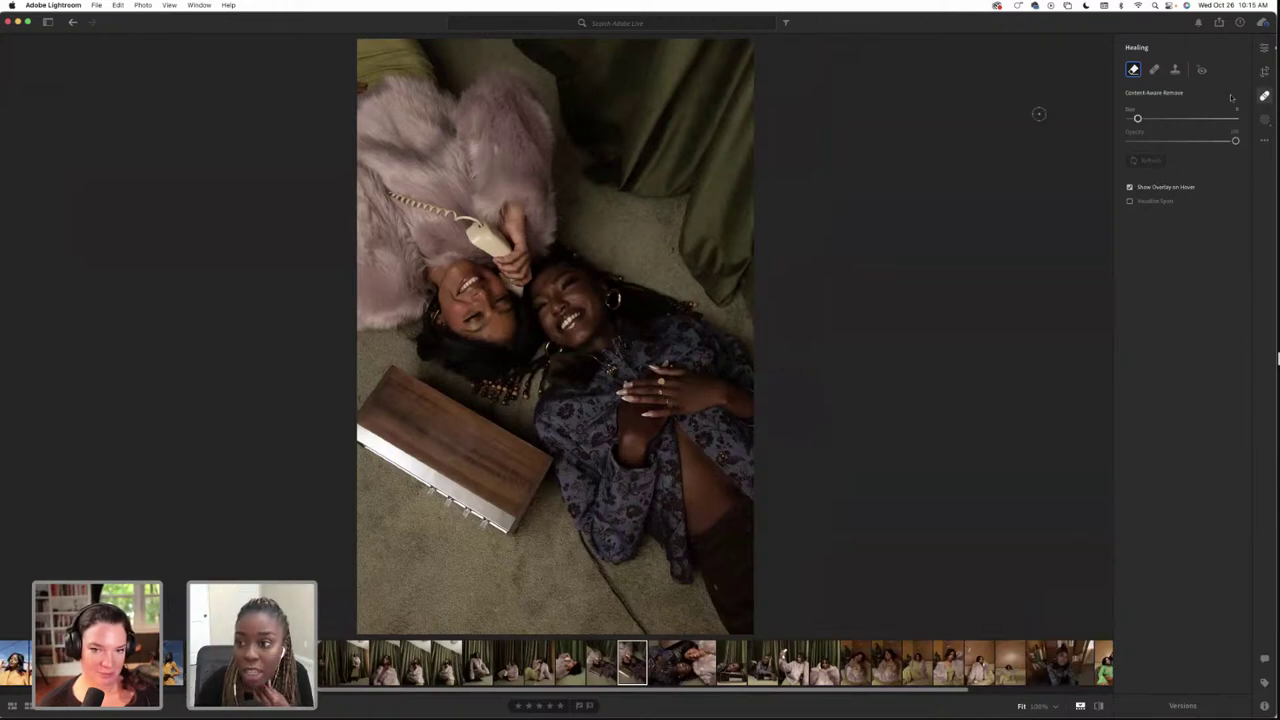
{"action": "key", "text": "h"}
{"action": "left_click", "coordinate": [662, 548]}
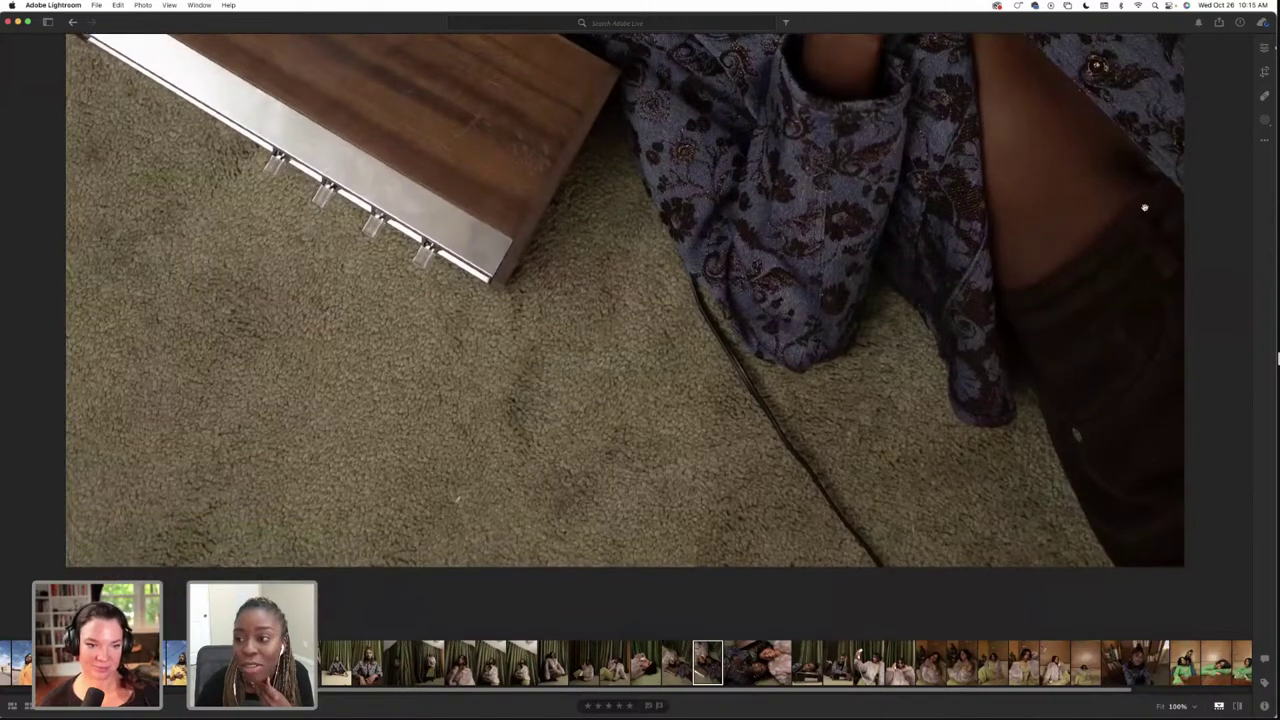
Paint out the black cable along the carpet with Content-Aware Remove, resizing the brush smaller
{"action": "left_click", "coordinate": [1264, 95]}
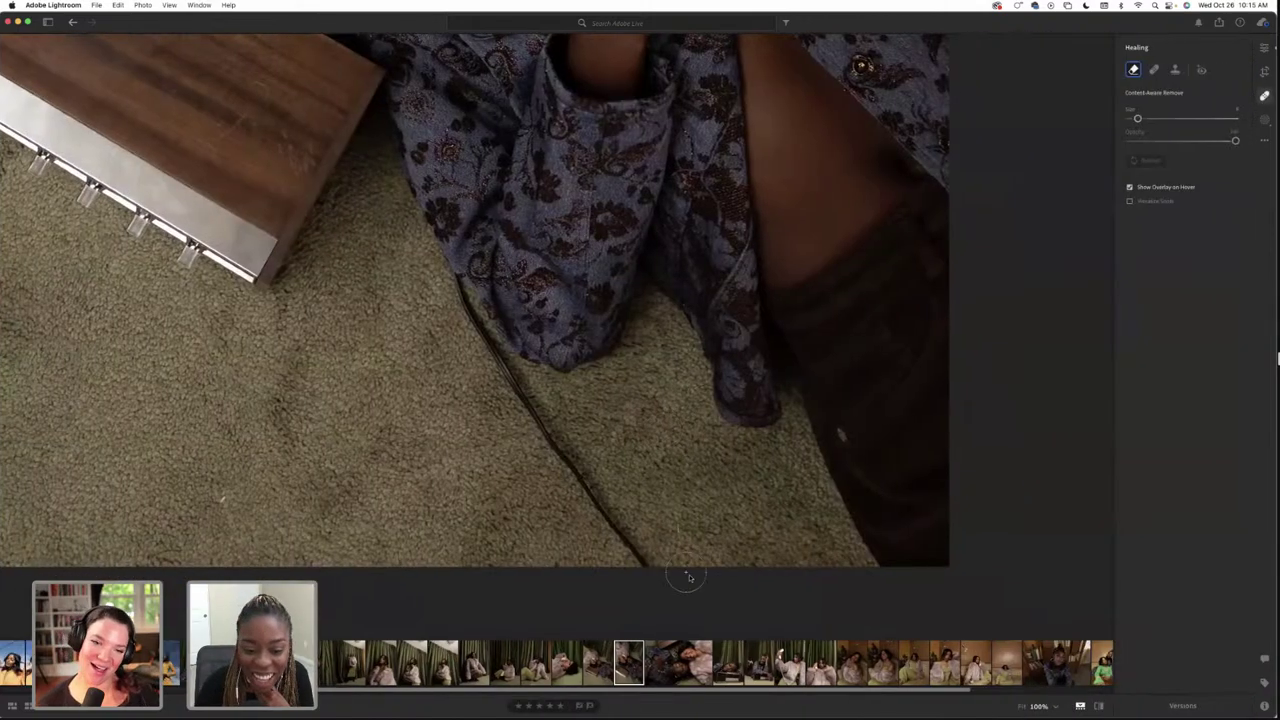
{"action": "left_click_drag", "start_coordinate": [641, 556], "coordinate": [564, 459]}
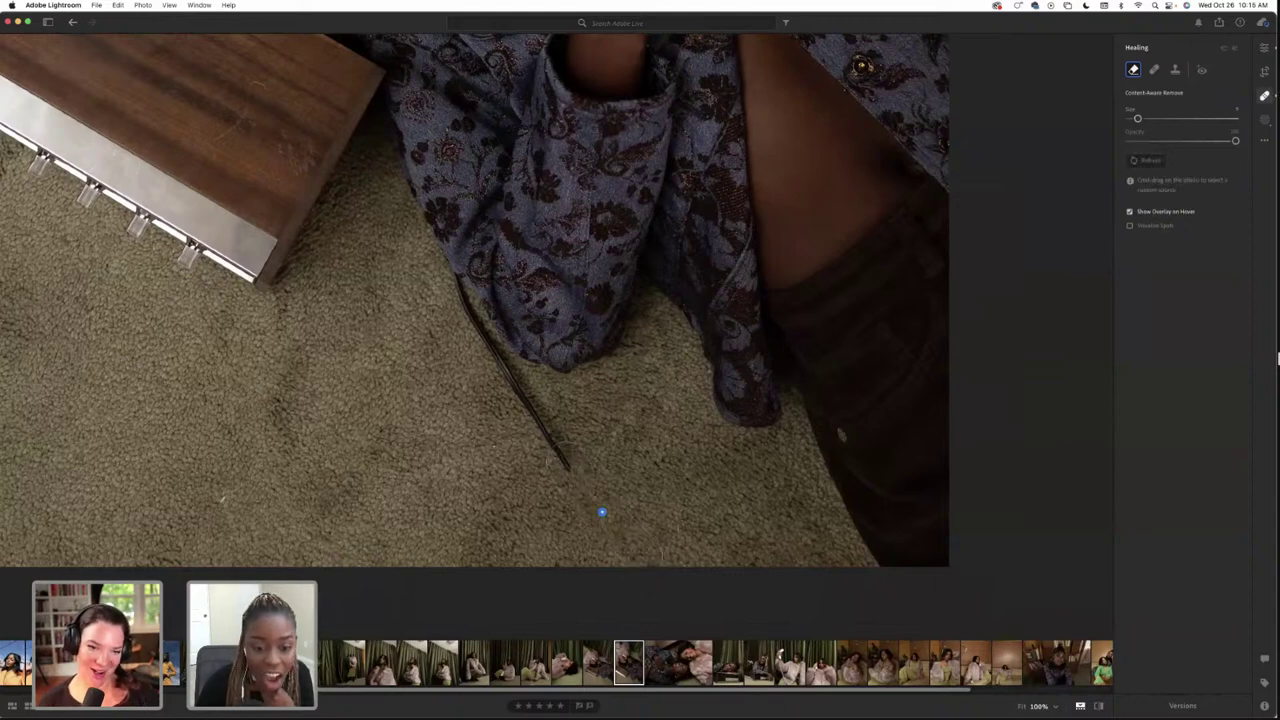
{"action": "left_click_drag", "start_coordinate": [548, 474], "coordinate": [504, 384]}
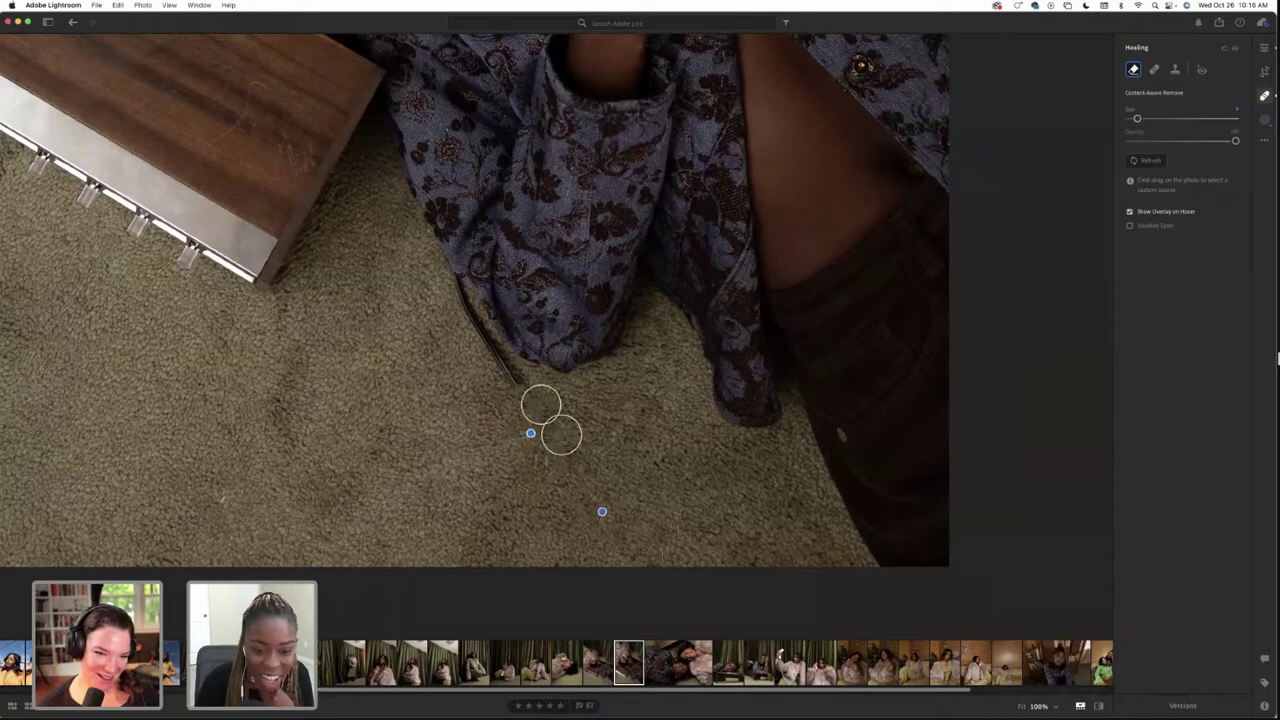
{"action": "key", "text": "Escape"}
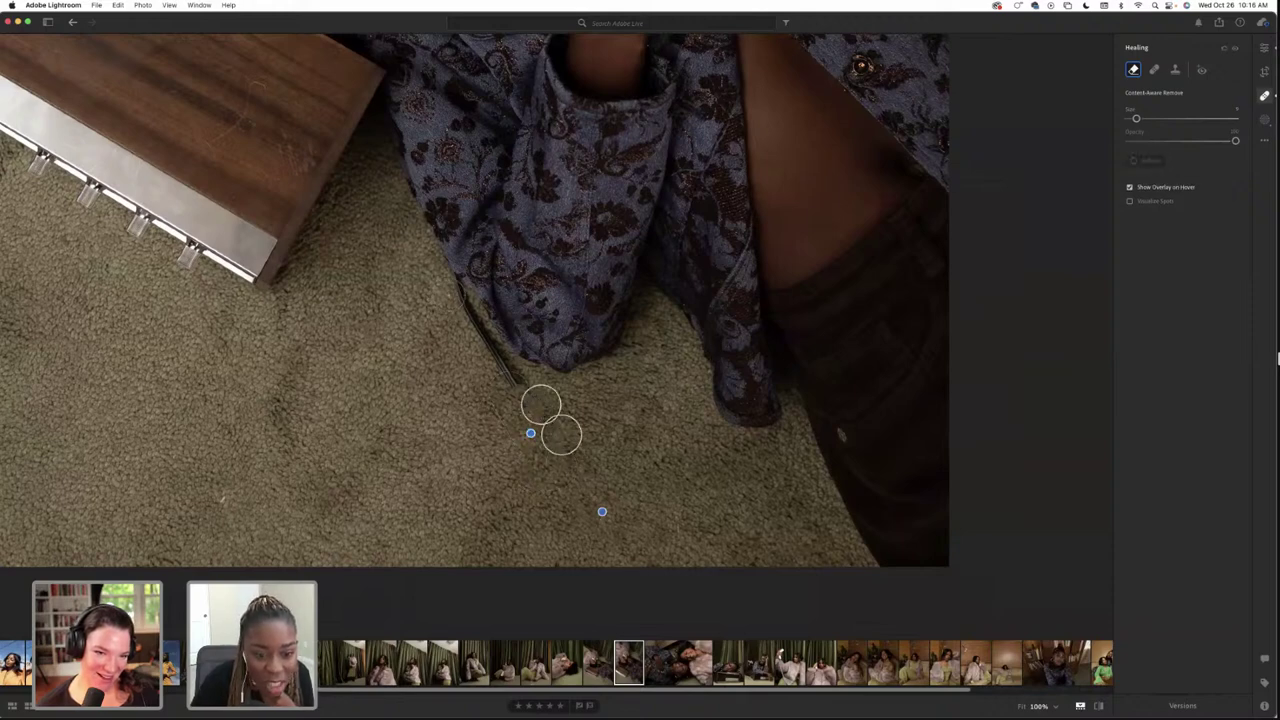
{"action": "key", "text": "bracketleft"}
{"action": "key", "text": "bracketright"}
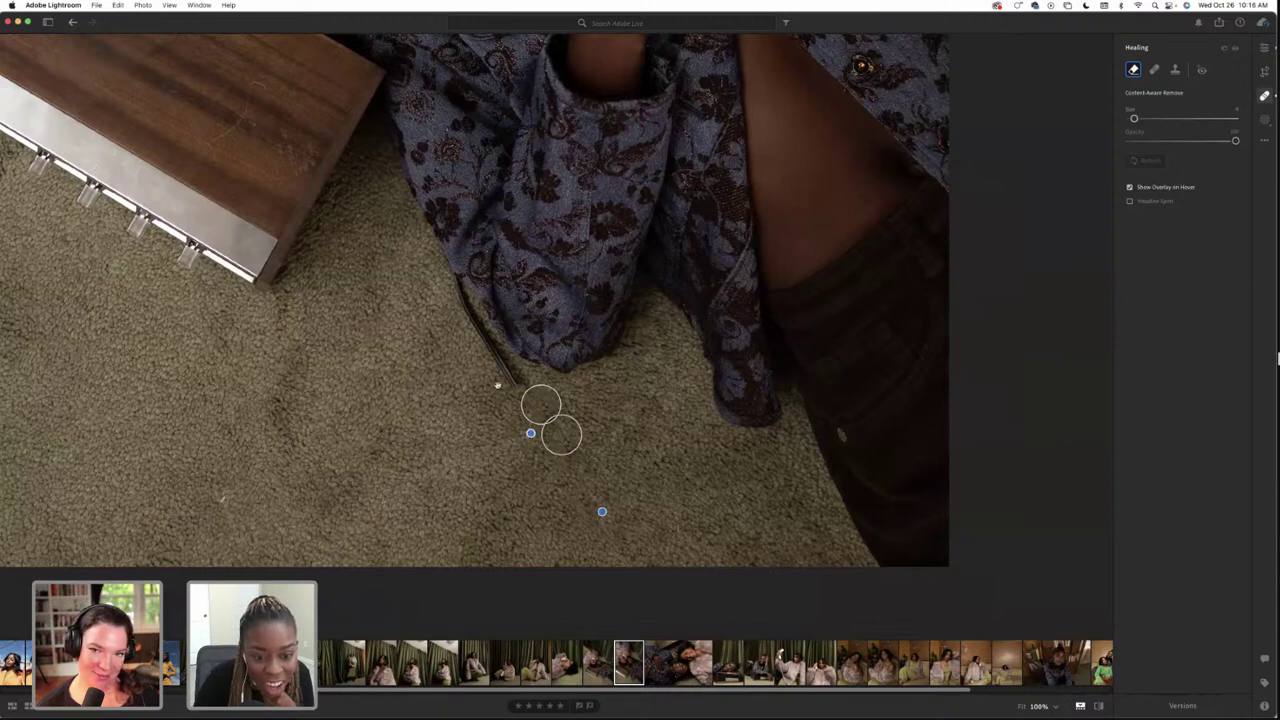
{"action": "key", "text": "bracketleft"}
{"action": "key", "text": "bracketleft"}
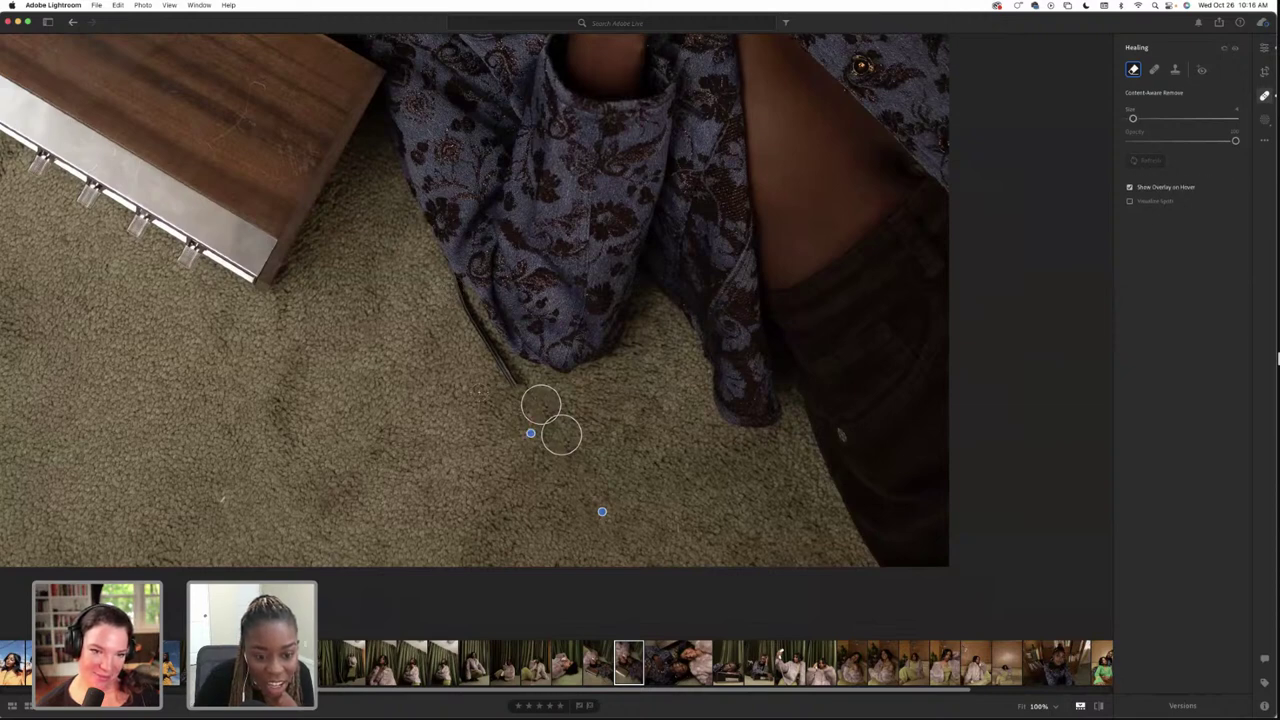
{"action": "mouse_move", "coordinate": [481, 391]}
{"action": "left_mouse_down"}
{"action": "mouse_move", "coordinate": [505, 388]}
{"action": "mouse_move", "coordinate": [500, 368]}
{"action": "mouse_move", "coordinate": [450, 291]}
{"action": "left_mouse_up"}
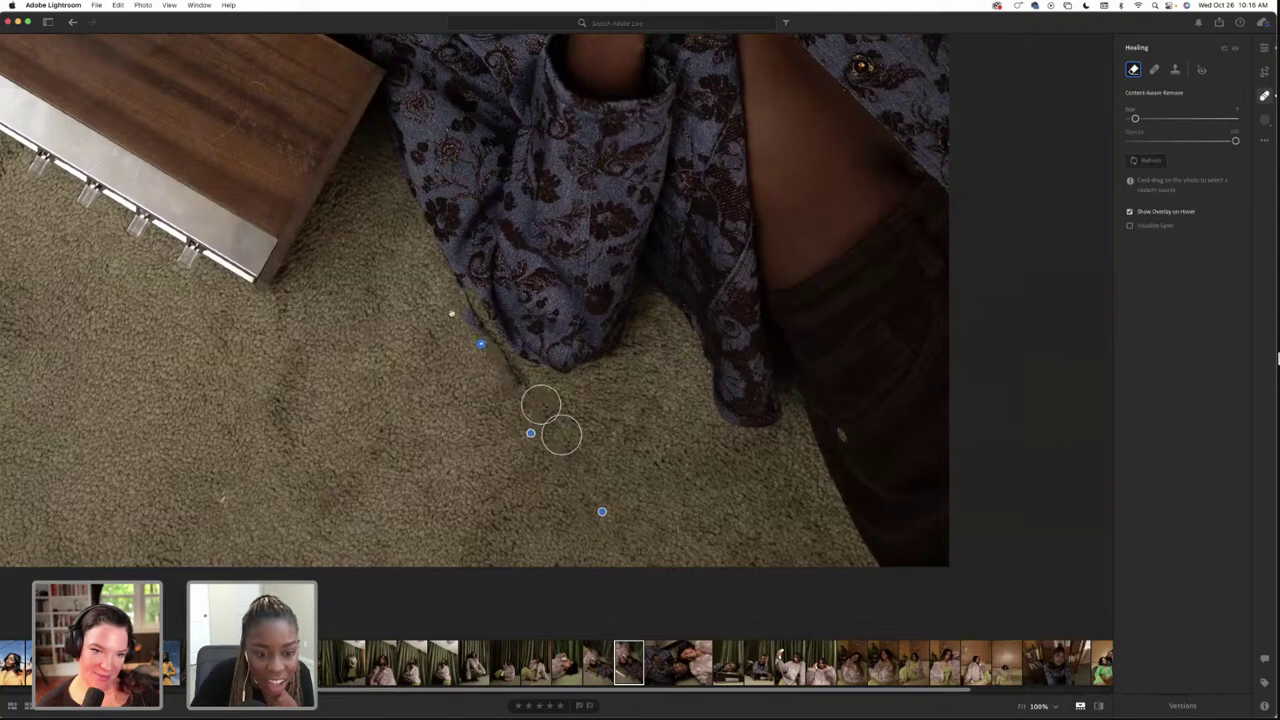
Return to Edit and zoom in and out to inspect the carpet near the dress hem
{"action": "key", "text": "e"}
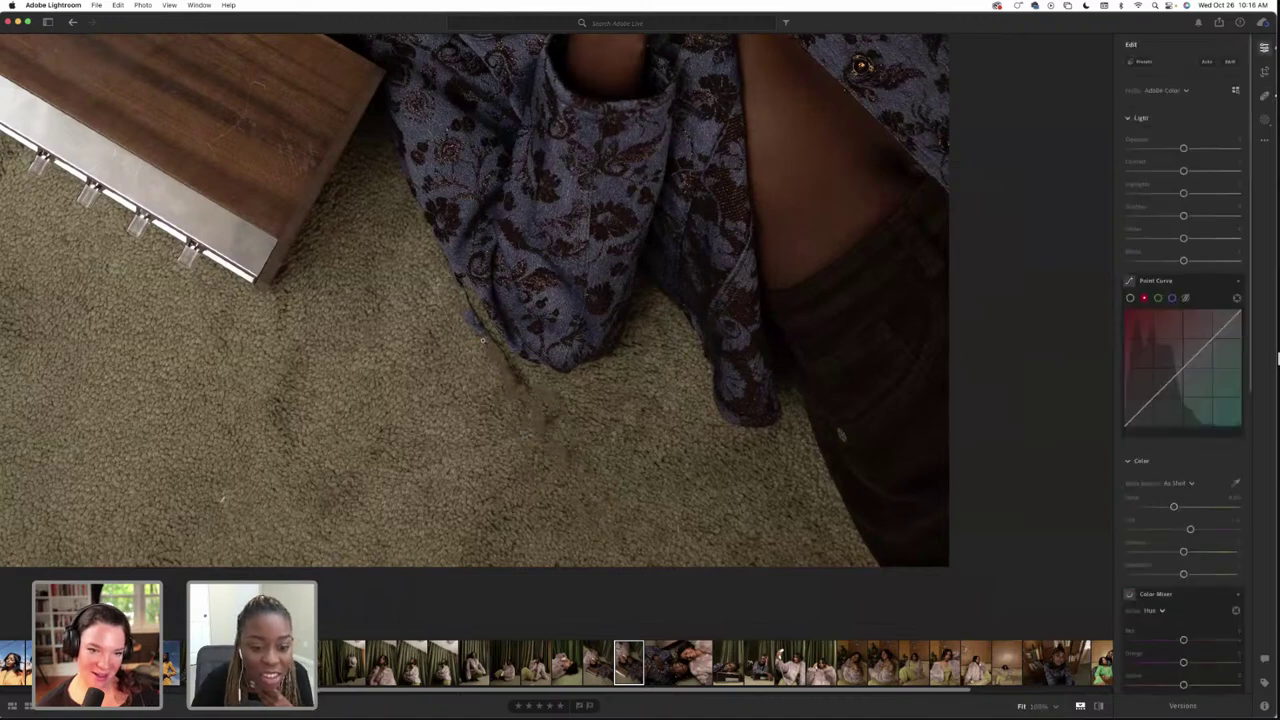
{"action": "key", "text": "z"}
{"action": "left_click", "coordinate": [577, 587]}
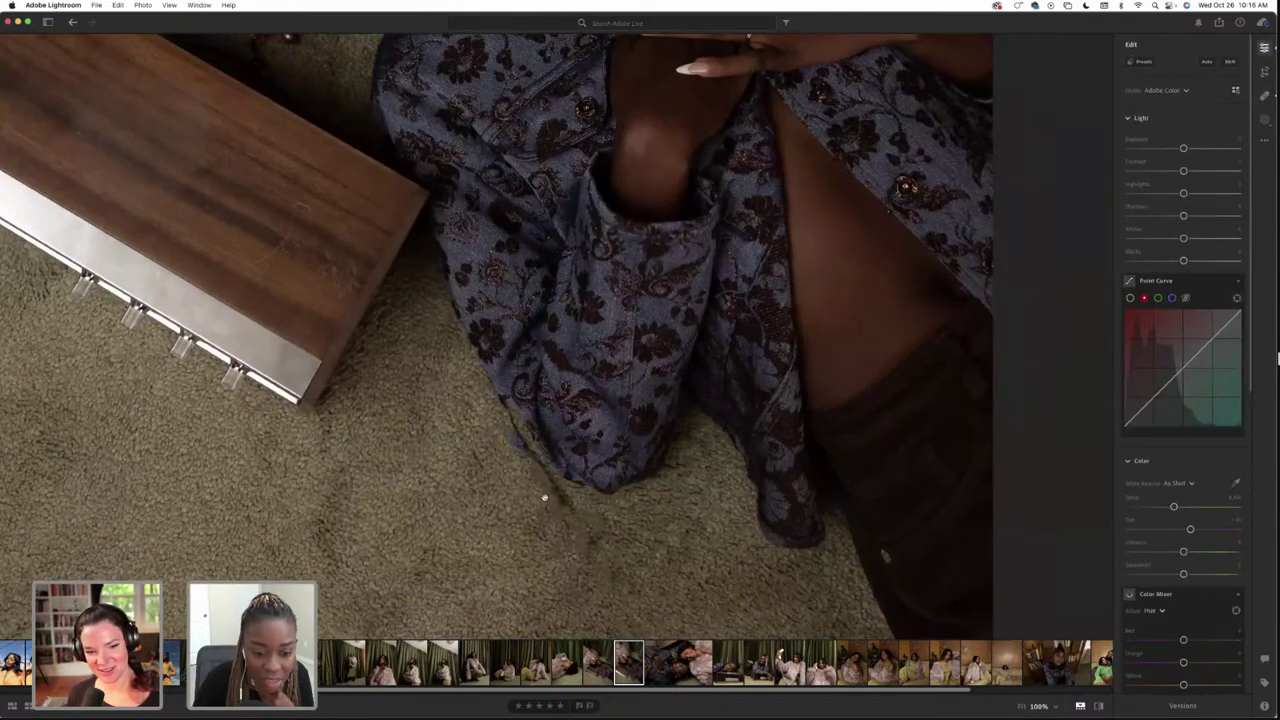
{"action": "left_click", "coordinate": [544, 497]}
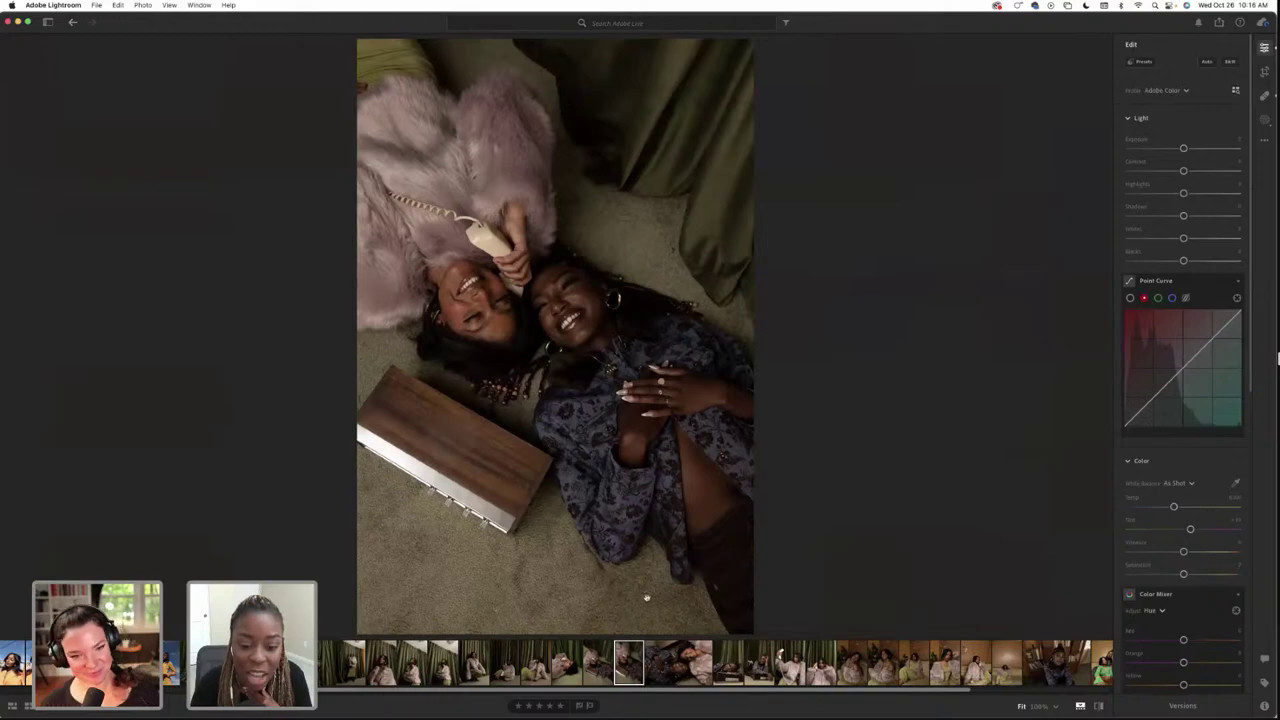
{"action": "left_click", "coordinate": [537, 430]}
Heal the leftover cable spot and remnant beside the hem with a smaller brush
{"action": "key", "text": "h"}
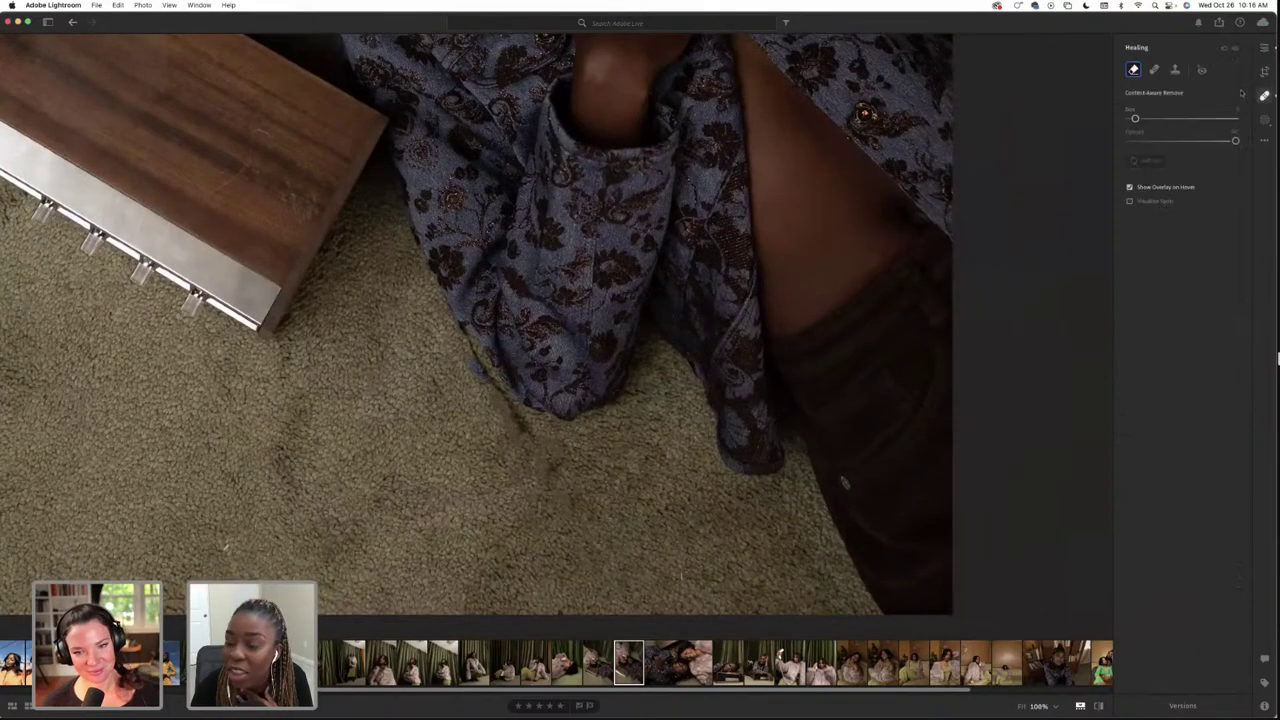
{"action": "key", "text": "bracketleft"}
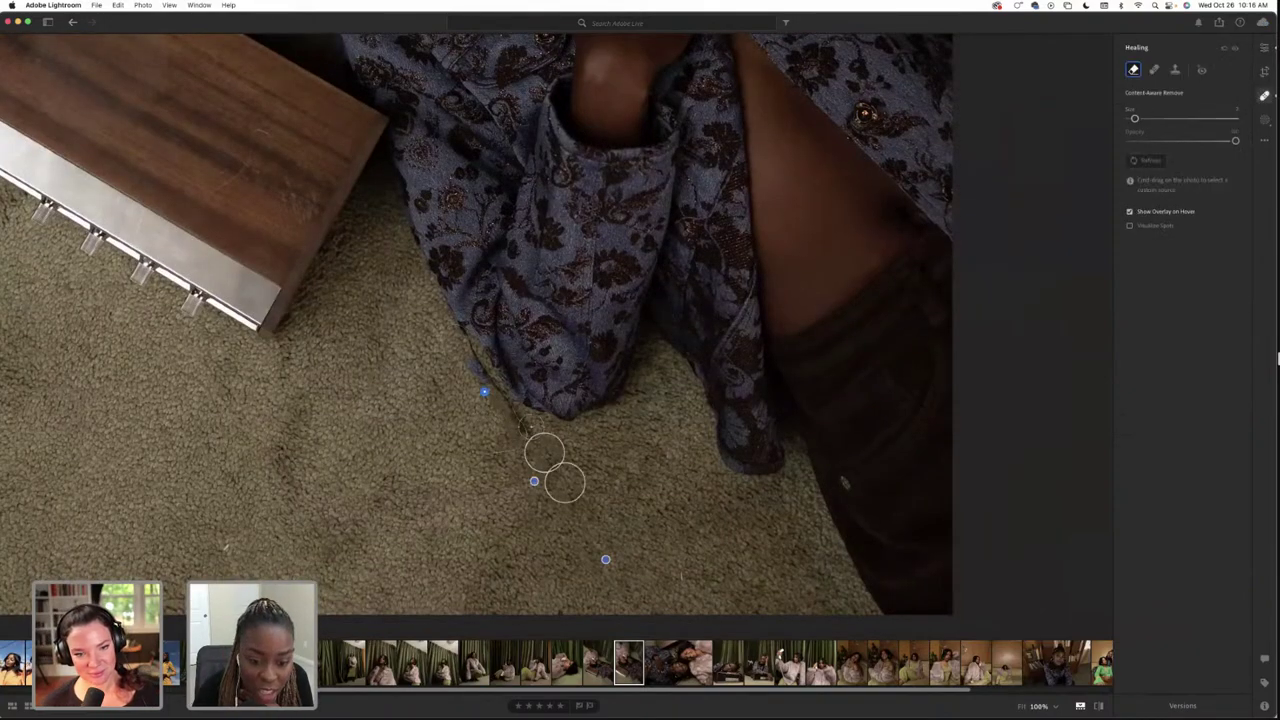
{"action": "left_click", "coordinate": [521, 425]}
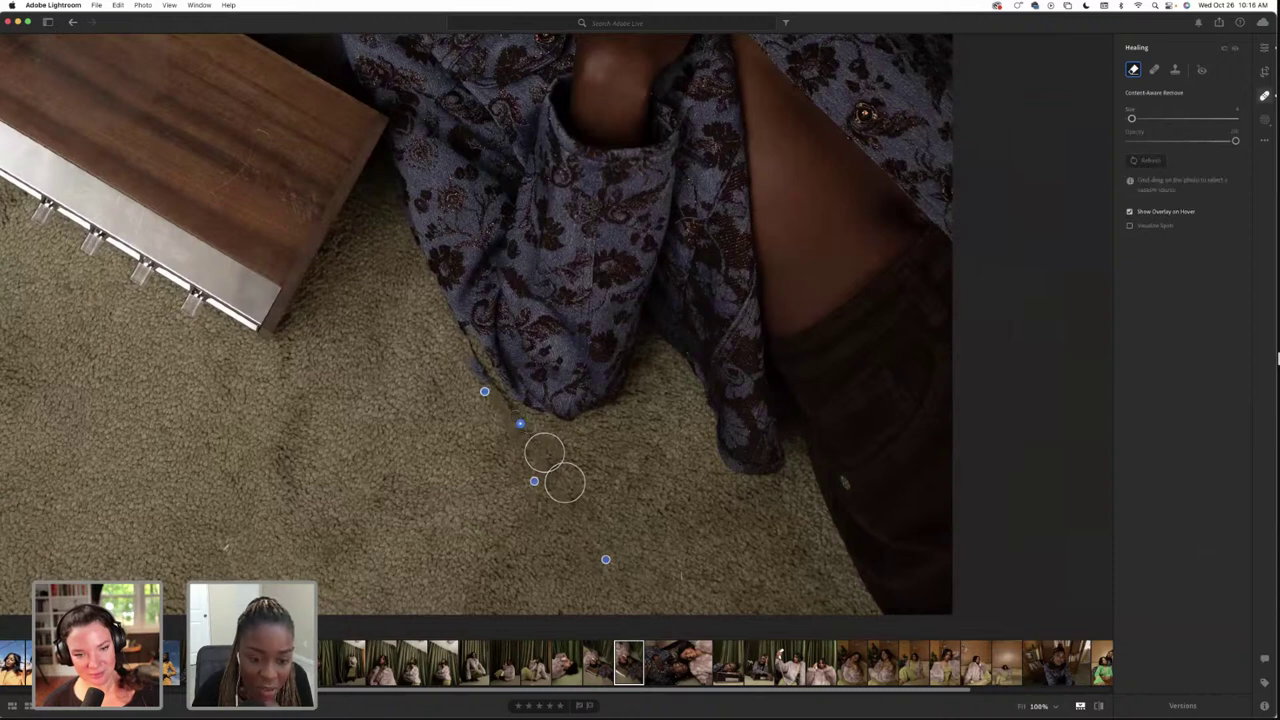
{"action": "left_click_drag", "start_coordinate": [442, 364], "coordinate": [485, 398]}
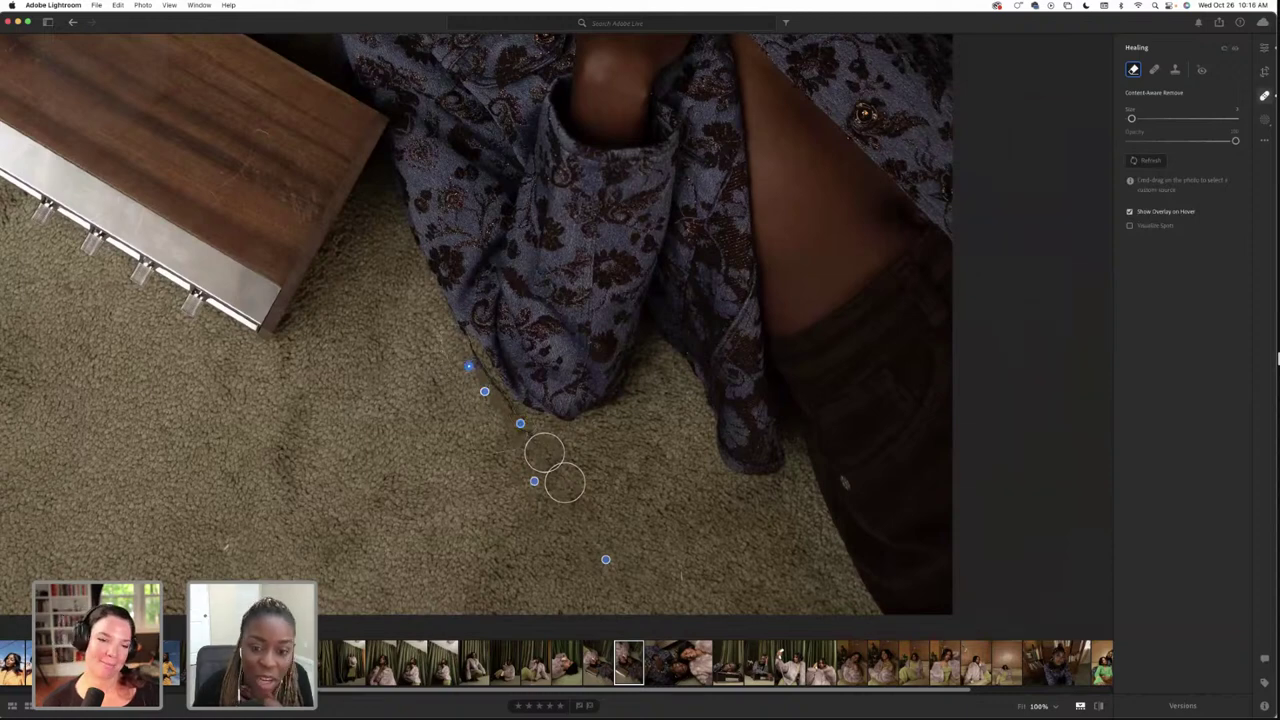
Leave Healing, zoom out, and browse the filmstrip to the reclining fur-coat phone portrait
{"action": "key", "text": "e"}
{"action": "key", "text": "z"}
{"action": "key", "text": "Right"}
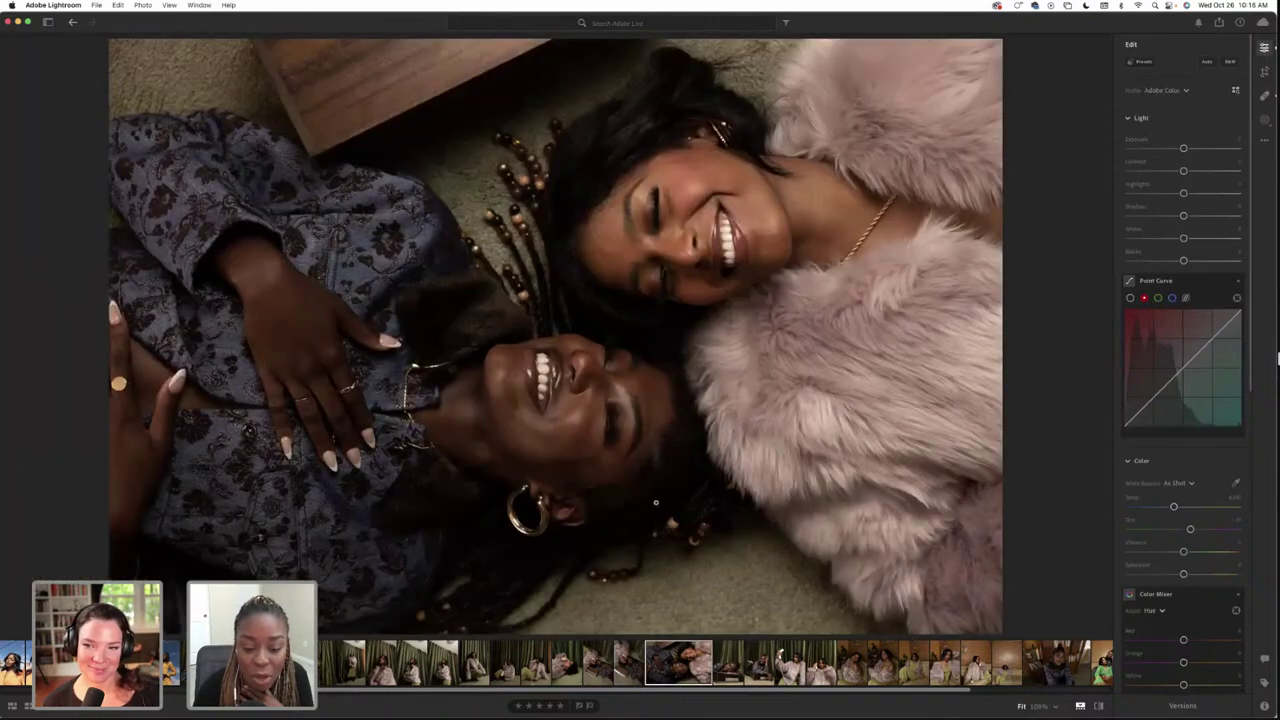
{"action": "key", "text": "Left"}
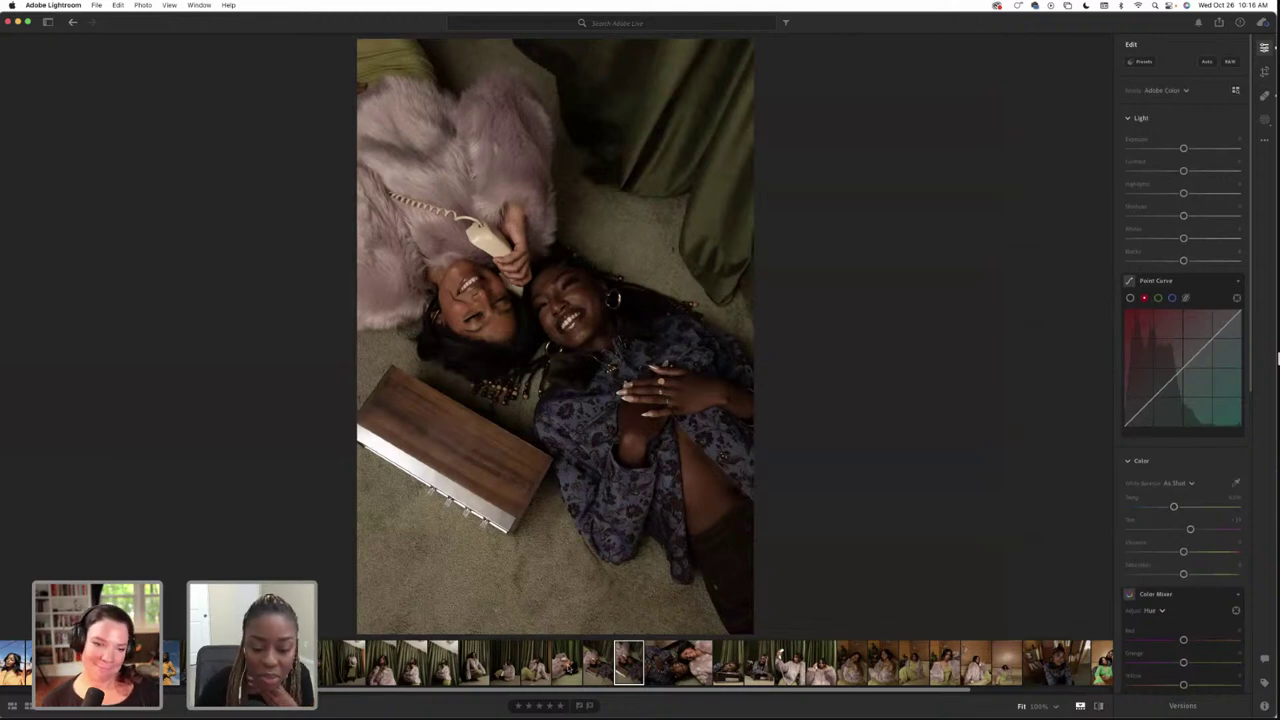
{"action": "left_click", "coordinate": [566, 663]}
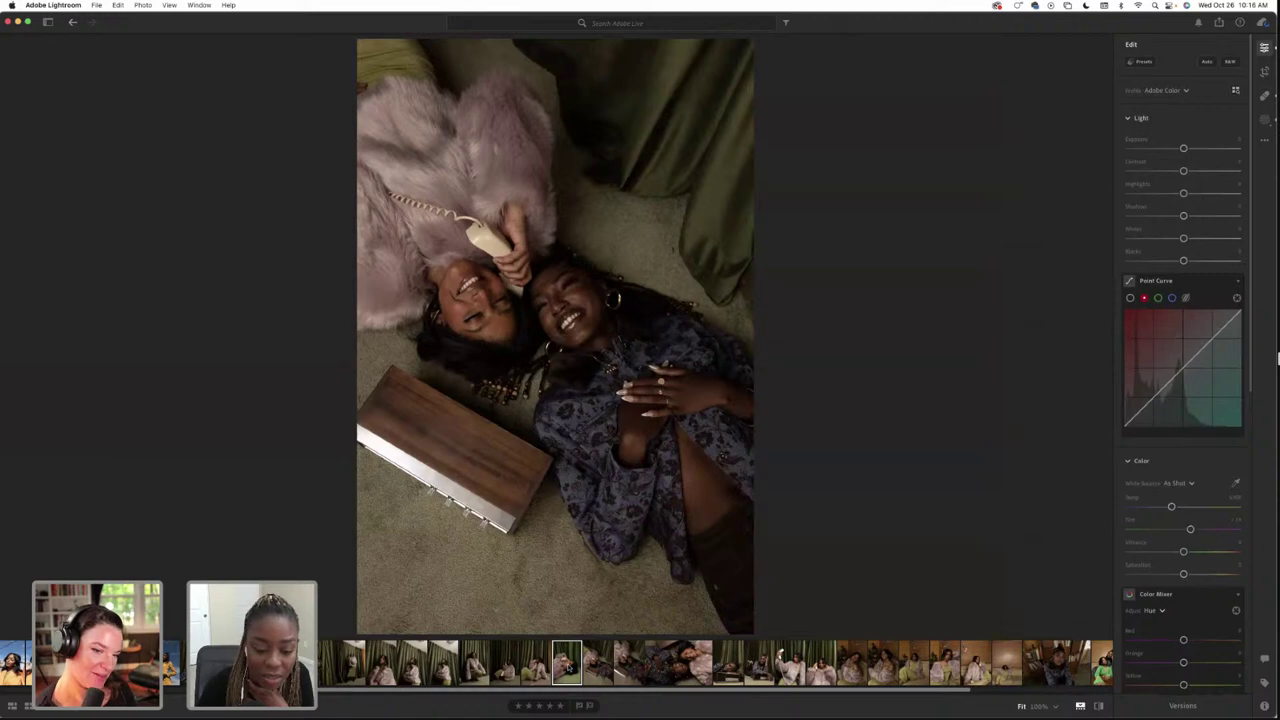
{"action": "left_click", "coordinate": [597, 663]}
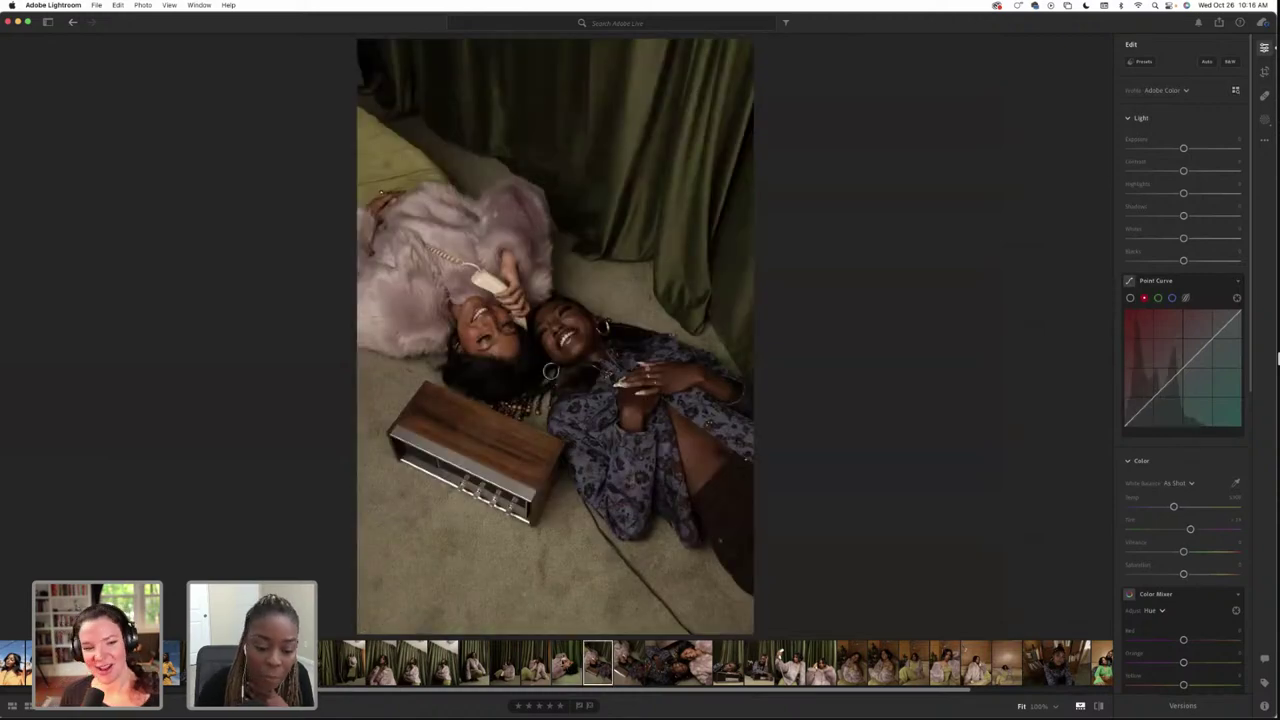
{"action": "key", "text": "Left"}
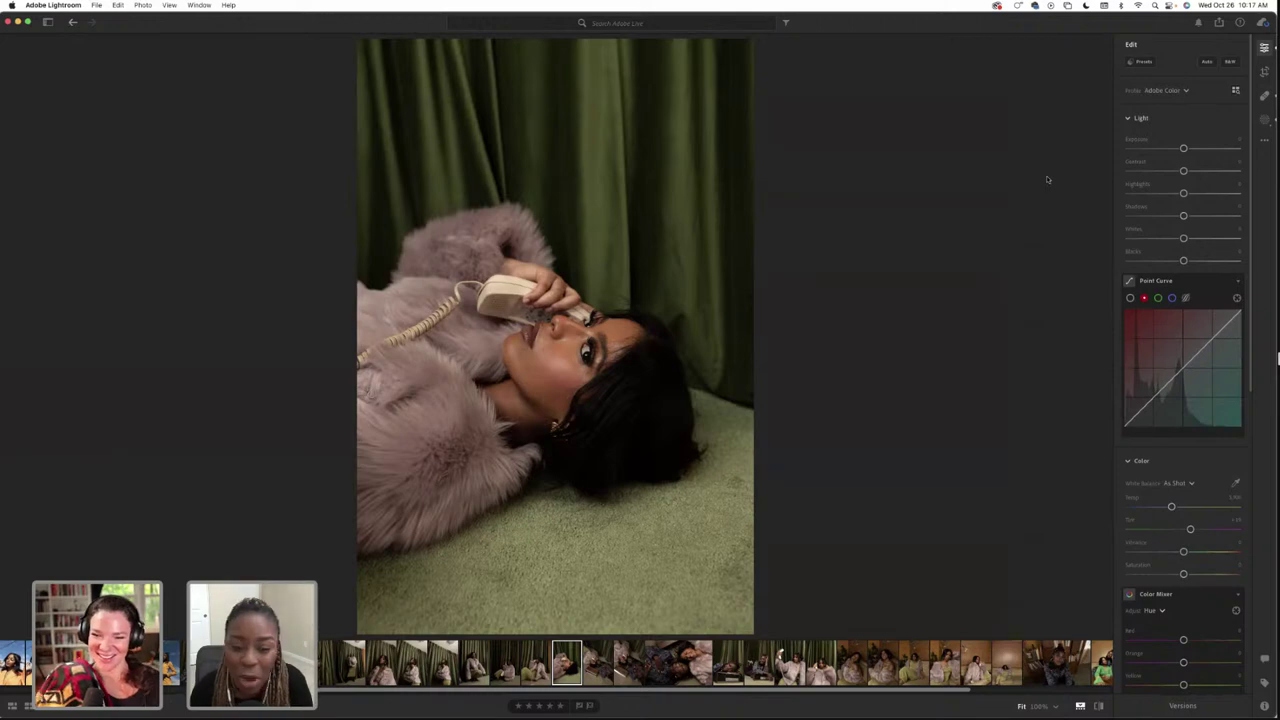
Review the existing heal spots with a slightly larger brush, then close Healing for a wider view
{"action": "left_click", "coordinate": [1266, 96]}
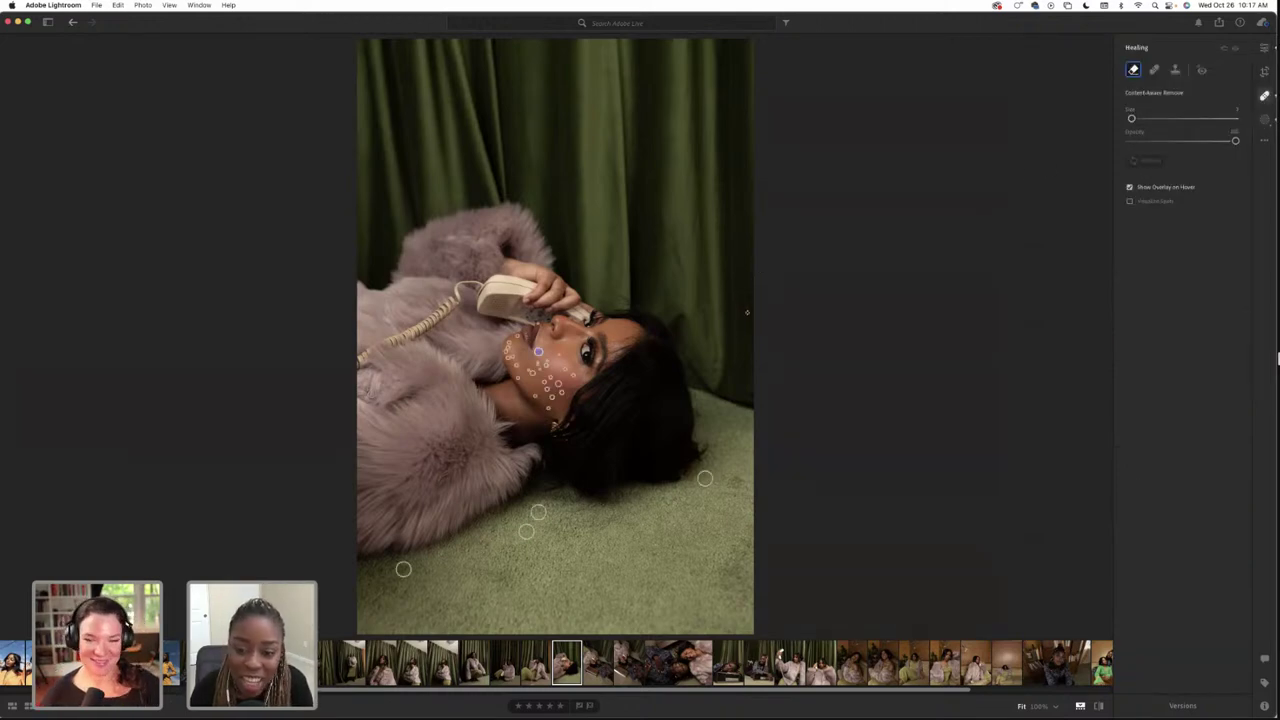
{"action": "key", "text": "bracketright"}
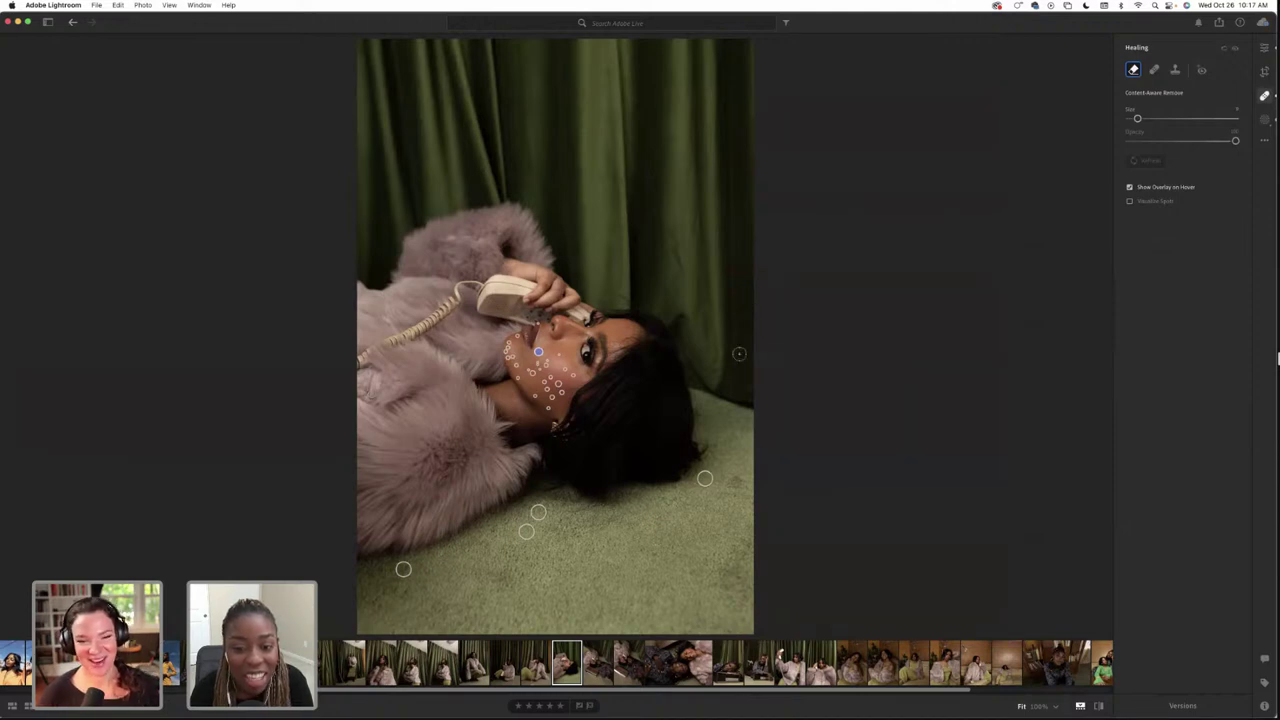
{"action": "key", "text": "e"}
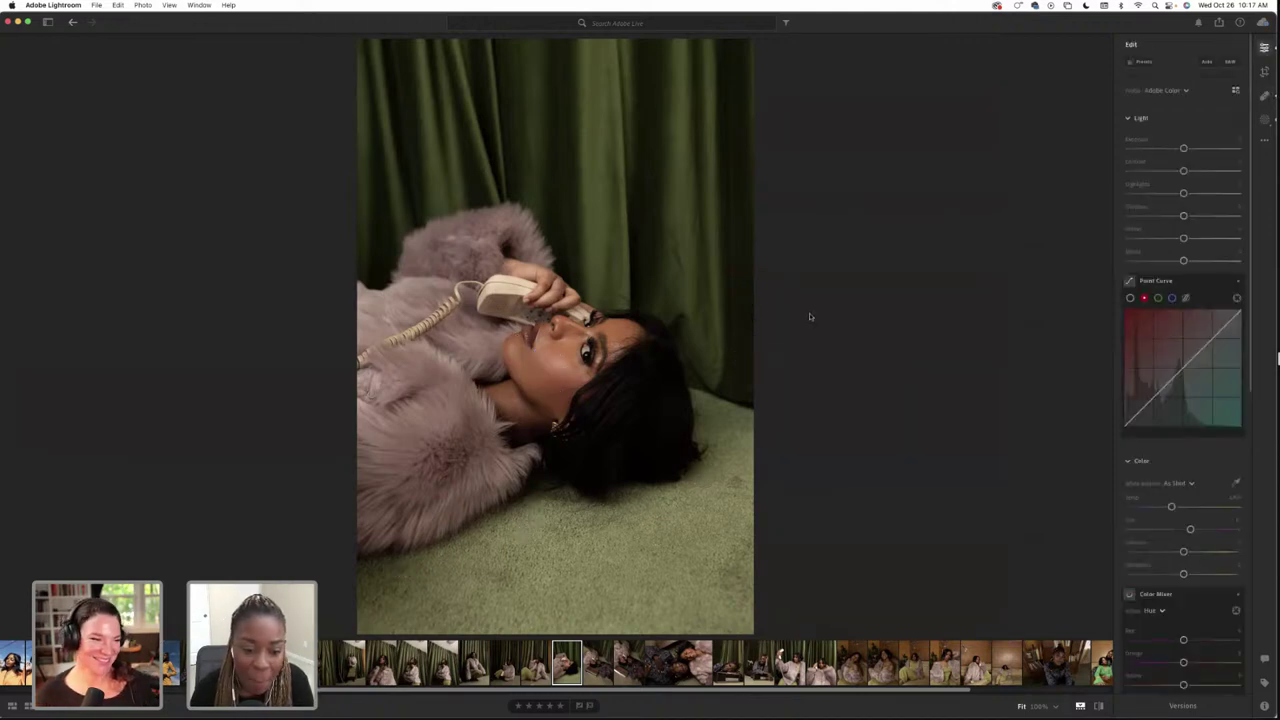
{"action": "left_click", "coordinate": [1266, 96]}
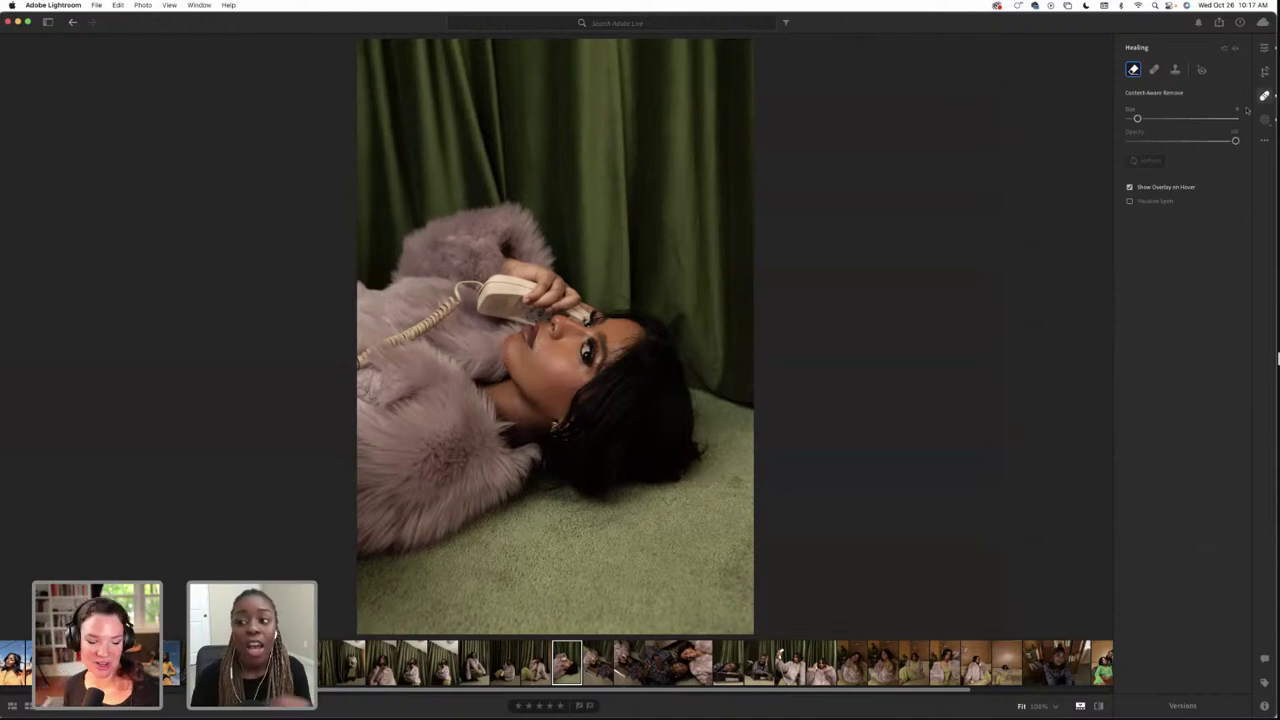
{"action": "left_click", "coordinate": [1264, 96]}
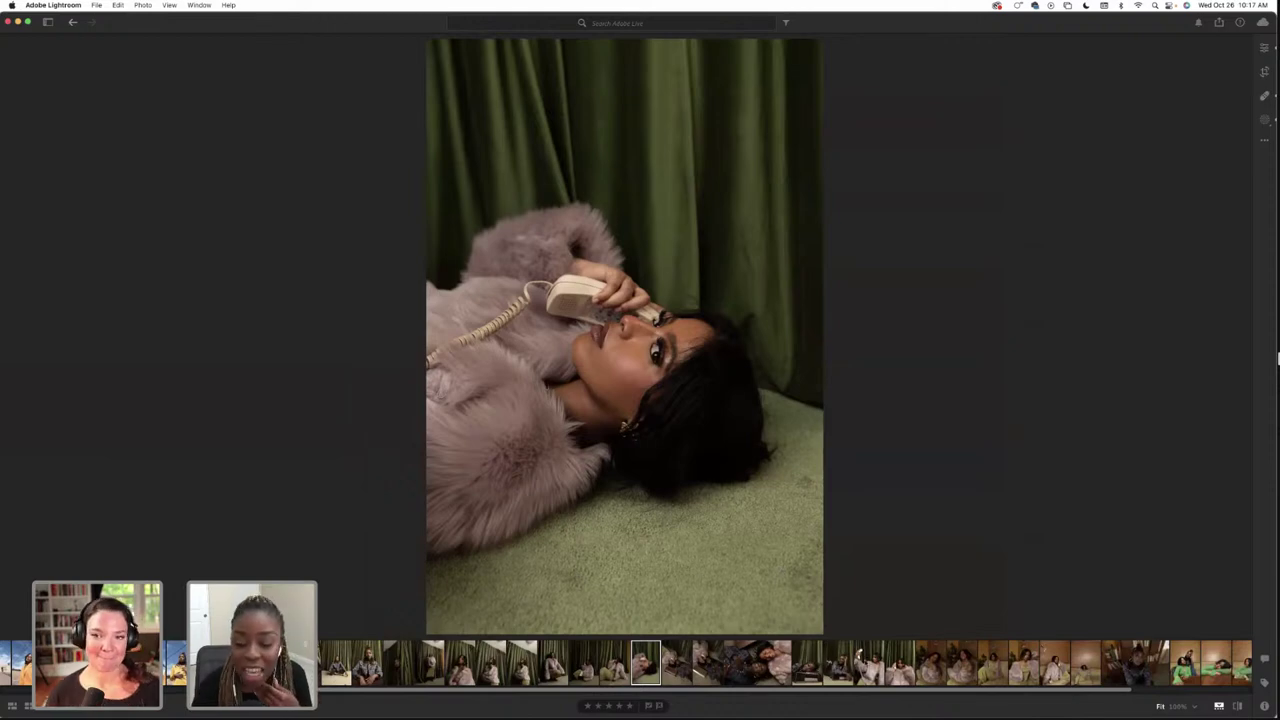
Browse the laughing-women and curtain shots, zooming to 100% on her face and back to Fit
{"action": "left_click", "coordinate": [757, 663]}
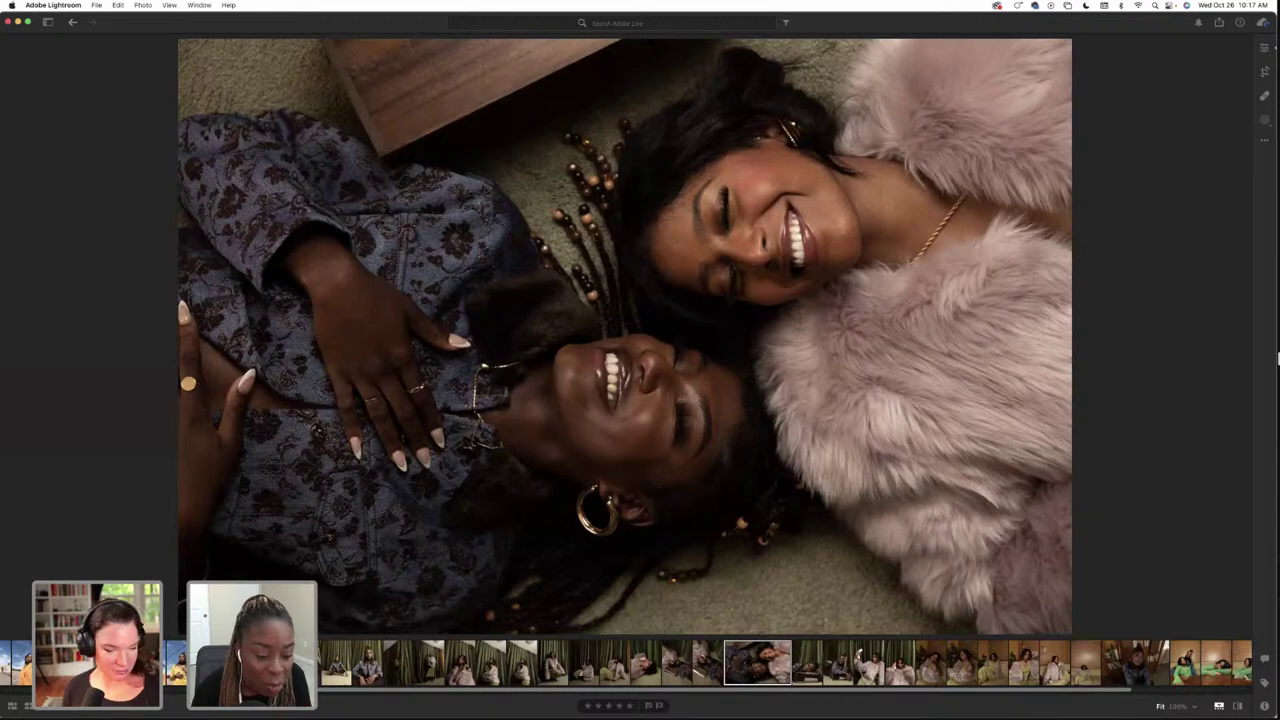
{"action": "left_click", "coordinate": [460, 663]}
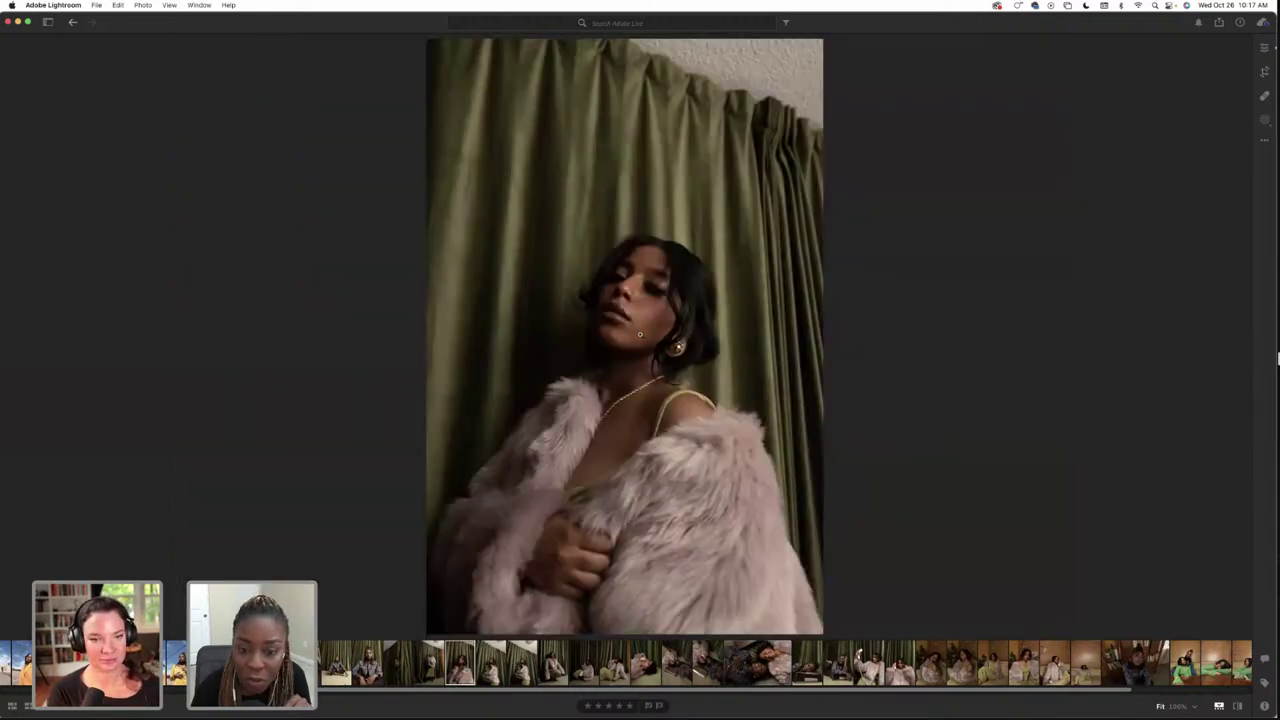
{"action": "key", "text": "Right"}
{"action": "key", "text": "Right"}
{"action": "left_click", "coordinate": [616, 326]}
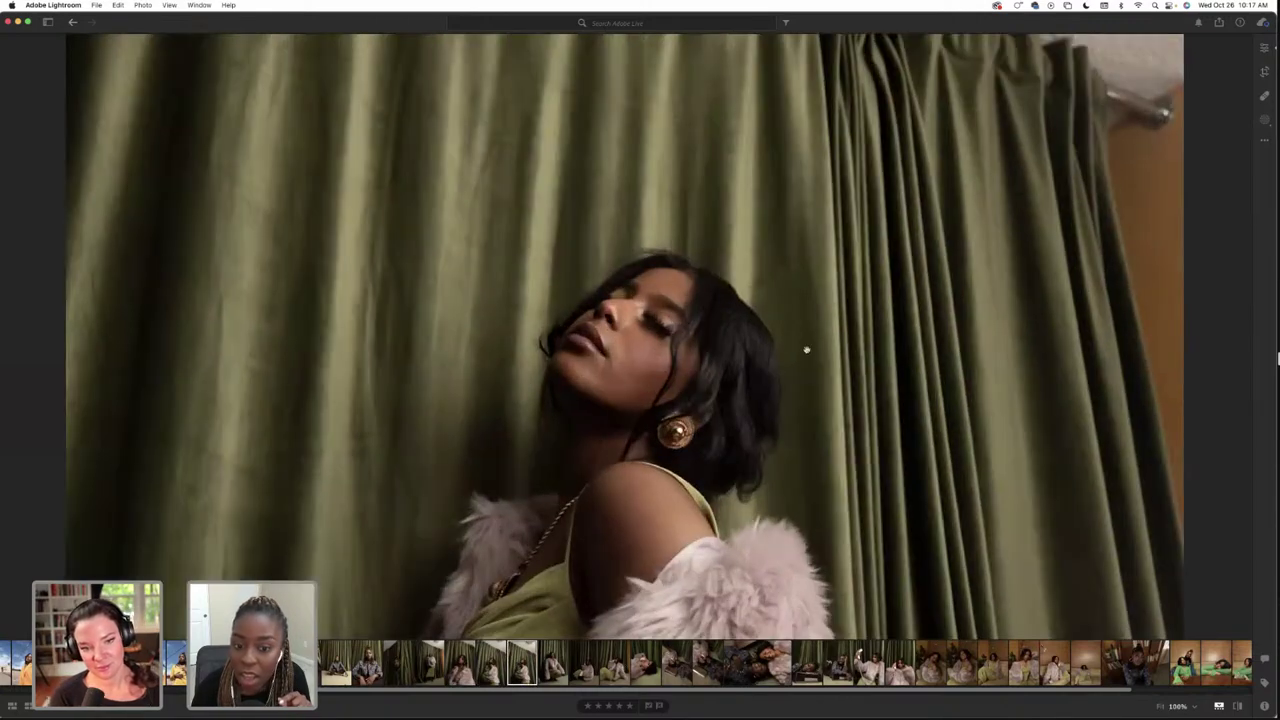
{"action": "left_click", "coordinate": [600, 385]}
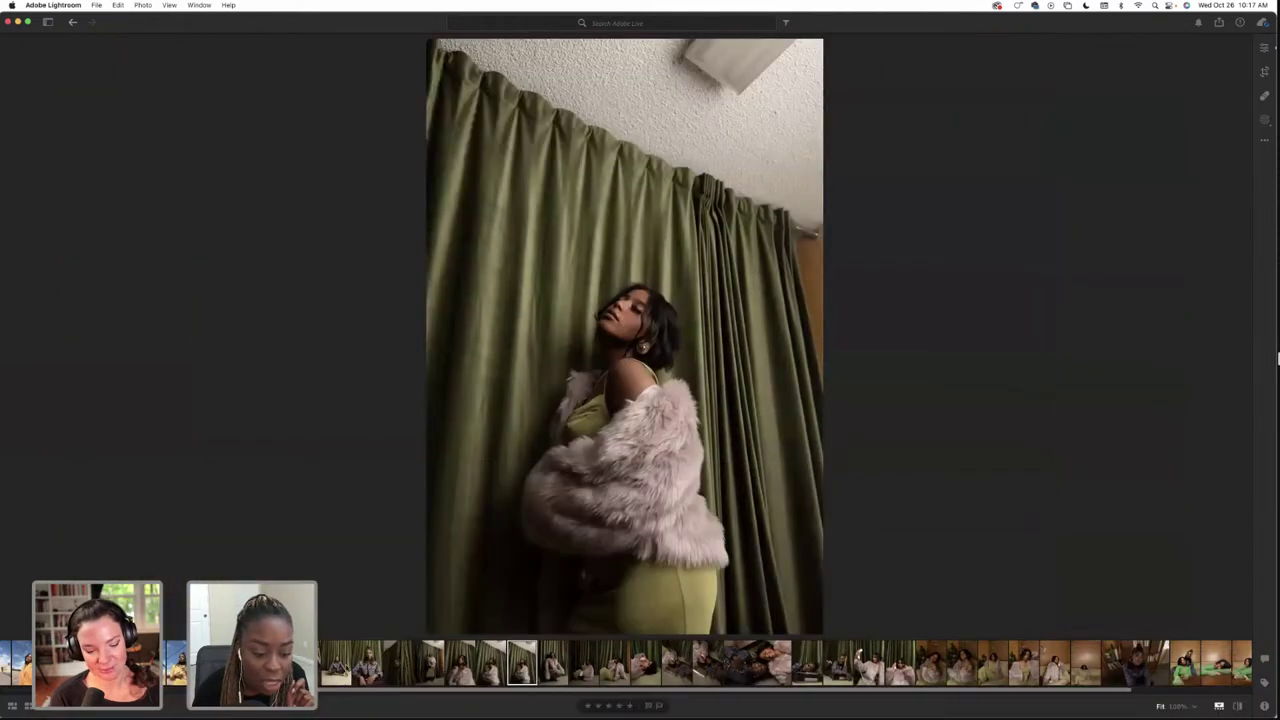
{"action": "scroll", "coordinate": [785, 663], "scroll_direction": "right", "scroll_amount": 5}
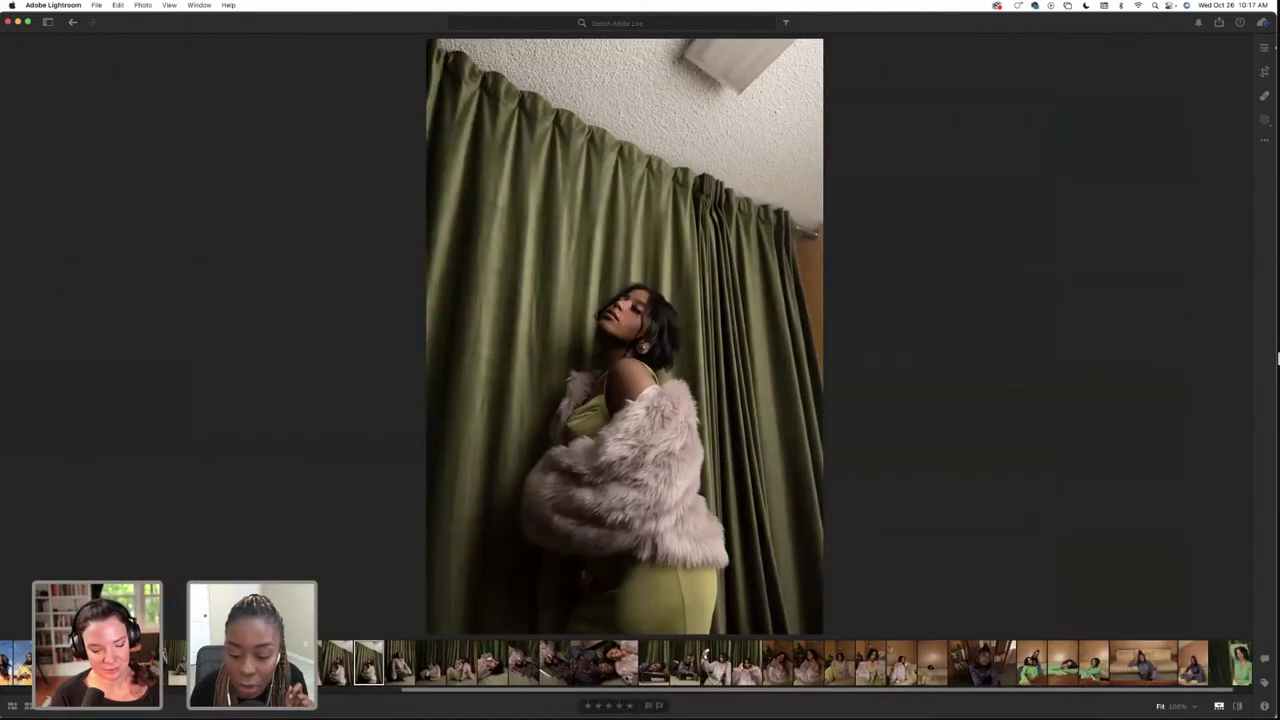
Flip through the telephone series, then settle on the fur-coat portrait against the green curtain
{"action": "left_click", "coordinate": [742, 663]}
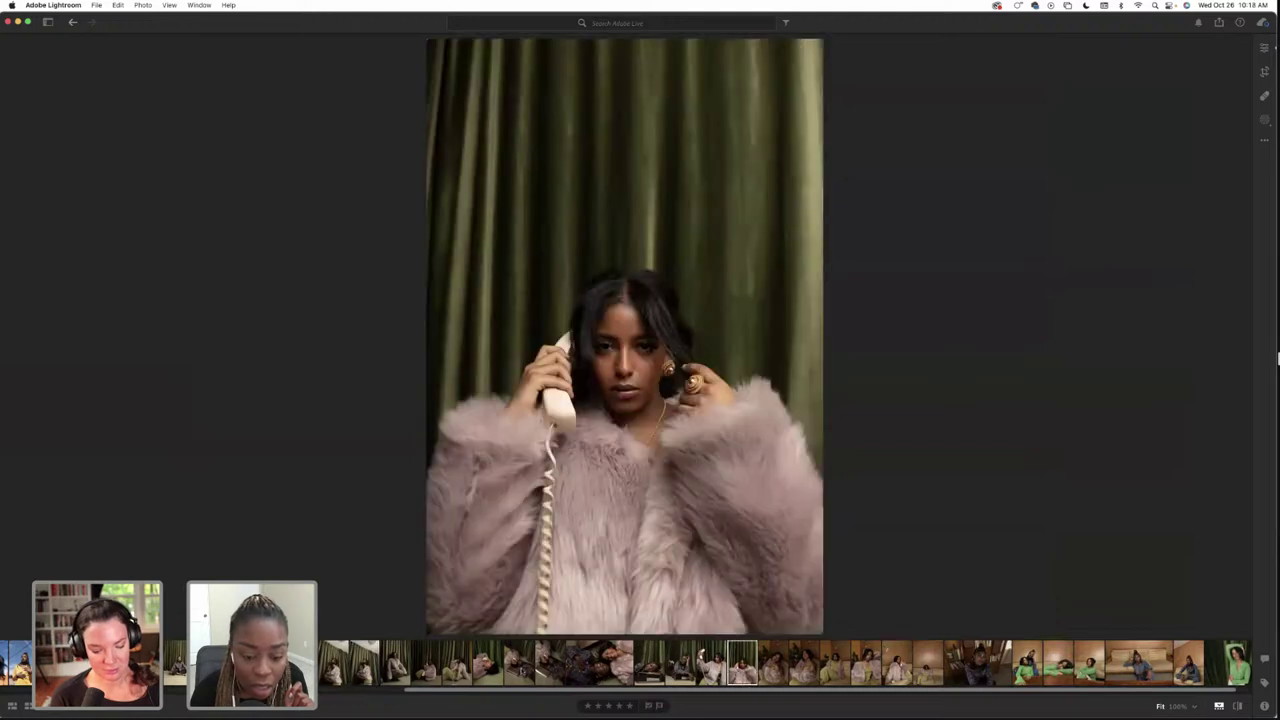
{"action": "left_click", "coordinate": [488, 663]}
{"action": "left_click", "coordinate": [447, 667]}
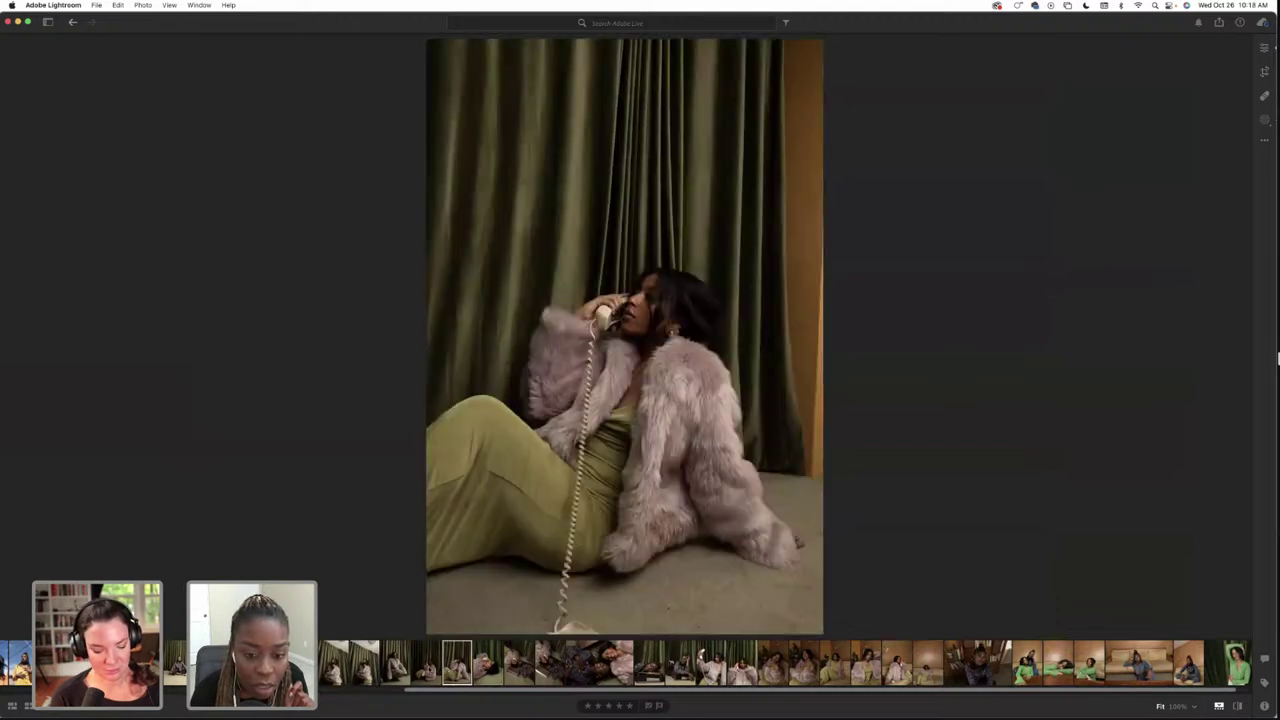
{"action": "left_click", "coordinate": [414, 667]}
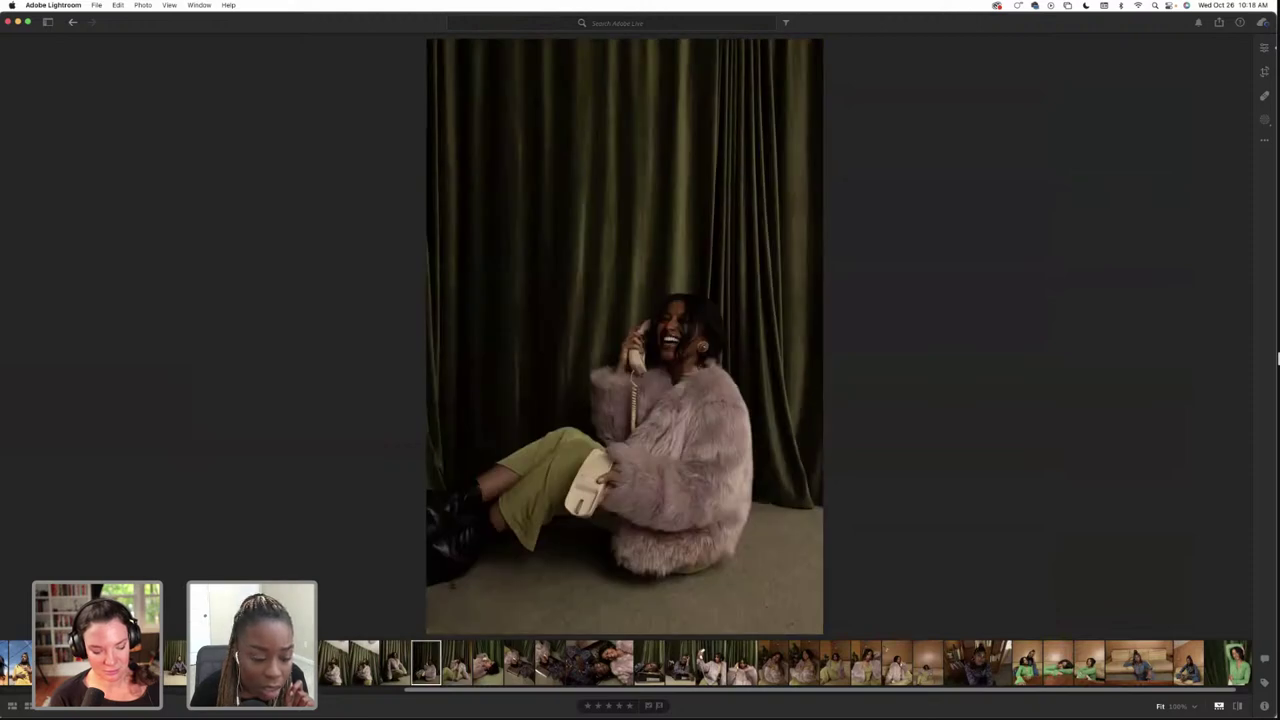
{"action": "left_click", "coordinate": [395, 663]}
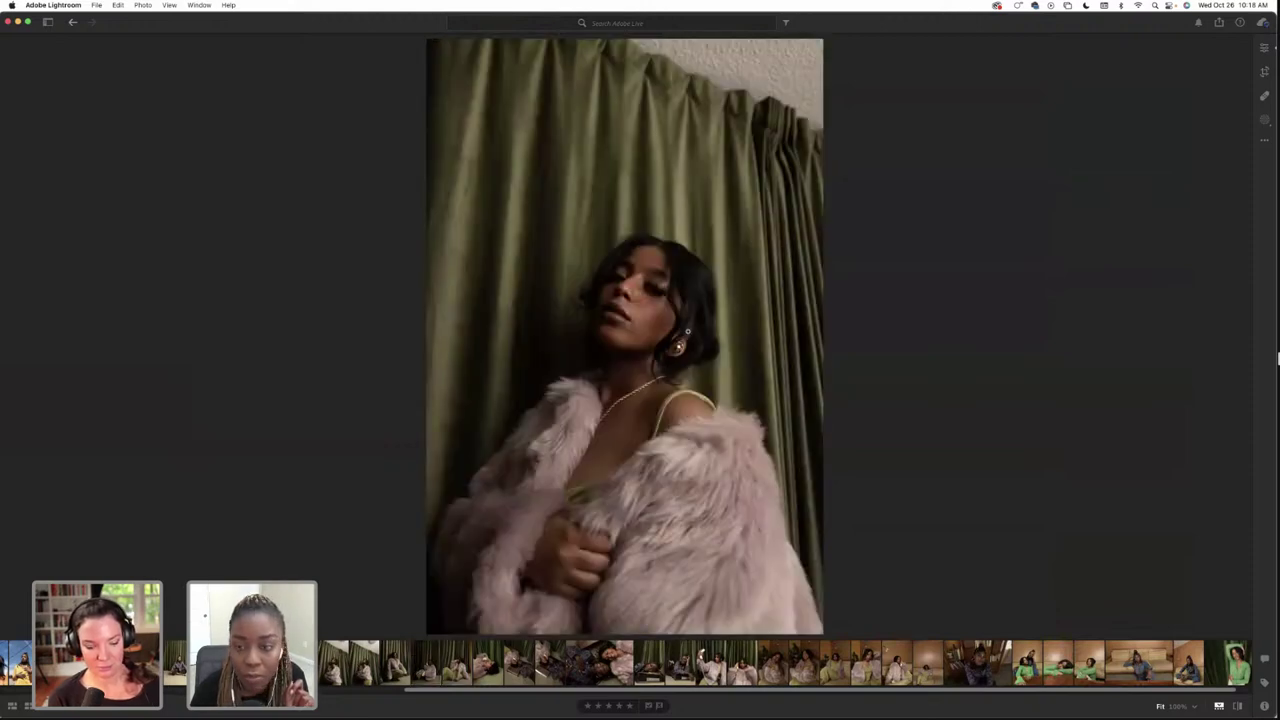
Zoom to 100% on her face, shrink the healing brush, and heal two chin blemishes
{"action": "left_click", "coordinate": [1264, 47]}
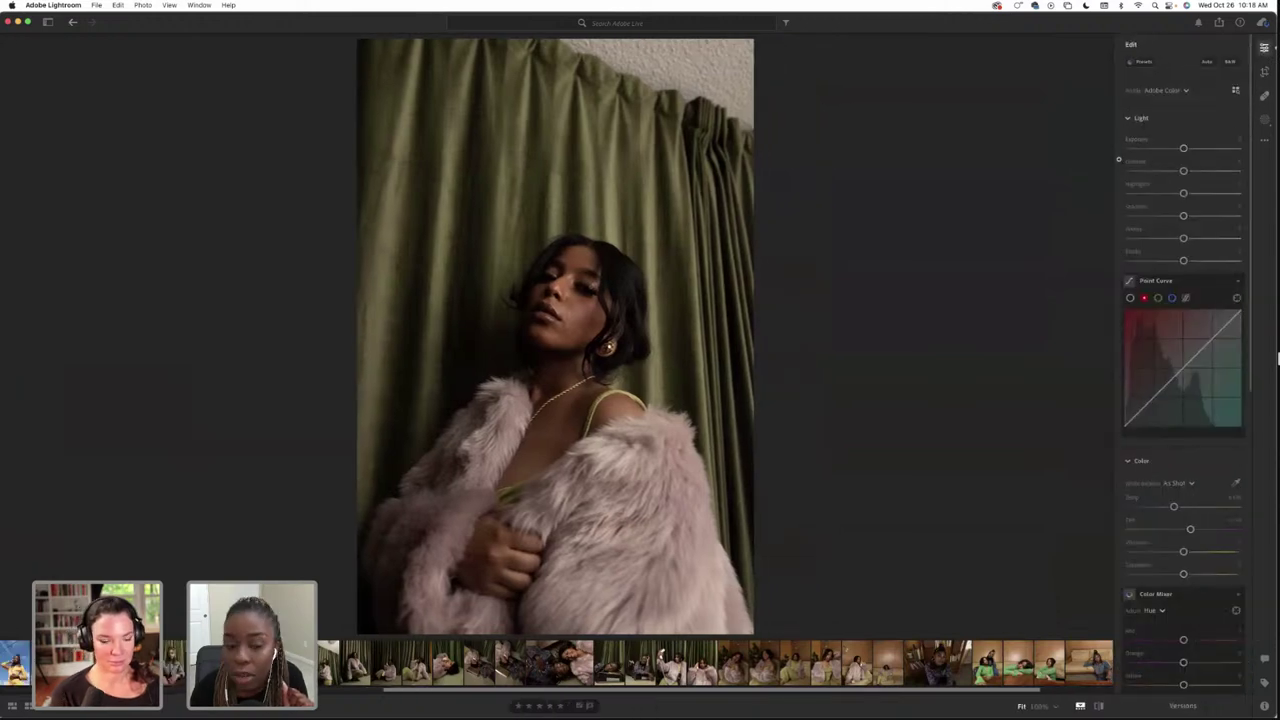
{"action": "left_click", "coordinate": [555, 337]}
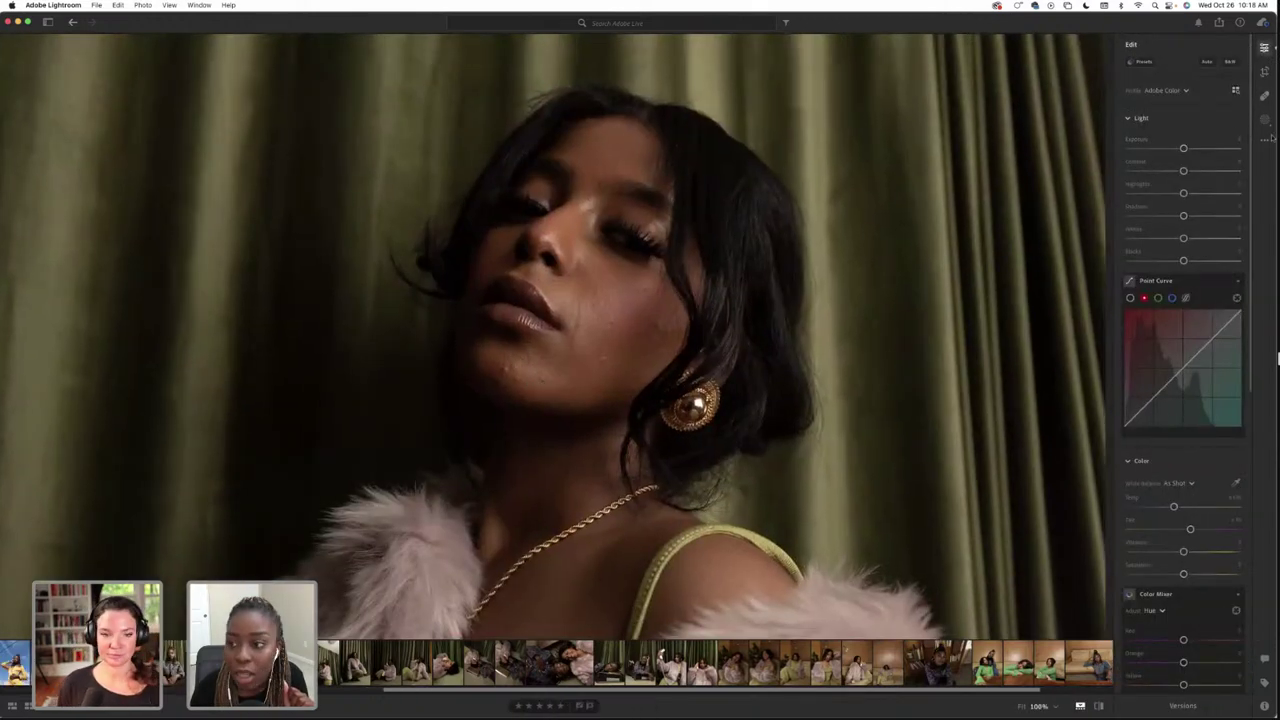
{"action": "left_click", "coordinate": [1264, 96]}
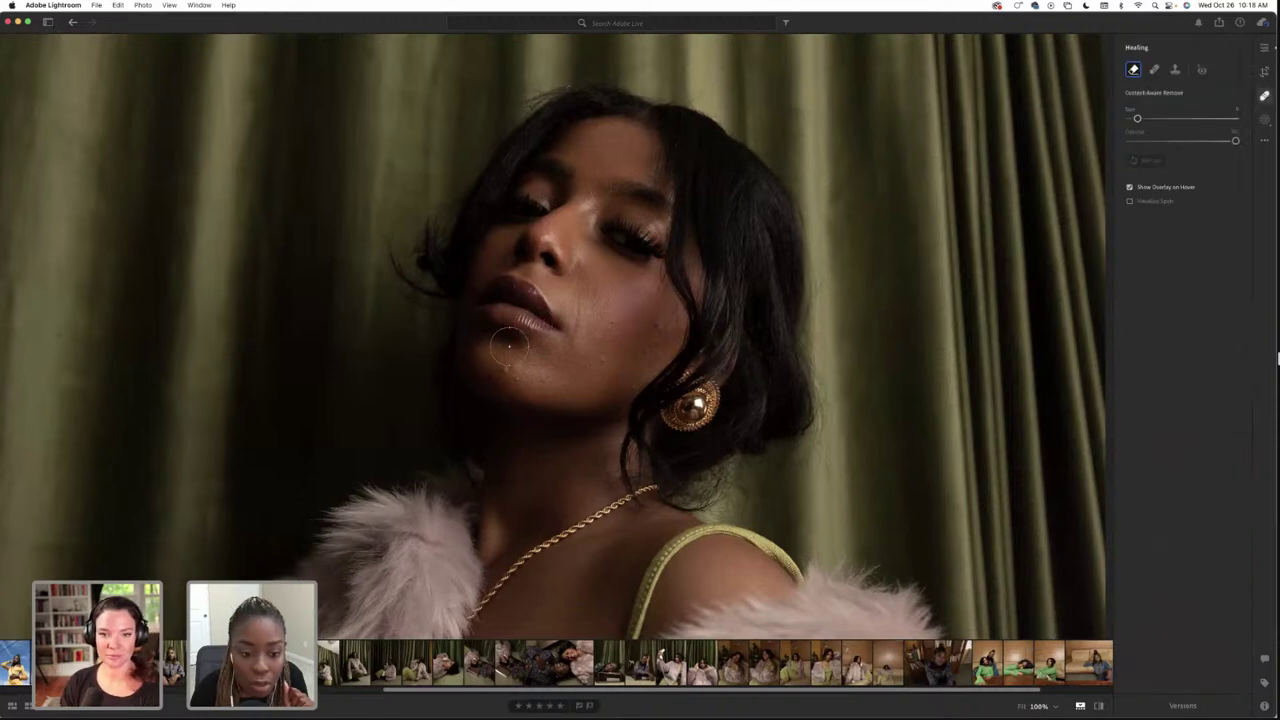
{"action": "key", "text": "bracketleft"}
{"action": "key", "text": "bracketleft"}
{"action": "key", "text": "bracketleft"}
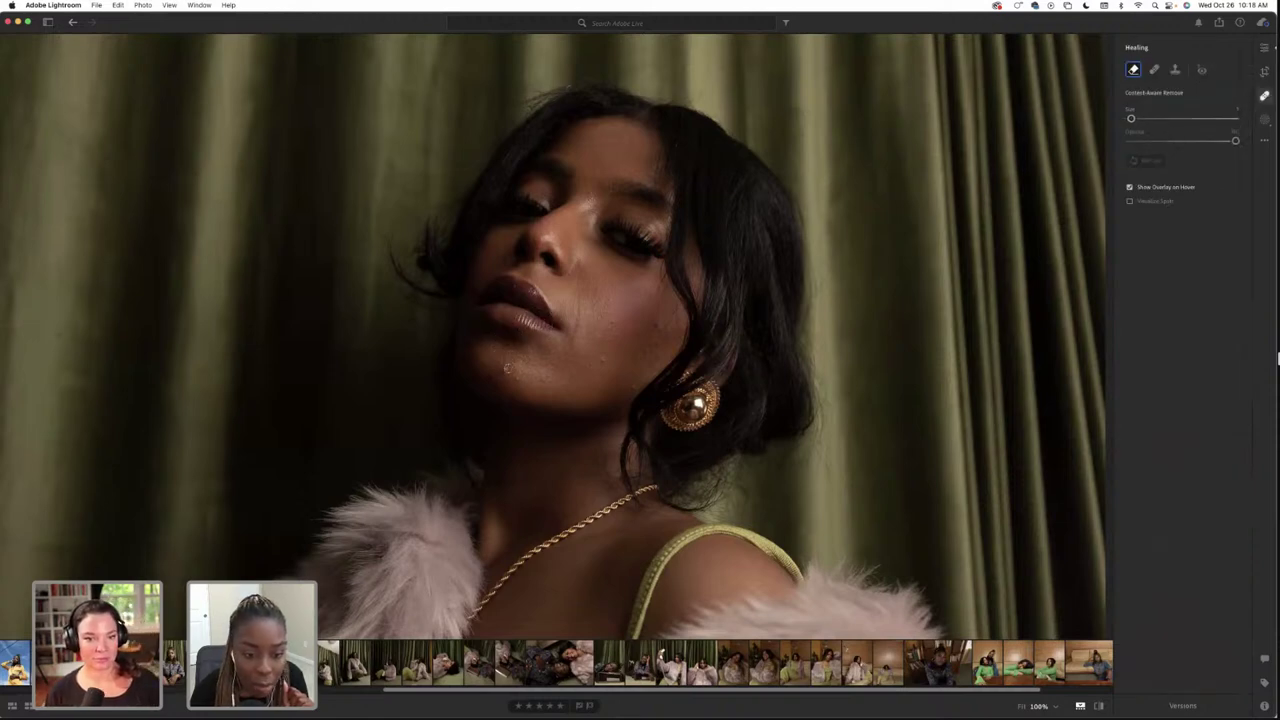
{"action": "left_click", "coordinate": [505, 369]}
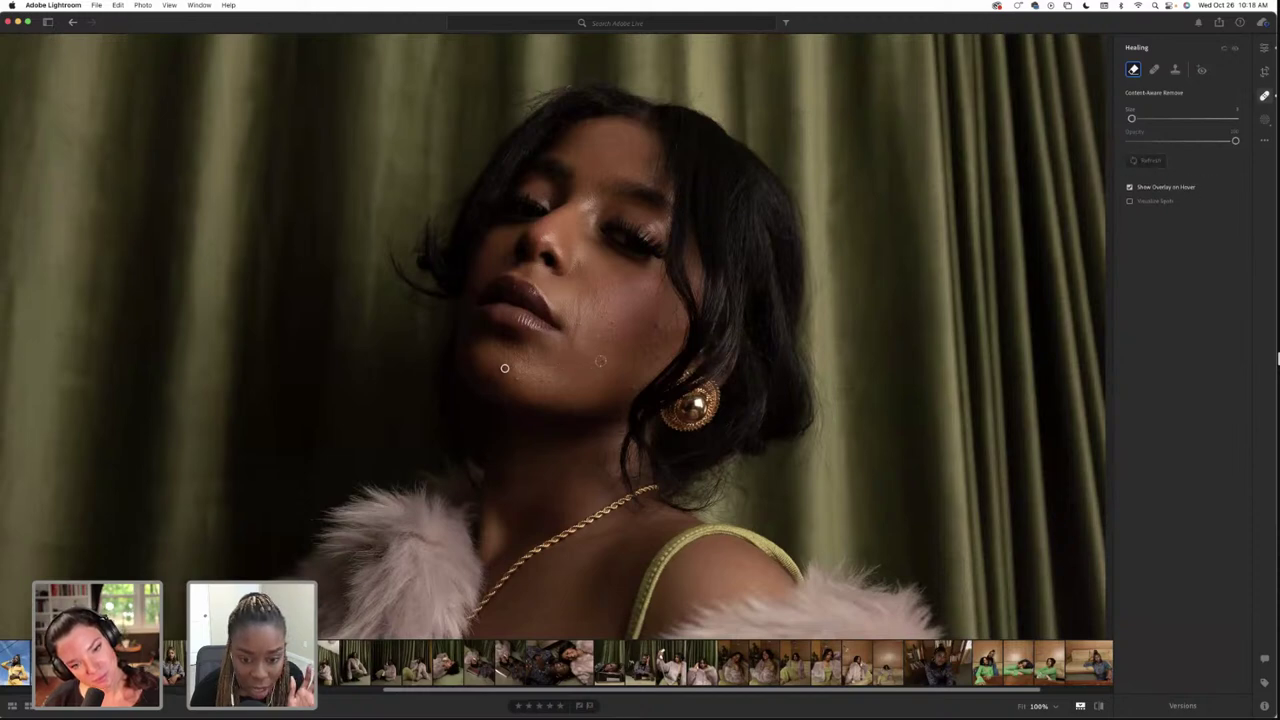
{"action": "left_click", "coordinate": [600, 361]}
{"action": "left_click", "coordinate": [587, 364]}
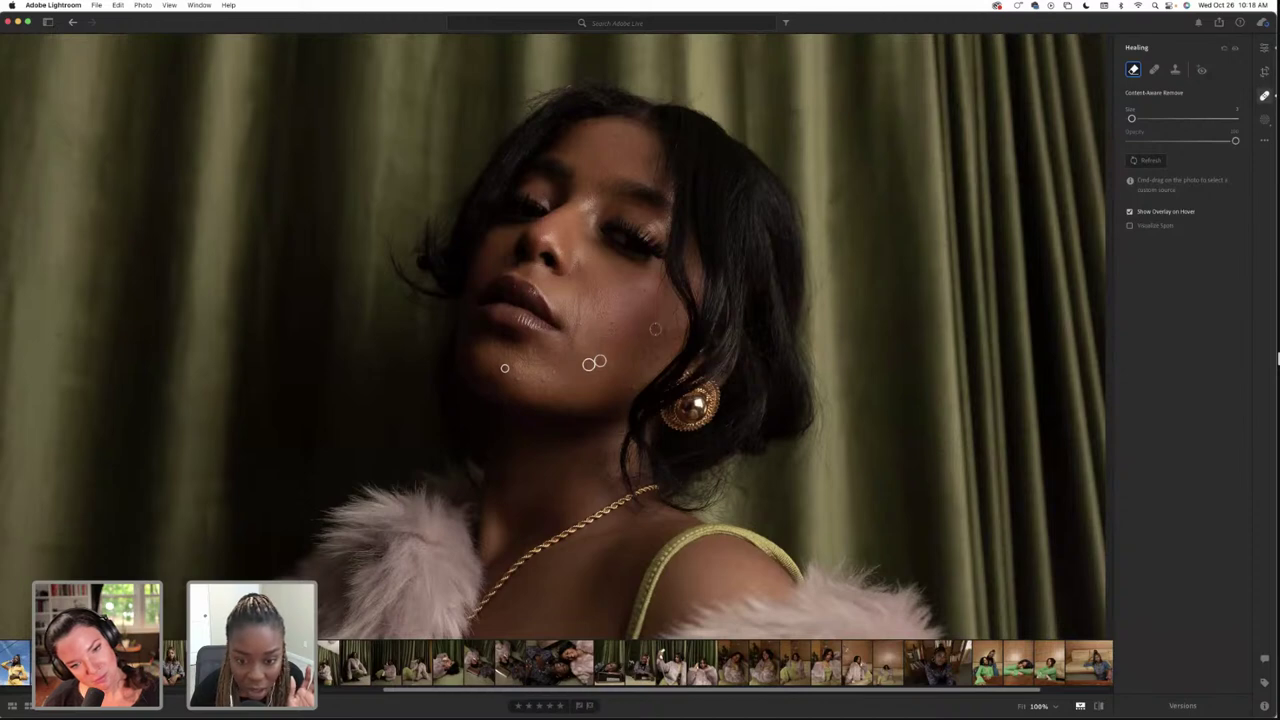
Heal seven small blemishes across her cheek and one just above the earring
{"action": "left_click", "coordinate": [656, 324]}
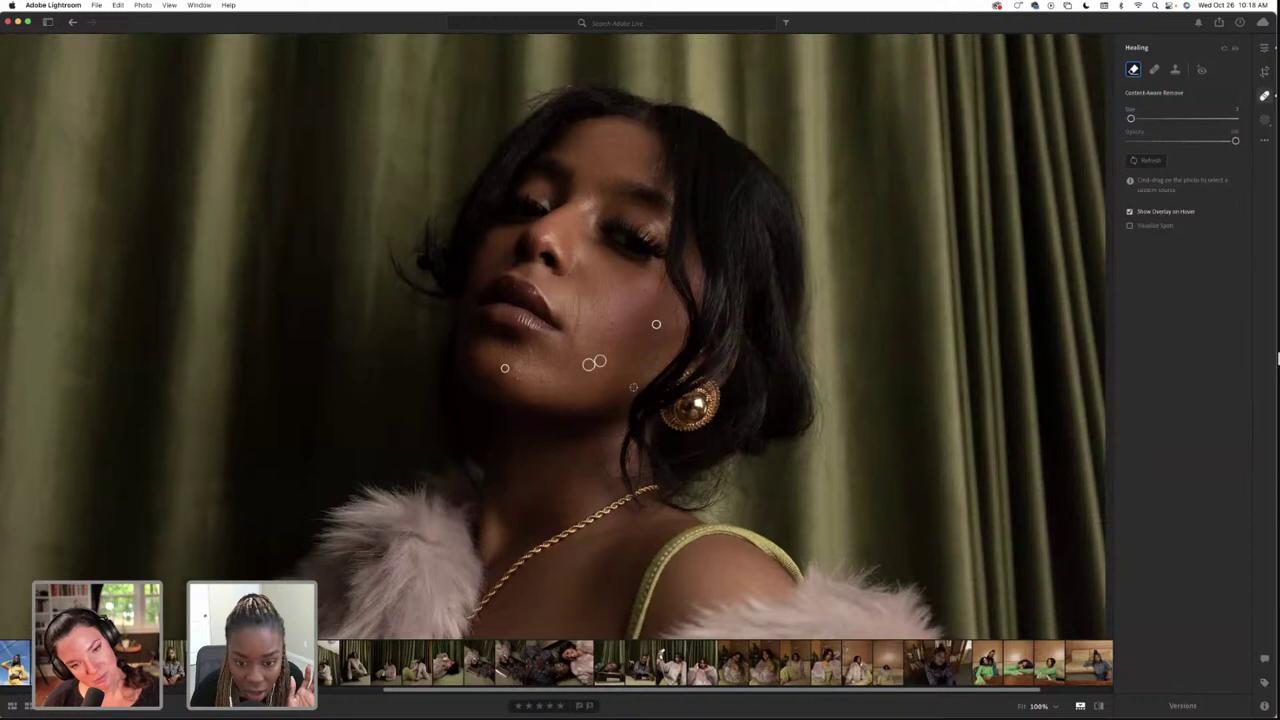
{"action": "left_click", "coordinate": [634, 386]}
{"action": "left_click", "coordinate": [657, 357]}
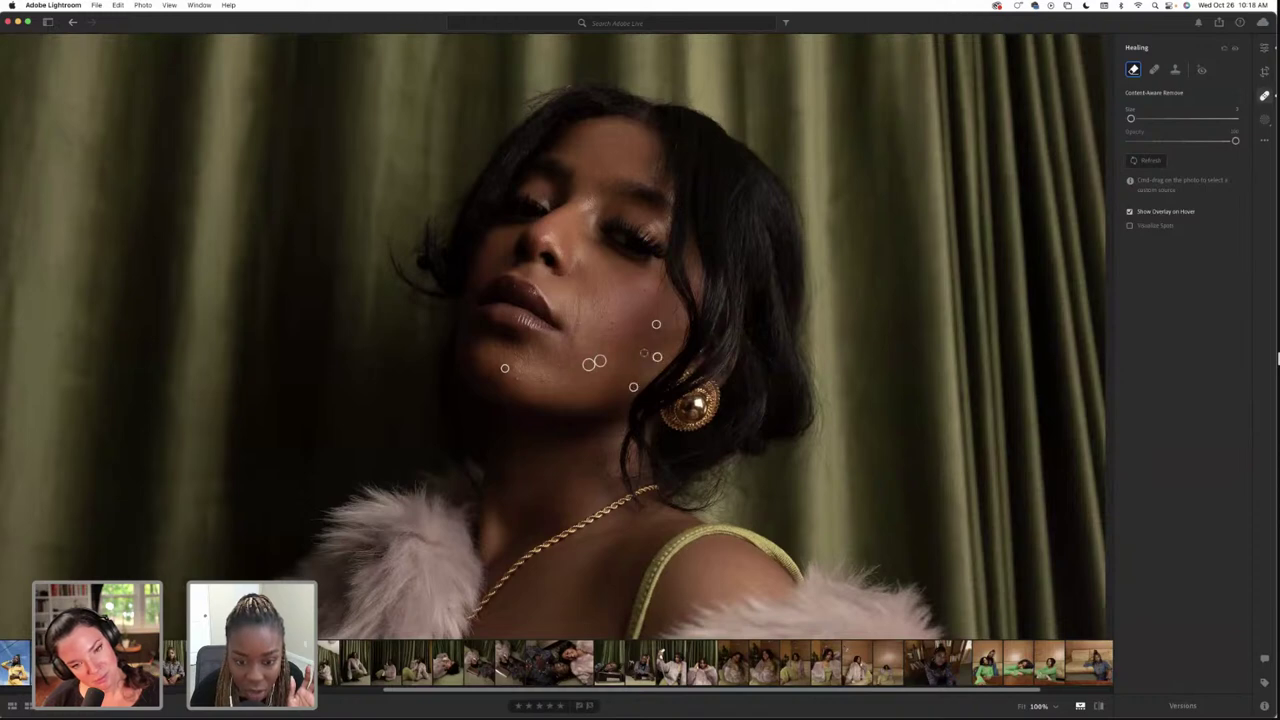
{"action": "left_click", "coordinate": [646, 352]}
{"action": "left_click", "coordinate": [631, 347]}
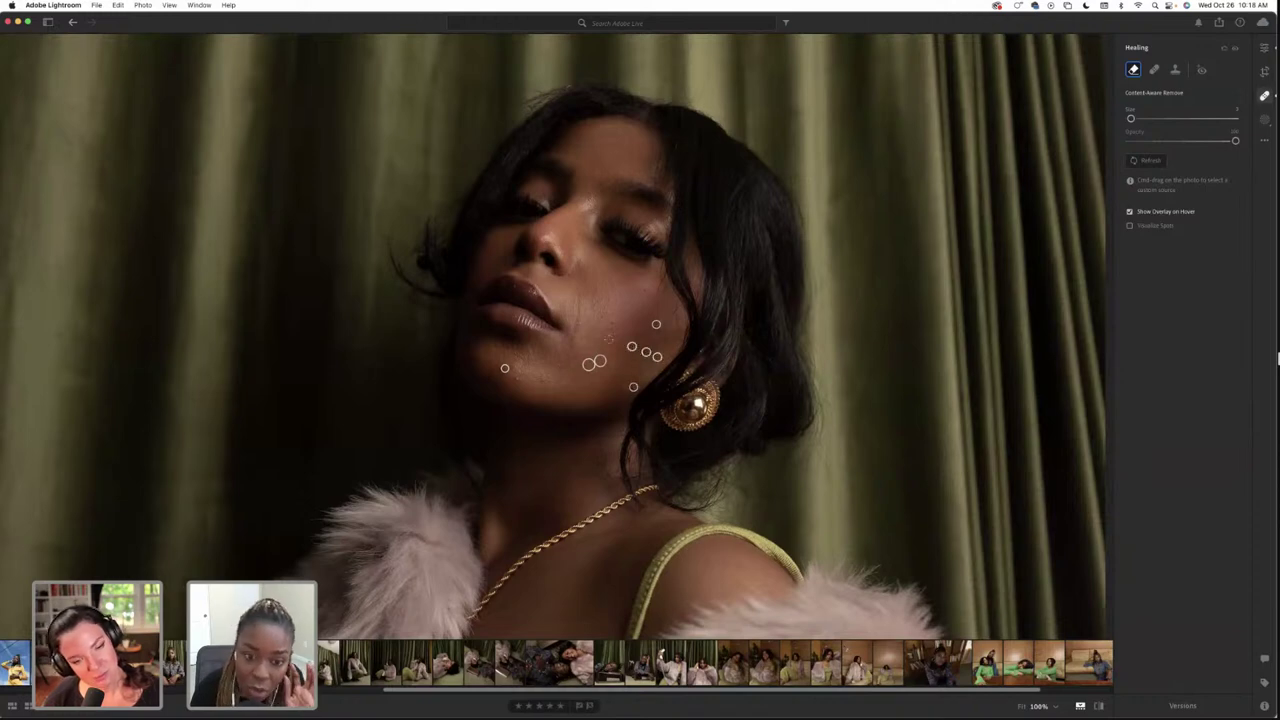
{"action": "left_click", "coordinate": [610, 339]}
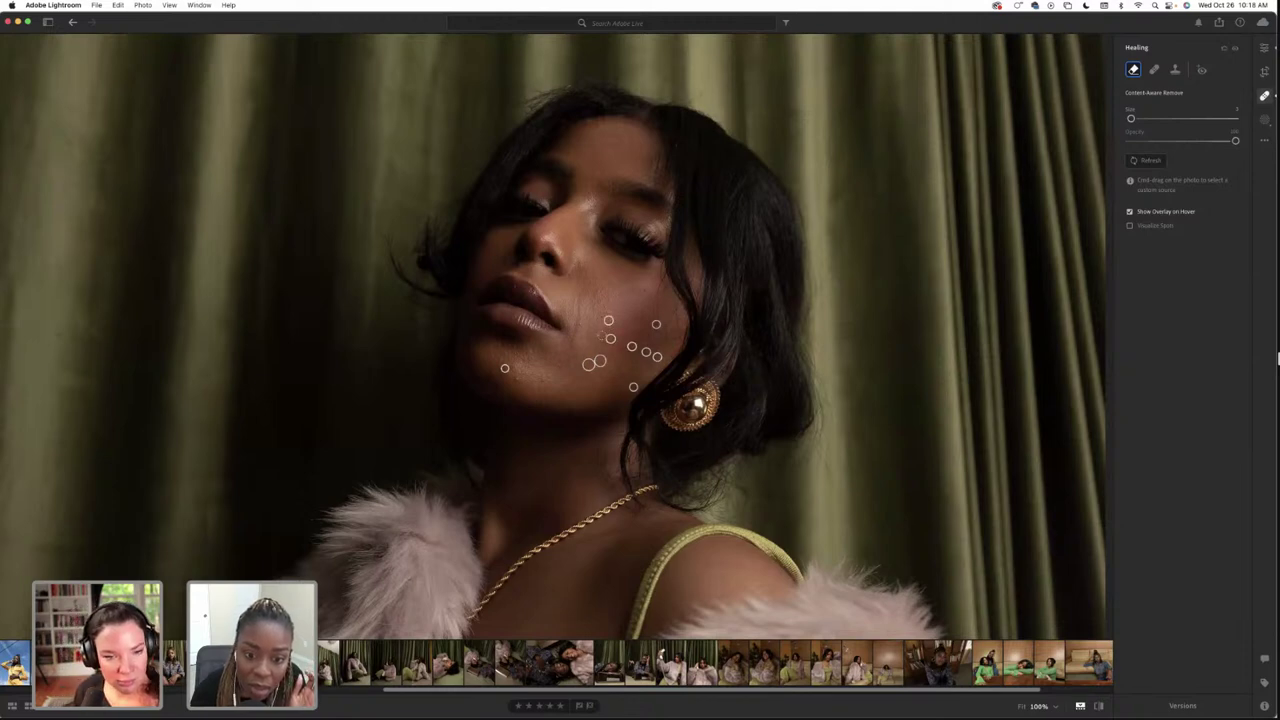
{"action": "left_click", "coordinate": [601, 336]}
Heal four more chin blemishes, including the left side, and return to the main Edit adjustments
{"action": "left_click", "coordinate": [542, 378]}
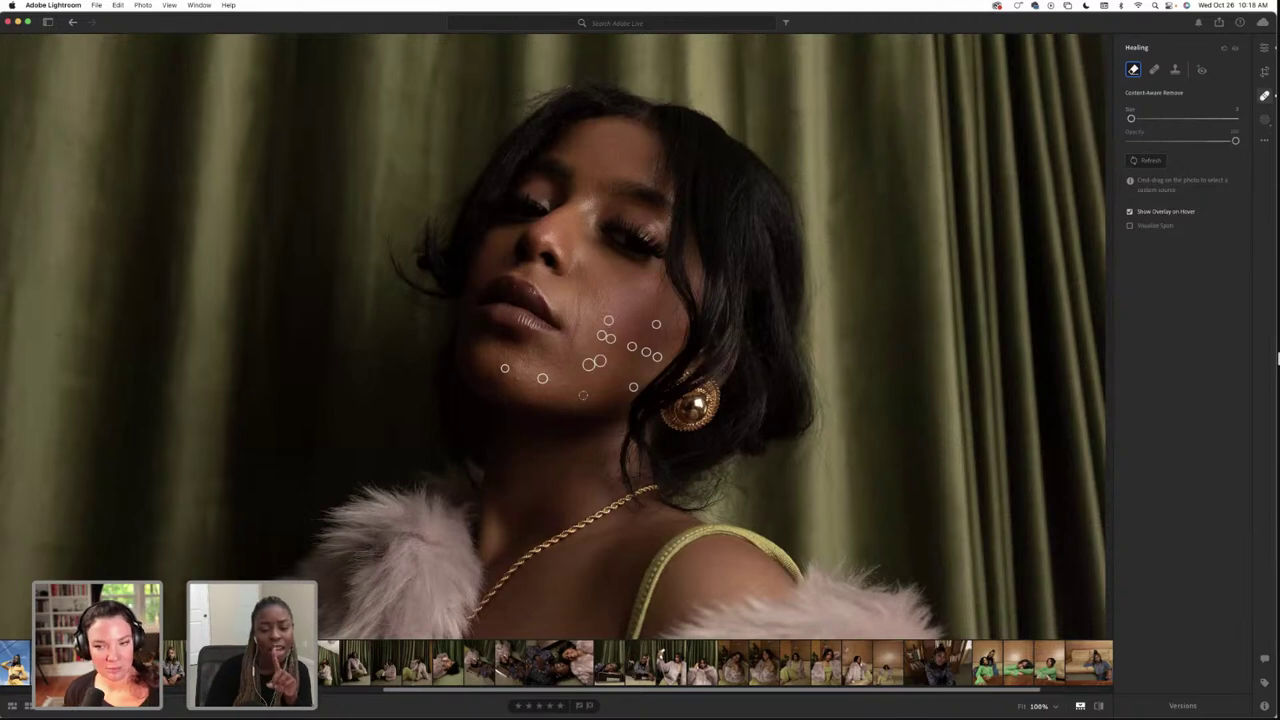
{"action": "left_click", "coordinate": [582, 396]}
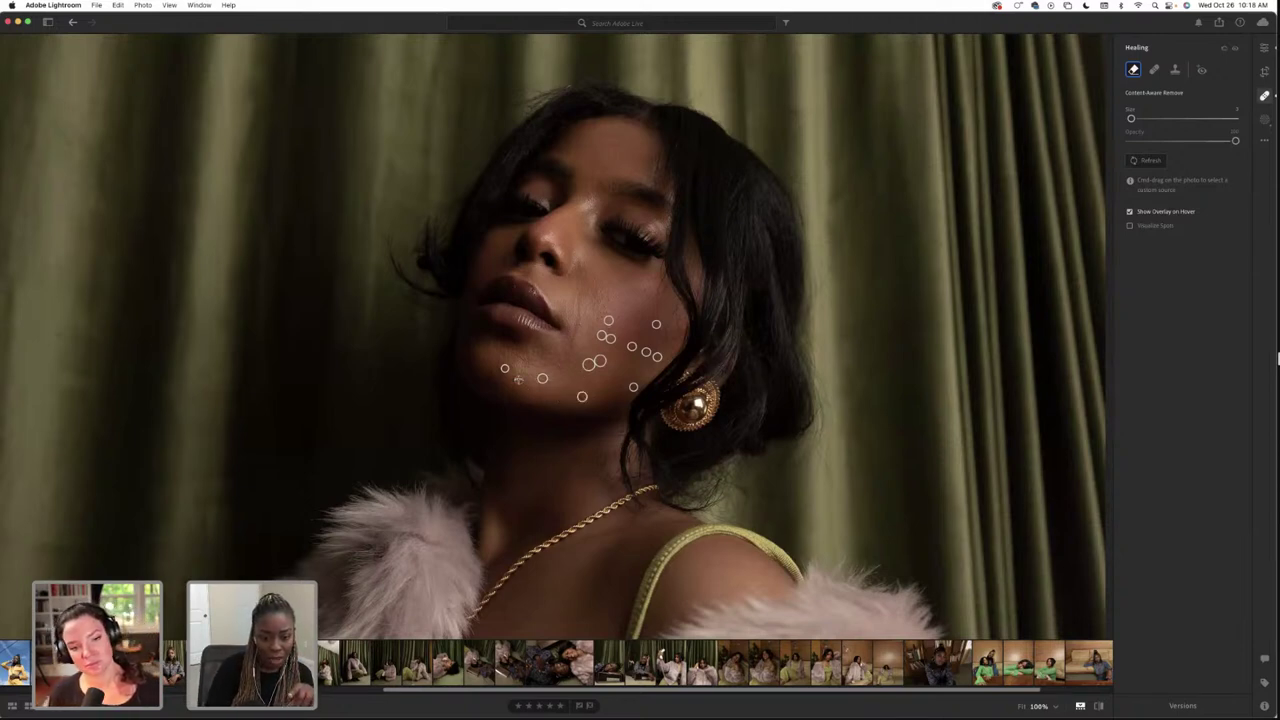
{"action": "left_click", "coordinate": [518, 379]}
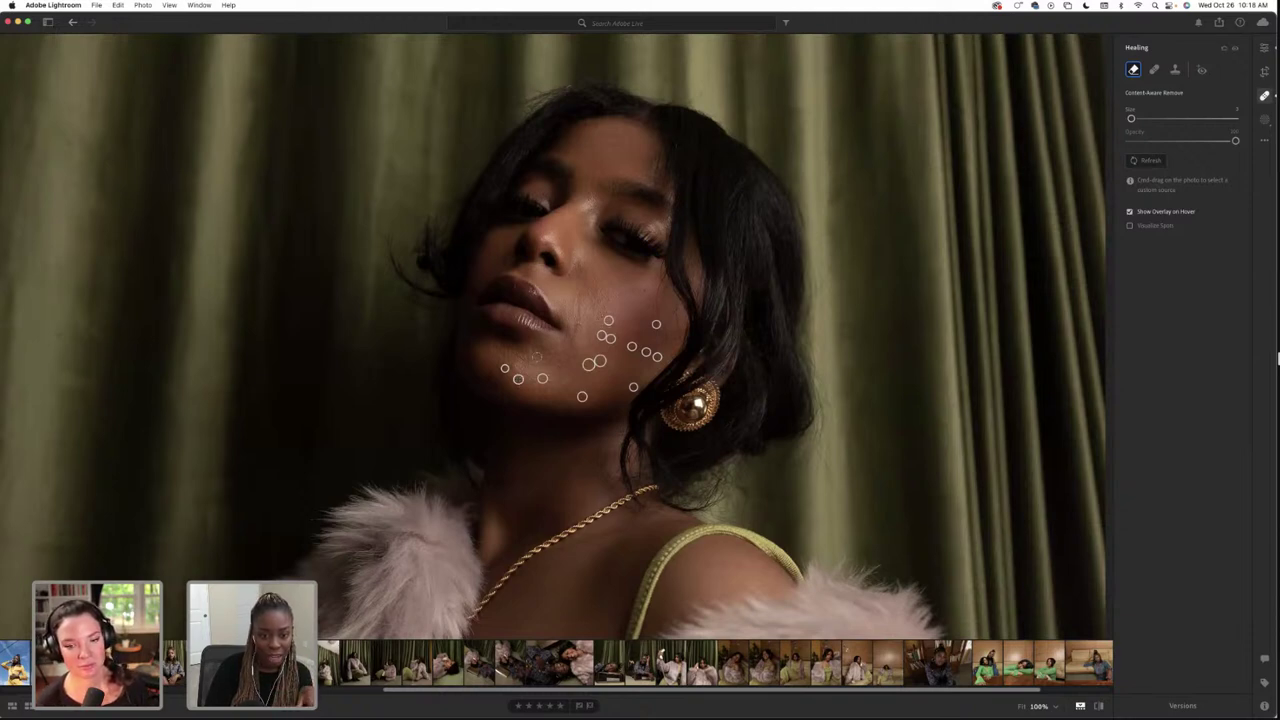
{"action": "left_click", "coordinate": [474, 347]}
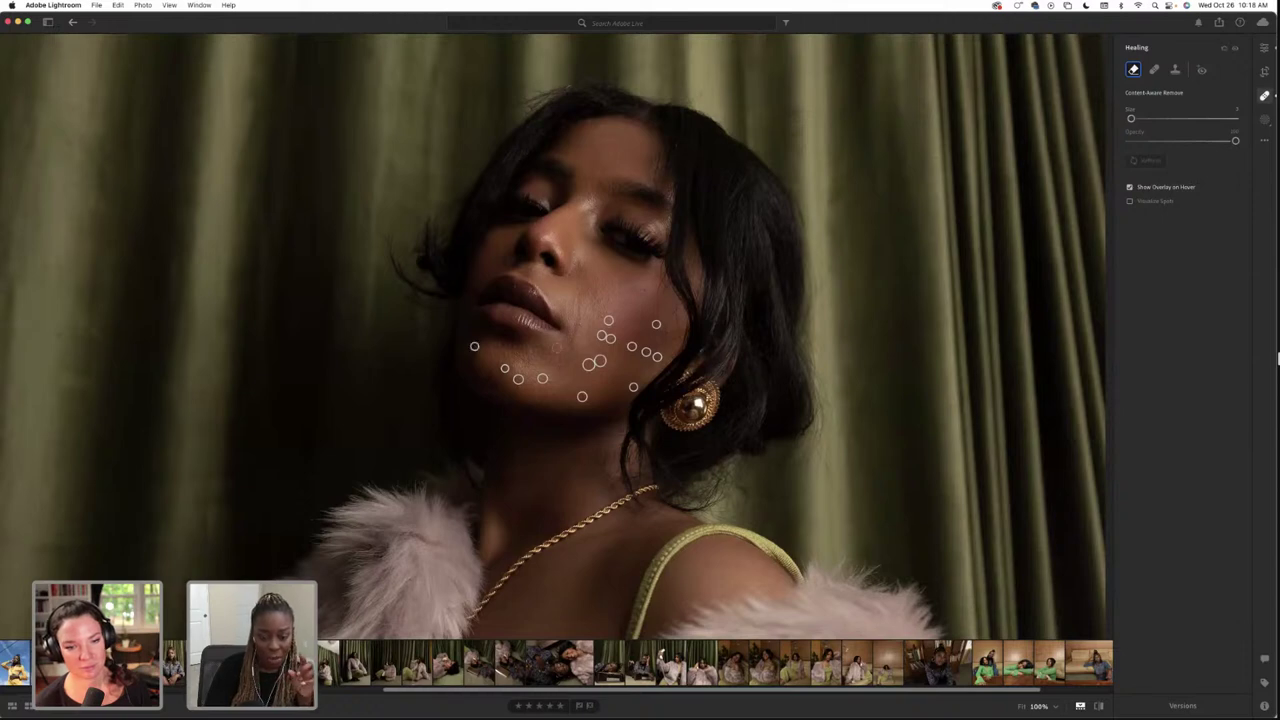
{"action": "key", "text": "e"}
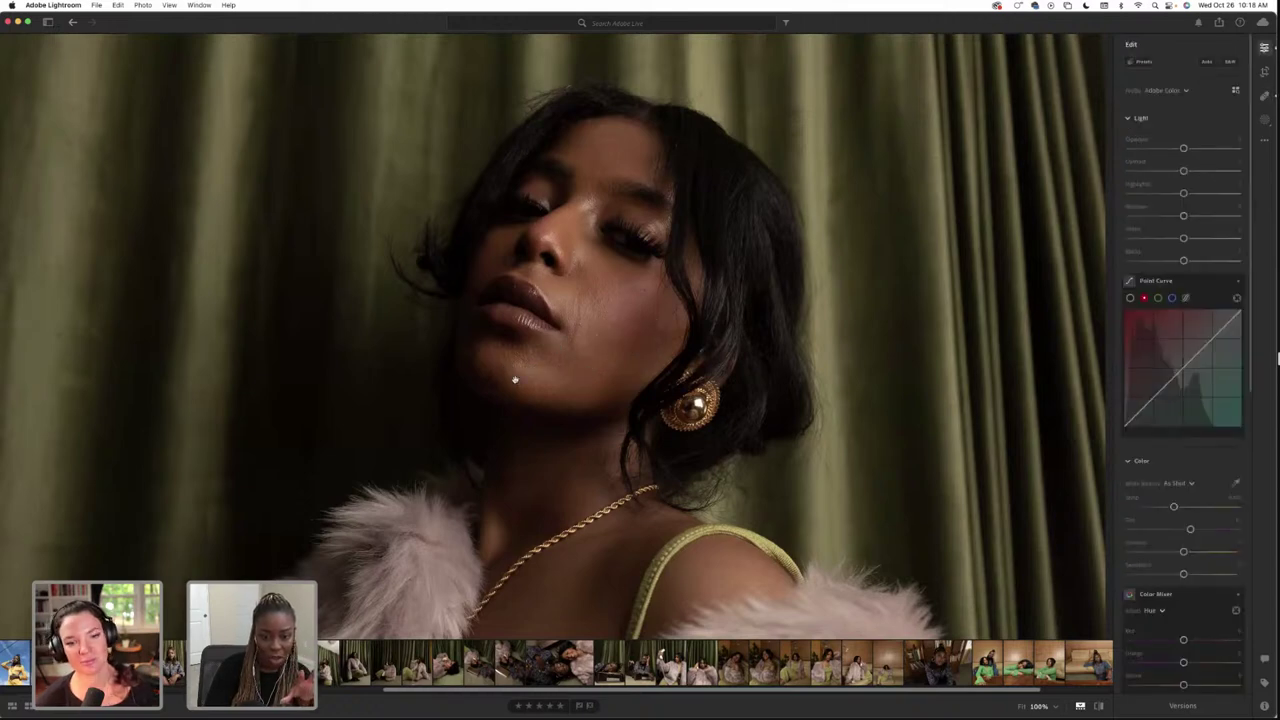
Heal the spot above the upper lip and brush out the blemish streak down the cheek
{"action": "left_click", "coordinate": [1264, 95]}
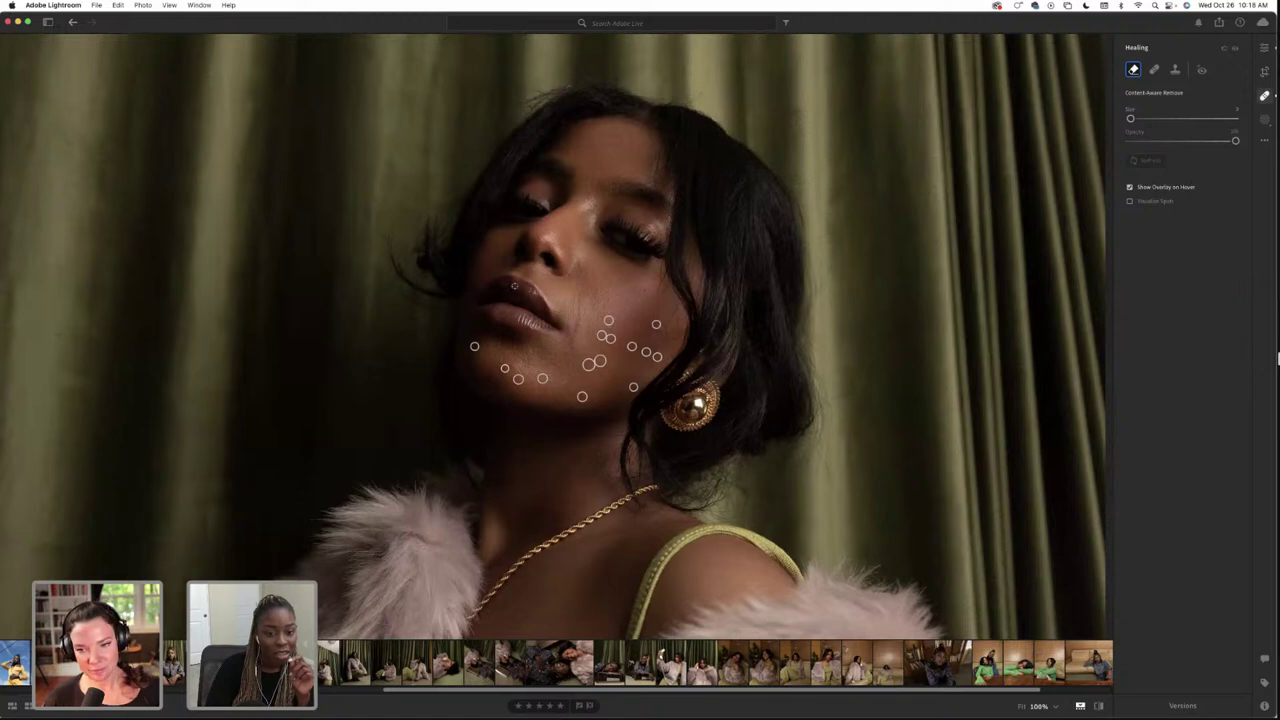
{"action": "left_click", "coordinate": [514, 286]}
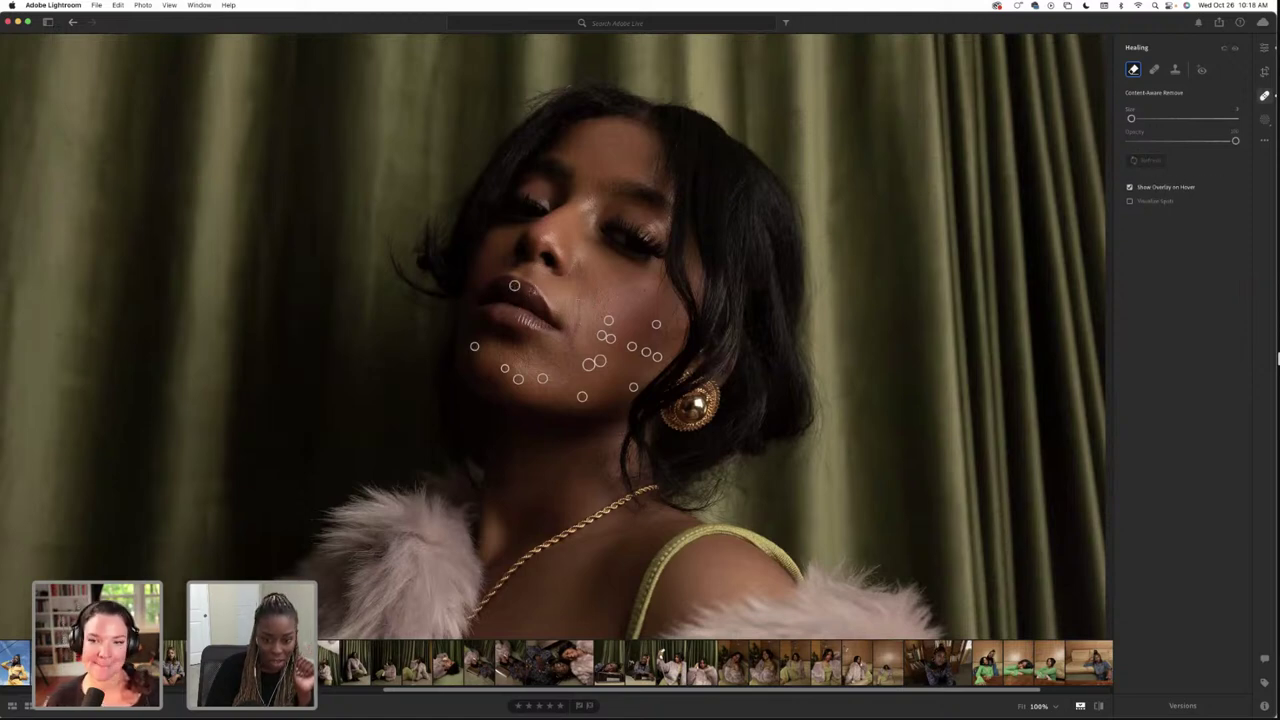
{"action": "left_click_drag", "start_coordinate": [577, 290], "coordinate": [573, 345]}
{"action": "key", "text": "e"}
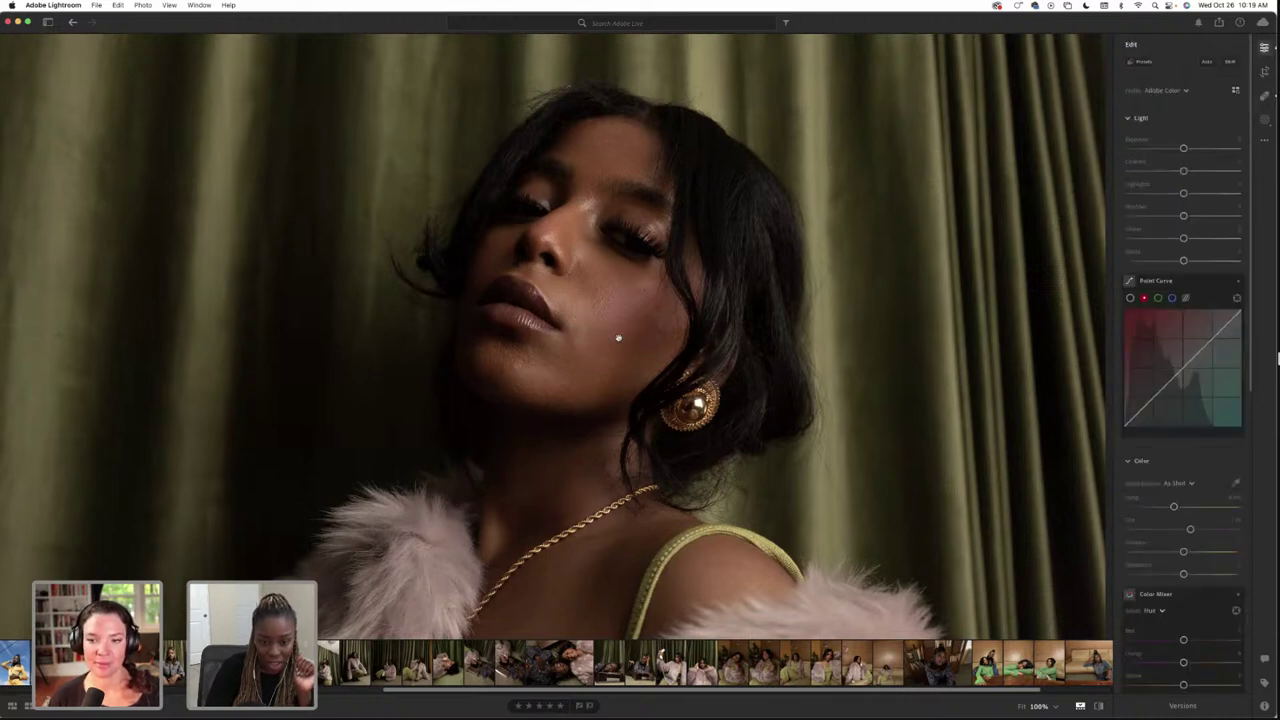
{"action": "left_click", "coordinate": [582, 338]}
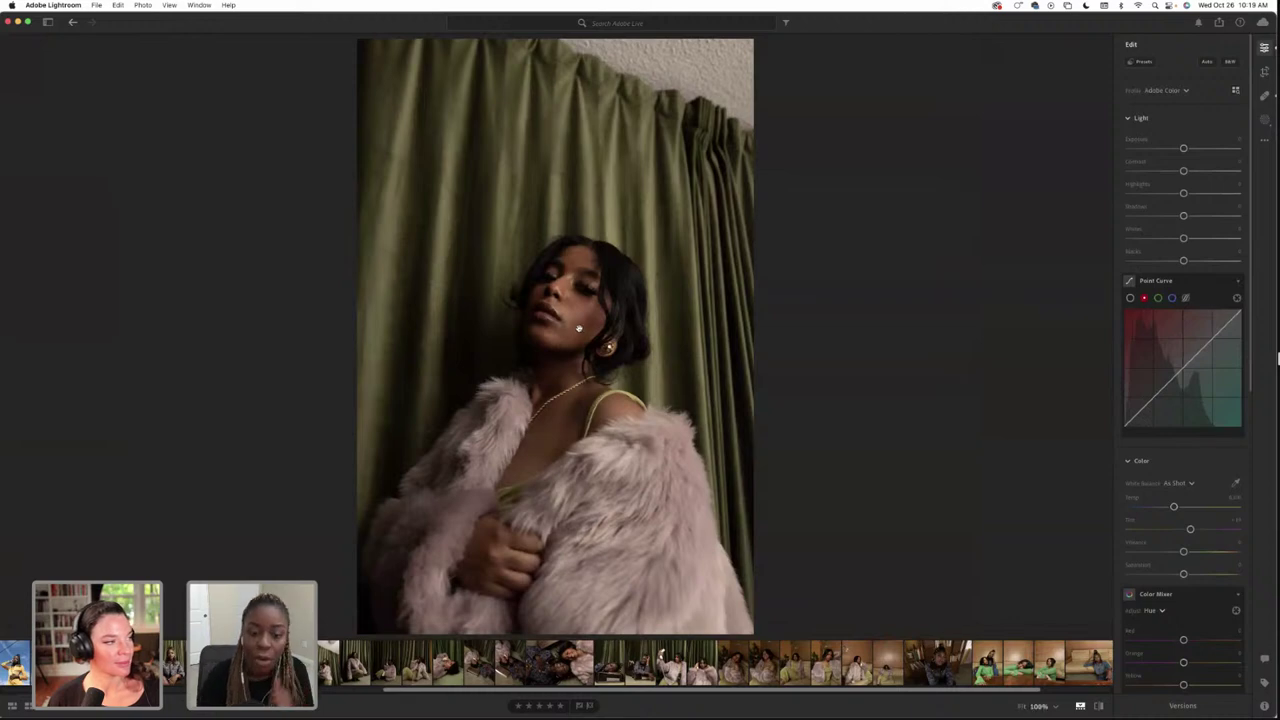
Select an existing cheek heal spot and zoom the view to 100% around the face
{"action": "left_click", "coordinate": [576, 328]}
{"action": "left_click", "coordinate": [575, 327]}
{"action": "left_click", "coordinate": [1266, 96]}
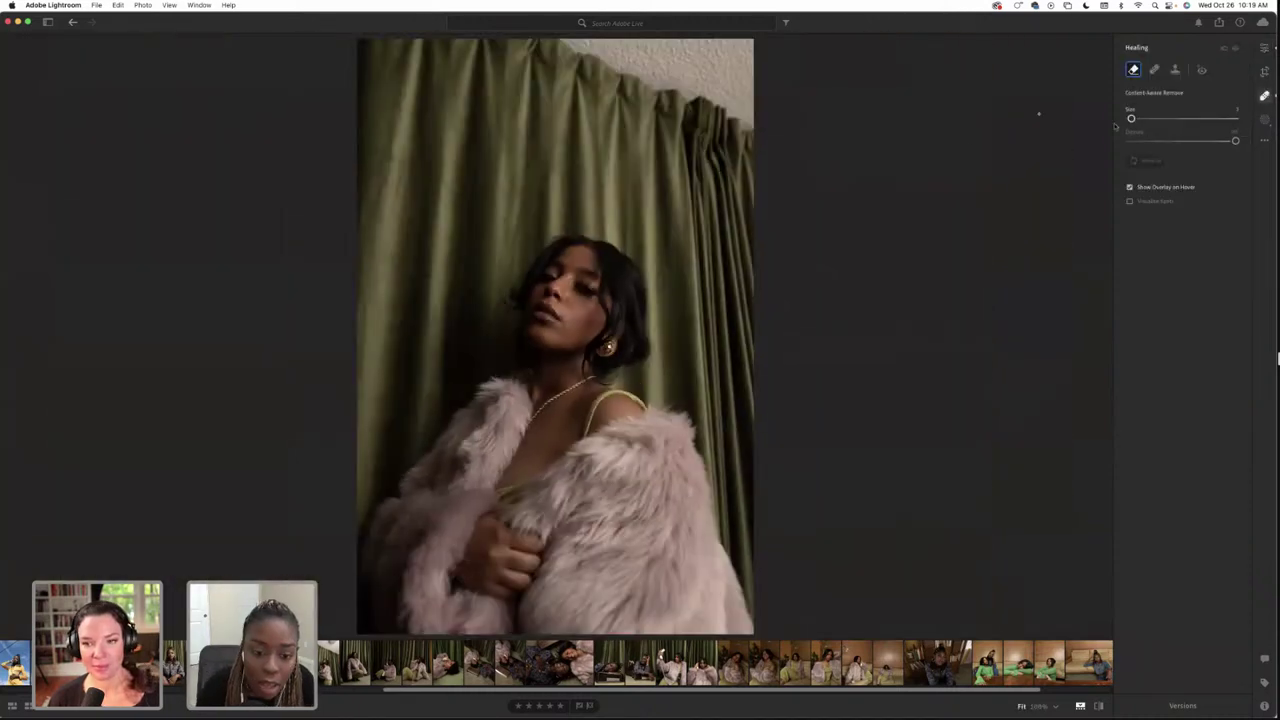
{"action": "left_click", "coordinate": [566, 318]}
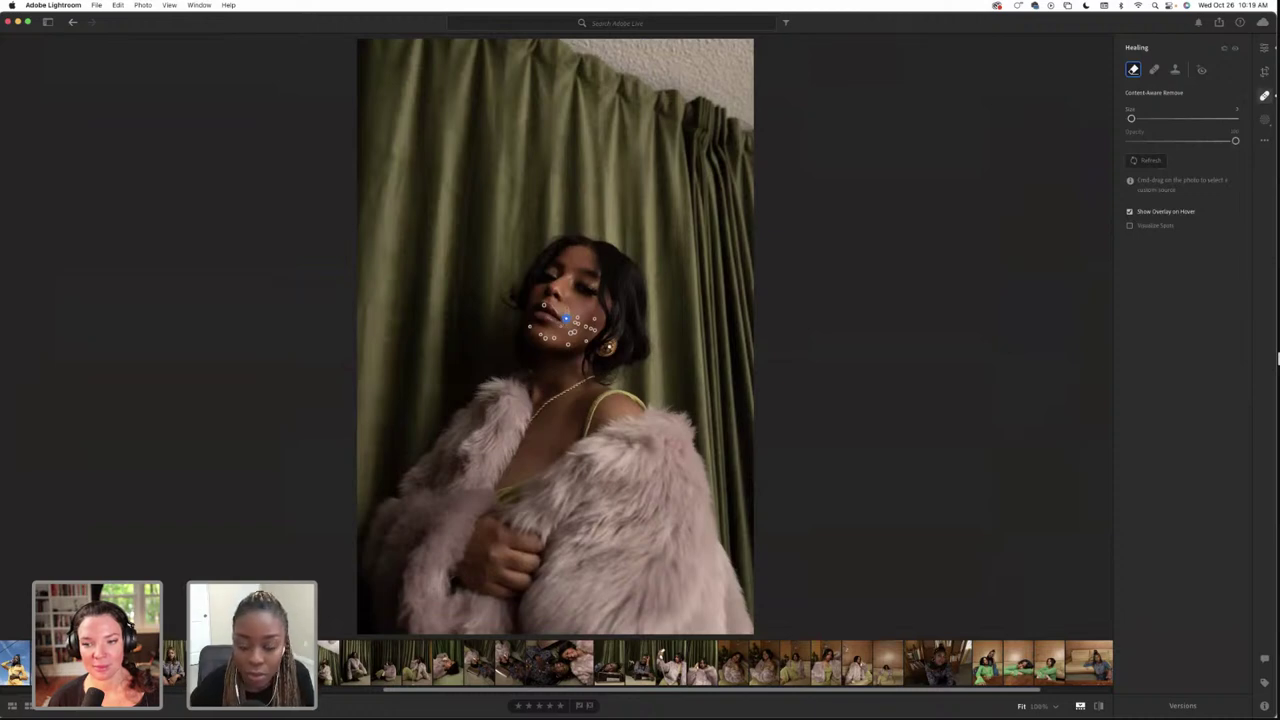
{"action": "left_click", "coordinate": [1040, 706]}
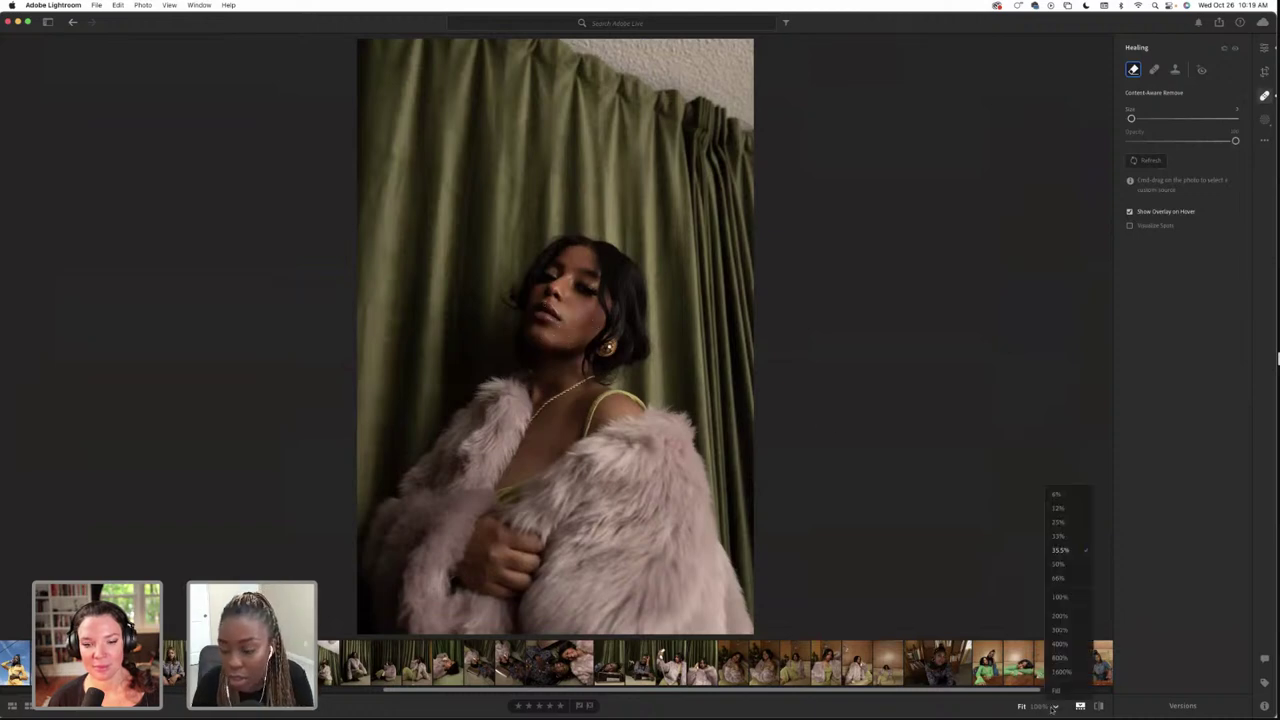
{"action": "left_click", "coordinate": [1062, 578]}
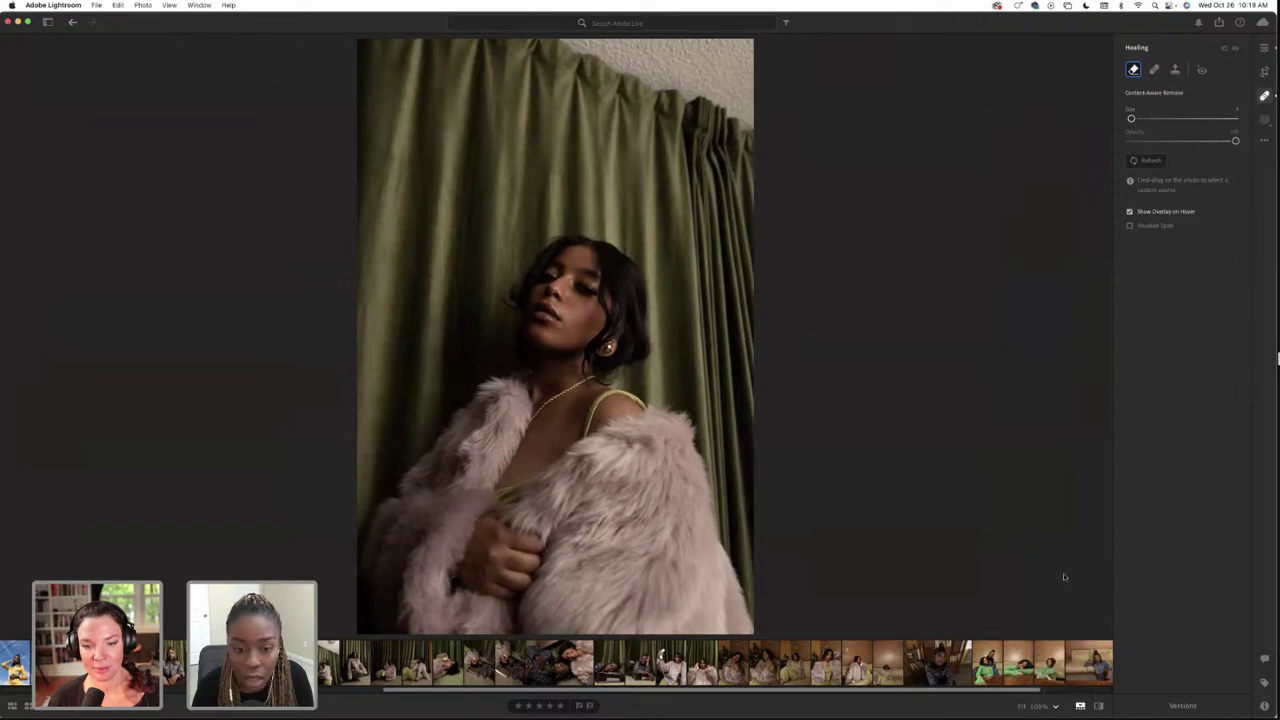
{"action": "left_click", "coordinate": [1040, 706]}
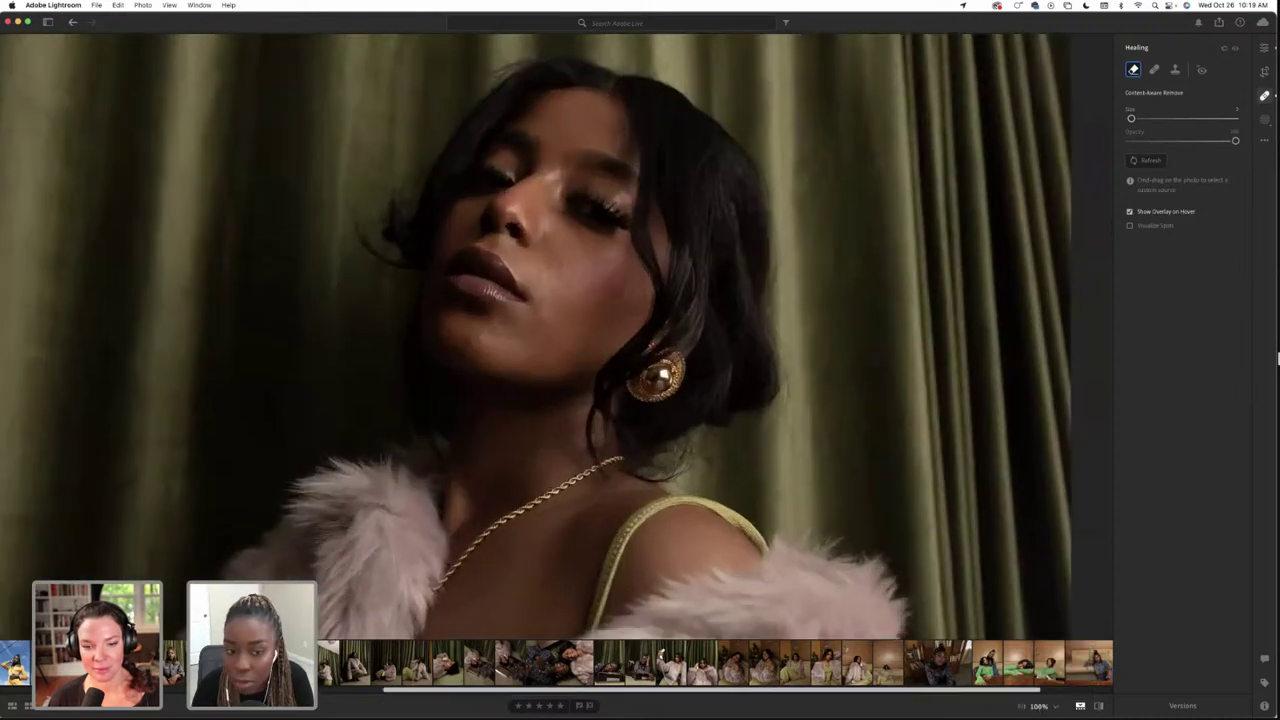
Delete that heal spot, re-heal the cheek with a fresh spot, and return to the main adjustments
{"action": "key", "text": "Delete"}
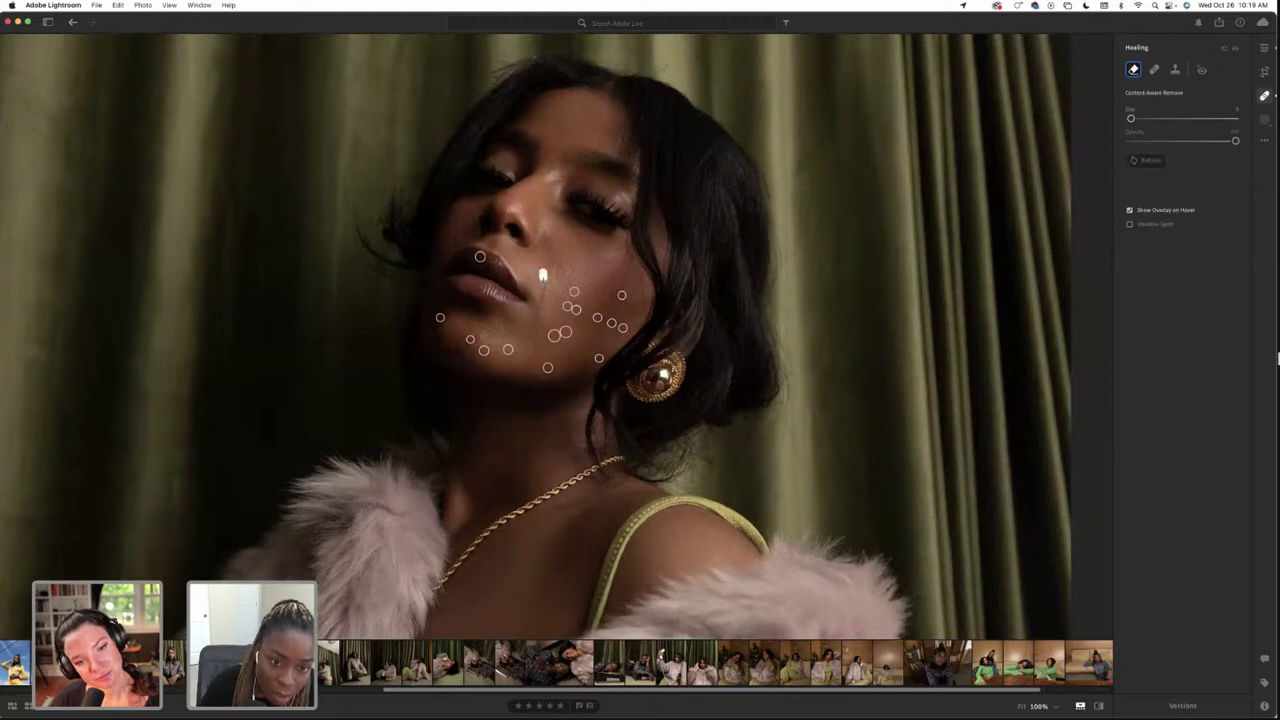
{"action": "left_click", "coordinate": [543, 278]}
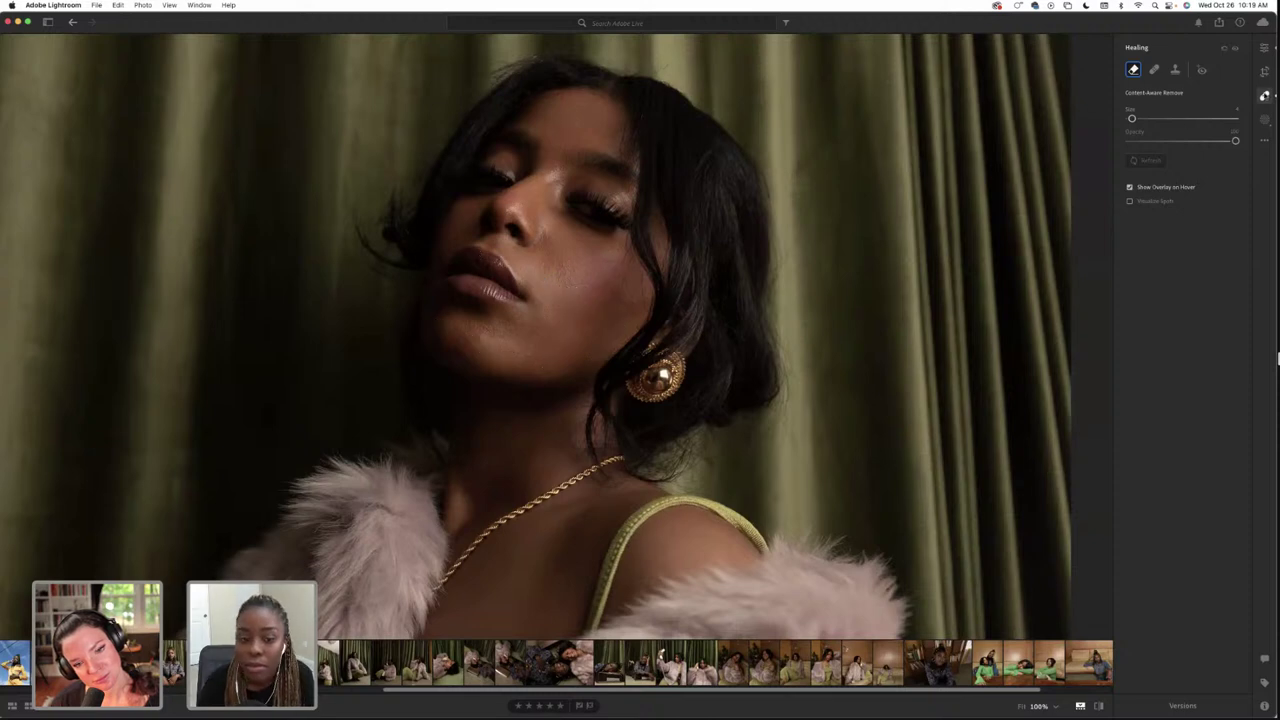
{"action": "left_click", "coordinate": [1264, 95]}
{"action": "left_click", "coordinate": [700, 269]}
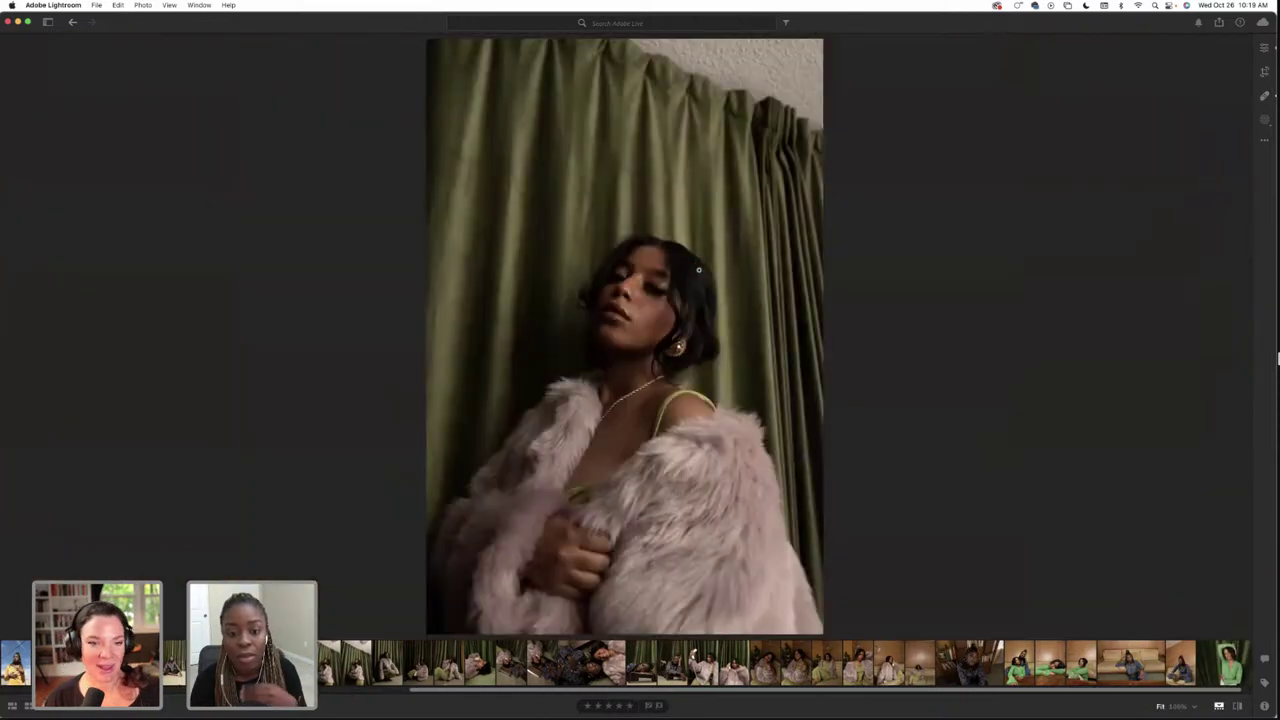
{"action": "left_click", "coordinate": [1264, 47]}
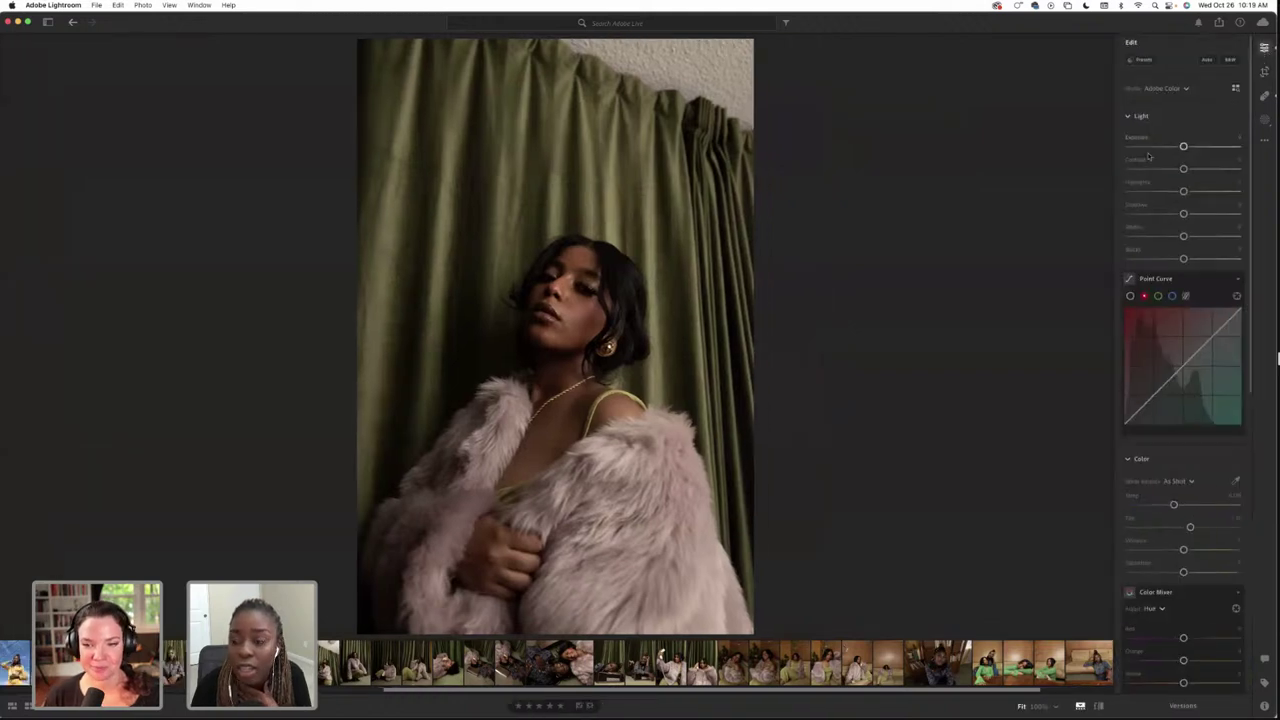
Add an automatic Background mask (Mask 1) to the curtain portrait and open the Crop settings
{"action": "left_click", "coordinate": [1265, 121]}
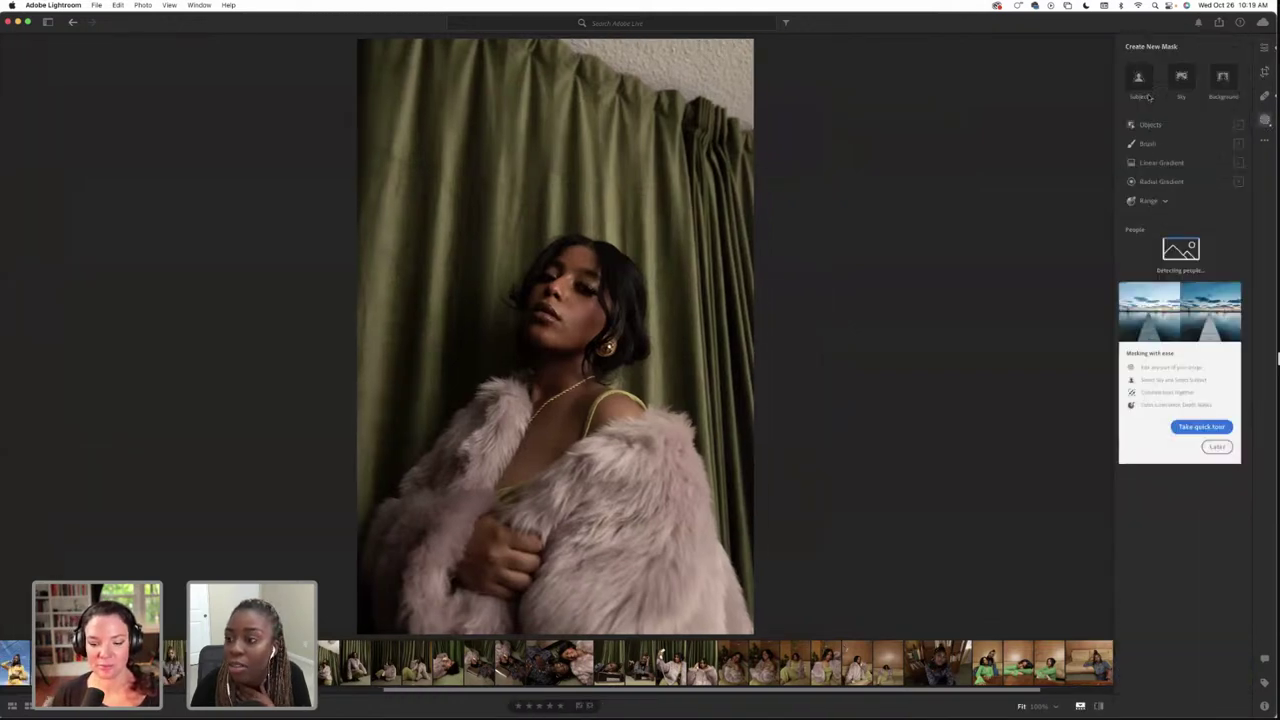
{"action": "left_click", "coordinate": [1225, 79]}
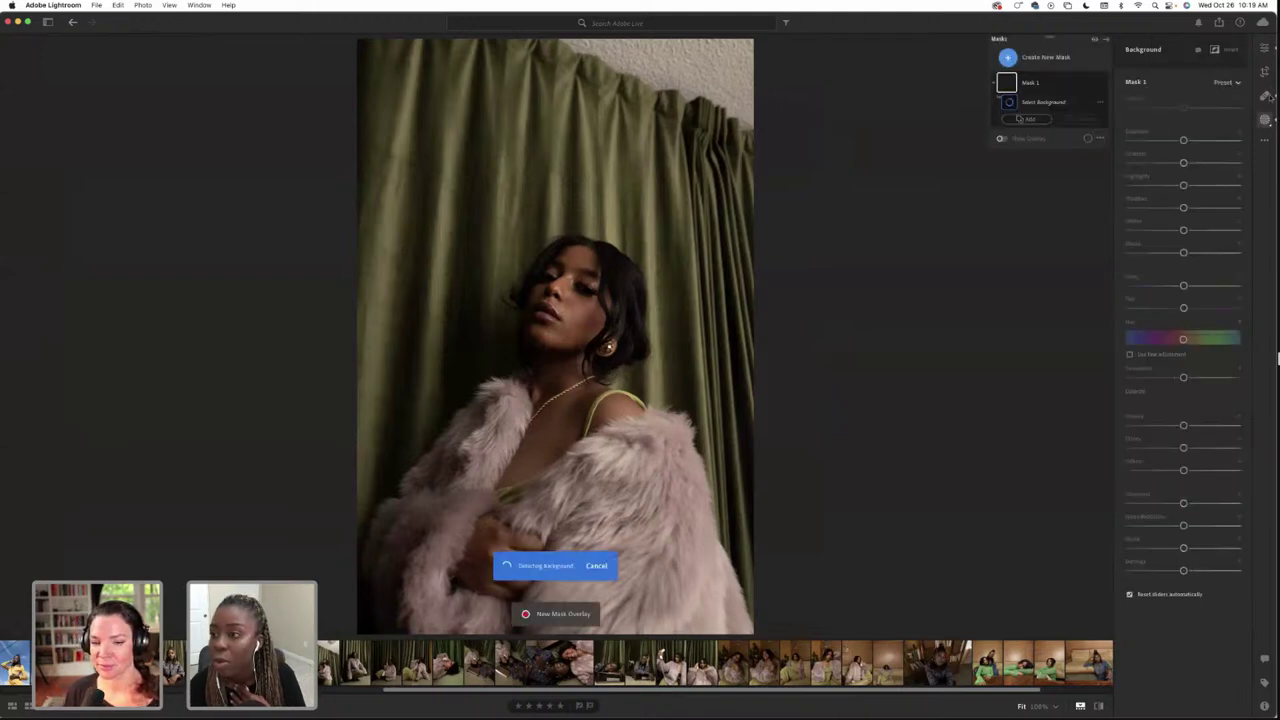
{"action": "left_click", "coordinate": [1265, 71]}
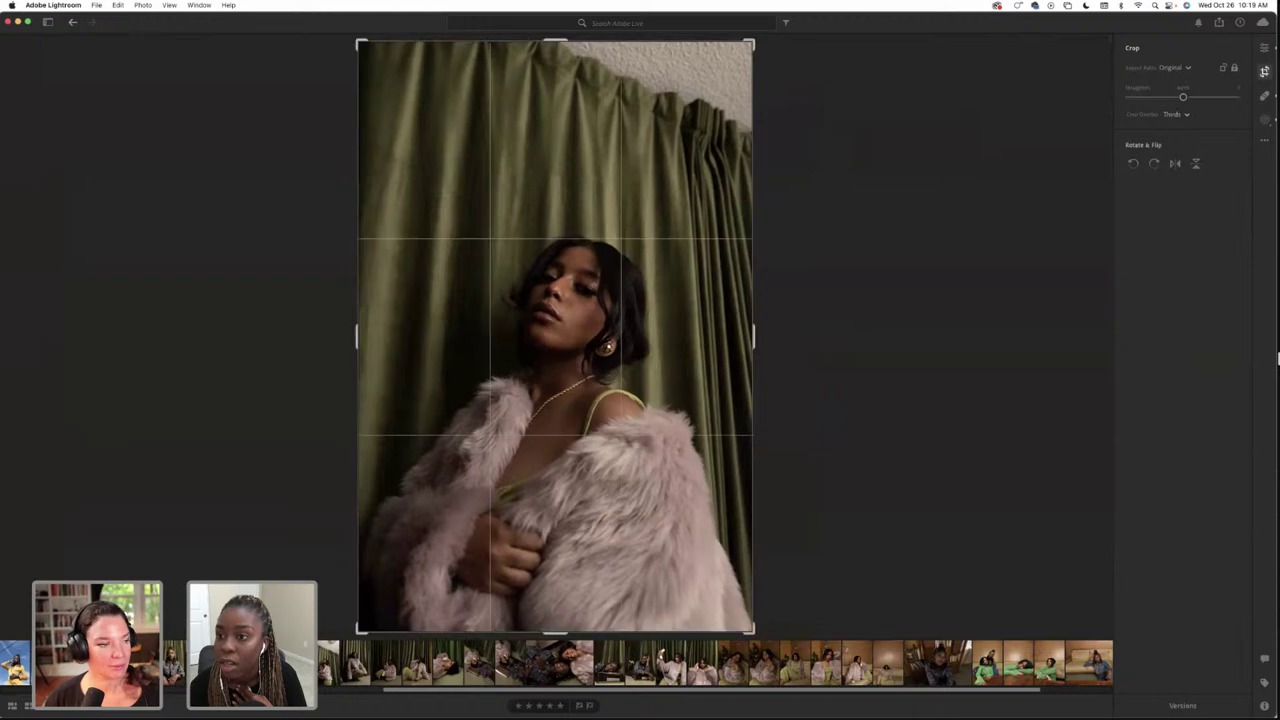
Close Crop and look through Mask 1's options menu without changing anything
{"action": "left_click", "coordinate": [1266, 100]}
{"action": "left_click", "coordinate": [1265, 118]}
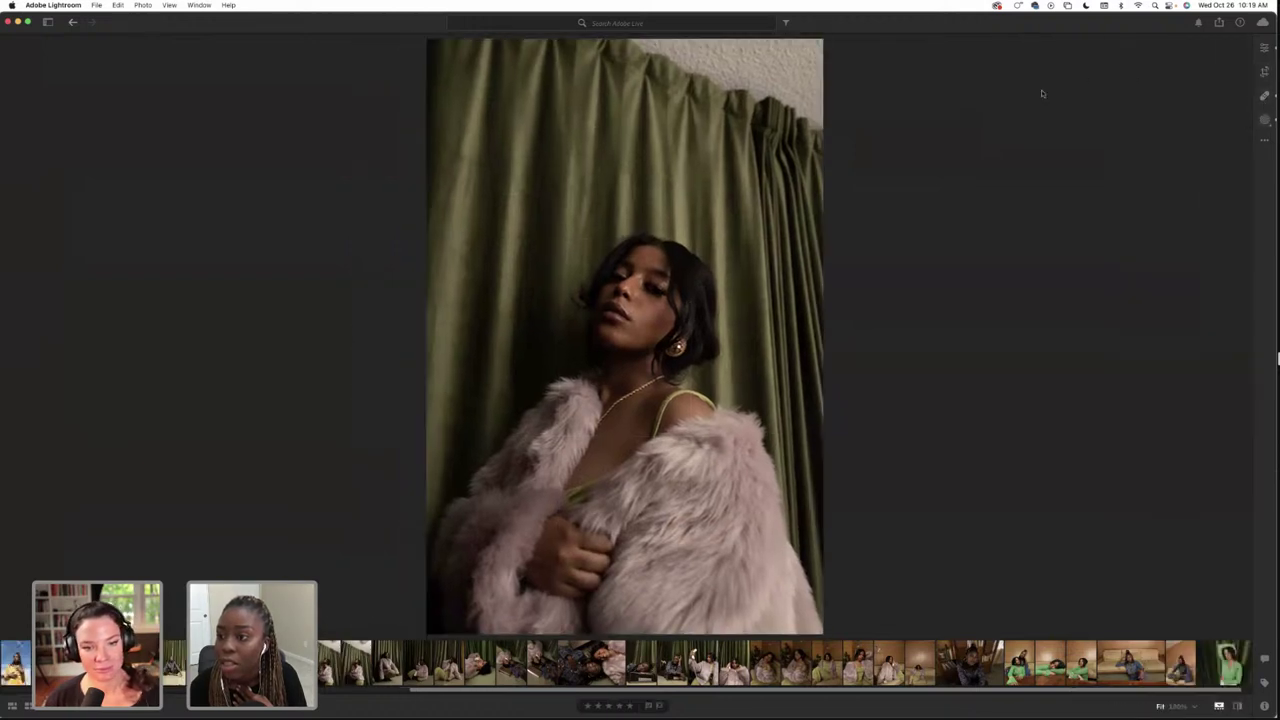
{"action": "left_click", "coordinate": [1094, 86]}
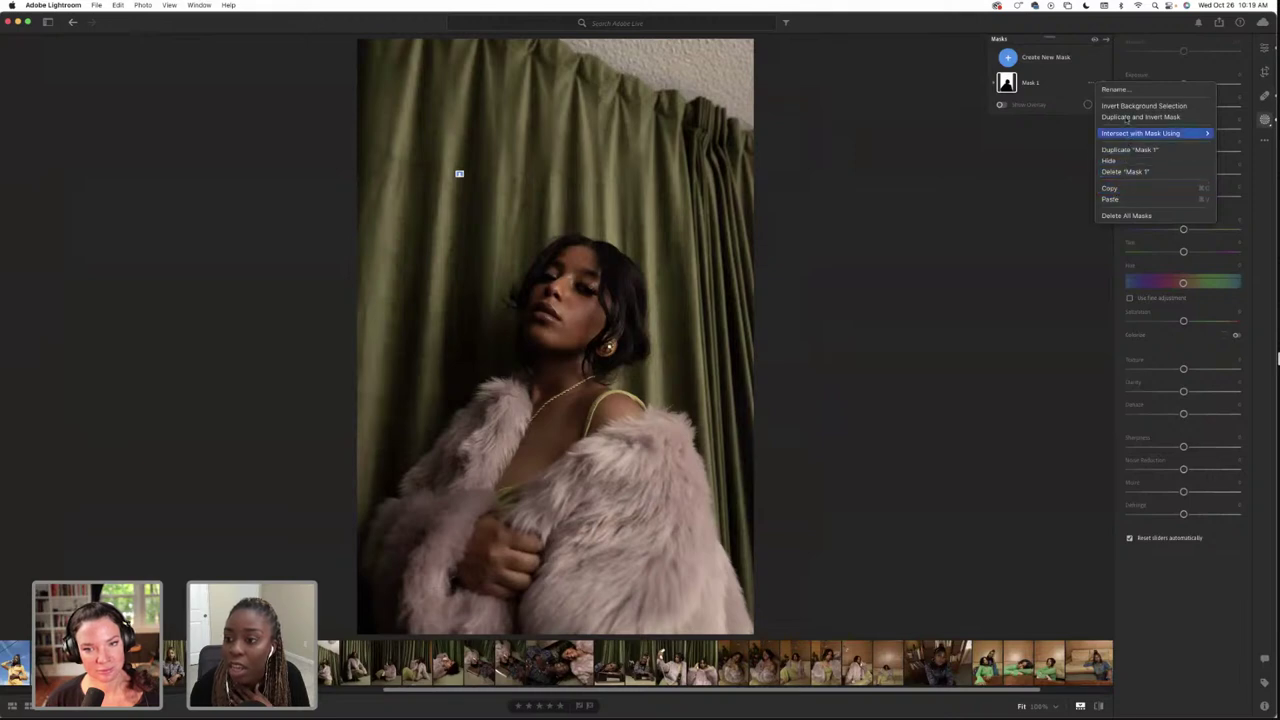
{"action": "left_click", "coordinate": [822, 583]}
{"action": "key", "text": "m"}
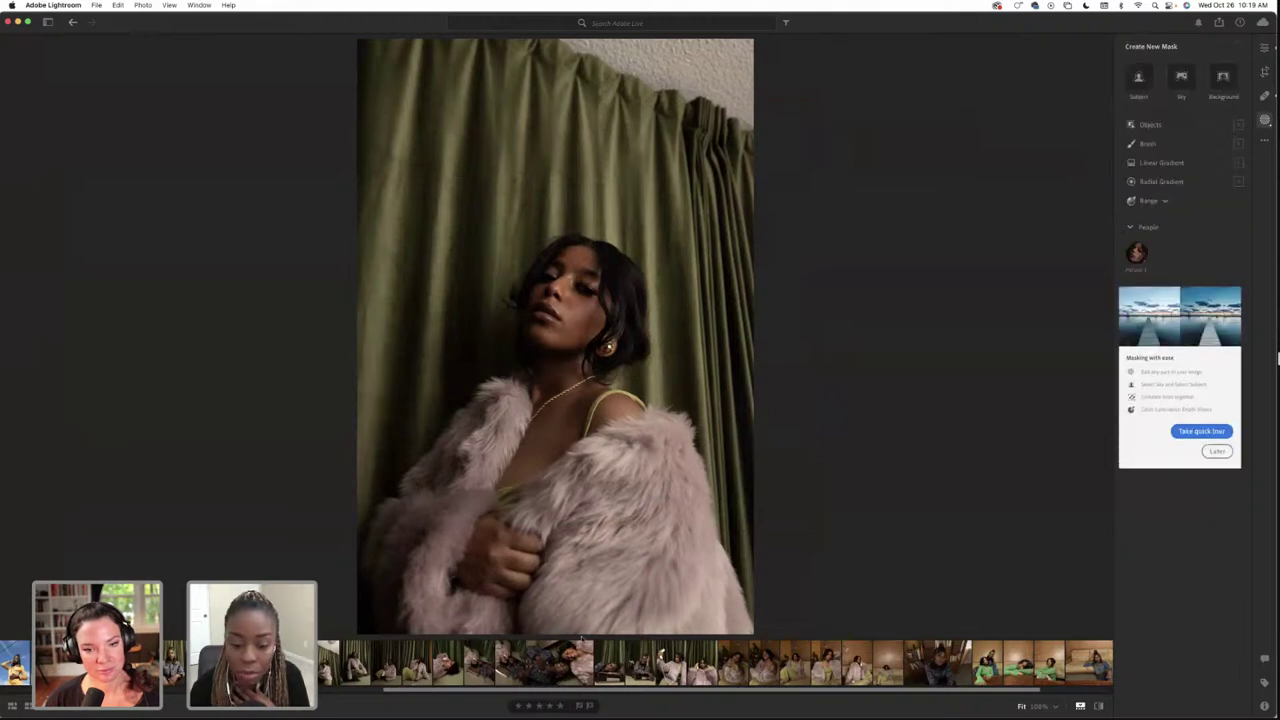
Copy the background Mask 1 from the lying-down woman's portrait and move on to the curtain portrait
{"action": "left_click", "coordinate": [450, 660]}
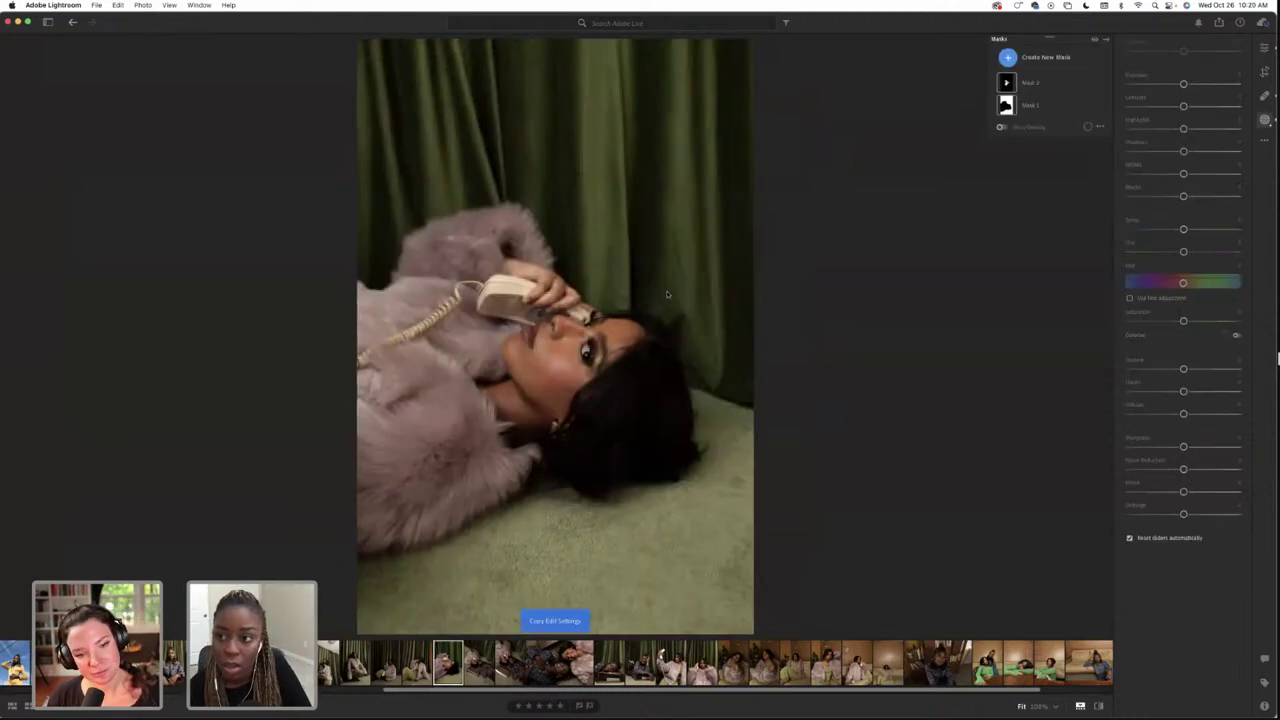
{"action": "left_click", "coordinate": [1006, 83]}
{"action": "left_click", "coordinate": [1088, 84]}
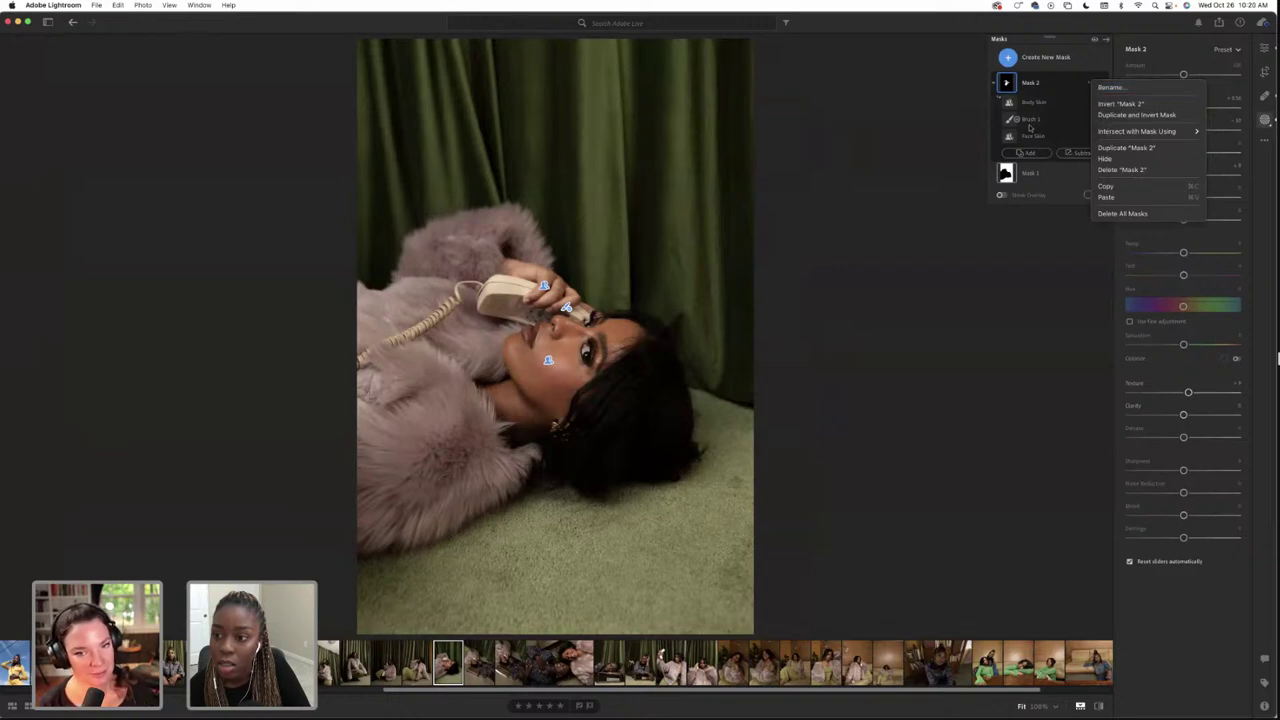
{"action": "left_click", "coordinate": [1006, 173]}
{"action": "left_click", "coordinate": [1090, 174]}
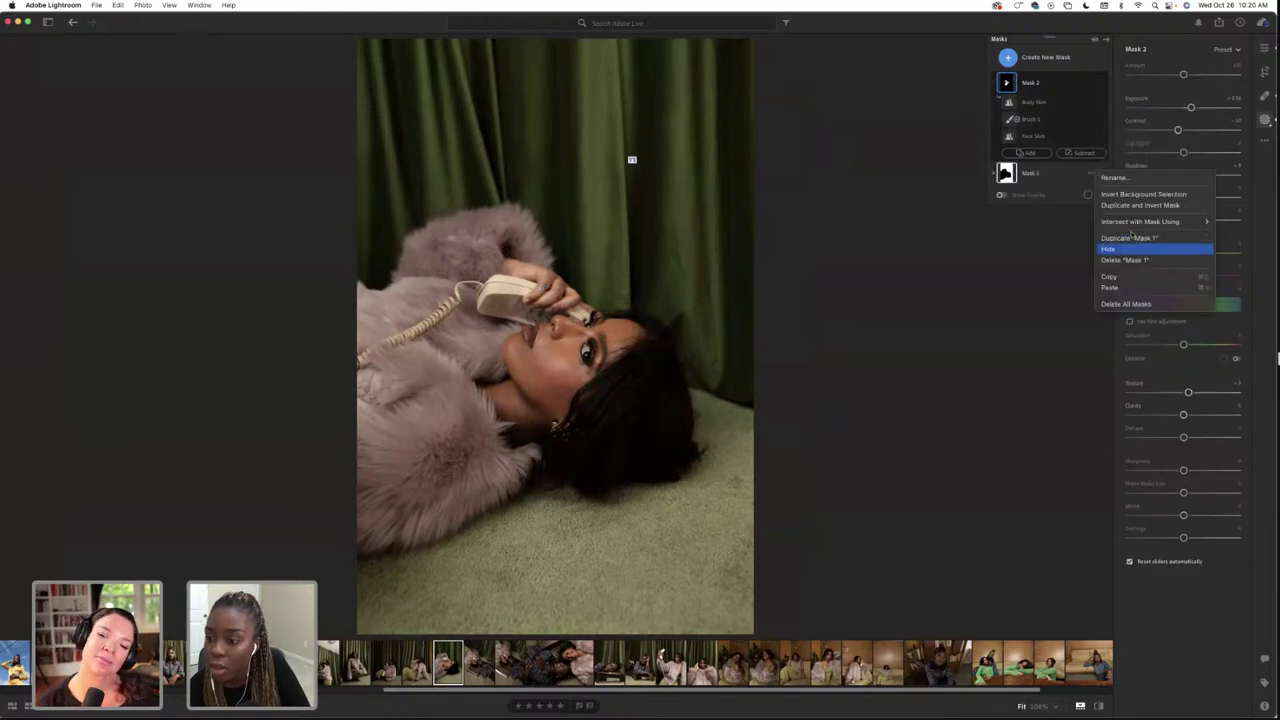
{"action": "left_click", "coordinate": [1133, 277]}
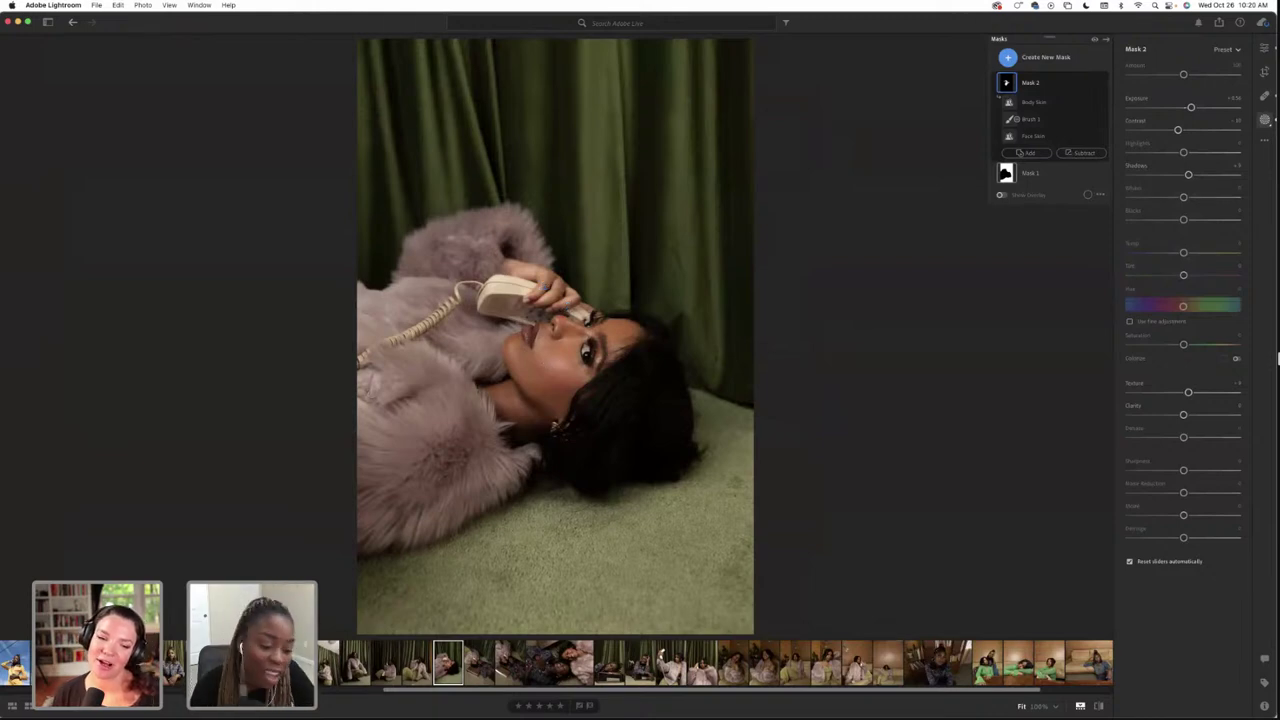
{"action": "key", "text": "Right"}
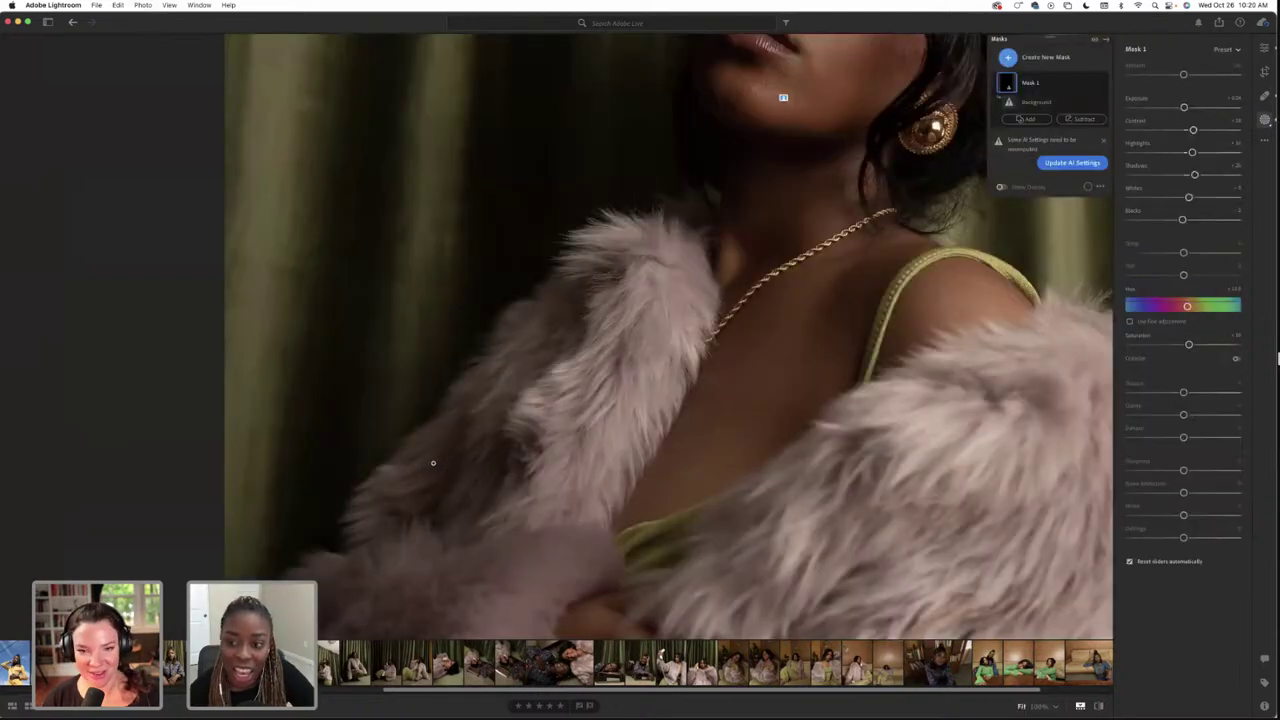
Compare Mask 1 on and off, then lower its exposure slightly for a richer green curtain
{"action": "left_click", "coordinate": [435, 465]}
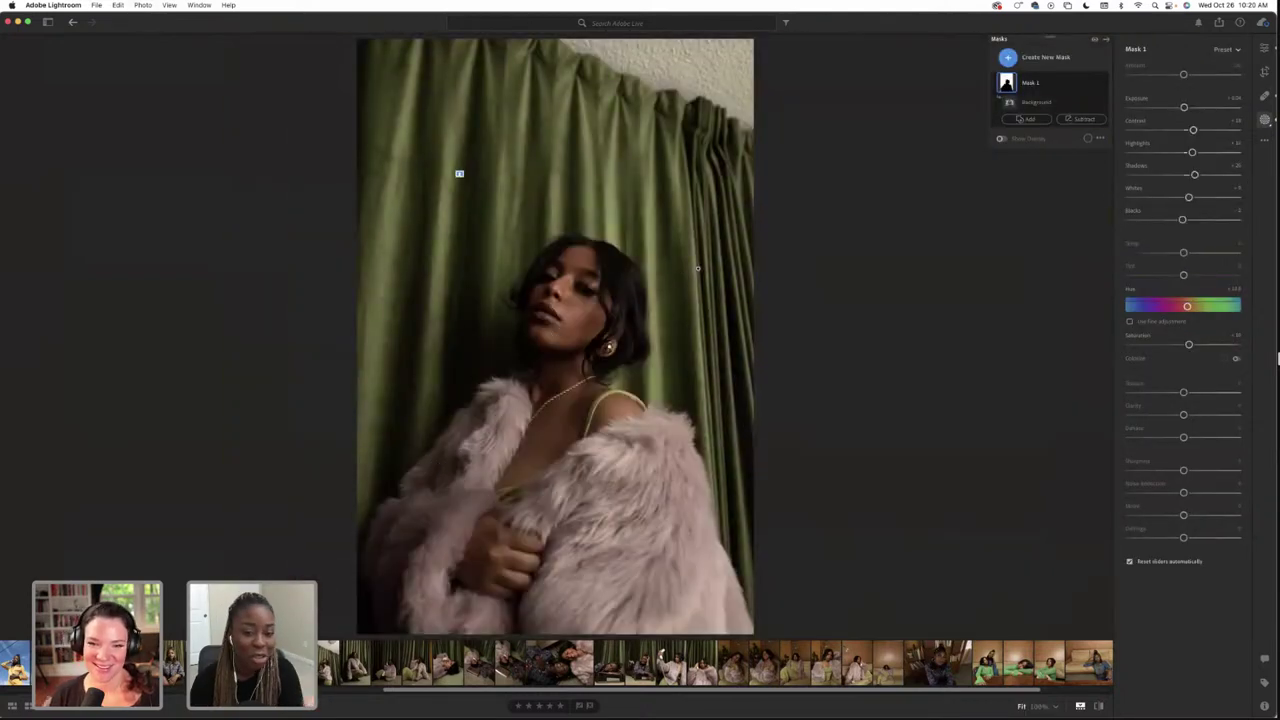
{"action": "left_click", "coordinate": [1103, 85]}
{"action": "left_click", "coordinate": [1103, 85]}
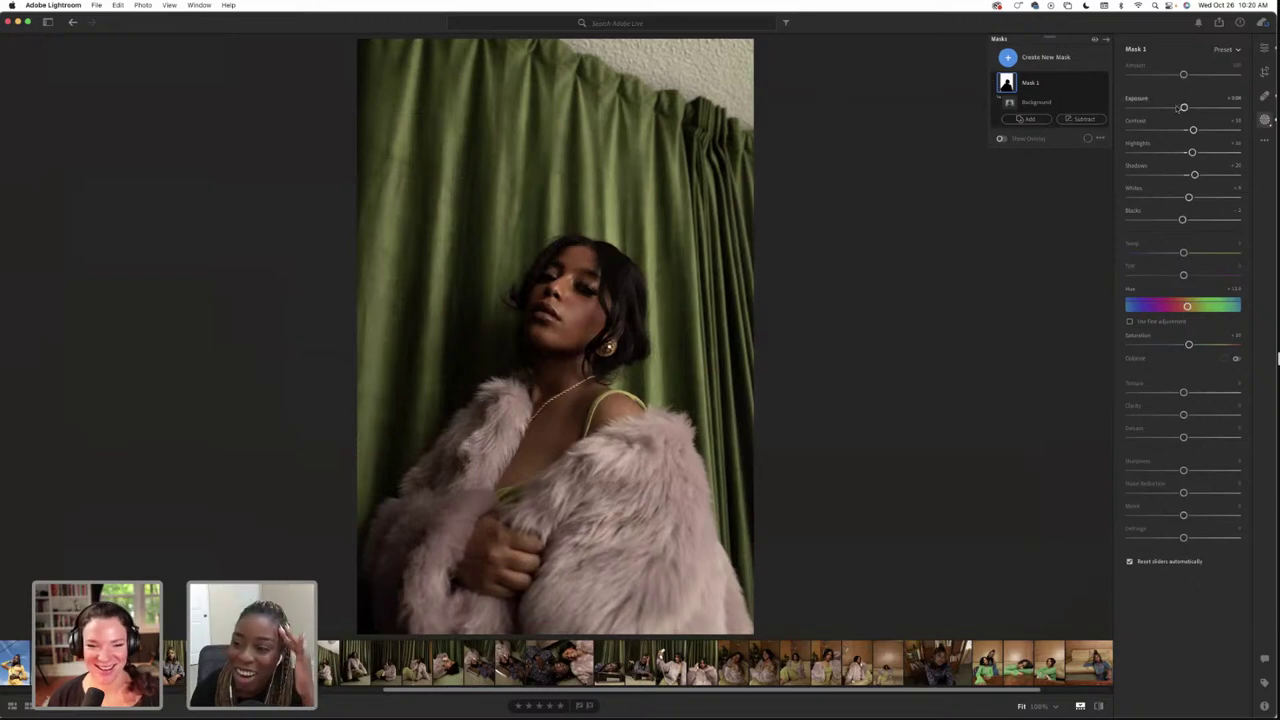
{"action": "left_click_drag", "start_coordinate": [1184, 107], "coordinate": [1182, 107]}
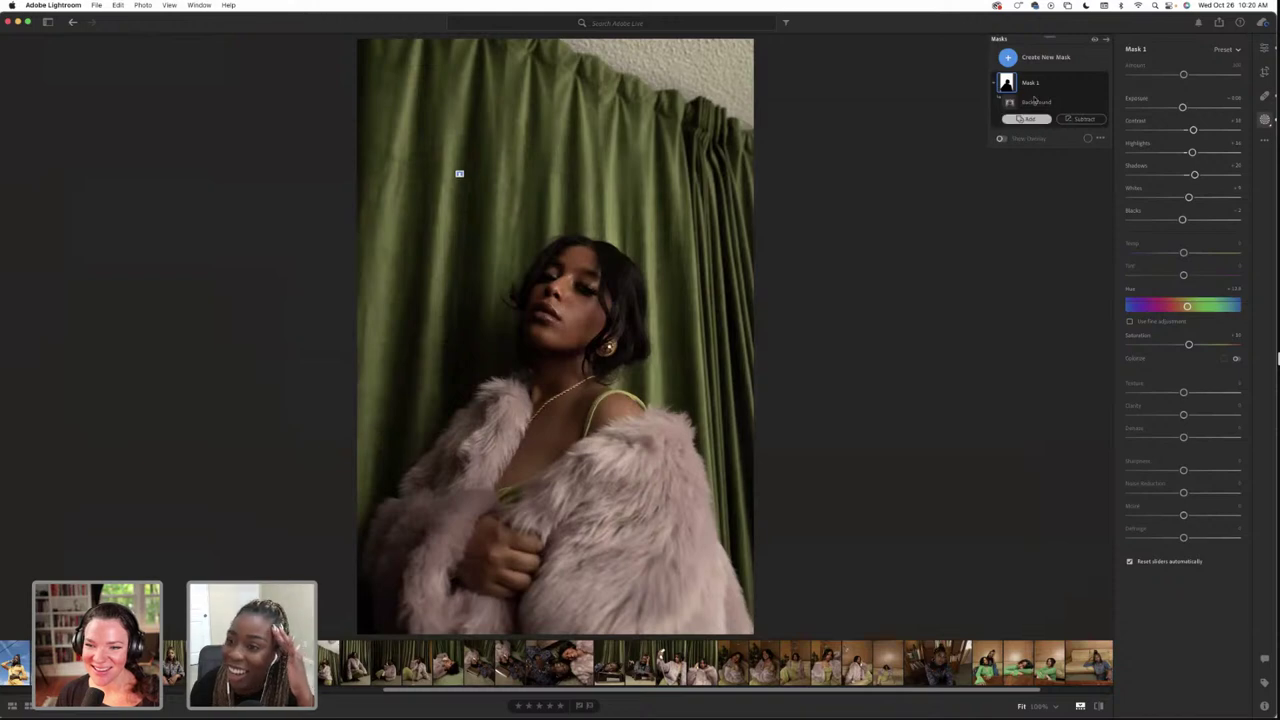
{"action": "left_click", "coordinate": [1006, 58]}
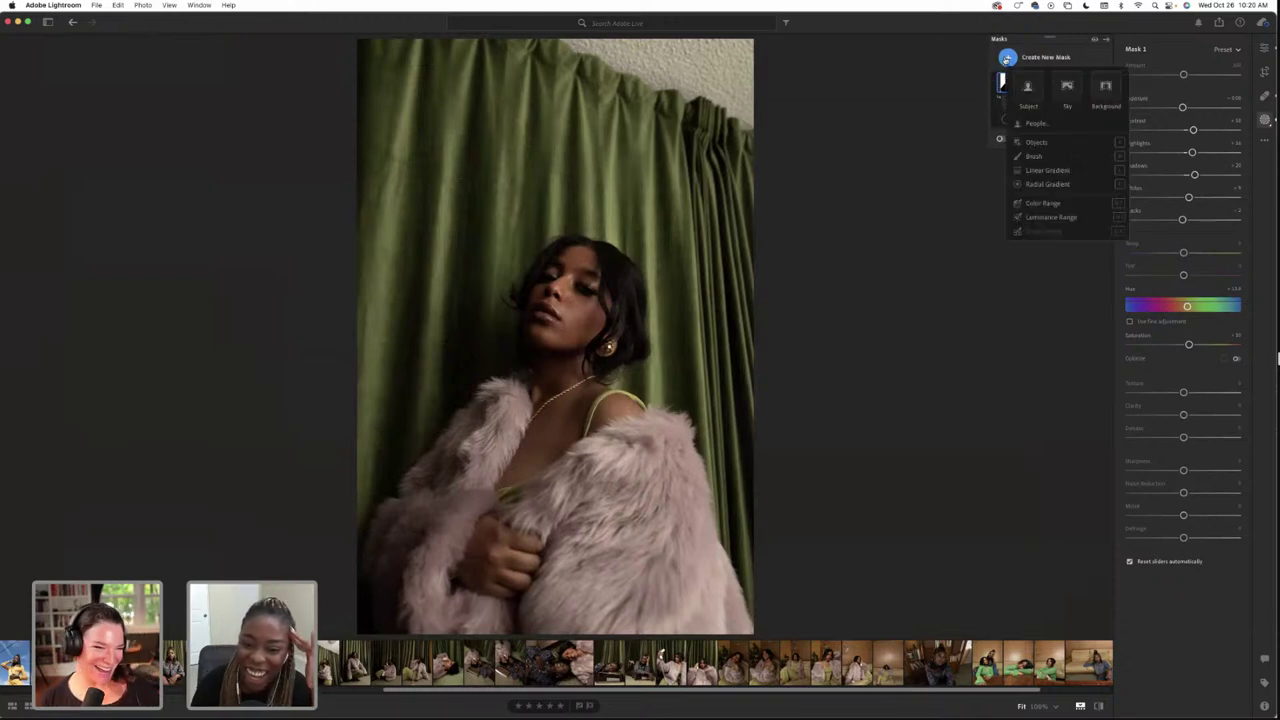
Create Mask 2 covering Person 1's face skin and body skin, and raise its exposure slightly
{"action": "left_click", "coordinate": [1035, 123]}
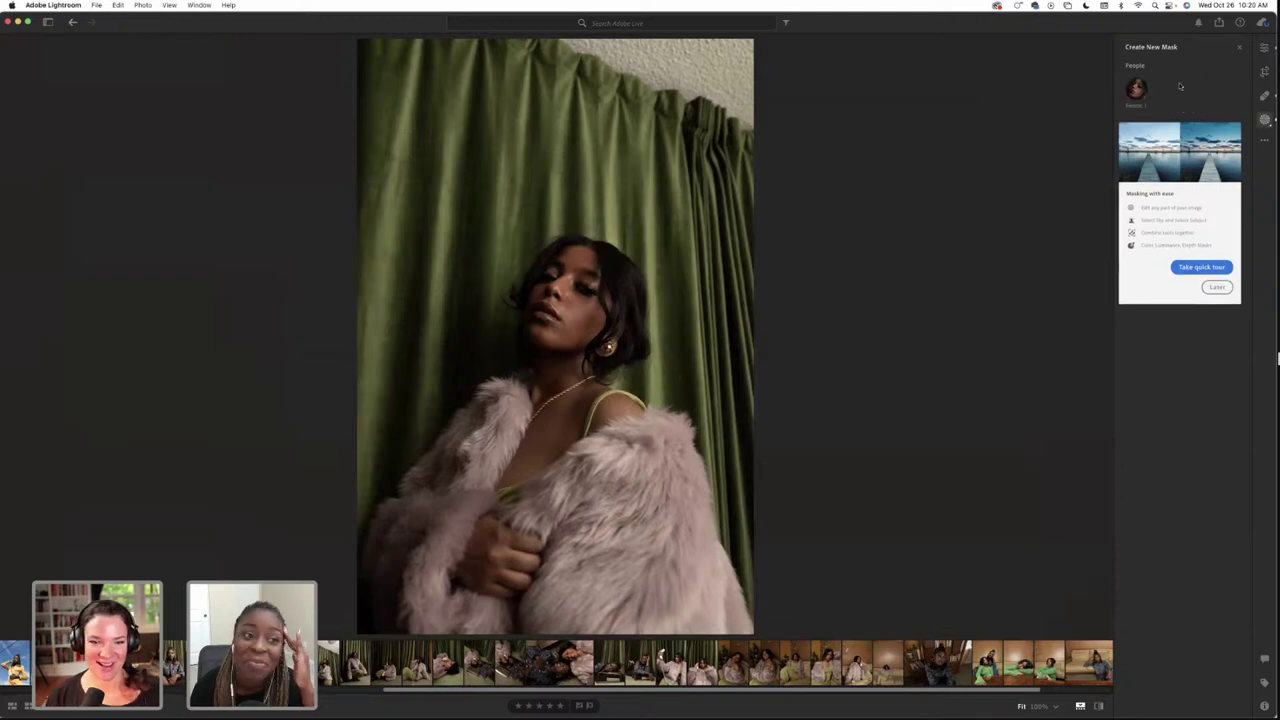
{"action": "left_click", "coordinate": [1143, 91]}
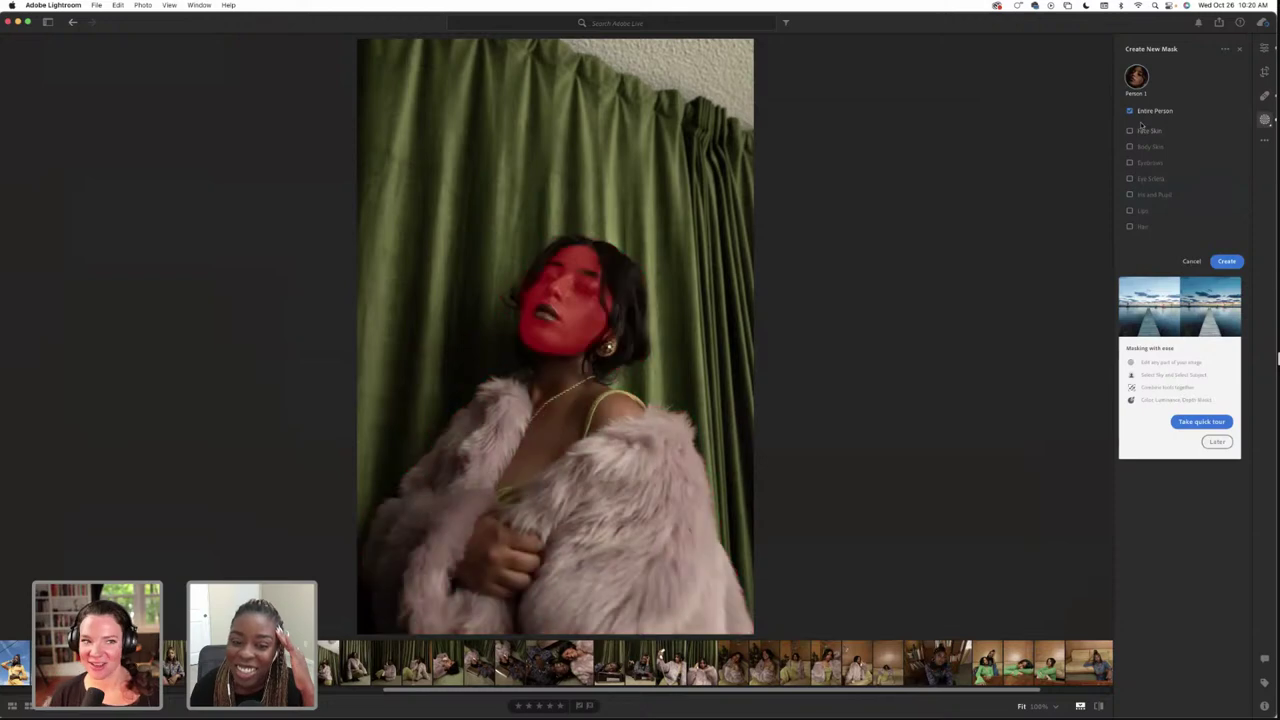
{"action": "left_click", "coordinate": [1142, 131]}
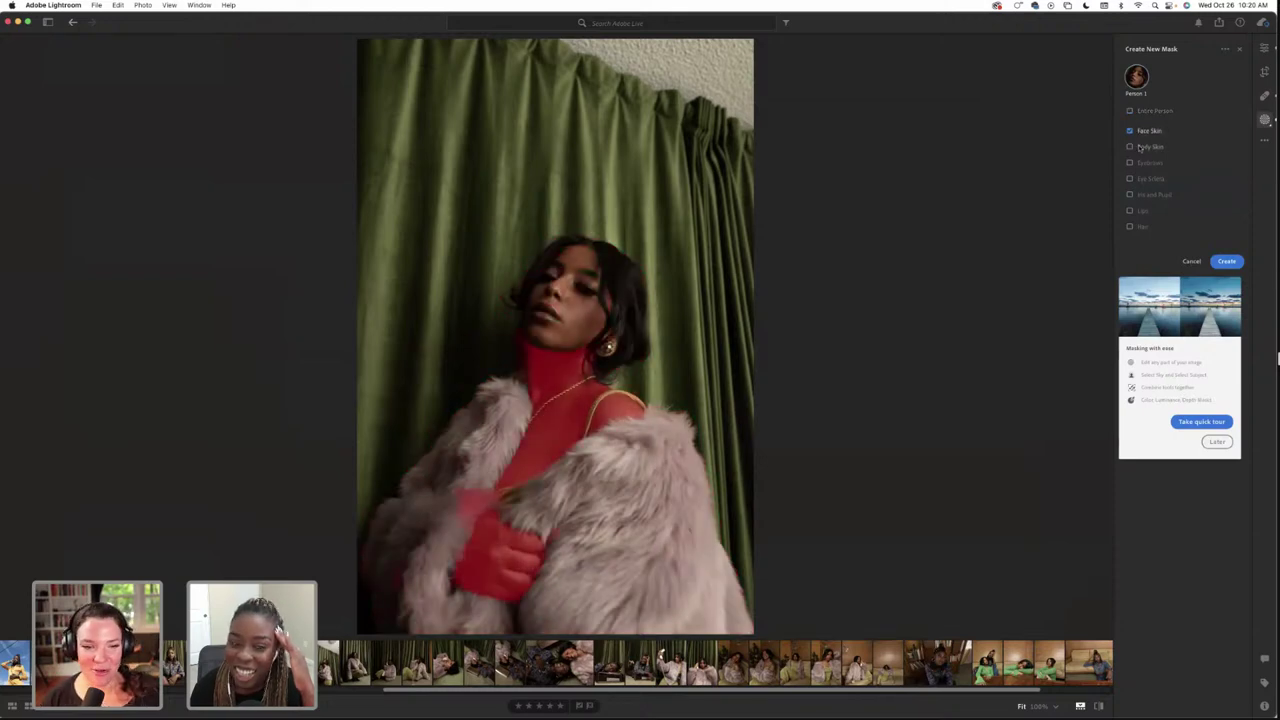
{"action": "left_click", "coordinate": [1140, 146]}
{"action": "left_click", "coordinate": [1226, 281]}
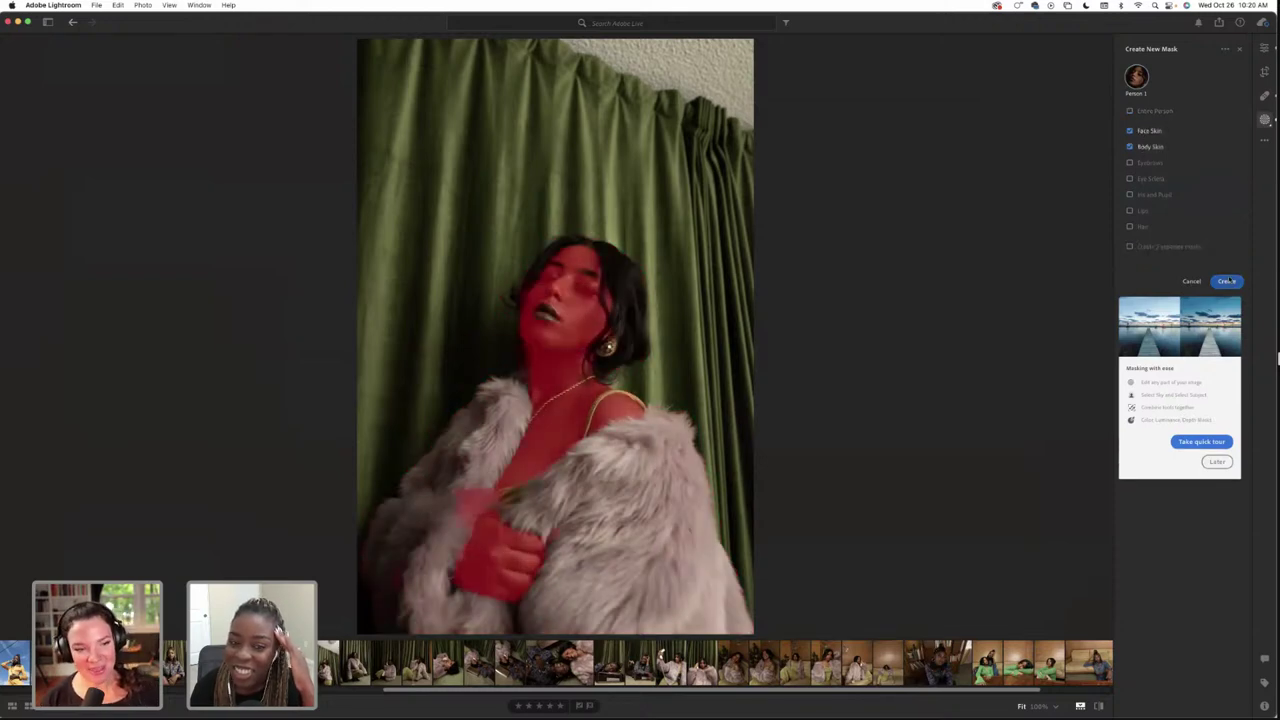
{"action": "left_click_drag", "start_coordinate": [1183, 140], "coordinate": [1188, 141]}
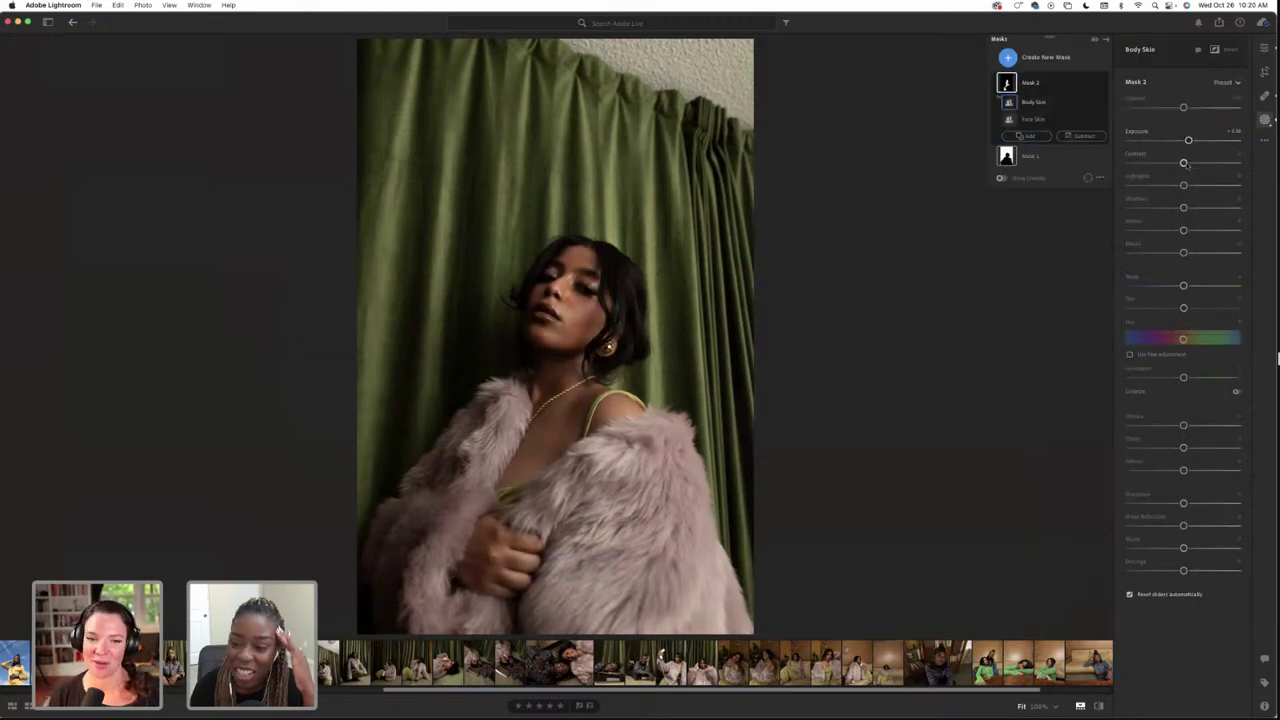
On the skin mask, add a little contrast and raise shadows and whites to +8
{"action": "mouse_move", "coordinate": [1181, 163]}
{"action": "left_mouse_down"}
{"action": "mouse_move", "coordinate": [1170, 163]}
{"action": "mouse_move", "coordinate": [1190, 186]}
{"action": "left_mouse_up"}
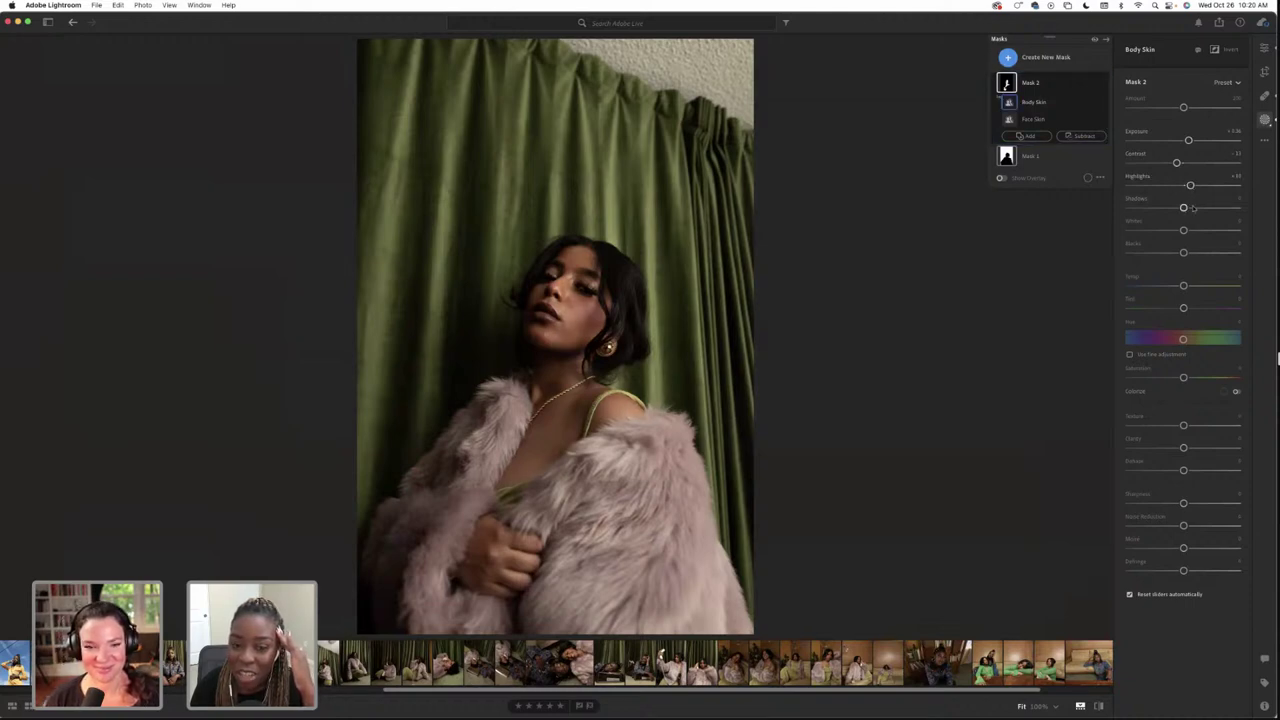
{"action": "left_click_drag", "start_coordinate": [1184, 207], "coordinate": [1179, 208]}
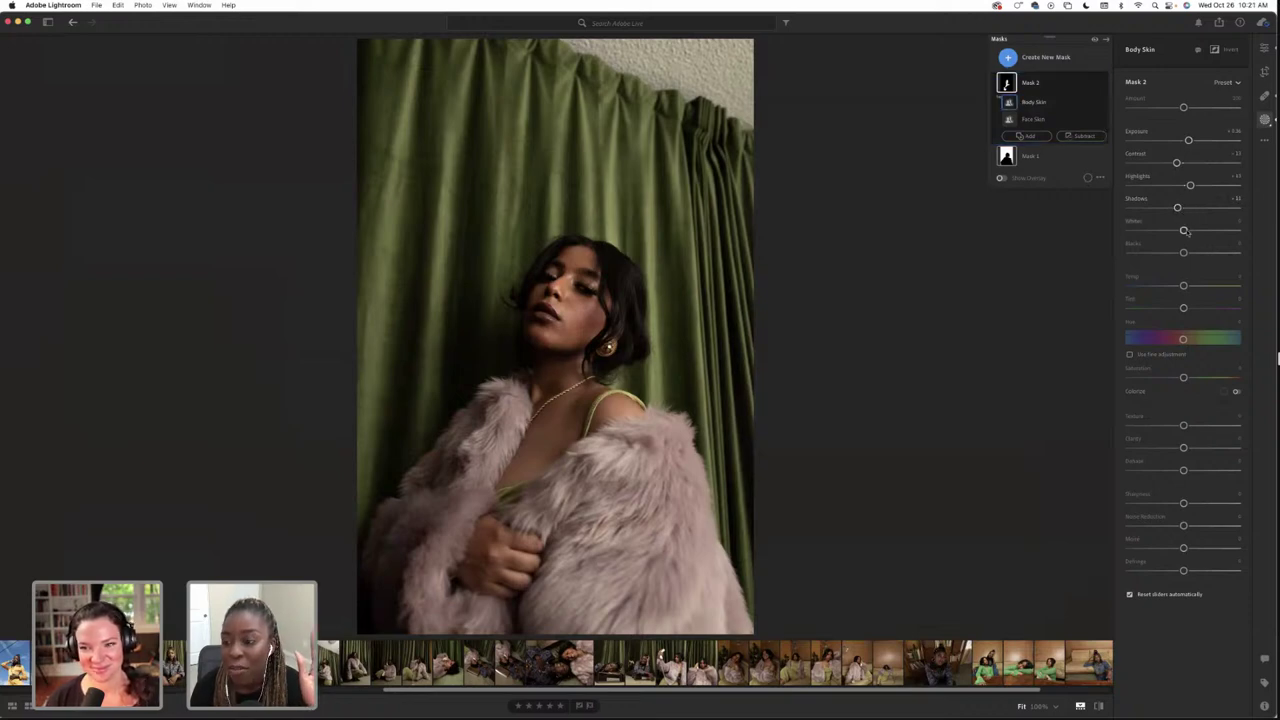
{"action": "left_click_drag", "start_coordinate": [1185, 231], "coordinate": [1190, 231]}
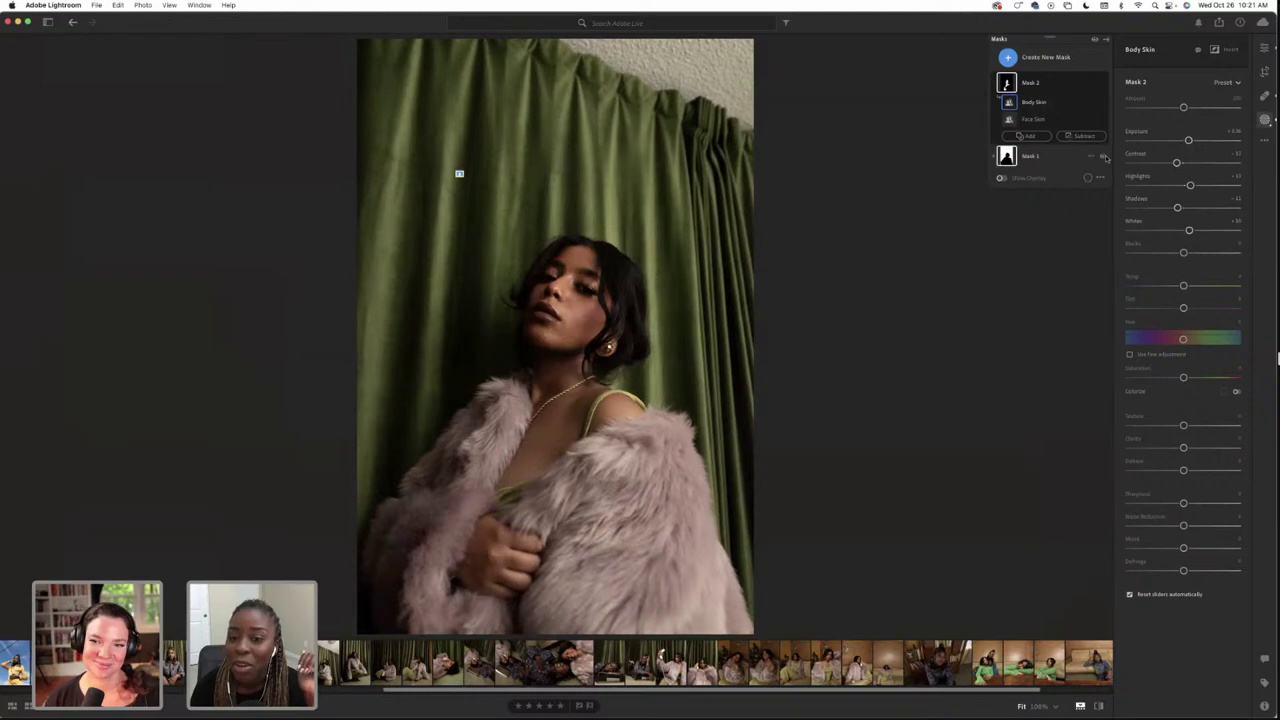
Darken the background Mask 1 slightly and open the side-by-side compare view
{"action": "left_click", "coordinate": [1028, 156]}
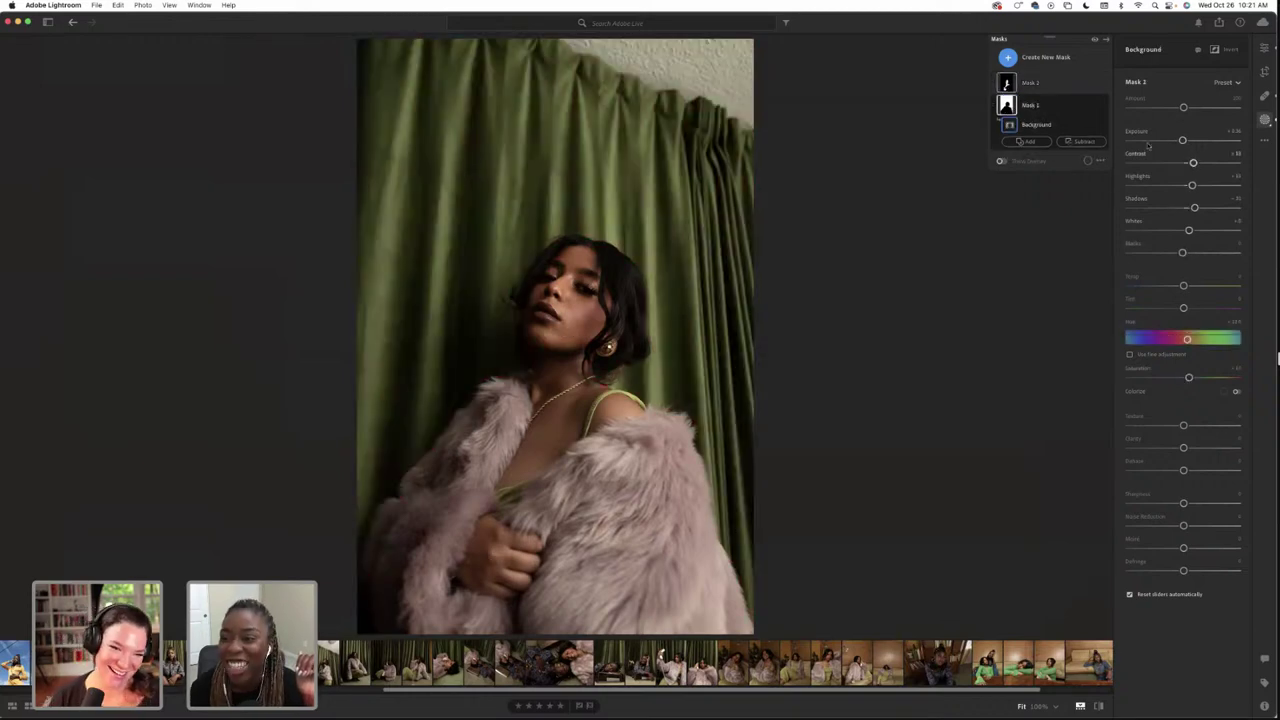
{"action": "left_click_drag", "start_coordinate": [1183, 141], "coordinate": [1181, 141]}
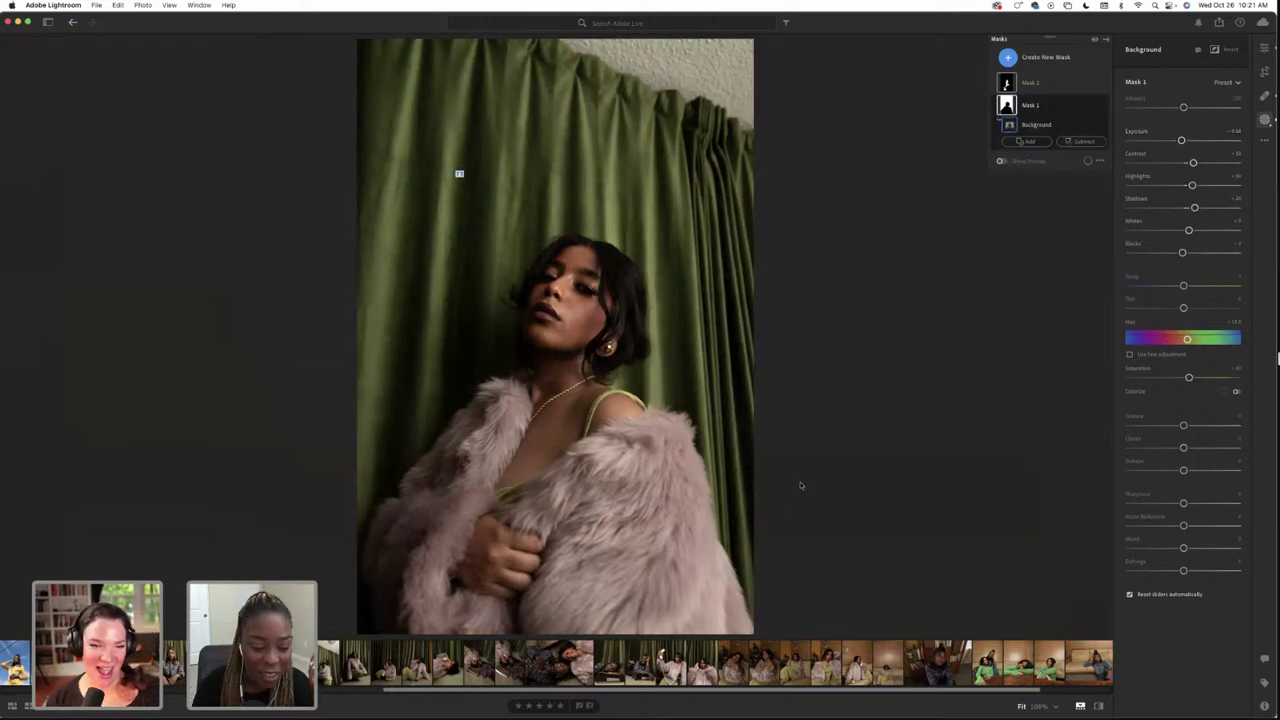
{"action": "key", "text": "y"}
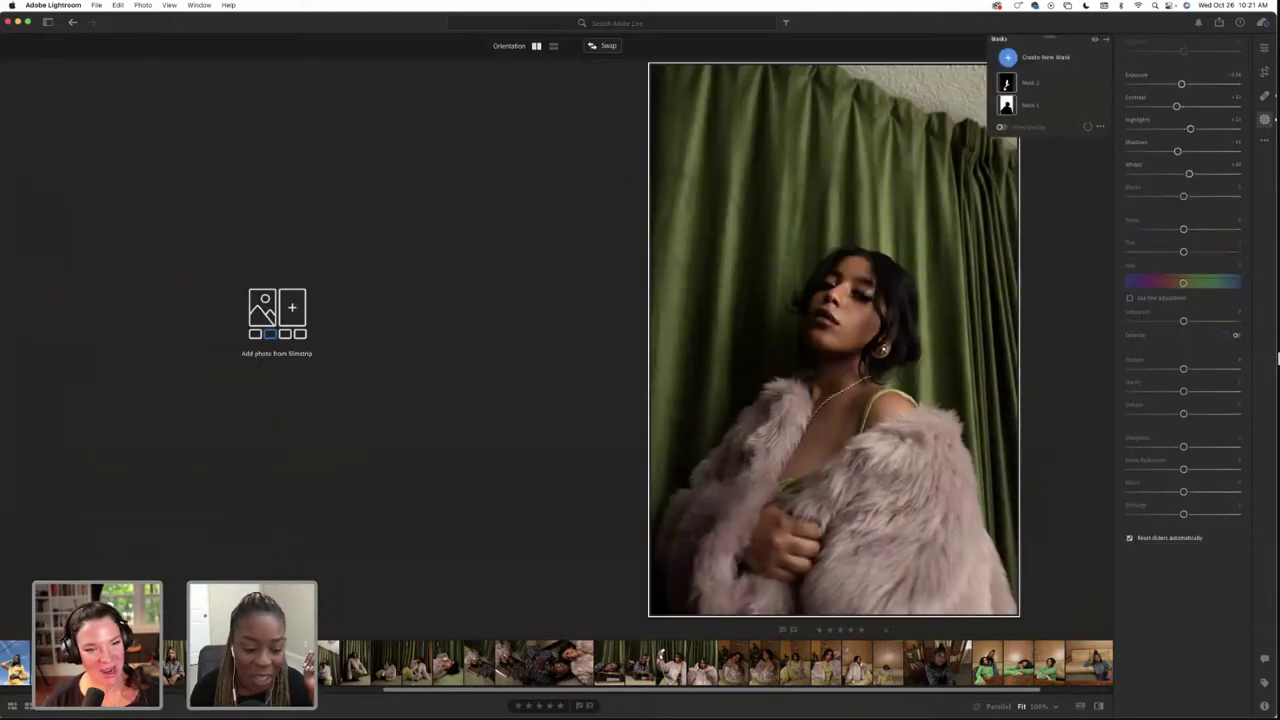
Load the reclining phone portrait as reference beside the active curtain portrait, and open Crop on it
{"action": "left_click_drag", "start_coordinate": [397, 690], "coordinate": [377, 690]}
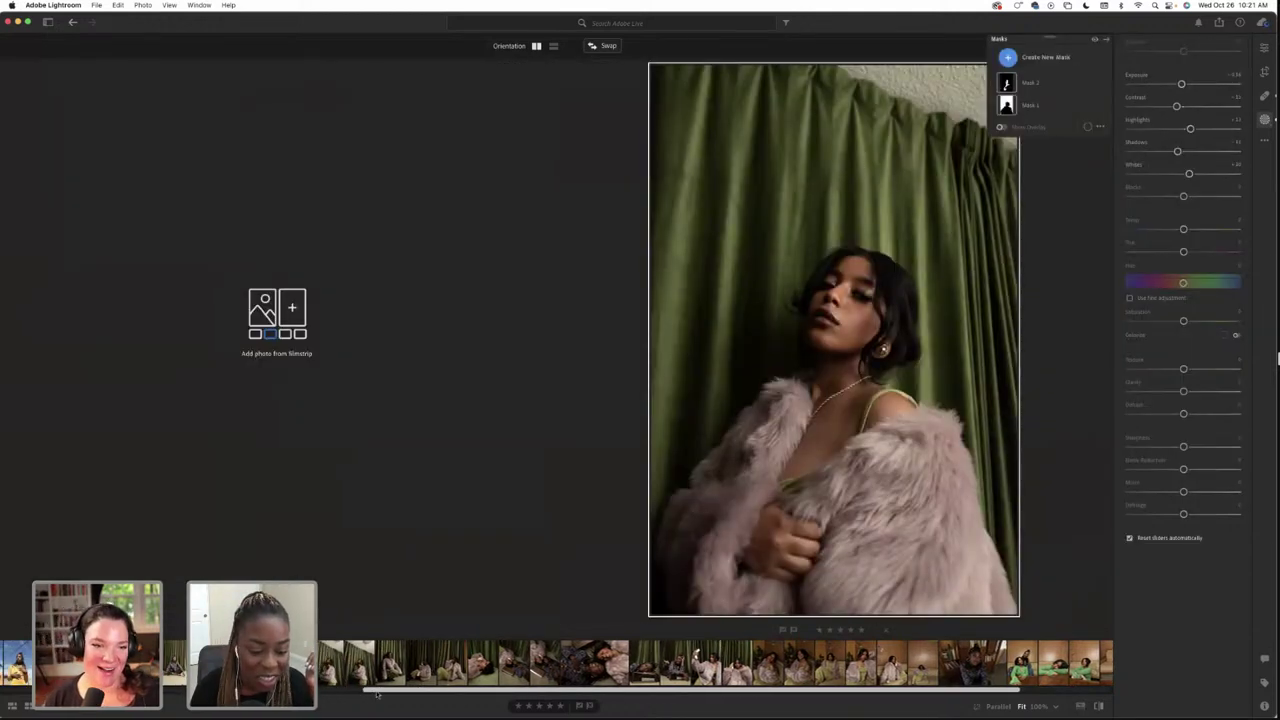
{"action": "left_click", "coordinate": [483, 662]}
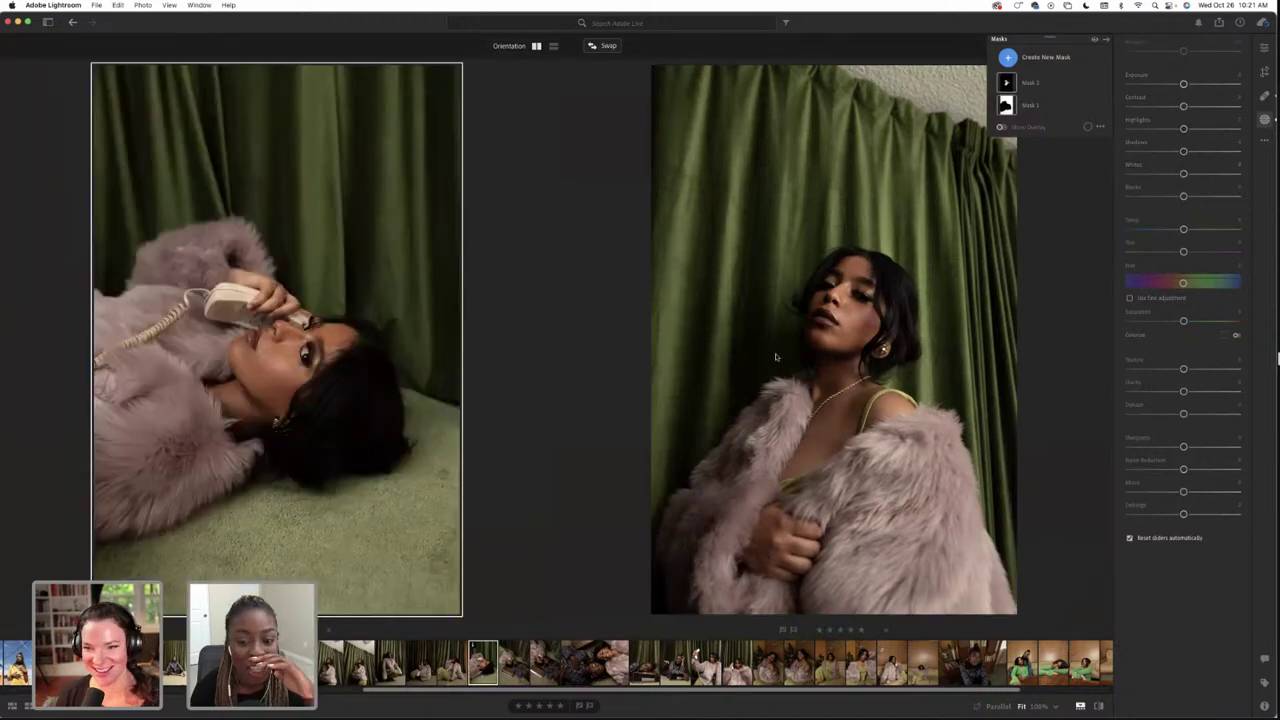
{"action": "left_click", "coordinate": [776, 357]}
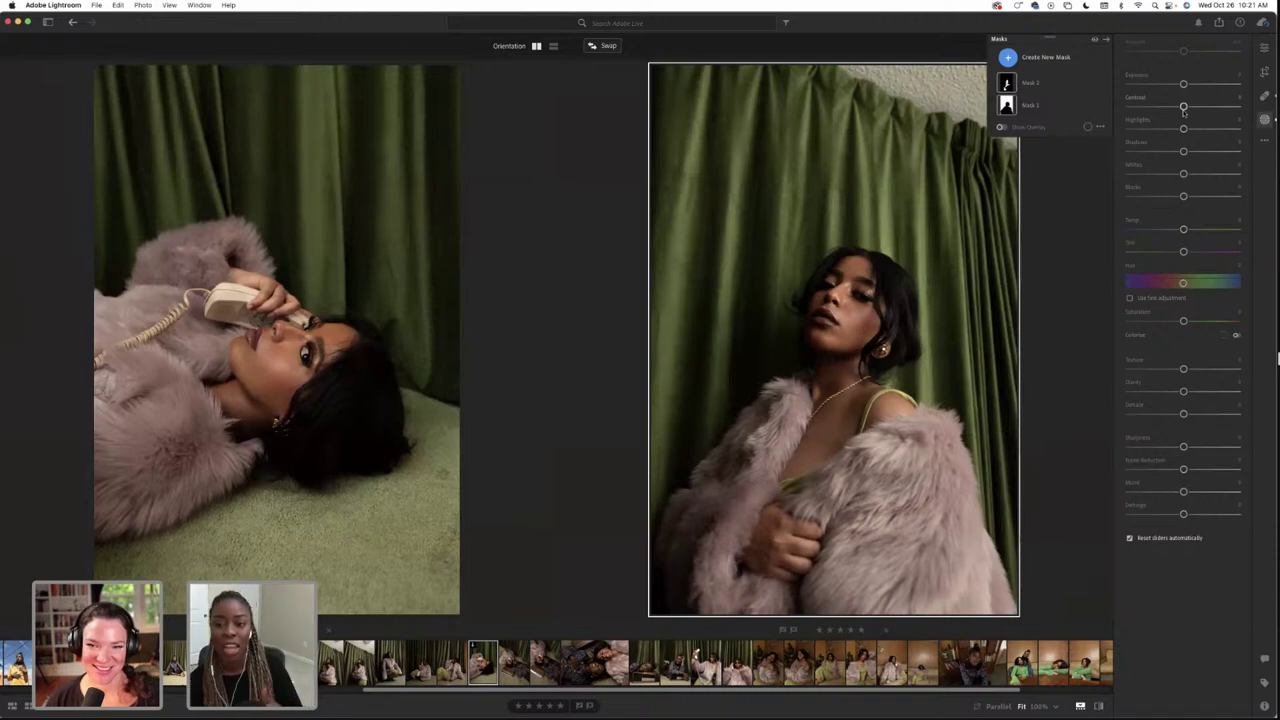
{"action": "left_click", "coordinate": [1264, 71]}
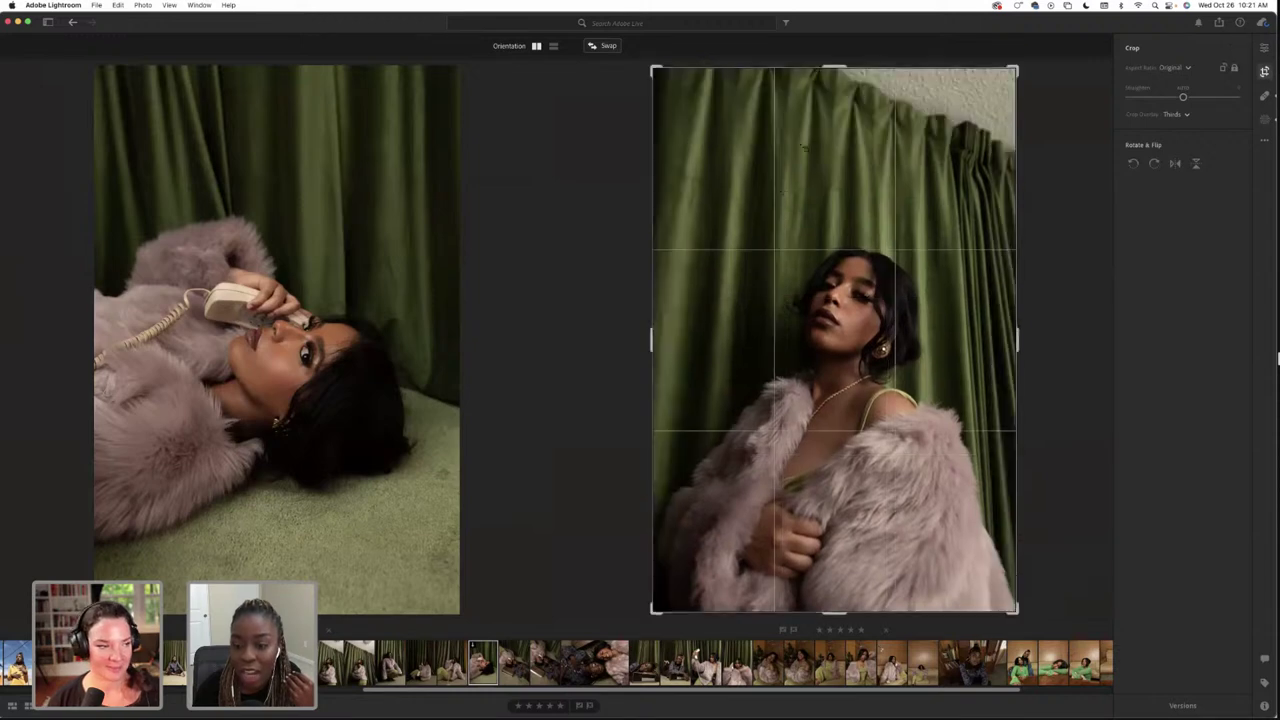
Shift the curtain portrait within its crop frame, undoing a stray move, and apply a tighter crop
{"action": "left_click_drag", "start_coordinate": [780, 187], "coordinate": [834, 339]}
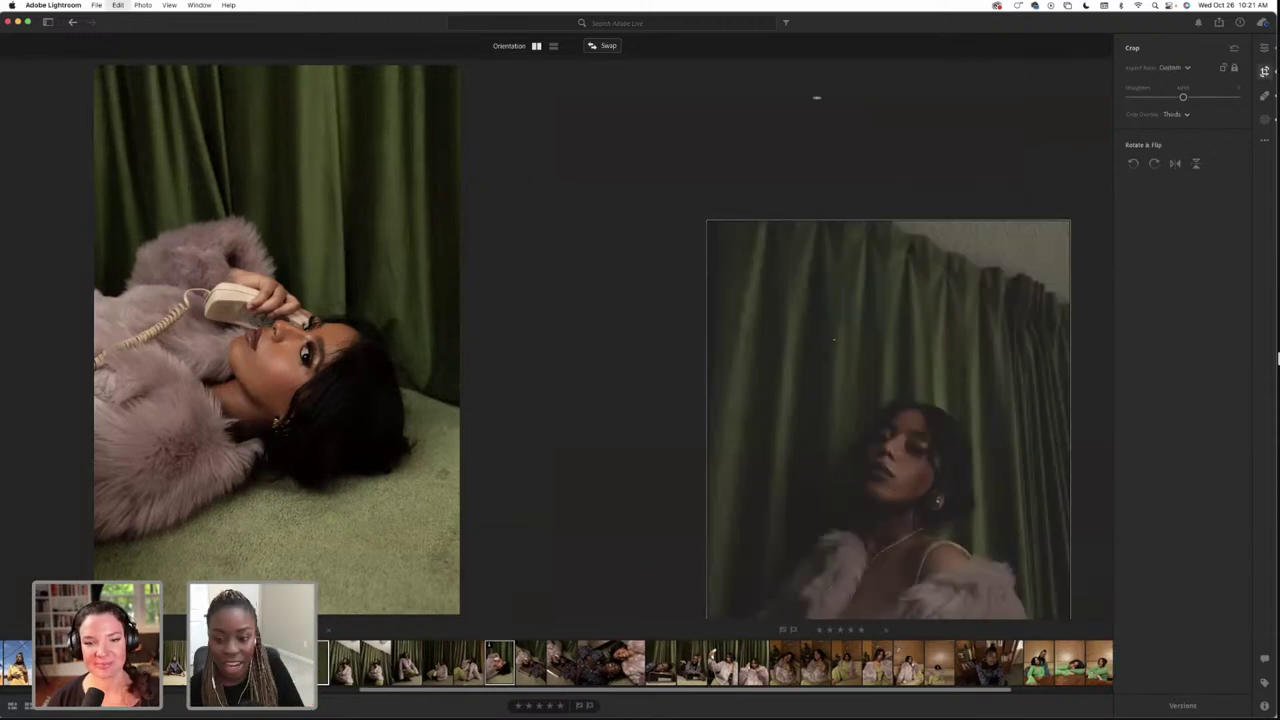
{"action": "key", "text": "super+z"}
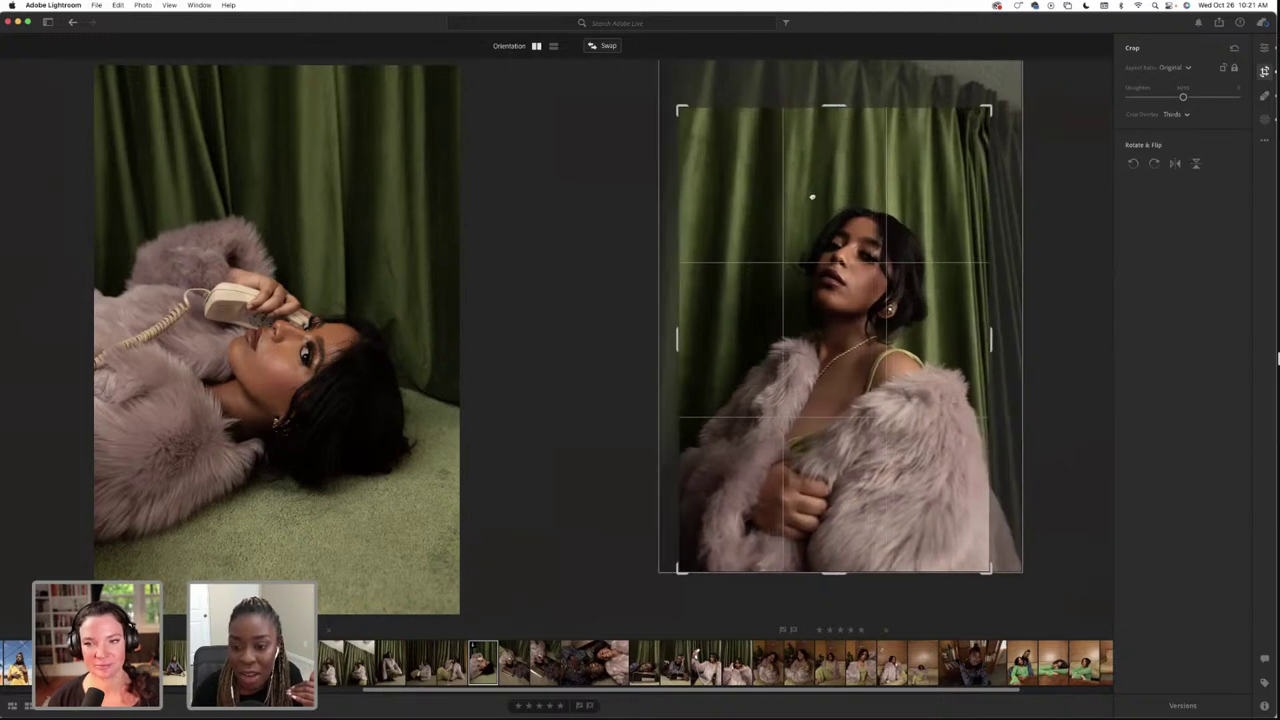
{"action": "left_click_drag", "start_coordinate": [812, 197], "coordinate": [816, 197]}
{"action": "key", "text": "e"}
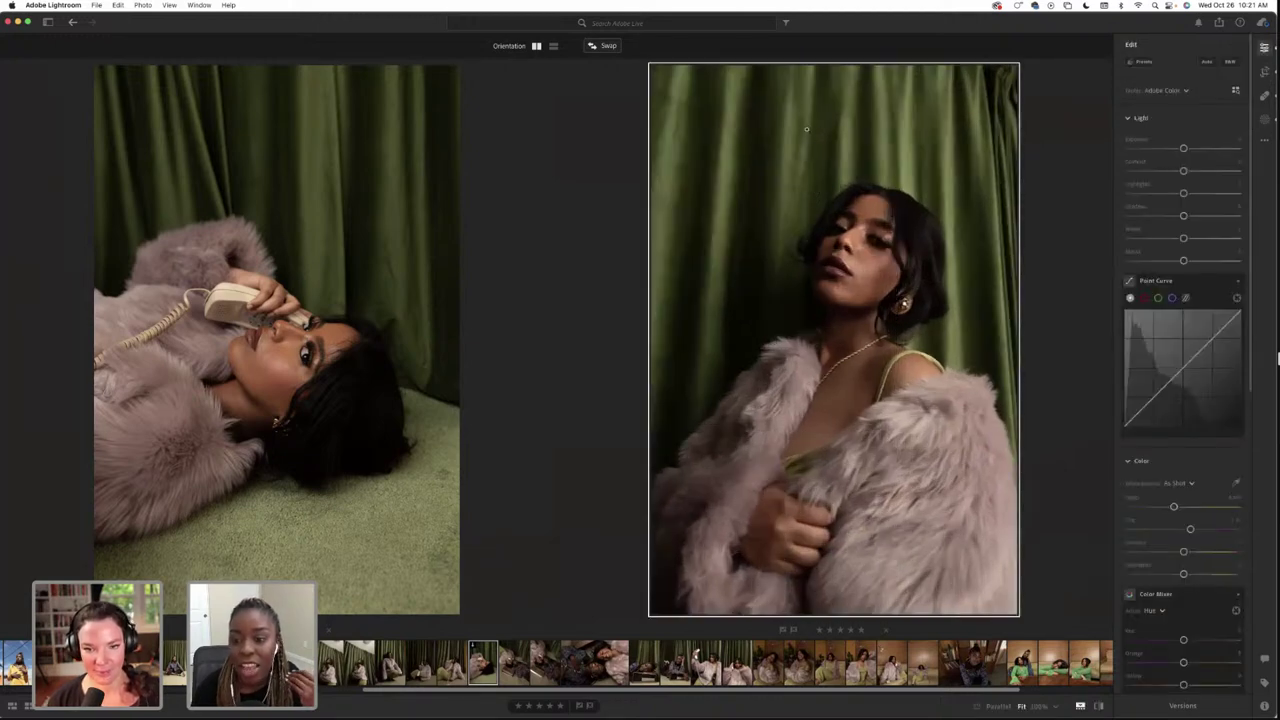
{"action": "left_click", "coordinate": [1264, 71]}
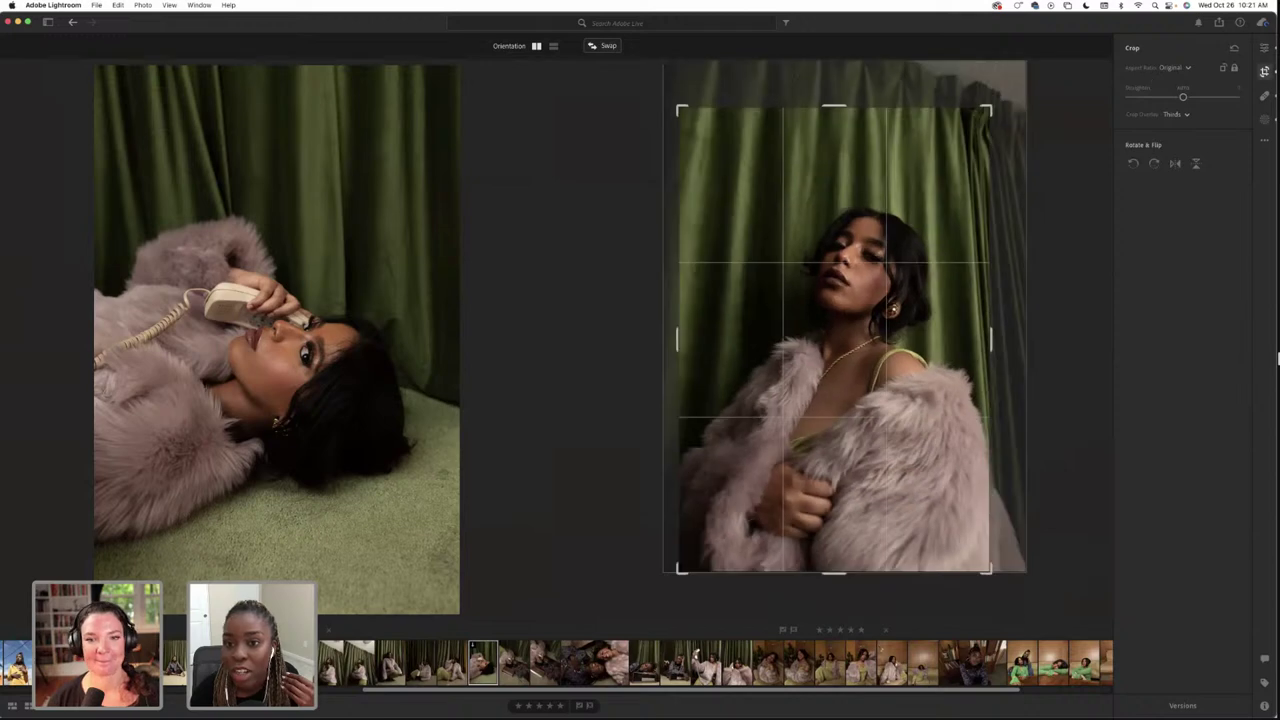
{"action": "left_click_drag", "start_coordinate": [823, 180], "coordinate": [818, 181]}
{"action": "key", "text": "e"}
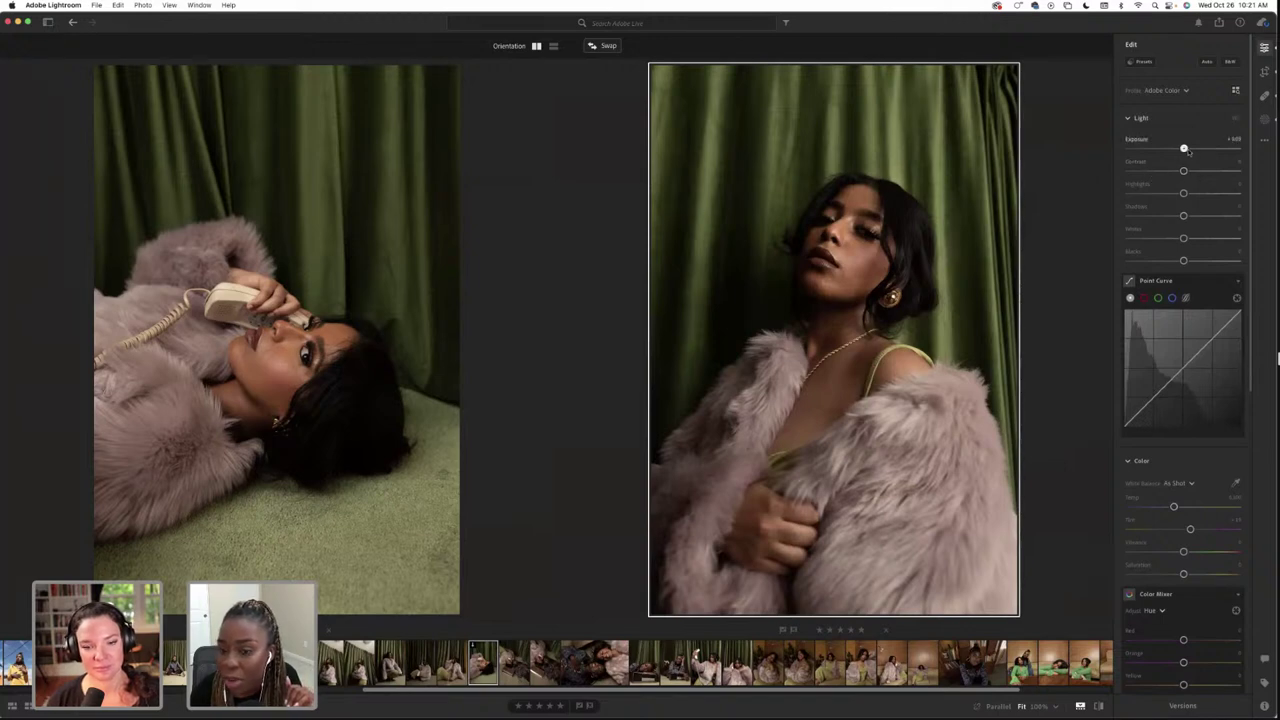
Raise the curtain portrait's Exposure slightly, check the face at 100%, then add a little Contrast
{"action": "left_click_drag", "start_coordinate": [1187, 150], "coordinate": [1185, 150]}
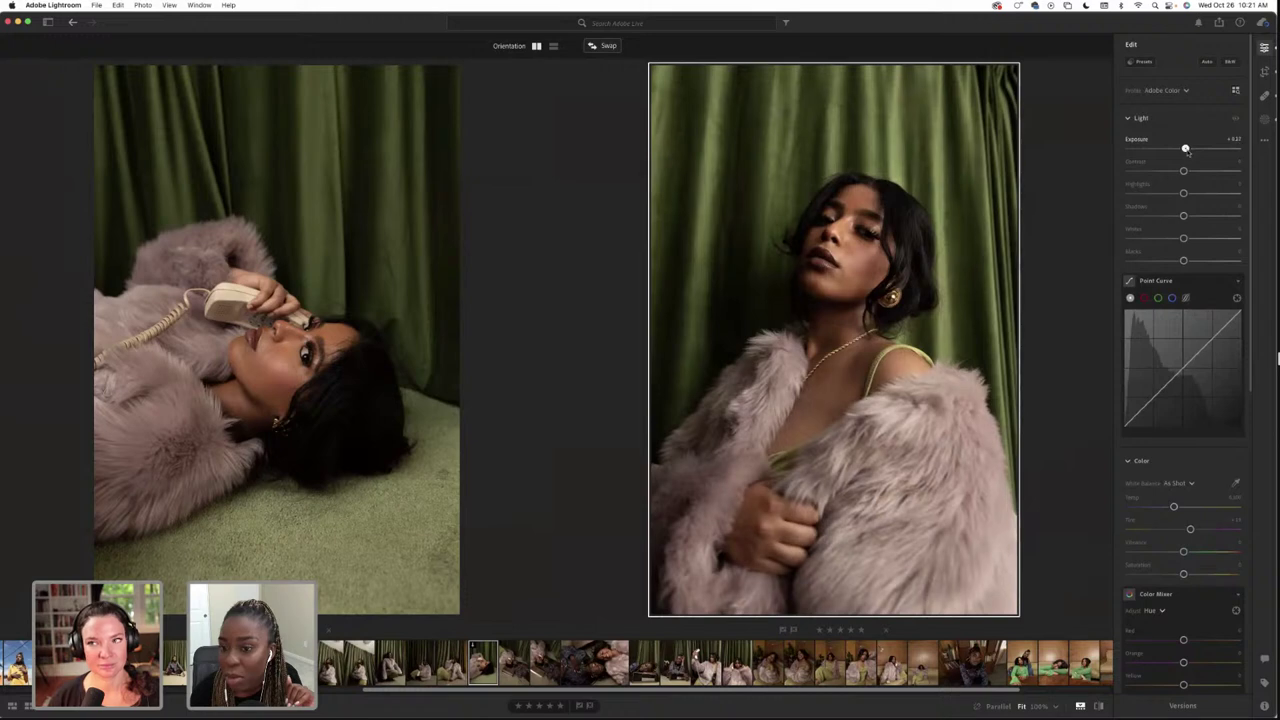
{"action": "left_click", "coordinate": [843, 285]}
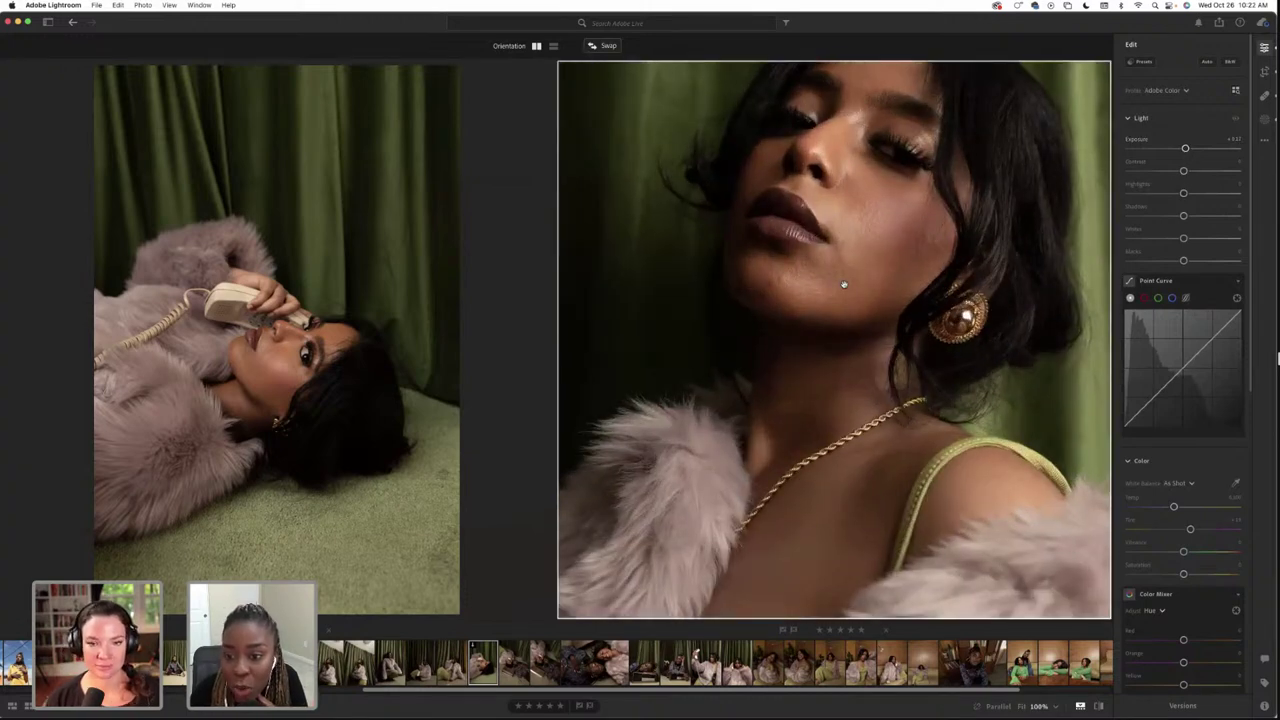
{"action": "left_click", "coordinate": [843, 285]}
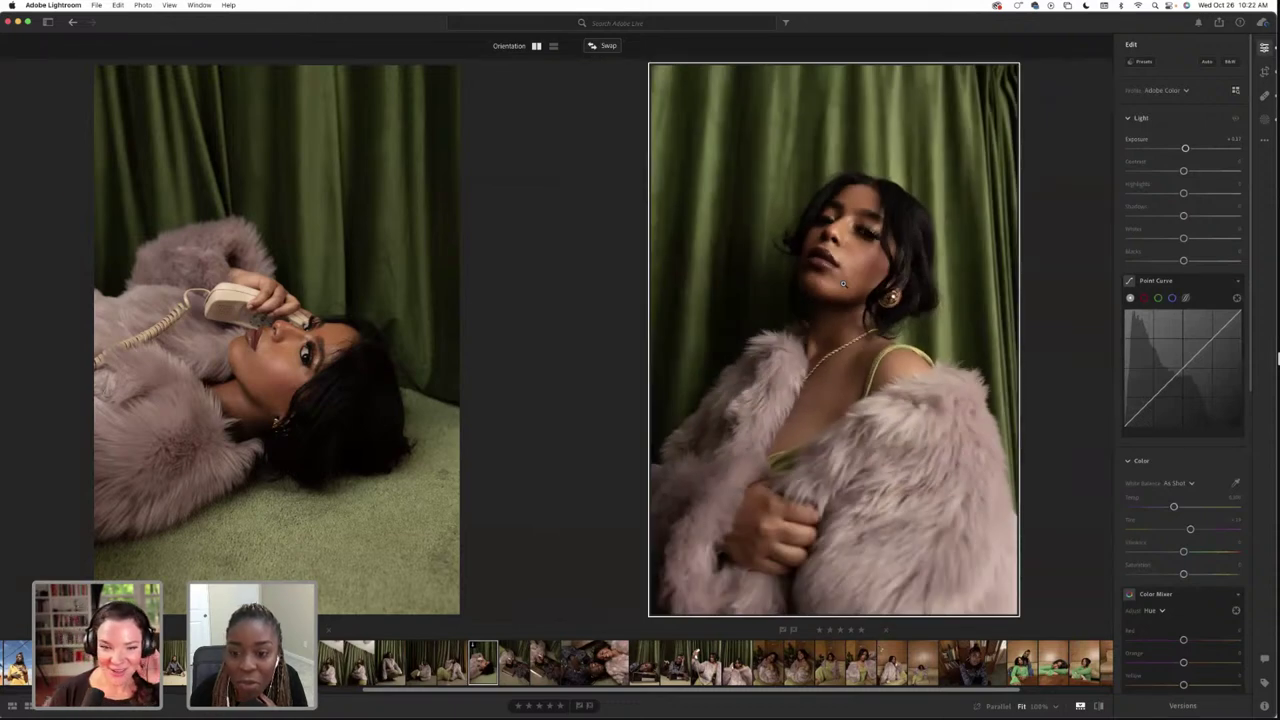
{"action": "scroll", "coordinate": [1156, 204], "scroll_direction": "down", "scroll_amount": 1}
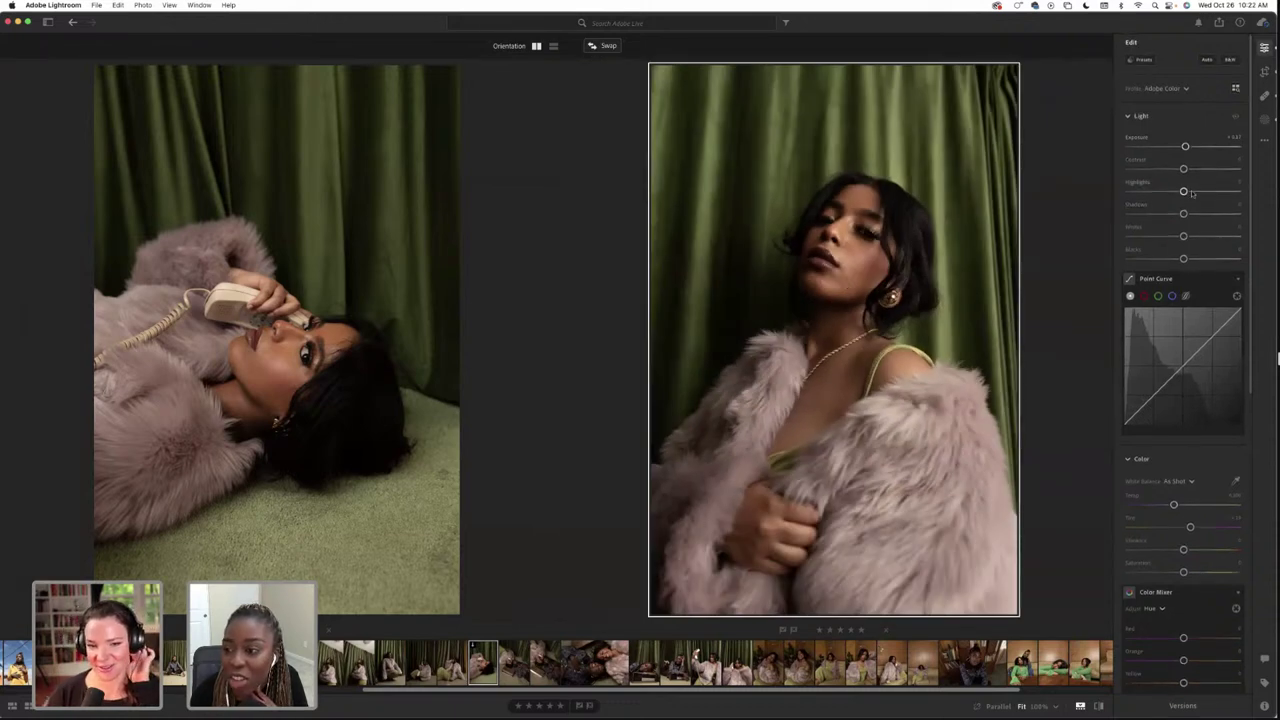
{"action": "scroll", "coordinate": [1185, 170], "scroll_direction": "down", "scroll_amount": 1}
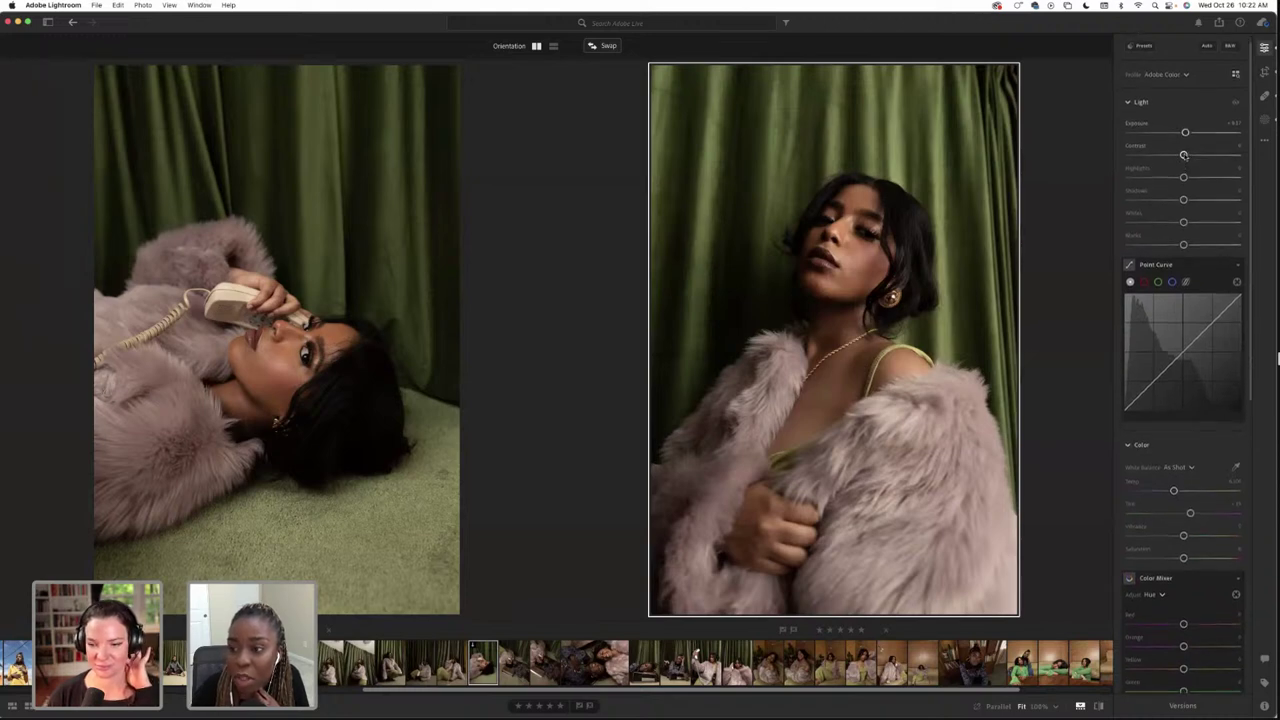
{"action": "scroll", "coordinate": [1184, 155], "scroll_direction": "up", "scroll_amount": 2}
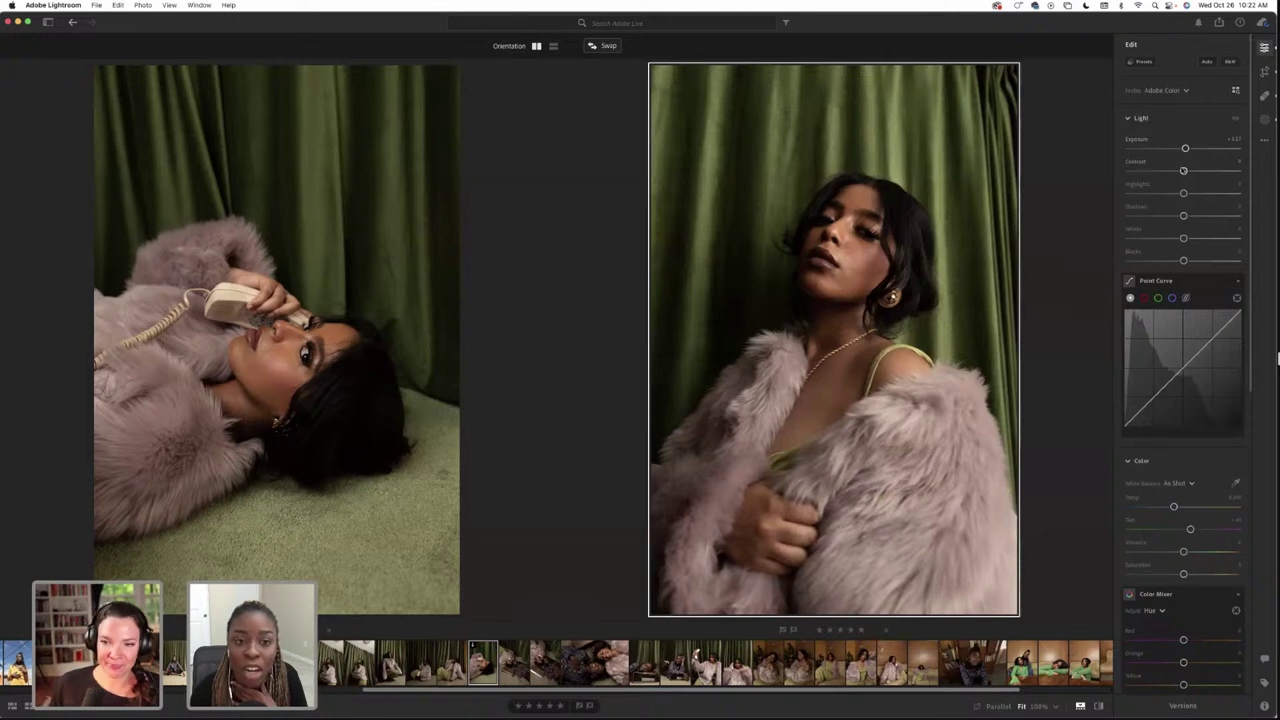
{"action": "left_click_drag", "start_coordinate": [1183, 172], "coordinate": [1186, 171]}
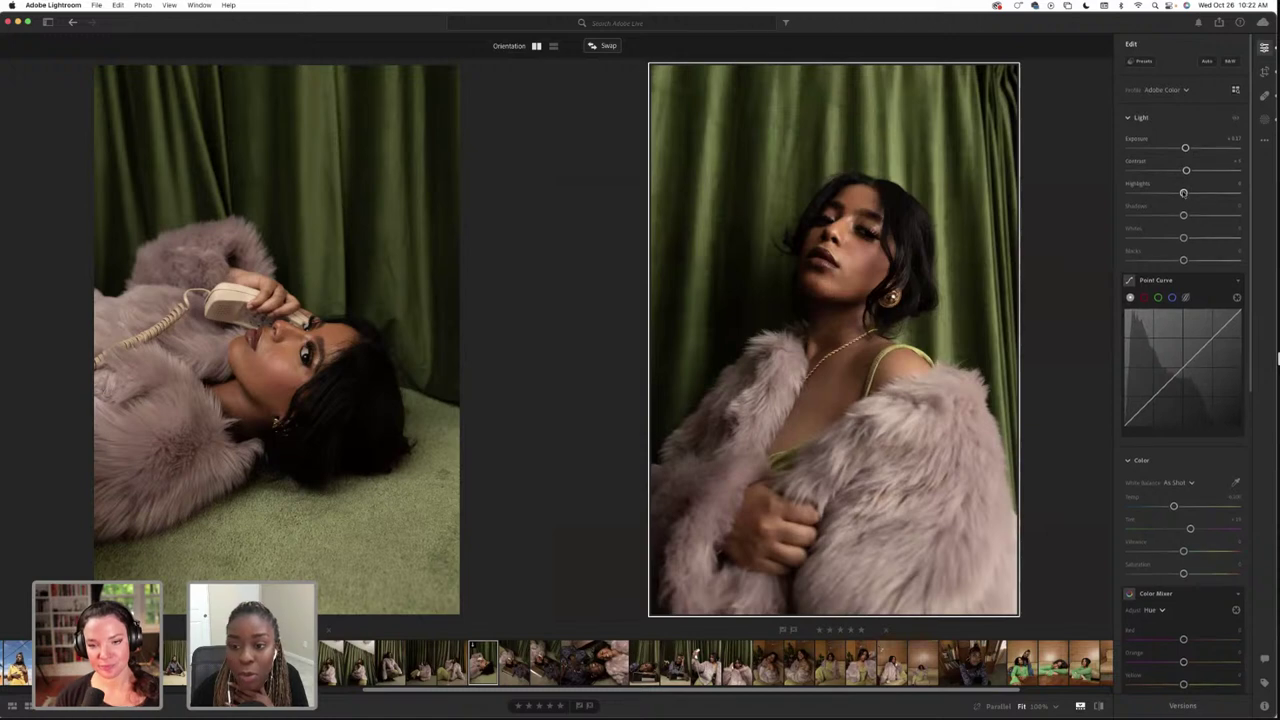
{"action": "scroll", "coordinate": [1185, 196], "scroll_direction": "down", "scroll_amount": 1}
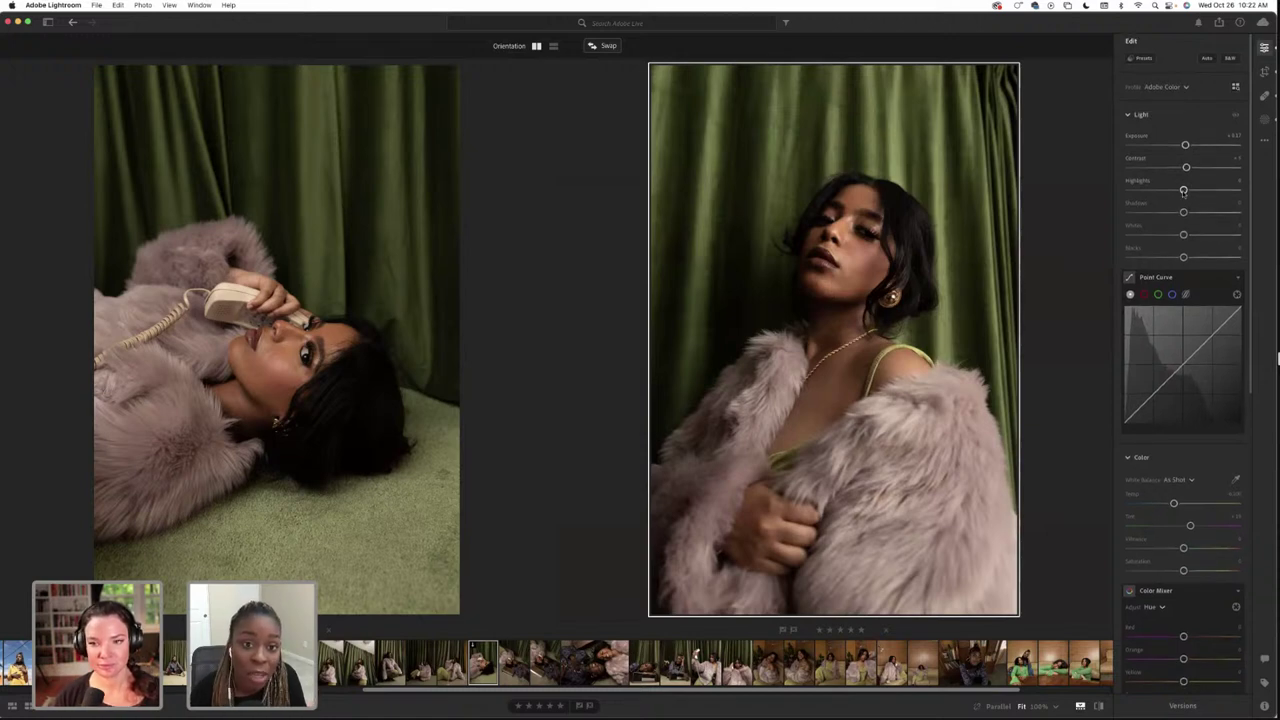
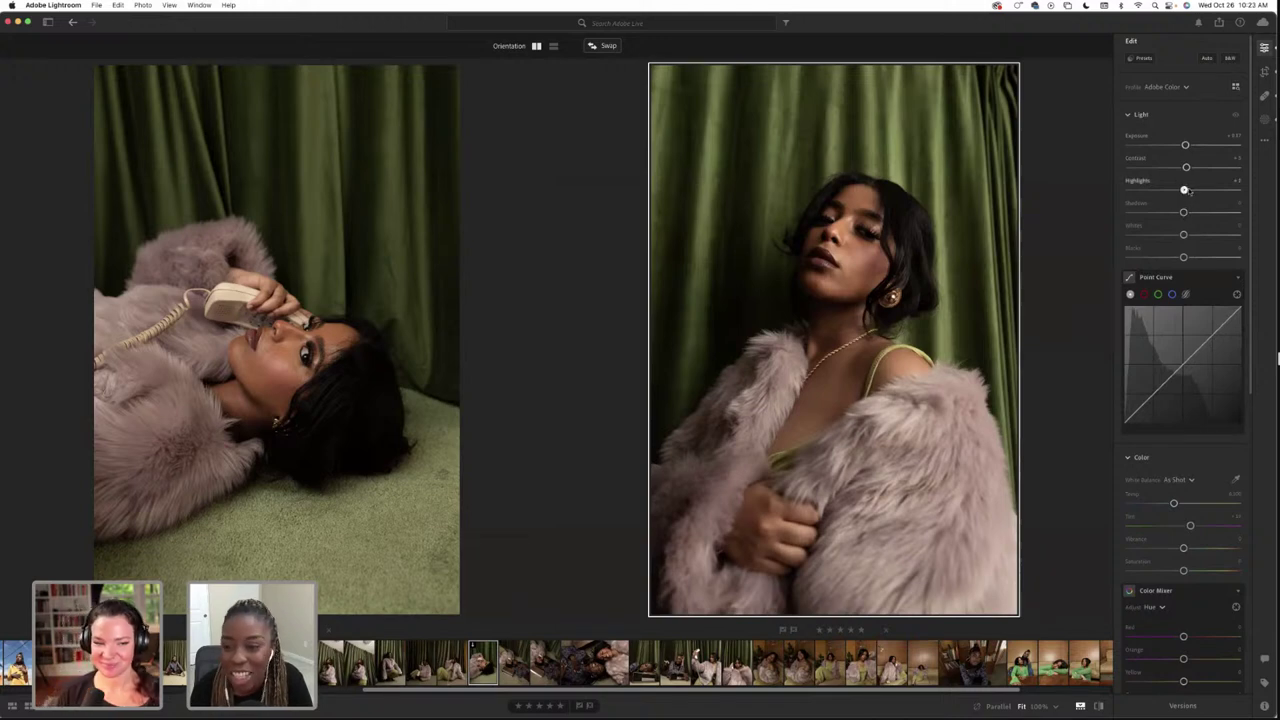
Raise the highlights and adjust the blacks of the fur-coat portrait
{"action": "left_click_drag", "start_coordinate": [1185, 190], "coordinate": [1184, 235]}
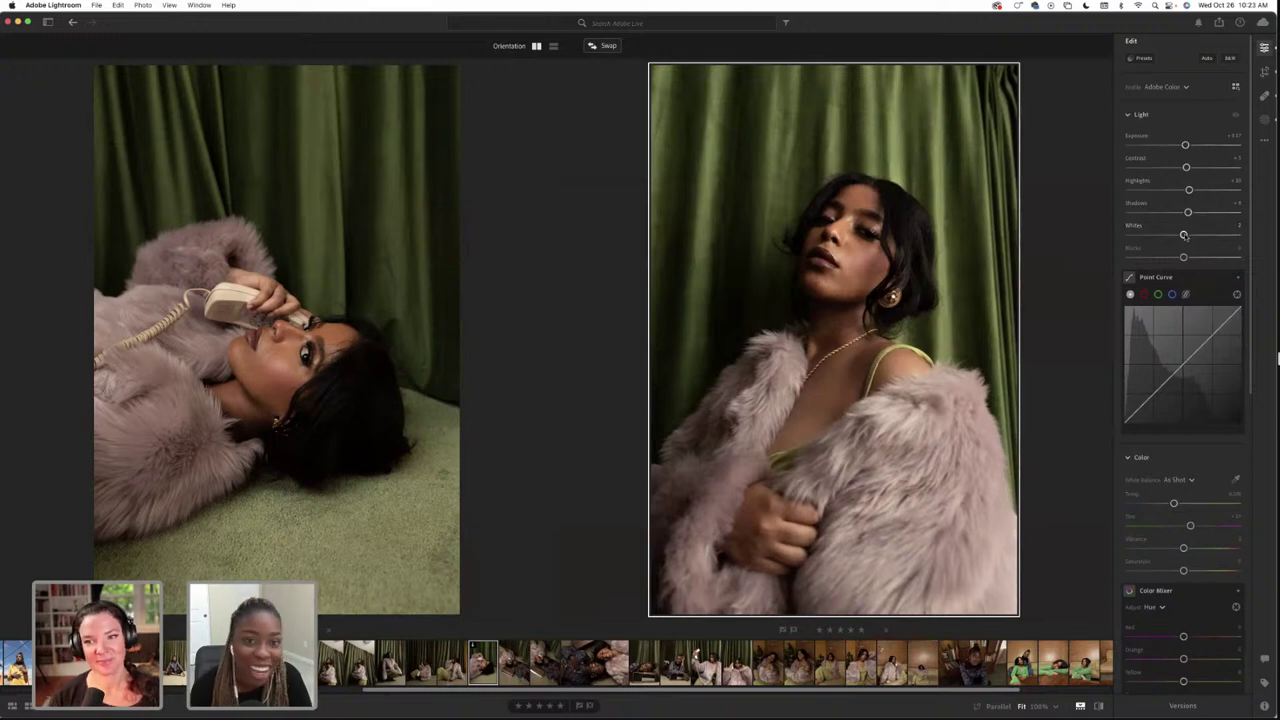
{"action": "left_click_drag", "start_coordinate": [1186, 257], "coordinate": [1188, 257]}
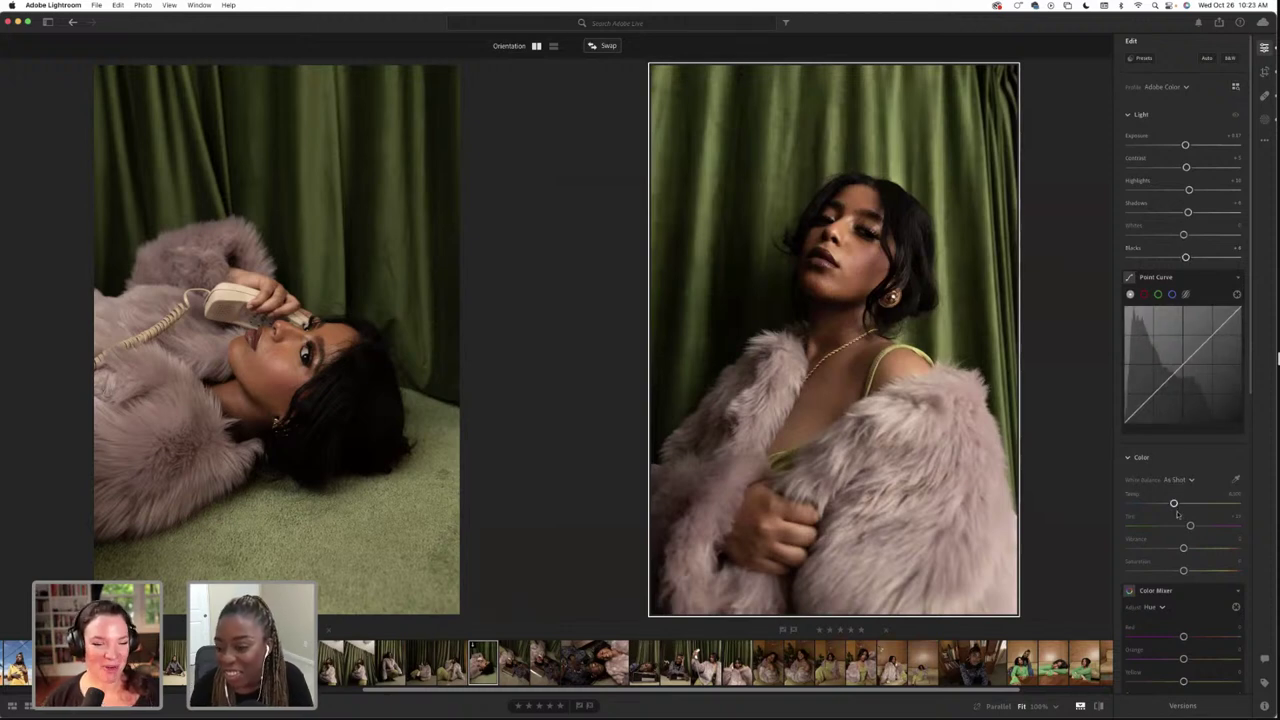
{"action": "scroll", "coordinate": [1176, 490], "scroll_direction": "down", "scroll_amount": 5}
{"action": "scroll", "coordinate": [1176, 490], "scroll_direction": "down", "scroll_amount": 4}
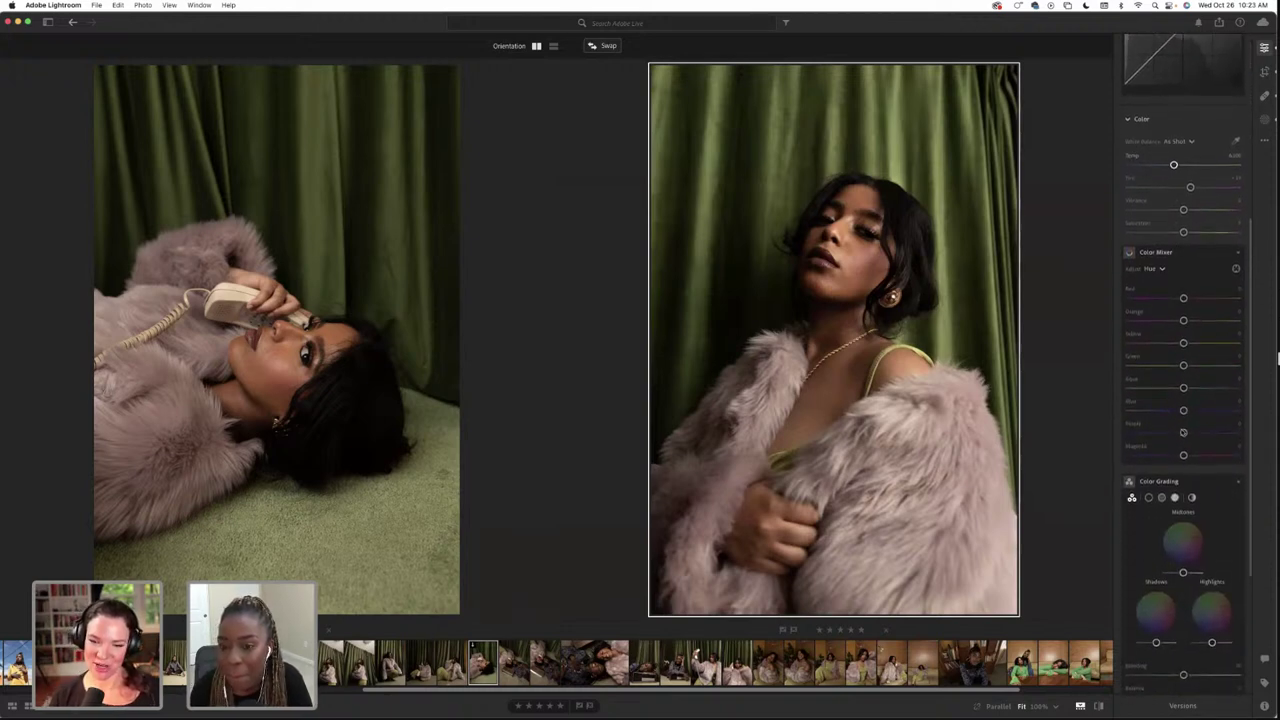
Set Green hue to -2 and Yellow hue to about +19, then show another portrait alongside
{"action": "mouse_move", "coordinate": [1183, 339]}
{"action": "left_mouse_down"}
{"action": "mouse_move", "coordinate": [1199, 340]}
{"action": "mouse_move", "coordinate": [1180, 340]}
{"action": "left_mouse_up"}
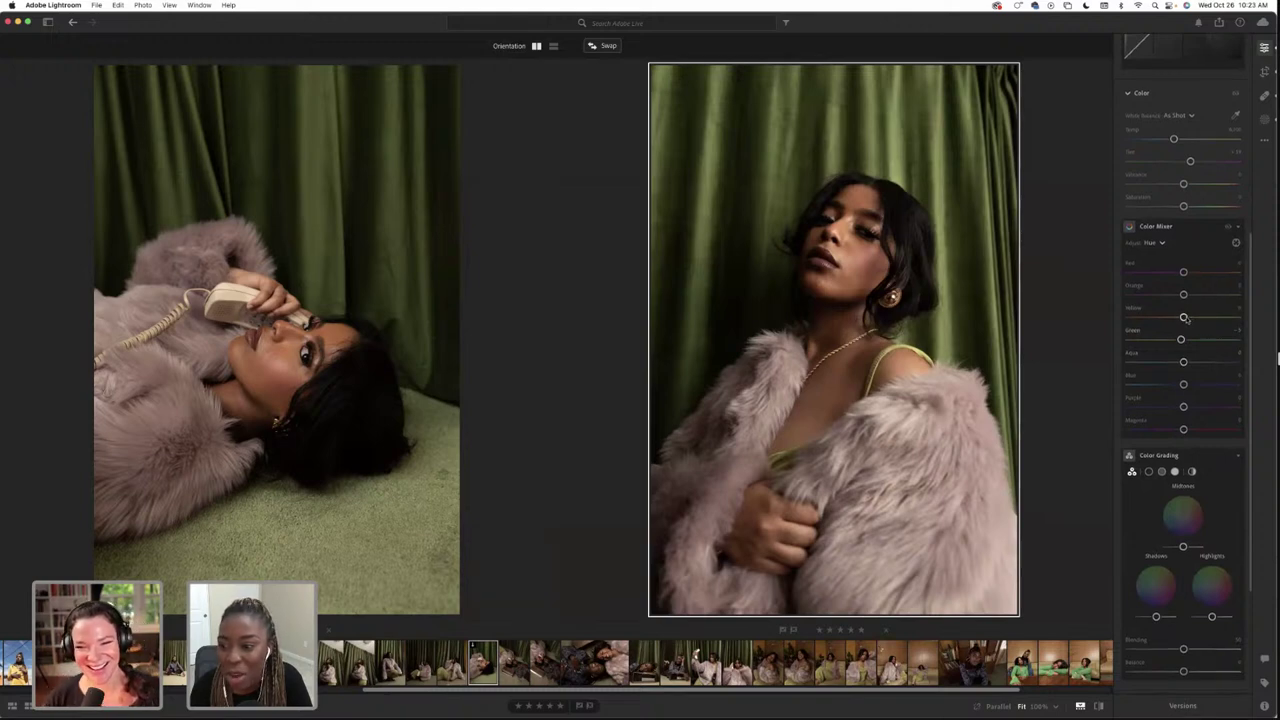
{"action": "scroll", "coordinate": [1192, 318], "scroll_direction": "down", "scroll_amount": 1}
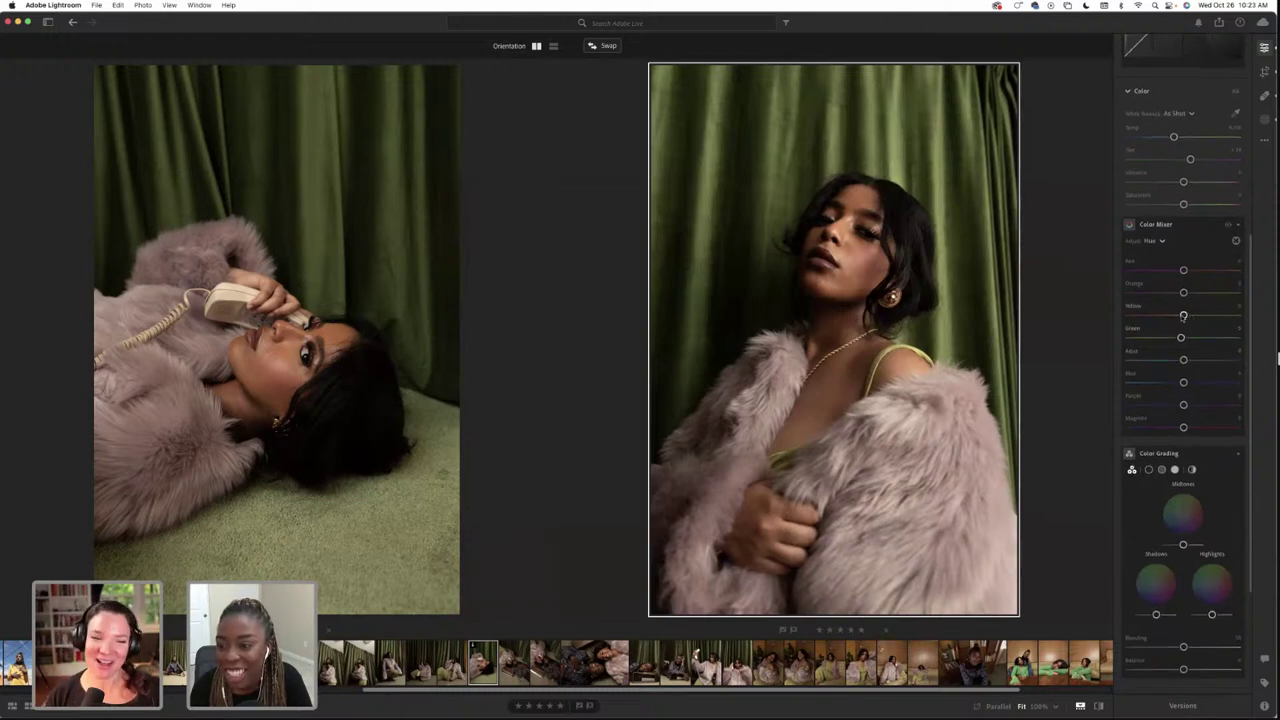
{"action": "mouse_move", "coordinate": [1183, 315]}
{"action": "left_mouse_down"}
{"action": "mouse_move", "coordinate": [1212, 316]}
{"action": "mouse_move", "coordinate": [1195, 316]}
{"action": "left_mouse_up"}
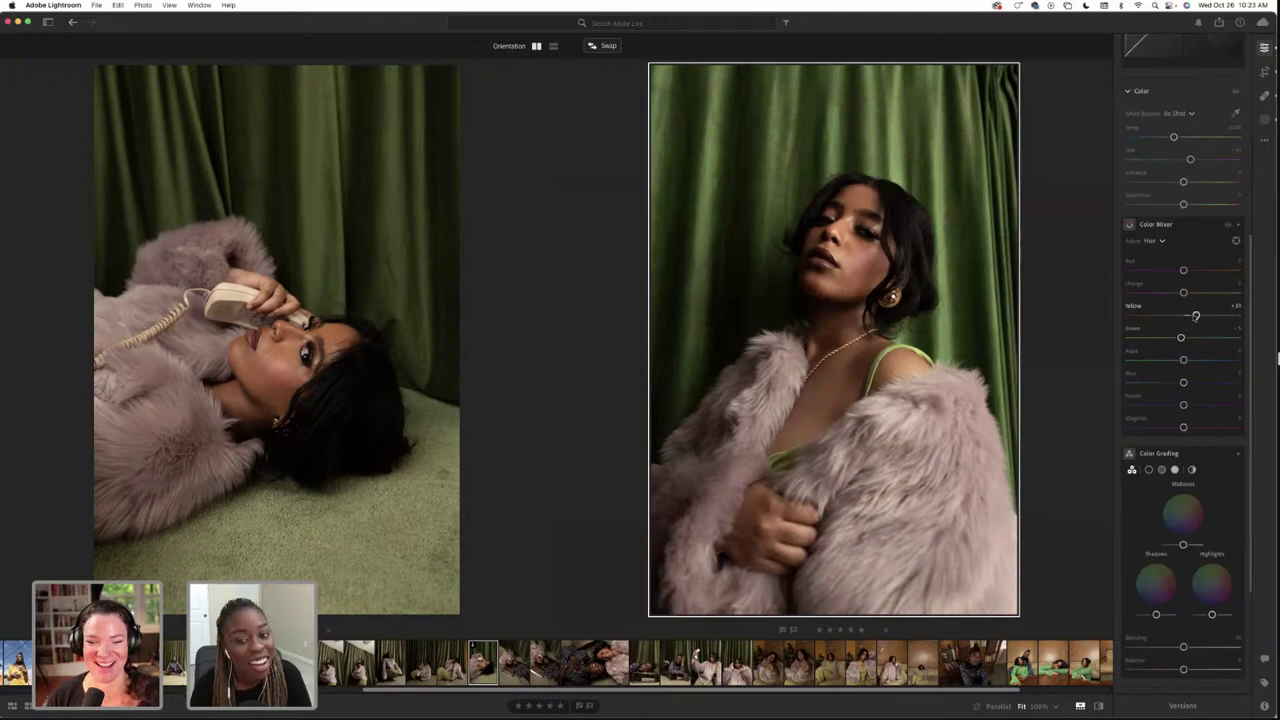
{"action": "key", "text": "Right"}
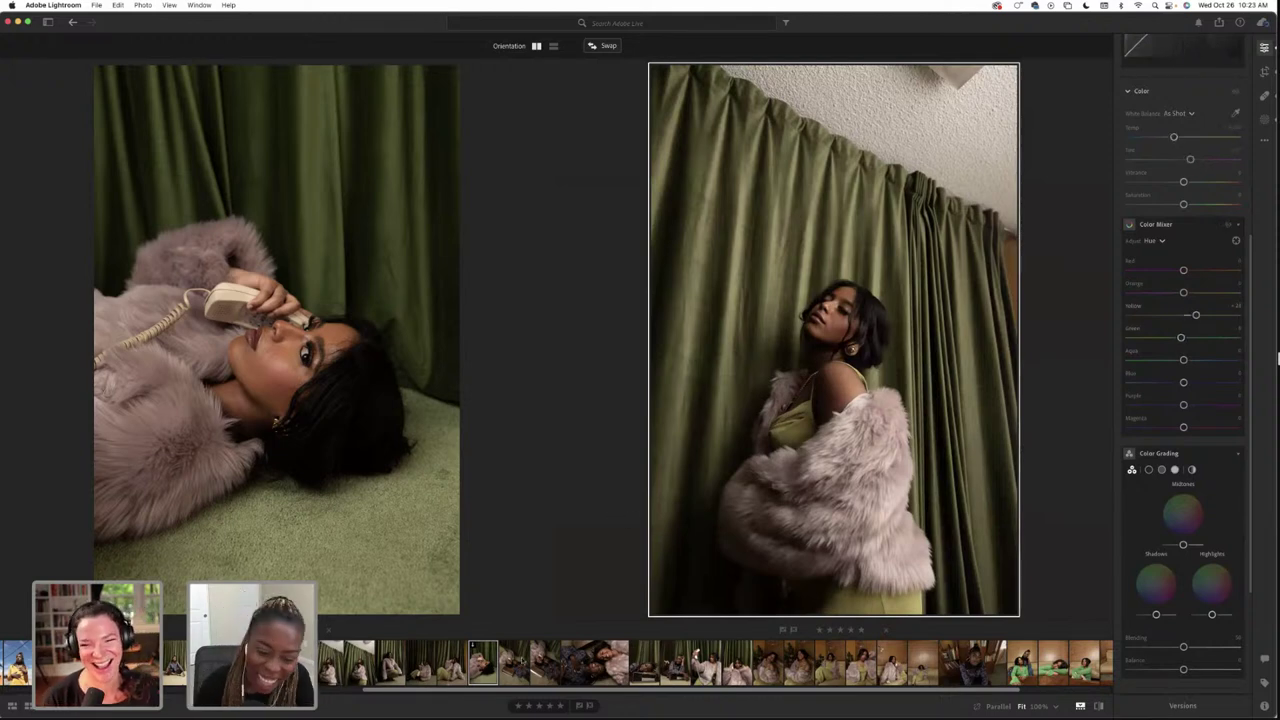
Cycle Compare view candidates, swapping the left and right photos between the reclining and fur-coat shots
{"action": "key", "text": "Right"}
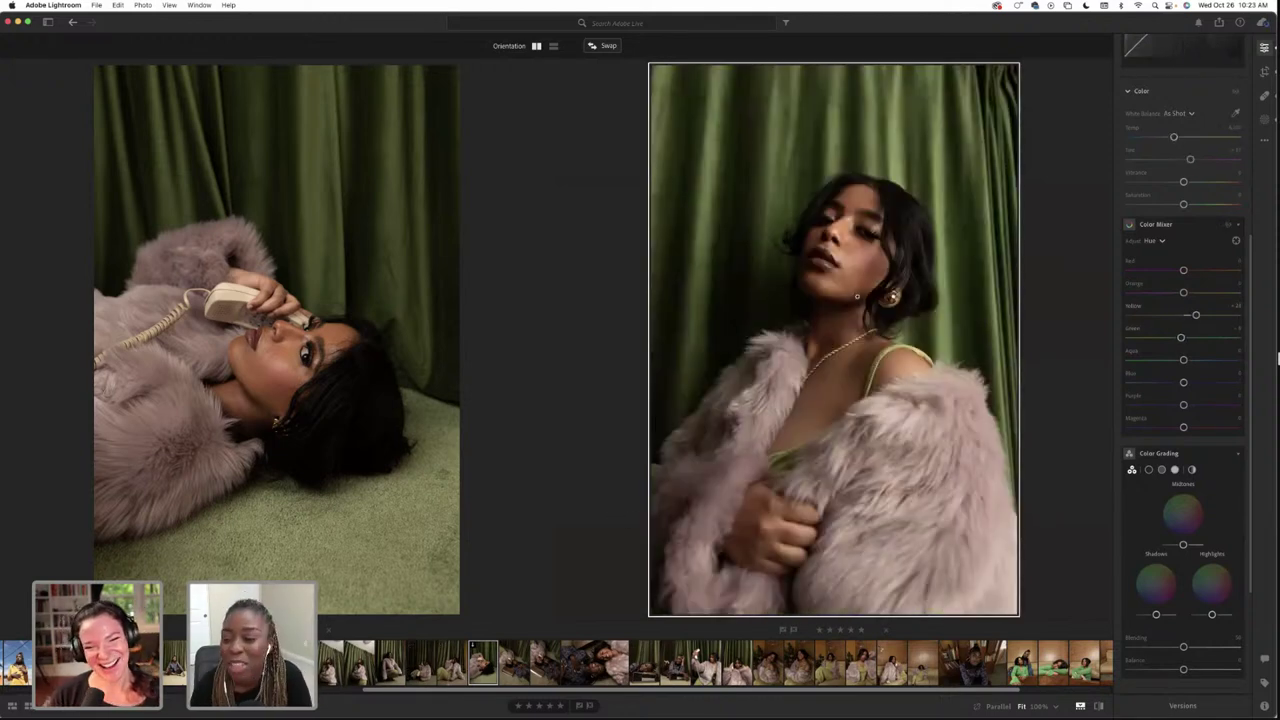
{"action": "scroll", "coordinate": [1216, 284], "scroll_direction": "up", "scroll_amount": 5}
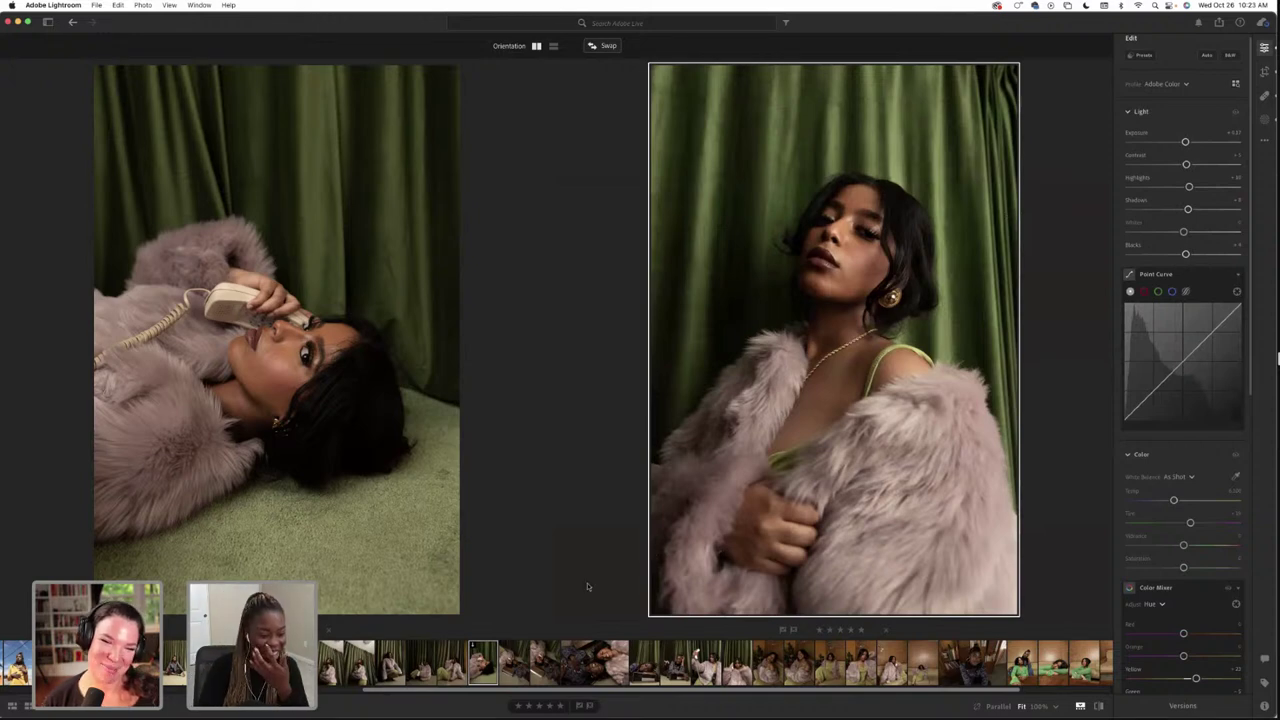
{"action": "key", "text": "Right"}
{"action": "key", "text": "Right"}
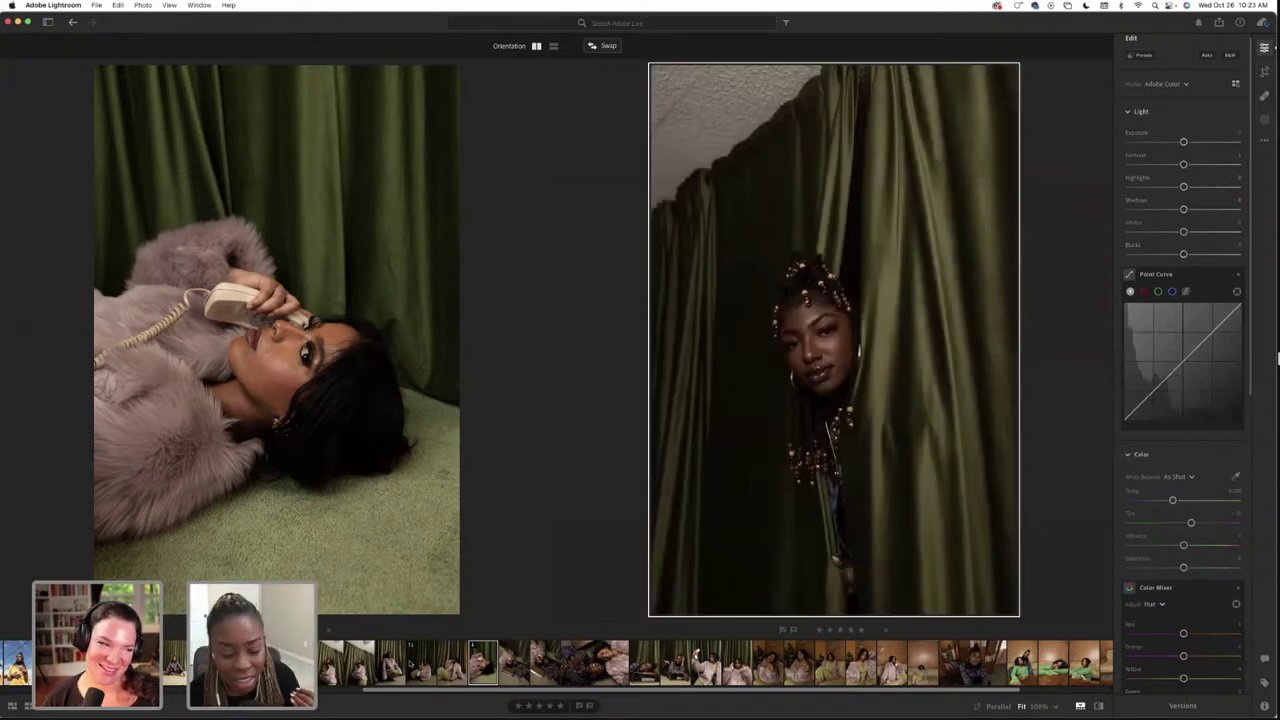
{"action": "left_click", "coordinate": [276, 340]}
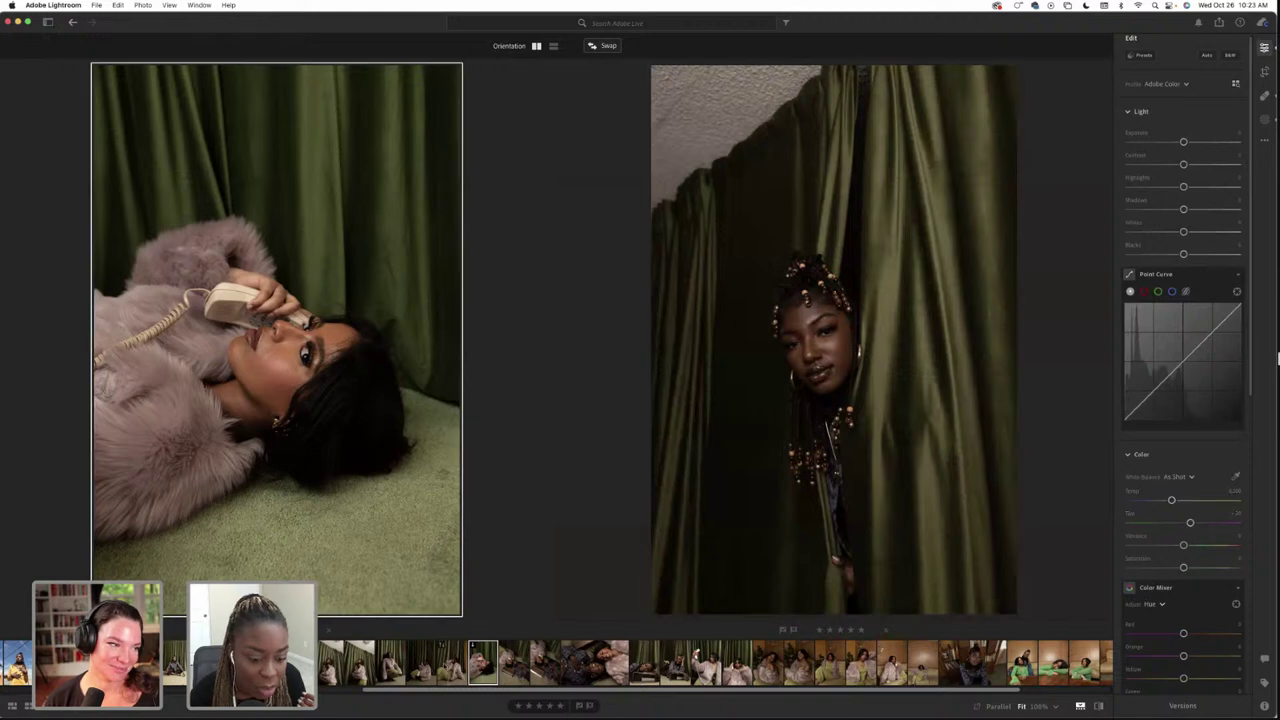
{"action": "key", "text": "Right"}
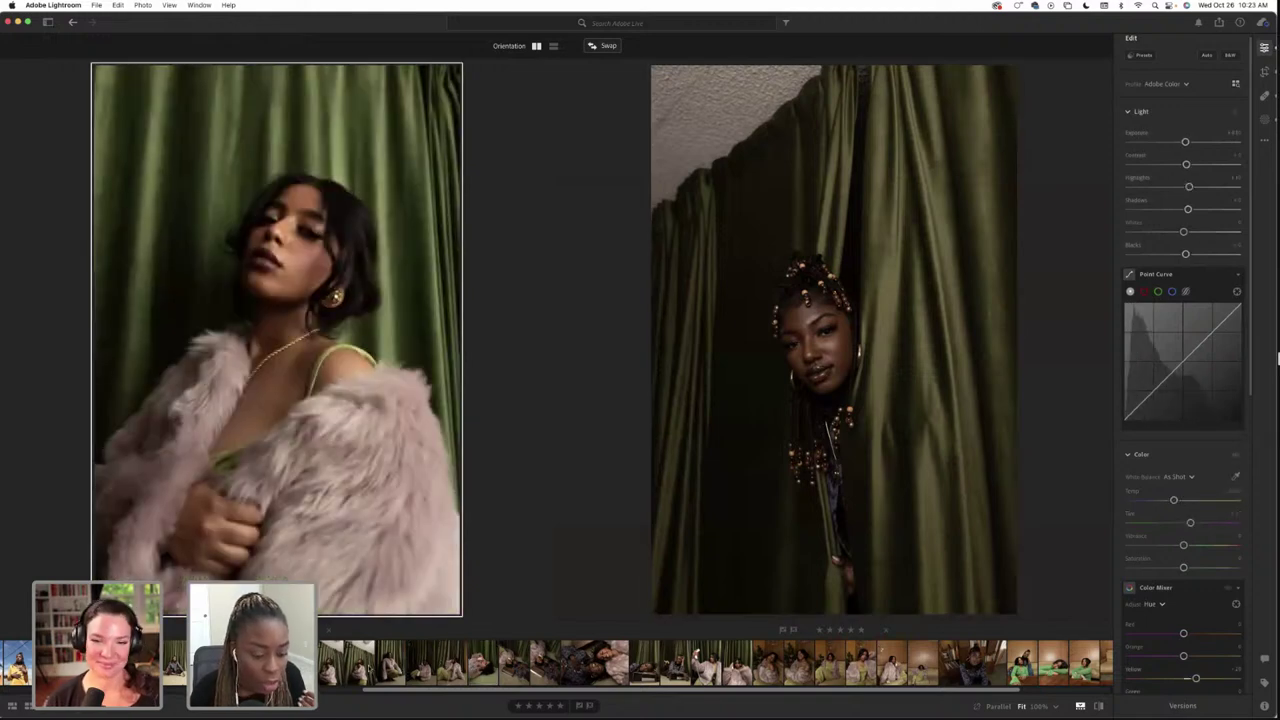
{"action": "left_click", "coordinate": [490, 666]}
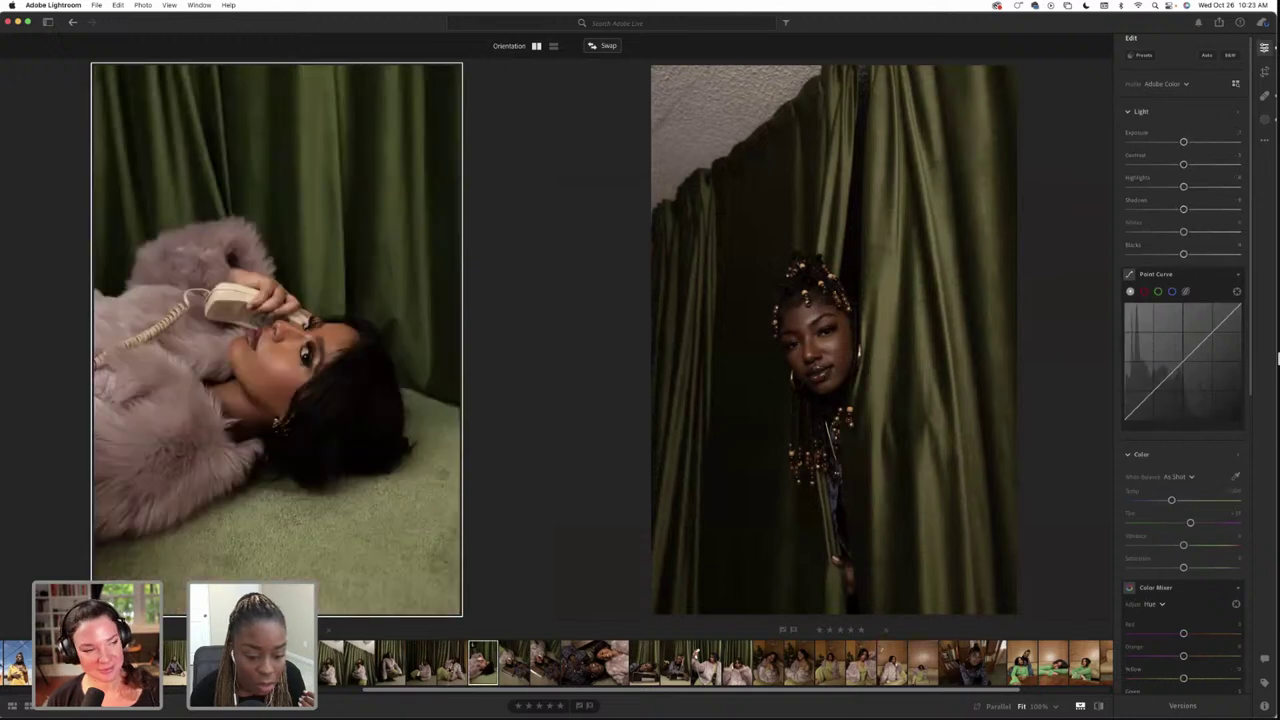
{"action": "left_click", "coordinate": [724, 508]}
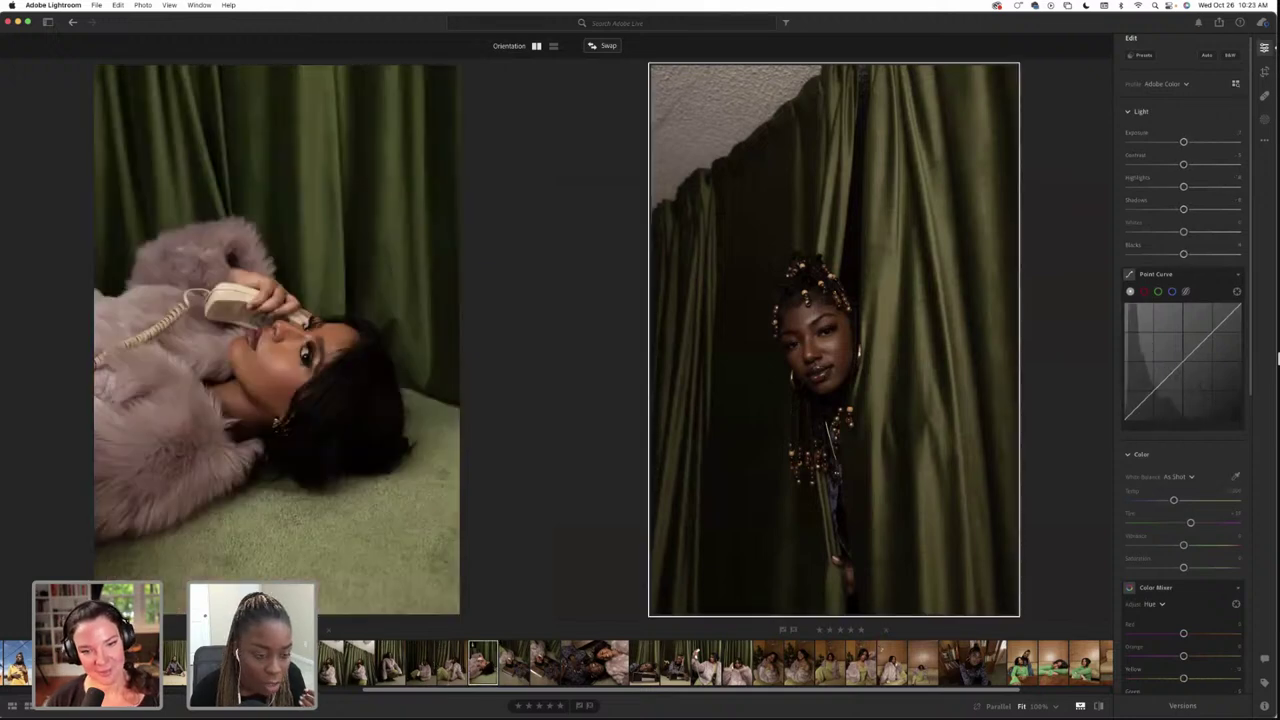
{"action": "key", "text": "Right"}
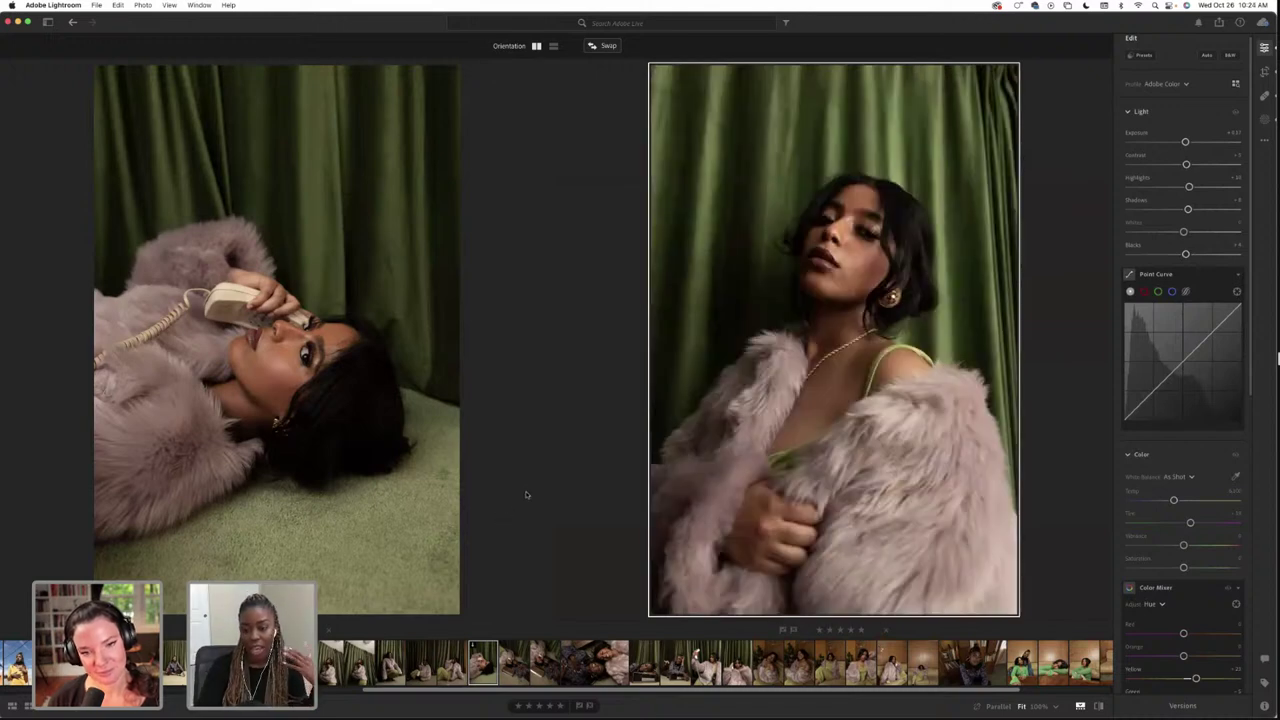
{"action": "key", "text": "Tab"}
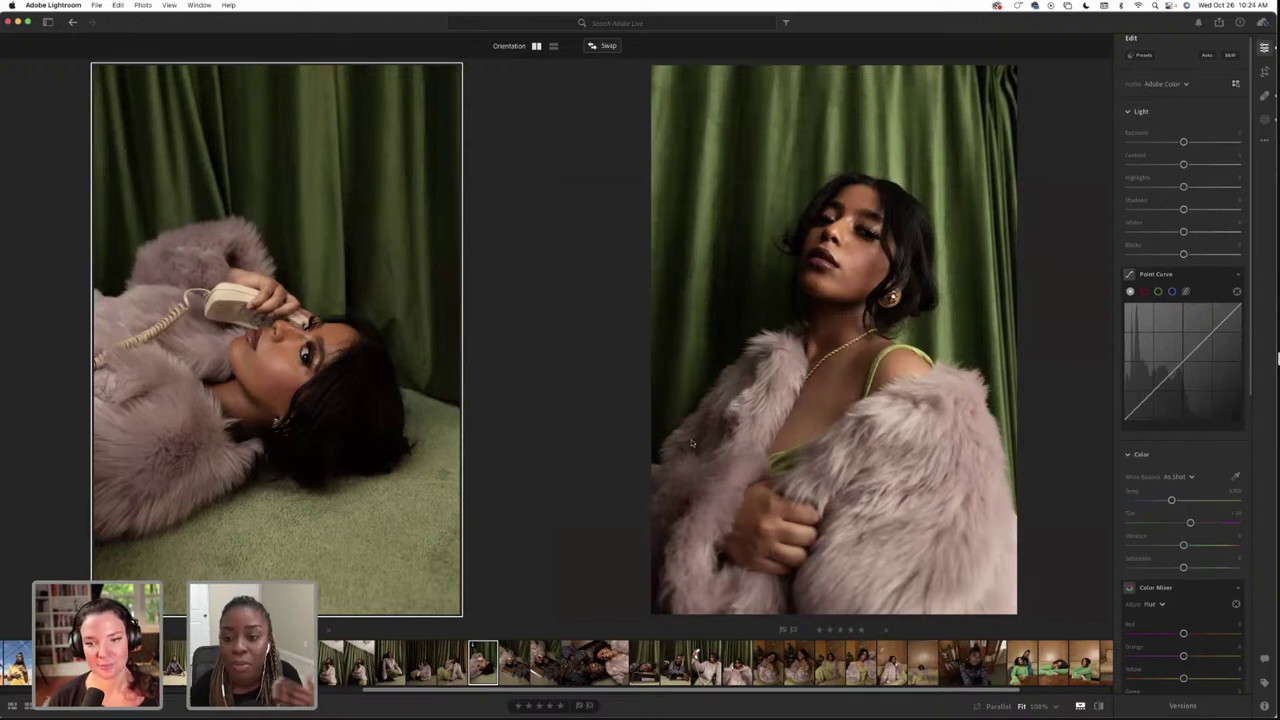
{"action": "left_click", "coordinate": [690, 440]}
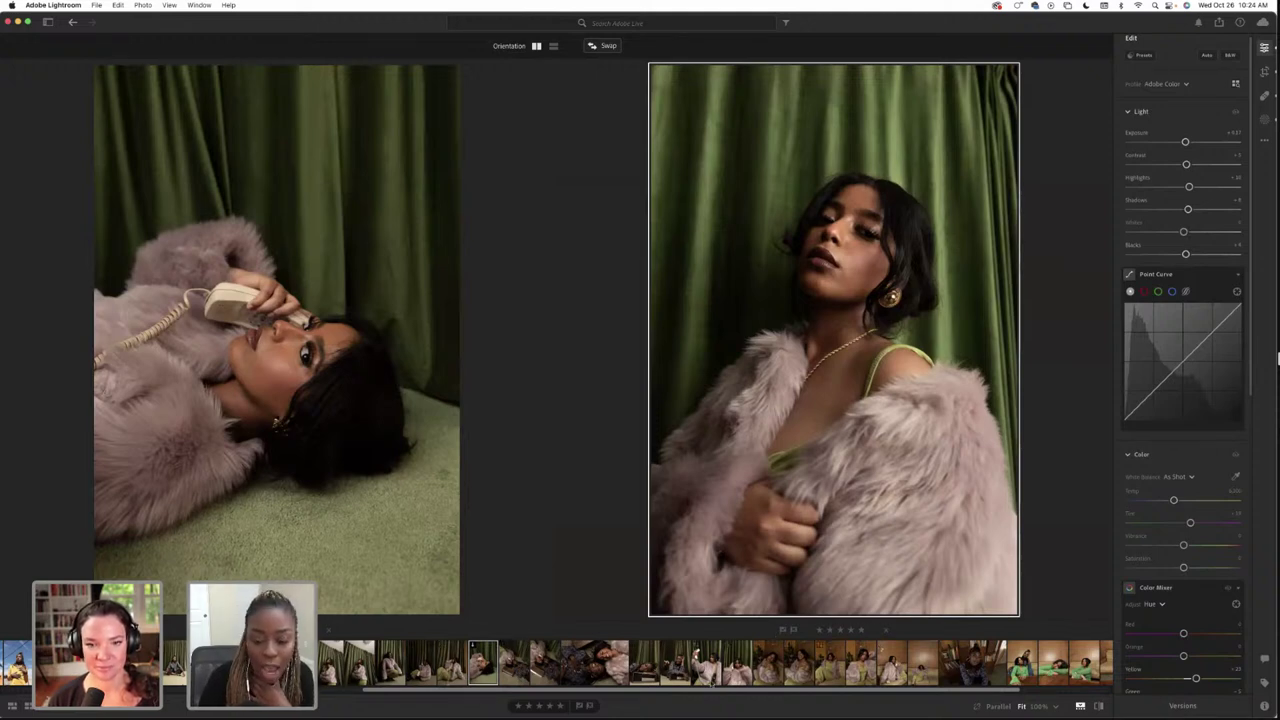
{"action": "left_click_drag", "start_coordinate": [662, 692], "coordinate": [692, 690]}
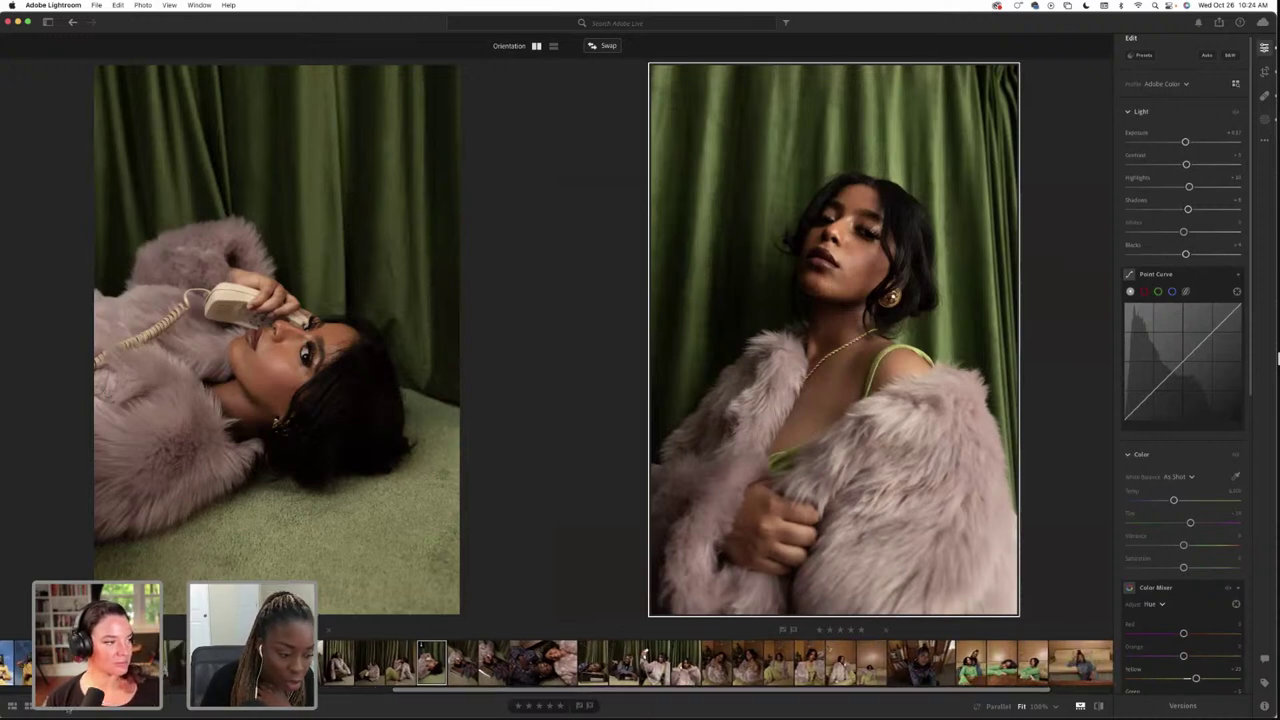
Show the woman with the radio alone in Detail view with the masking options
{"action": "key", "text": "d"}
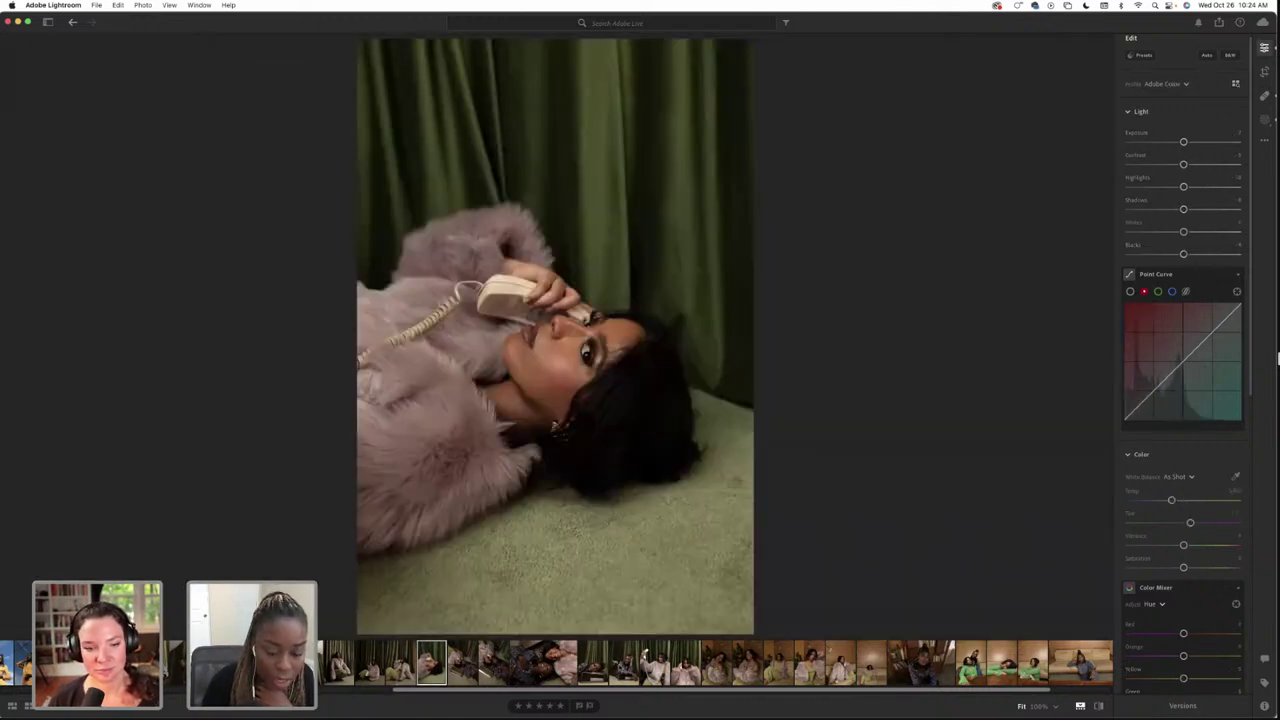
{"action": "key", "text": "Right"}
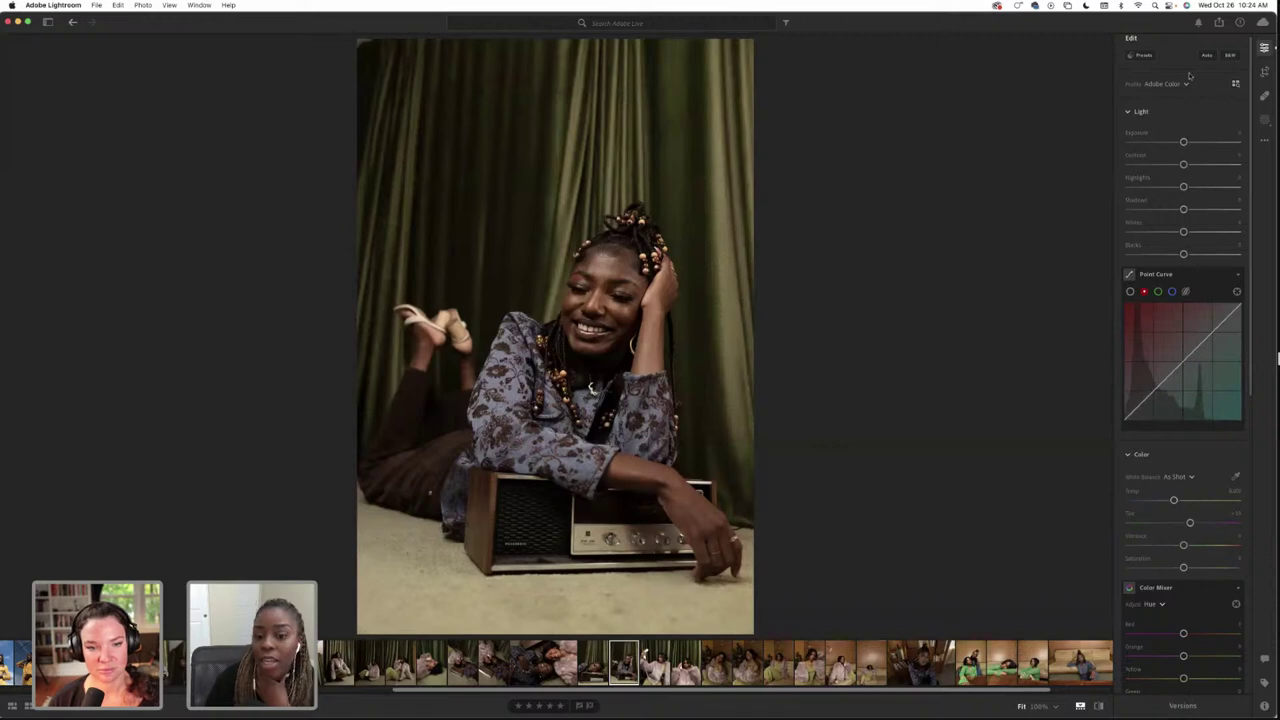
{"action": "scroll", "coordinate": [1189, 76], "scroll_direction": "down", "scroll_amount": 2}
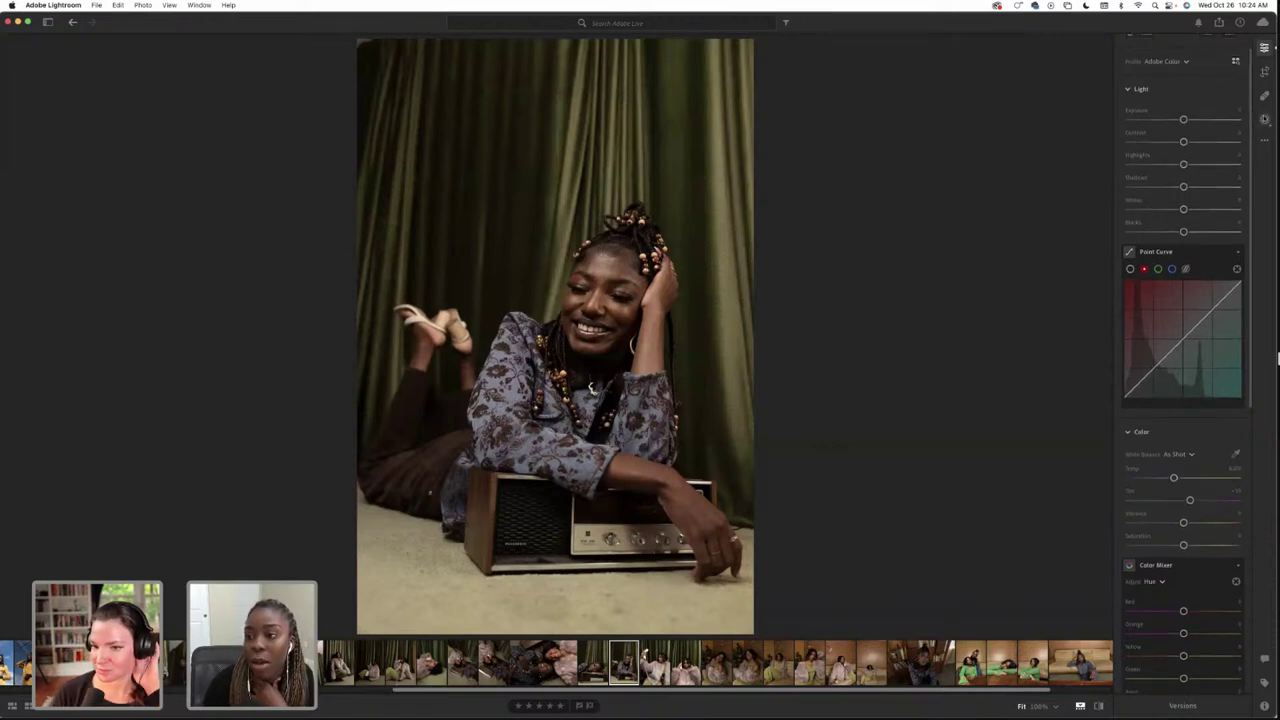
{"action": "left_click", "coordinate": [1264, 119]}
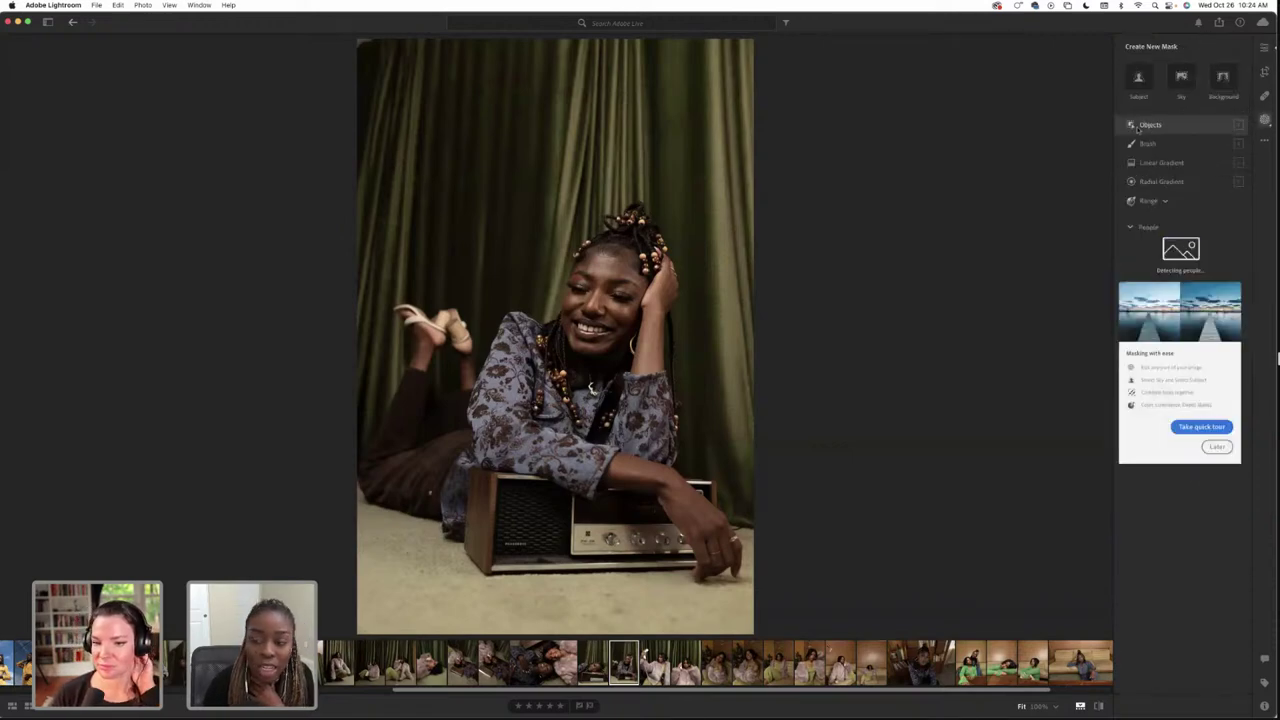
Start Mask 1 using Select Objects on the radio portrait
{"action": "mouse_move", "coordinate": [1137, 128]}
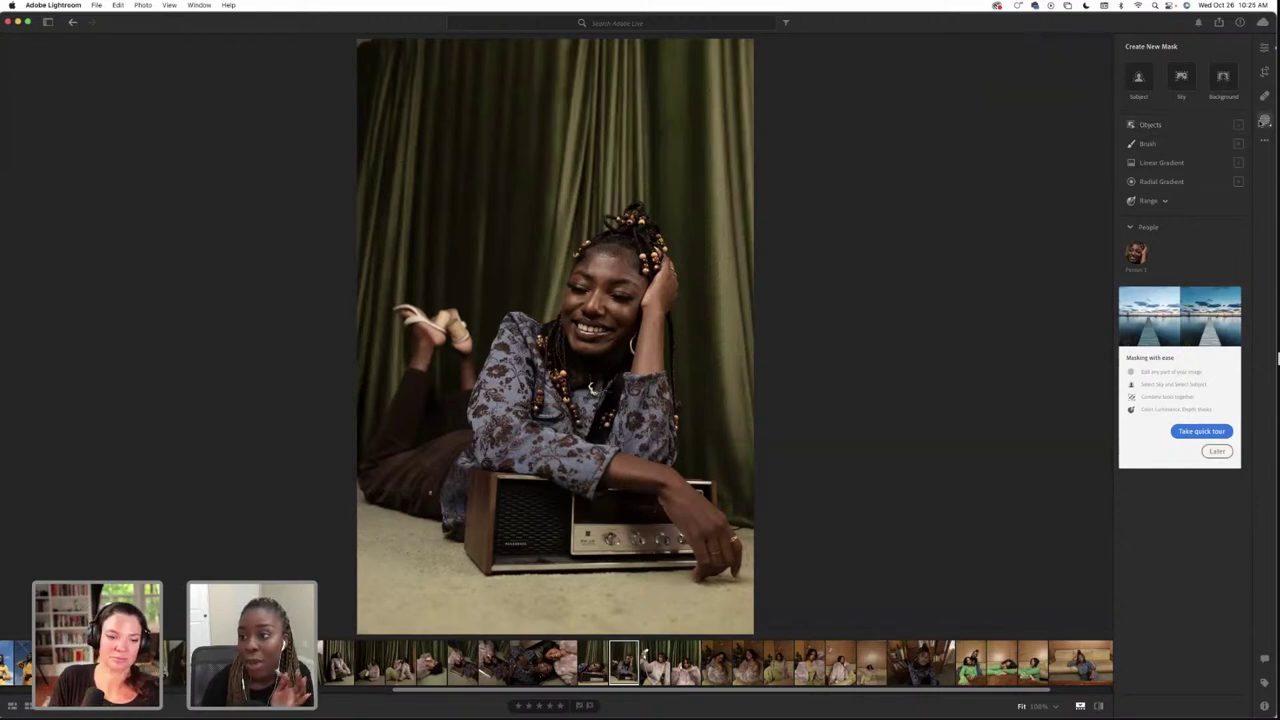
{"action": "key", "text": "Right"}
{"action": "key", "text": "Left"}
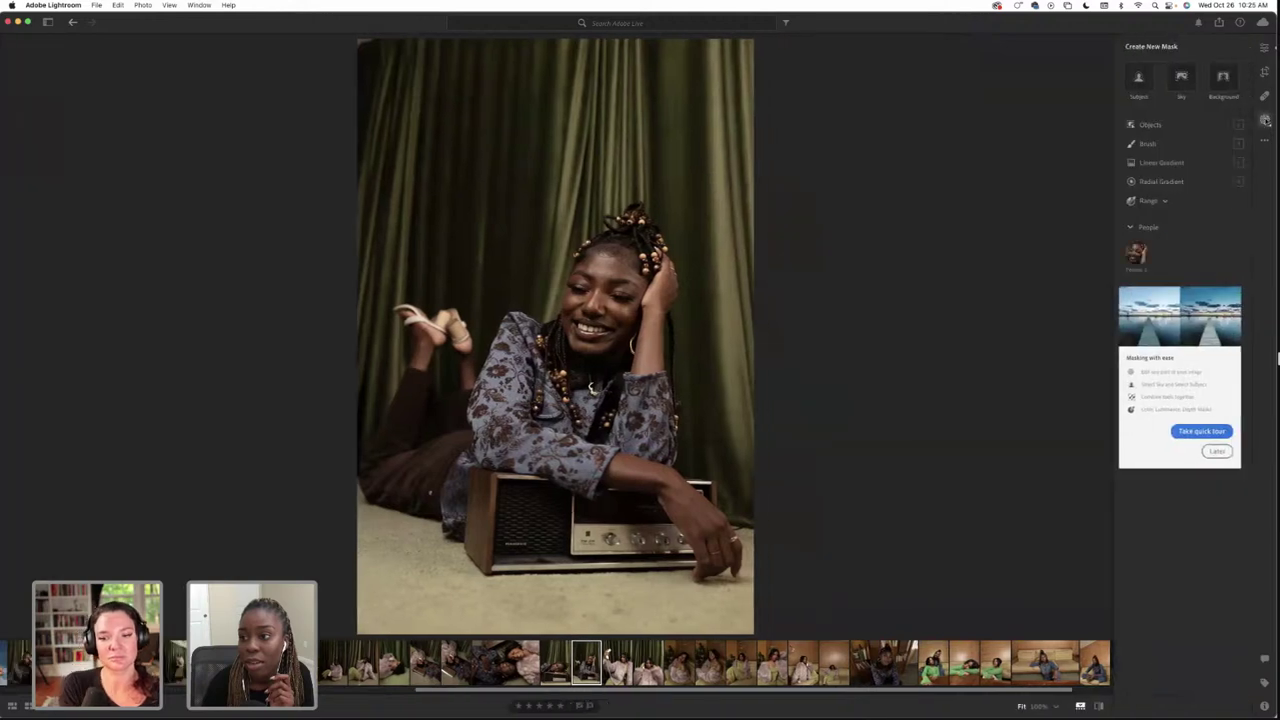
{"action": "left_click", "coordinate": [1149, 125]}
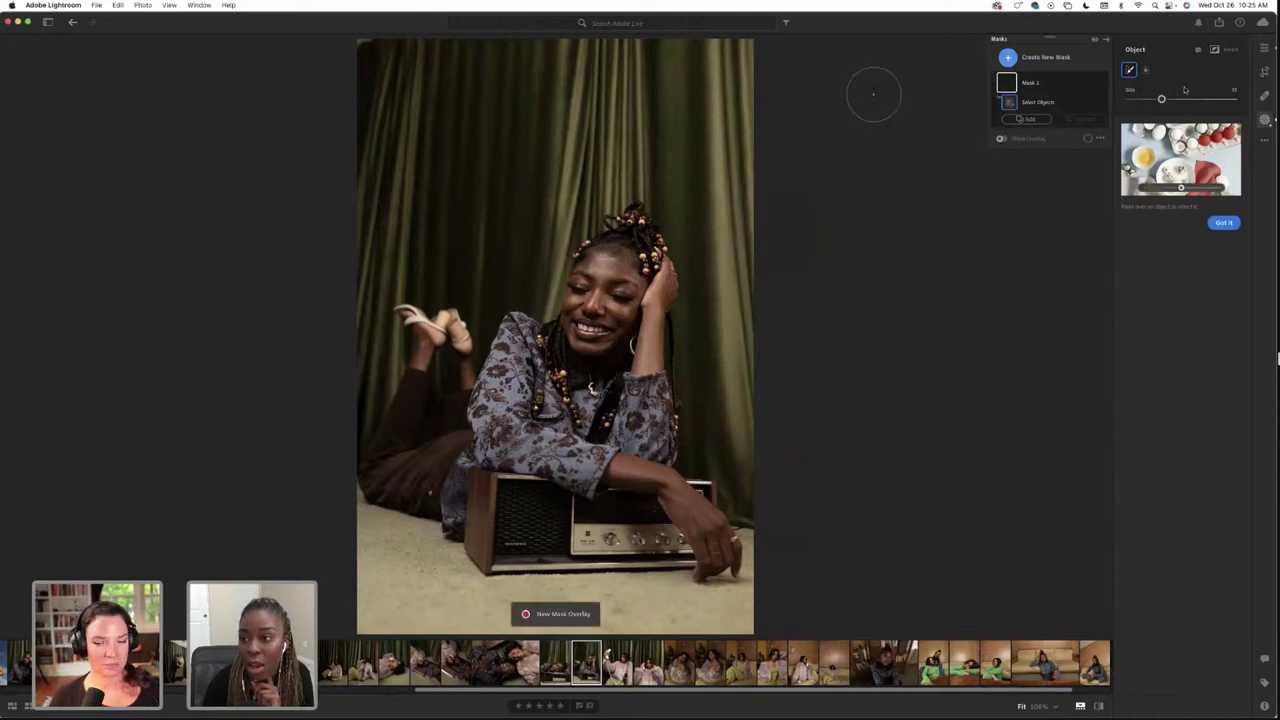
Shrink the Select Object brush and paint over the radio, adding further object selections to Mask 1
{"action": "left_click_drag", "start_coordinate": [1161, 98], "coordinate": [1152, 99]}
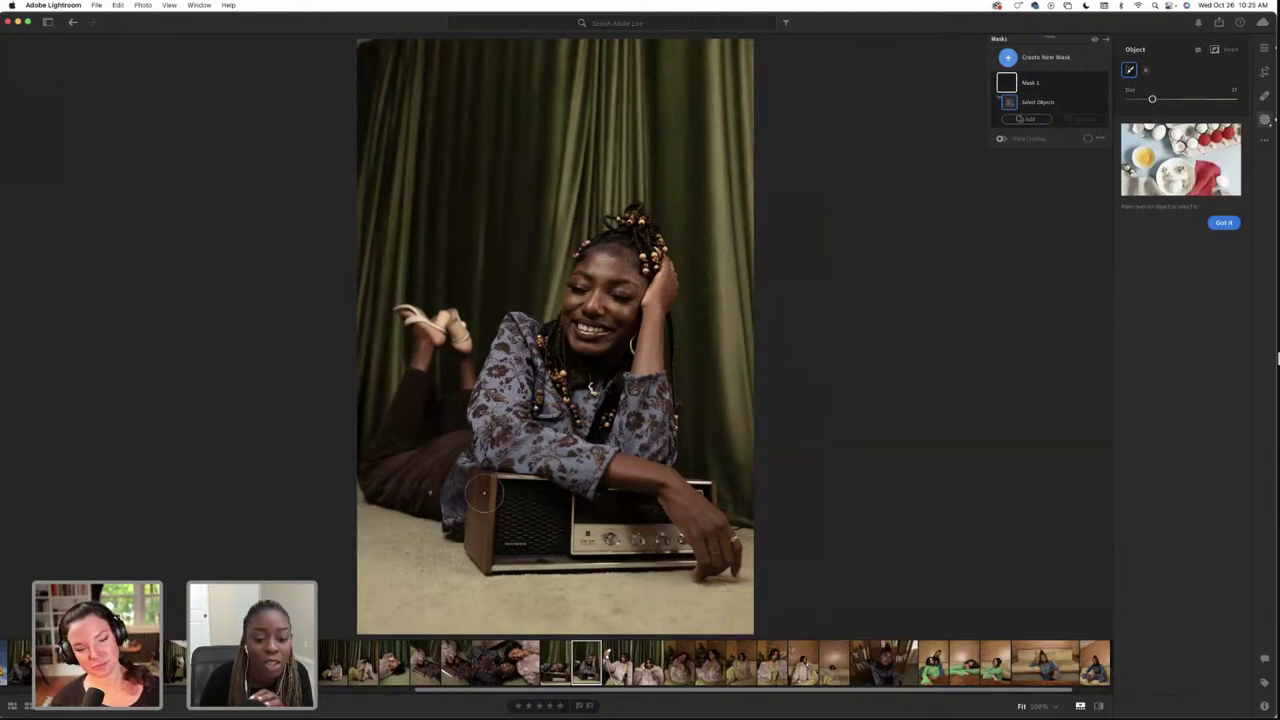
{"action": "mouse_move", "coordinate": [480, 488]}
{"action": "left_mouse_down"}
{"action": "mouse_move", "coordinate": [483, 543]}
{"action": "mouse_move", "coordinate": [514, 551]}
{"action": "mouse_move", "coordinate": [486, 555]}
{"action": "mouse_move", "coordinate": [677, 551]}
{"action": "mouse_move", "coordinate": [643, 503]}
{"action": "mouse_move", "coordinate": [511, 491]}
{"action": "left_mouse_up"}
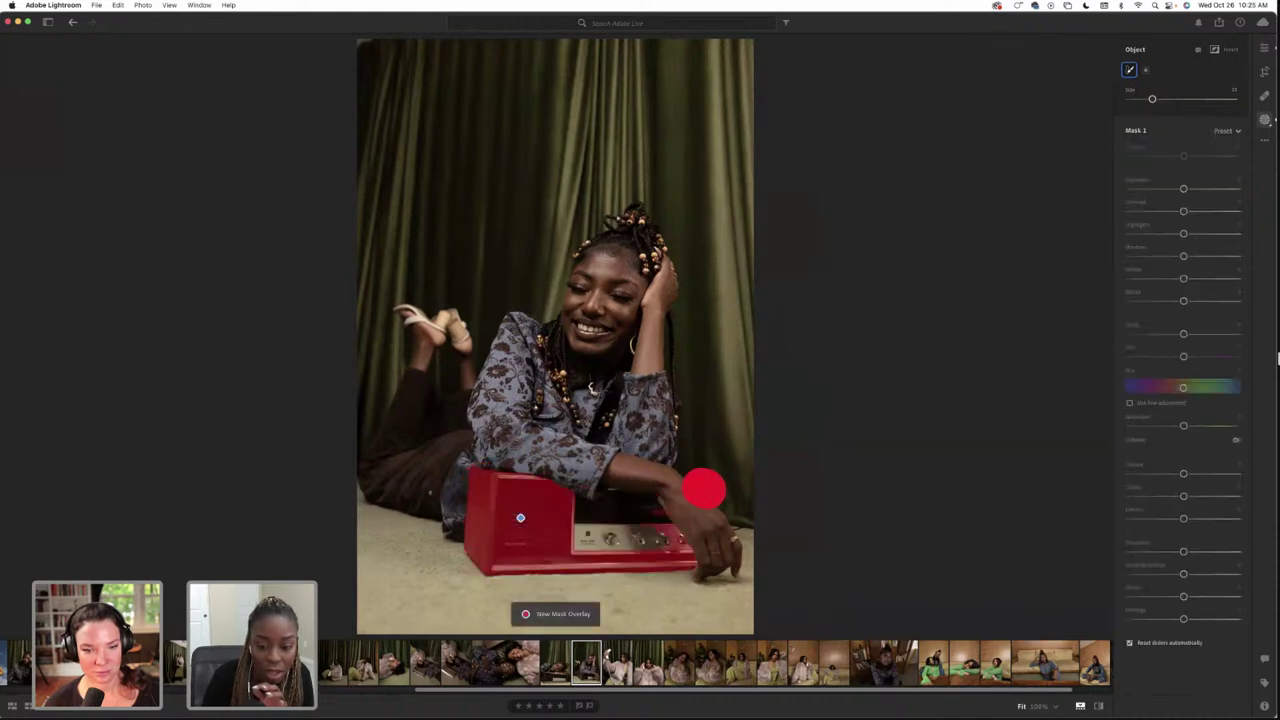
{"action": "mouse_move", "coordinate": [655, 540]}
{"action": "left_mouse_down"}
{"action": "mouse_move", "coordinate": [597, 537]}
{"action": "mouse_move", "coordinate": [615, 521]}
{"action": "mouse_move", "coordinate": [604, 516]}
{"action": "mouse_move", "coordinate": [665, 535]}
{"action": "left_mouse_up"}
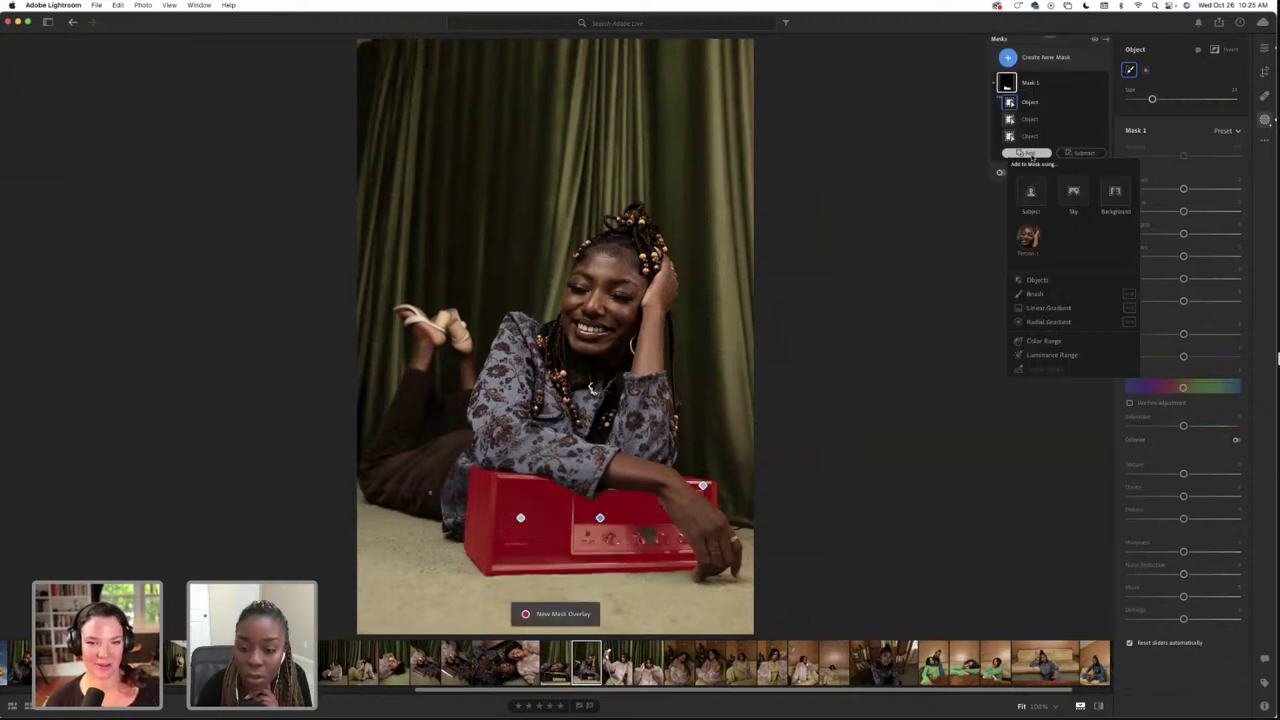
{"action": "left_click", "coordinate": [1030, 153]}
{"action": "left_click", "coordinate": [1037, 279]}
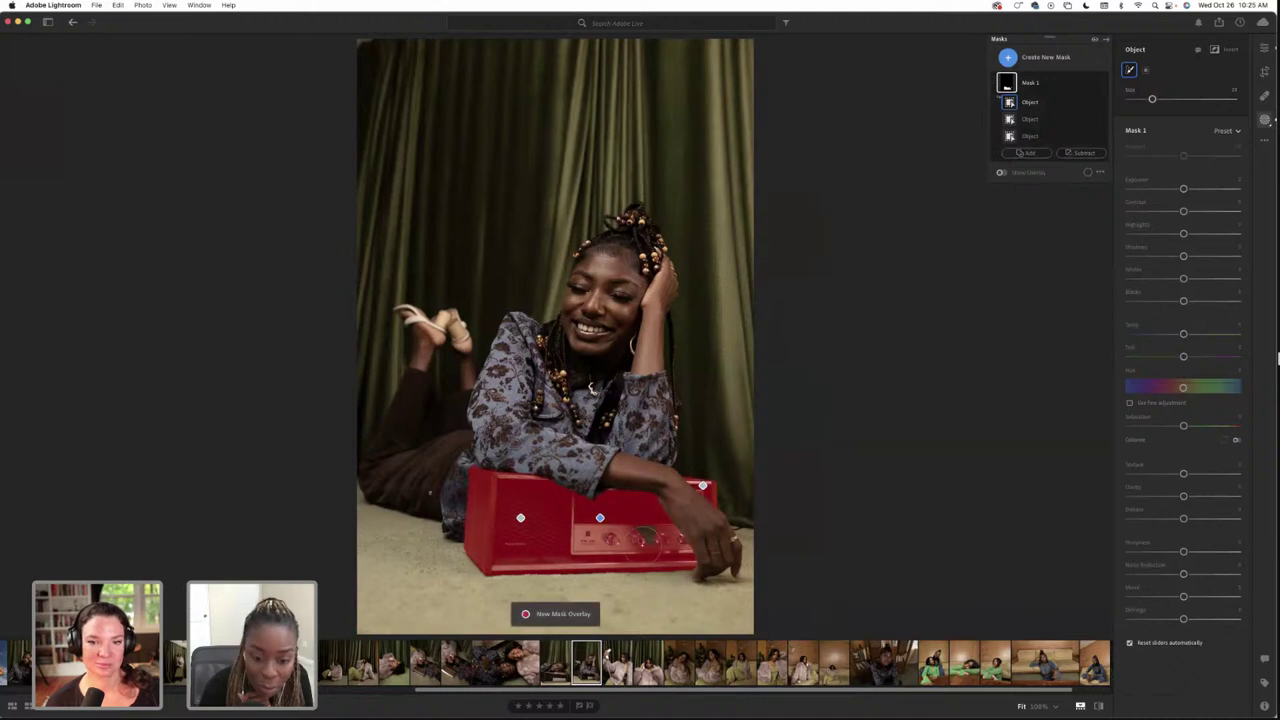
{"action": "left_click", "coordinate": [650, 535]}
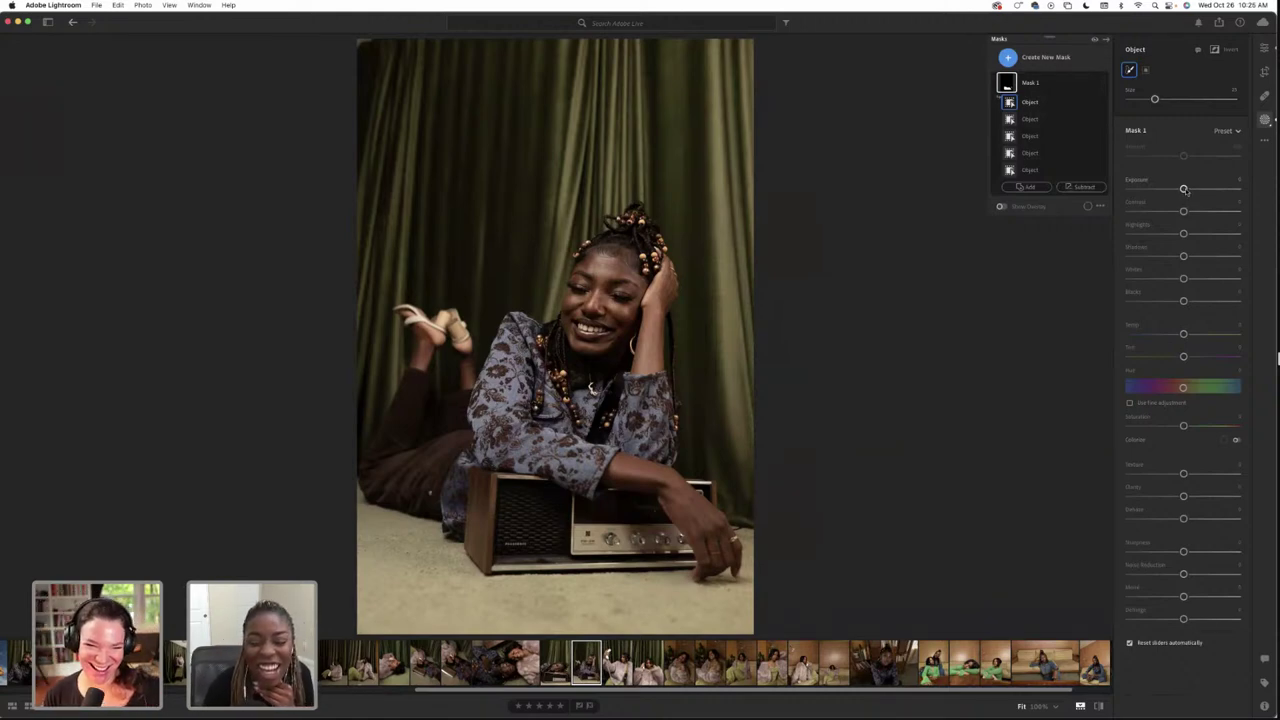
Nudge Mask 1's Exposure slider right to slightly brighten the radio
{"action": "left_click_drag", "start_coordinate": [1184, 189], "coordinate": [1182, 189]}
{"action": "left_click_drag", "start_coordinate": [1179, 189], "coordinate": [1189, 334]}
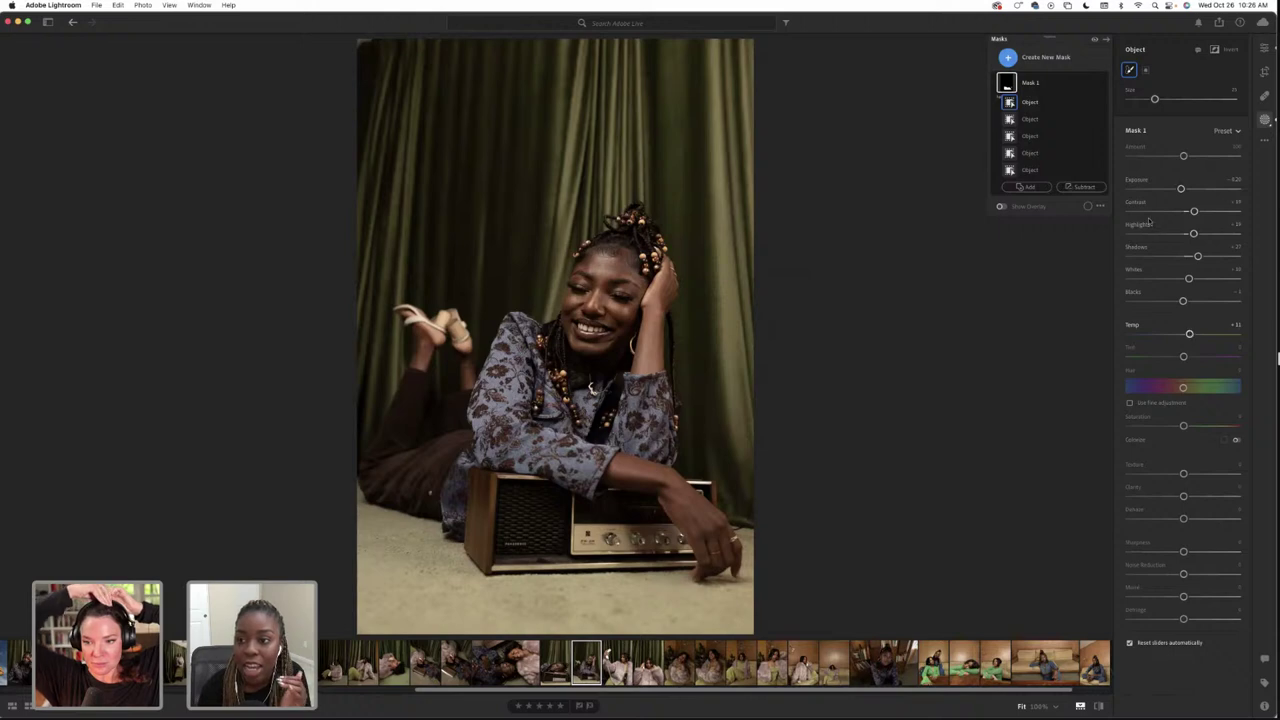
Toggle Mask 1's visibility repeatedly to compare the radio before and after, ending with edits on
{"action": "left_click", "coordinate": [1102, 84]}
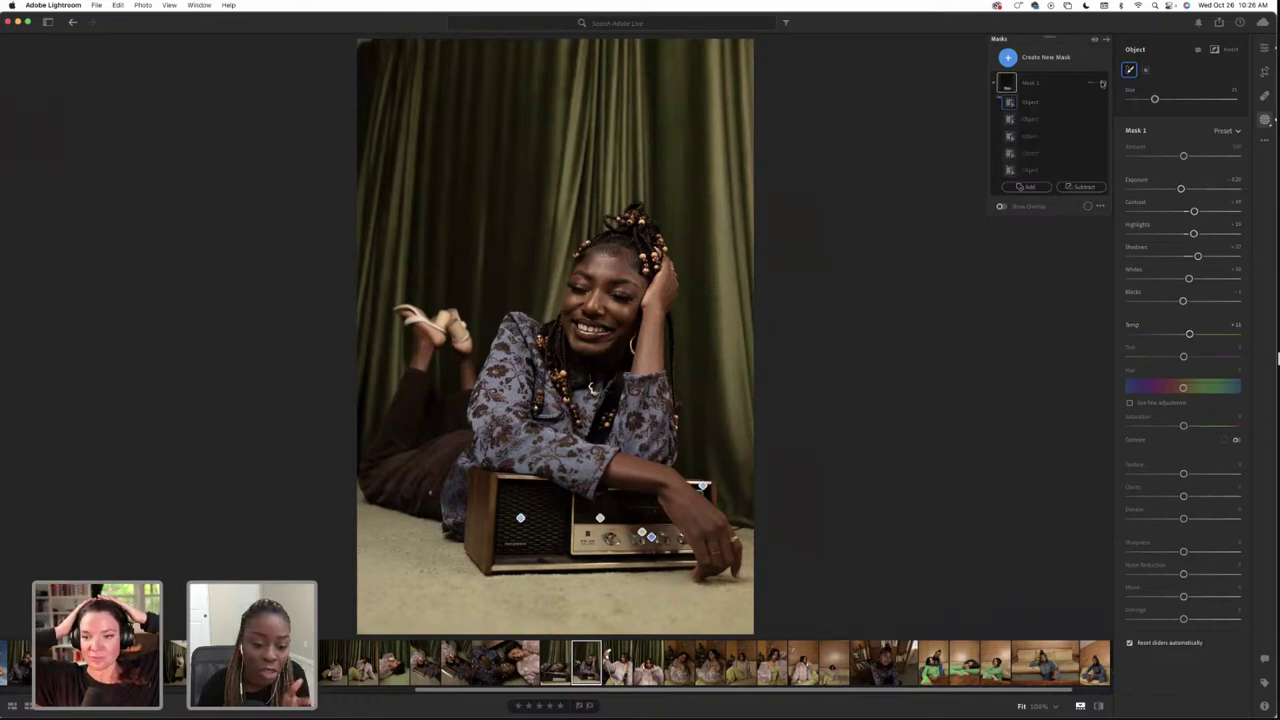
{"action": "left_click", "coordinate": [1102, 84]}
{"action": "left_click", "coordinate": [1102, 84]}
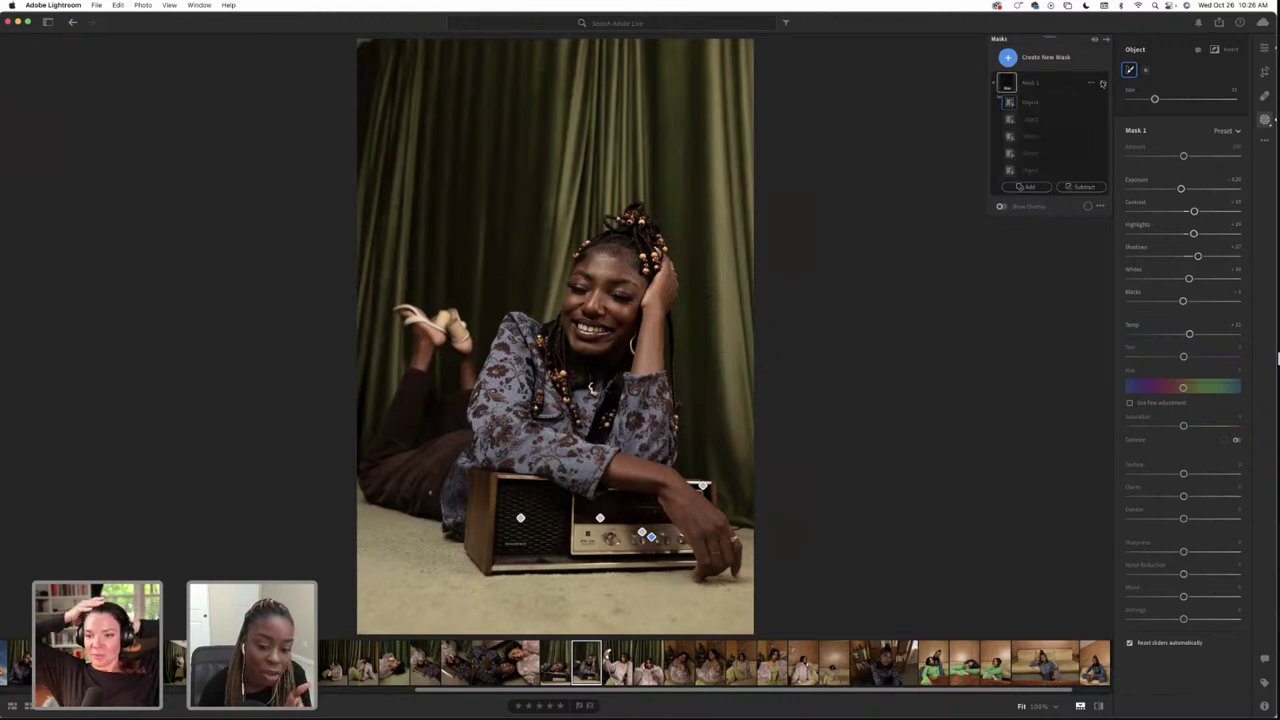
{"action": "left_click", "coordinate": [1102, 84]}
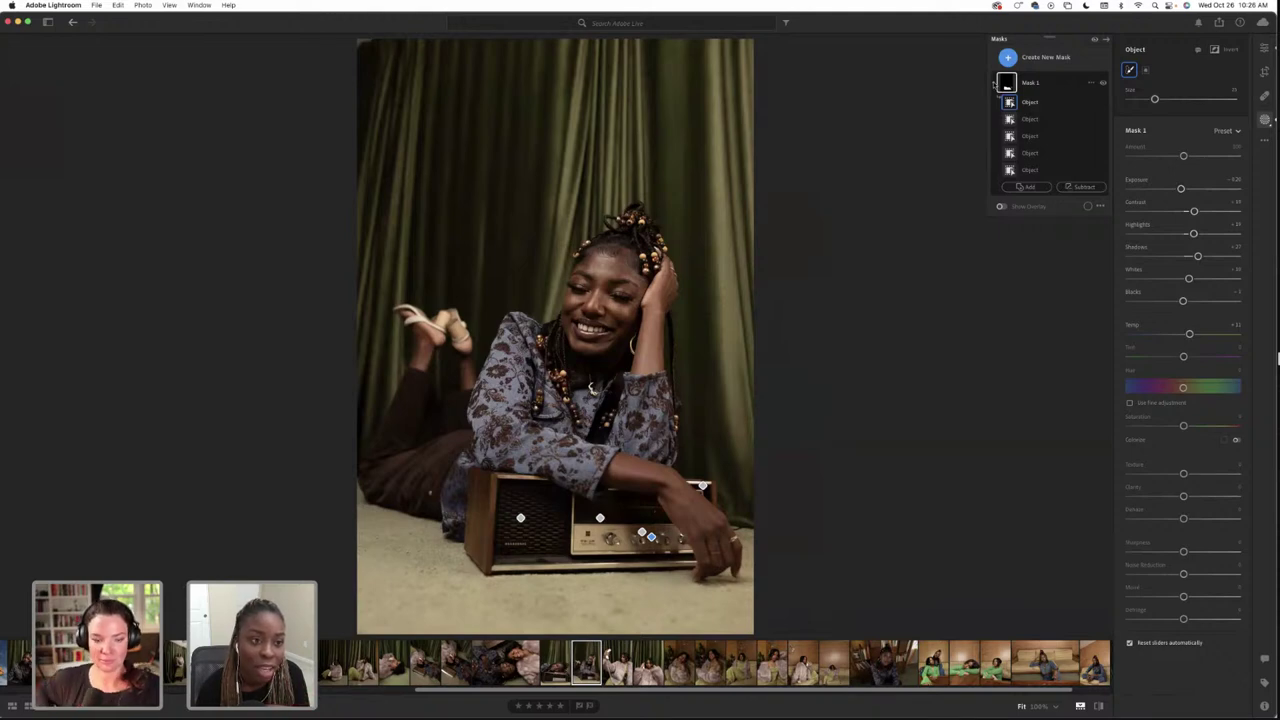
{"action": "left_click", "coordinate": [1103, 85]}
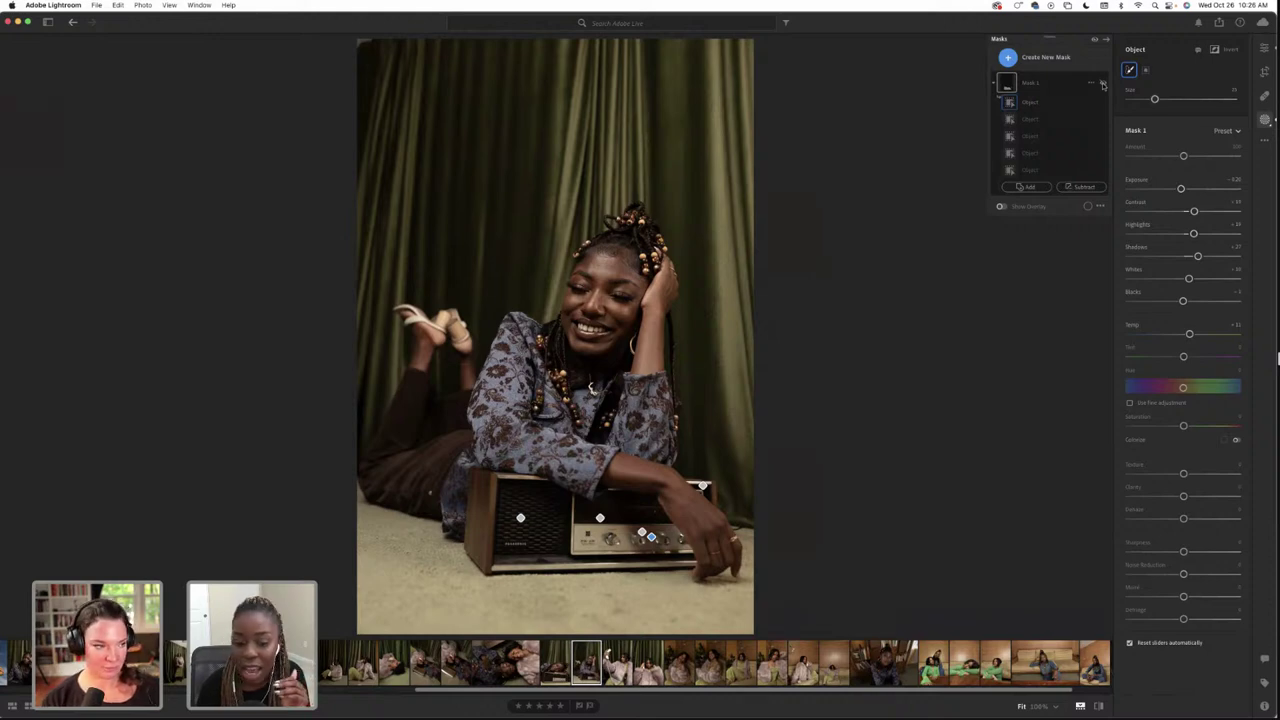
{"action": "left_click", "coordinate": [1103, 85]}
{"action": "left_click", "coordinate": [1103, 85]}
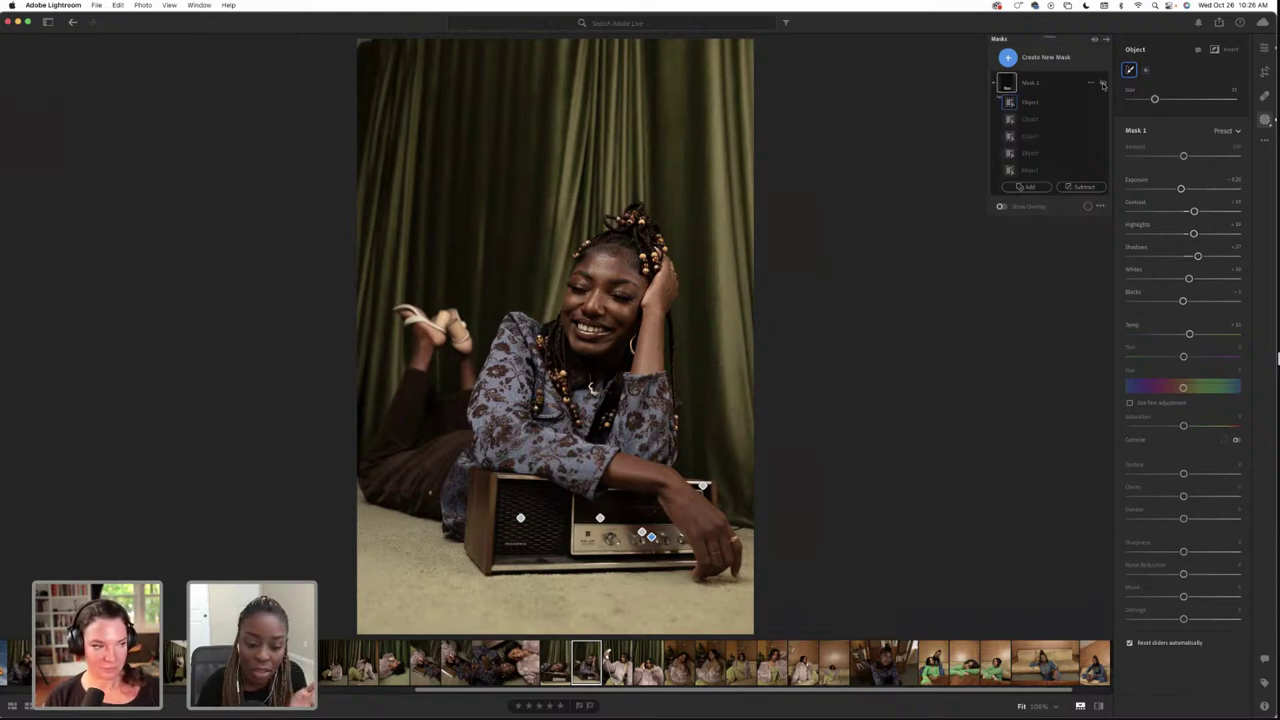
{"action": "left_click", "coordinate": [1103, 85]}
{"action": "left_click", "coordinate": [1103, 85]}
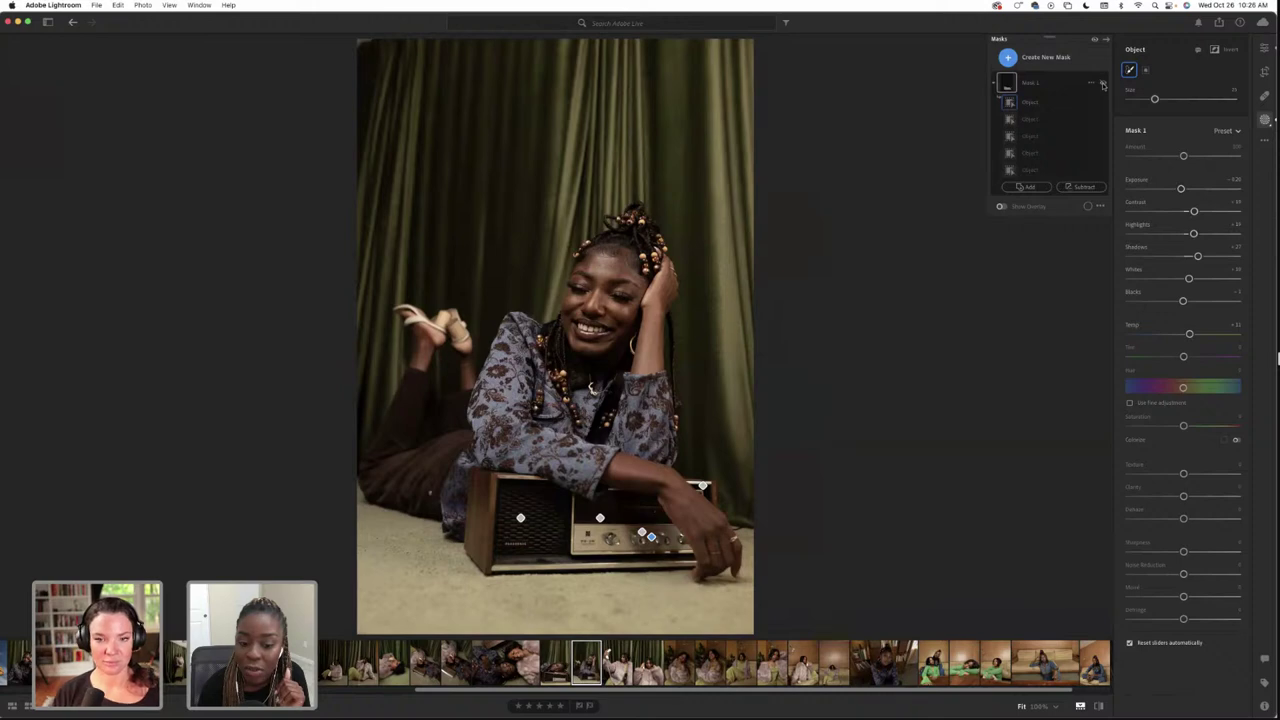
{"action": "left_click", "coordinate": [1103, 85]}
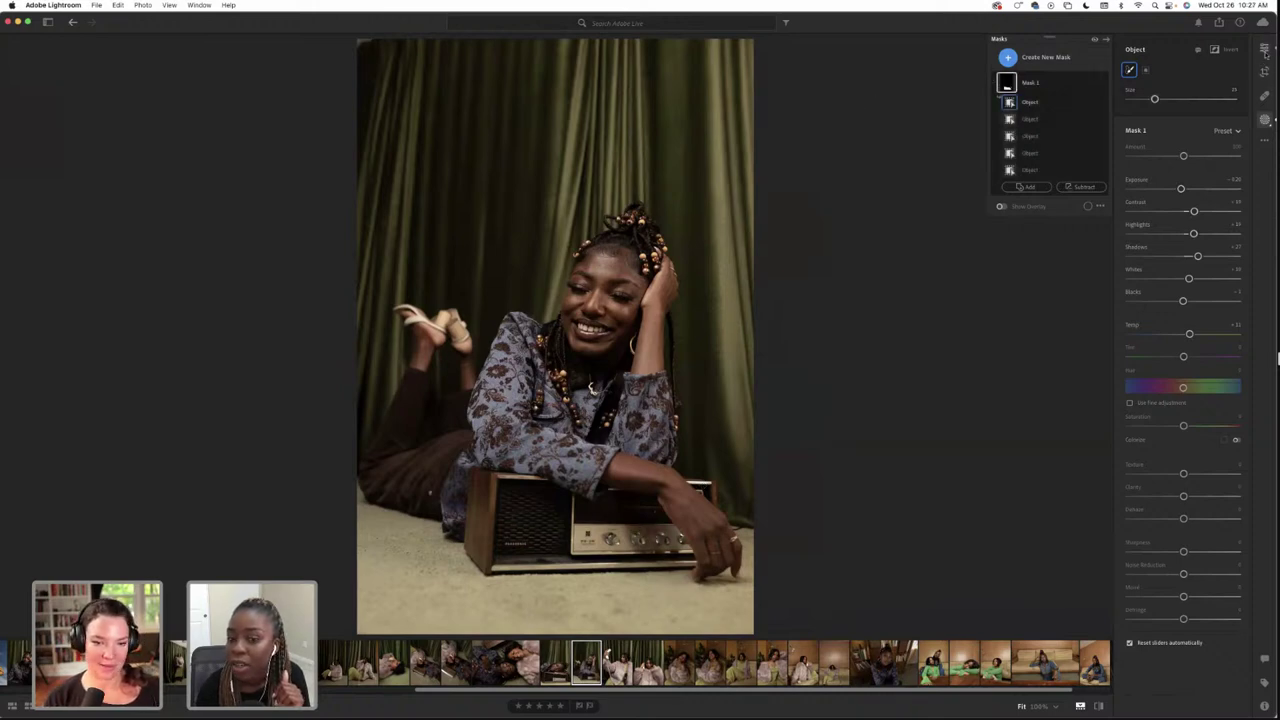
{"action": "left_click", "coordinate": [1030, 57]}
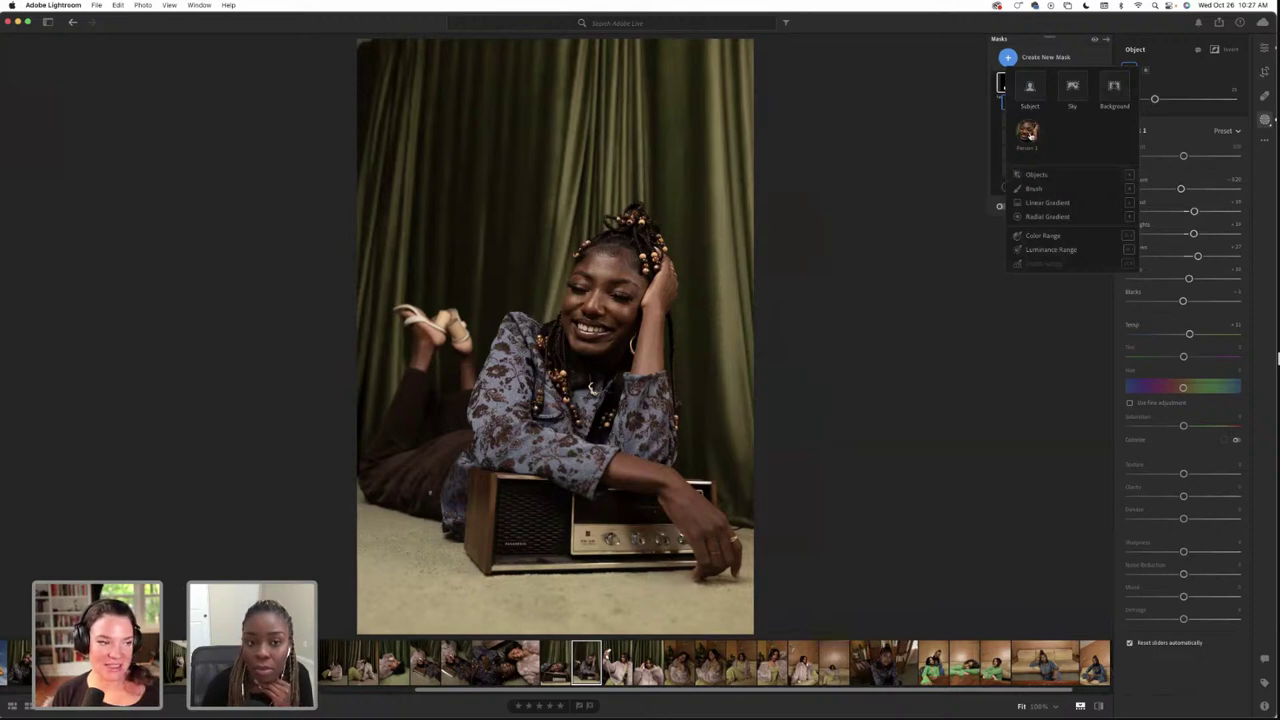
Lower Mask 1's exposure to about +0.04, then move to the next nearly identical shot
{"action": "left_click", "coordinate": [1025, 42]}
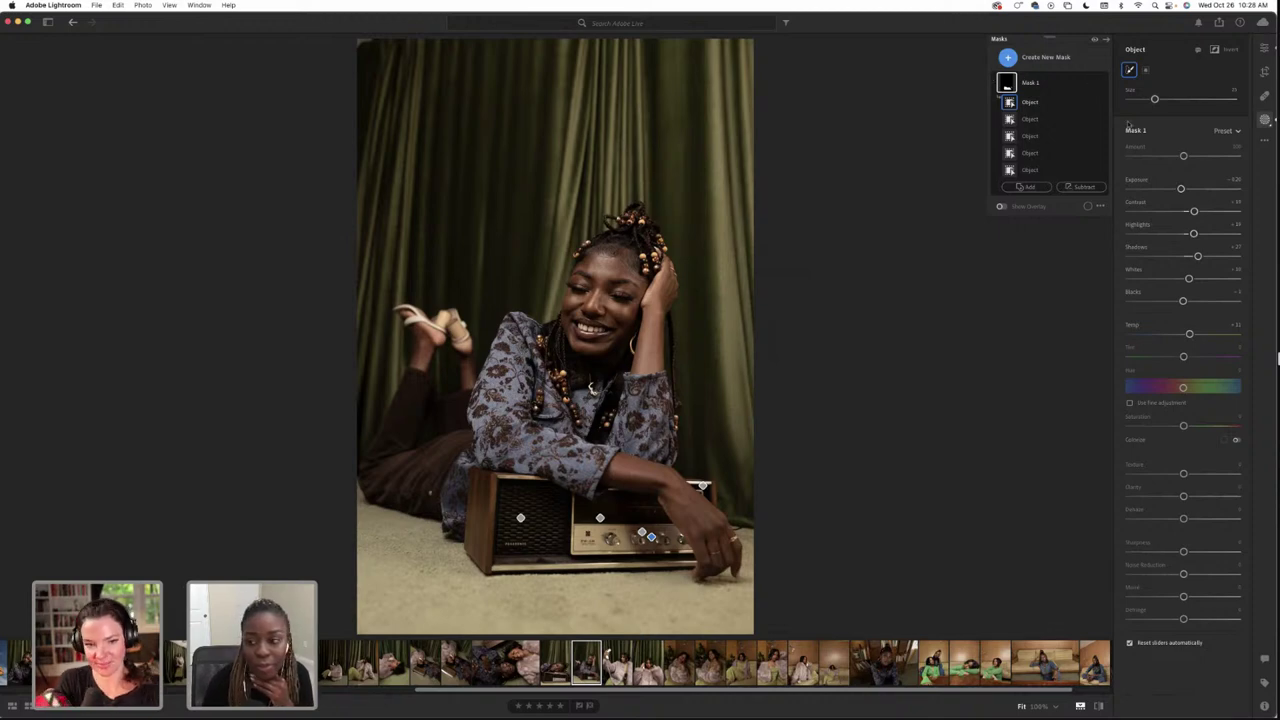
{"action": "left_click_drag", "start_coordinate": [1181, 189], "coordinate": [1183, 189]}
{"action": "left_click", "coordinate": [1024, 59]}
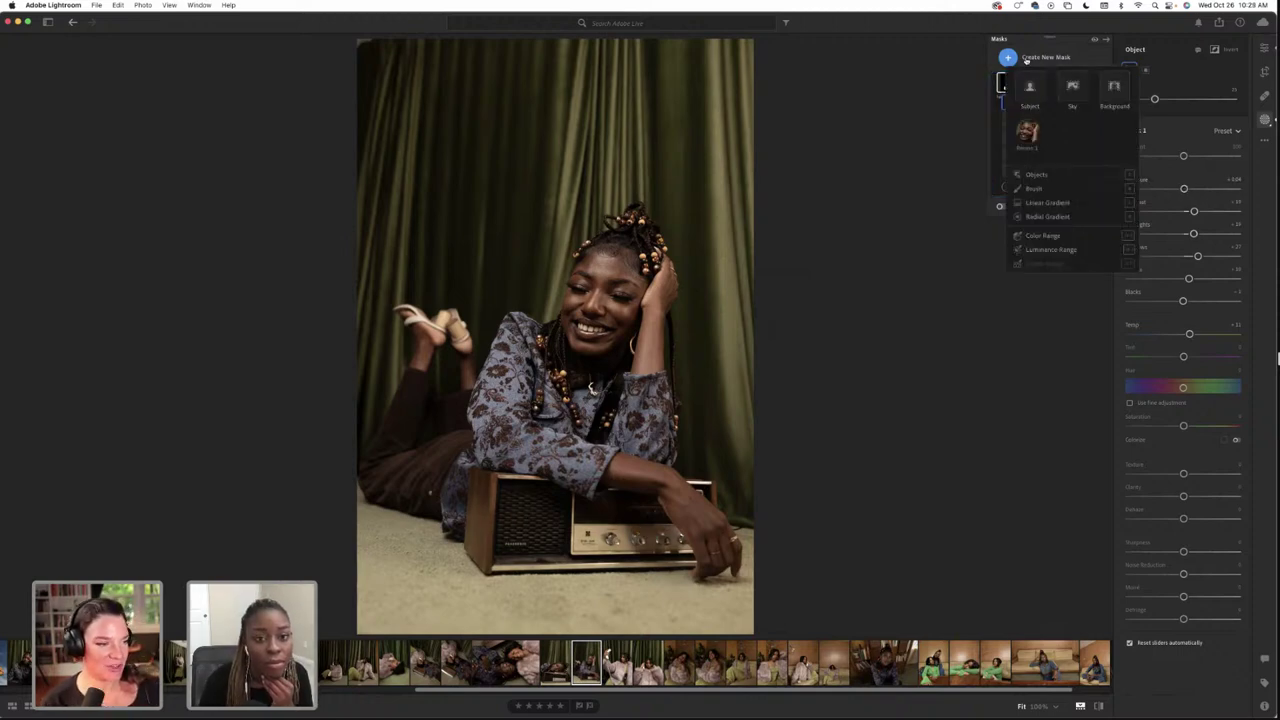
{"action": "left_click", "coordinate": [994, 43]}
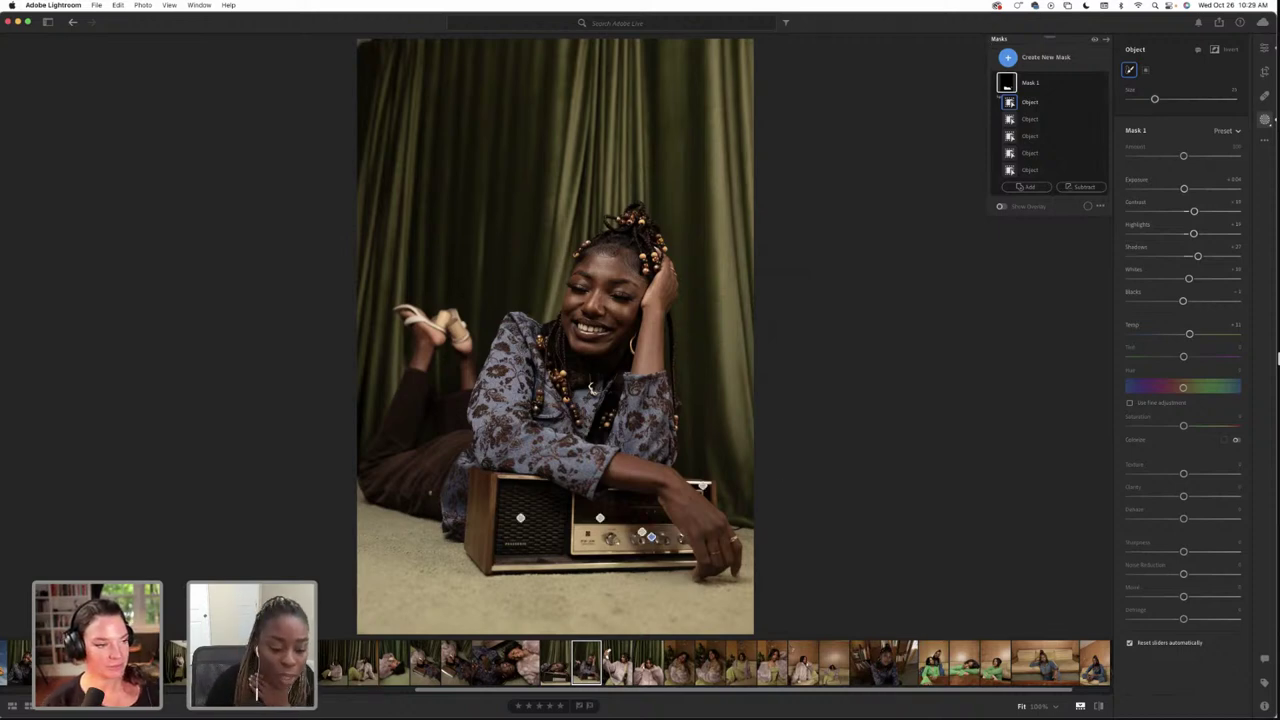
{"action": "key", "text": "Right"}
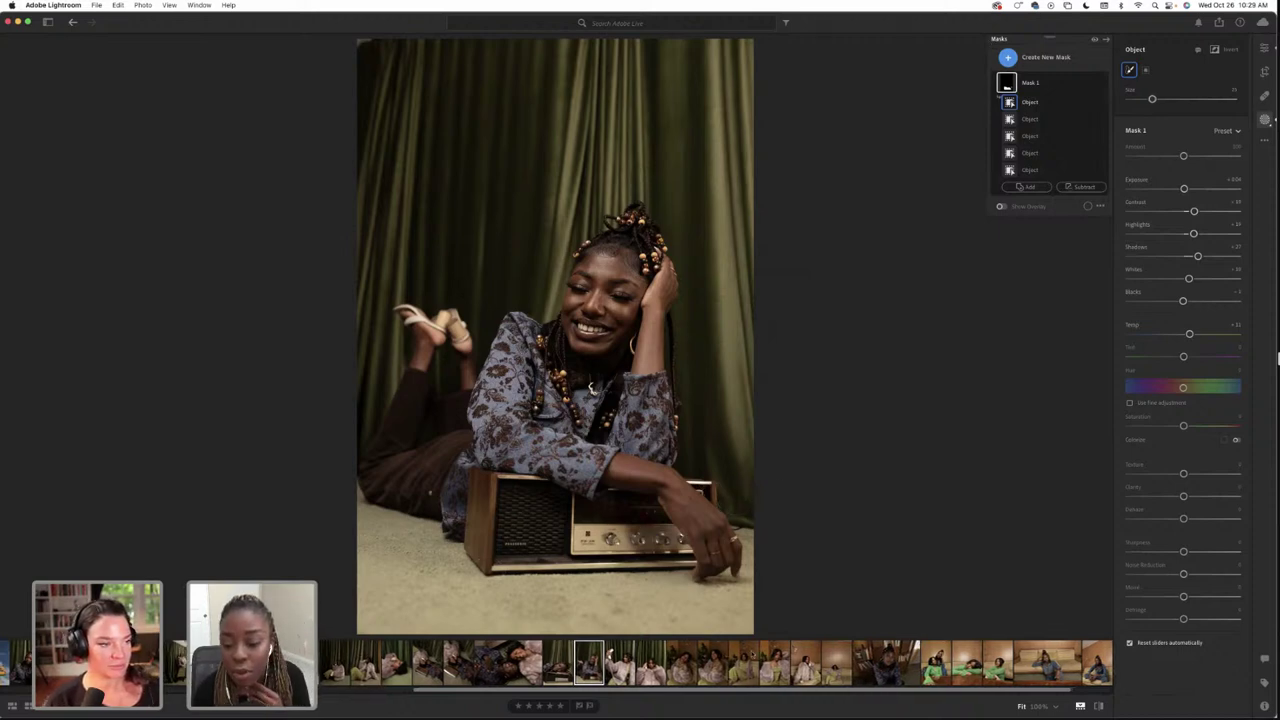
Select the eyes-closed fur-coat portrait from the filmstrip, with Person 1 detected for masking
{"action": "left_click", "coordinate": [774, 662]}
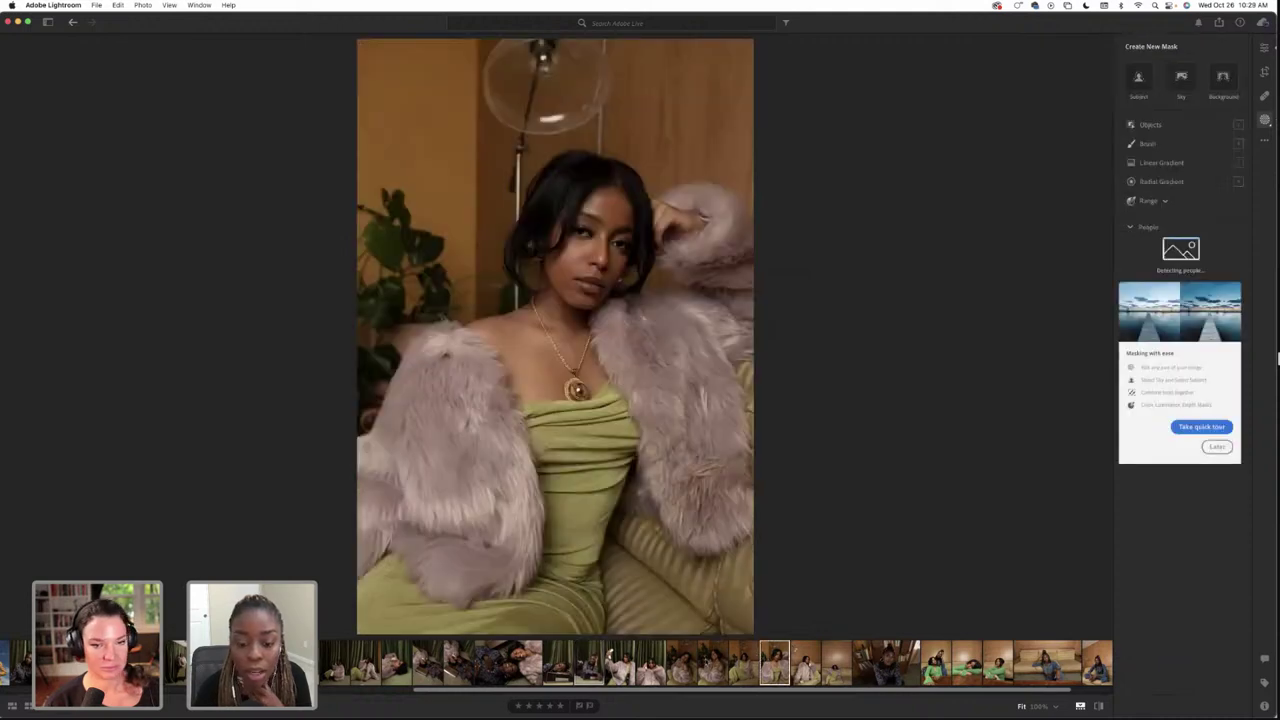
{"action": "left_click", "coordinate": [712, 663]}
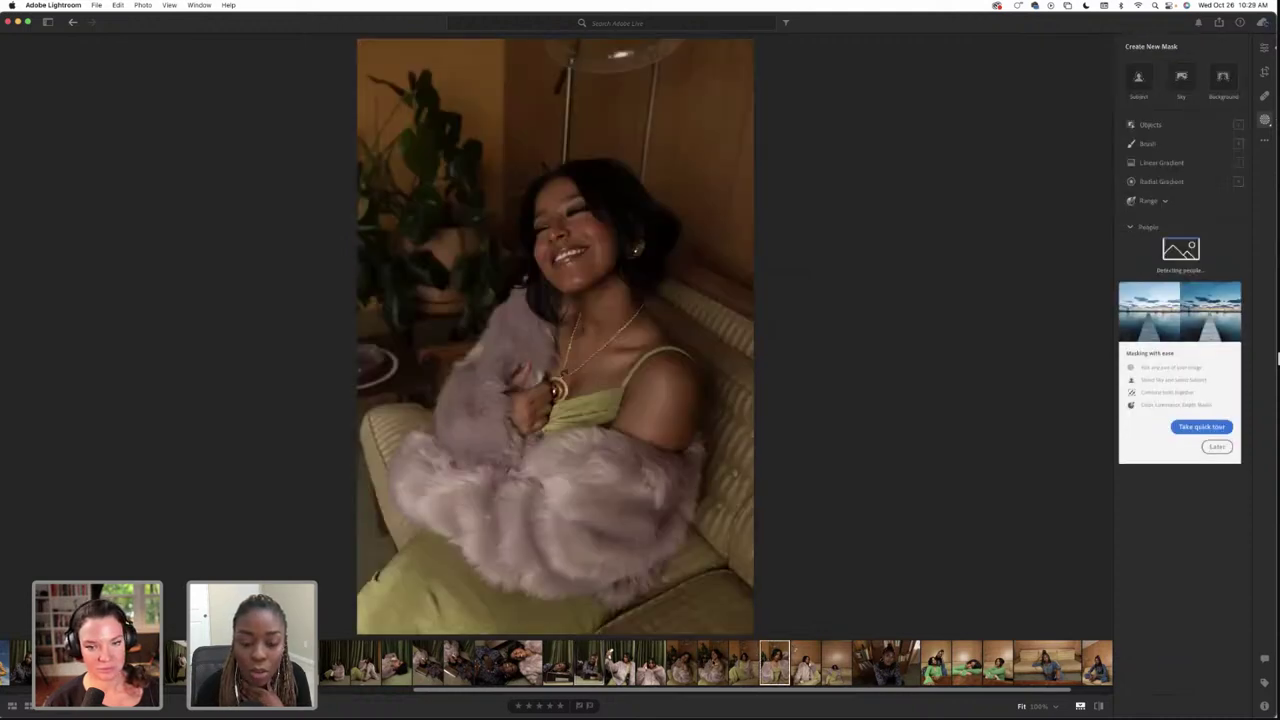
{"action": "left_click", "coordinate": [690, 665]}
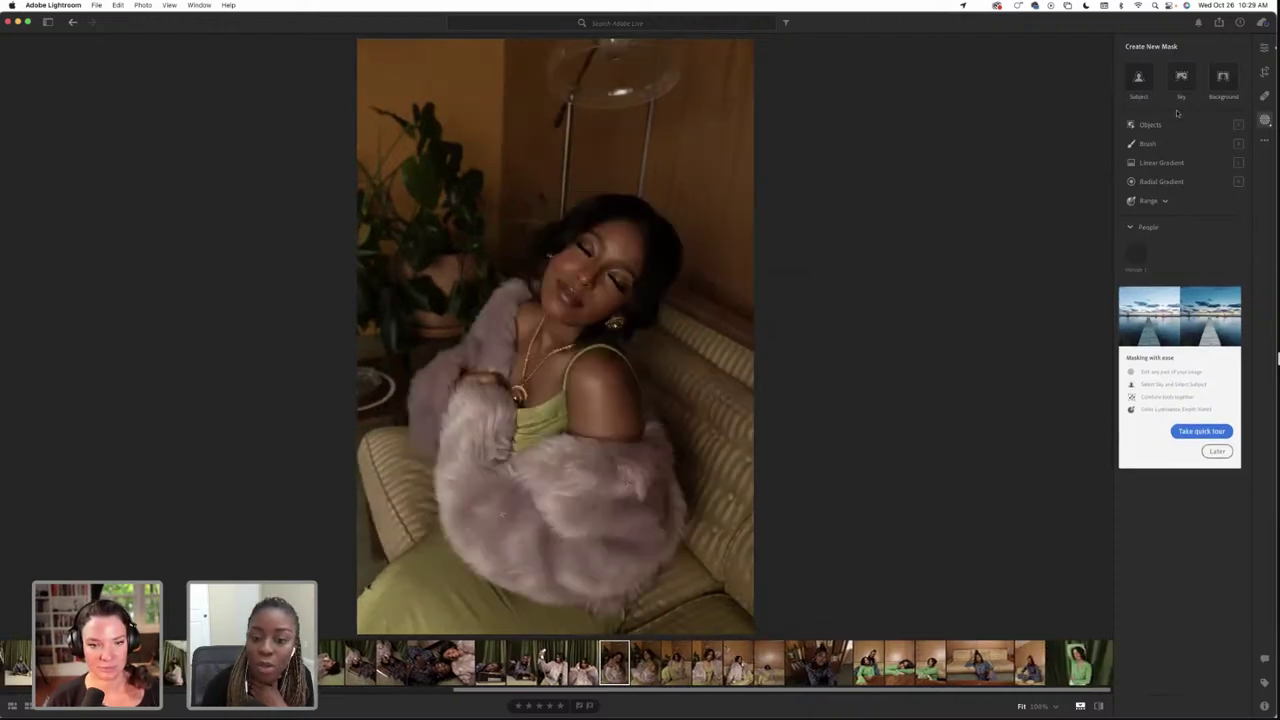
{"action": "key", "text": "Right"}
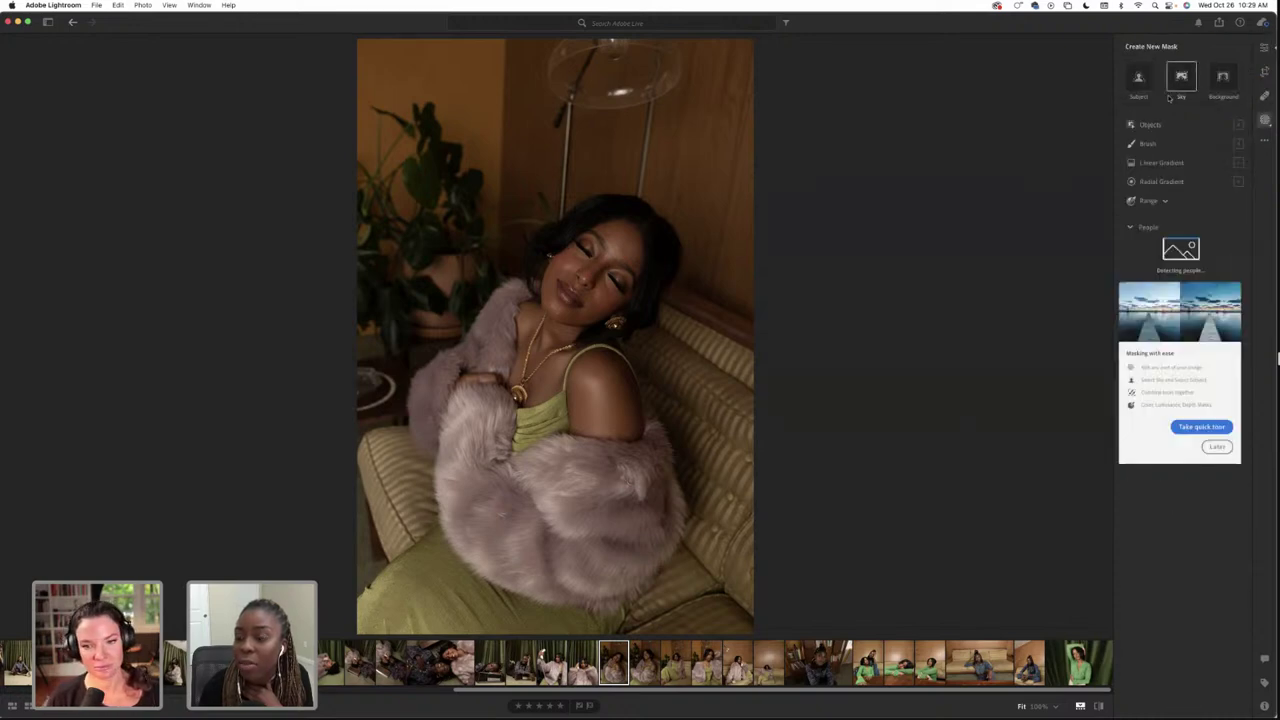
{"action": "mouse_move", "coordinate": [1148, 246]}
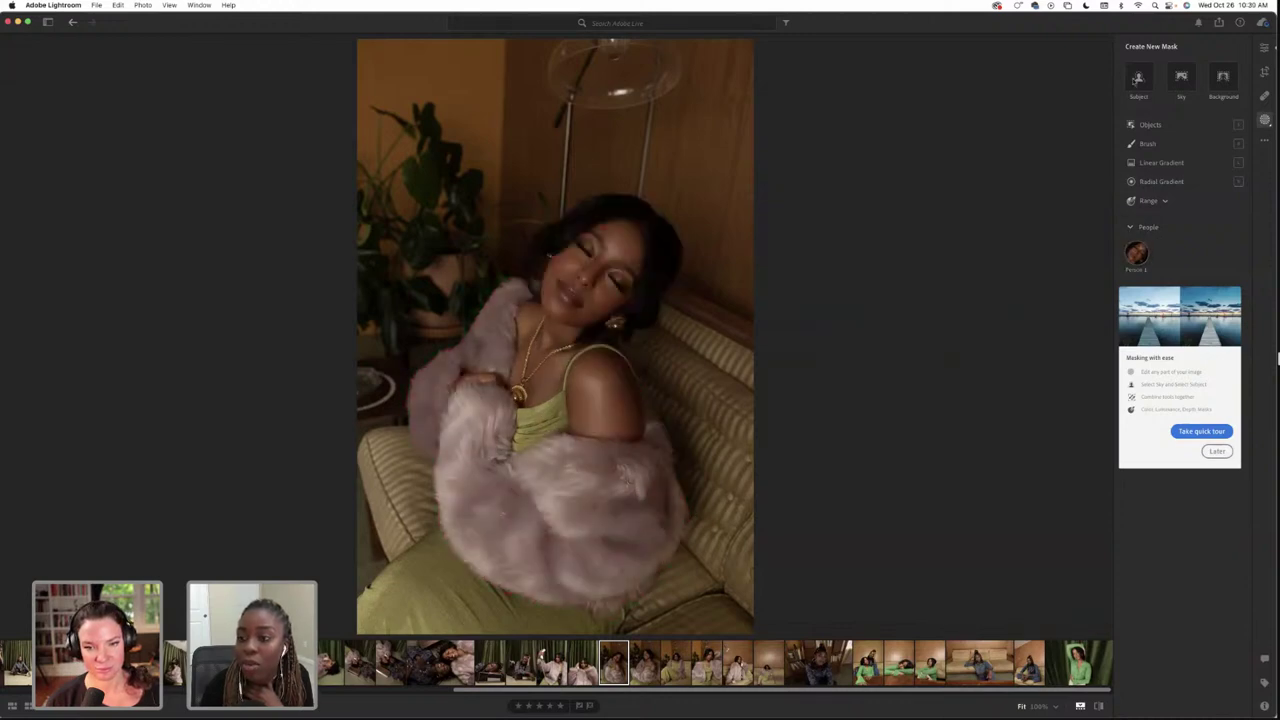
Try a Subject mask, undo its exposure change and delete it, then start a fresh Brush mask
{"action": "left_click", "coordinate": [1138, 77]}
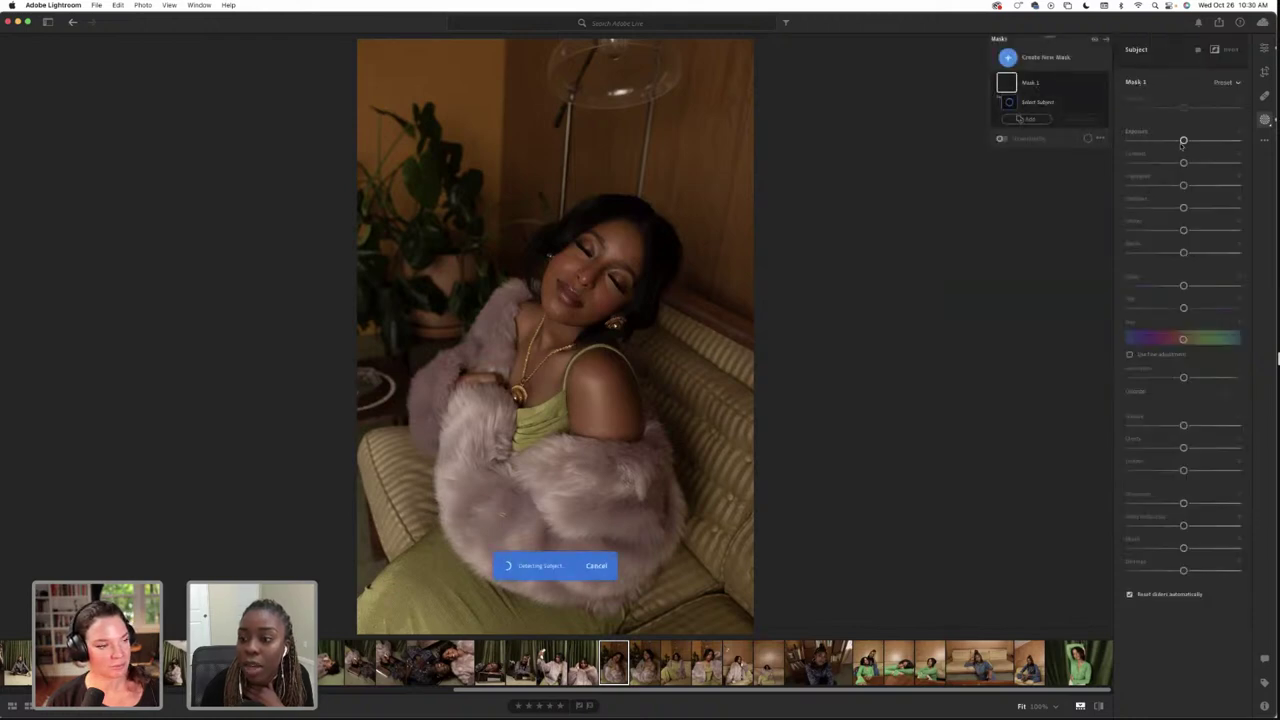
{"action": "left_click_drag", "start_coordinate": [1183, 140], "coordinate": [1189, 141]}
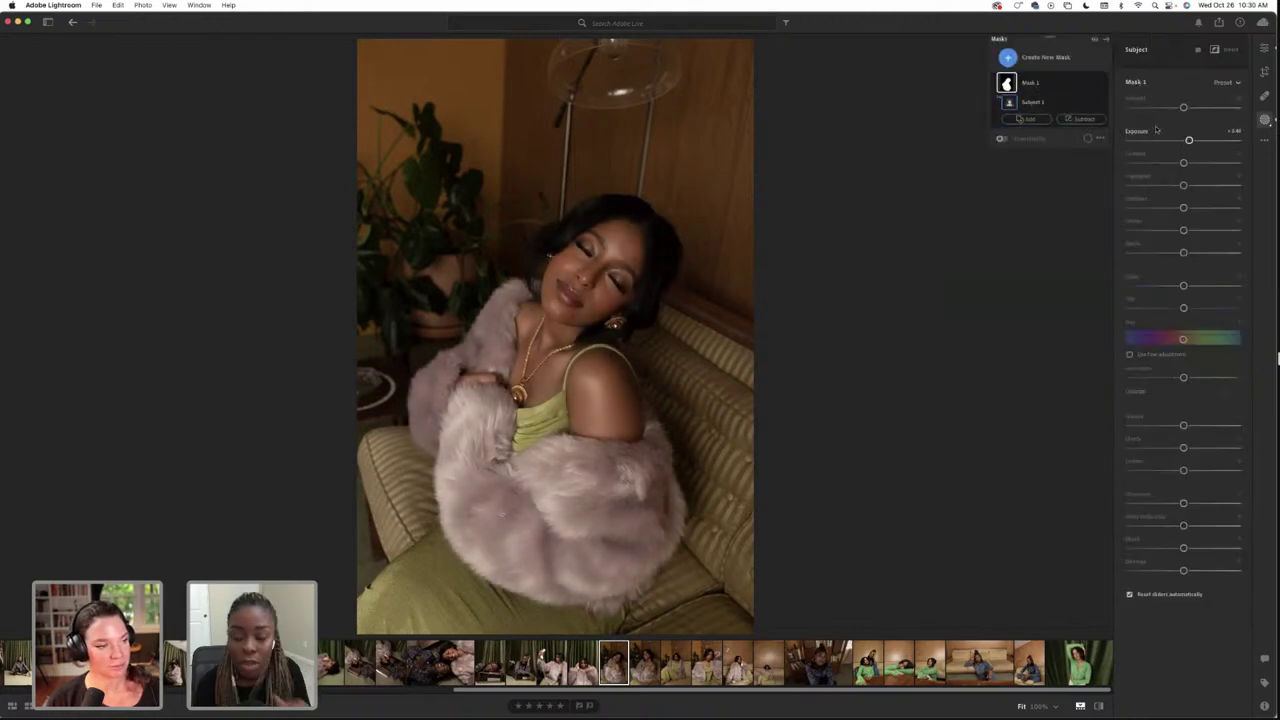
{"action": "key", "text": "super+z"}
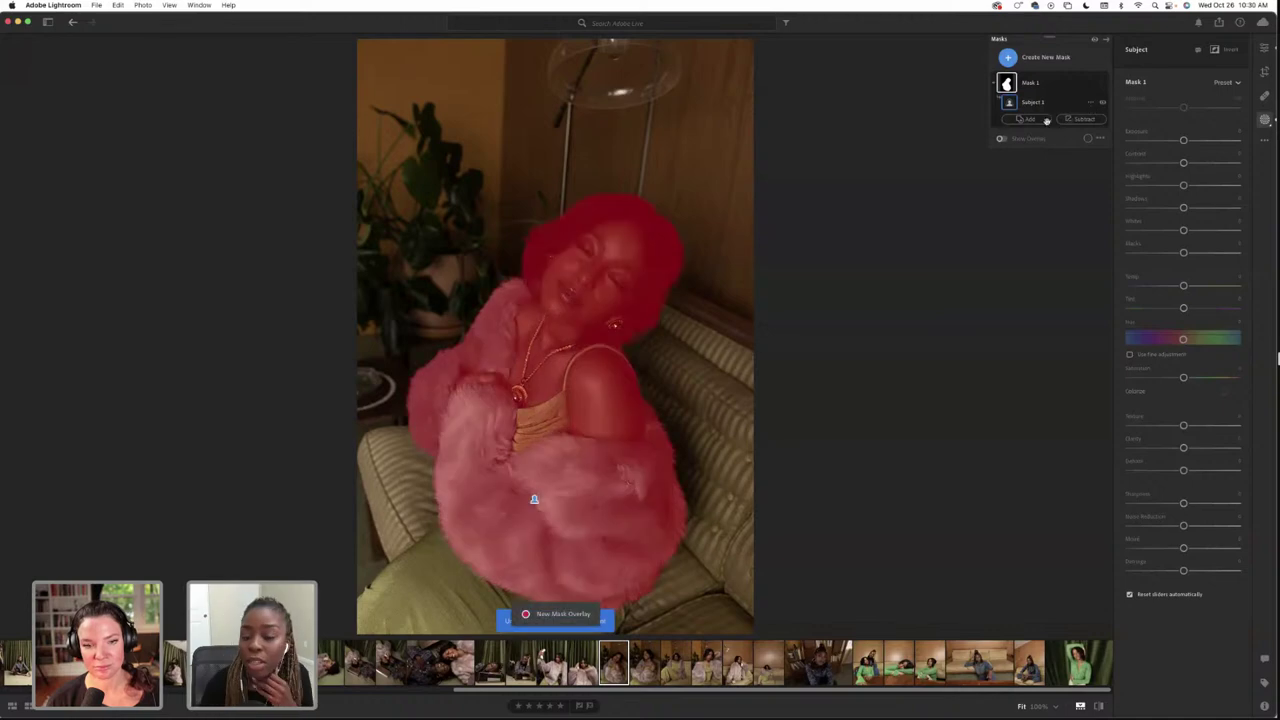
{"action": "left_click", "coordinate": [1090, 84]}
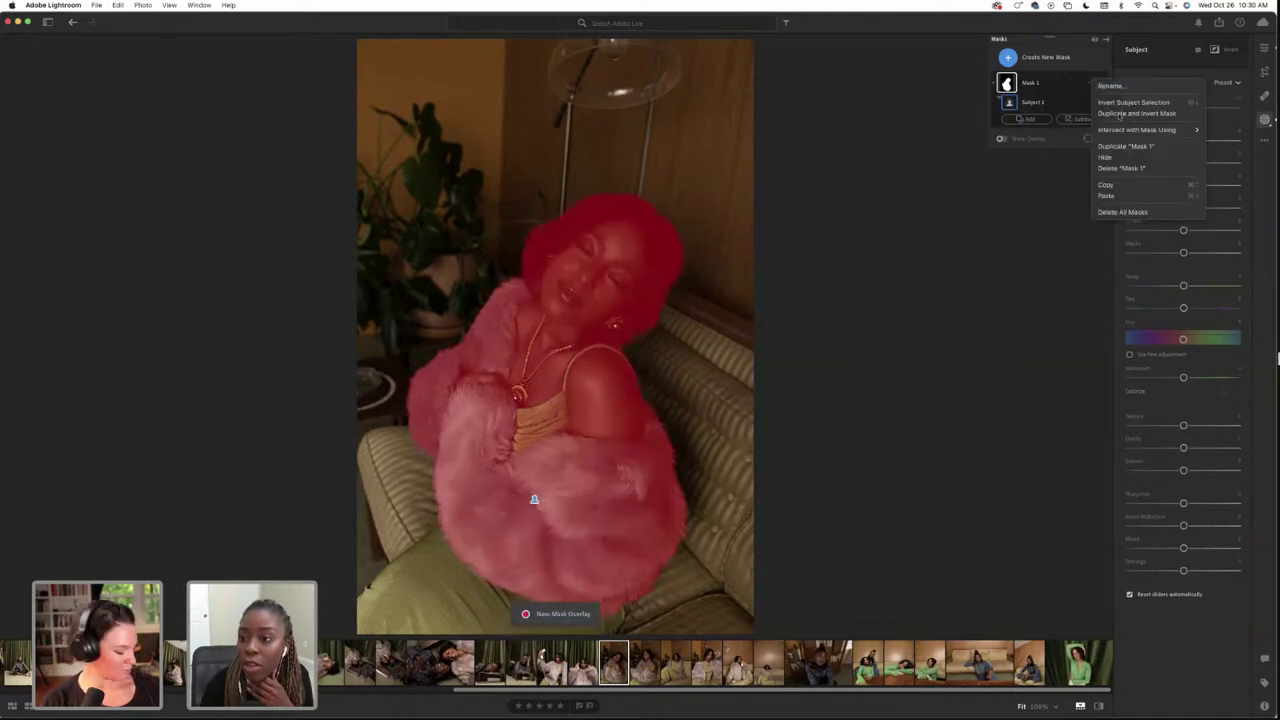
{"action": "left_click", "coordinate": [1130, 169]}
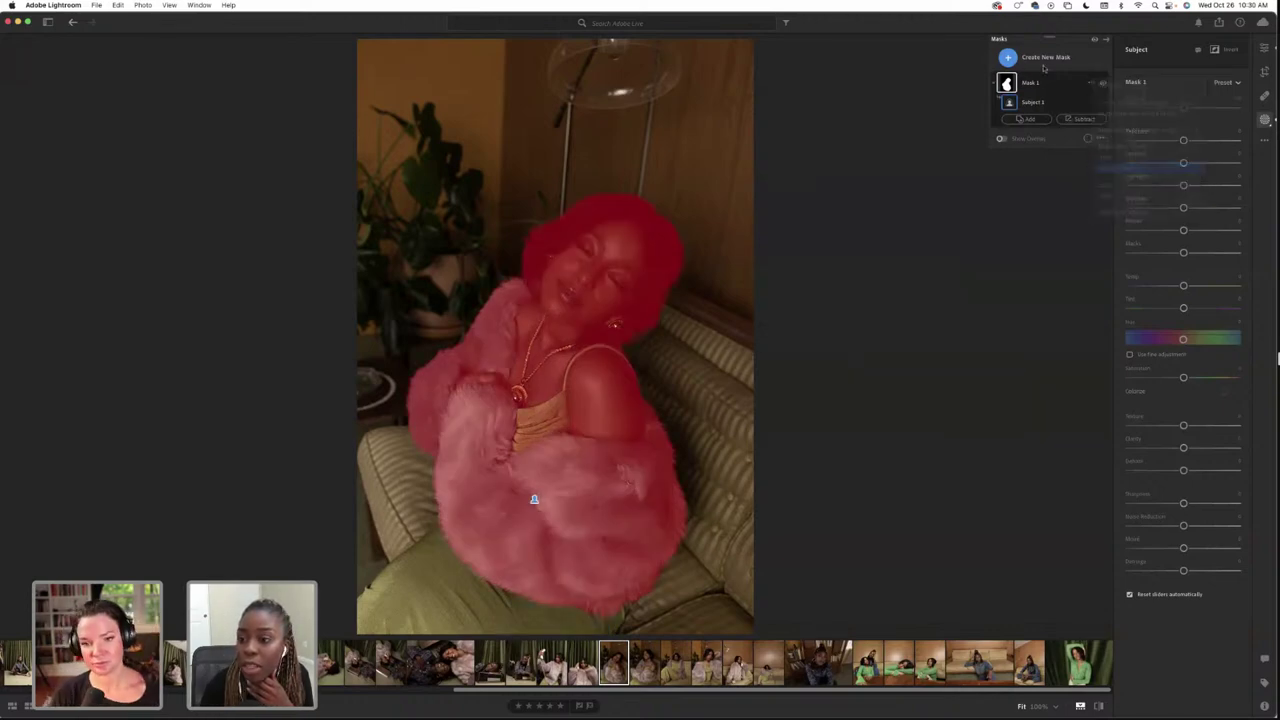
{"action": "left_click", "coordinate": [1148, 143]}
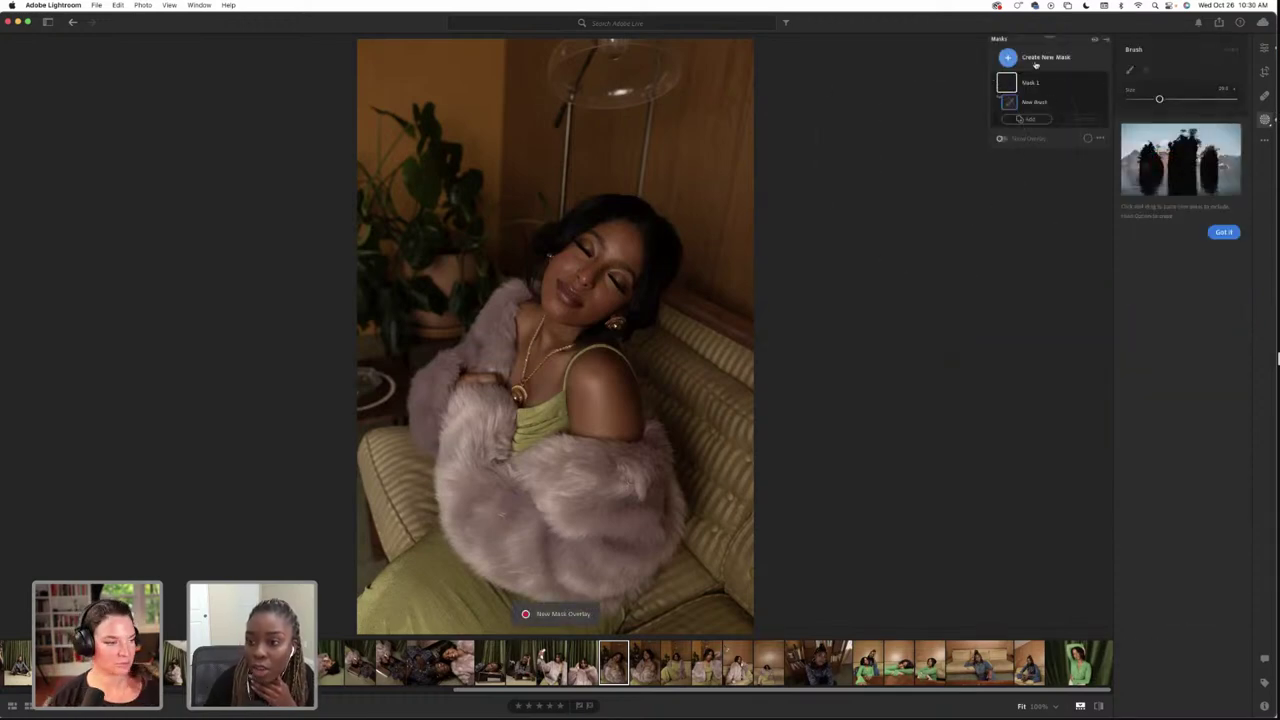
{"action": "left_click", "coordinate": [1045, 57]}
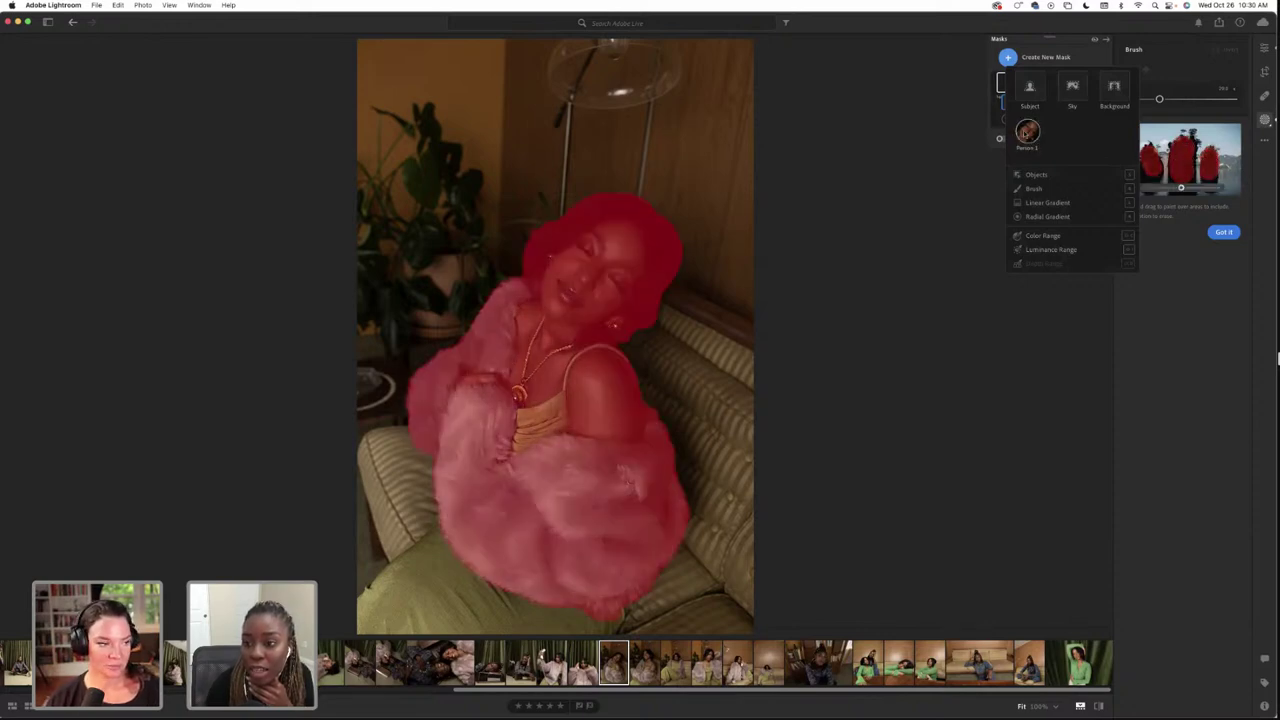
Mask only Person 1's Face Skin and Body Skin instead of the entire person
{"action": "left_click", "coordinate": [1027, 132]}
{"action": "left_click", "coordinate": [1147, 112]}
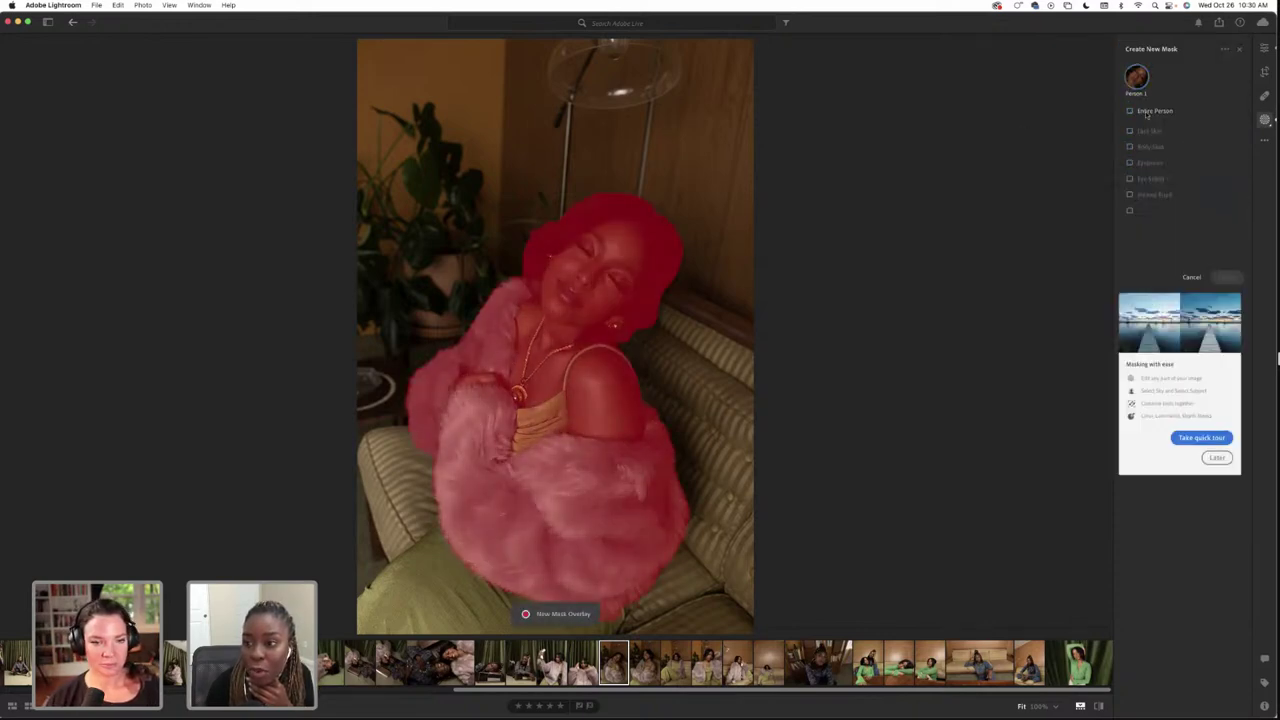
{"action": "left_click", "coordinate": [1140, 131]}
{"action": "left_click", "coordinate": [1143, 147]}
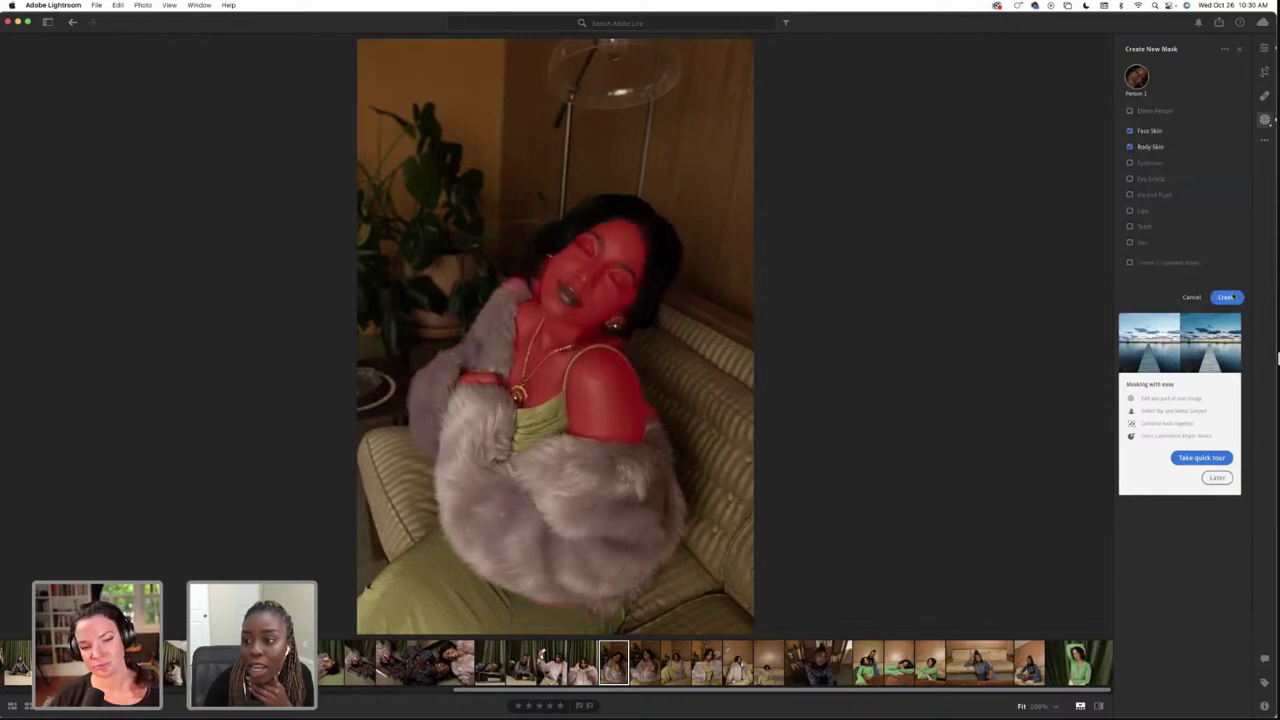
{"action": "left_click", "coordinate": [1226, 297]}
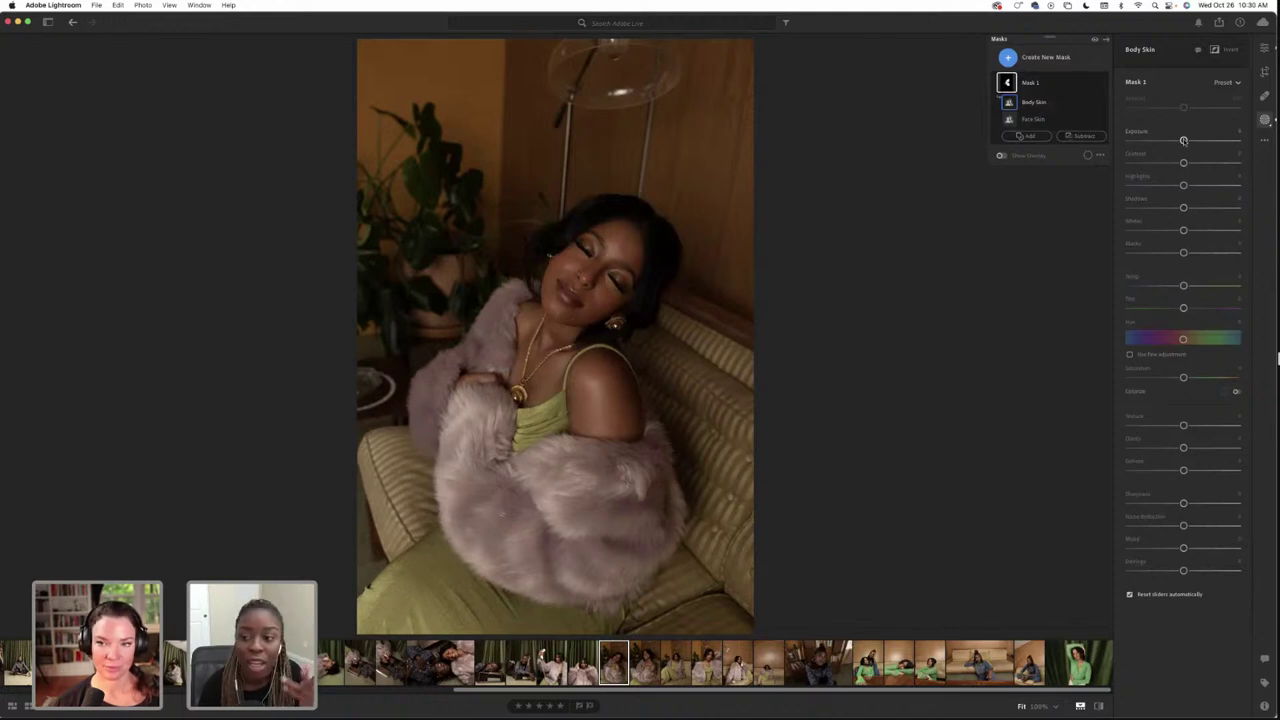
Brighten the skin mask and raise its highlights, comparing with the mask's effect on and off
{"action": "mouse_move", "coordinate": [1184, 141]}
{"action": "left_mouse_down"}
{"action": "mouse_move", "coordinate": [1192, 162]}
{"action": "mouse_move", "coordinate": [1191, 141]}
{"action": "left_mouse_up"}
{"action": "left_click_drag", "start_coordinate": [1183, 185], "coordinate": [1183, 252]}
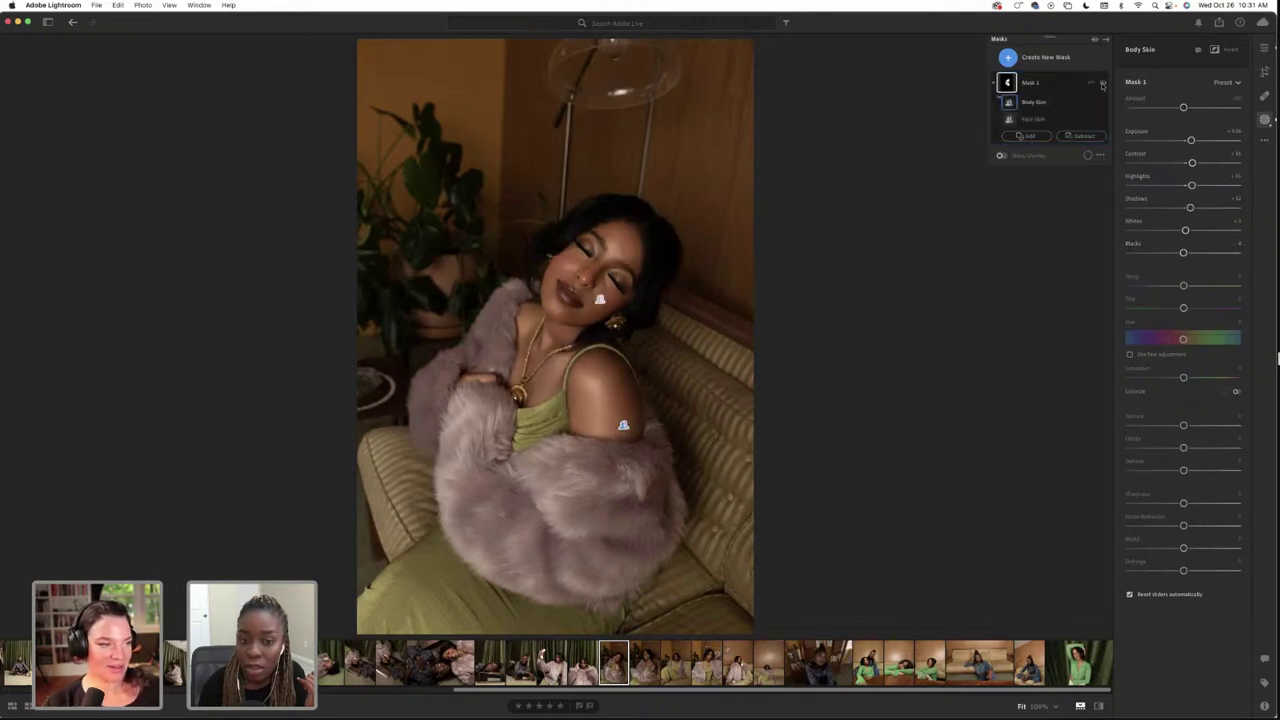
{"action": "left_click", "coordinate": [1102, 84]}
{"action": "left_click", "coordinate": [1102, 84]}
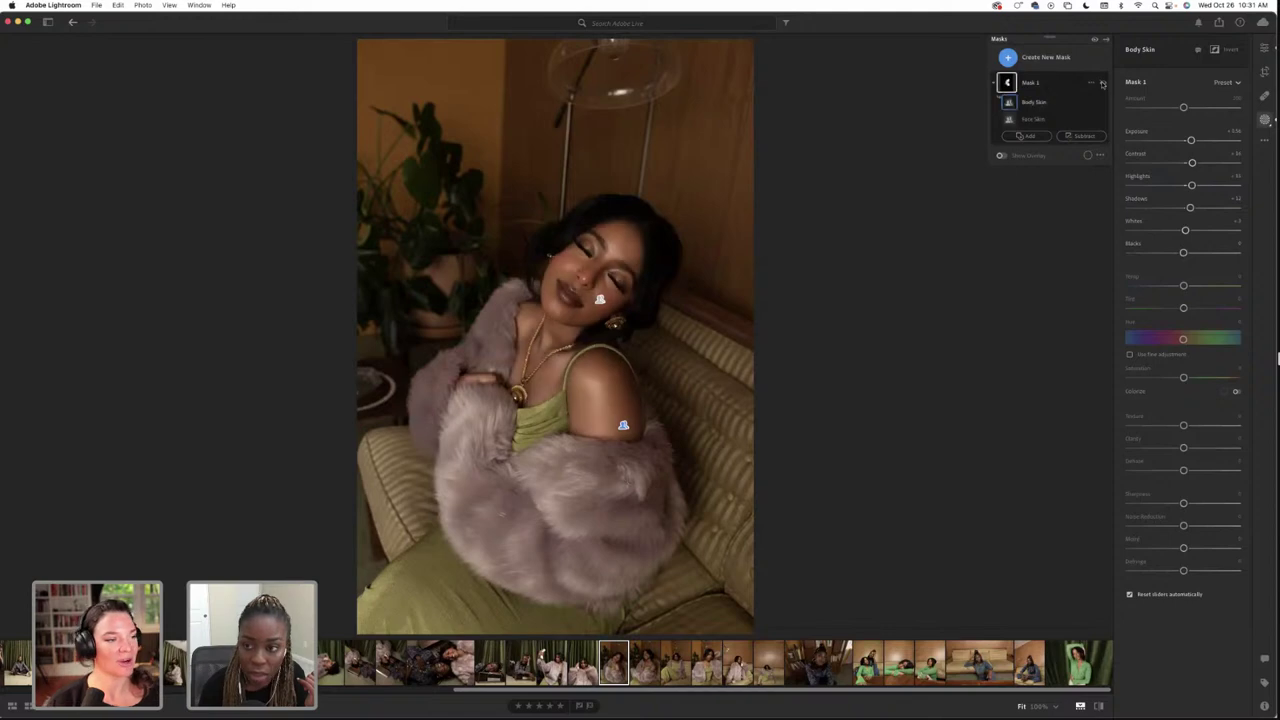
{"action": "left_click", "coordinate": [1102, 84]}
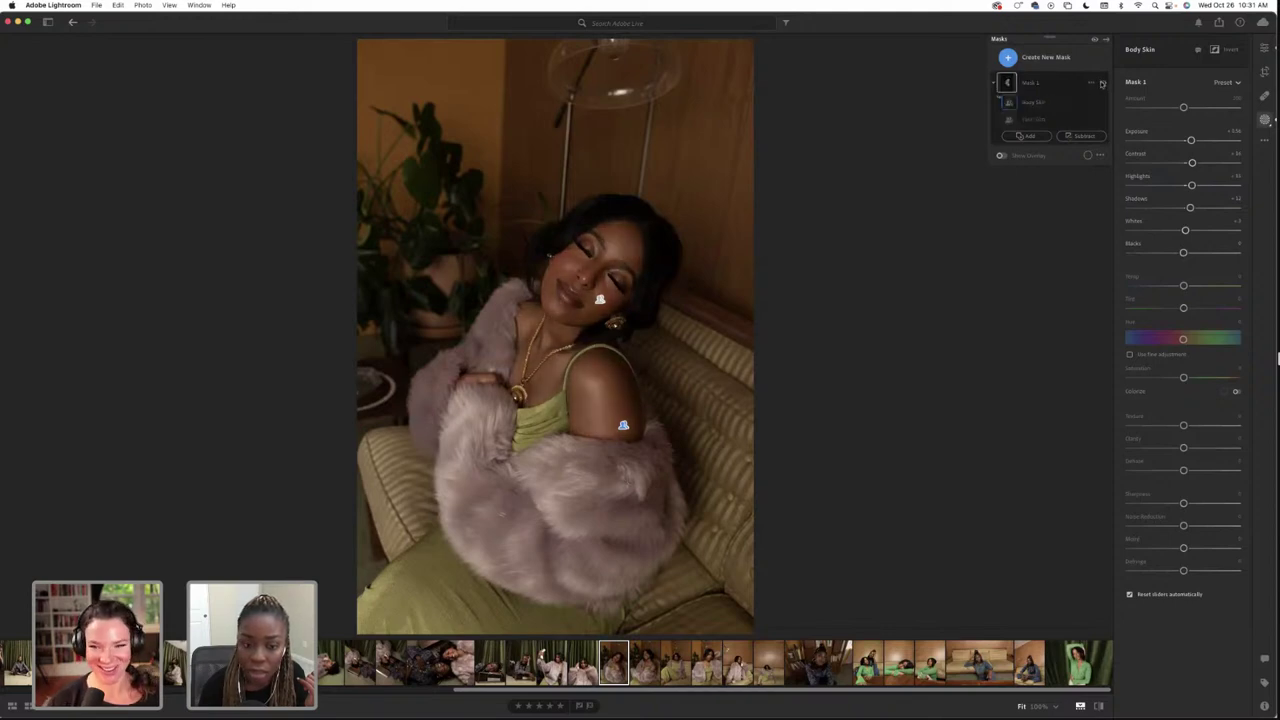
{"action": "left_click", "coordinate": [1102, 84]}
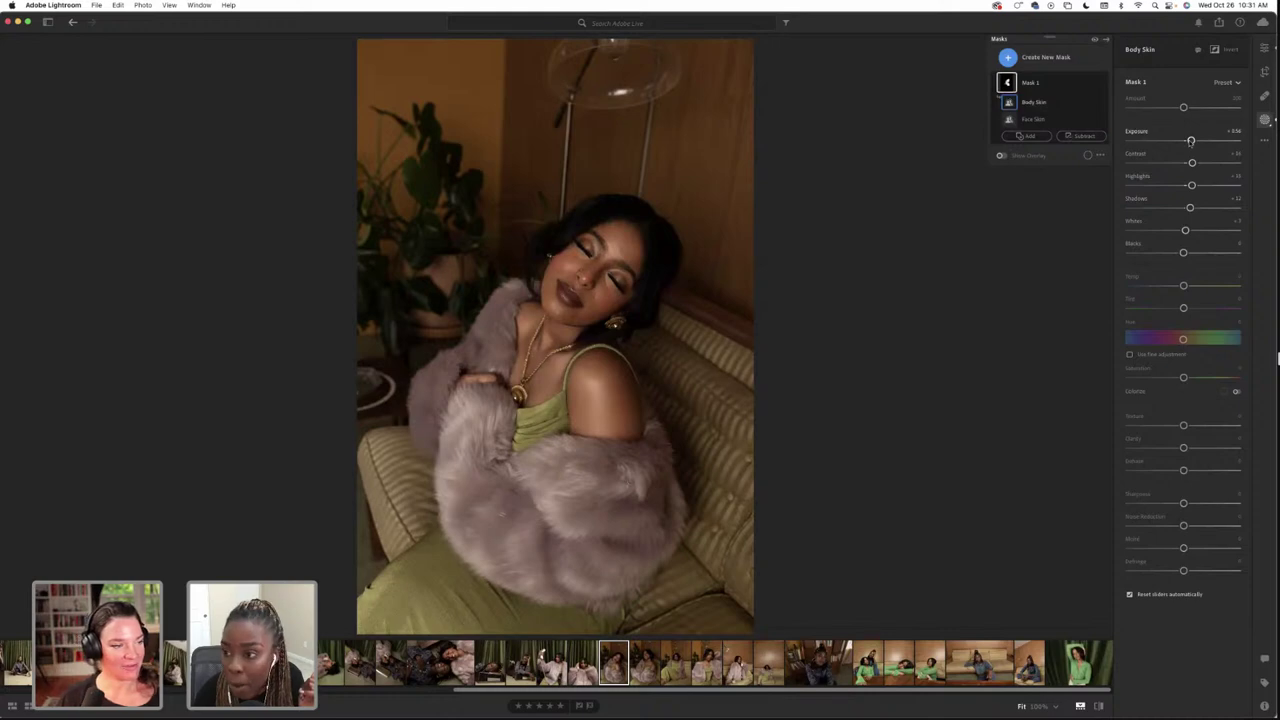
Lower the skin mask's exposure and contrast slightly, copy the edits, and advance to the next pose
{"action": "left_click_drag", "start_coordinate": [1191, 141], "coordinate": [1197, 163]}
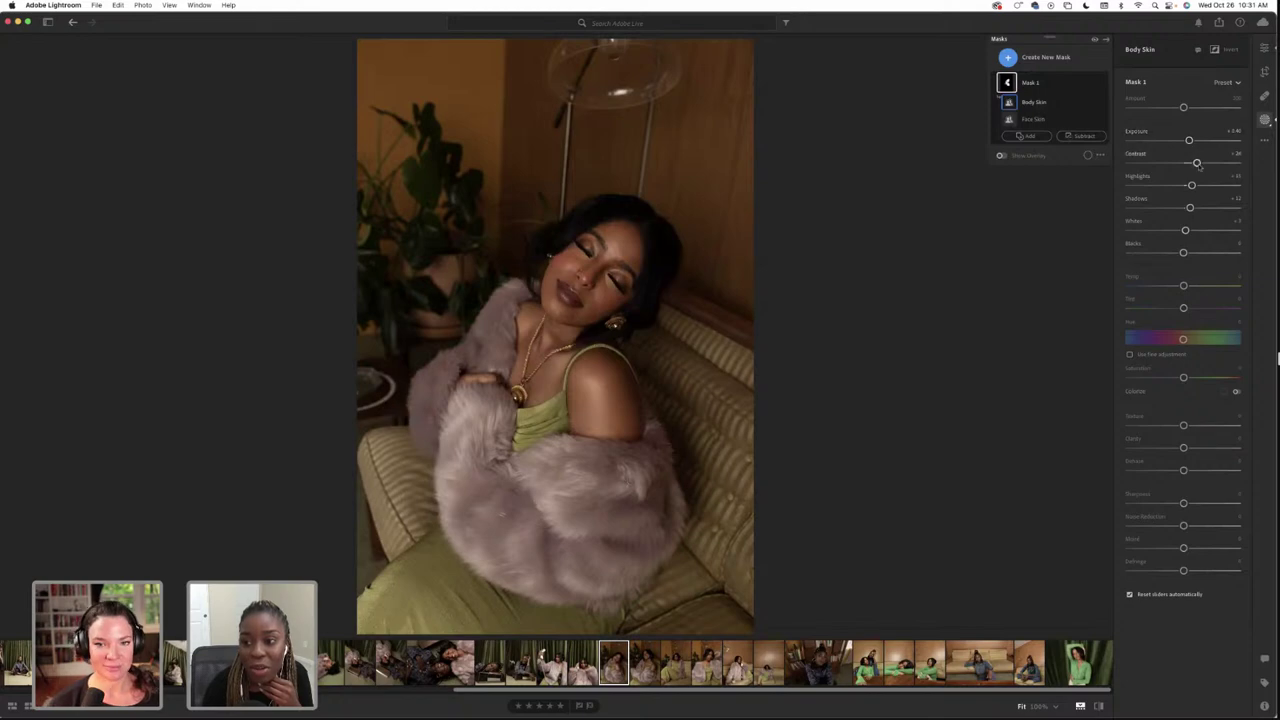
{"action": "left_click_drag", "start_coordinate": [1196, 163], "coordinate": [1190, 141]}
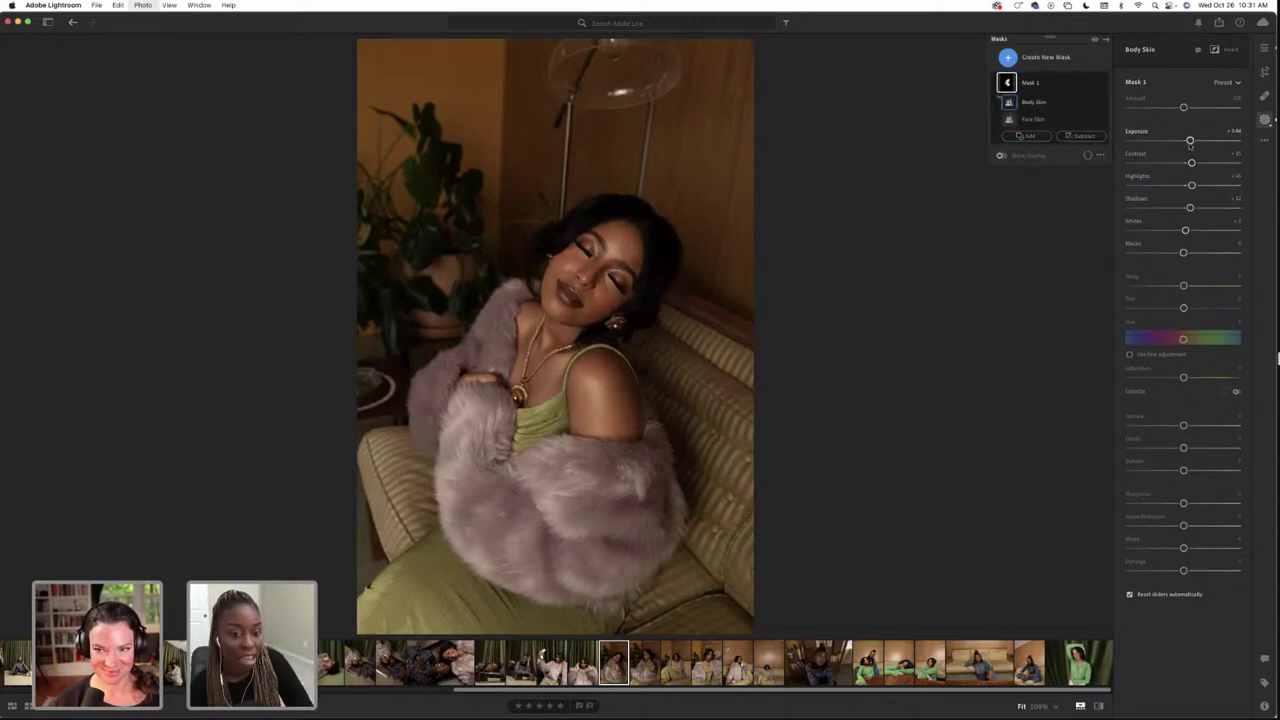
{"action": "key", "text": "super+c"}
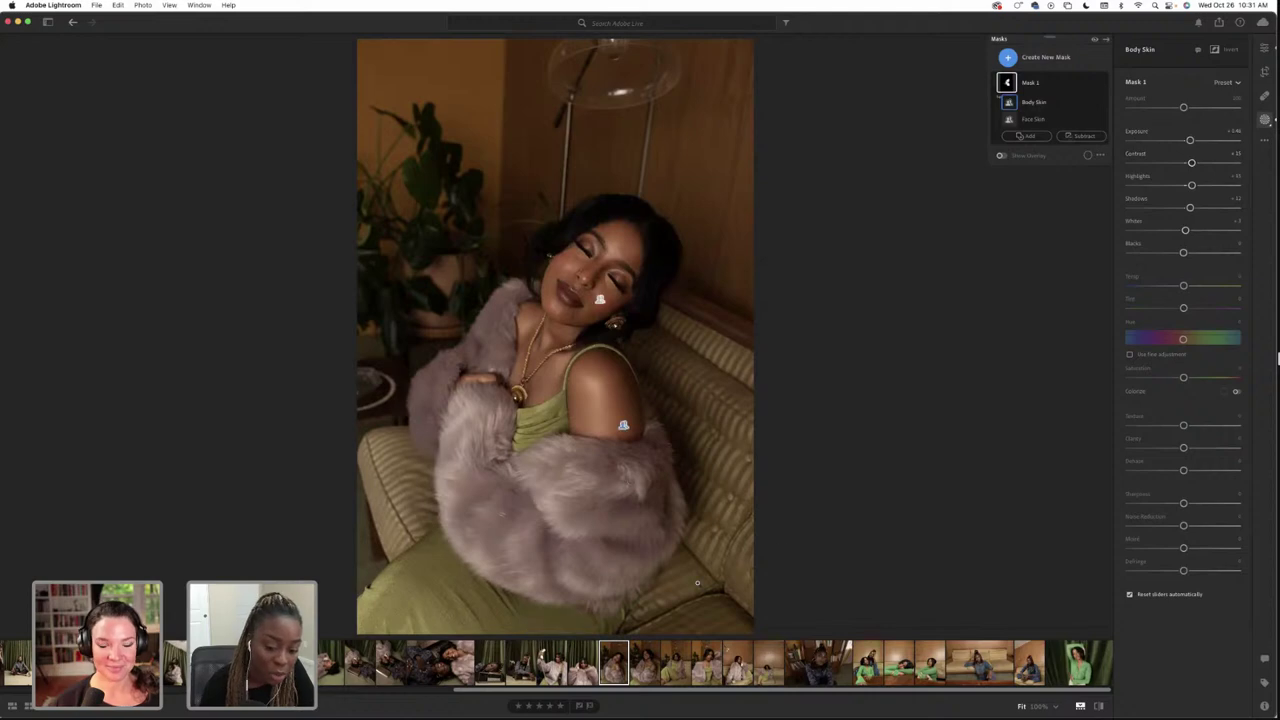
{"action": "key", "text": "Right"}
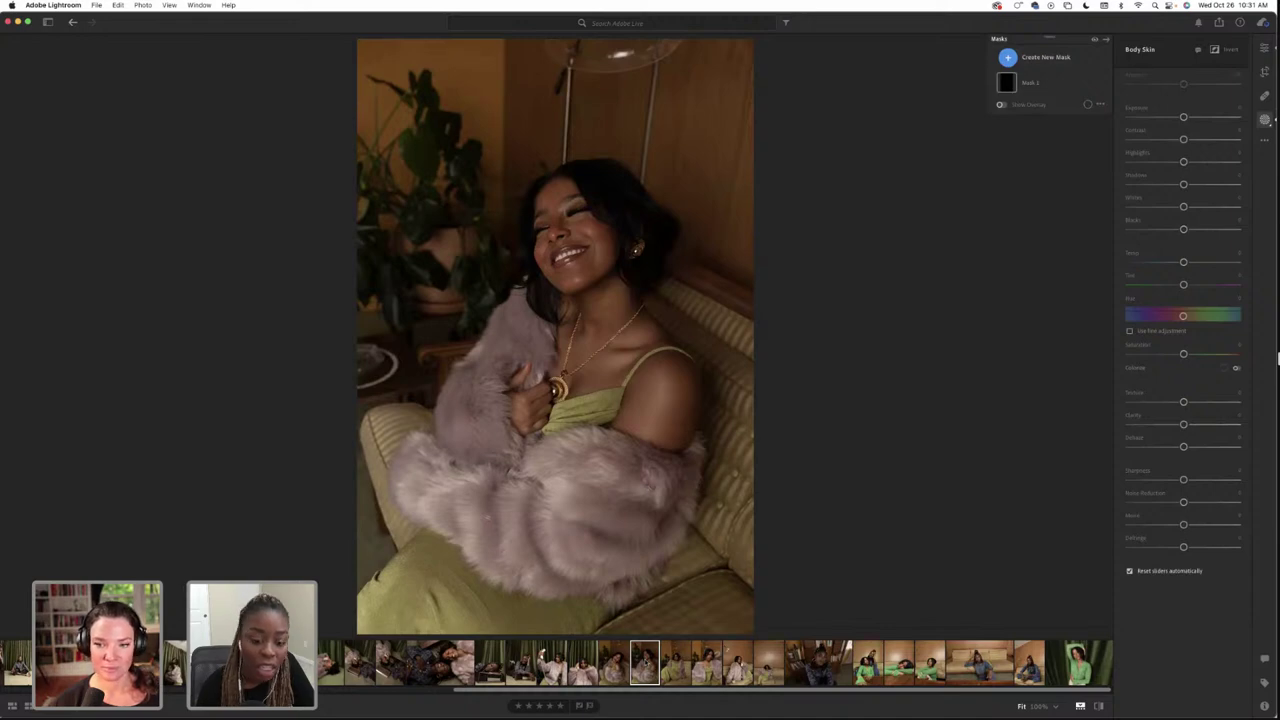
Delete the existing Mask 1 on the laughing fur-coat pose
{"action": "key", "text": "Left"}
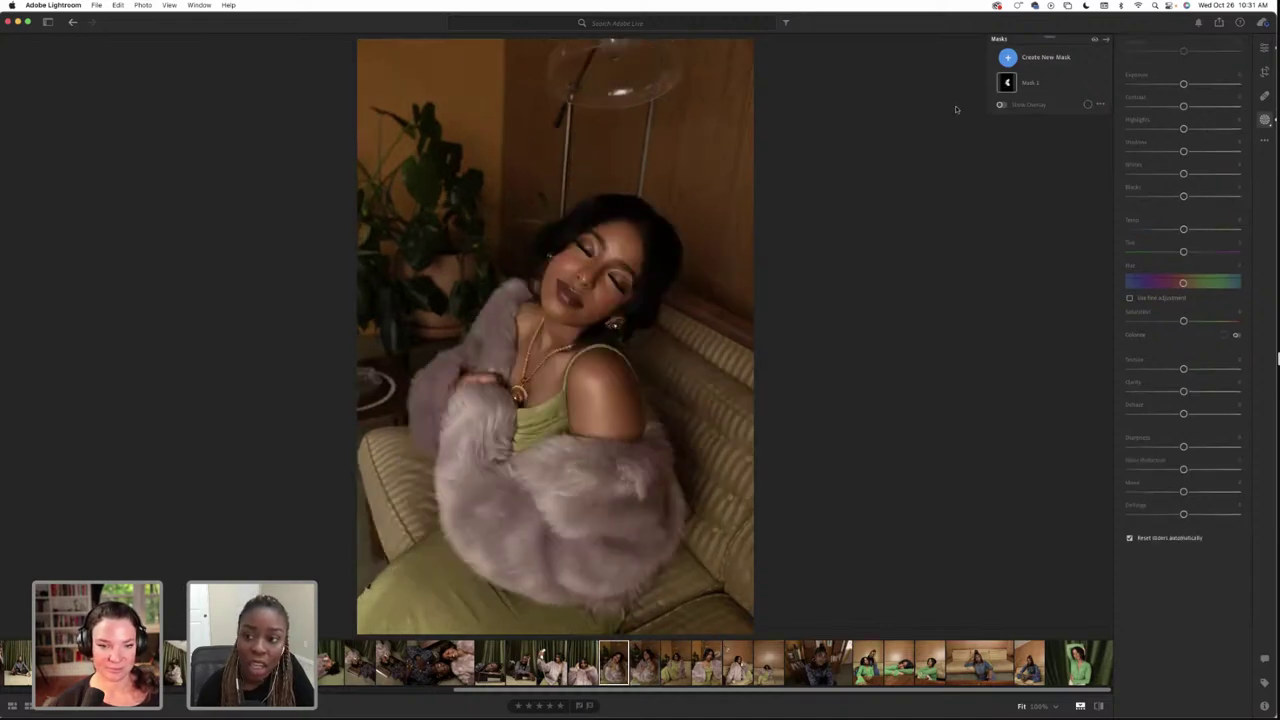
{"action": "left_click", "coordinate": [1007, 82]}
{"action": "left_click", "coordinate": [1091, 83]}
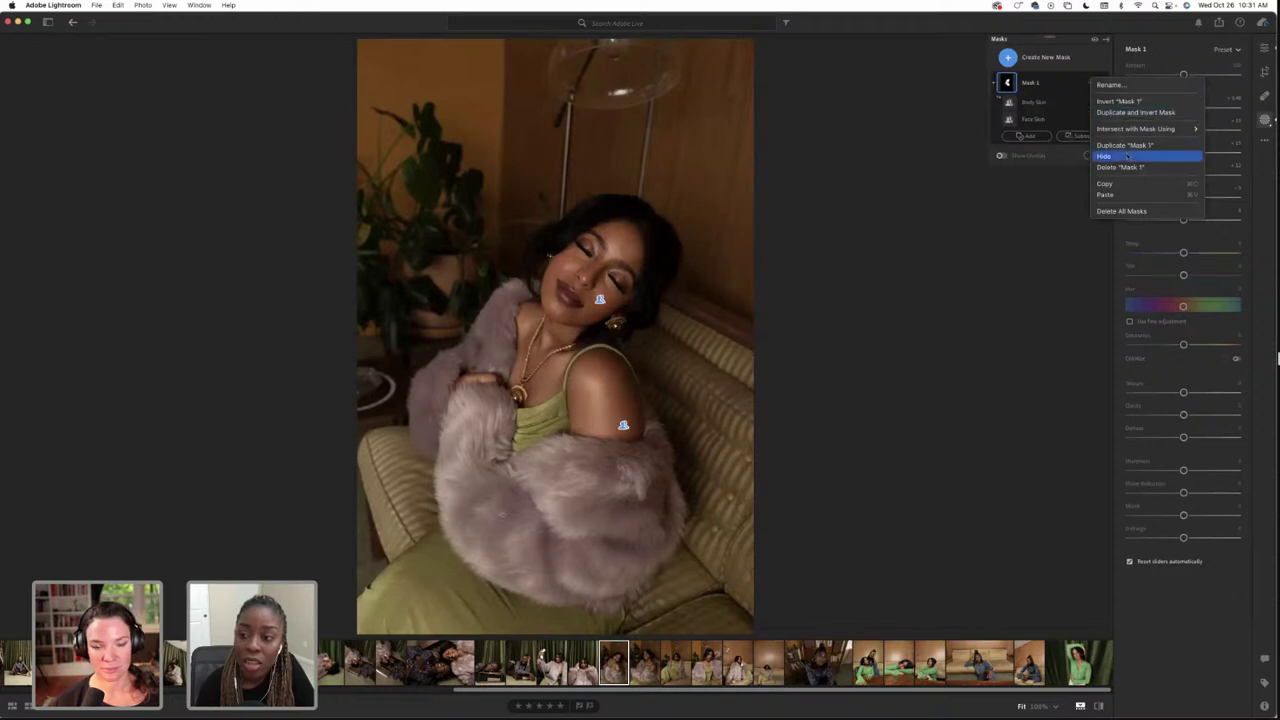
{"action": "left_click", "coordinate": [943, 331]}
{"action": "left_click", "coordinate": [943, 331]}
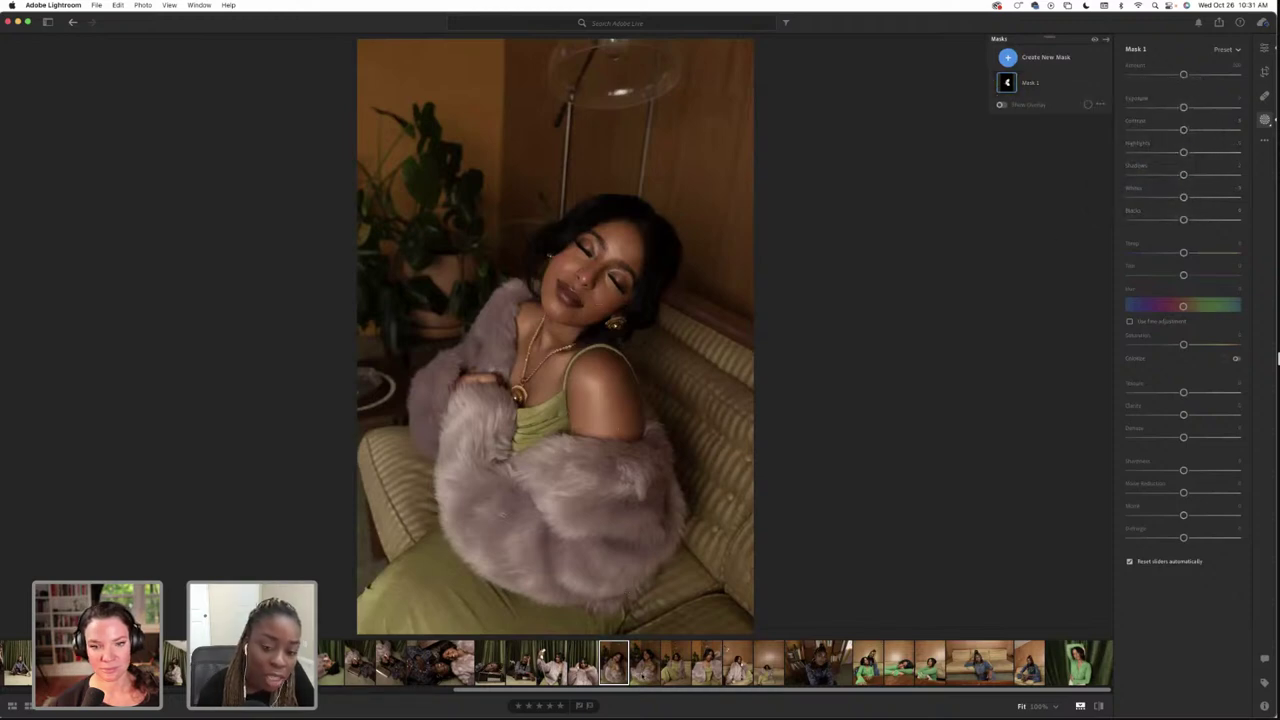
{"action": "key", "text": "Right"}
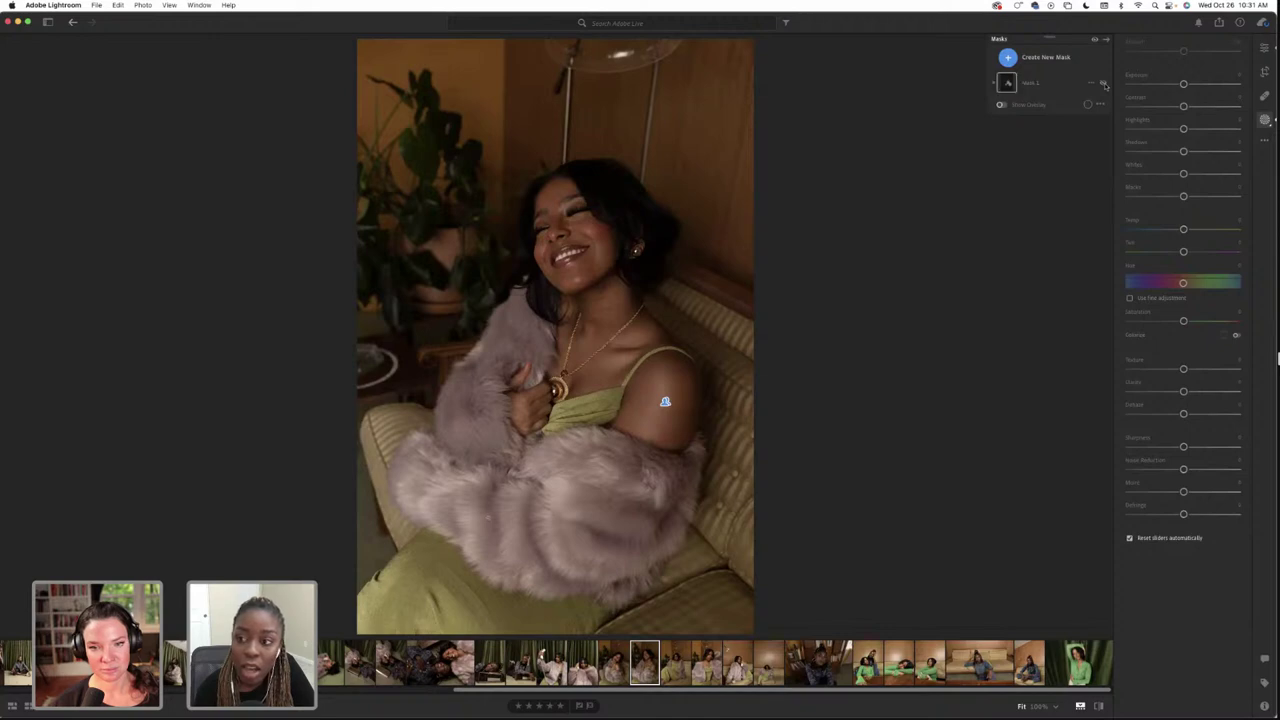
{"action": "left_click", "coordinate": [1103, 84]}
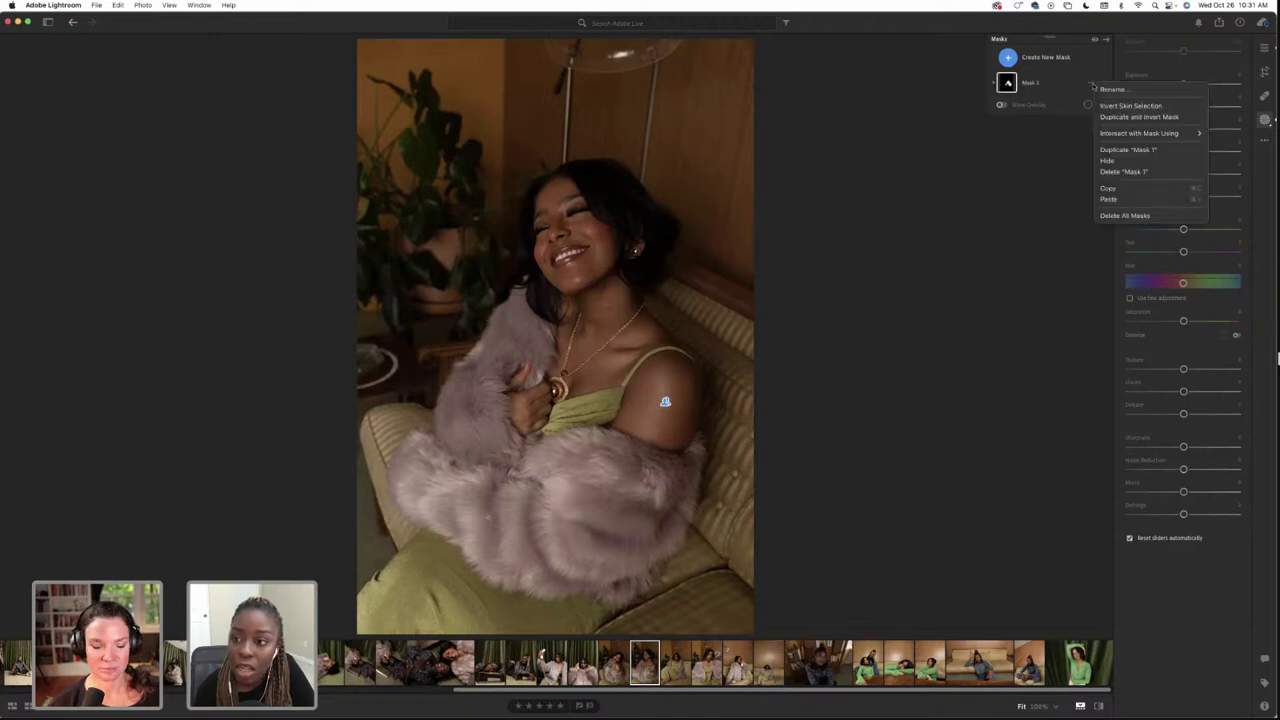
{"action": "left_click", "coordinate": [1123, 172]}
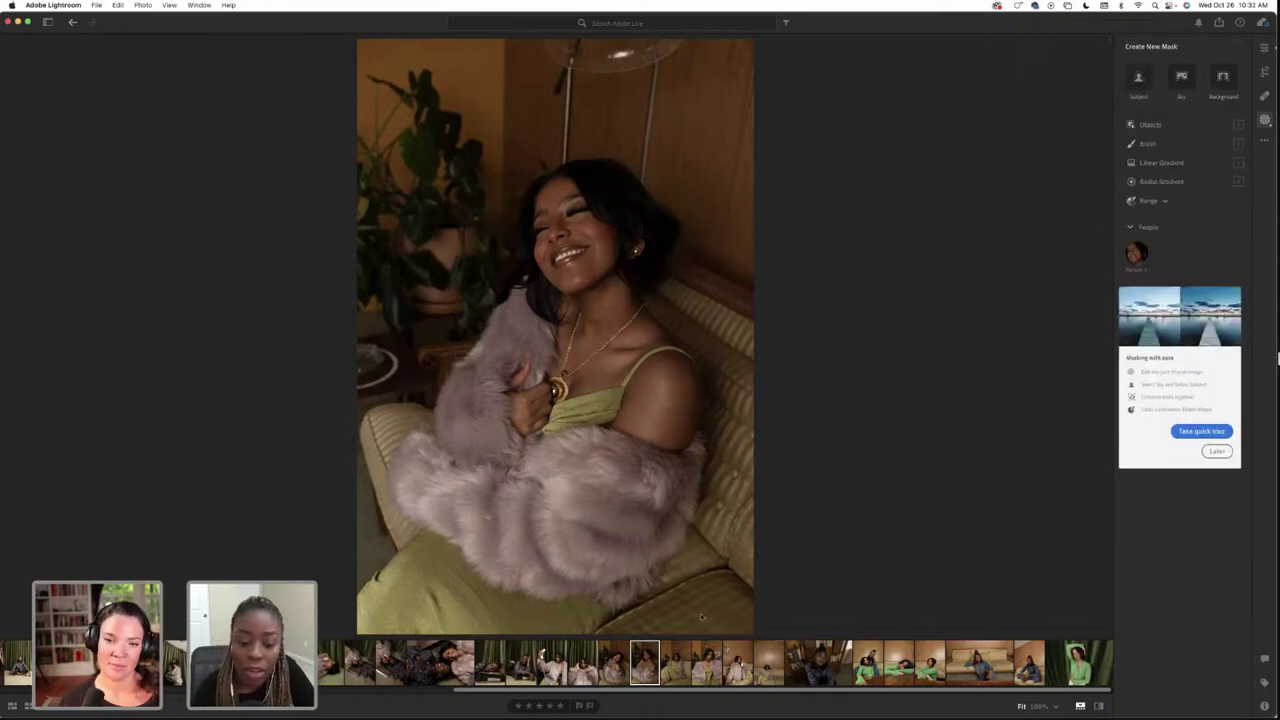
Copy Mask 1 from the previous photo and paste it onto the laughing shot
{"action": "key", "text": "Left"}
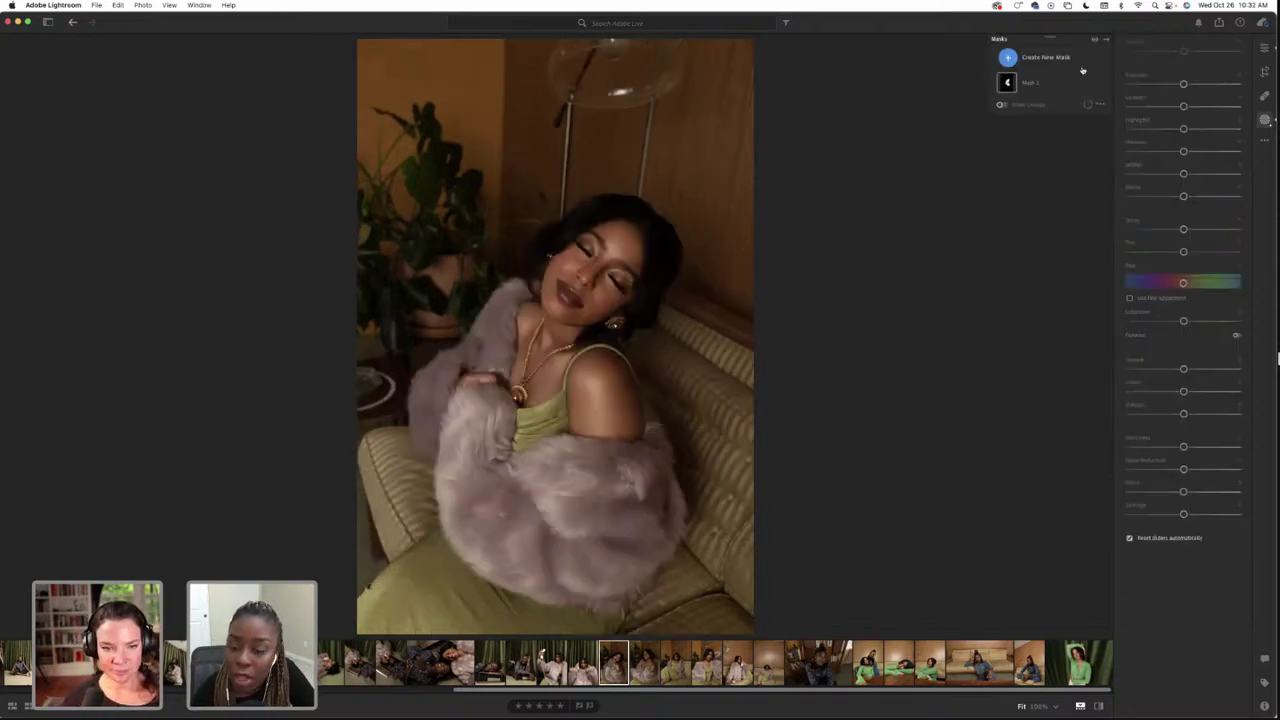
{"action": "left_click", "coordinate": [1089, 85]}
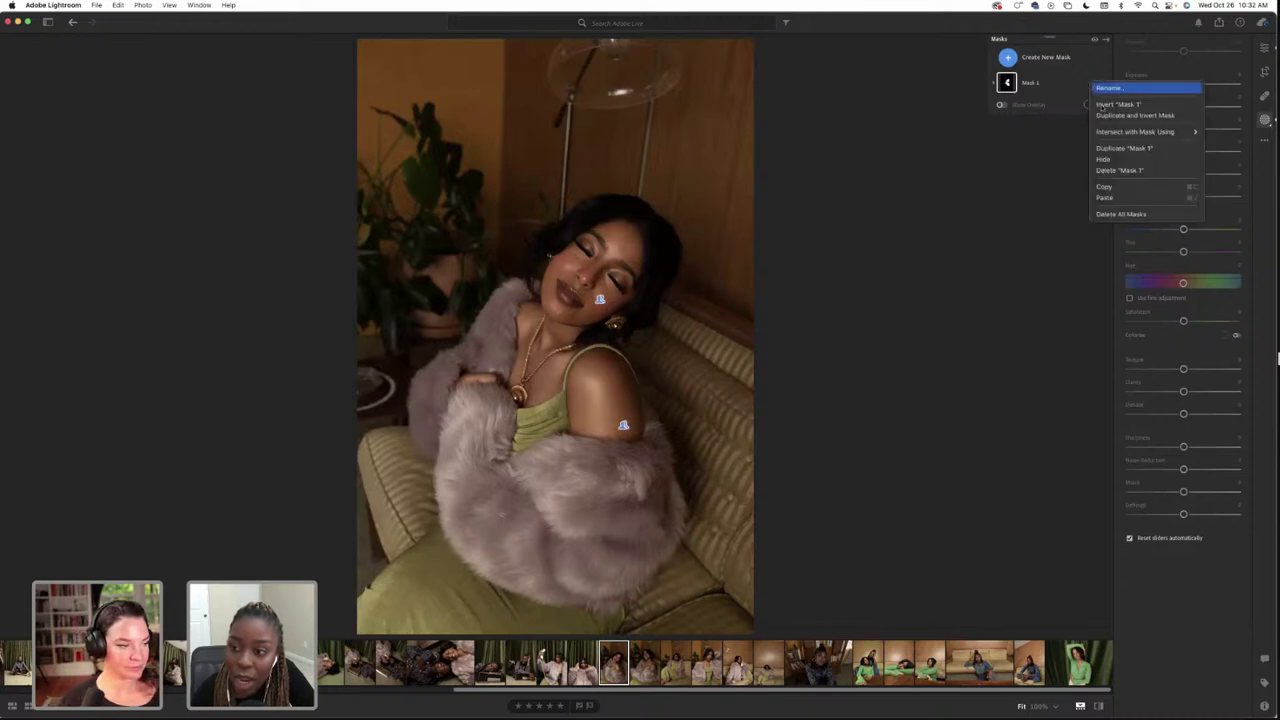
{"action": "left_click", "coordinate": [1104, 187]}
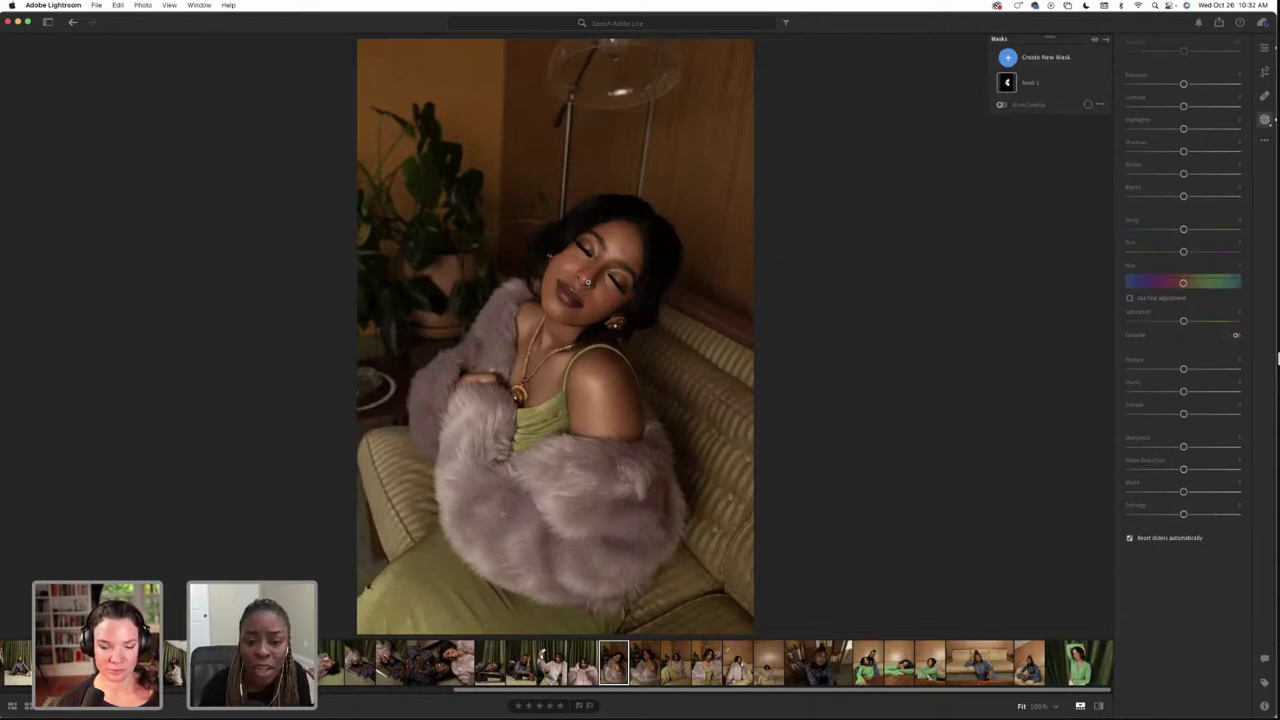
{"action": "key", "text": "Right"}
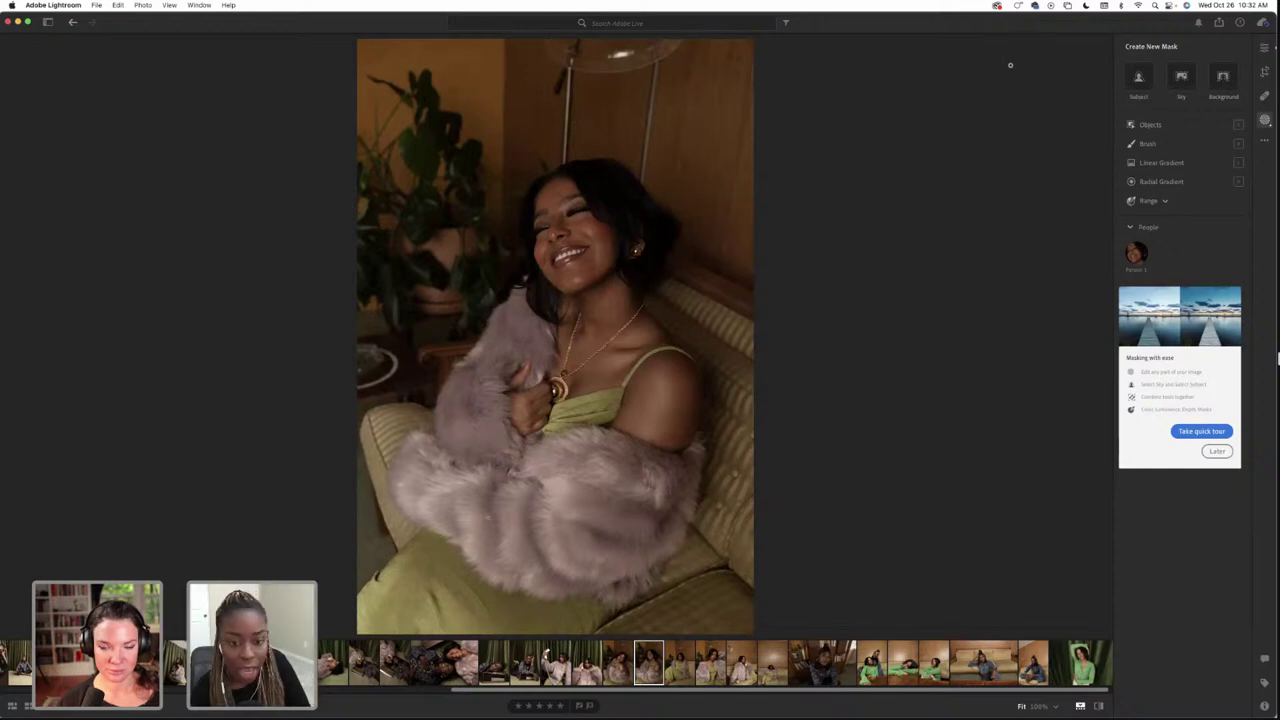
{"action": "key", "text": "super+v"}
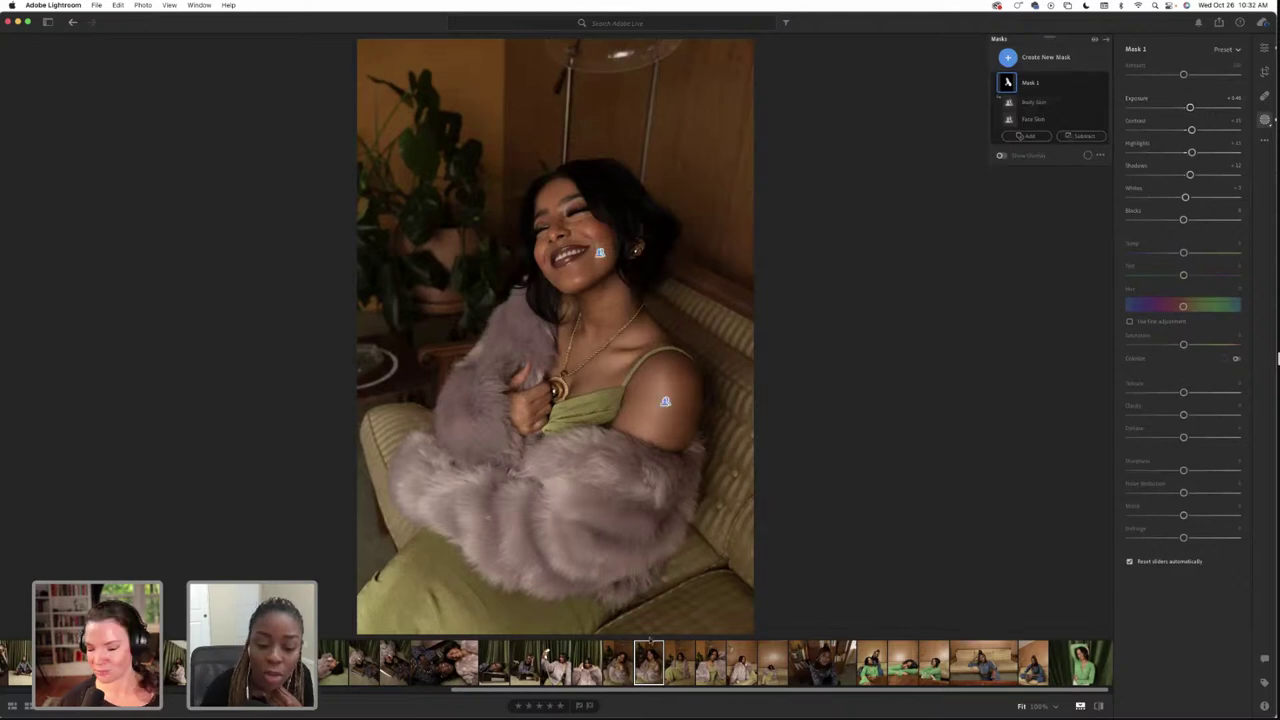
Check the pasted skin mask on both poses, then open the orange-outfit portrait
{"action": "left_click", "coordinate": [616, 662]}
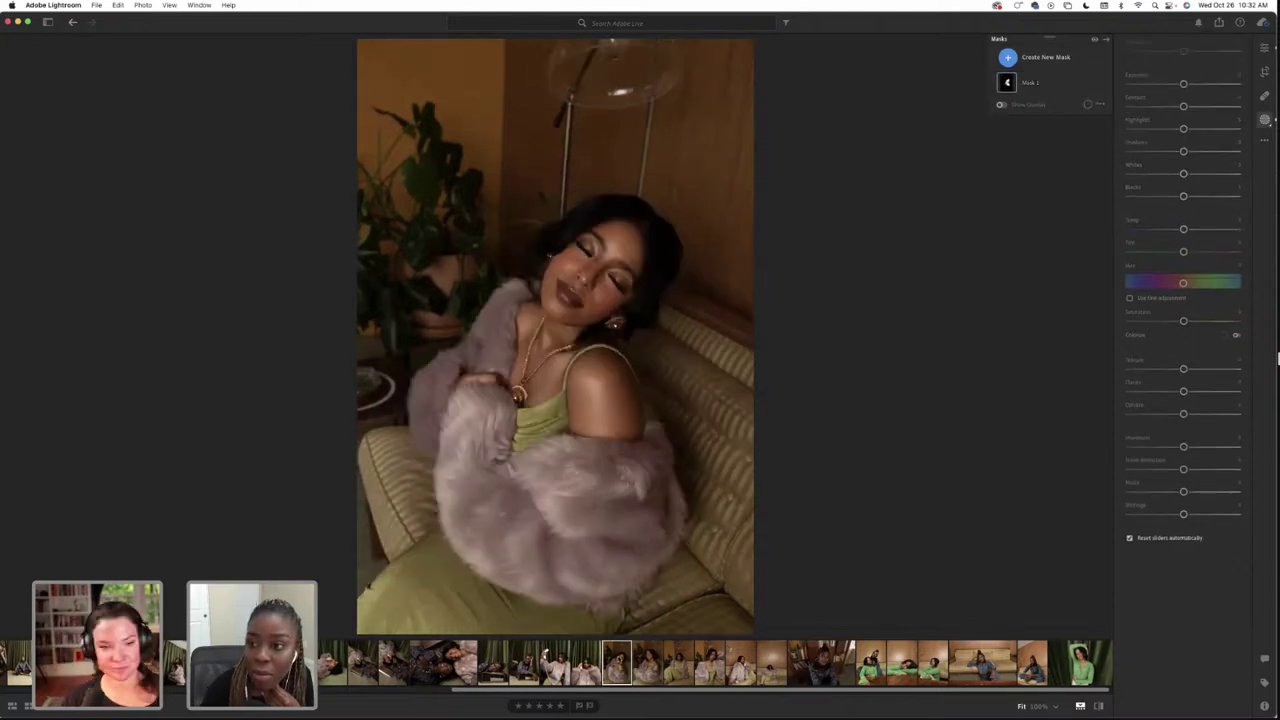
{"action": "left_click", "coordinate": [1016, 84]}
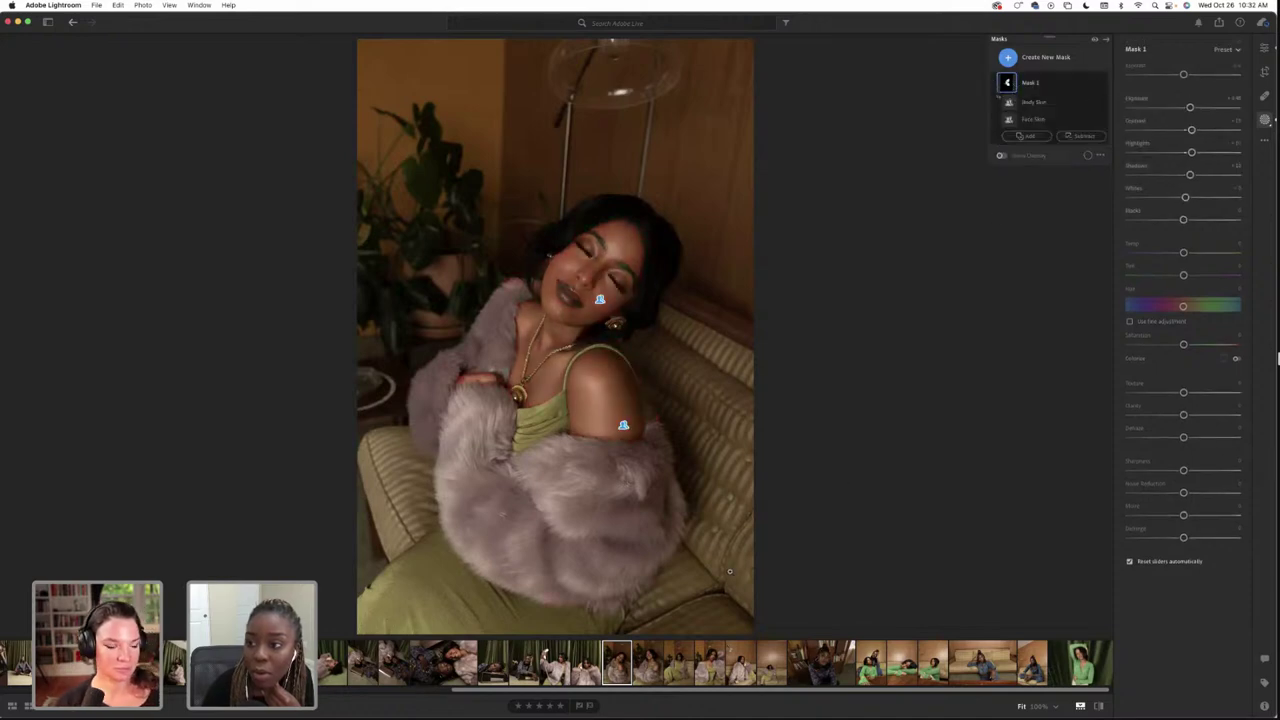
{"action": "key", "text": "Right"}
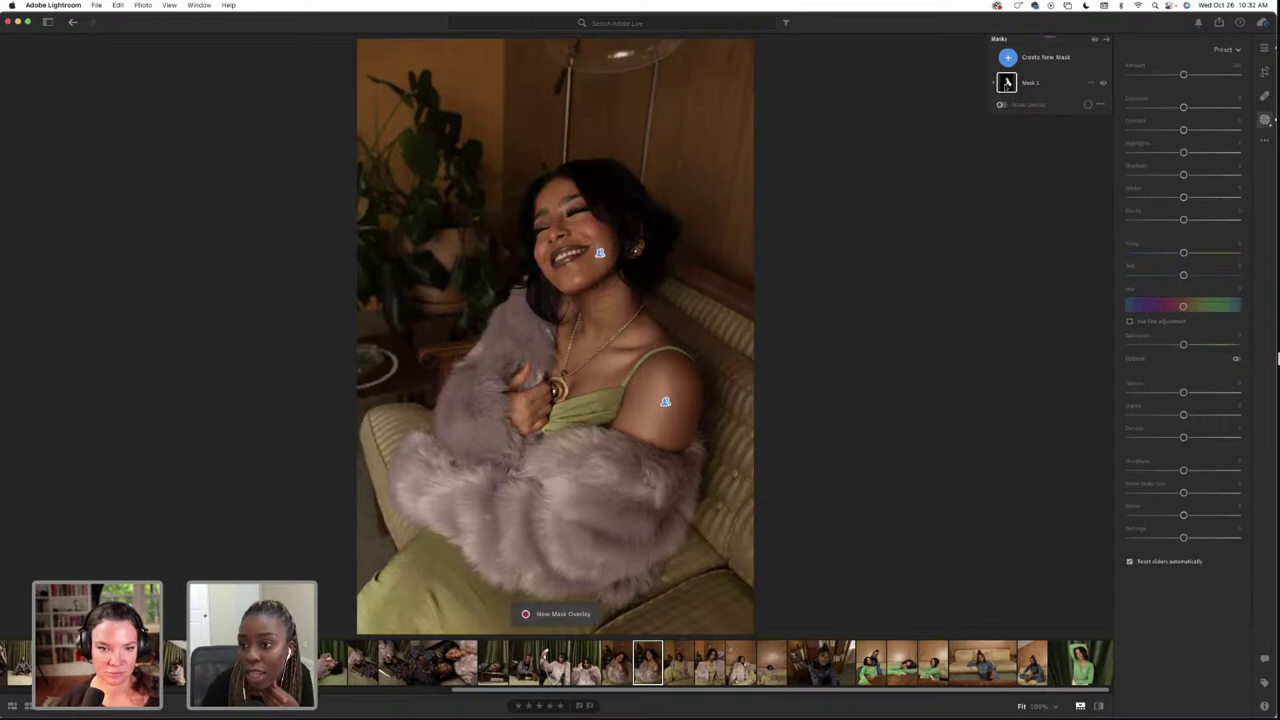
{"action": "left_click", "coordinate": [1007, 84]}
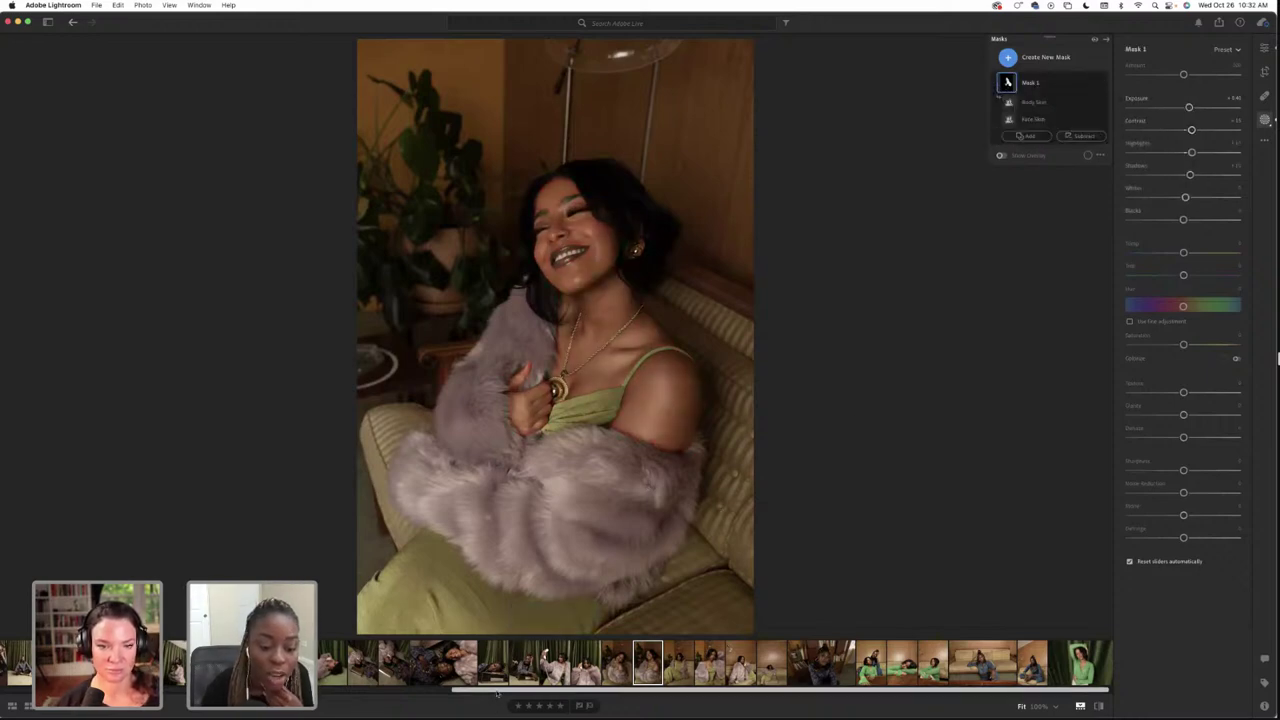
{"action": "scroll", "coordinate": [497, 690], "scroll_direction": "left", "scroll_amount": 10}
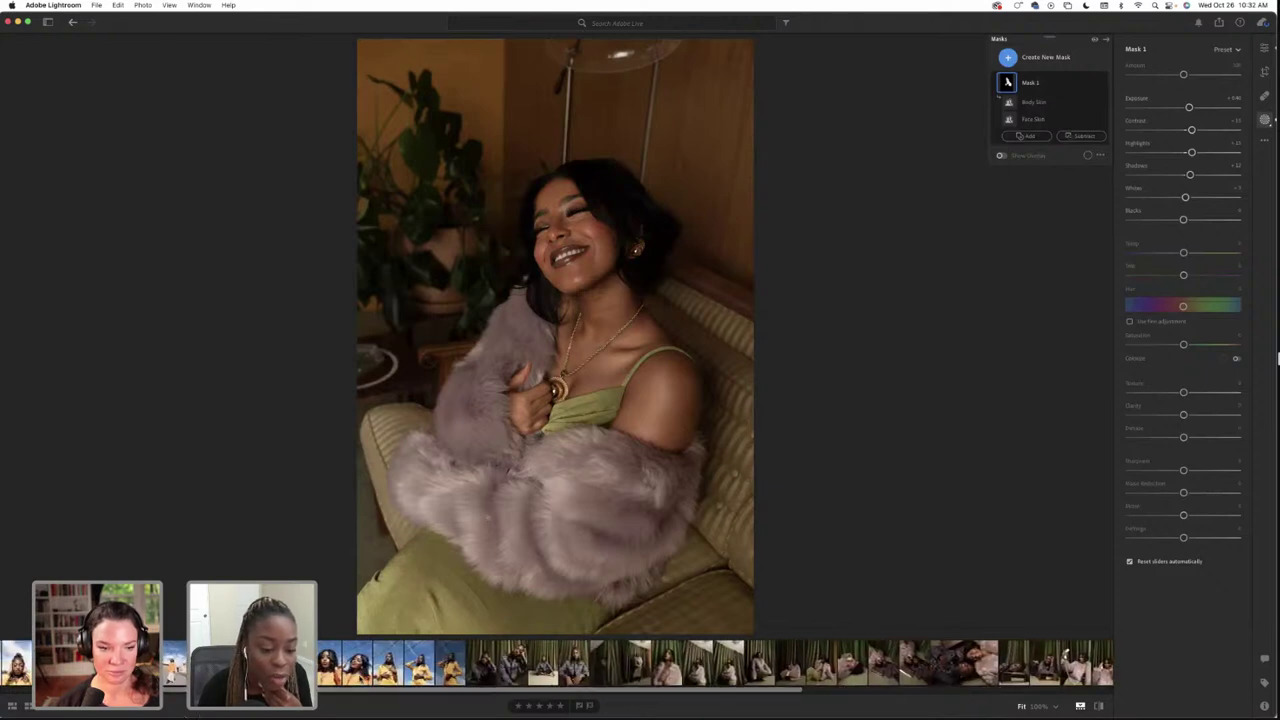
{"action": "left_click", "coordinate": [357, 662]}
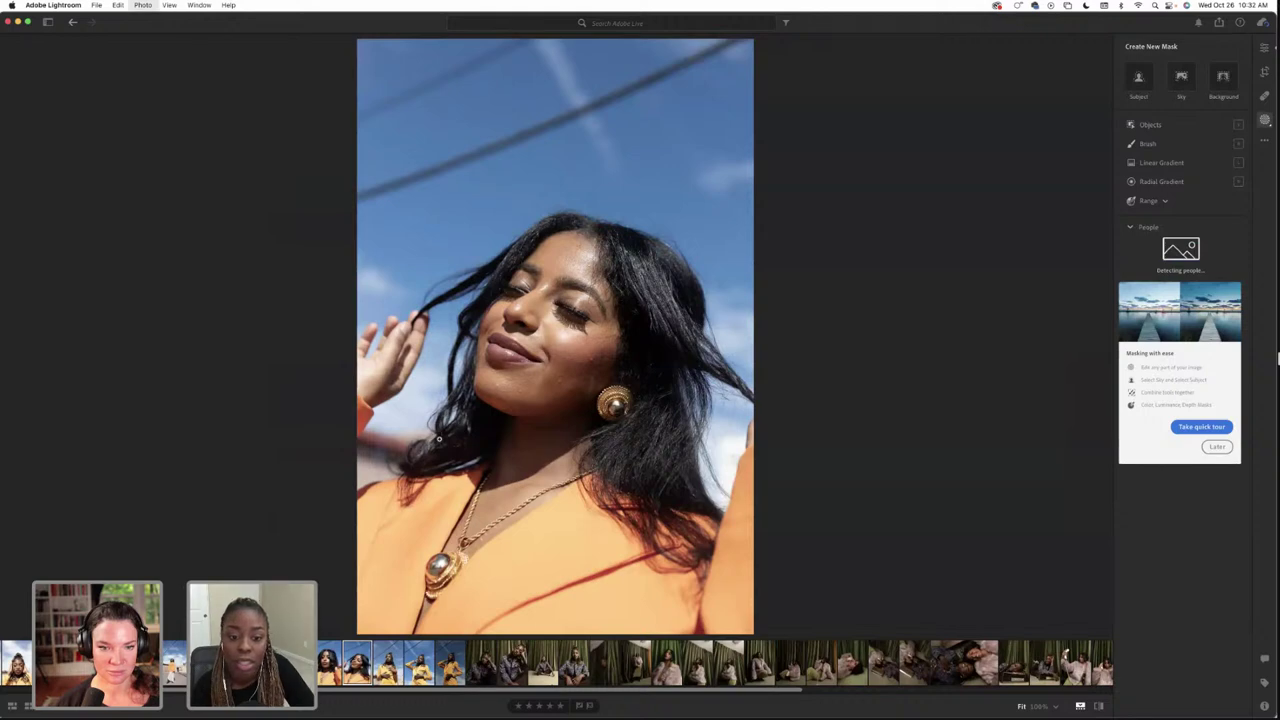
Paste the skin mask onto the orange-outfit portrait, then delete it again
{"action": "key", "text": "super+v"}
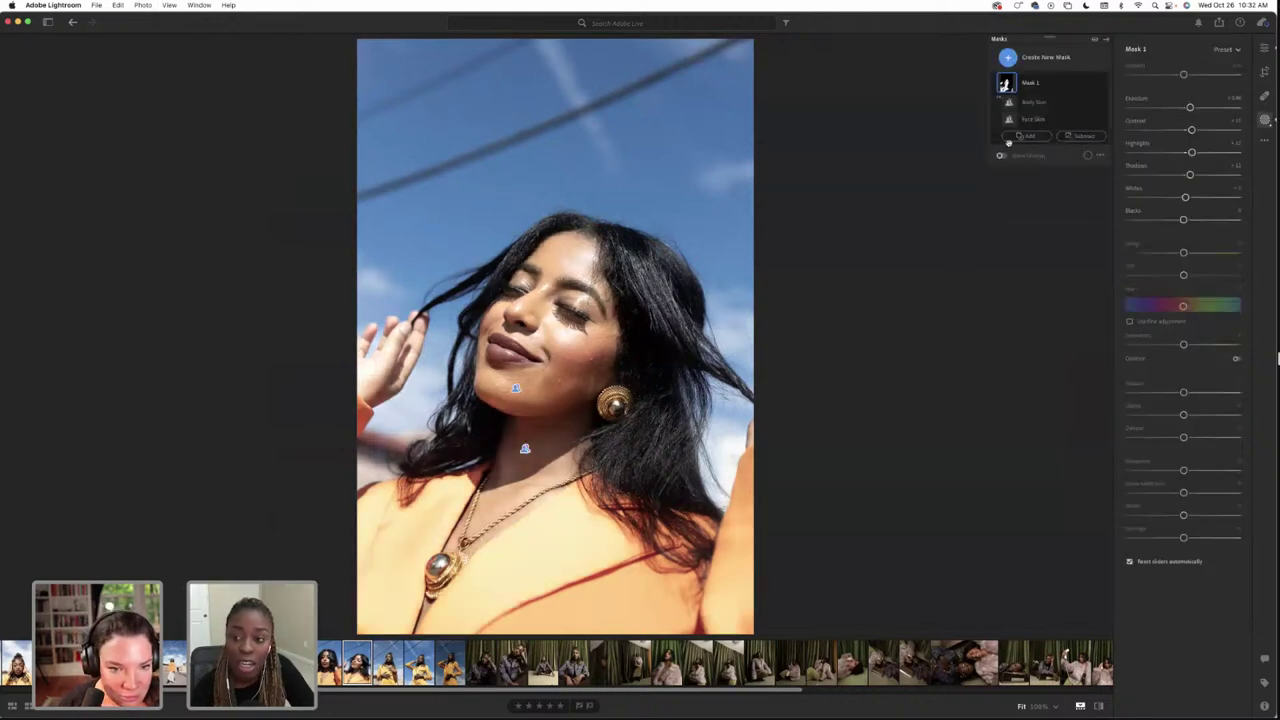
{"action": "mouse_move", "coordinate": [1085, 90]}
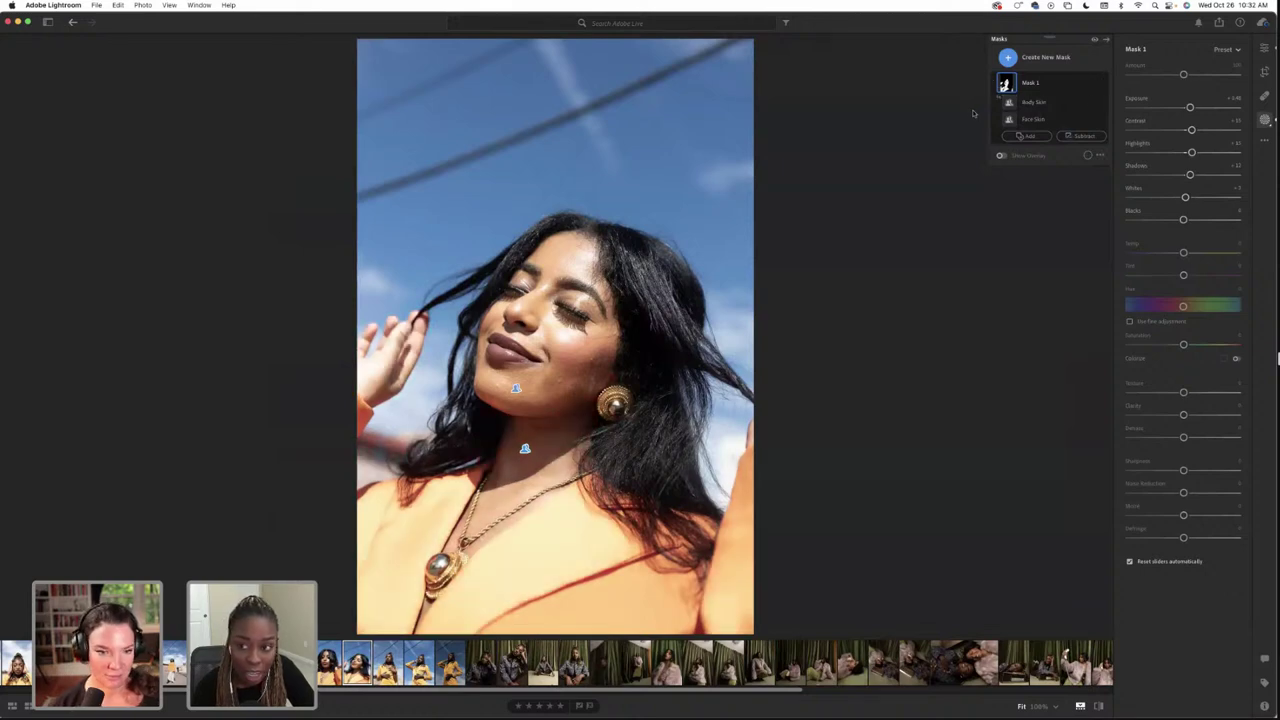
{"action": "mouse_move", "coordinate": [1008, 87]}
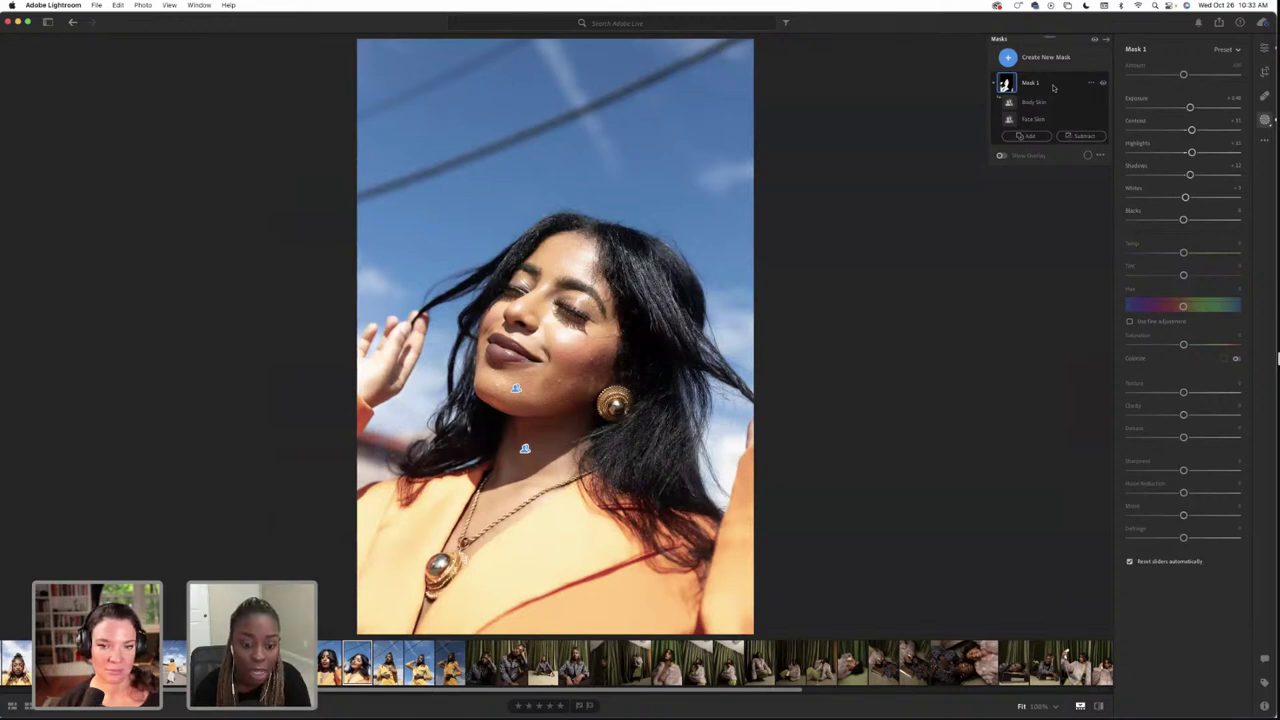
{"action": "left_click", "coordinate": [1090, 86]}
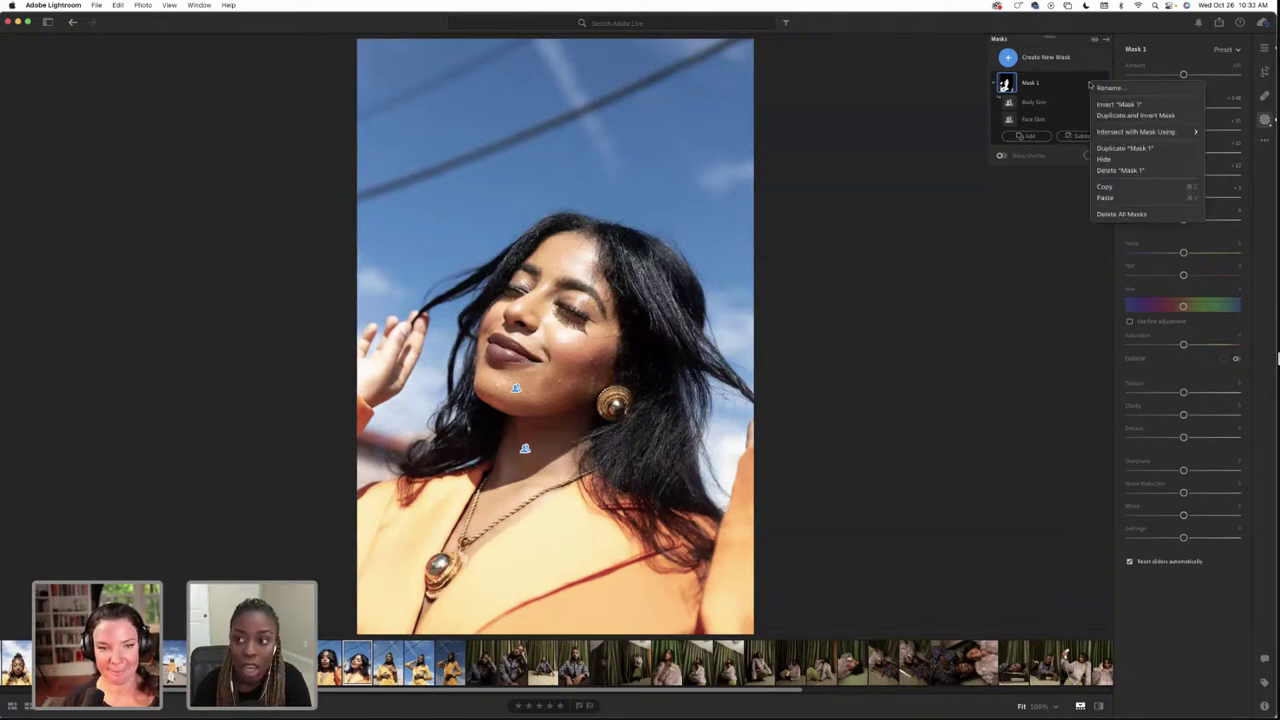
{"action": "left_click", "coordinate": [1122, 172]}
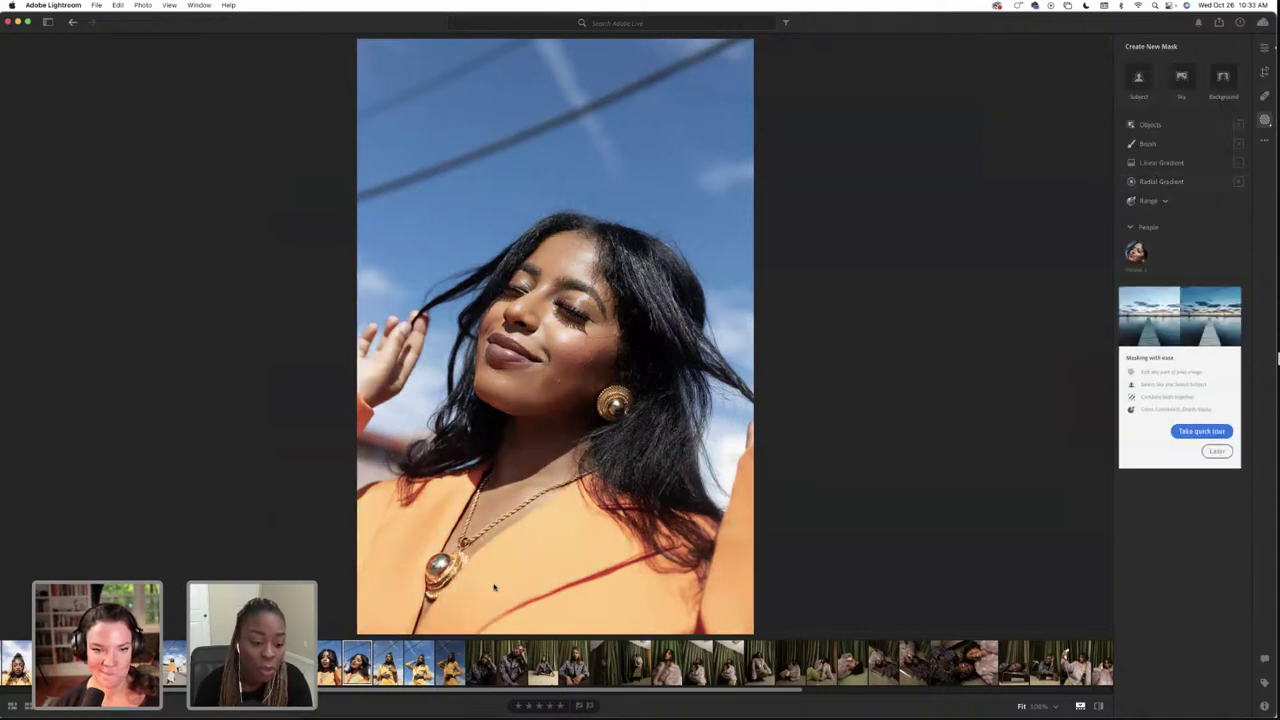
Open the yellow-jacket sky portrait with the new-mask options showing for person detection
{"action": "key", "text": "Right"}
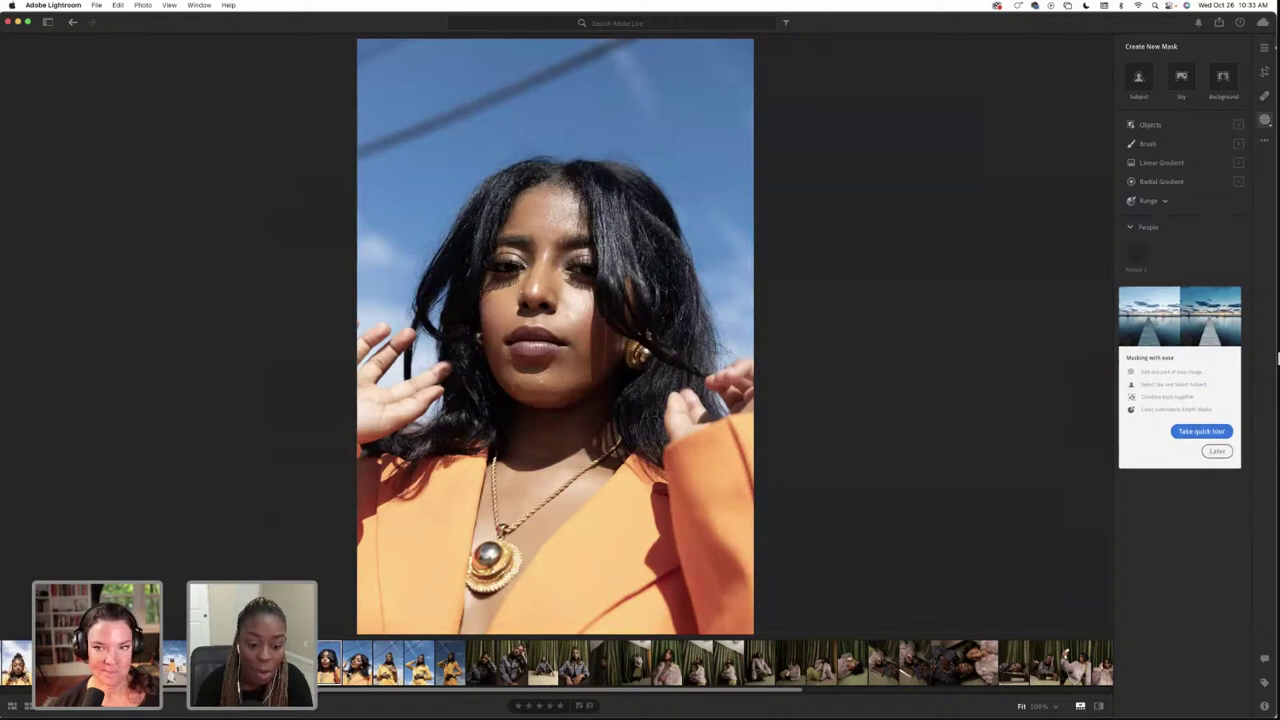
{"action": "key", "text": "Right"}
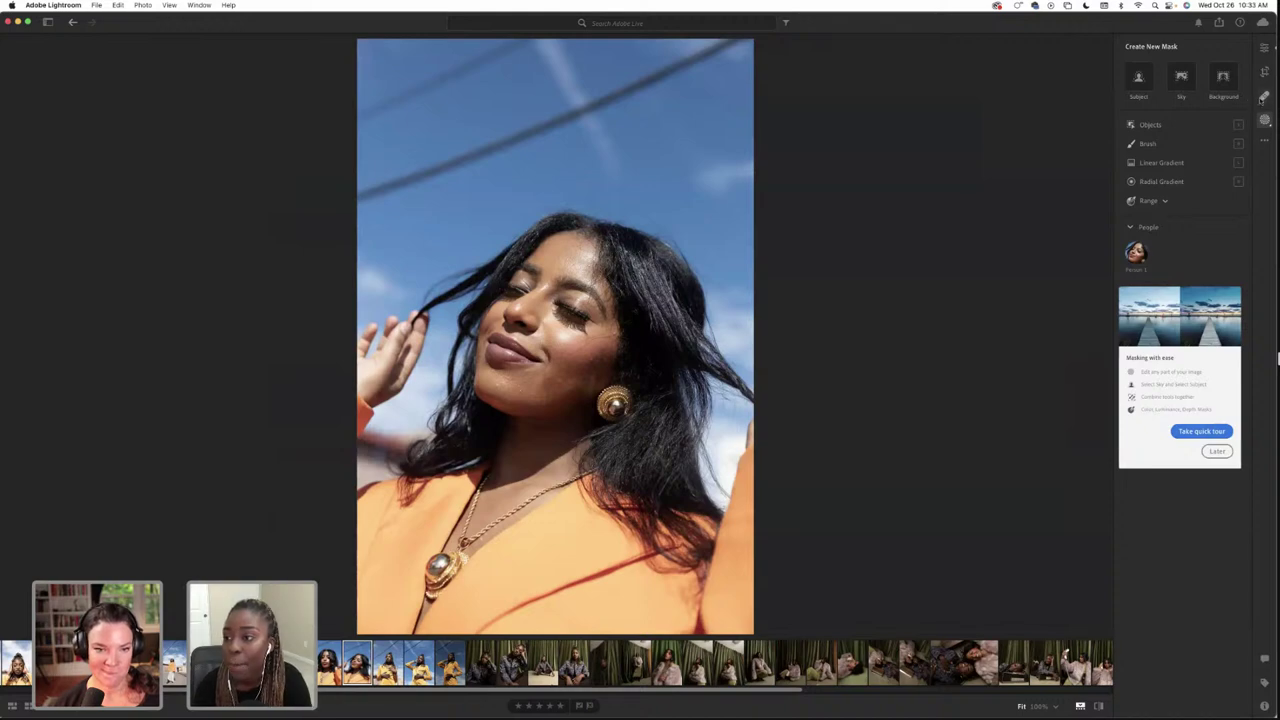
{"action": "left_click", "coordinate": [1266, 119]}
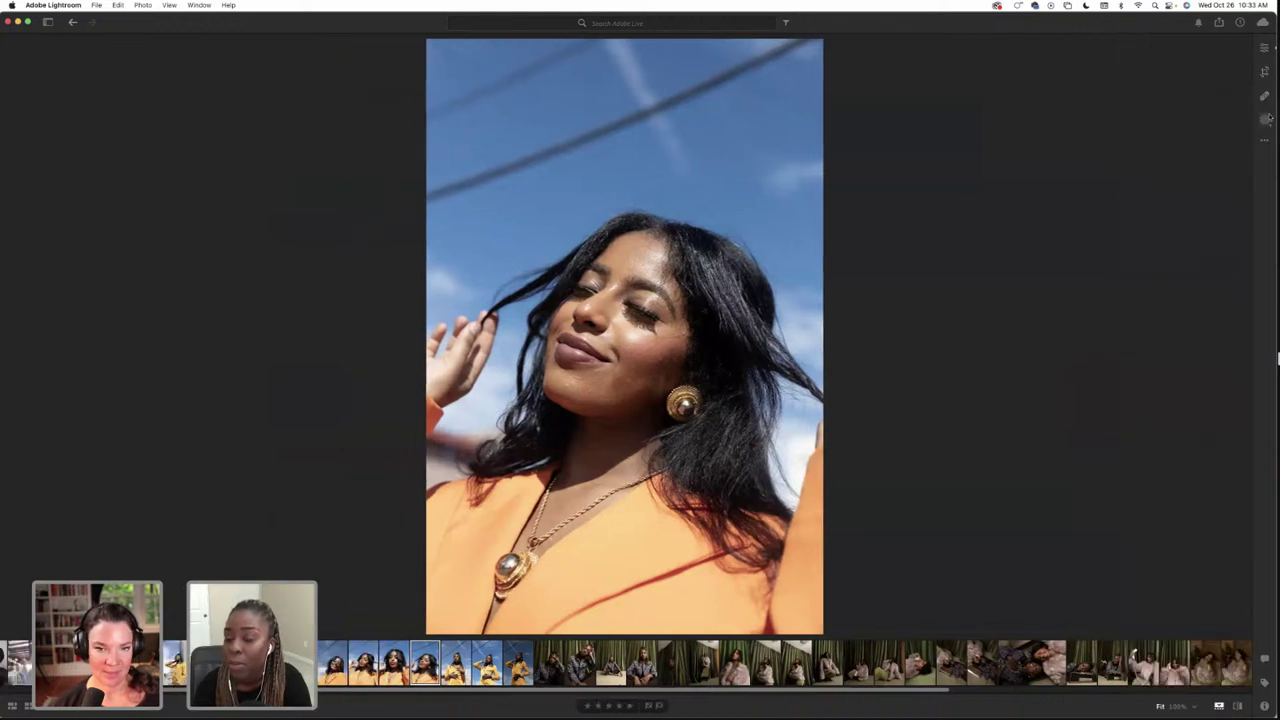
{"action": "left_click", "coordinate": [1266, 119]}
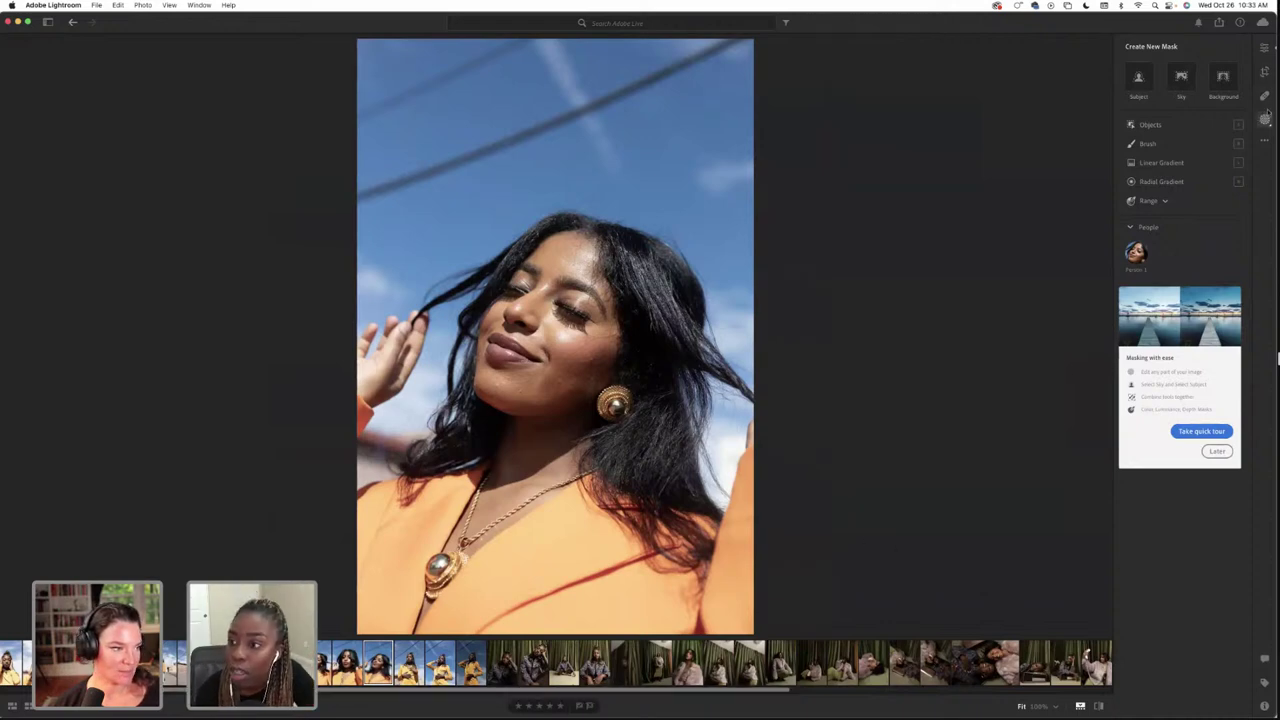
{"action": "mouse_move", "coordinate": [700, 718]}
{"action": "left_click", "coordinate": [430, 668]}
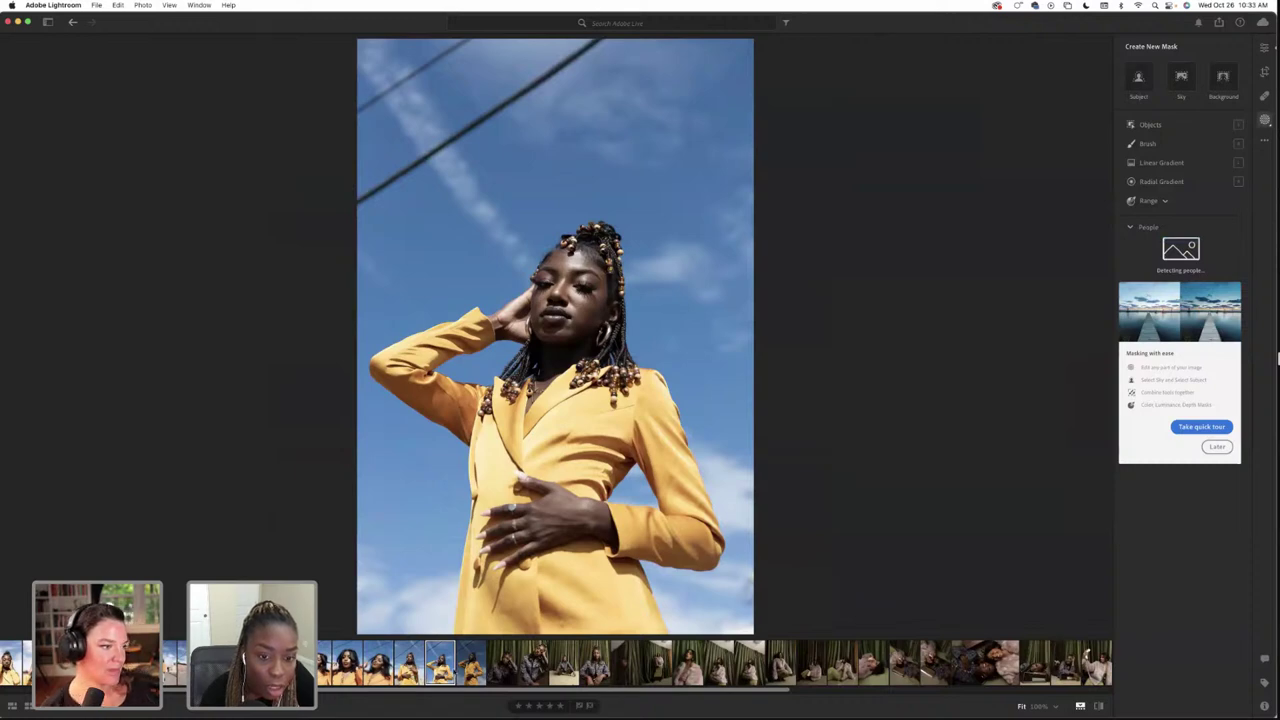
{"action": "key", "text": "Right"}
{"action": "key", "text": "Left"}
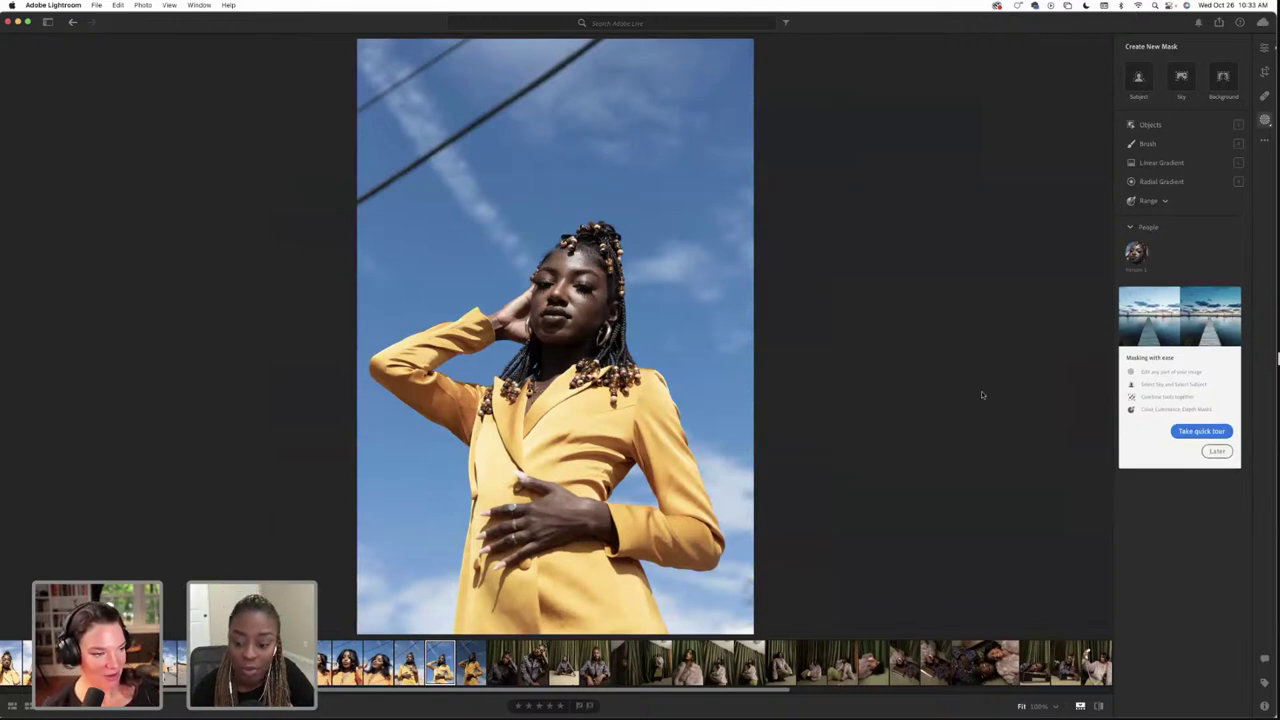
Scroll the filmstrip back and forth to browse the neighbouring shots
{"action": "scroll", "coordinate": [955, 660], "scroll_direction": "right", "scroll_amount": 10}
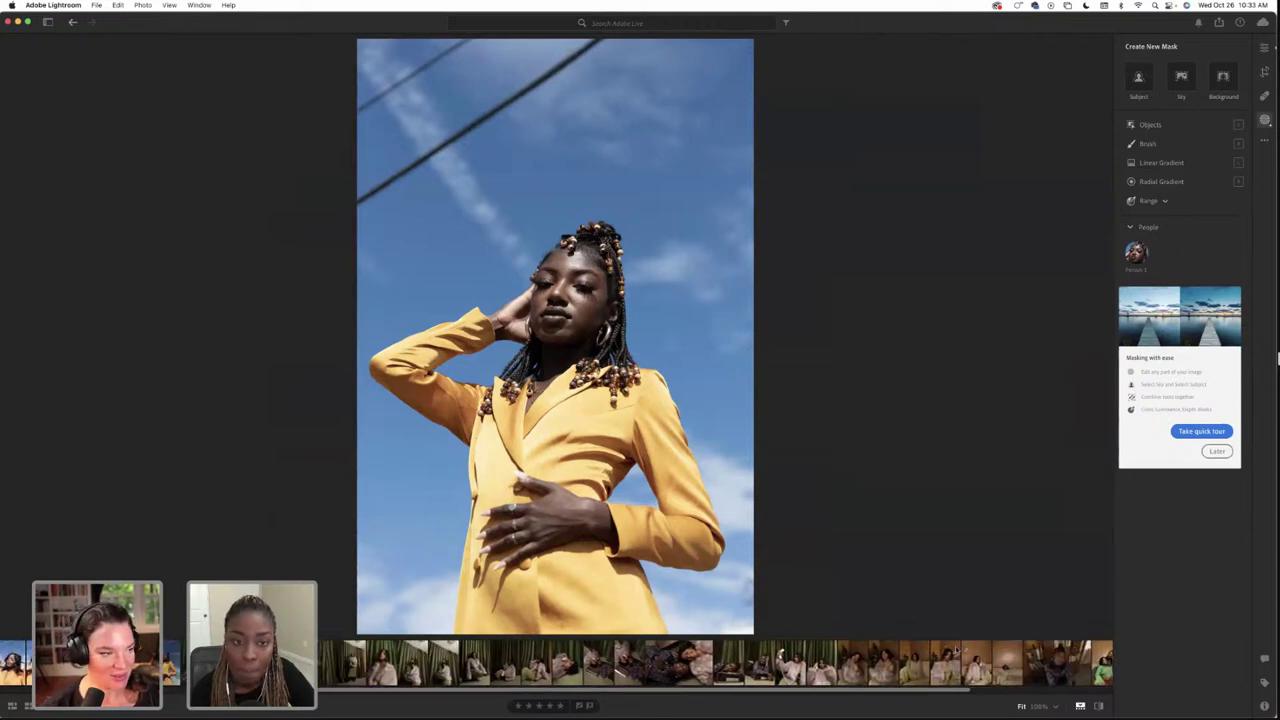
{"action": "scroll", "coordinate": [955, 660], "scroll_direction": "left", "scroll_amount": 10}
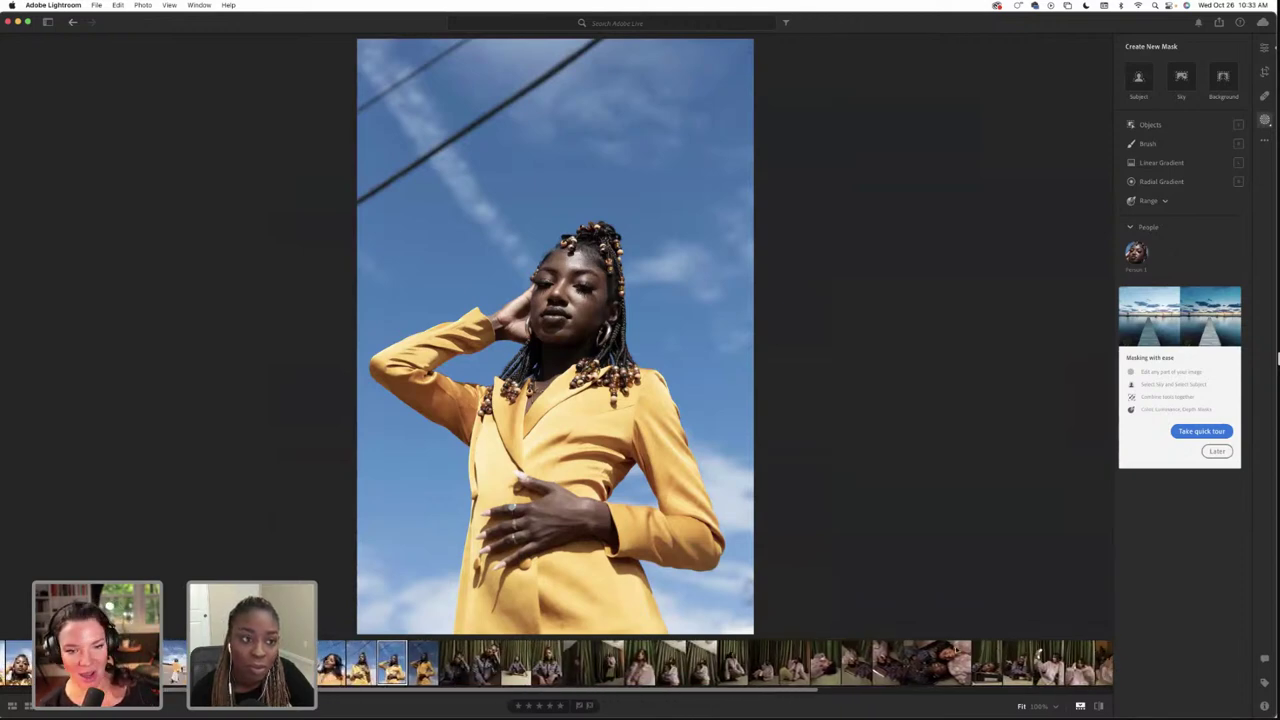
{"action": "scroll", "coordinate": [957, 650], "scroll_direction": "left", "scroll_amount": 1}
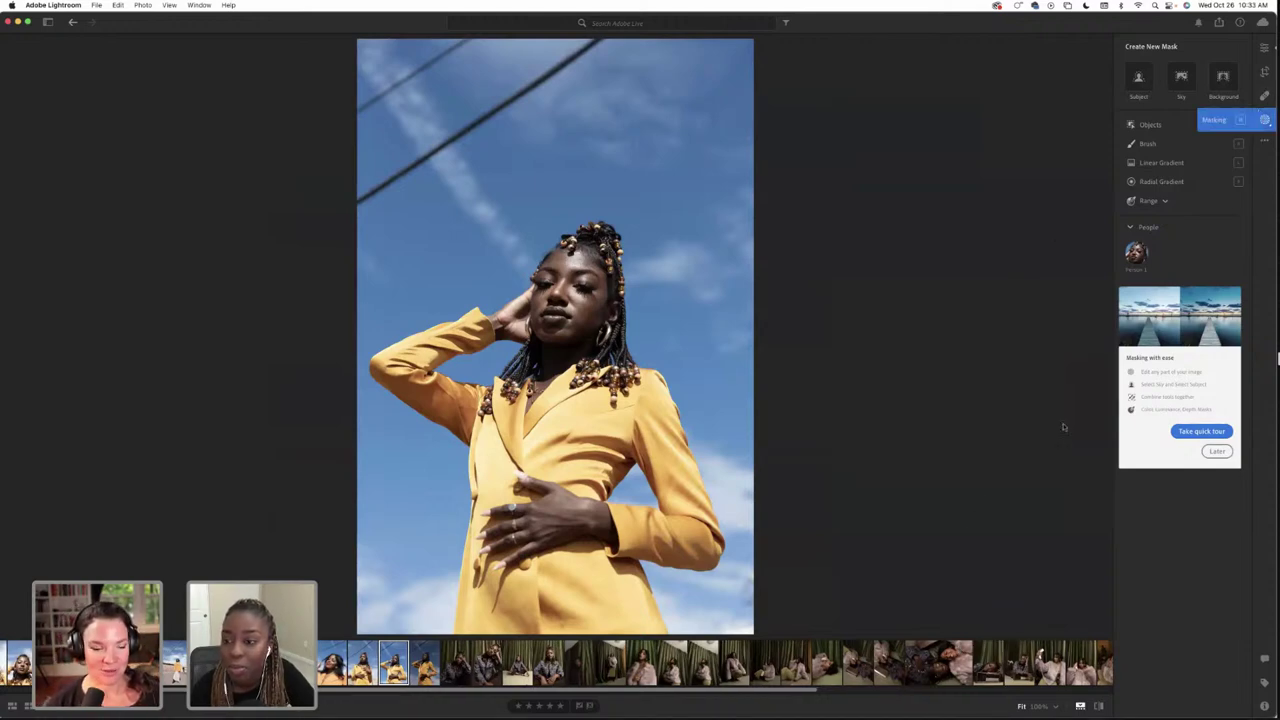
{"action": "scroll", "coordinate": [930, 660], "scroll_direction": "right", "scroll_amount": 5}
{"action": "scroll", "coordinate": [903, 660], "scroll_direction": "right", "scroll_amount": 5}
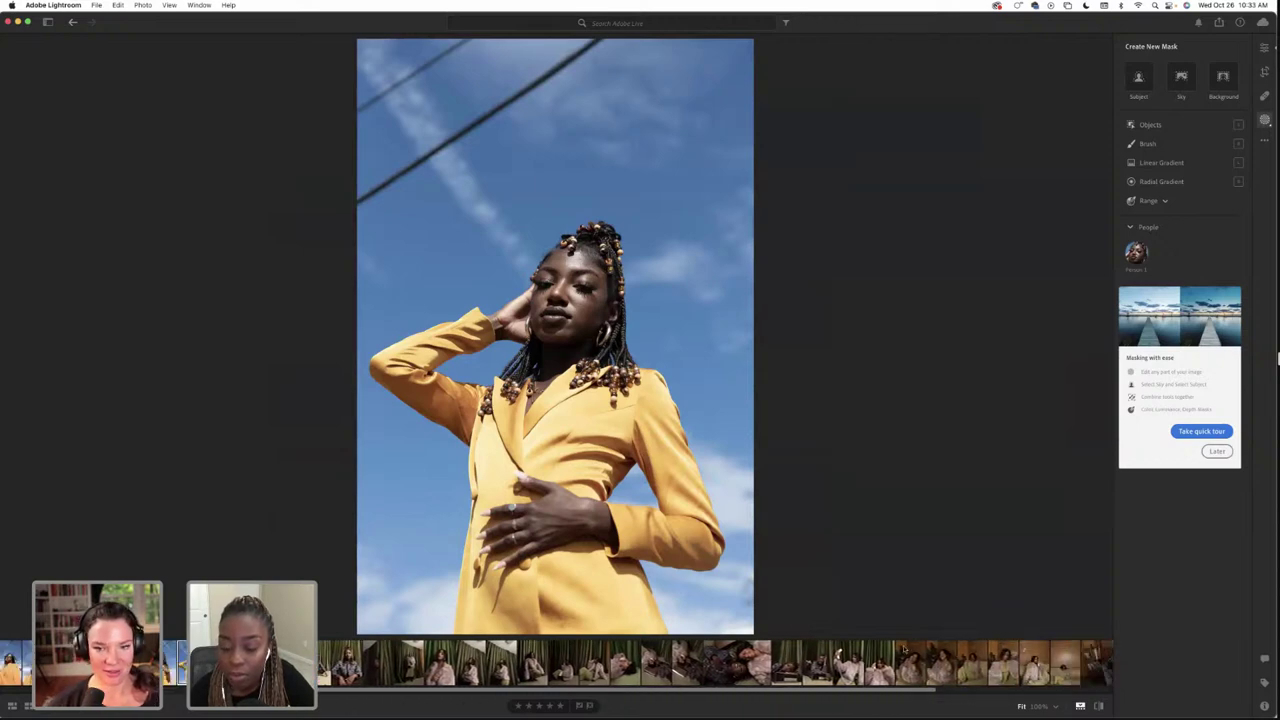
{"action": "scroll", "coordinate": [715, 665], "scroll_direction": "right", "scroll_amount": 3}
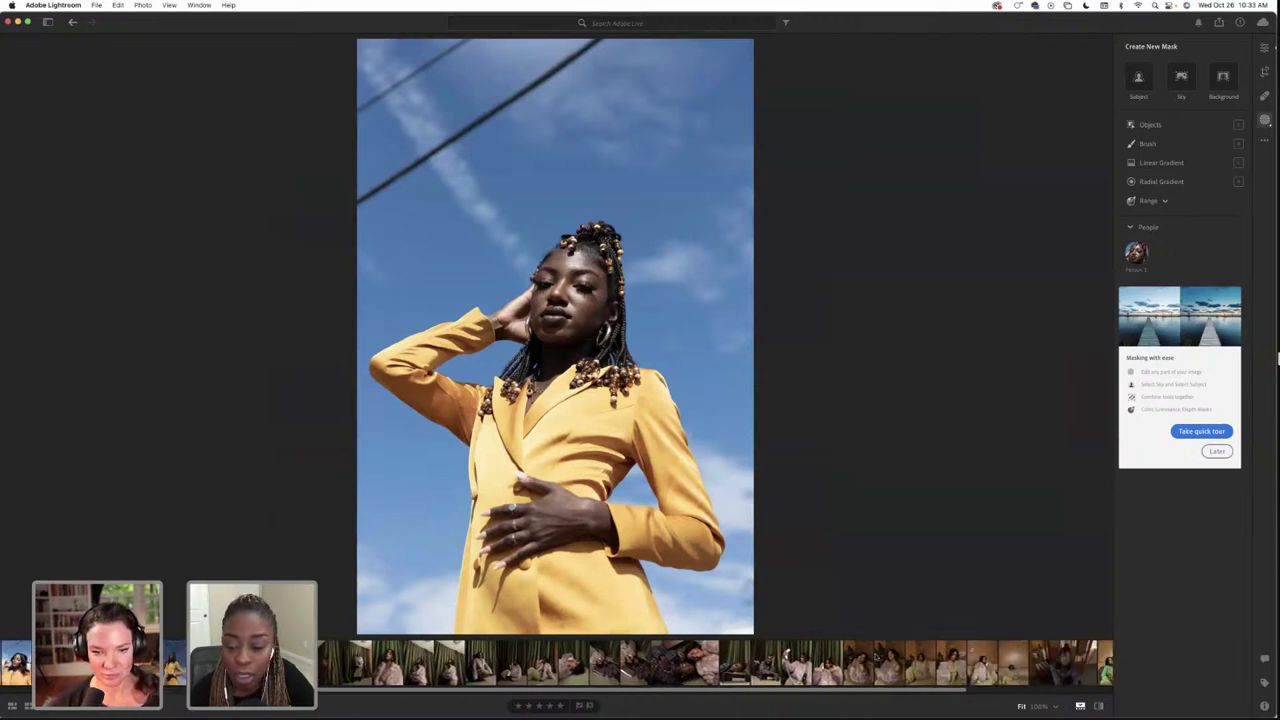
{"action": "scroll", "coordinate": [796, 663], "scroll_direction": "left", "scroll_amount": 5}
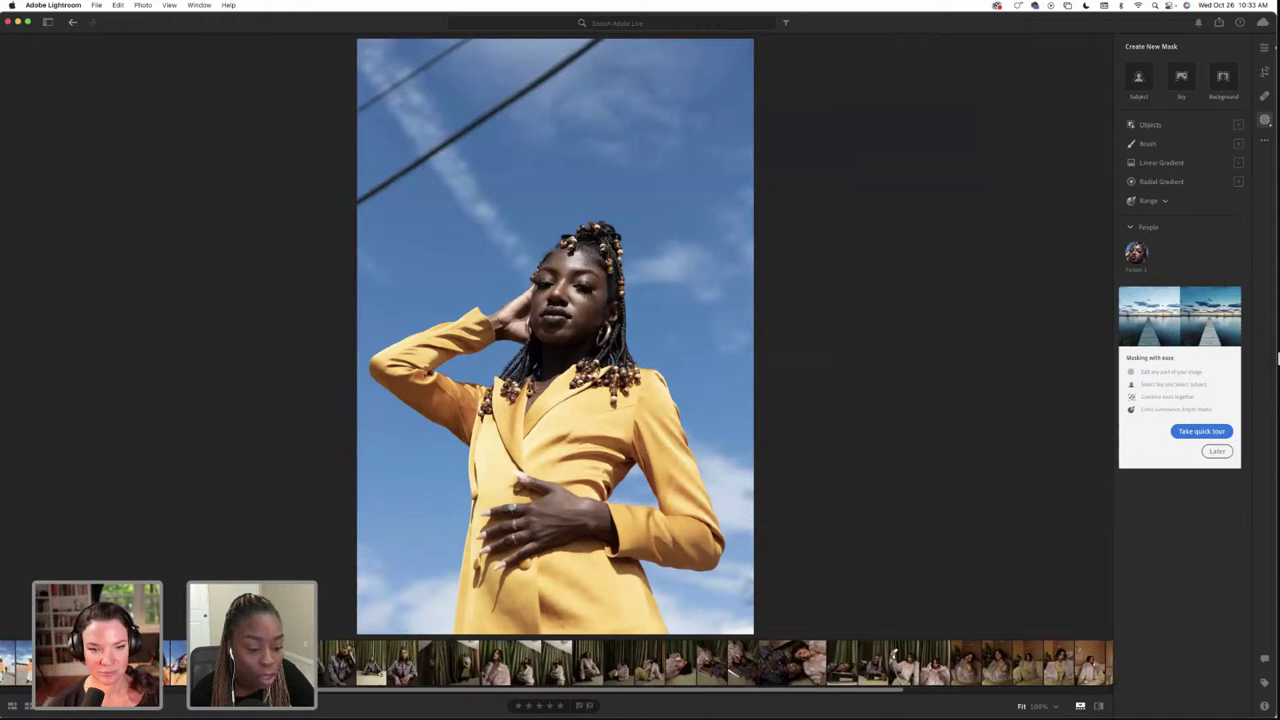
{"action": "scroll", "coordinate": [715, 663], "scroll_direction": "right", "scroll_amount": 5}
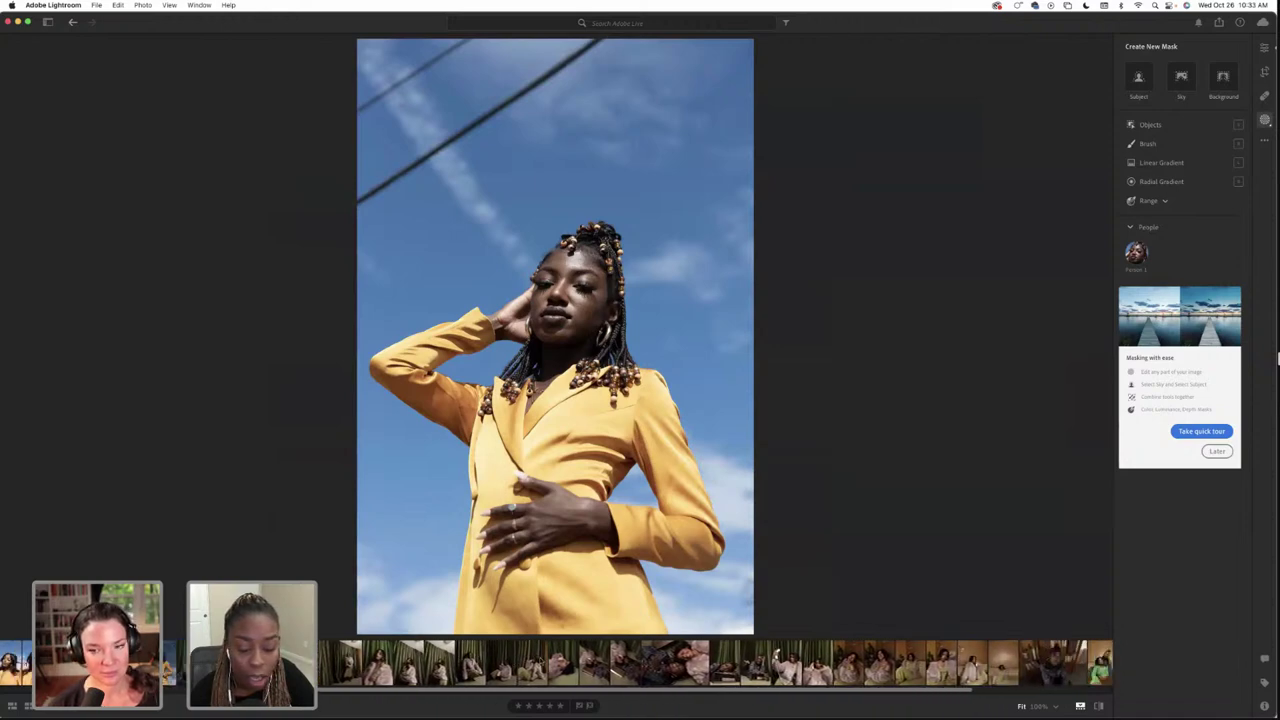
{"action": "scroll", "coordinate": [536, 660], "scroll_direction": "right", "scroll_amount": 8}
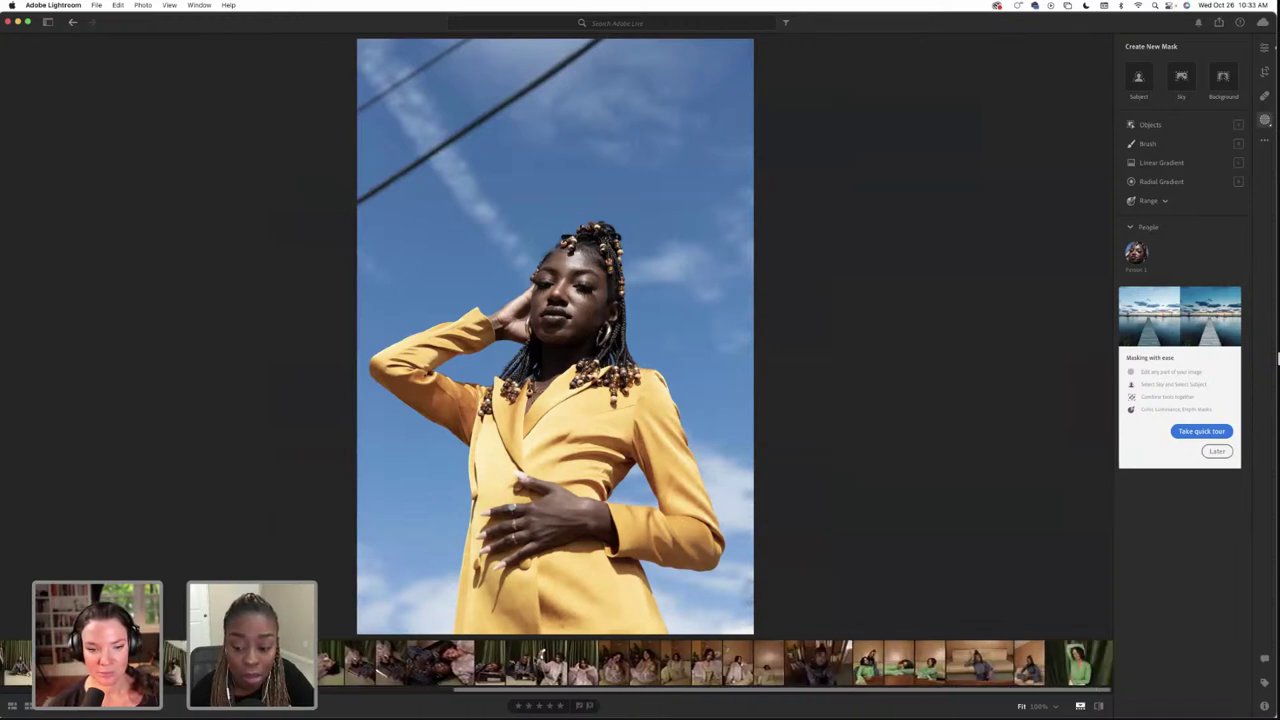
Open the green-shirt portrait in Edit and browse the Adaptive: Sky preset group
{"action": "left_click", "coordinate": [1054, 668]}
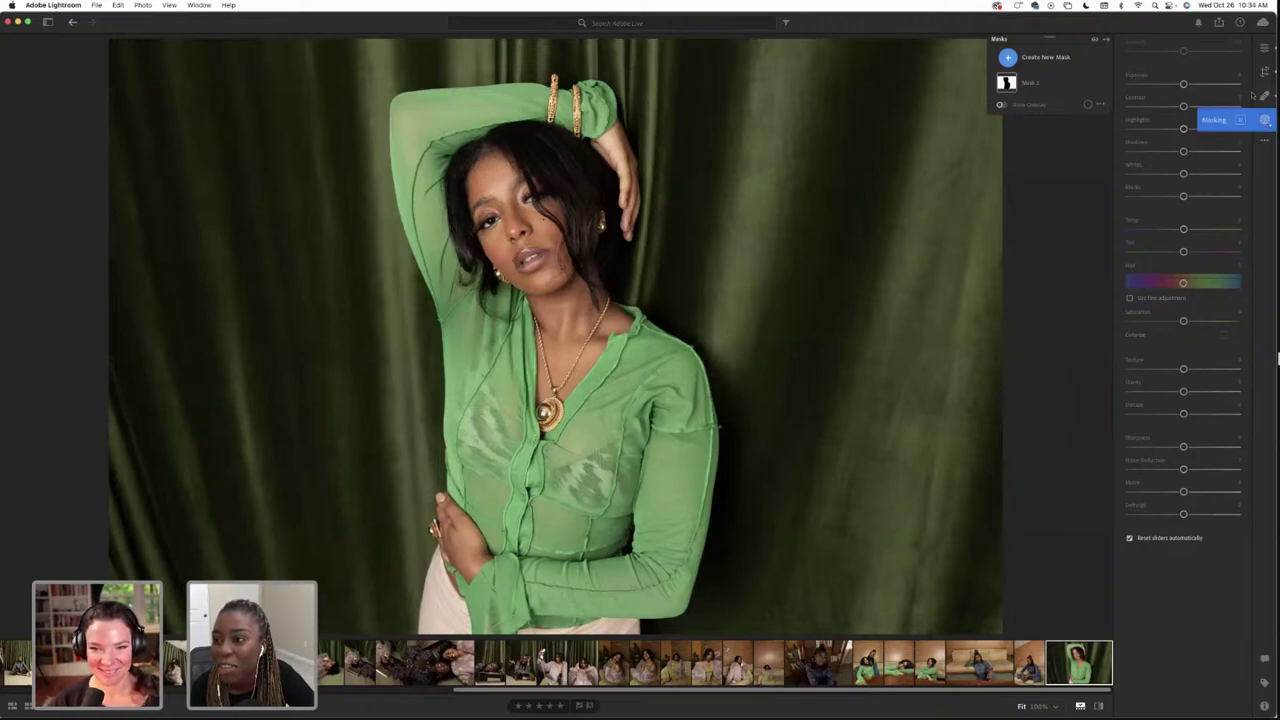
{"action": "left_click", "coordinate": [1263, 49]}
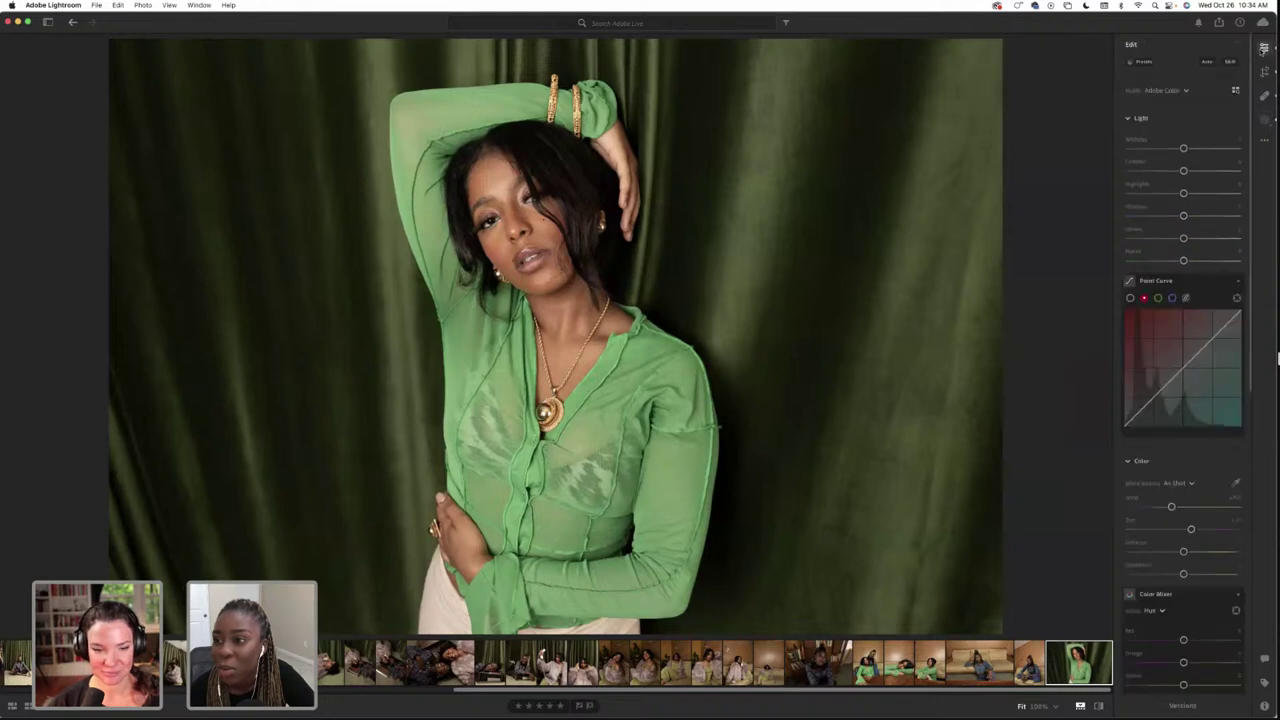
{"action": "left_click", "coordinate": [1140, 61]}
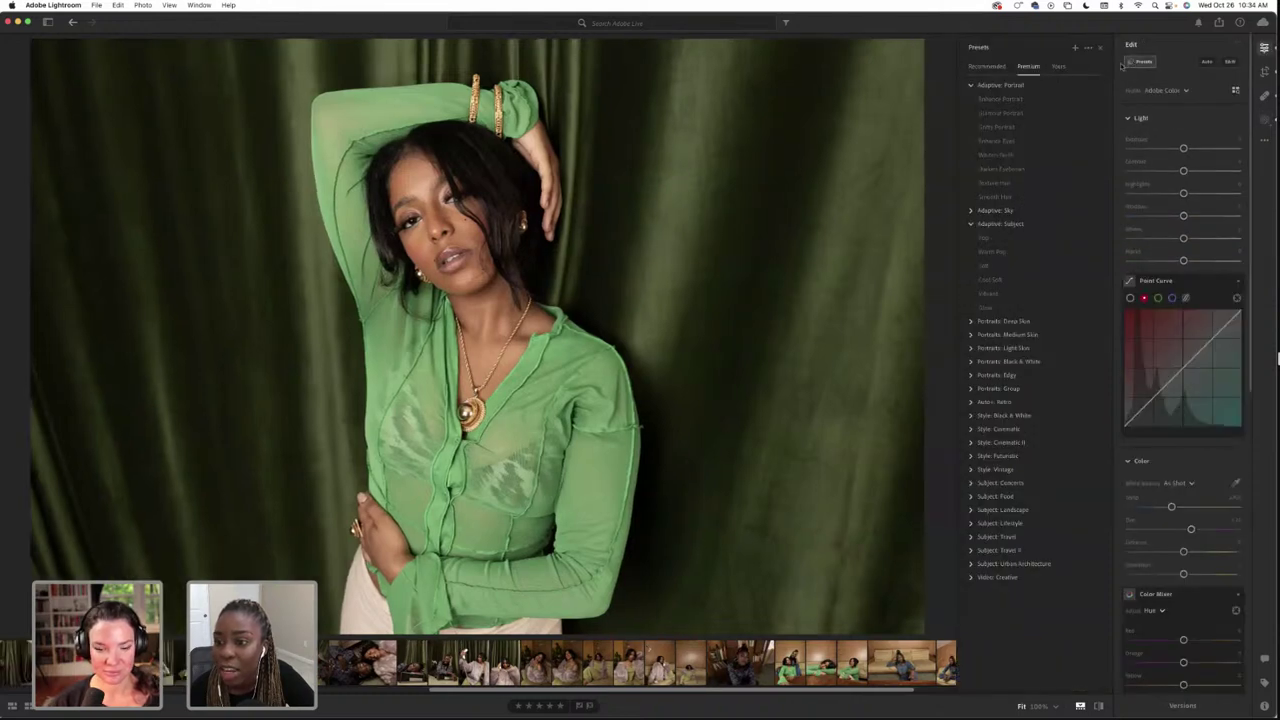
{"action": "left_click", "coordinate": [1029, 210]}
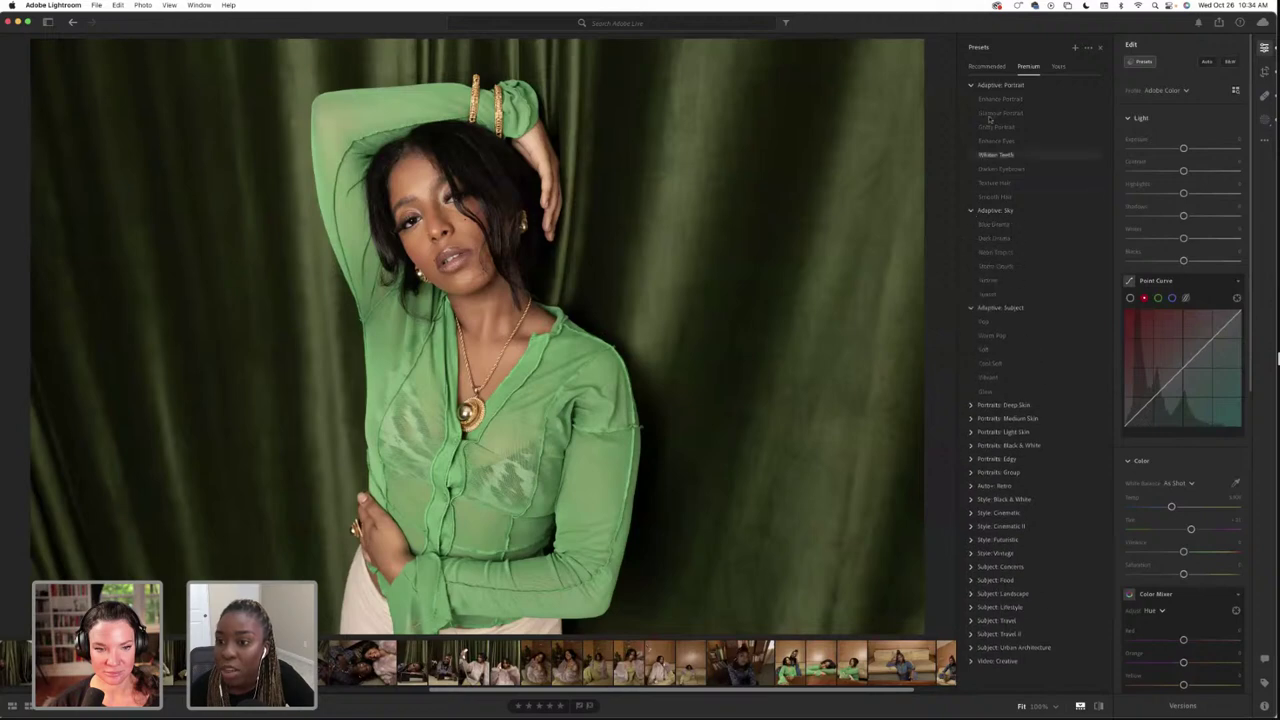
{"action": "left_click", "coordinate": [1140, 61]}
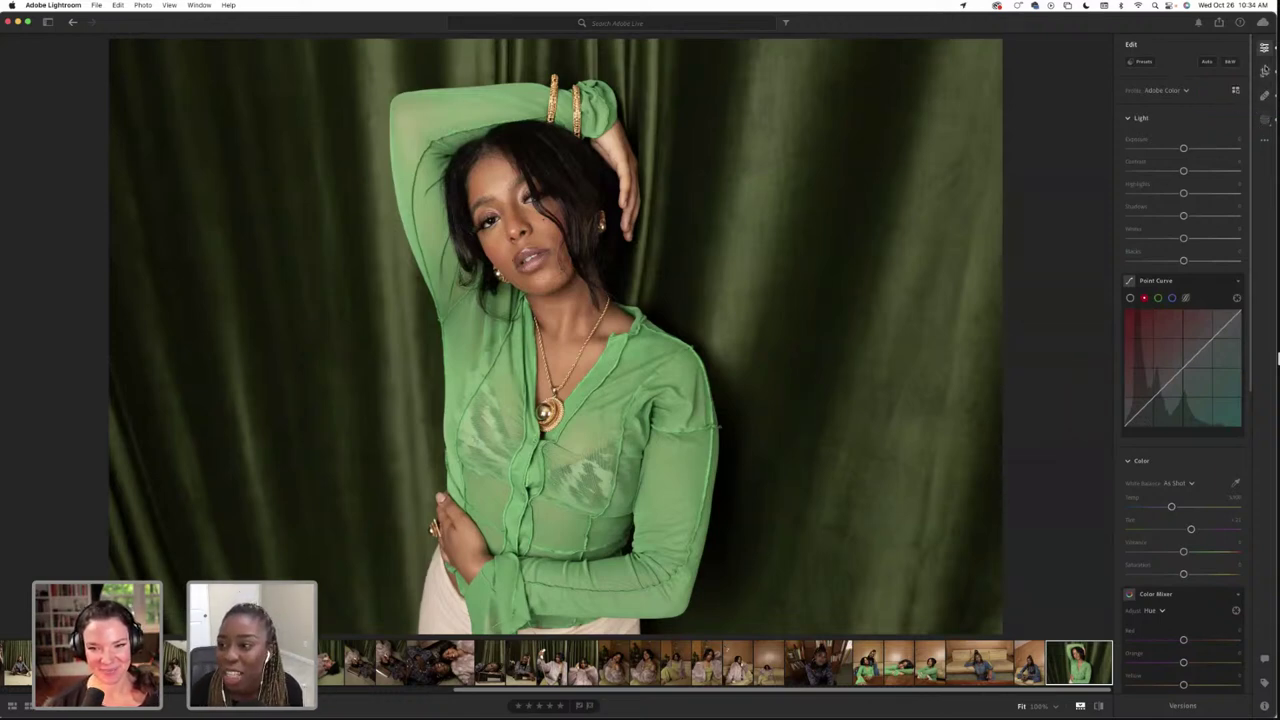
Compare Mask 1 on and off, try an exposure nudge and undo it, then return to masks
{"action": "left_click", "coordinate": [1265, 119]}
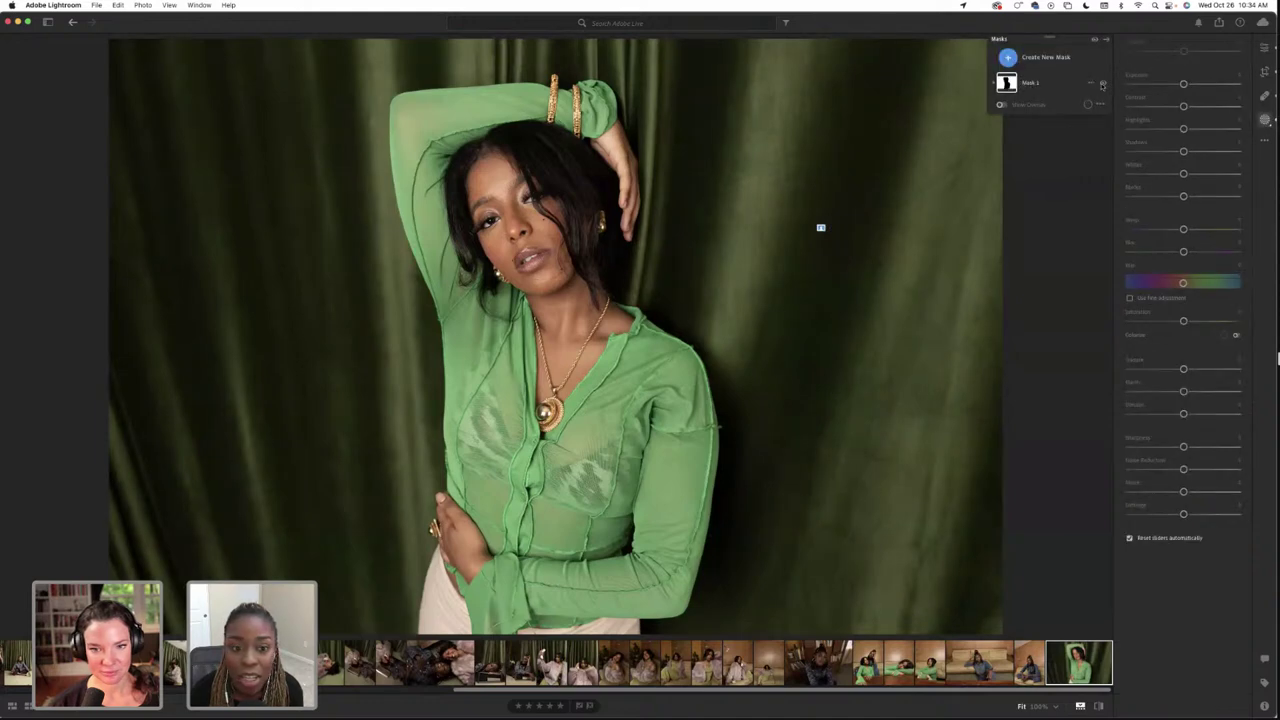
{"action": "left_click", "coordinate": [1102, 85]}
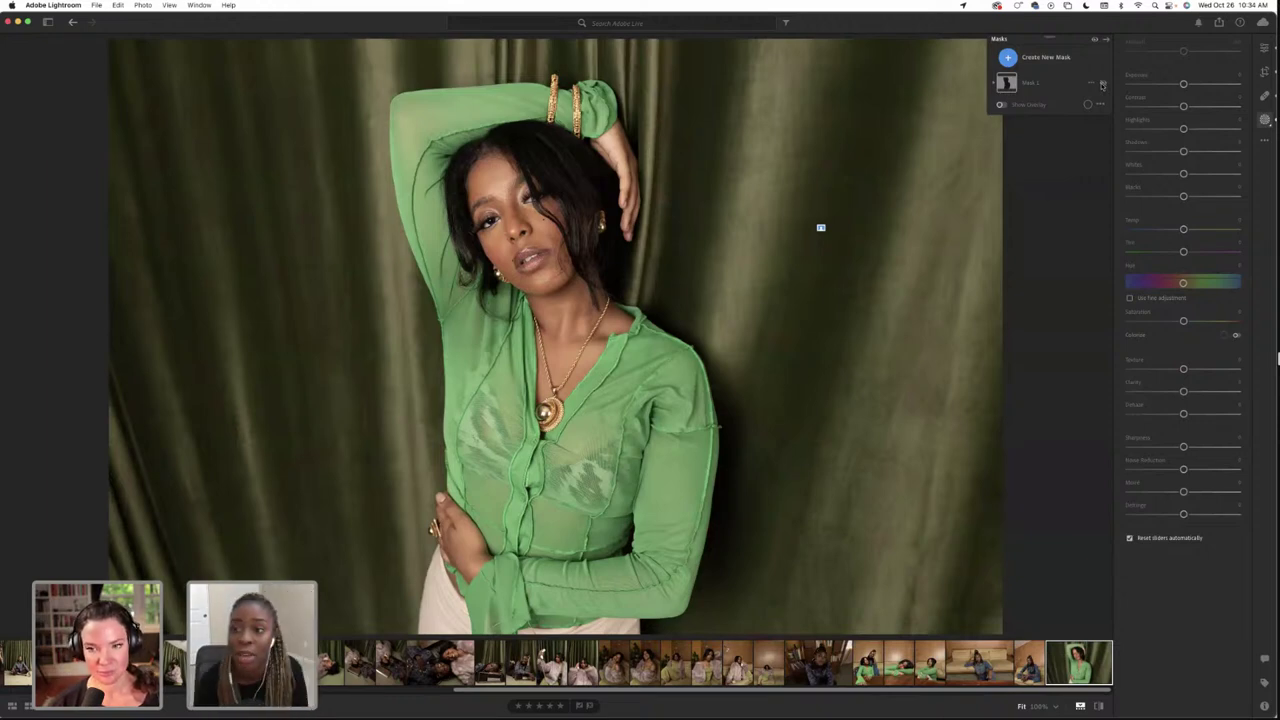
{"action": "left_click", "coordinate": [1102, 85]}
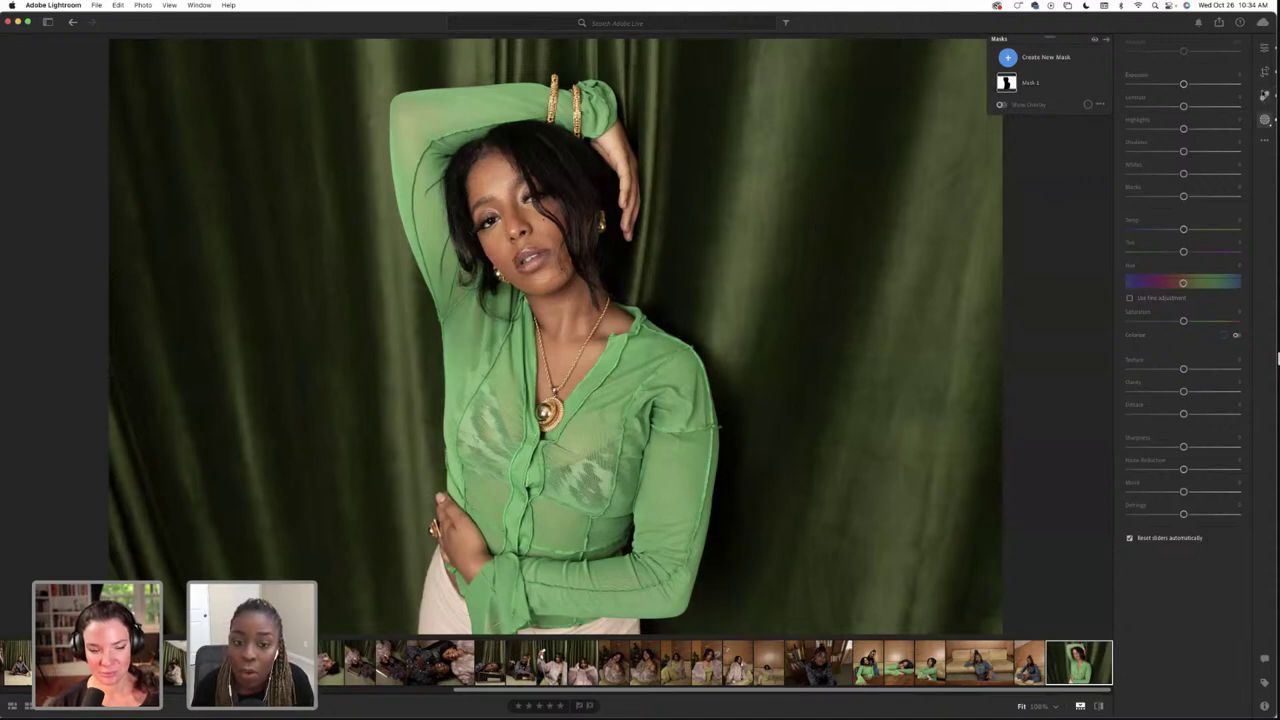
{"action": "left_click", "coordinate": [1264, 48]}
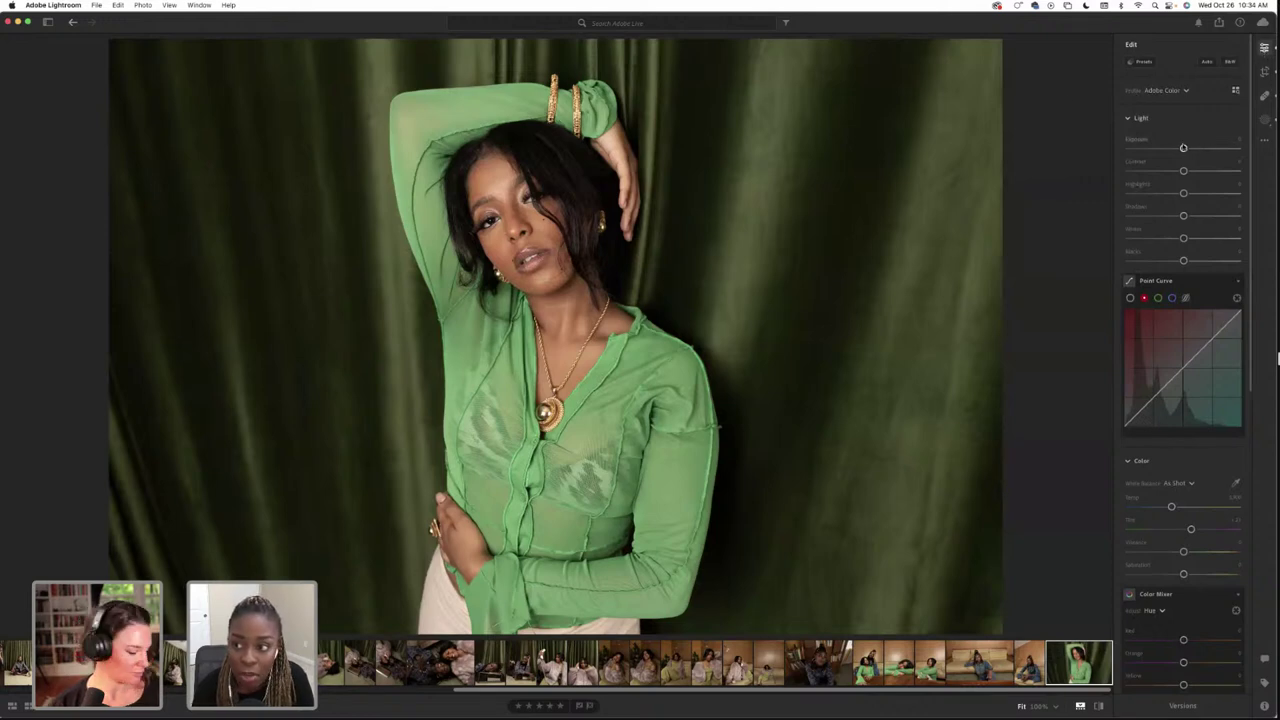
{"action": "left_click_drag", "start_coordinate": [1184, 149], "coordinate": [1181, 148]}
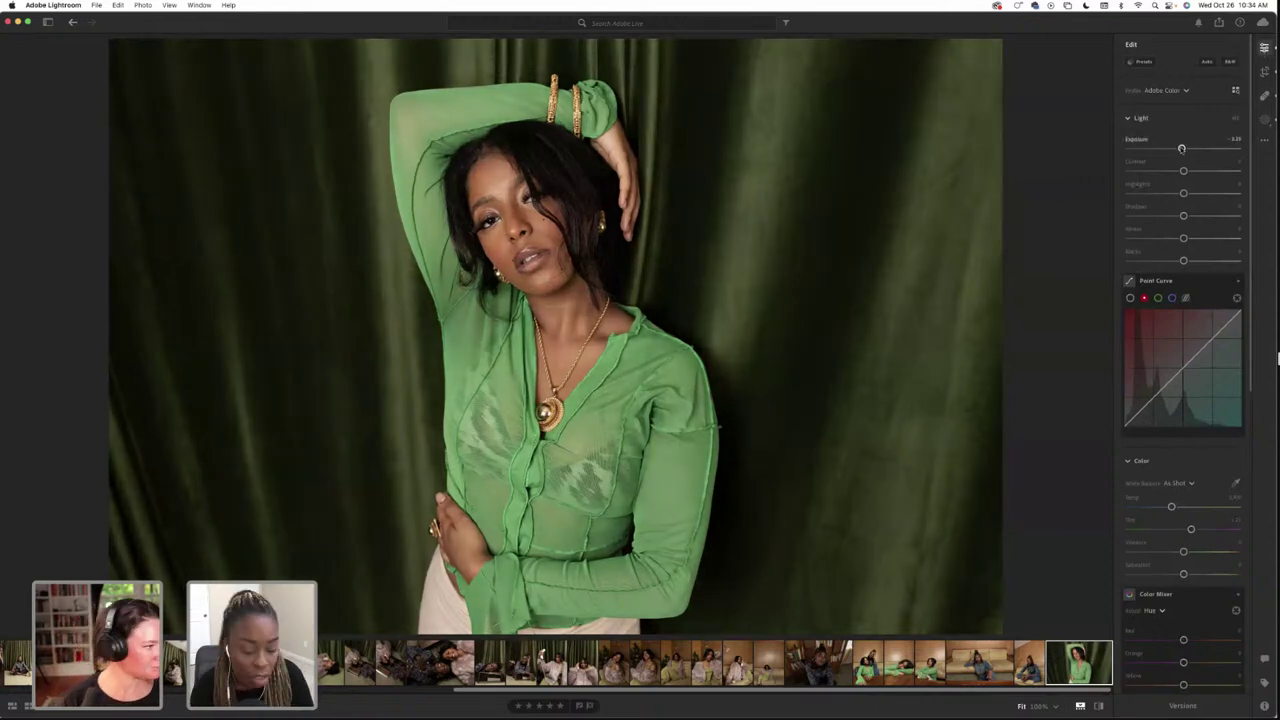
{"action": "key", "text": "super+z"}
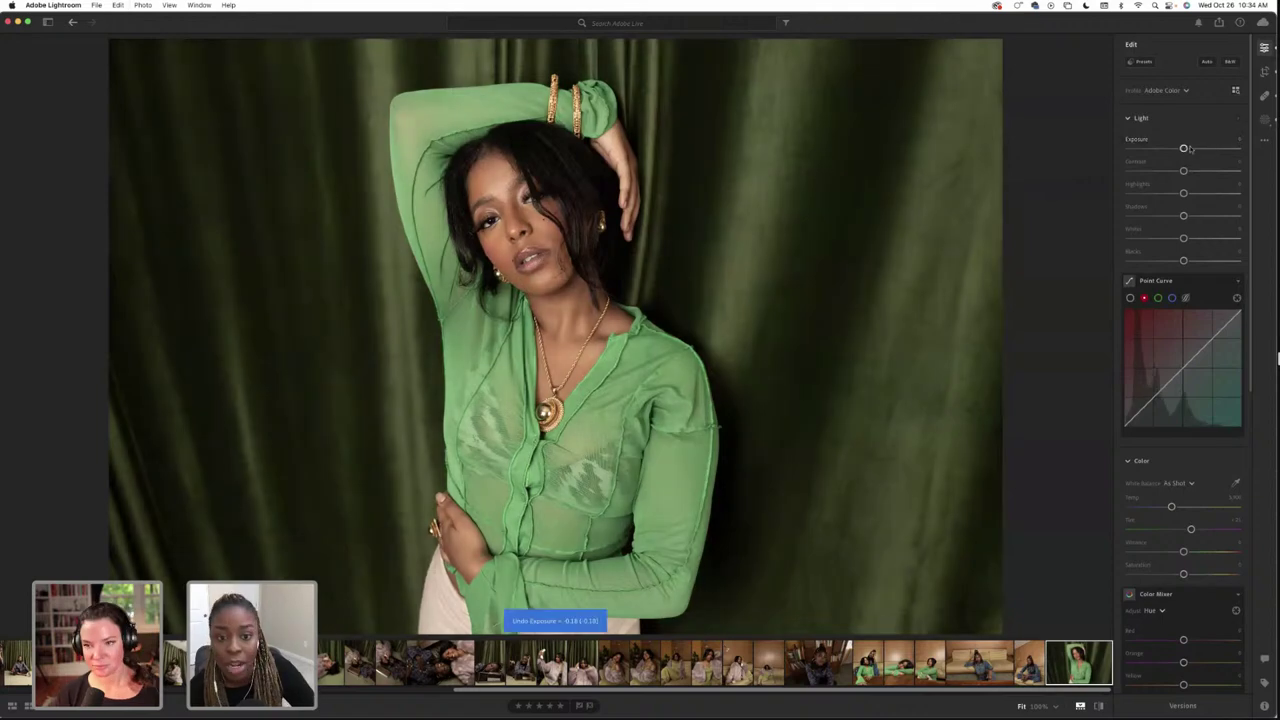
{"action": "left_click", "coordinate": [1264, 118]}
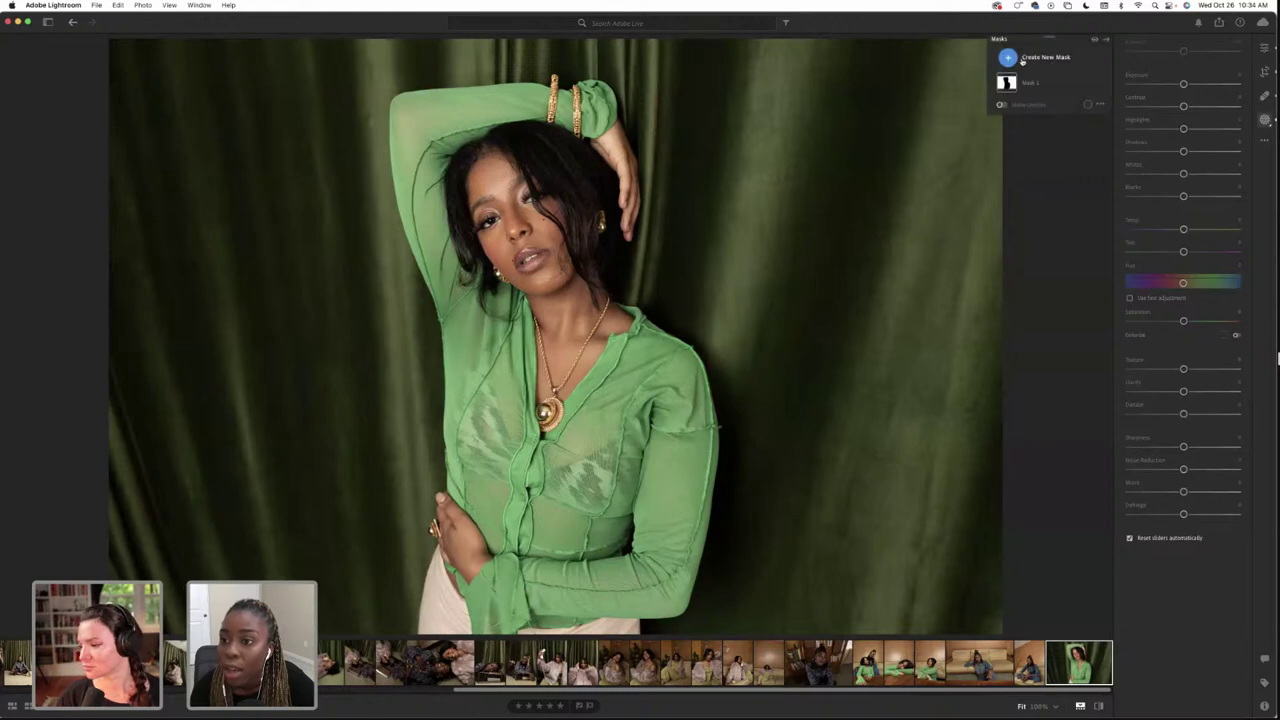
Create a new mask covering the entire detected Person 1
{"action": "left_click", "coordinate": [1018, 58]}
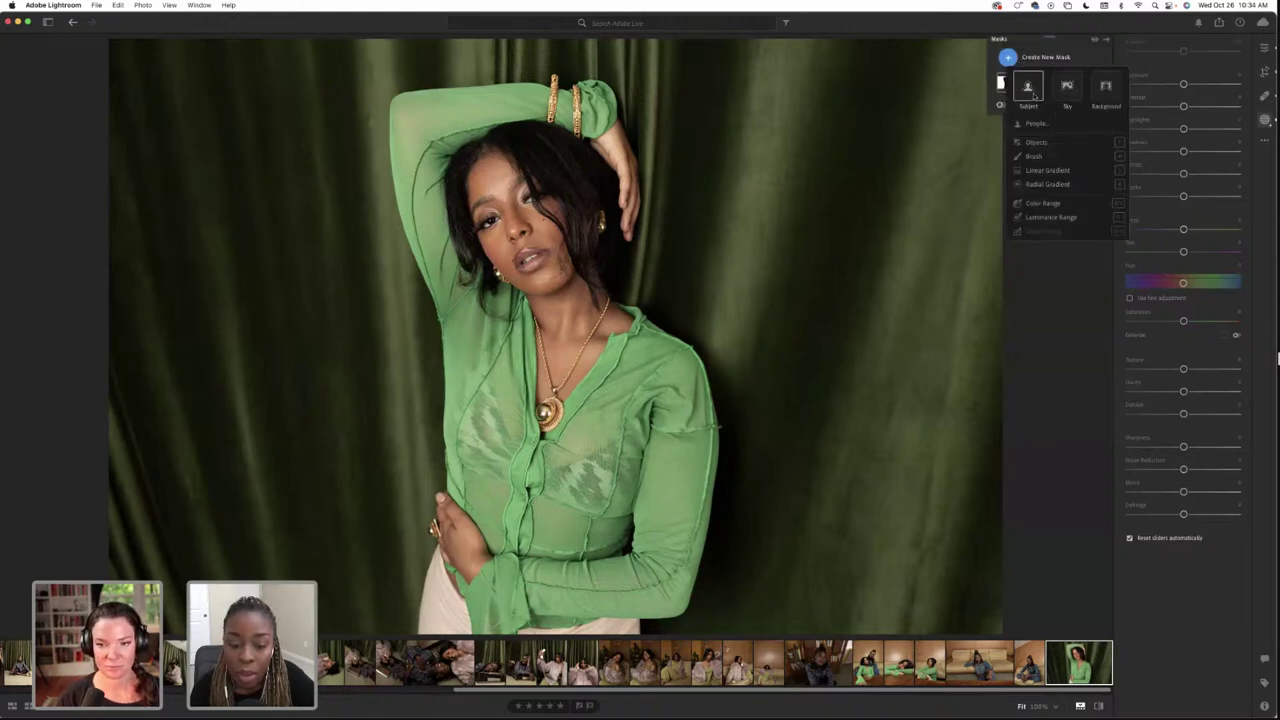
{"action": "left_click", "coordinate": [1040, 124]}
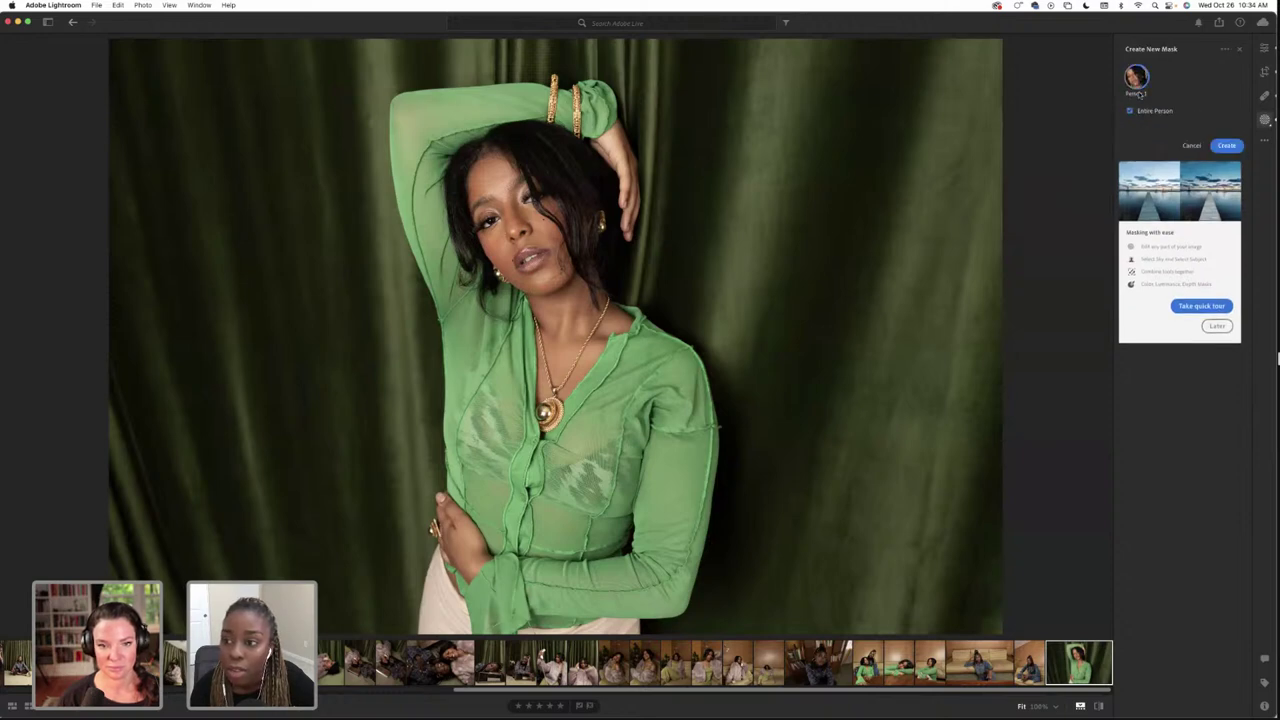
{"action": "left_click", "coordinate": [1138, 82]}
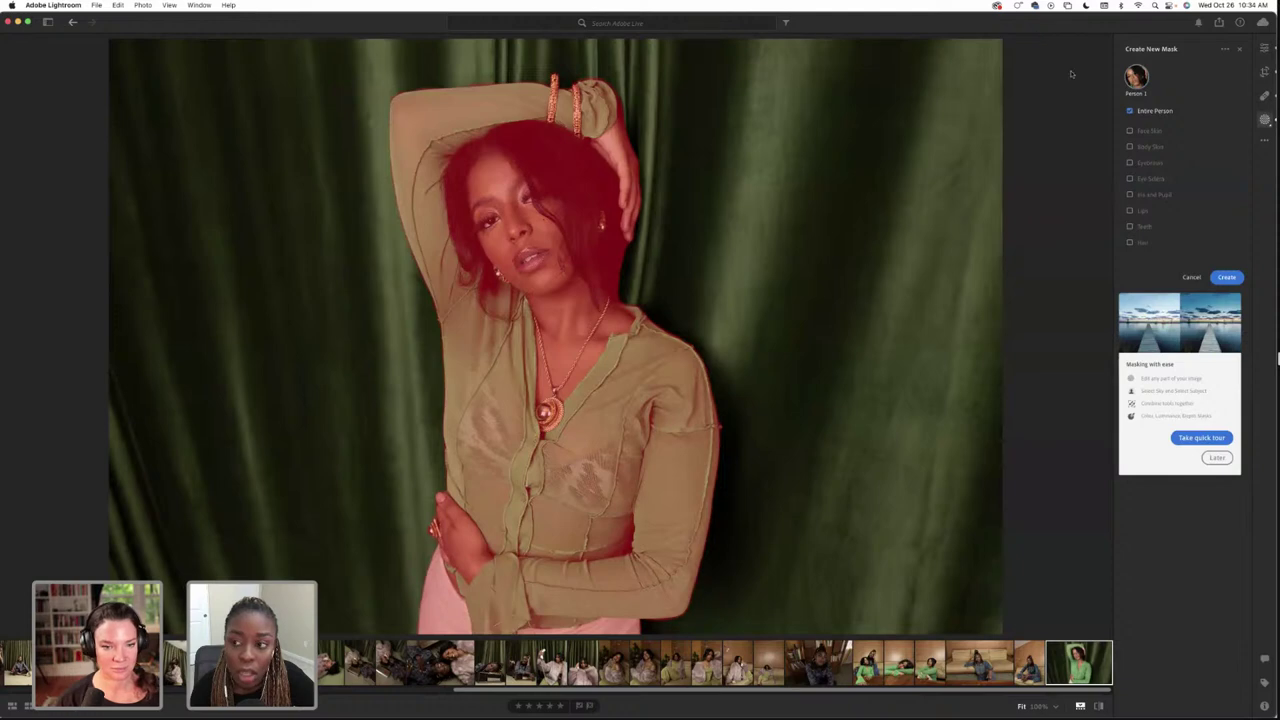
{"action": "left_click", "coordinate": [1226, 277]}
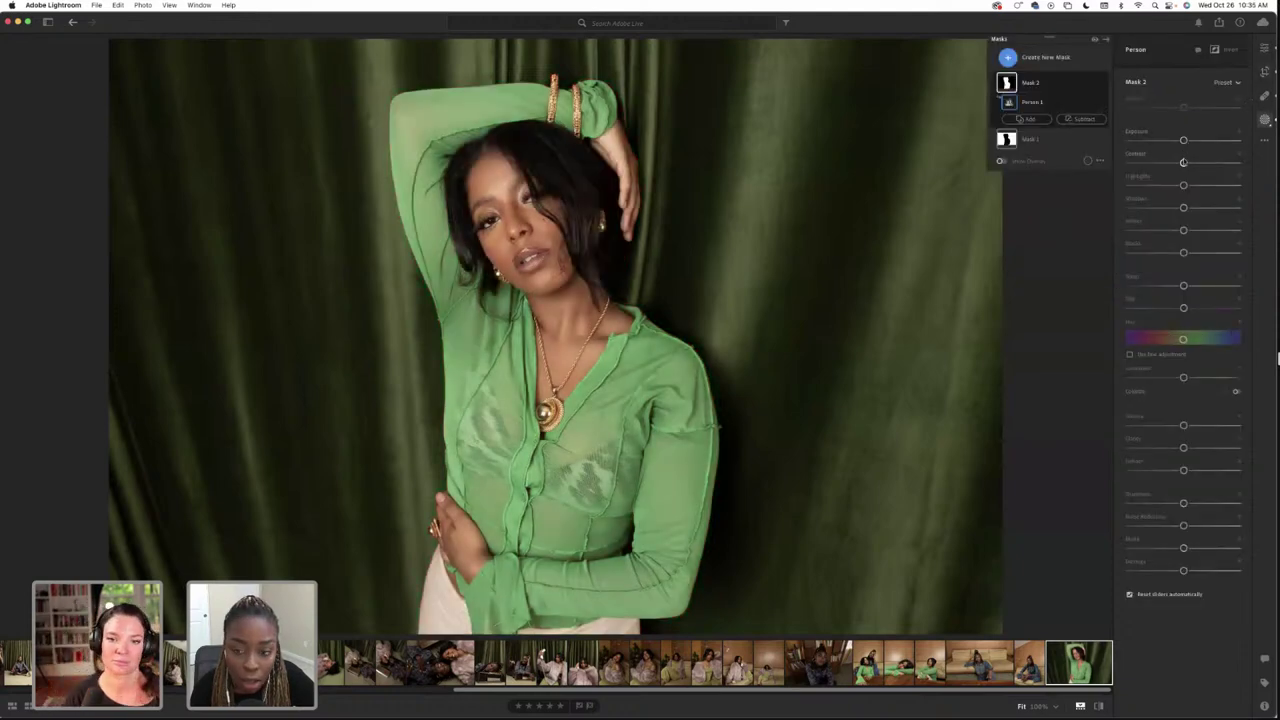
Give the person mask contrast about +27, slight brightening, lower highlights and deeper blacks
{"action": "left_click_drag", "start_coordinate": [1184, 163], "coordinate": [1189, 162]}
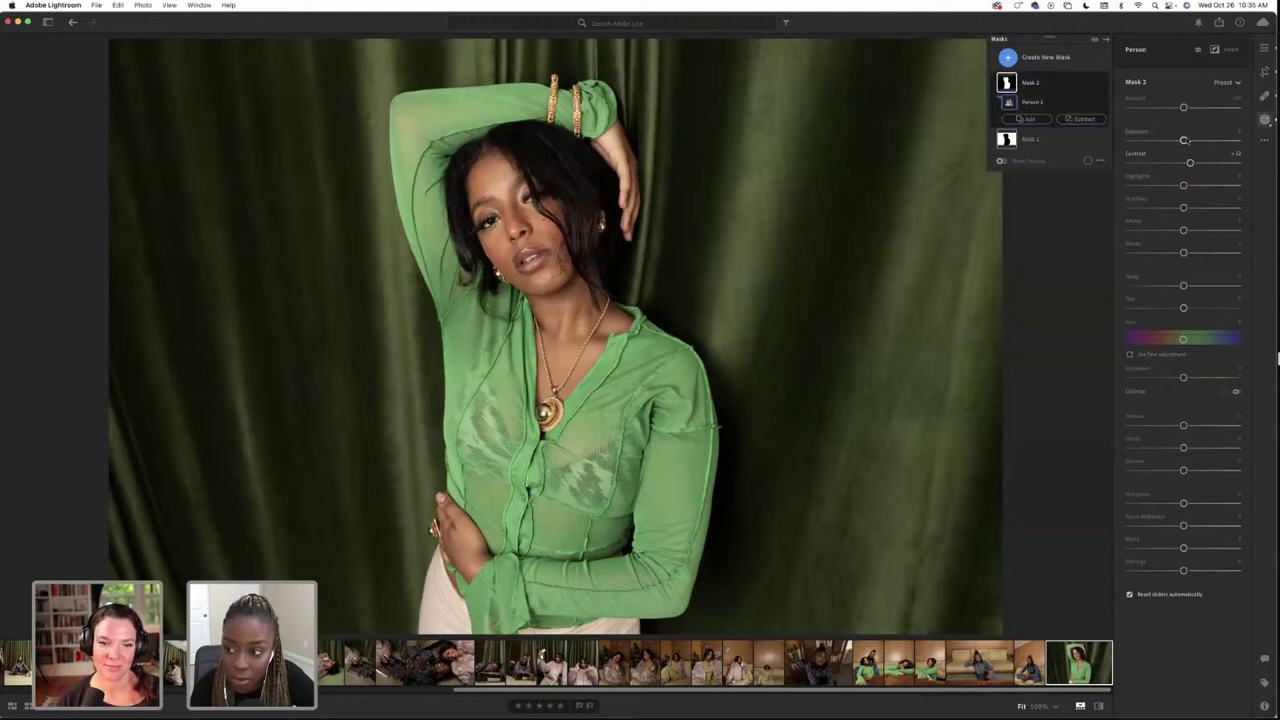
{"action": "left_click_drag", "start_coordinate": [1184, 140], "coordinate": [1186, 140]}
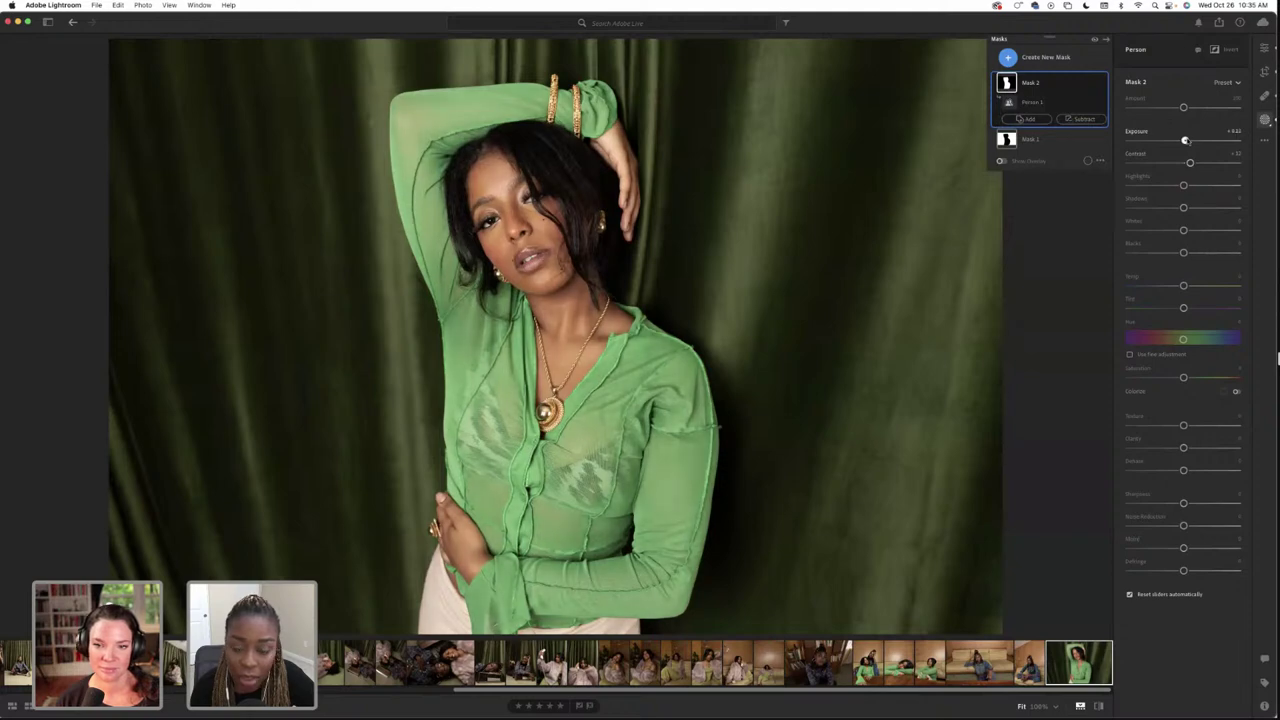
{"action": "left_click_drag", "start_coordinate": [1189, 186], "coordinate": [1183, 252]}
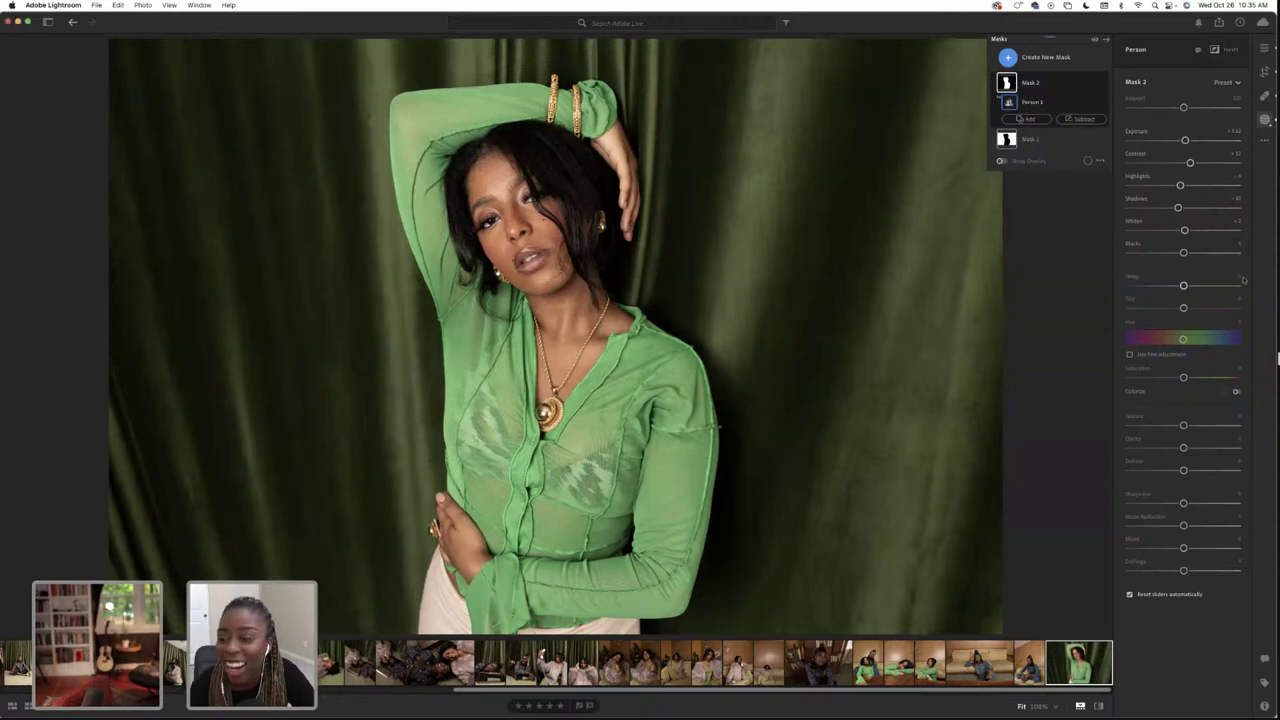
{"action": "left_click_drag", "start_coordinate": [1184, 253], "coordinate": [1182, 253]}
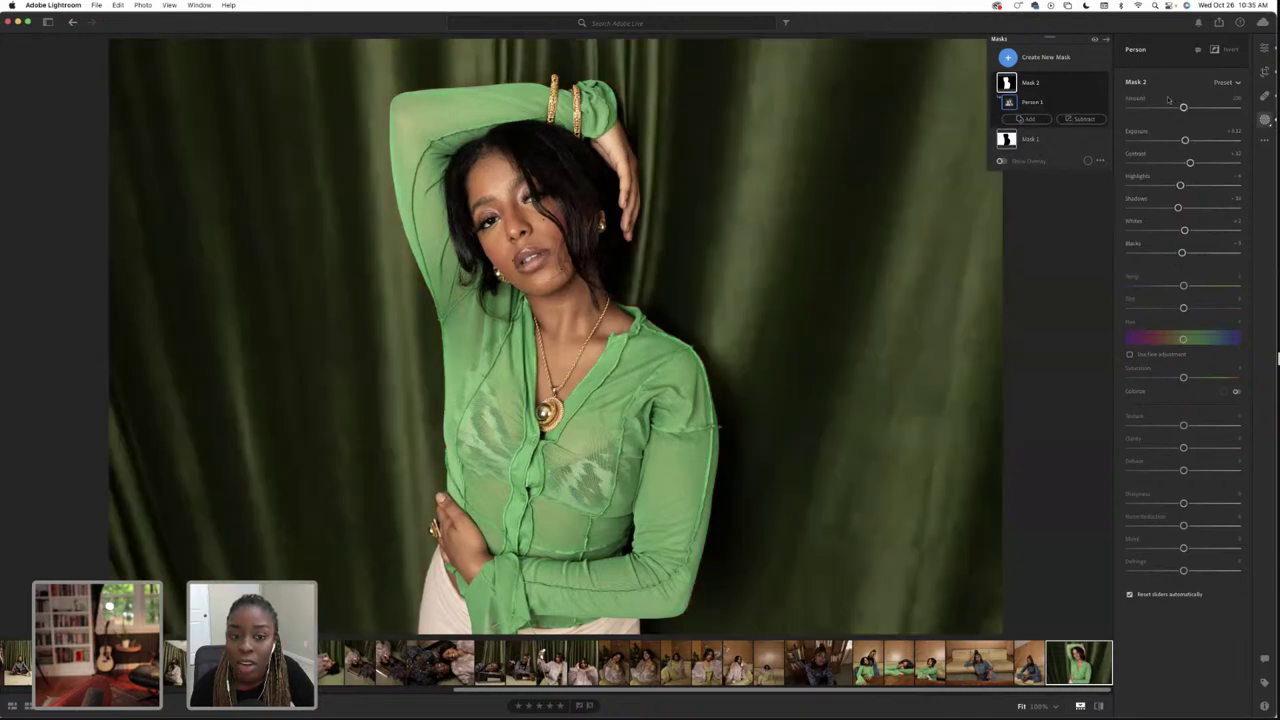
{"action": "left_click", "coordinate": [1265, 50]}
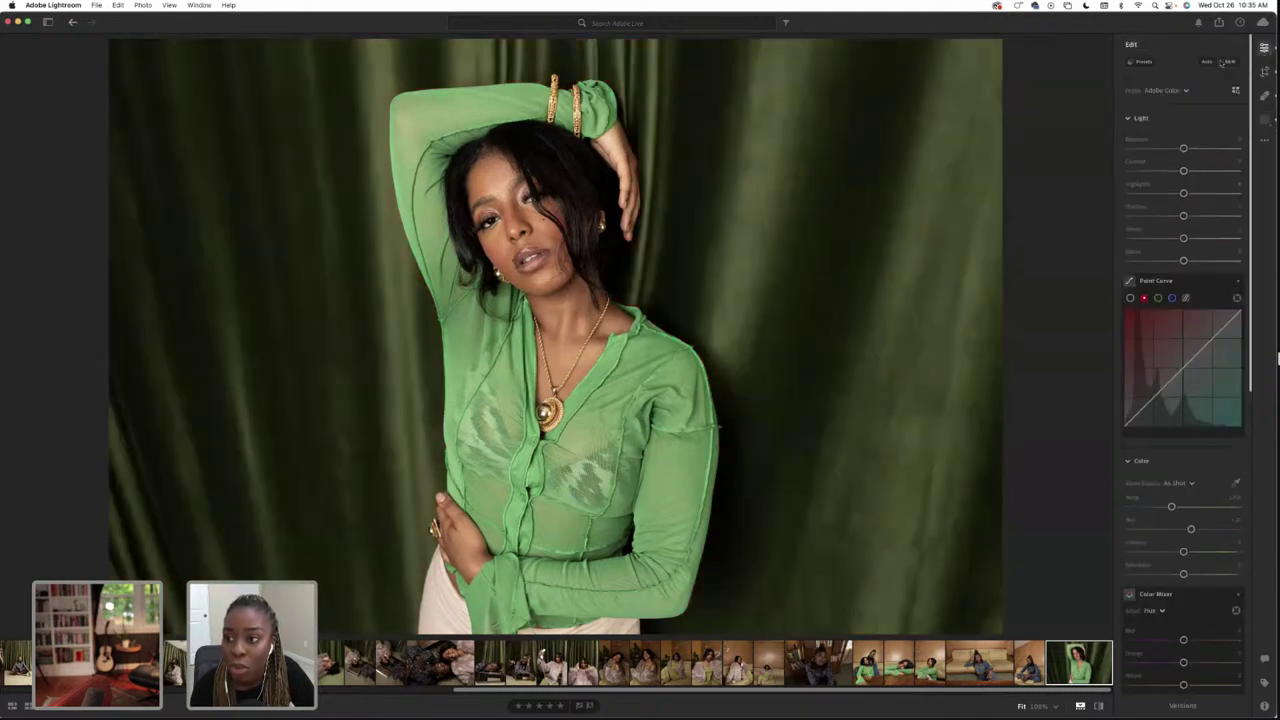
Apply the Whiten Teeth adaptive preset with its amount lowered to about 55
{"action": "left_click", "coordinate": [1143, 62]}
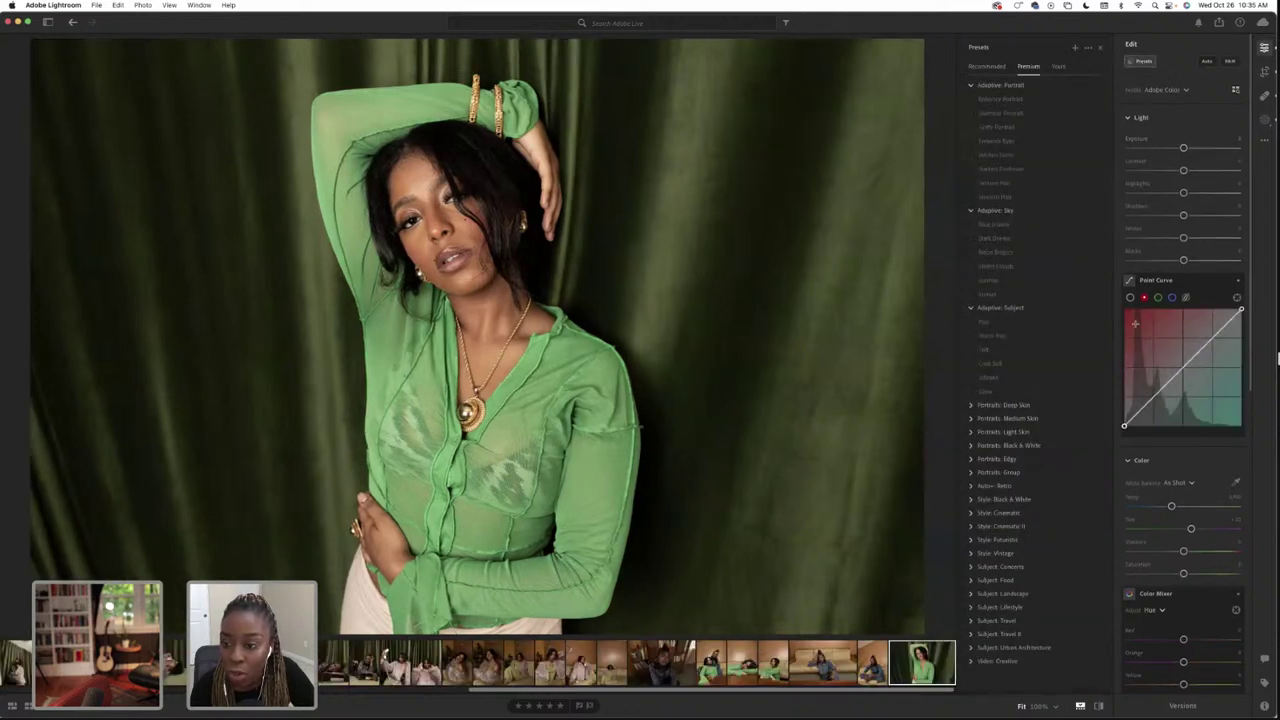
{"action": "left_click", "coordinate": [982, 156]}
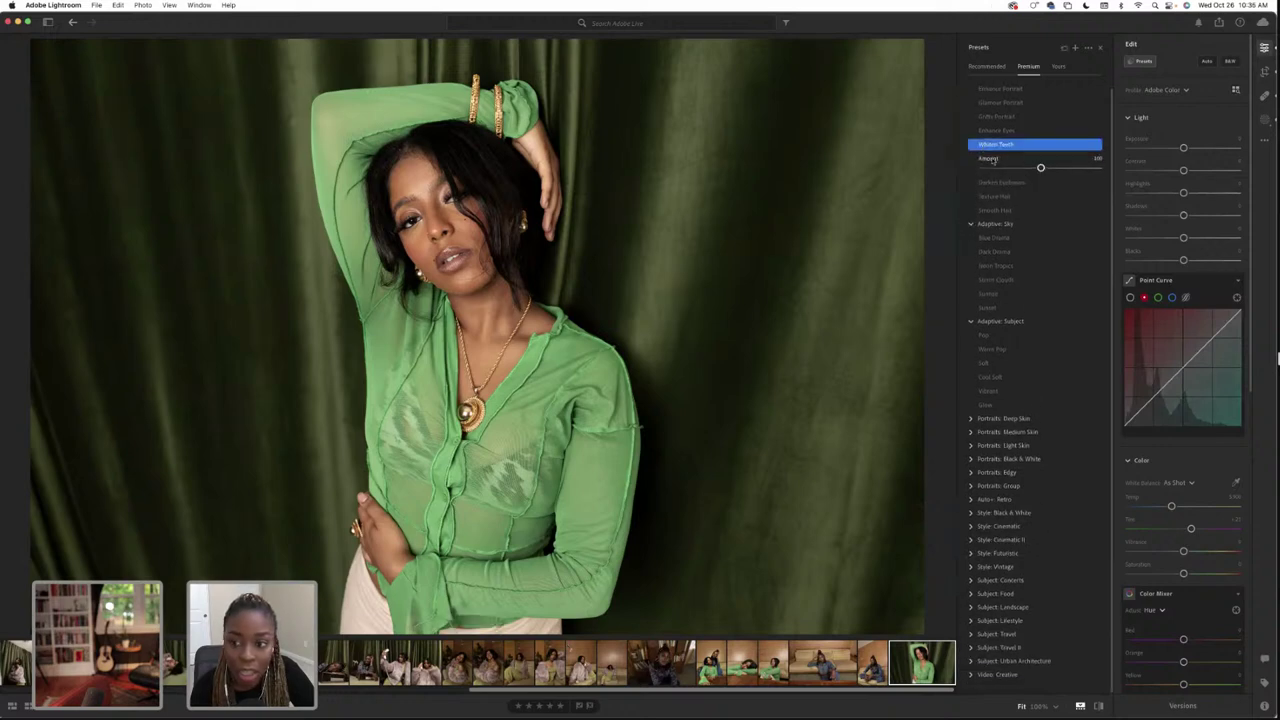
{"action": "left_click_drag", "start_coordinate": [1041, 168], "coordinate": [991, 168]}
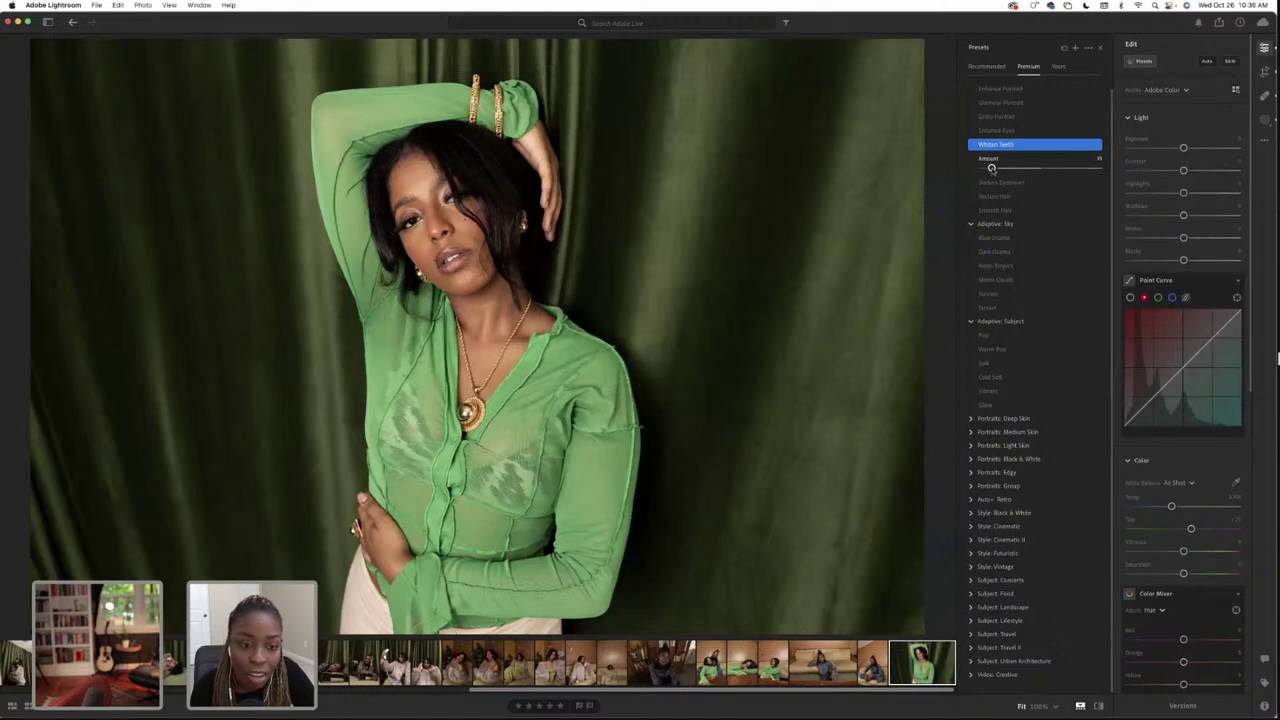
{"action": "left_click", "coordinate": [996, 170]}
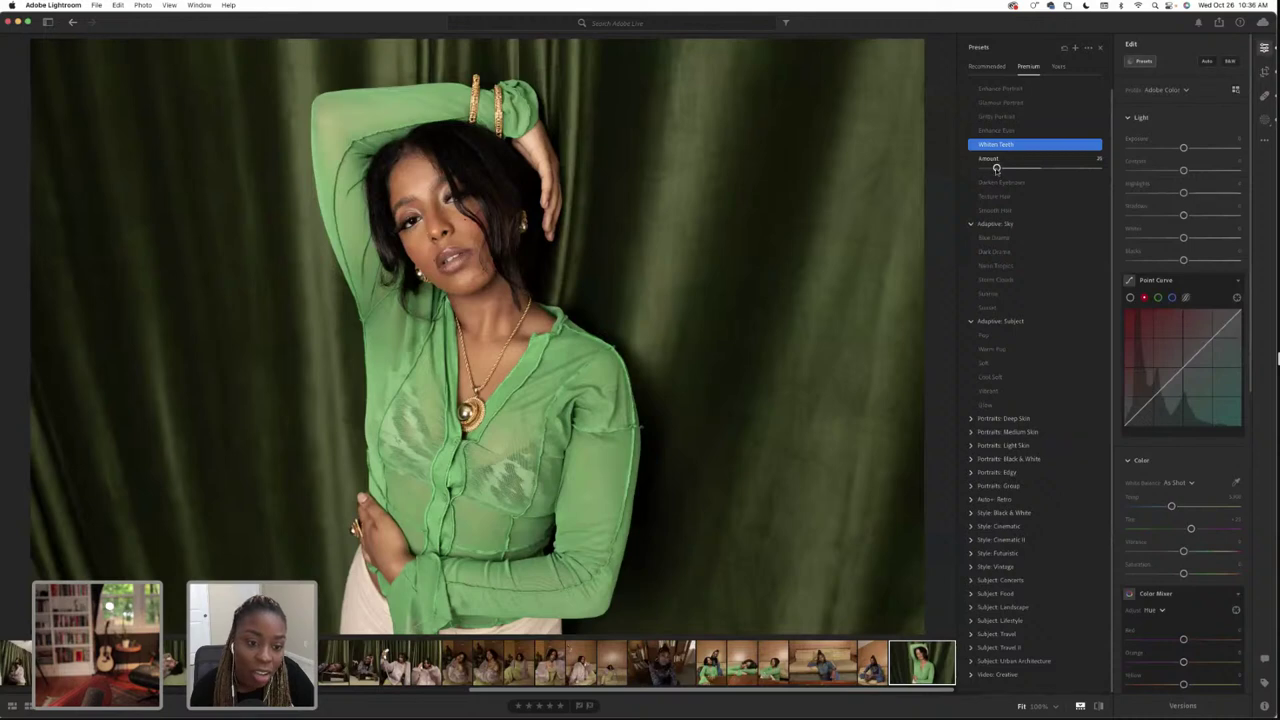
{"action": "left_click", "coordinate": [1141, 61]}
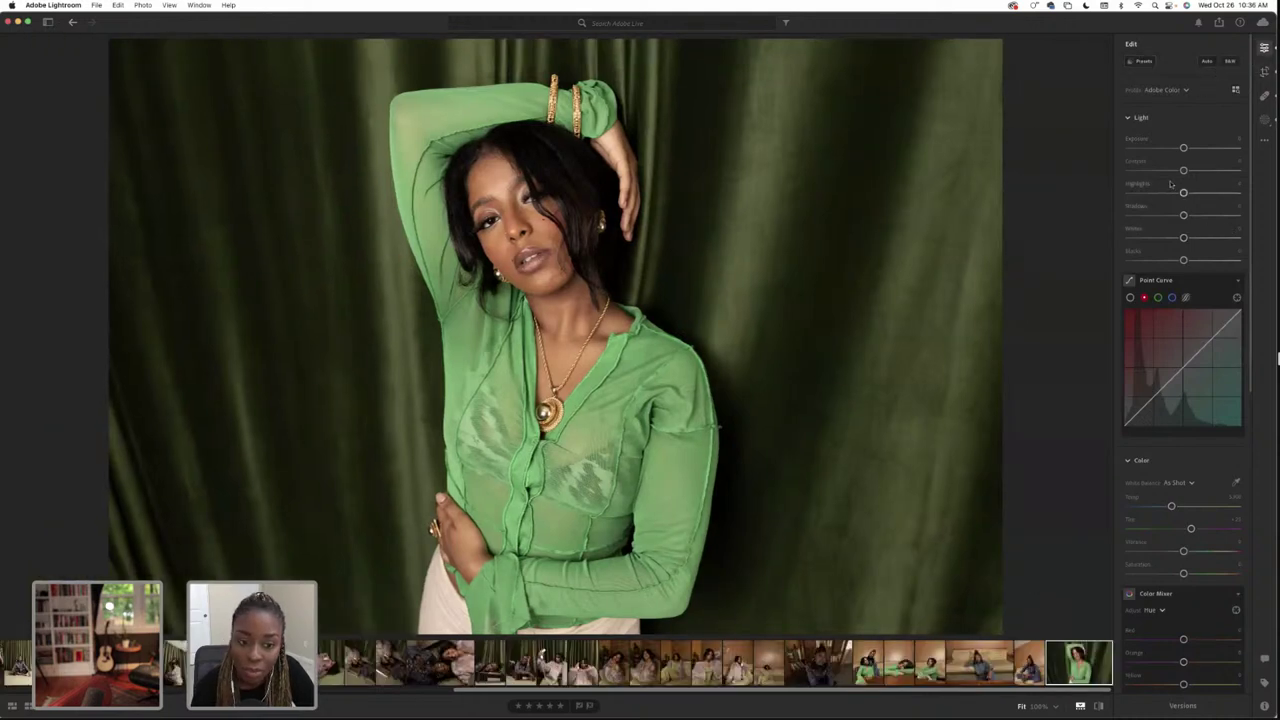
Color-grade with warm shadows and yellowish highlights, and reduce the Blending
{"action": "scroll", "coordinate": [1183, 212], "scroll_direction": "down", "scroll_amount": 3}
{"action": "scroll", "coordinate": [1177, 199], "scroll_direction": "down", "scroll_amount": 1}
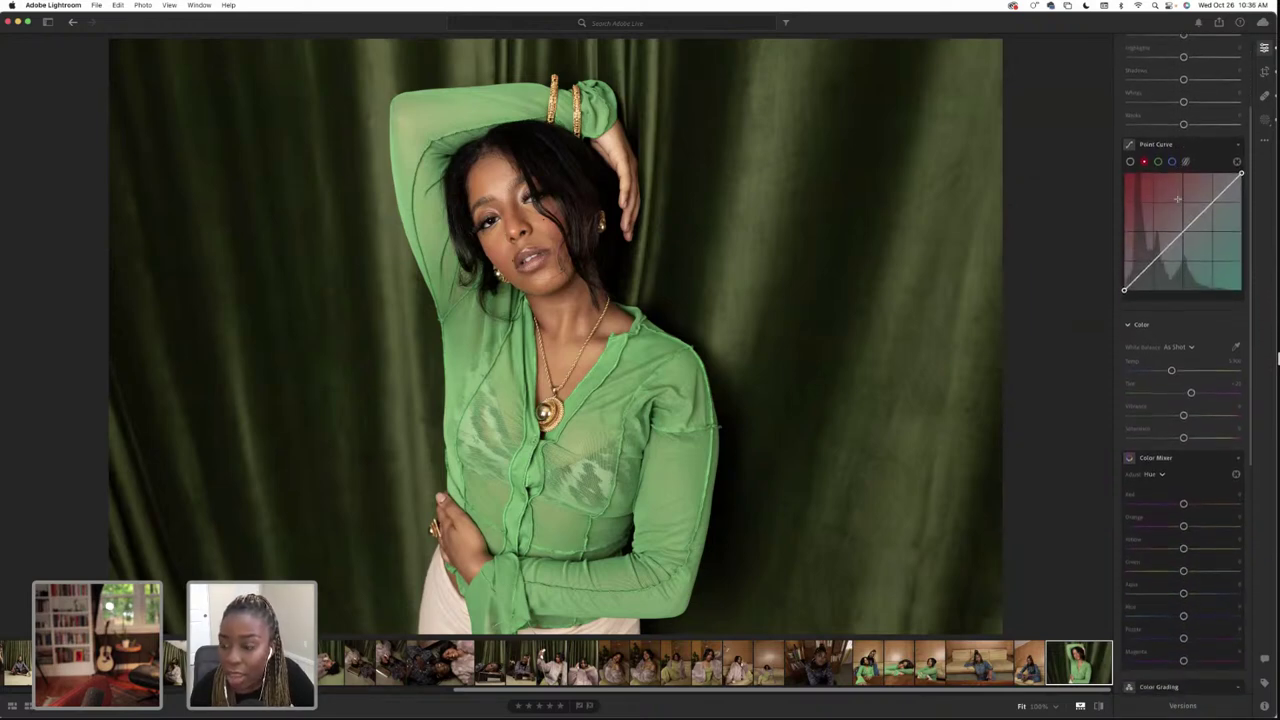
{"action": "scroll", "coordinate": [1177, 199], "scroll_direction": "down", "scroll_amount": 1}
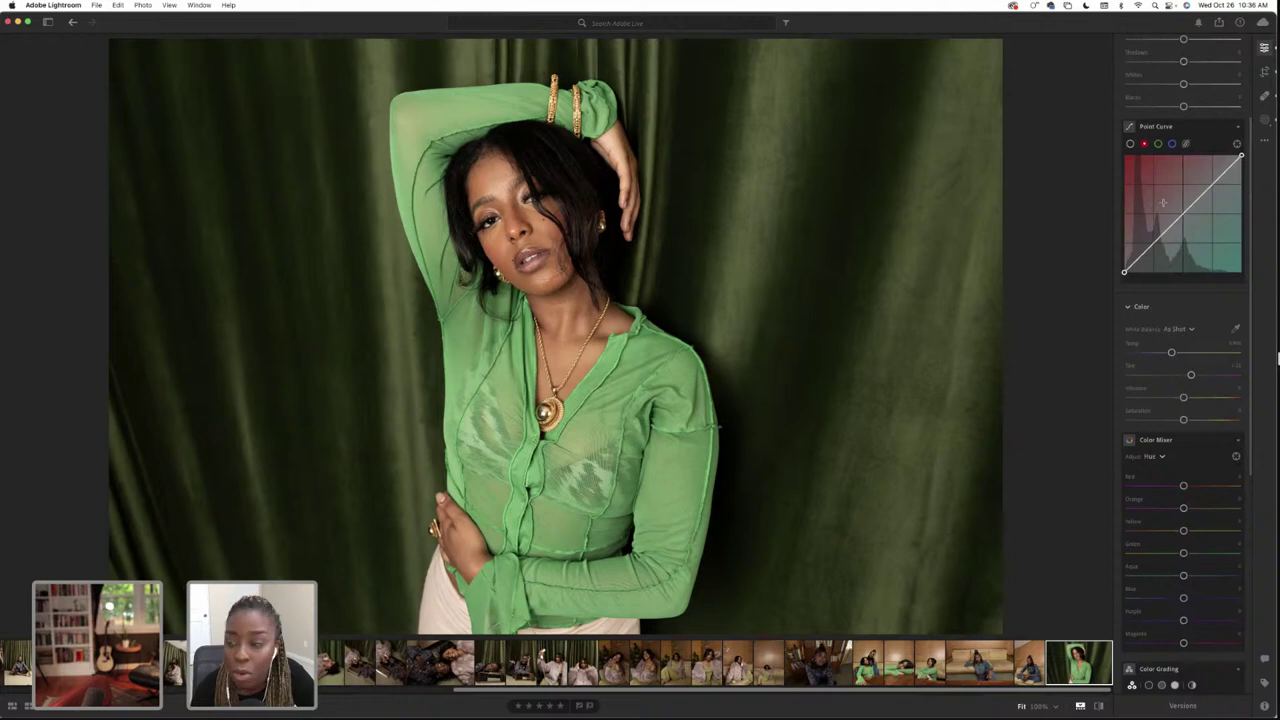
{"action": "scroll", "coordinate": [1188, 275], "scroll_direction": "down", "scroll_amount": 10}
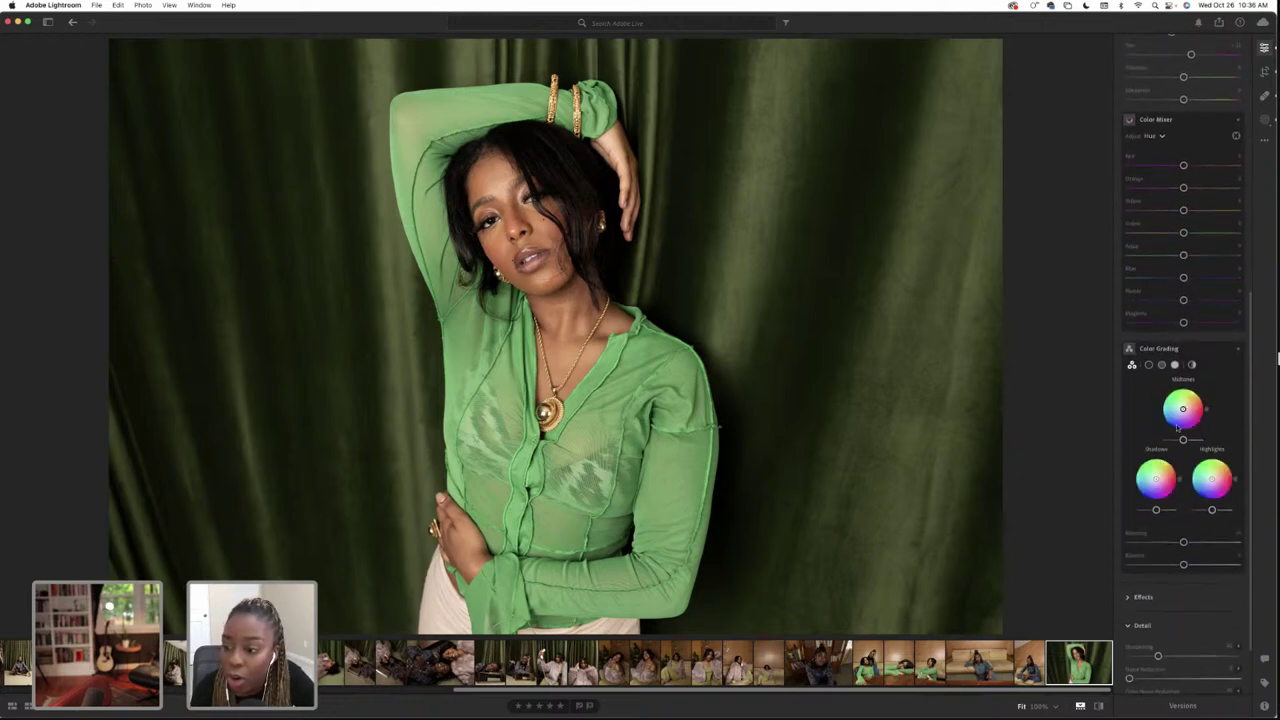
{"action": "scroll", "coordinate": [1168, 427], "scroll_direction": "down", "scroll_amount": 3}
{"action": "scroll", "coordinate": [1160, 410], "scroll_direction": "down", "scroll_amount": 1}
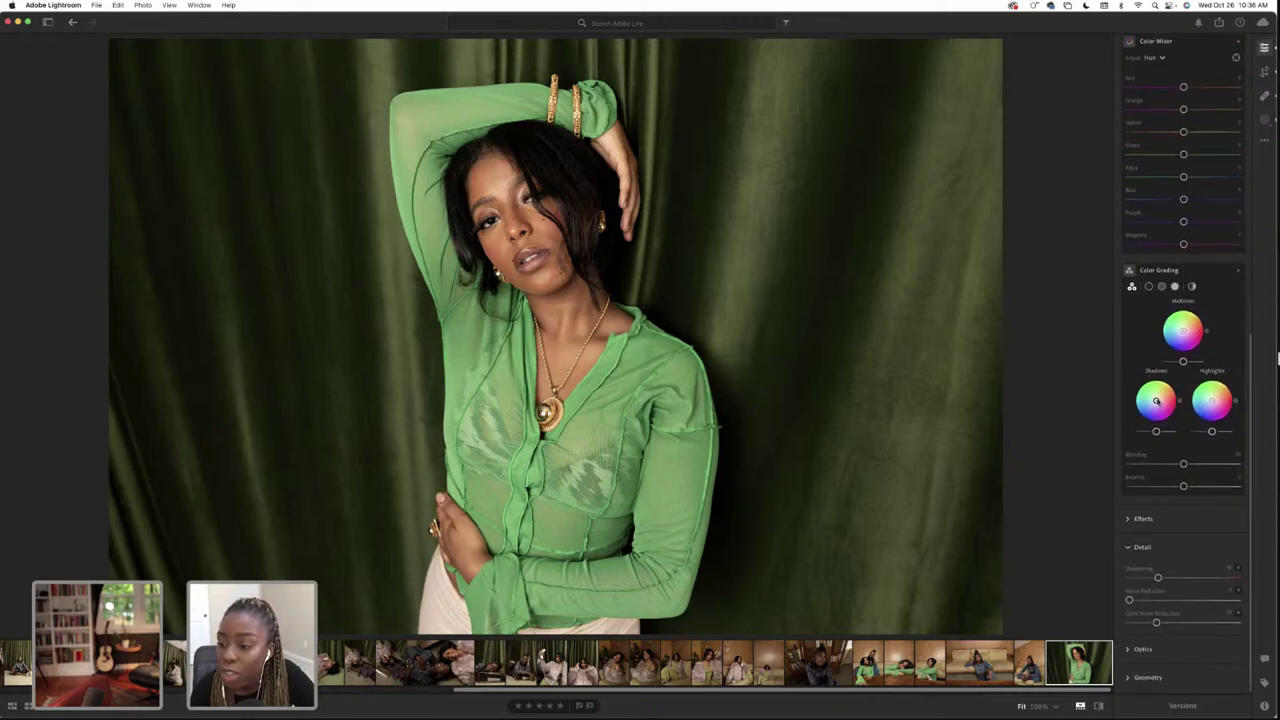
{"action": "left_click_drag", "start_coordinate": [1157, 400], "coordinate": [1160, 400]}
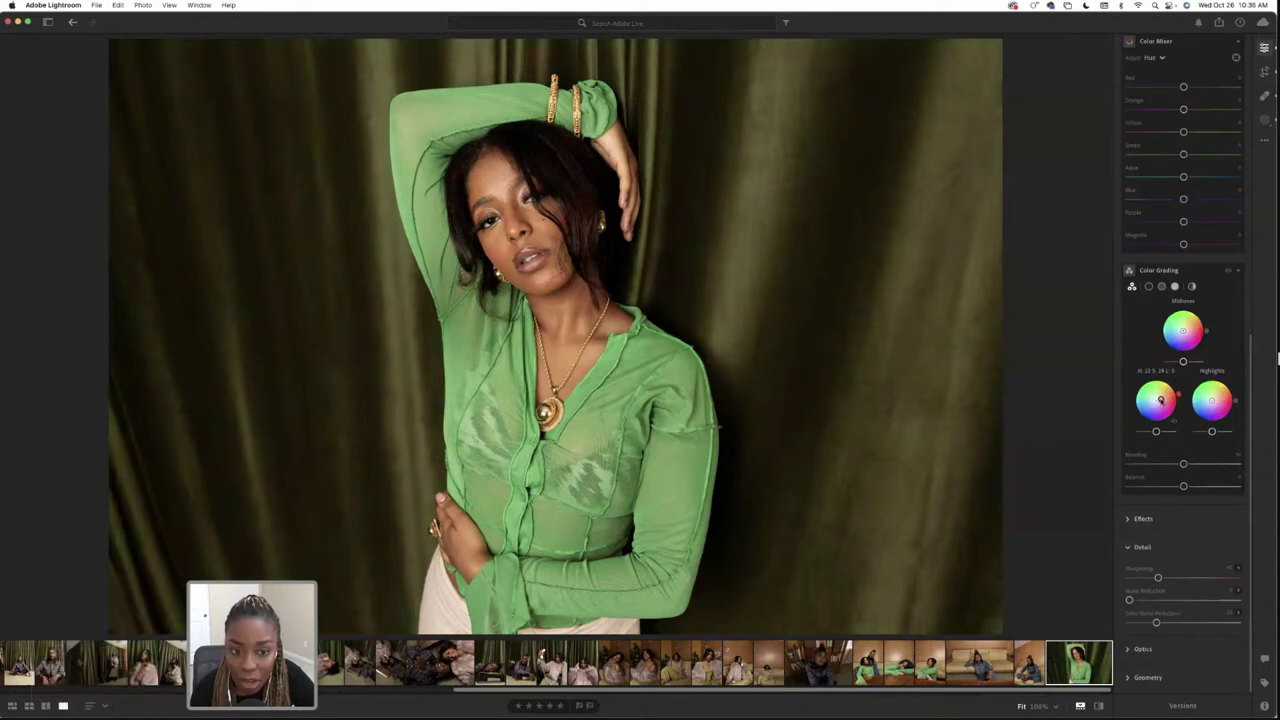
{"action": "left_click_drag", "start_coordinate": [1158, 400], "coordinate": [1212, 400]}
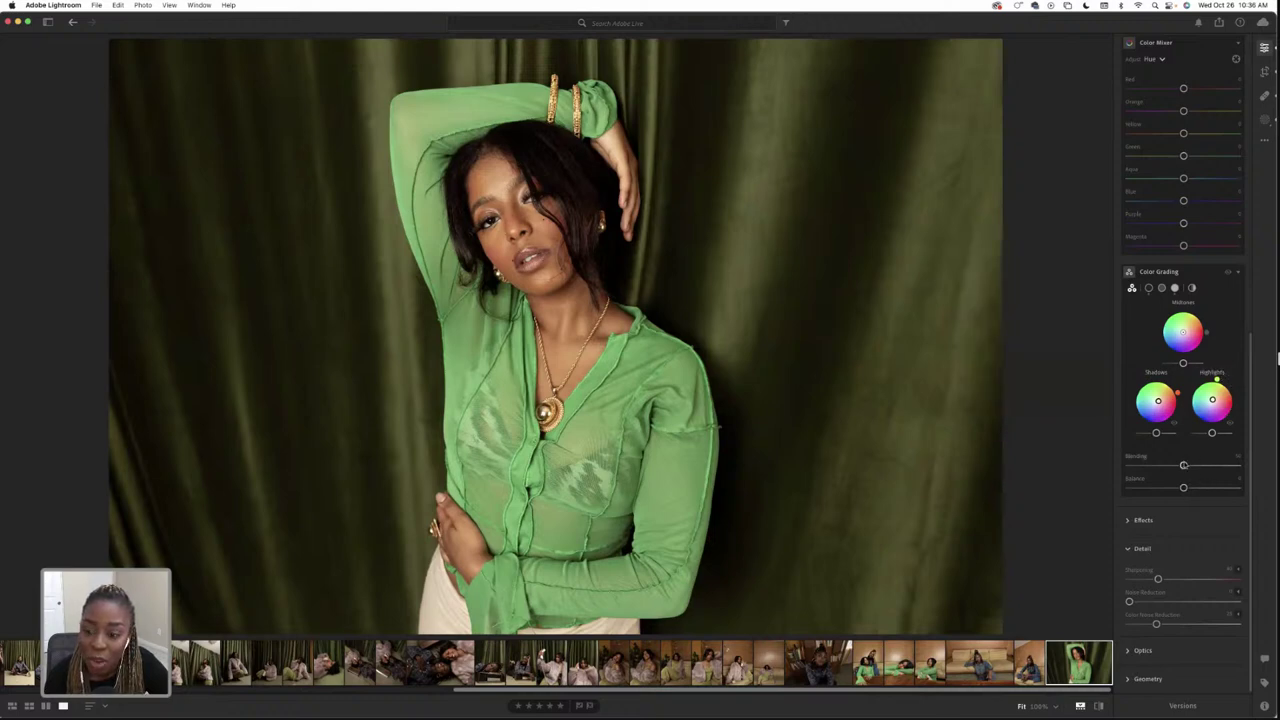
{"action": "left_click_drag", "start_coordinate": [1185, 466], "coordinate": [1188, 467]}
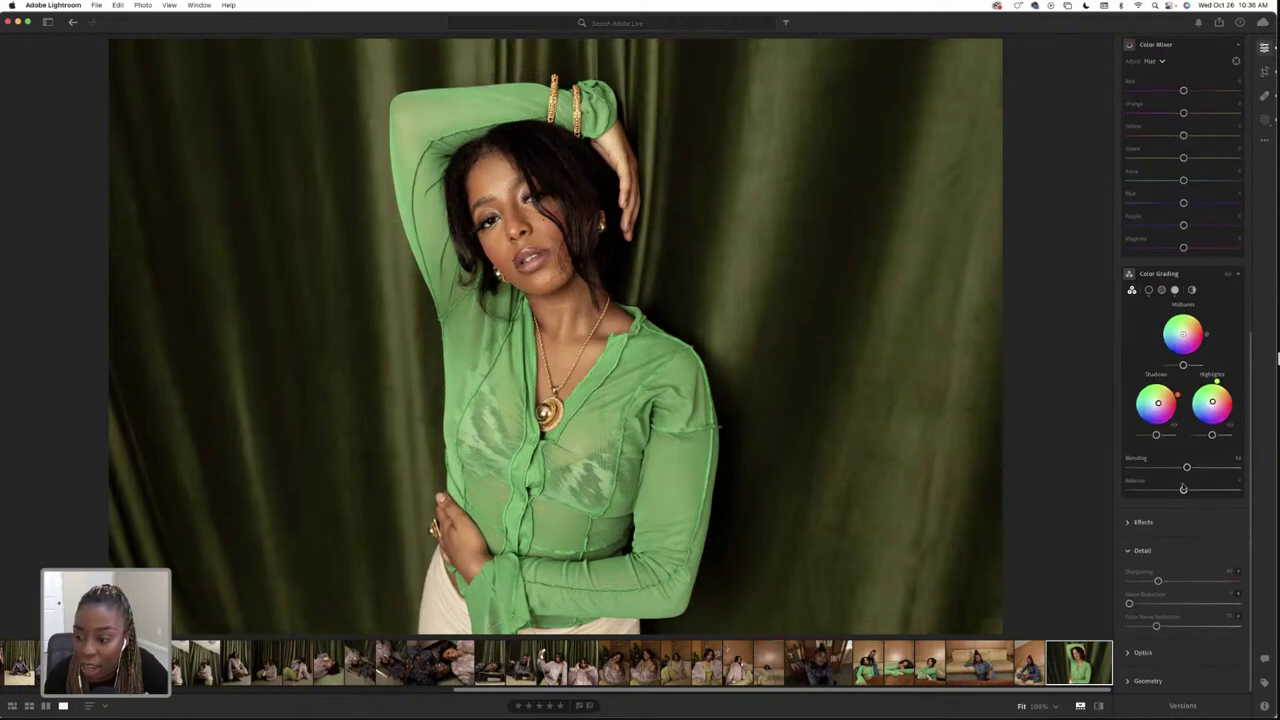
Set the color grading Balance to about -14 and nudge Sharpening up slightly
{"action": "scroll", "coordinate": [1183, 490], "scroll_direction": "up", "scroll_amount": 1}
{"action": "left_click_drag", "start_coordinate": [1183, 498], "coordinate": [1191, 498]}
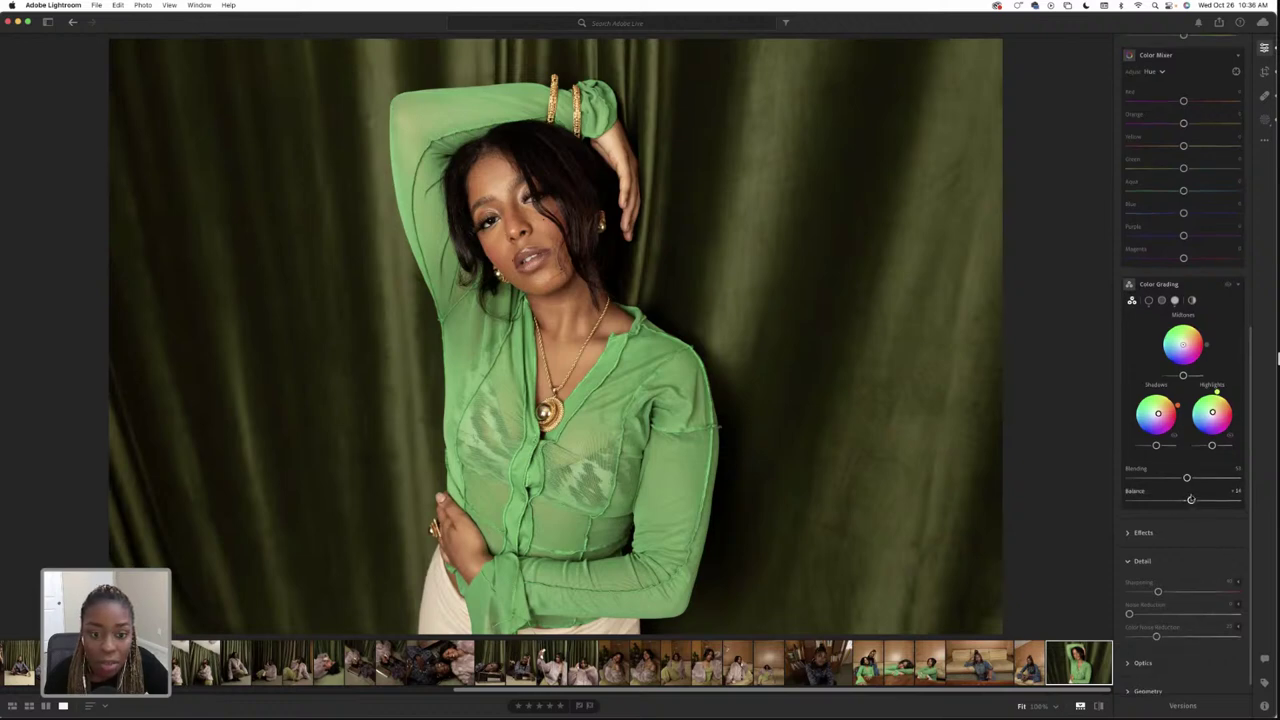
{"action": "scroll", "coordinate": [1191, 499], "scroll_direction": "down", "scroll_amount": 1}
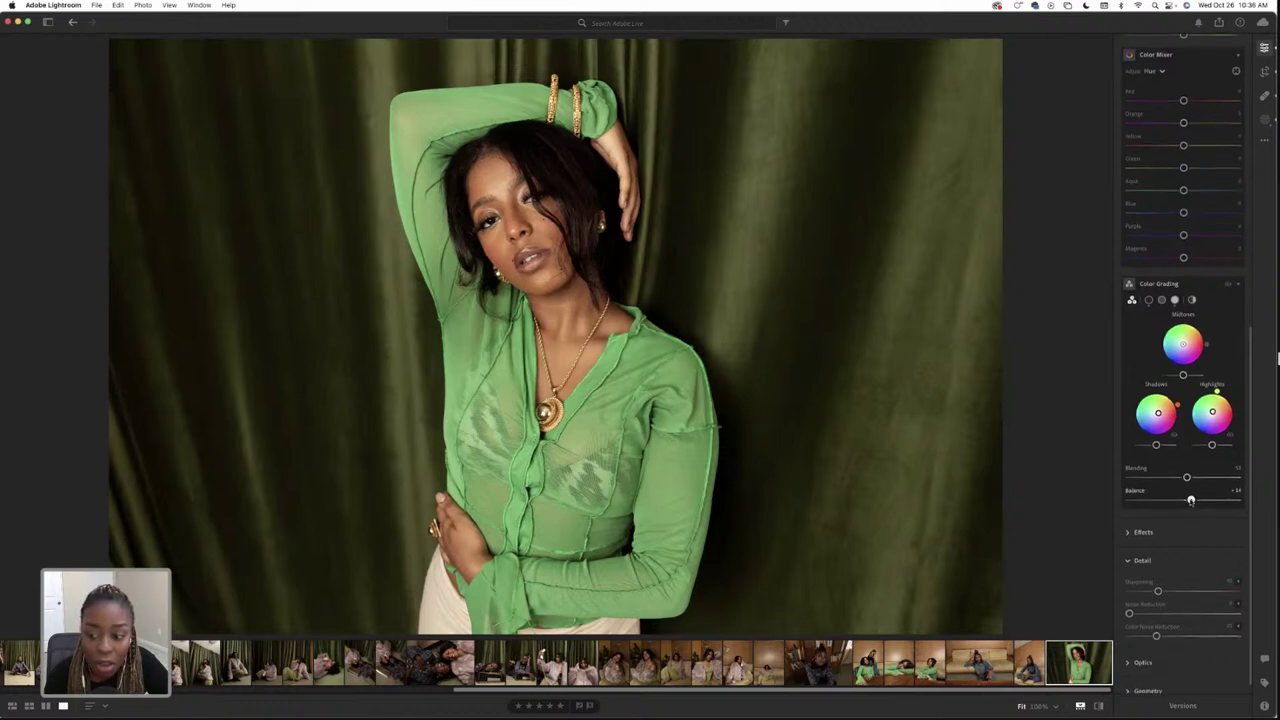
{"action": "mouse_move", "coordinate": [1191, 499]}
{"action": "left_mouse_down"}
{"action": "mouse_move", "coordinate": [1171, 500]}
{"action": "mouse_move", "coordinate": [1205, 500]}
{"action": "mouse_move", "coordinate": [1177, 500]}
{"action": "left_mouse_up"}
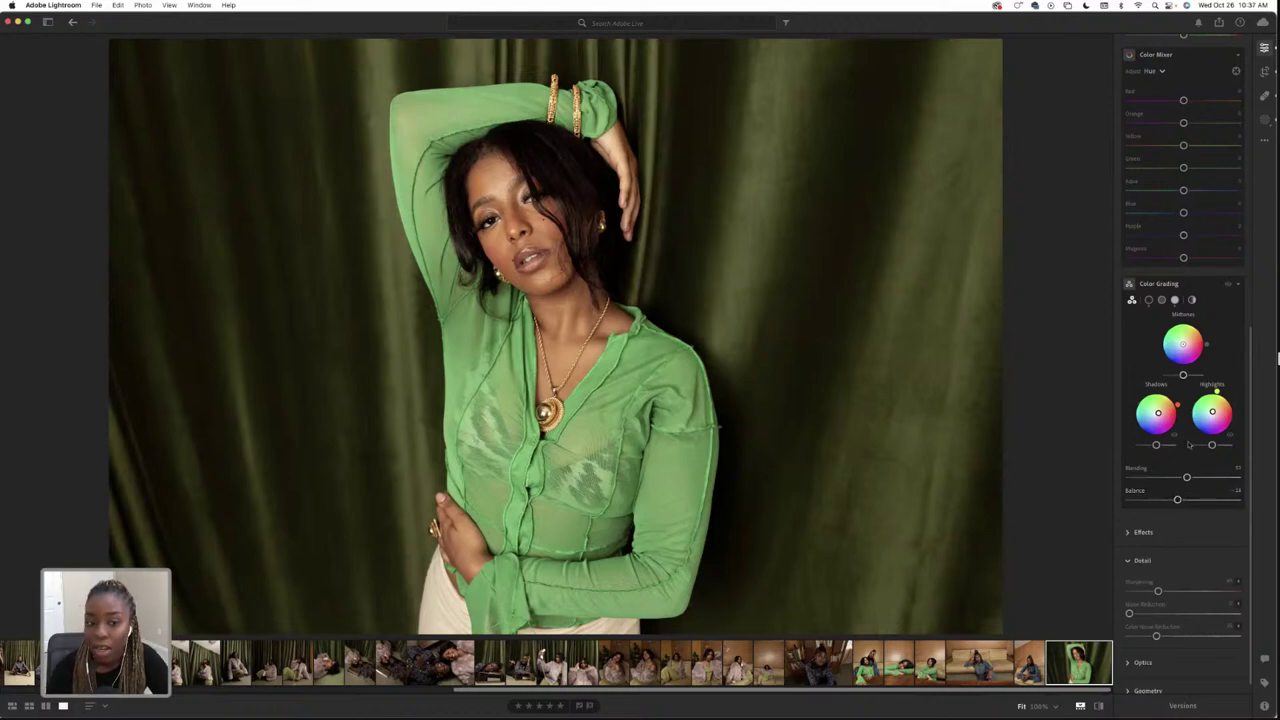
{"action": "scroll", "coordinate": [1189, 445], "scroll_direction": "down", "scroll_amount": 1}
{"action": "left_click_drag", "start_coordinate": [1158, 575], "coordinate": [1165, 577]}
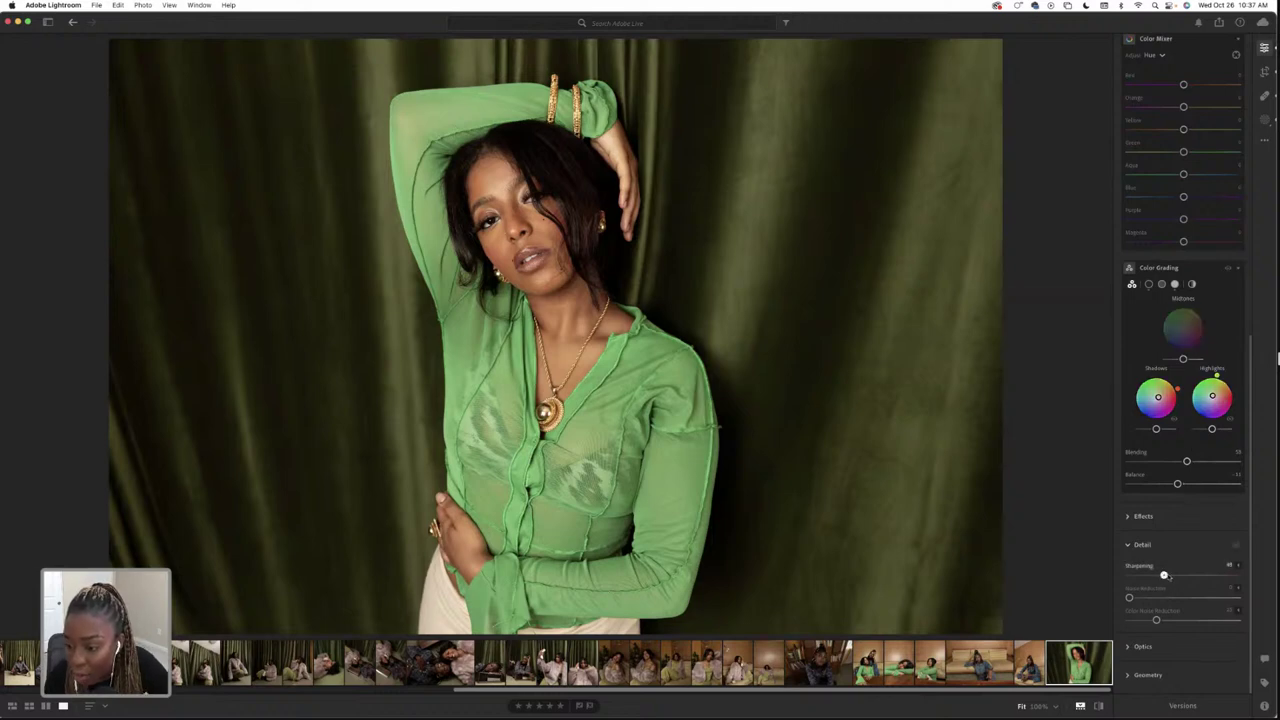
{"action": "scroll", "coordinate": [1204, 485], "scroll_direction": "up", "scroll_amount": 1}
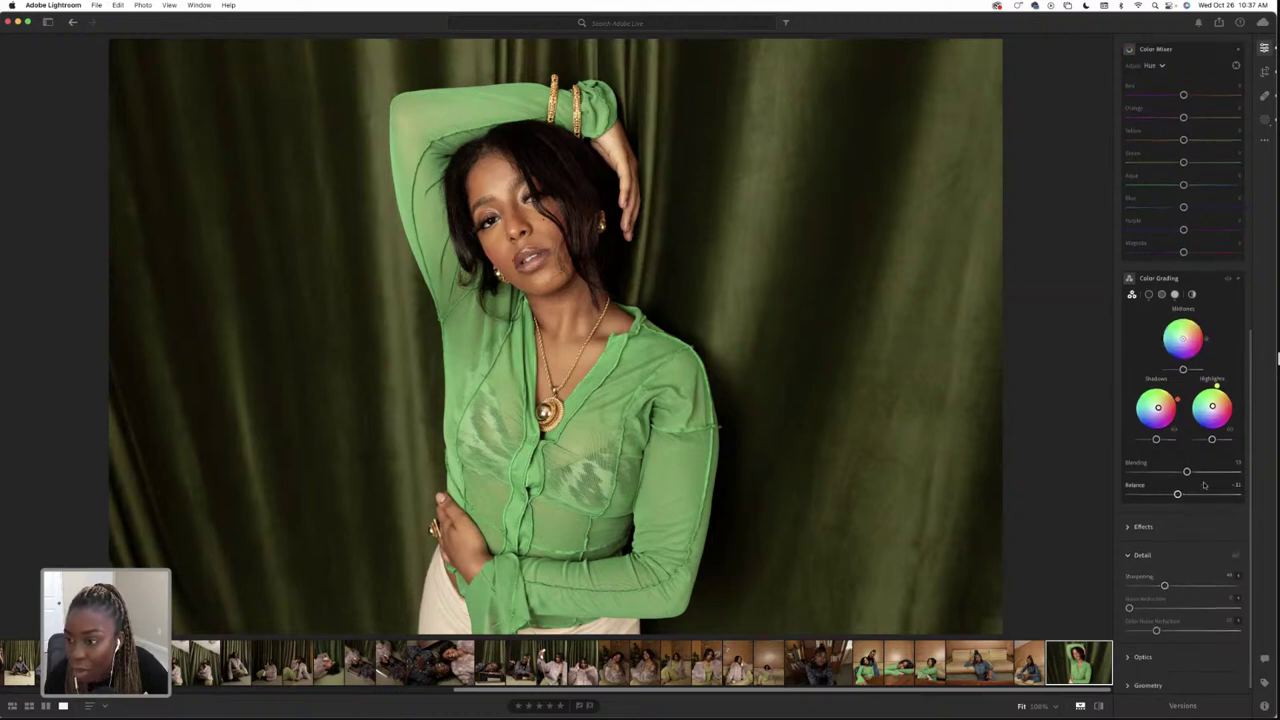
{"action": "scroll", "coordinate": [1204, 485], "scroll_direction": "up", "scroll_amount": 10}
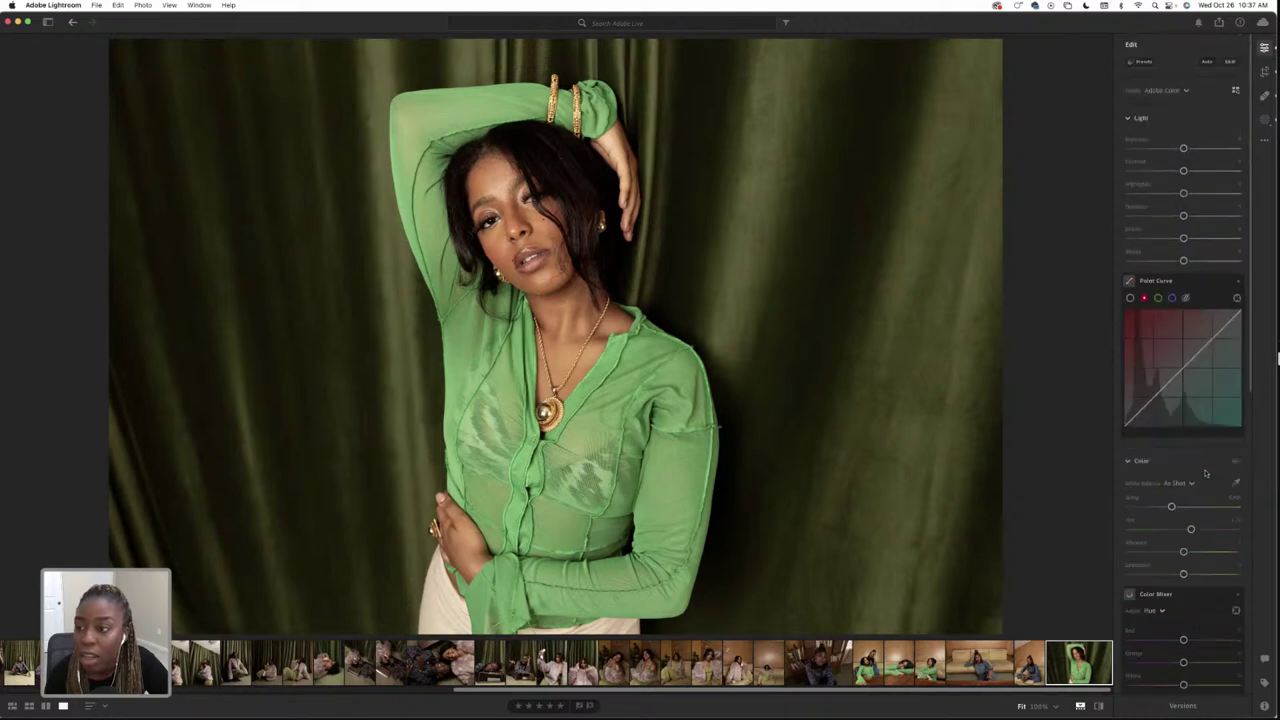
Check the crop and rotate settings, then return to the main edits
{"action": "scroll", "coordinate": [1205, 473], "scroll_direction": "down", "scroll_amount": 2}
{"action": "scroll", "coordinate": [1205, 473], "scroll_direction": "up", "scroll_amount": 3}
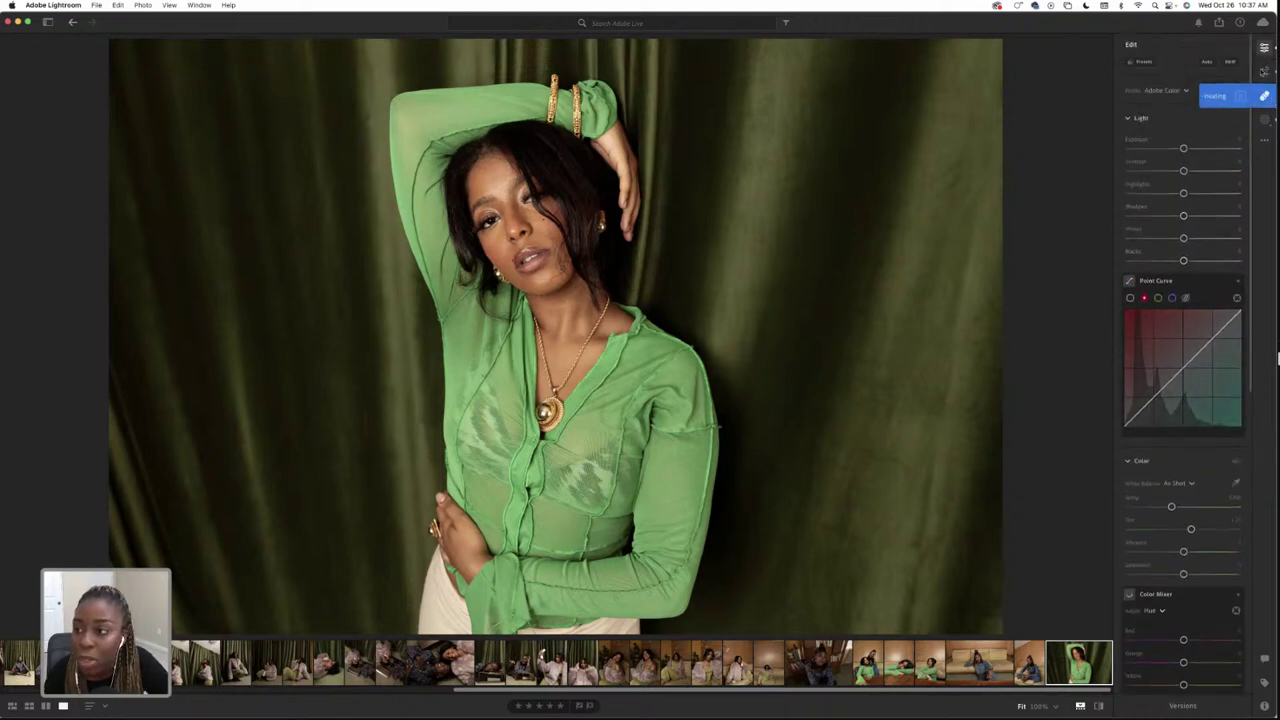
{"action": "left_click", "coordinate": [1264, 72]}
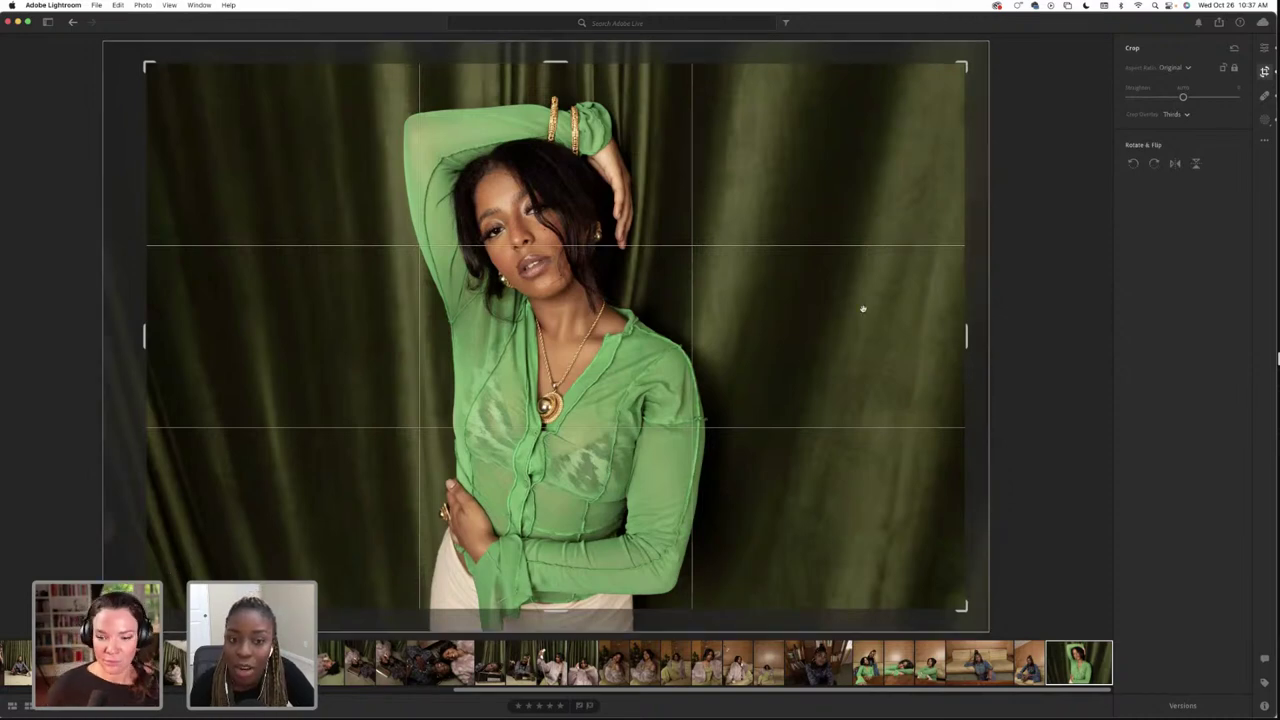
{"action": "key", "text": "e"}
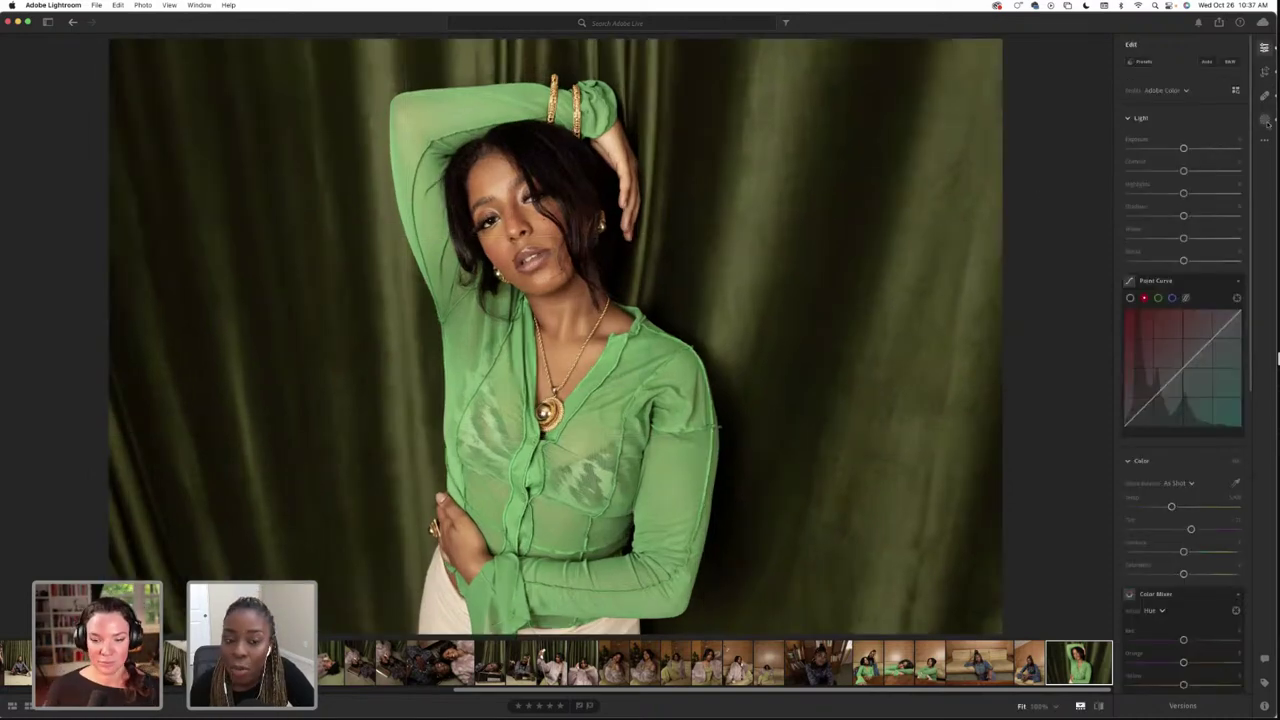
Compare the backdrop Mask 1 with its effect off and on
{"action": "left_click", "coordinate": [1265, 120]}
{"action": "left_click", "coordinate": [1007, 127]}
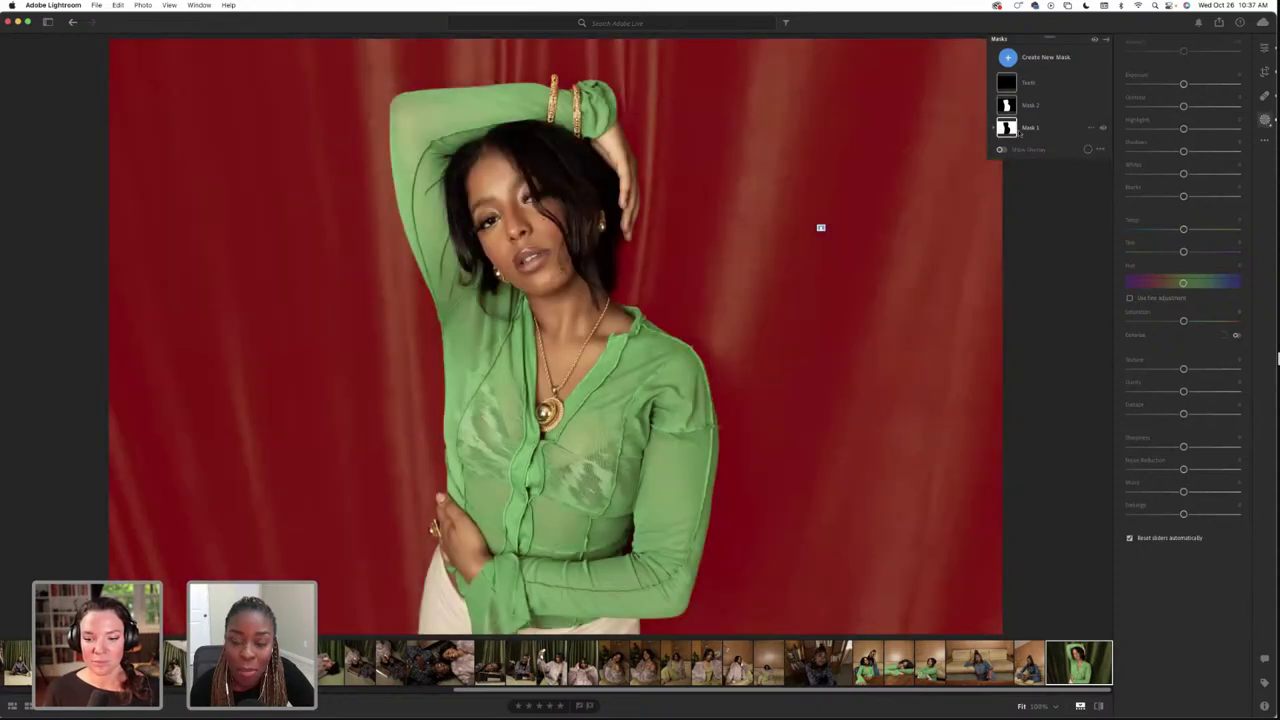
{"action": "left_click", "coordinate": [1103, 128]}
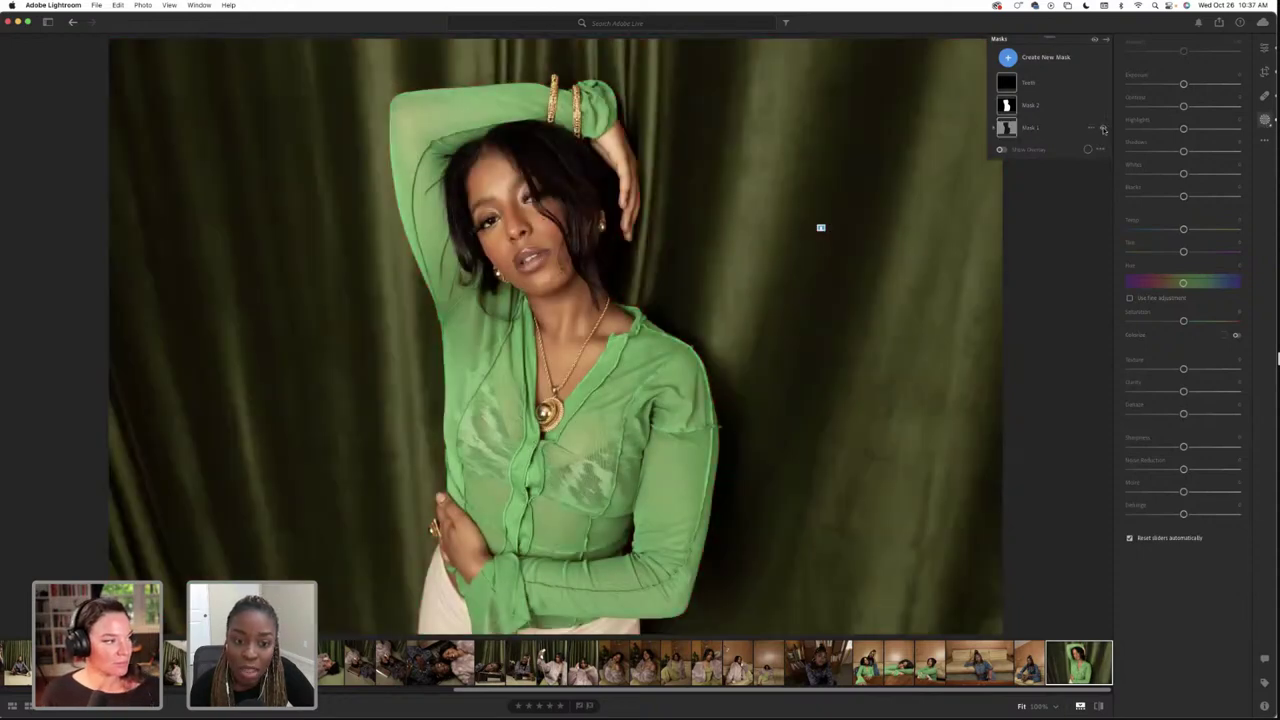
{"action": "left_click", "coordinate": [1103, 128]}
{"action": "left_click", "coordinate": [1103, 128]}
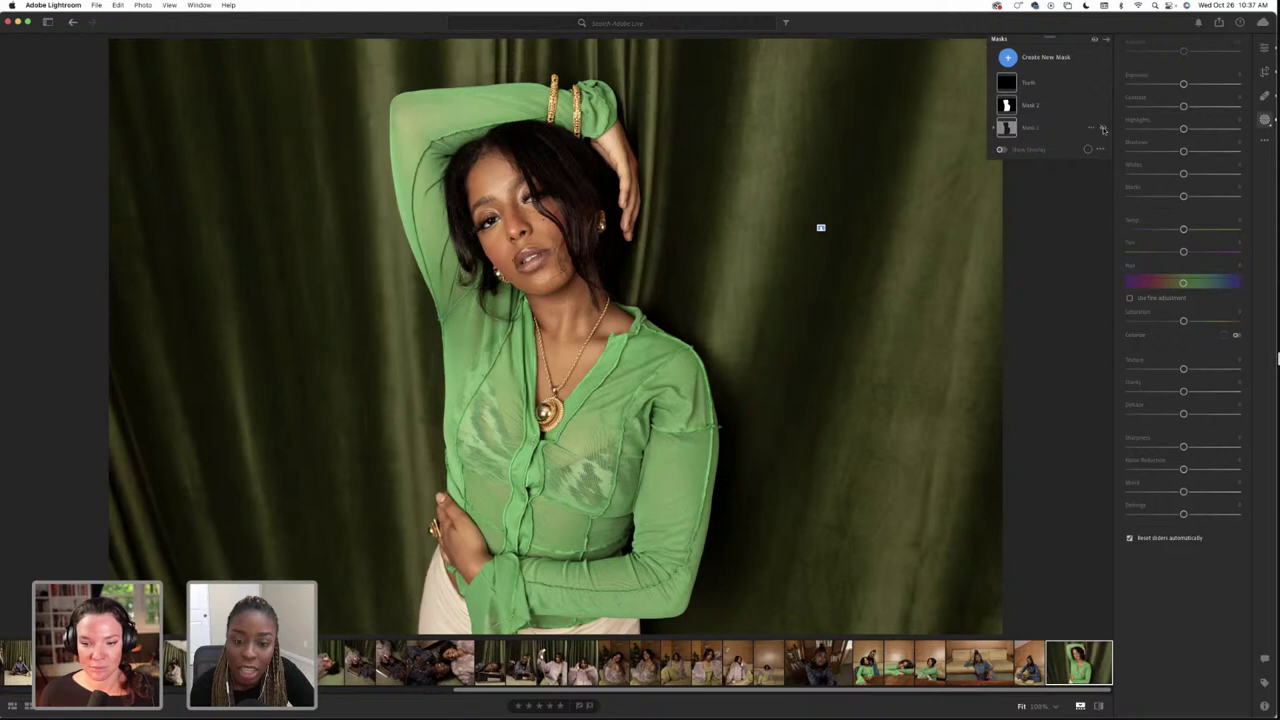
{"action": "left_click", "coordinate": [1103, 128]}
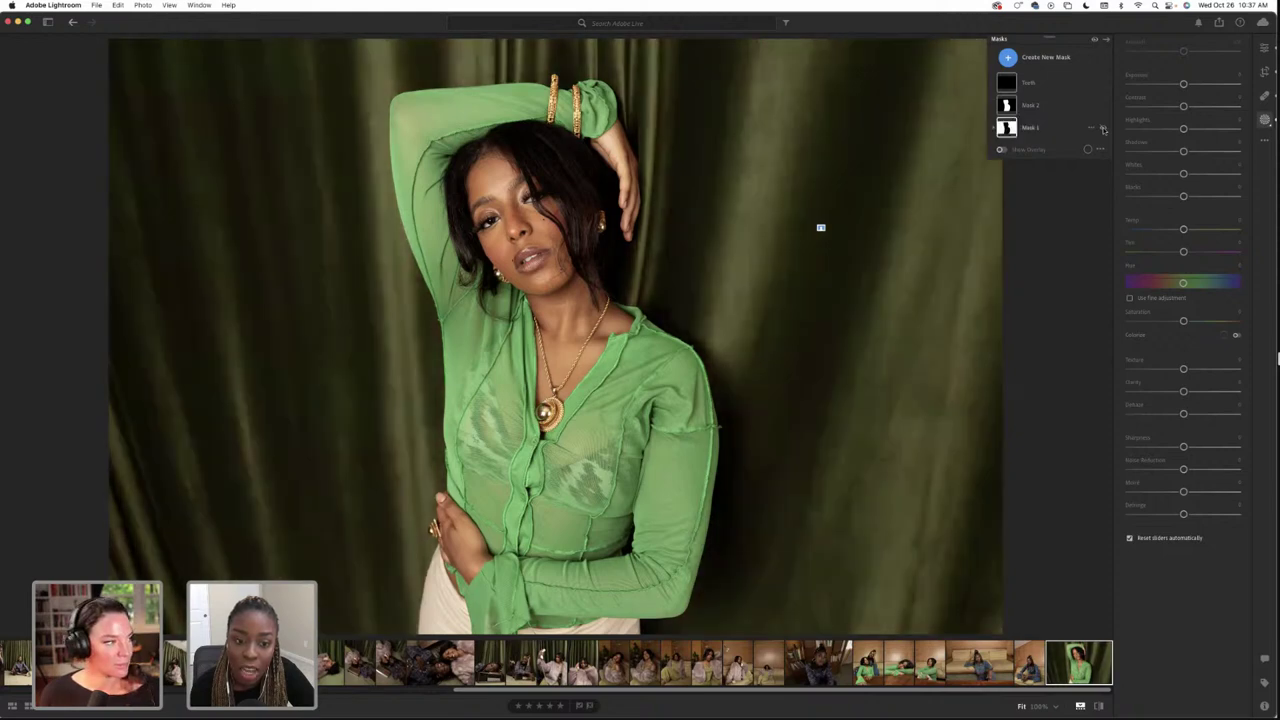
Compare Mask 2 and the Teeth mask on and off, then return to Edit
{"action": "left_click", "coordinate": [1098, 110]}
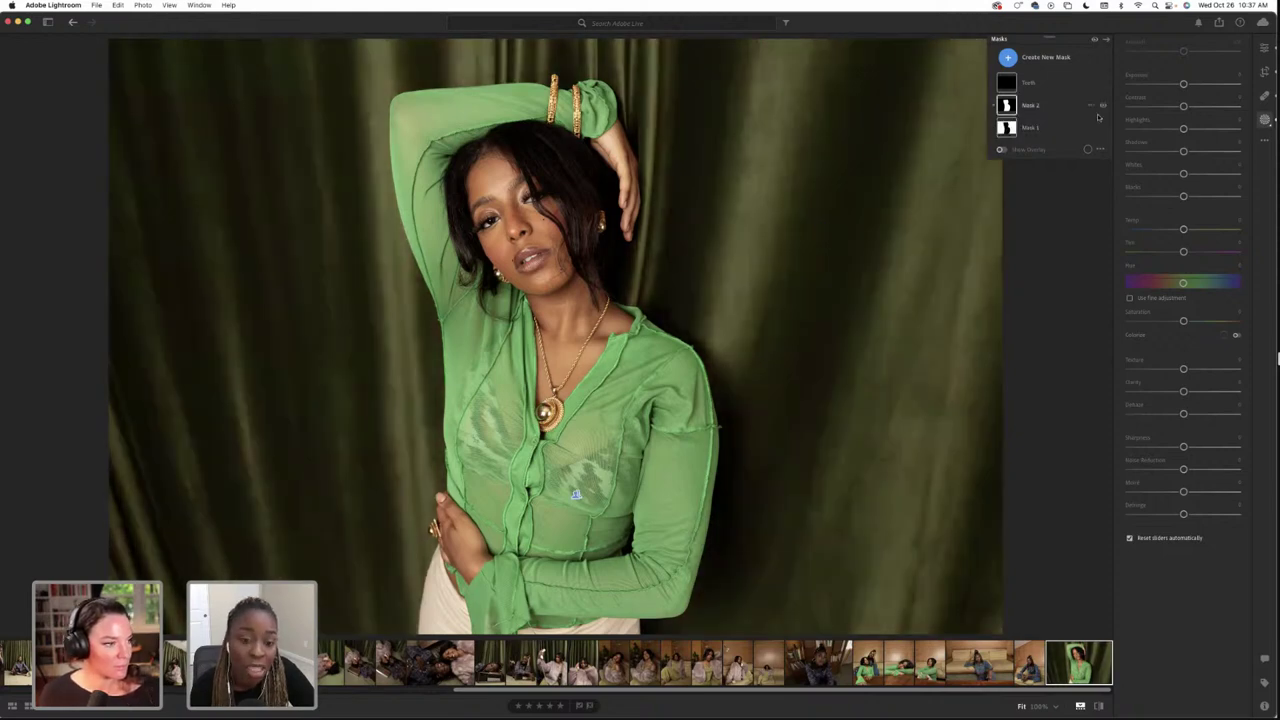
{"action": "left_click", "coordinate": [1103, 106]}
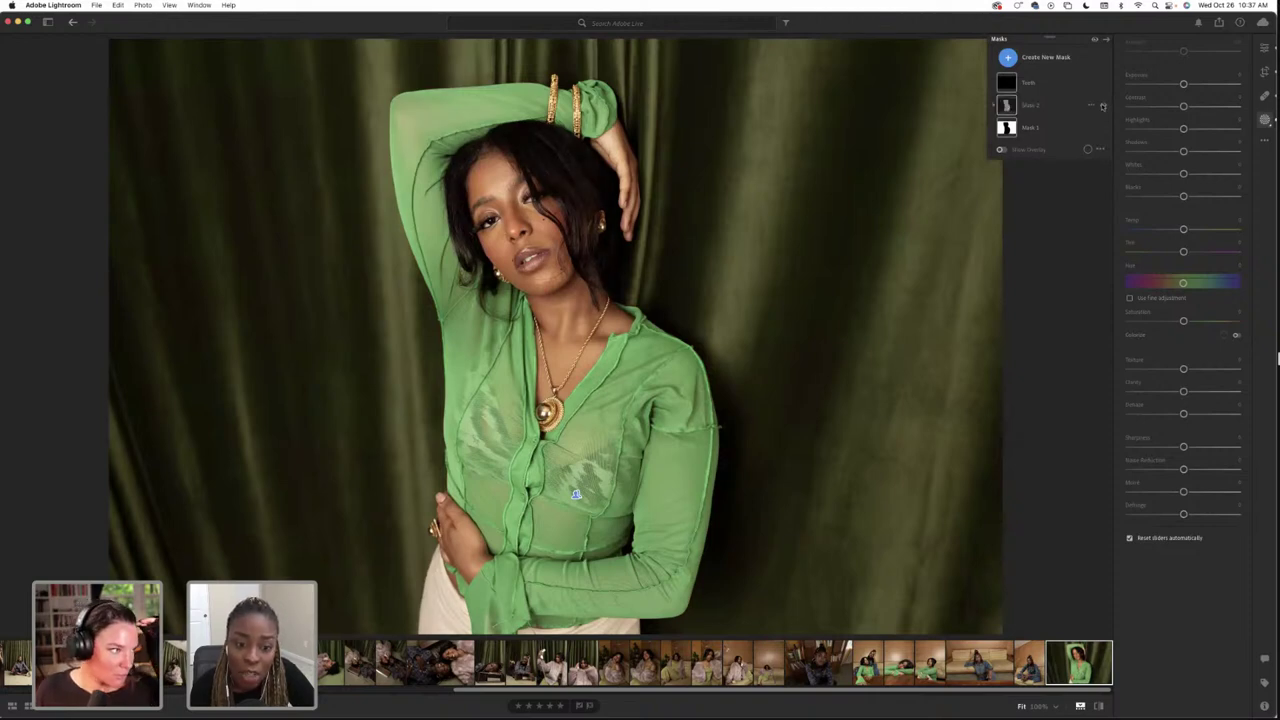
{"action": "left_click", "coordinate": [1103, 106]}
{"action": "left_click", "coordinate": [1090, 83]}
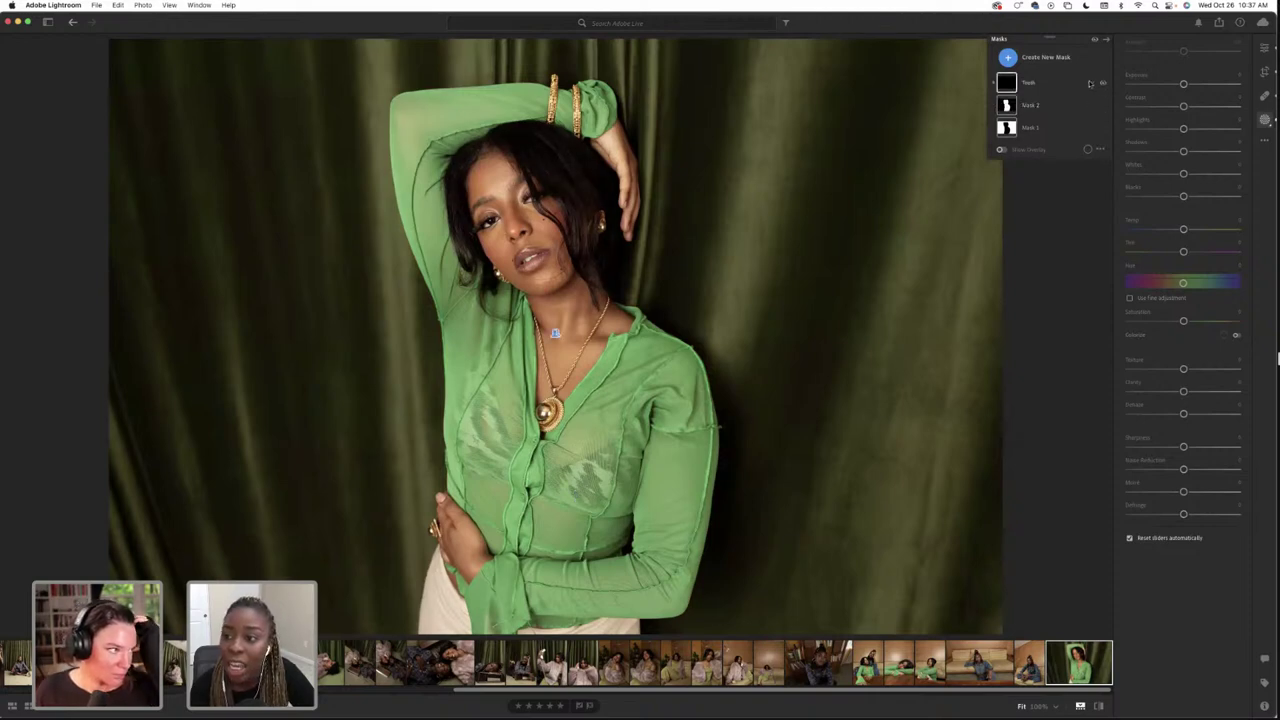
{"action": "left_click", "coordinate": [1104, 84]}
{"action": "left_click", "coordinate": [1104, 84]}
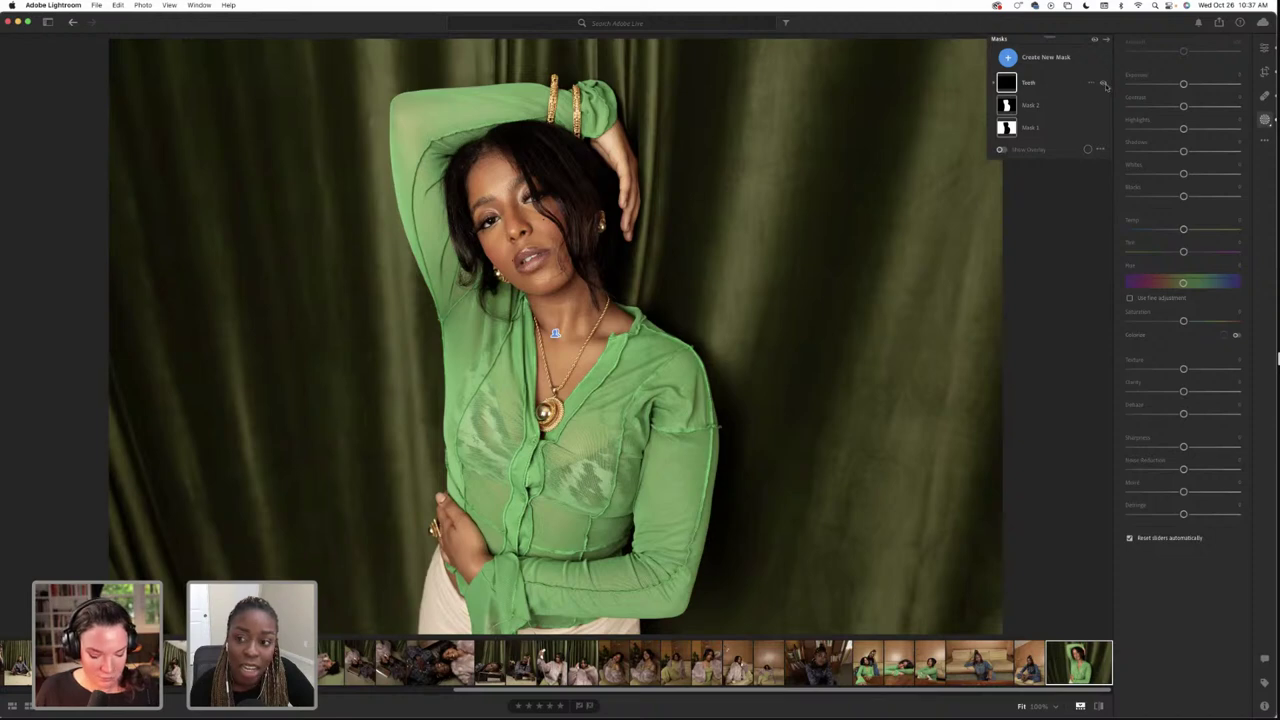
{"action": "left_click", "coordinate": [1104, 85]}
{"action": "left_click", "coordinate": [1104, 85]}
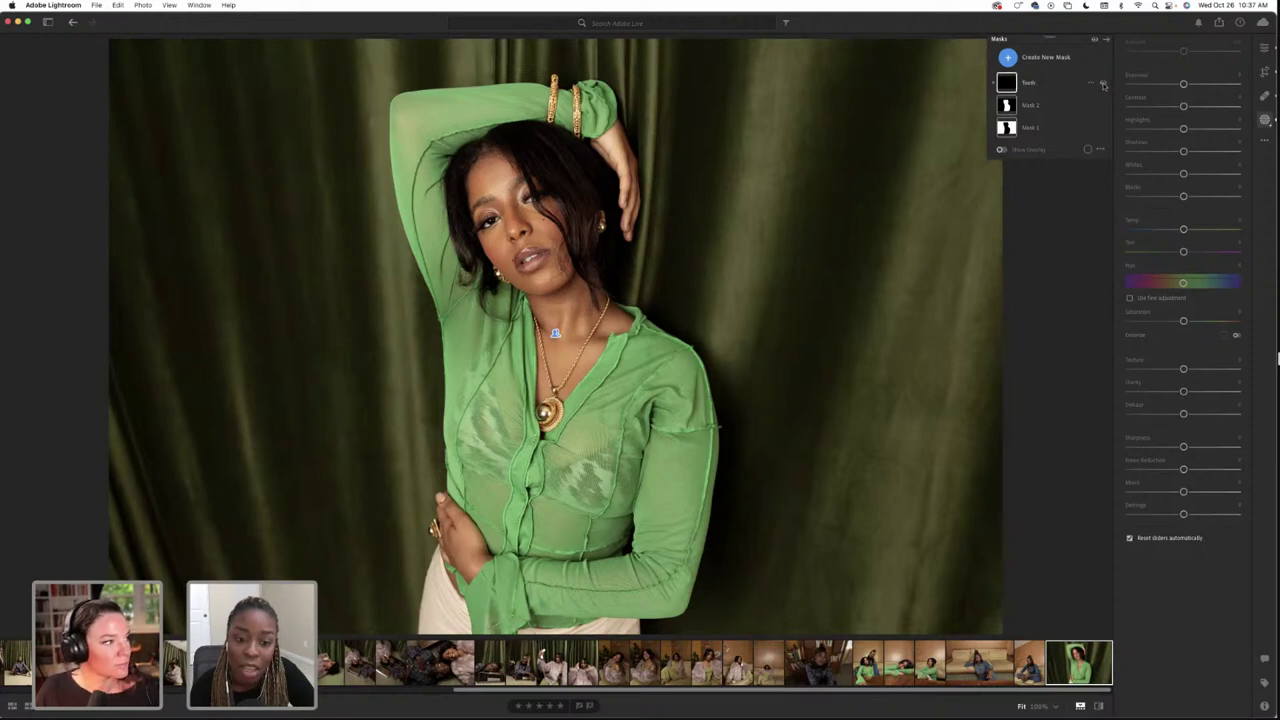
{"action": "left_click", "coordinate": [1104, 85]}
{"action": "left_click", "coordinate": [1104, 85]}
{"action": "key", "text": "e"}
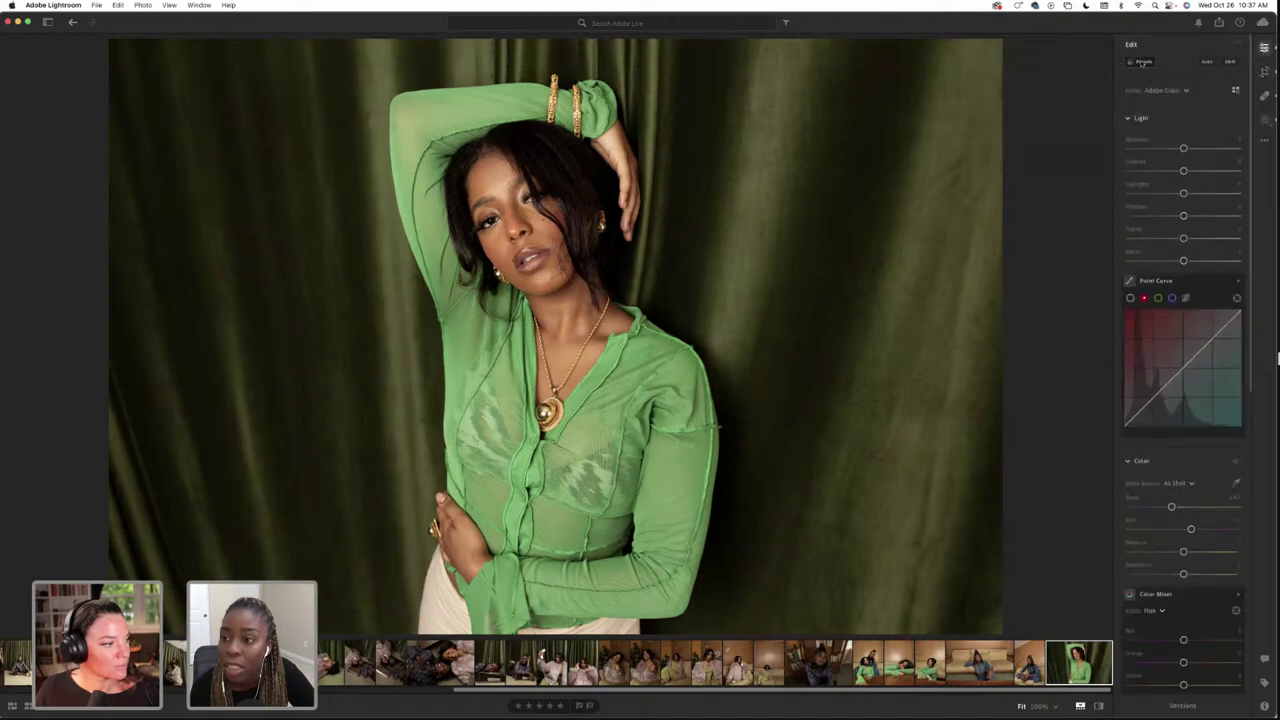
Apply the Enhance Eyes adaptive preset at about 90 strength
{"action": "left_click", "coordinate": [1140, 61]}
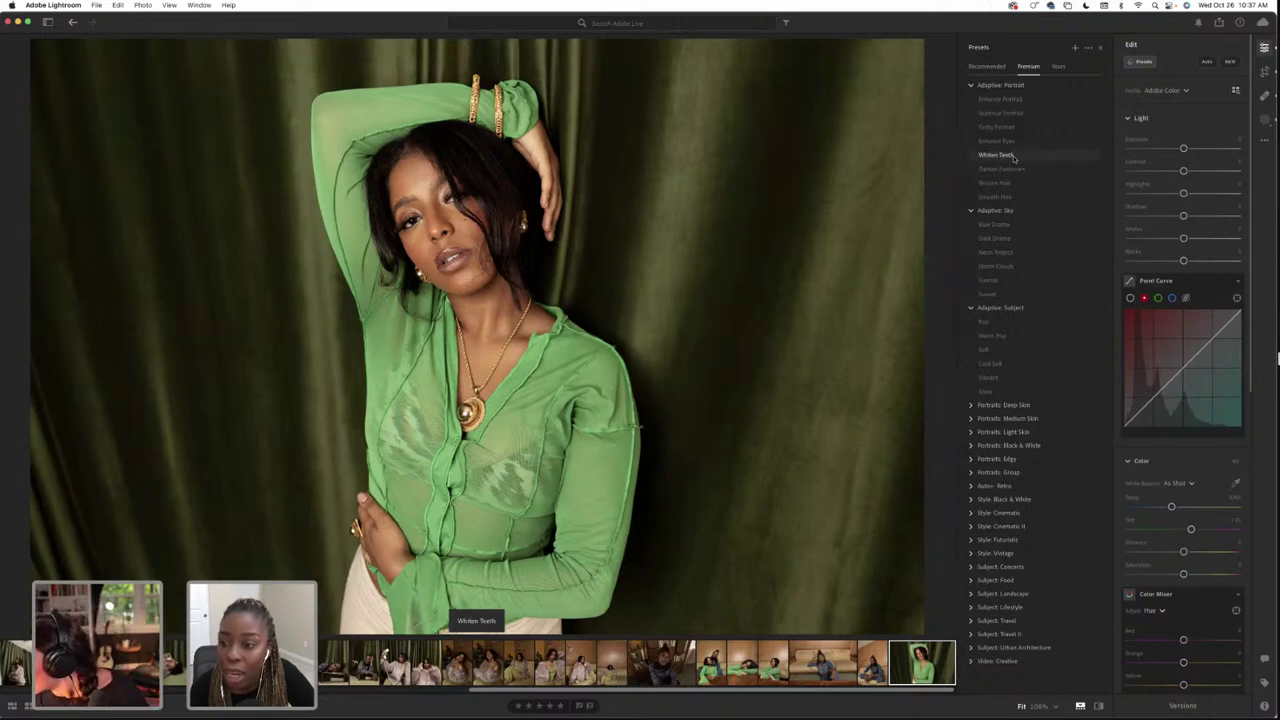
{"action": "left_click", "coordinate": [1008, 144]}
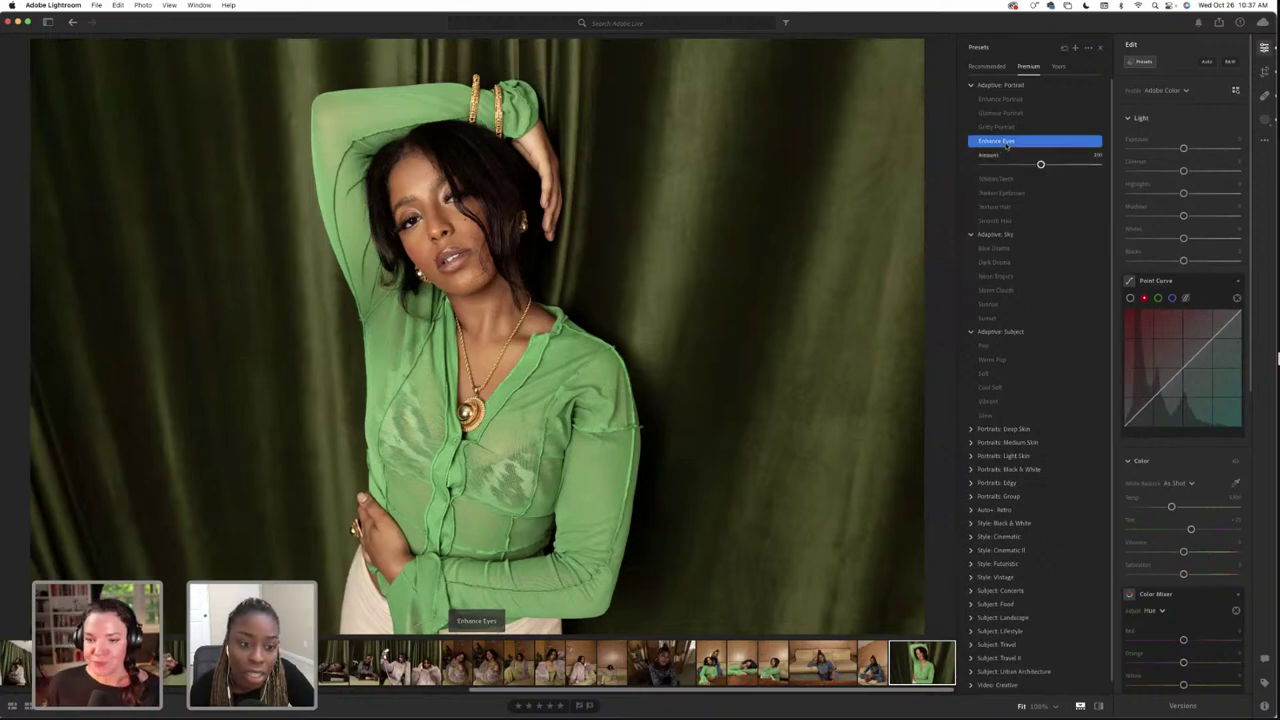
{"action": "left_click_drag", "start_coordinate": [1040, 164], "coordinate": [1034, 165]}
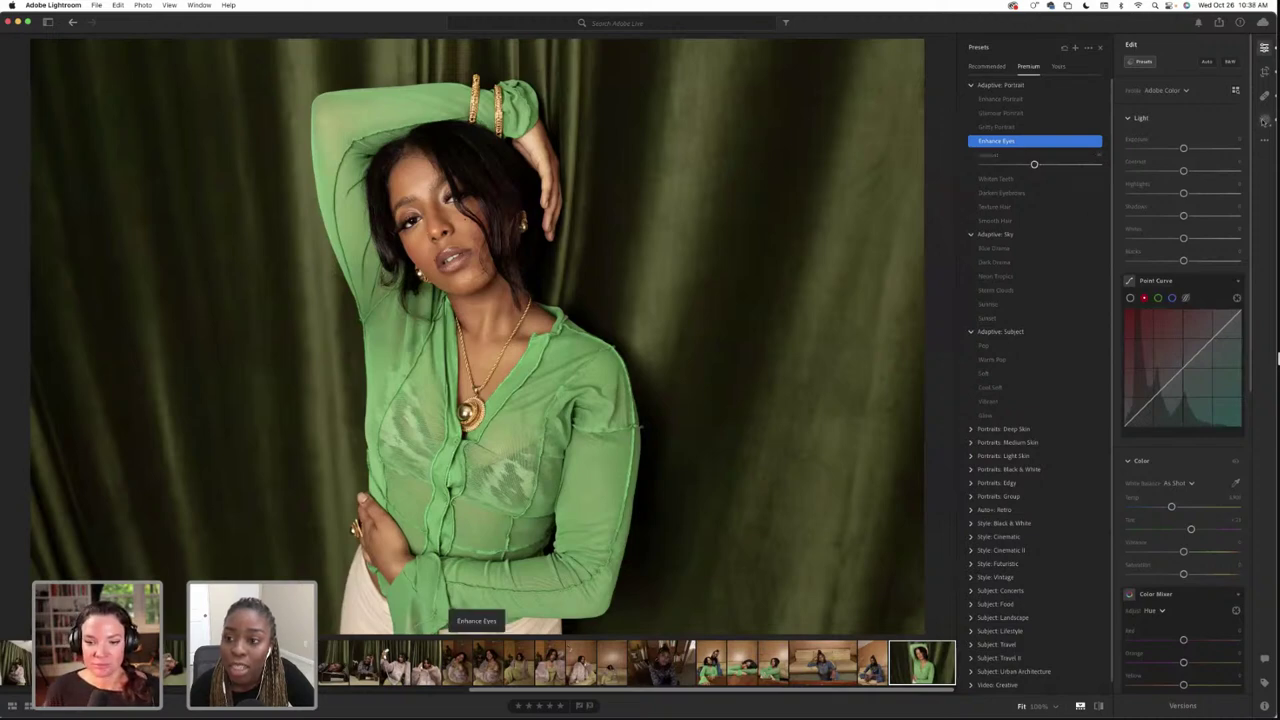
Raise the Eye mask's exposure to brighten the eyes further
{"action": "left_click", "coordinate": [1263, 119]}
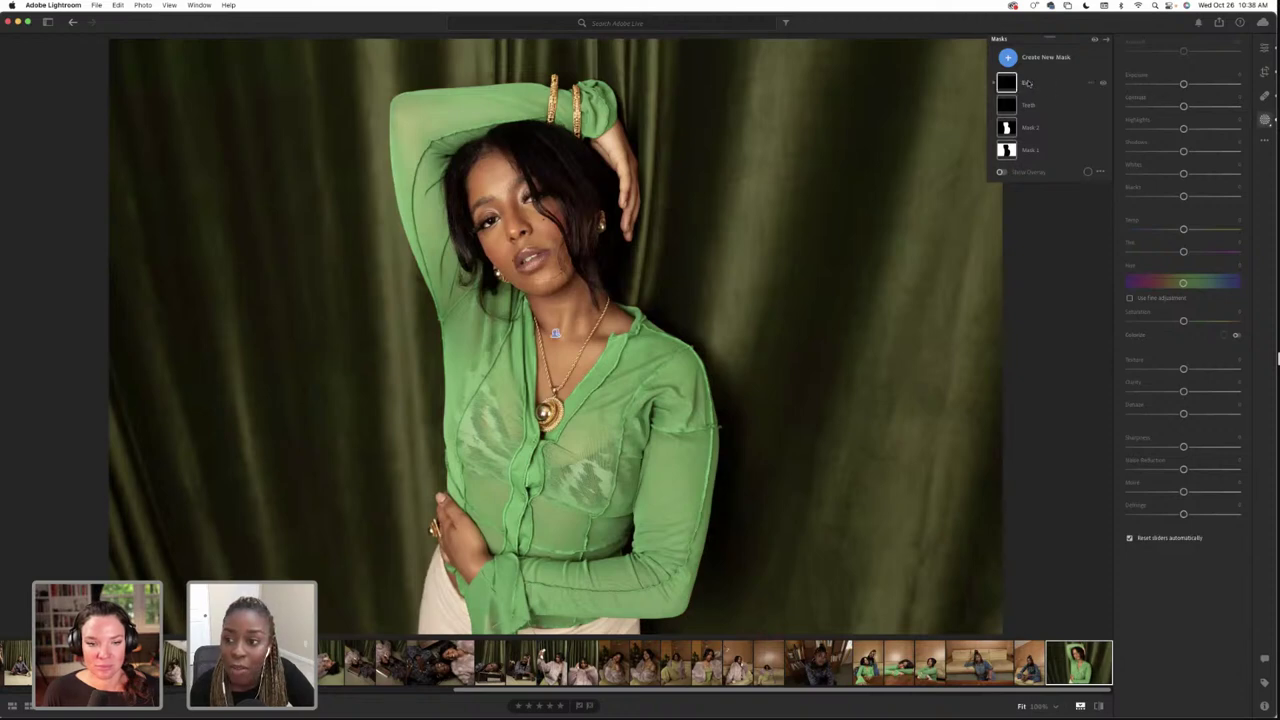
{"action": "left_click", "coordinate": [1029, 84]}
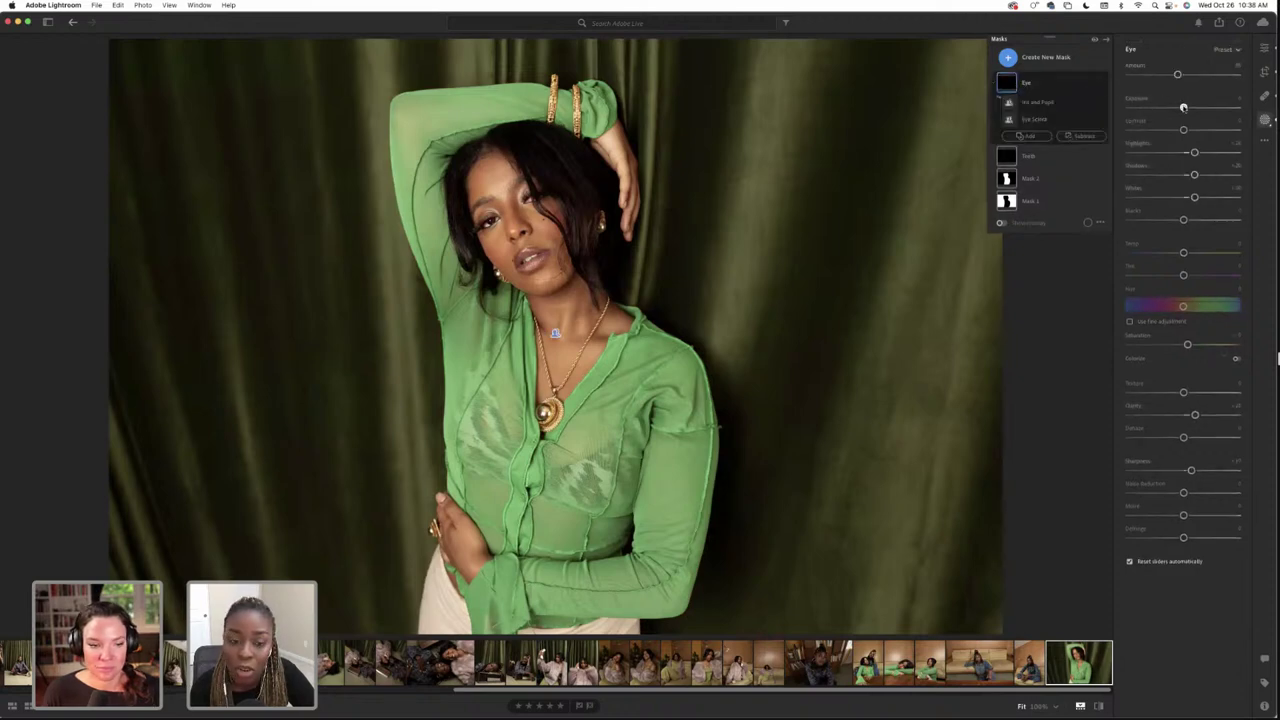
{"action": "left_click_drag", "start_coordinate": [1183, 107], "coordinate": [1187, 107]}
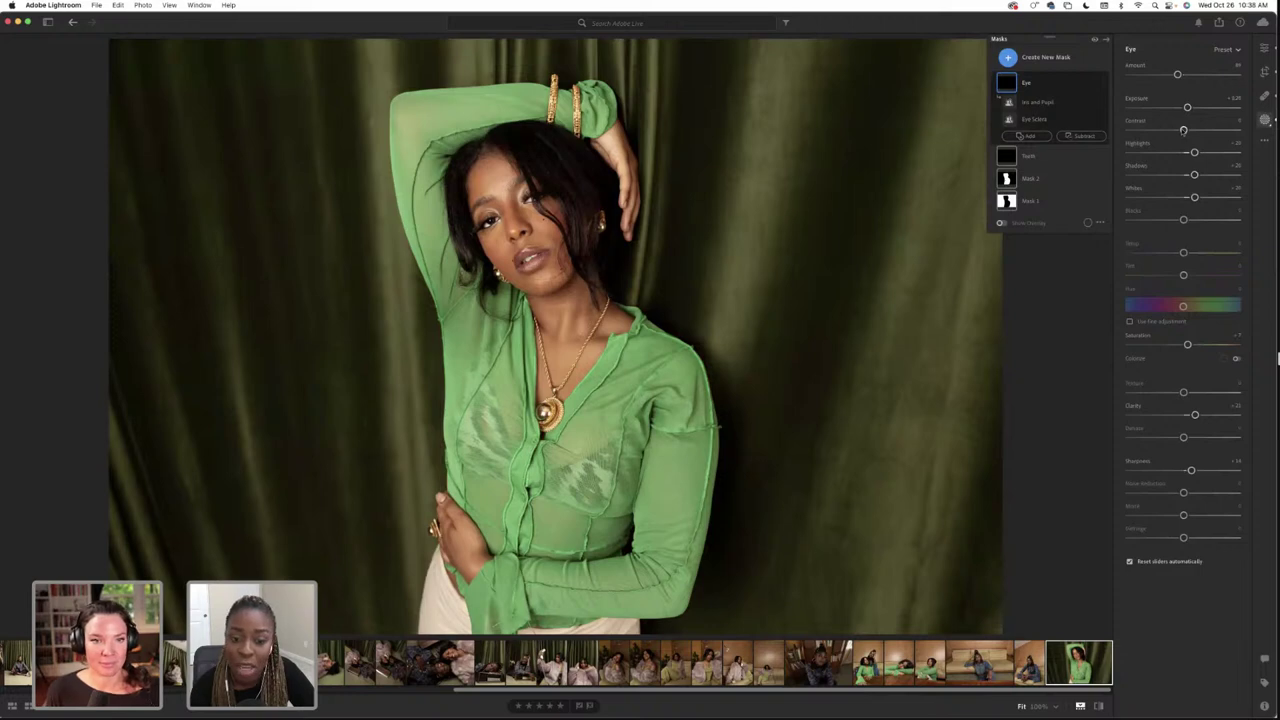
{"action": "left_click", "coordinate": [1264, 47]}
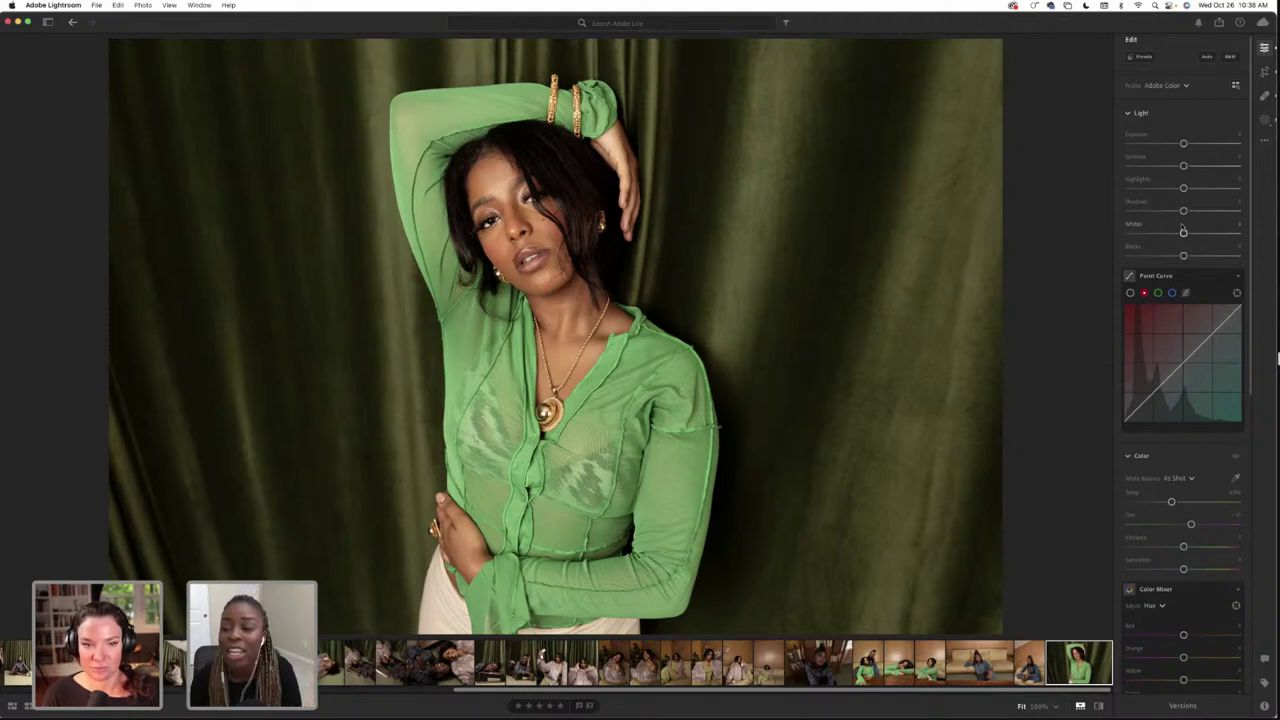
Undo the accidental Midtone Hue change in Color Grading
{"action": "scroll", "coordinate": [1180, 298], "scroll_direction": "down", "scroll_amount": 10}
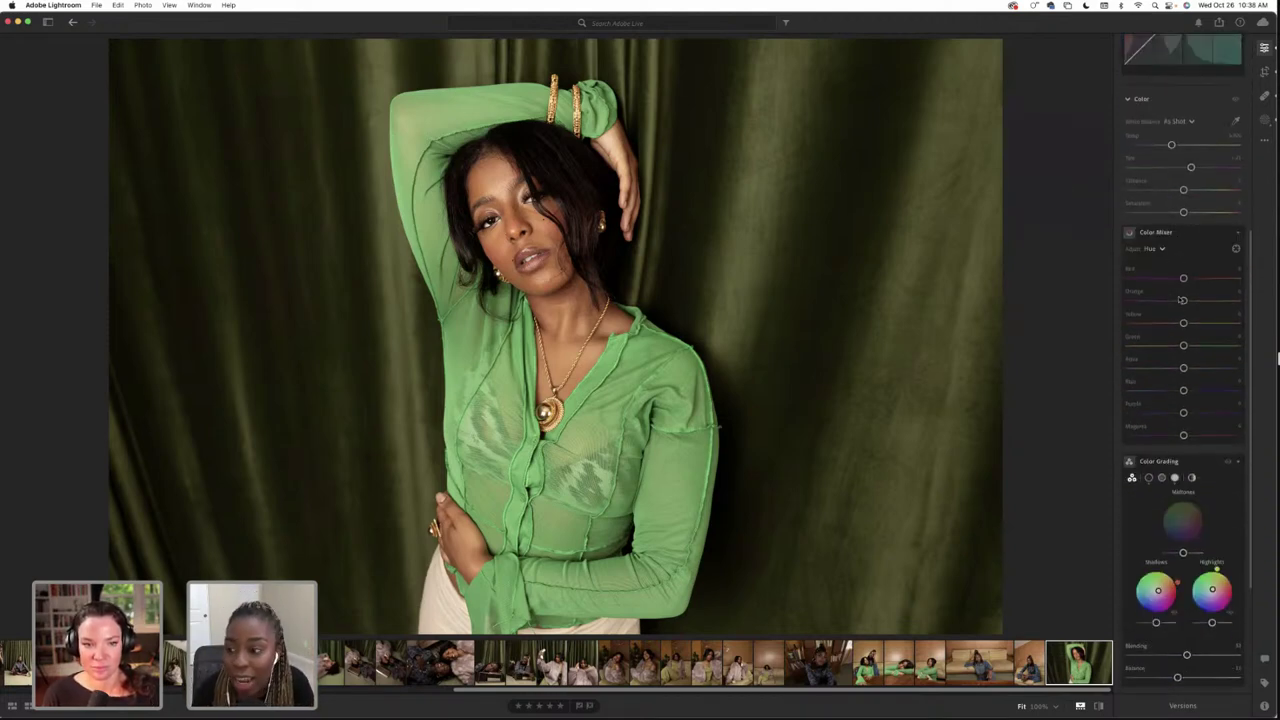
{"action": "scroll", "coordinate": [1180, 298], "scroll_direction": "down", "scroll_amount": 3}
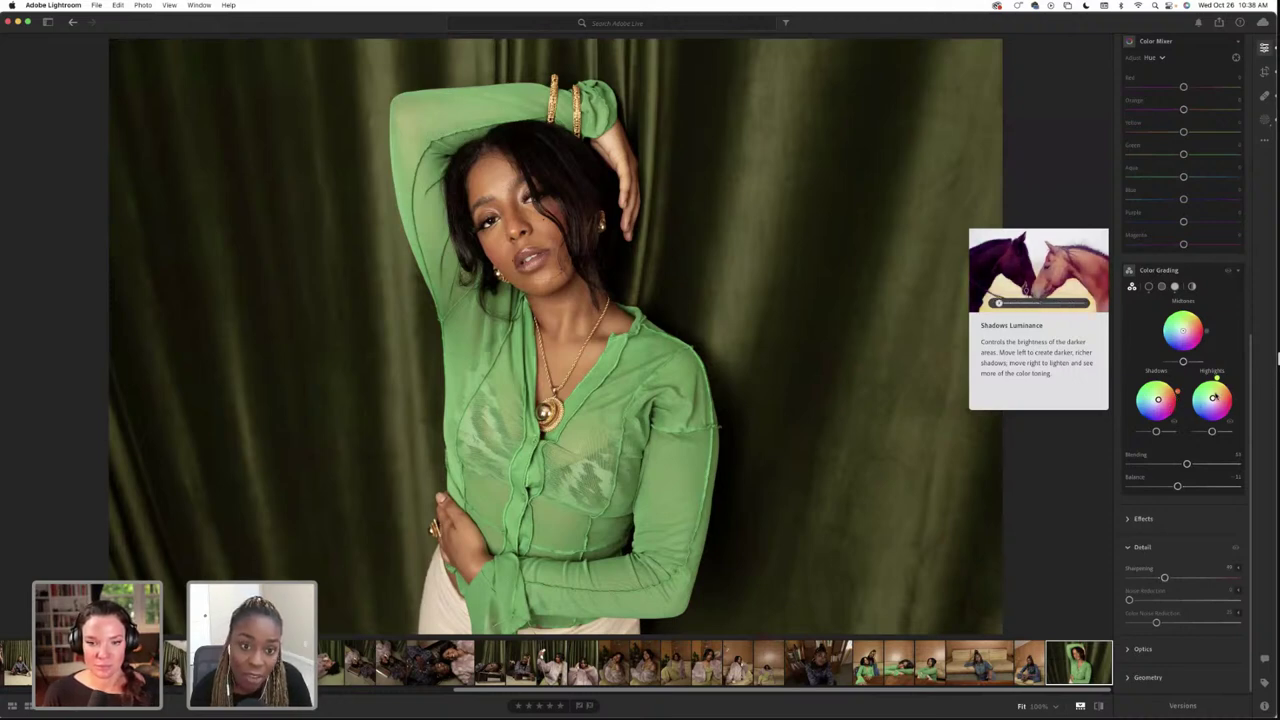
{"action": "scroll", "coordinate": [1205, 361], "scroll_direction": "down", "scroll_amount": 1}
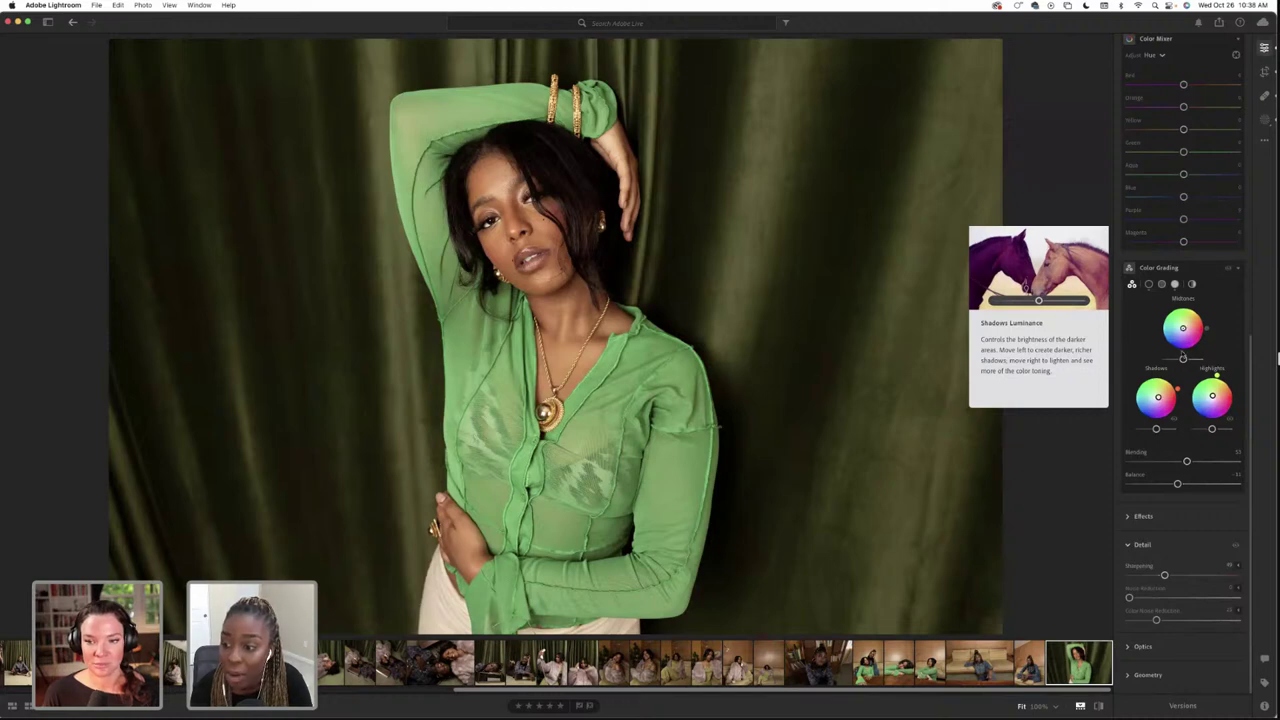
{"action": "mouse_move", "coordinate": [1182, 327]}
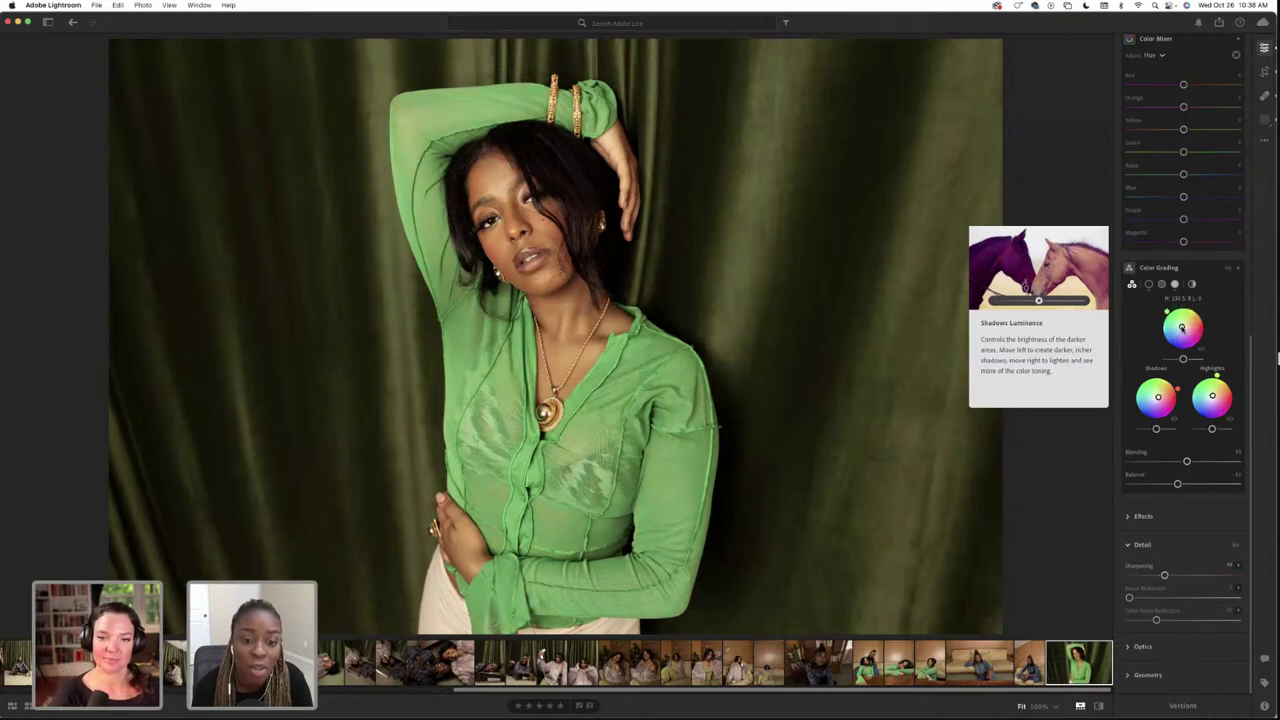
{"action": "key", "text": "super+z"}
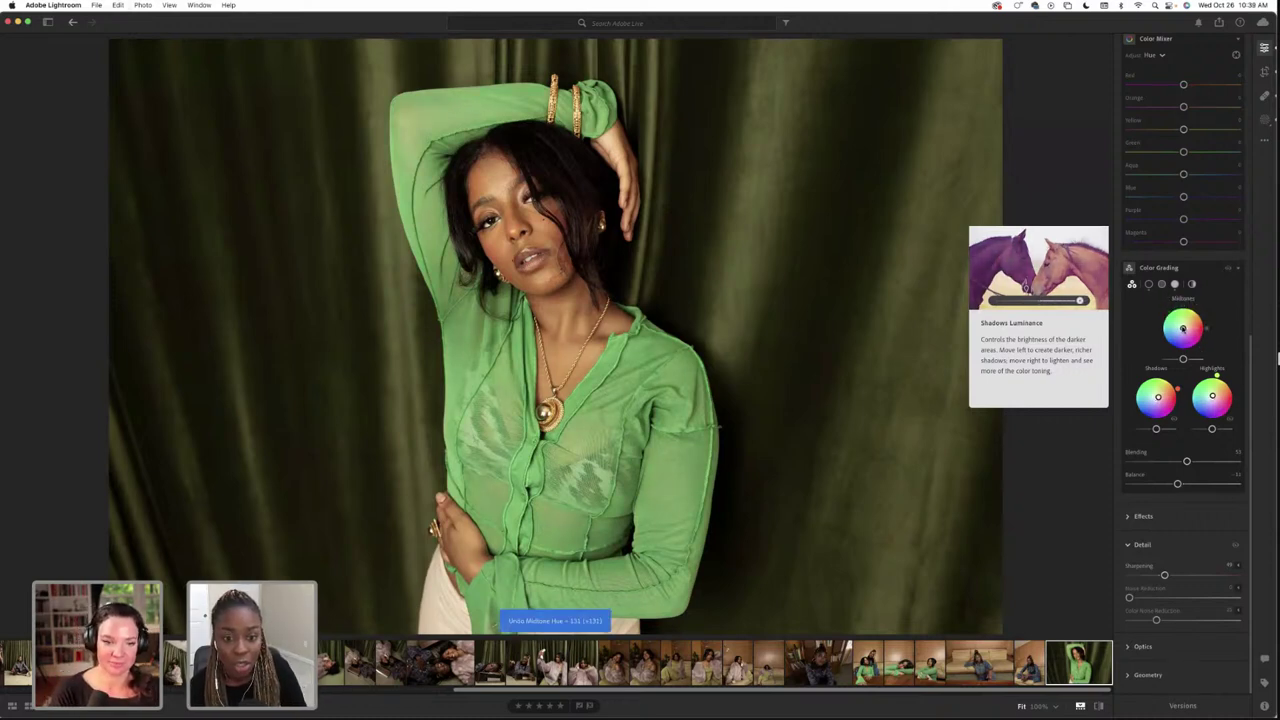
Compare the graded portrait against its original twice, and bring up the File menu
{"action": "left_click", "coordinate": [1099, 706]}
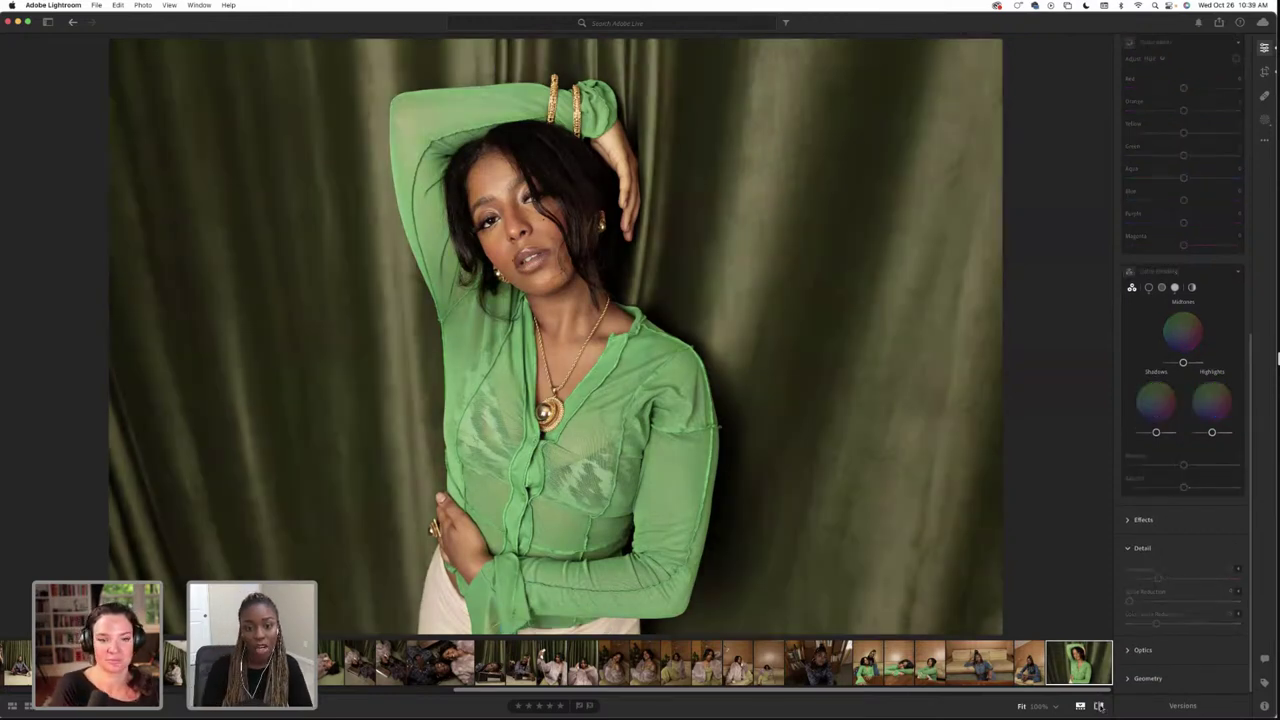
{"action": "left_click", "coordinate": [1099, 706]}
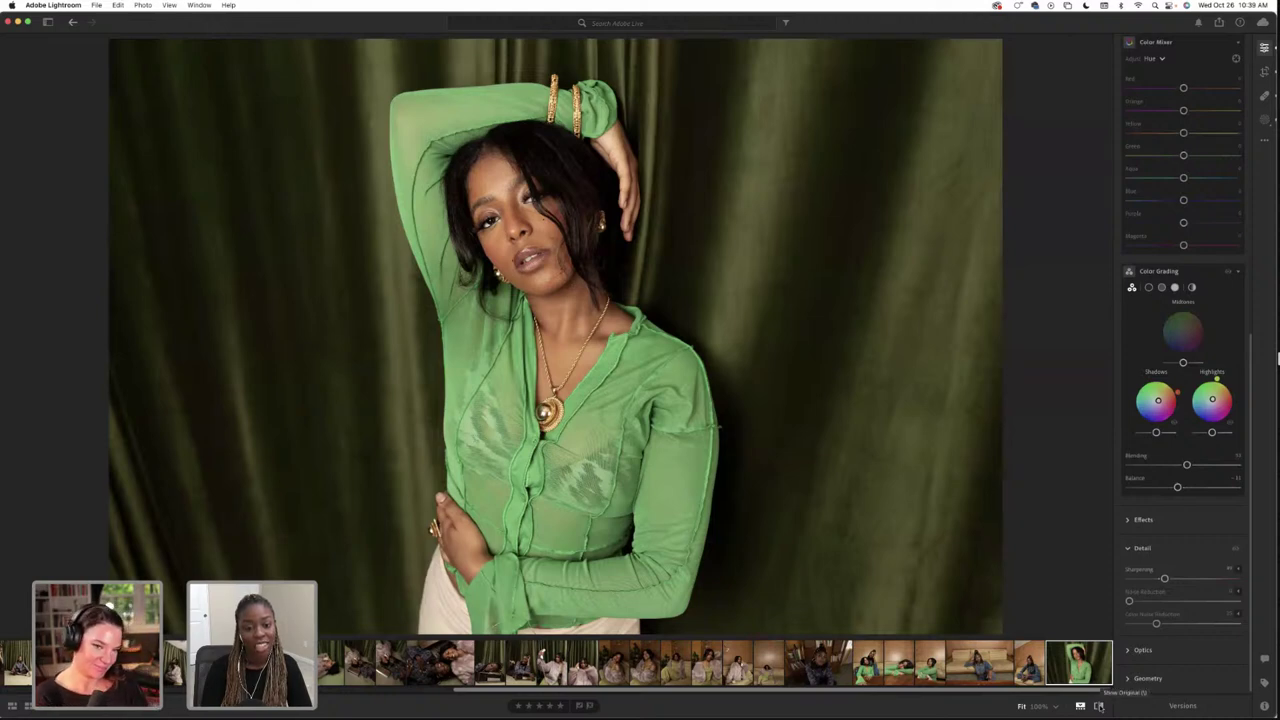
{"action": "left_click", "coordinate": [1099, 706]}
{"action": "left_click", "coordinate": [1099, 706]}
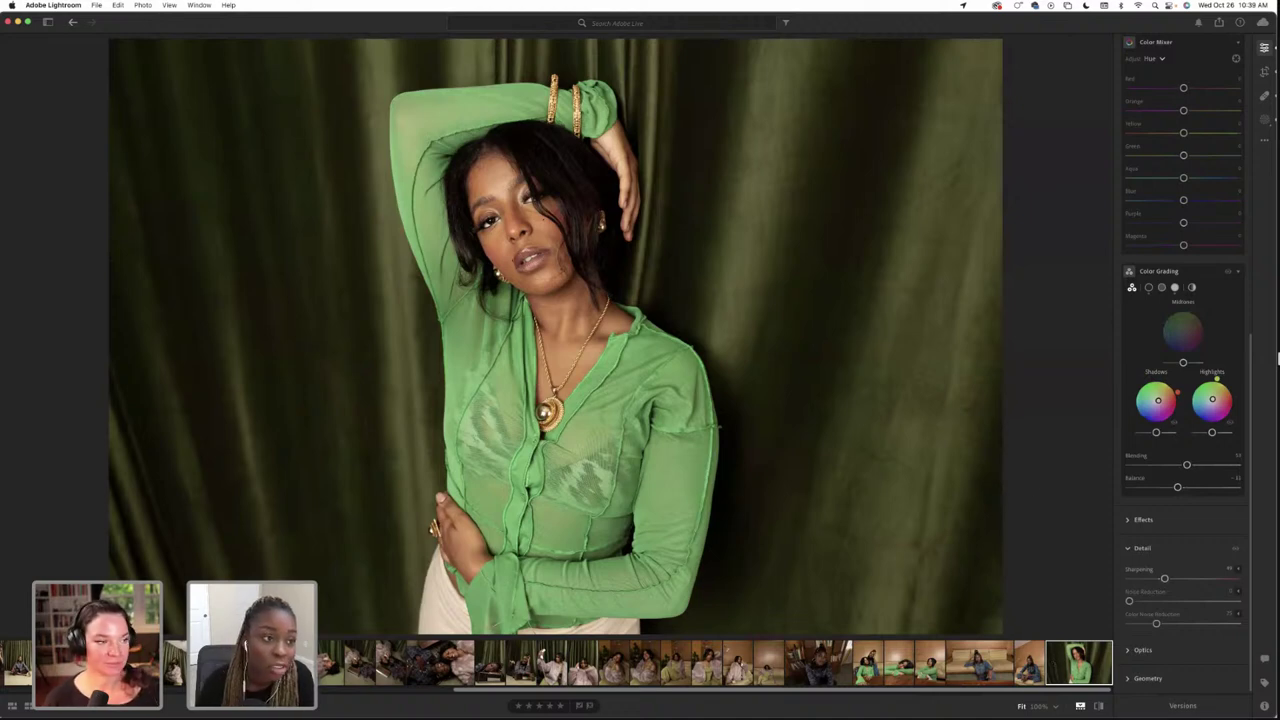
{"action": "left_click", "coordinate": [96, 5]}
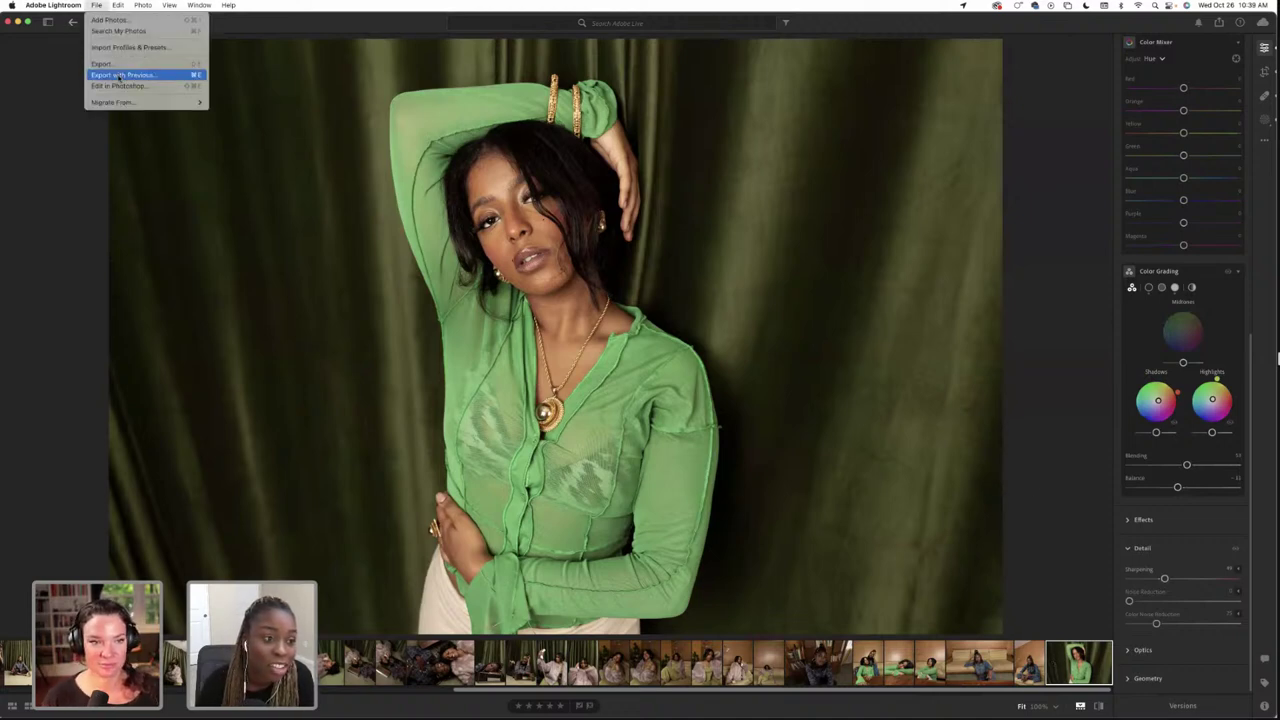
Close the File menu without exporting and compare the green-blouse portrait with its original
{"action": "key", "text": "Escape"}
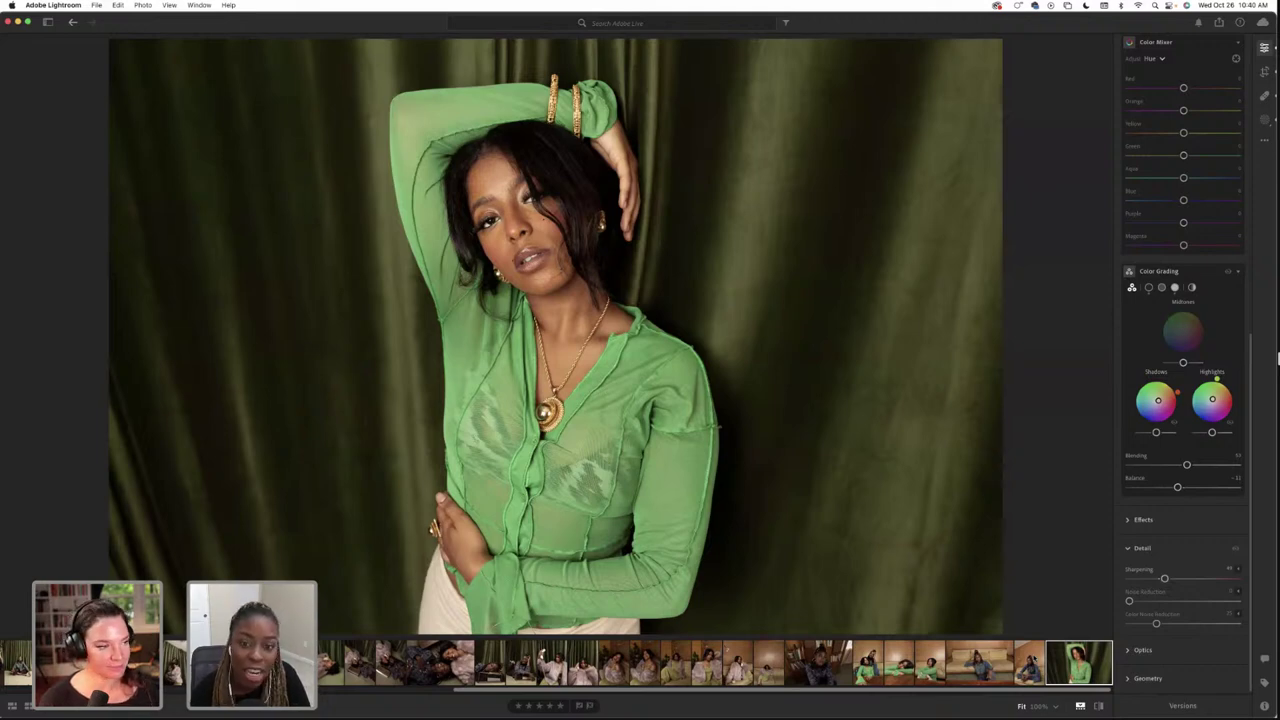
{"action": "left_click", "coordinate": [1098, 706]}
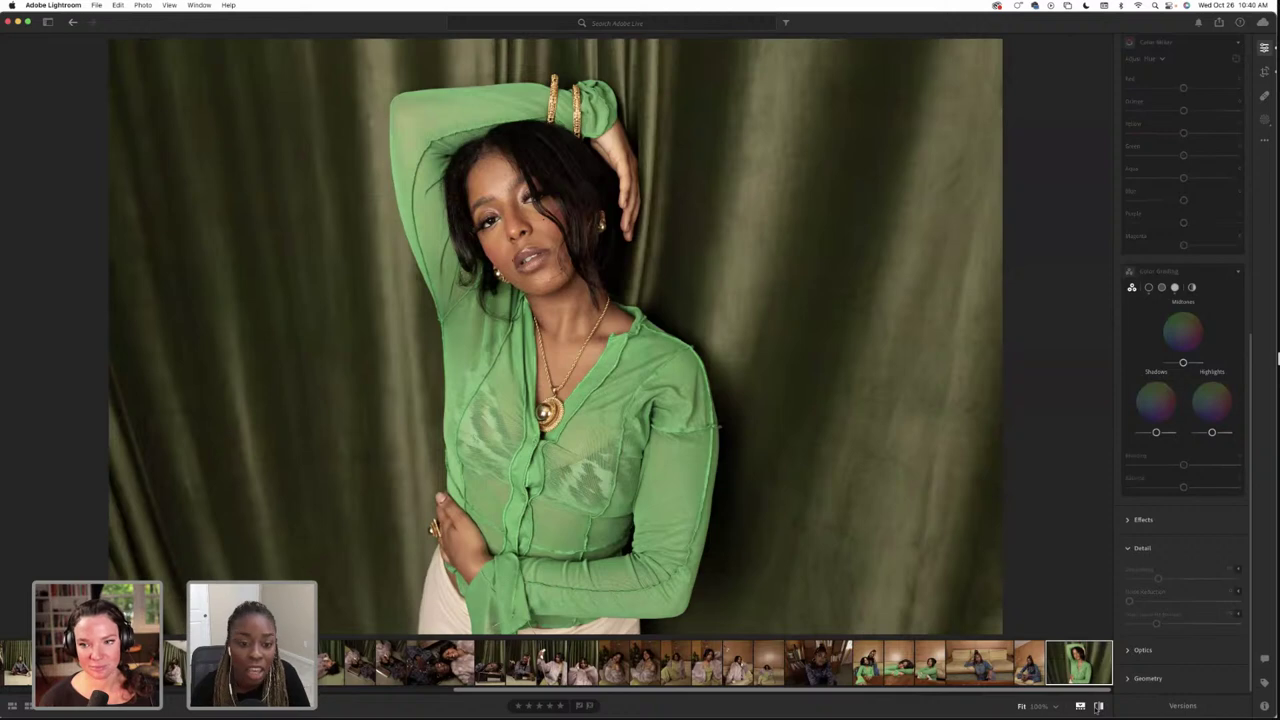
{"action": "left_click", "coordinate": [1098, 706]}
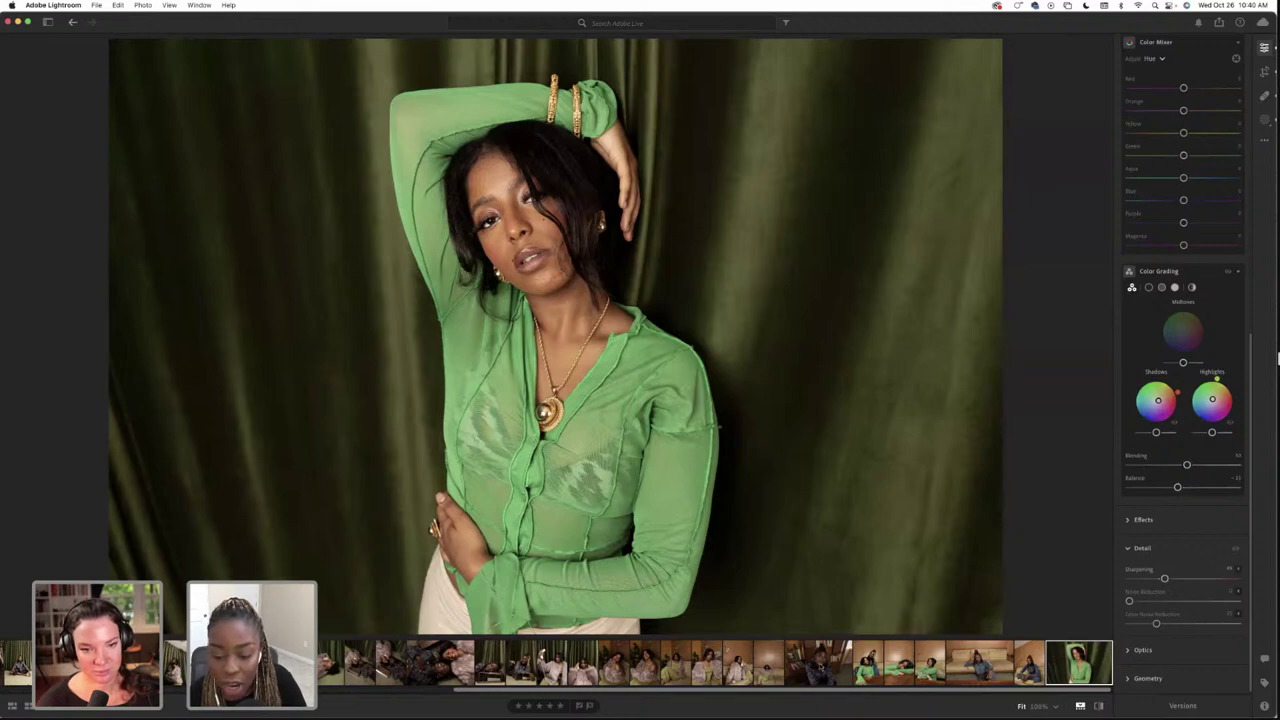
{"action": "scroll", "coordinate": [715, 662], "scroll_direction": "left", "scroll_amount": 4}
{"action": "scroll", "coordinate": [715, 662], "scroll_direction": "left", "scroll_amount": 6}
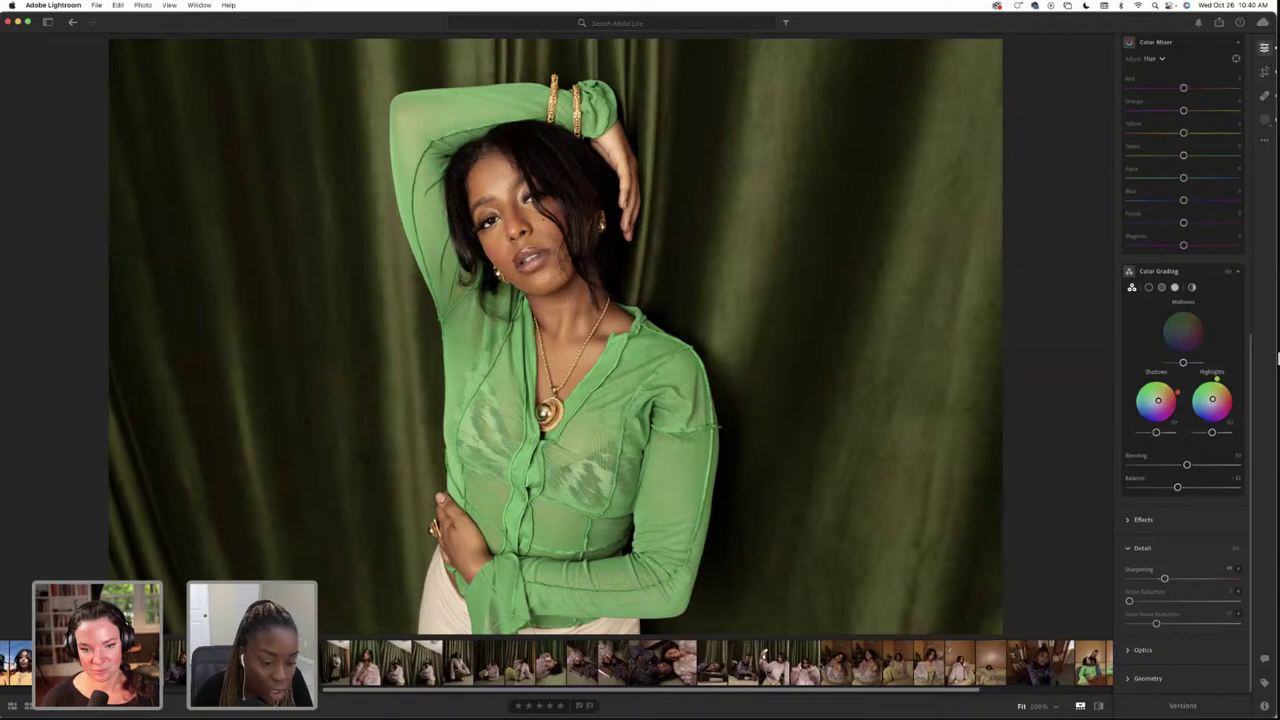
Select the reclining fur-coat portrait in the filmstrip with its edit settings showing
{"action": "scroll", "coordinate": [715, 662], "scroll_direction": "left", "scroll_amount": 2}
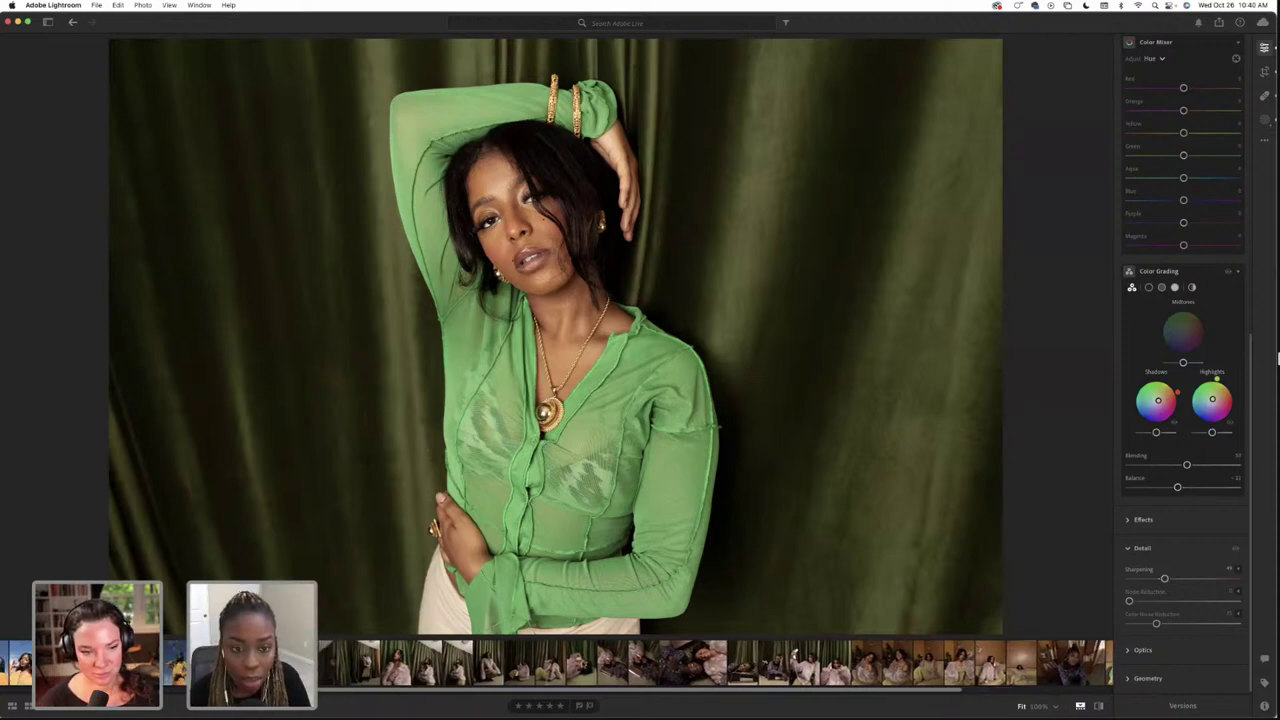
{"action": "left_click", "coordinate": [584, 664]}
{"action": "left_click", "coordinate": [611, 662]}
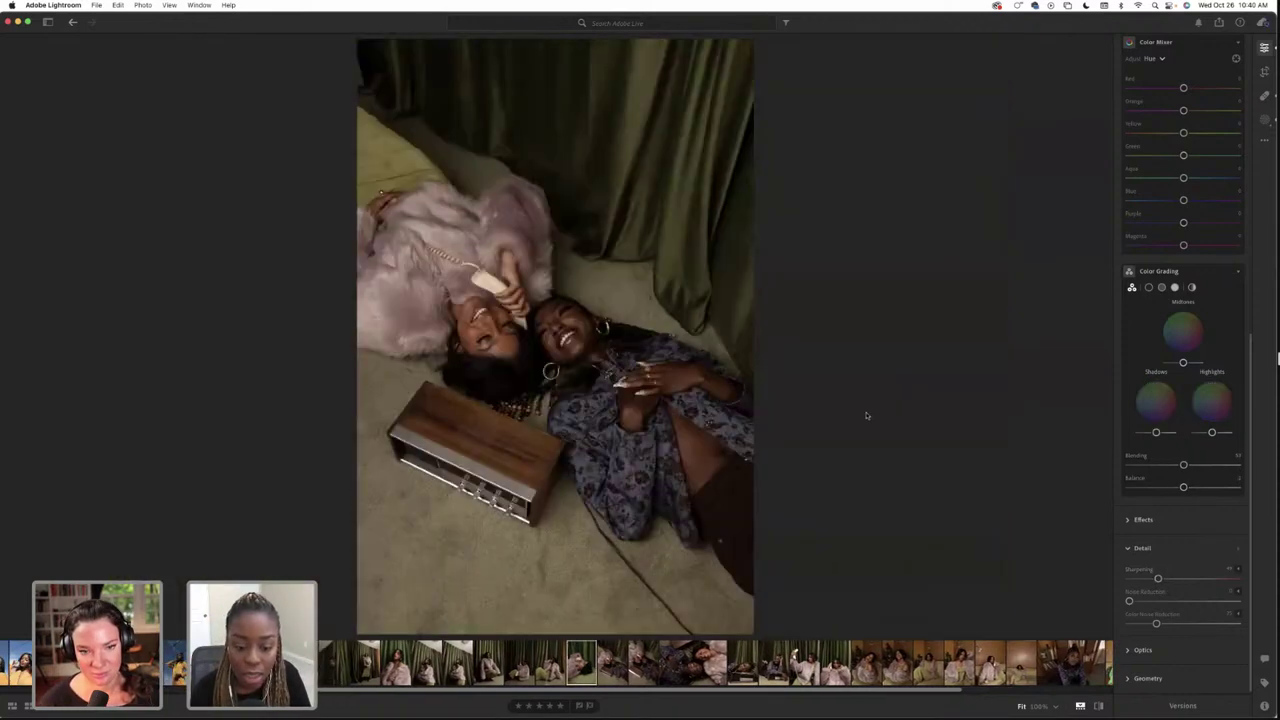
{"action": "left_click", "coordinate": [582, 662]}
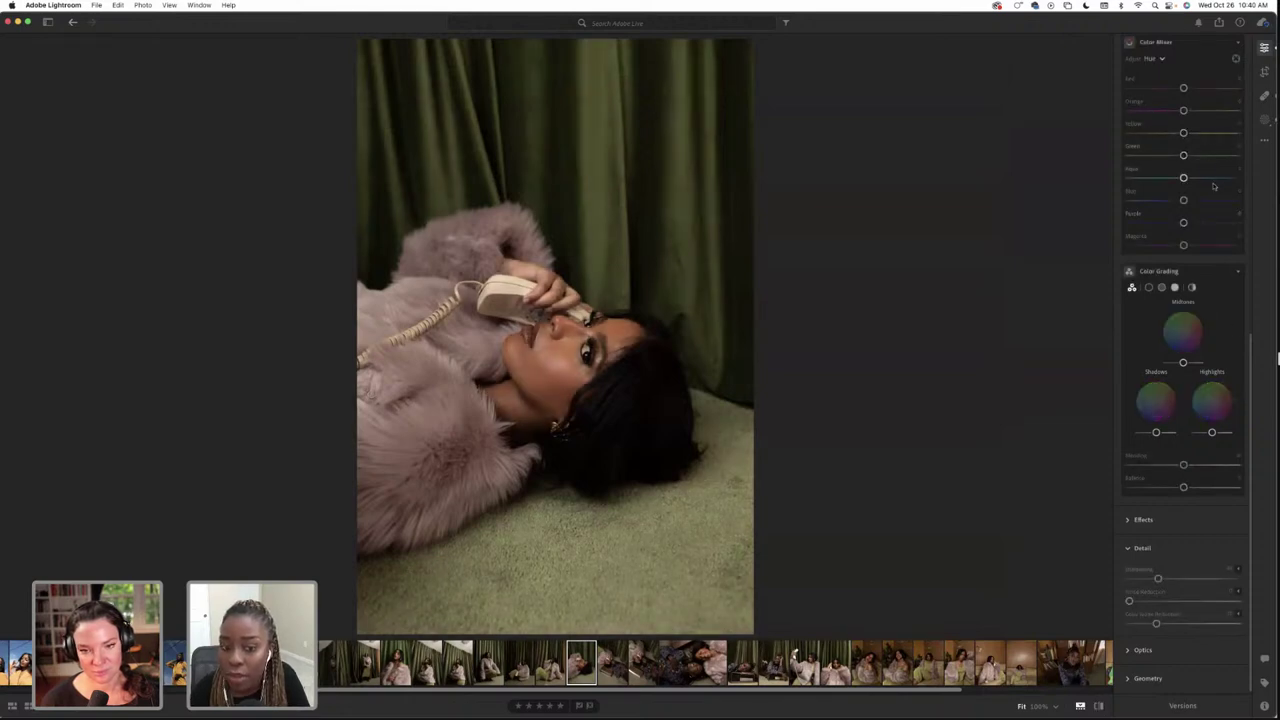
{"action": "scroll", "coordinate": [1214, 186], "scroll_direction": "down", "scroll_amount": 1}
{"action": "left_click", "coordinate": [1264, 48]}
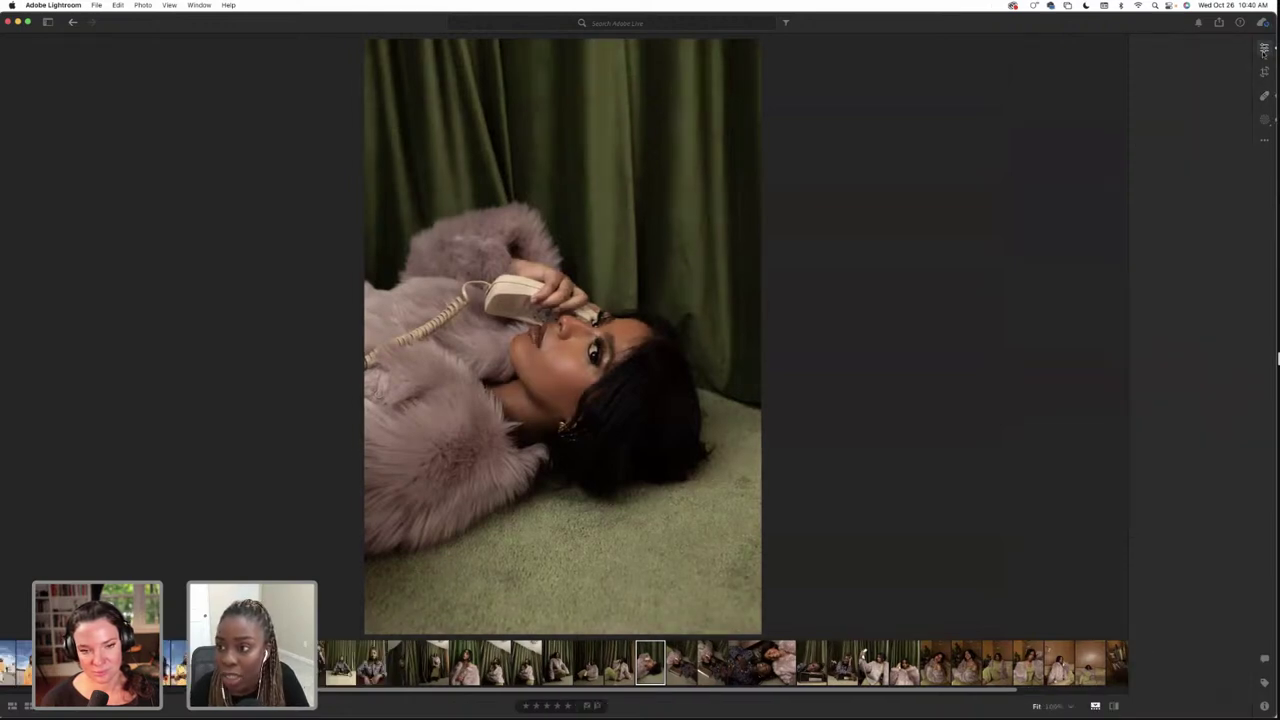
{"action": "left_click", "coordinate": [1264, 48]}
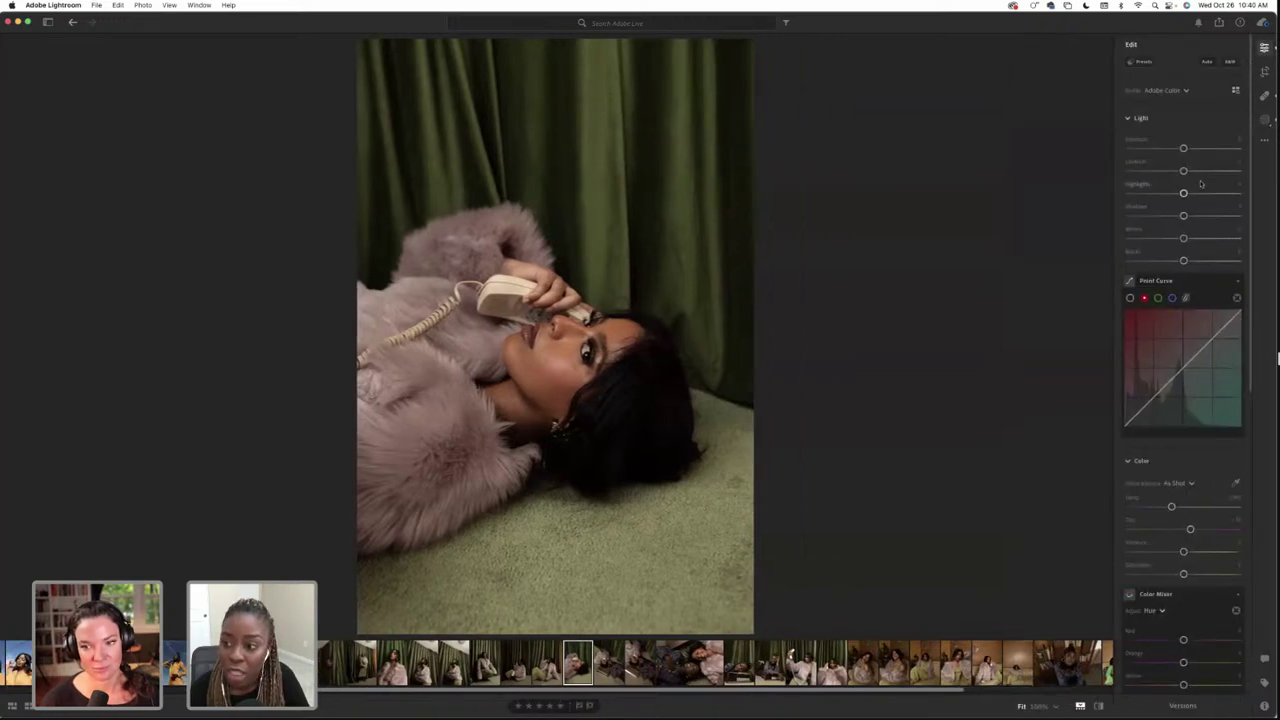
{"action": "scroll", "coordinate": [1199, 197], "scroll_direction": "down", "scroll_amount": 10}
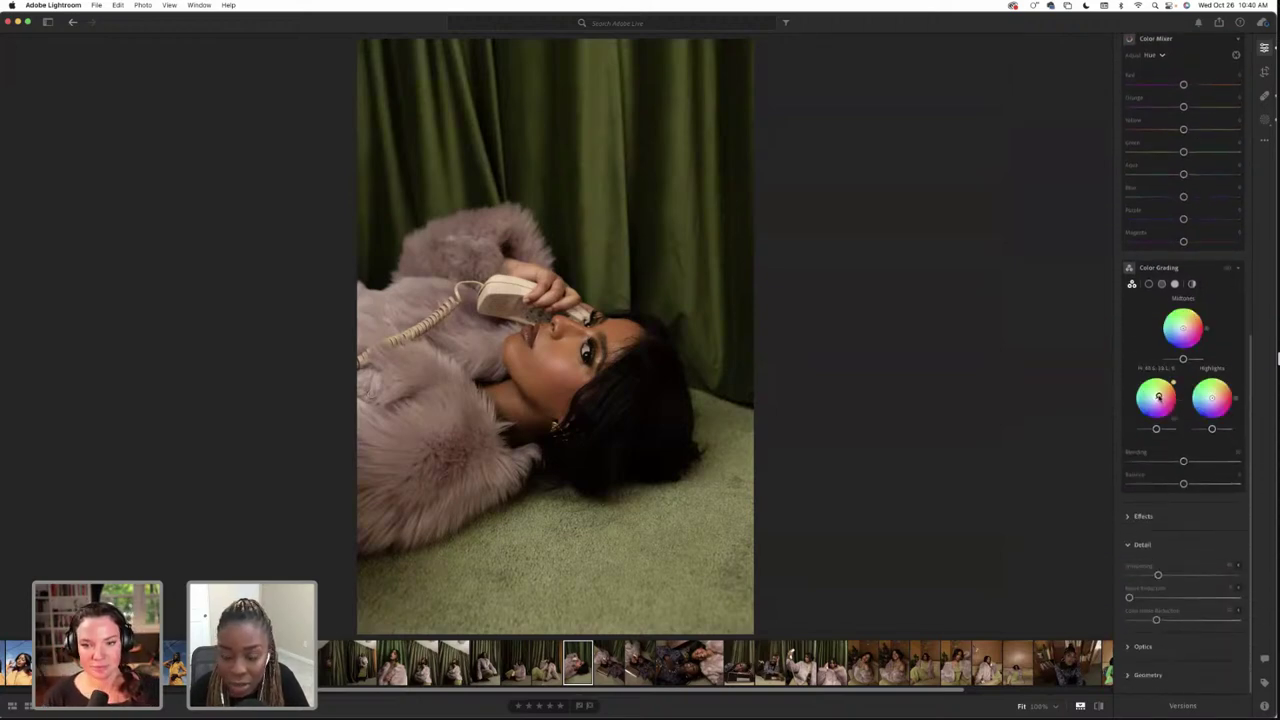
Tint the Shadows colour-grade wheel toward orange and compare with the original three times
{"action": "left_click_drag", "start_coordinate": [1156, 398], "coordinate": [1214, 397]}
{"action": "left_click", "coordinate": [1098, 706]}
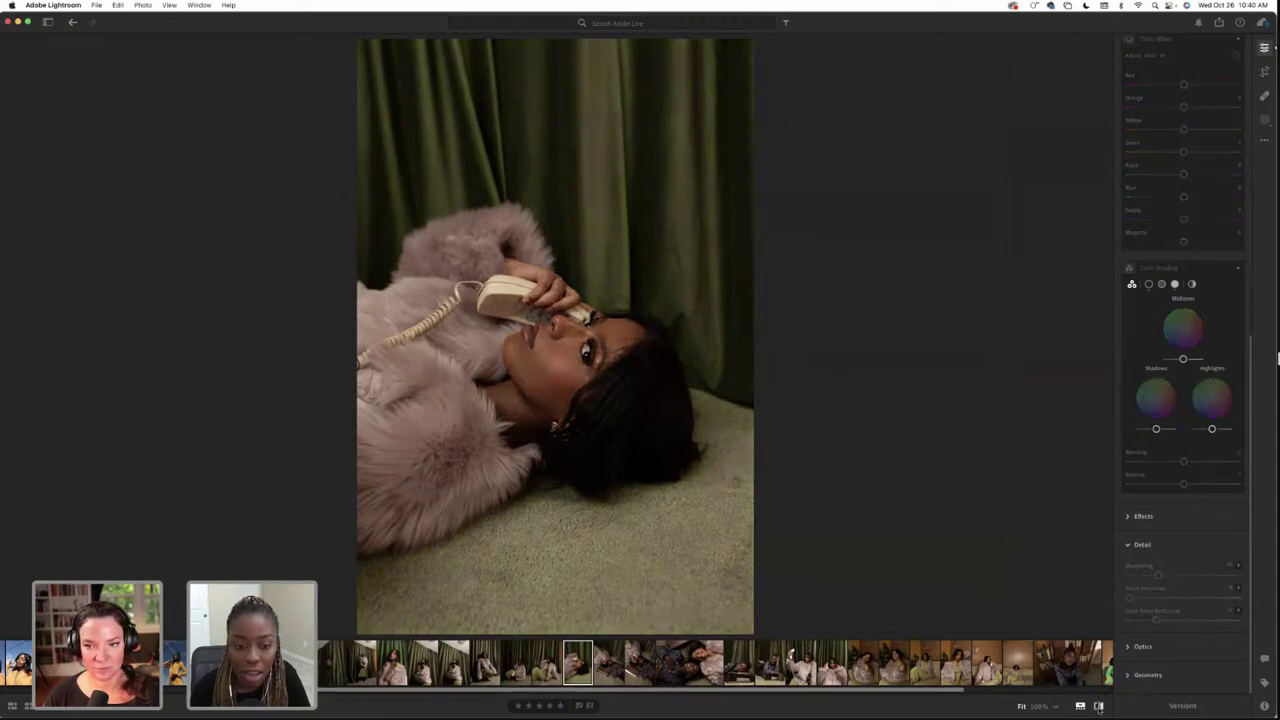
{"action": "left_click", "coordinate": [1098, 706]}
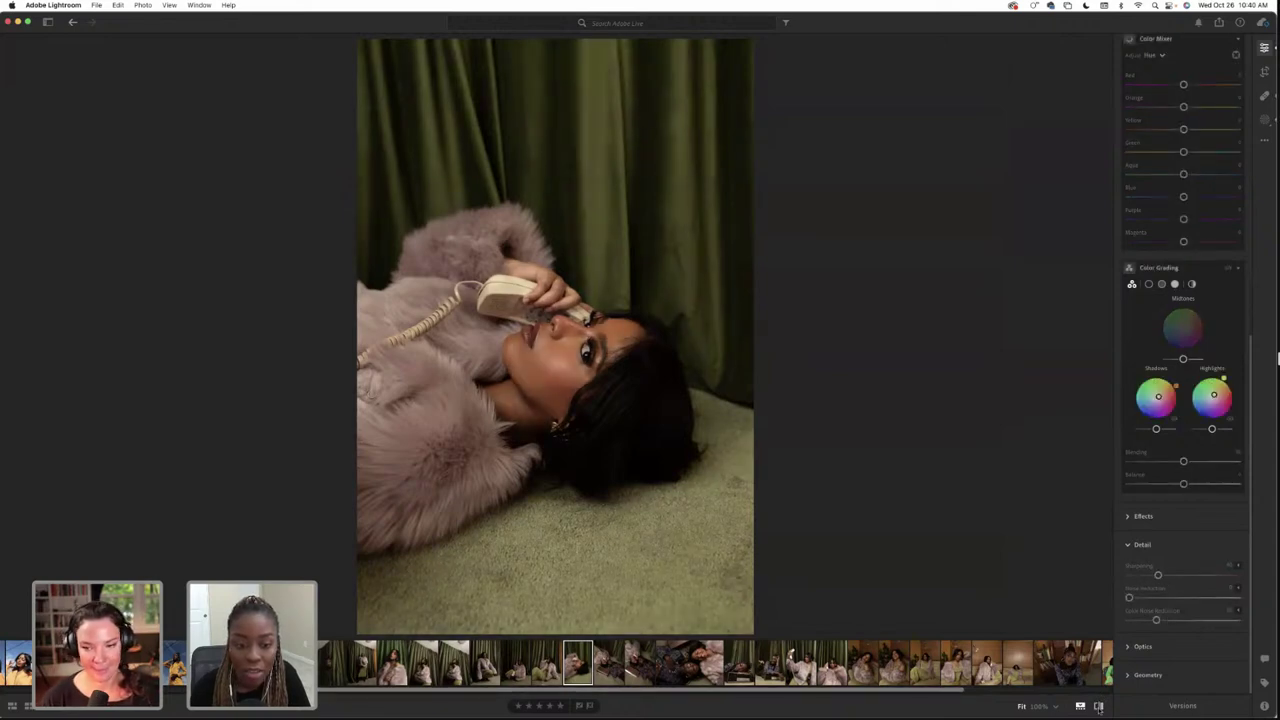
{"action": "left_click", "coordinate": [1098, 706]}
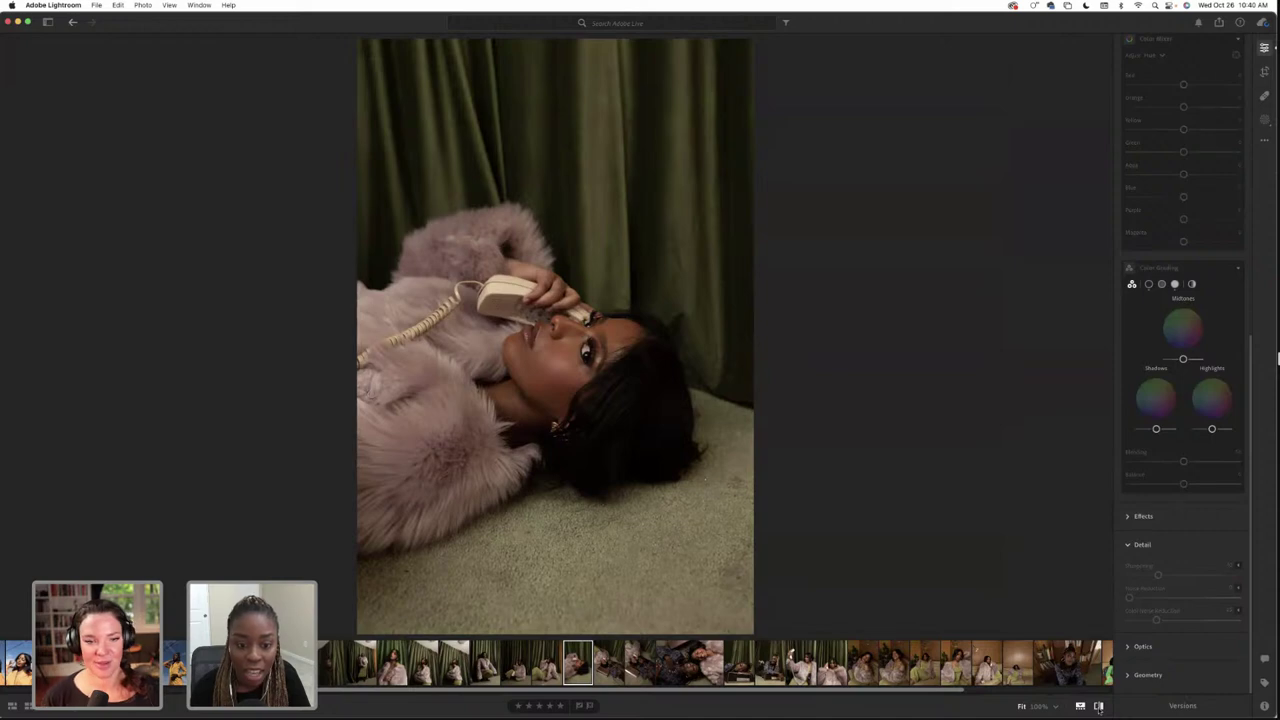
{"action": "left_click", "coordinate": [1098, 706]}
{"action": "left_click", "coordinate": [1098, 706]}
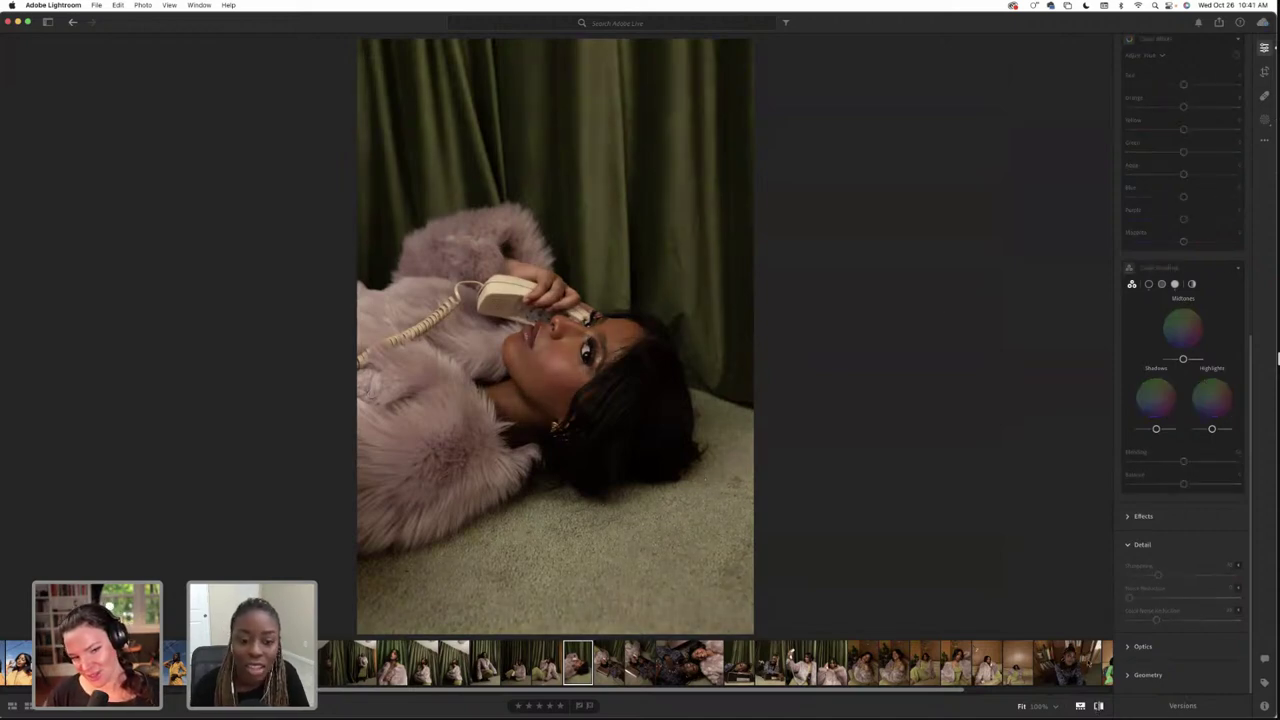
{"action": "left_click", "coordinate": [1098, 706]}
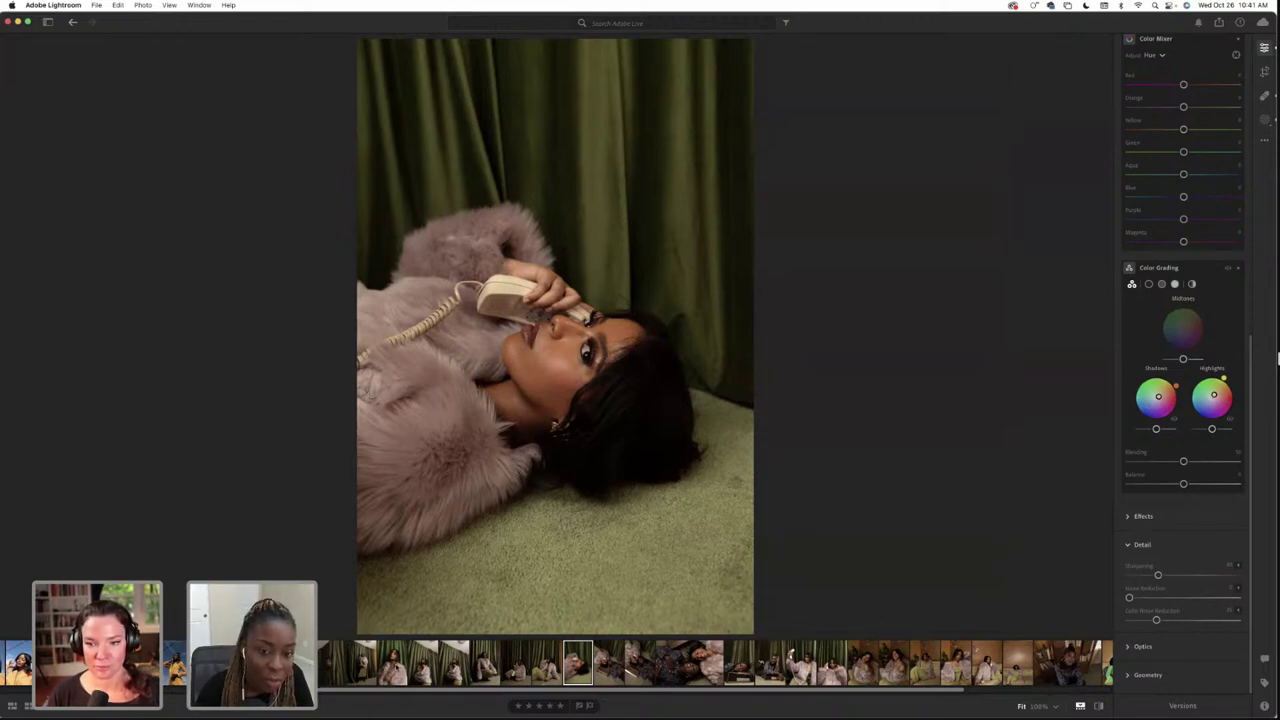
Select the standing fur-coat portrait and shift its Shadows colour-grade wheel toward orange
{"action": "left_click", "coordinate": [392, 662]}
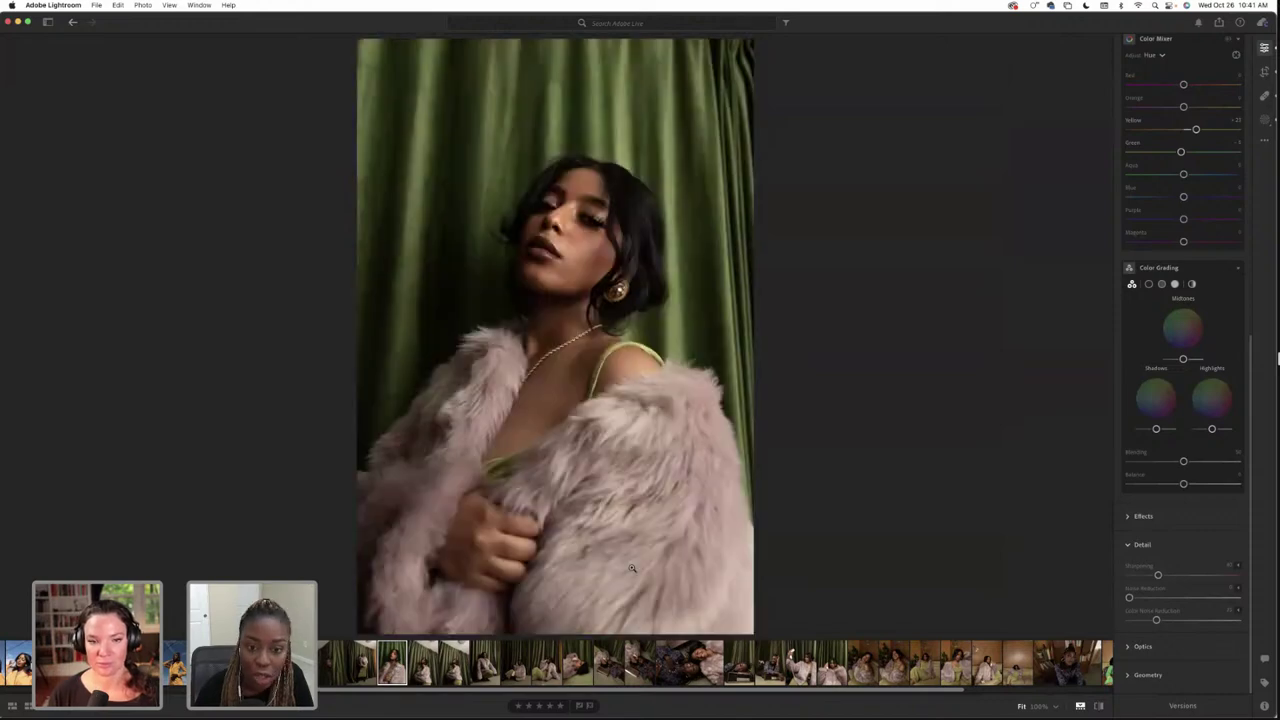
{"action": "left_click", "coordinate": [422, 662]}
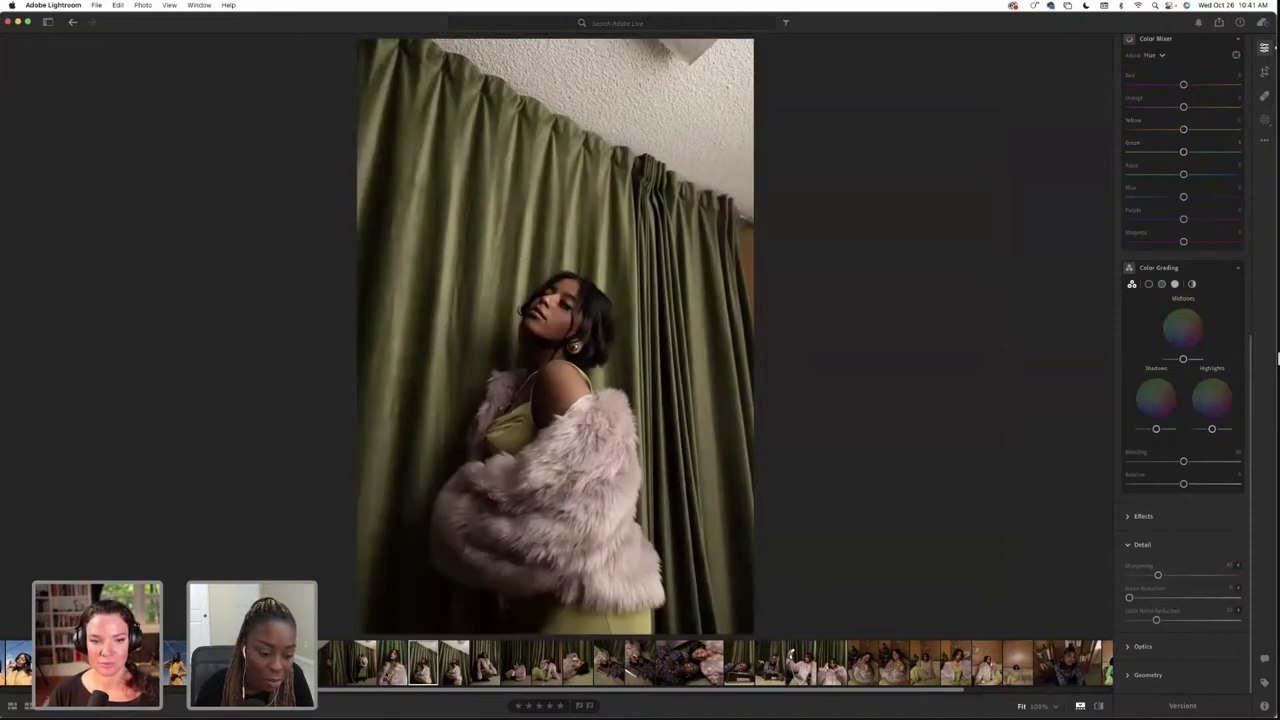
{"action": "key", "text": "Left"}
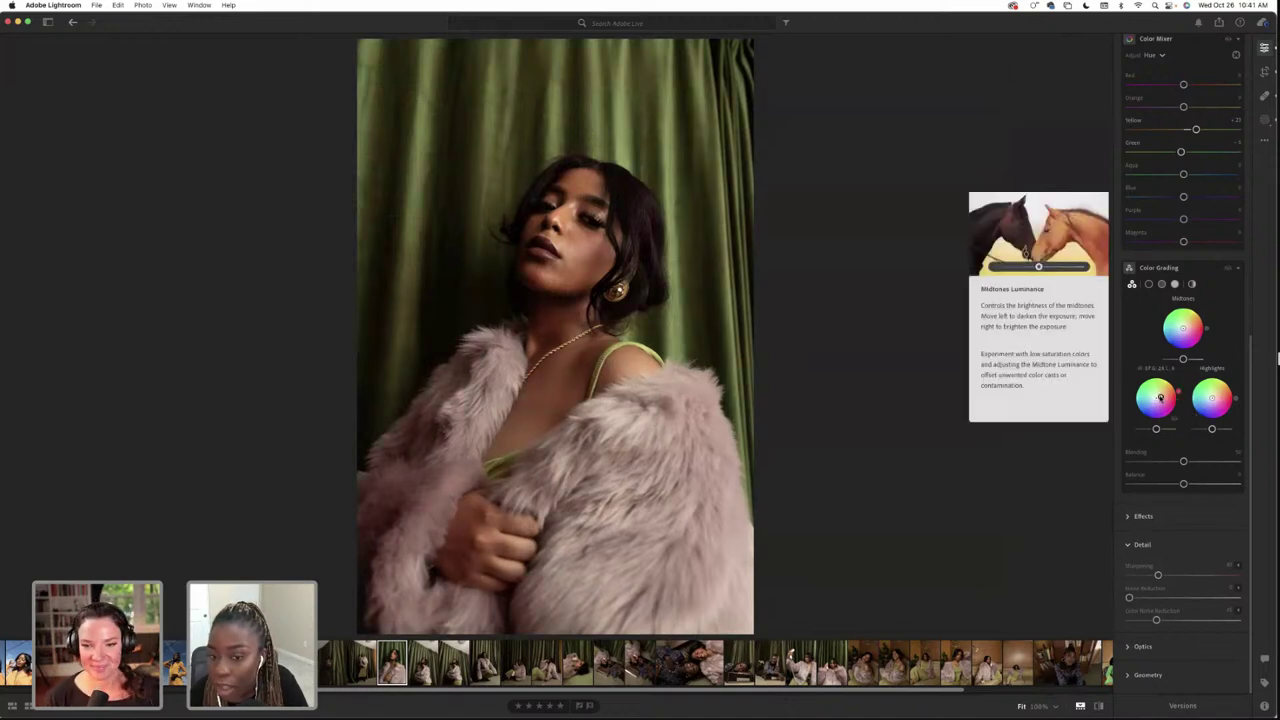
{"action": "left_click", "coordinate": [1159, 397]}
{"action": "left_click_drag", "start_coordinate": [1159, 397], "coordinate": [1158, 397]}
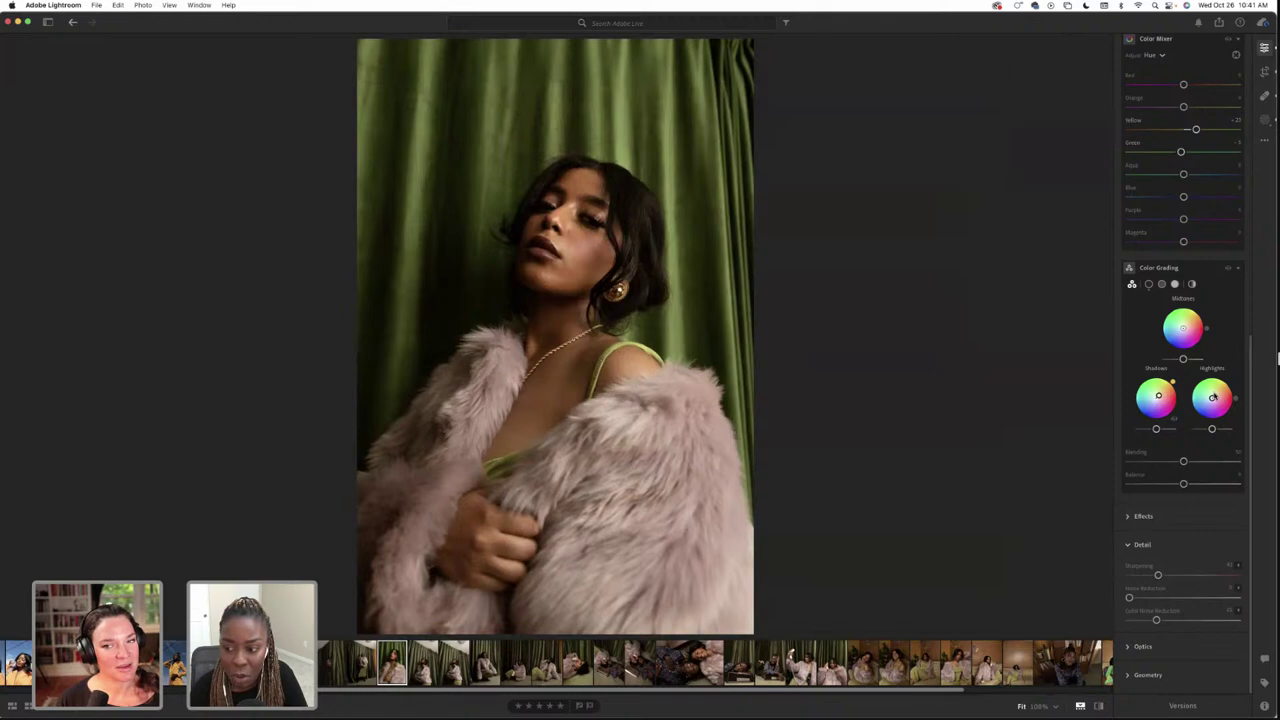
{"action": "mouse_move", "coordinate": [1214, 396]}
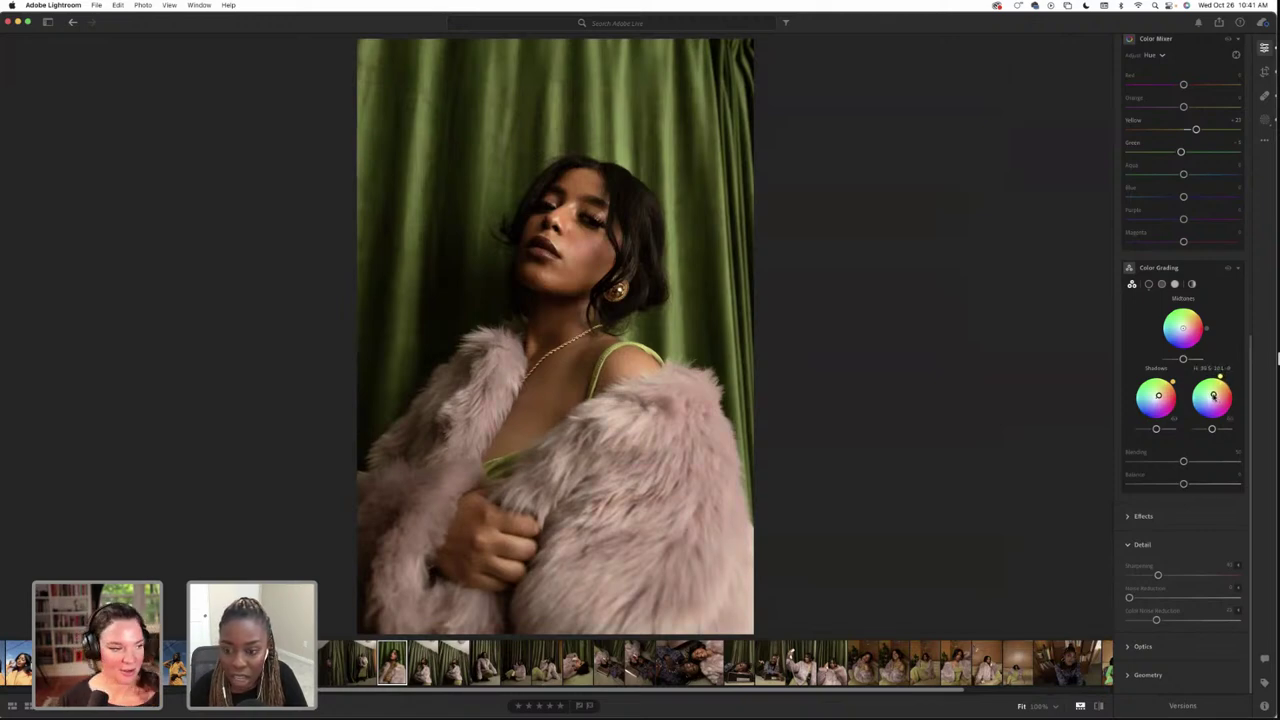
{"action": "mouse_move", "coordinate": [1158, 397]}
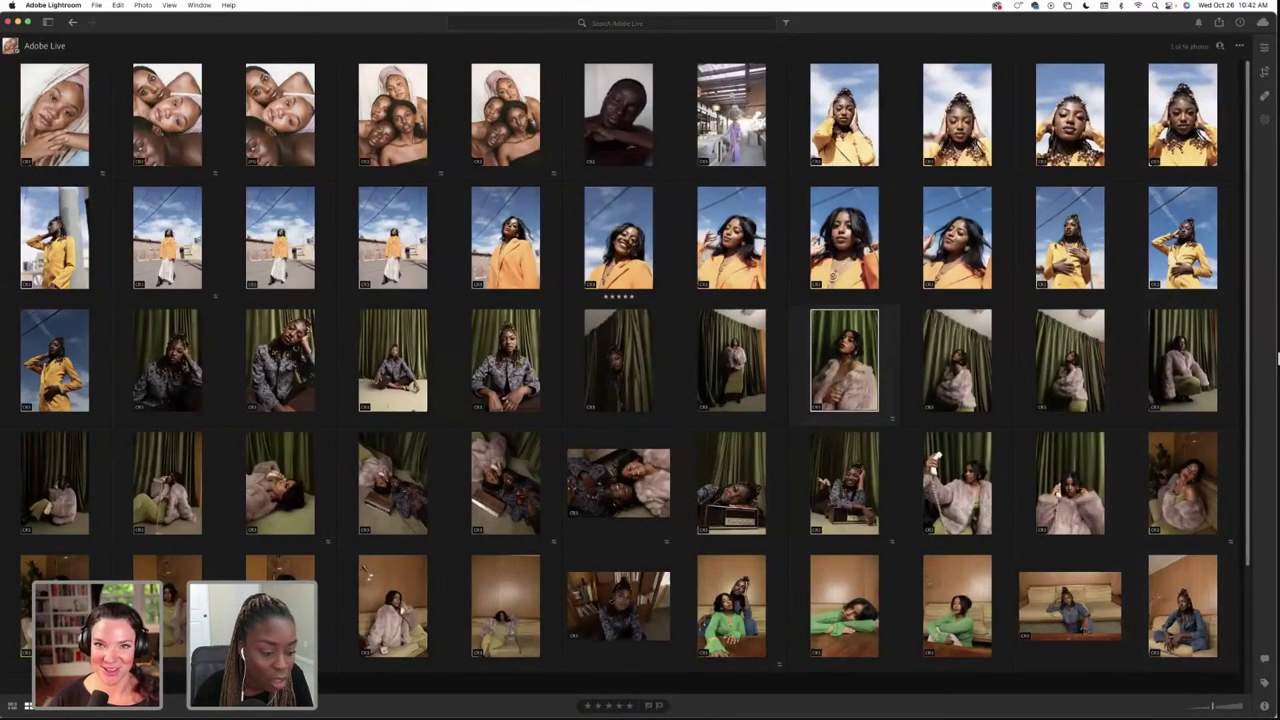
Find the yellow-jacket sky photo with power lines in the filmstrip and show its Edit panel
{"action": "key", "text": "c"}
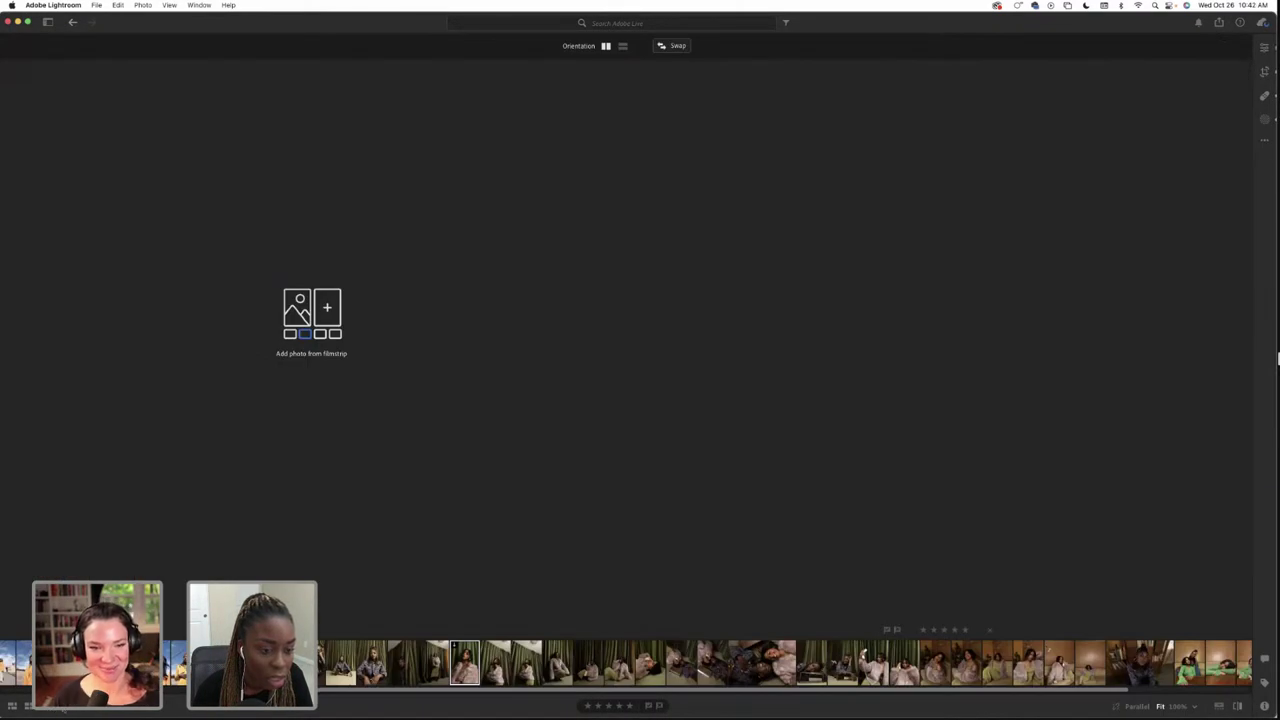
{"action": "key", "text": "d"}
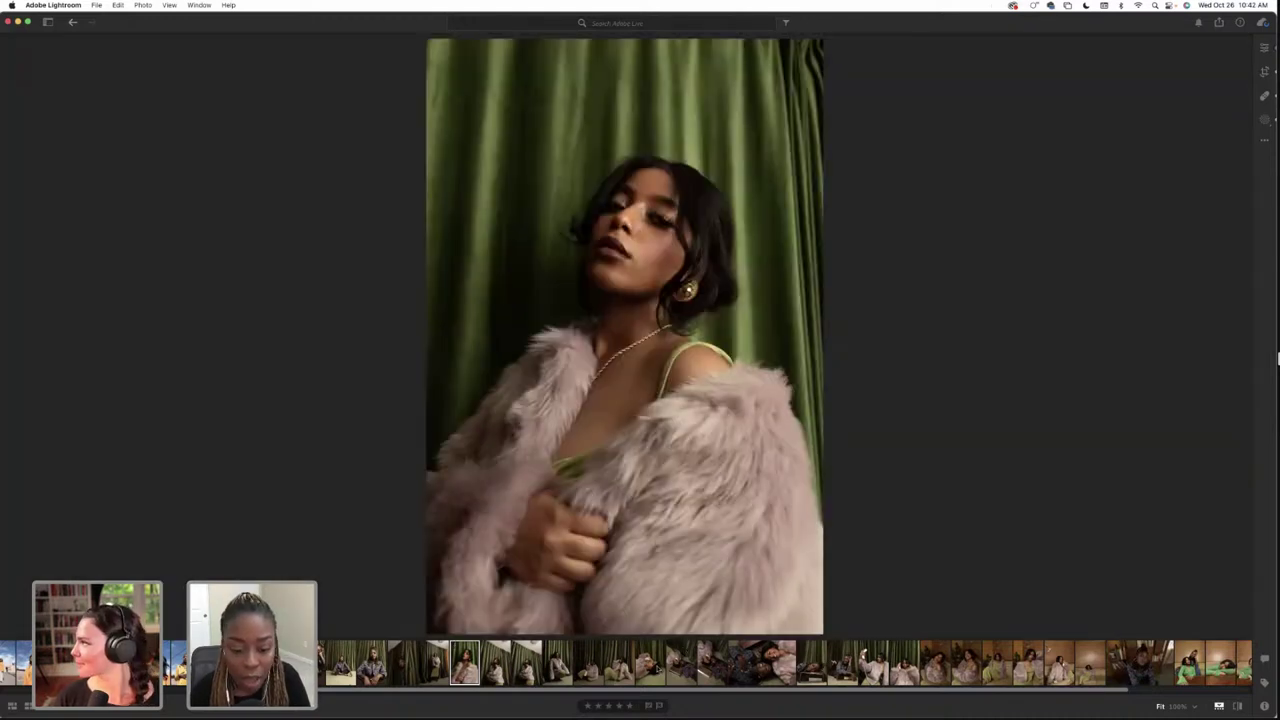
{"action": "scroll", "coordinate": [784, 664], "scroll_direction": "left", "scroll_amount": 8}
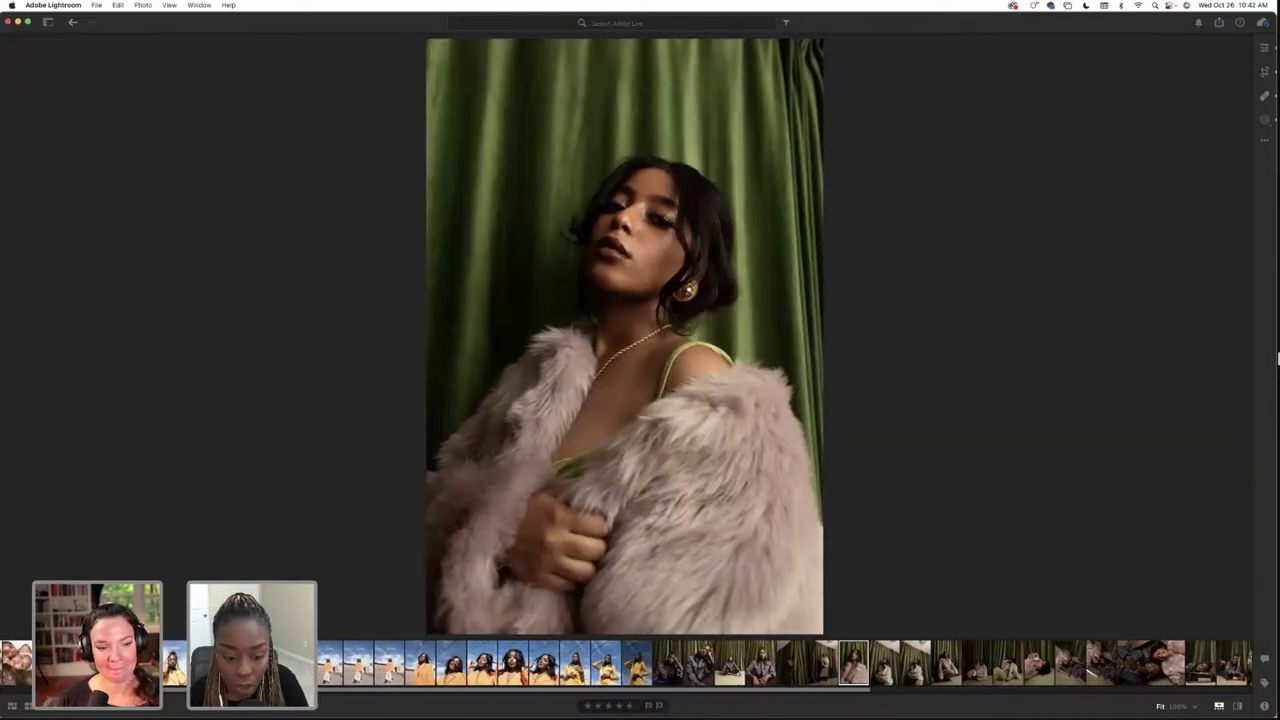
{"action": "scroll", "coordinate": [784, 664], "scroll_direction": "left", "scroll_amount": 2}
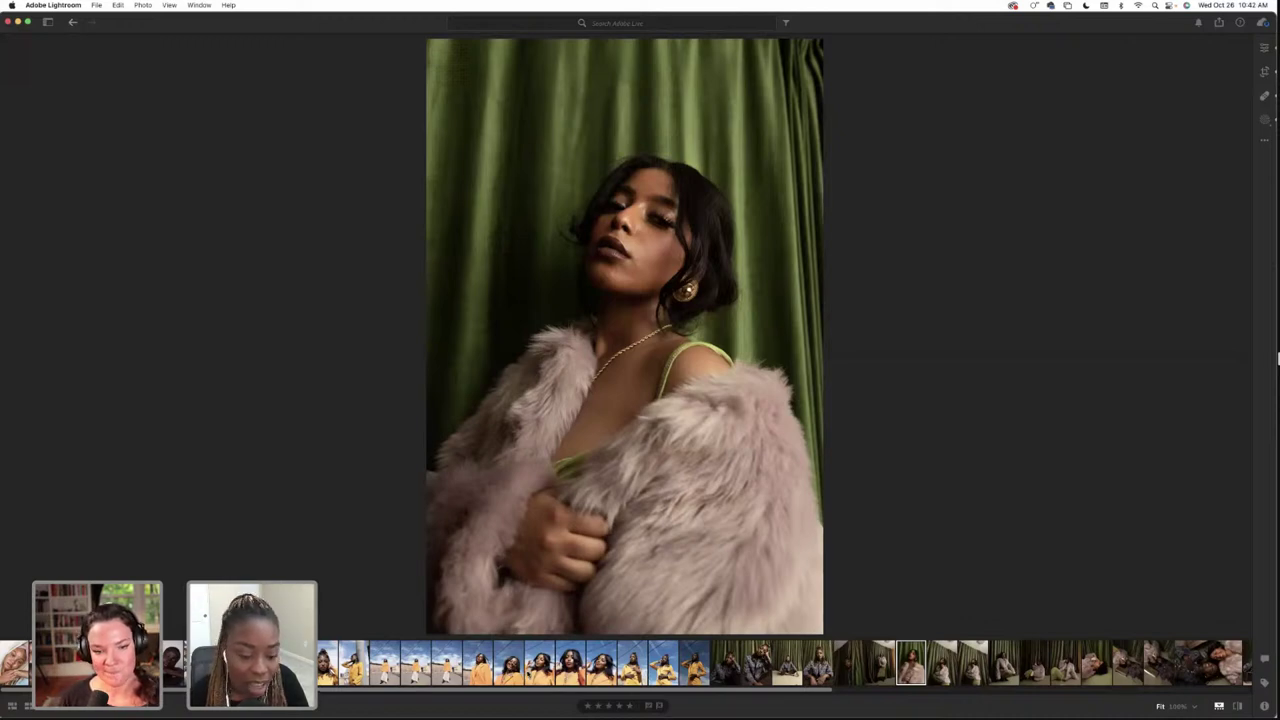
{"action": "left_click", "coordinate": [622, 675]}
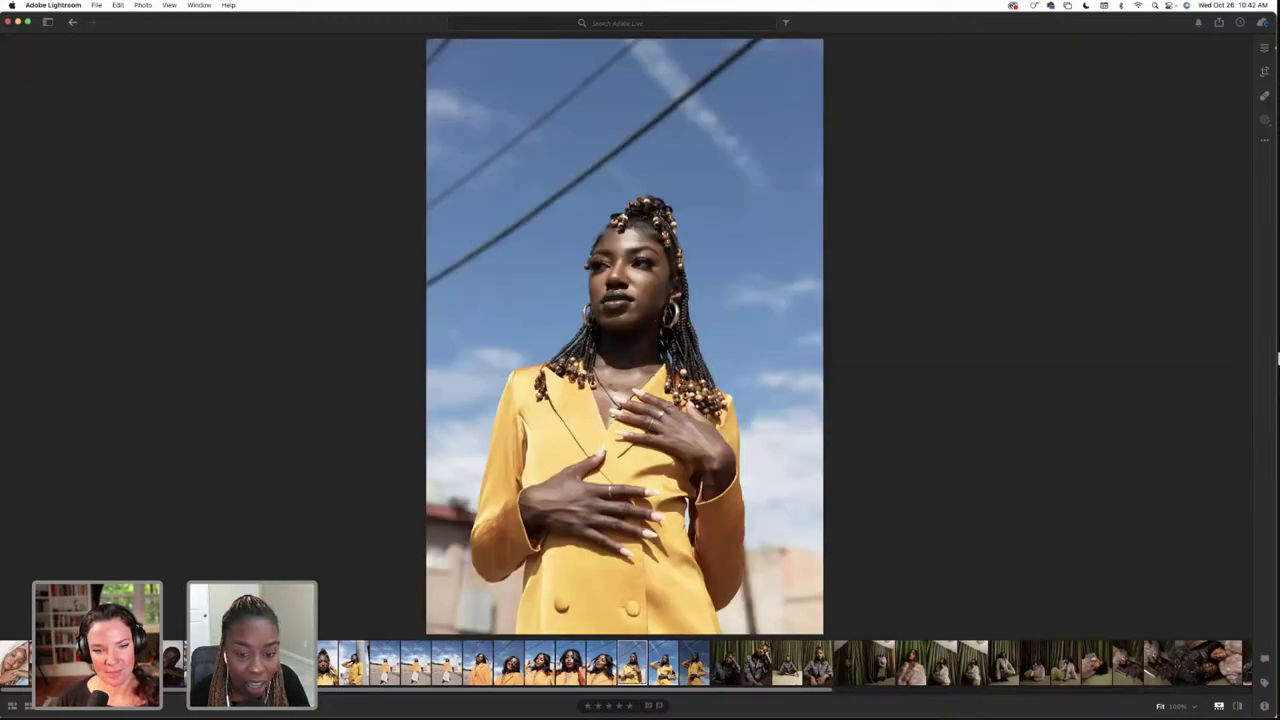
{"action": "left_click", "coordinate": [663, 665]}
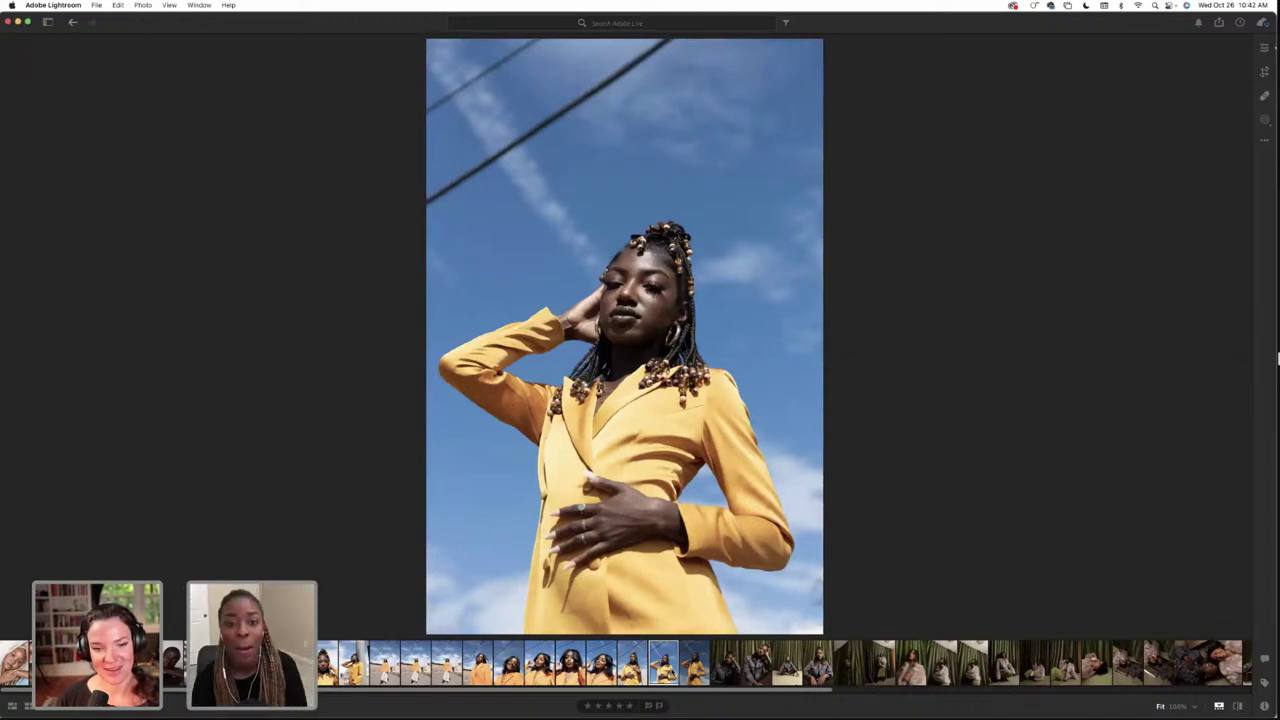
{"action": "key", "text": "Left"}
{"action": "key", "text": "Left"}
{"action": "key", "text": "Left"}
{"action": "key", "text": "Left"}
{"action": "key", "text": "Left"}
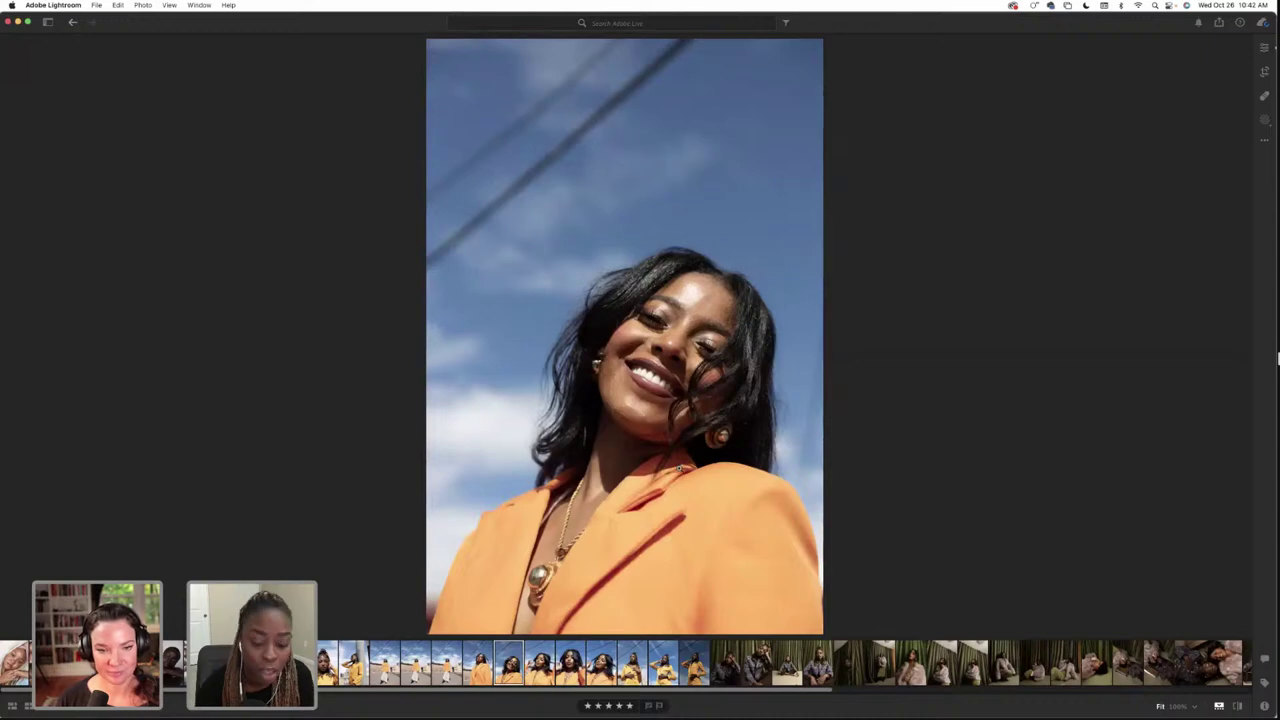
{"action": "left_click", "coordinate": [663, 670]}
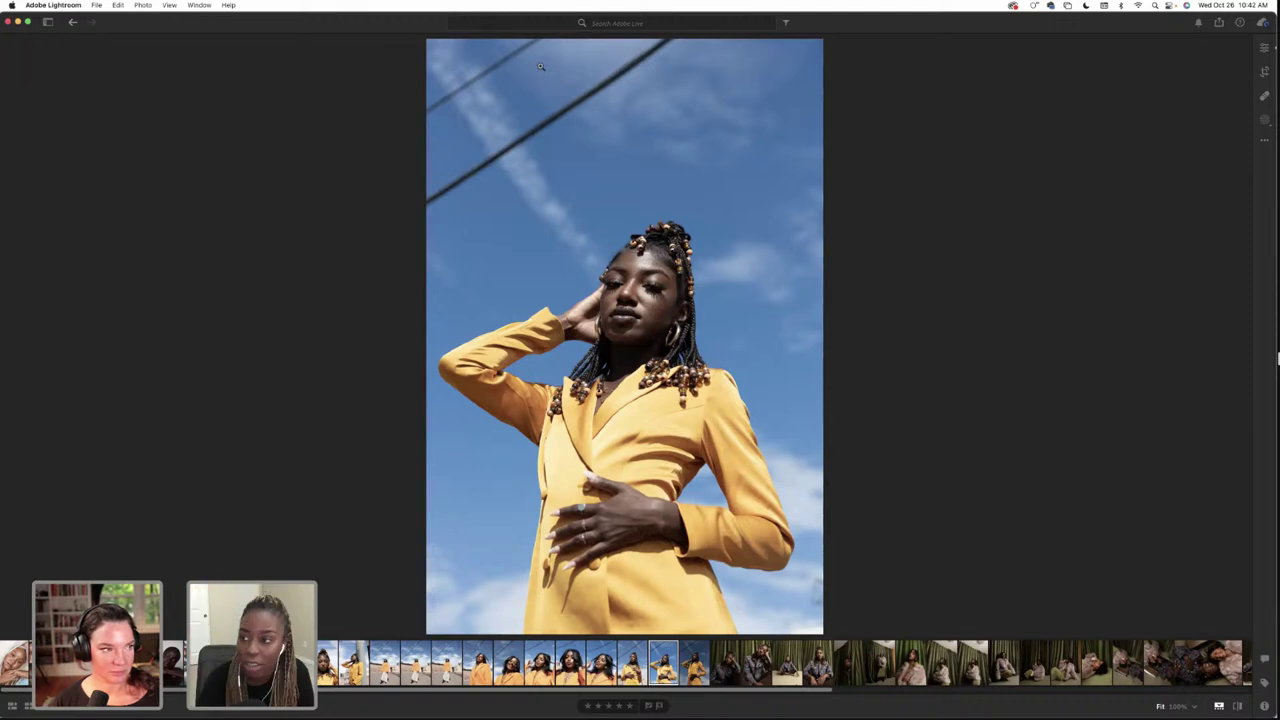
{"action": "key", "text": "Right"}
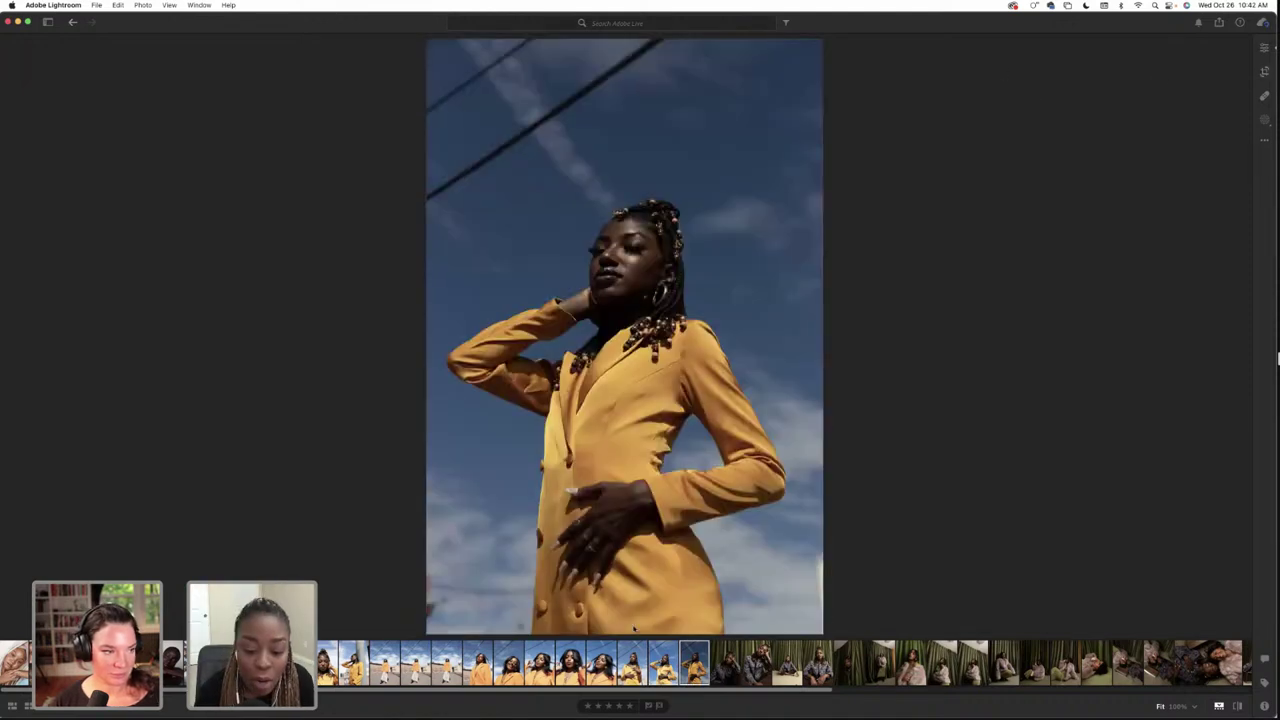
{"action": "key", "text": "Left"}
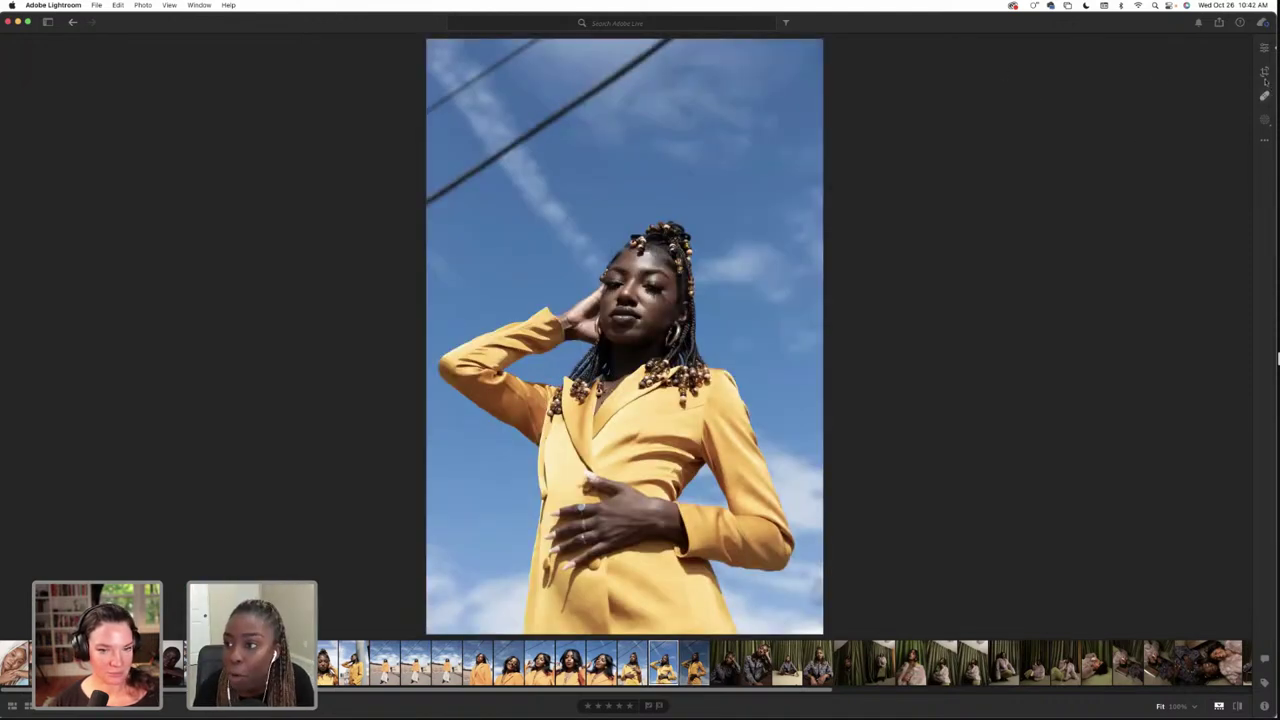
{"action": "left_click", "coordinate": [1264, 50]}
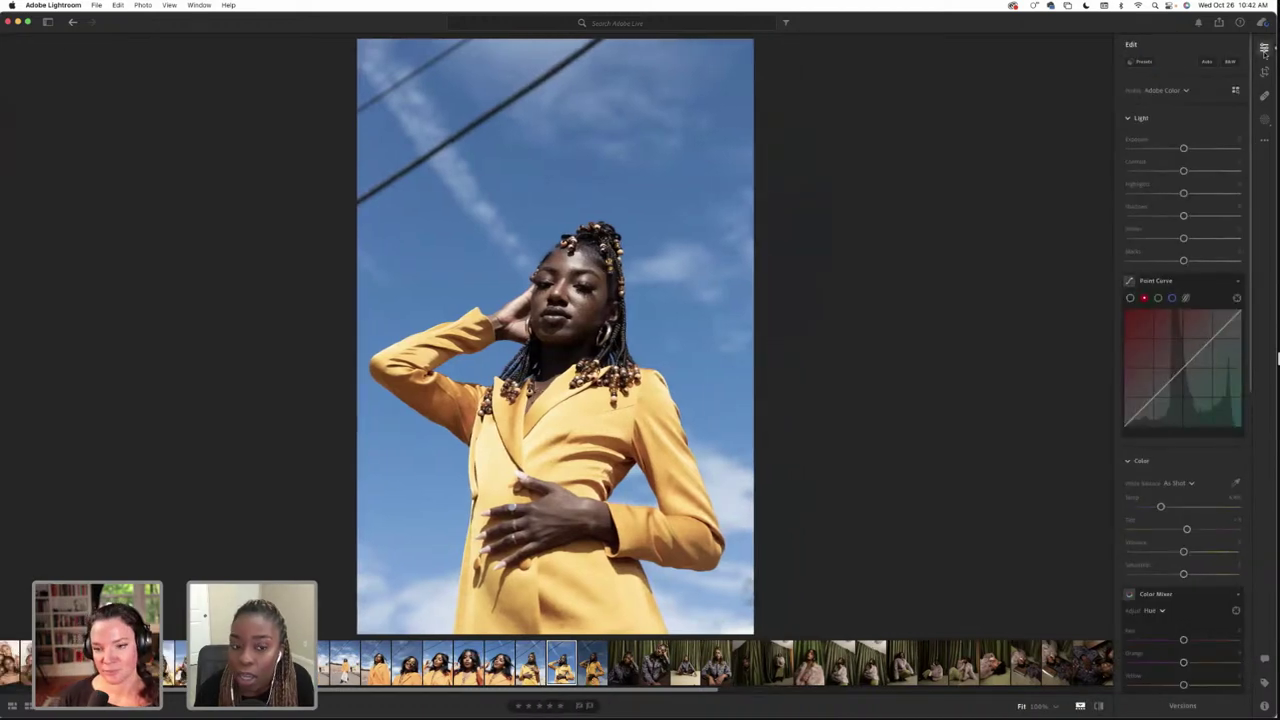
With Content-Aware Remove and a resized brush, erase the wire at the photo's top-left
{"action": "left_click", "coordinate": [1264, 96]}
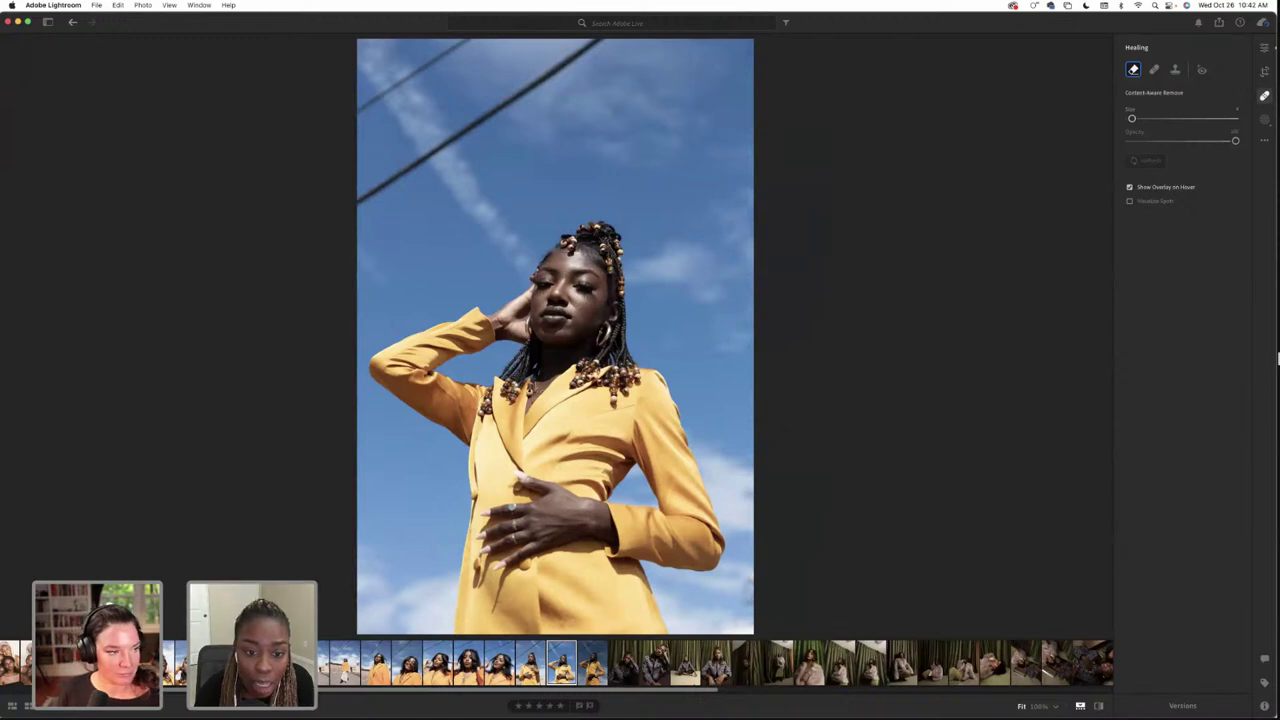
{"action": "key", "text": "bracketright"}
{"action": "key", "text": "bracketright"}
{"action": "key", "text": "bracketright"}
{"action": "key", "text": "bracketright"}
{"action": "key", "text": "bracketright"}
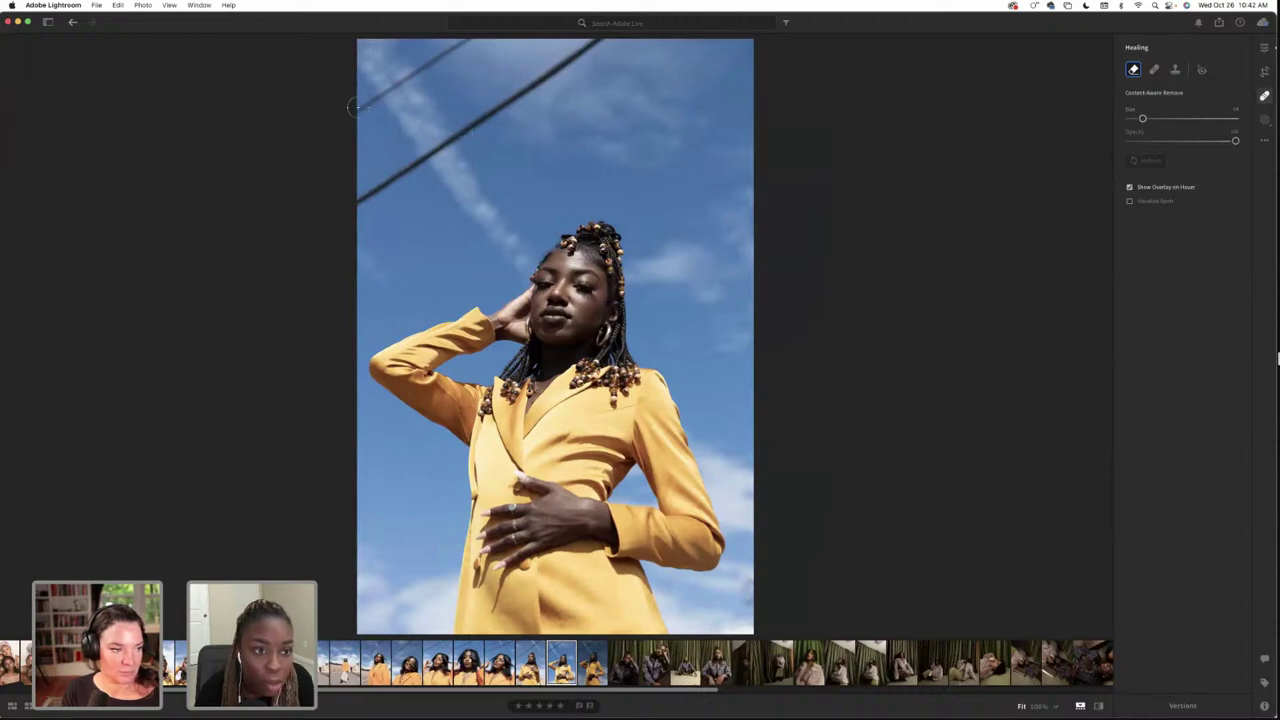
{"action": "key", "text": "bracketleft"}
{"action": "key", "text": "bracketleft"}
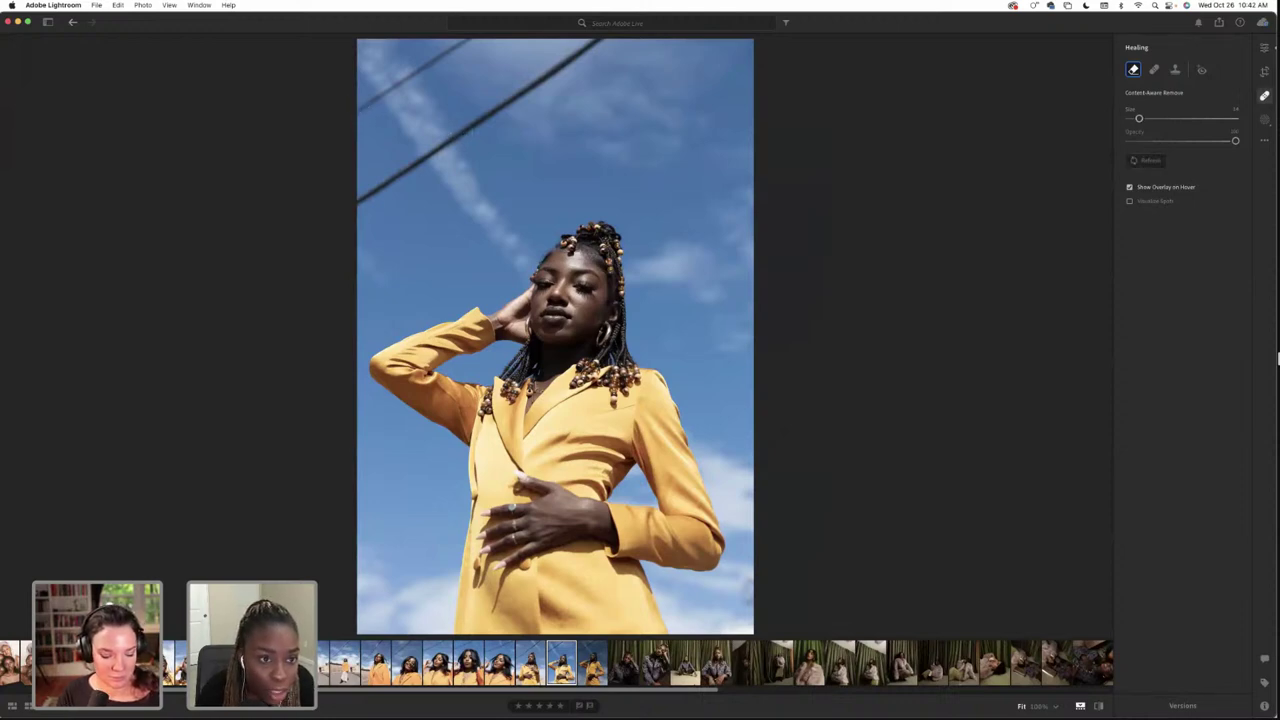
{"action": "left_click_drag", "start_coordinate": [356, 106], "coordinate": [371, 103]}
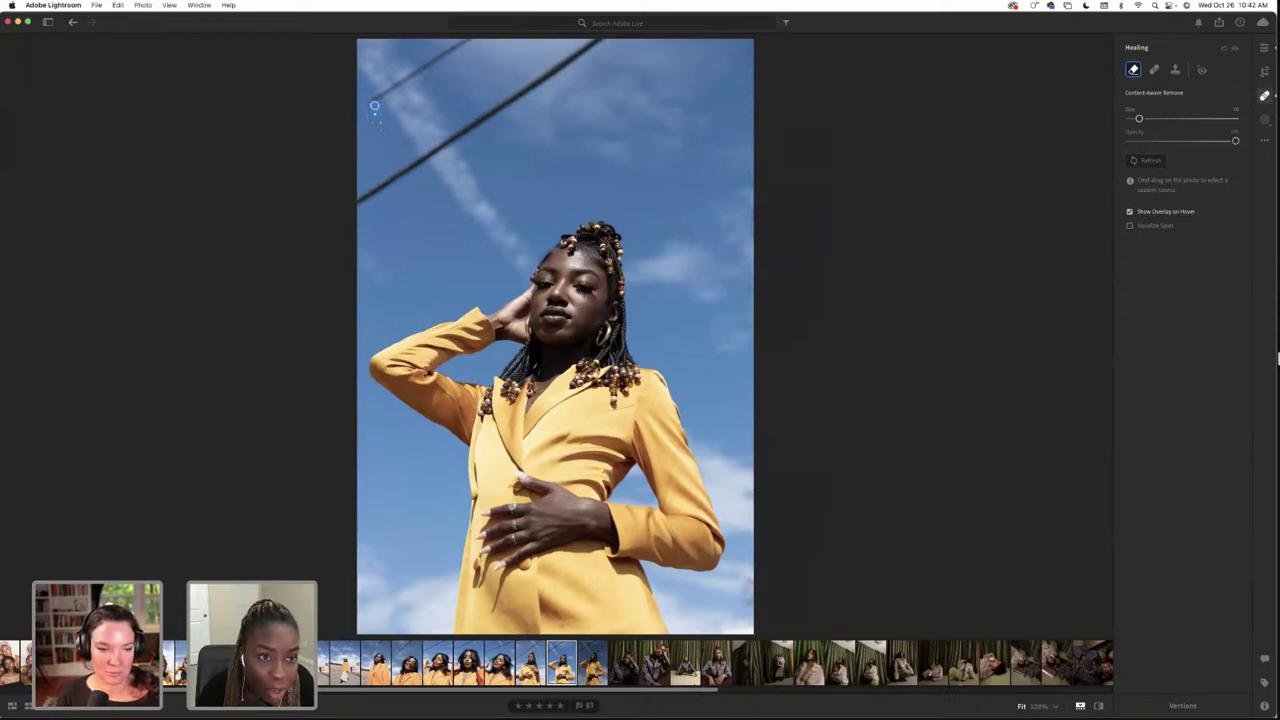
{"action": "left_click_drag", "start_coordinate": [374, 106], "coordinate": [367, 95]}
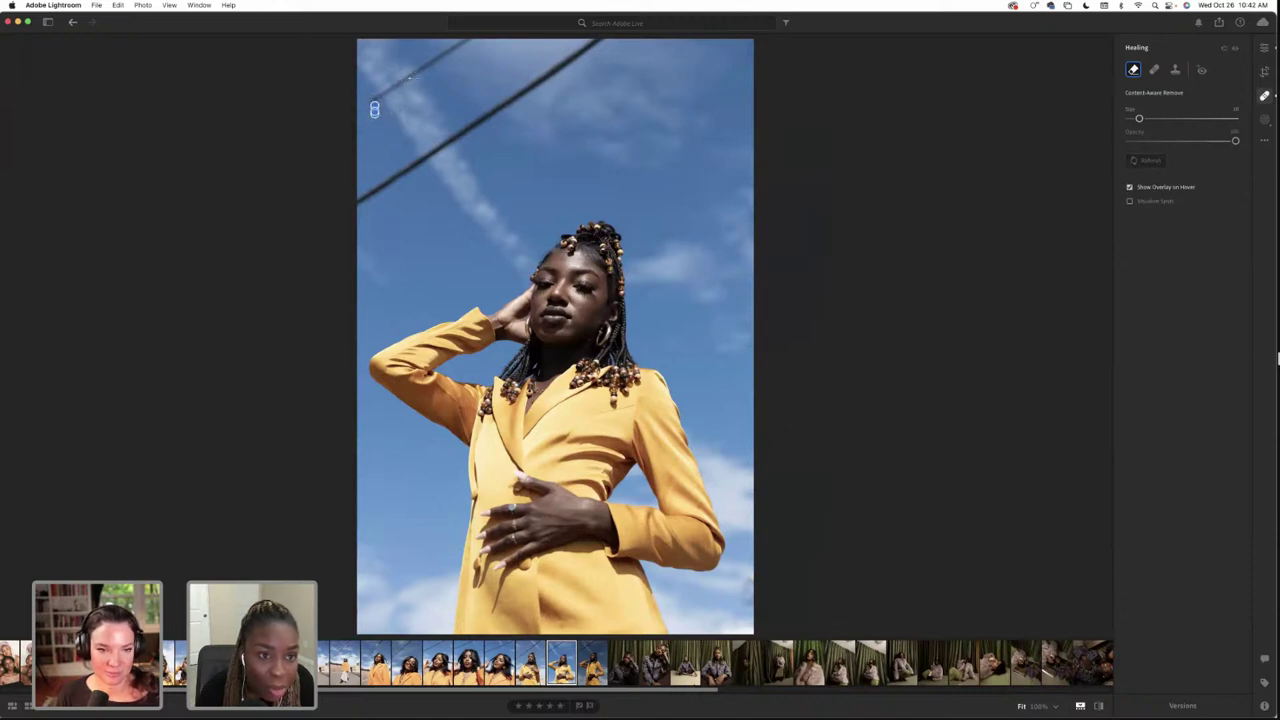
{"action": "left_click_drag", "start_coordinate": [412, 76], "coordinate": [372, 100]}
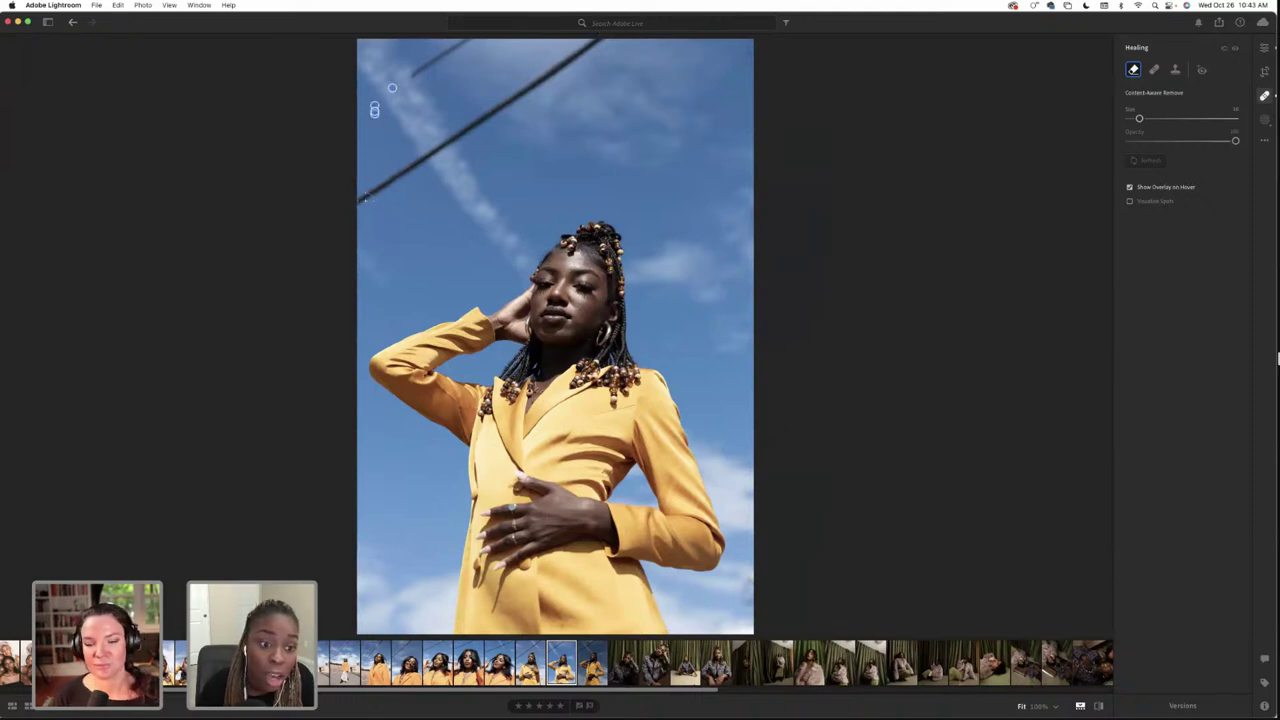
Remove the long diagonal power line and leftover top-edge wire, then select the top healing spot
{"action": "mouse_move", "coordinate": [366, 198]}
{"action": "left_mouse_down"}
{"action": "mouse_move", "coordinate": [592, 47]}
{"action": "mouse_move", "coordinate": [476, 134]}
{"action": "left_mouse_up"}
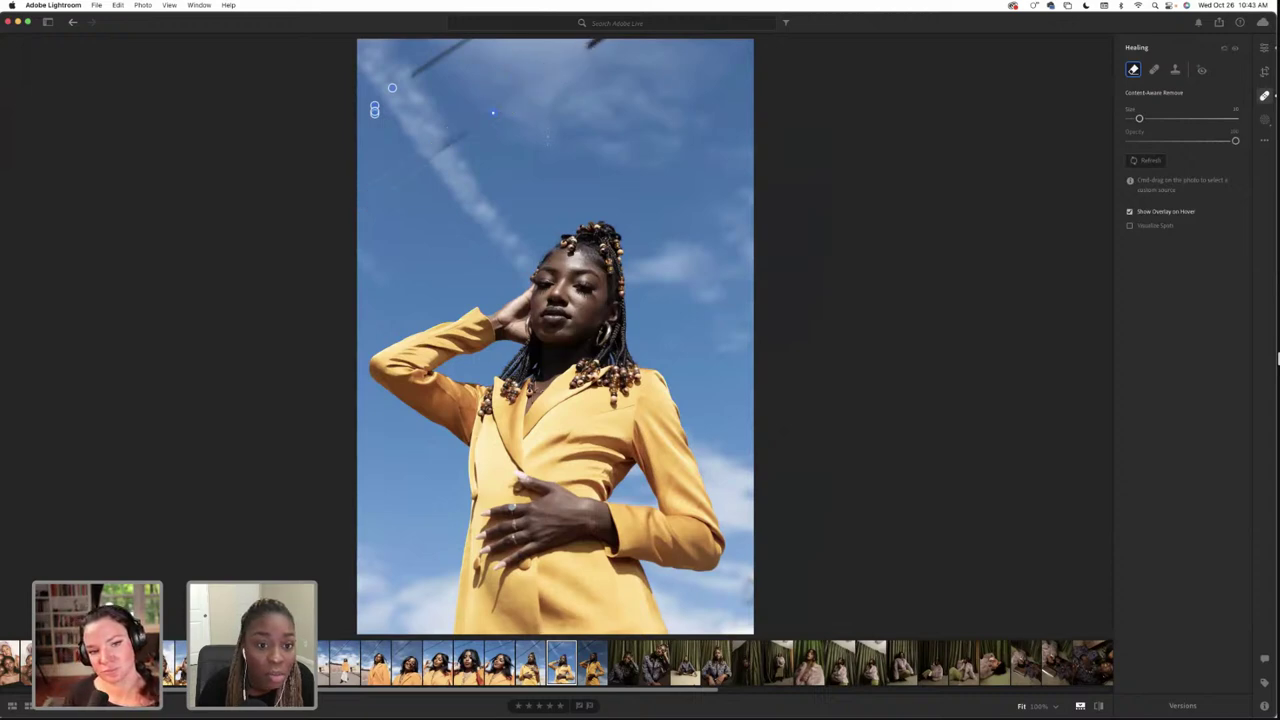
{"action": "left_click_drag", "start_coordinate": [603, 44], "coordinate": [587, 44]}
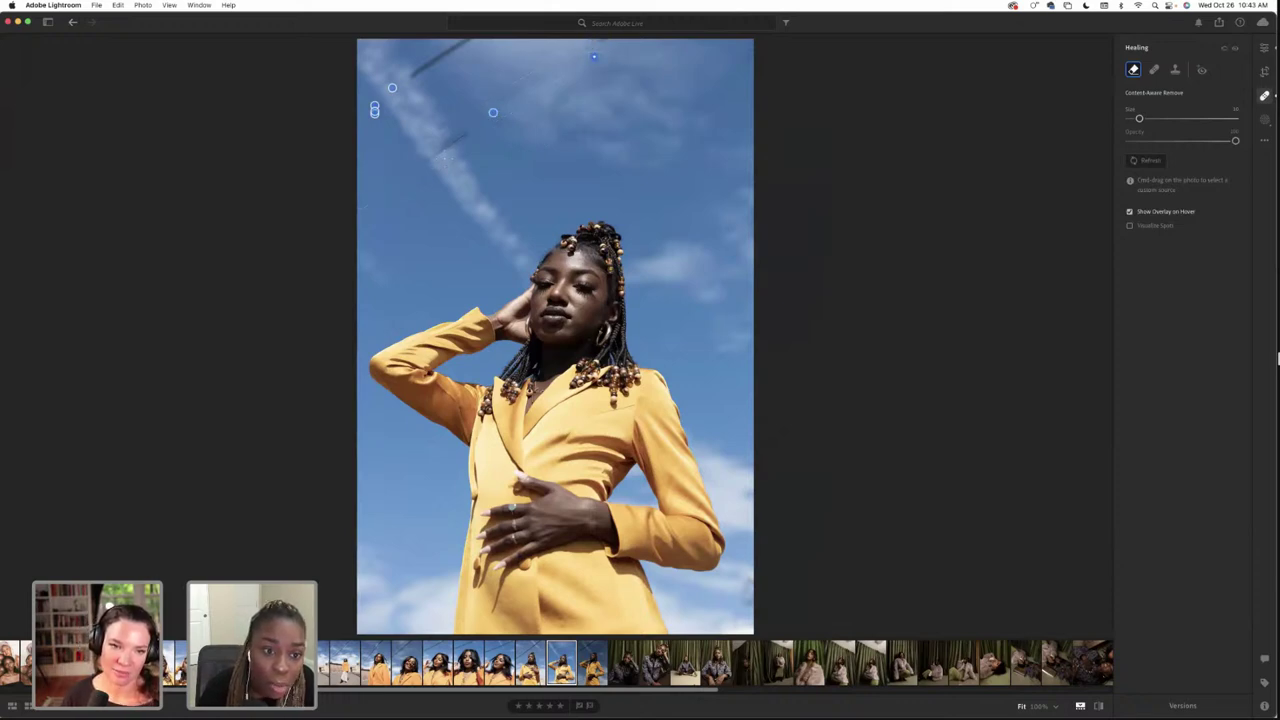
{"action": "left_click_drag", "start_coordinate": [446, 154], "coordinate": [438, 150]}
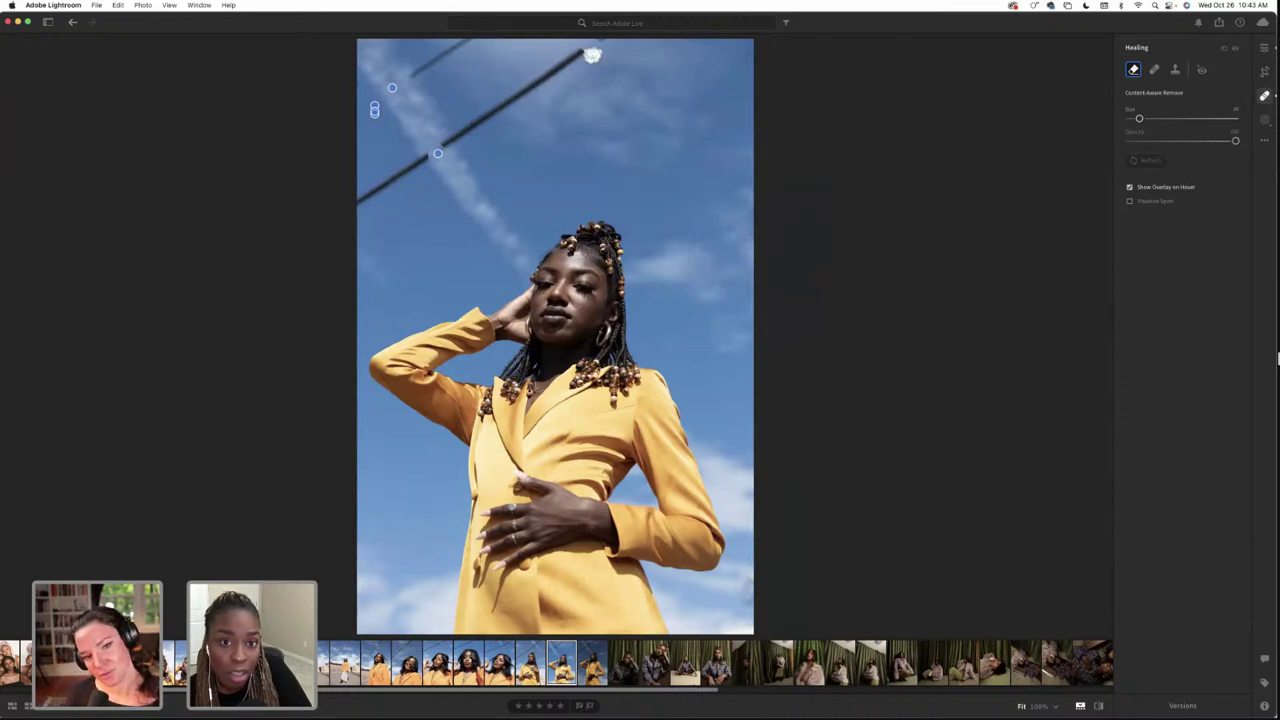
{"action": "key", "text": "bracketright"}
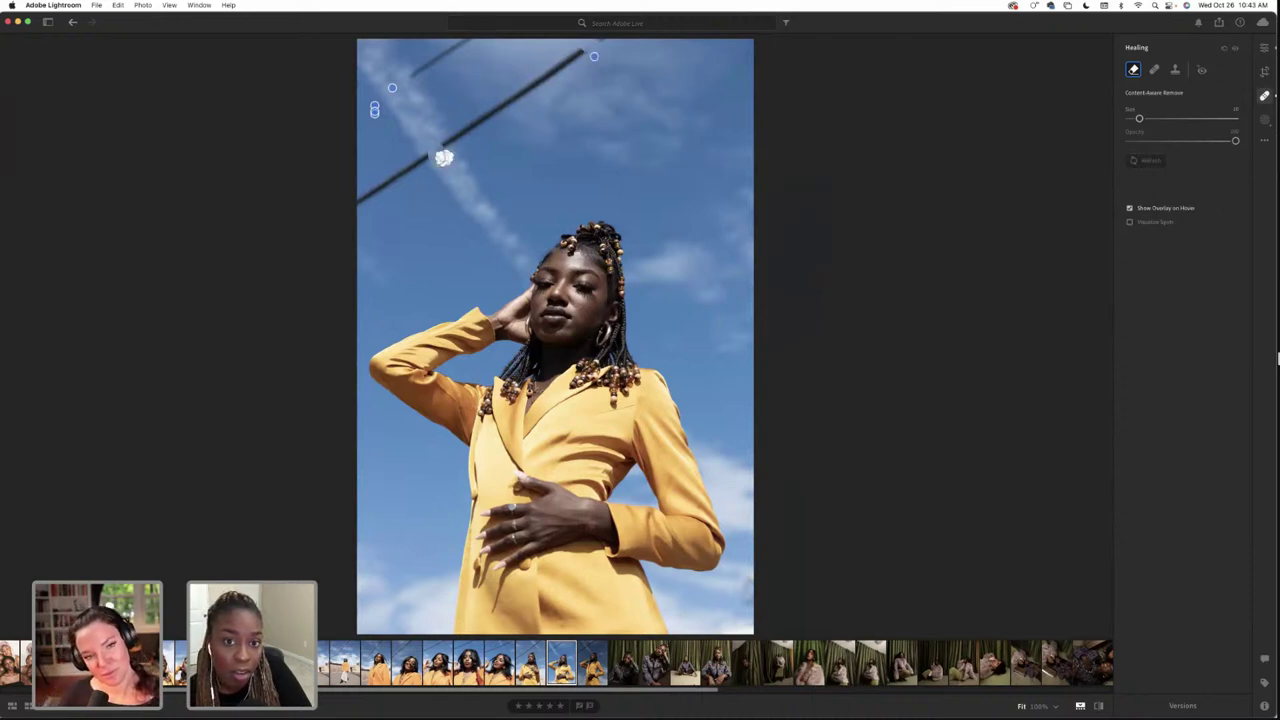
{"action": "key", "text": "bracketleft"}
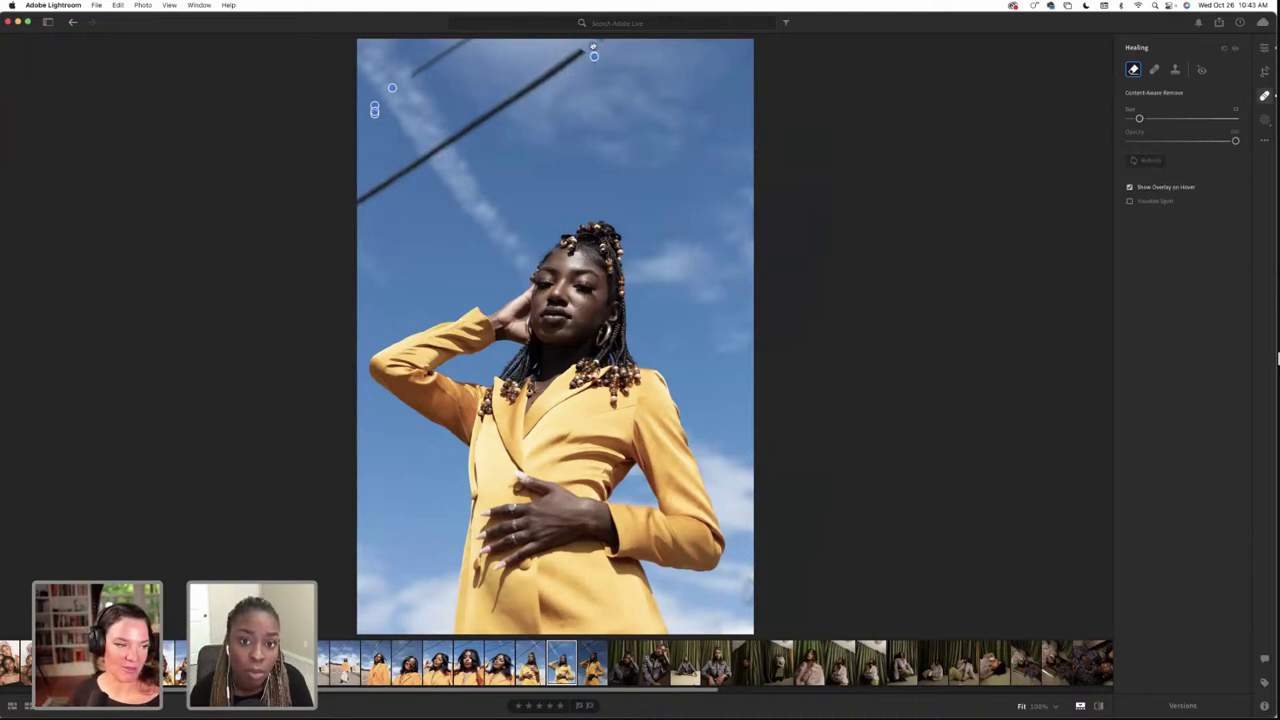
{"action": "left_click", "coordinate": [593, 48]}
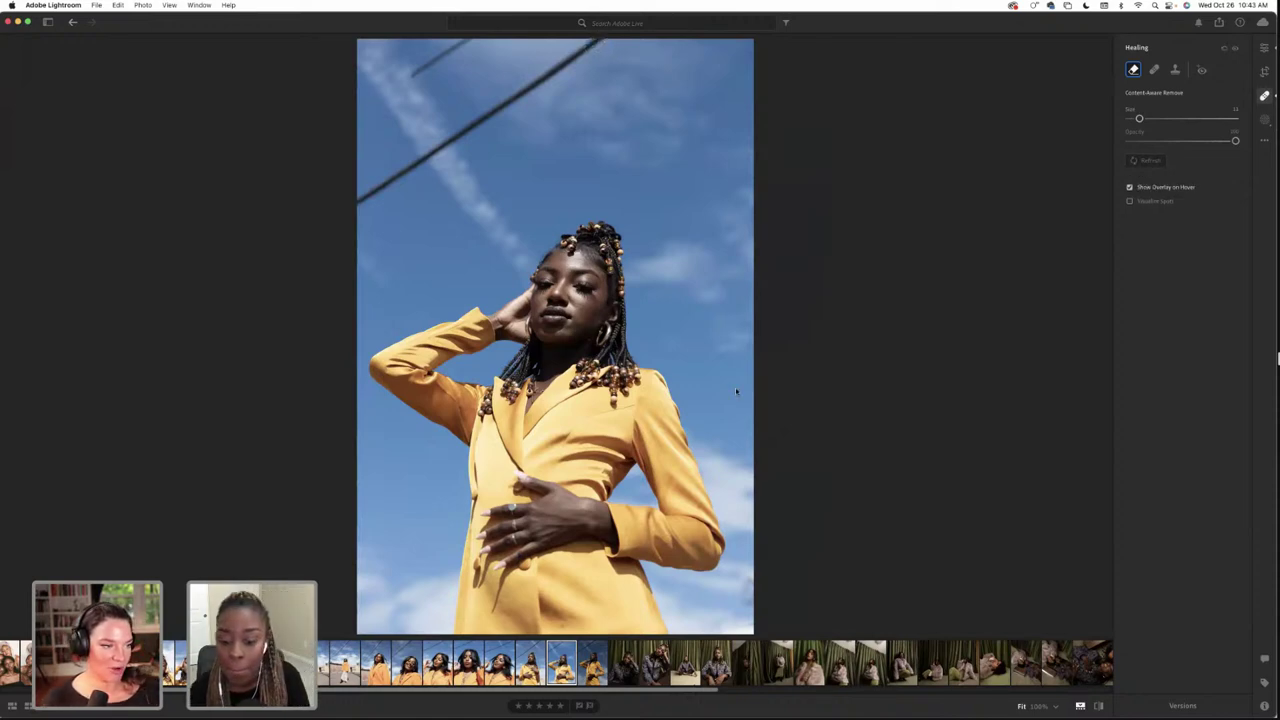
{"action": "scroll", "coordinate": [715, 665], "scroll_direction": "right", "scroll_amount": 1}
{"action": "scroll", "coordinate": [715, 665], "scroll_direction": "right", "scroll_amount": 10}
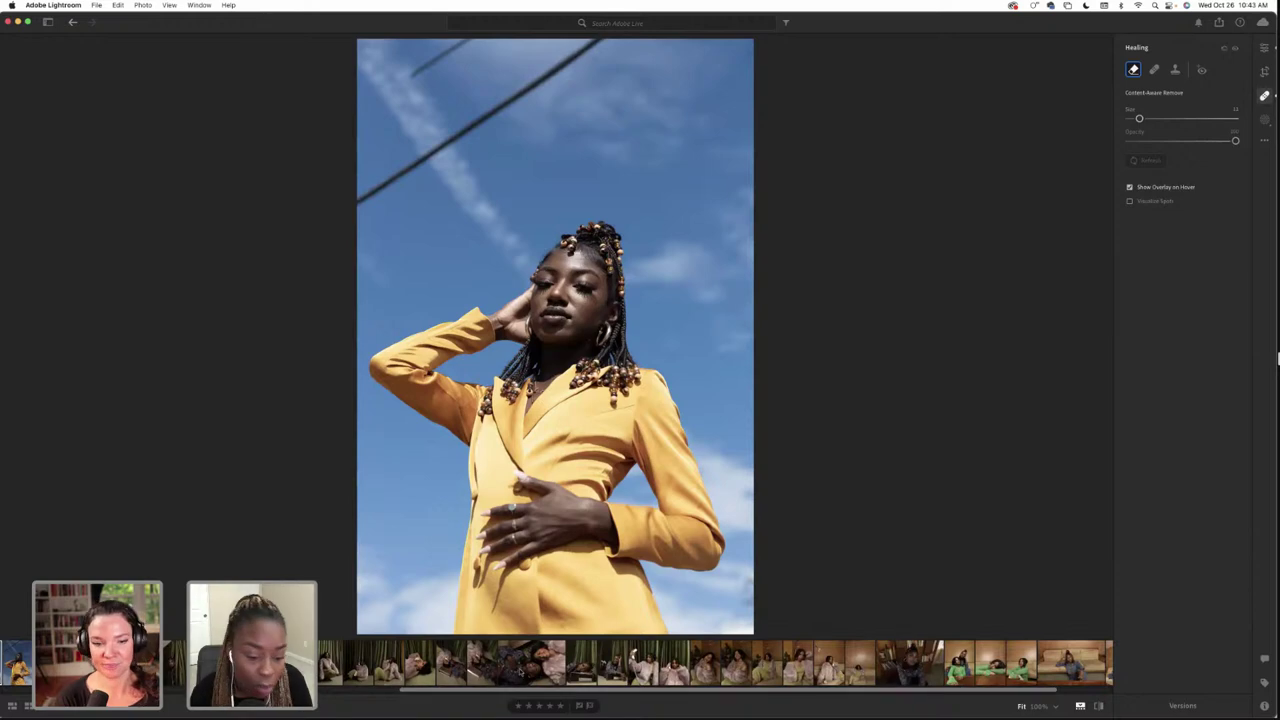
Move to the fur-coat portrait and try copying its edit settings with Cmd+C
{"action": "key", "text": "Right"}
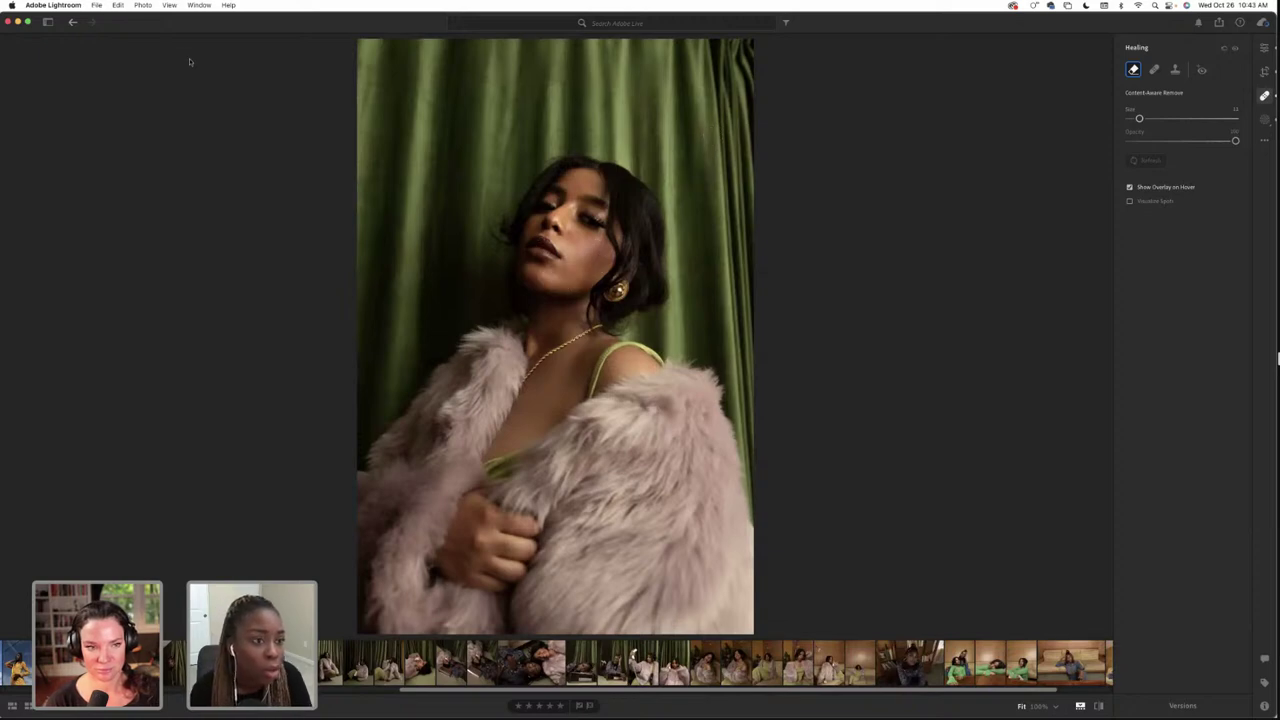
{"action": "key", "text": "super+c"}
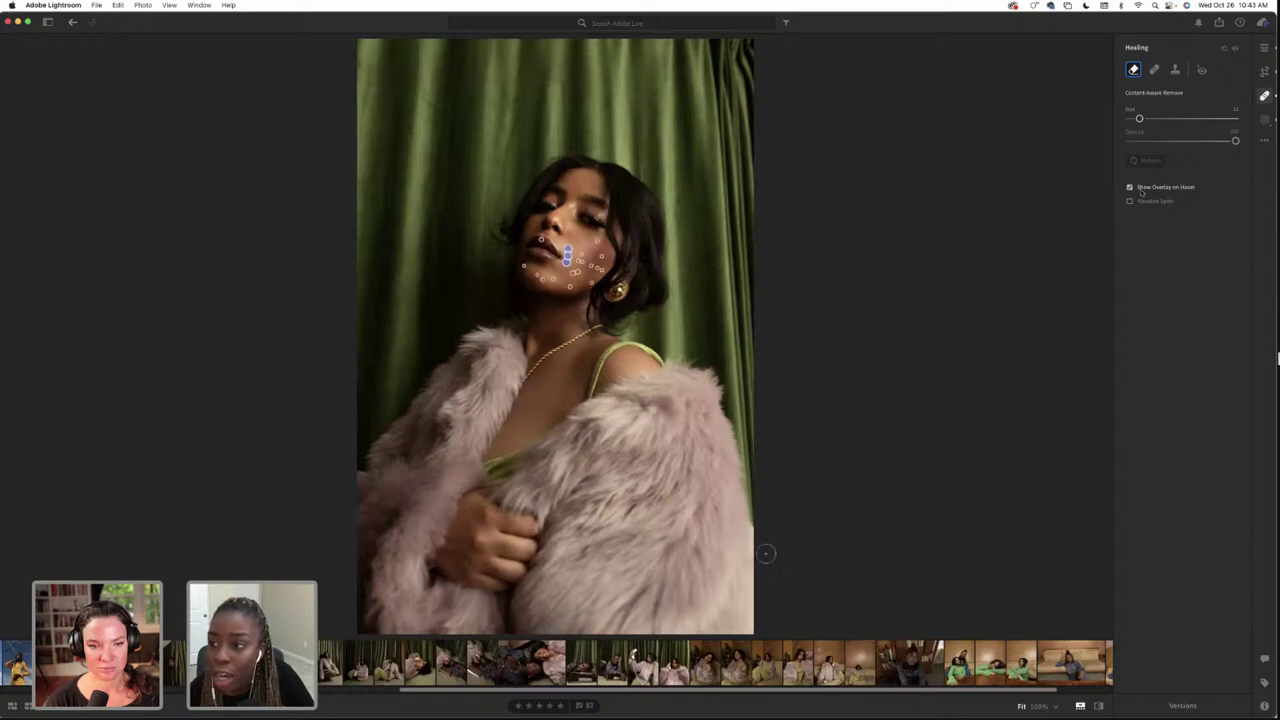
{"action": "left_click", "coordinate": [1263, 49]}
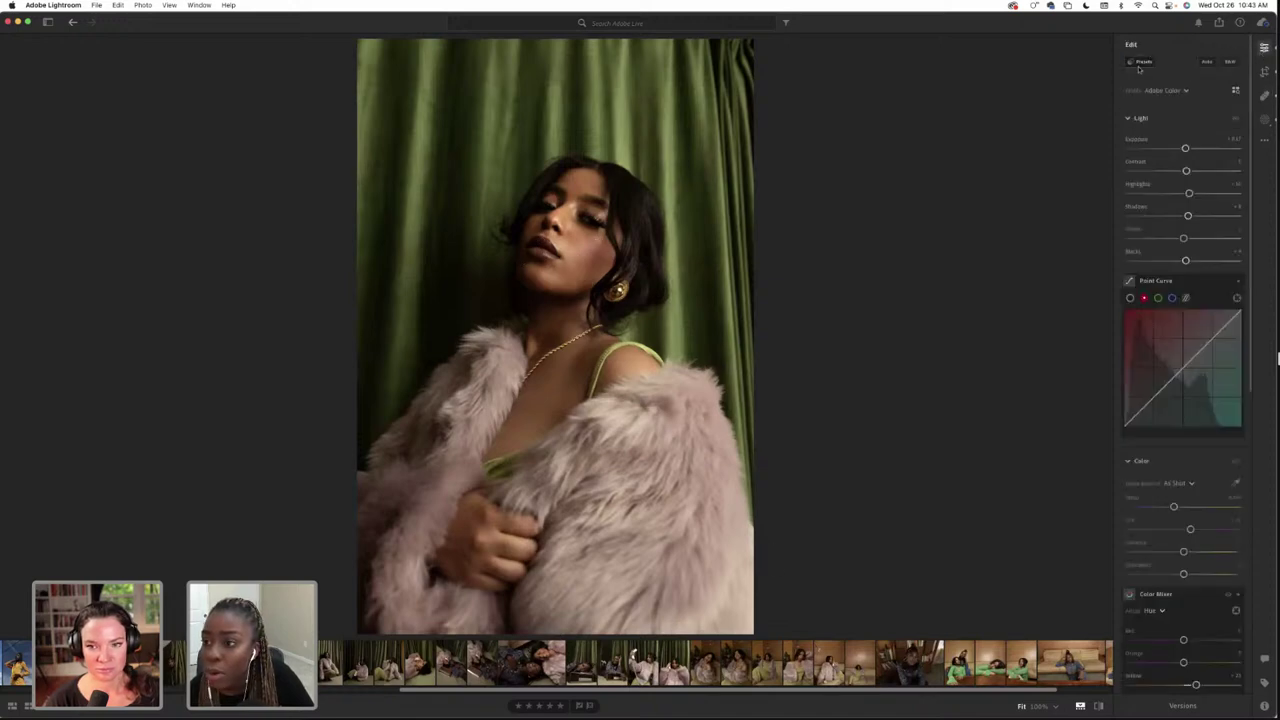
{"action": "key", "text": "super+c"}
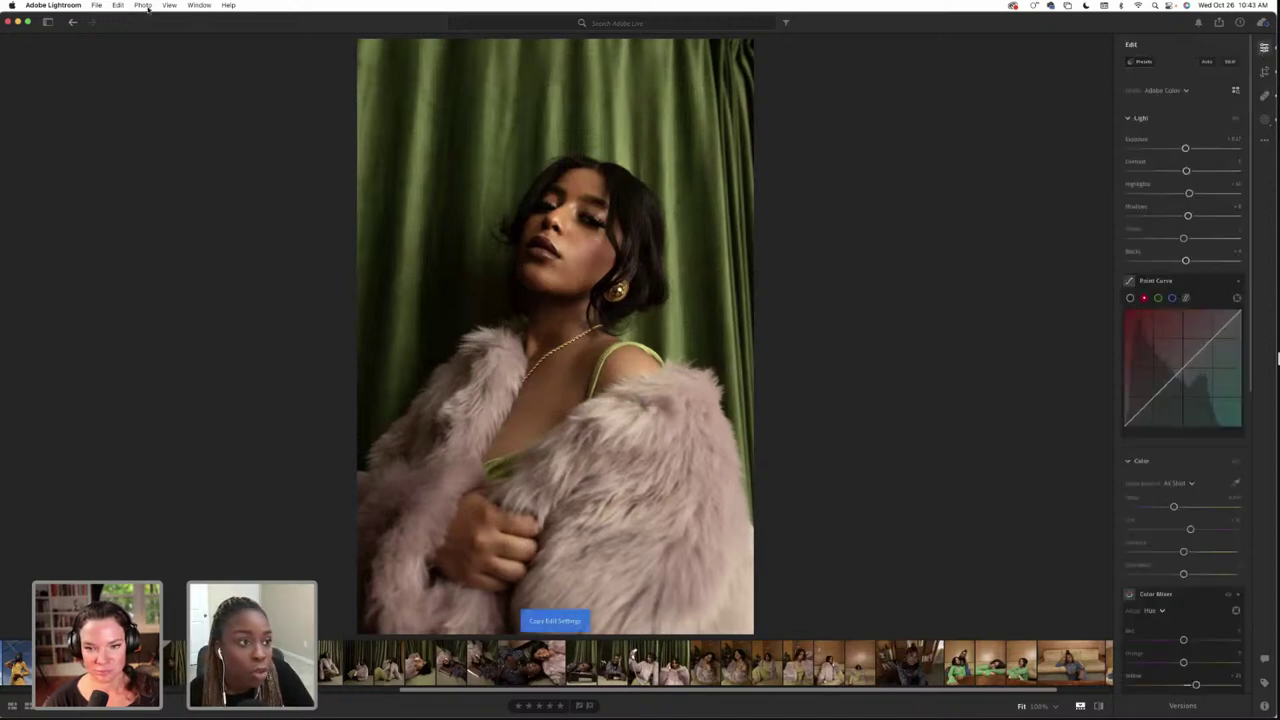
{"action": "left_click", "coordinate": [119, 5]}
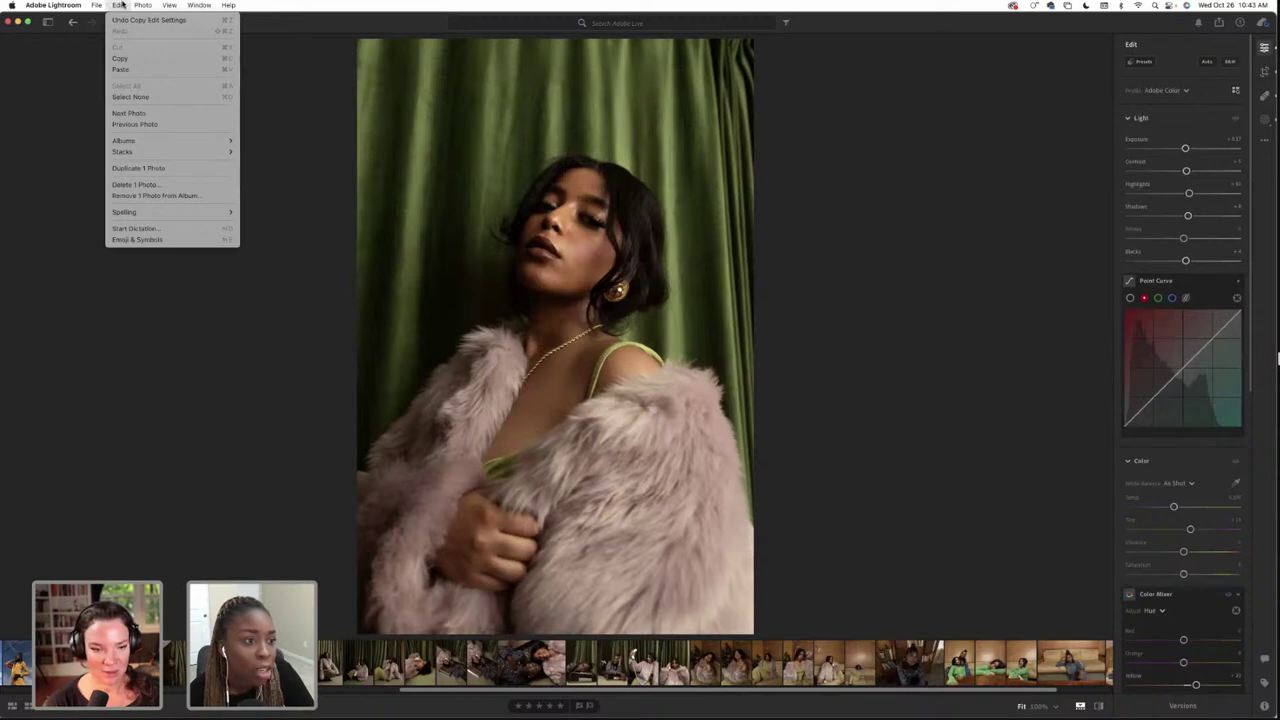
{"action": "left_click", "coordinate": [304, 104]}
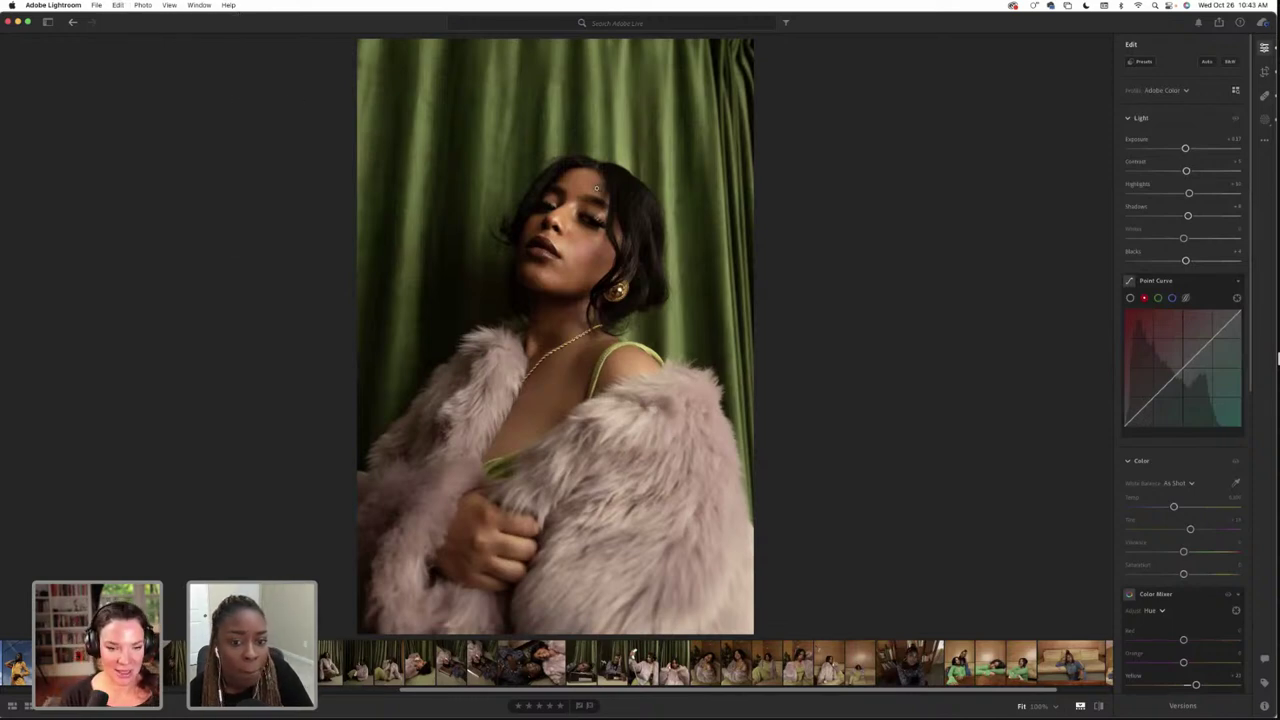
Open Choose Edit Settings to Copy from the filmstrip, inspect Masking, and cancel
{"action": "right_click", "coordinate": [595, 188]}
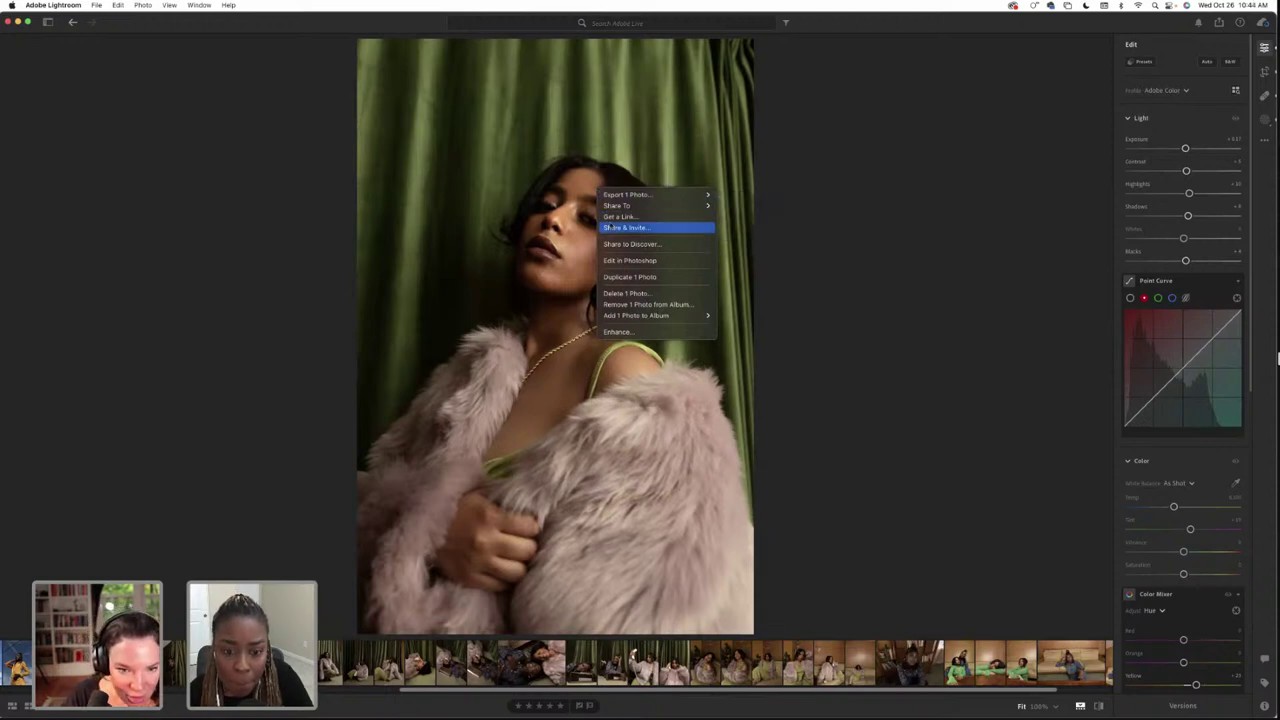
{"action": "left_click", "coordinate": [780, 251]}
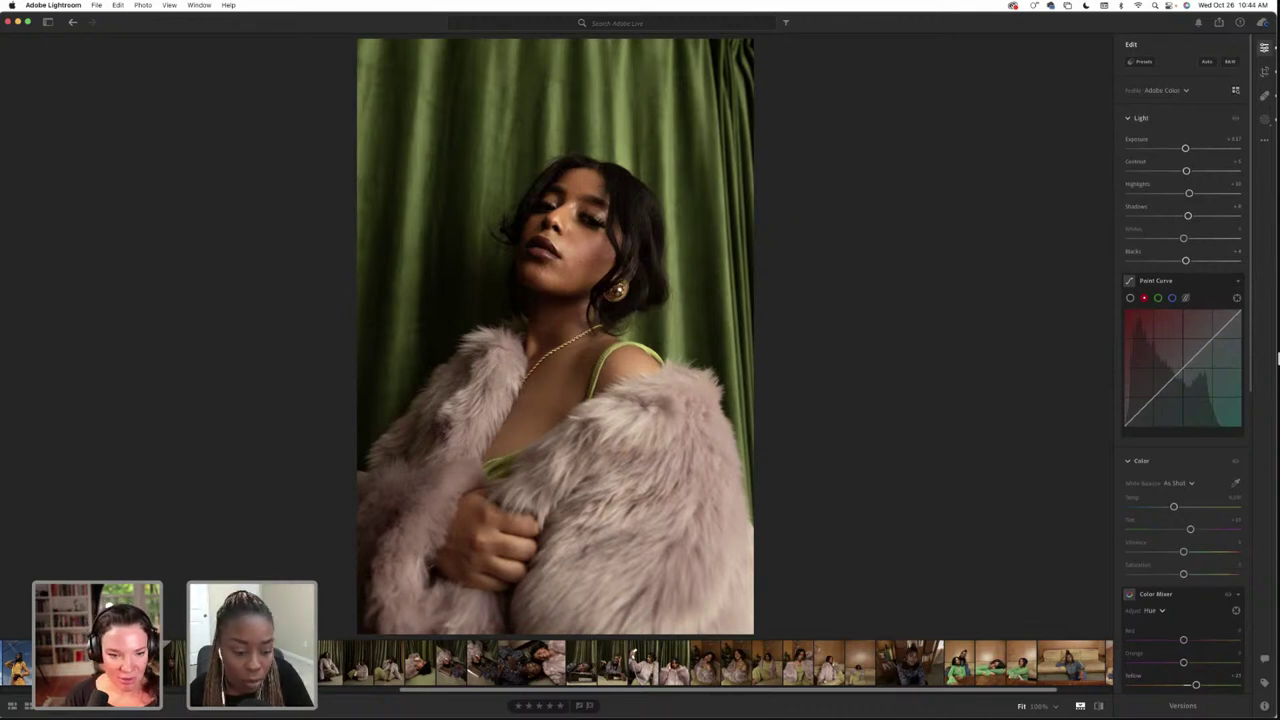
{"action": "right_click", "coordinate": [240, 662]}
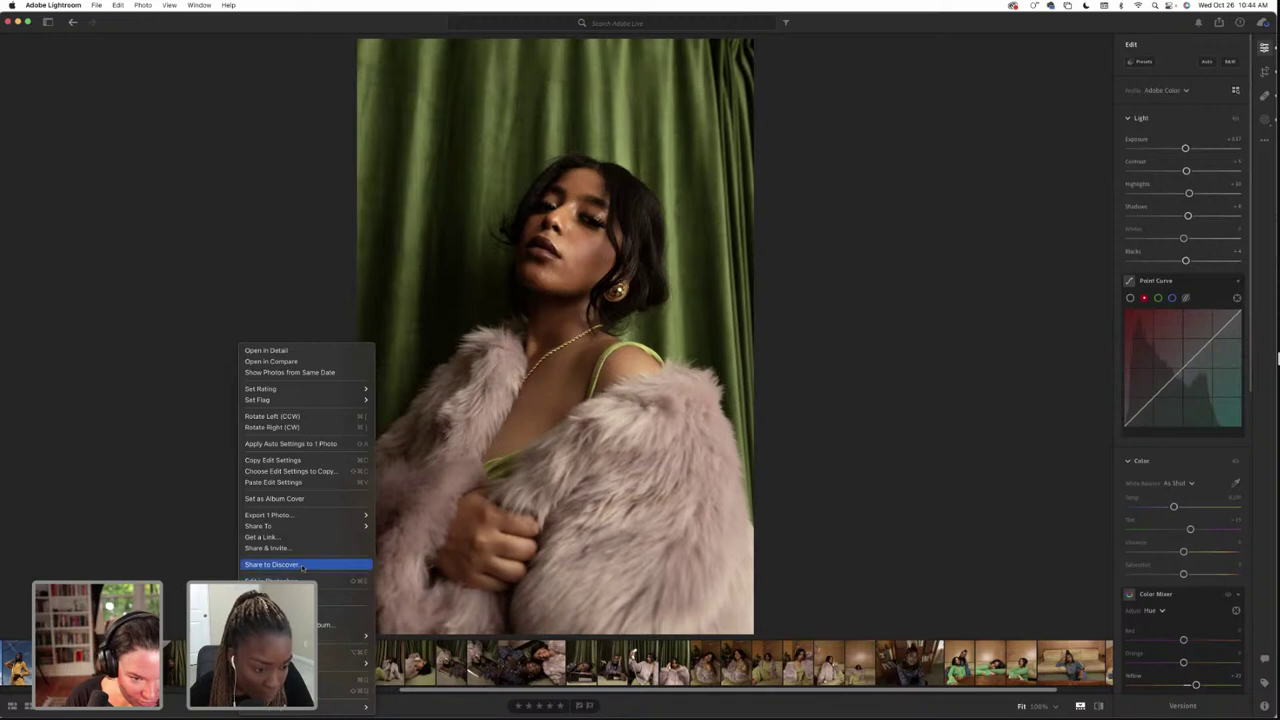
{"action": "mouse_move", "coordinate": [300, 526]}
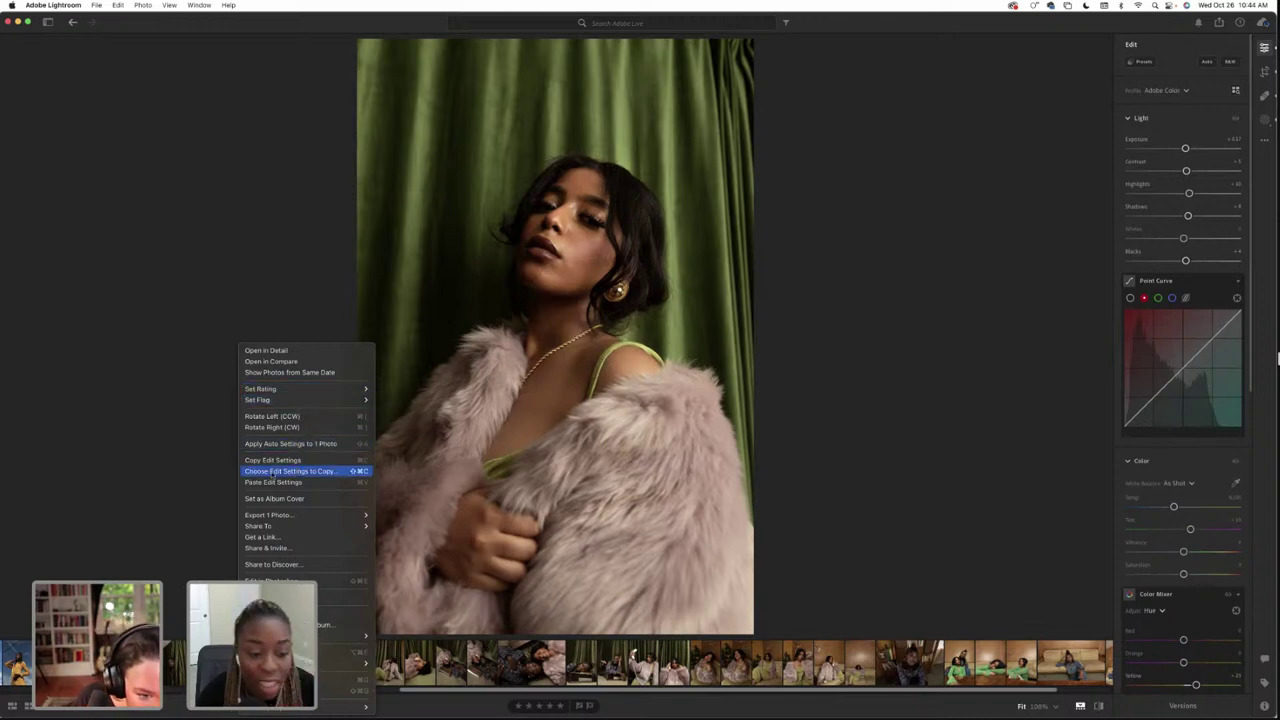
{"action": "left_click", "coordinate": [285, 473]}
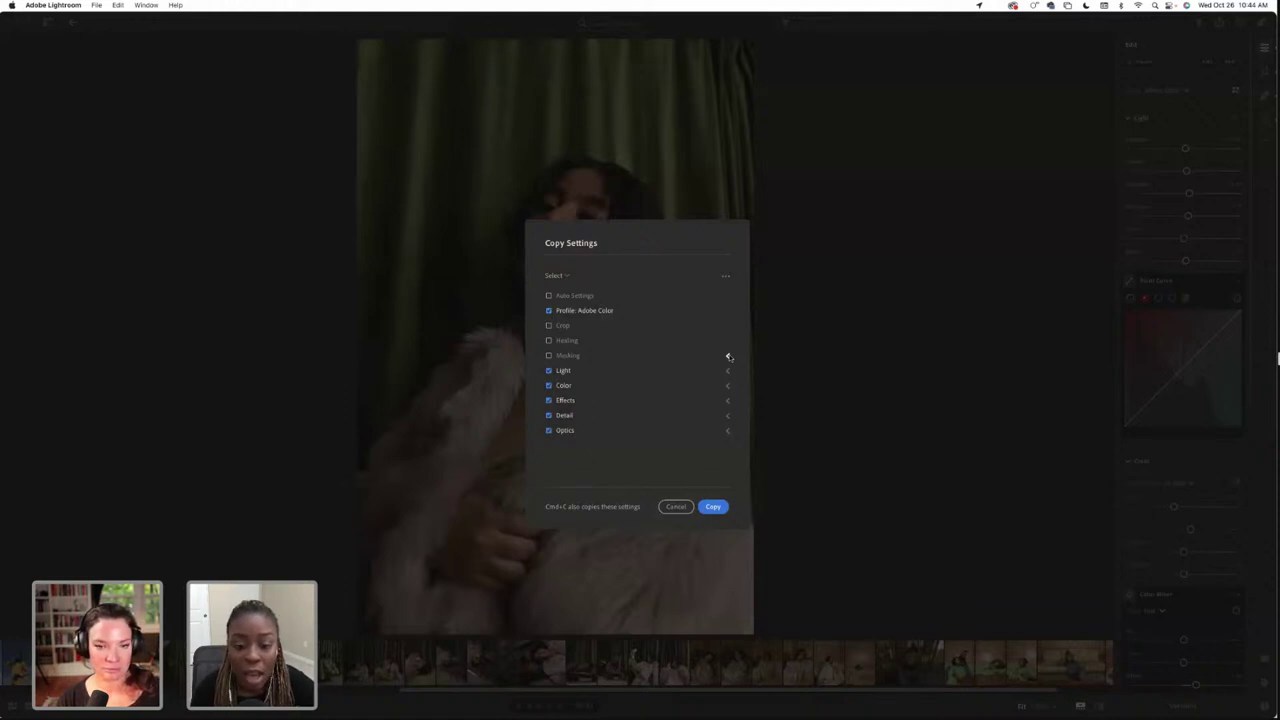
{"action": "left_click", "coordinate": [729, 357]}
{"action": "left_click", "coordinate": [728, 356]}
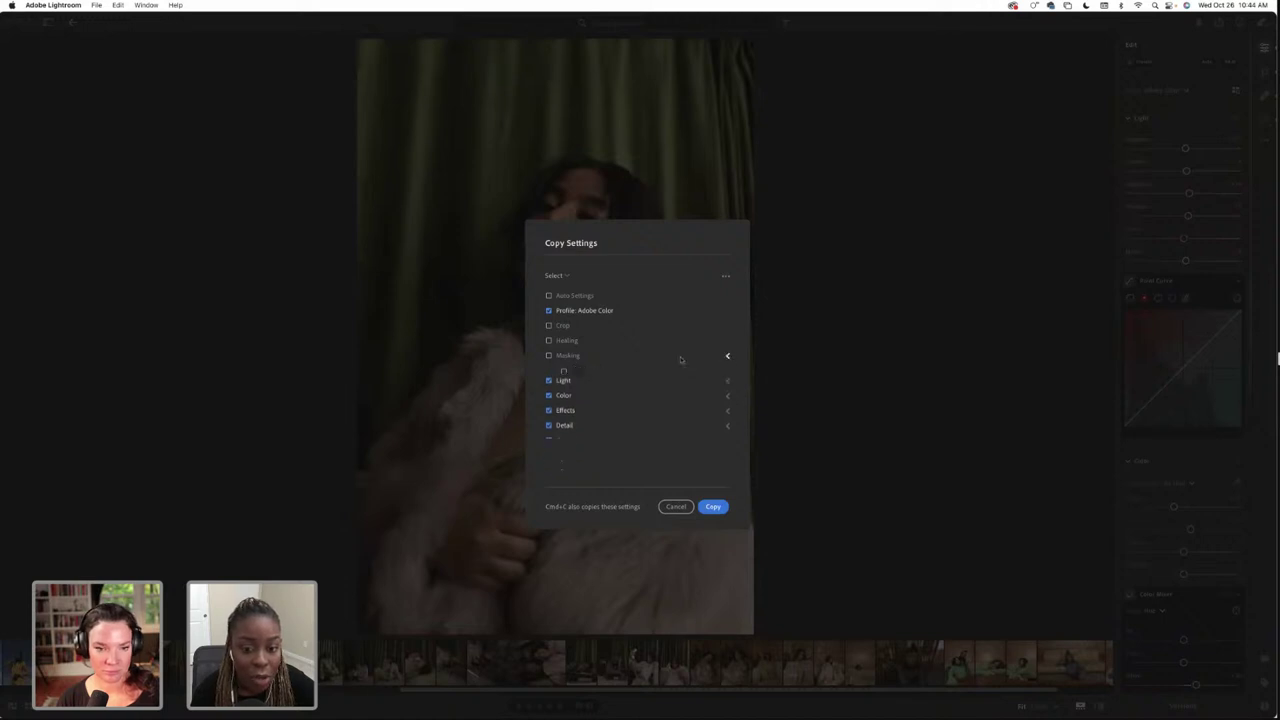
{"action": "left_click", "coordinate": [676, 506]}
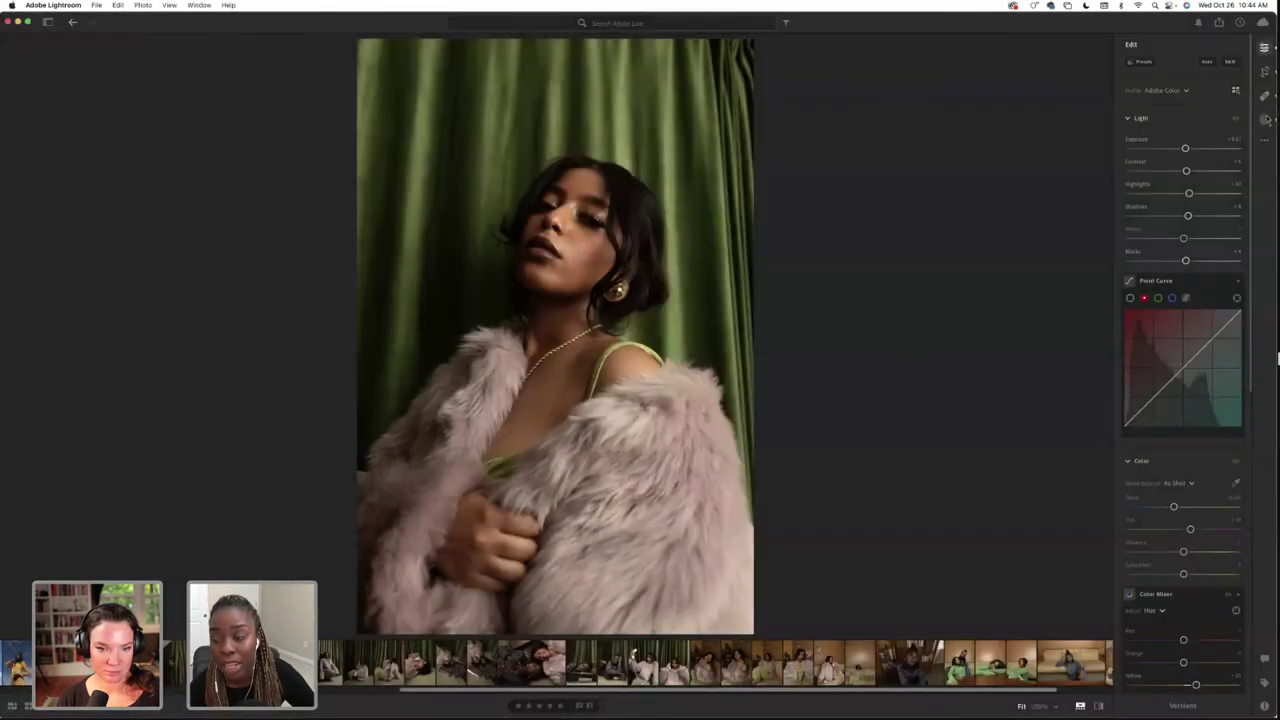
Show the fur-coat portrait's masks, Mask 1 and Mask 2, and deselect Mask 2
{"action": "left_click", "coordinate": [1264, 119]}
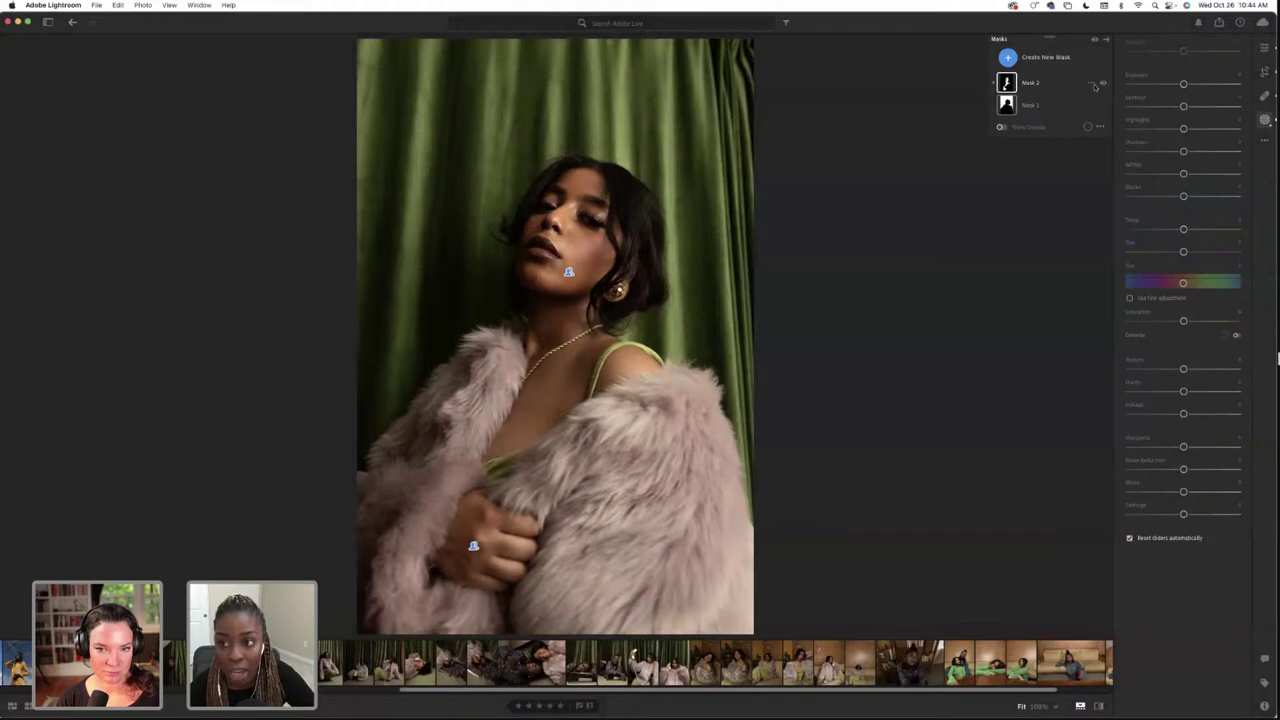
{"action": "left_click", "coordinate": [1092, 85]}
{"action": "left_click", "coordinate": [996, 172]}
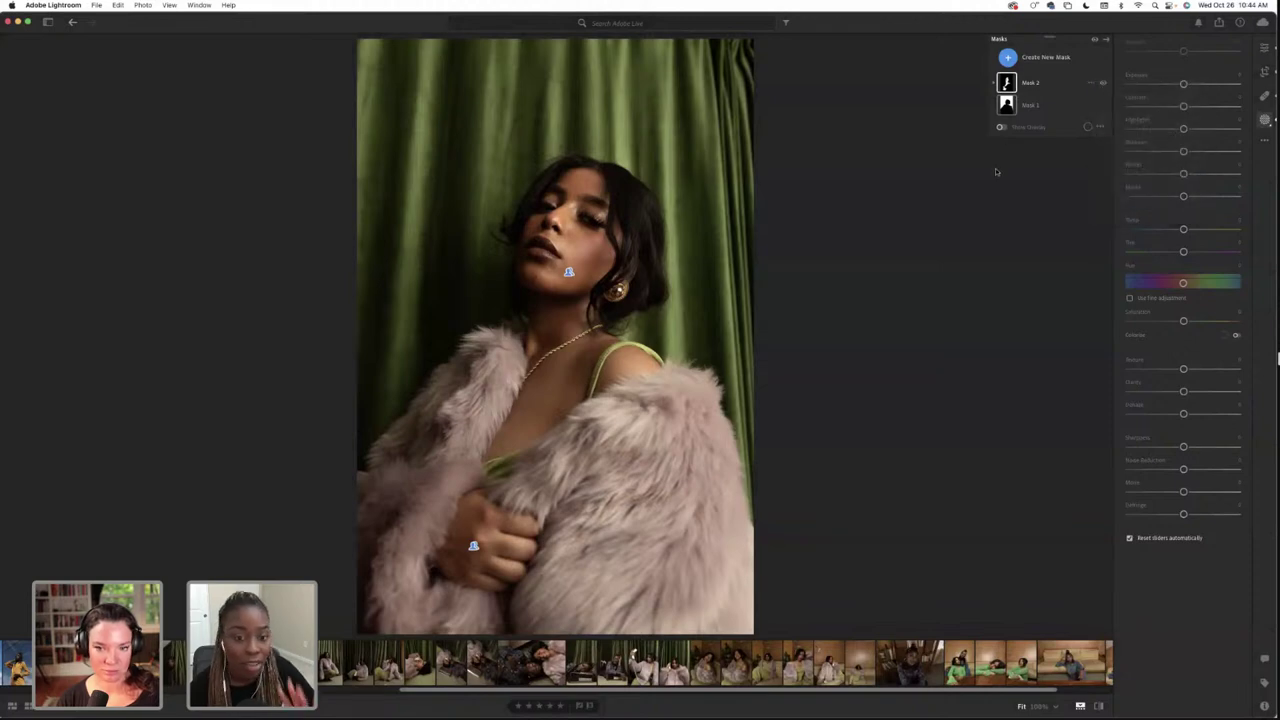
{"action": "left_click", "coordinate": [997, 171]}
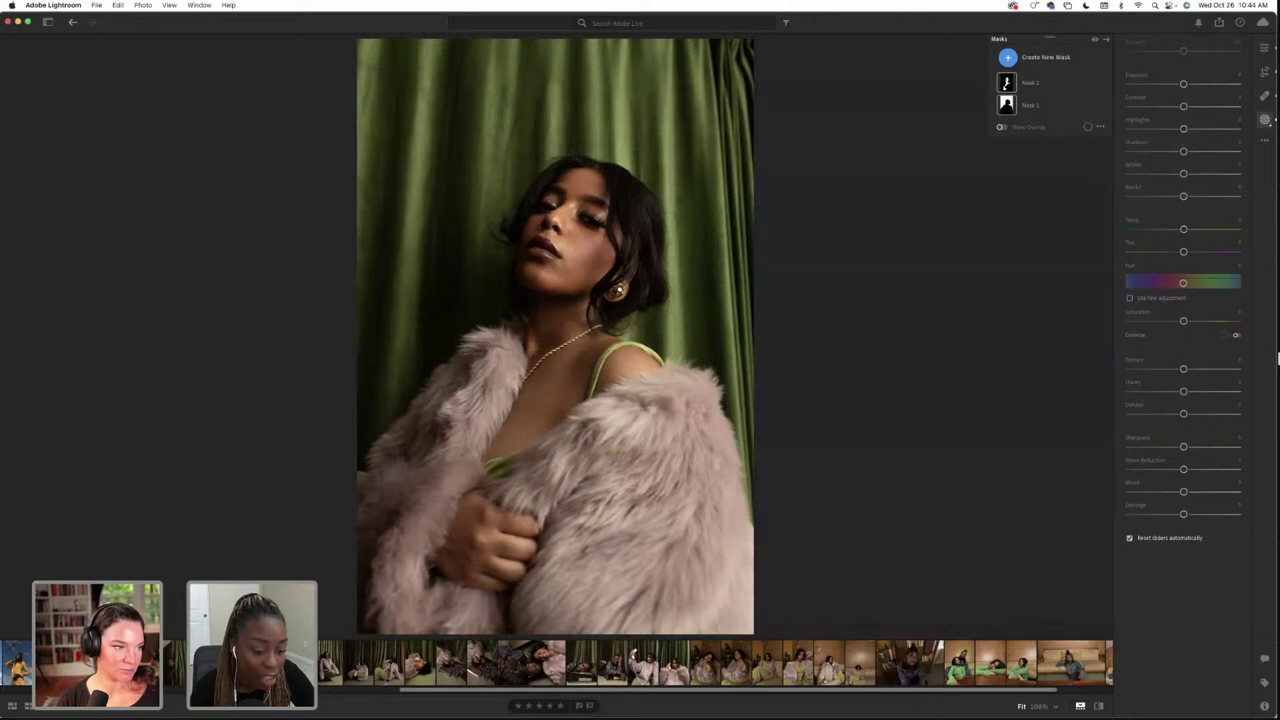
Open Choose Edit Settings to Copy for the fur-coat photo and uncheck Masking
{"action": "right_click", "coordinate": [241, 664]}
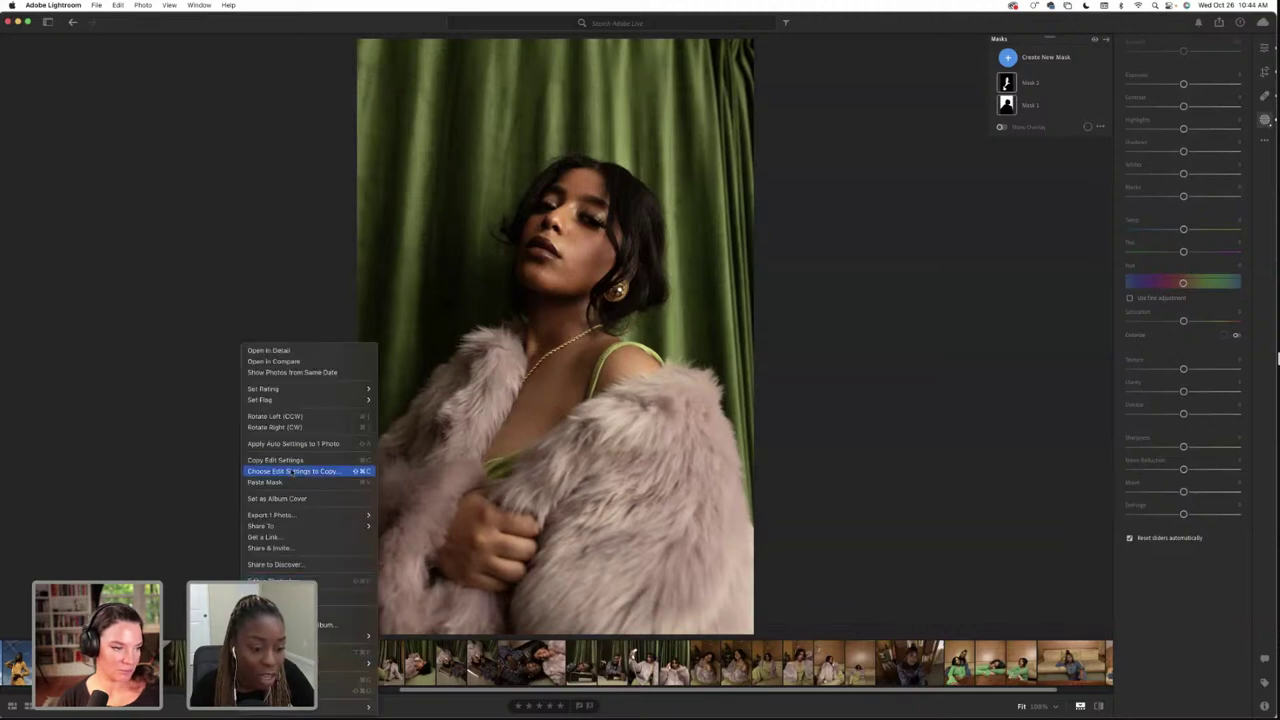
{"action": "left_click", "coordinate": [292, 471]}
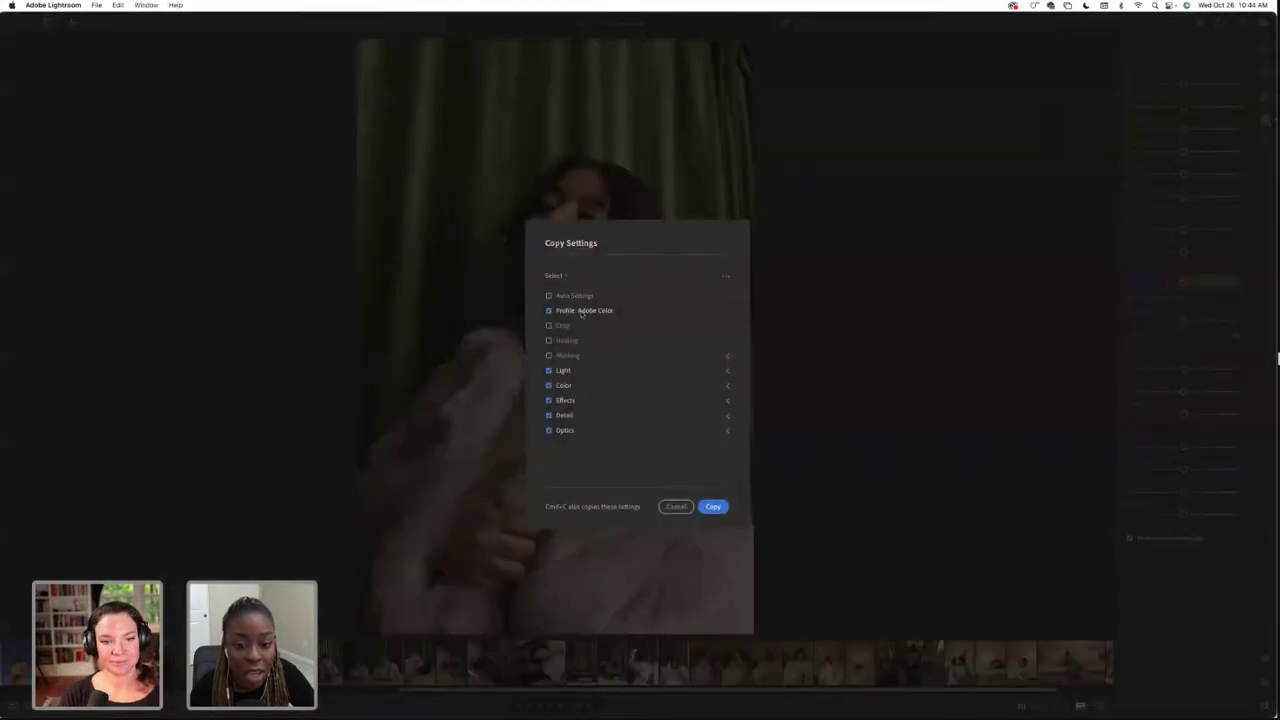
{"action": "left_click", "coordinate": [549, 356]}
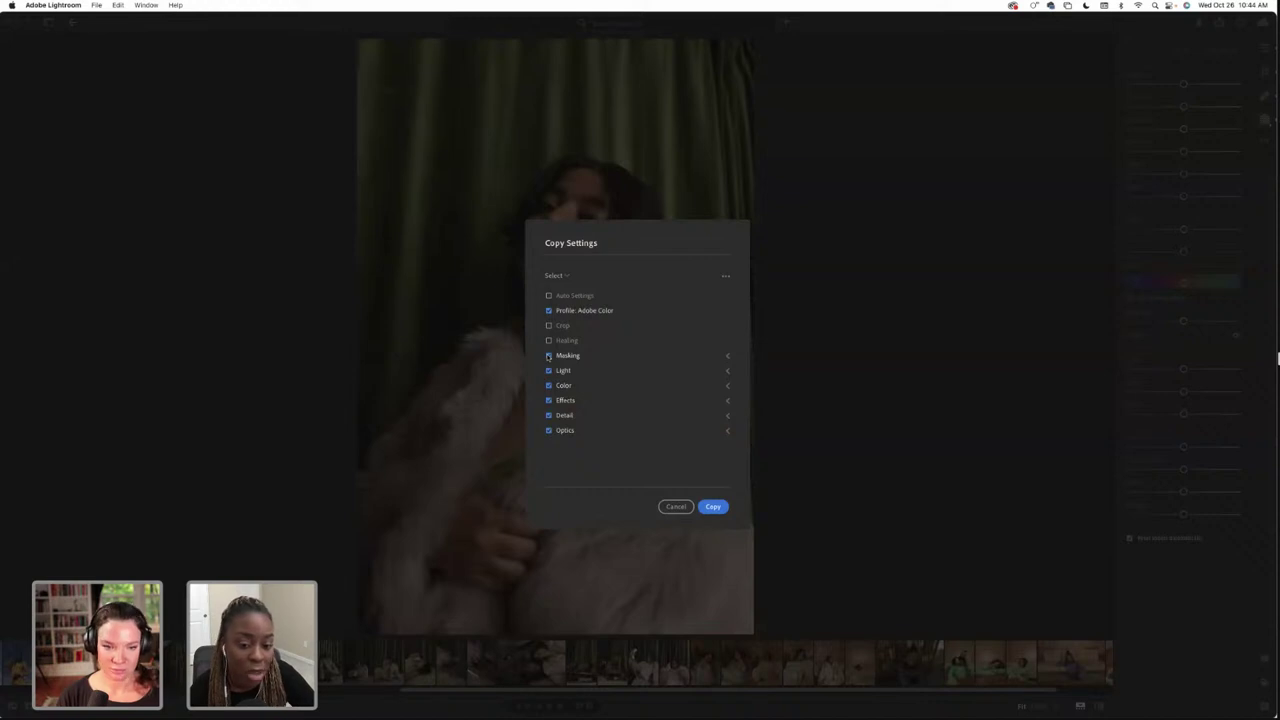
{"action": "left_click", "coordinate": [548, 356]}
Review the Light, Color, Effects and Optics sections, then close the Copy Settings dialog
{"action": "left_click", "coordinate": [728, 371]}
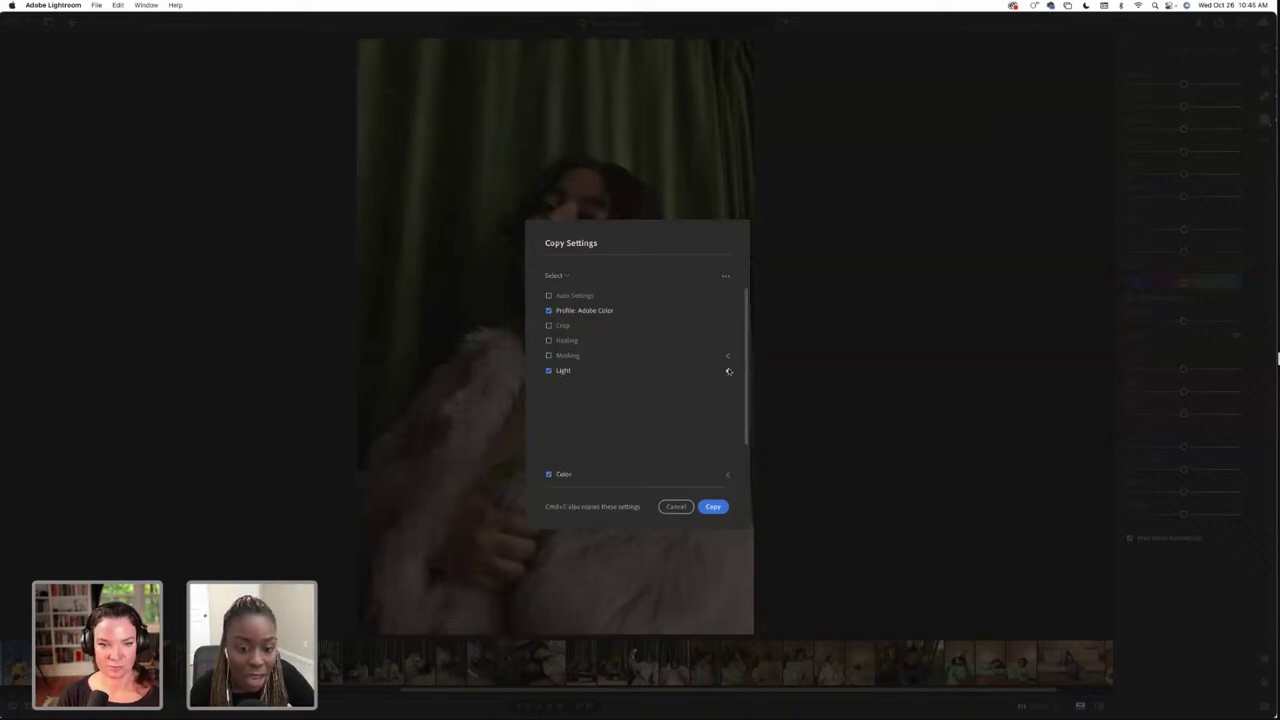
{"action": "left_click", "coordinate": [728, 386]}
{"action": "left_click", "coordinate": [728, 386]}
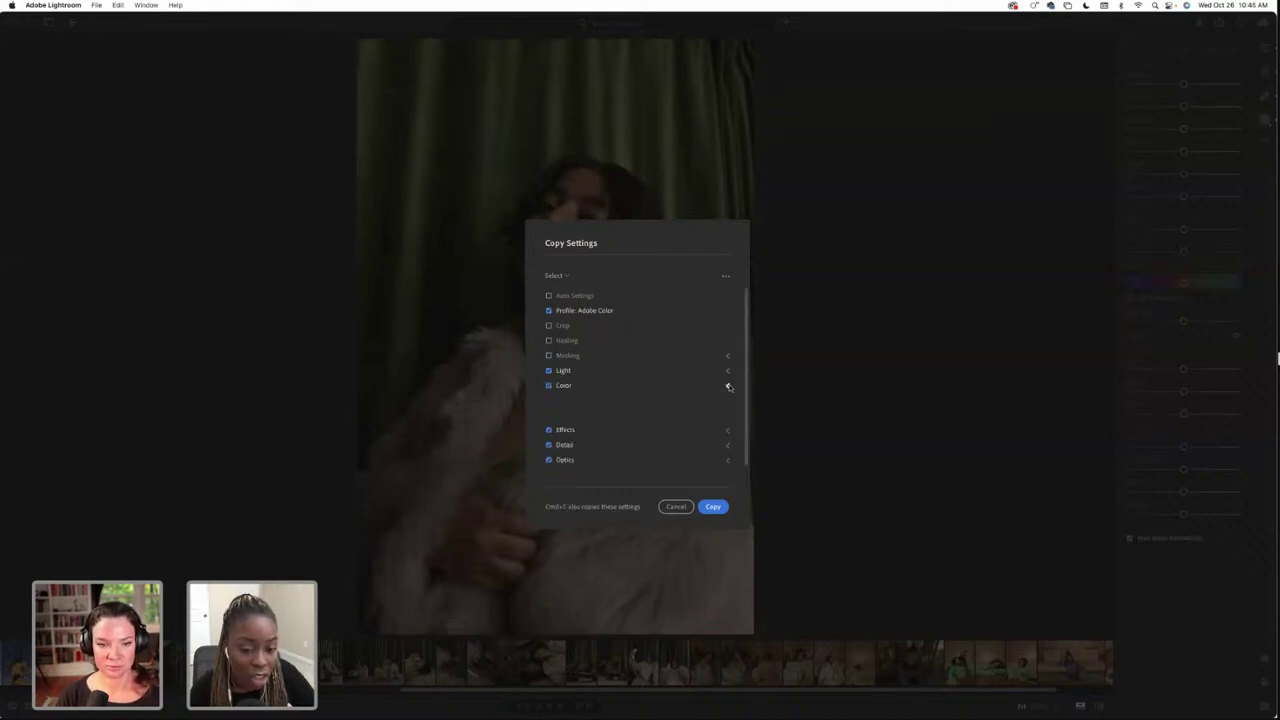
{"action": "left_click", "coordinate": [728, 400]}
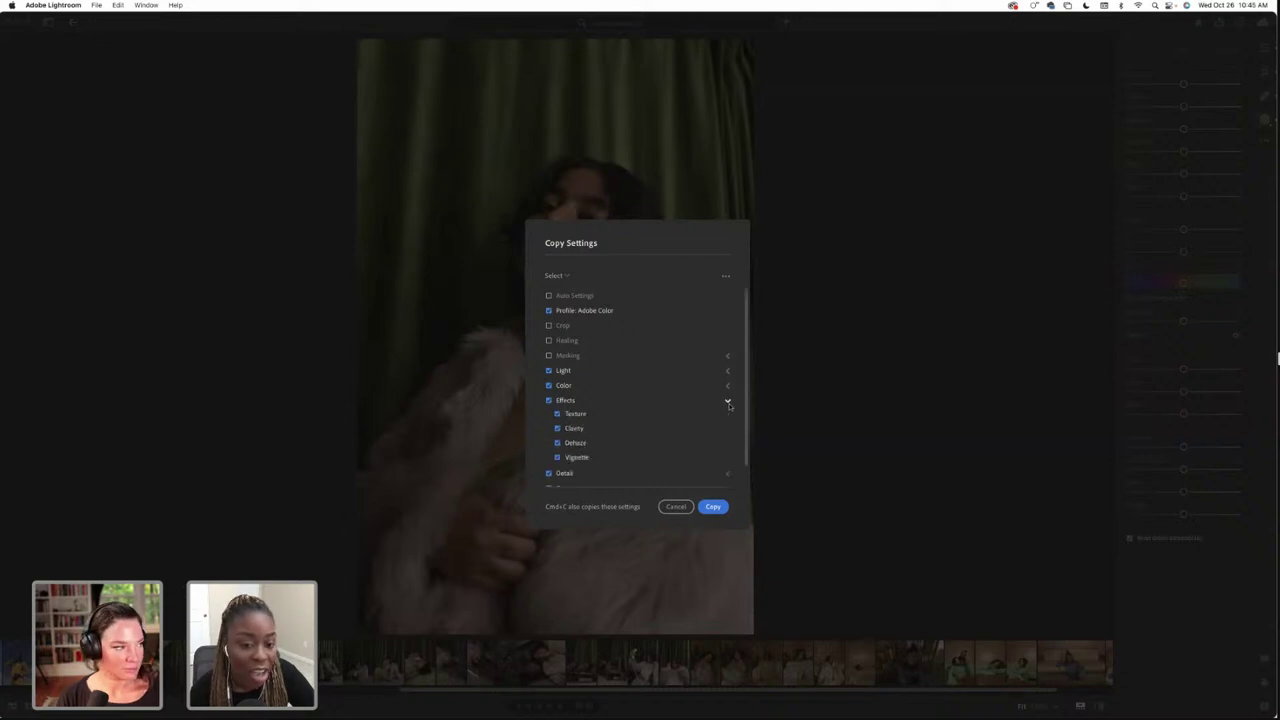
{"action": "left_click", "coordinate": [728, 401]}
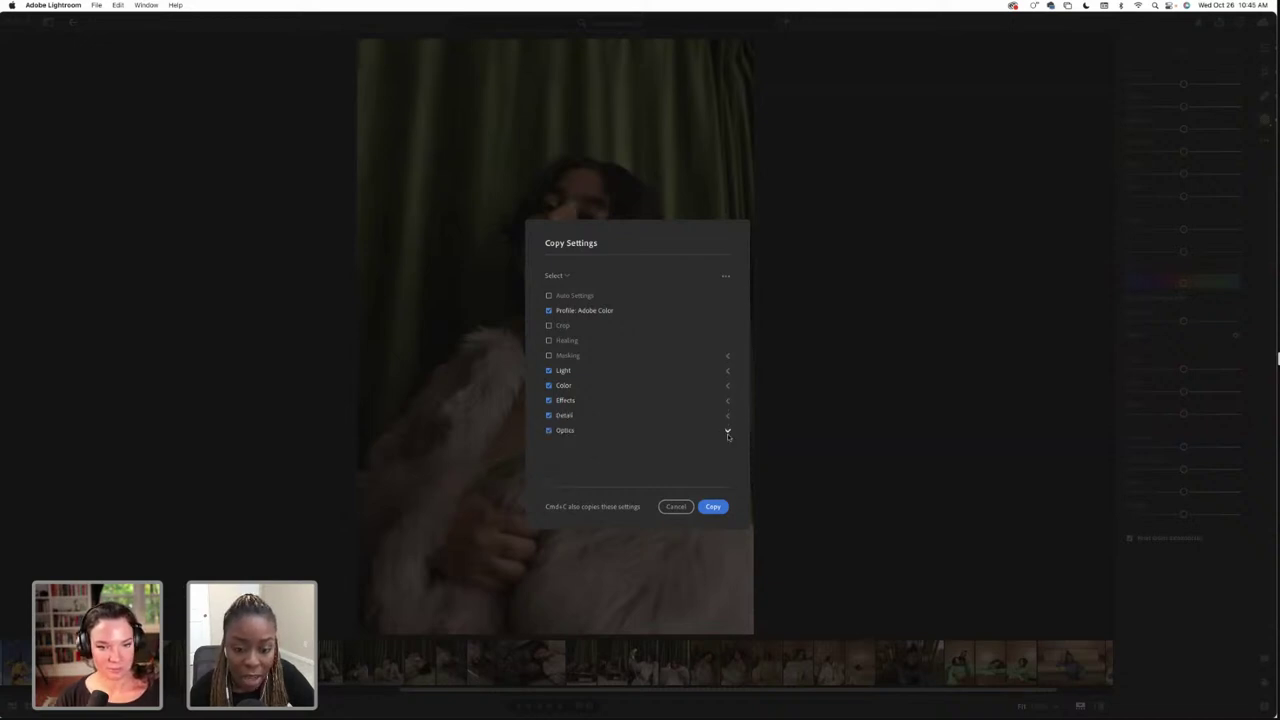
{"action": "left_click", "coordinate": [727, 430]}
{"action": "left_click", "coordinate": [727, 430]}
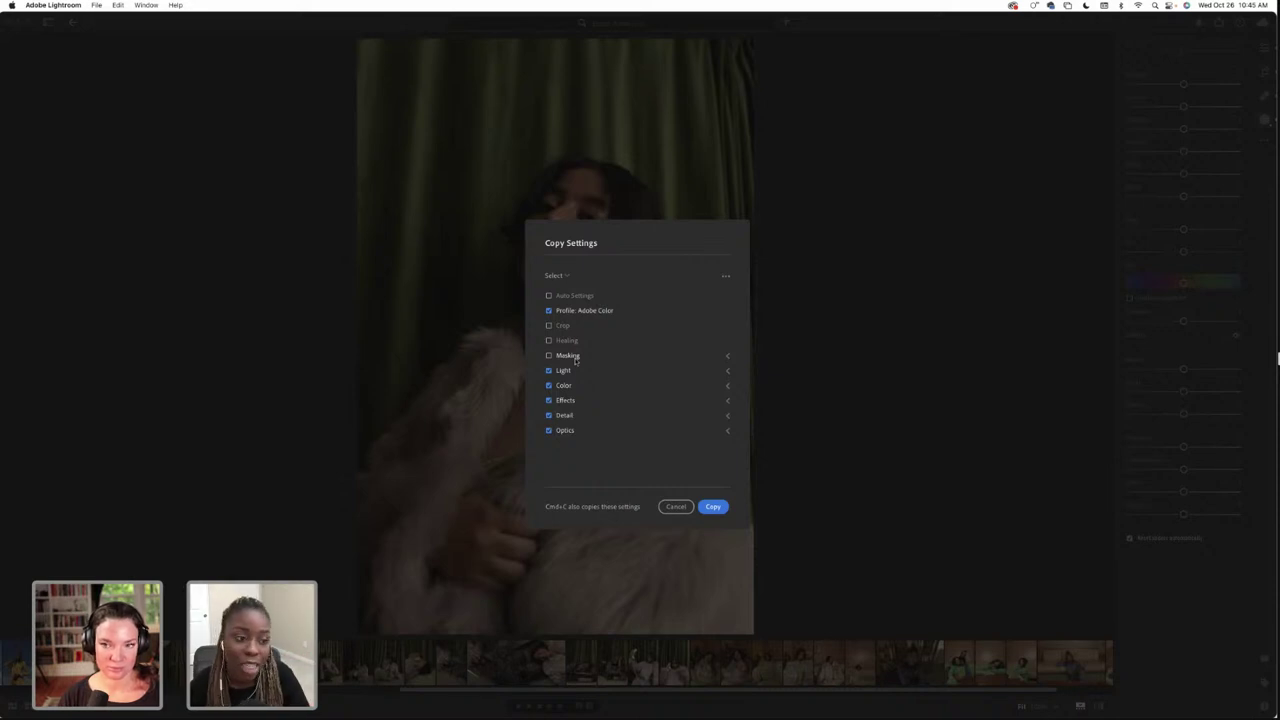
{"action": "left_click", "coordinate": [675, 507]}
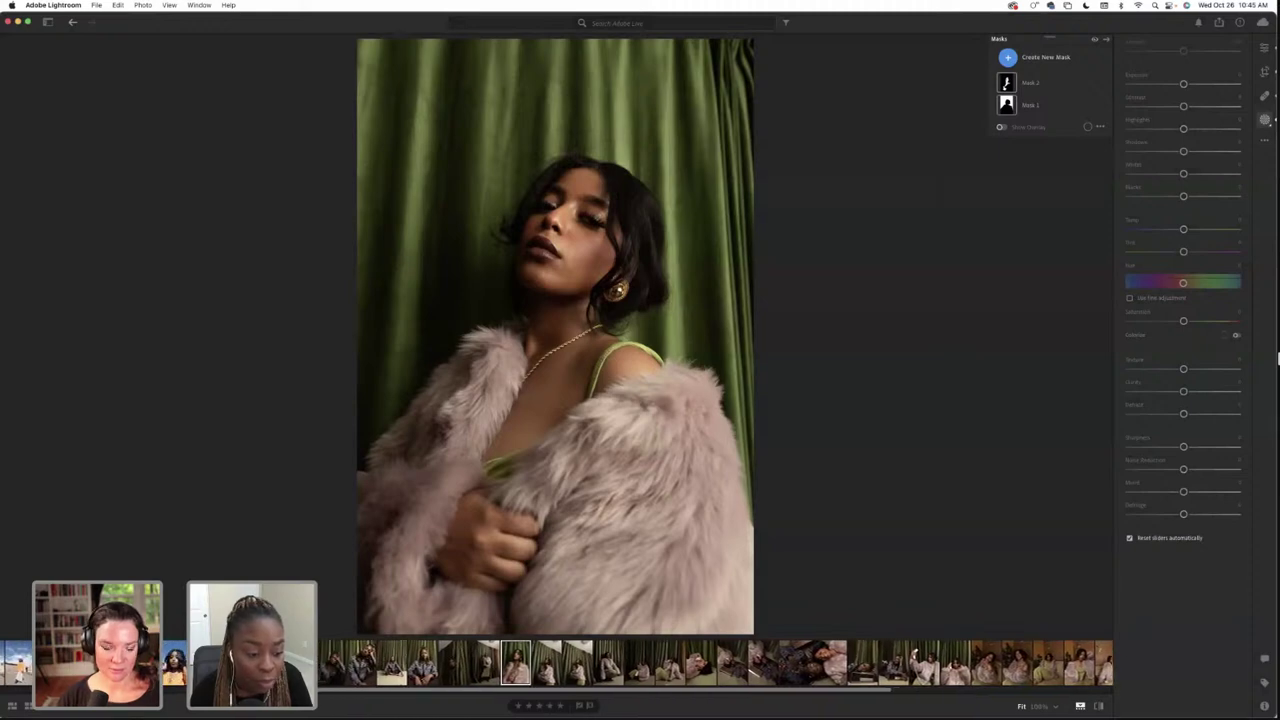
On the yellow-jacket sky photo, enlarge the Content-Aware Remove brush and erase wire near the top edge
{"action": "key", "text": "shift+w"}
{"action": "key", "text": "Right"}
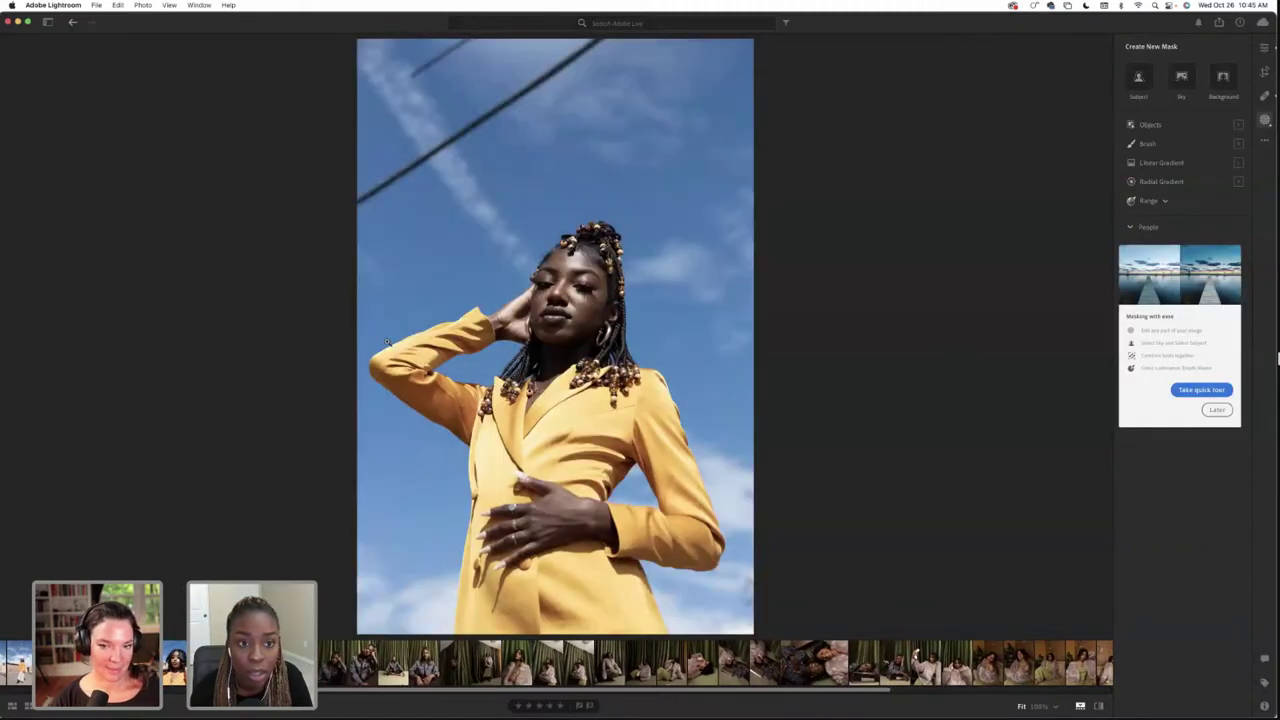
{"action": "left_click", "coordinate": [1264, 96]}
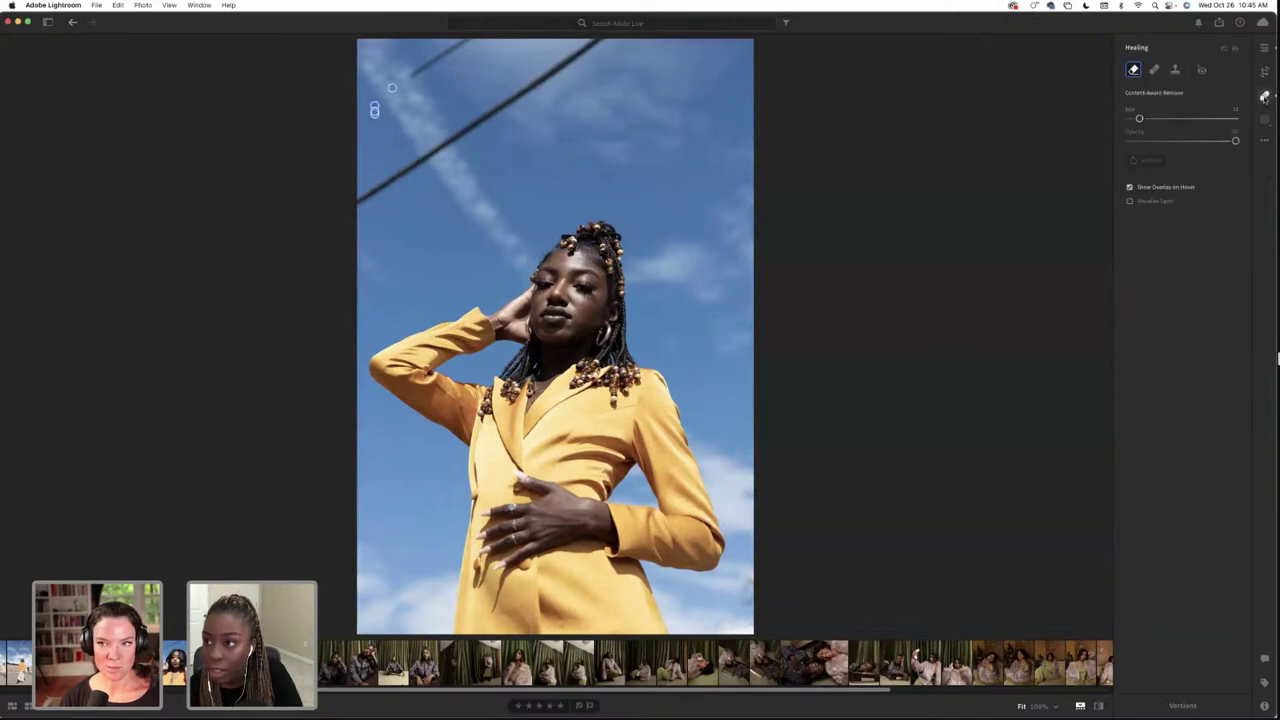
{"action": "key", "text": "bracketright"}
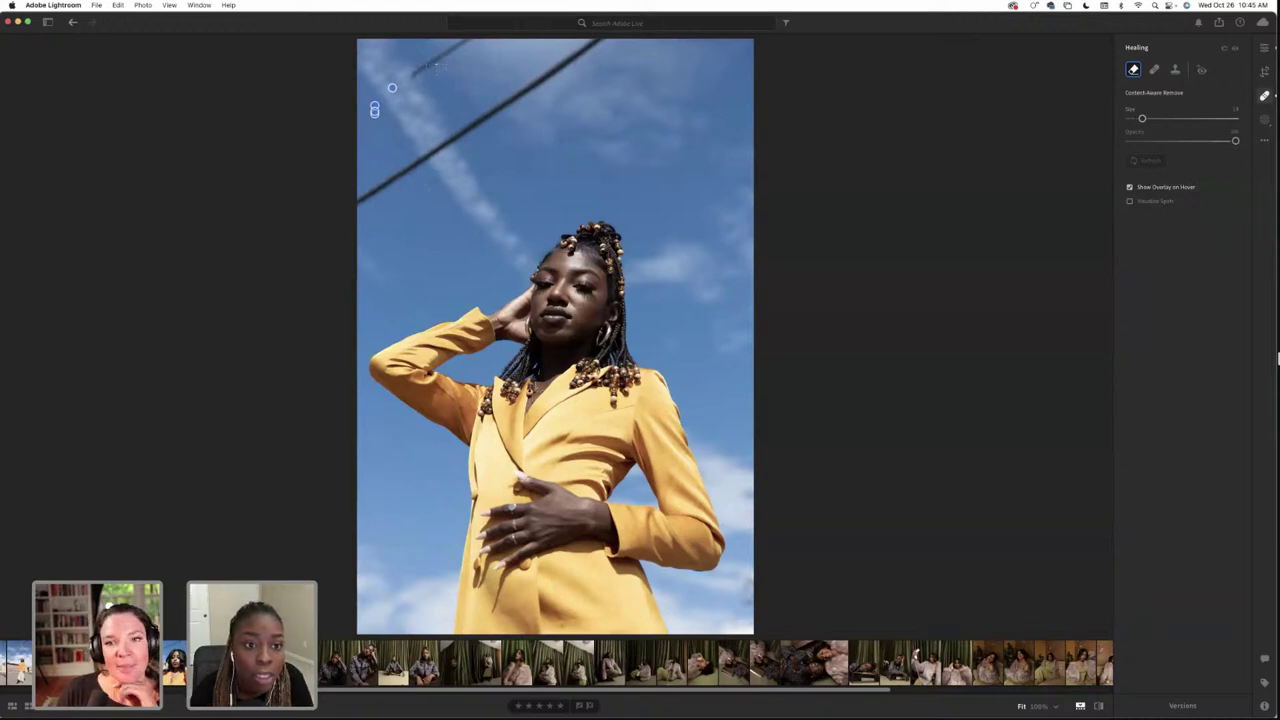
{"action": "left_click", "coordinate": [416, 72]}
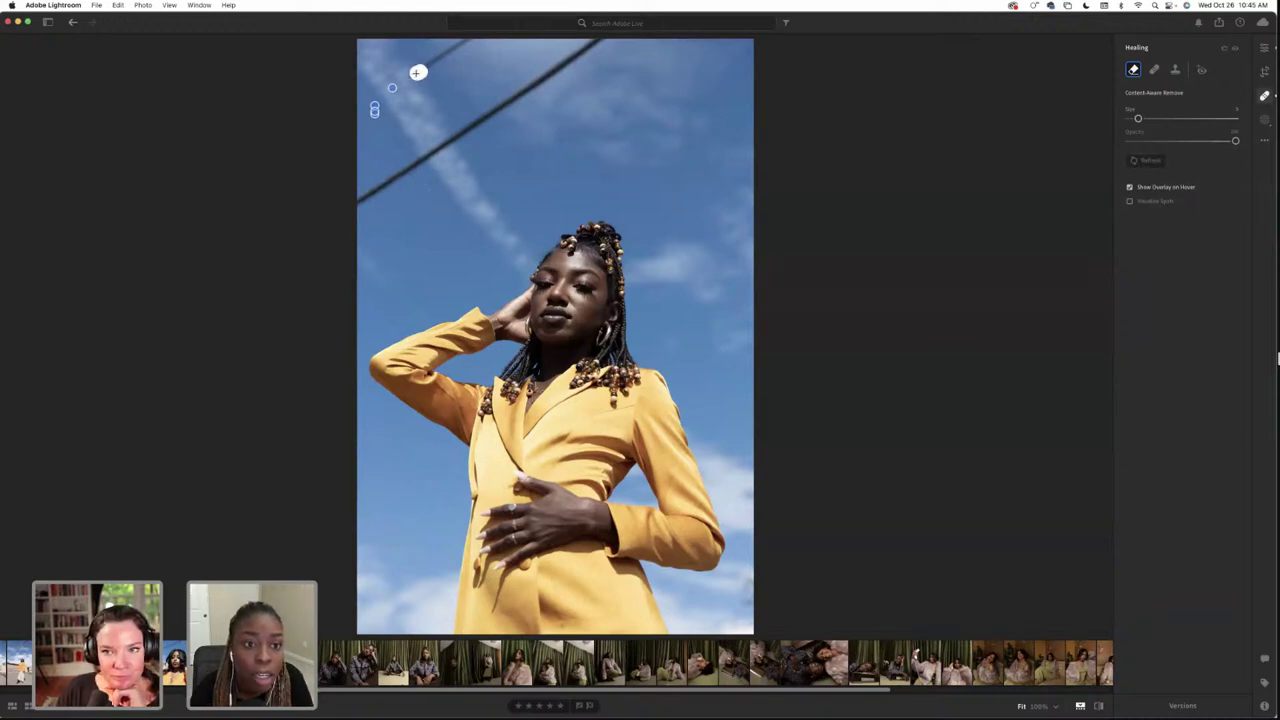
{"action": "left_click_drag", "start_coordinate": [416, 72], "coordinate": [470, 42]}
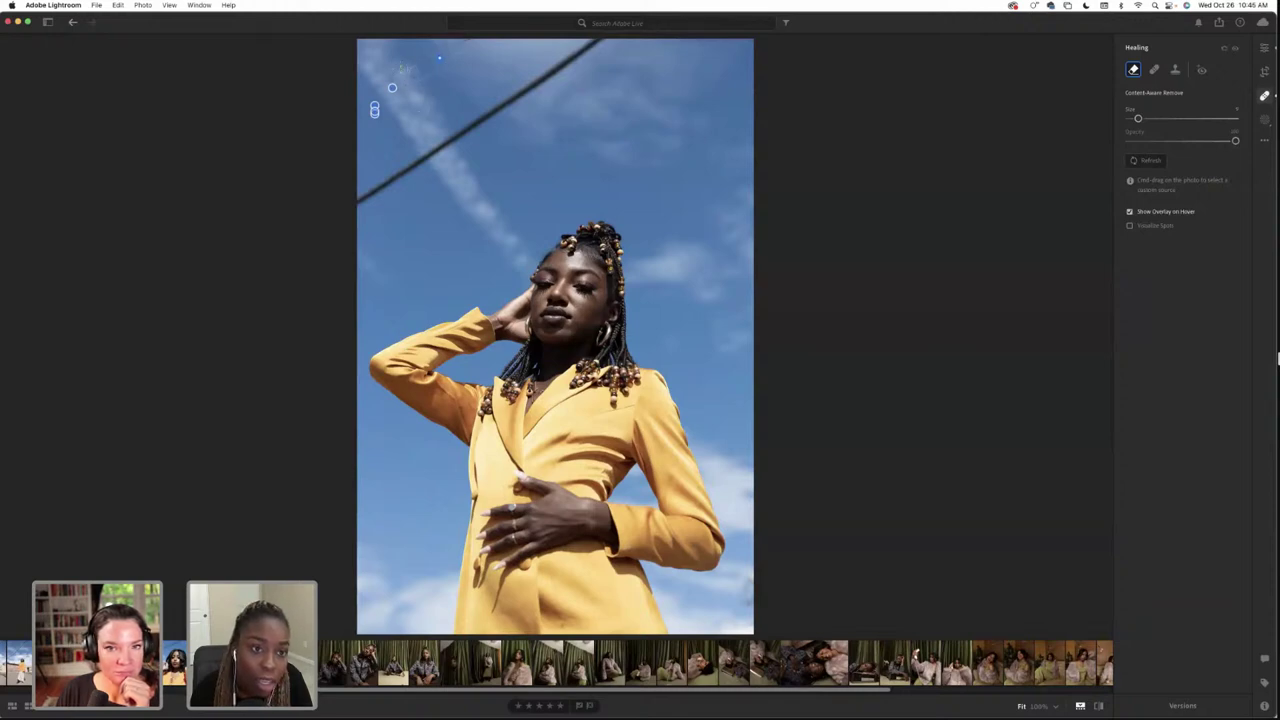
{"action": "left_click_drag", "start_coordinate": [392, 88], "coordinate": [404, 71]}
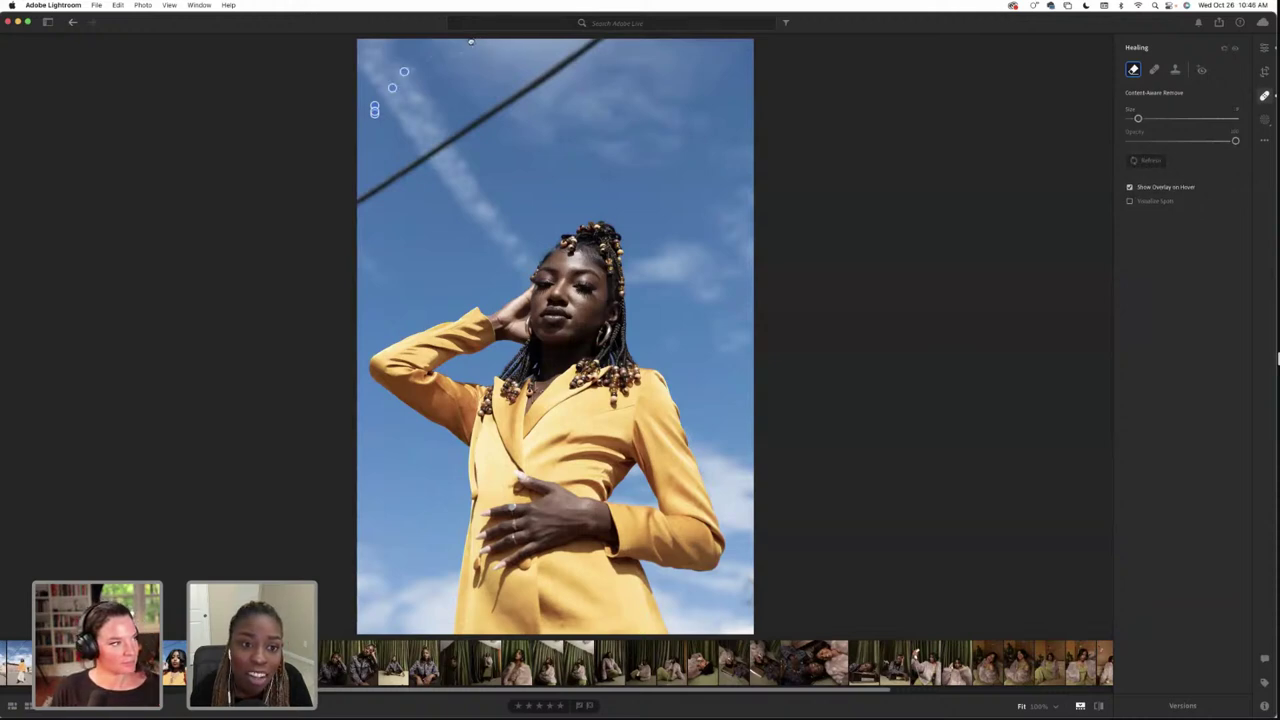
{"action": "left_click_drag", "start_coordinate": [478, 41], "coordinate": [436, 58]}
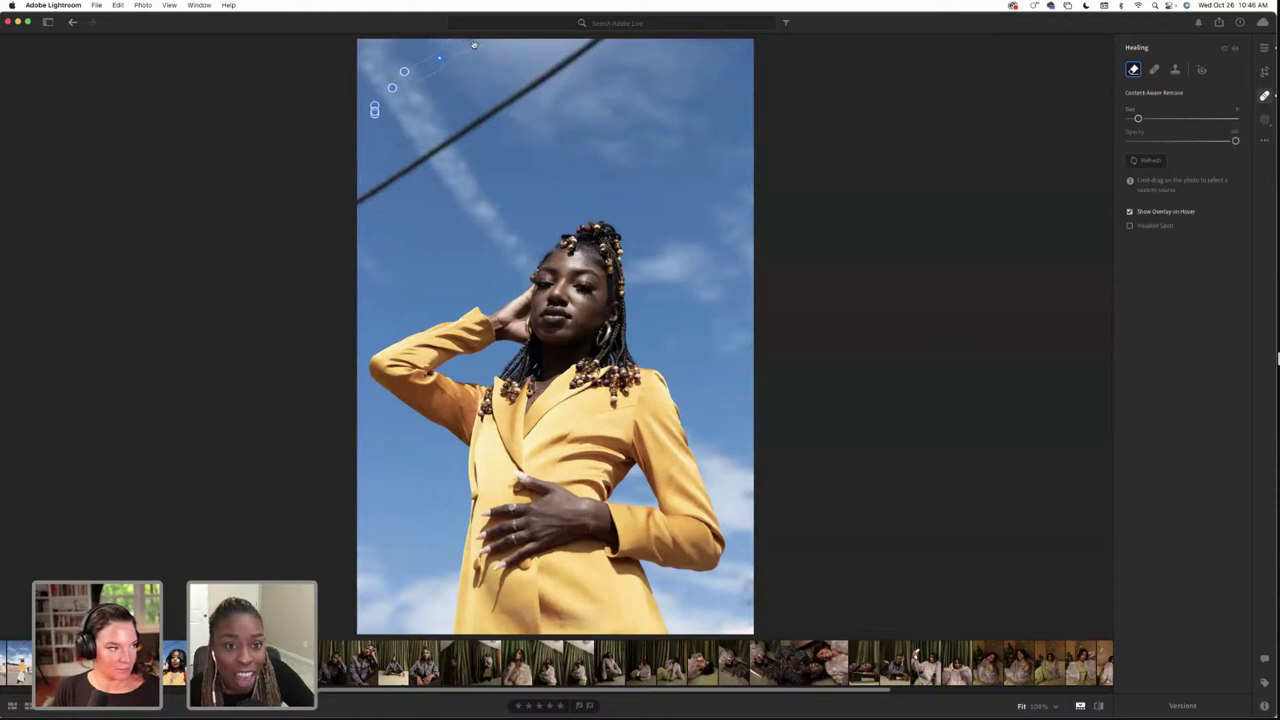
{"action": "left_click_drag", "start_coordinate": [475, 44], "coordinate": [476, 44]}
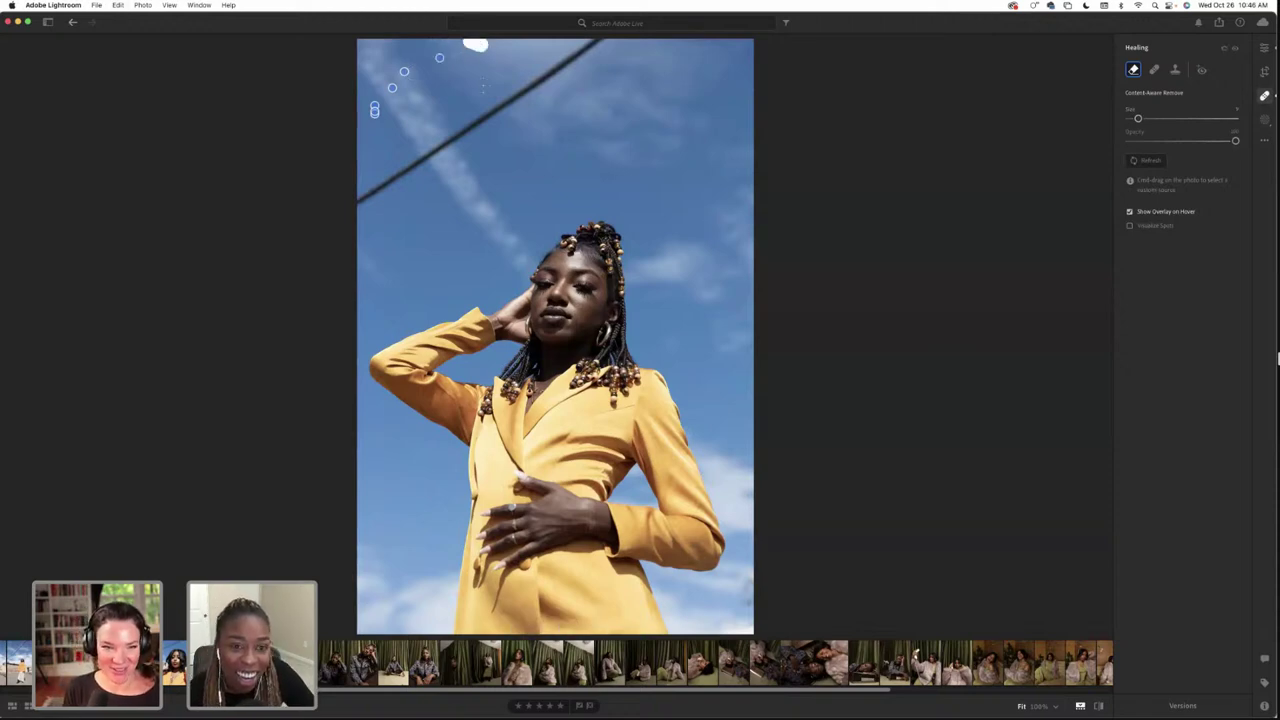
Paint out the power line from the left edge up to its upper right part
{"action": "left_click", "coordinate": [355, 200]}
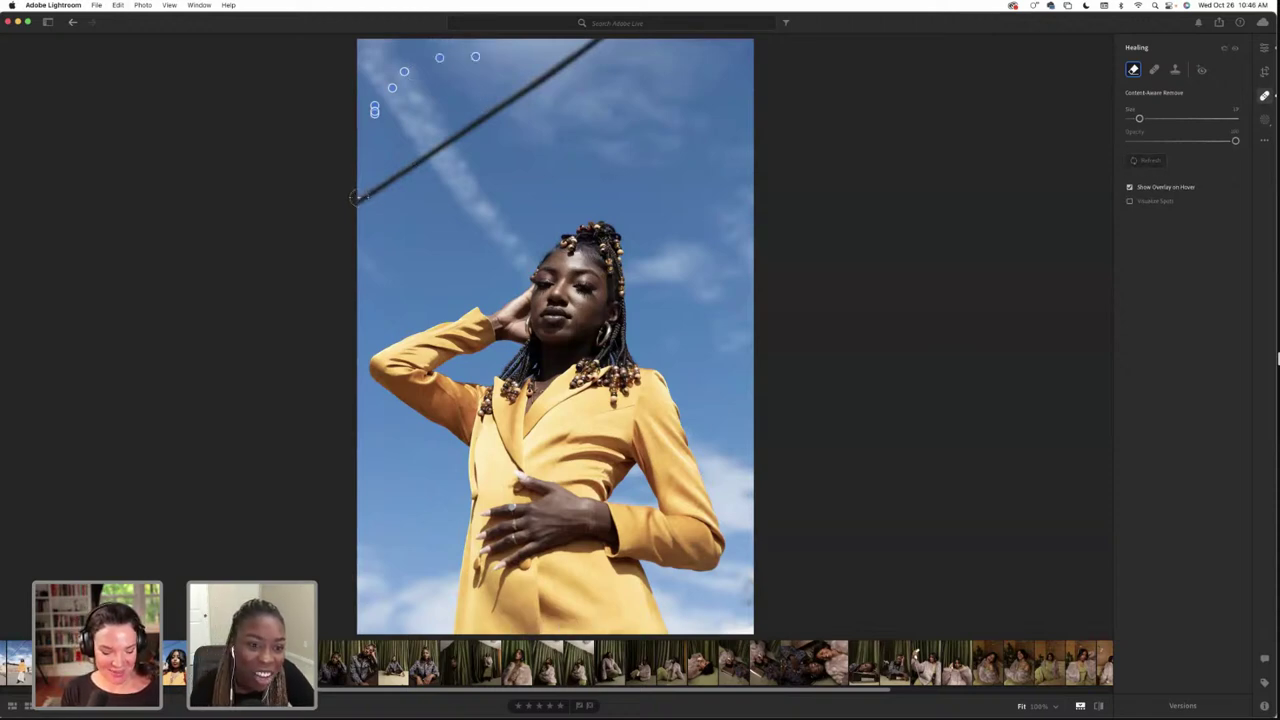
{"action": "left_click_drag", "start_coordinate": [355, 200], "coordinate": [411, 165]}
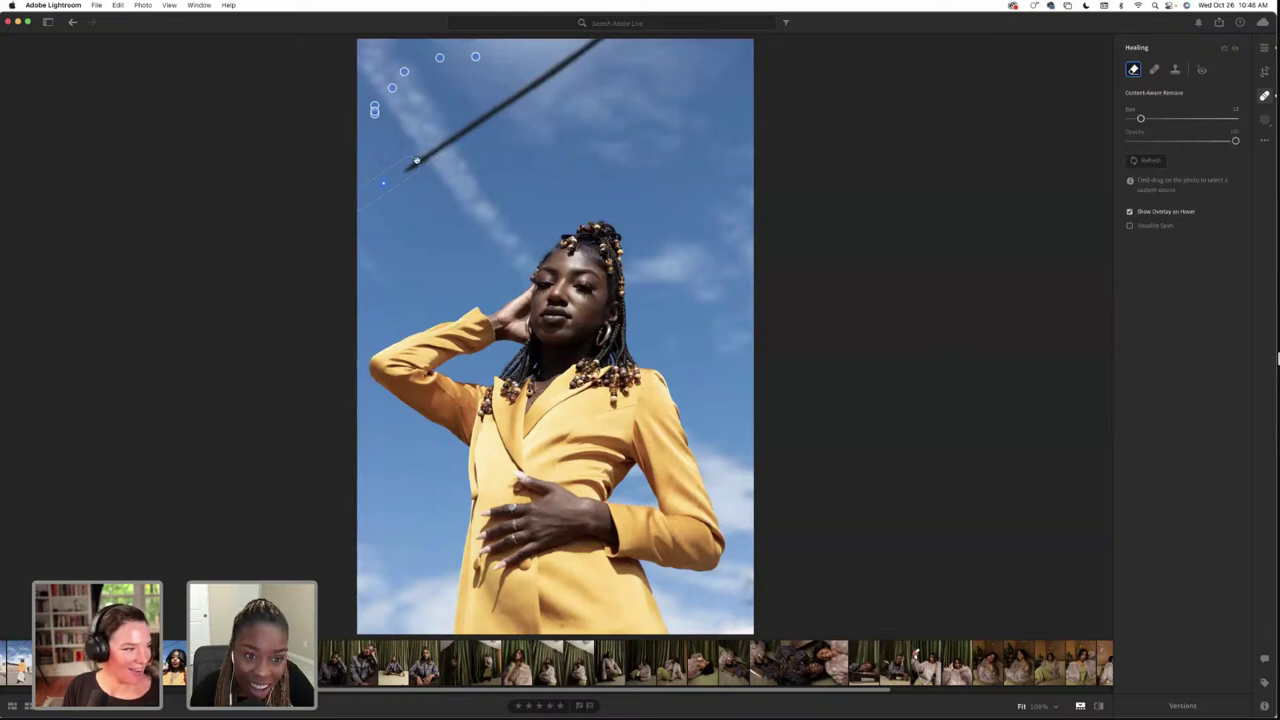
{"action": "mouse_move", "coordinate": [432, 154]}
{"action": "left_mouse_down"}
{"action": "mouse_move", "coordinate": [407, 167]}
{"action": "mouse_move", "coordinate": [460, 137]}
{"action": "mouse_move", "coordinate": [414, 180]}
{"action": "mouse_move", "coordinate": [403, 171]}
{"action": "left_mouse_up"}
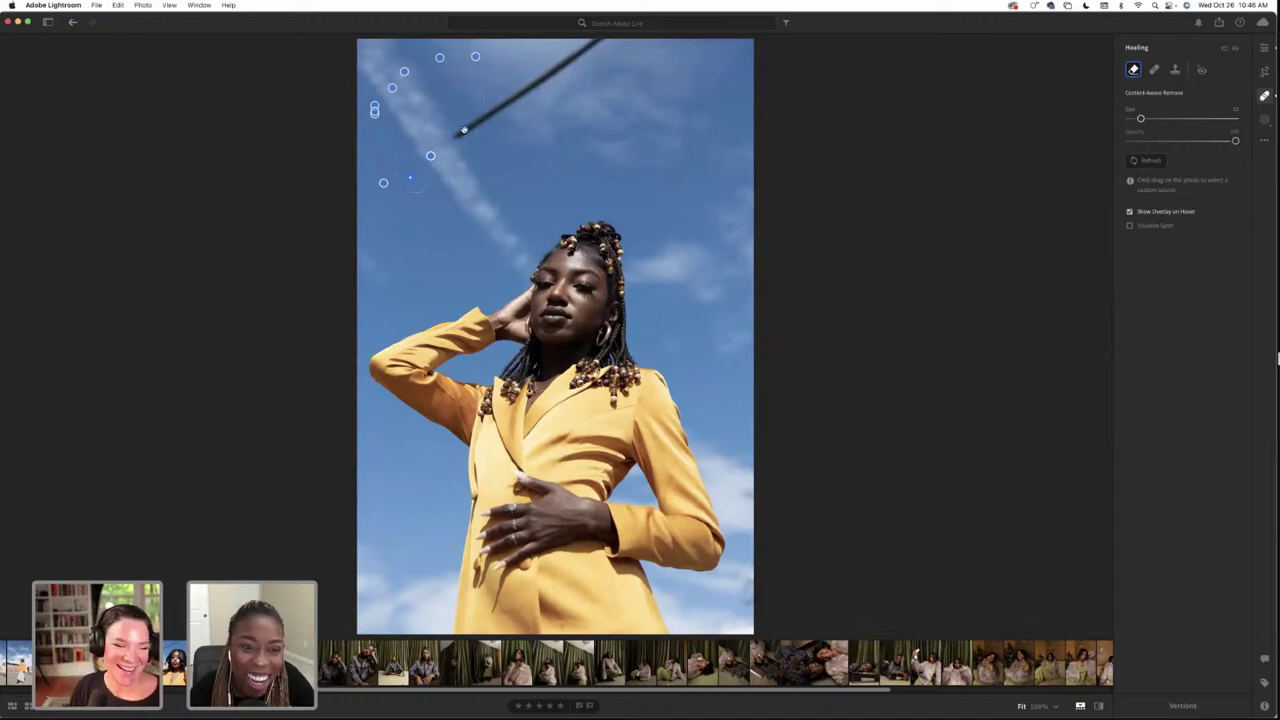
{"action": "left_click_drag", "start_coordinate": [462, 133], "coordinate": [502, 103]}
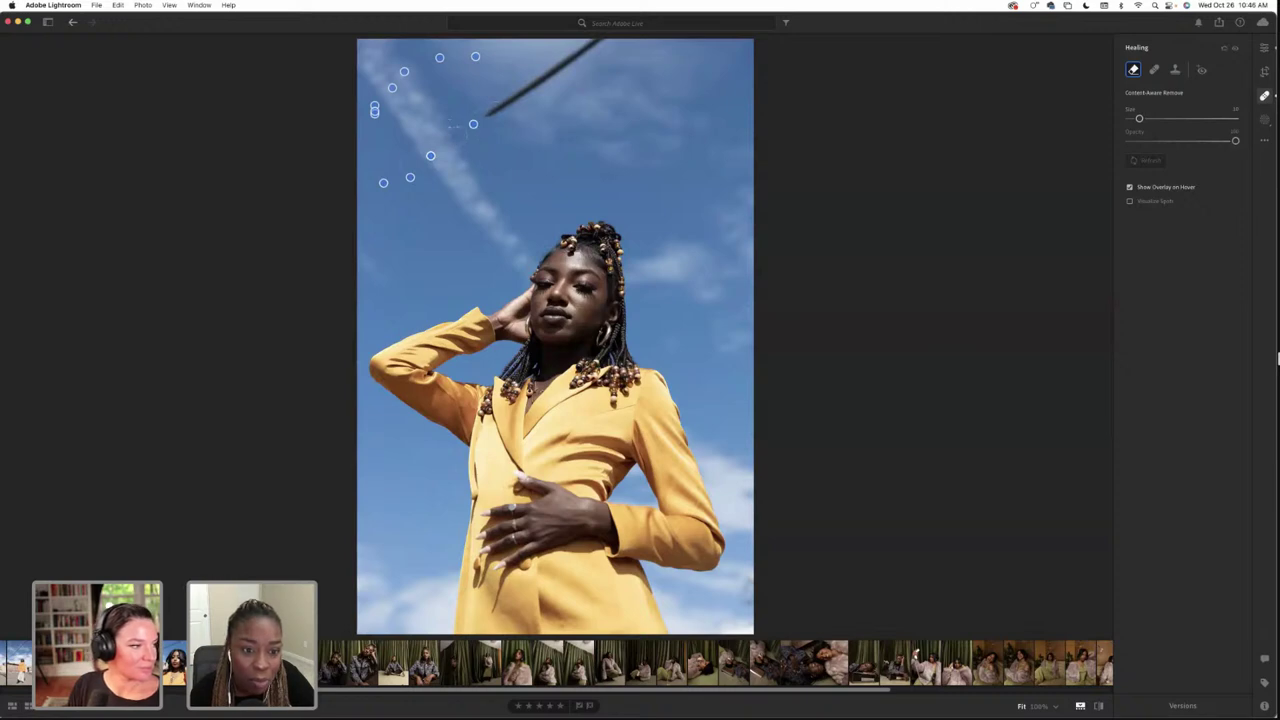
{"action": "left_click_drag", "start_coordinate": [448, 124], "coordinate": [451, 133]}
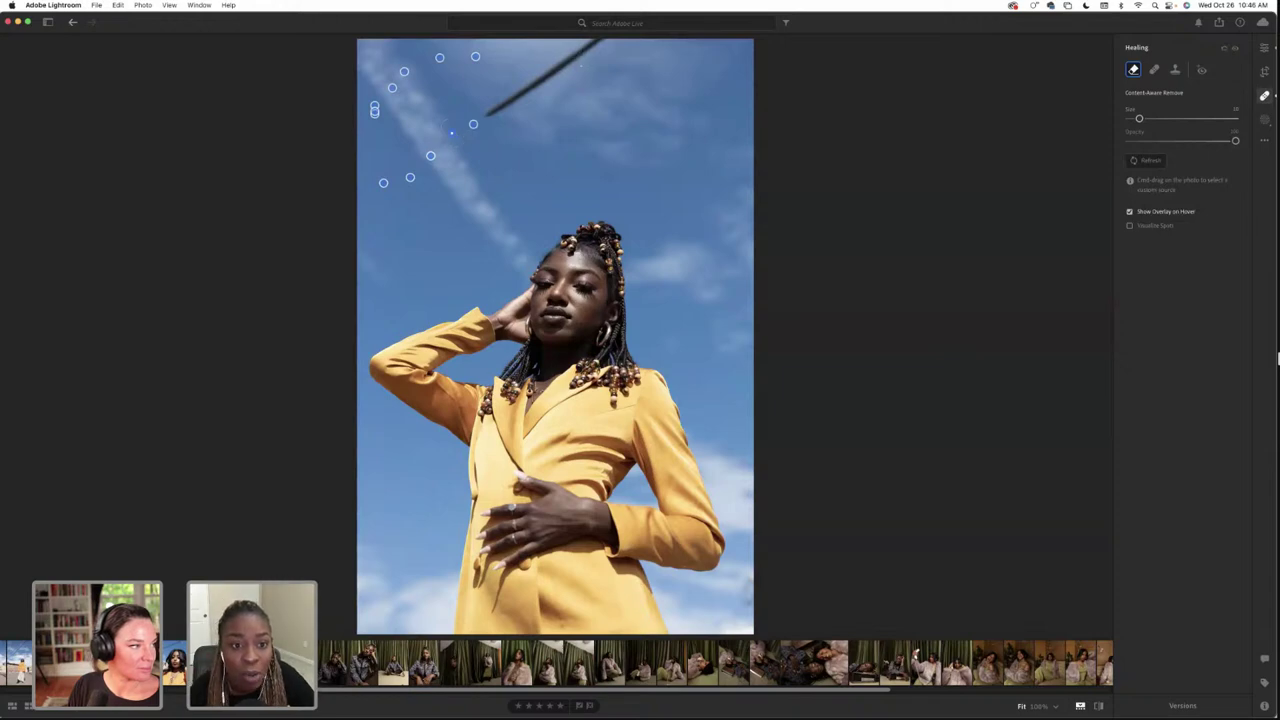
{"action": "mouse_move", "coordinate": [603, 41]}
{"action": "left_mouse_down"}
{"action": "mouse_move", "coordinate": [567, 60]}
{"action": "mouse_move", "coordinate": [587, 70]}
{"action": "left_mouse_up"}
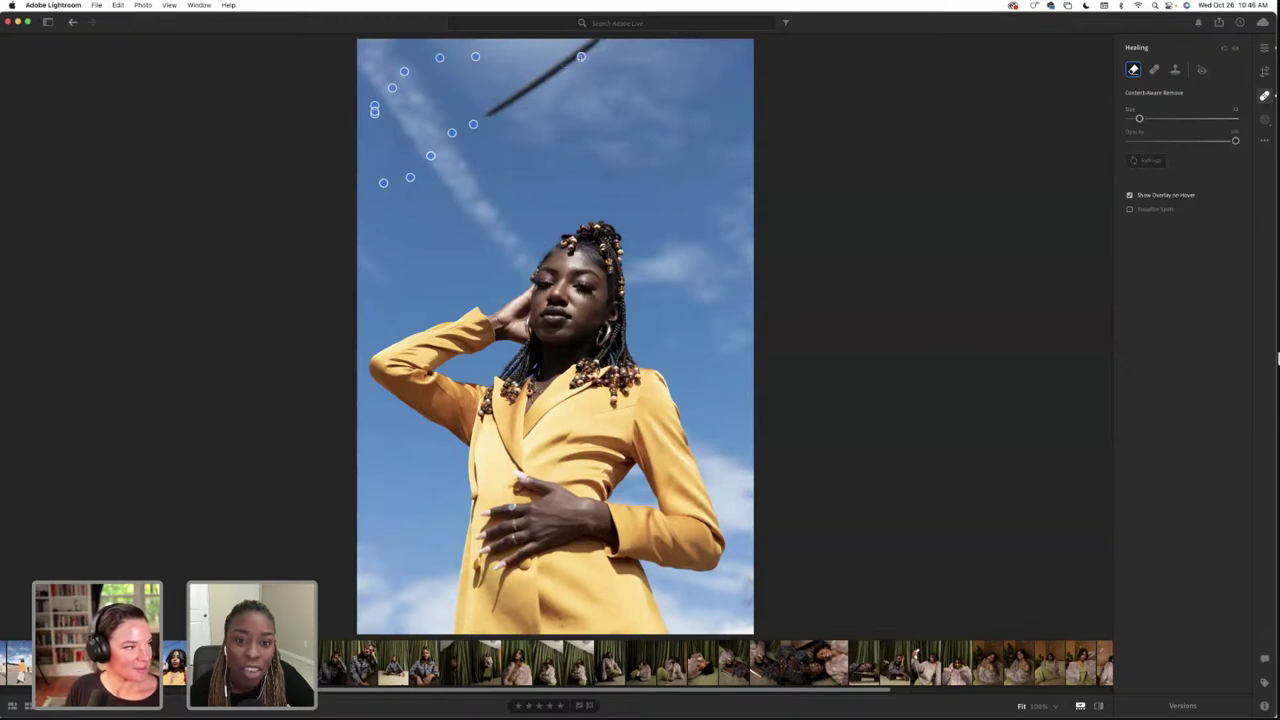
Heal the last power-line sections and small top-edge marks, then return to the Edit panel
{"action": "left_click", "coordinate": [580, 57]}
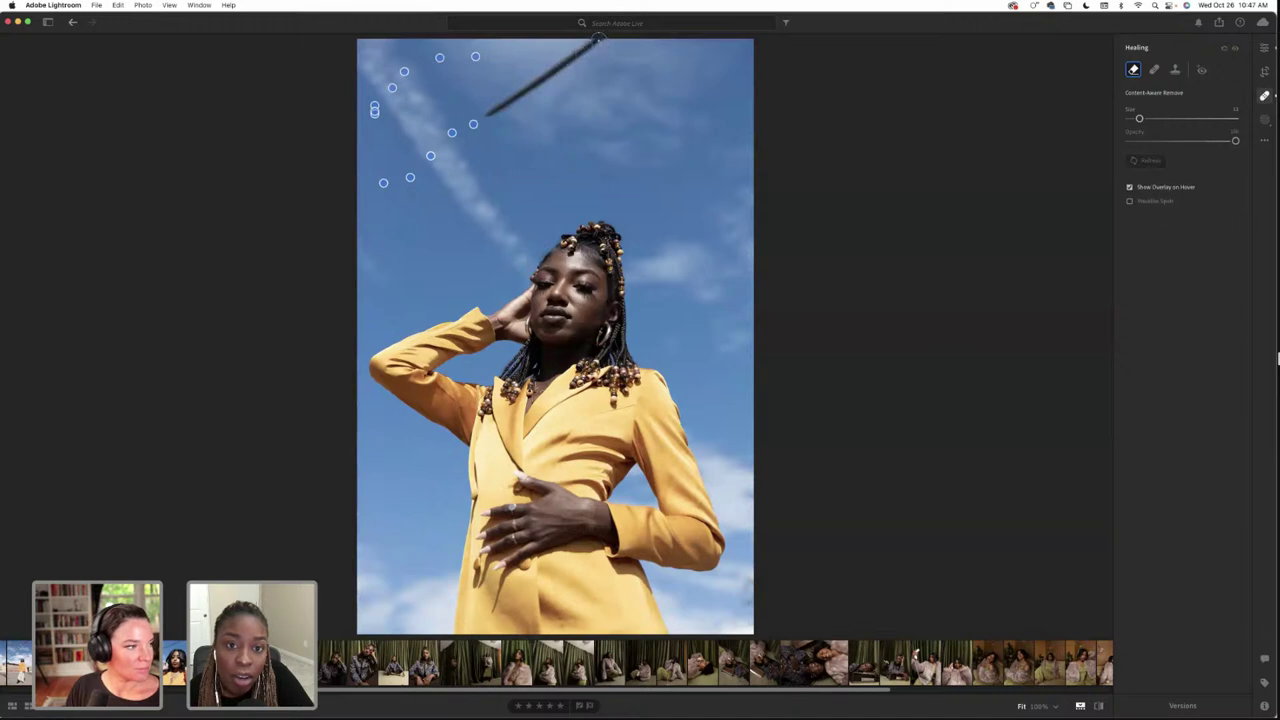
{"action": "left_click_drag", "start_coordinate": [595, 44], "coordinate": [549, 74]}
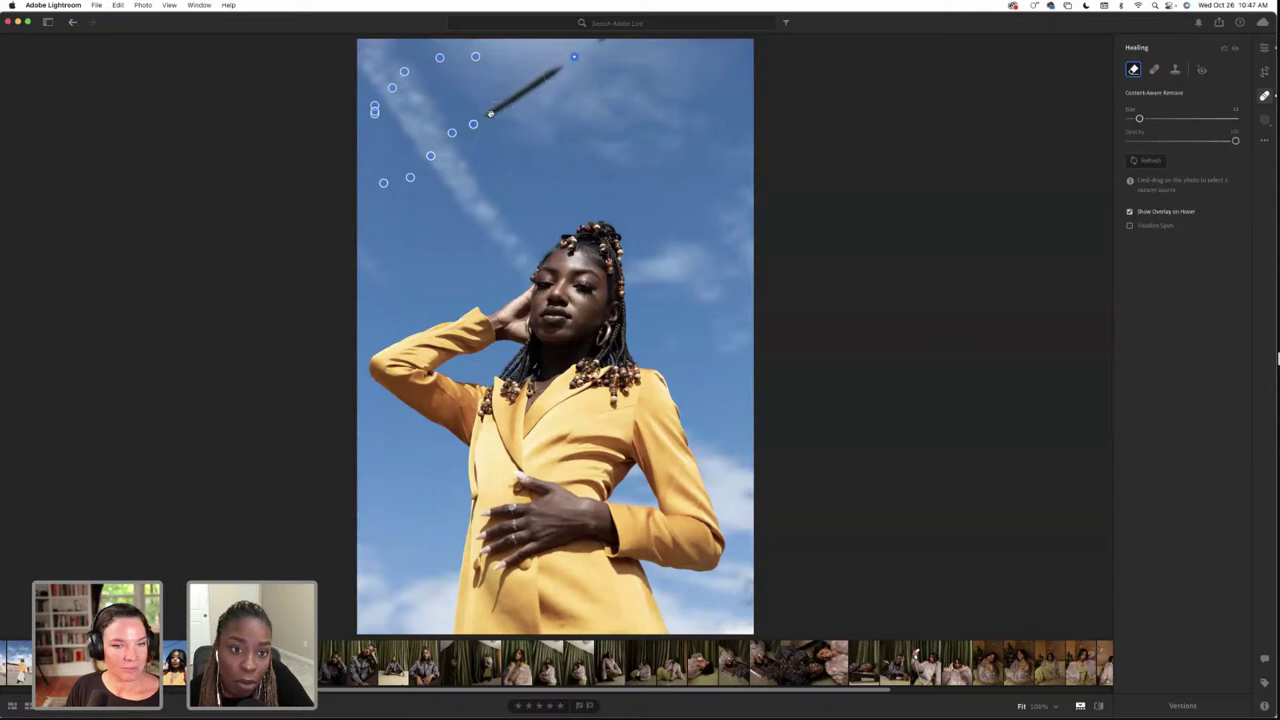
{"action": "left_click_drag", "start_coordinate": [494, 124], "coordinate": [558, 70]}
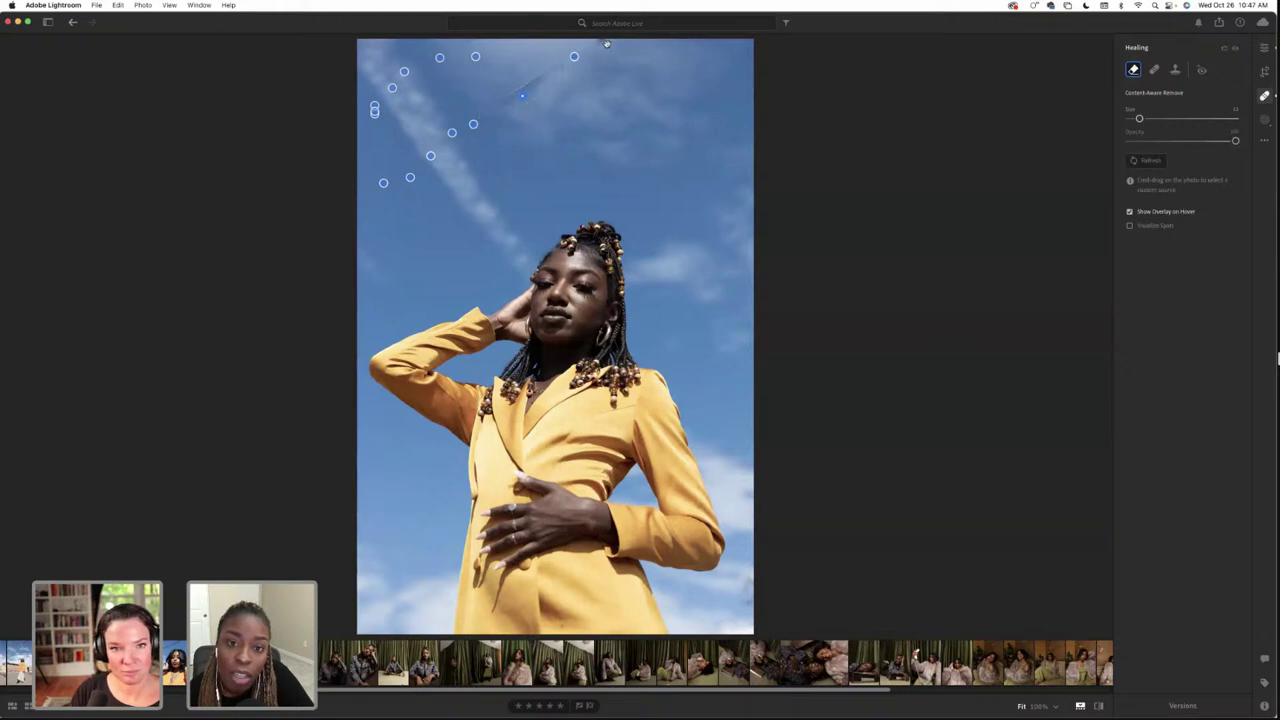
{"action": "left_click_drag", "start_coordinate": [603, 42], "coordinate": [606, 44]}
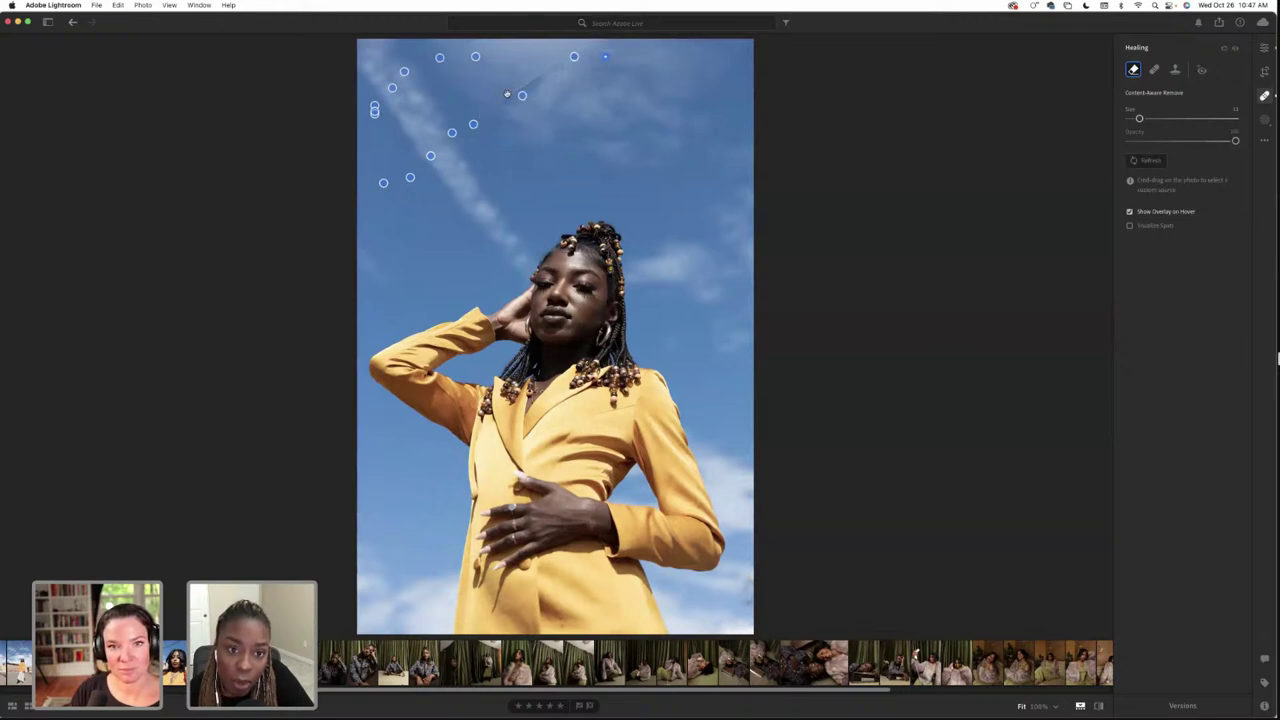
{"action": "mouse_move", "coordinate": [502, 94]}
{"action": "left_mouse_down"}
{"action": "mouse_move", "coordinate": [561, 68]}
{"action": "mouse_move", "coordinate": [515, 92]}
{"action": "left_mouse_up"}
{"action": "key", "text": "e"}
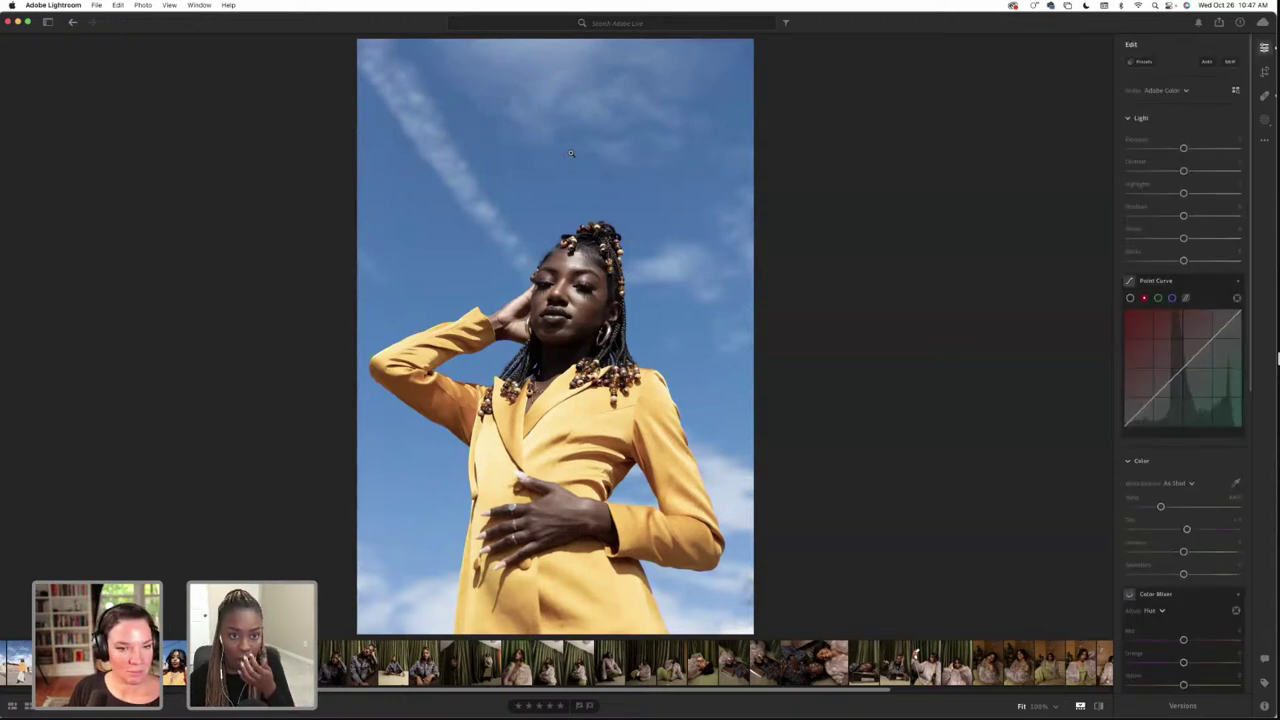
Compare the power-line-free photo against the original, then bring up the Create New Mask choices
{"action": "left_click", "coordinate": [1098, 706]}
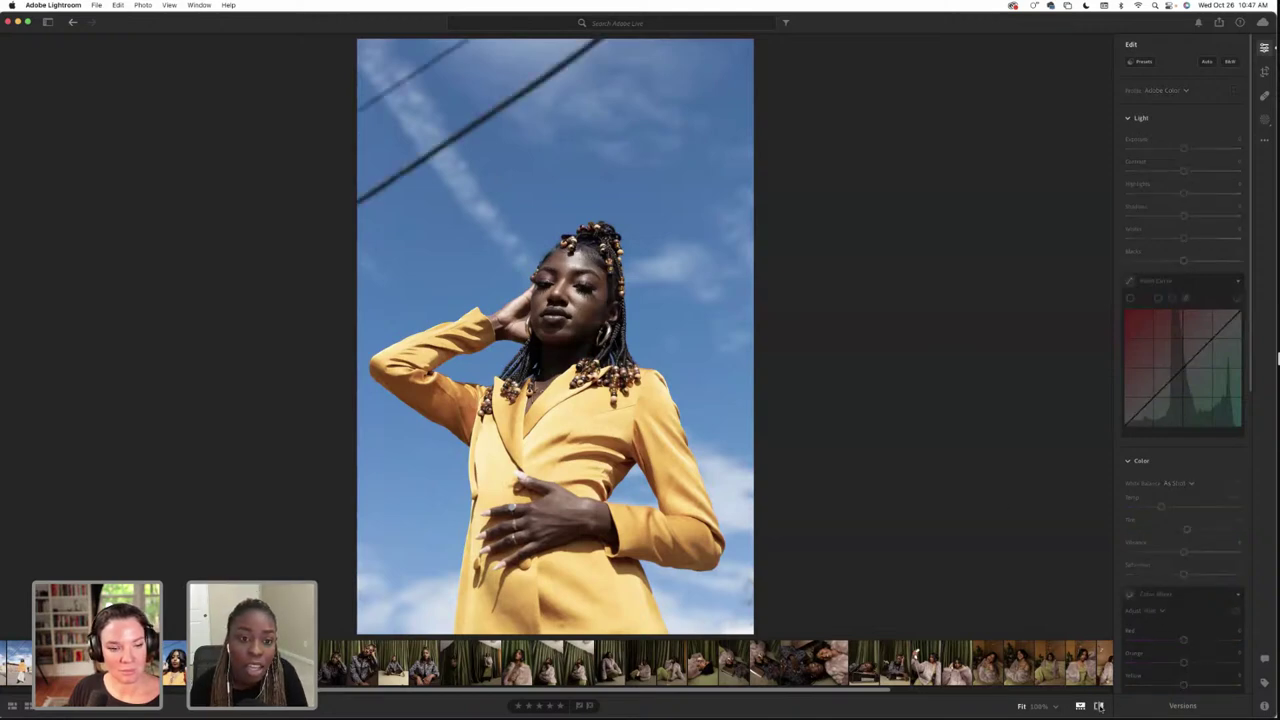
{"action": "left_click", "coordinate": [1098, 706]}
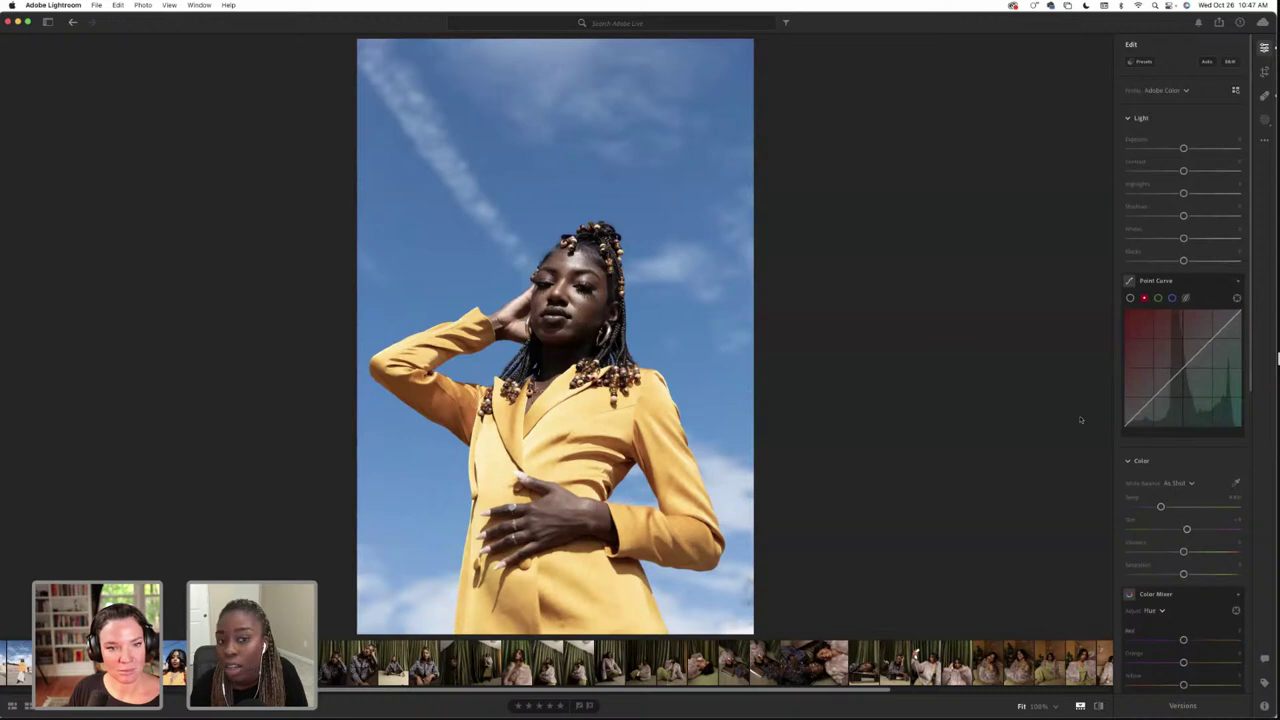
{"action": "key", "text": "backslash"}
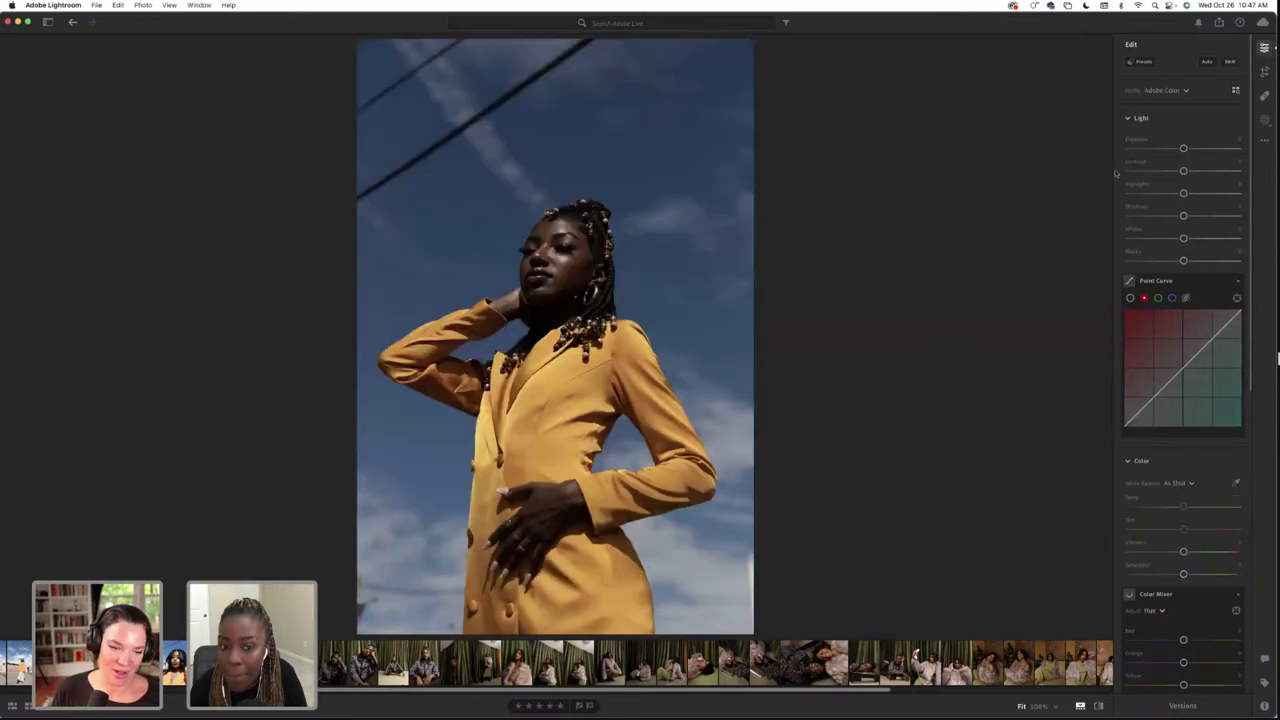
{"action": "key", "text": "backslash"}
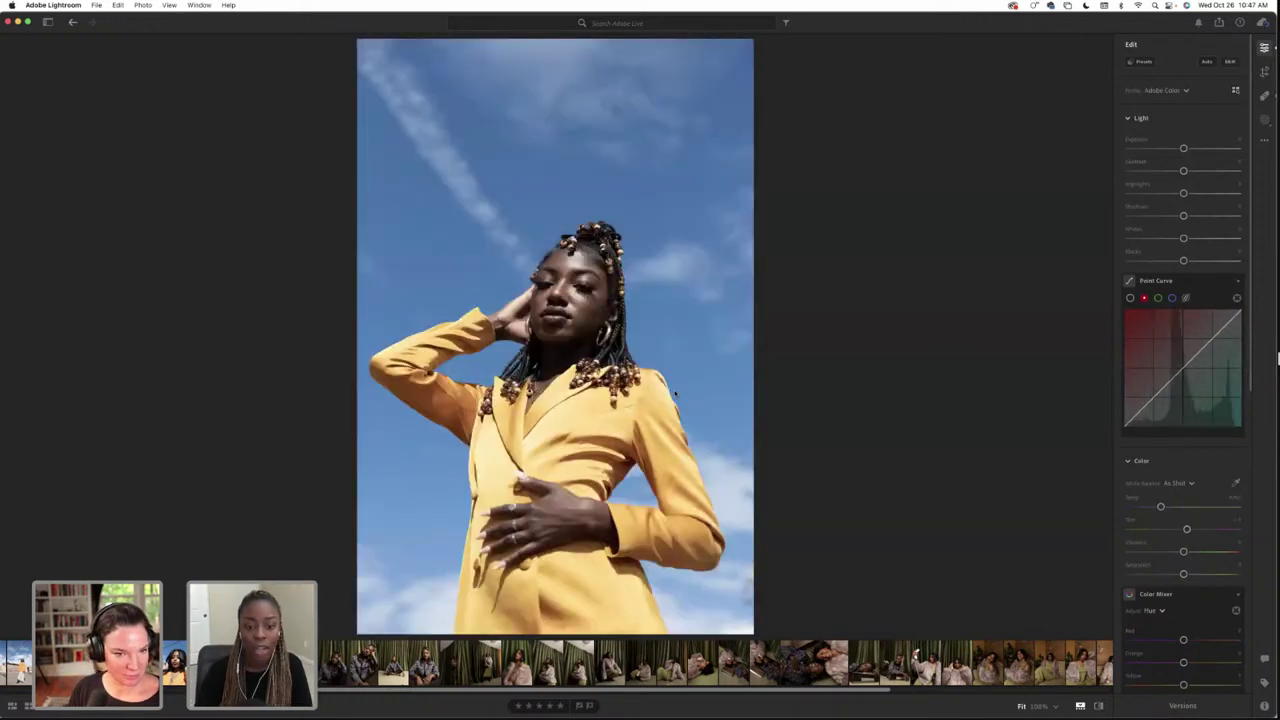
{"action": "left_click", "coordinate": [1265, 120]}
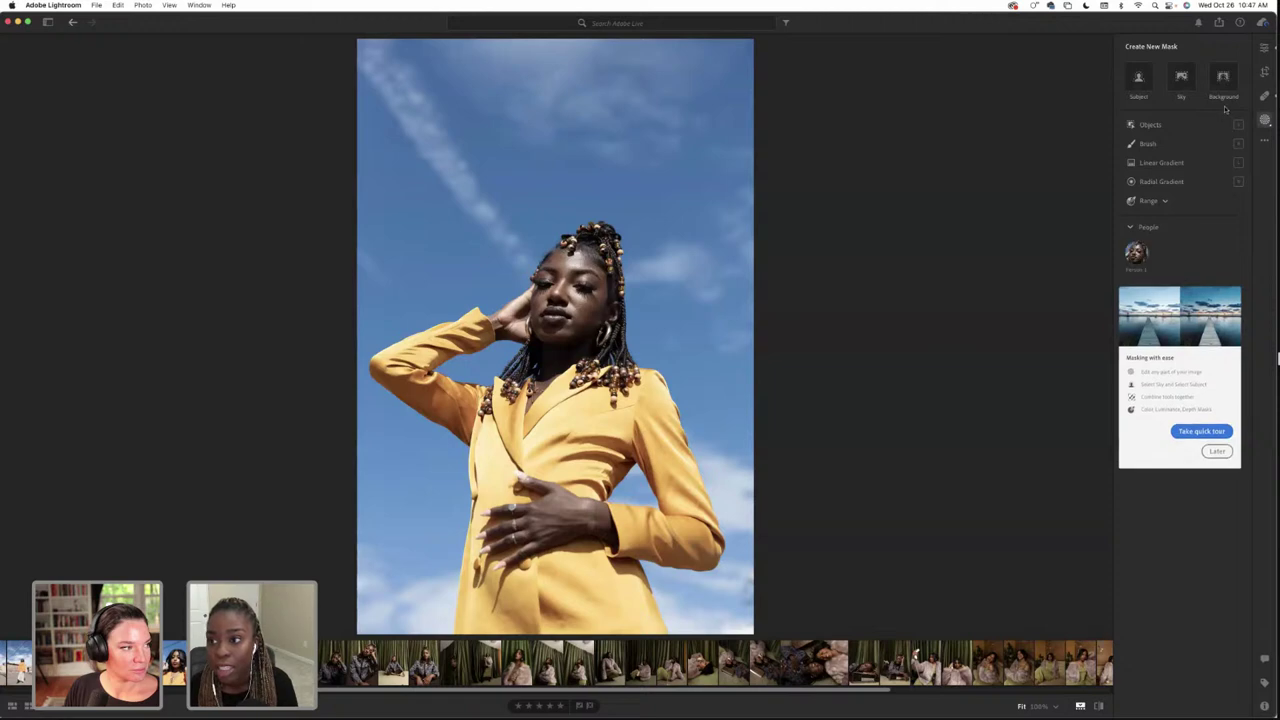
Add a Sky mask, brighten its exposure, warm its temperature slightly, and shift hue toward teal
{"action": "left_click", "coordinate": [1178, 82]}
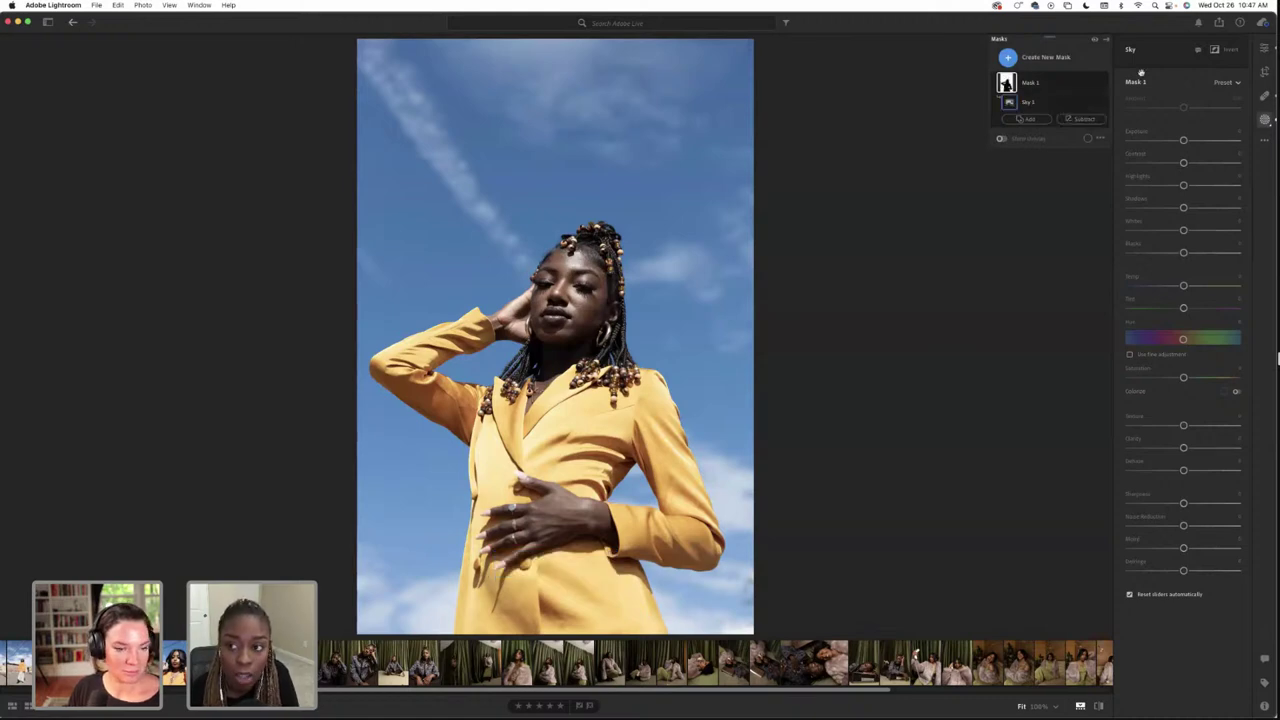
{"action": "key", "text": "y"}
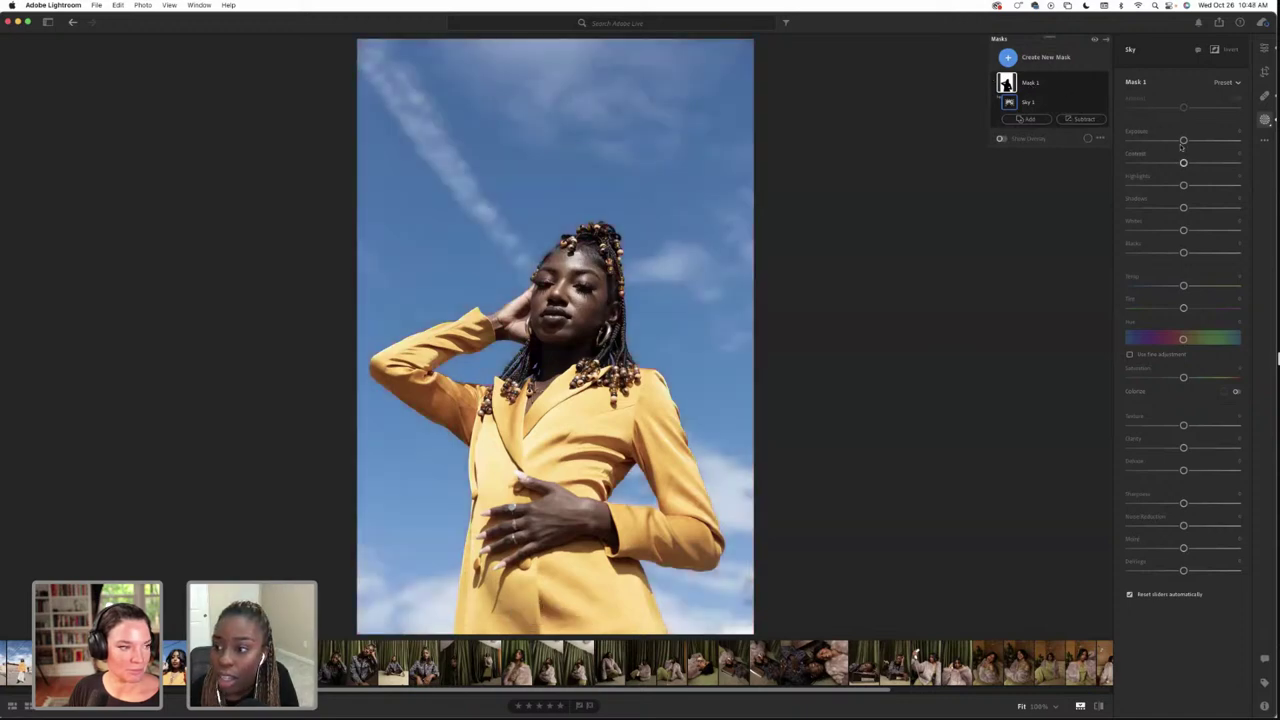
{"action": "left_click_drag", "start_coordinate": [1184, 141], "coordinate": [1193, 186]}
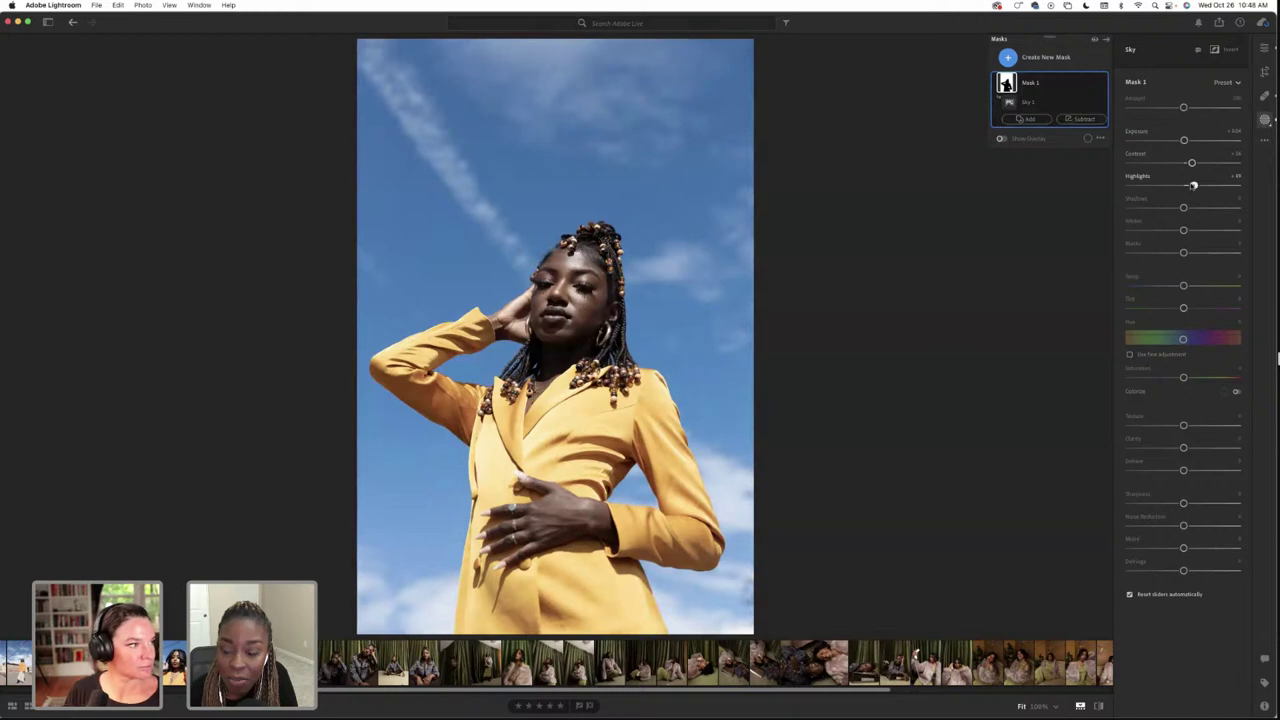
{"action": "left_click_drag", "start_coordinate": [1184, 286], "coordinate": [1189, 286]}
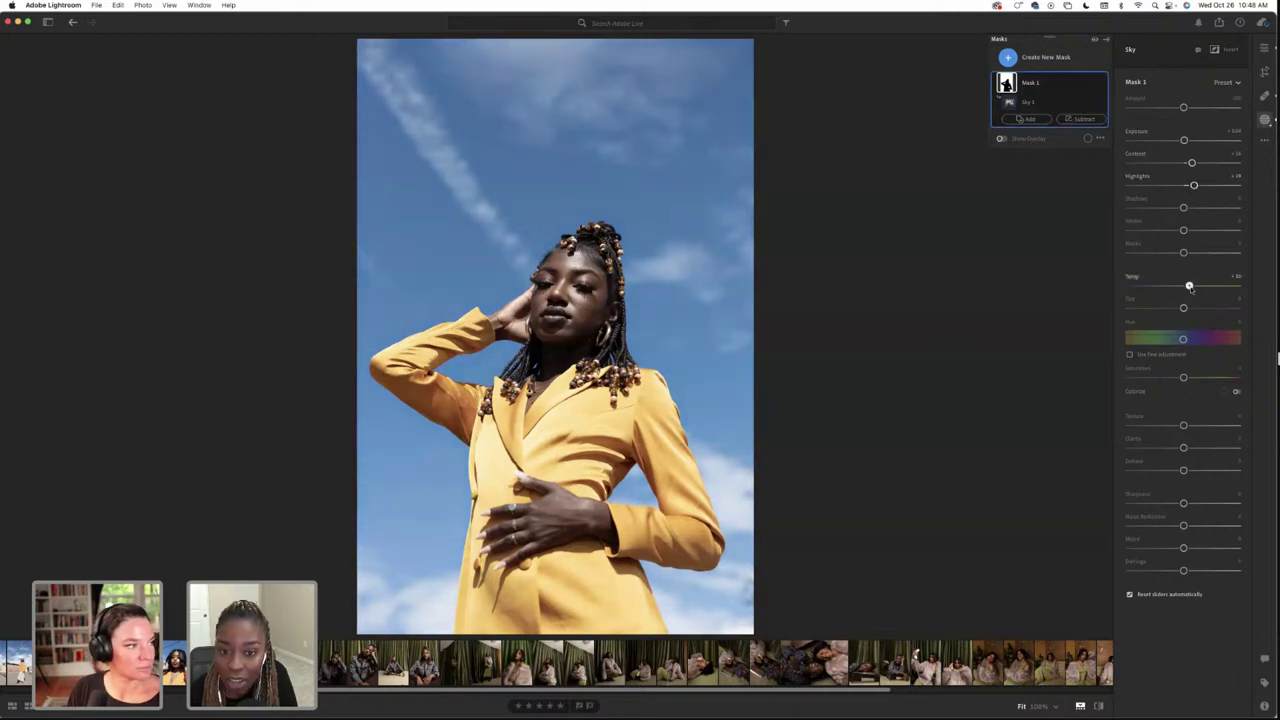
{"action": "left_click_drag", "start_coordinate": [1182, 340], "coordinate": [1177, 341]}
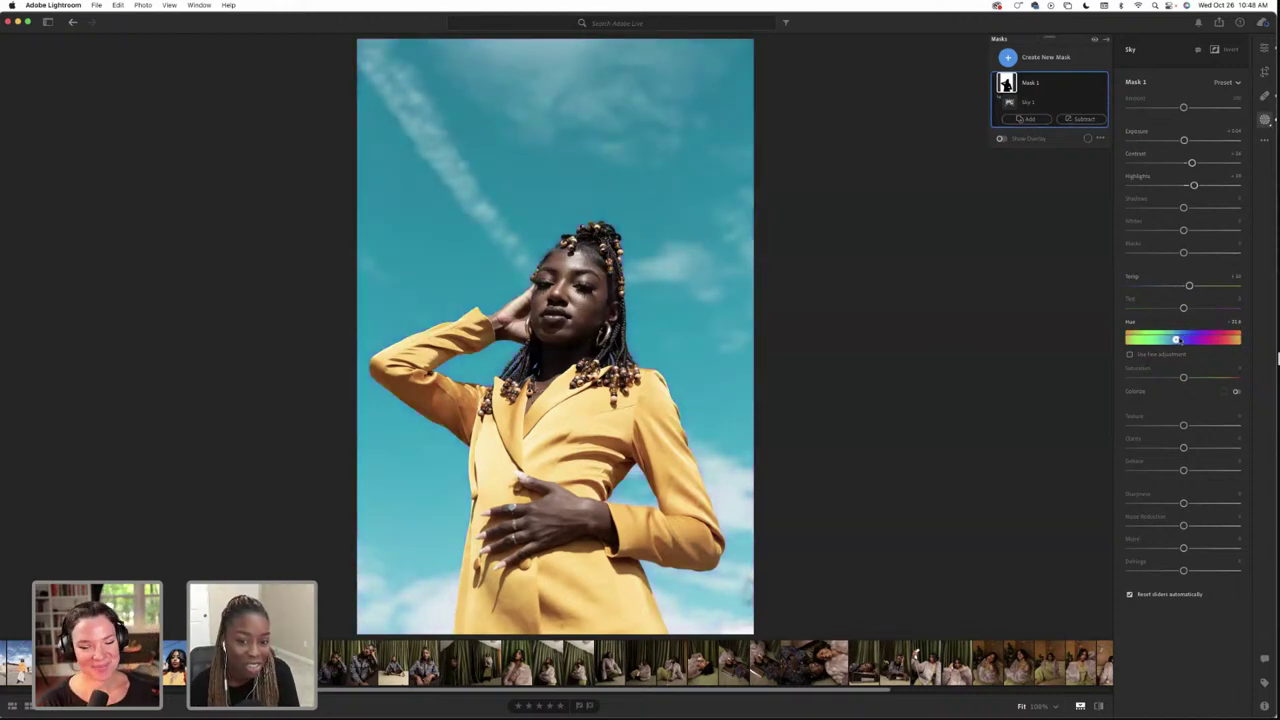
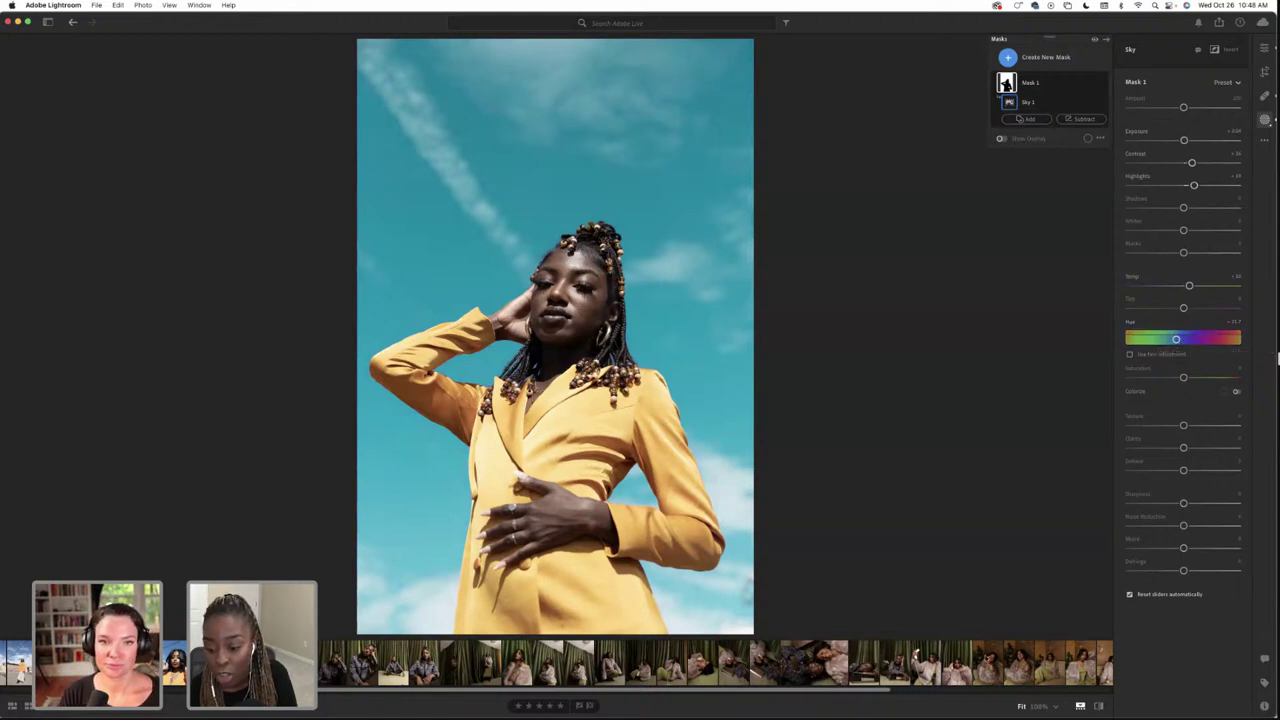
Shift the sky mask's hue toward a deeper blue and raise its saturation
{"action": "scroll", "coordinate": [715, 665], "scroll_direction": "right", "scroll_amount": 5}
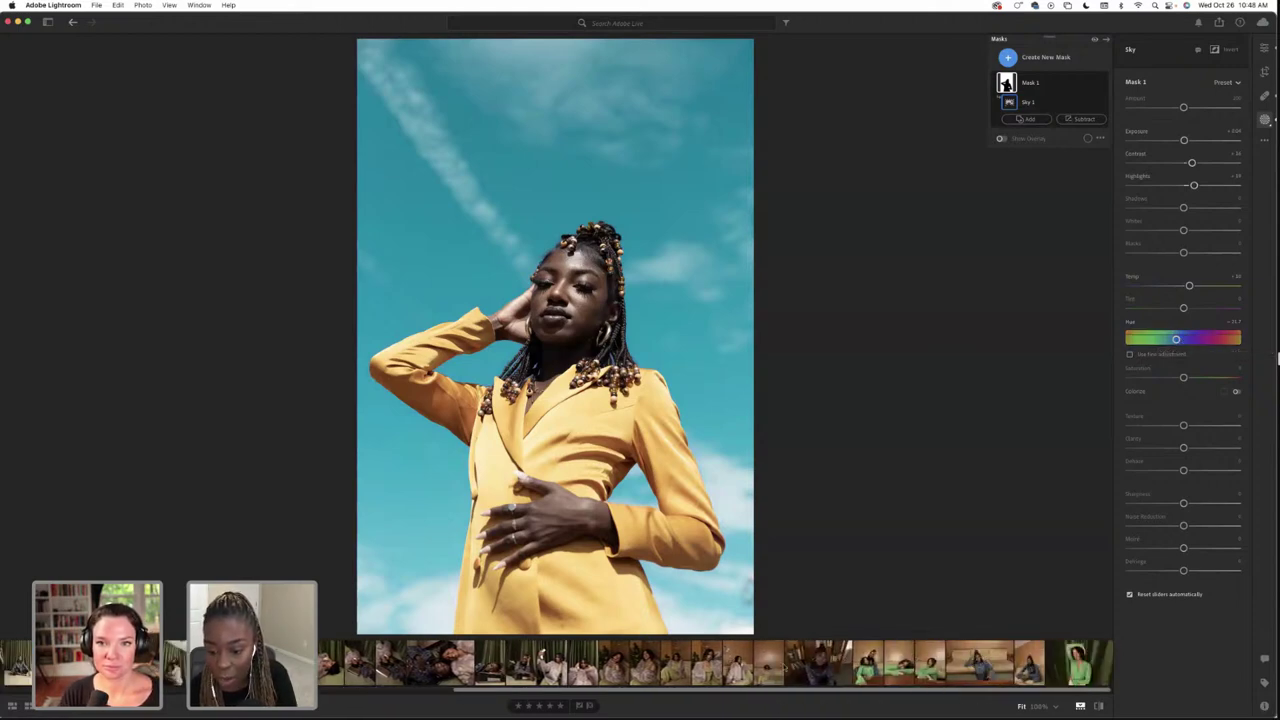
{"action": "left_click", "coordinate": [740, 665]}
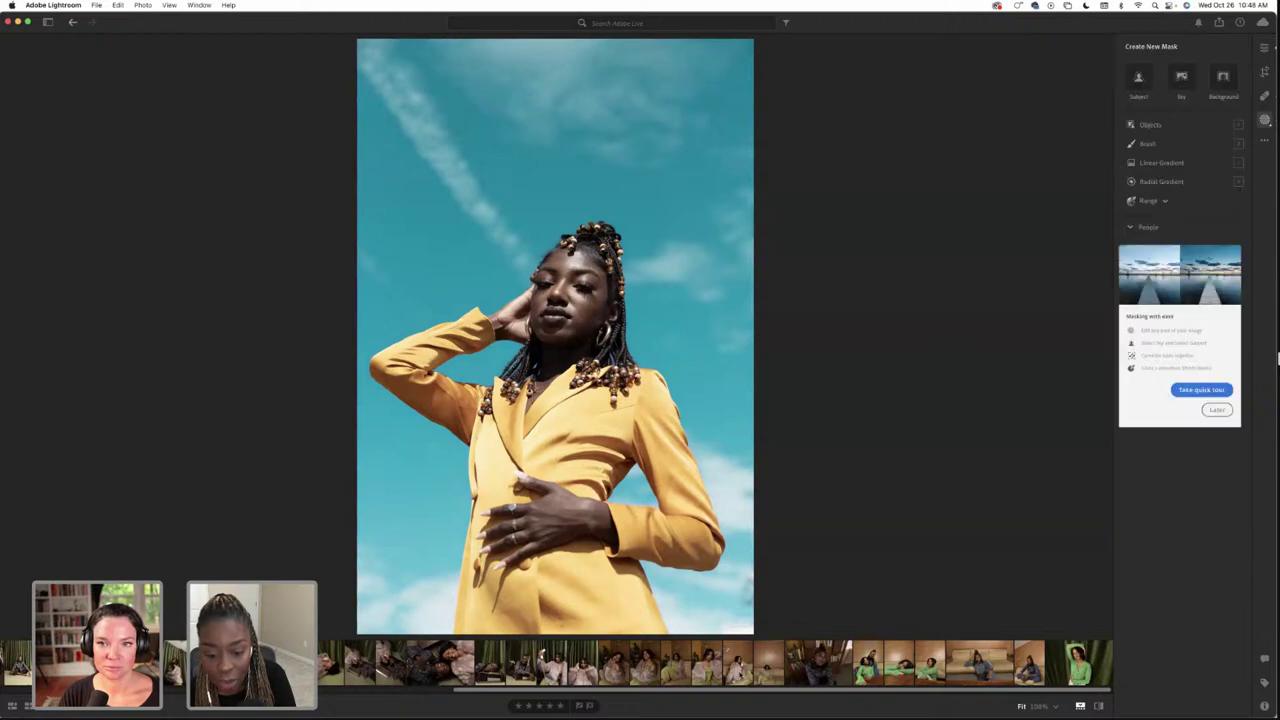
{"action": "left_click", "coordinate": [768, 665]}
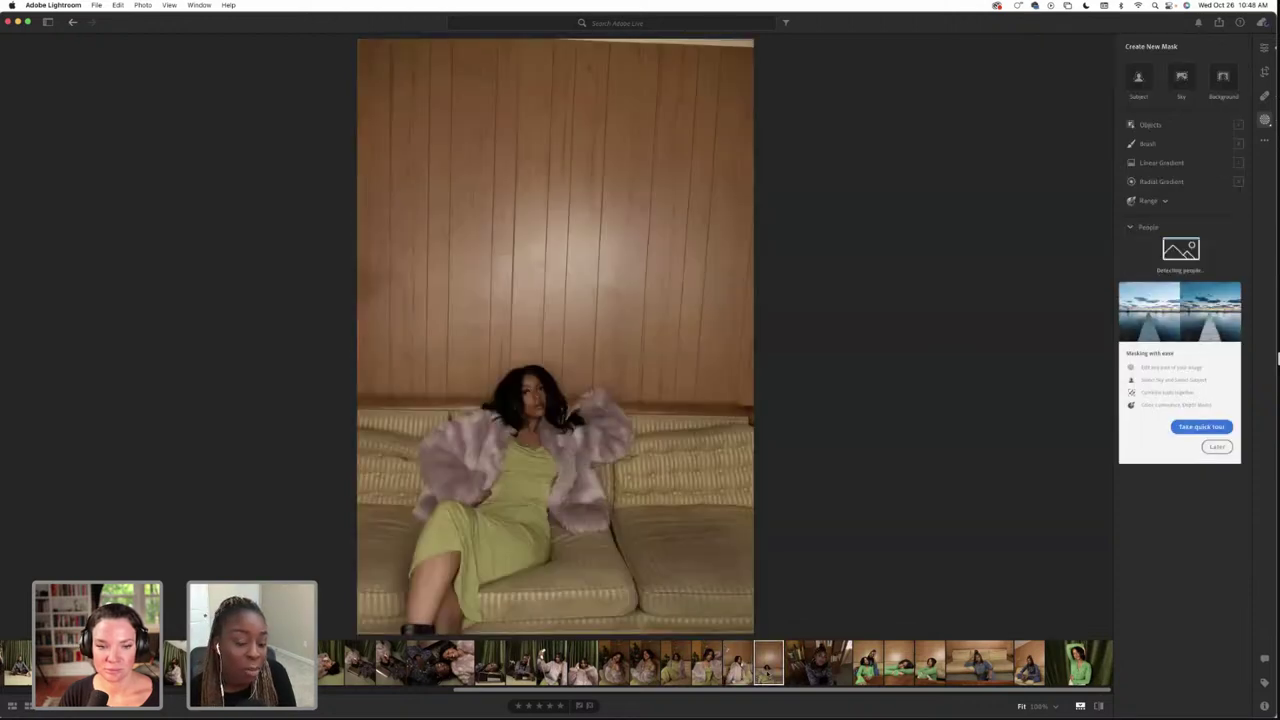
{"action": "scroll", "coordinate": [715, 665], "scroll_direction": "left", "scroll_amount": 10}
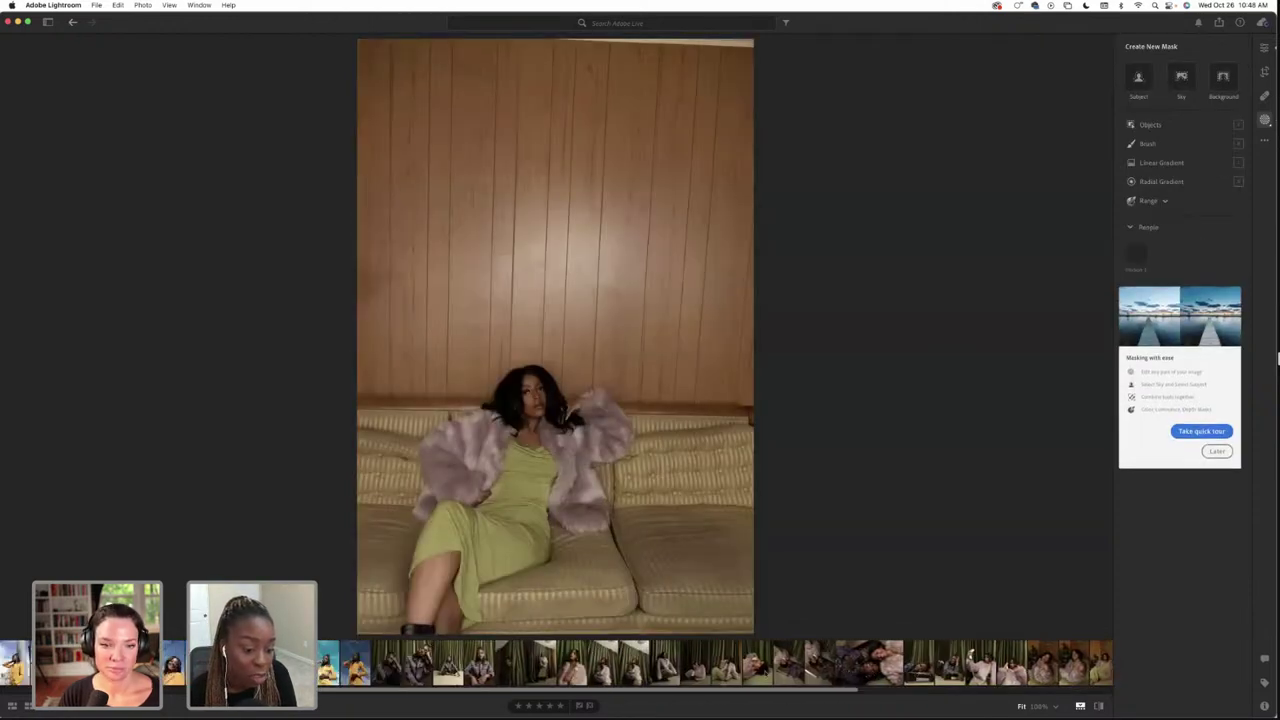
{"action": "scroll", "coordinate": [715, 665], "scroll_direction": "left", "scroll_amount": 2}
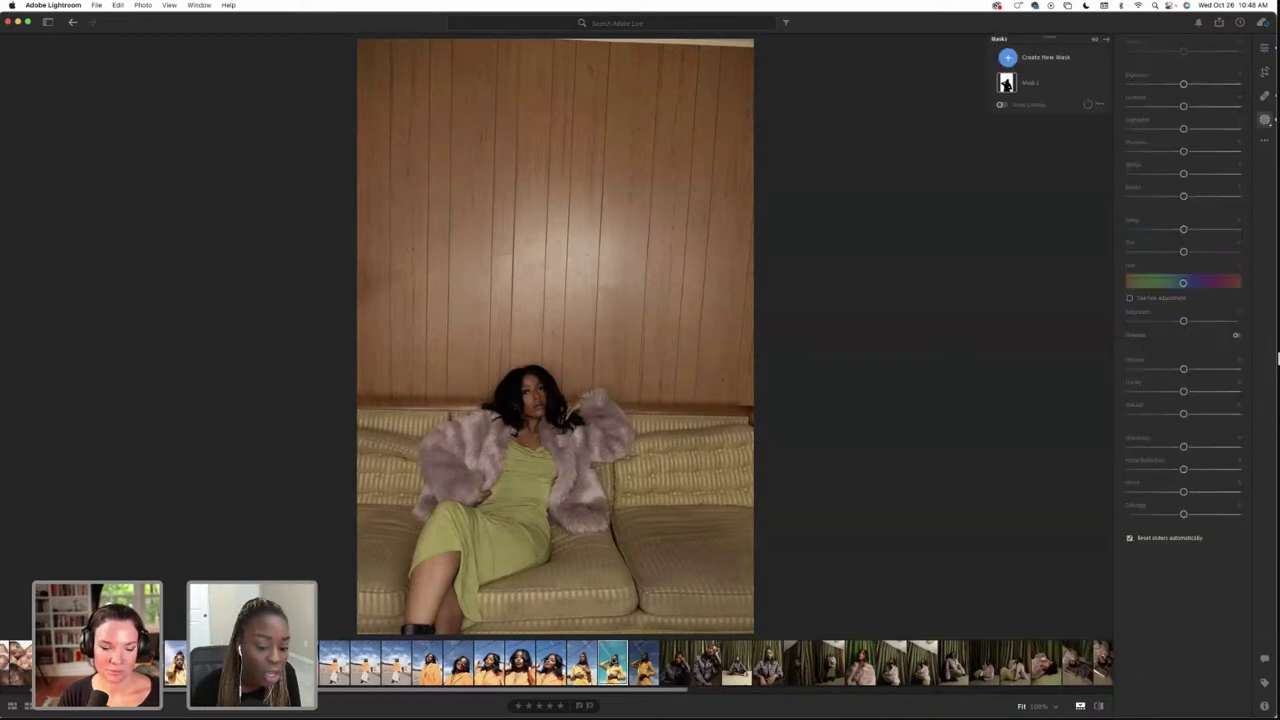
{"action": "scroll", "coordinate": [715, 665], "scroll_direction": "right", "scroll_amount": 3}
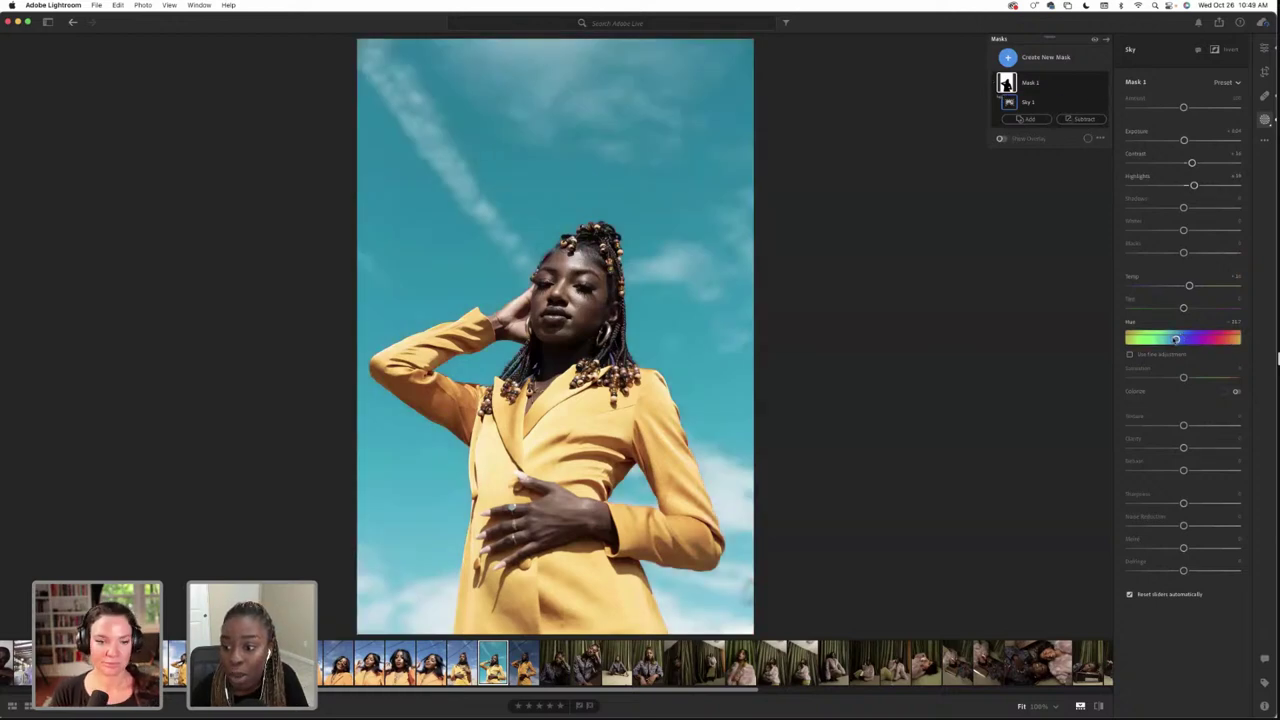
{"action": "left_click_drag", "start_coordinate": [1175, 339], "coordinate": [1177, 339]}
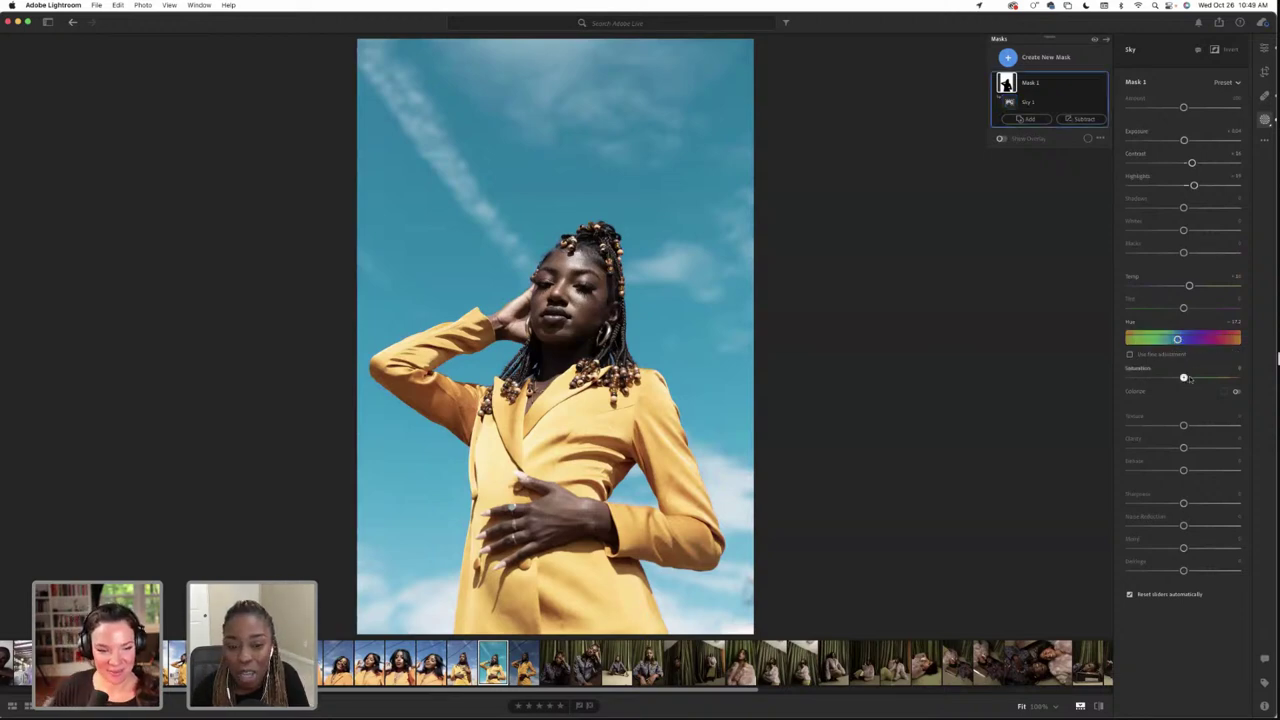
{"action": "left_click_drag", "start_coordinate": [1188, 378], "coordinate": [1191, 378]}
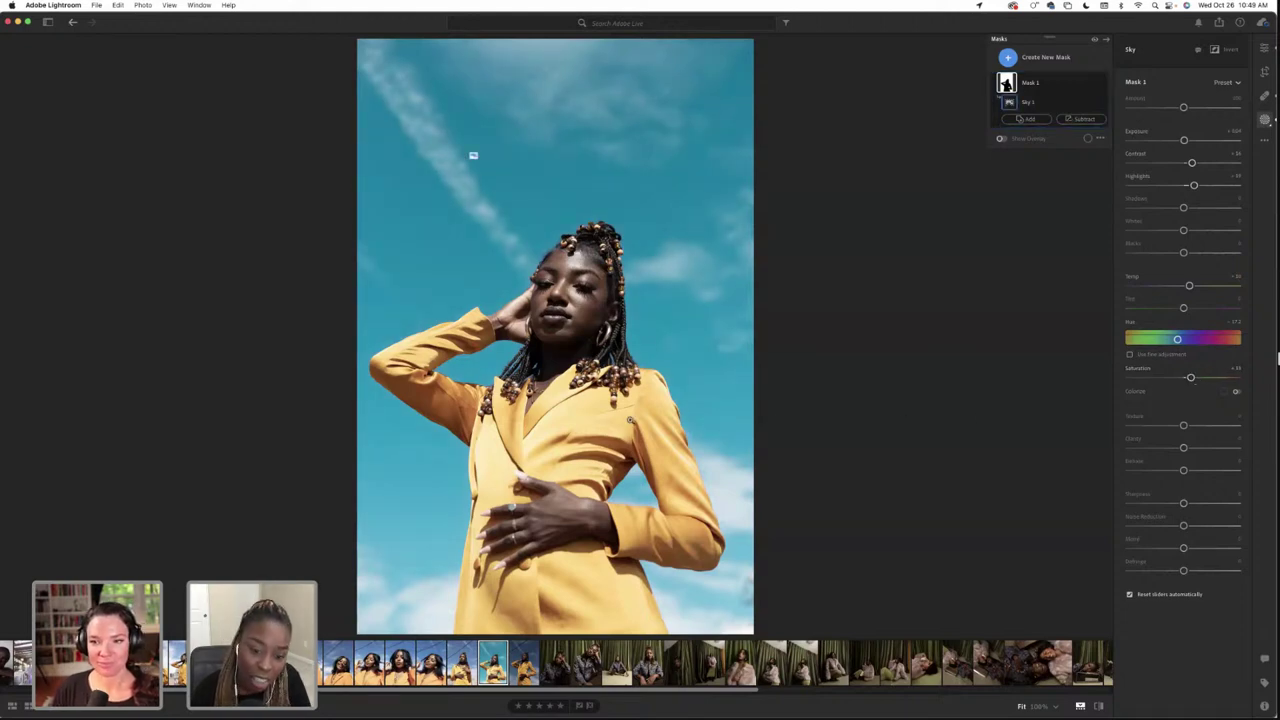
Toggle the before/after view to compare the edit with the unedited original
{"action": "left_click", "coordinate": [1099, 706]}
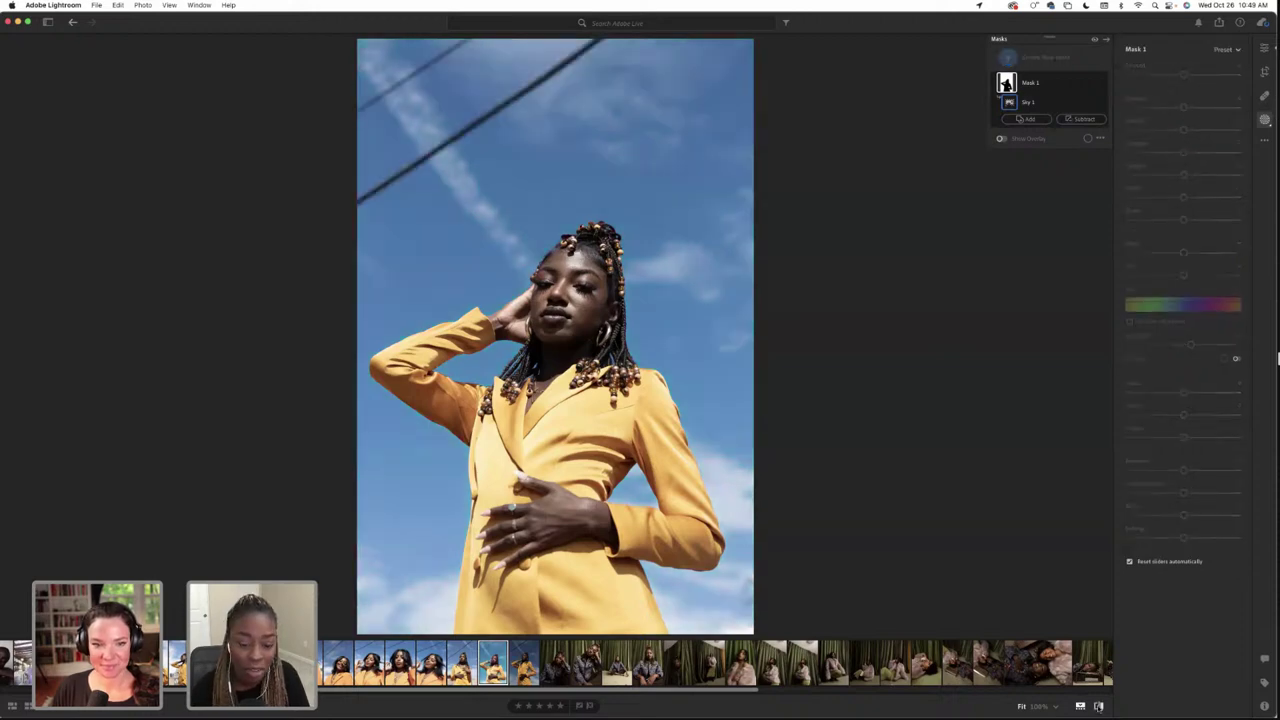
{"action": "left_click", "coordinate": [1099, 706]}
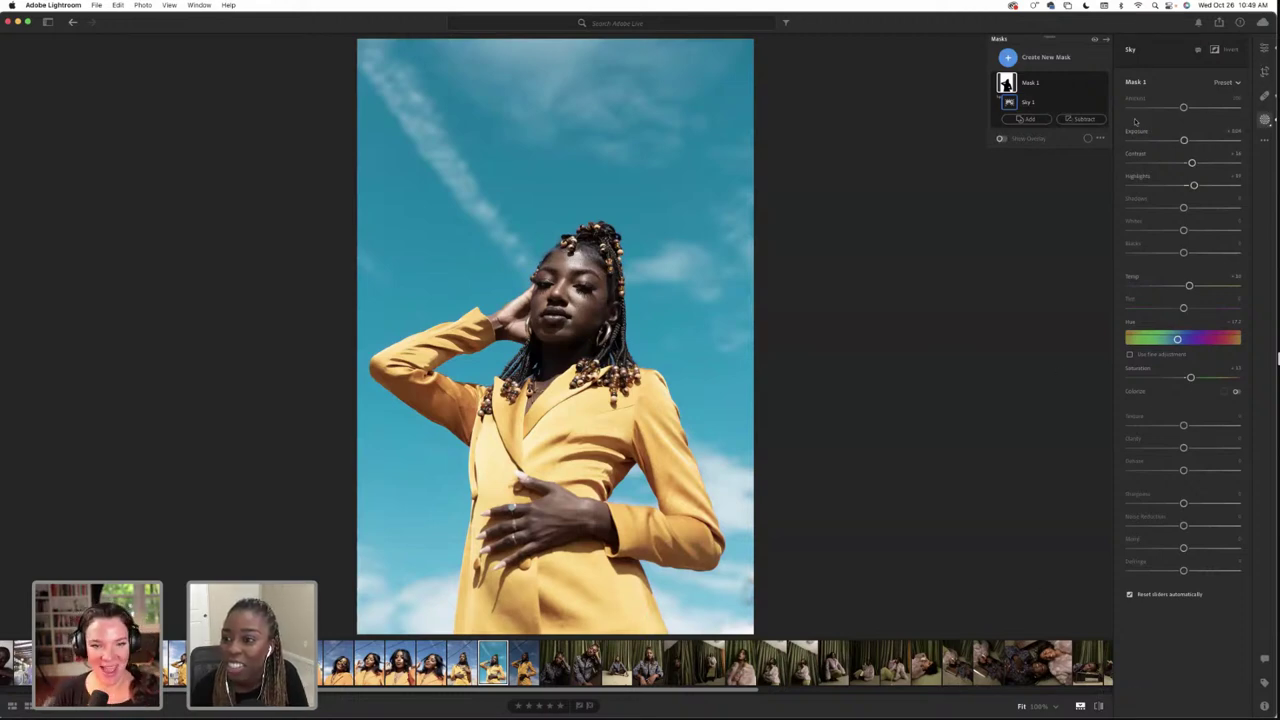
{"action": "left_click", "coordinate": [1008, 57]}
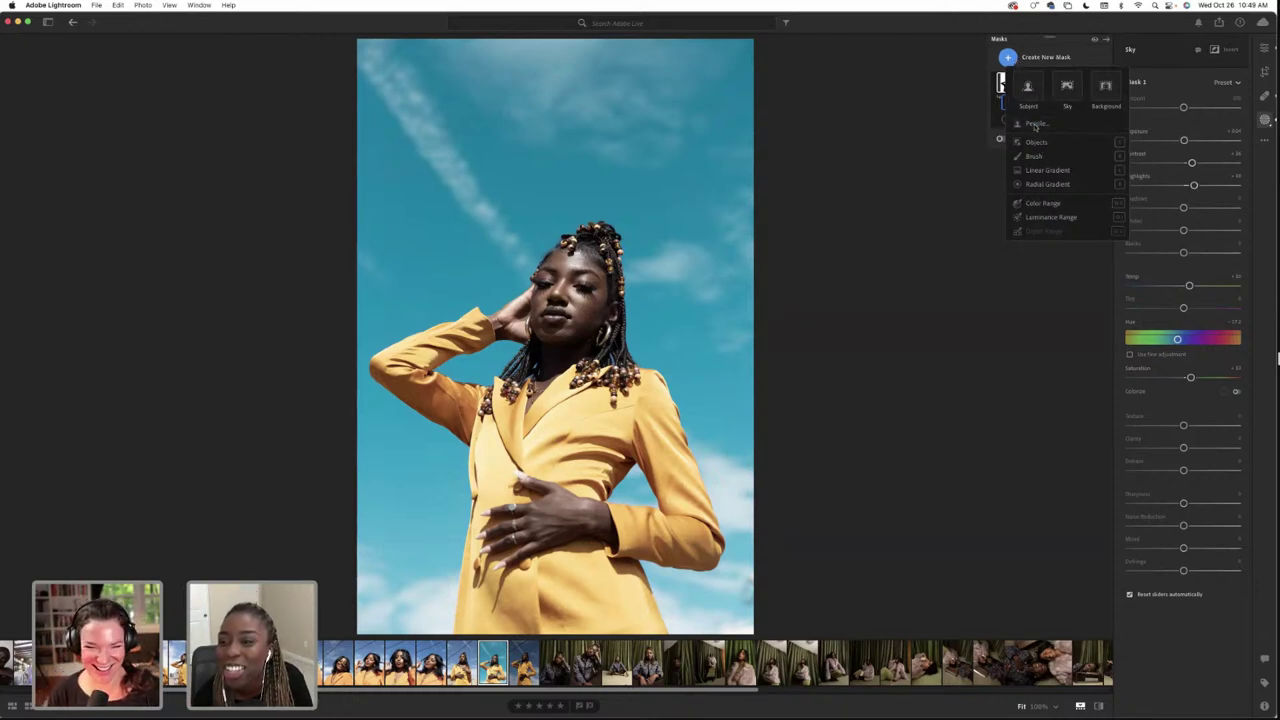
Create a People mask of Person 1 with Entire Person selected
{"action": "left_click", "coordinate": [1035, 125]}
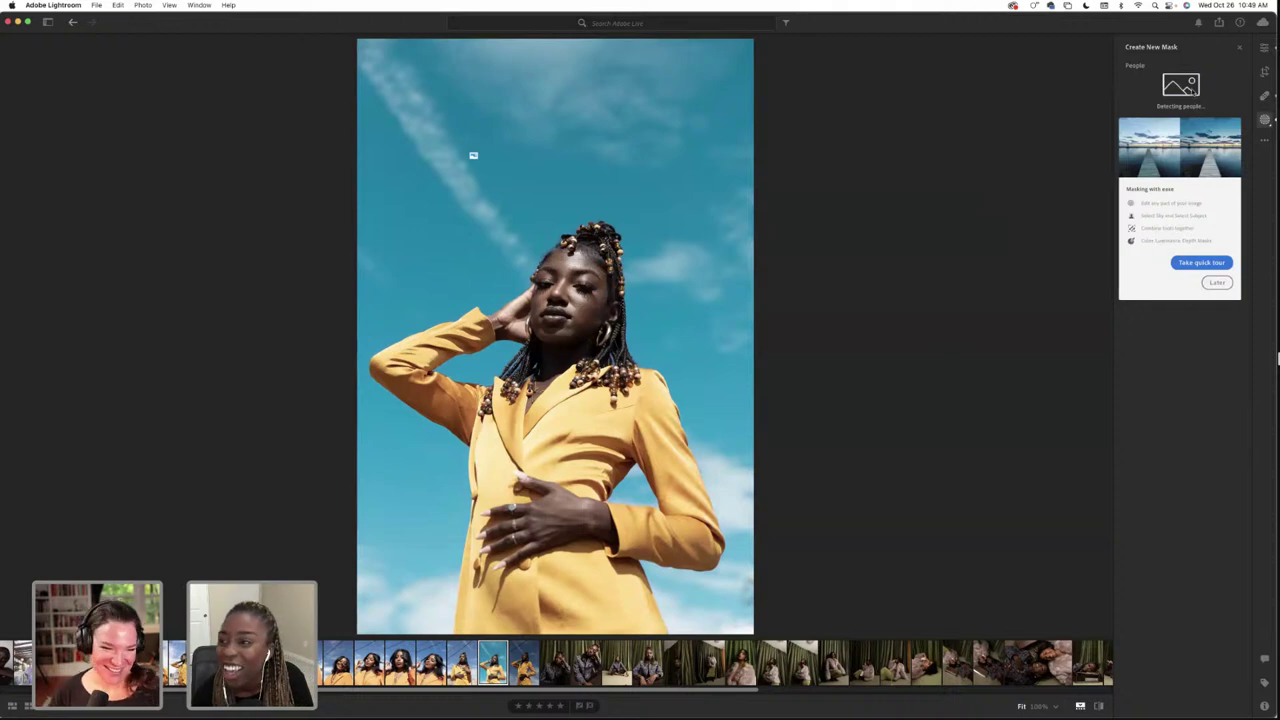
{"action": "left_click", "coordinate": [1137, 86]}
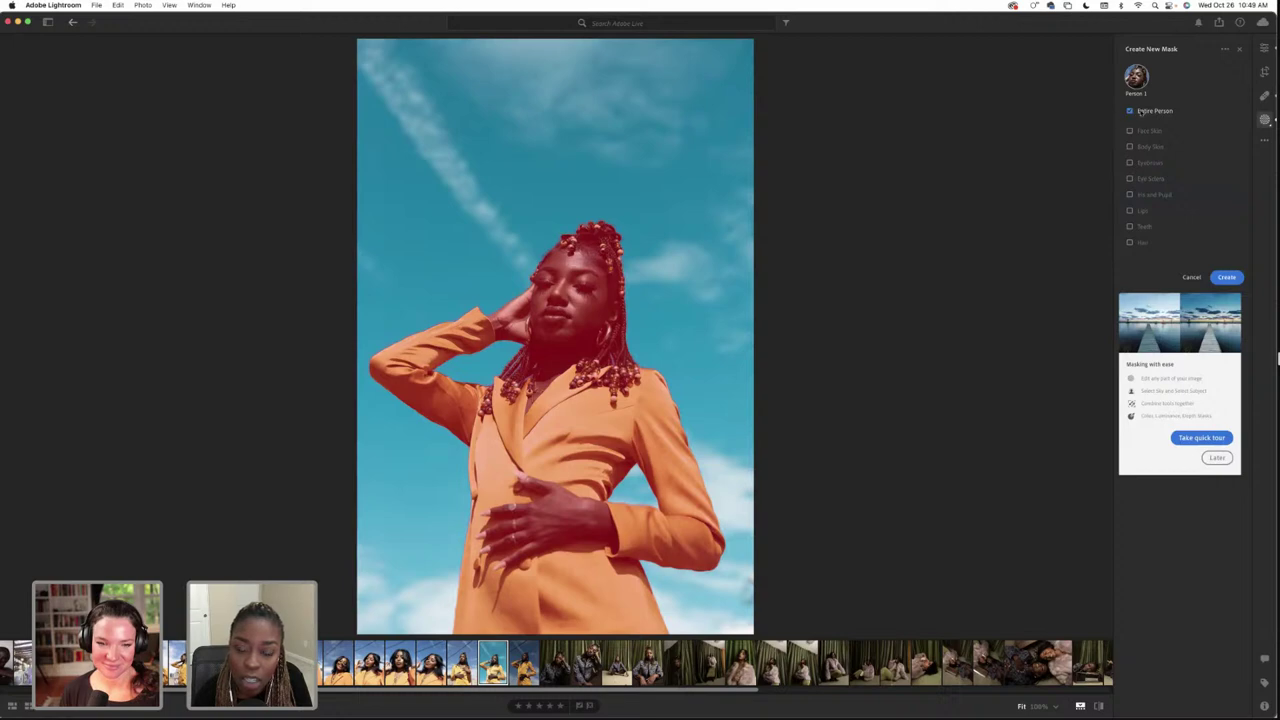
{"action": "left_click", "coordinate": [1140, 112]}
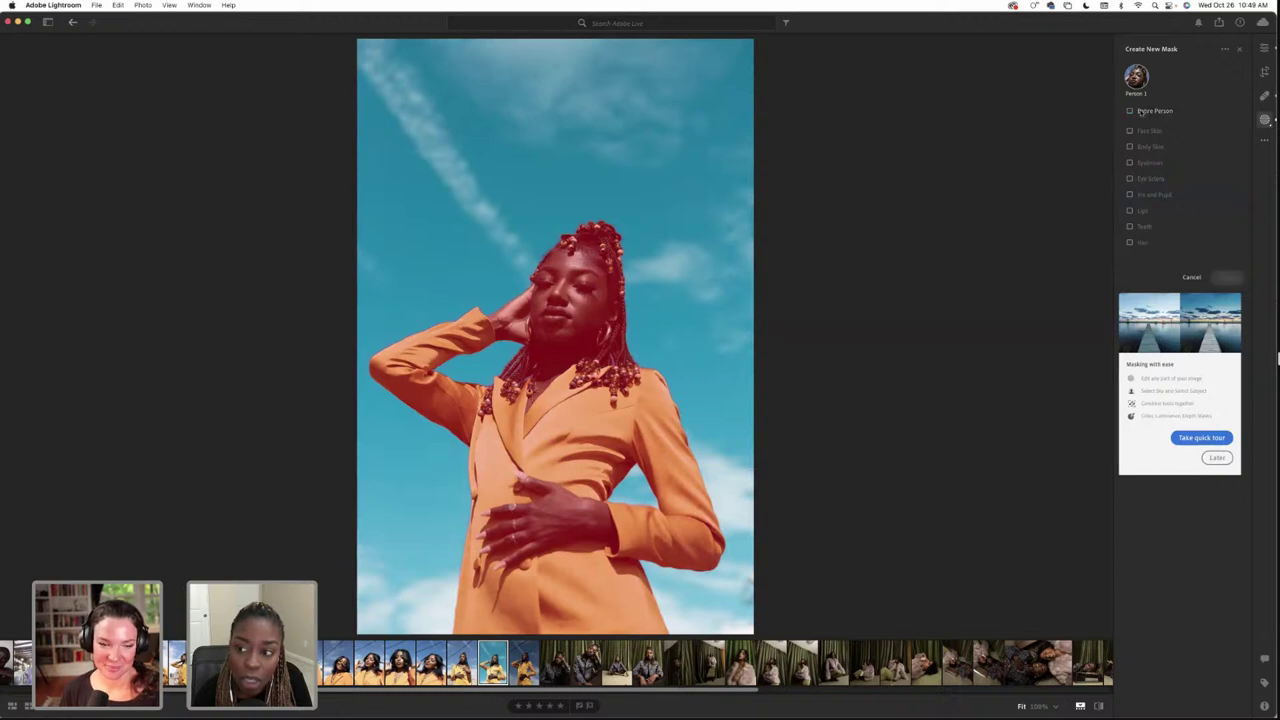
{"action": "left_click", "coordinate": [1140, 112]}
{"action": "left_click", "coordinate": [1228, 277]}
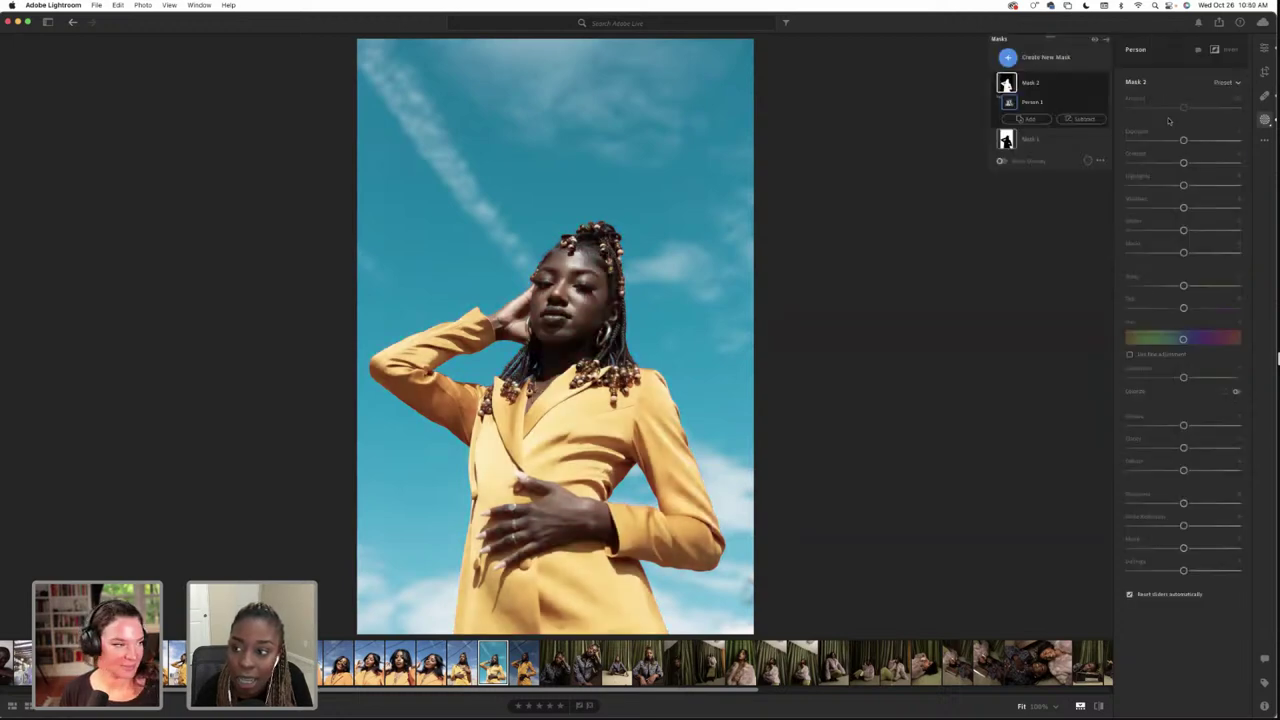
On the person mask, keep exposure neutral and raise contrast, shadows and blacks
{"action": "left_click_drag", "start_coordinate": [1183, 140], "coordinate": [1188, 140]}
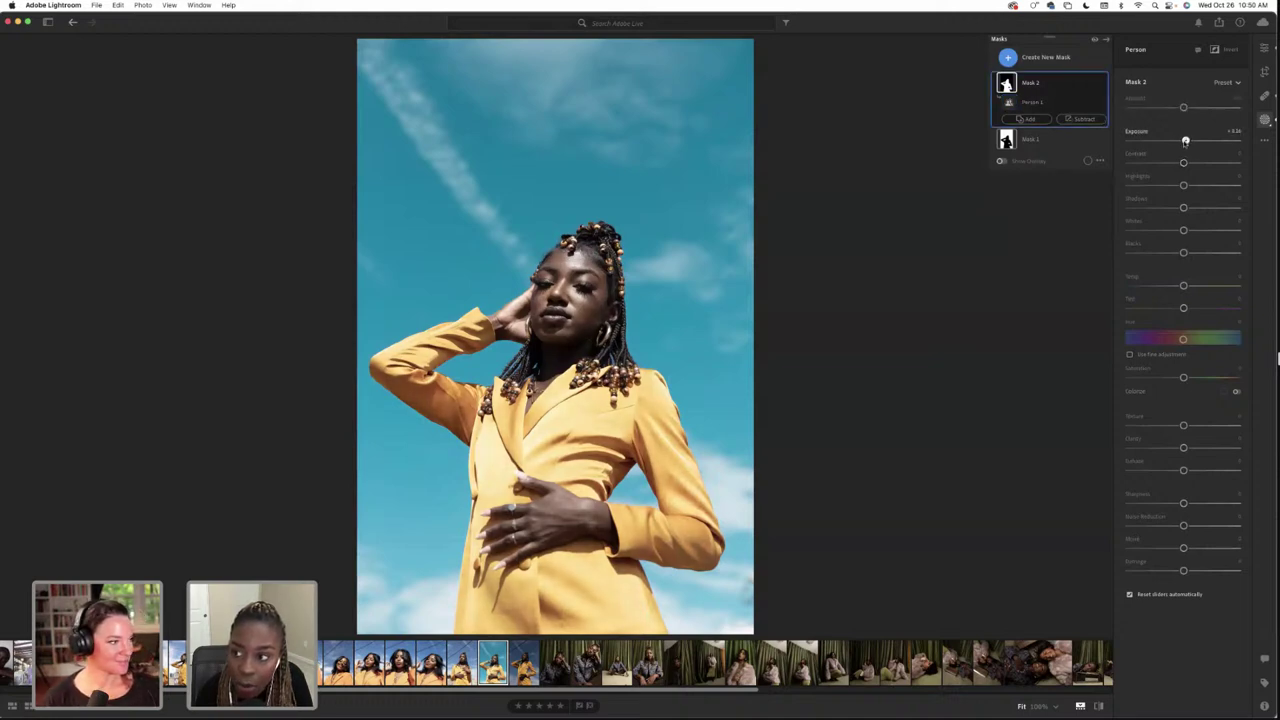
{"action": "double_click", "coordinate": [1236, 131]}
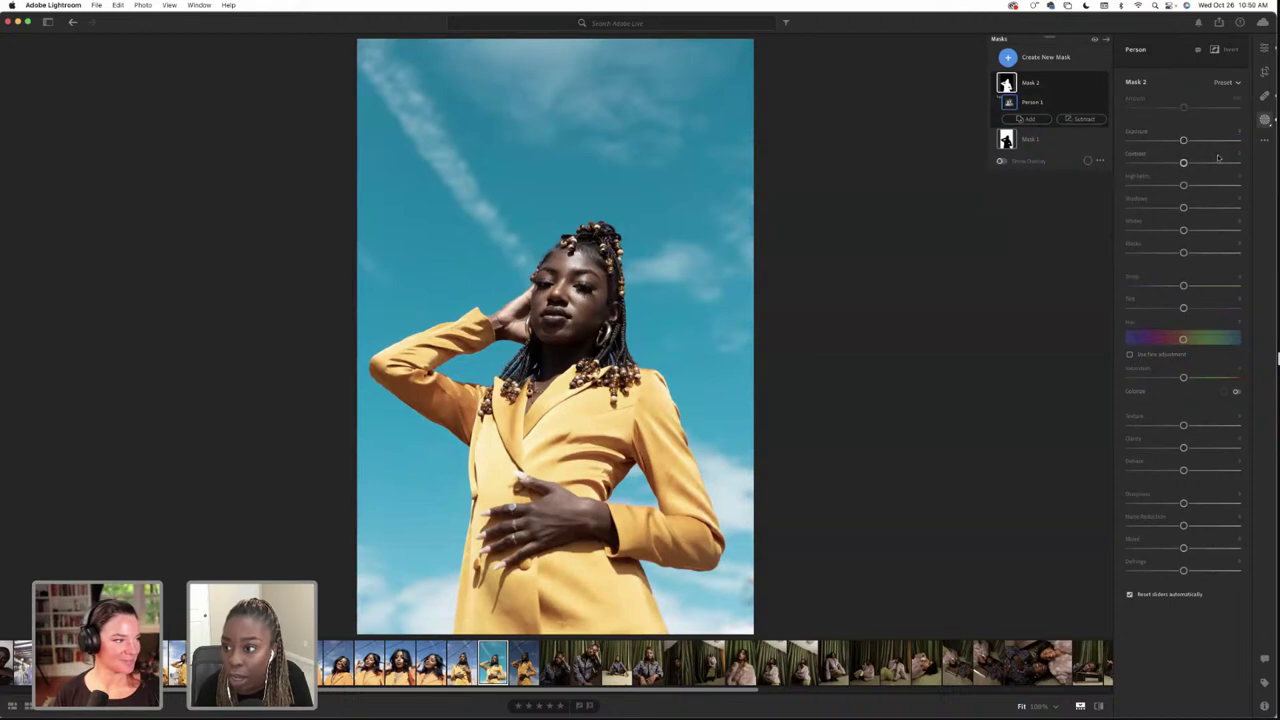
{"action": "left_click_drag", "start_coordinate": [1184, 163], "coordinate": [1188, 208]}
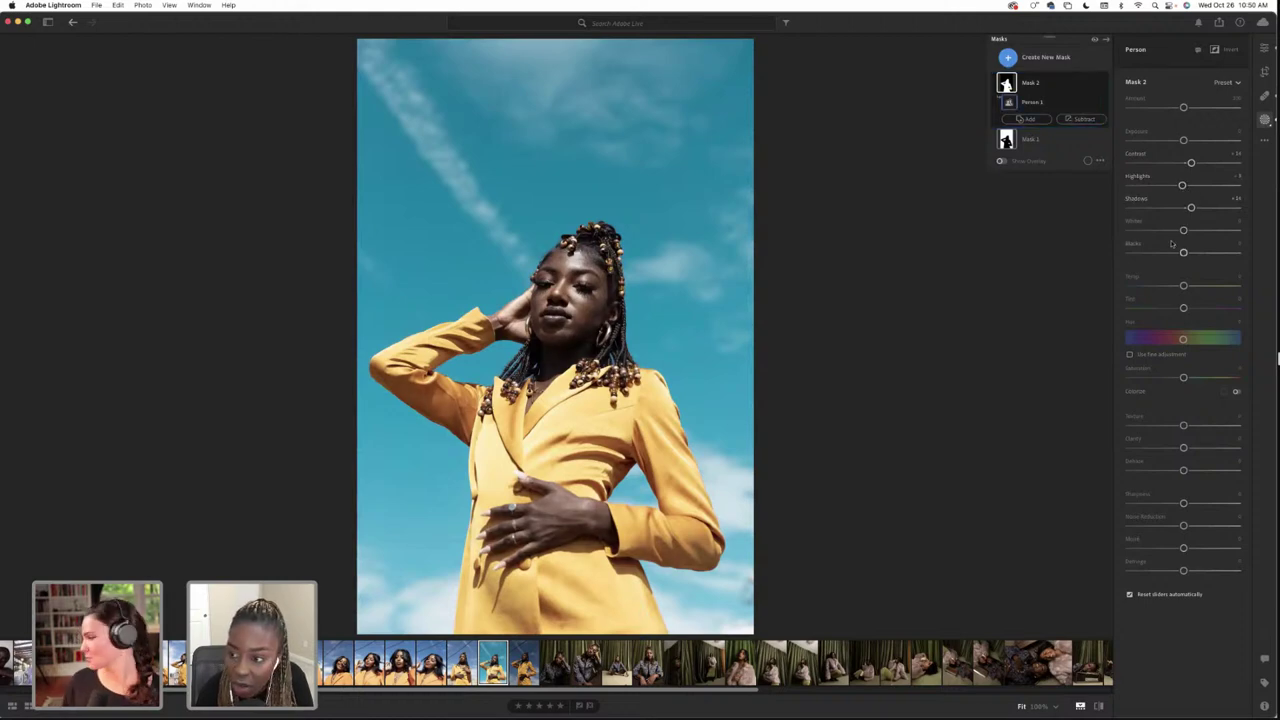
{"action": "left_click_drag", "start_coordinate": [1183, 254], "coordinate": [1185, 253]}
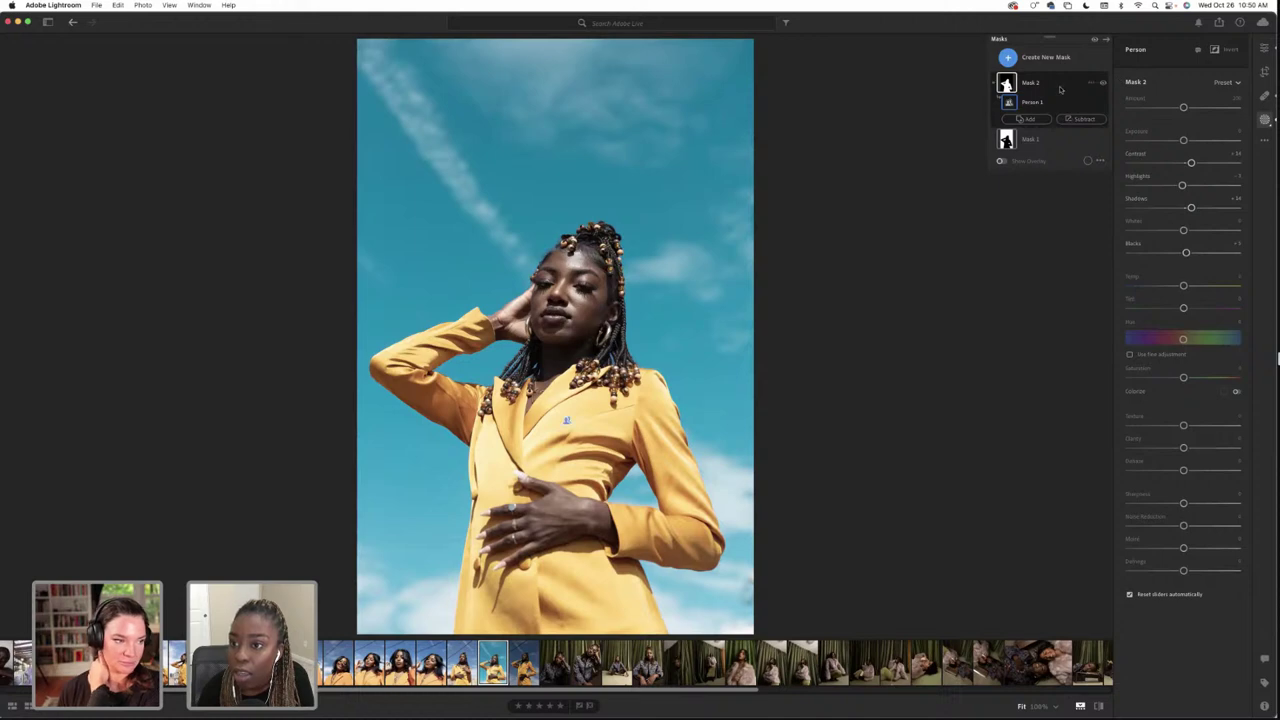
{"action": "left_click", "coordinate": [1044, 57]}
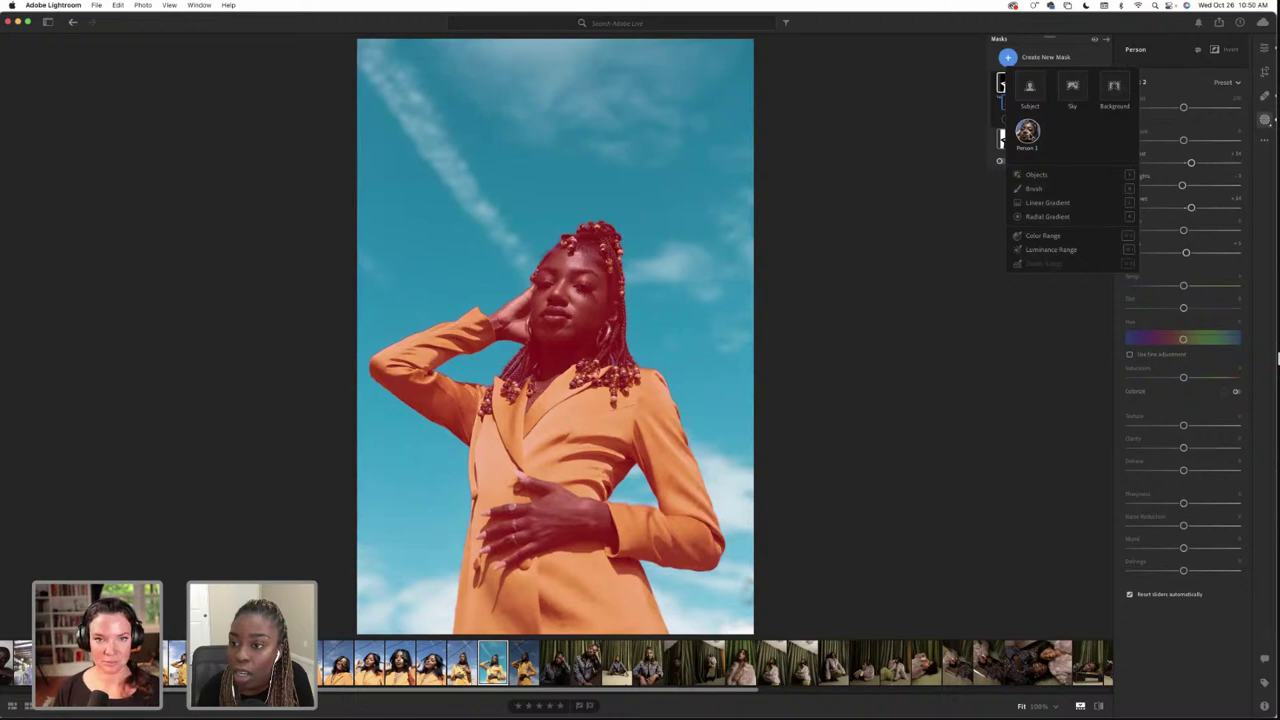
Create another whole-person mask (Mask 3) from the detected woman
{"action": "left_click", "coordinate": [1028, 131]}
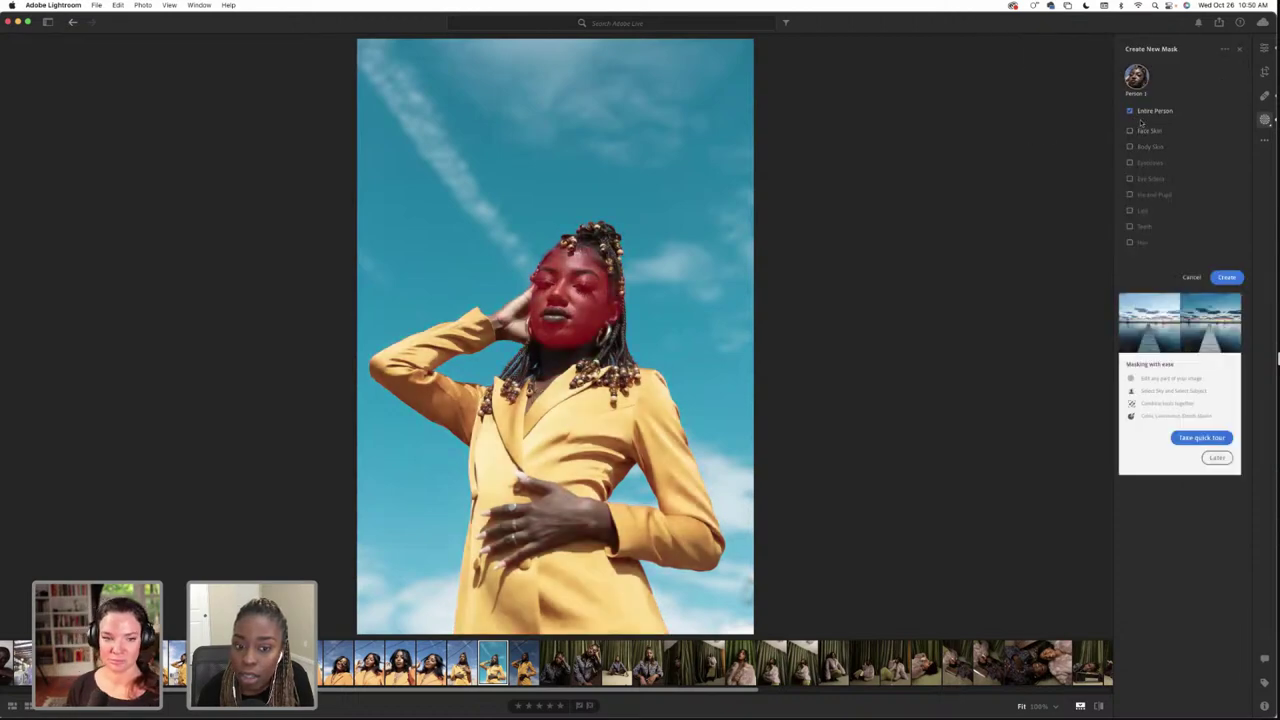
{"action": "left_click", "coordinate": [1228, 277]}
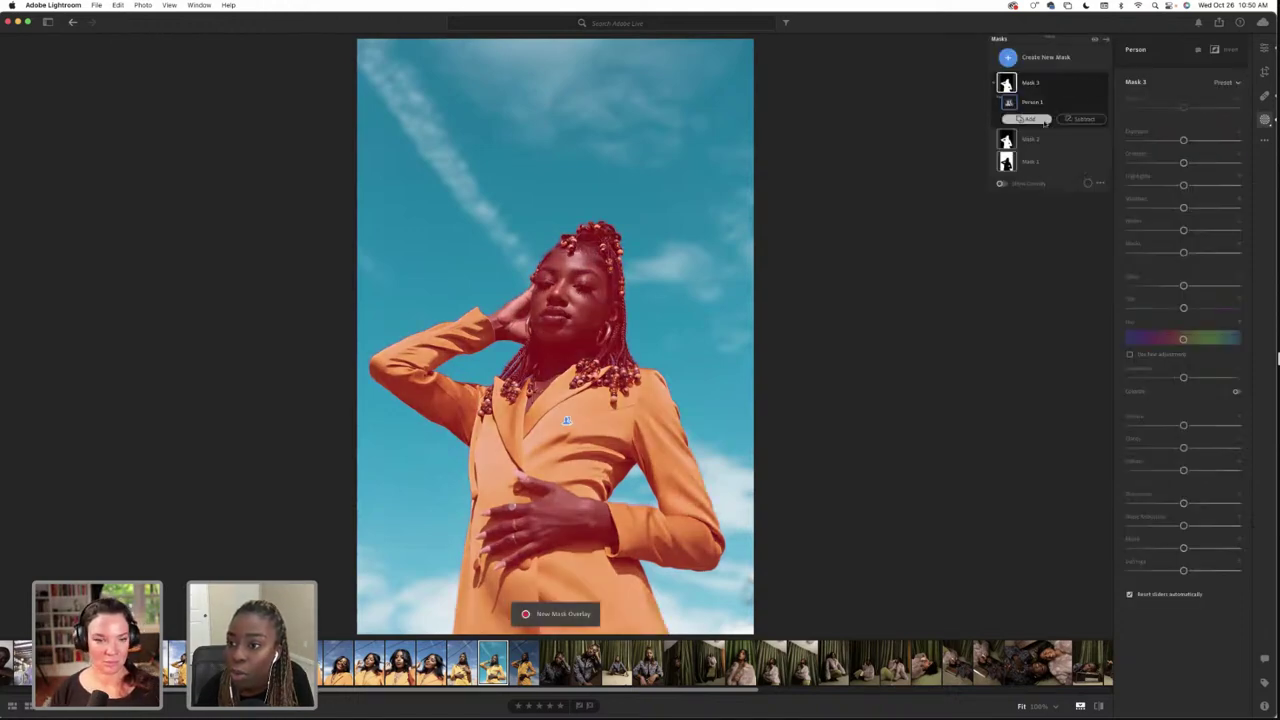
{"action": "left_click", "coordinate": [1030, 119]}
{"action": "key", "text": "Escape"}
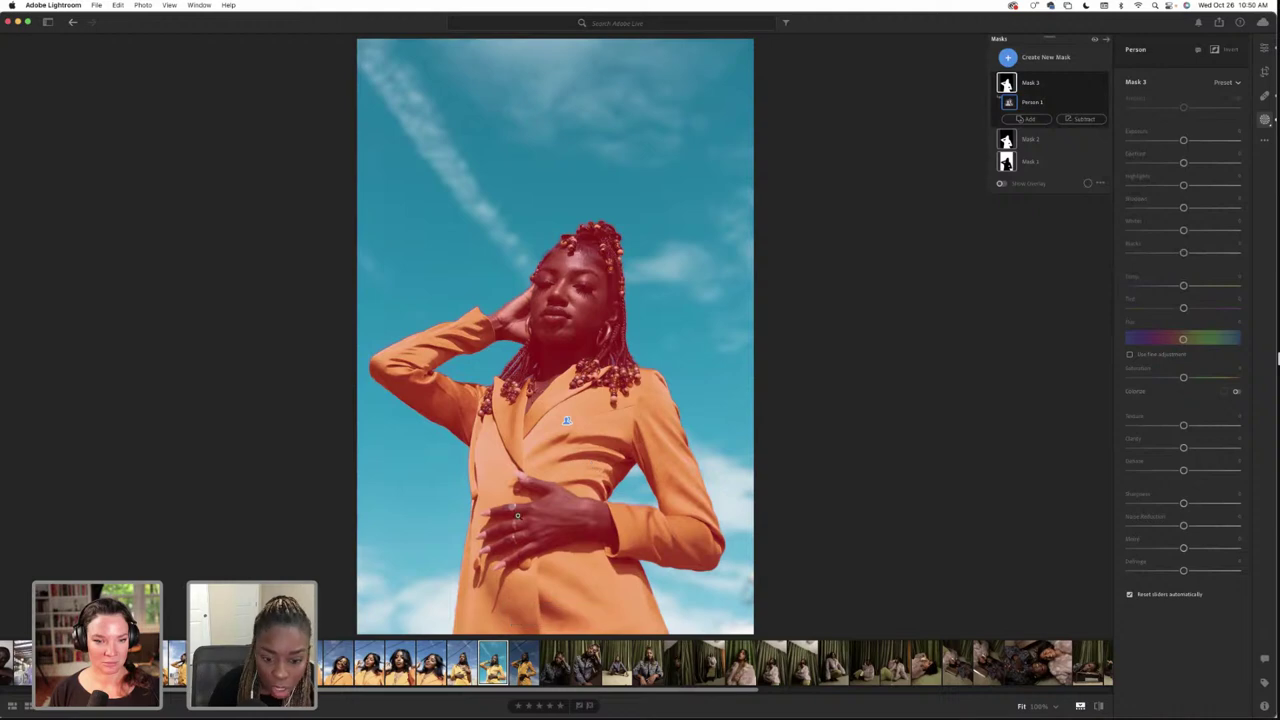
Pick the subtract brush, resize it, then delete the brushed addition from Mask 3
{"action": "left_click", "coordinate": [1084, 119]}
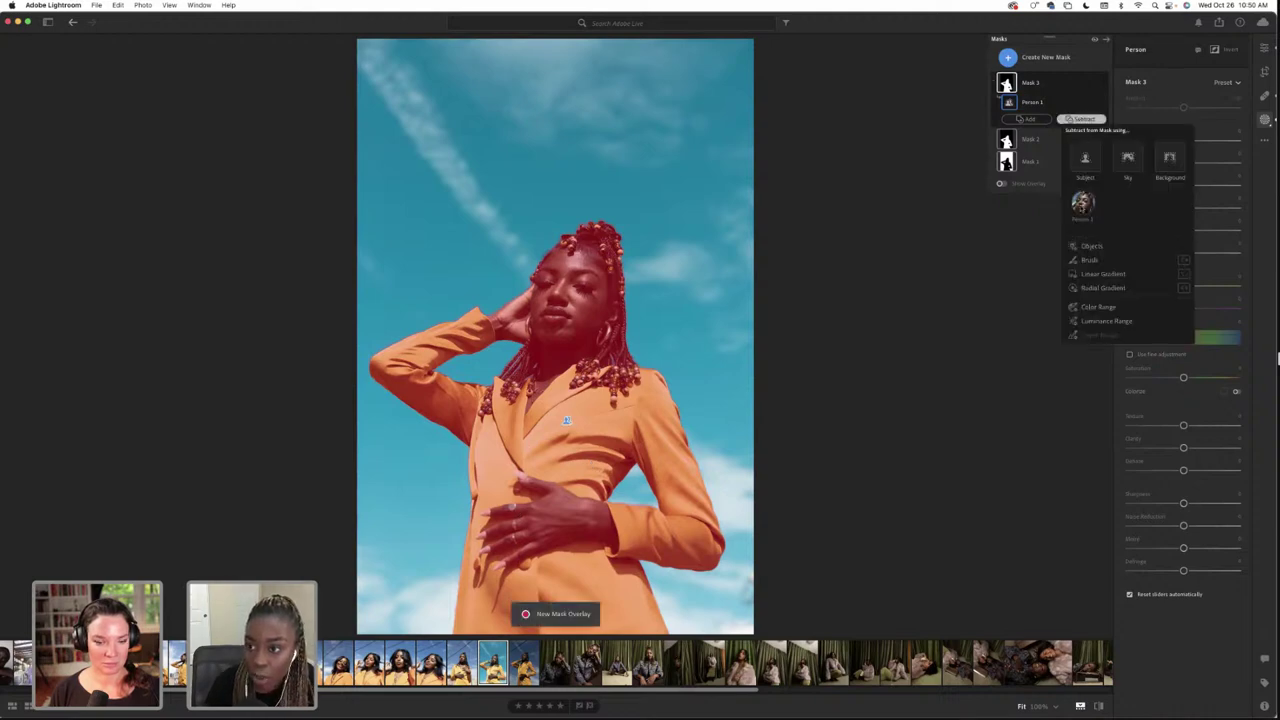
{"action": "left_click", "coordinate": [1089, 259]}
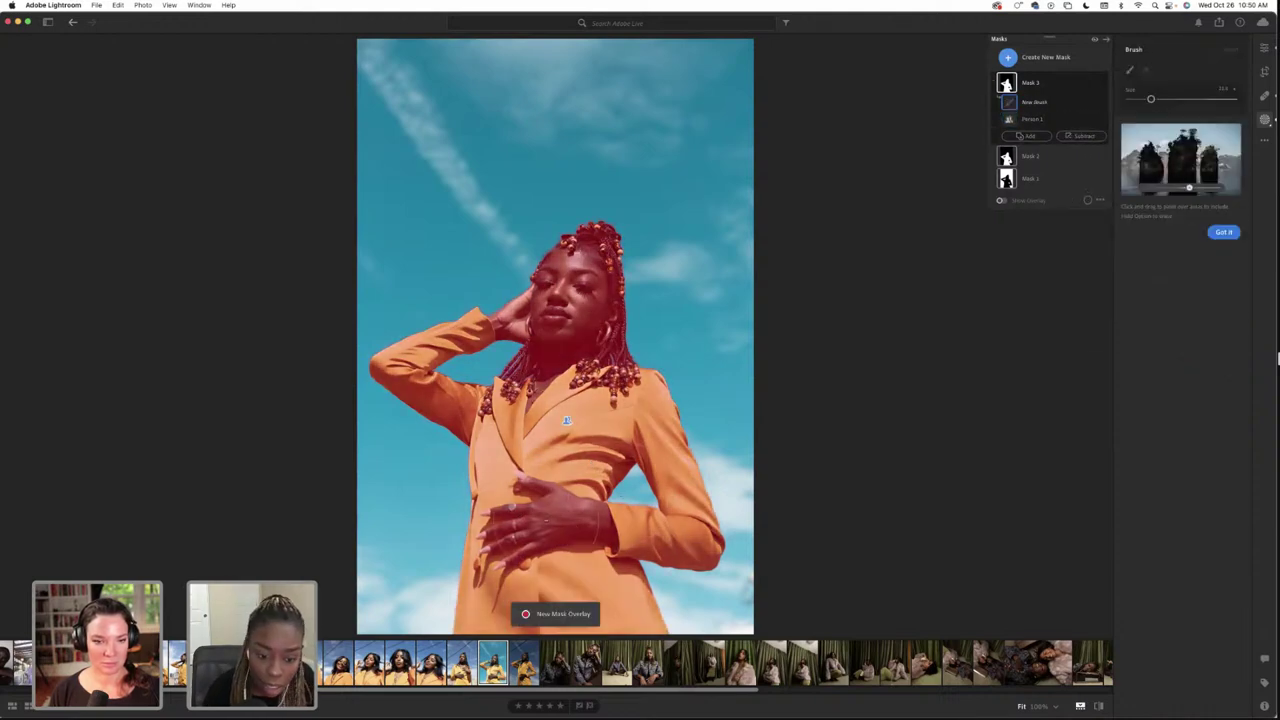
{"action": "key", "text": "bracketleft"}
{"action": "key", "text": "bracketleft"}
{"action": "key", "text": "bracketleft"}
{"action": "key", "text": "bracketleft"}
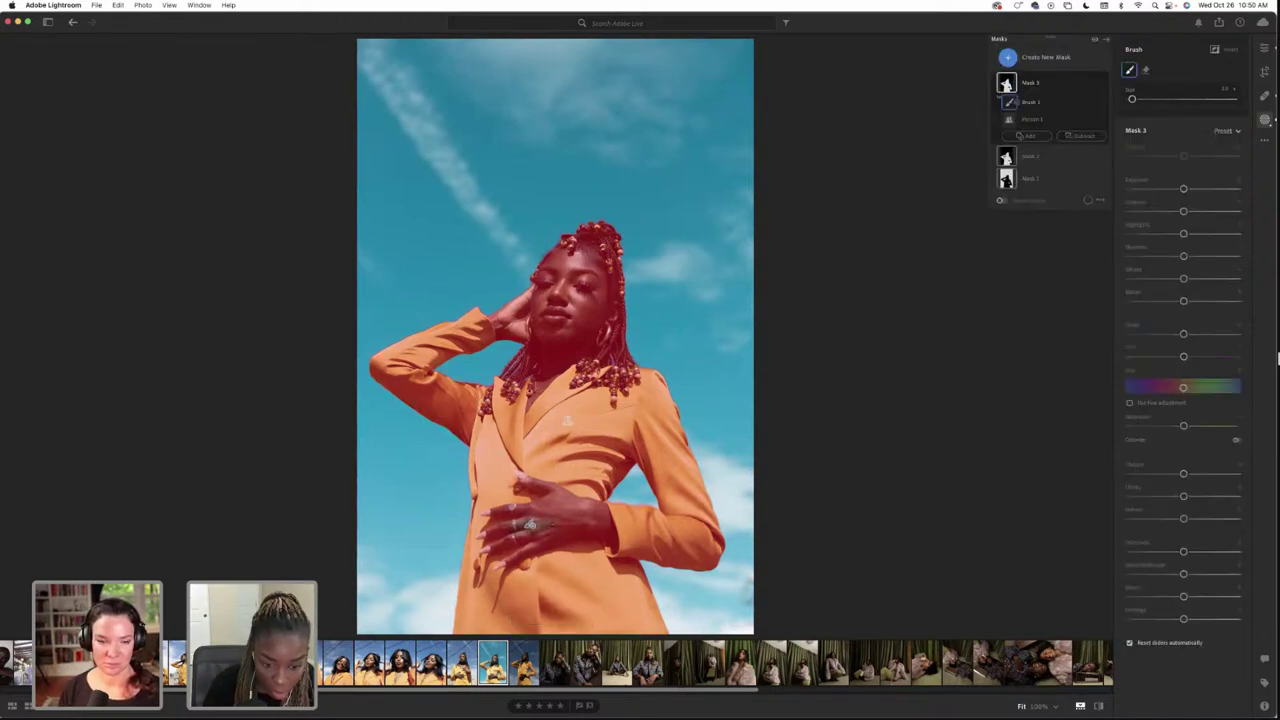
{"action": "key", "text": "bracketright"}
{"action": "key", "text": "bracketright"}
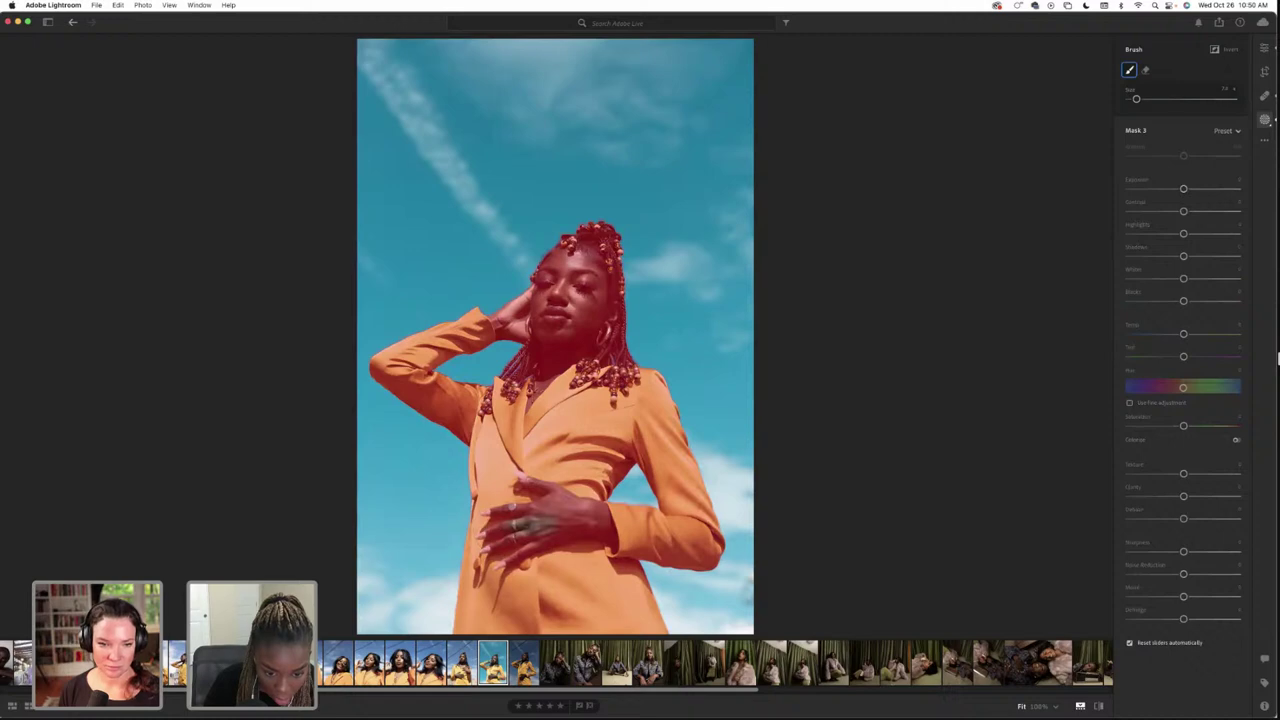
{"action": "key", "text": "bracketleft"}
{"action": "key", "text": "bracketleft"}
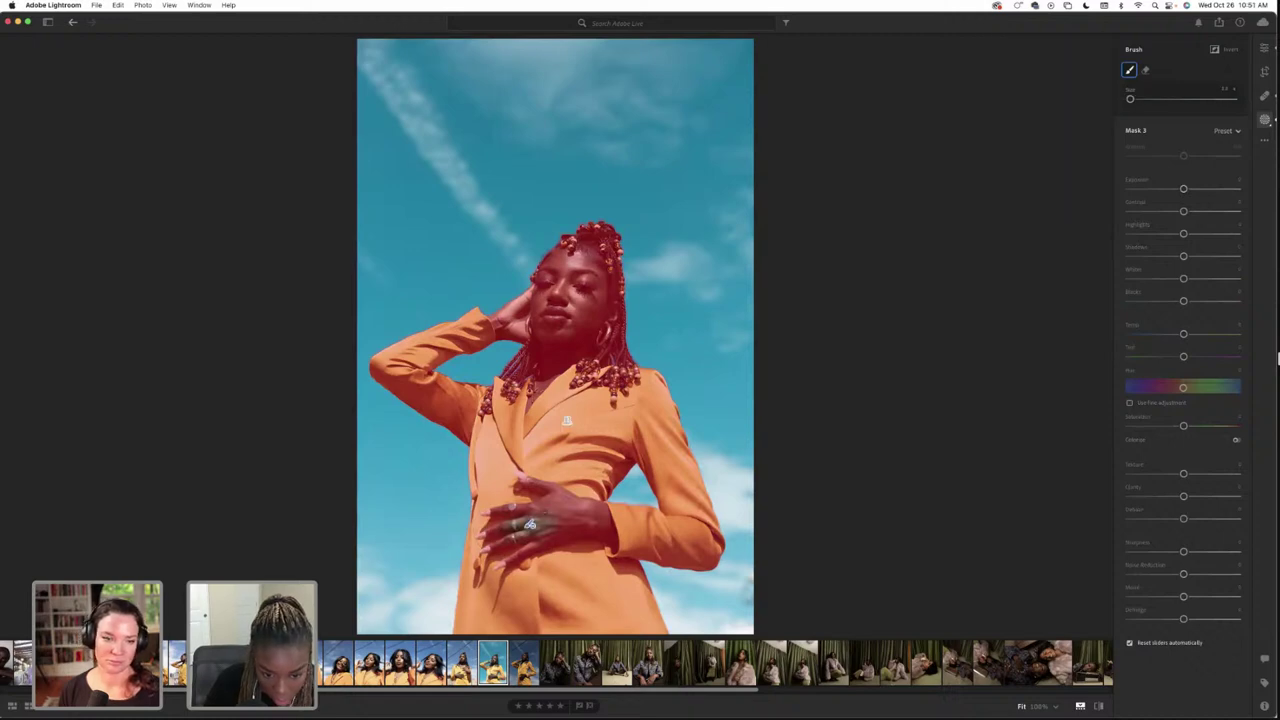
{"action": "key", "text": "bracketright"}
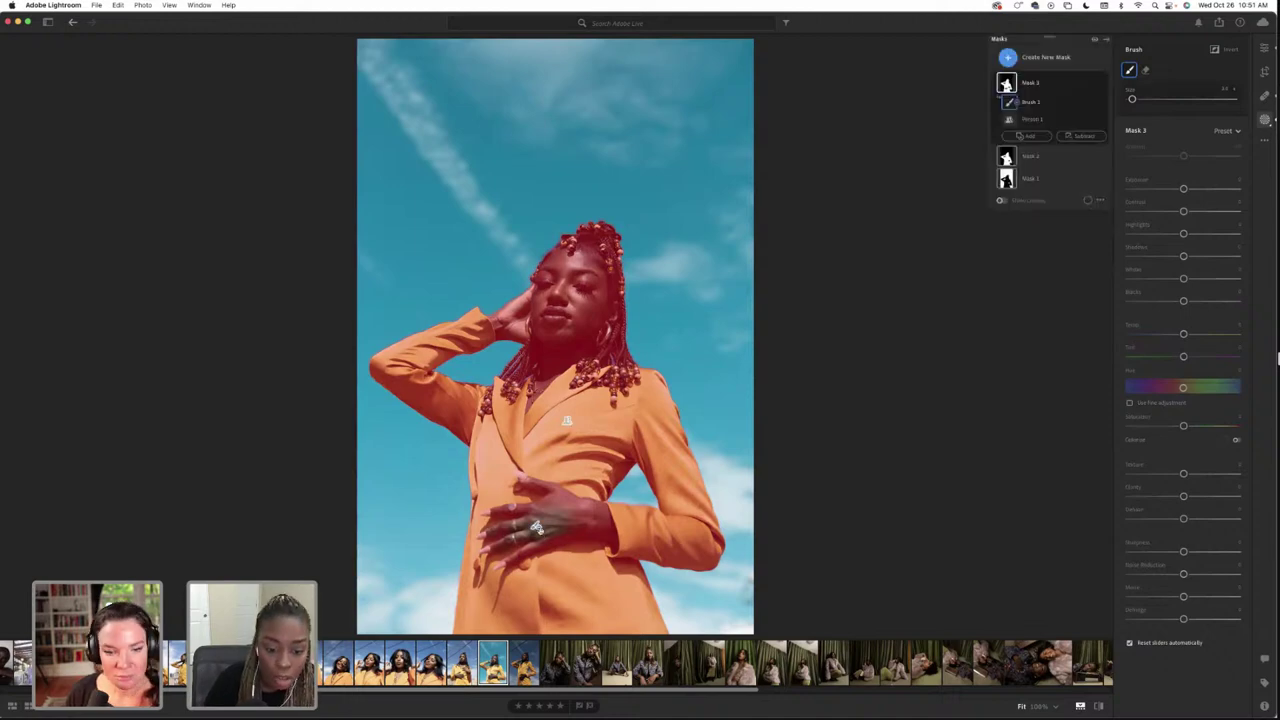
{"action": "key", "text": "Delete"}
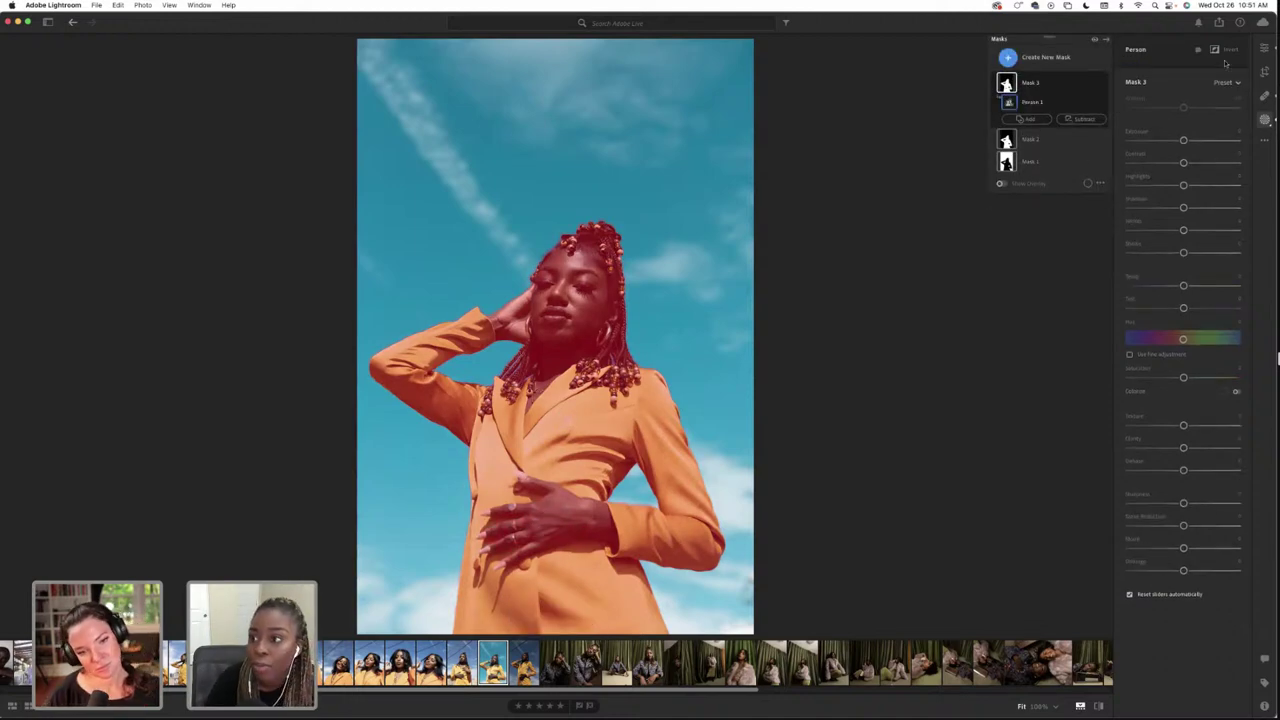
Glance at the Crop and Healing panels, then return to the main adjustments
{"action": "left_click", "coordinate": [1264, 49]}
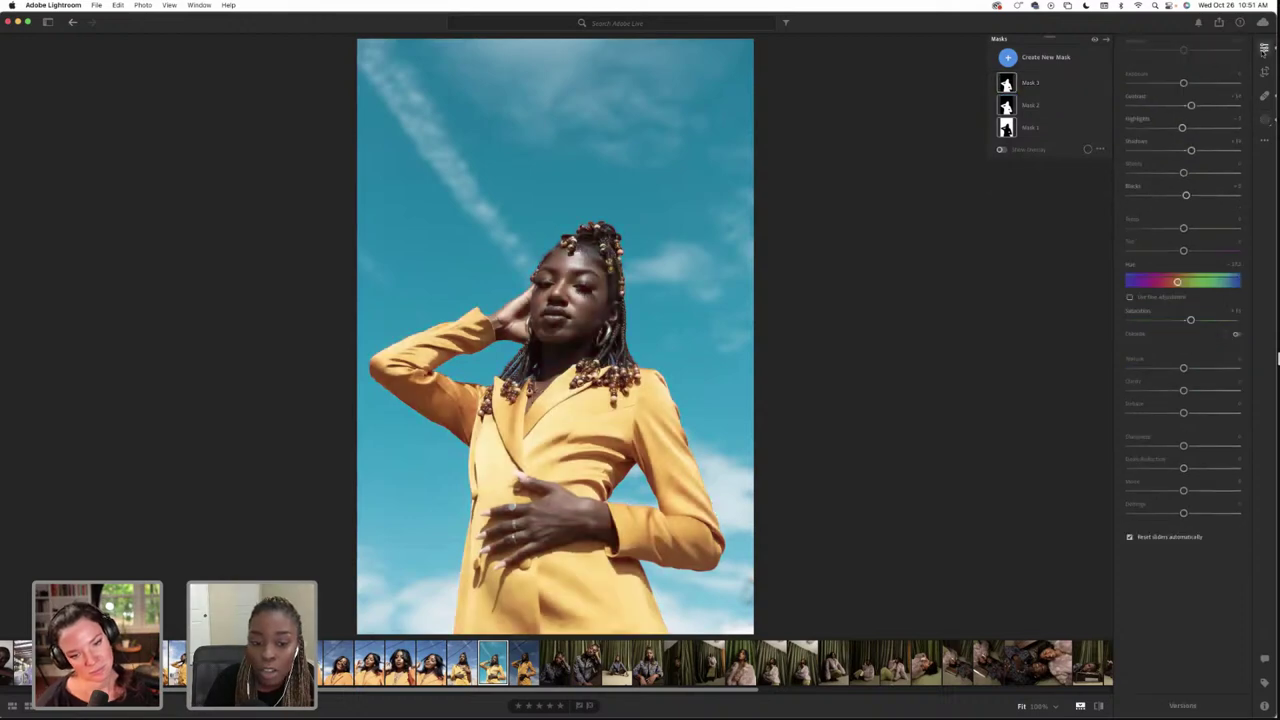
{"action": "left_click", "coordinate": [1264, 72]}
{"action": "left_click", "coordinate": [1265, 97]}
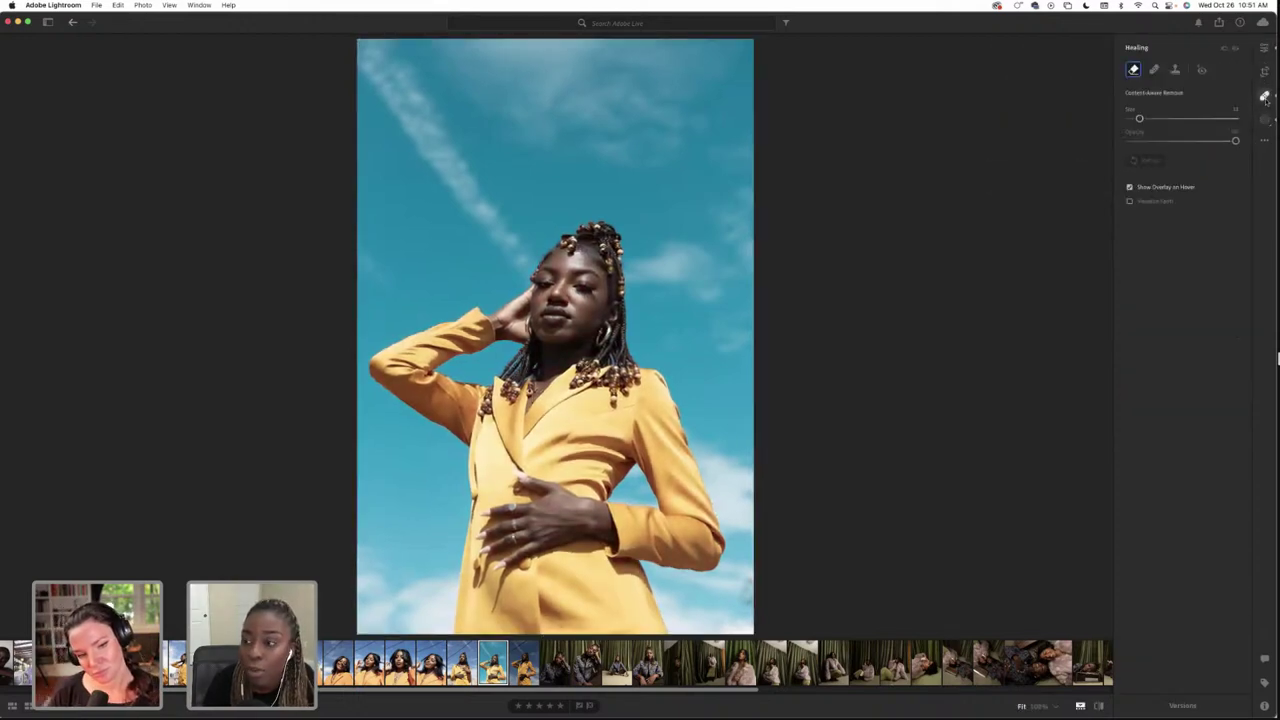
{"action": "left_click", "coordinate": [1264, 49]}
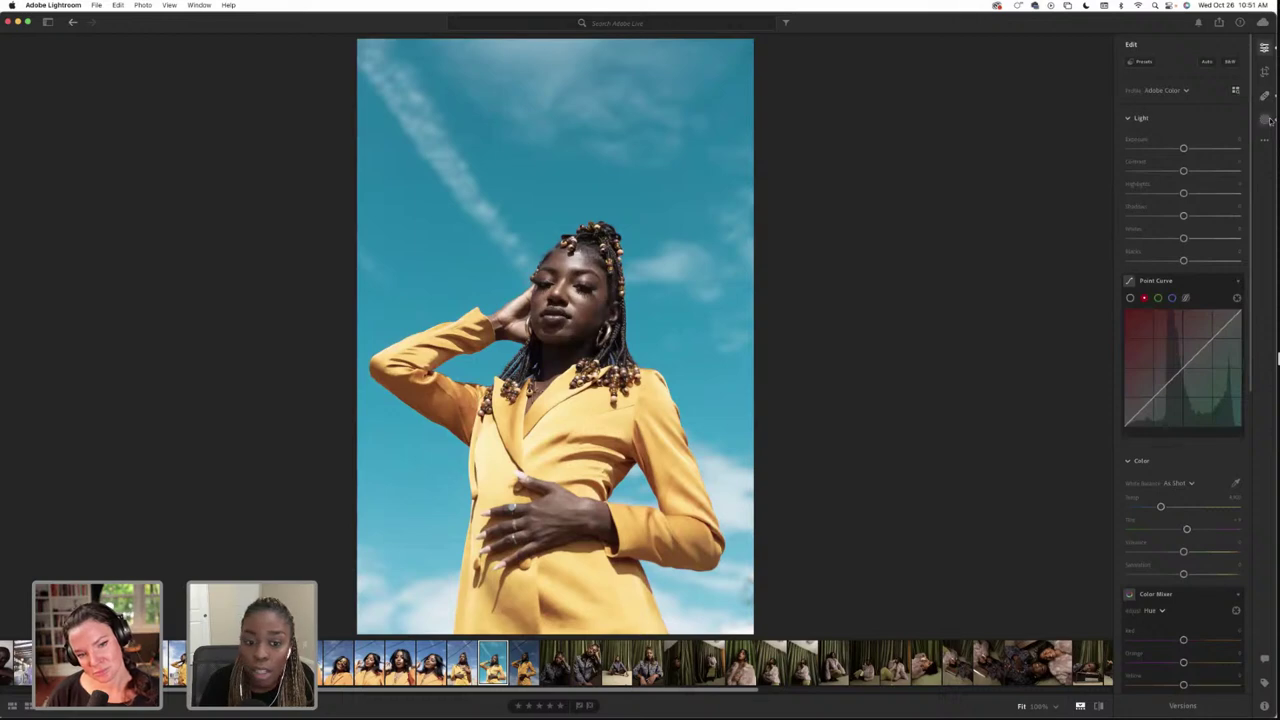
Delete Mask 3 from the Masks panel, leaving only the sky and person masks
{"action": "left_click", "coordinate": [1264, 119]}
{"action": "left_click", "coordinate": [1090, 83]}
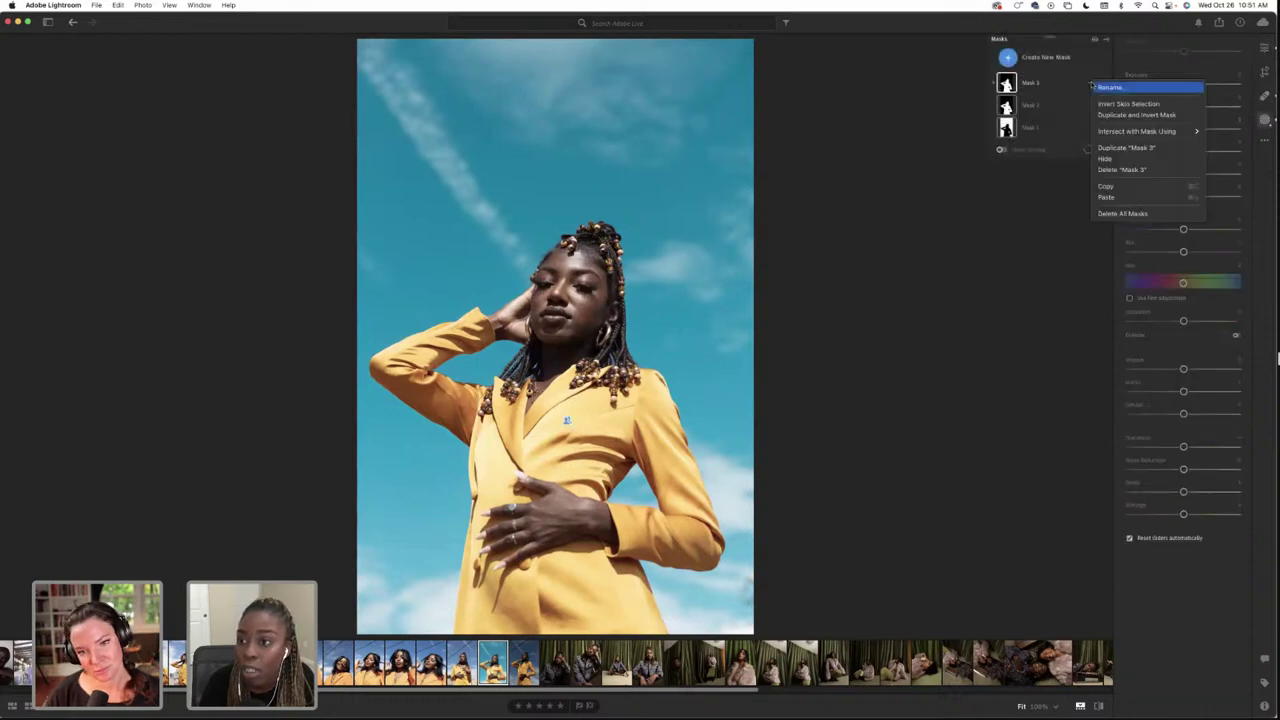
{"action": "left_click", "coordinate": [1124, 169]}
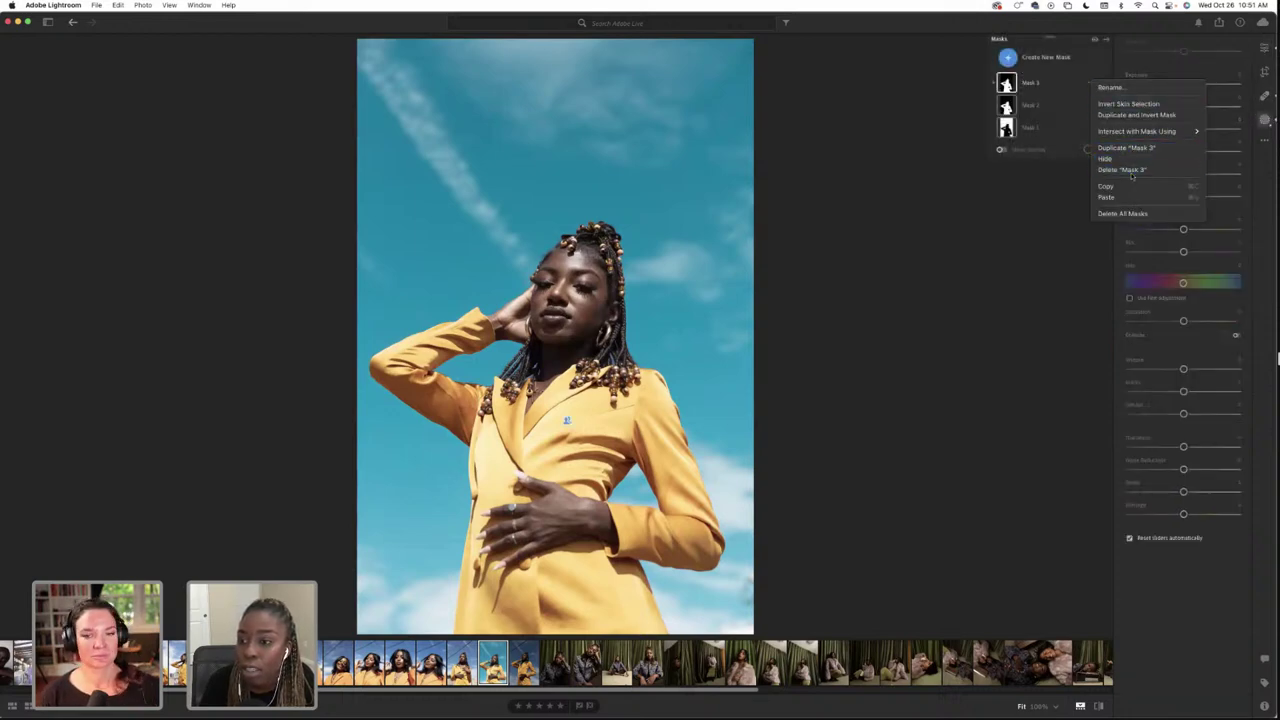
{"action": "left_click", "coordinate": [1036, 61]}
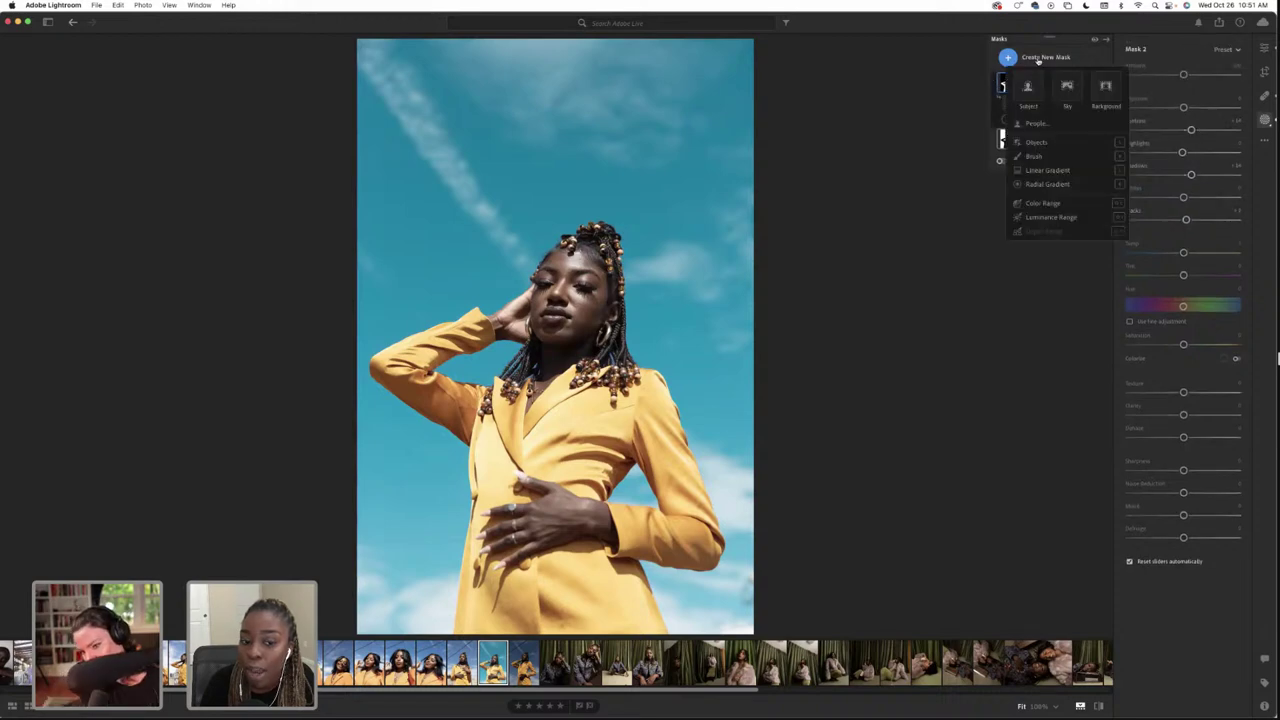
Create a People mask of Person 1 covering Face Skin and Body Skin
{"action": "left_click", "coordinate": [1048, 124]}
{"action": "left_click", "coordinate": [1136, 78]}
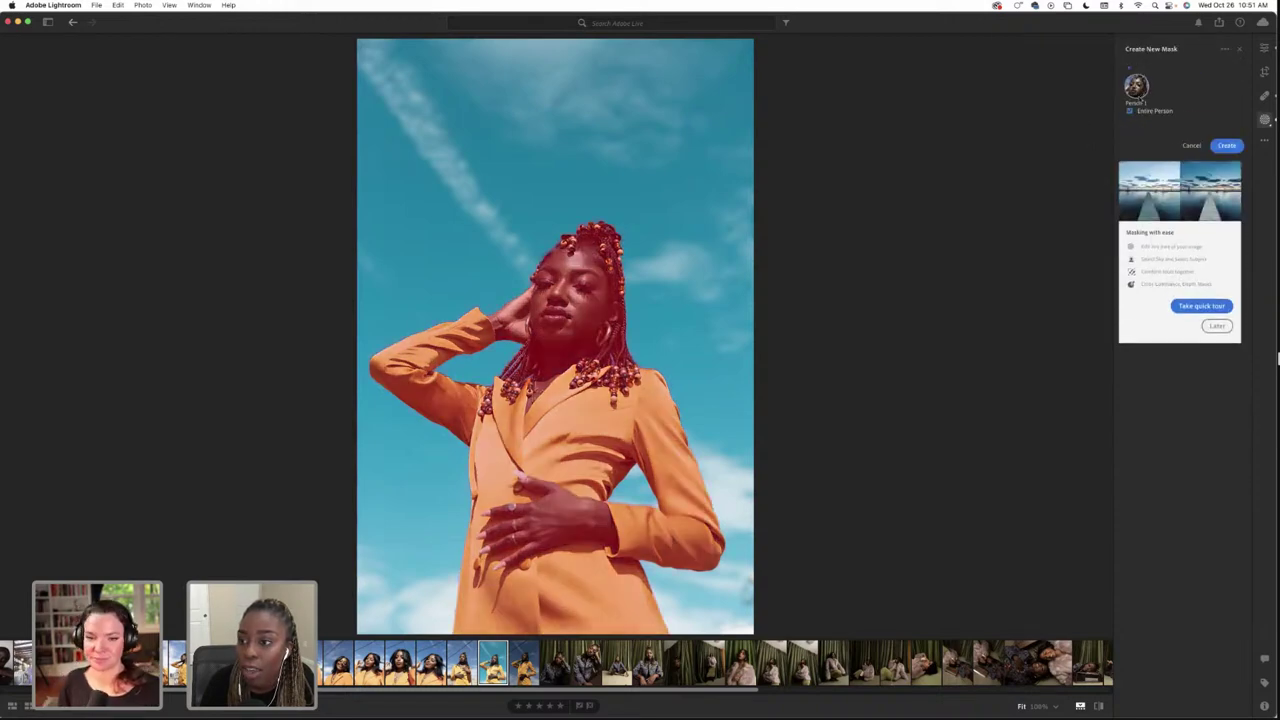
{"action": "left_click", "coordinate": [1145, 131]}
{"action": "left_click", "coordinate": [1155, 148]}
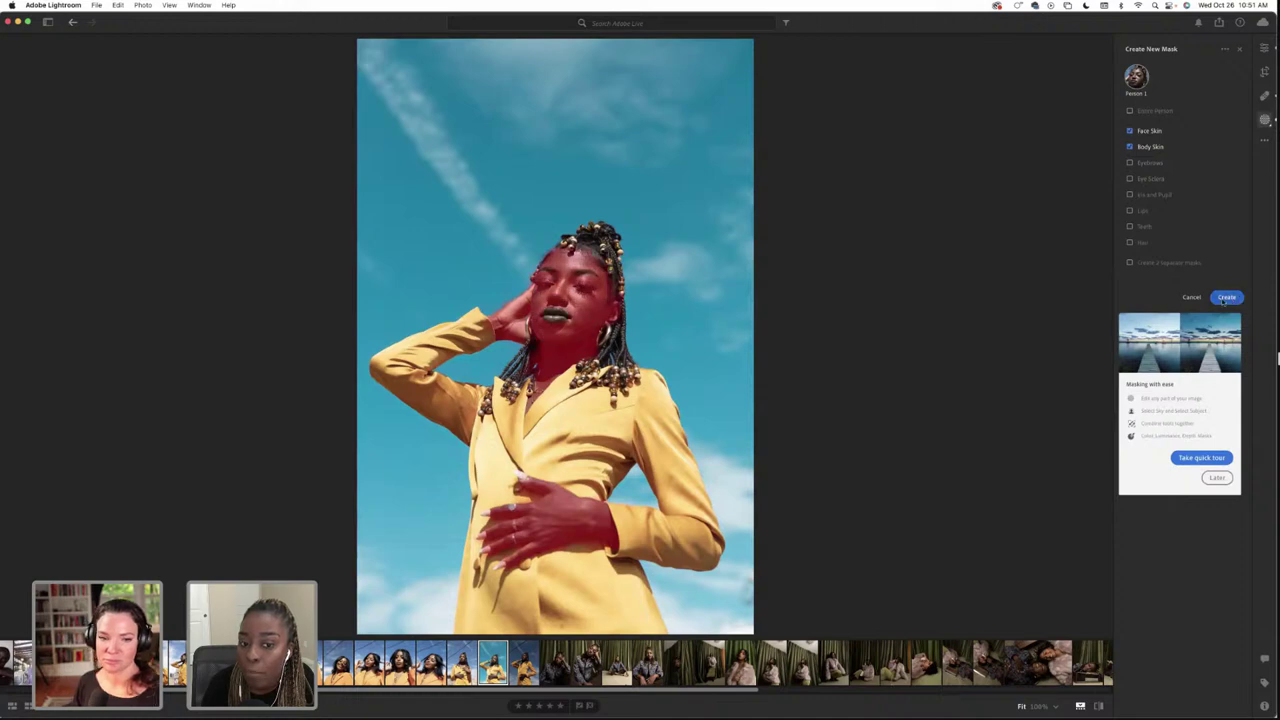
{"action": "left_click", "coordinate": [1227, 297]}
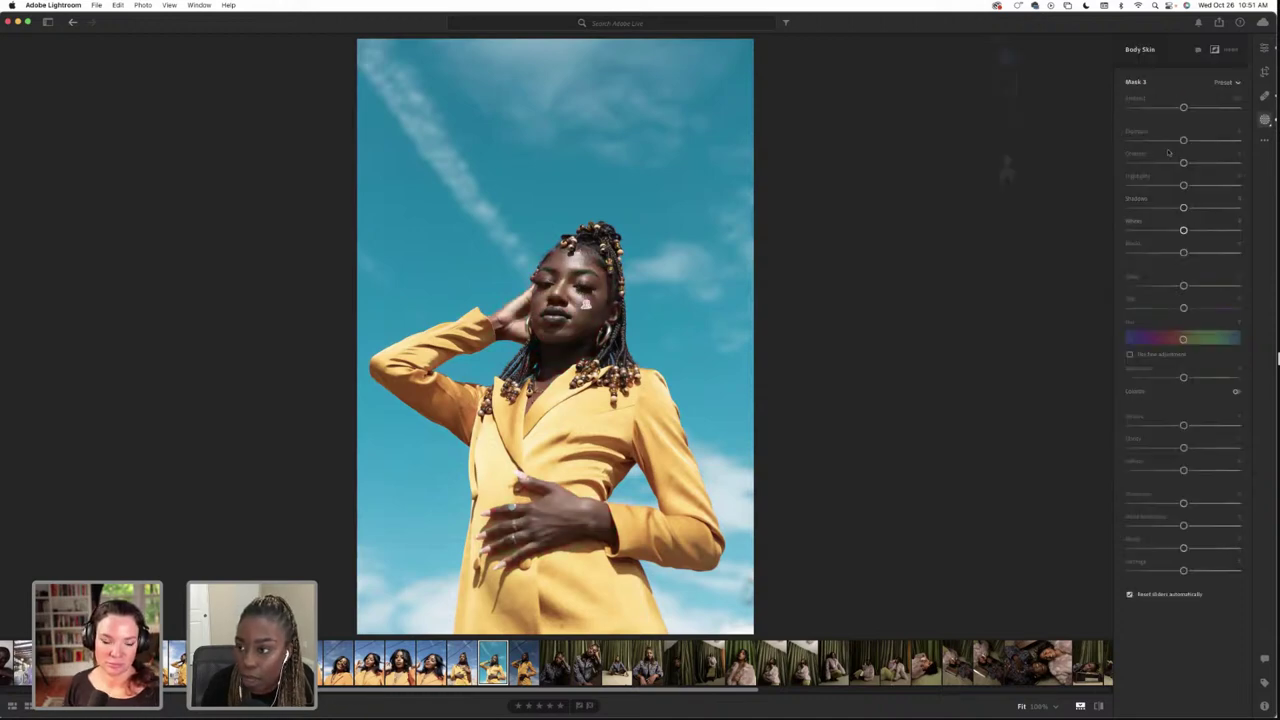
Raise the skin mask's exposure and contrast slightly and darken its shadows and blacks
{"action": "left_click_drag", "start_coordinate": [1184, 163], "coordinate": [1187, 163]}
{"action": "left_click", "coordinate": [1184, 141]}
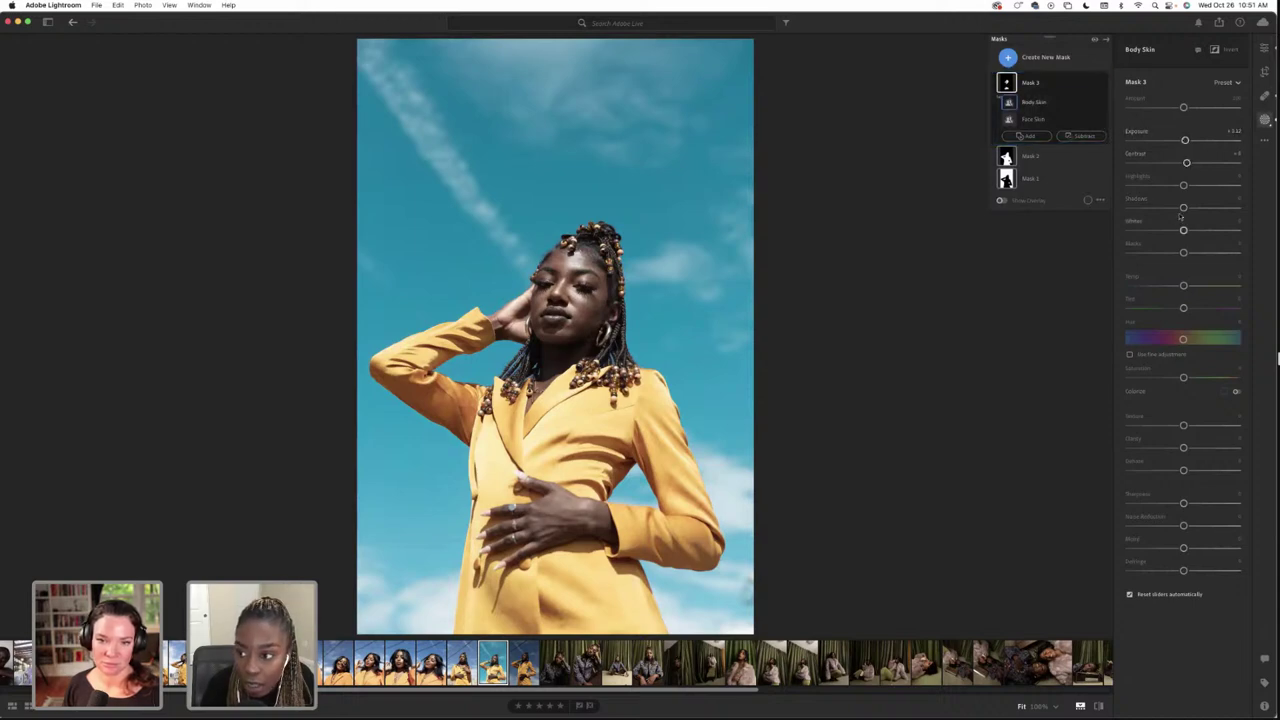
{"action": "left_click_drag", "start_coordinate": [1183, 207], "coordinate": [1185, 208]}
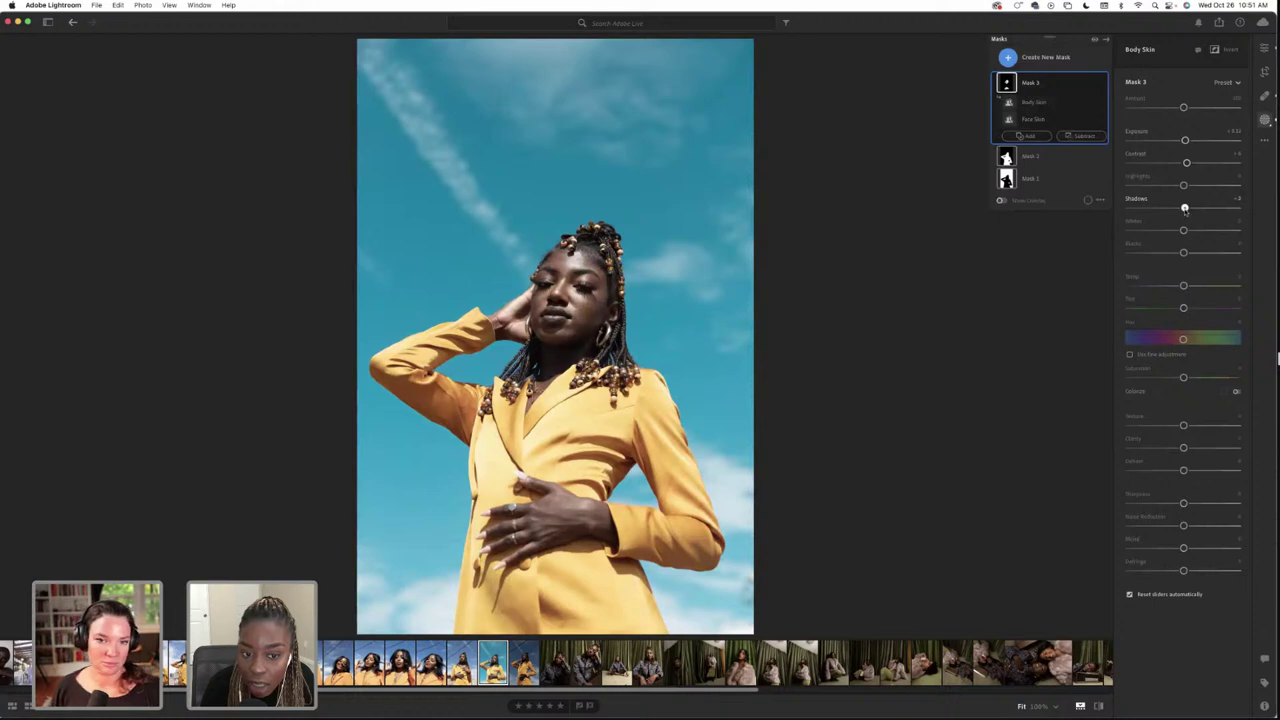
{"action": "left_click_drag", "start_coordinate": [1183, 252], "coordinate": [1186, 286]}
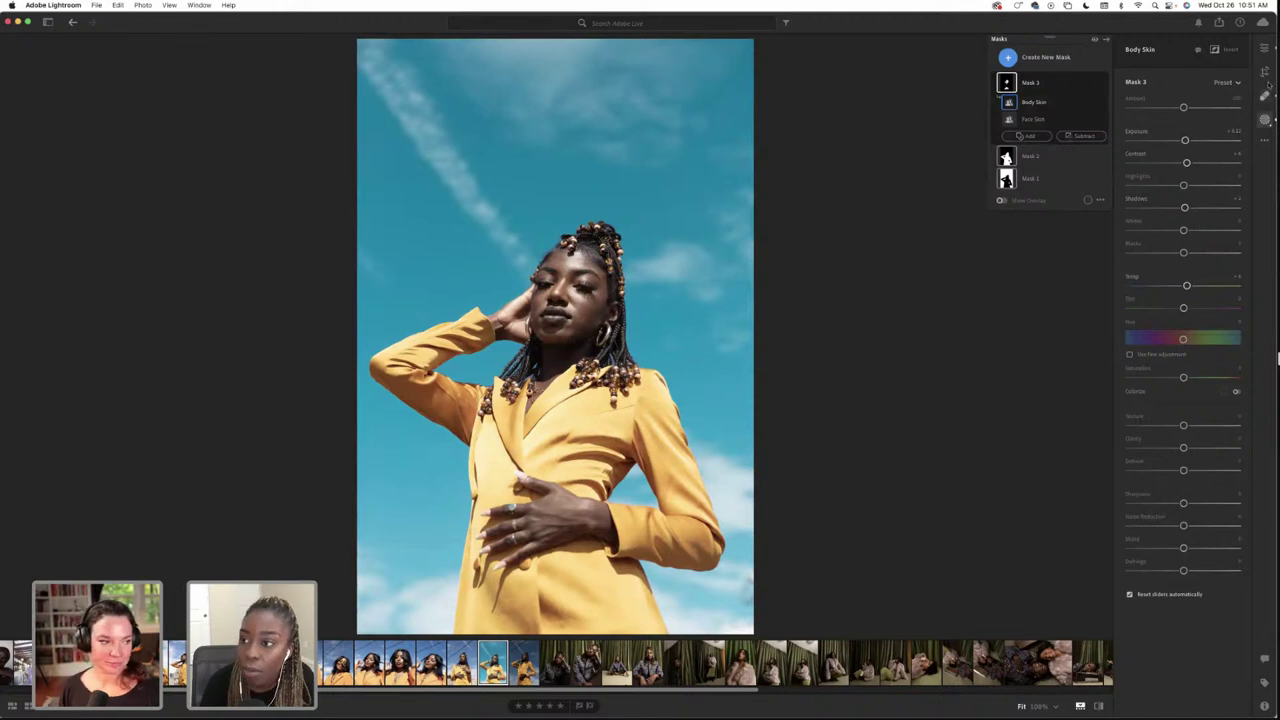
{"action": "left_click", "coordinate": [1265, 48]}
{"action": "scroll", "coordinate": [1137, 290], "scroll_direction": "down", "scroll_amount": 2}
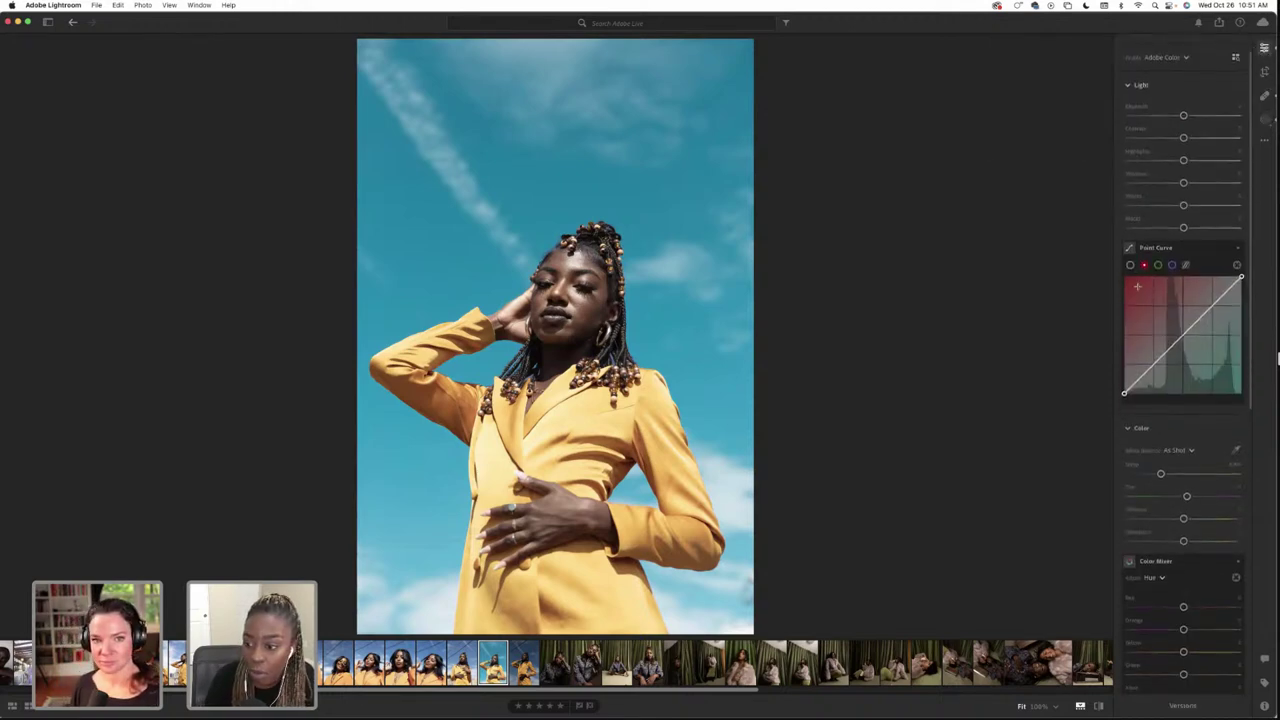
{"action": "scroll", "coordinate": [1137, 286], "scroll_direction": "down", "scroll_amount": 10}
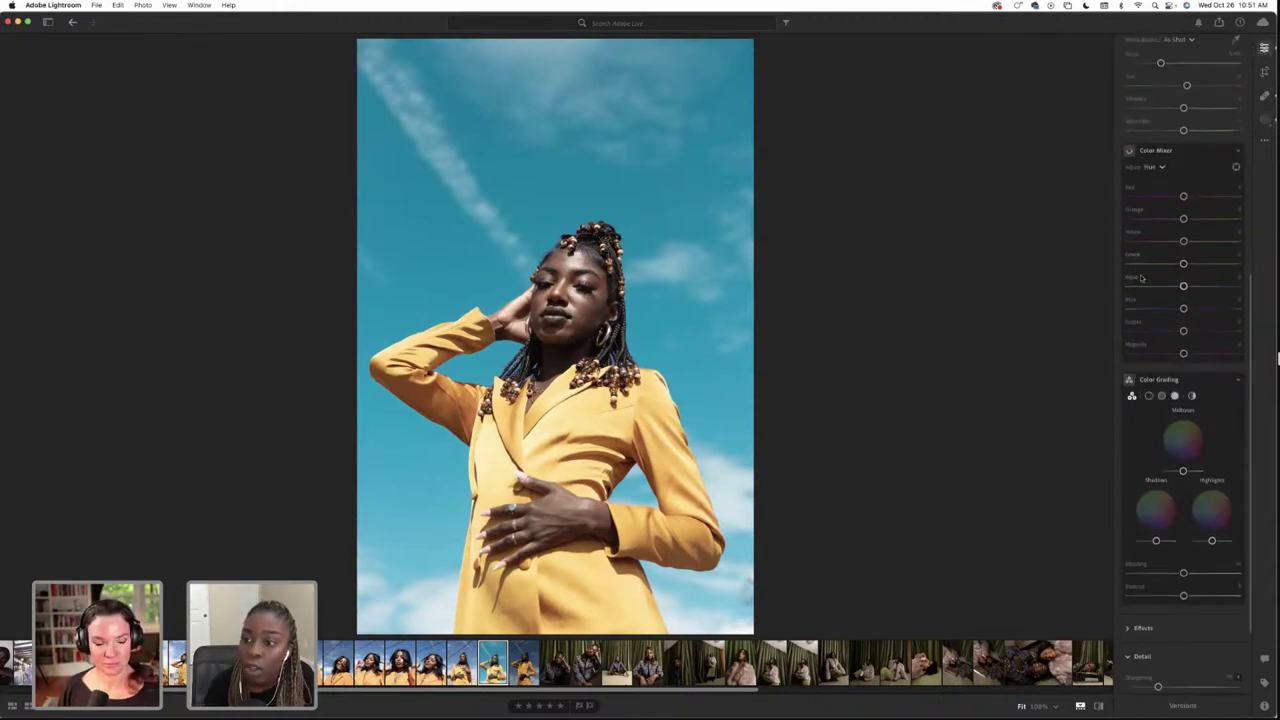
Boost Yellow saturation about +20 in the Color Mixer's Saturation mode, then return it to Color mode
{"action": "left_click", "coordinate": [1150, 167]}
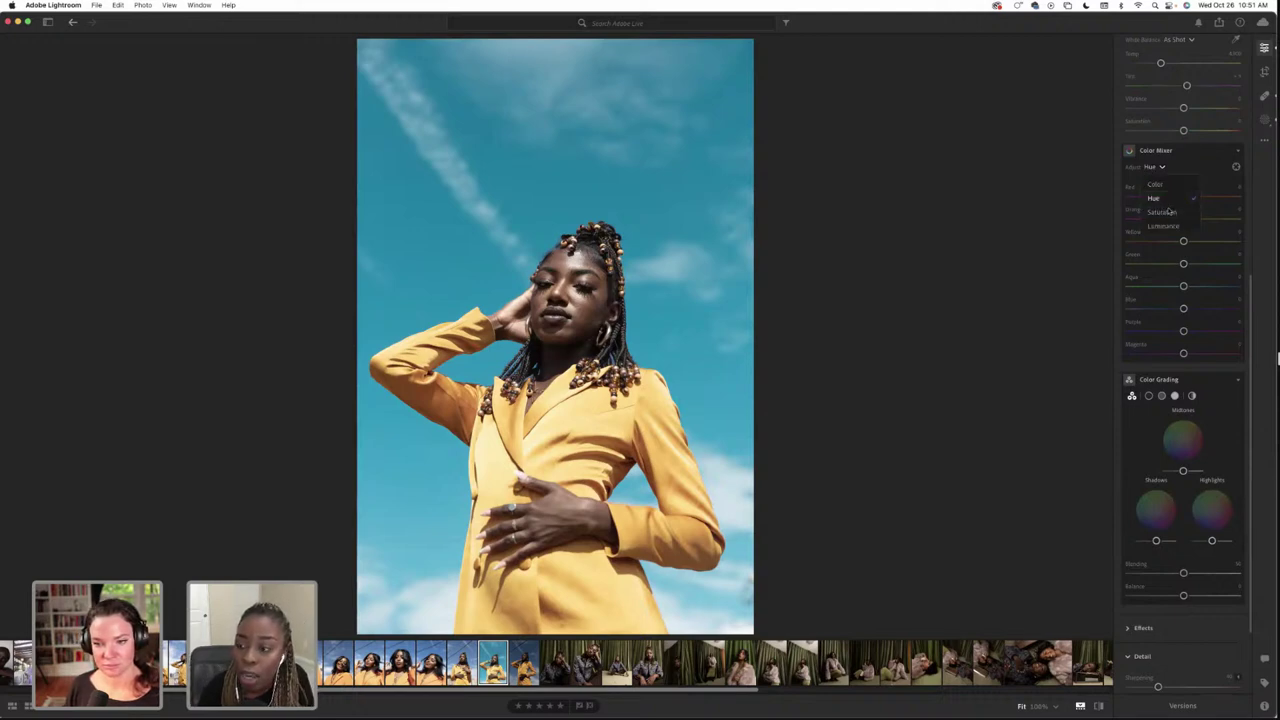
{"action": "left_click", "coordinate": [1163, 212]}
{"action": "scroll", "coordinate": [1173, 232], "scroll_direction": "down", "scroll_amount": 1}
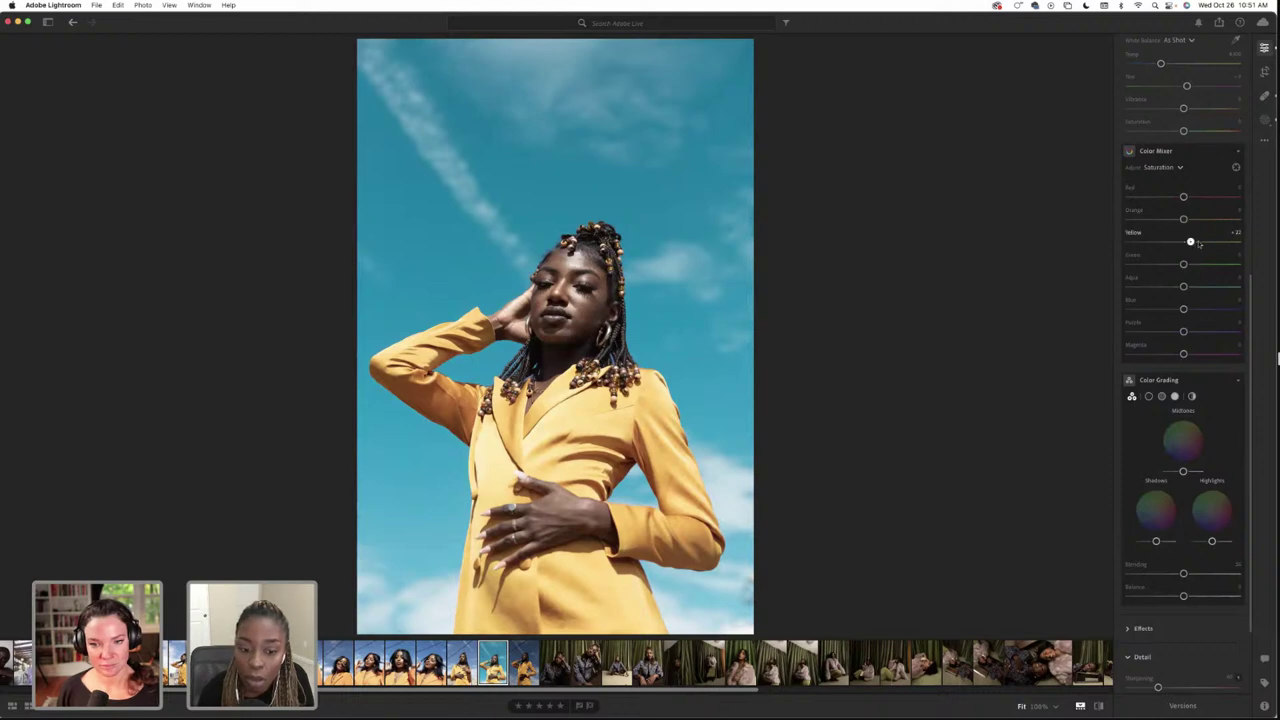
{"action": "scroll", "coordinate": [1203, 243], "scroll_direction": "down", "scroll_amount": 3}
{"action": "scroll", "coordinate": [1203, 243], "scroll_direction": "up", "scroll_amount": 6}
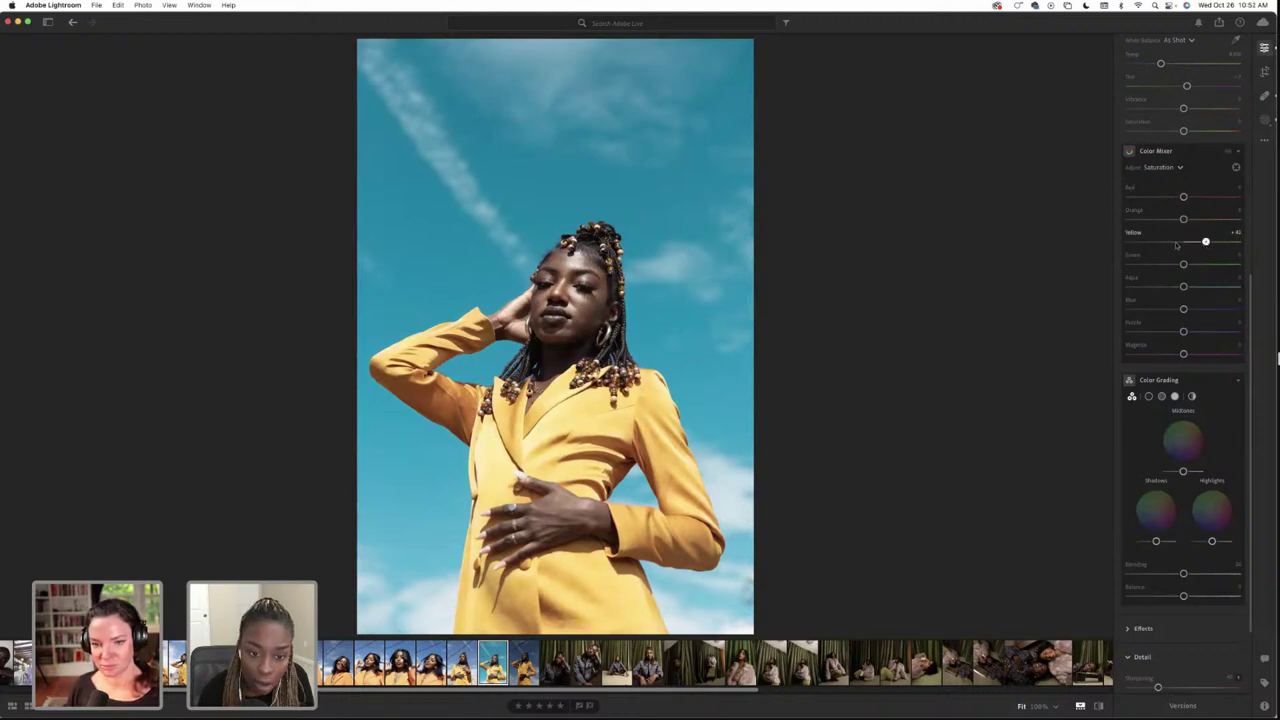
{"action": "left_click_drag", "start_coordinate": [1176, 245], "coordinate": [1193, 242]}
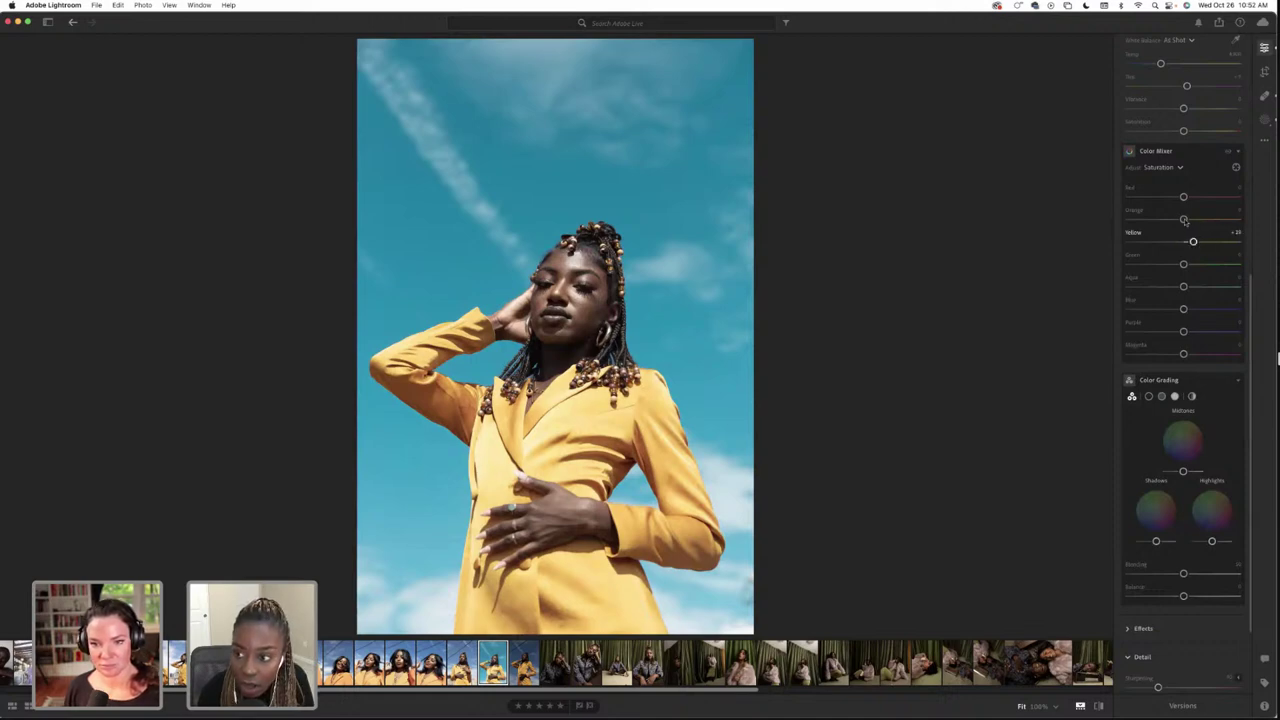
{"action": "left_click", "coordinate": [1170, 167]}
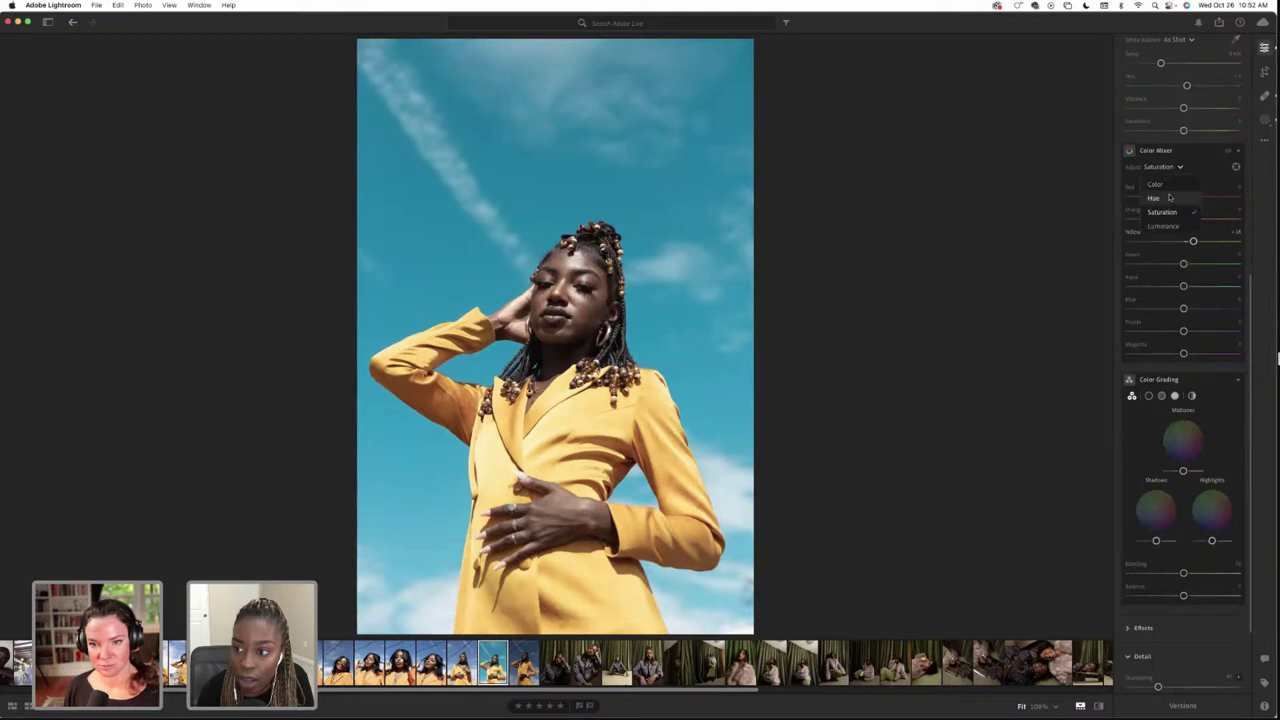
{"action": "left_click", "coordinate": [1156, 185]}
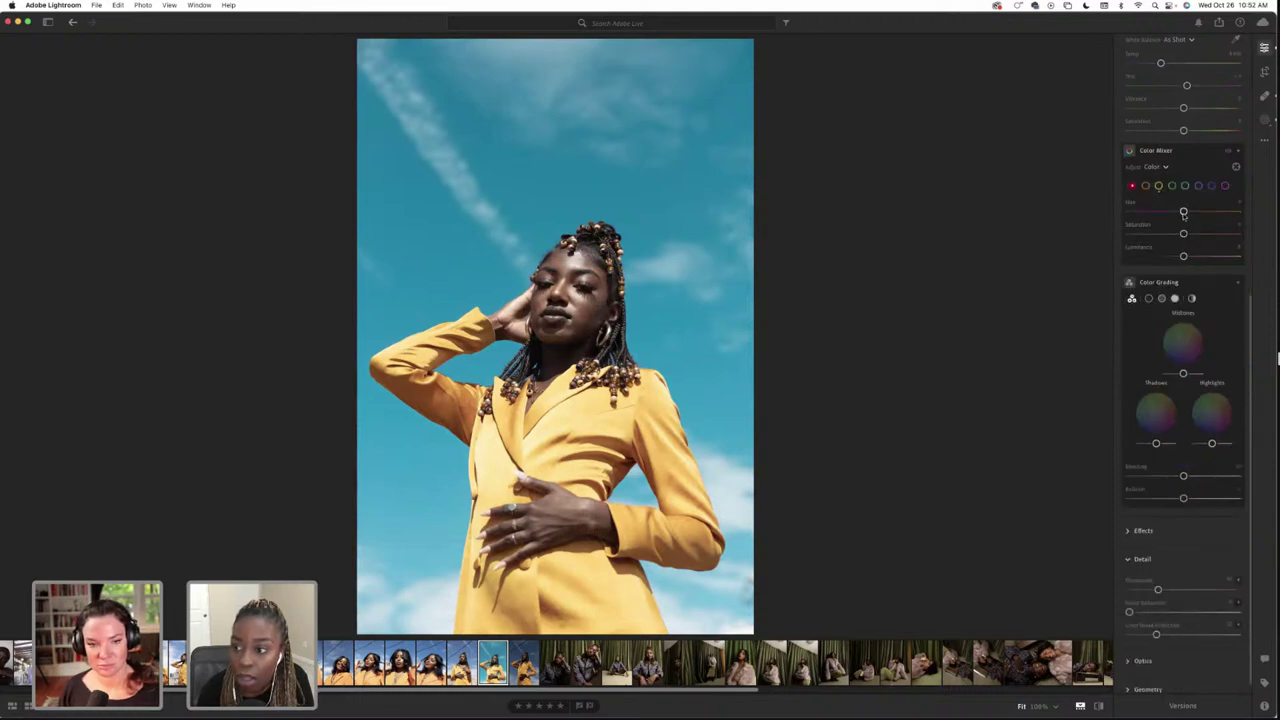
Shift the yellow hue about +17 and raise yellow saturation in the per-colour mixer
{"action": "mouse_move", "coordinate": [1184, 212]}
{"action": "left_mouse_down"}
{"action": "mouse_move", "coordinate": [1139, 212]}
{"action": "mouse_move", "coordinate": [1193, 212]}
{"action": "mouse_move", "coordinate": [1191, 234]}
{"action": "left_mouse_up"}
{"action": "left_click", "coordinate": [1158, 185]}
{"action": "scroll", "coordinate": [1141, 320], "scroll_direction": "up", "scroll_amount": 1}
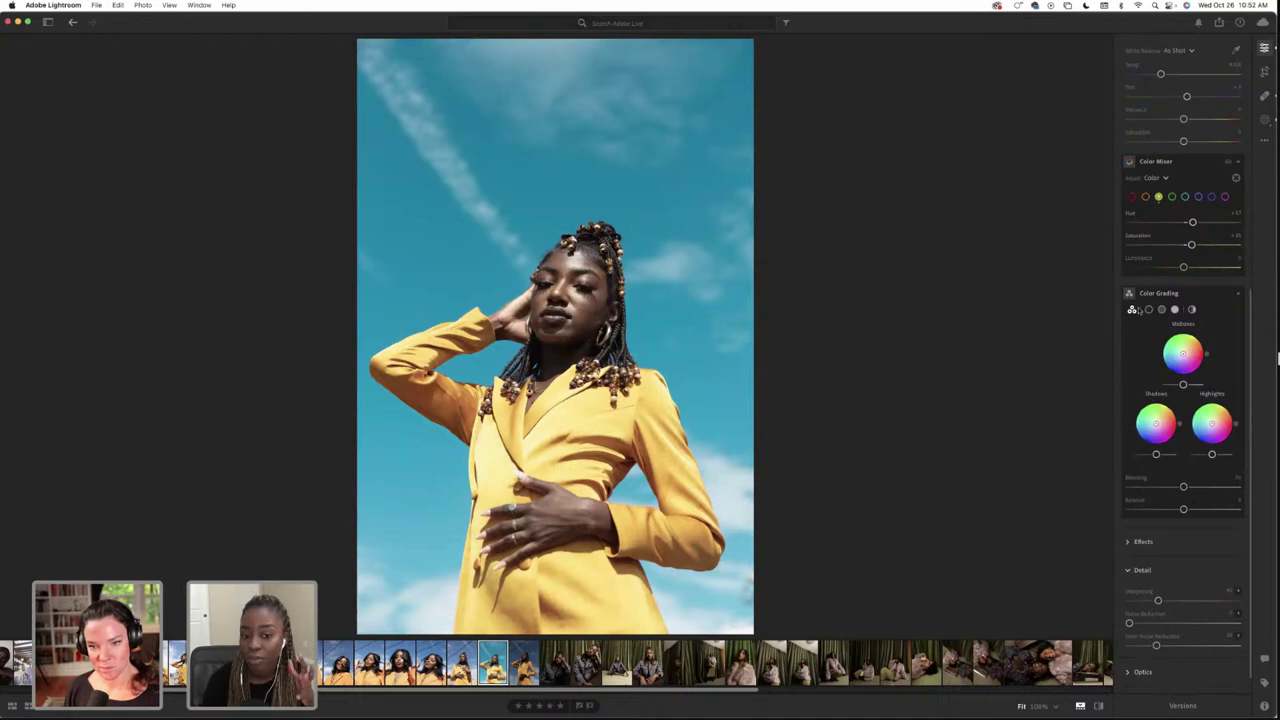
{"action": "scroll", "coordinate": [1137, 311], "scroll_direction": "down", "scroll_amount": 2}
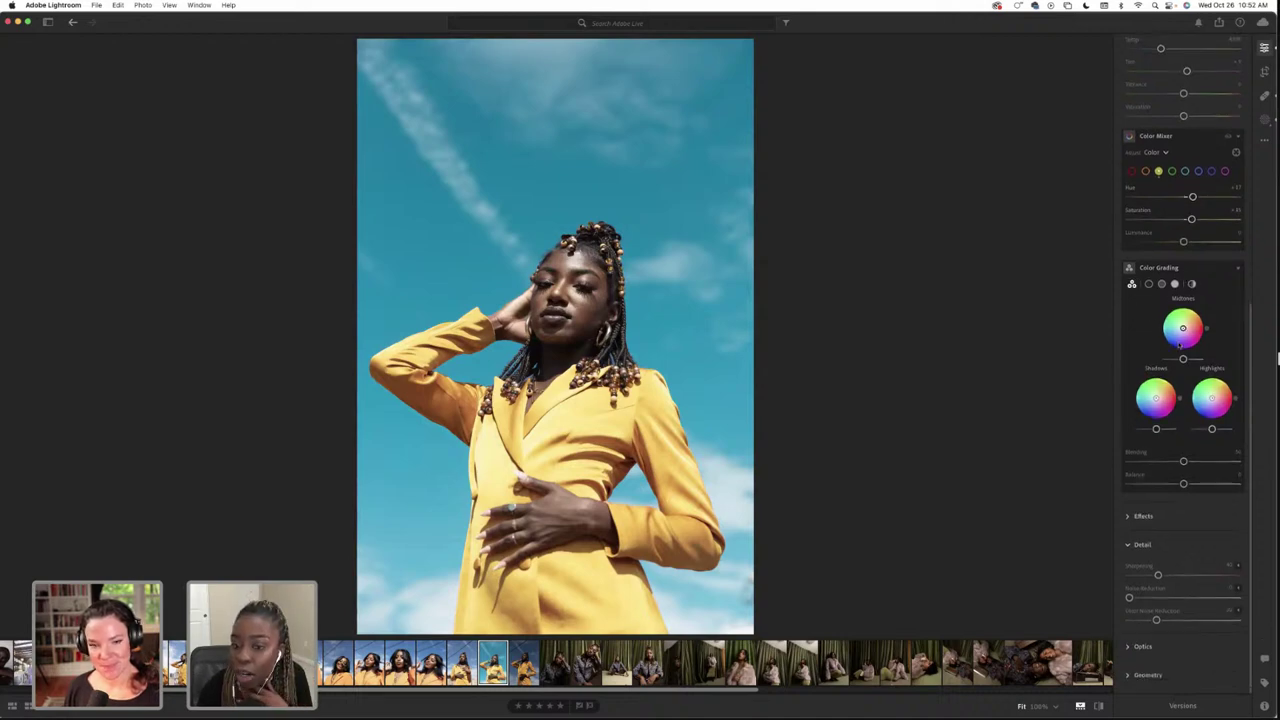
{"action": "left_click", "coordinate": [1099, 706]}
{"action": "left_click", "coordinate": [1099, 706]}
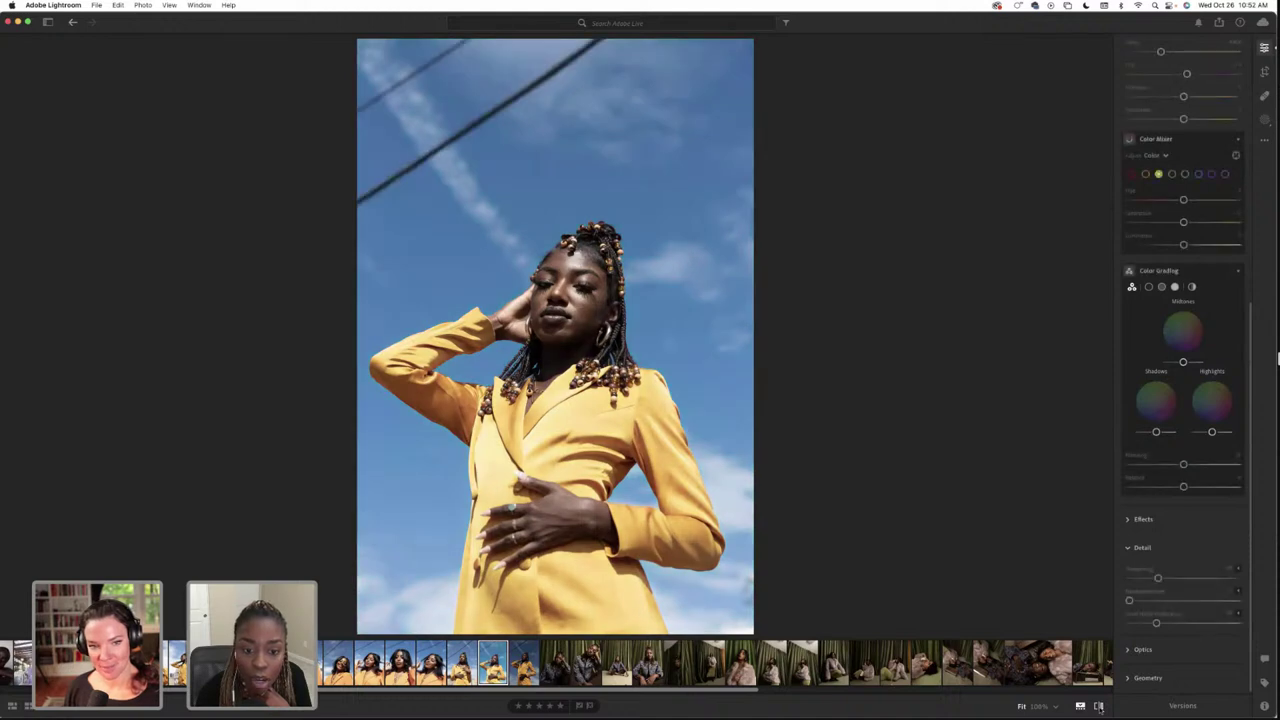
{"action": "left_click", "coordinate": [1099, 706]}
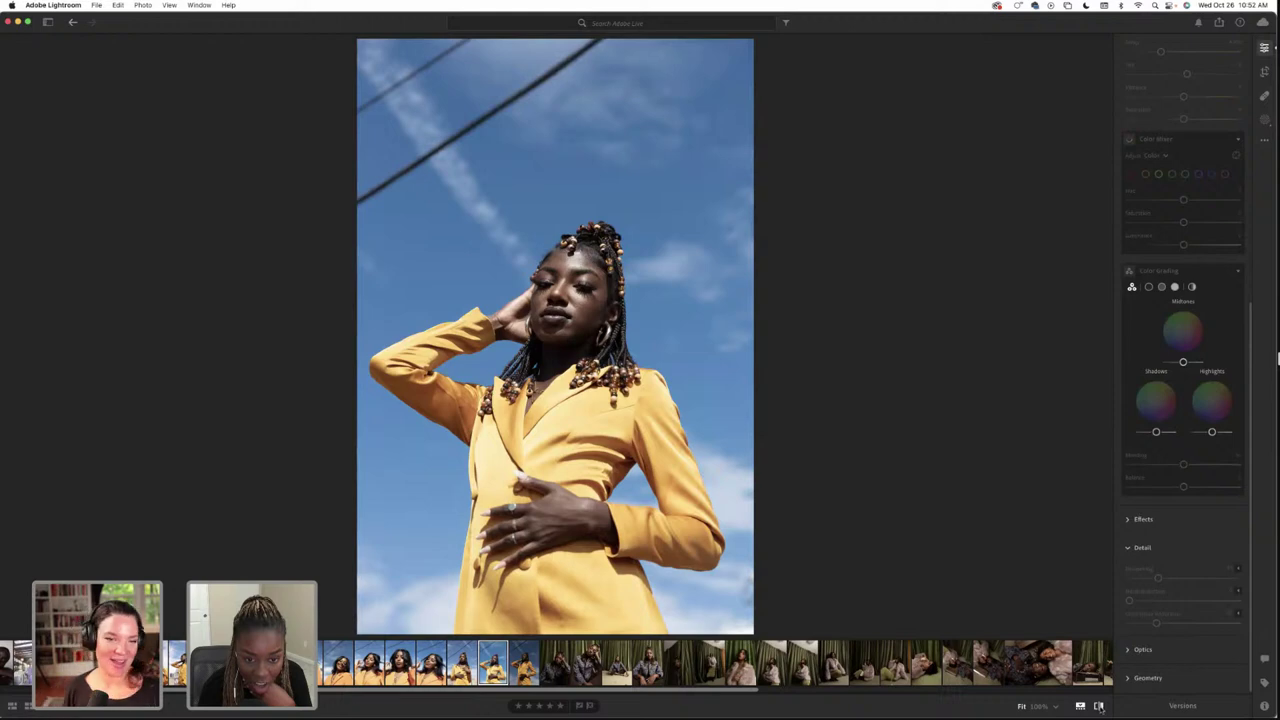
{"action": "left_click", "coordinate": [1099, 706]}
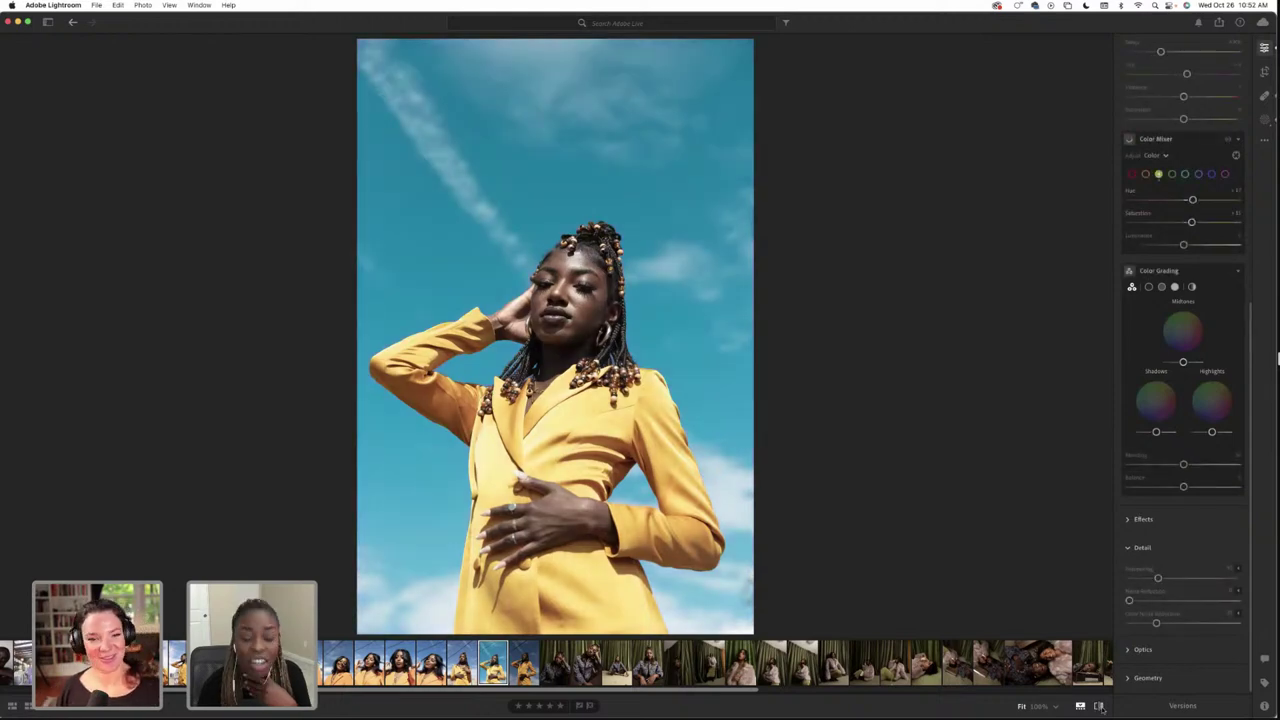
{"action": "left_click", "coordinate": [1099, 706]}
{"action": "left_click", "coordinate": [1099, 706]}
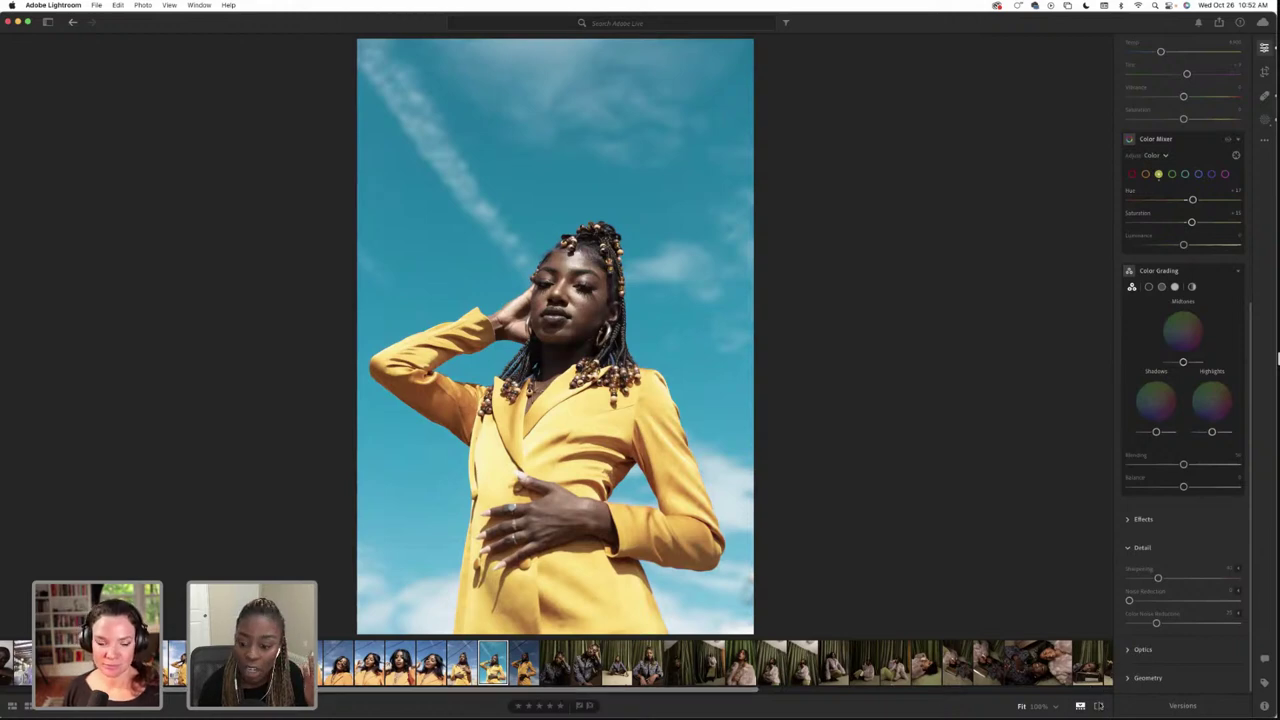
{"action": "left_click", "coordinate": [1099, 706]}
{"action": "left_click", "coordinate": [1099, 706]}
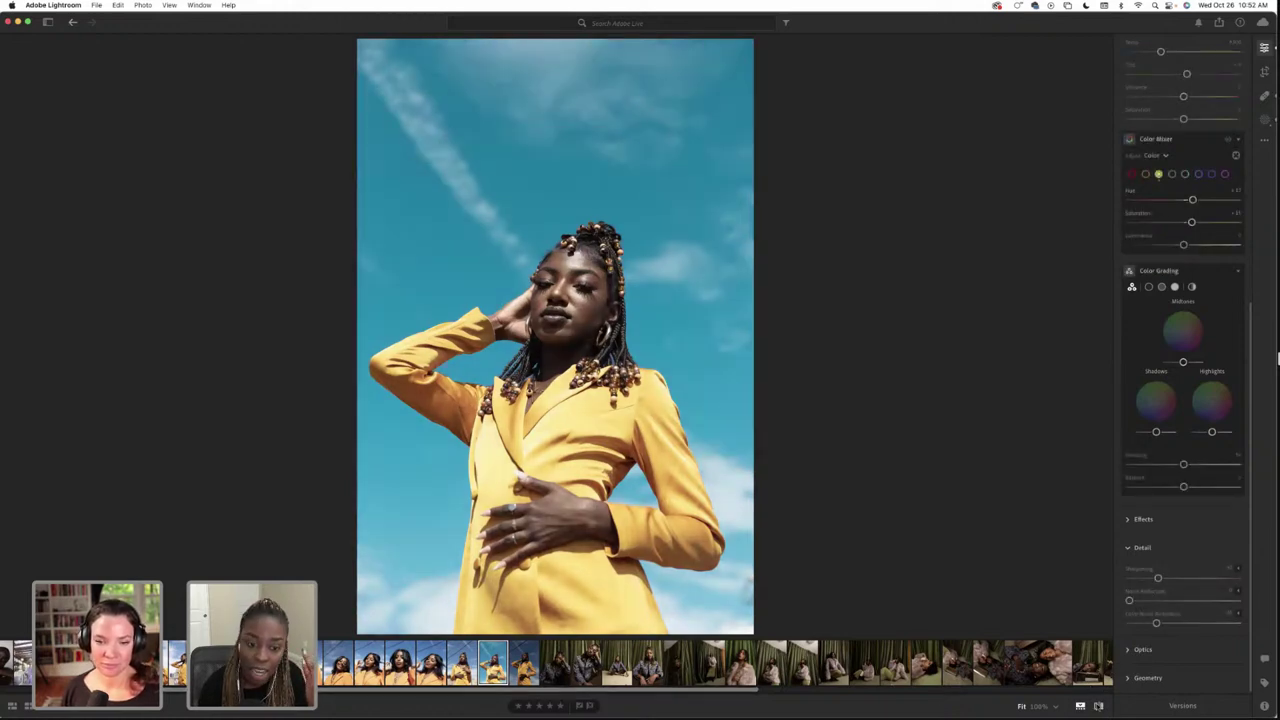
{"action": "left_click", "coordinate": [1099, 706]}
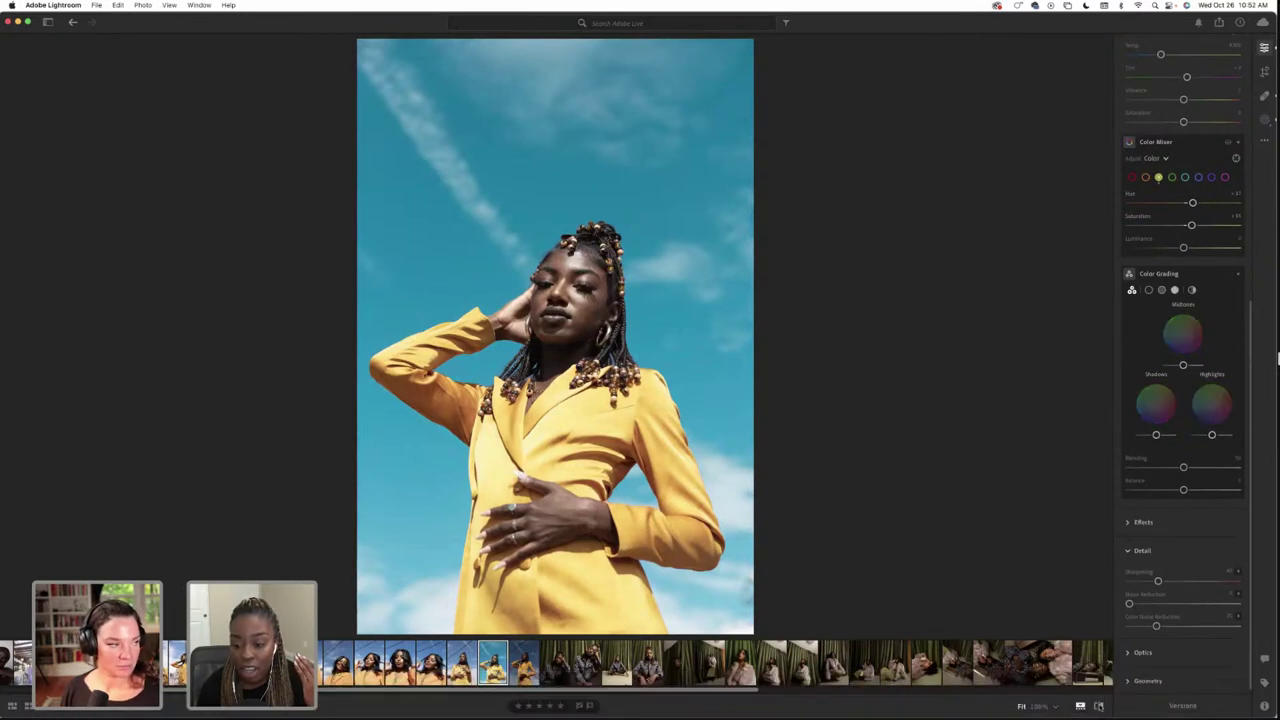
{"action": "left_click", "coordinate": [1098, 706]}
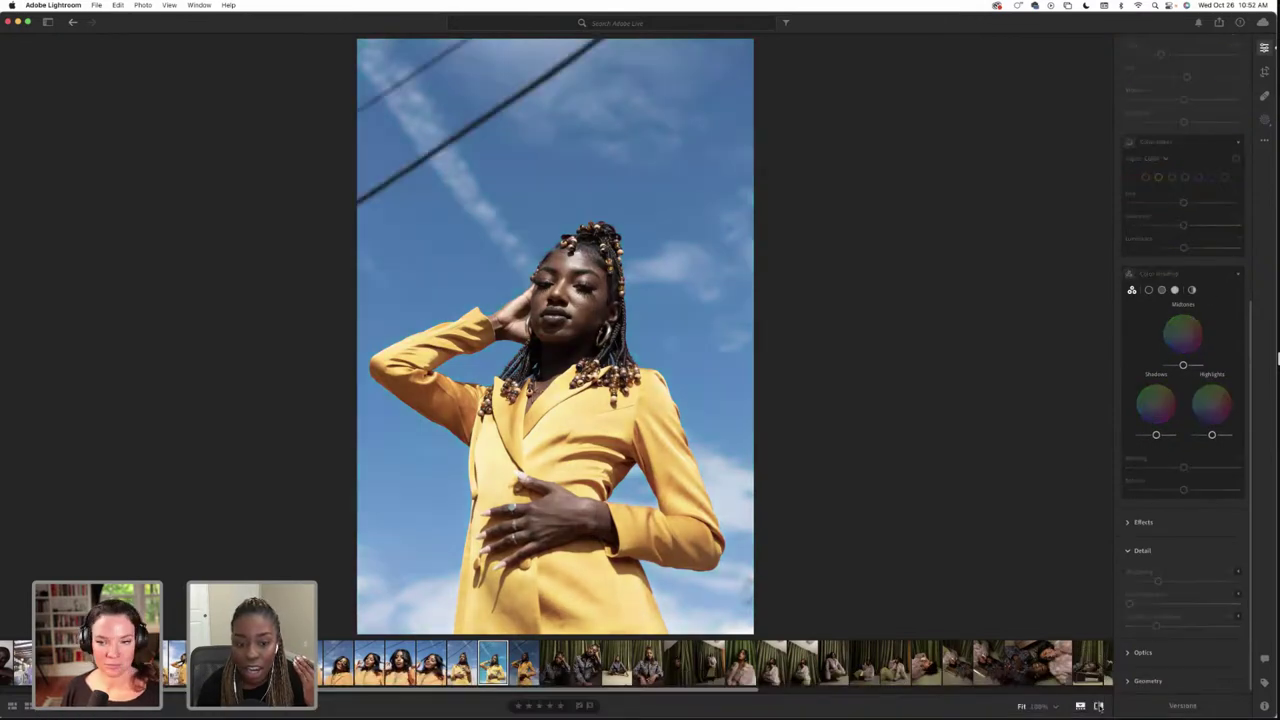
{"action": "left_click", "coordinate": [1098, 706]}
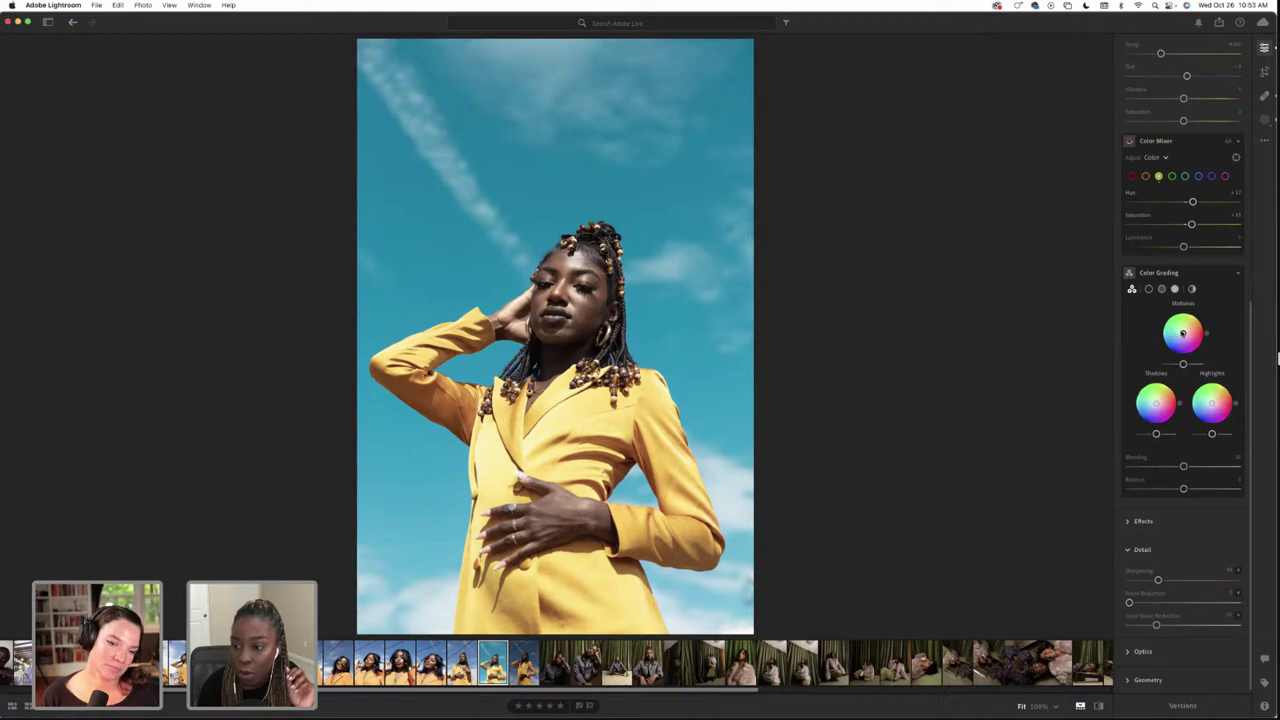
Tint the shadows and highlights with the Color Grading wheels and raise the blending
{"action": "left_click_drag", "start_coordinate": [1156, 403], "coordinate": [1158, 404]}
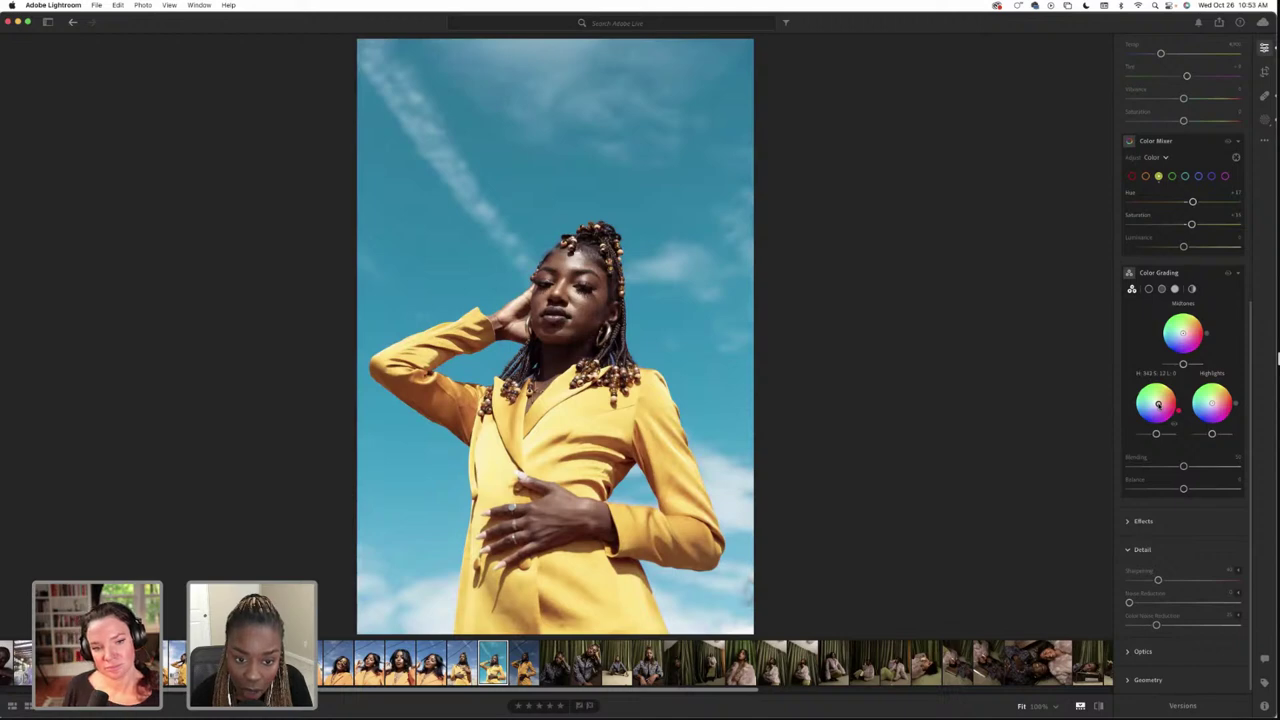
{"action": "left_click_drag", "start_coordinate": [1158, 404], "coordinate": [1212, 408]}
{"action": "scroll", "coordinate": [1210, 402], "scroll_direction": "up", "scroll_amount": 1}
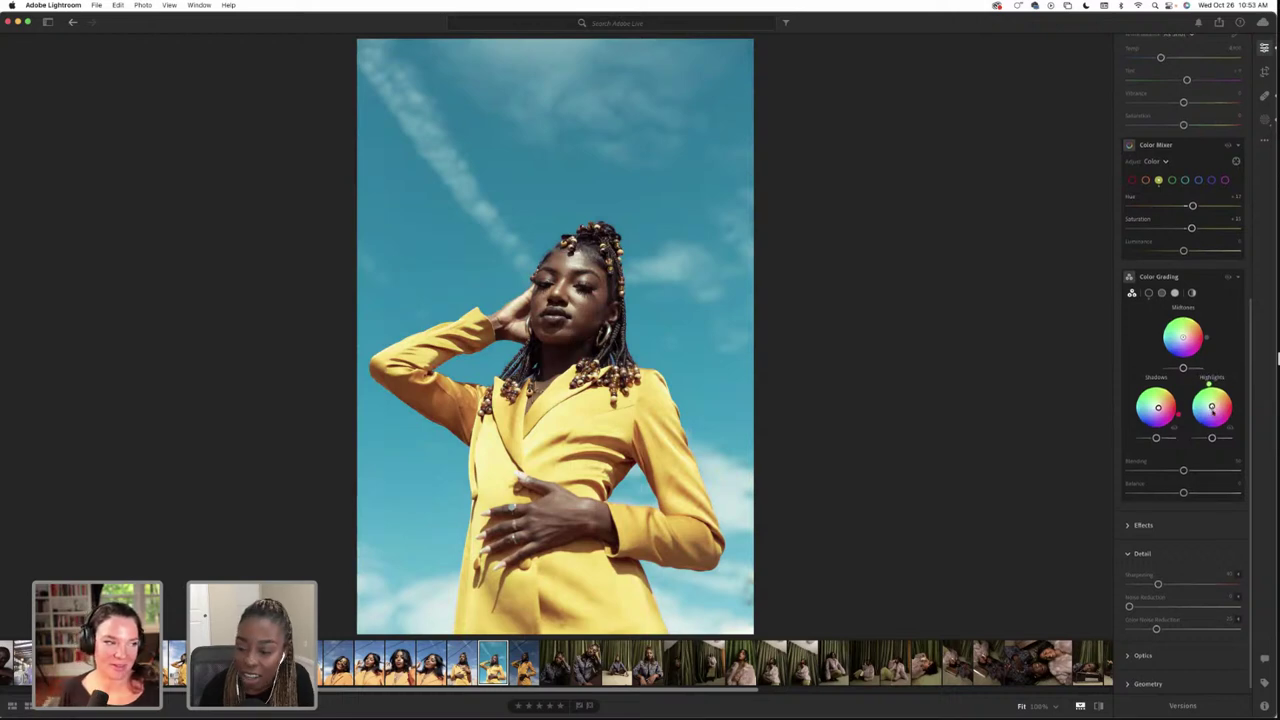
{"action": "scroll", "coordinate": [1213, 430], "scroll_direction": "up", "scroll_amount": 1}
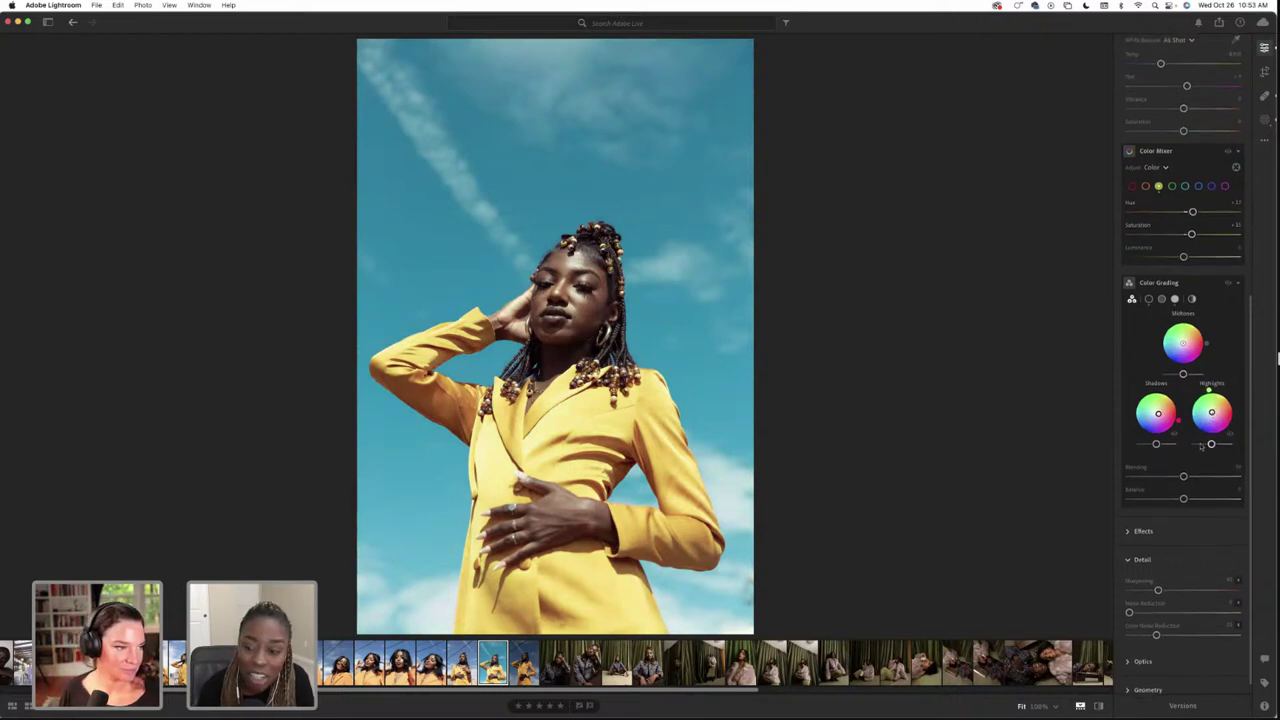
{"action": "scroll", "coordinate": [1214, 447], "scroll_direction": "down", "scroll_amount": 1}
{"action": "left_click_drag", "start_coordinate": [1217, 447], "coordinate": [1201, 478]}
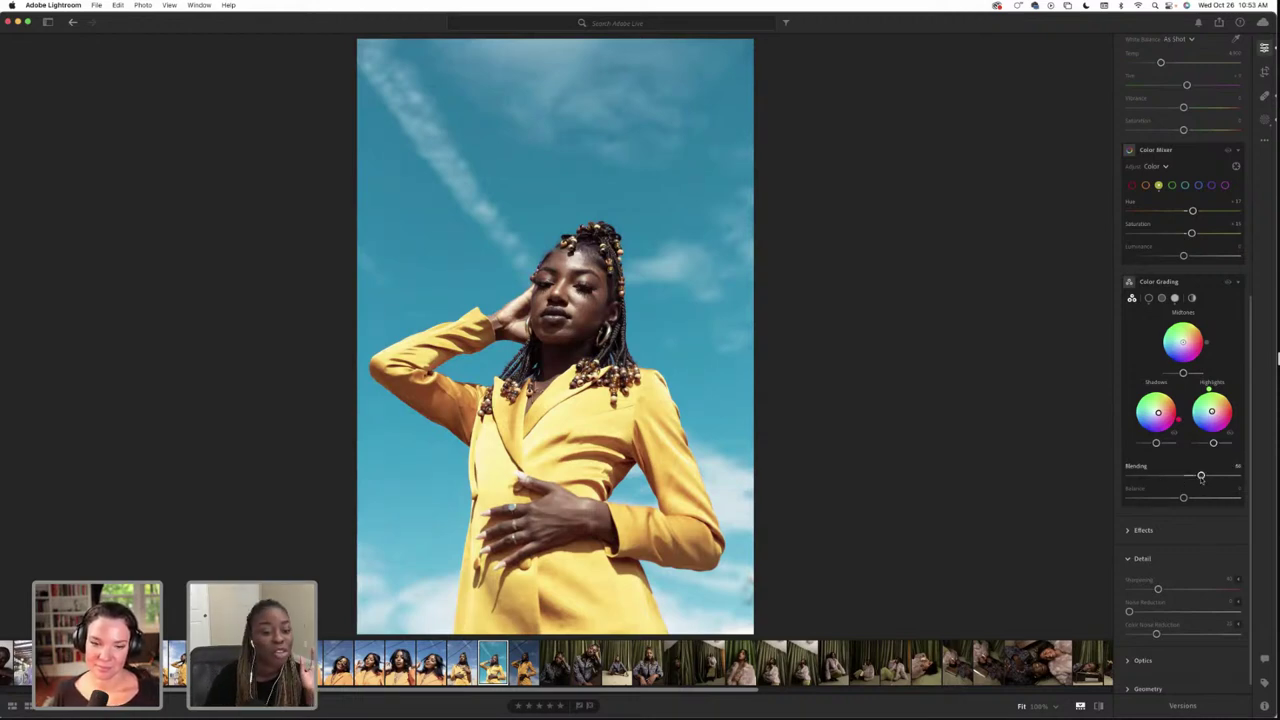
Increase the Detail sharpening slightly
{"action": "left_click_drag", "start_coordinate": [1158, 589], "coordinate": [1168, 590]}
{"action": "scroll", "coordinate": [1168, 590], "scroll_direction": "up", "scroll_amount": 1}
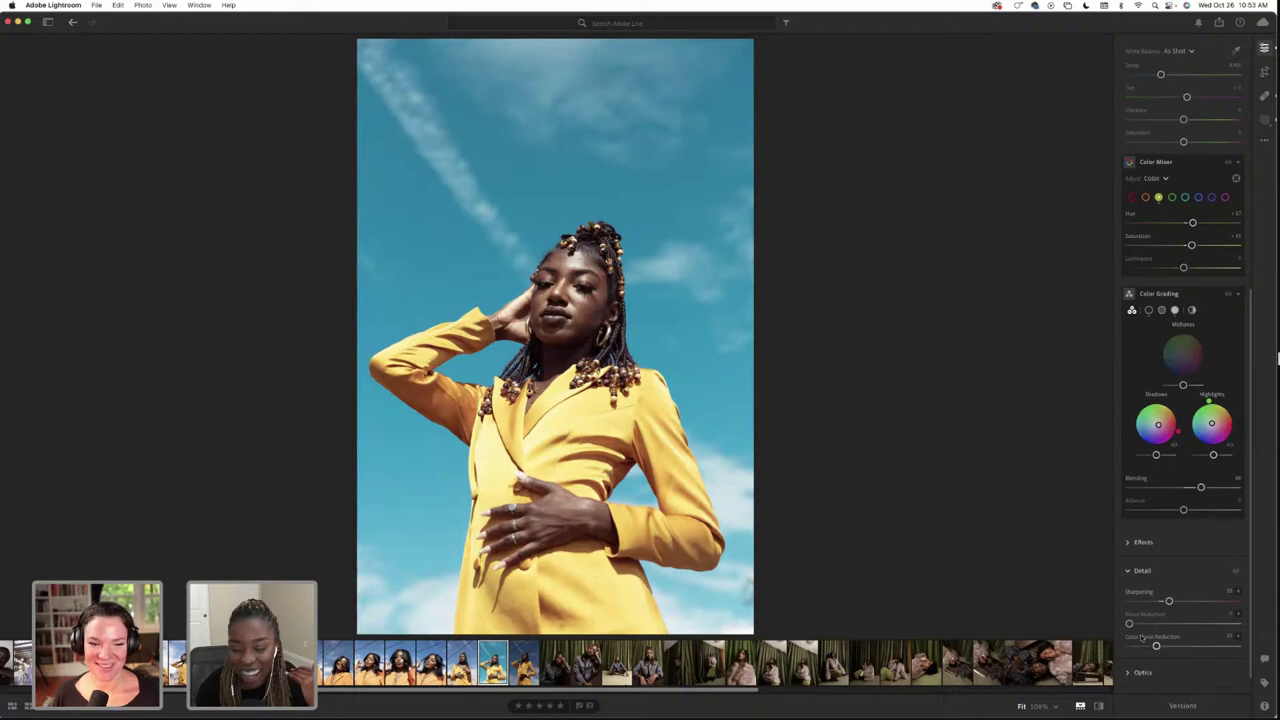
{"action": "scroll", "coordinate": [1211, 427], "scroll_direction": "up", "scroll_amount": 10}
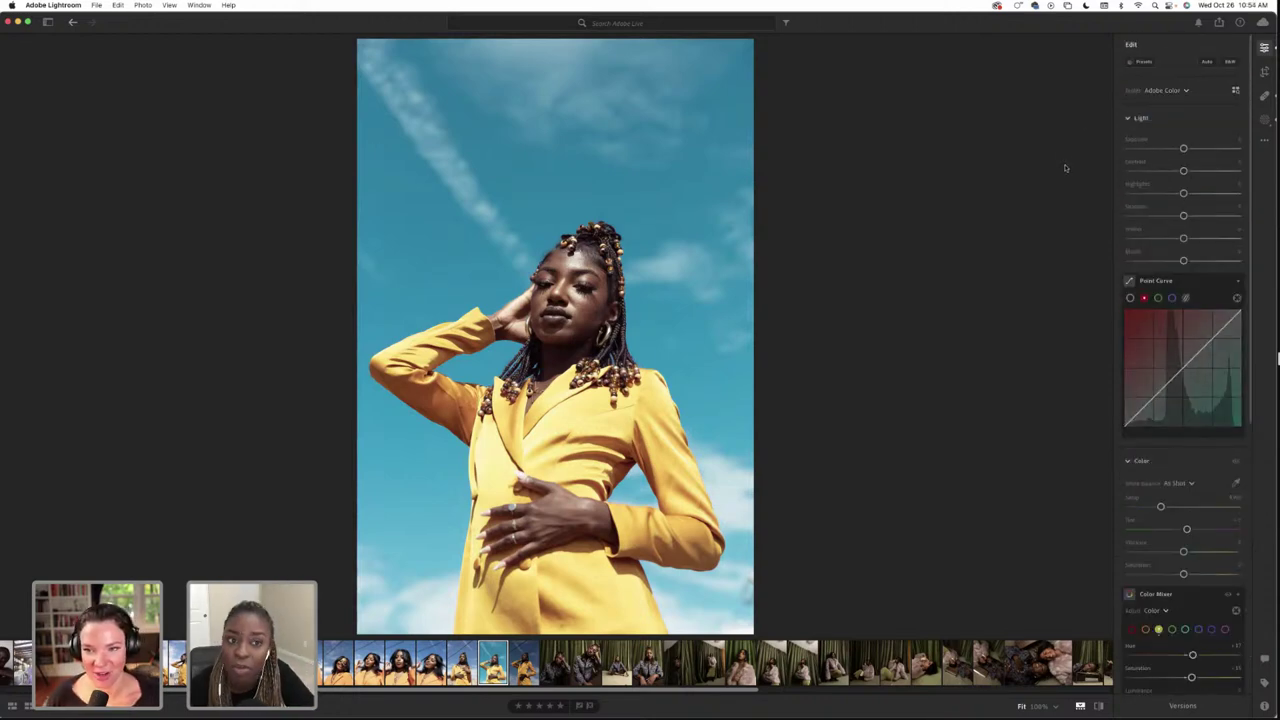
Heal sky spots with the Heal brush, taking the source from cleaner nearby sky
{"action": "left_click", "coordinate": [1264, 97]}
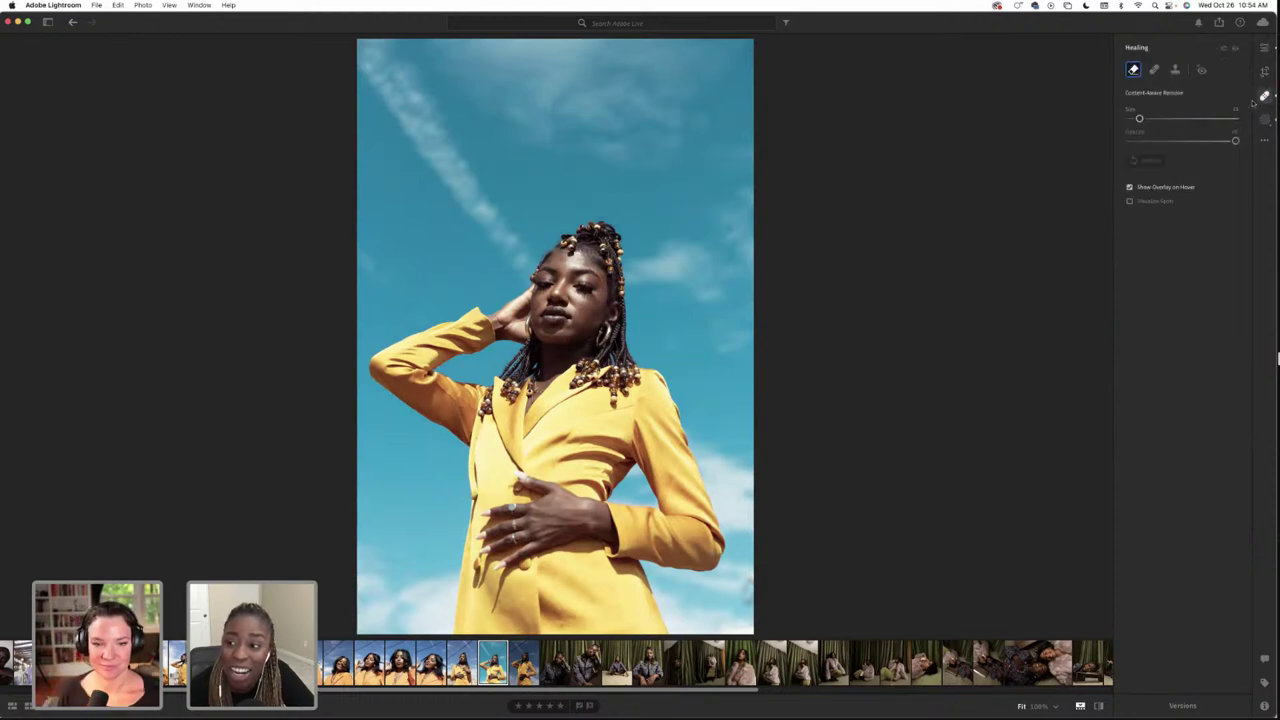
{"action": "left_click", "coordinate": [1153, 71]}
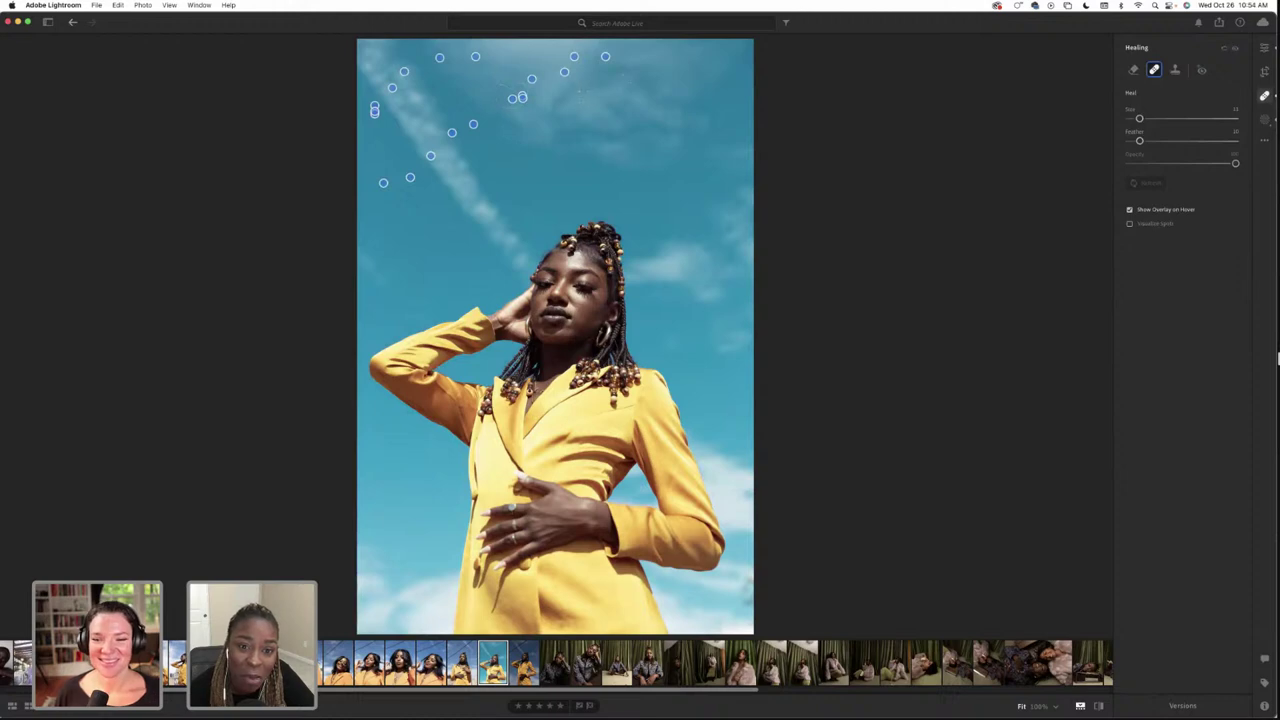
{"action": "left_click", "coordinate": [553, 70]}
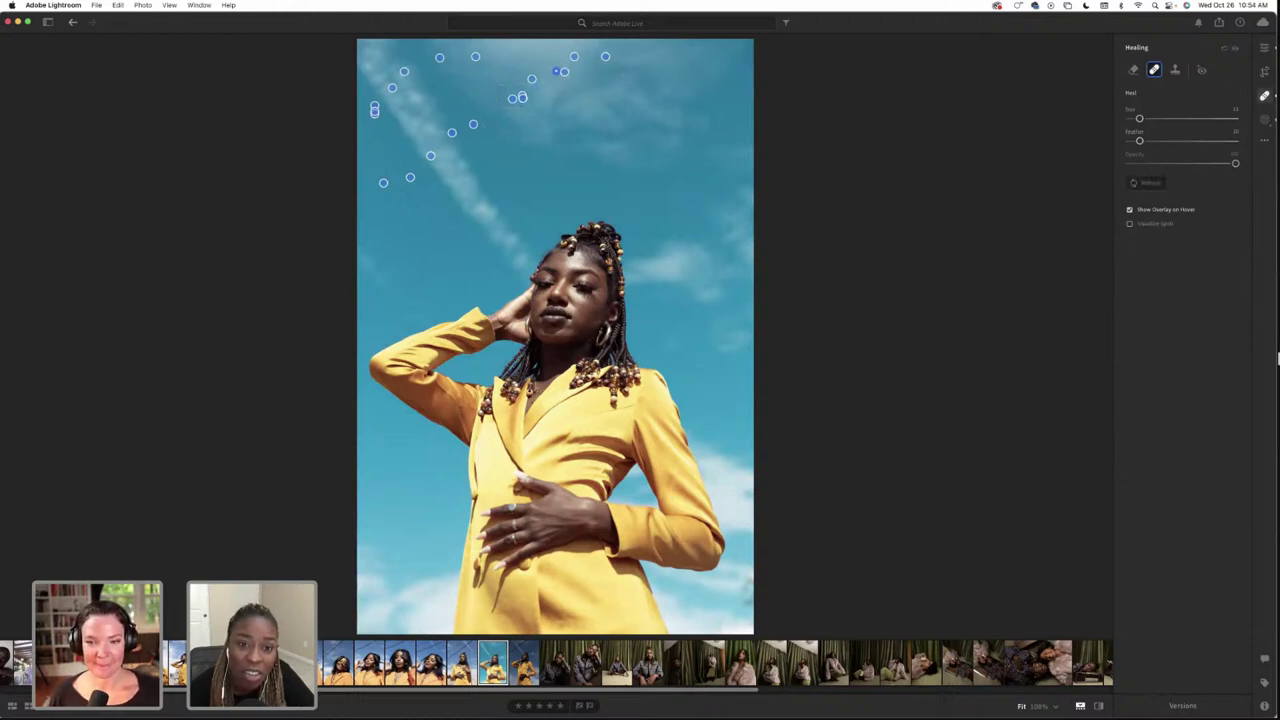
{"action": "mouse_move", "coordinate": [511, 98]}
{"action": "left_mouse_down"}
{"action": "mouse_move", "coordinate": [521, 86]}
{"action": "mouse_move", "coordinate": [519, 110]}
{"action": "left_mouse_up"}
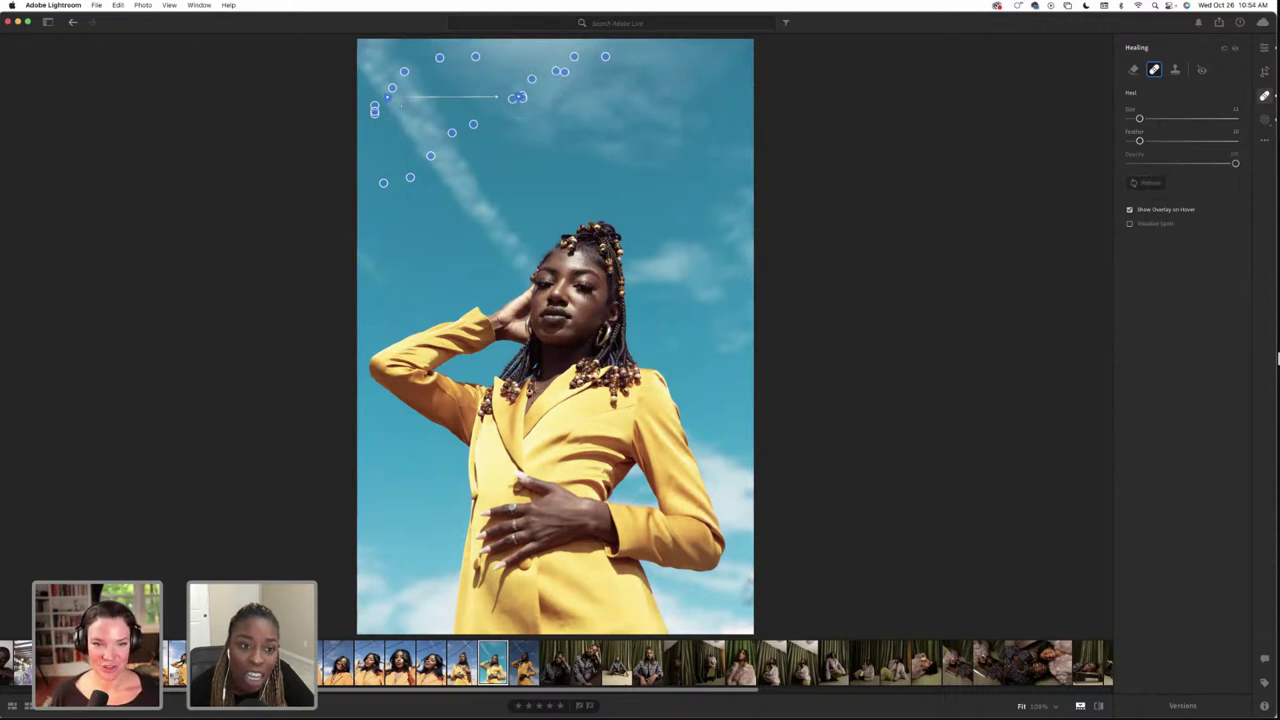
{"action": "mouse_move", "coordinate": [388, 97]}
{"action": "left_mouse_down"}
{"action": "mouse_move", "coordinate": [517, 84]}
{"action": "mouse_move", "coordinate": [516, 62]}
{"action": "left_mouse_up"}
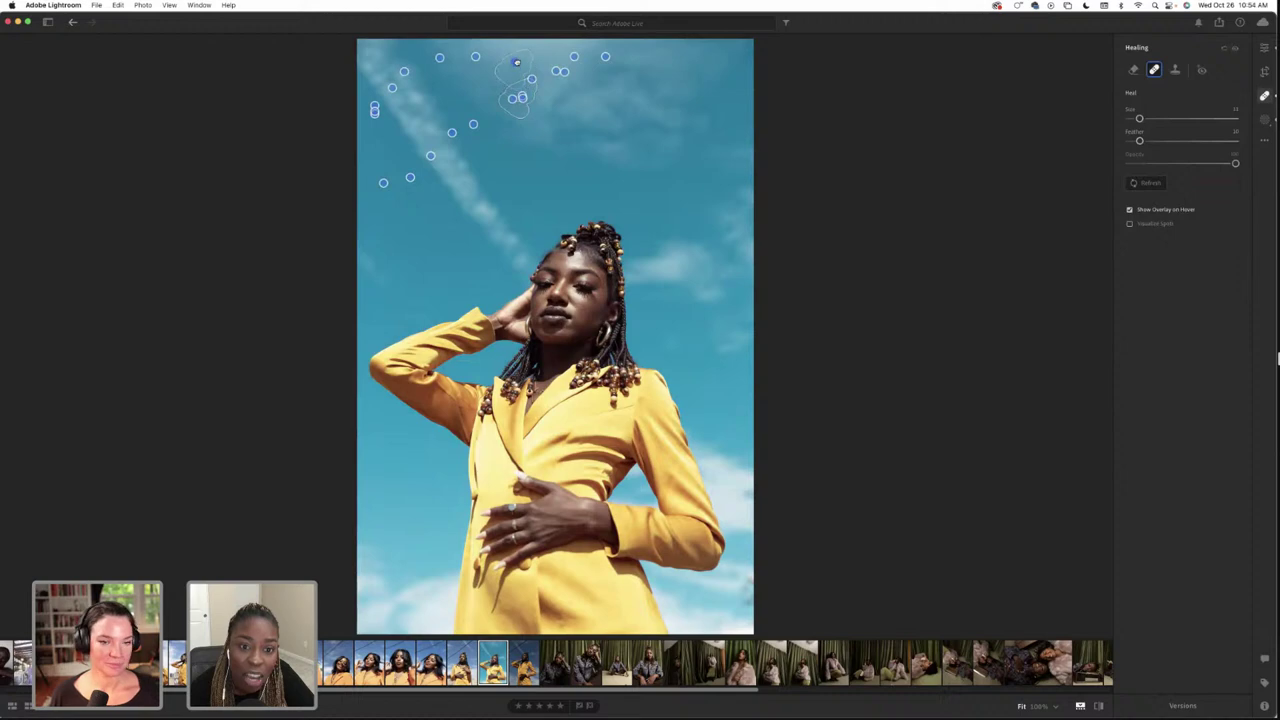
{"action": "key", "text": "e"}
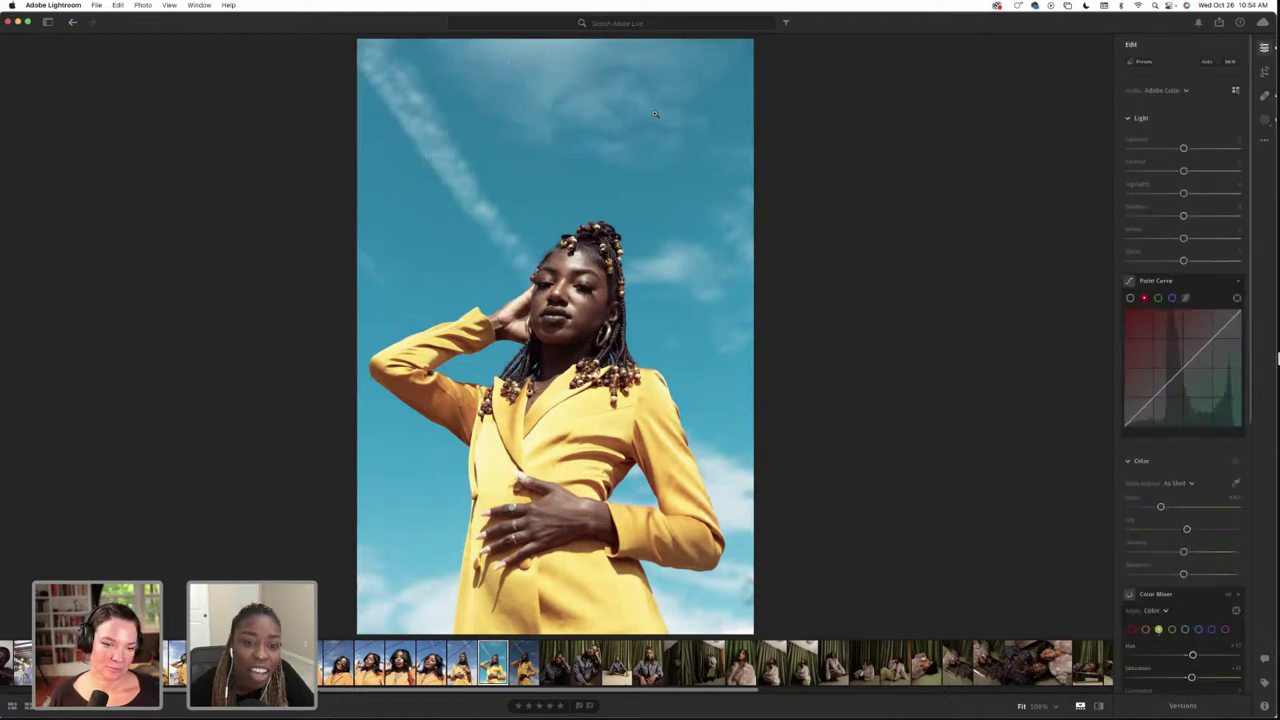
Remove part of the upper-left contrail with Content-Aware Remove
{"action": "left_click", "coordinate": [1265, 96]}
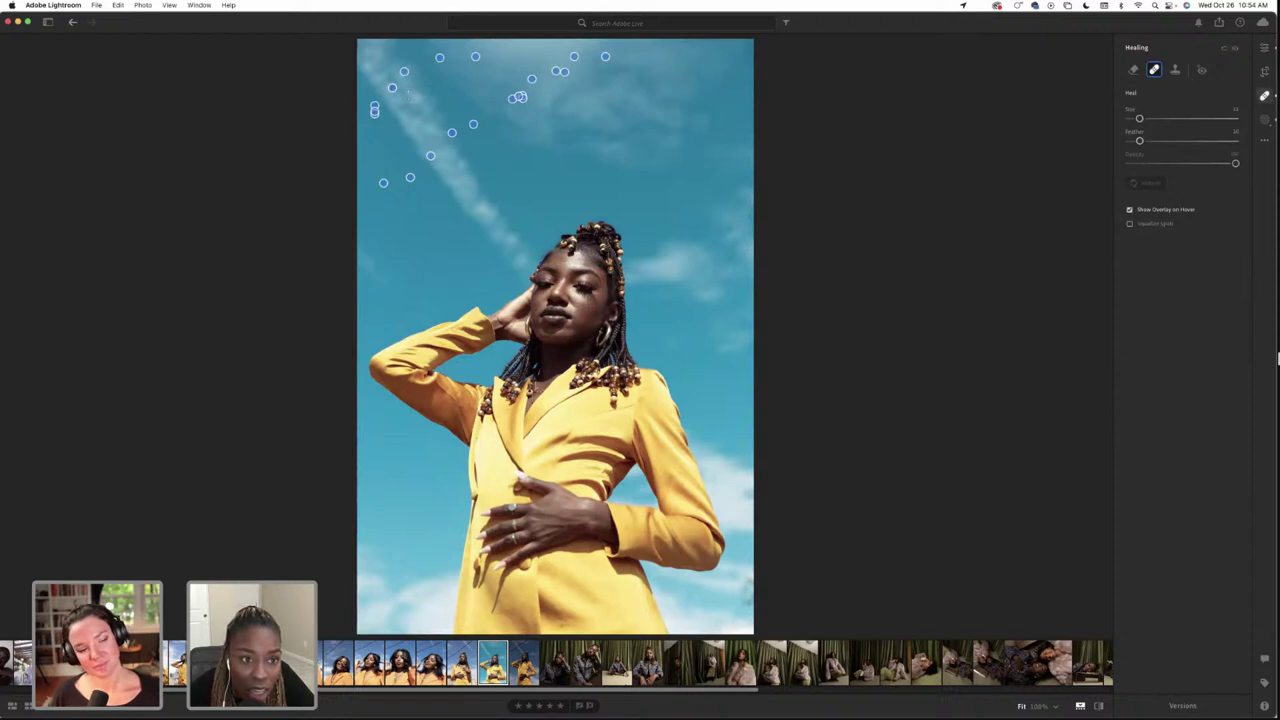
{"action": "key", "text": "shift+h"}
{"action": "left_click_drag", "start_coordinate": [412, 90], "coordinate": [395, 87]}
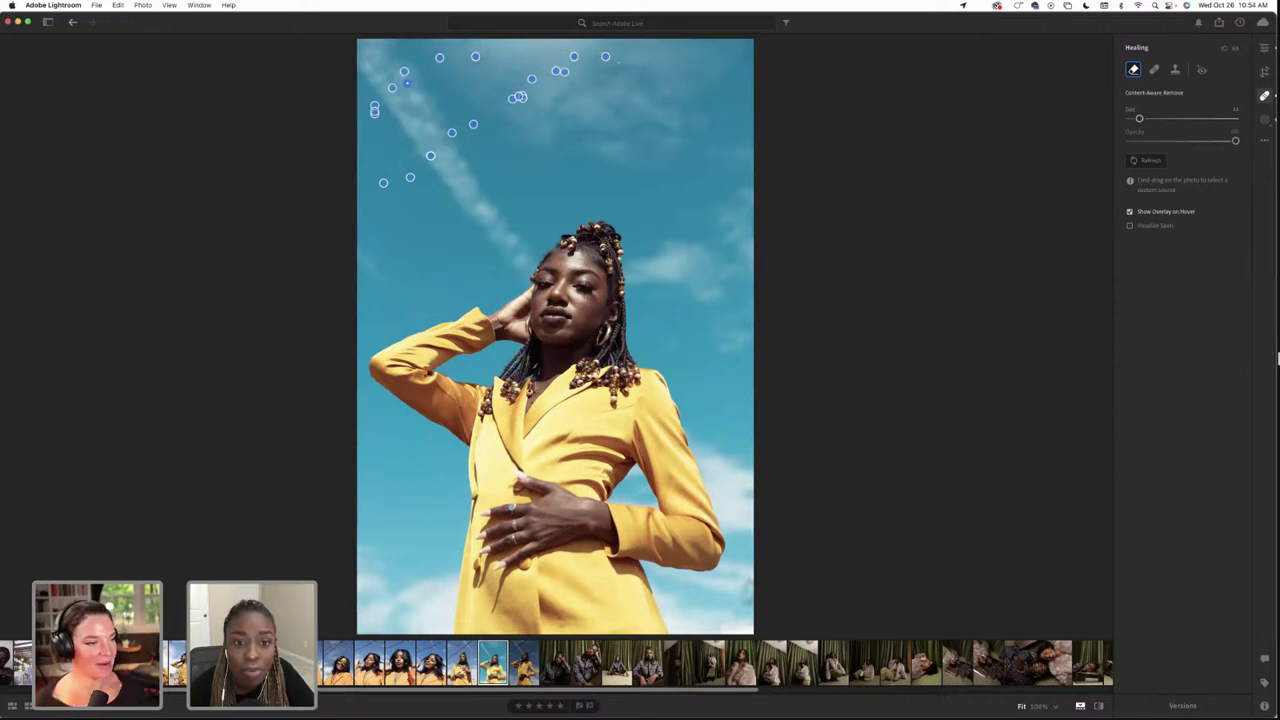
{"action": "key", "text": "e"}
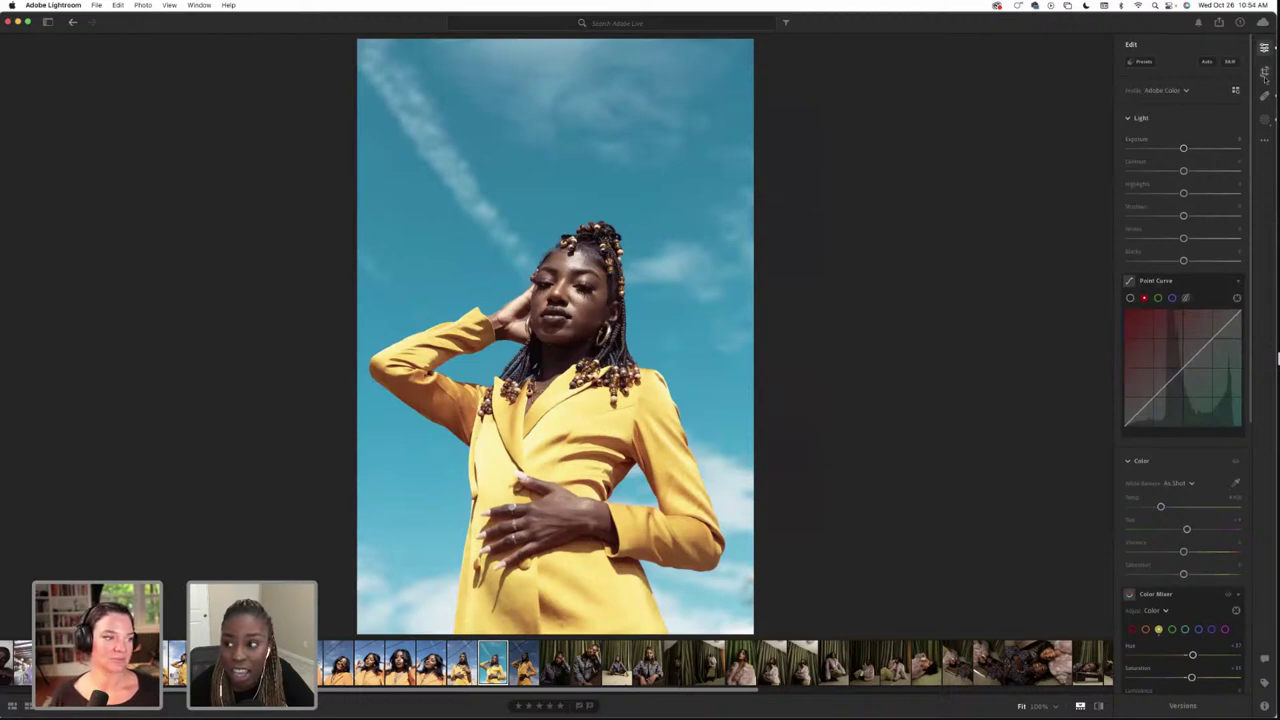
Nudge the skin mask's Exposure up and check Mask 3's face and hand overlay
{"action": "left_click", "coordinate": [1264, 119]}
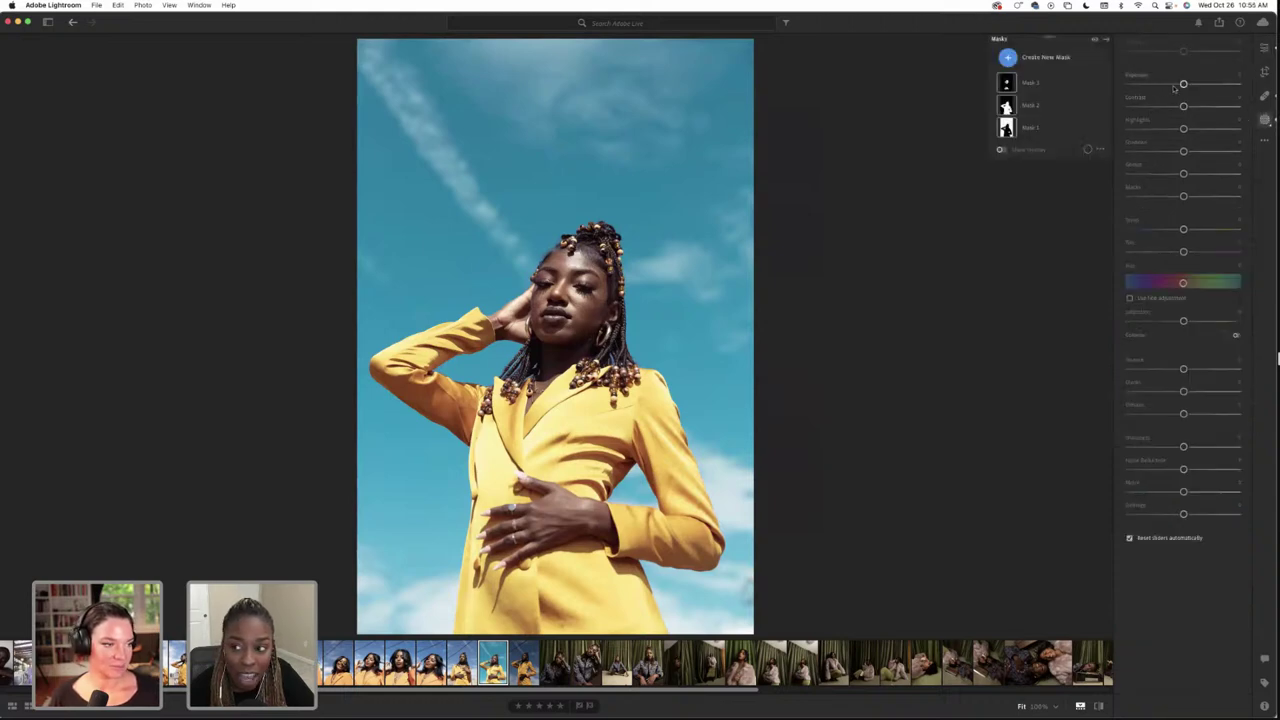
{"action": "left_click_drag", "start_coordinate": [1184, 85], "coordinate": [1186, 85]}
{"action": "left_click", "coordinate": [1006, 82]}
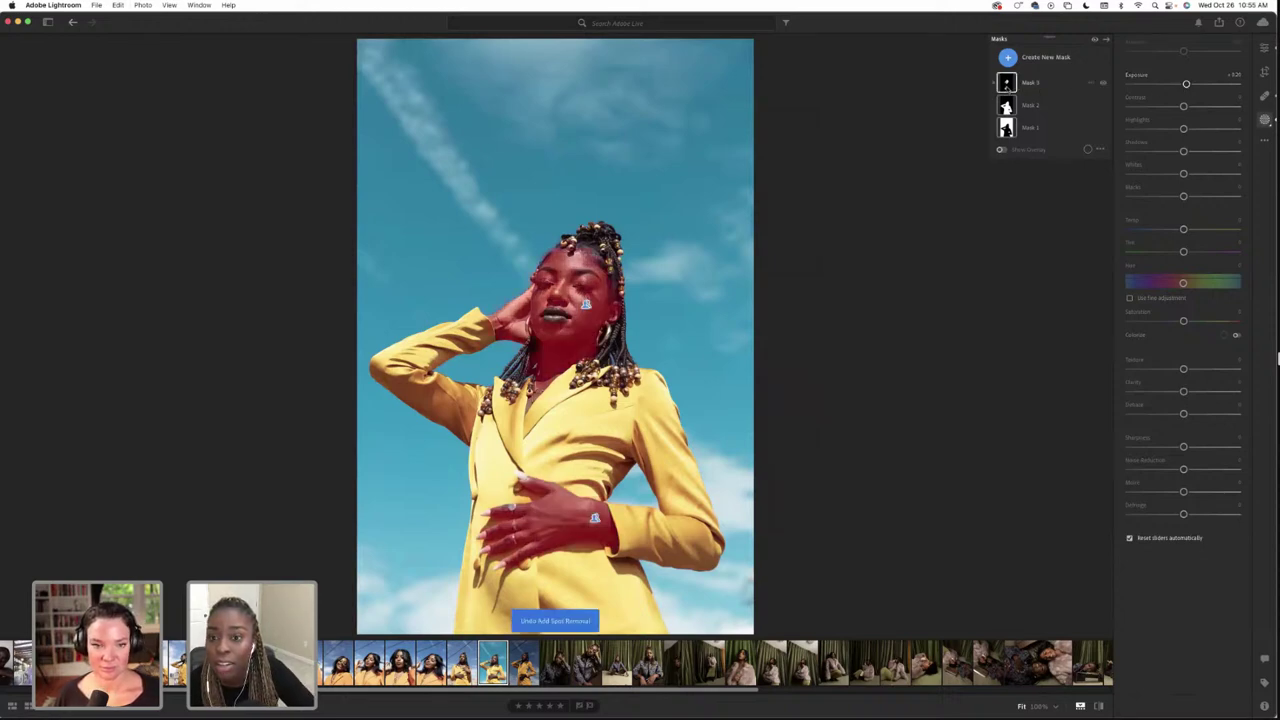
{"action": "mouse_move", "coordinate": [1008, 86]}
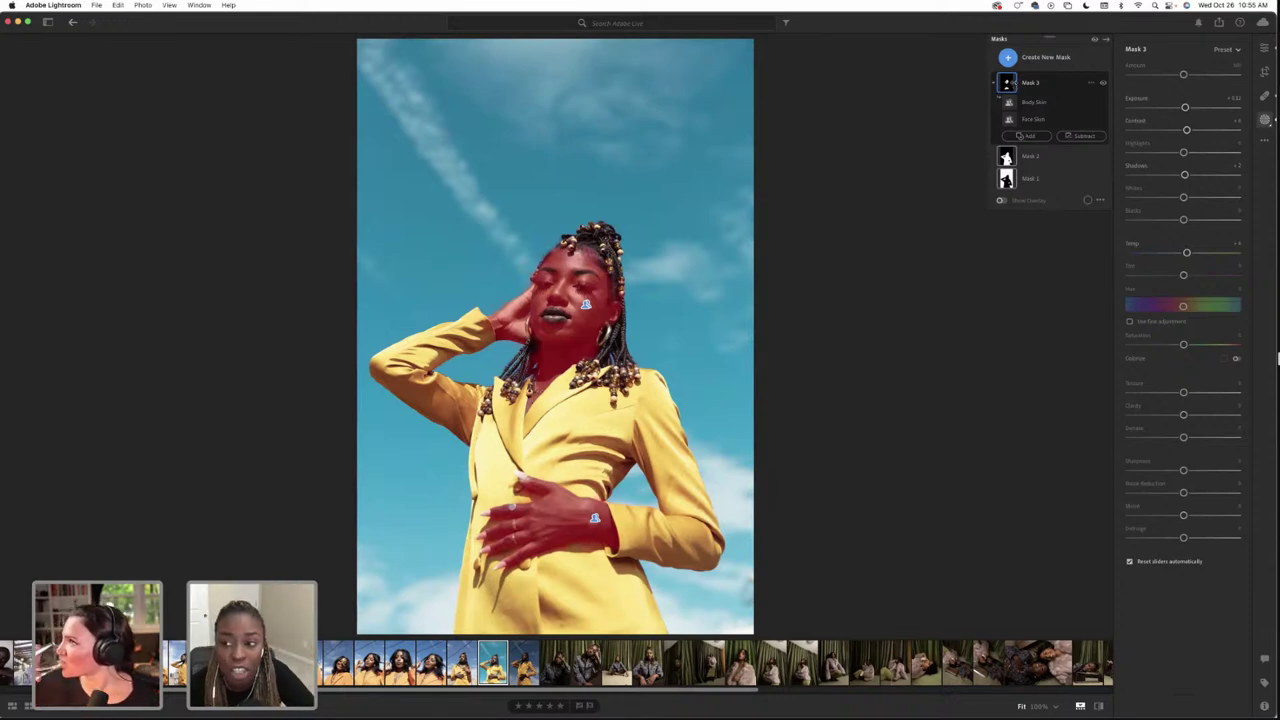
{"action": "left_click", "coordinate": [1266, 49]}
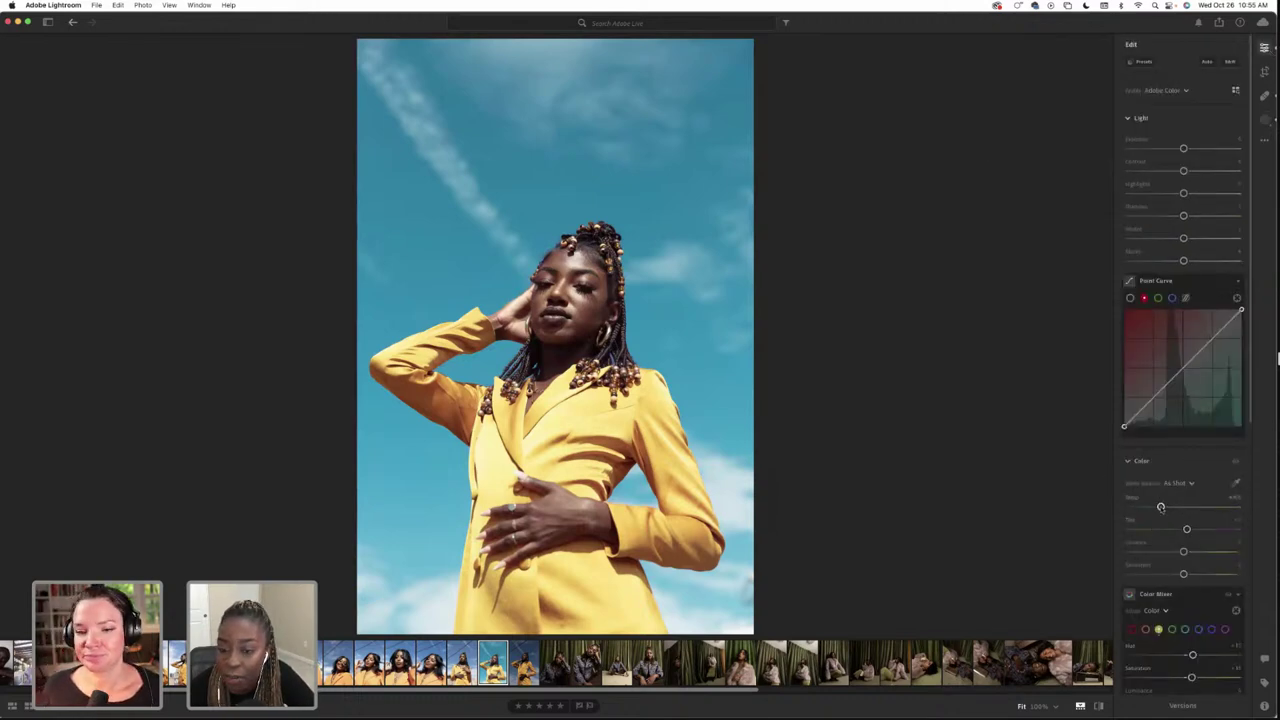
Fine-tune the Temp slider, compare with the original twice, and copy the edit settings with Cmd+C
{"action": "left_click_drag", "start_coordinate": [1161, 507], "coordinate": [1160, 507]}
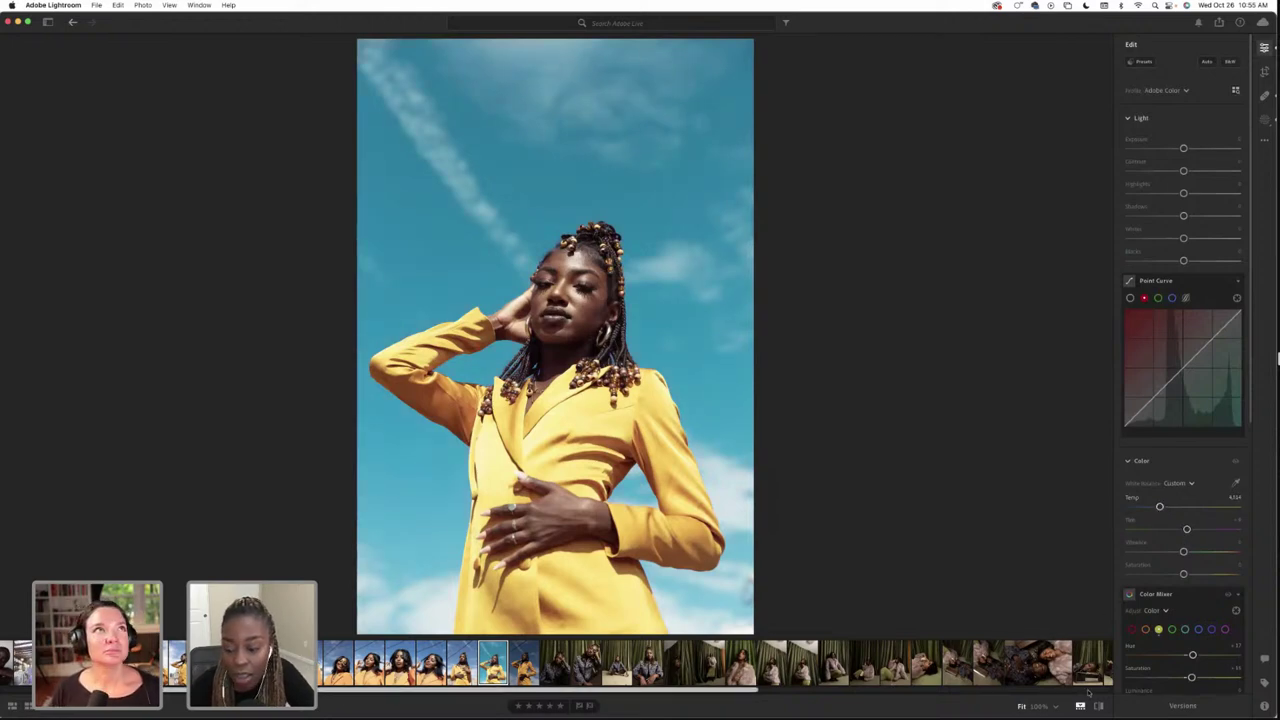
{"action": "left_click", "coordinate": [1098, 706]}
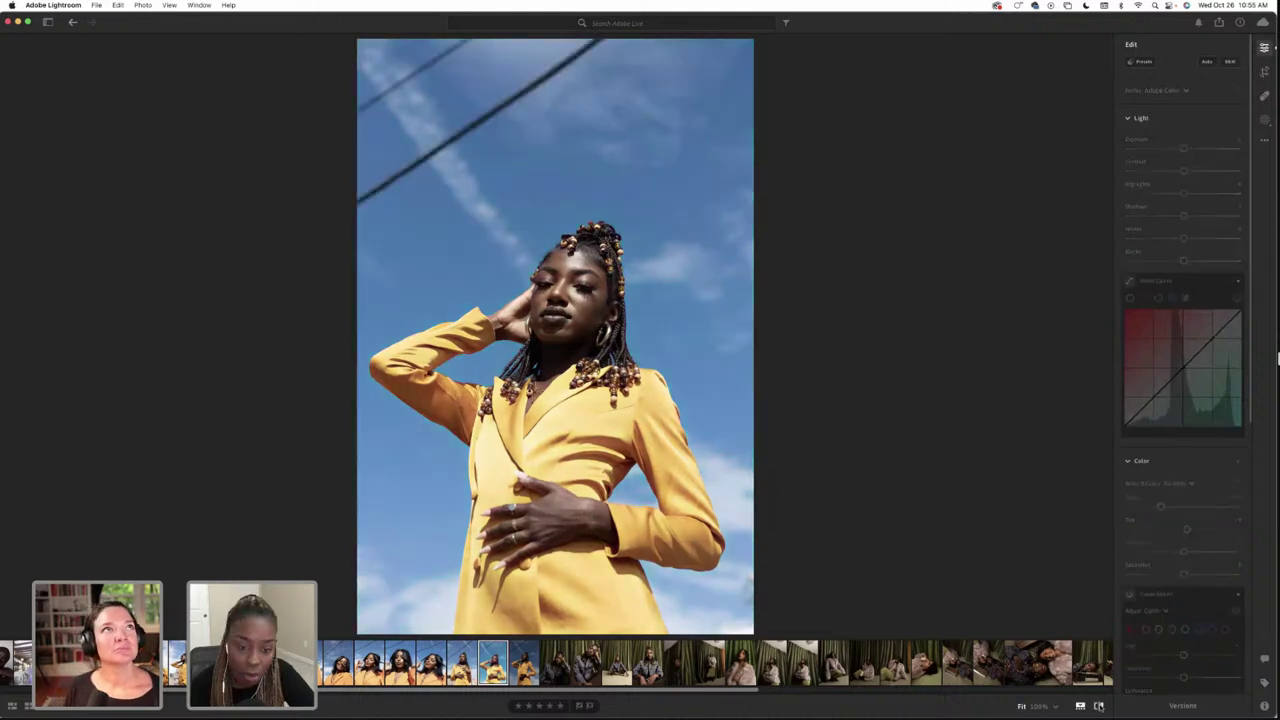
{"action": "left_click", "coordinate": [1098, 706]}
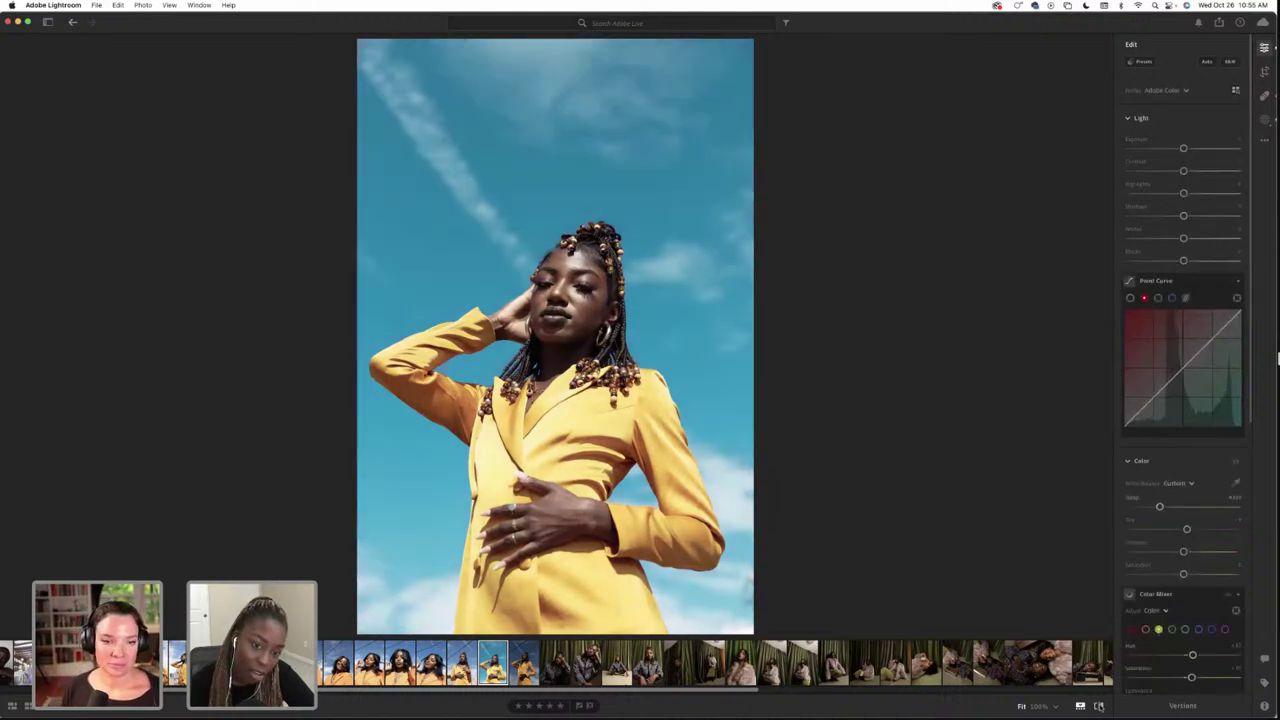
{"action": "left_click", "coordinate": [1098, 706]}
{"action": "left_click", "coordinate": [1098, 706]}
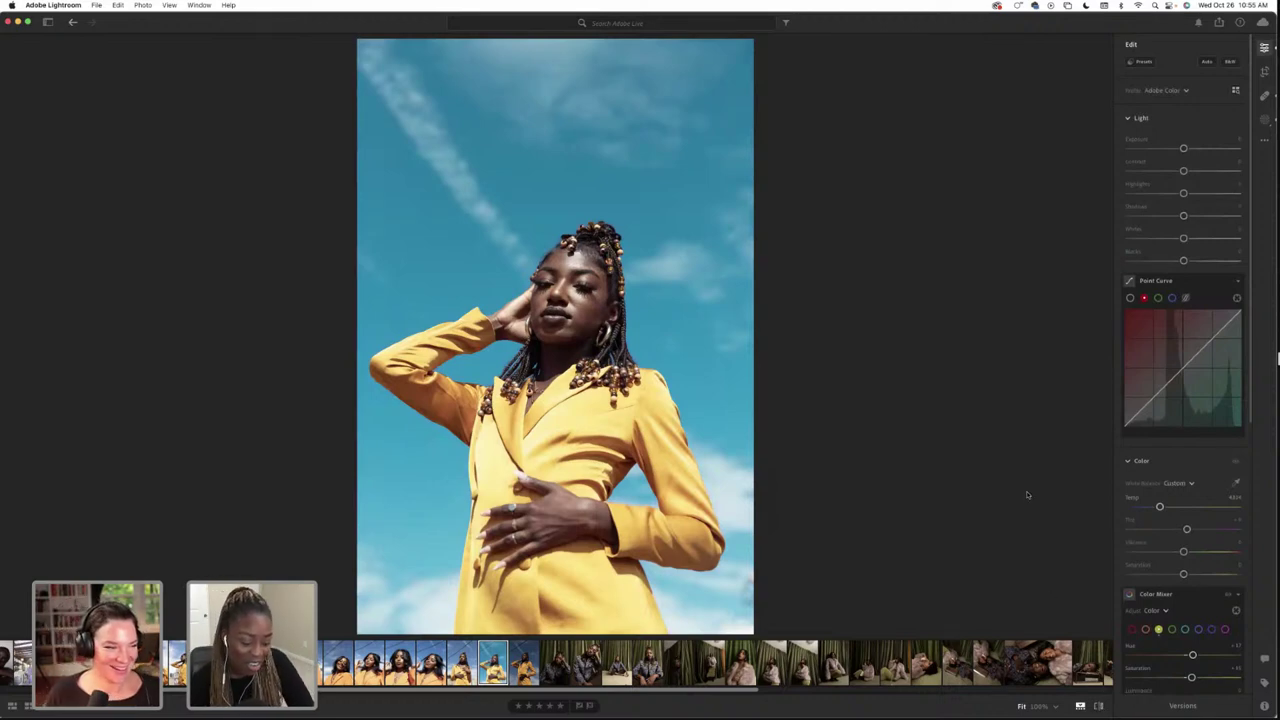
{"action": "key", "text": "super+c"}
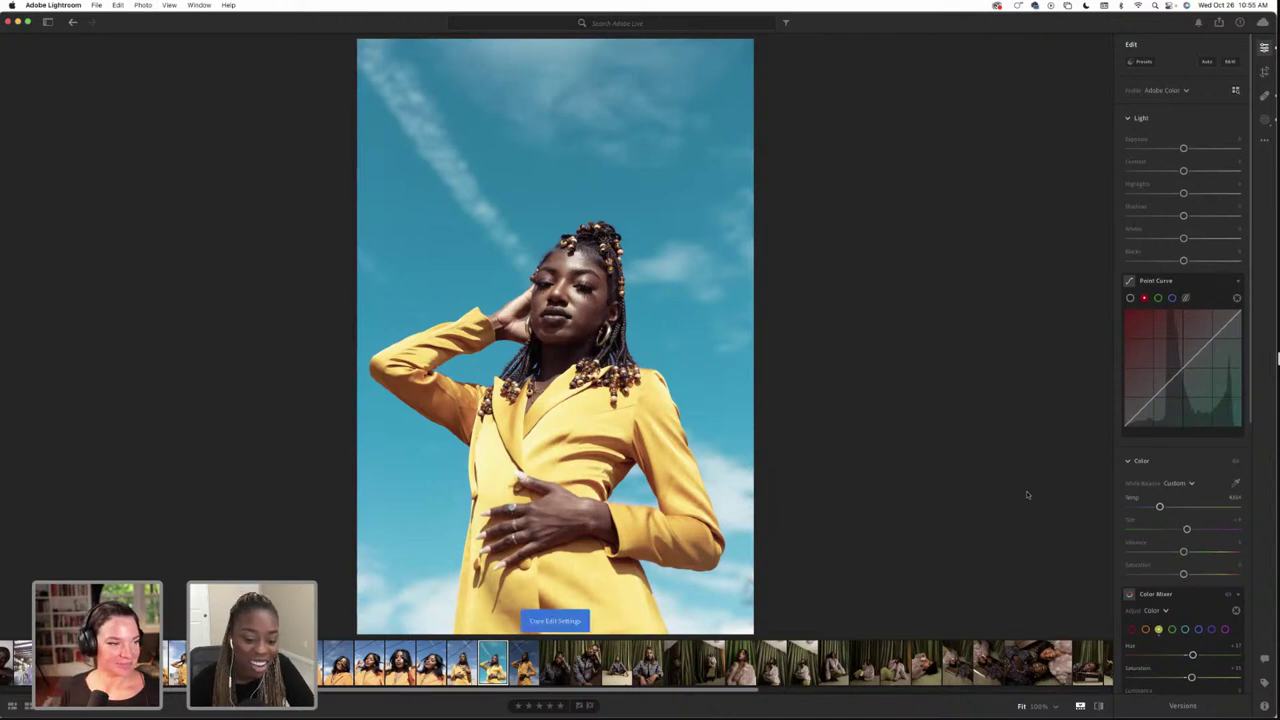
Copy the photo's edit settings with Masking added, leaving Crop and Healing unchecked
{"action": "right_click", "coordinate": [495, 658]}
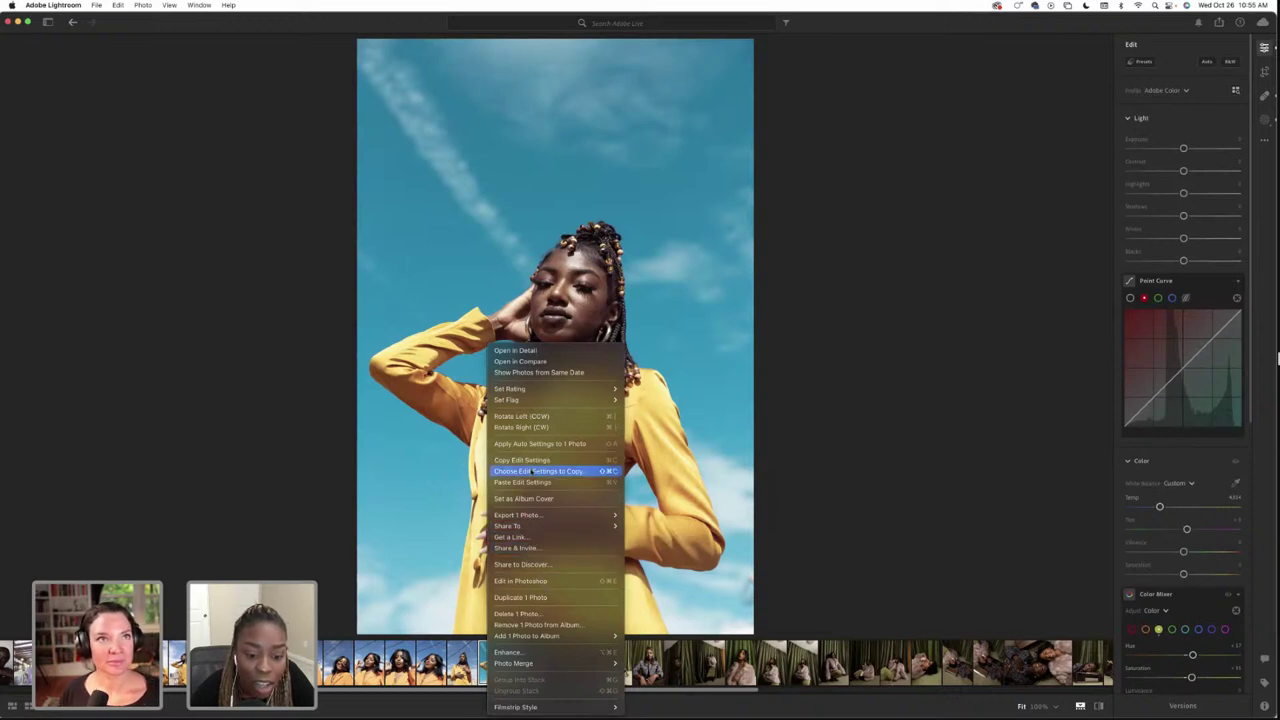
{"action": "left_click", "coordinate": [535, 482]}
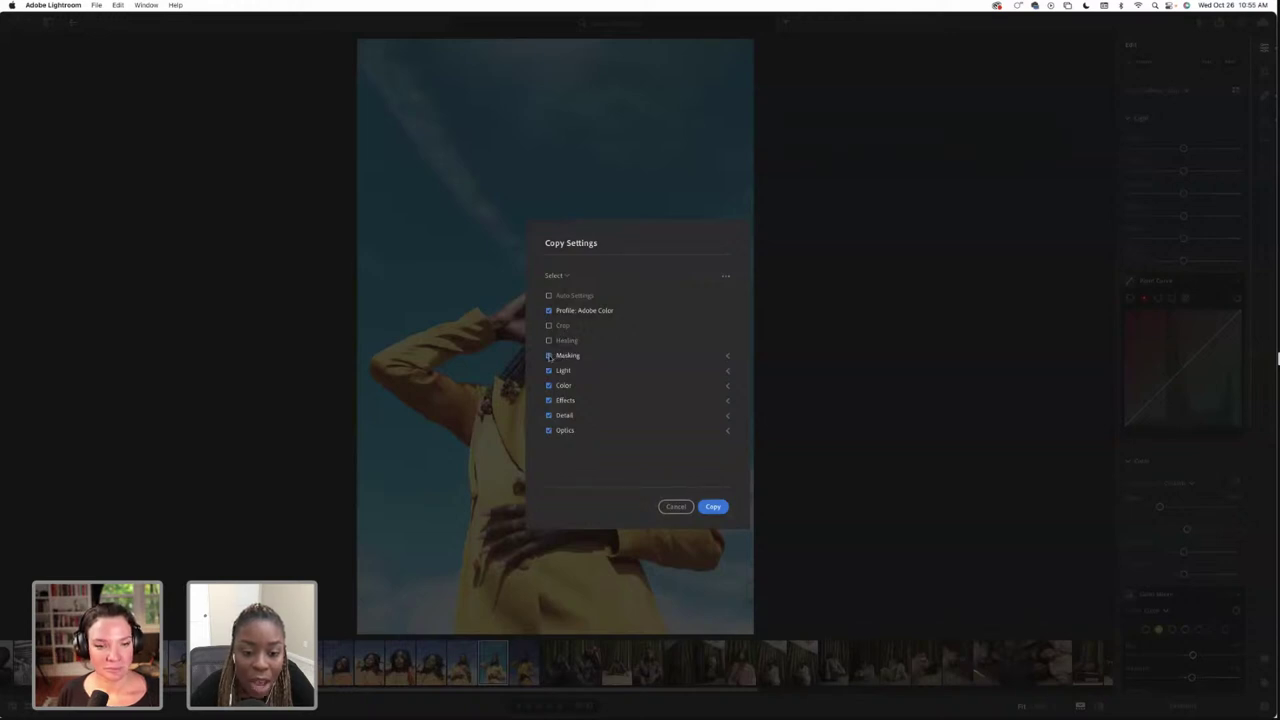
{"action": "left_click", "coordinate": [549, 356]}
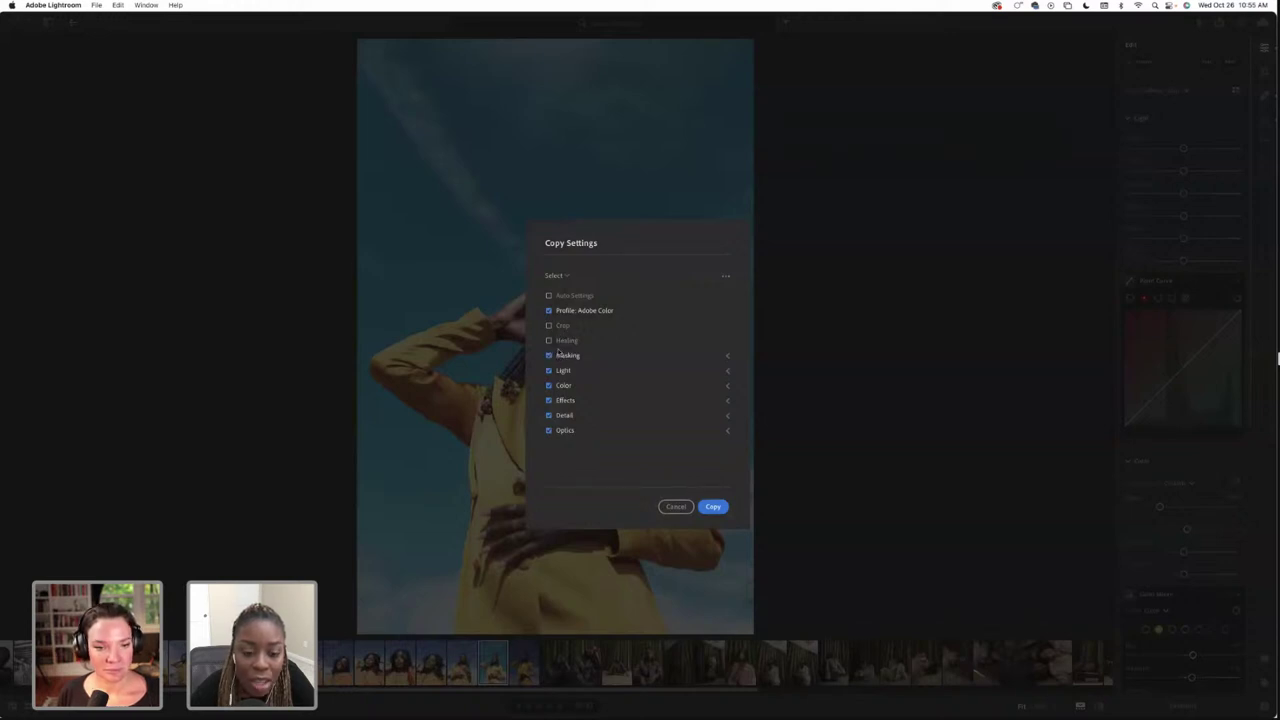
{"action": "left_click", "coordinate": [712, 506]}
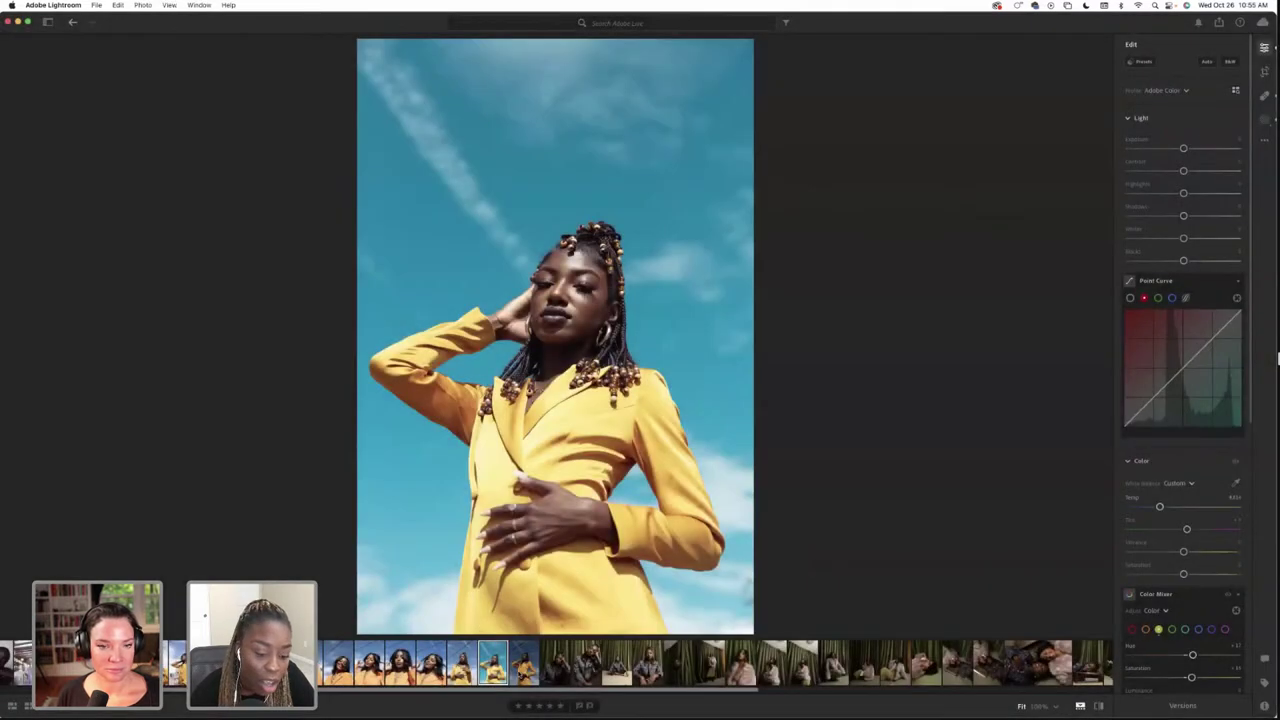
Paste the copied edits onto the next yellow-jacket photo and raise its exposure slightly
{"action": "left_click", "coordinate": [522, 668]}
{"action": "key", "text": "super+v"}
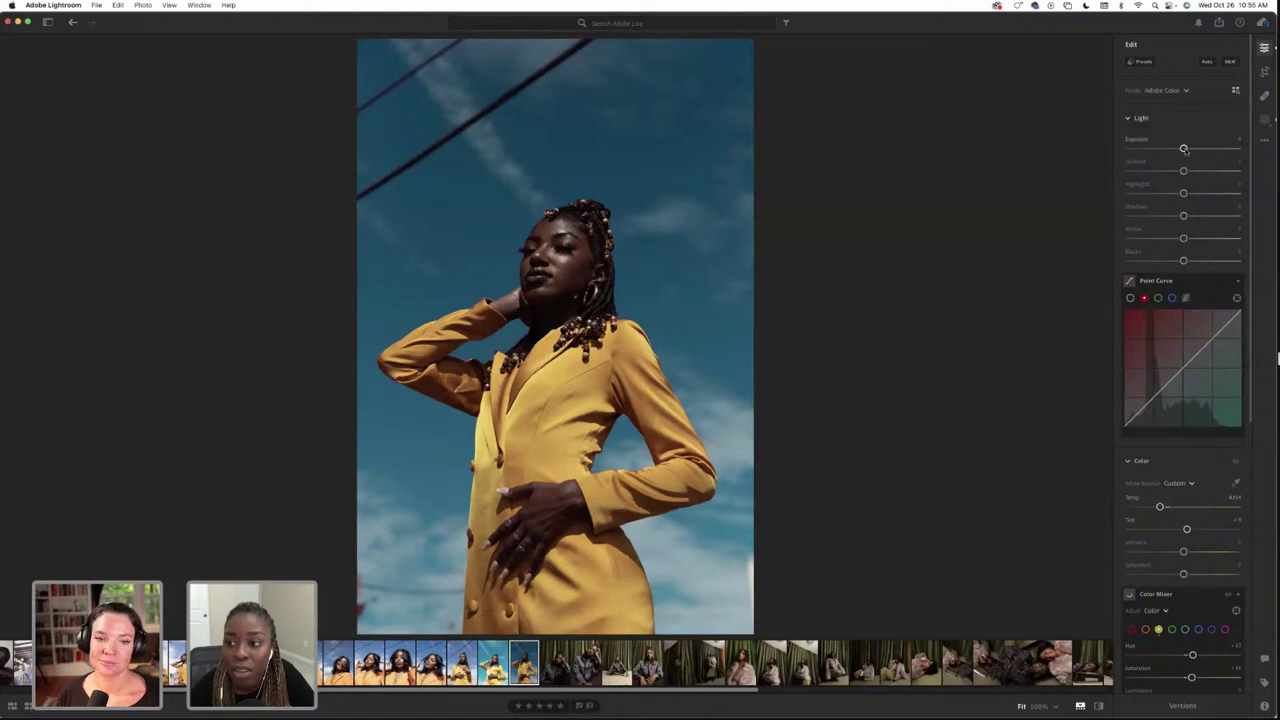
{"action": "left_click_drag", "start_coordinate": [1183, 148], "coordinate": [1192, 149]}
{"action": "key", "text": "m"}
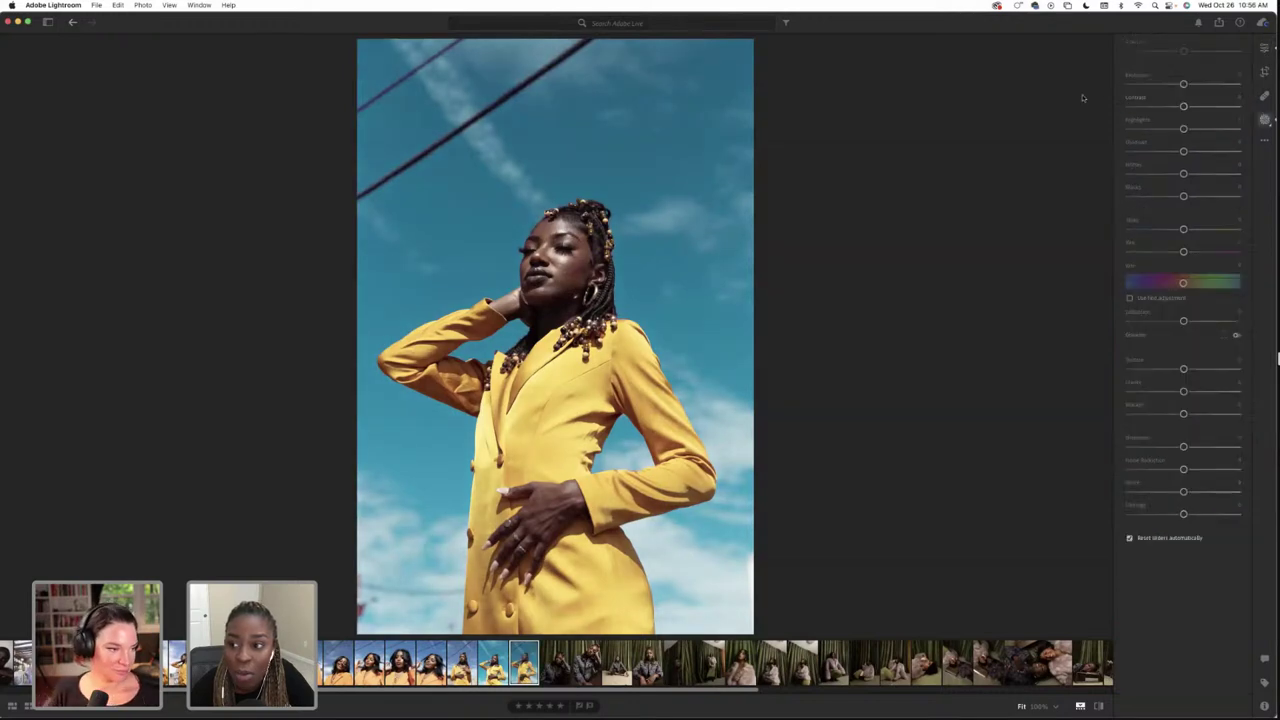
{"action": "left_click", "coordinate": [1263, 48]}
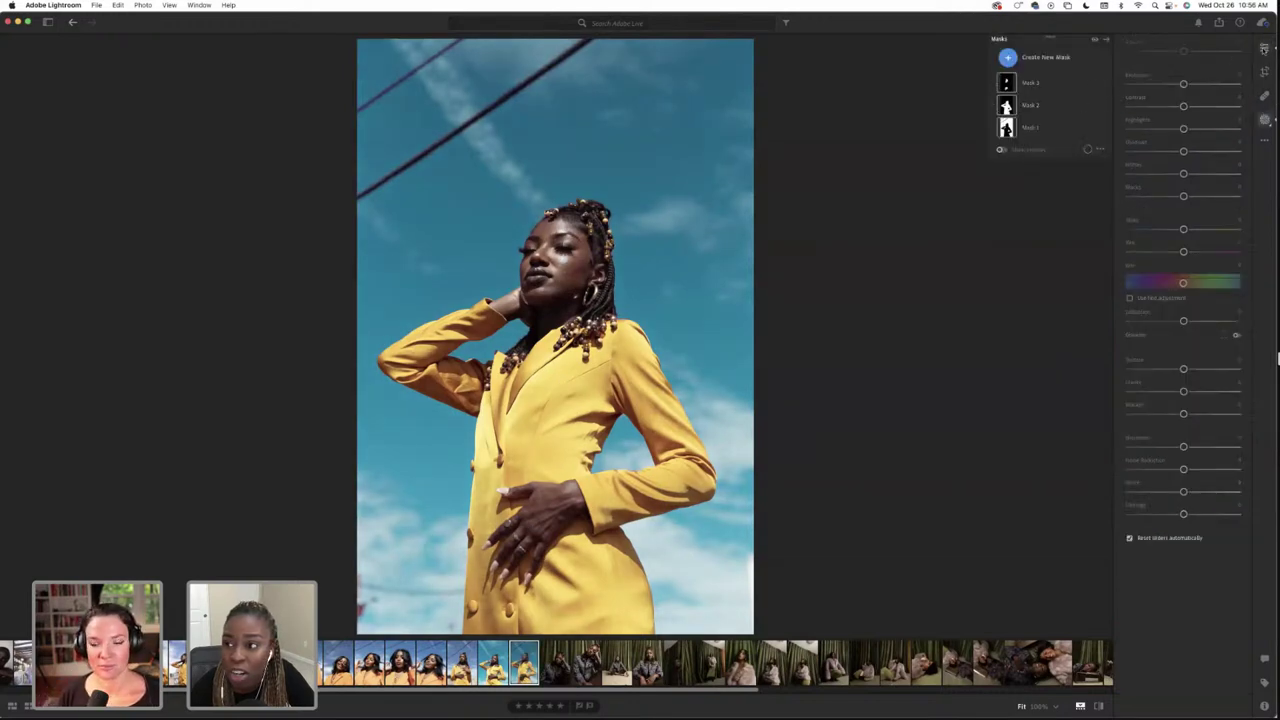
{"action": "left_click_drag", "start_coordinate": [1192, 149], "coordinate": [1193, 149]}
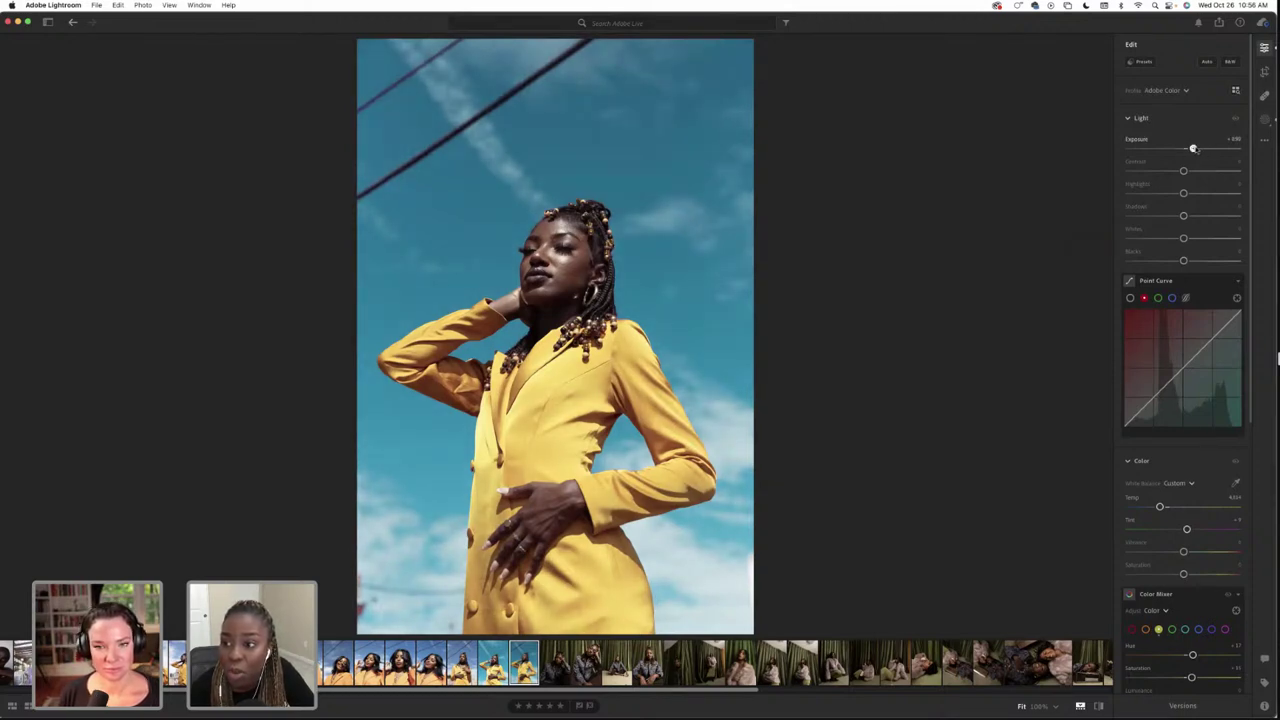
{"action": "left_click", "coordinate": [1264, 95]}
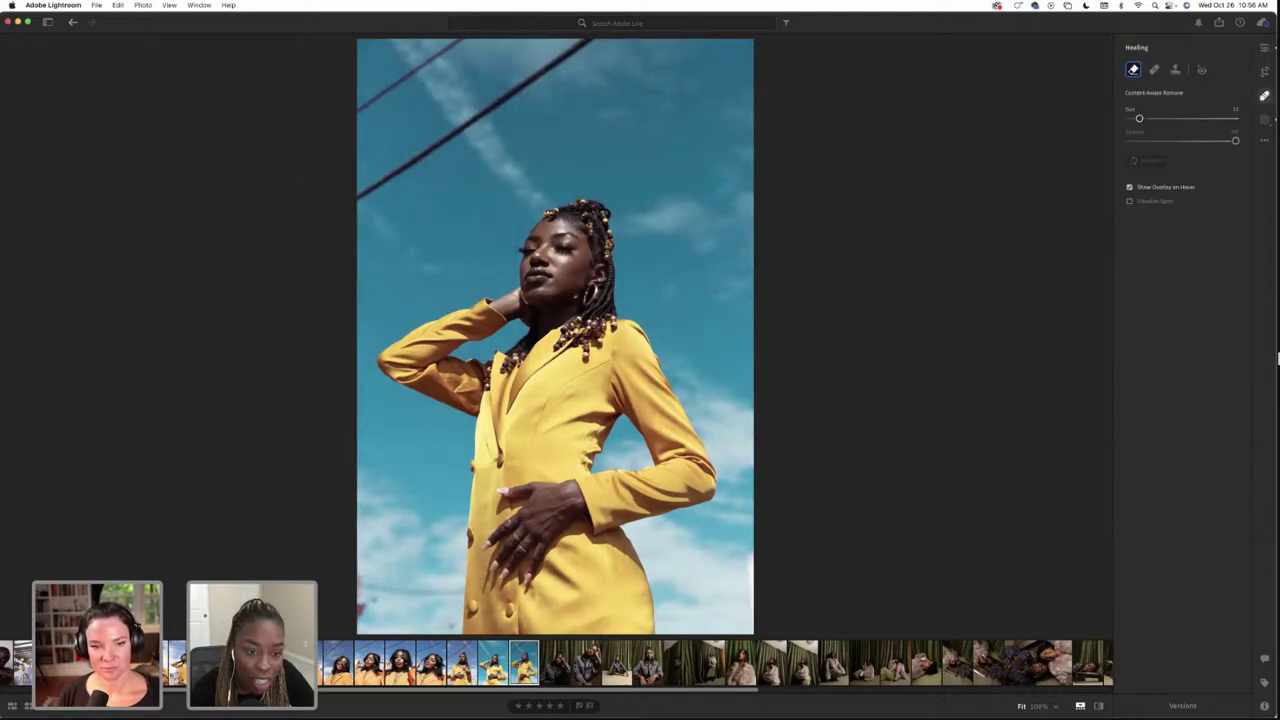
Enlarge the Content-Aware Remove brush and paint out the wire's left end at the frame edge
{"action": "key", "text": "bracketright"}
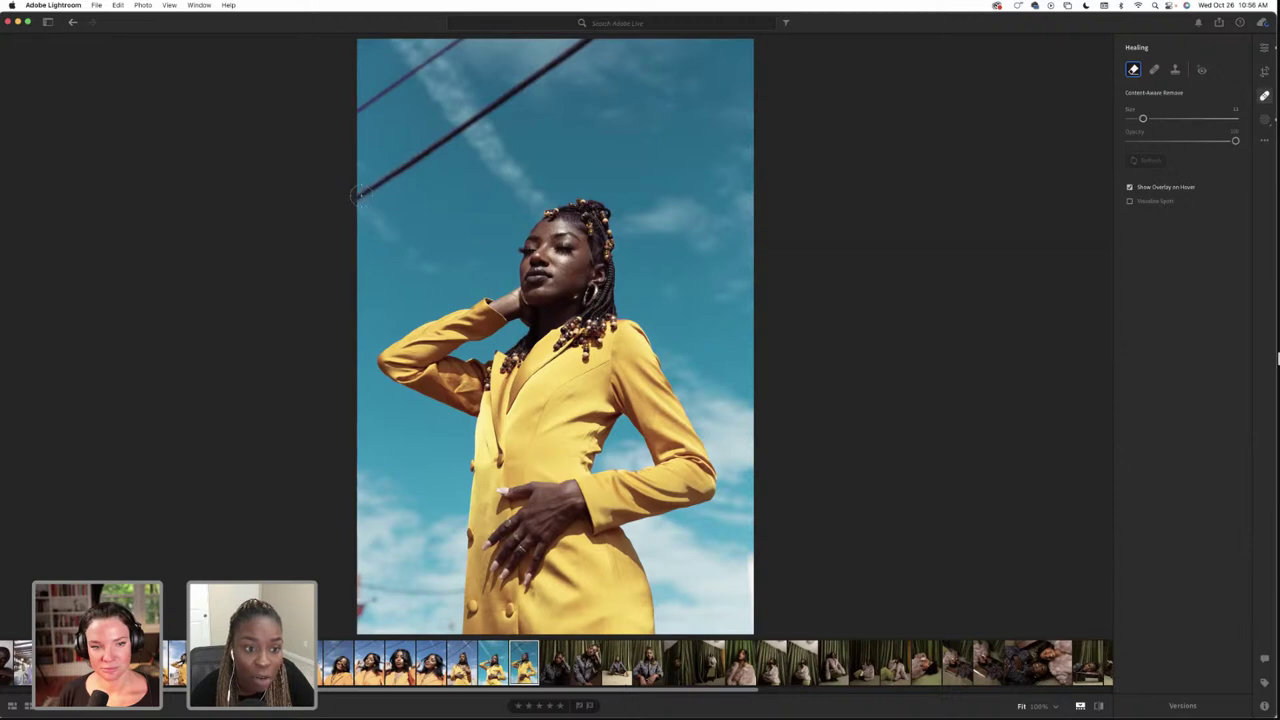
{"action": "left_click_drag", "start_coordinate": [360, 192], "coordinate": [398, 178]}
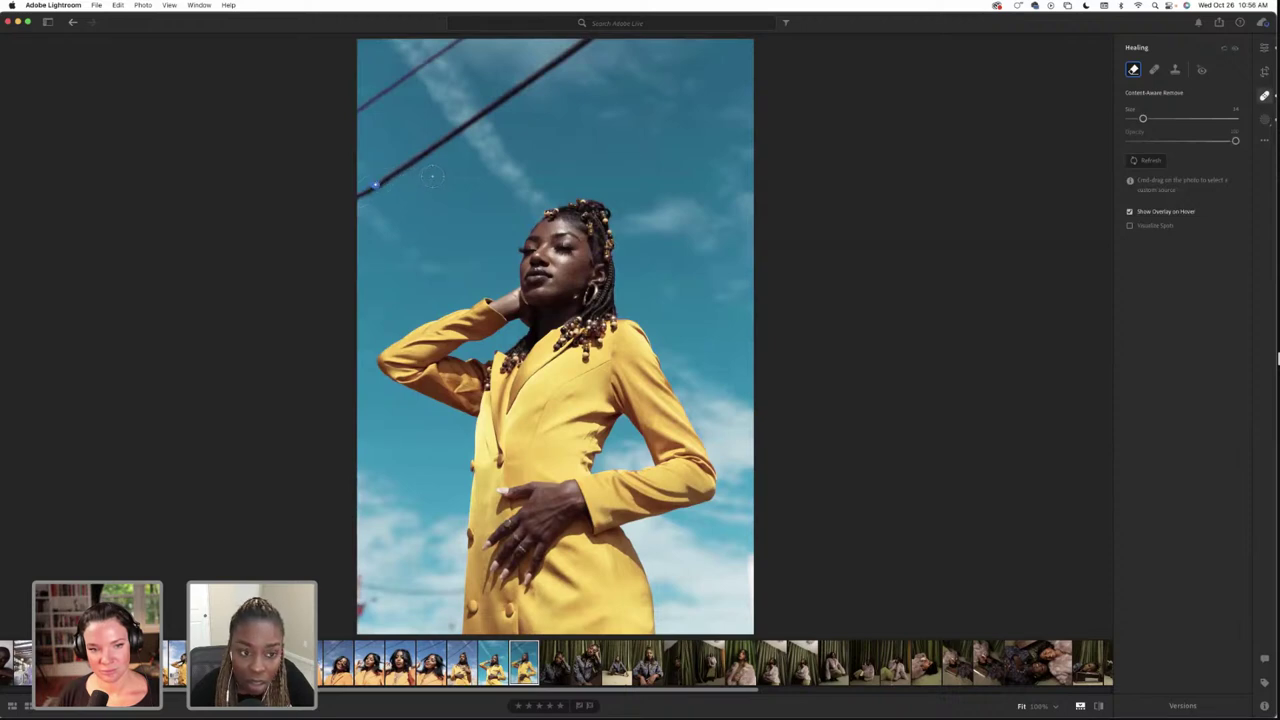
{"action": "left_click", "coordinate": [358, 195]}
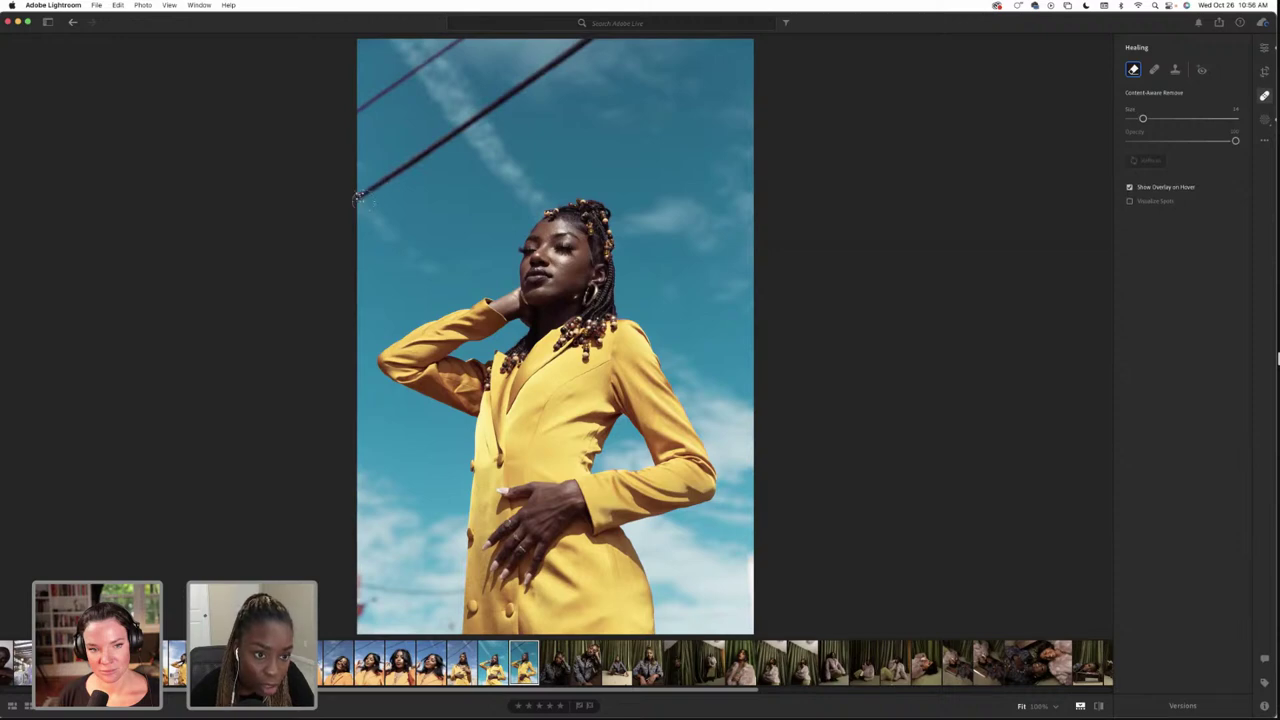
{"action": "left_click_drag", "start_coordinate": [358, 197], "coordinate": [421, 157]}
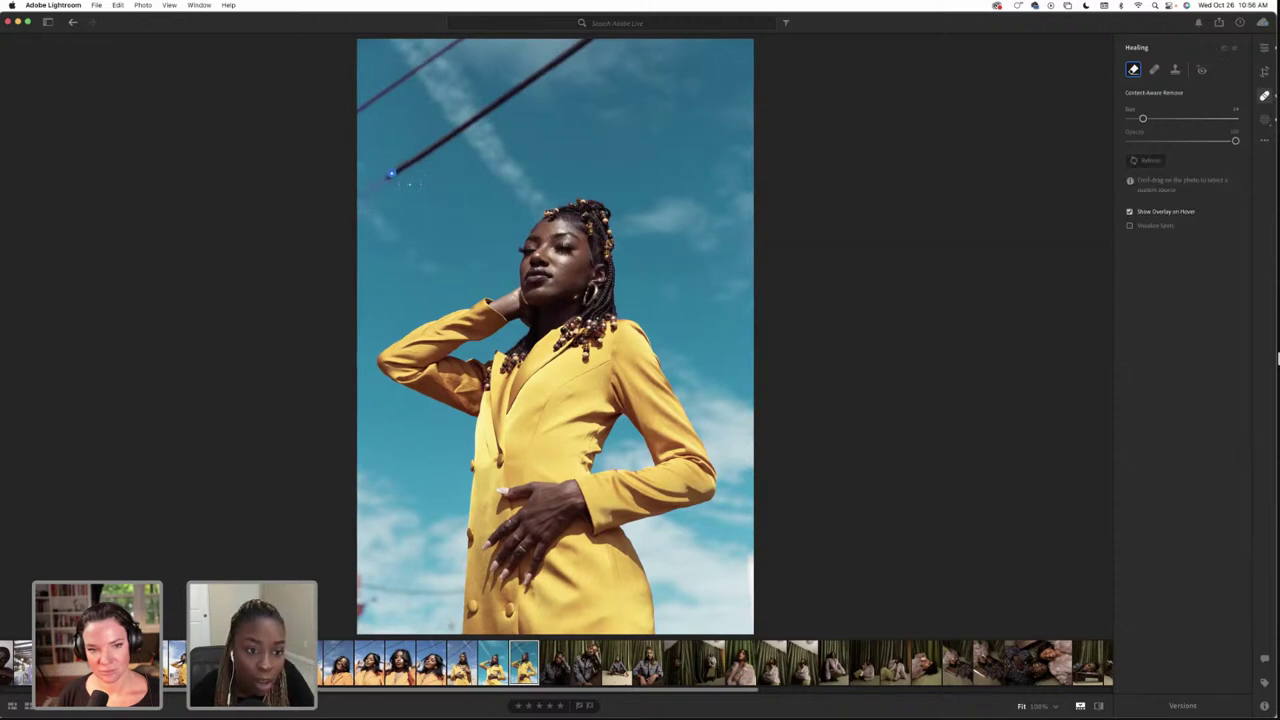
{"action": "left_click_drag", "start_coordinate": [400, 183], "coordinate": [360, 192]}
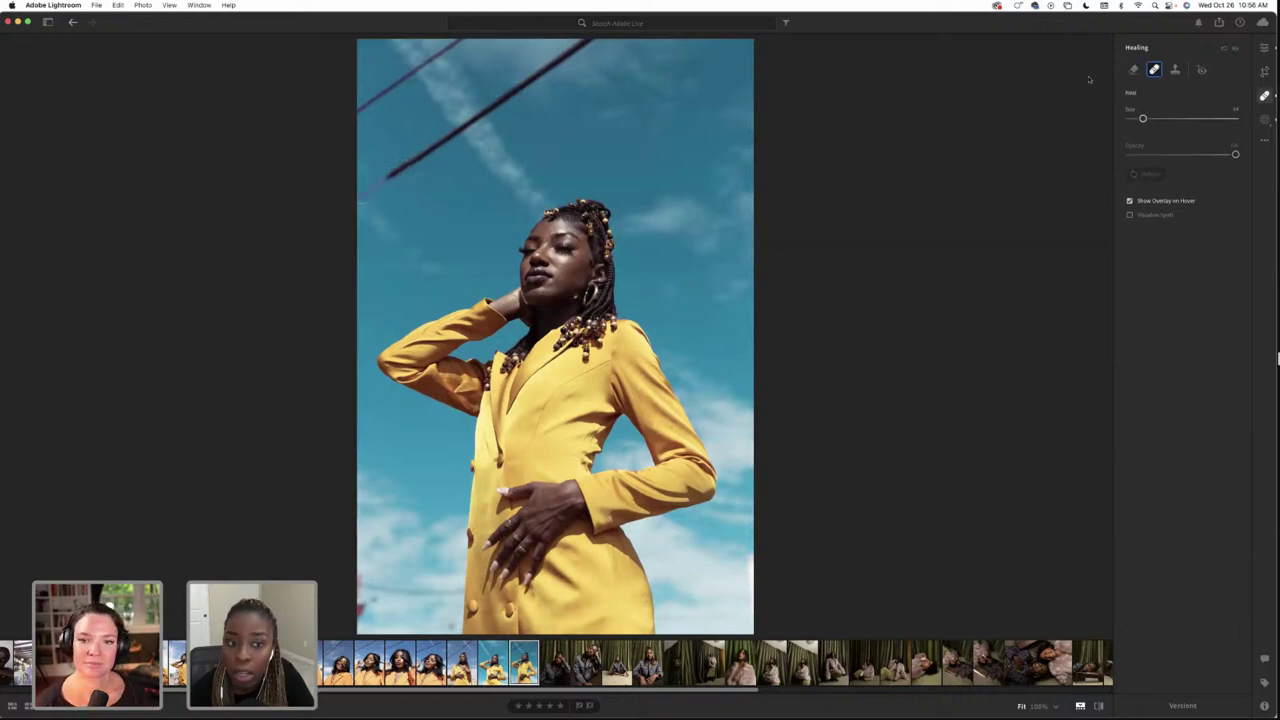
Undo the removal and heal over the wire's left end with the Heal brush instead
{"action": "key", "text": "super+z"}
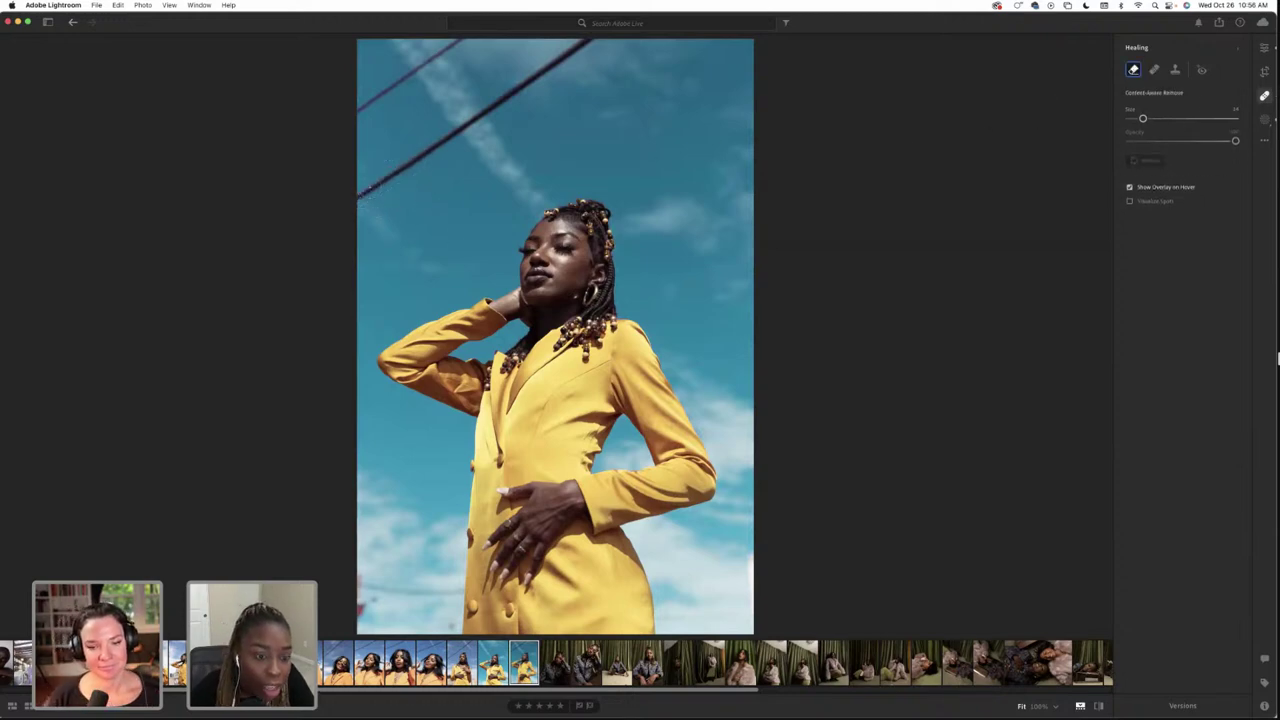
{"action": "key", "text": "shift+h"}
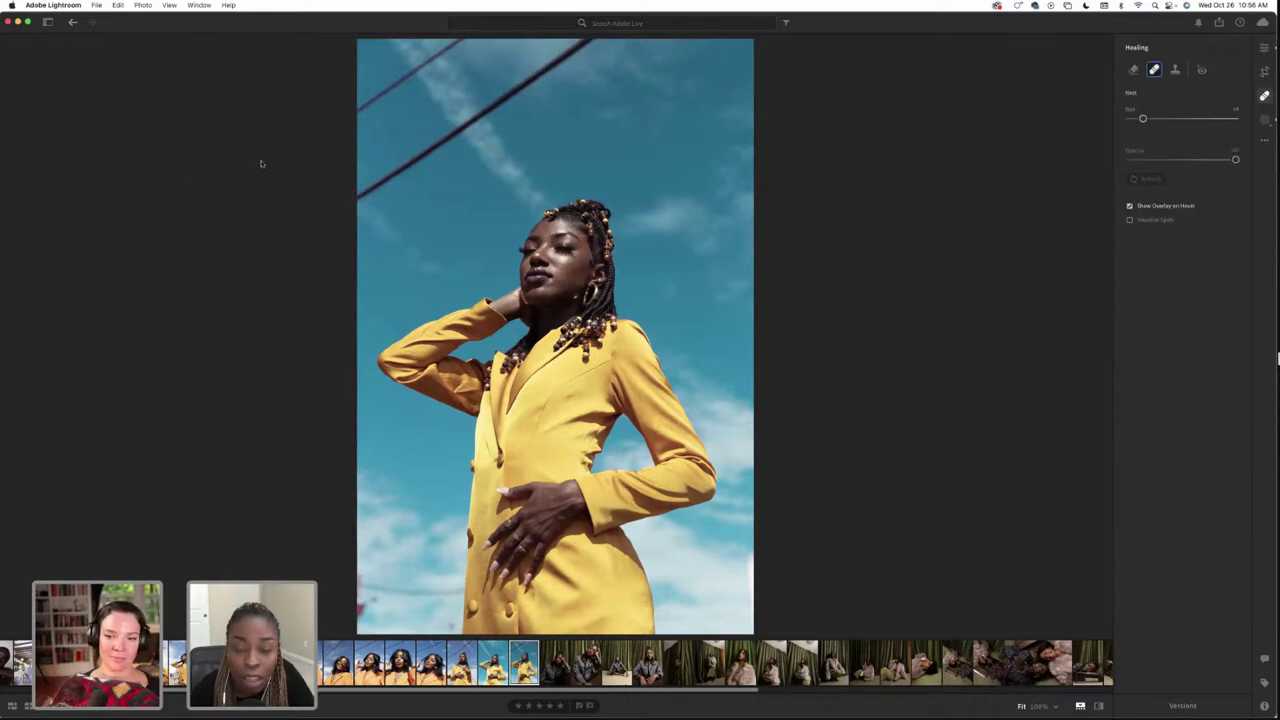
{"action": "left_click_drag", "start_coordinate": [357, 197], "coordinate": [410, 162]}
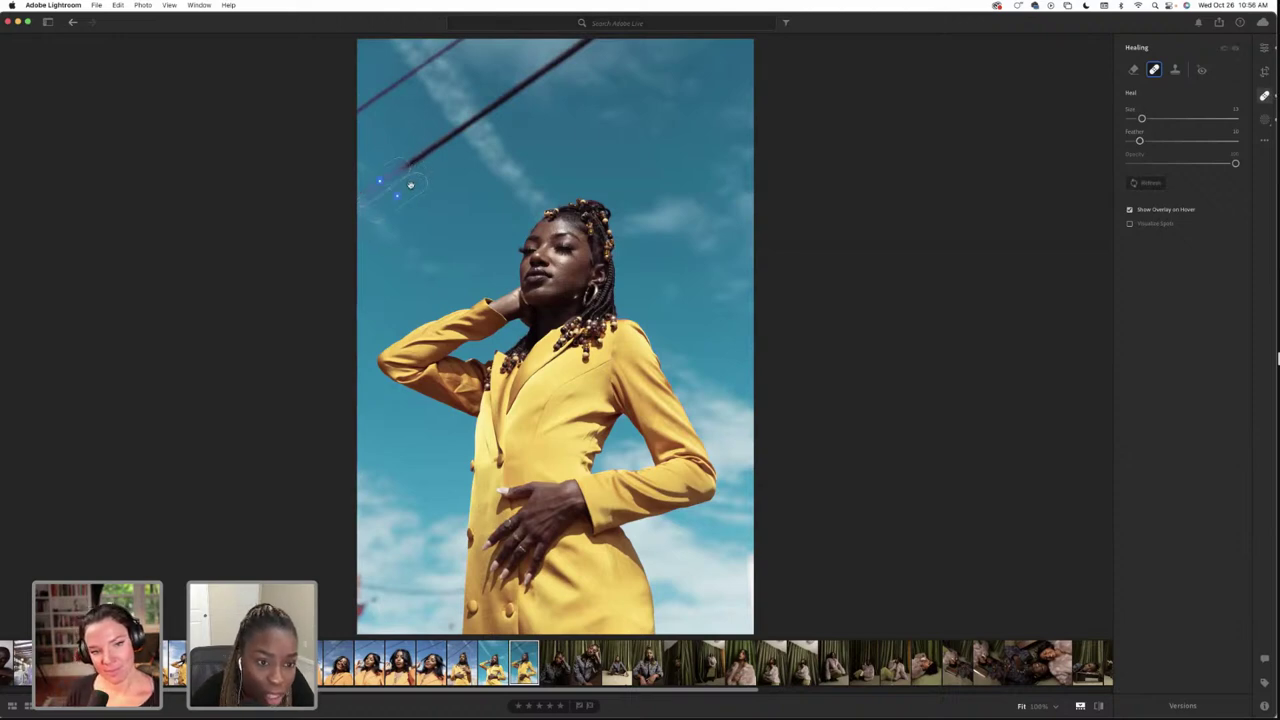
{"action": "key", "text": "e"}
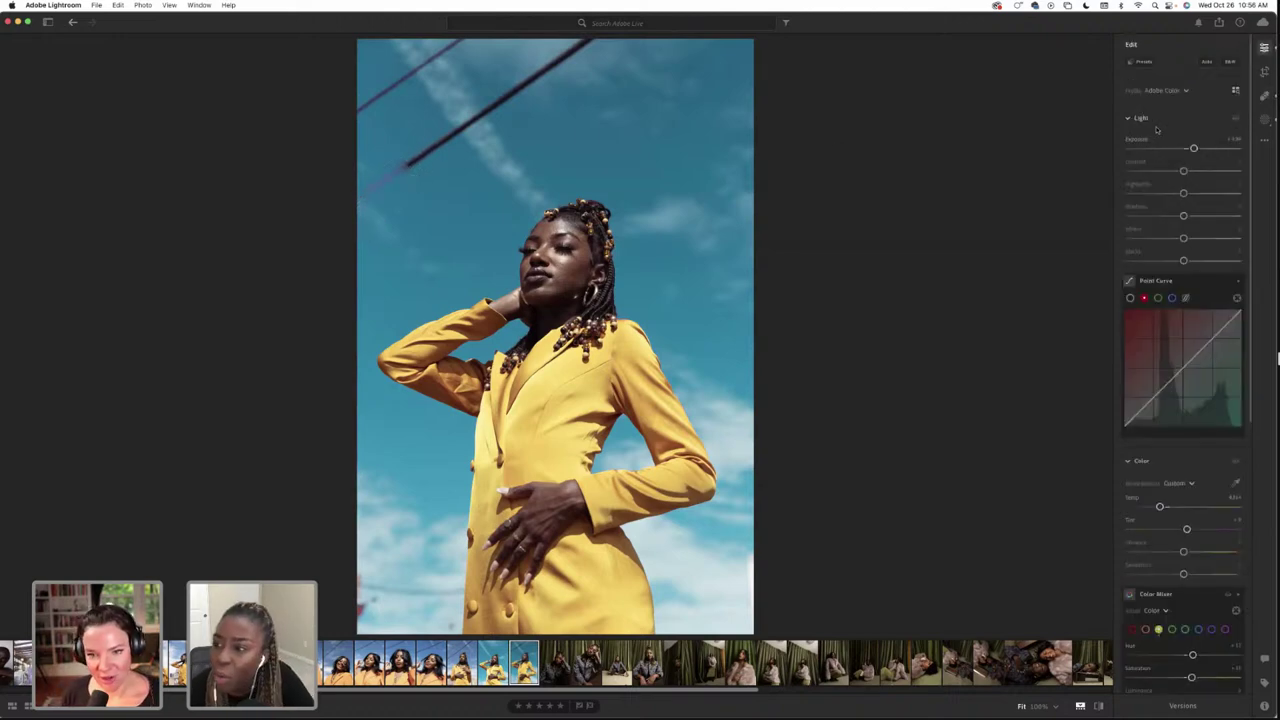
{"action": "key", "text": "h"}
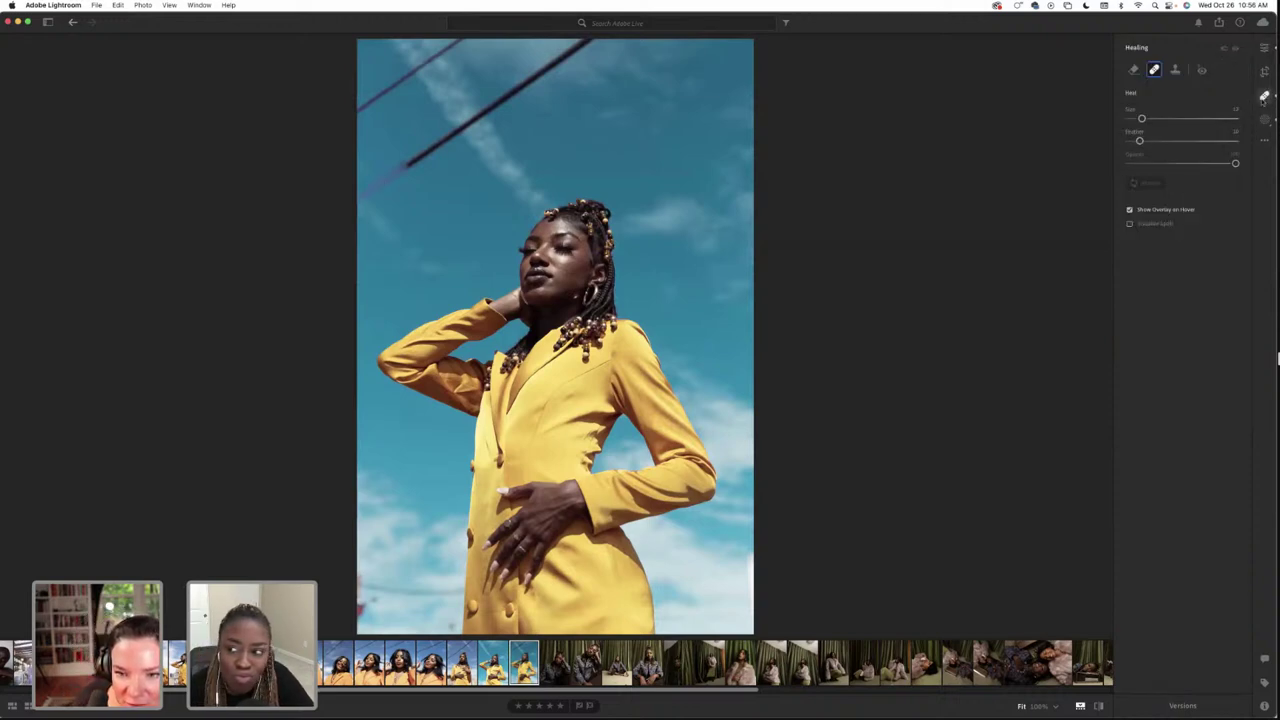
{"action": "left_click", "coordinate": [1264, 48]}
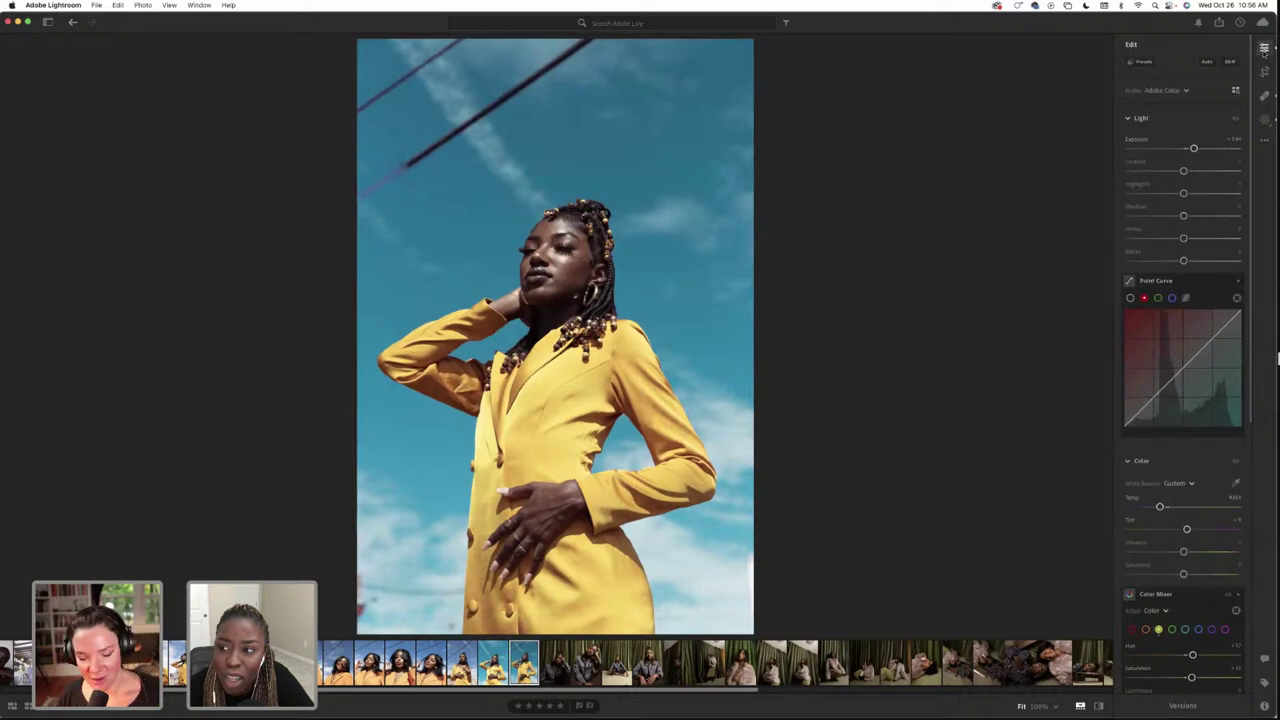
{"action": "left_click", "coordinate": [1264, 48]}
{"action": "left_click", "coordinate": [1264, 97]}
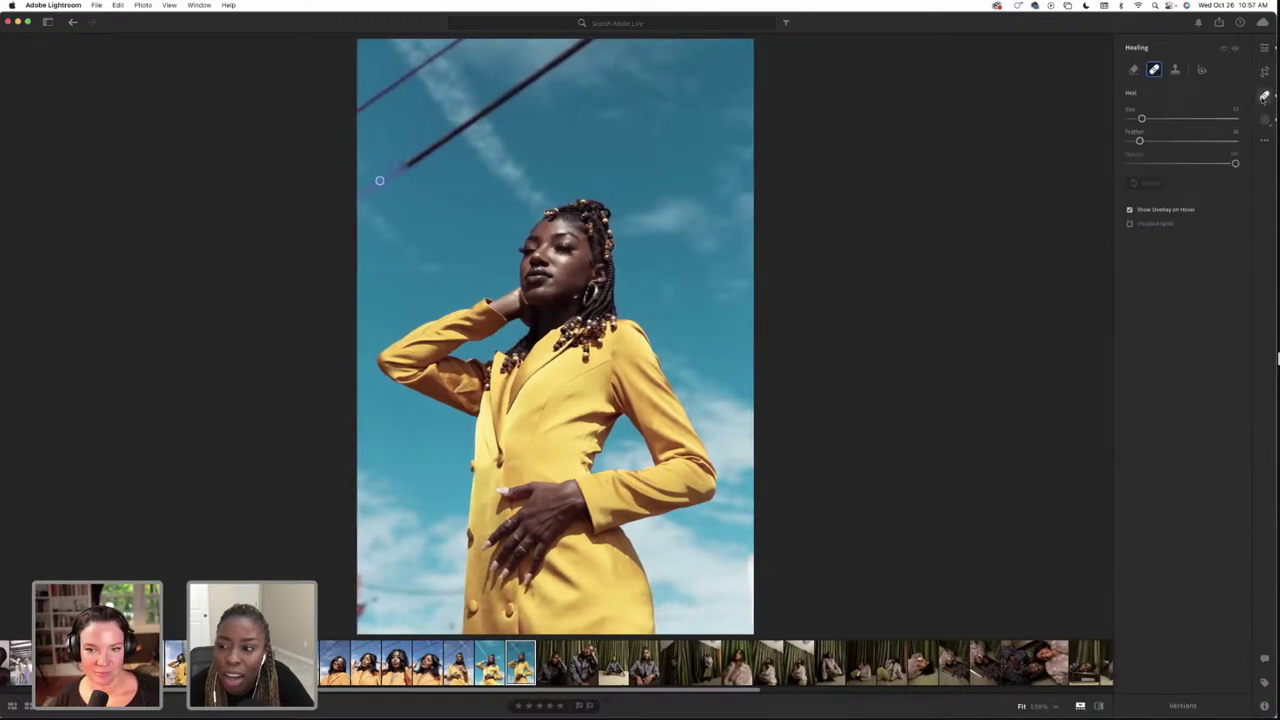
Re-heal the wire's lower-left end, setting heal feather to about 23 and opacity to 100
{"action": "mouse_move", "coordinate": [1140, 141]}
{"action": "left_mouse_down"}
{"action": "mouse_move", "coordinate": [1167, 141]}
{"action": "mouse_move", "coordinate": [1138, 141]}
{"action": "left_mouse_up"}
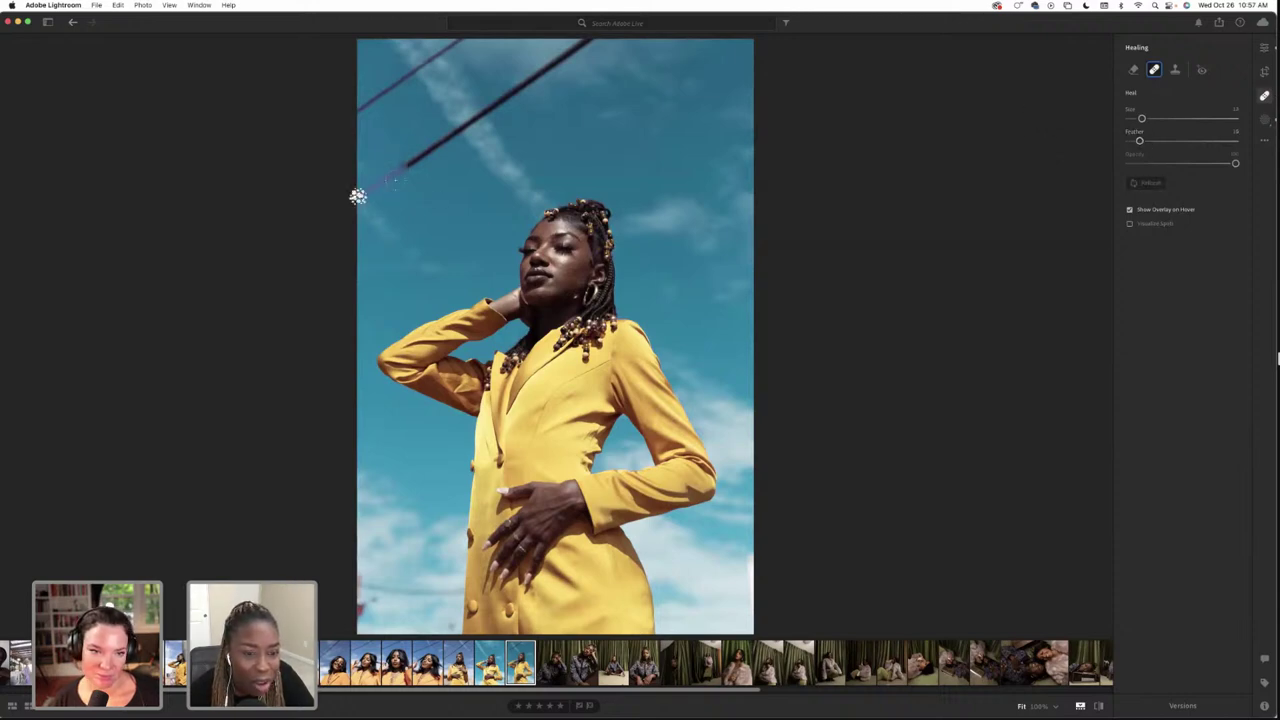
{"action": "left_click_drag", "start_coordinate": [358, 200], "coordinate": [420, 158]}
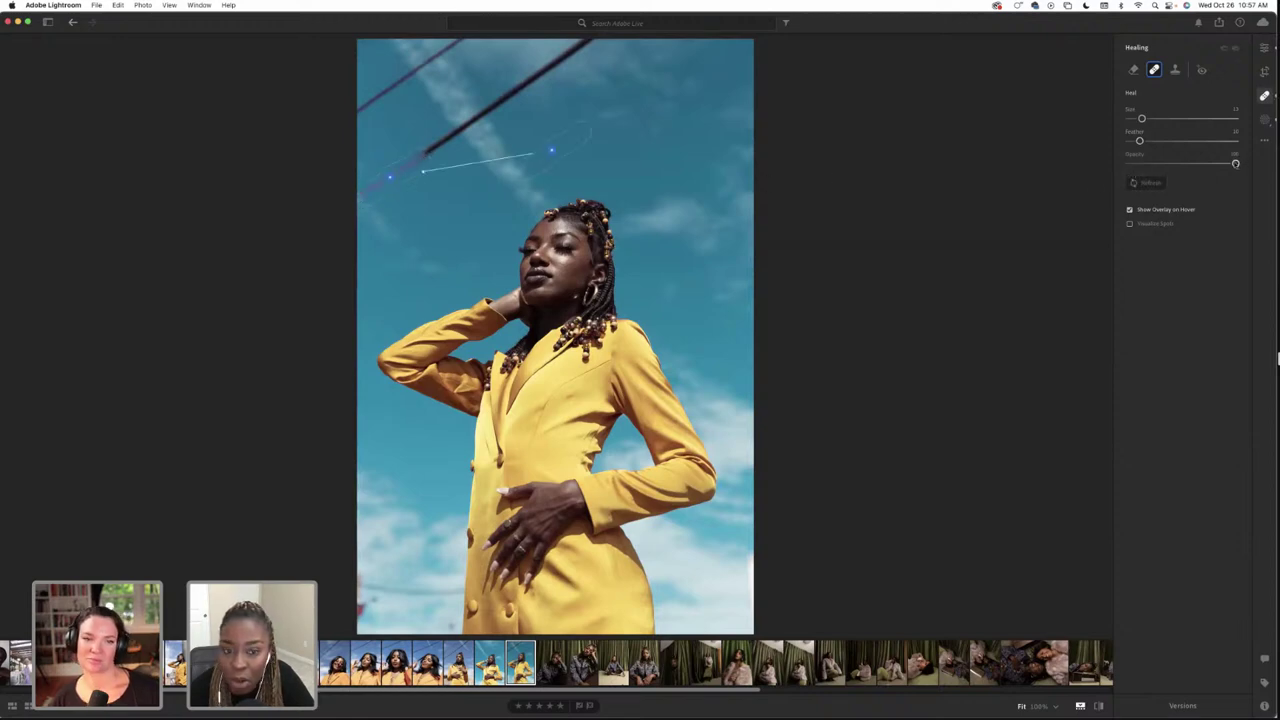
{"action": "mouse_move", "coordinate": [1235, 163]}
{"action": "left_mouse_down"}
{"action": "mouse_move", "coordinate": [1156, 164]}
{"action": "mouse_move", "coordinate": [1180, 164]}
{"action": "left_mouse_up"}
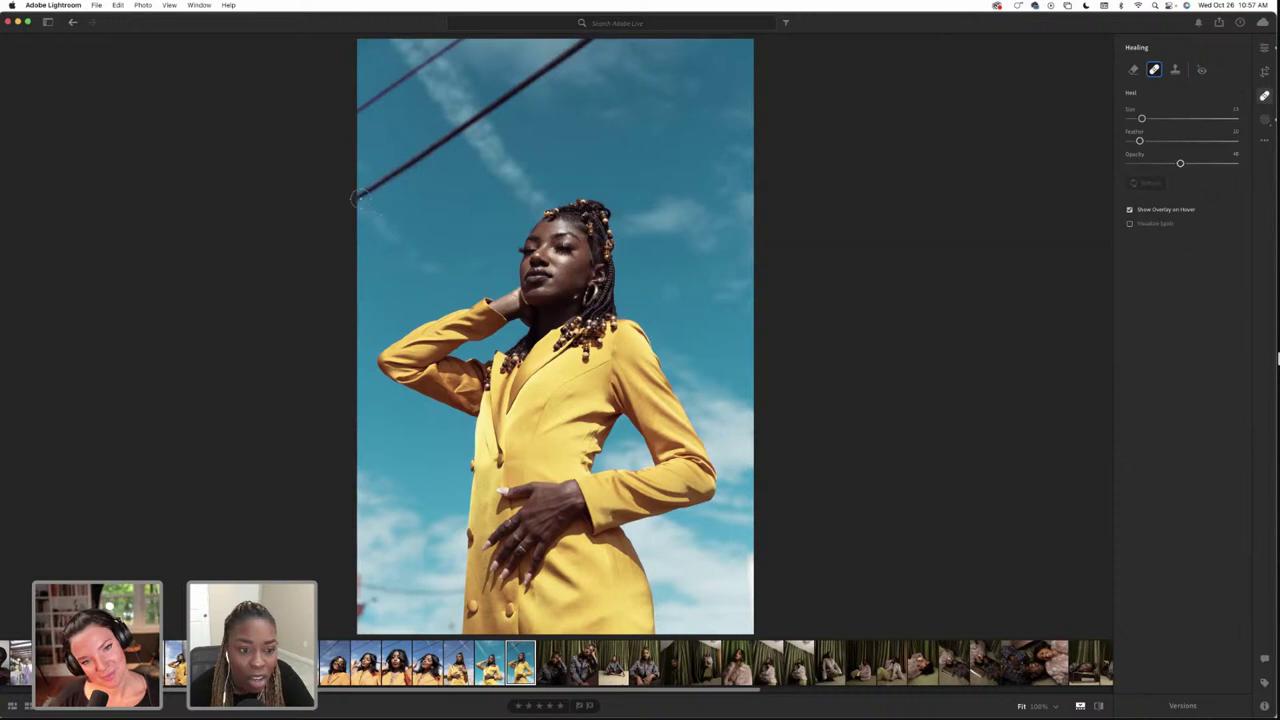
{"action": "mouse_move", "coordinate": [358, 200]}
{"action": "left_mouse_down"}
{"action": "mouse_move", "coordinate": [420, 160]}
{"action": "mouse_move", "coordinate": [359, 194]}
{"action": "left_mouse_up"}
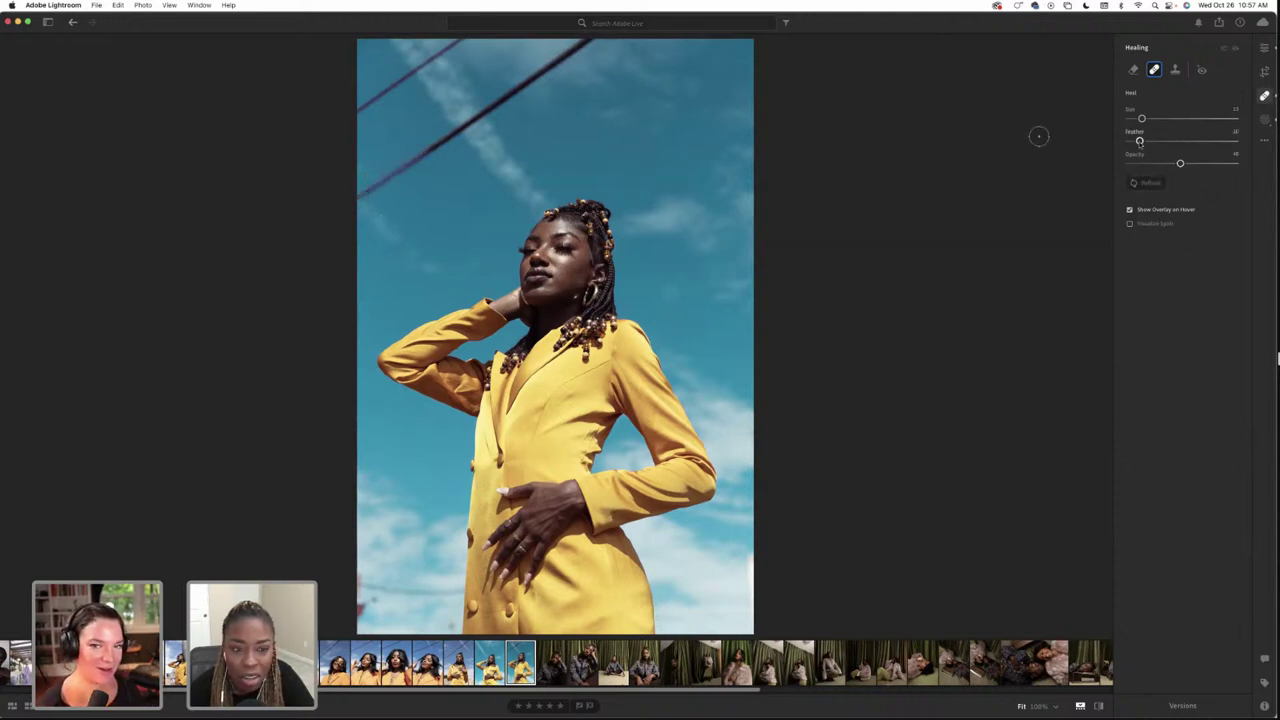
{"action": "mouse_move", "coordinate": [1139, 141]}
{"action": "left_mouse_down"}
{"action": "mouse_move", "coordinate": [1251, 166]}
{"action": "mouse_move", "coordinate": [1236, 164]}
{"action": "left_mouse_up"}
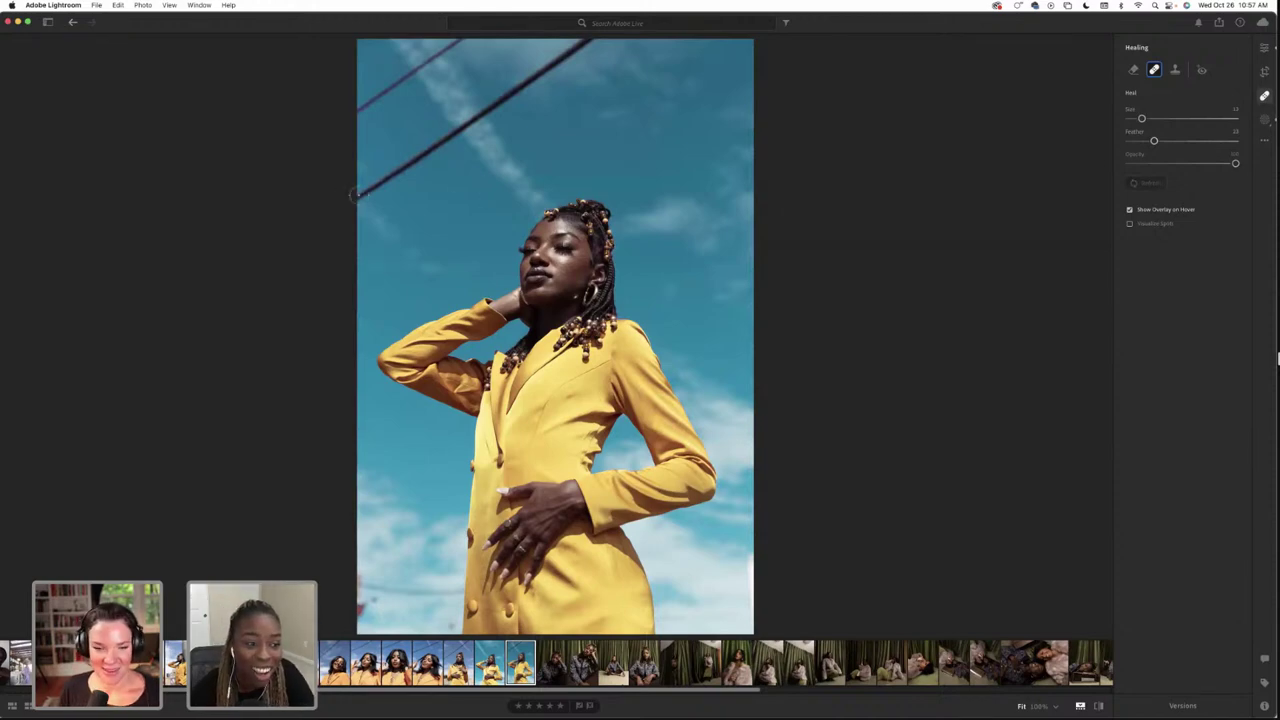
Clone sky over two left stretches of the lower wire using the Clone brush
{"action": "left_click", "coordinate": [1175, 70]}
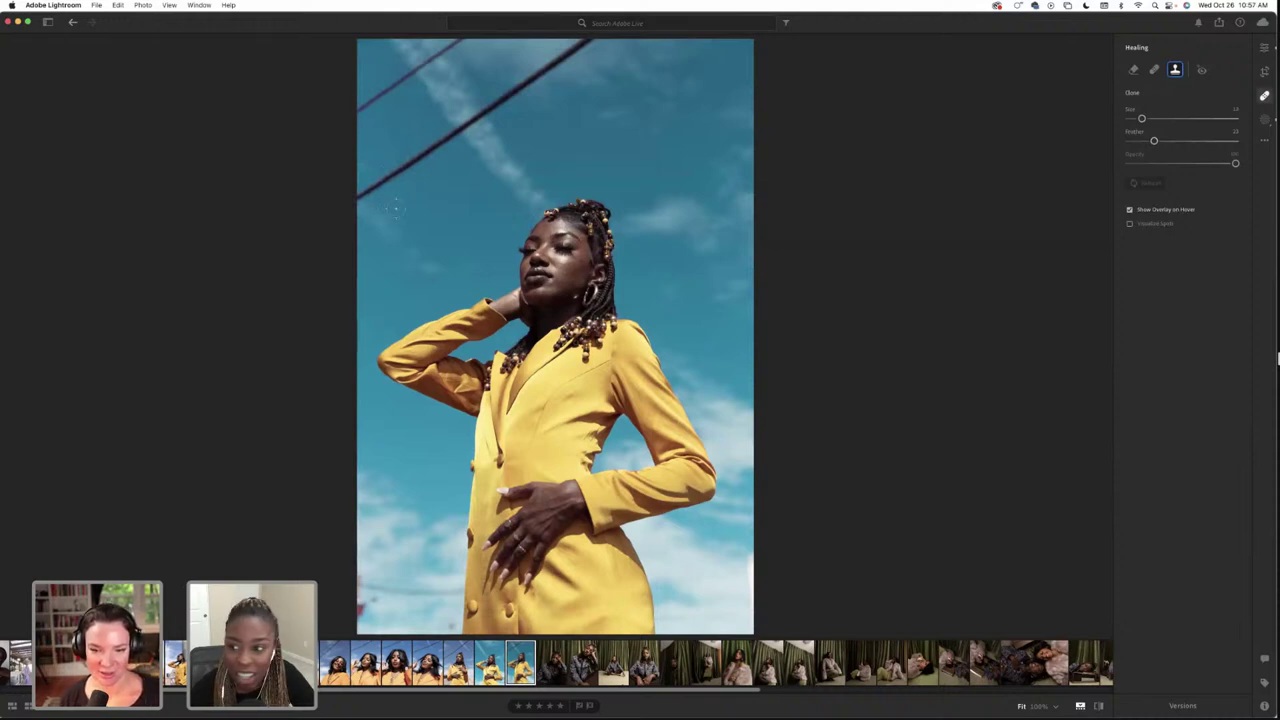
{"action": "left_click_drag", "start_coordinate": [362, 198], "coordinate": [395, 175]}
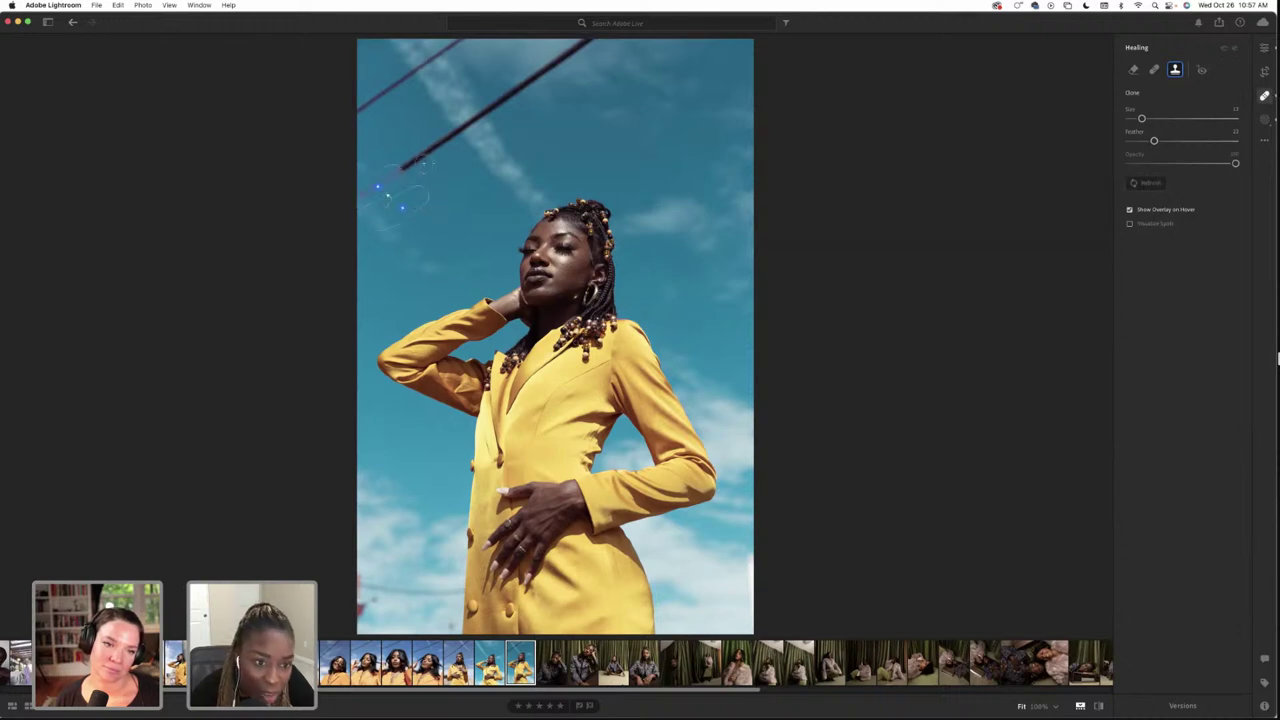
{"action": "left_click_drag", "start_coordinate": [402, 170], "coordinate": [490, 106]}
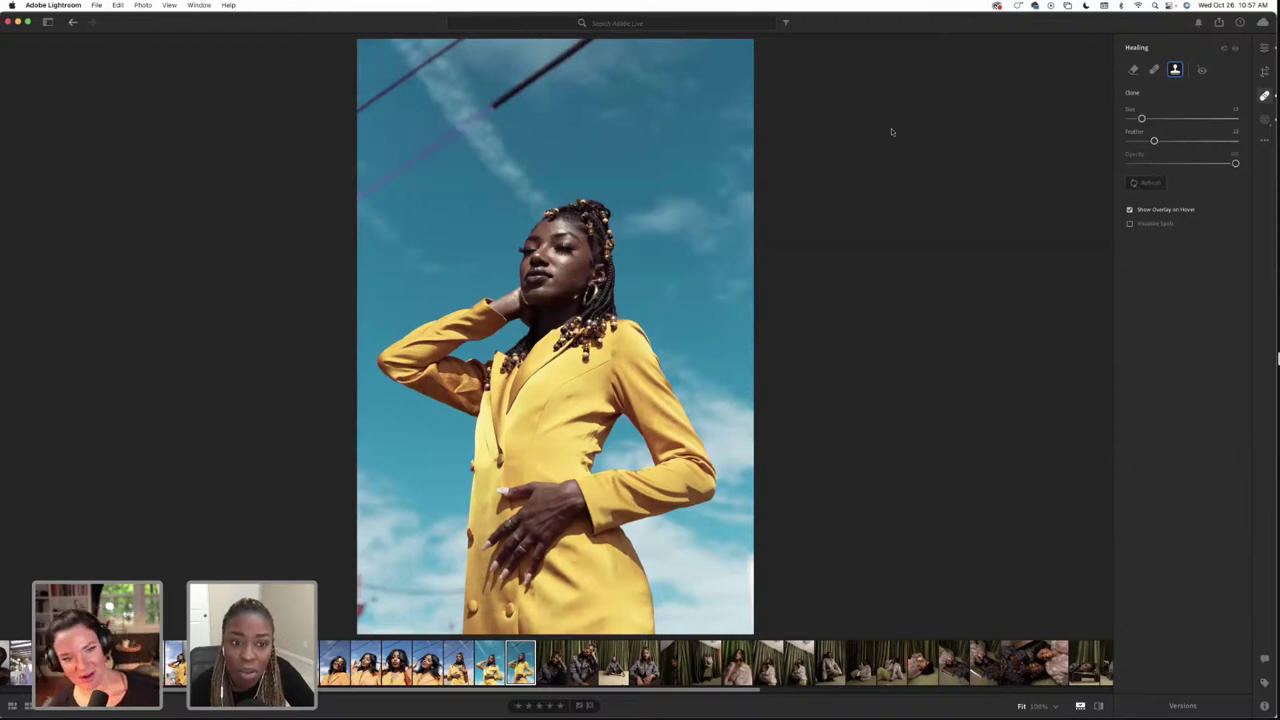
{"action": "key", "text": "e"}
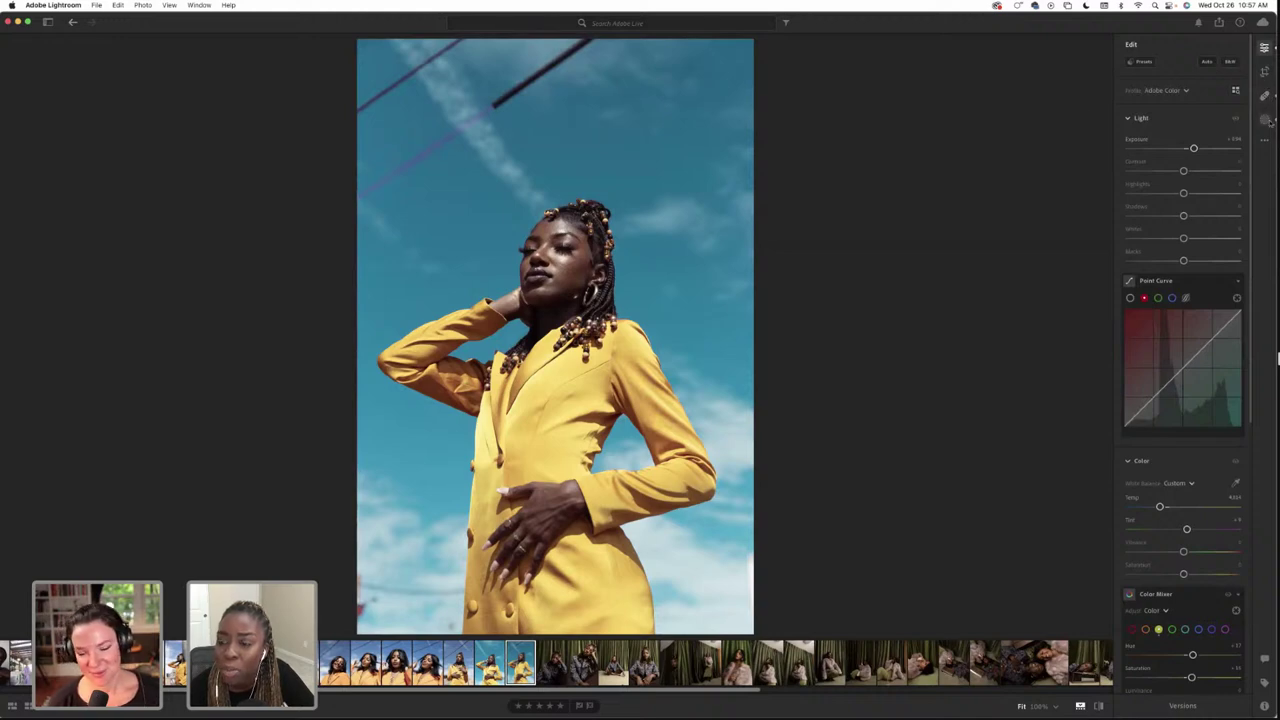
Select the sky mask, Mask 1, and start a Subtract Brush component on it
{"action": "left_click", "coordinate": [1265, 119]}
{"action": "left_click", "coordinate": [1096, 41]}
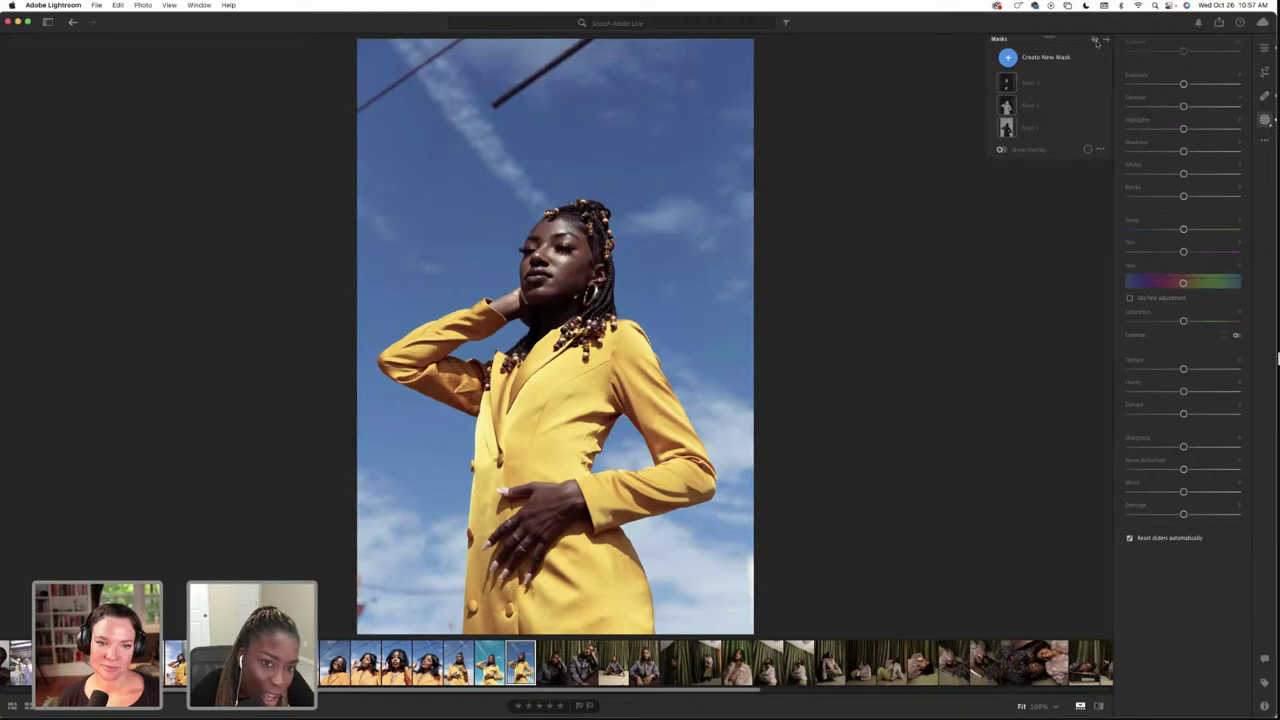
{"action": "left_click", "coordinate": [1096, 42]}
{"action": "left_click", "coordinate": [1096, 42]}
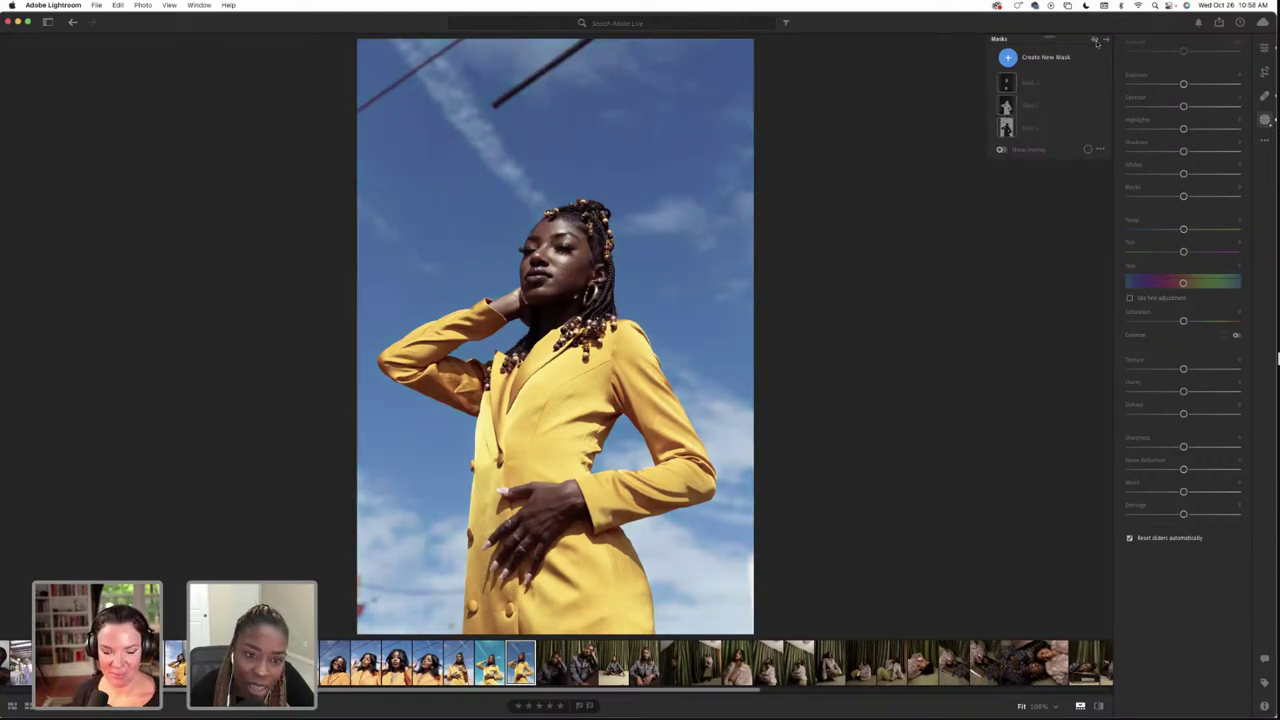
{"action": "left_click", "coordinate": [1096, 42]}
{"action": "left_click", "coordinate": [1030, 127]}
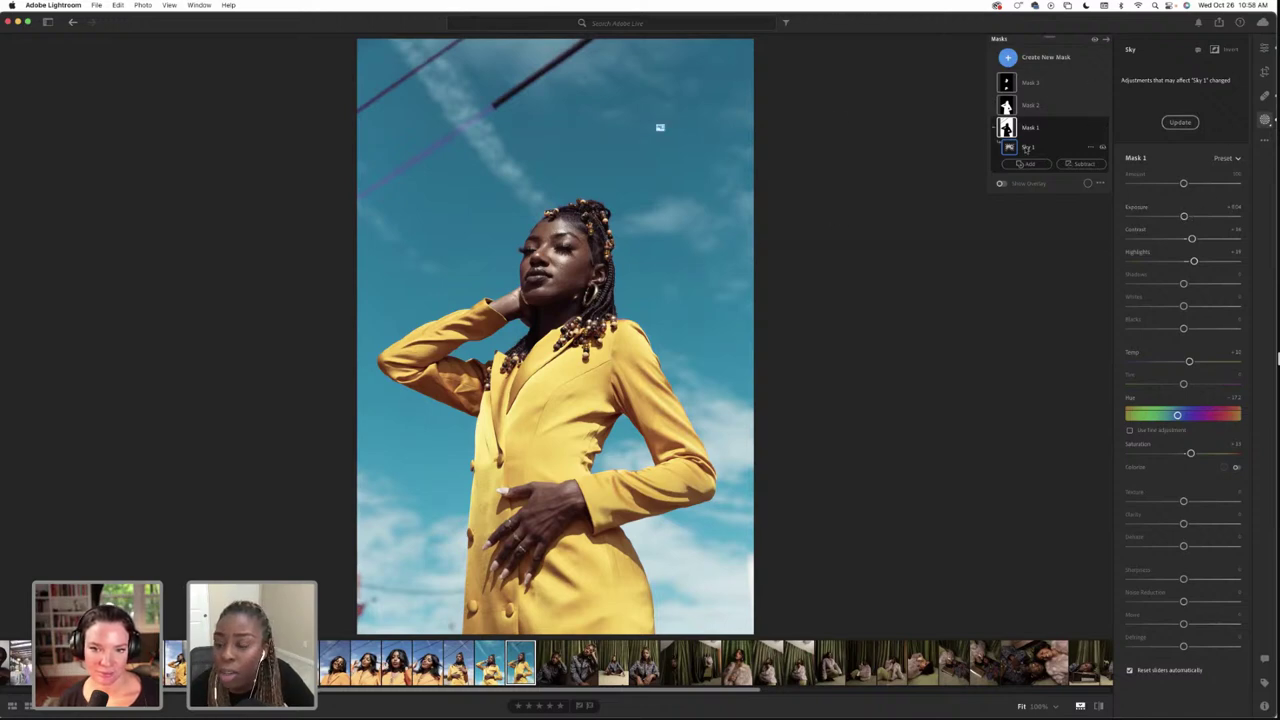
{"action": "left_click", "coordinate": [1084, 164]}
{"action": "left_click", "coordinate": [1025, 147]}
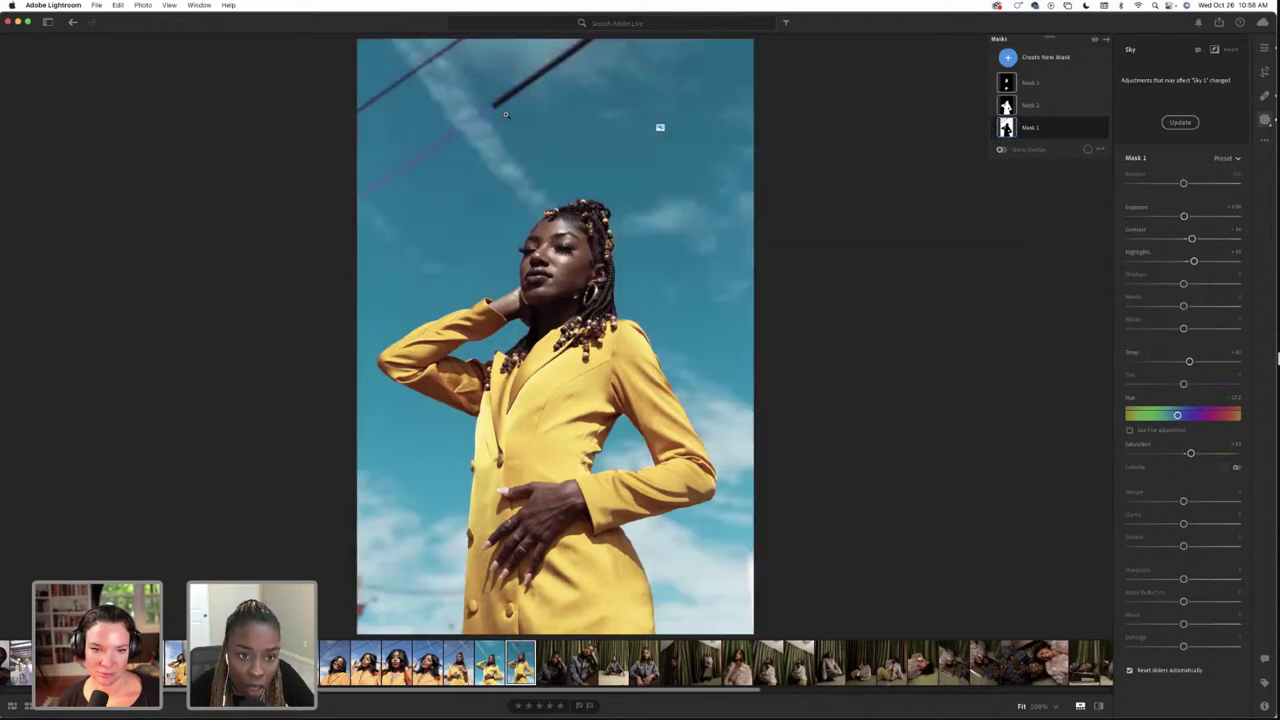
{"action": "left_click", "coordinate": [1084, 164]}
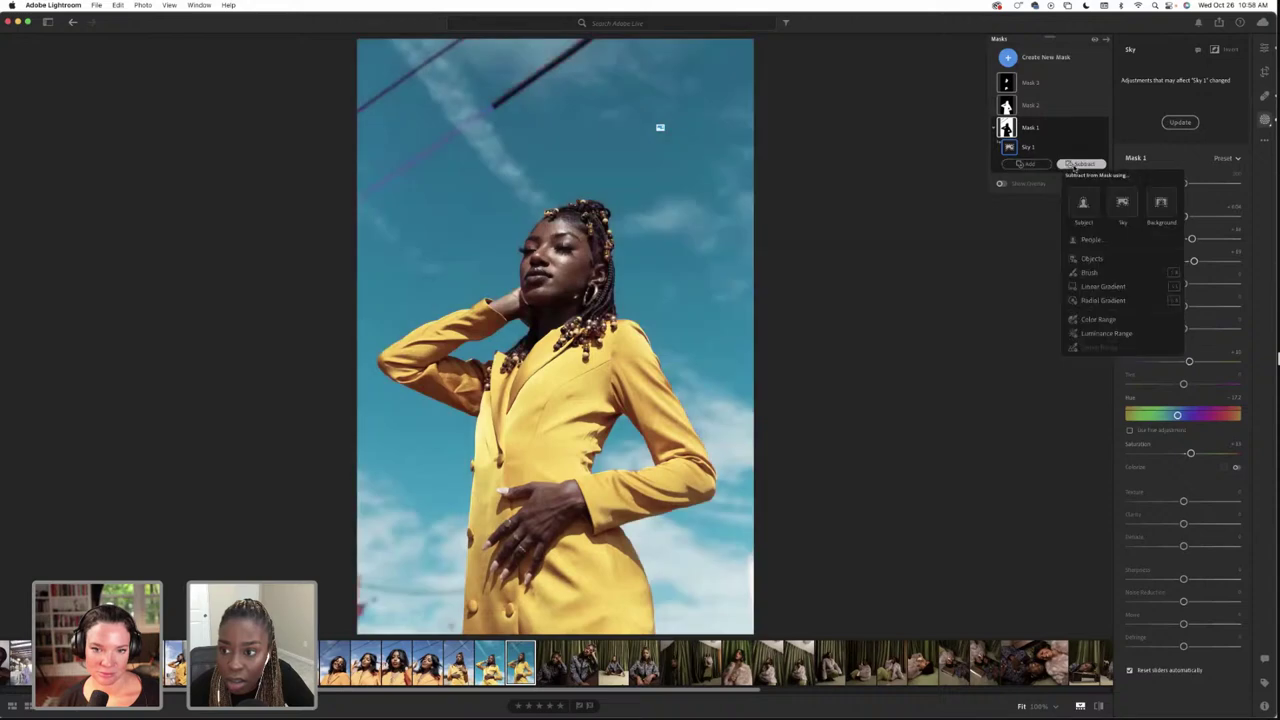
{"action": "left_click", "coordinate": [1100, 273]}
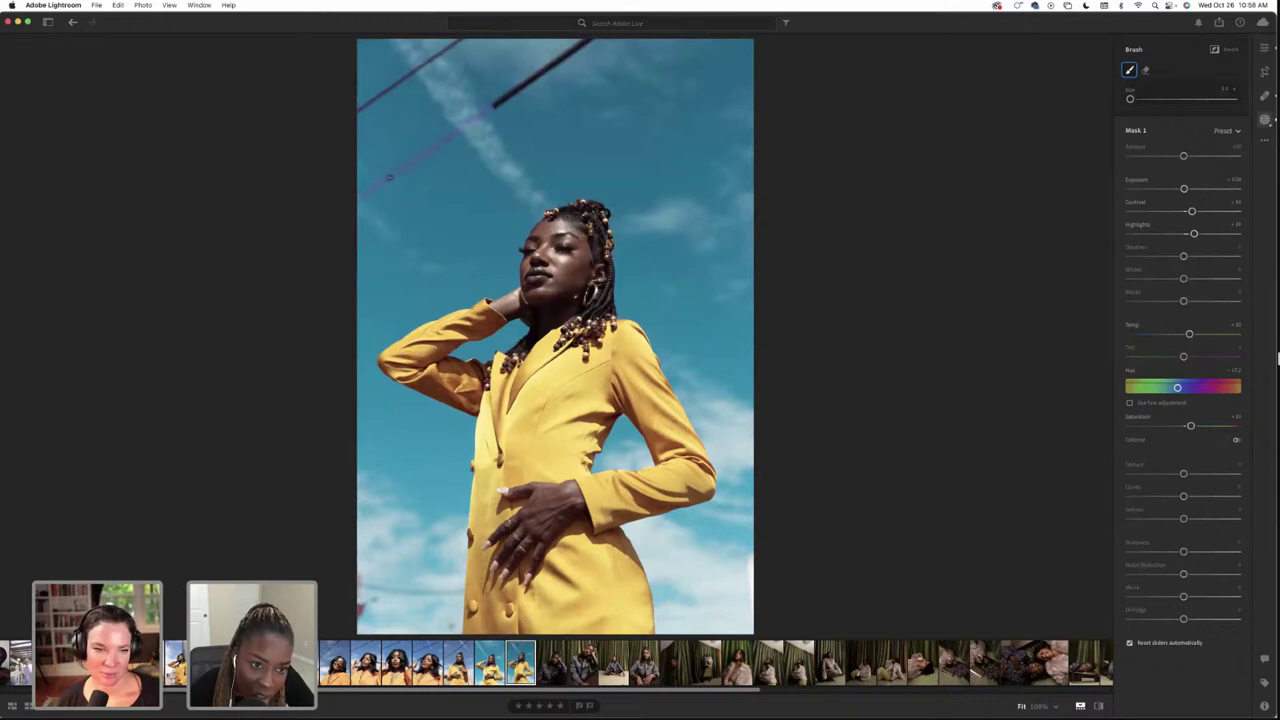
Paint along the faint sky wire and add a new Brush component to Mask 1
{"action": "left_click_drag", "start_coordinate": [388, 178], "coordinate": [505, 98]}
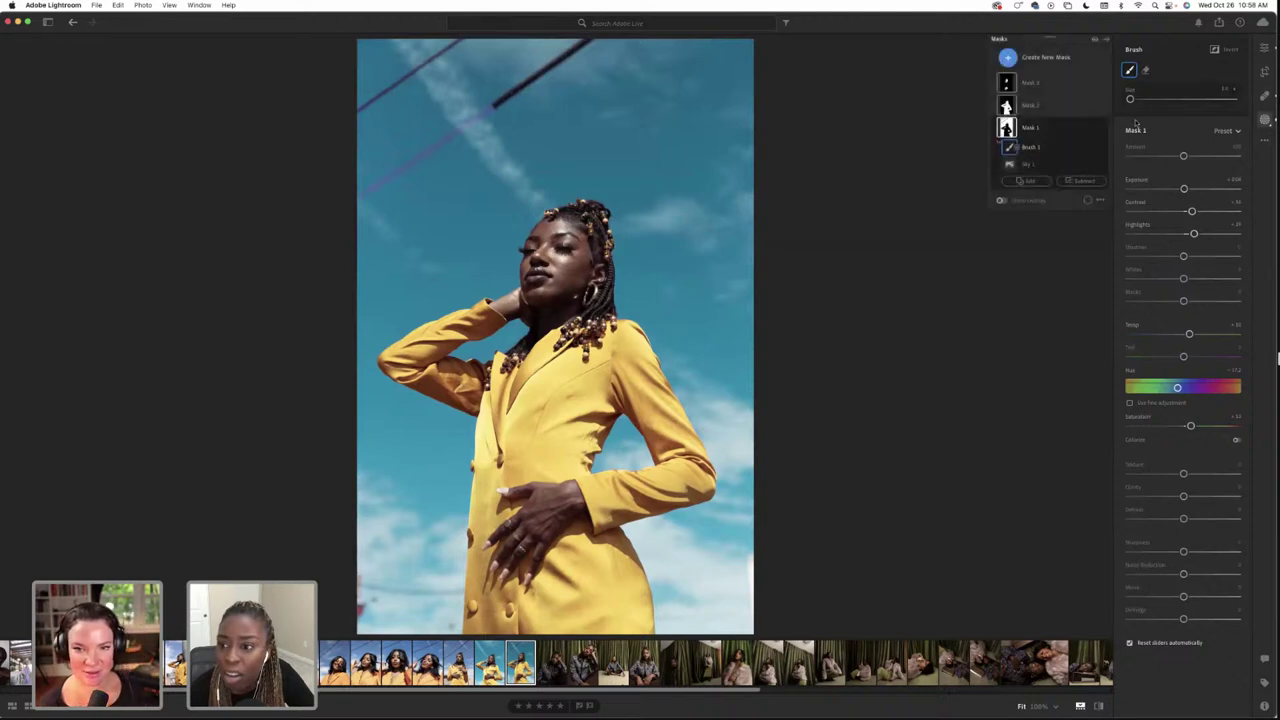
{"action": "left_click", "coordinate": [1032, 181]}
{"action": "key", "text": "Escape"}
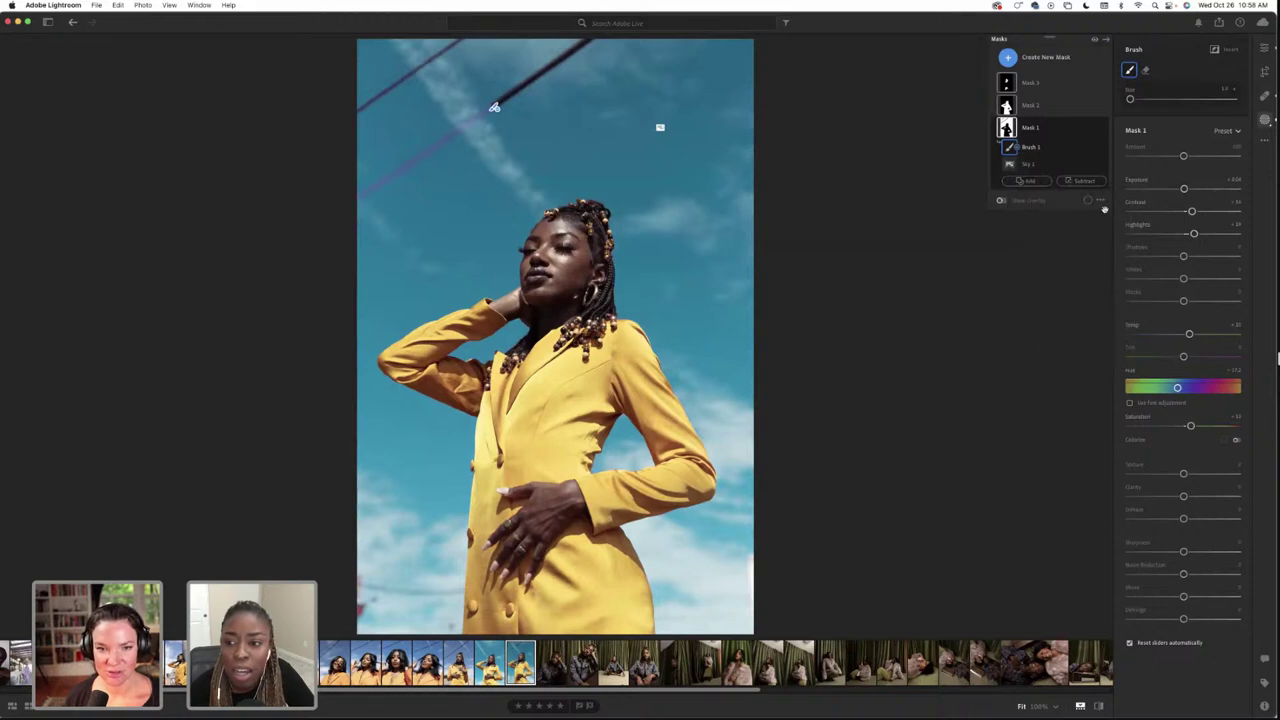
{"action": "left_click", "coordinate": [1020, 181]}
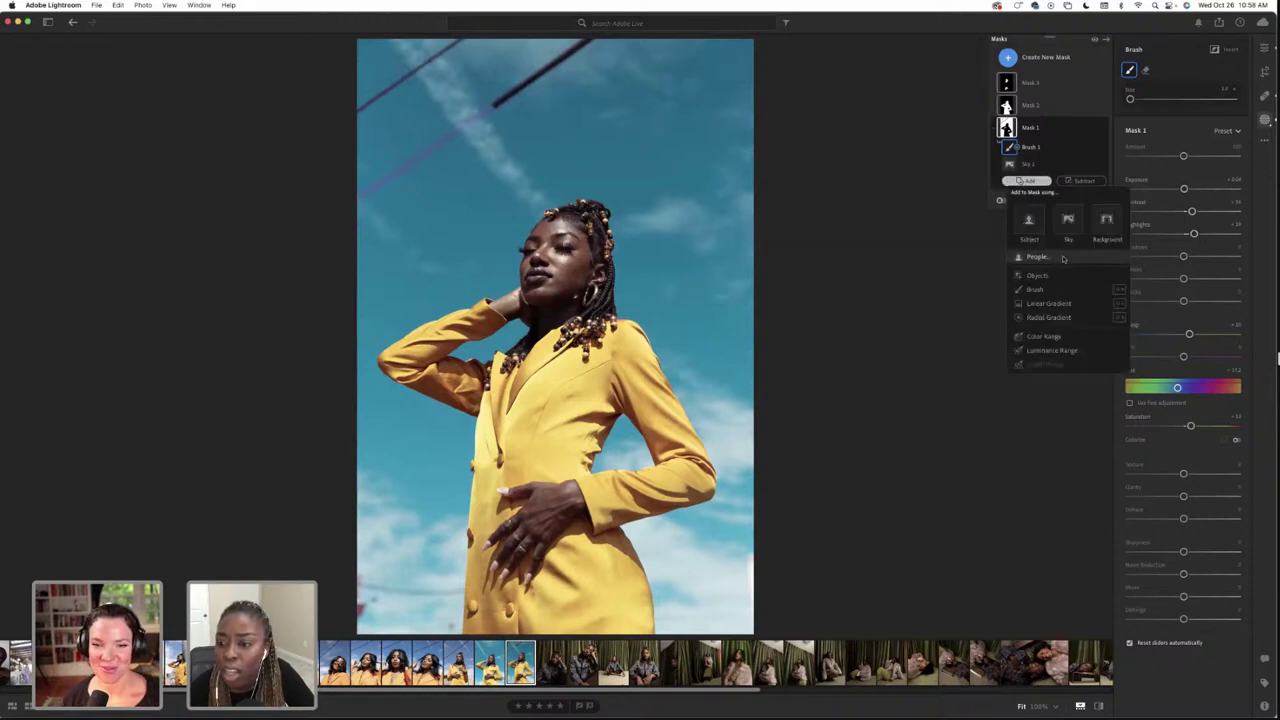
{"action": "left_click", "coordinate": [1036, 289]}
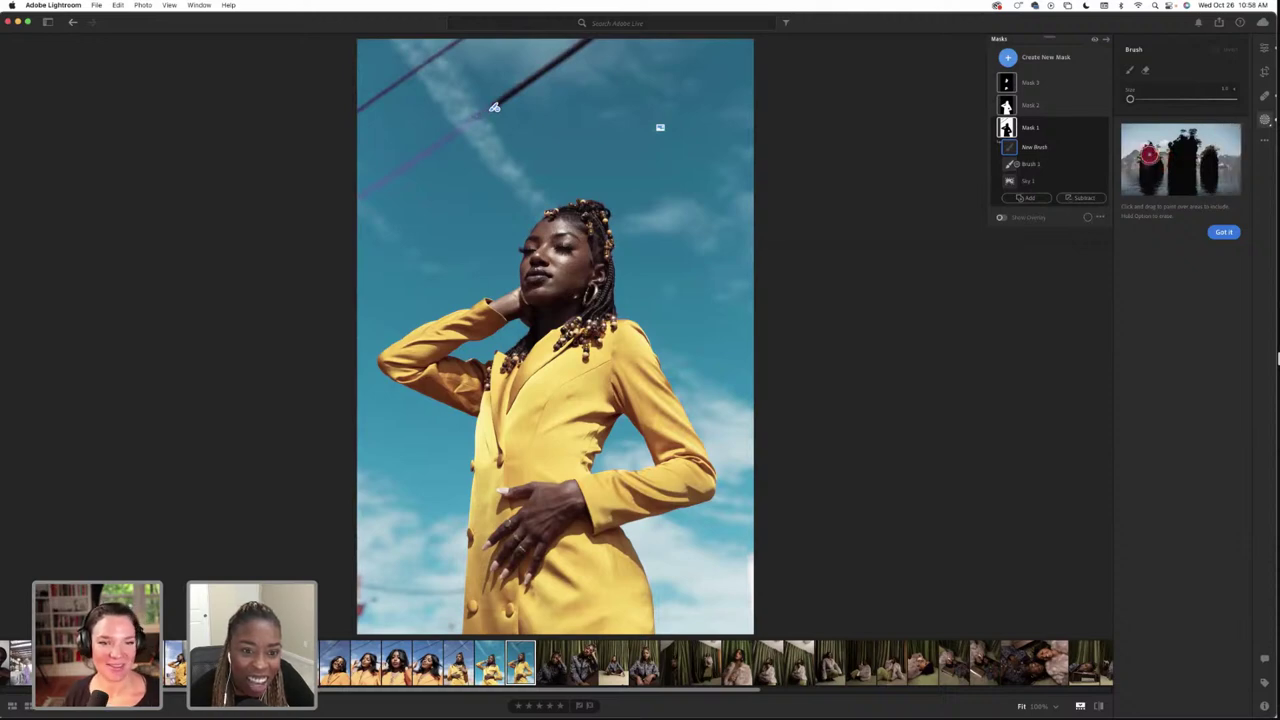
{"action": "left_click", "coordinate": [494, 107]}
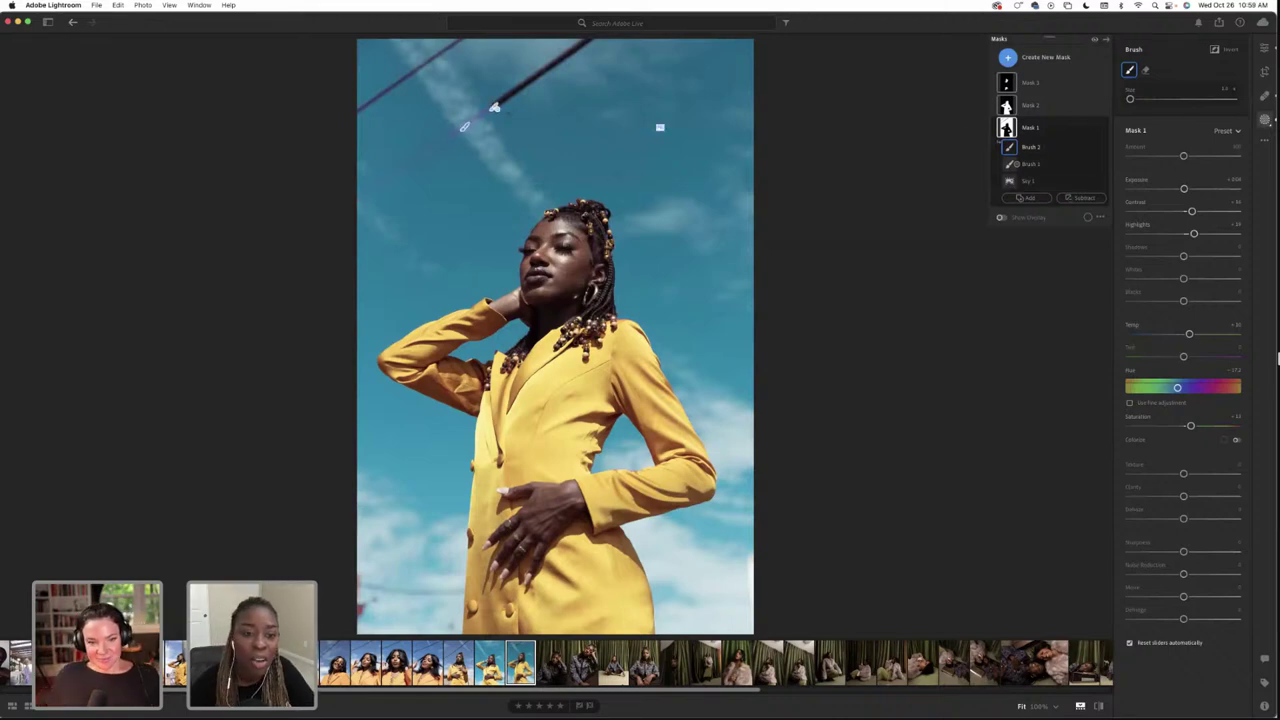
Fine-tune the brush size, check the mask overlay, and return to the main Edit panel
{"action": "key", "text": "bracketright"}
{"action": "key", "text": "bracketright"}
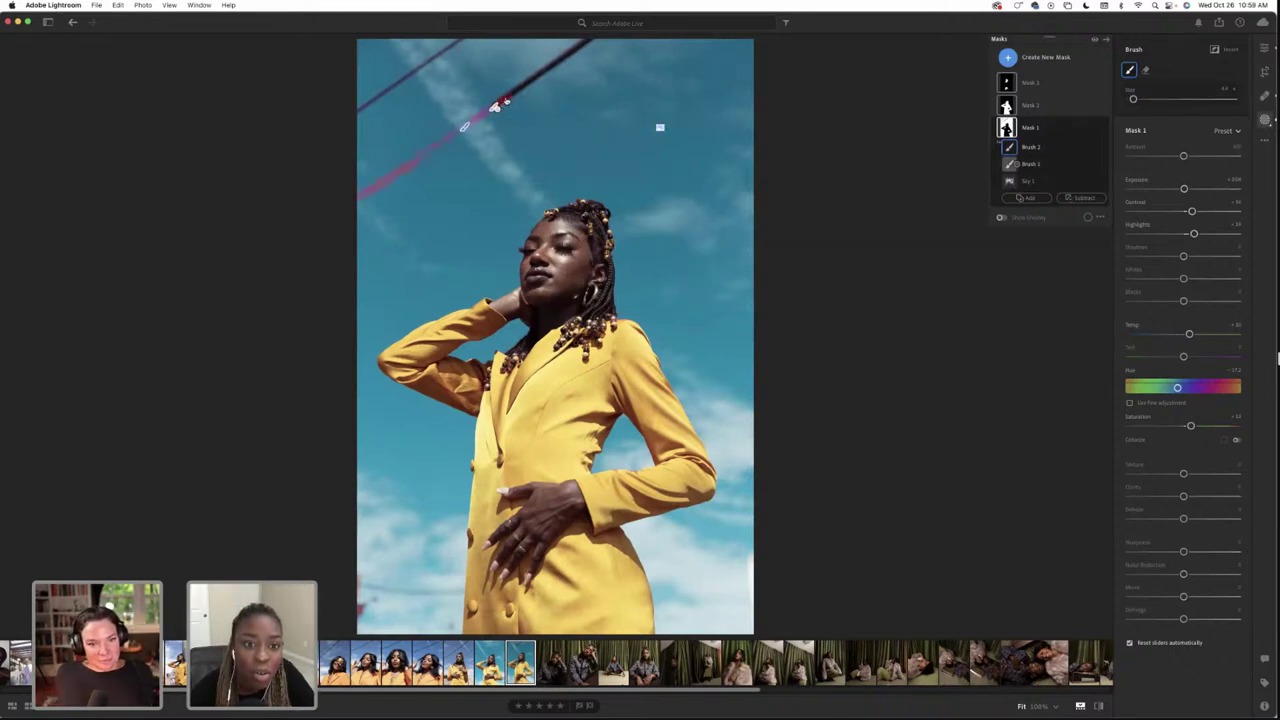
{"action": "key", "text": "bracketleft"}
{"action": "key", "text": "bracketleft"}
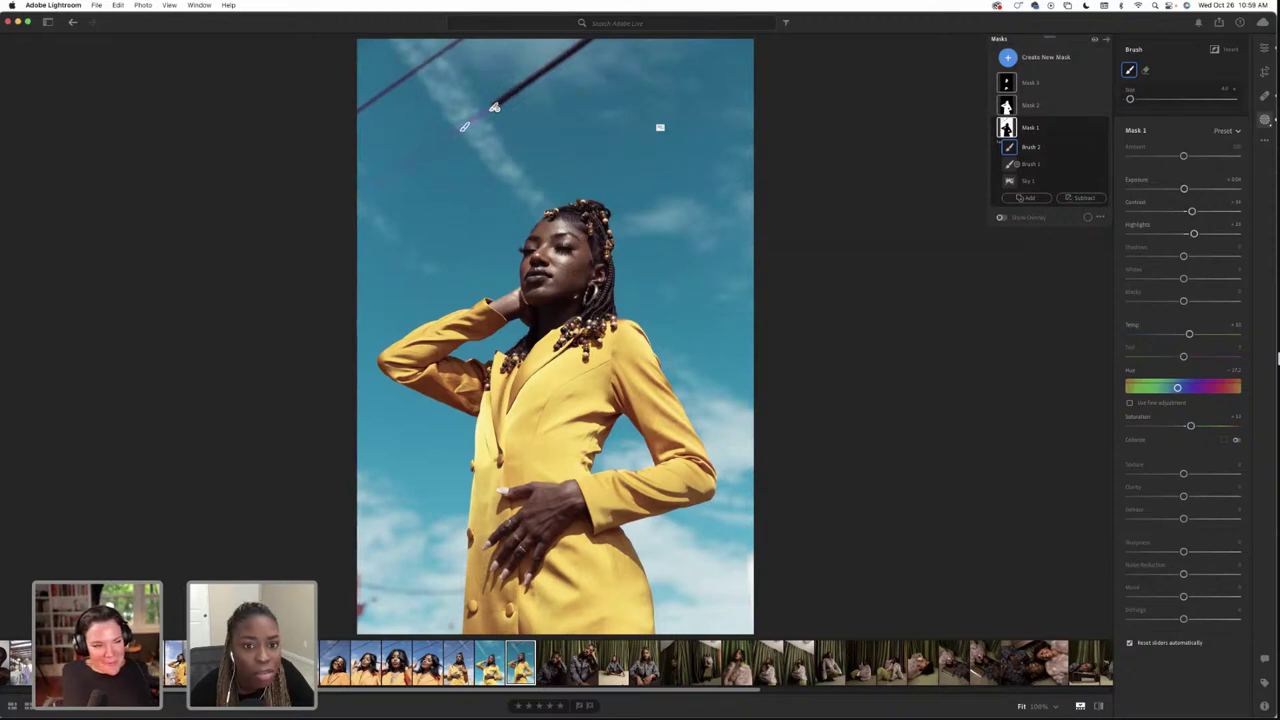
{"action": "key", "text": "shift+w"}
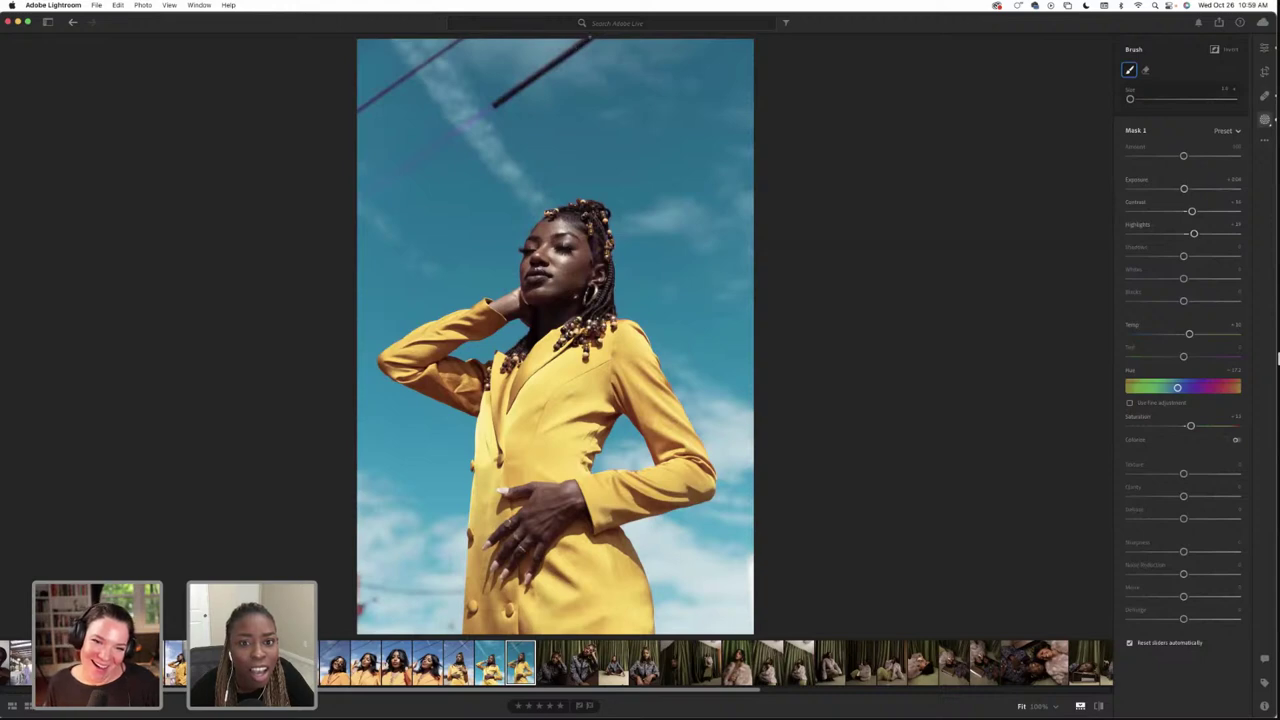
{"action": "key", "text": "shift+w"}
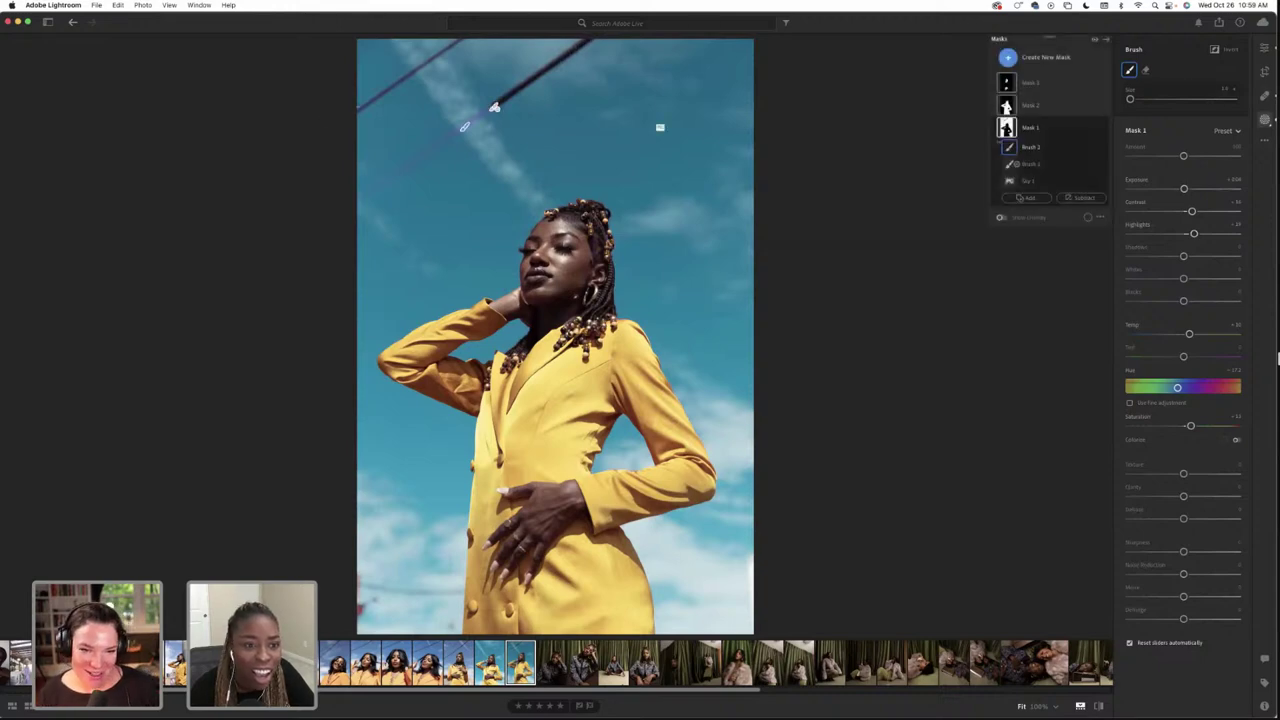
{"action": "key", "text": "shift+w"}
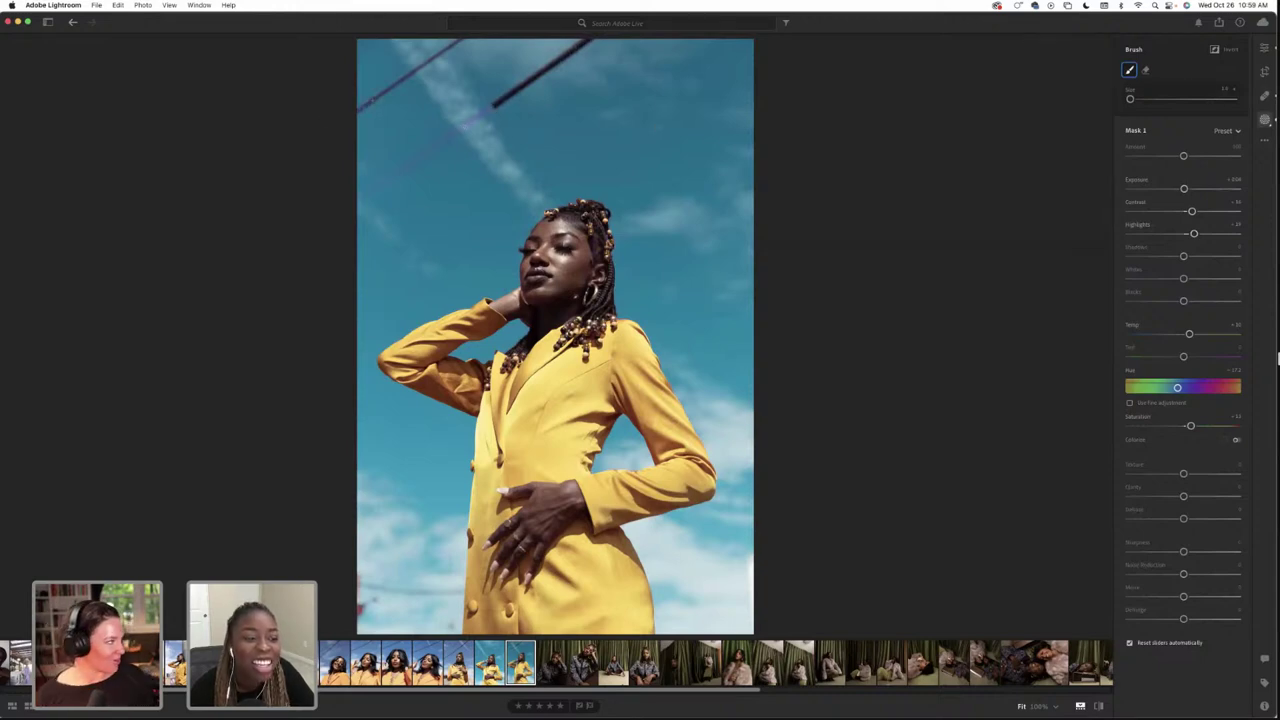
{"action": "key", "text": "shift+w"}
{"action": "key", "text": "shift+w"}
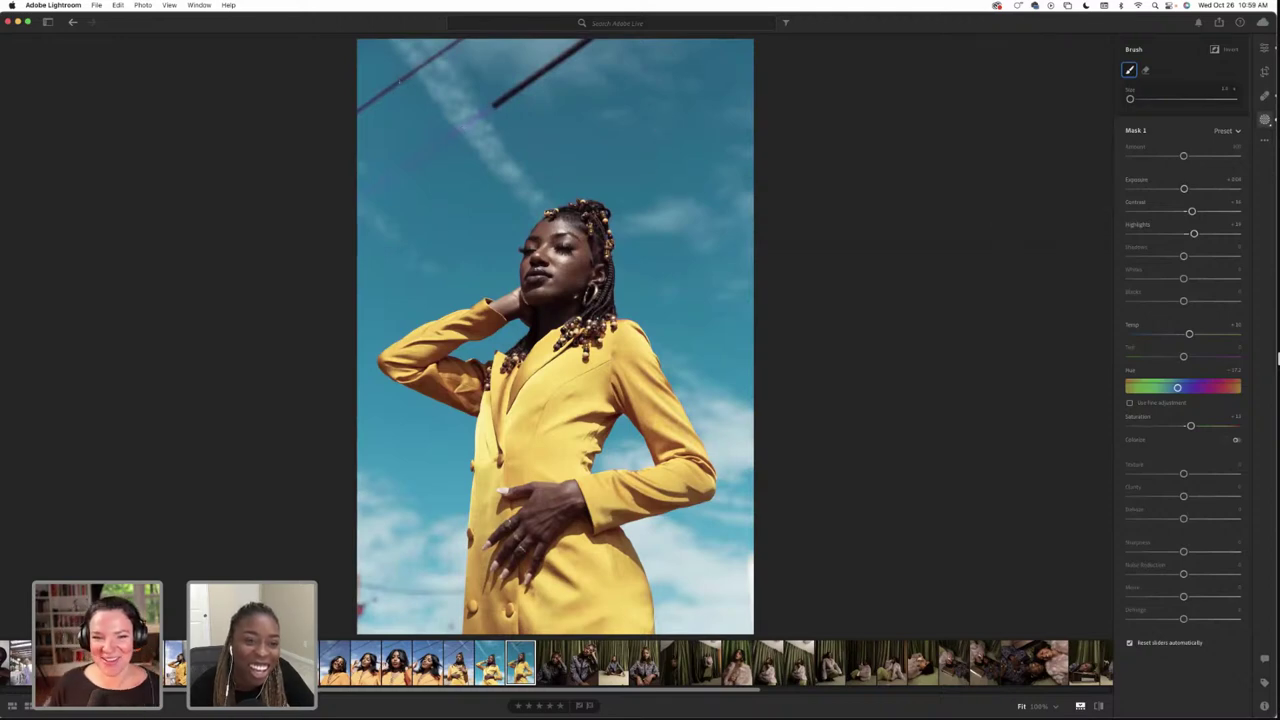
{"action": "key", "text": "shift+w"}
{"action": "key", "text": "shift+w"}
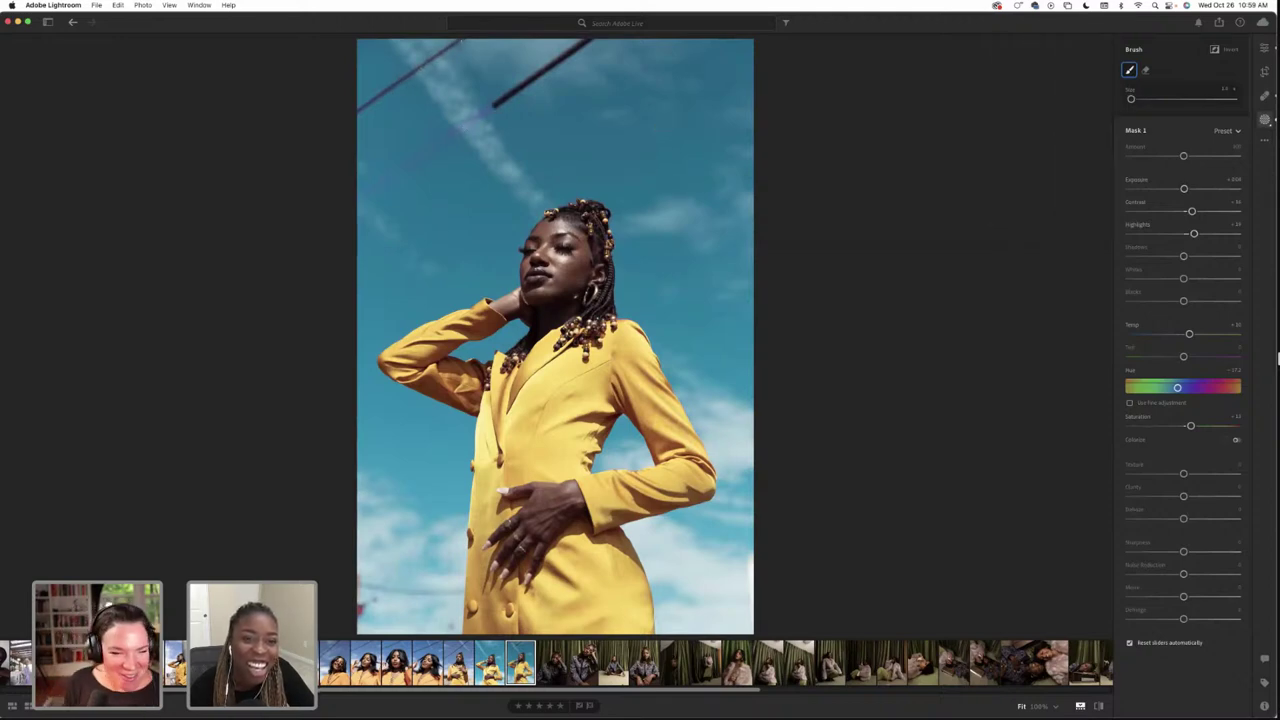
{"action": "key", "text": "shift+w"}
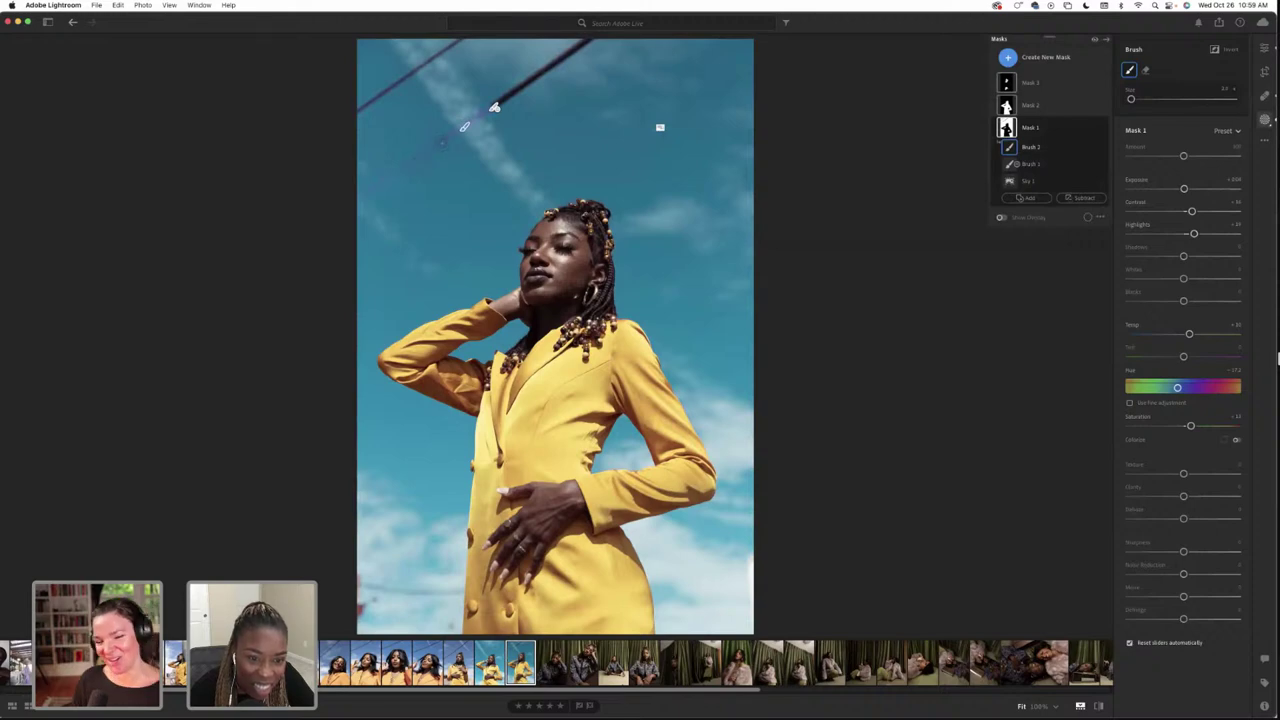
{"action": "key", "text": "shift+w"}
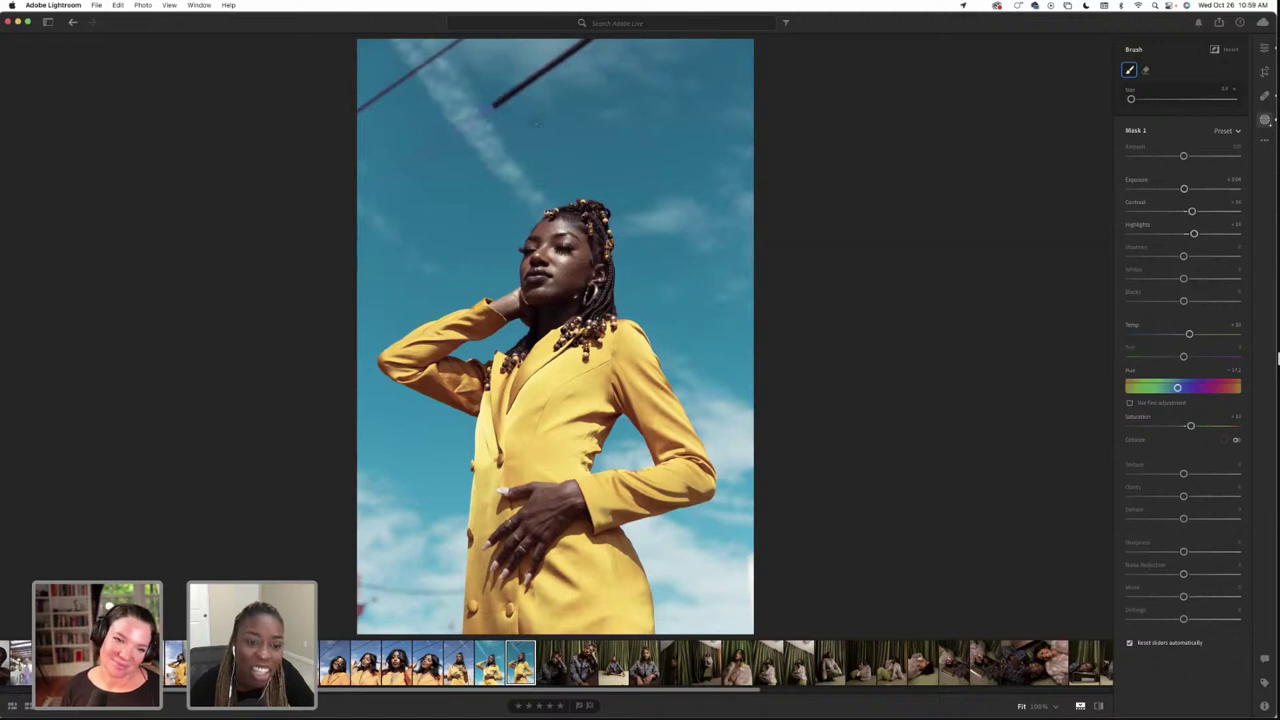
{"action": "key", "text": "shift+w"}
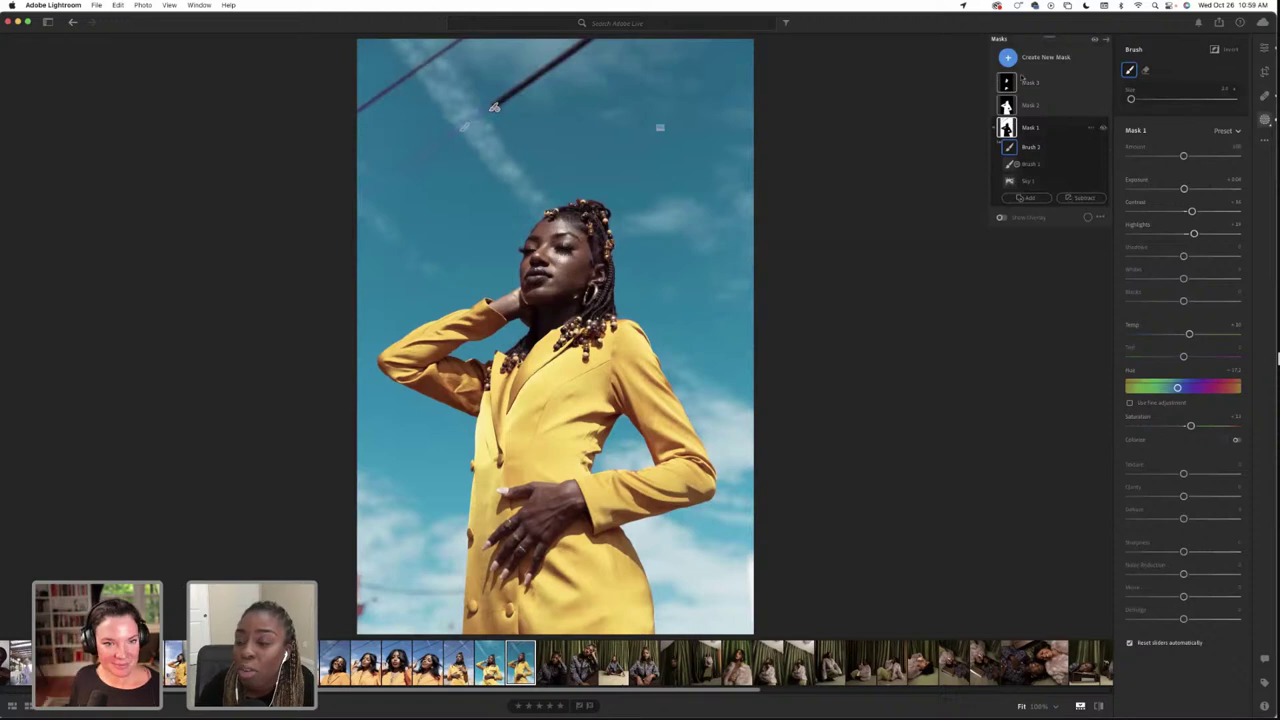
{"action": "left_click", "coordinate": [1264, 50]}
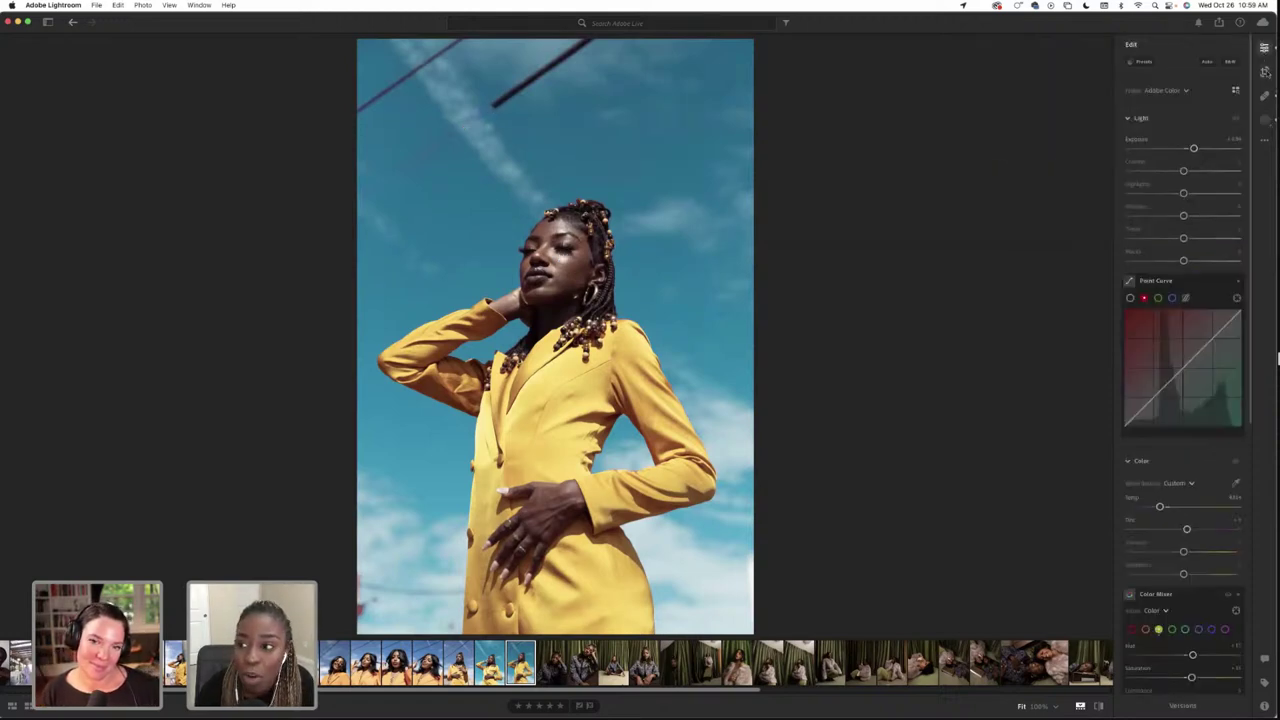
Try content-aware removal and cloning on the upper-sky wire segment, then revert both
{"action": "left_click", "coordinate": [1265, 95]}
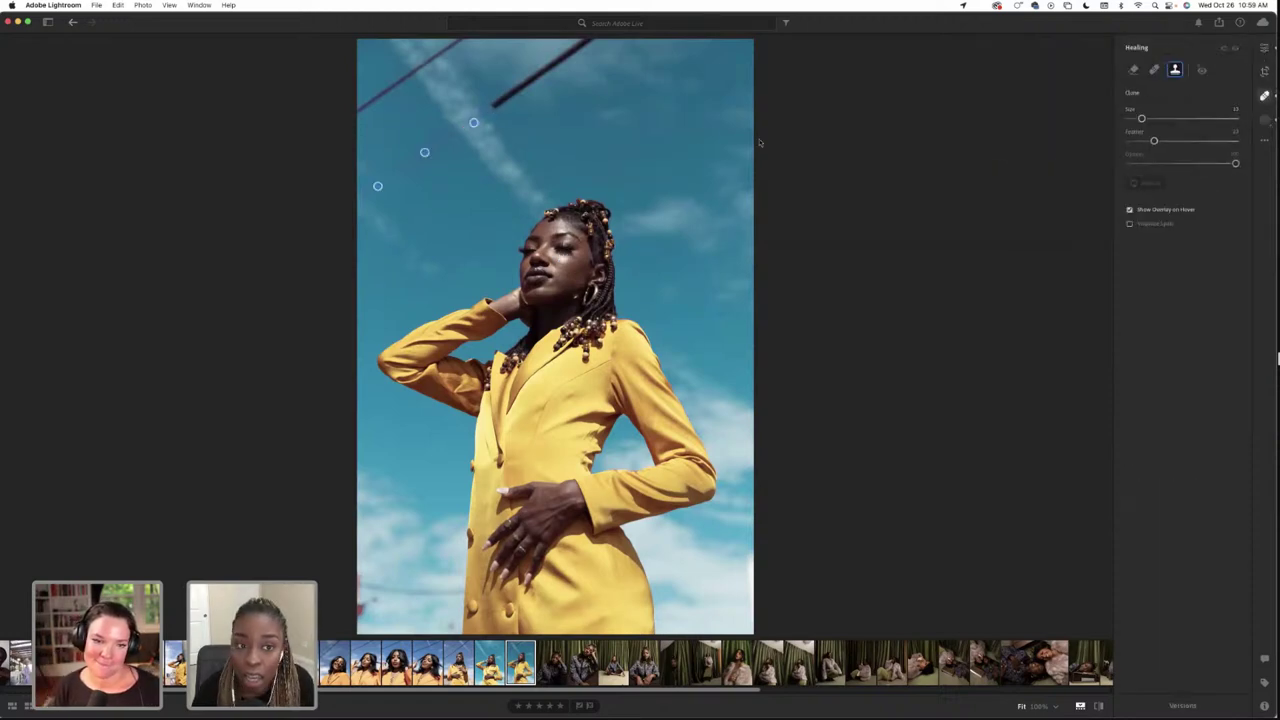
{"action": "key", "text": "shift+h"}
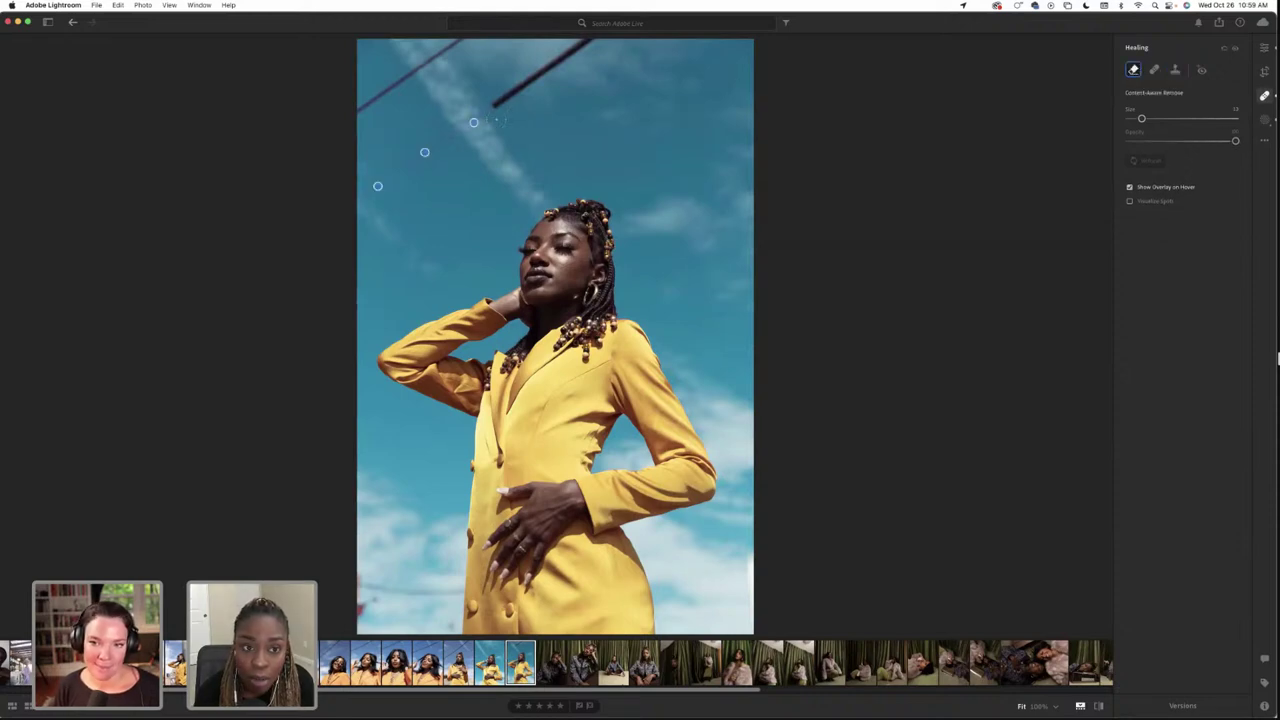
{"action": "left_click_drag", "start_coordinate": [498, 104], "coordinate": [539, 79]}
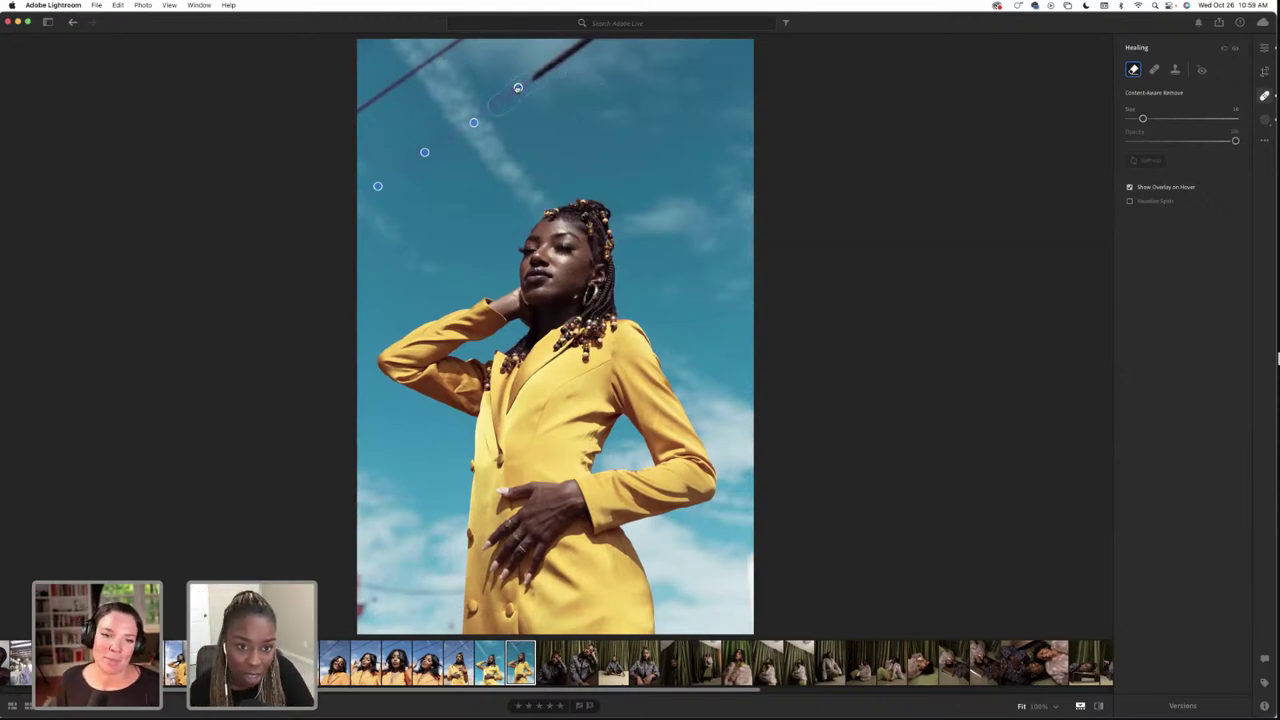
{"action": "left_click", "coordinate": [517, 89]}
{"action": "key", "text": "Delete"}
{"action": "key", "text": "super+z"}
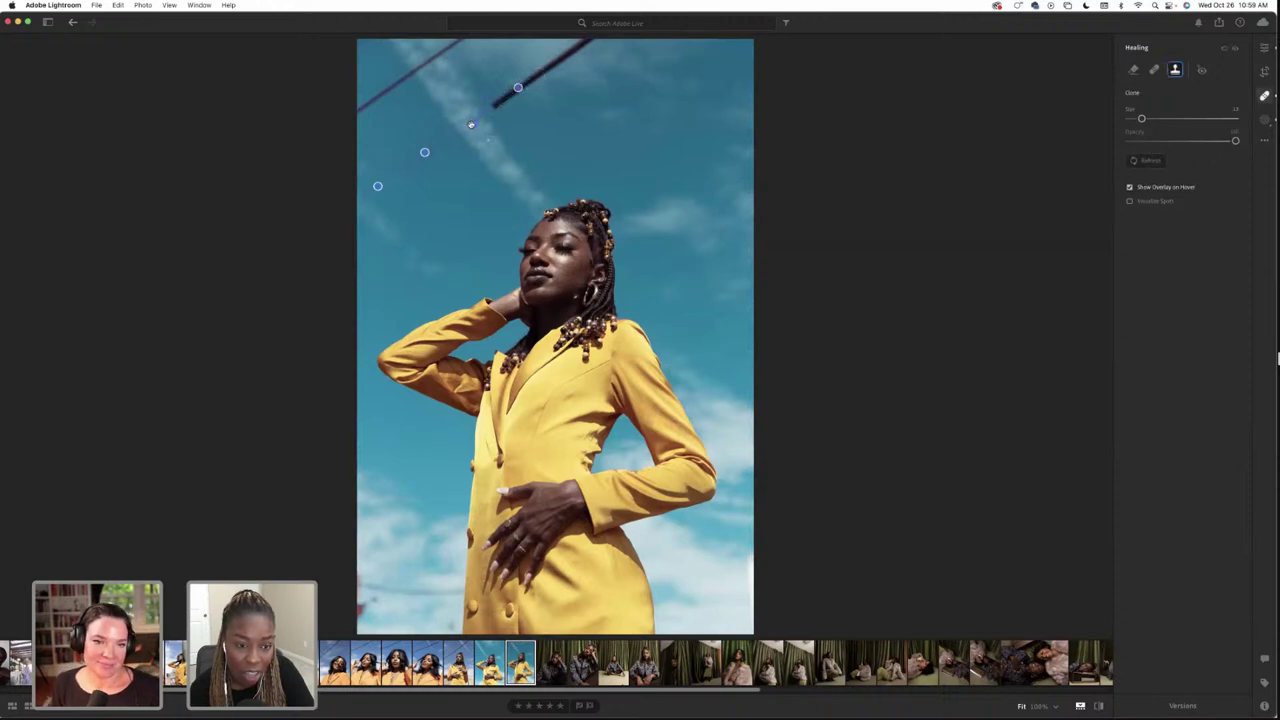
{"action": "left_click_drag", "start_coordinate": [457, 131], "coordinate": [360, 196]}
{"action": "key", "text": "super+z"}
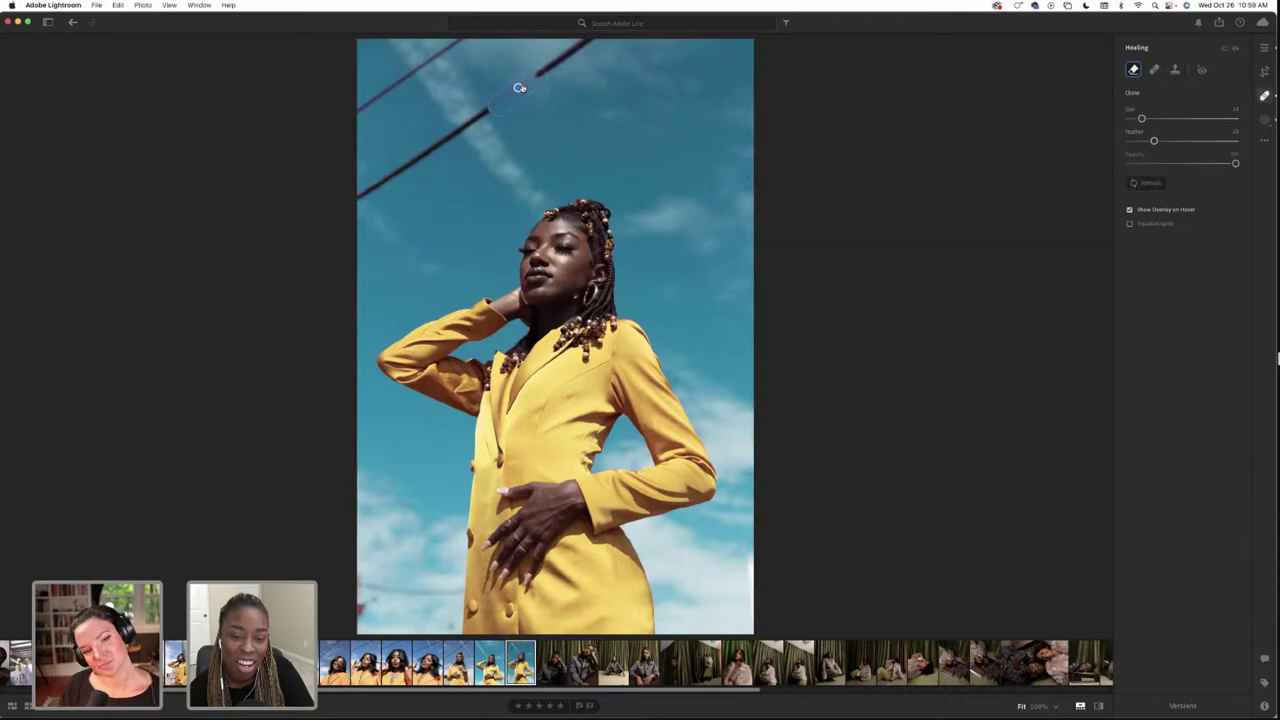
{"action": "key", "text": "super+z"}
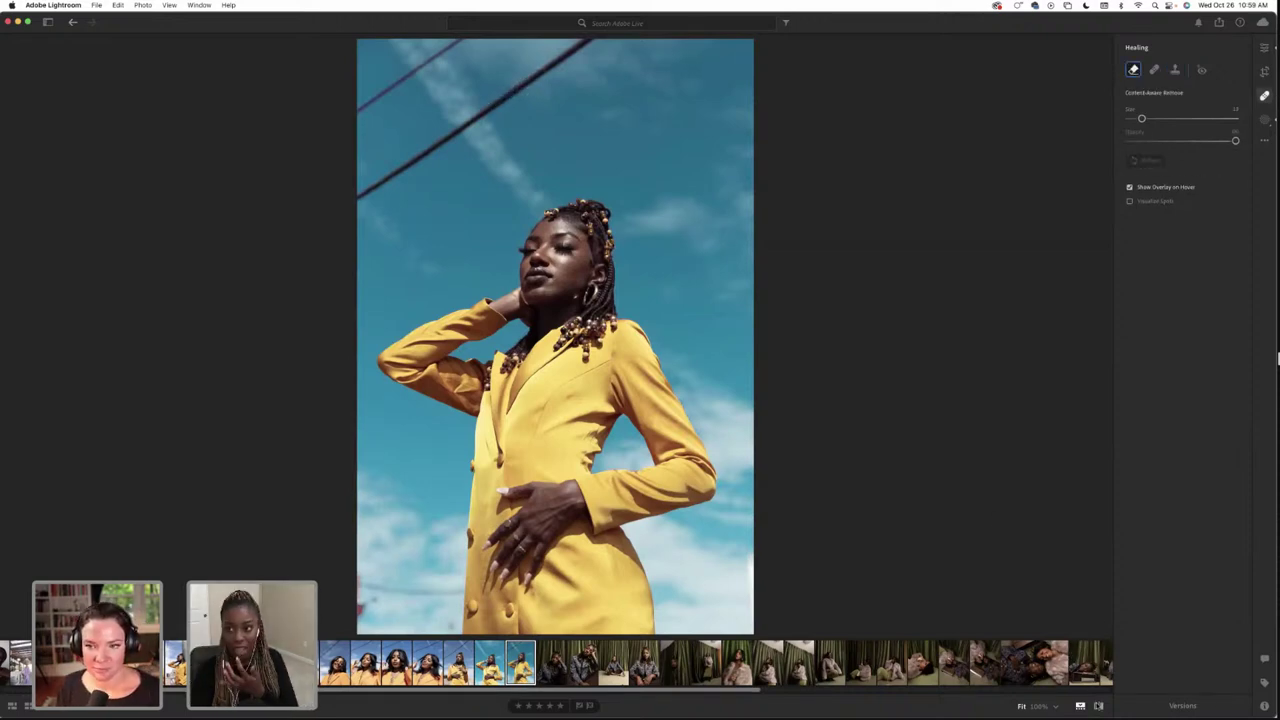
Compare with the original, go to the next yellow-suit photo, and heal its bottom-left spot
{"action": "key", "text": "backslash"}
{"action": "left_click", "coordinate": [1098, 706]}
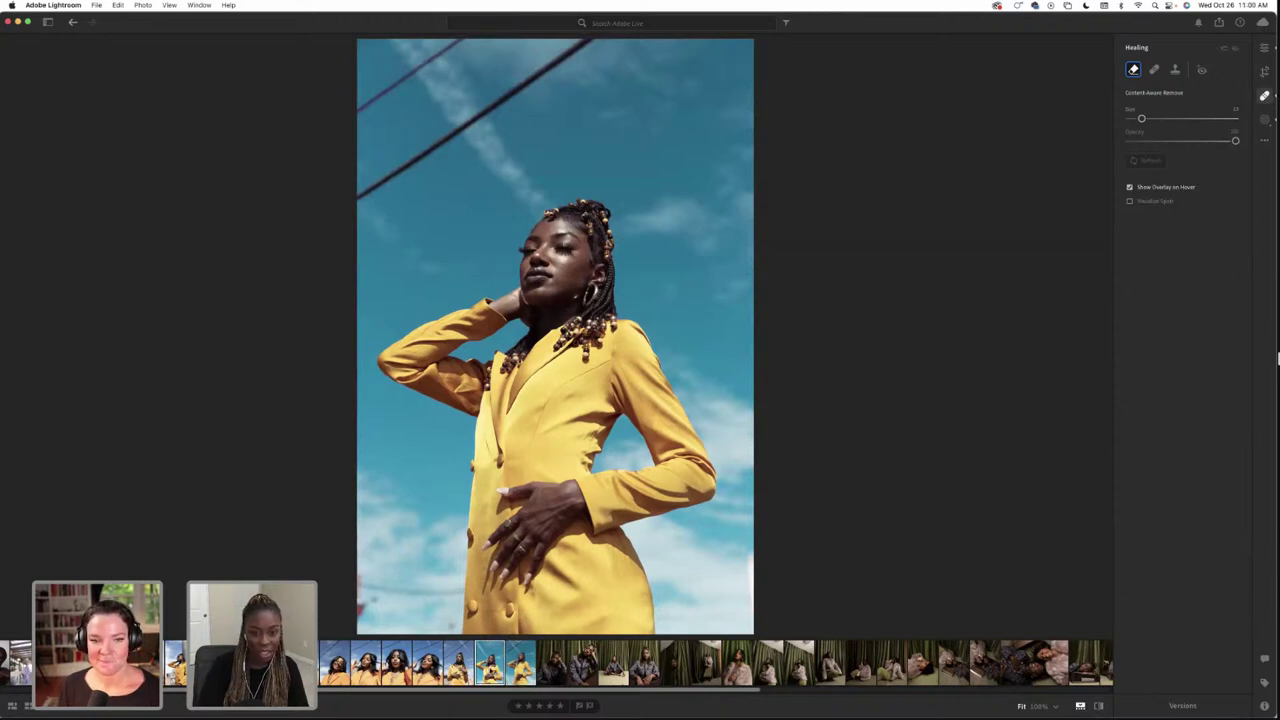
{"action": "left_click", "coordinate": [490, 665]}
{"action": "left_click", "coordinate": [520, 663]}
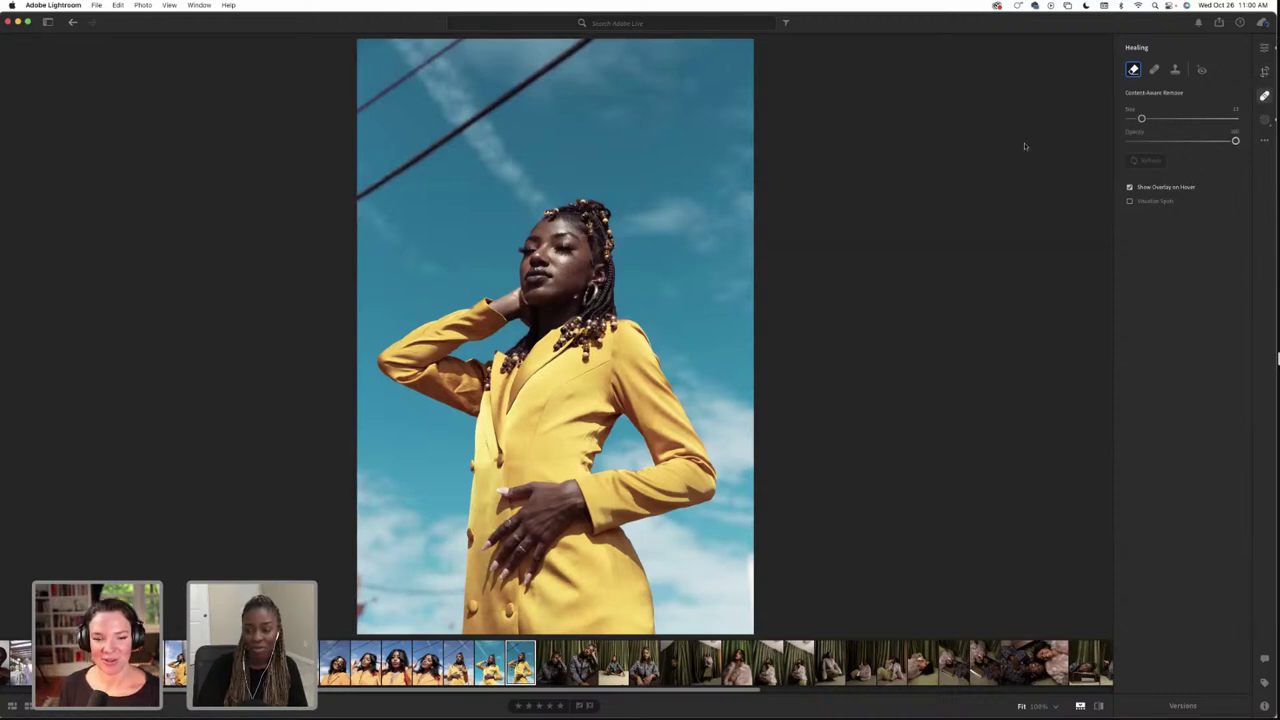
{"action": "key", "text": "bracketright"}
{"action": "key", "text": "bracketright"}
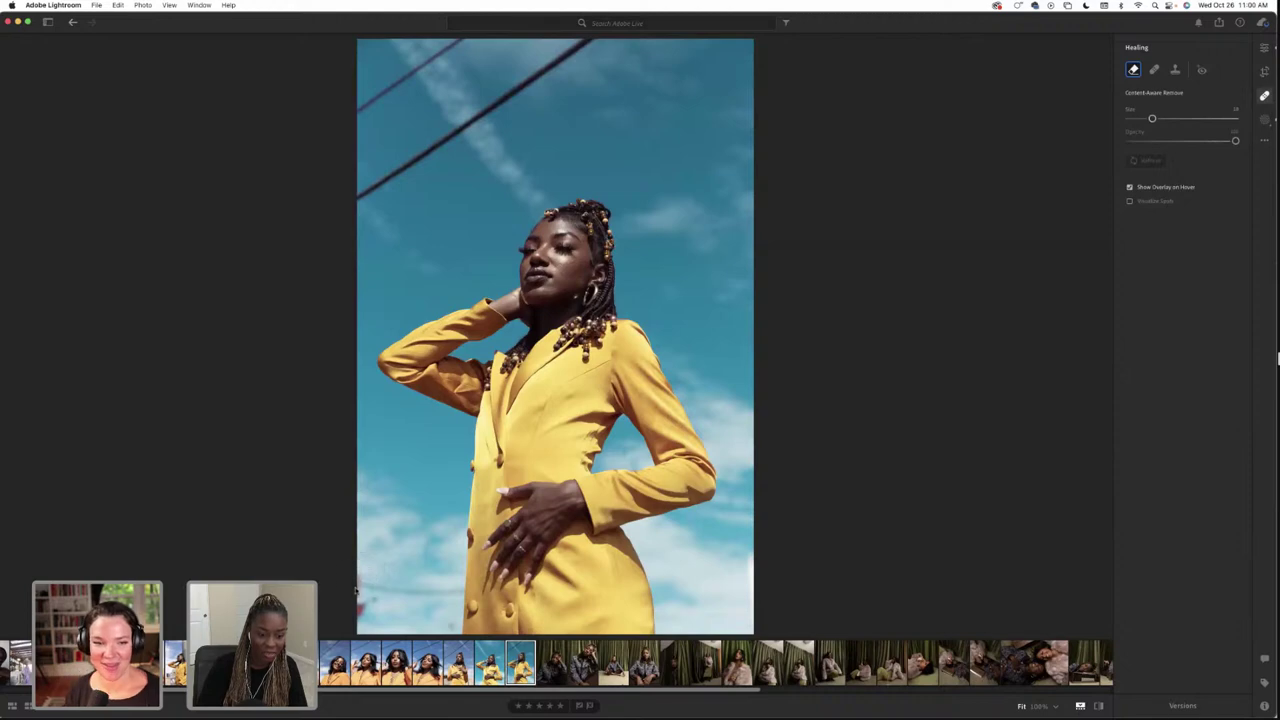
{"action": "left_click_drag", "start_coordinate": [360, 576], "coordinate": [362, 610]}
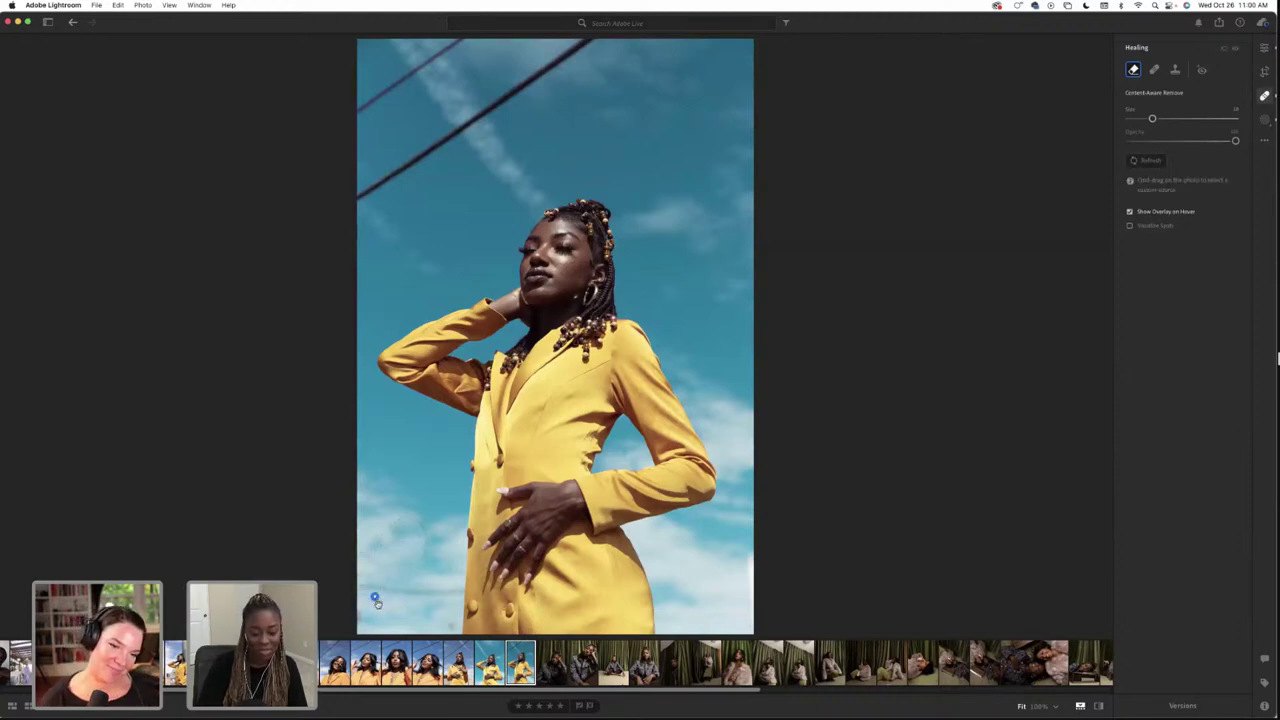
Shrink the healing brush size on the yellow-suit portrait
{"action": "key", "text": "bracketleft"}
{"action": "key", "text": "bracketleft"}
{"action": "key", "text": "bracketleft"}
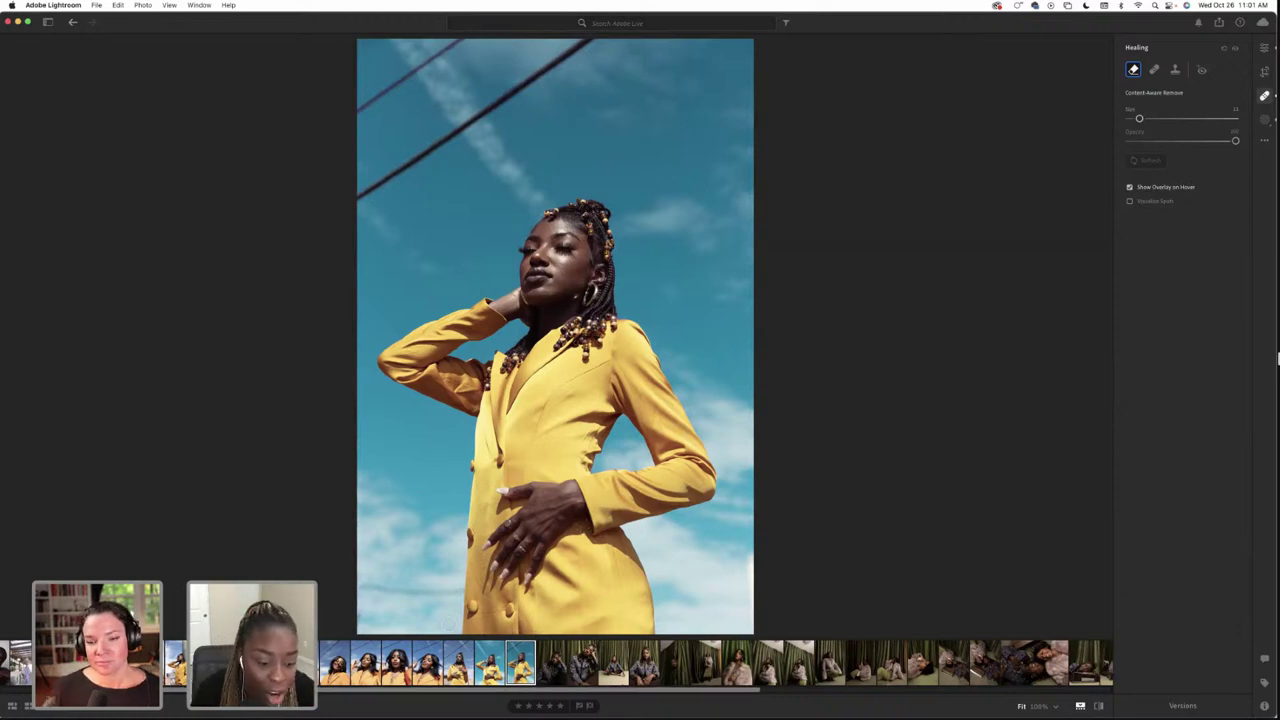
Browse the filmstrip past the street photos and open the close-up of three women's faces
{"action": "key", "text": "Left"}
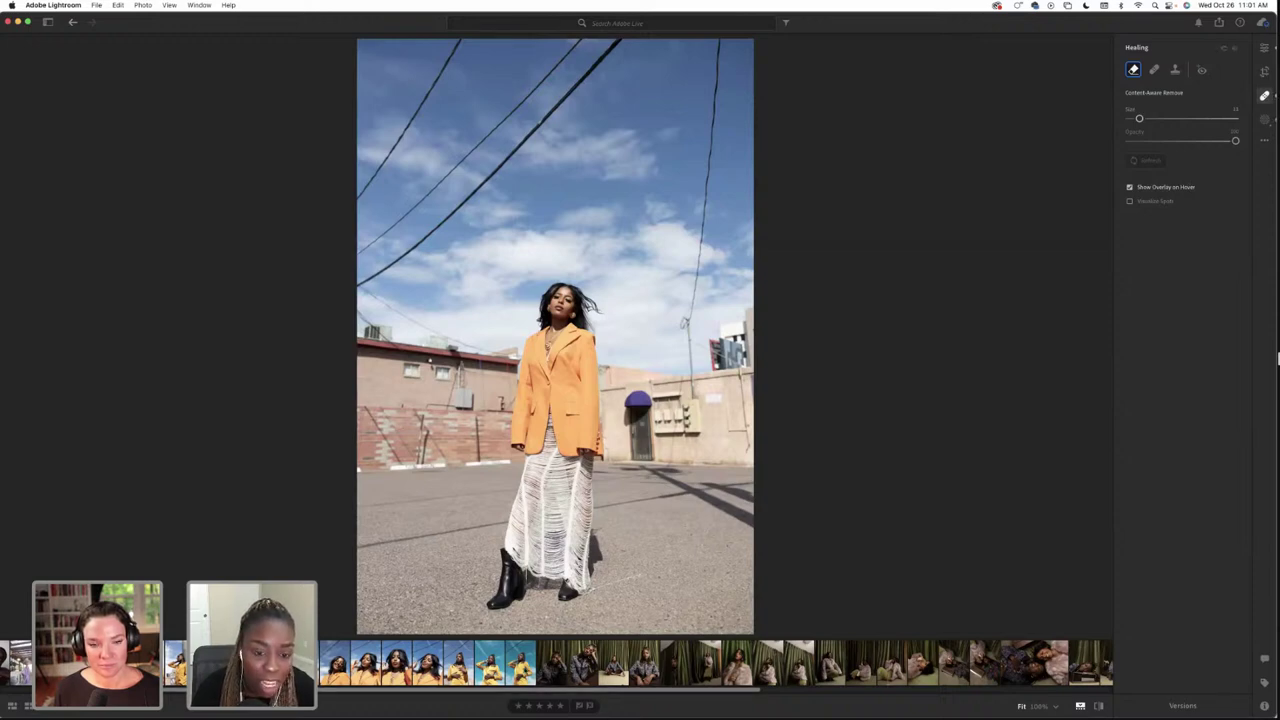
{"action": "left_click", "coordinate": [520, 663]}
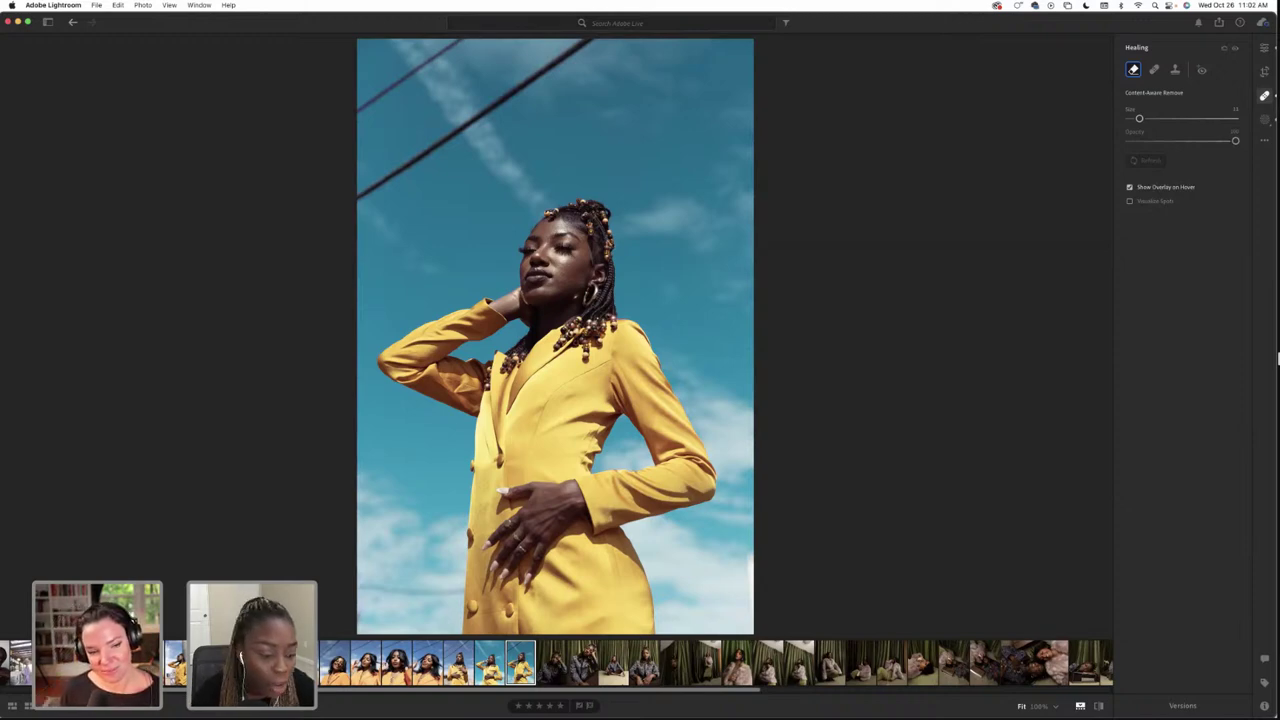
{"action": "left_click", "coordinate": [489, 663]}
{"action": "scroll", "coordinate": [715, 663], "scroll_direction": "left", "scroll_amount": 3}
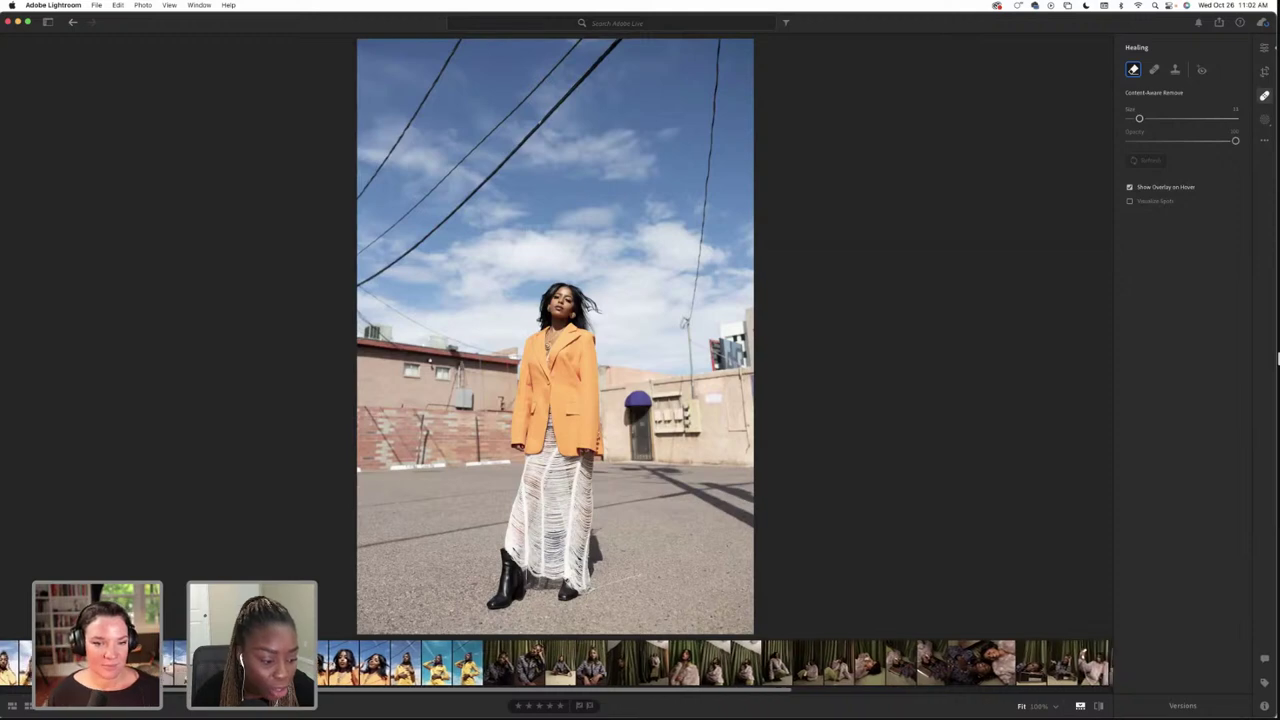
{"action": "scroll", "coordinate": [715, 663], "scroll_direction": "left", "scroll_amount": 5}
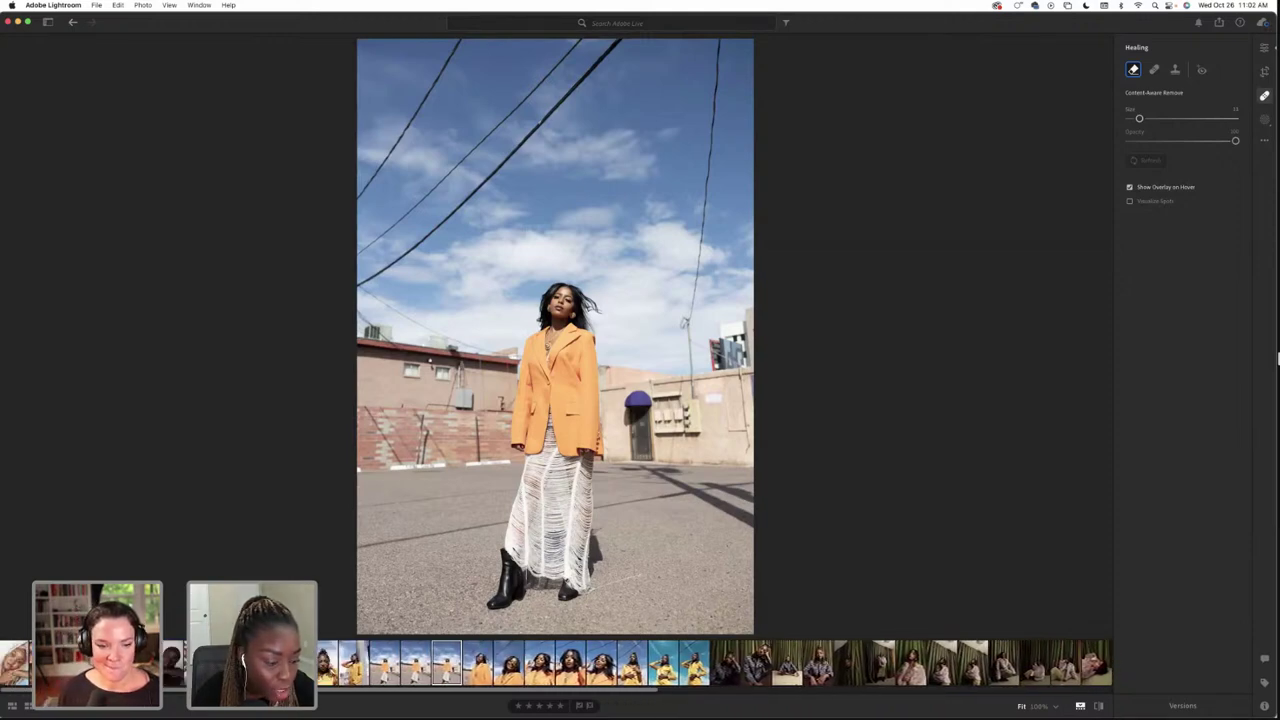
{"action": "left_click", "coordinate": [175, 663]}
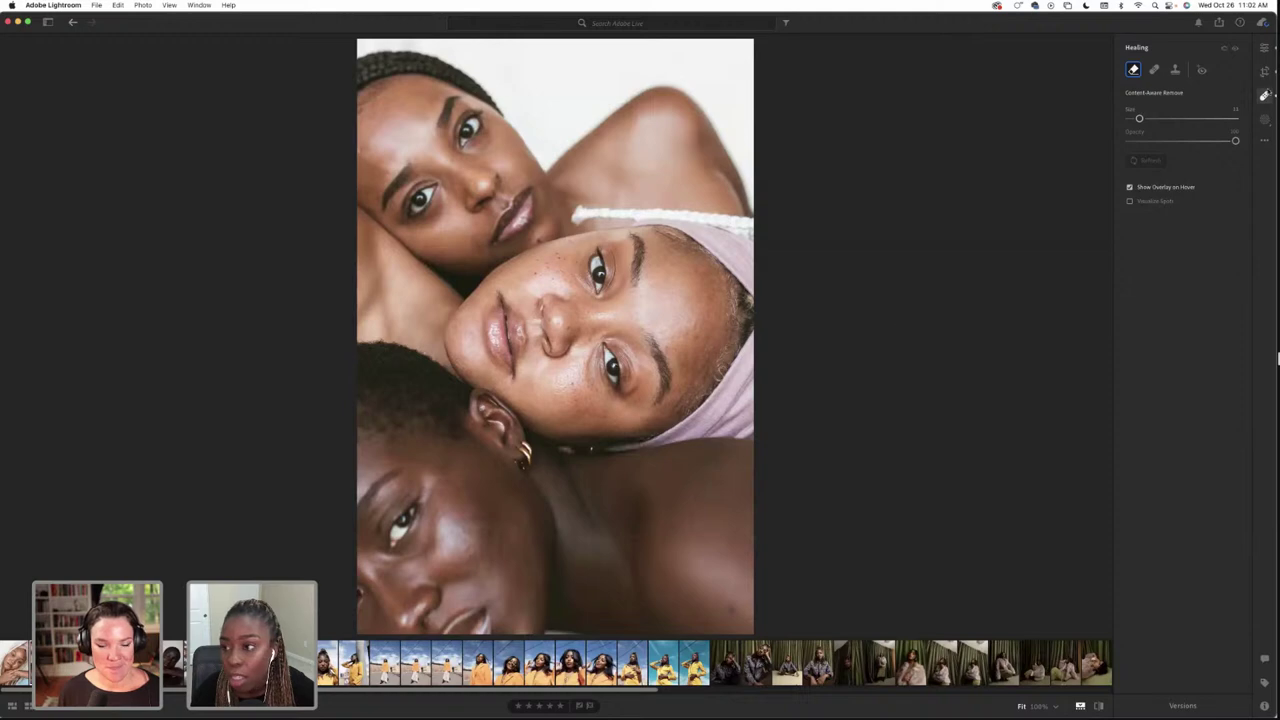
Reset all edits on the three-faces close-up, restoring the uncropped original with As Shot white balance
{"action": "left_click", "coordinate": [1264, 48]}
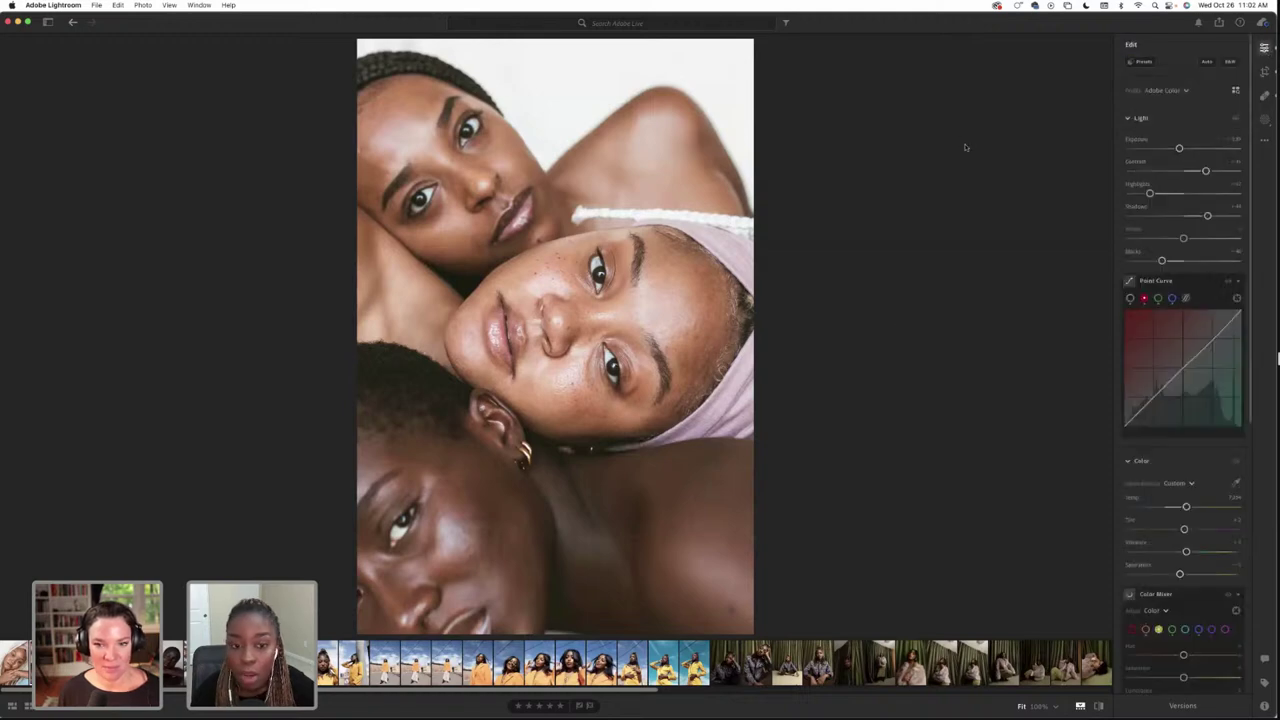
{"action": "key", "text": "Right"}
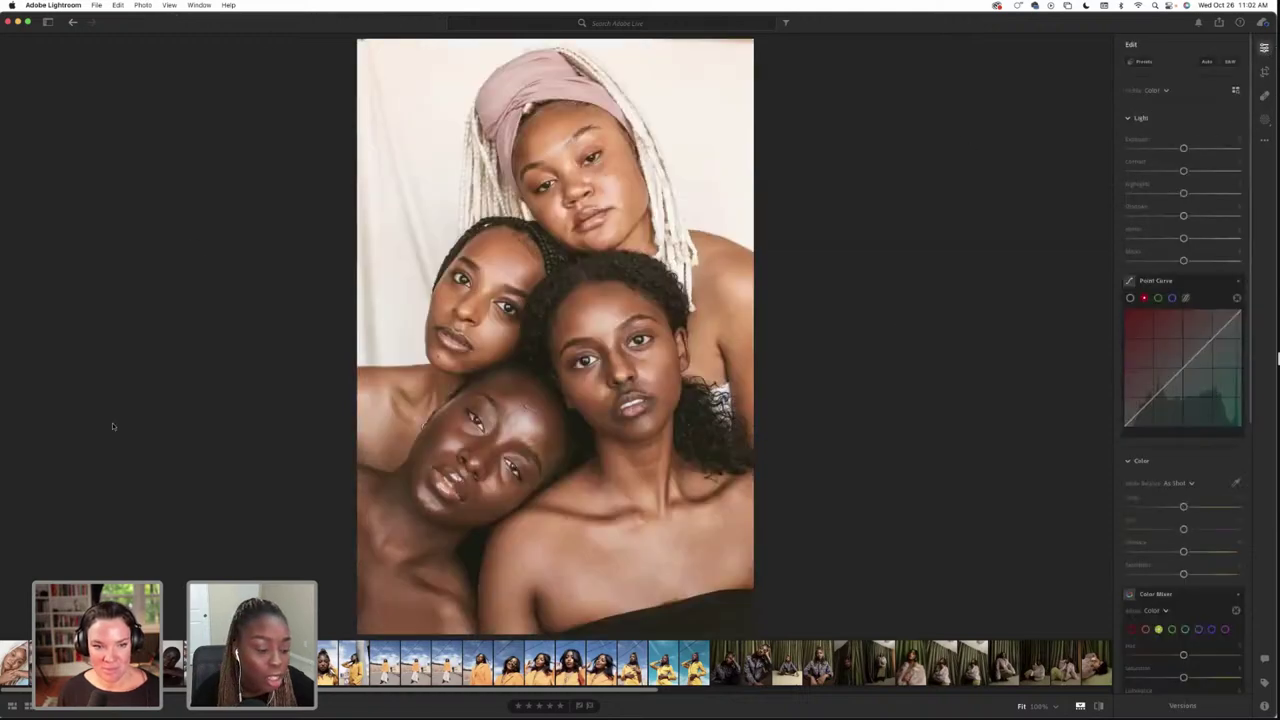
{"action": "key", "text": "Left"}
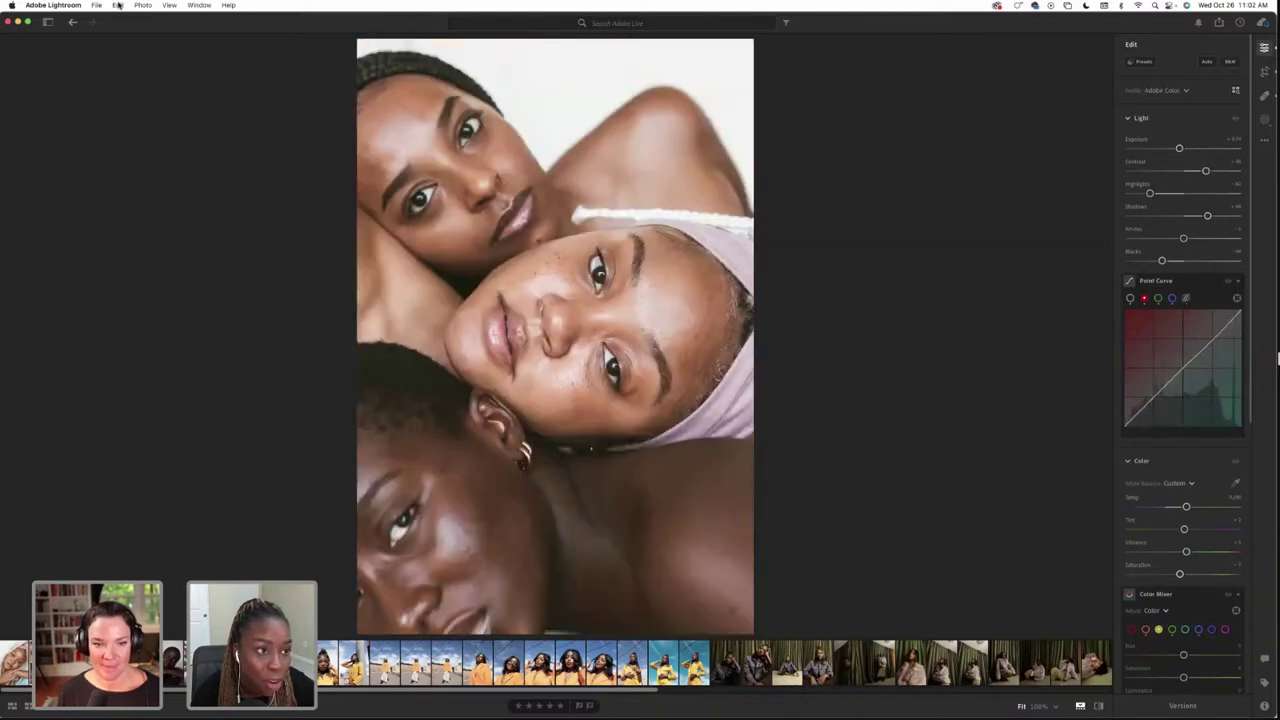
{"action": "left_click", "coordinate": [118, 5]}
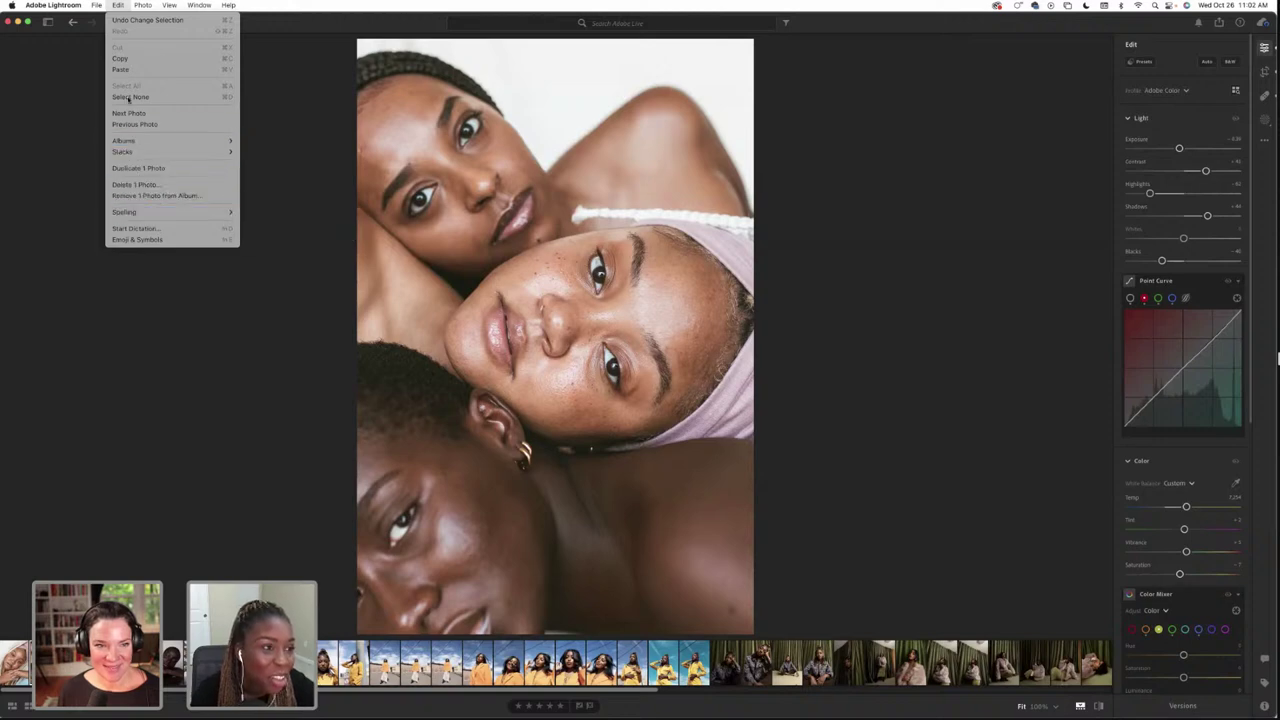
{"action": "left_click", "coordinate": [296, 102]}
{"action": "left_click", "coordinate": [116, 6]}
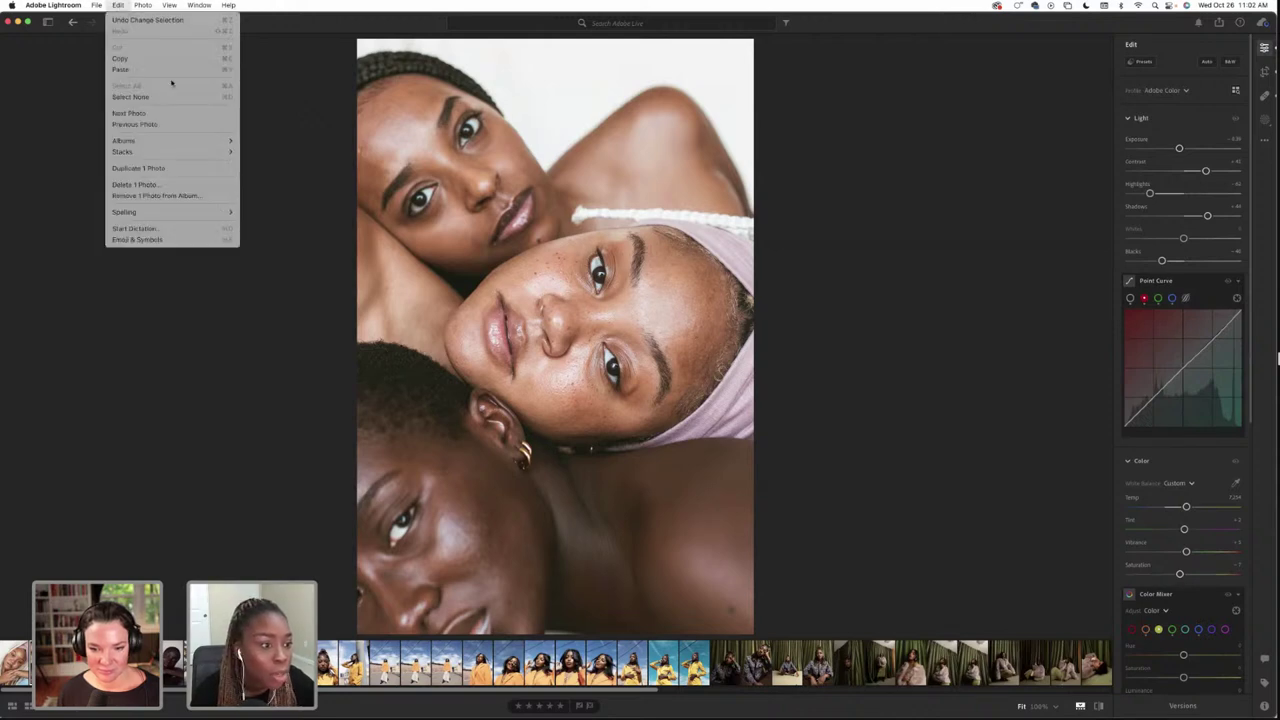
{"action": "mouse_move", "coordinate": [142, 6]}
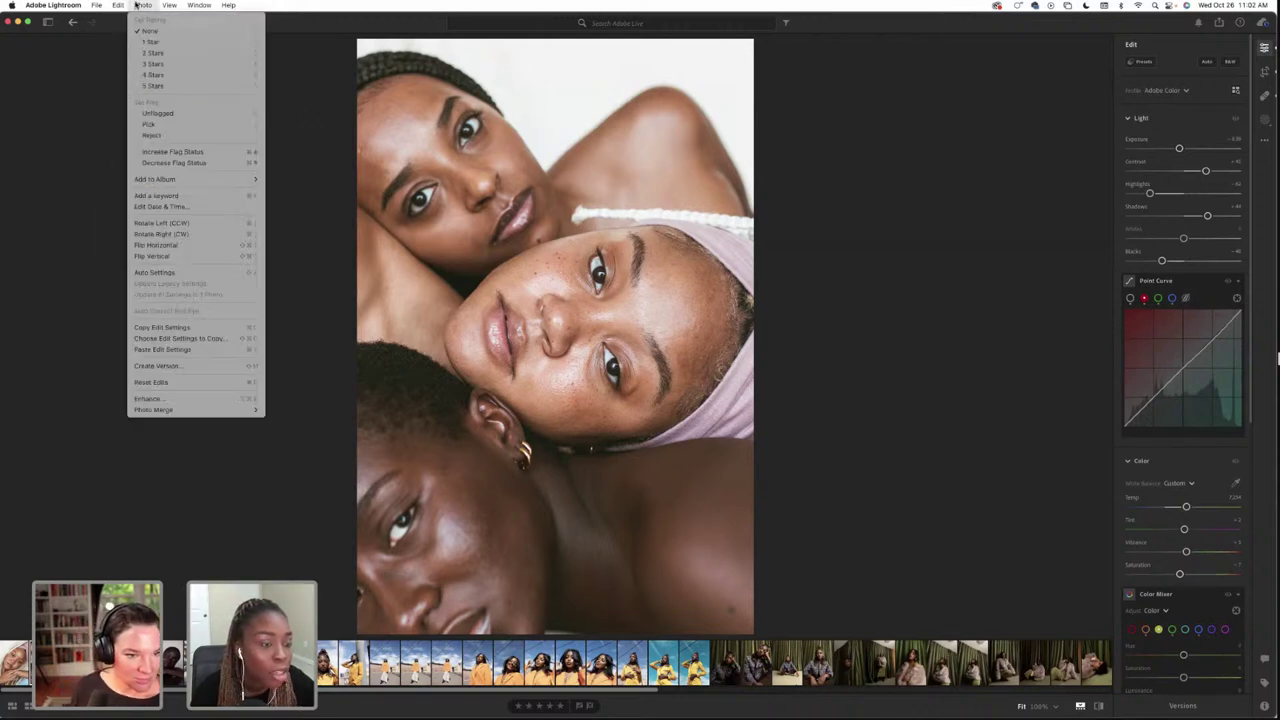
{"action": "left_click", "coordinate": [176, 381]}
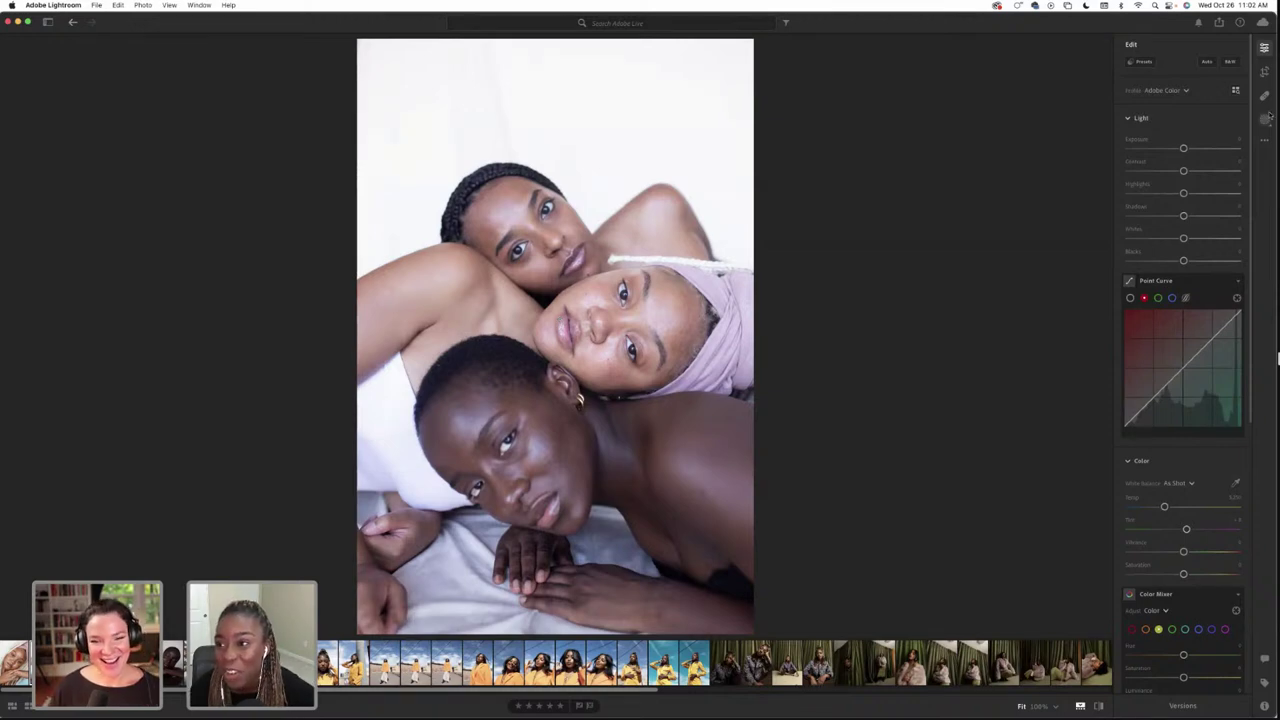
{"action": "left_click", "coordinate": [1265, 71]}
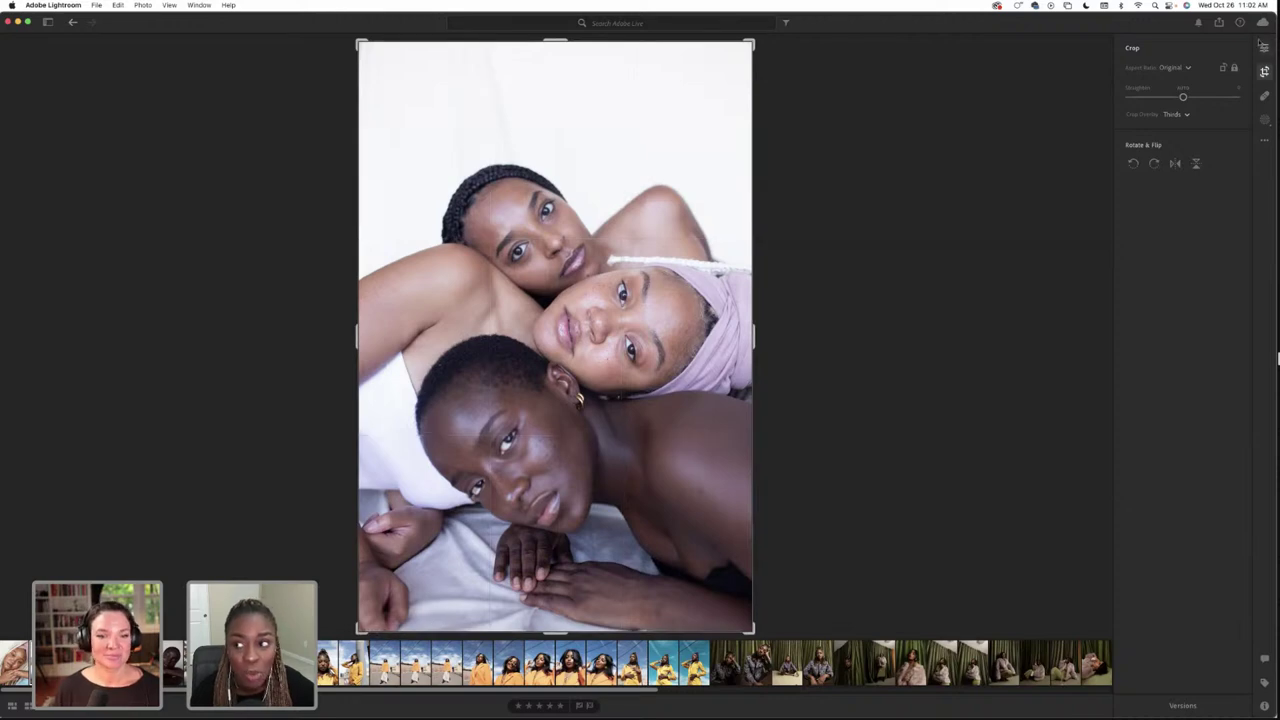
{"action": "left_click", "coordinate": [1264, 71]}
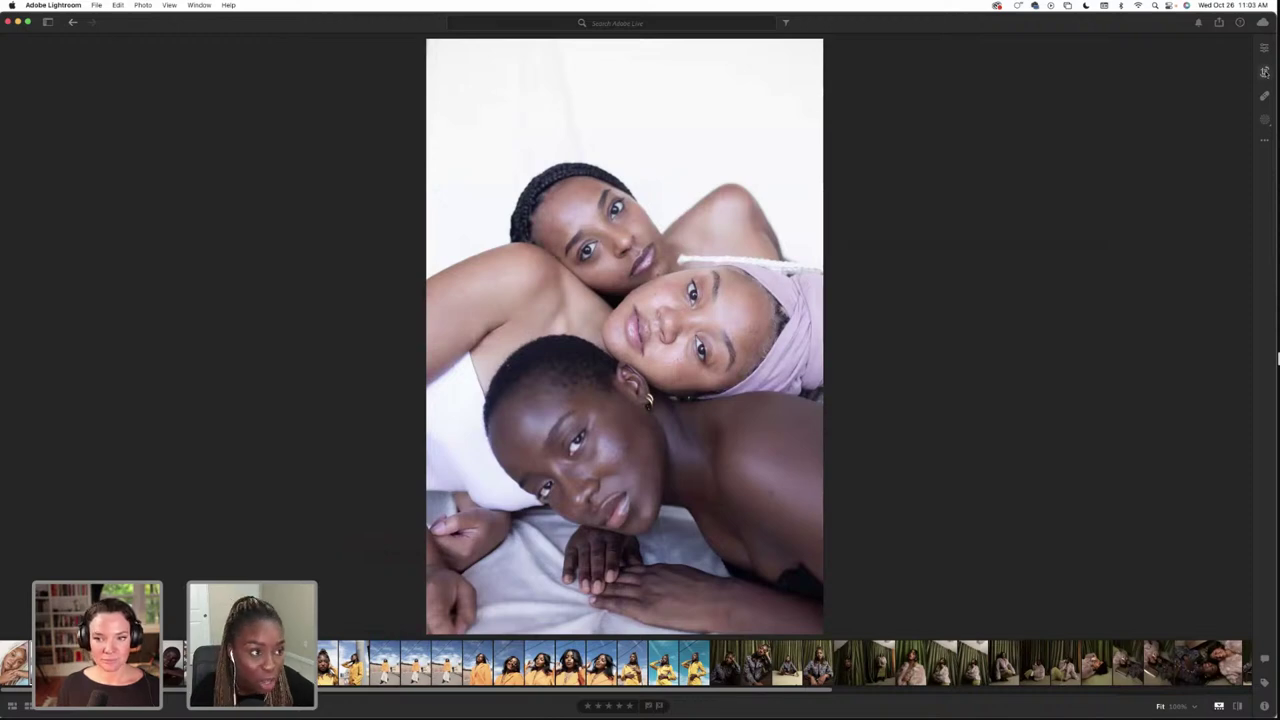
{"action": "key", "text": "Right"}
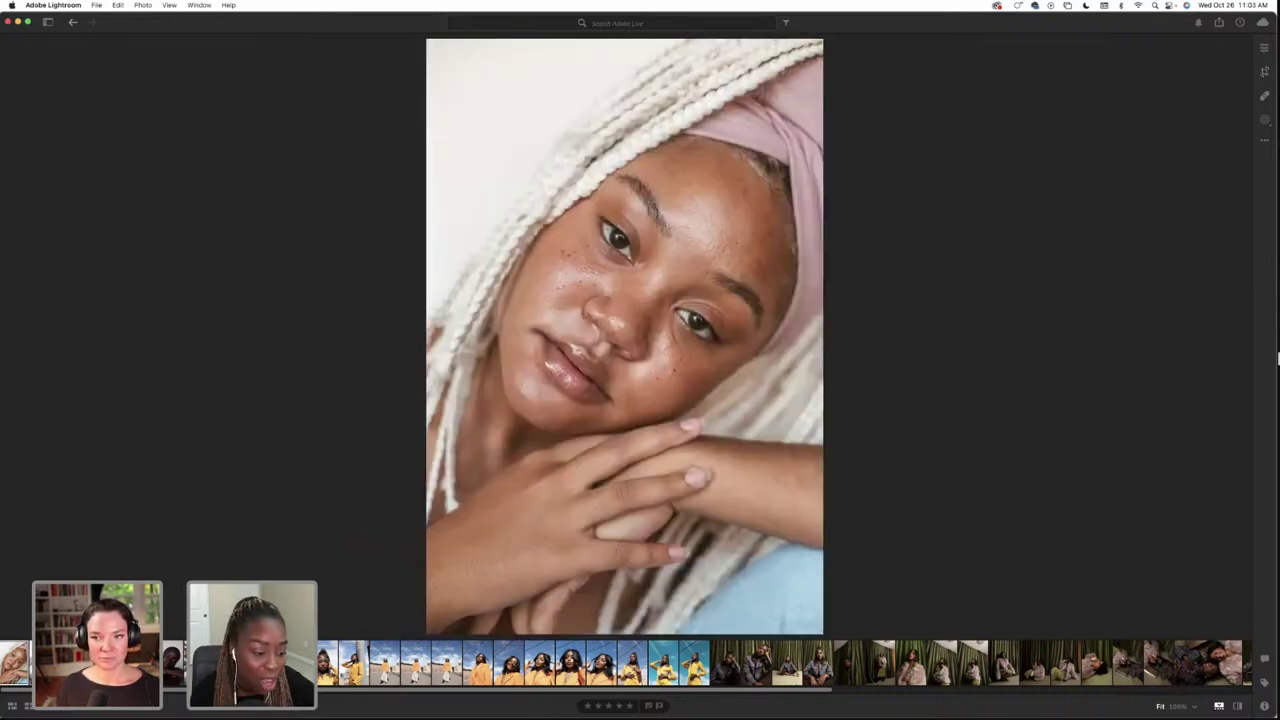
{"action": "key", "text": "Right"}
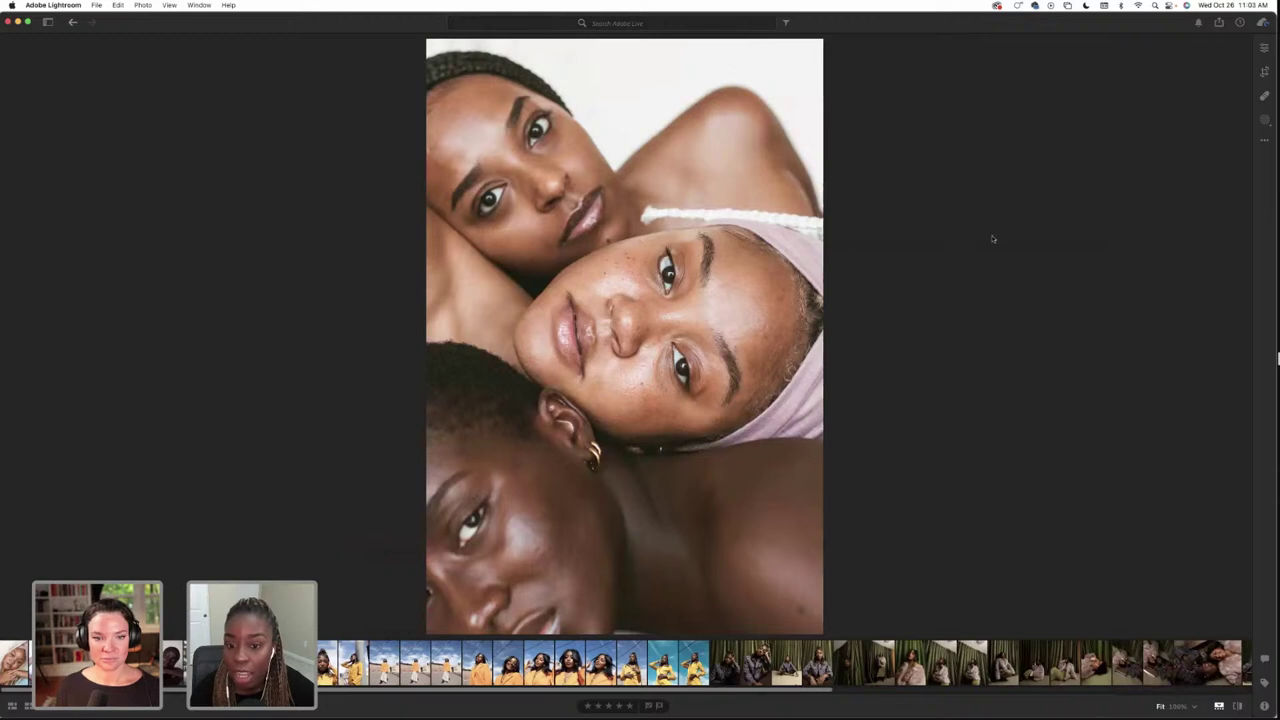
{"action": "key", "text": "Right"}
{"action": "key", "text": "Right"}
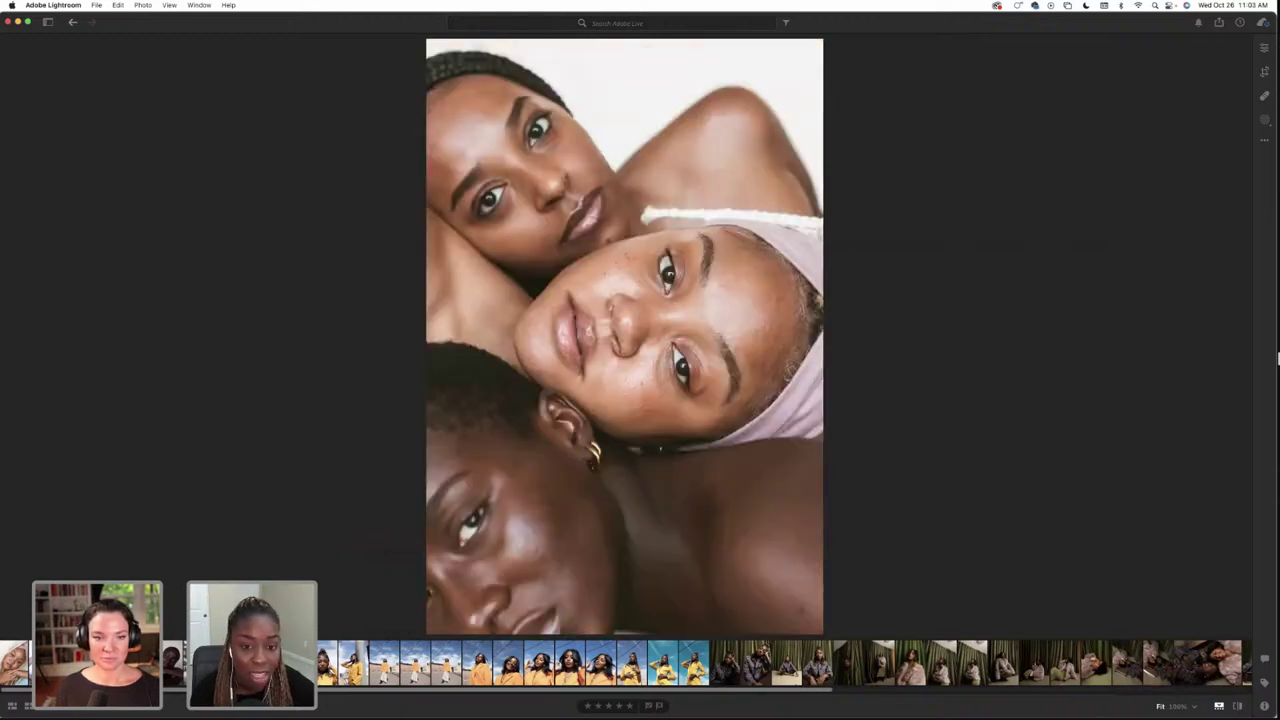
{"action": "key", "text": "Right"}
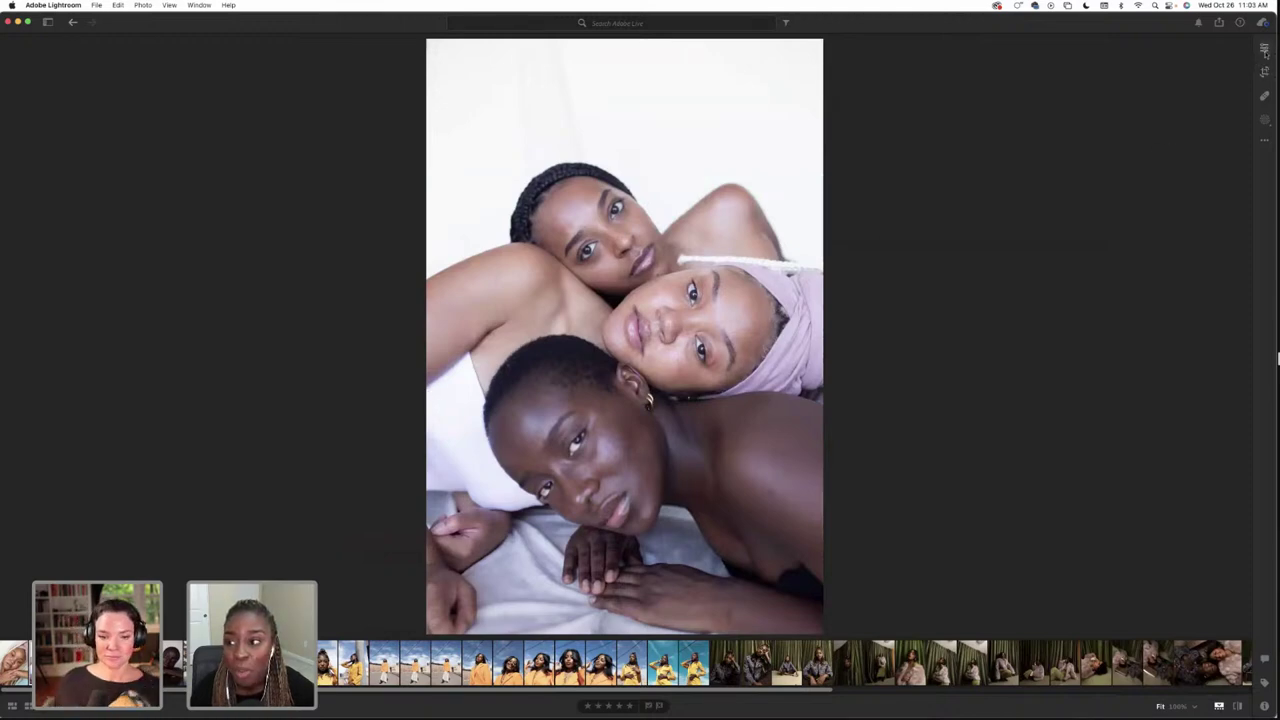
{"action": "left_click", "coordinate": [1265, 50]}
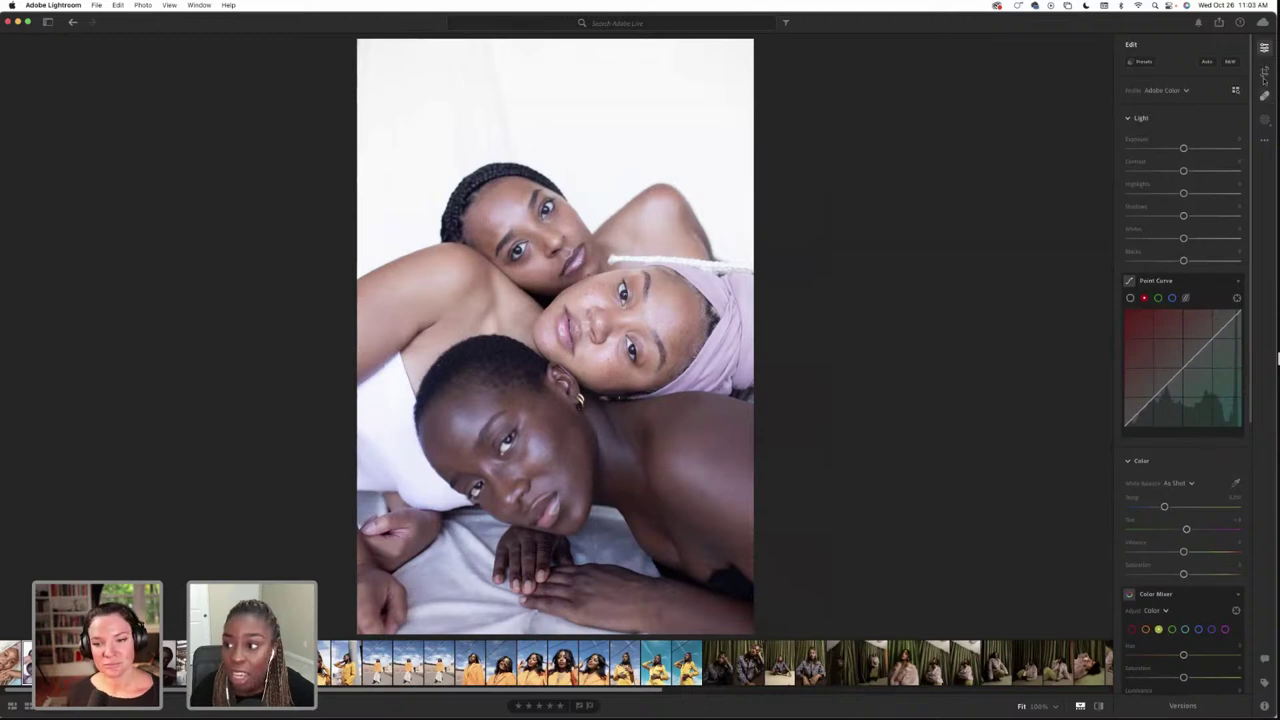
Crop the portrait in from the bottom-left and tighten the frame around the three faces
{"action": "left_click", "coordinate": [1264, 72]}
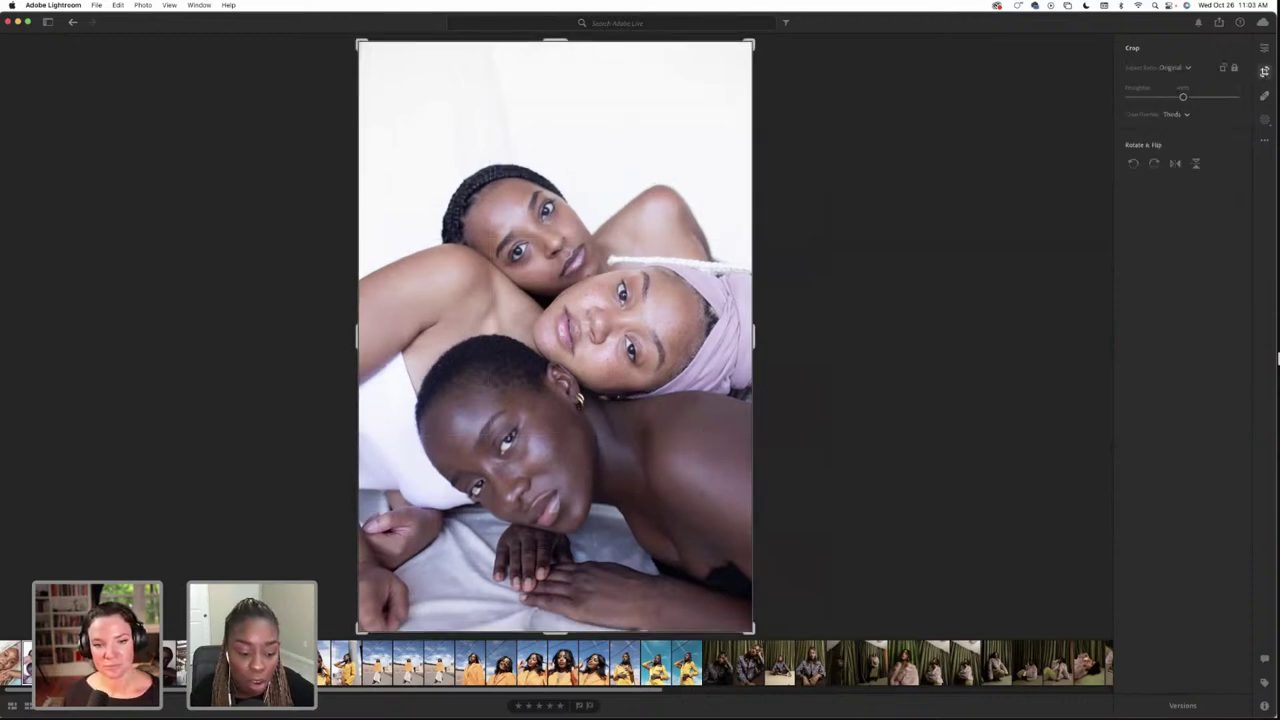
{"action": "left_click_drag", "start_coordinate": [360, 630], "coordinate": [435, 516]}
{"action": "left_click_drag", "start_coordinate": [588, 292], "coordinate": [568, 336]}
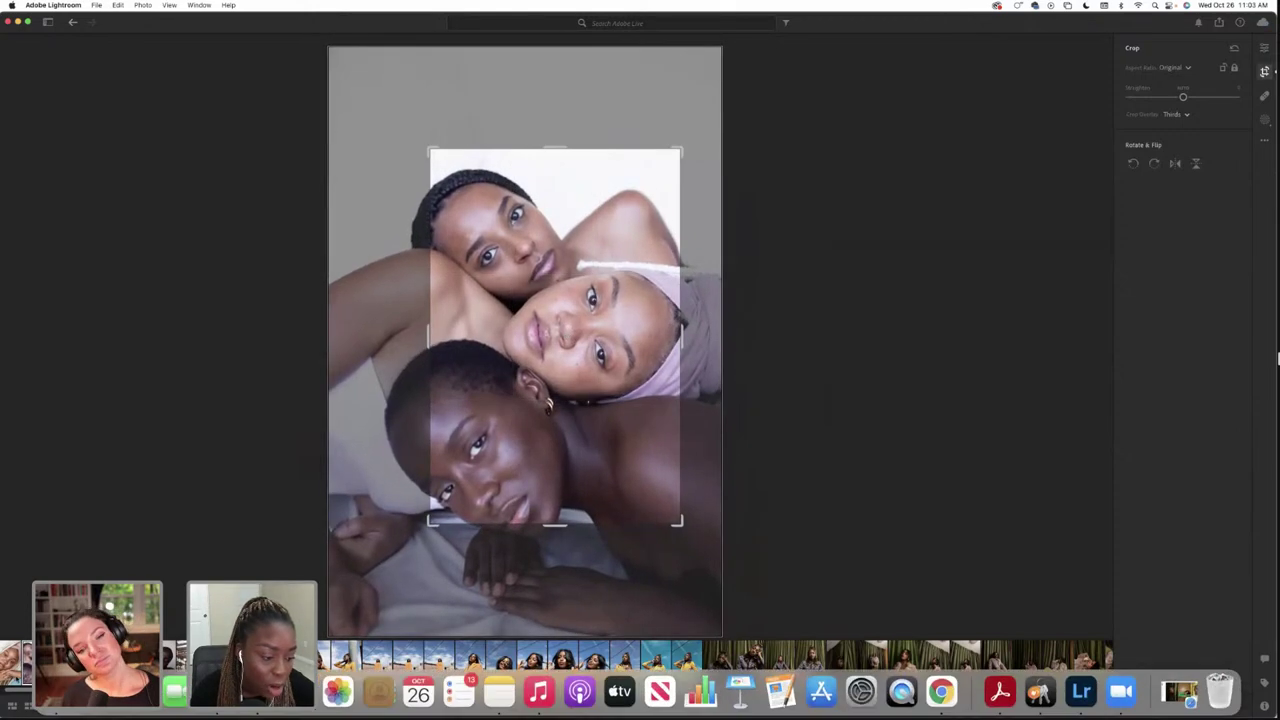
{"action": "key", "text": "Return"}
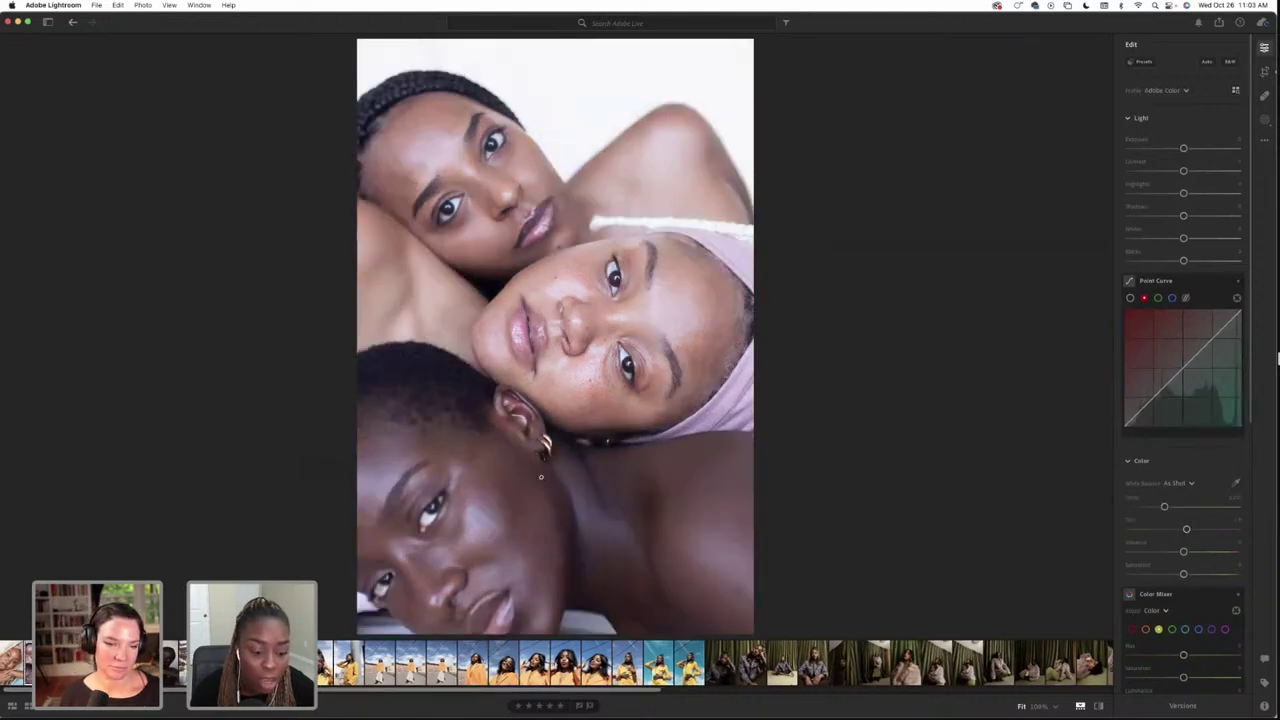
{"action": "key", "text": "Right"}
{"action": "key", "text": "Right"}
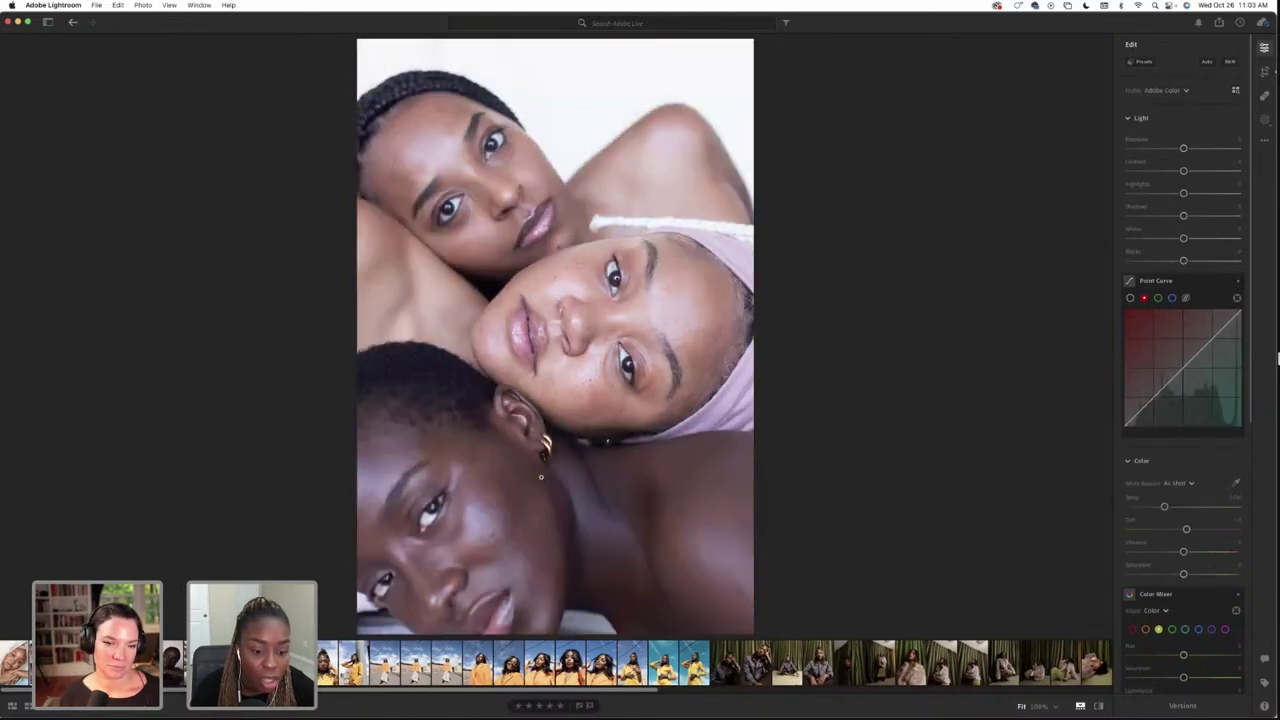
{"action": "left_click", "coordinate": [1264, 71]}
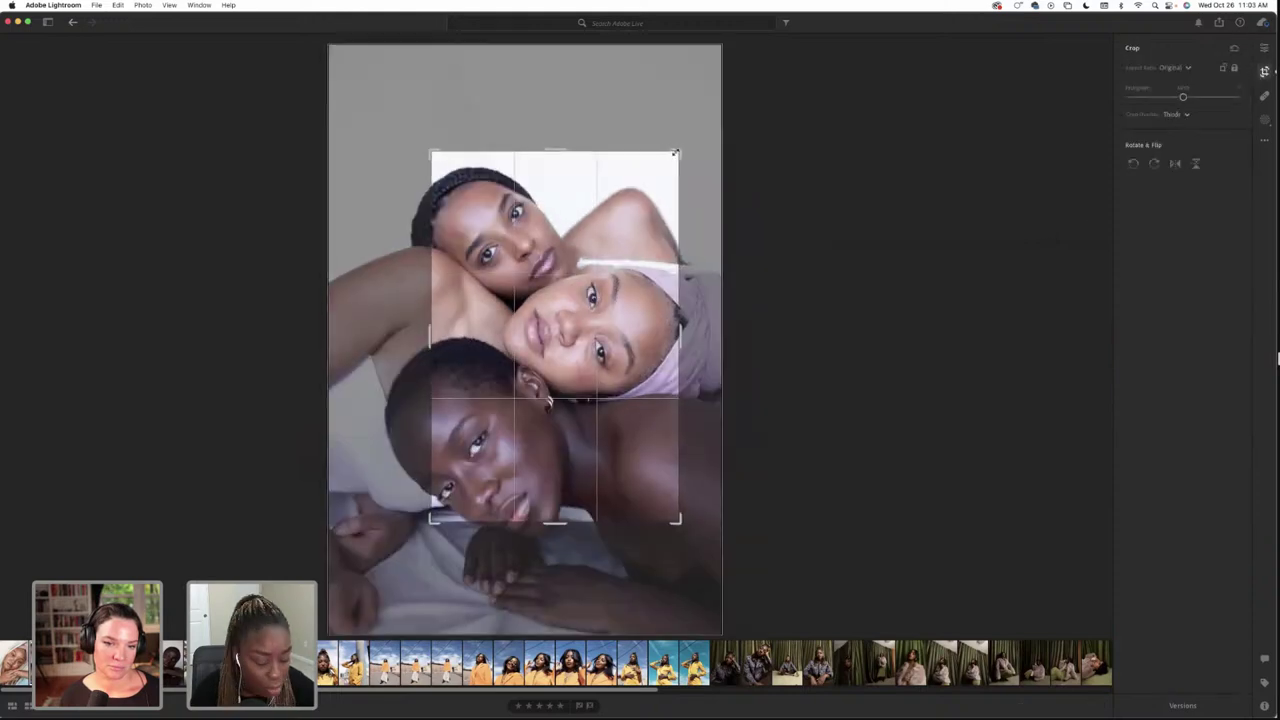
{"action": "left_click_drag", "start_coordinate": [688, 148], "coordinate": [677, 157]}
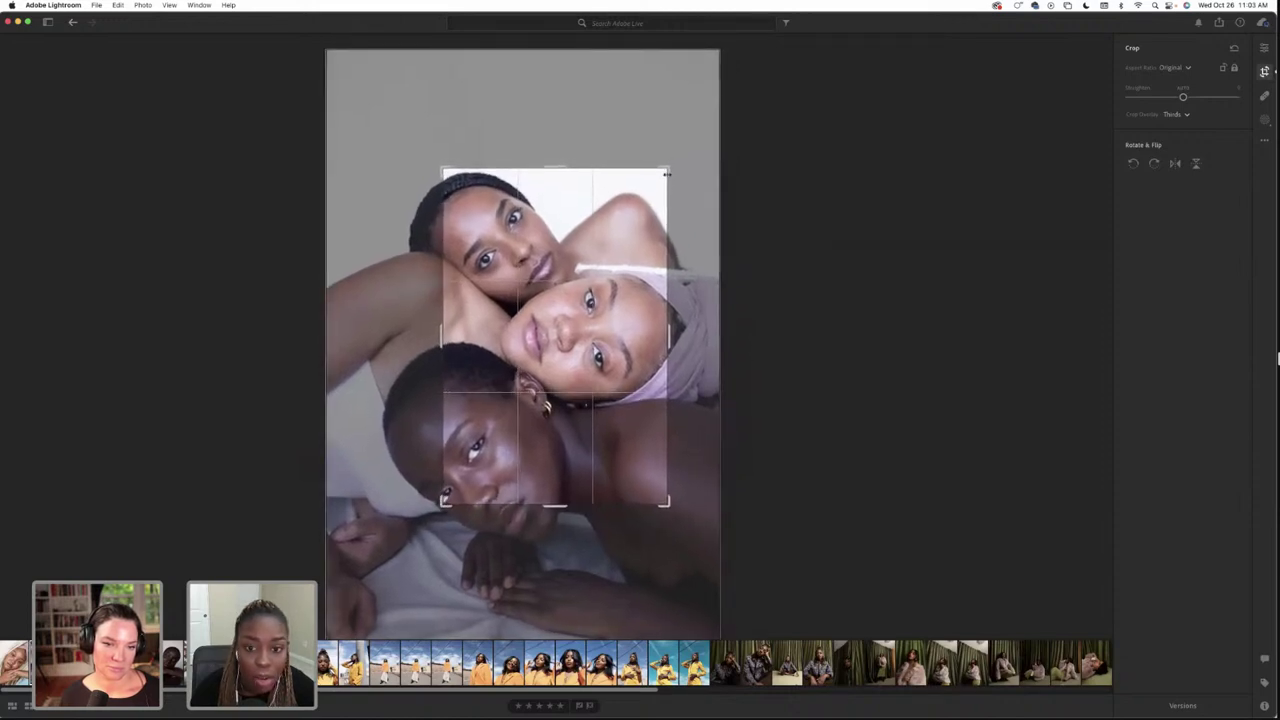
{"action": "left_click_drag", "start_coordinate": [668, 168], "coordinate": [672, 163]}
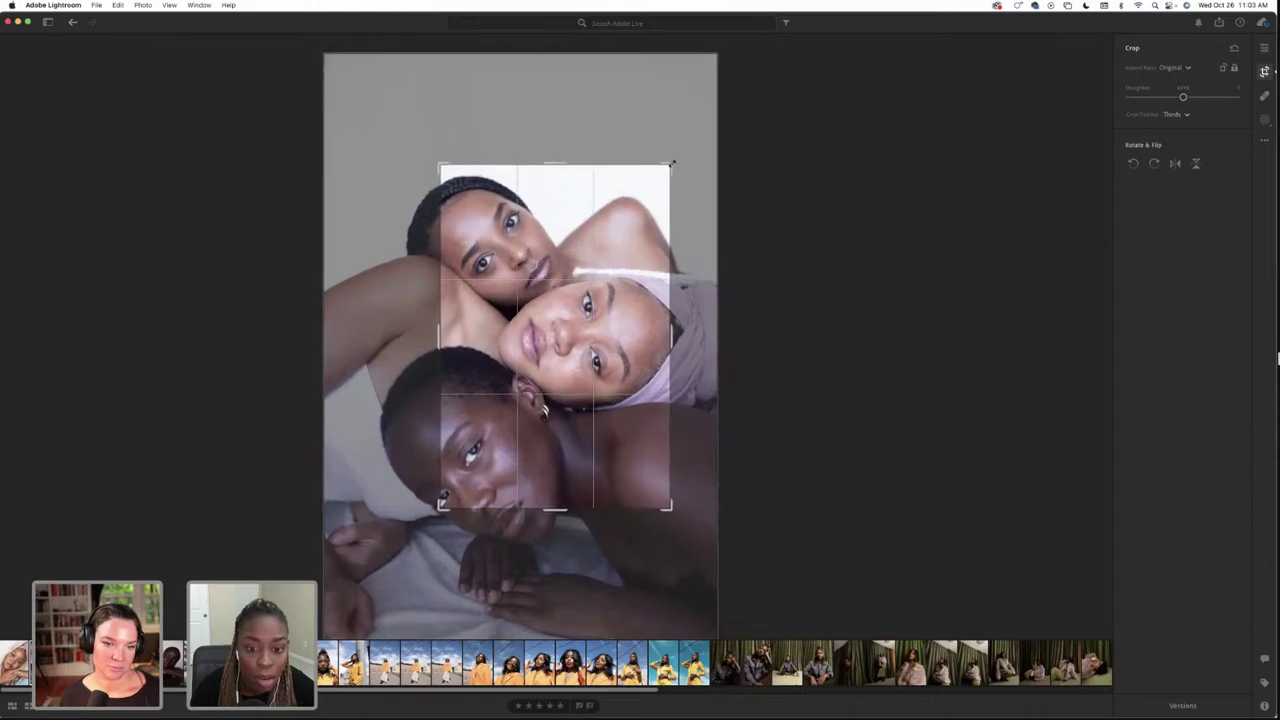
{"action": "key", "text": "Return"}
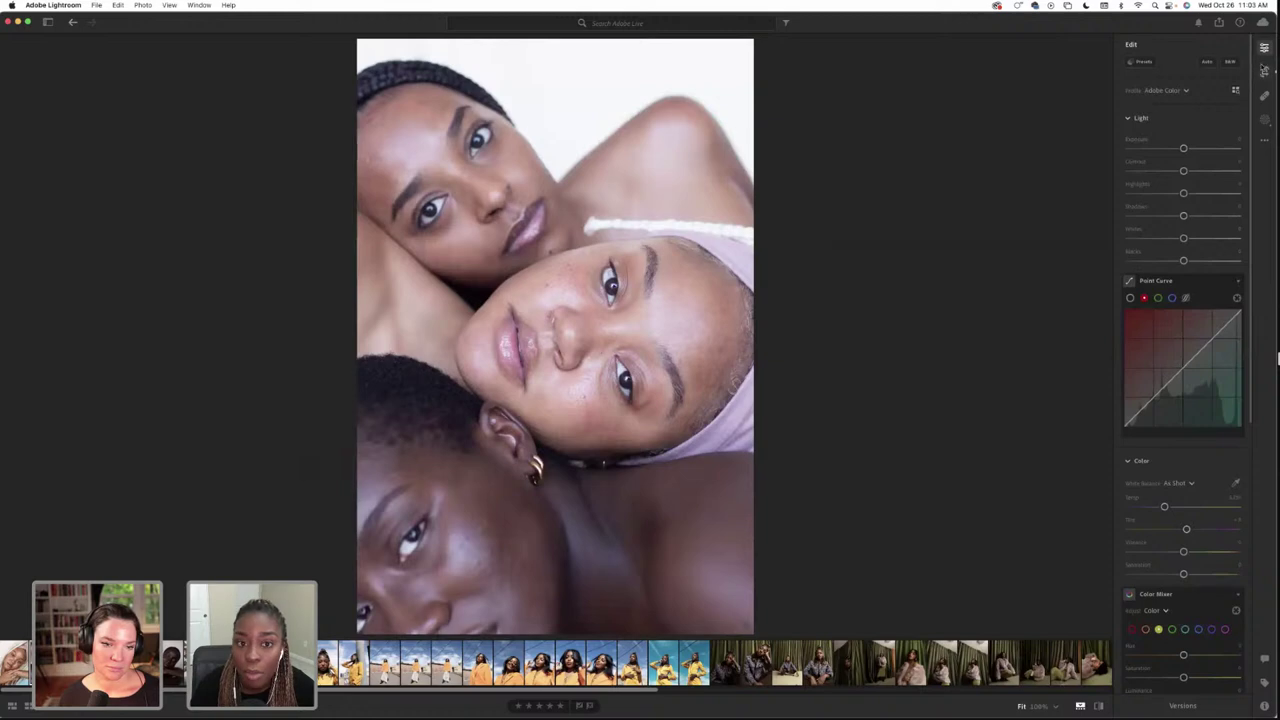
{"action": "left_click", "coordinate": [1264, 70]}
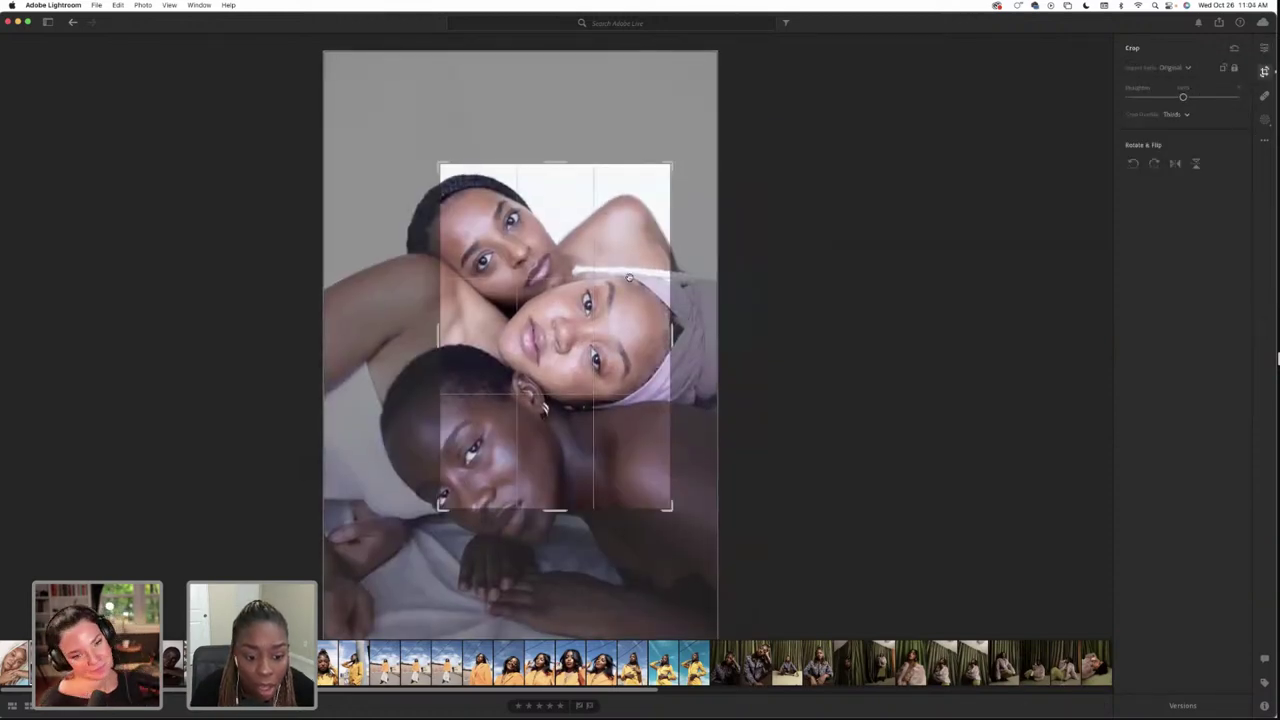
{"action": "key", "text": "Return"}
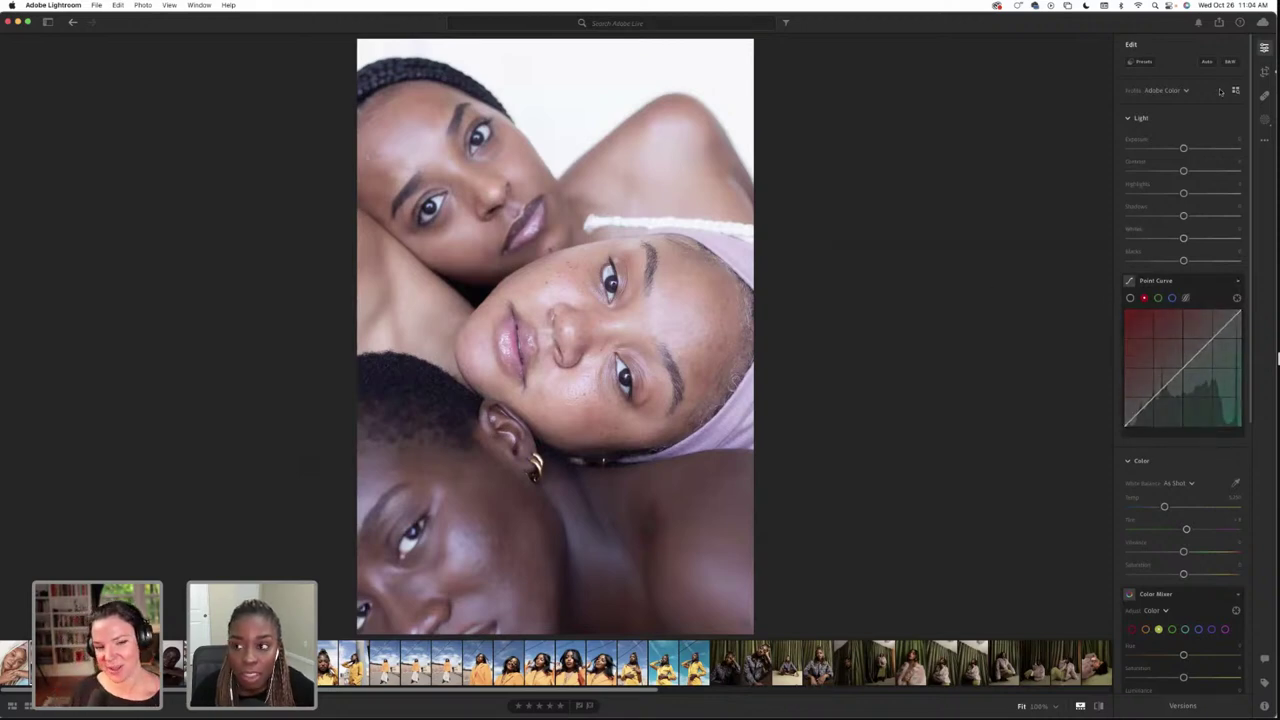
Shrink the crop from its top-right corner and shift the photo upward within the frame
{"action": "left_click", "coordinate": [1264, 72]}
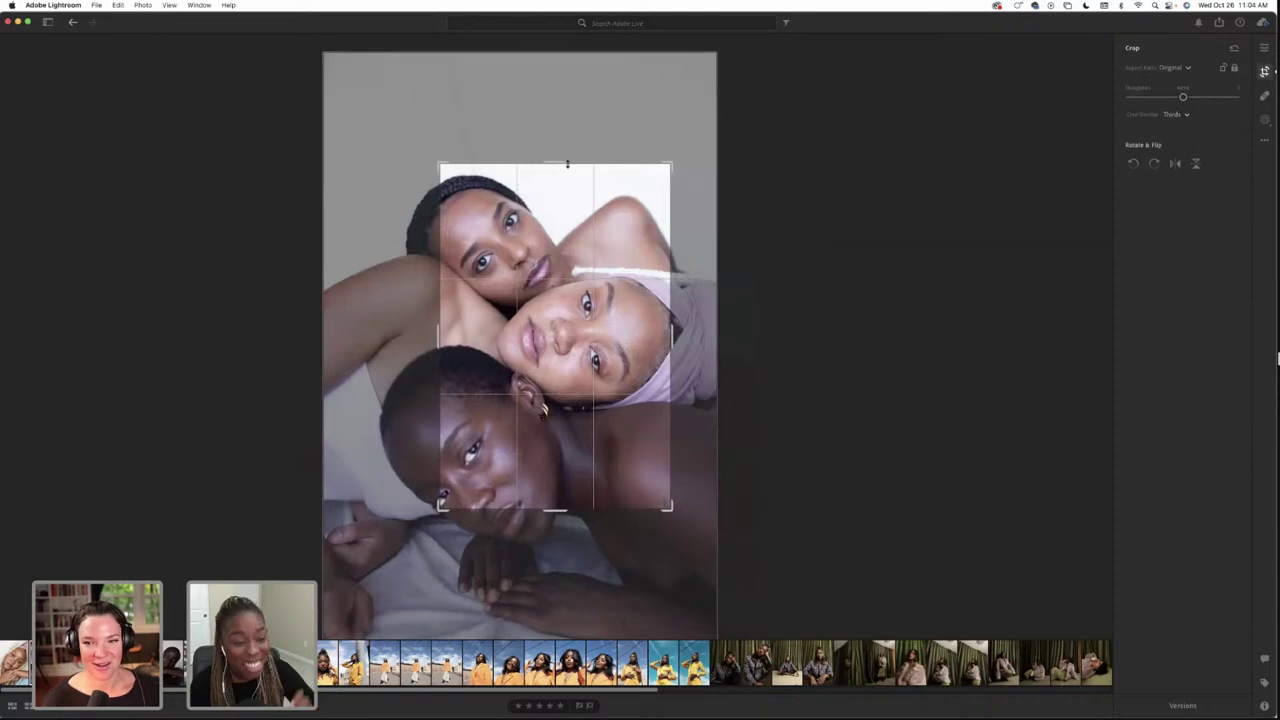
{"action": "left_click_drag", "start_coordinate": [669, 163], "coordinate": [665, 171]}
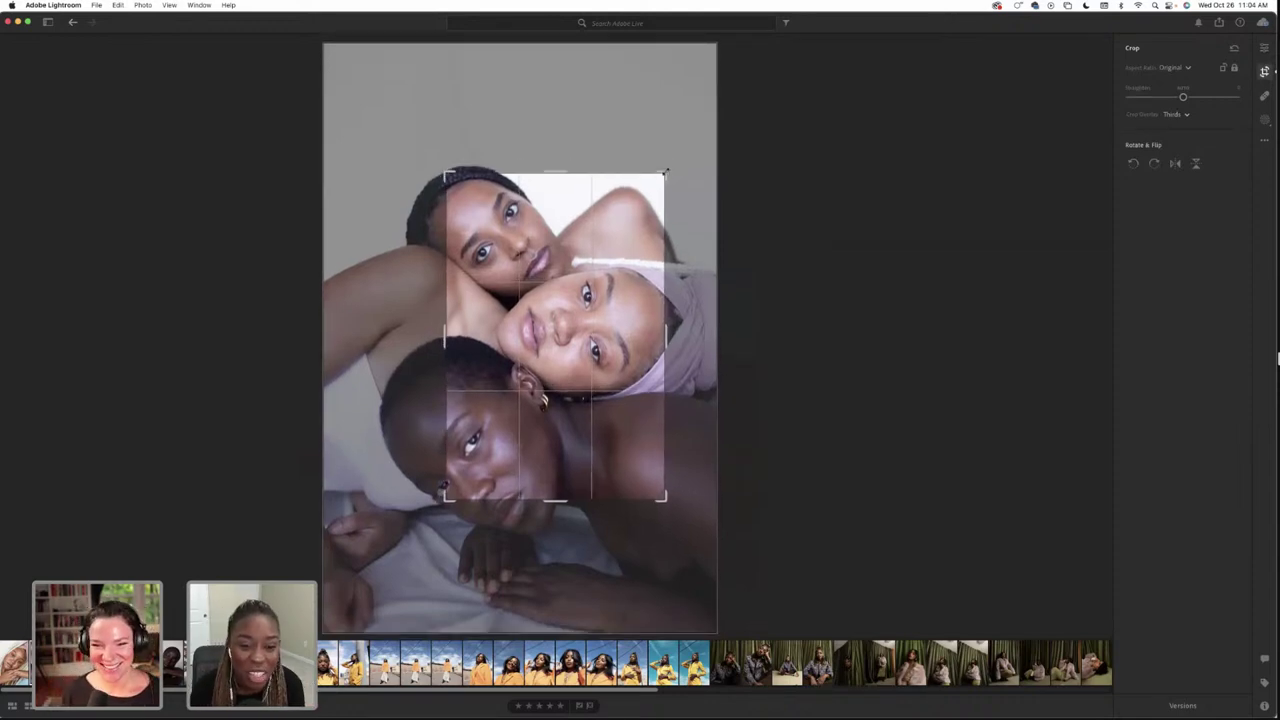
{"action": "key", "text": "Return"}
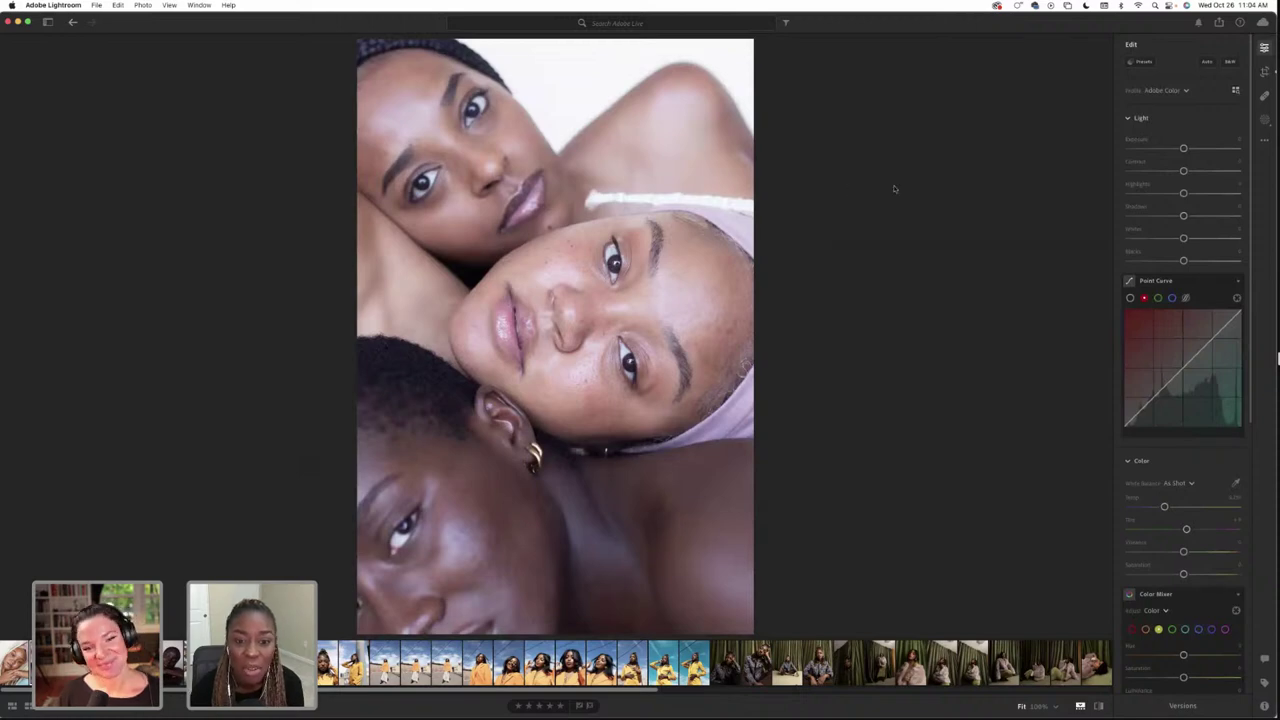
{"action": "left_click", "coordinate": [1264, 73]}
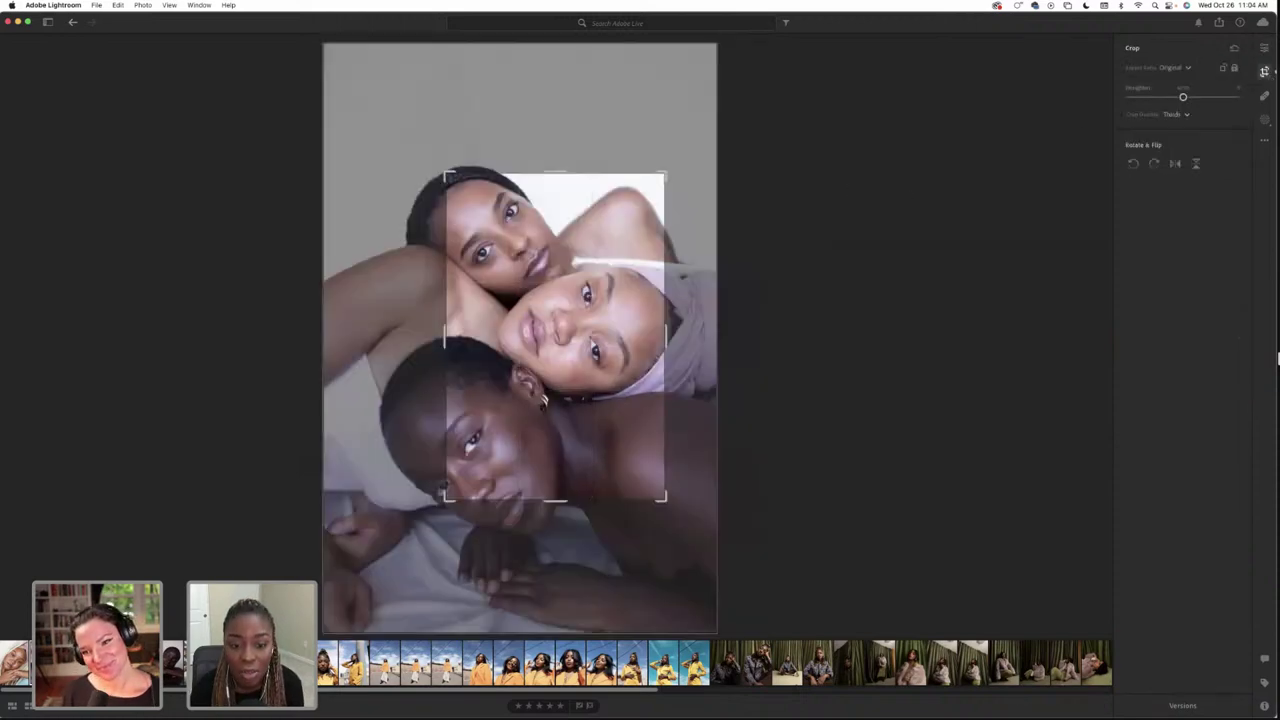
{"action": "left_click_drag", "start_coordinate": [597, 299], "coordinate": [597, 292]}
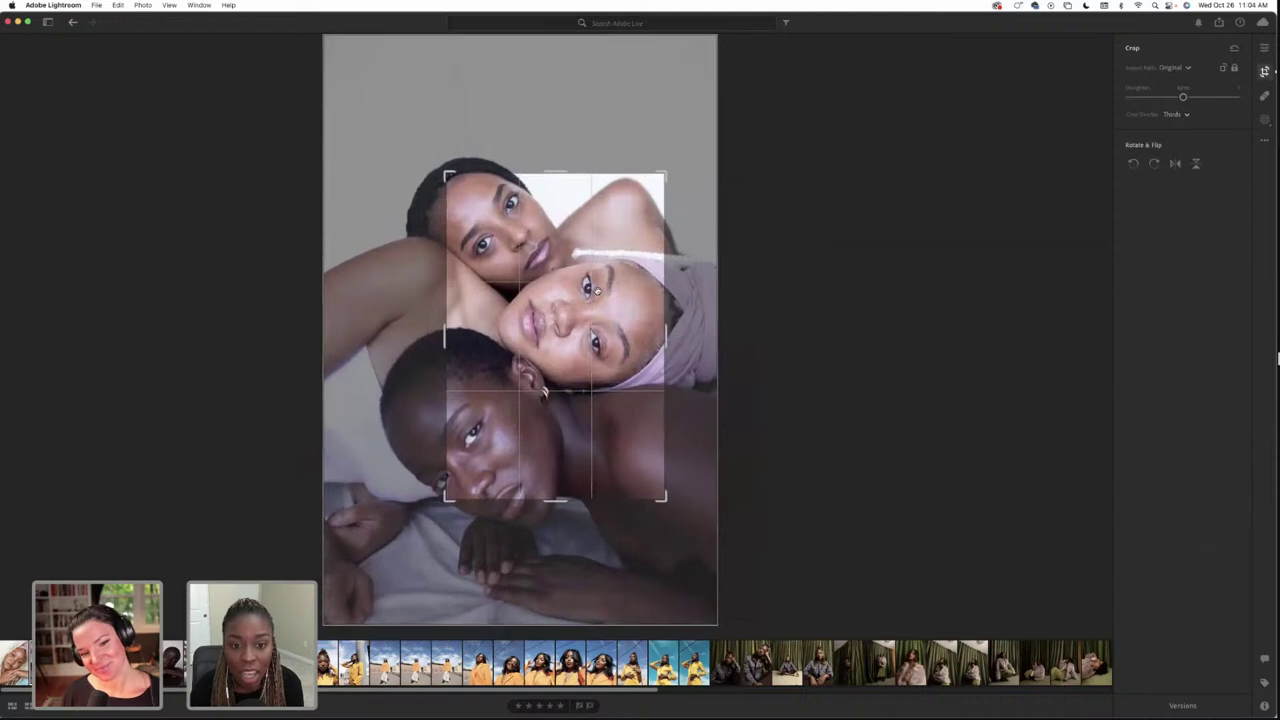
{"action": "key", "text": "Return"}
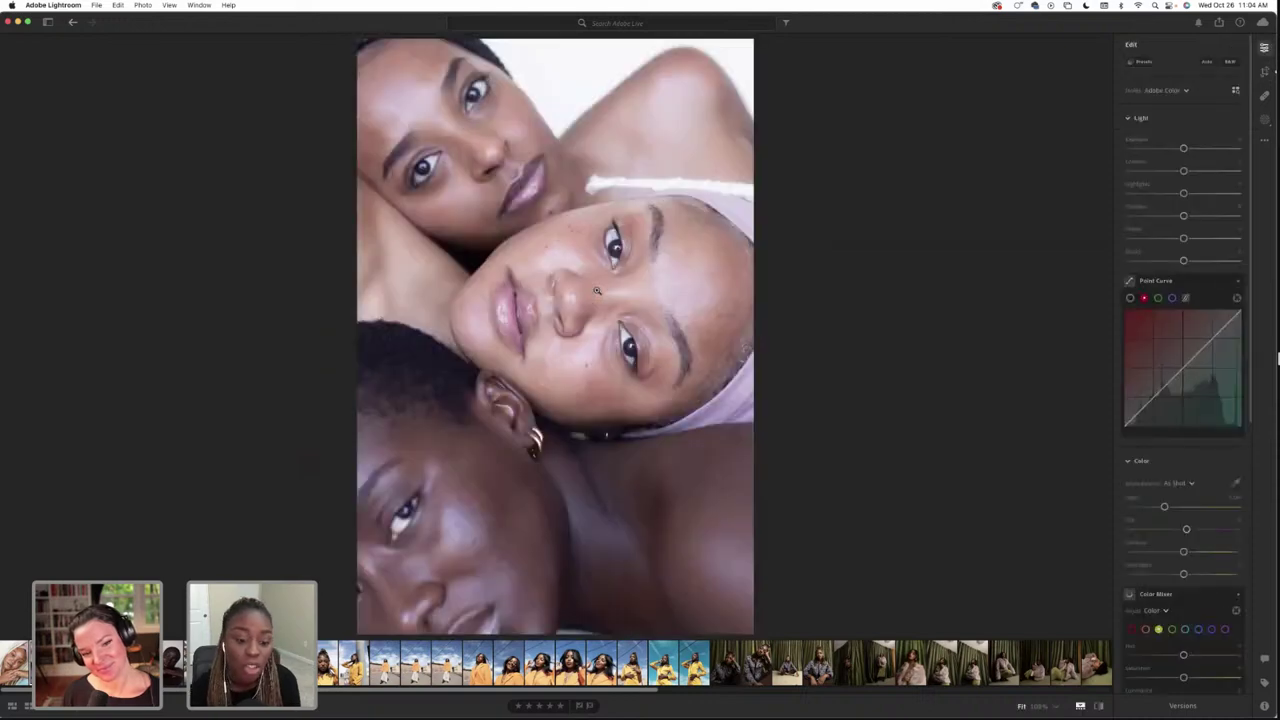
{"action": "key", "text": "Right"}
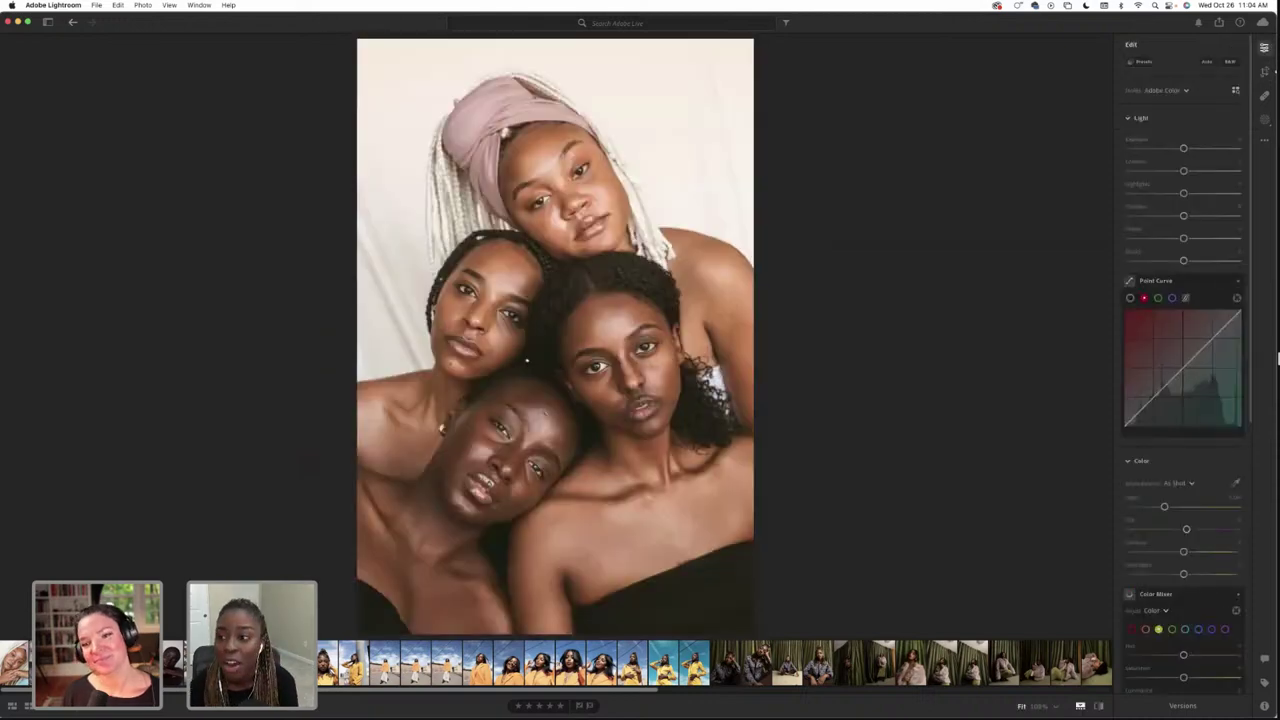
{"action": "key", "text": "Right"}
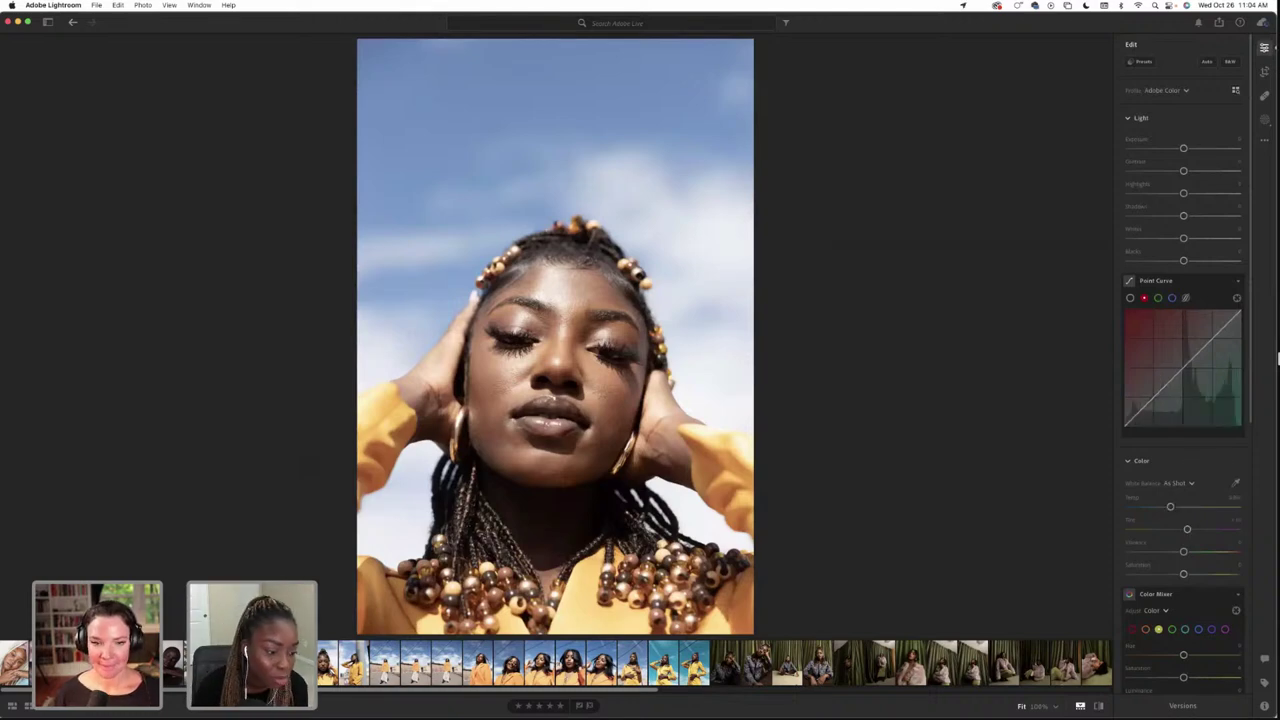
{"action": "key", "text": "Right"}
Rotate the photo slightly inside the crop and widen the frame a little to the right
{"action": "left_click", "coordinate": [1264, 71]}
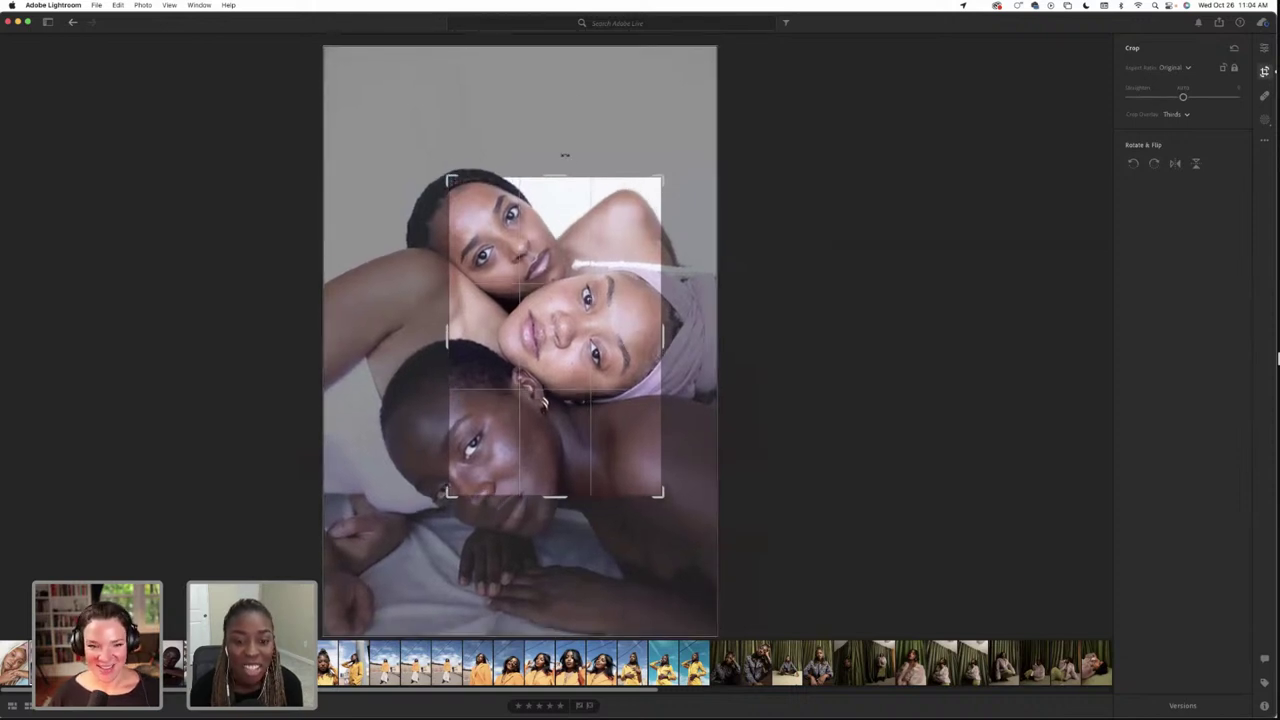
{"action": "left_click_drag", "start_coordinate": [565, 153], "coordinate": [566, 152]}
{"action": "key", "text": "Return"}
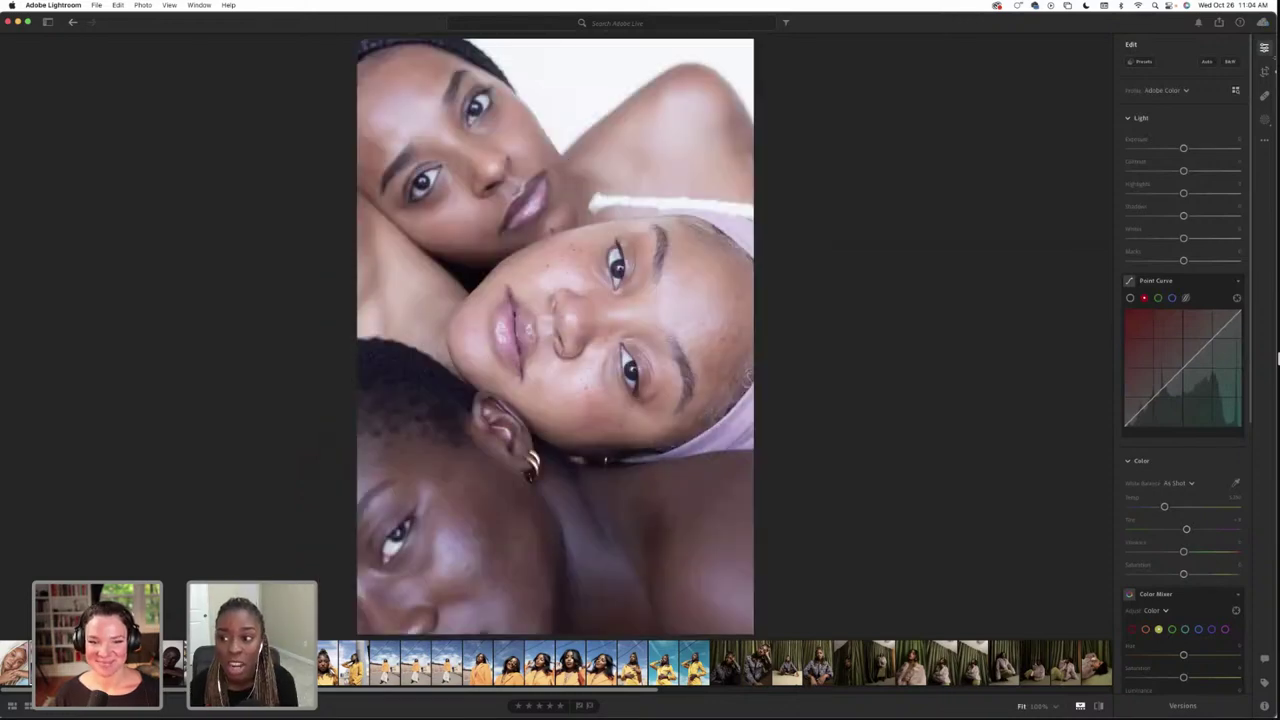
{"action": "key", "text": "c"}
{"action": "left_click_drag", "start_coordinate": [639, 275], "coordinate": [661, 277]}
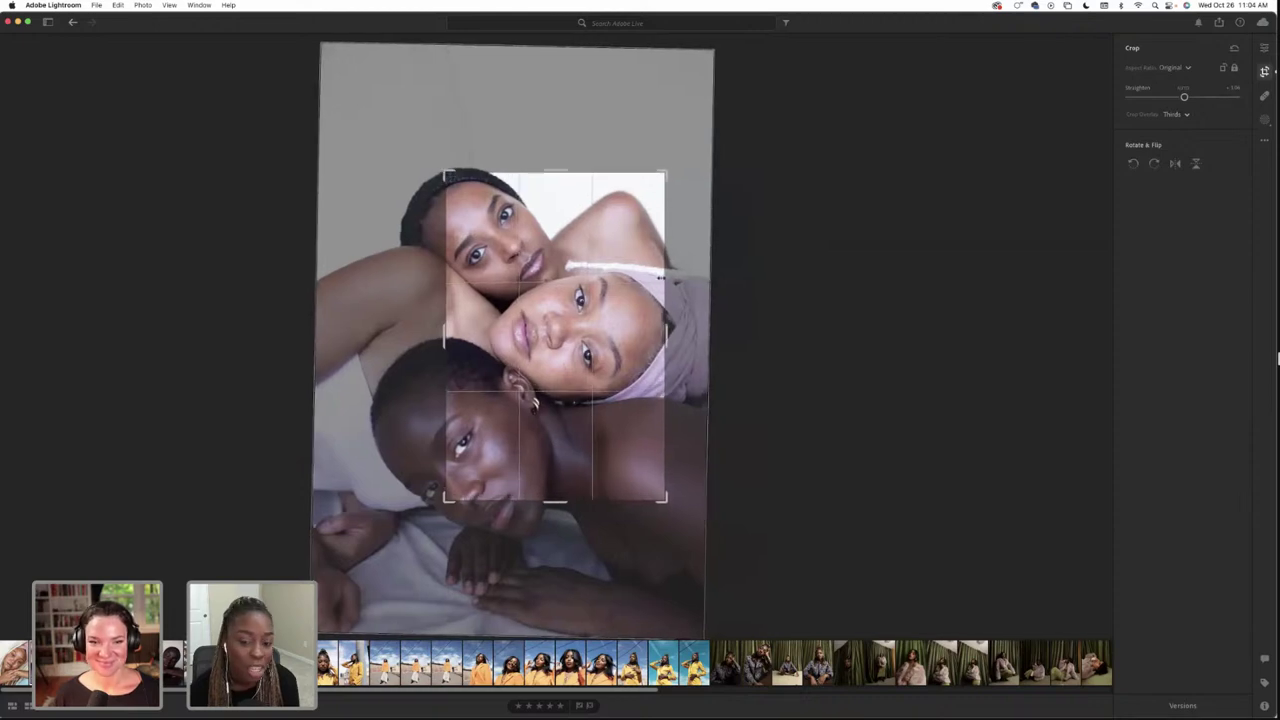
{"action": "key", "text": "Return"}
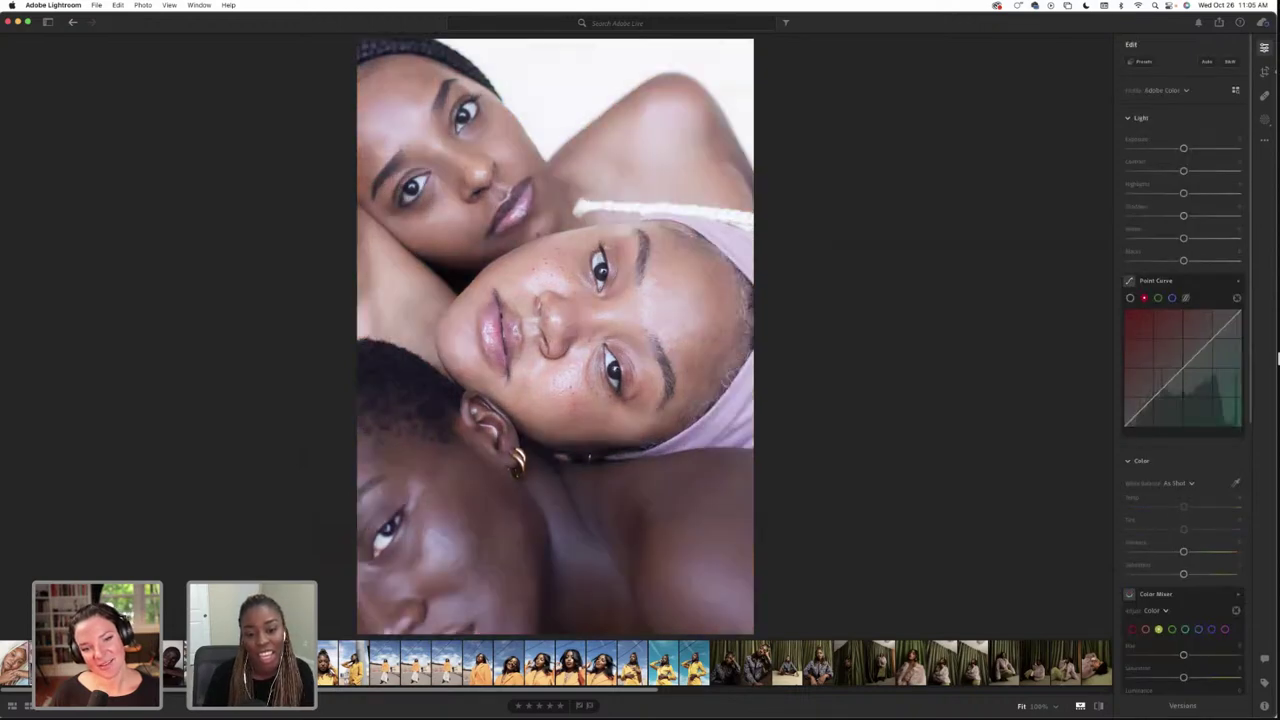
Nudge the Straighten slider by a small extra angle and apply the crop
{"action": "left_click", "coordinate": [1264, 71]}
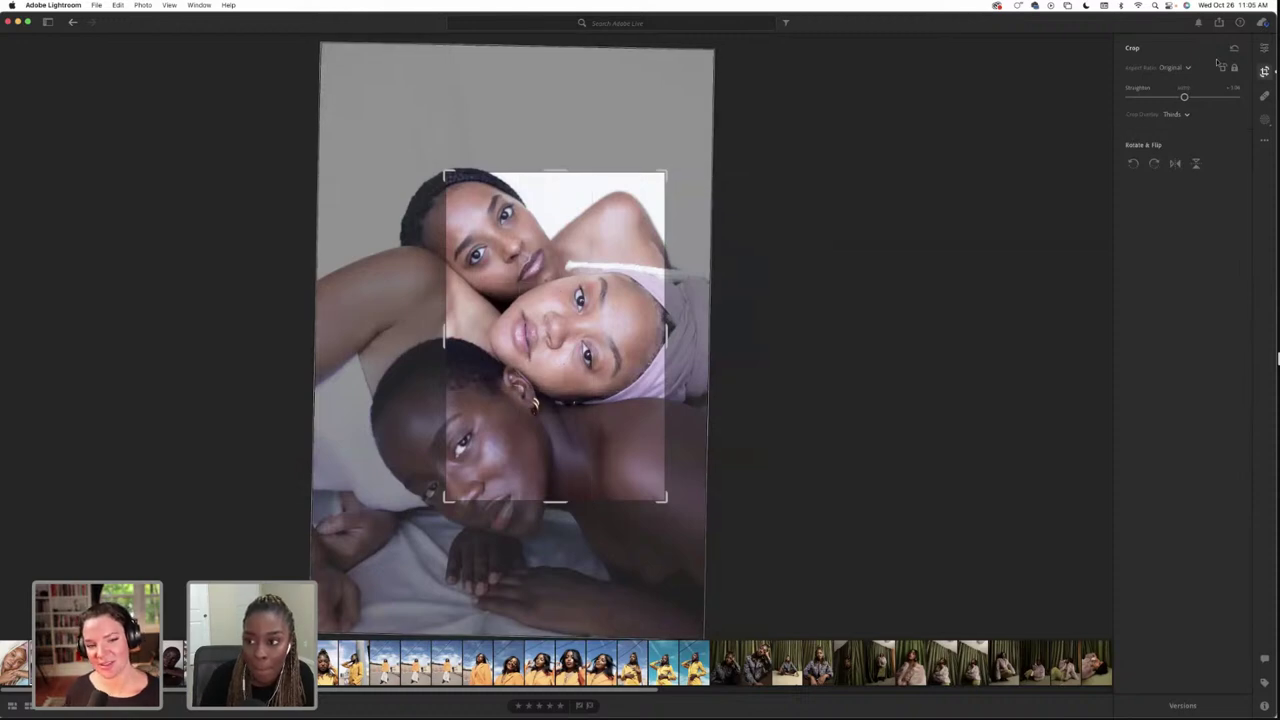
{"action": "left_click_drag", "start_coordinate": [1184, 97], "coordinate": [1187, 97]}
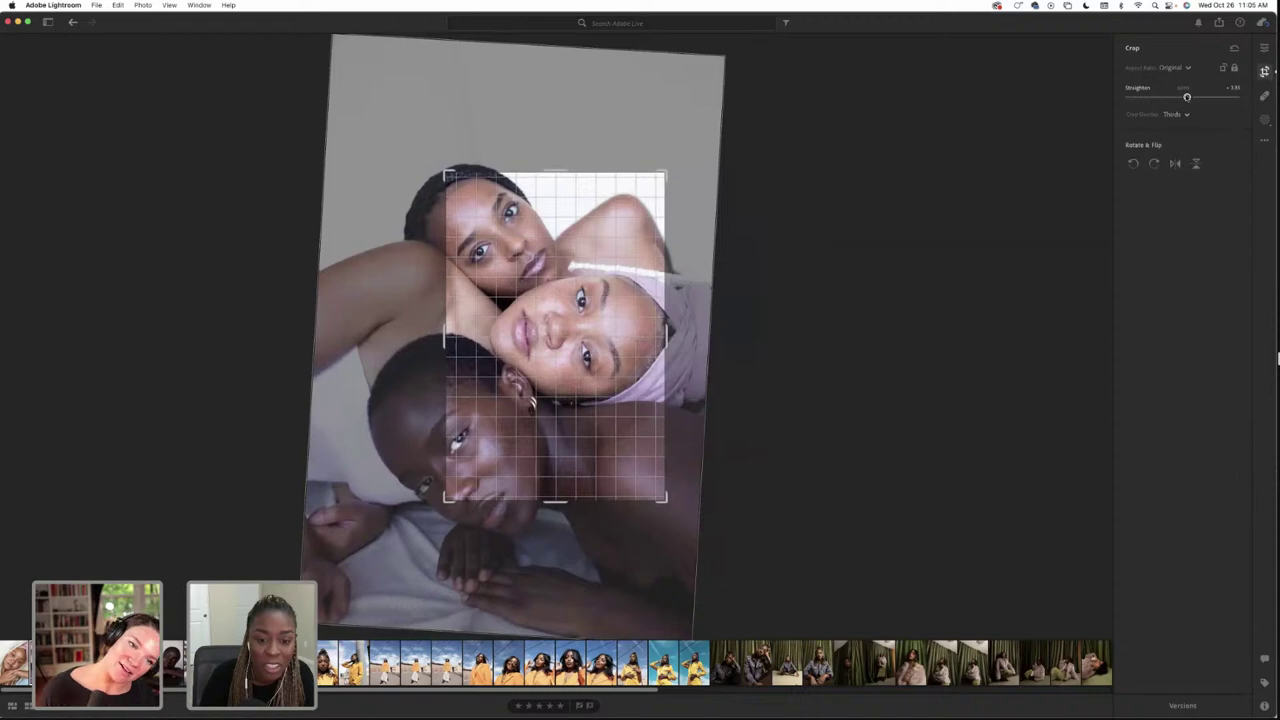
{"action": "key", "text": "Return"}
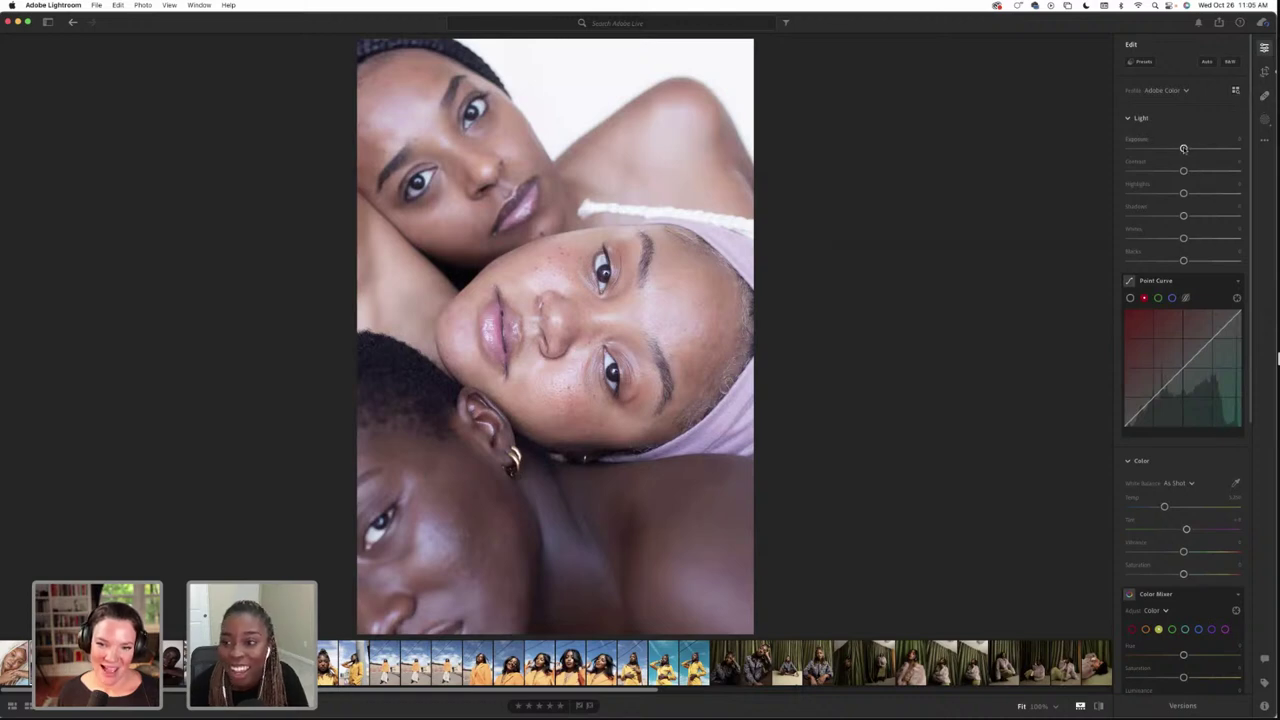
Browse all colour profiles, back out, and open Premium presets showing the Adaptive: Subject group
{"action": "left_click", "coordinate": [1172, 91]}
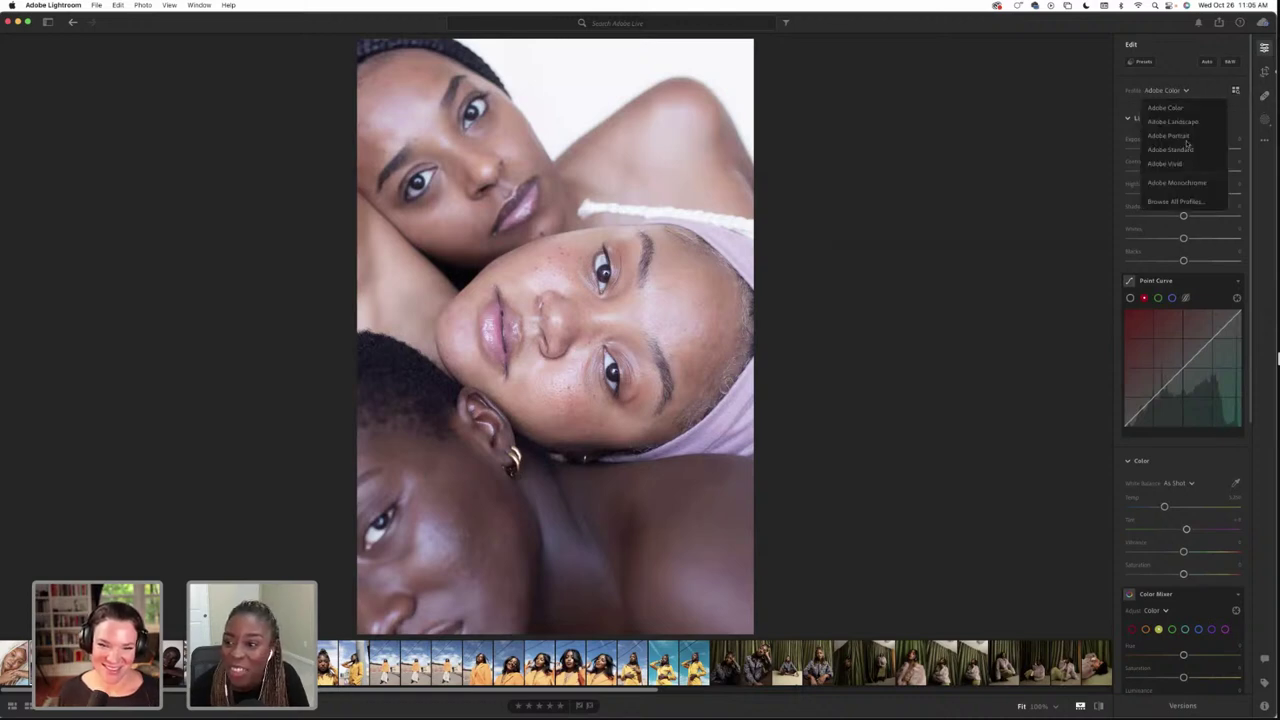
{"action": "left_click", "coordinate": [1185, 202]}
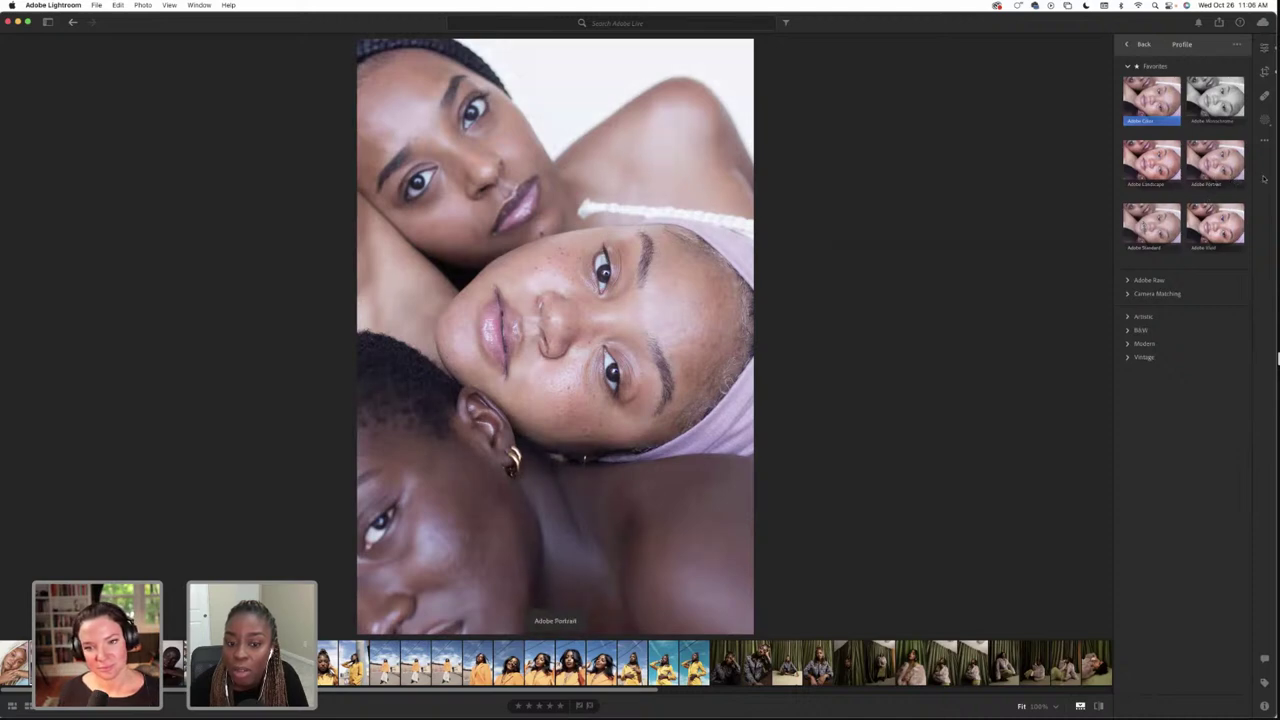
{"action": "left_click", "coordinate": [1133, 46]}
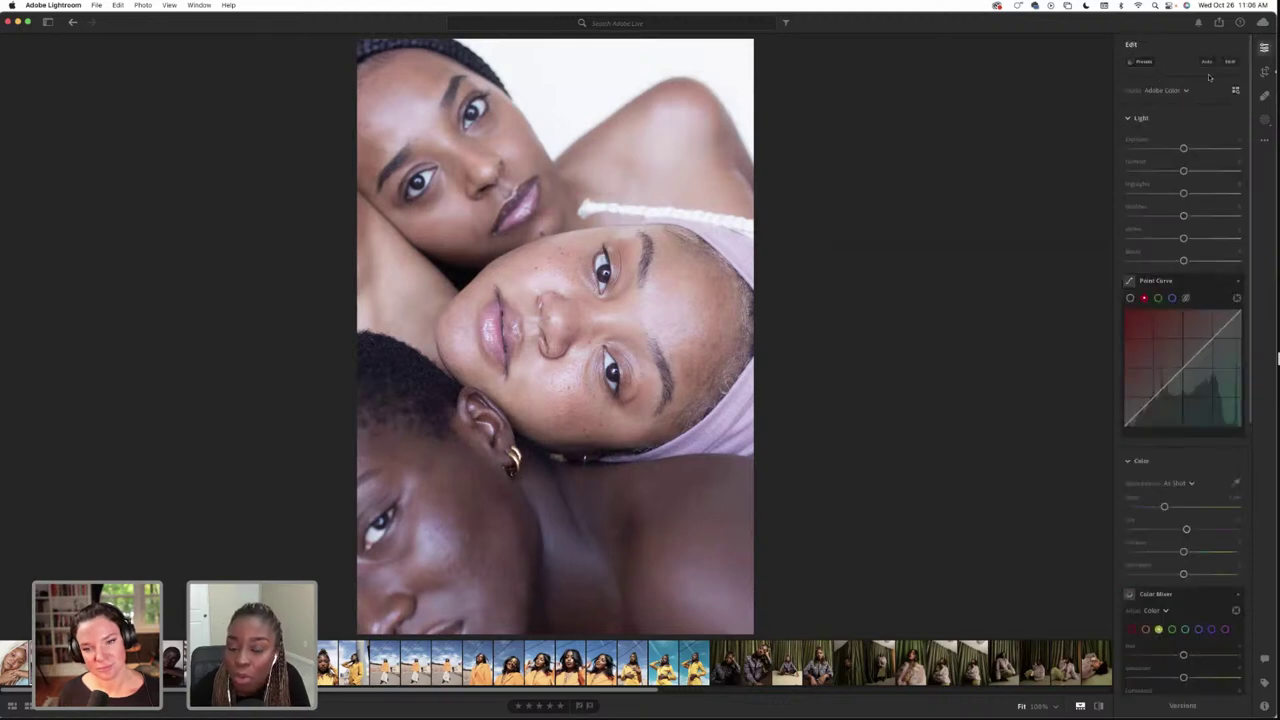
{"action": "left_click", "coordinate": [1139, 61]}
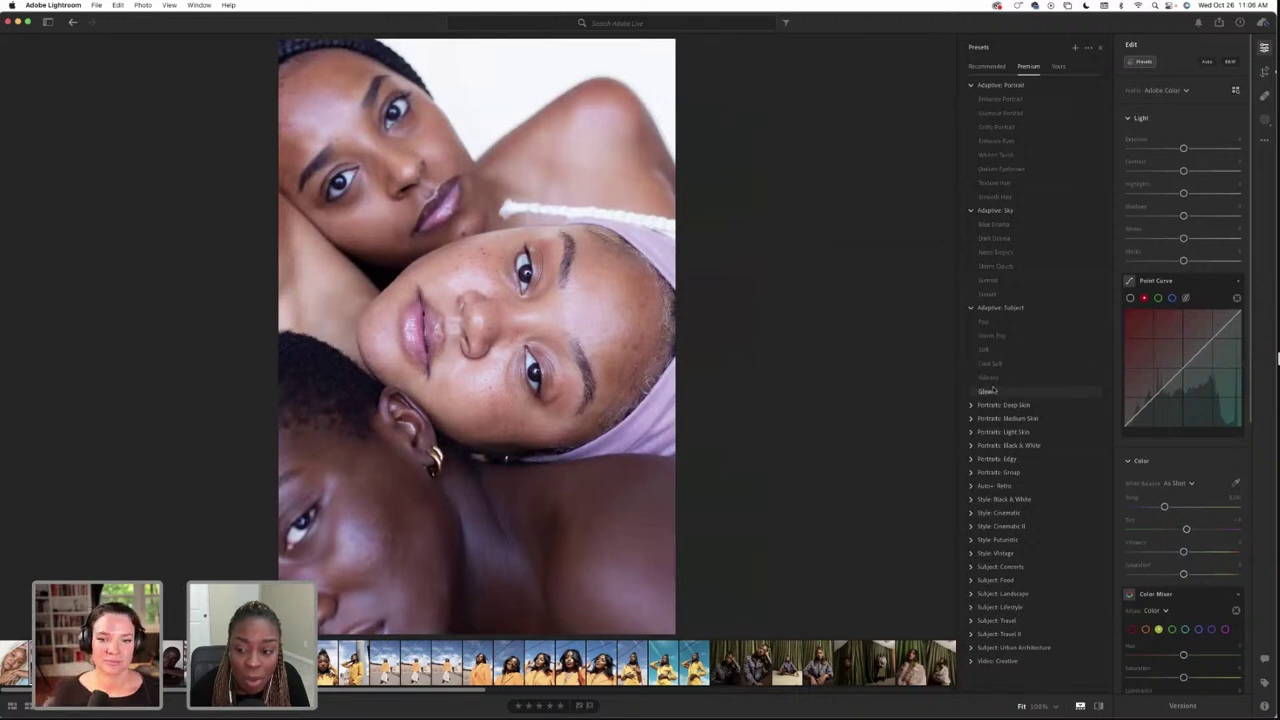
Apply the Adaptive: Subject Warm Pop preset, tune its Amount, and close the presets
{"action": "left_click", "coordinate": [992, 337]}
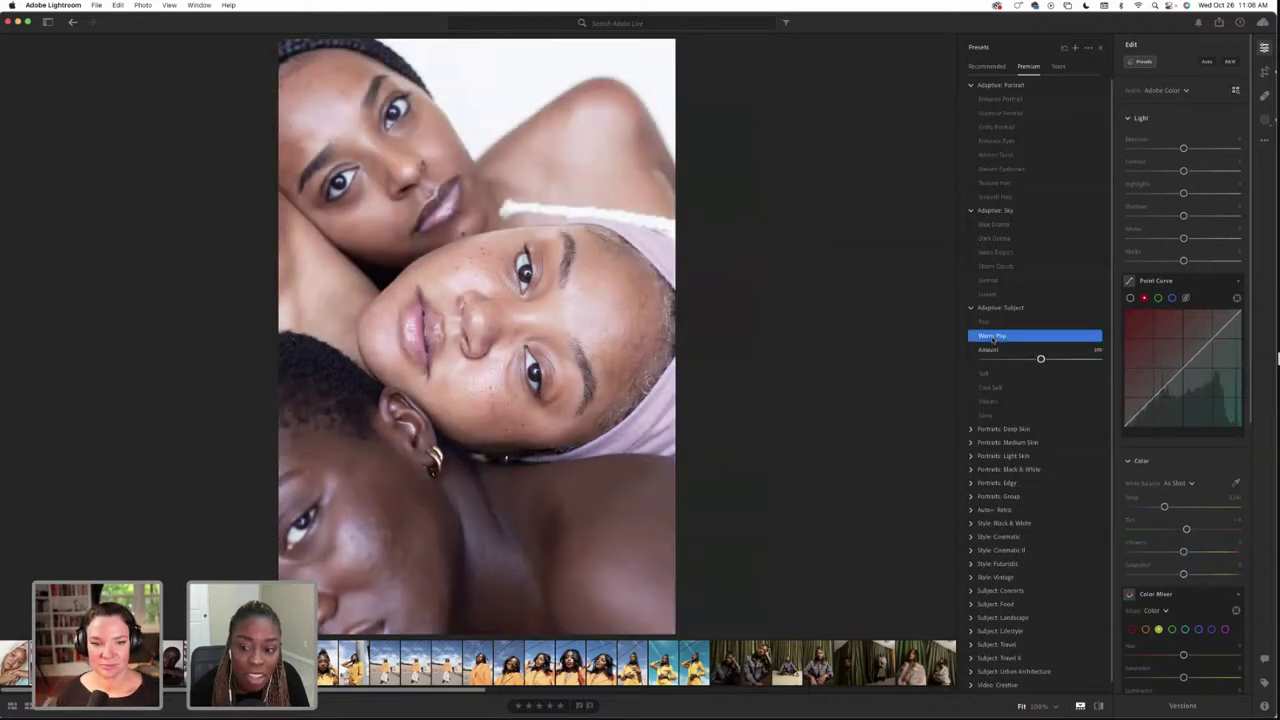
{"action": "mouse_move", "coordinate": [1040, 359]}
{"action": "left_mouse_down"}
{"action": "mouse_move", "coordinate": [1023, 359]}
{"action": "mouse_move", "coordinate": [1037, 360]}
{"action": "left_mouse_up"}
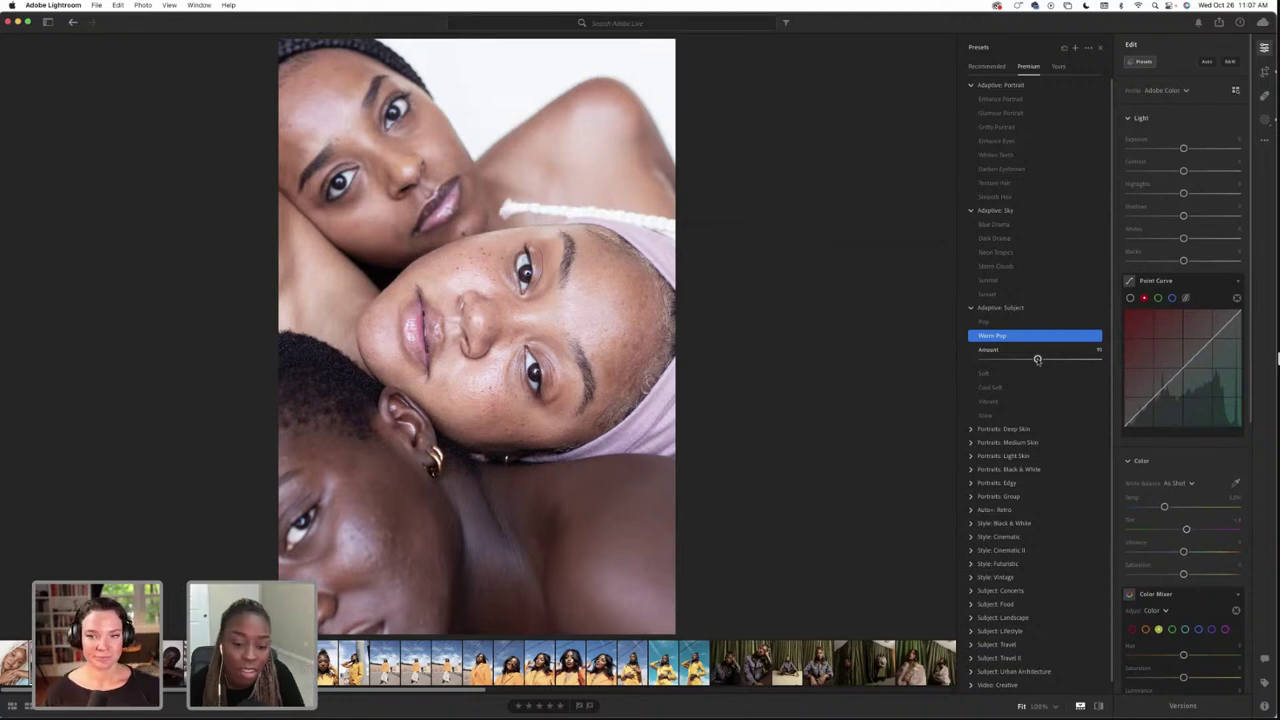
{"action": "left_click_drag", "start_coordinate": [1037, 360], "coordinate": [1048, 359]}
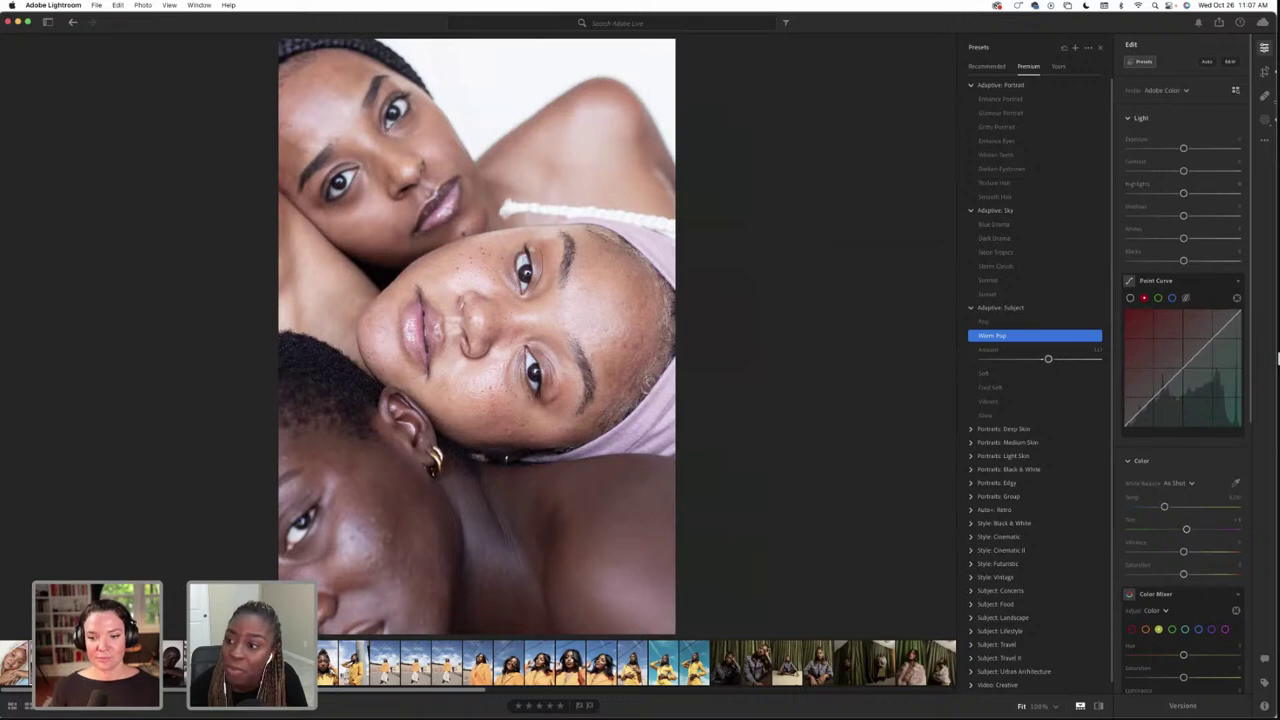
{"action": "left_click", "coordinate": [1145, 63]}
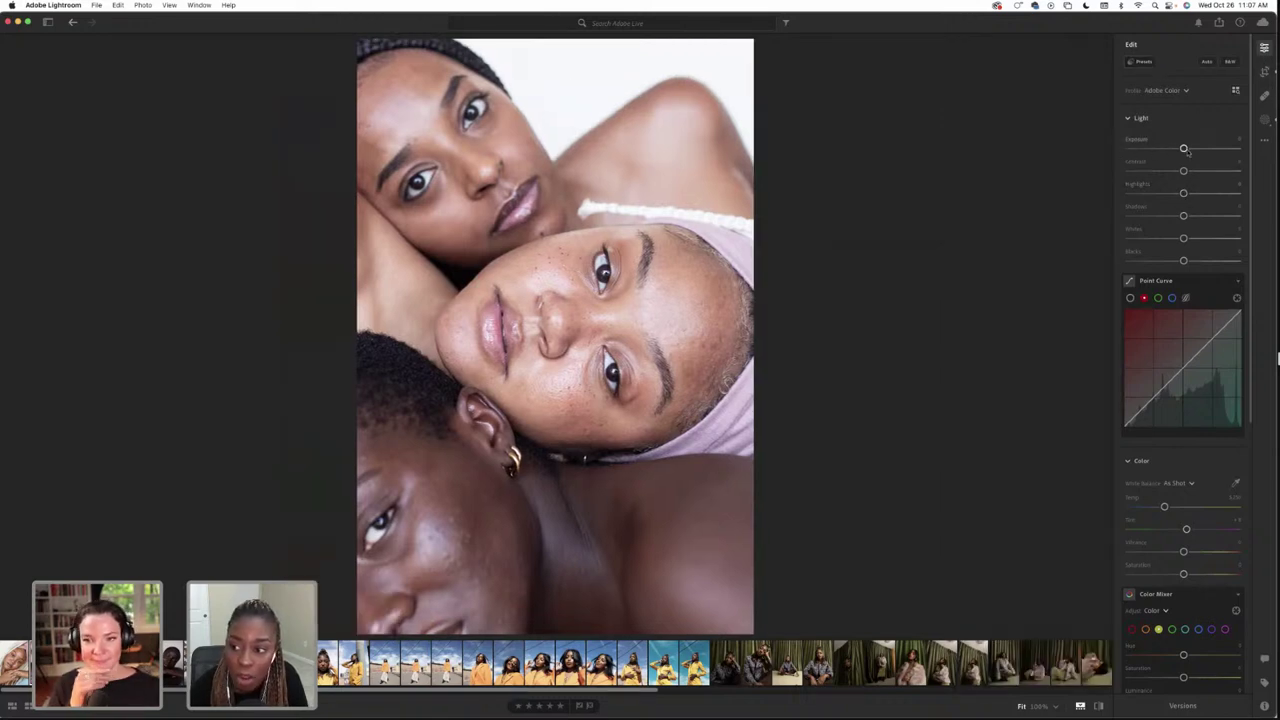
Lower the exposure slightly and raise the contrast a touch
{"action": "left_click_drag", "start_coordinate": [1184, 149], "coordinate": [1181, 149]}
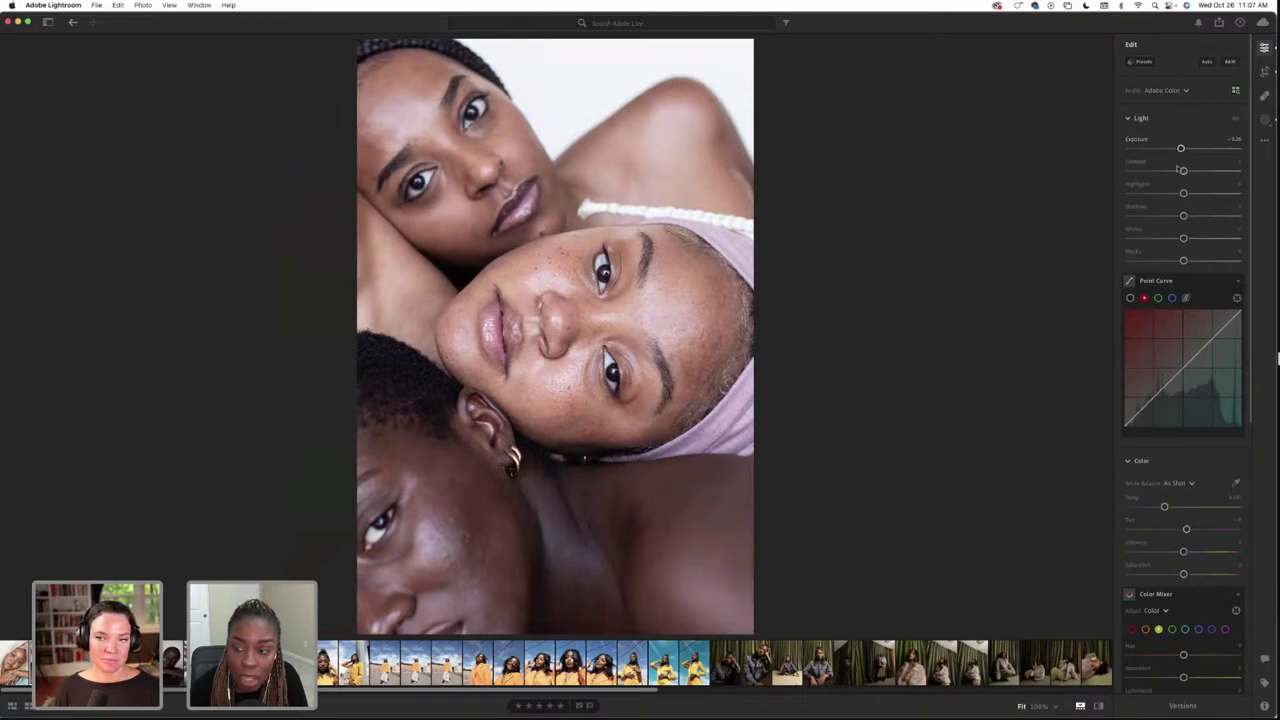
{"action": "left_click_drag", "start_coordinate": [1183, 170], "coordinate": [1189, 171]}
{"action": "double_click", "coordinate": [1189, 171]}
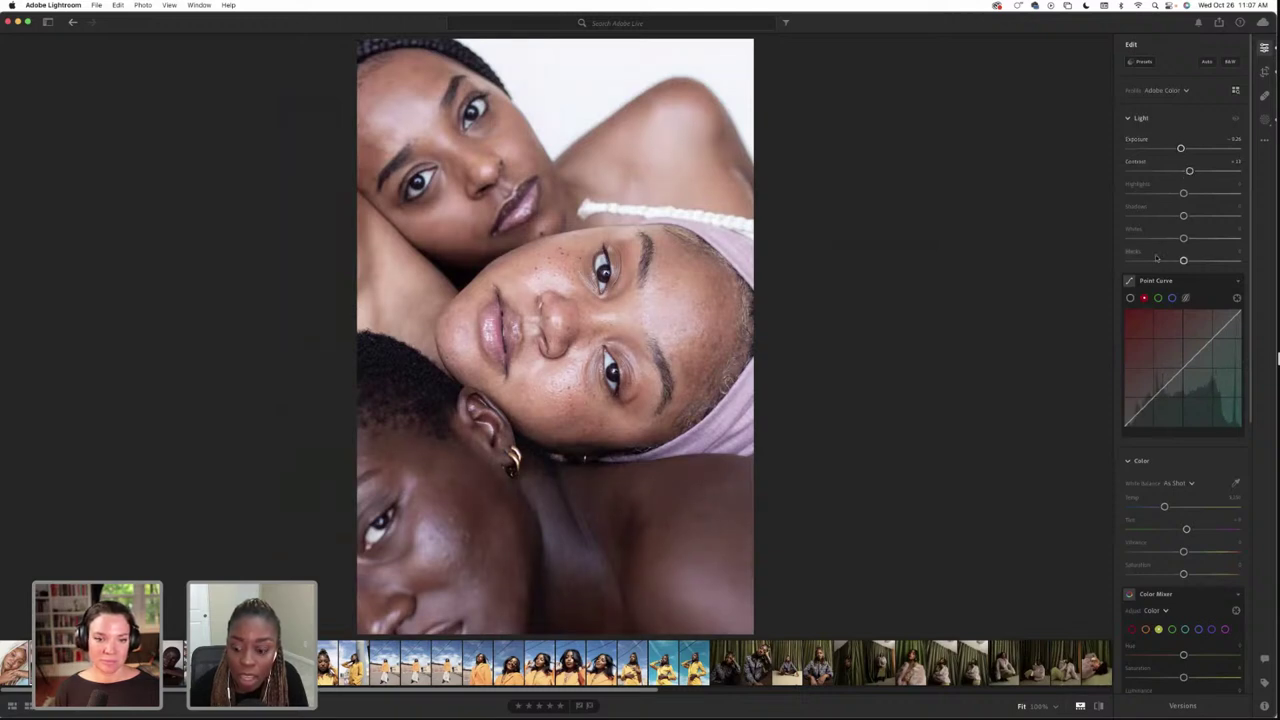
Compare the edit against the original, then nudge Temp to a Custom white balance near 5,500
{"action": "left_click", "coordinate": [1098, 706]}
{"action": "left_click", "coordinate": [1098, 706]}
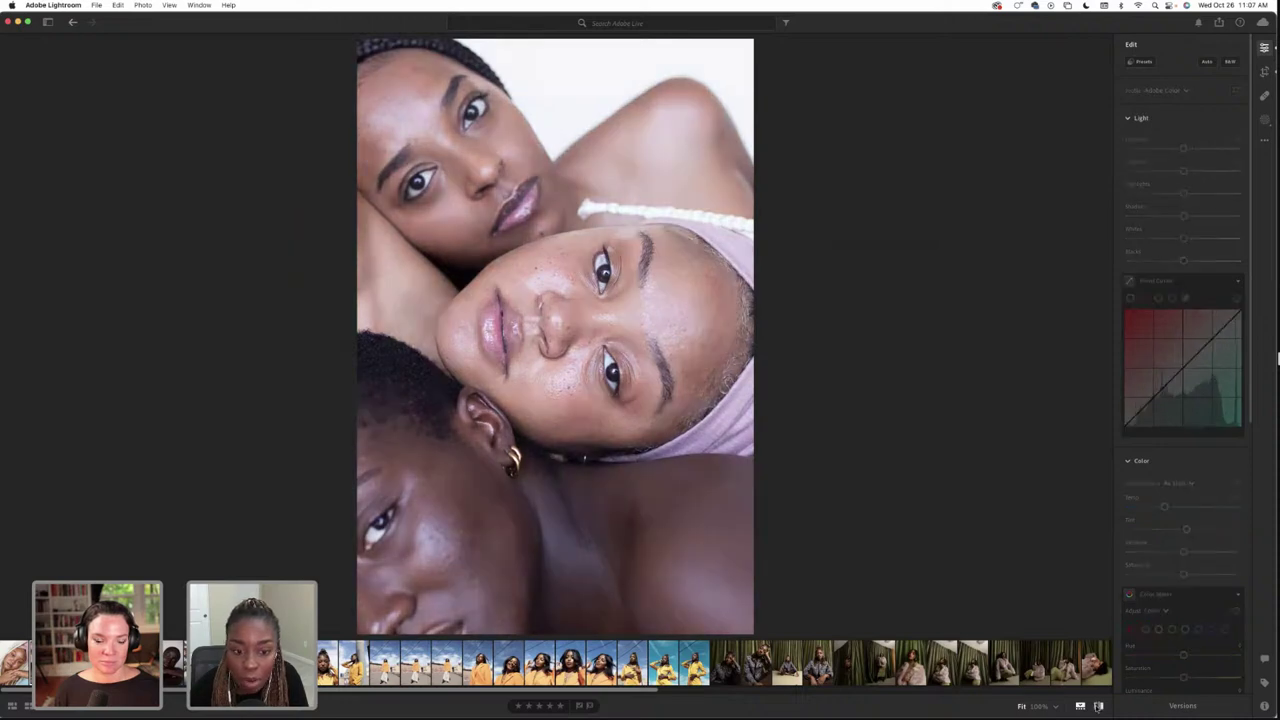
{"action": "left_click", "coordinate": [1098, 706]}
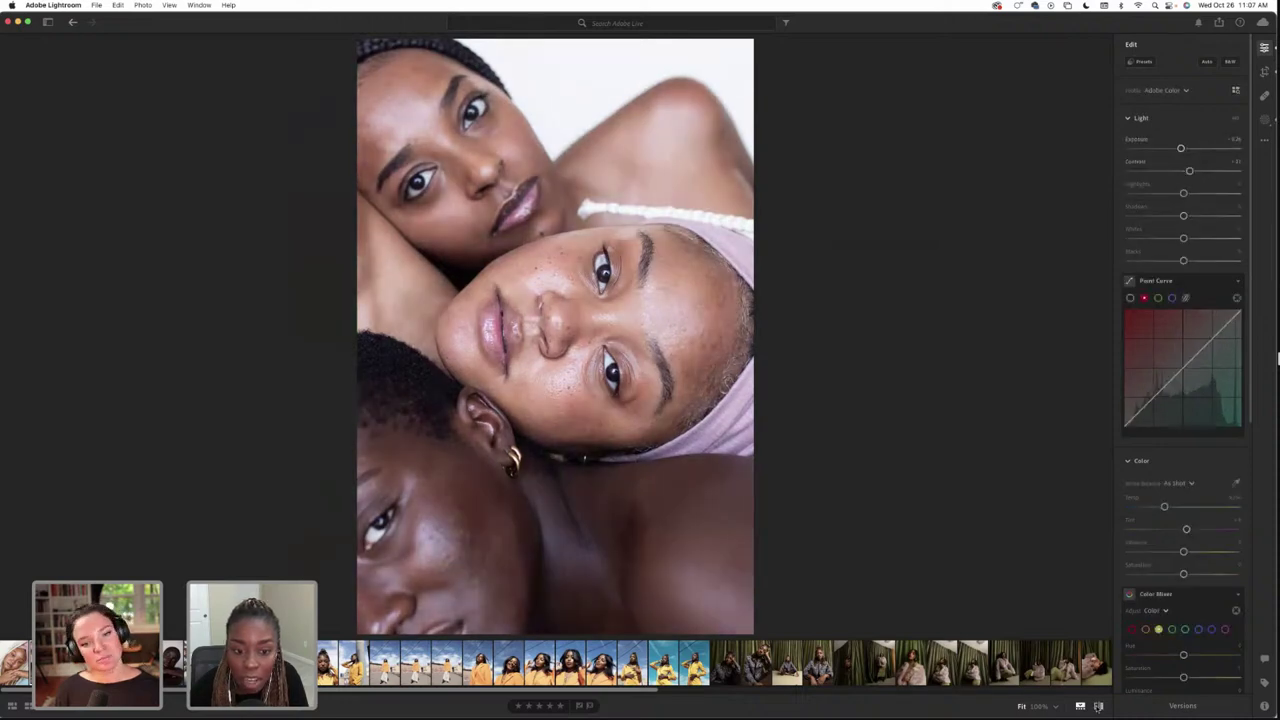
{"action": "left_click", "coordinate": [1098, 706]}
{"action": "left_click", "coordinate": [1098, 706]}
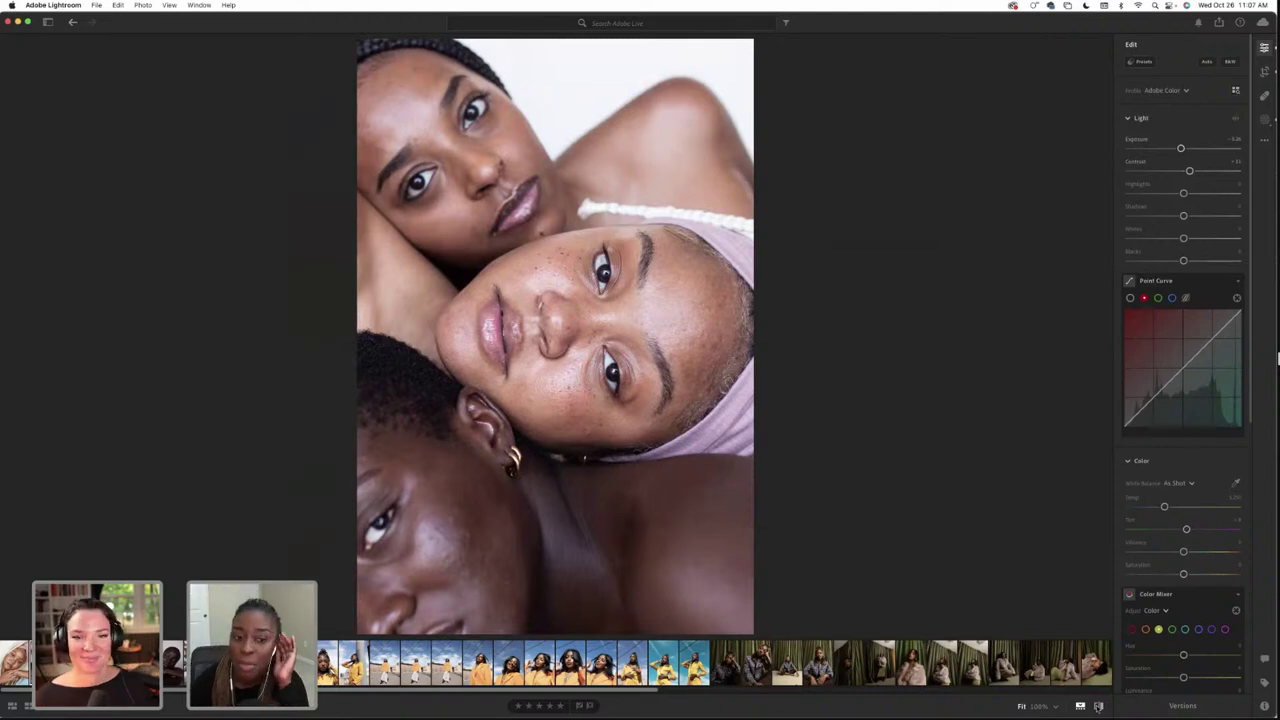
{"action": "left_click", "coordinate": [1098, 706]}
{"action": "left_click", "coordinate": [1098, 706]}
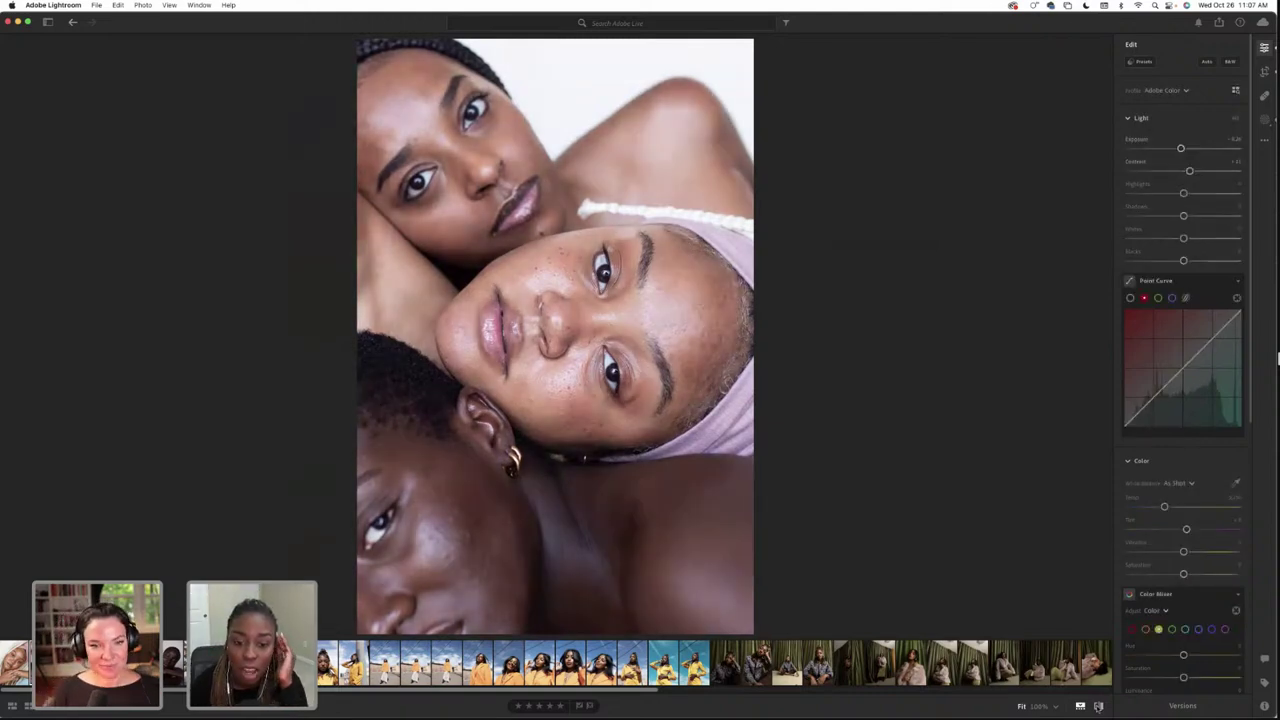
{"action": "left_click", "coordinate": [1098, 706]}
{"action": "left_click", "coordinate": [1098, 706]}
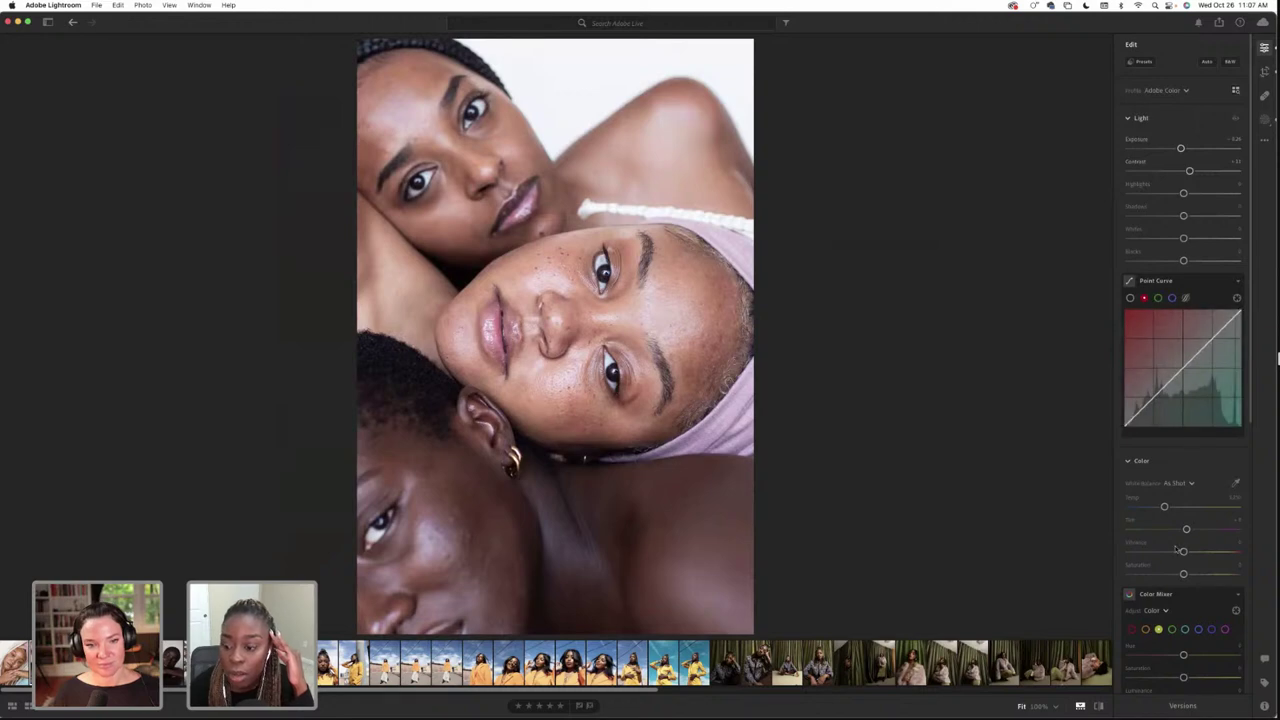
{"action": "left_click_drag", "start_coordinate": [1165, 508], "coordinate": [1167, 508]}
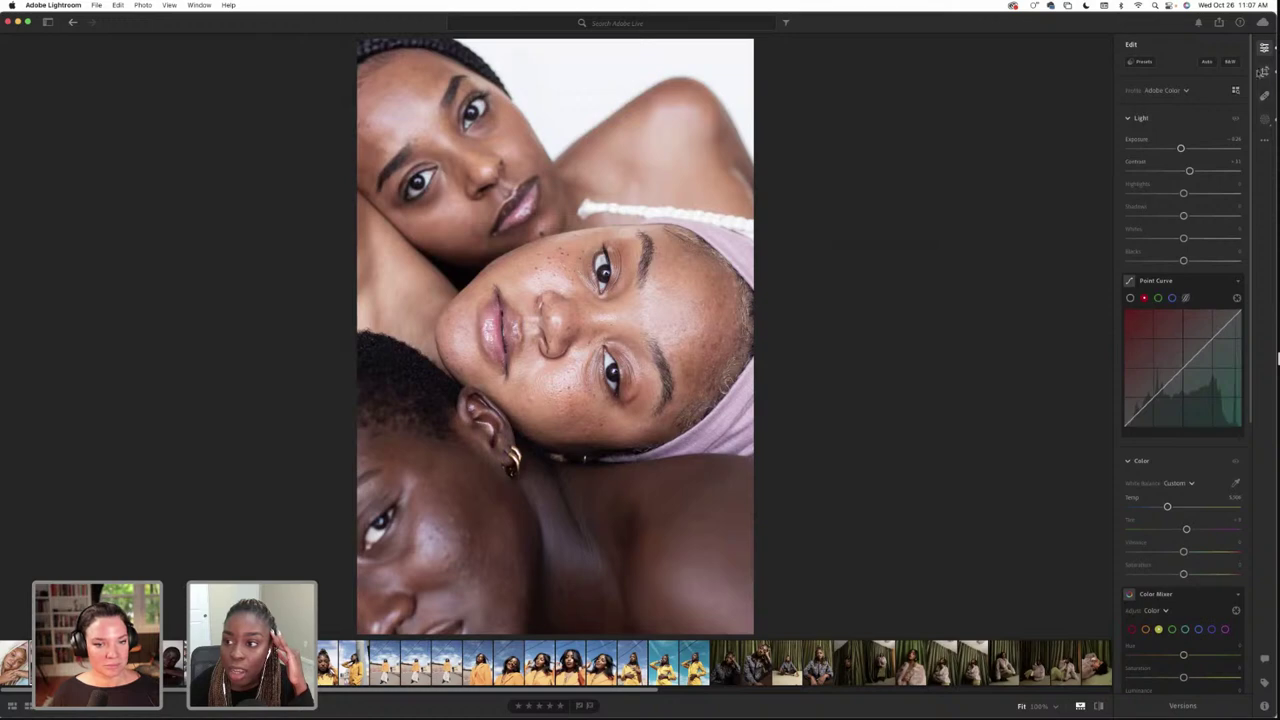
{"action": "left_click", "coordinate": [1266, 119]}
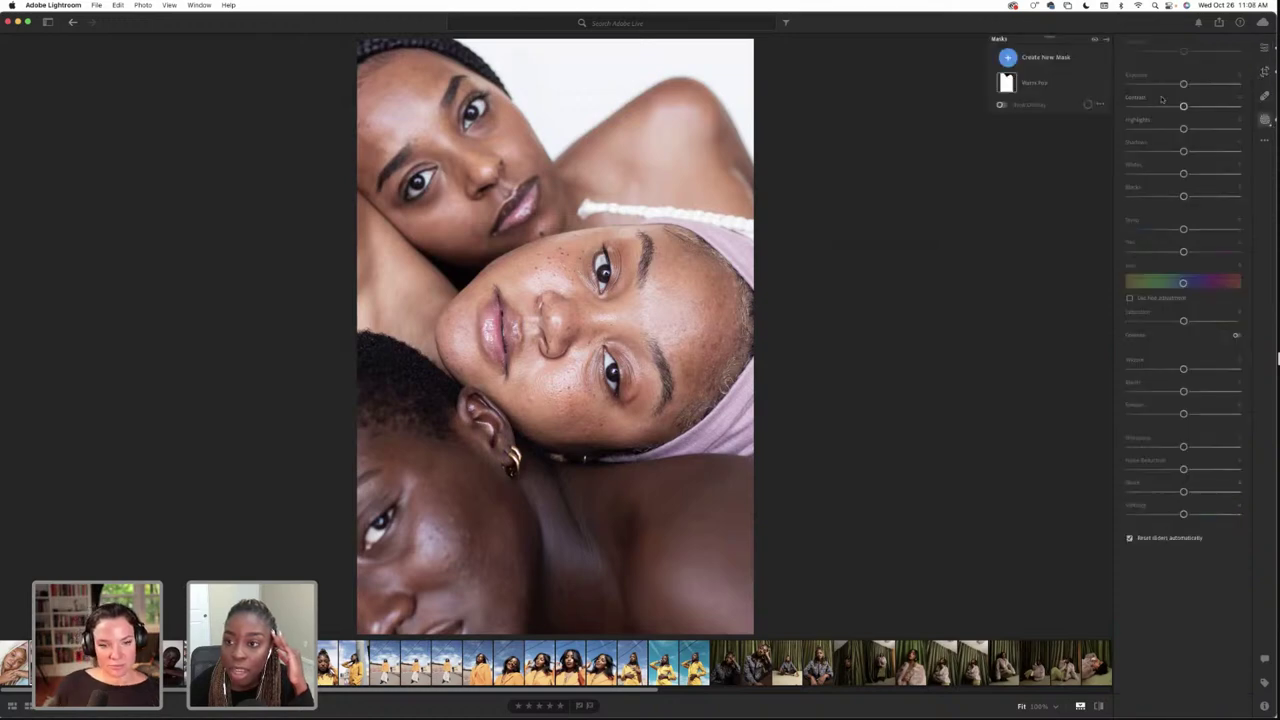
{"action": "left_click", "coordinate": [1044, 60]}
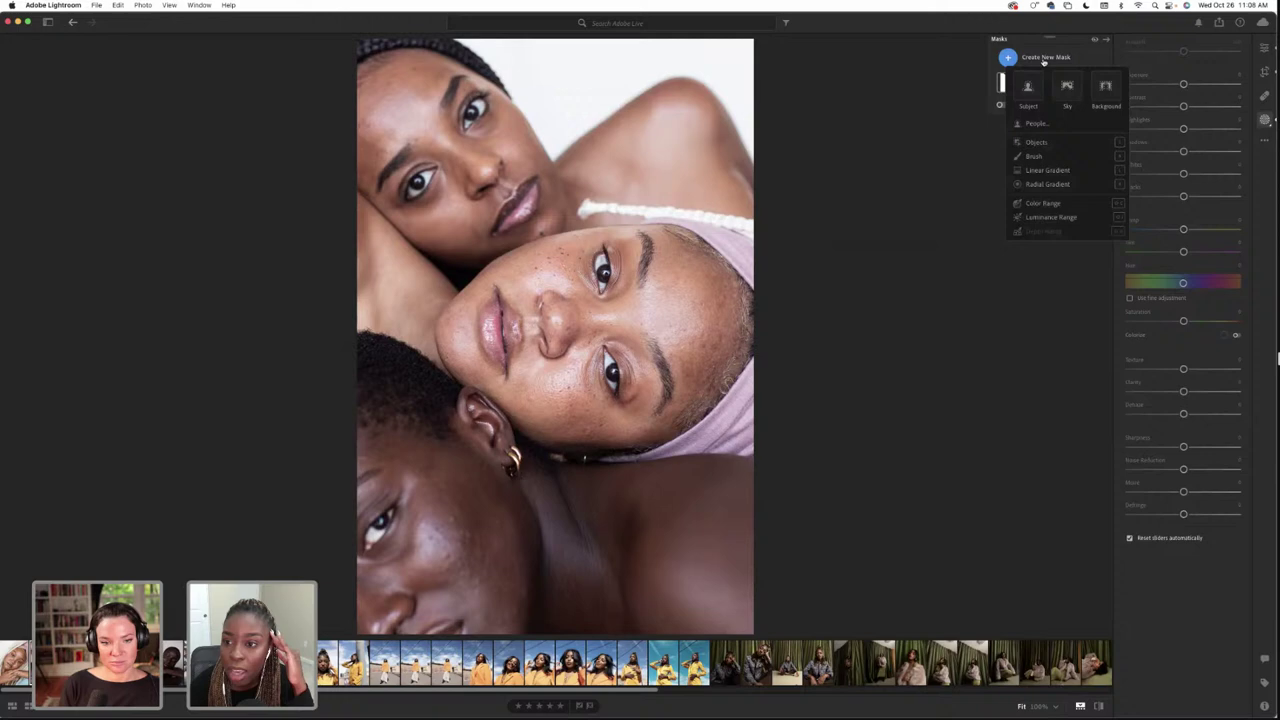
{"action": "left_click", "coordinate": [1047, 127]}
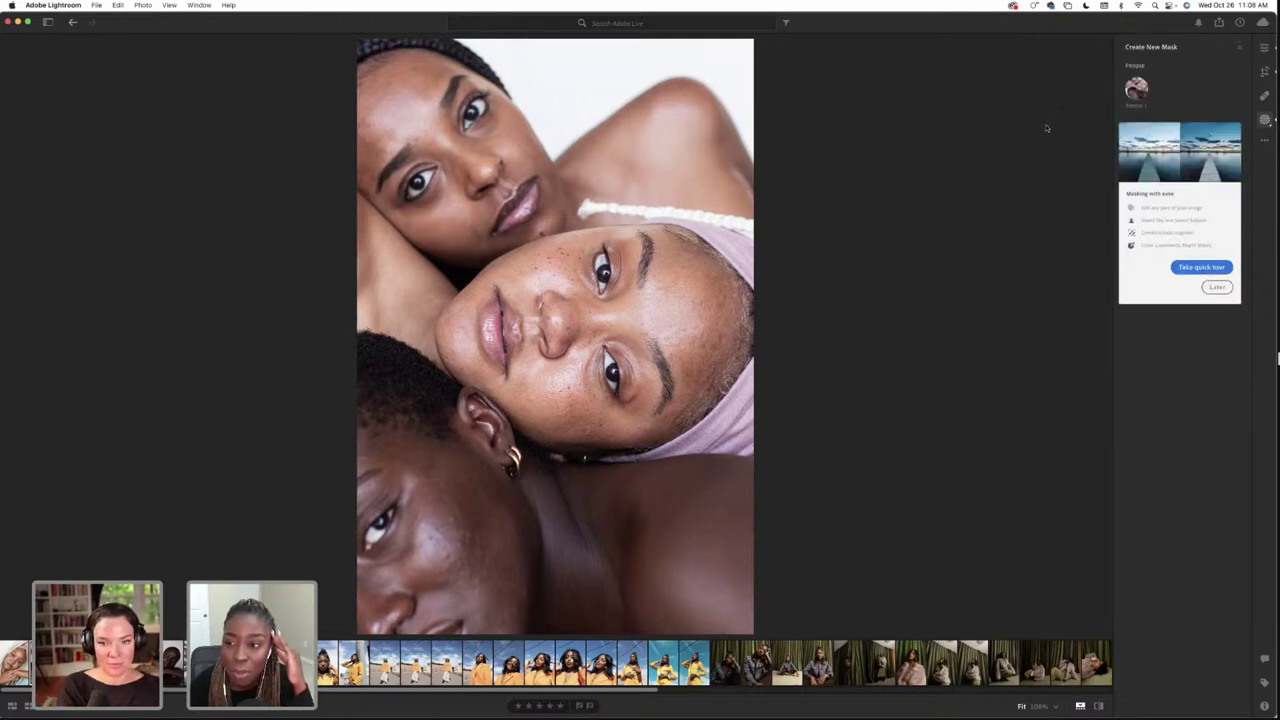
{"action": "mouse_move", "coordinate": [1137, 90]}
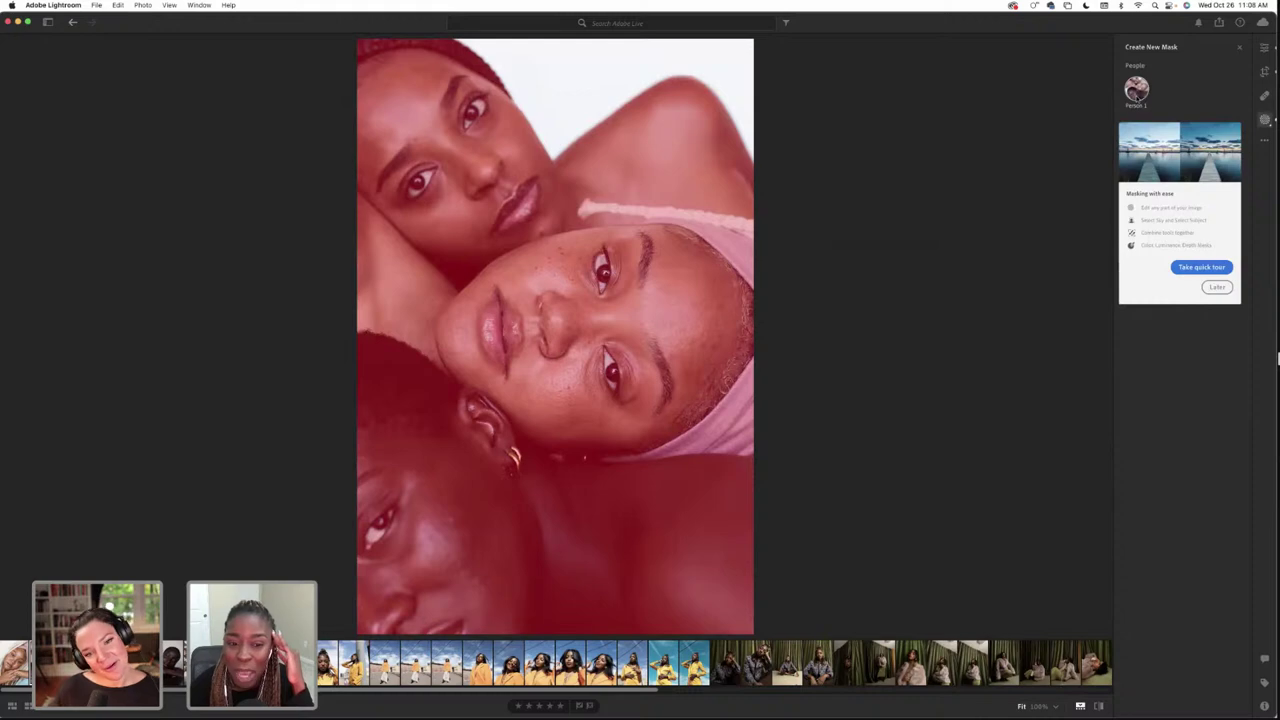
{"action": "left_click", "coordinate": [1138, 90]}
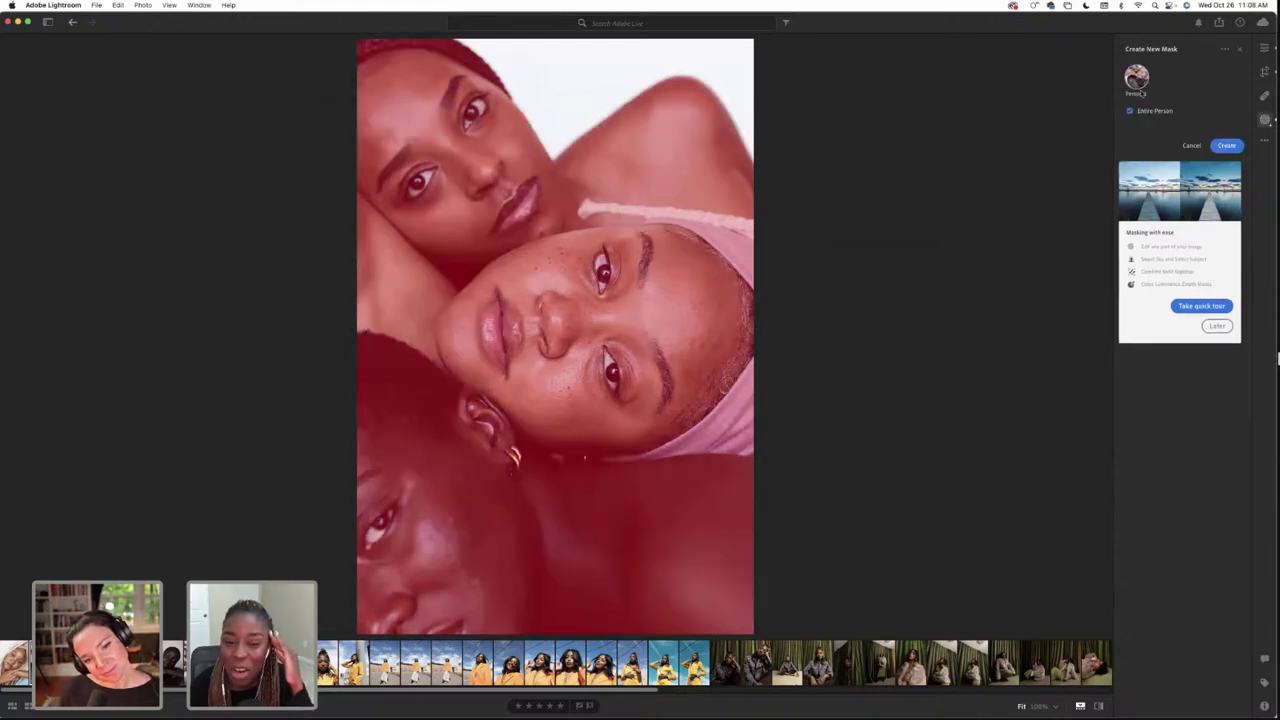
{"action": "left_click", "coordinate": [1155, 112]}
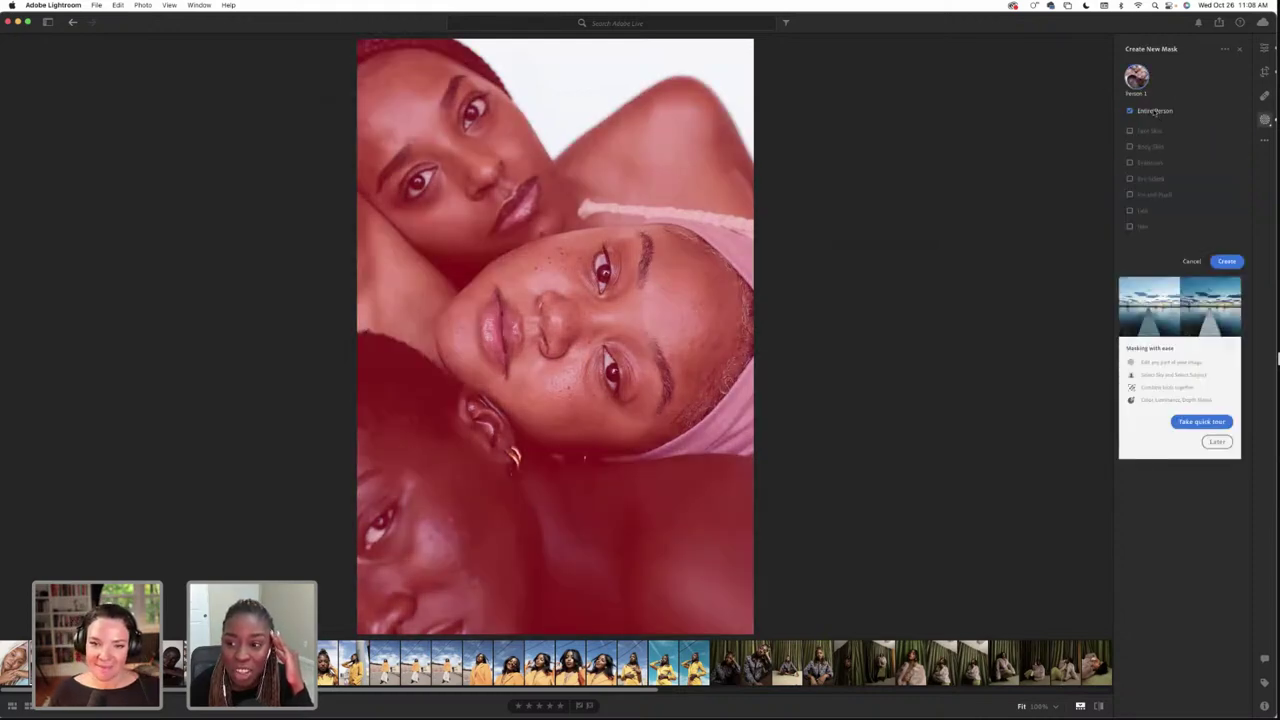
{"action": "left_click", "coordinate": [1155, 112]}
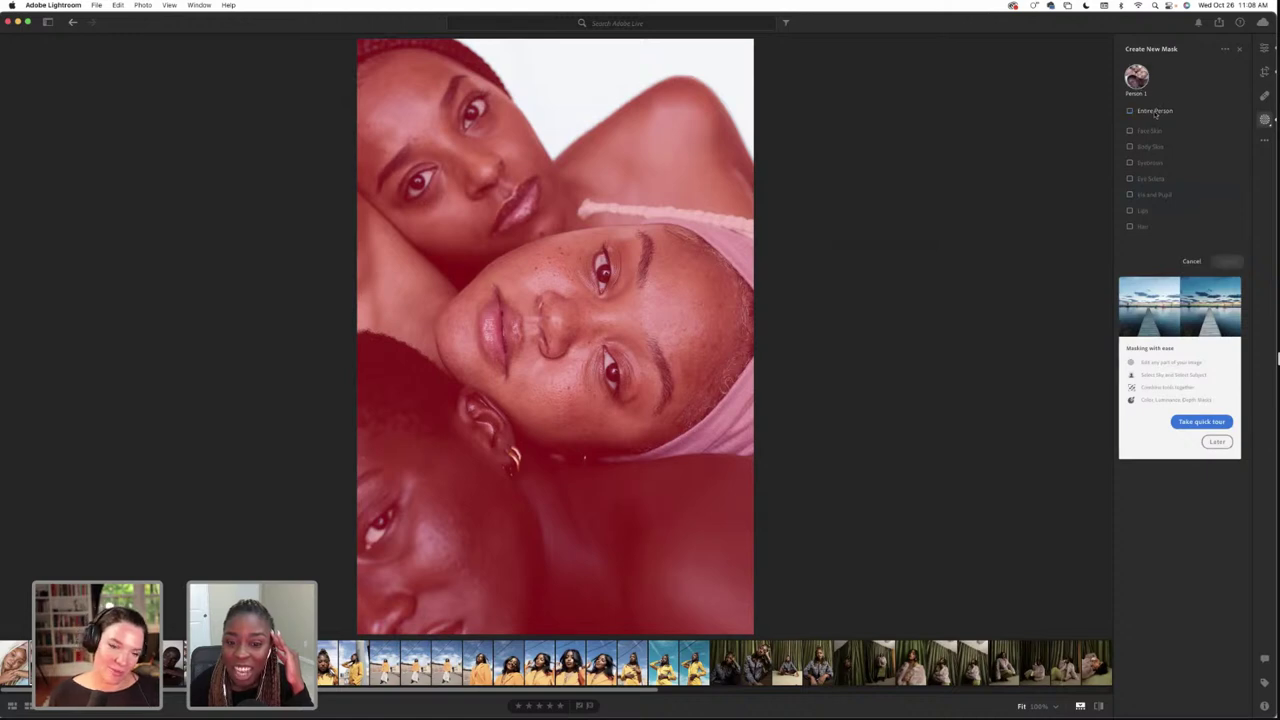
{"action": "left_click", "coordinate": [1155, 112]}
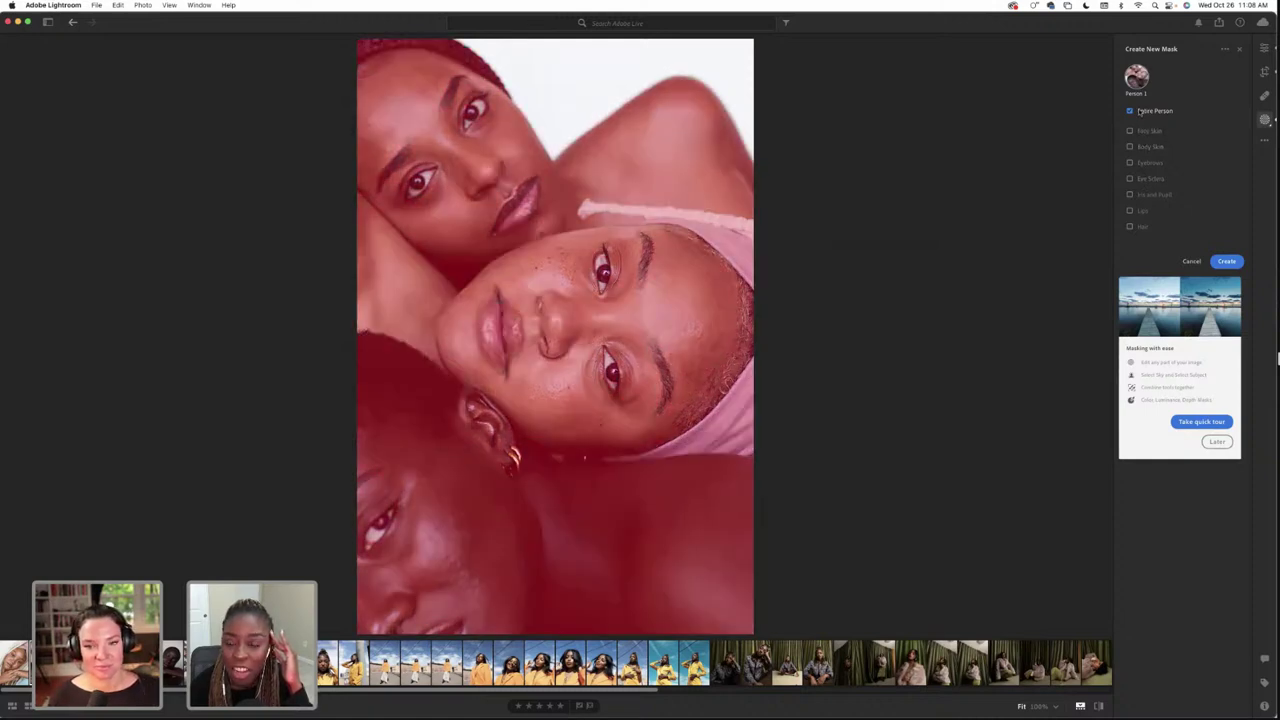
{"action": "left_click", "coordinate": [1133, 112]}
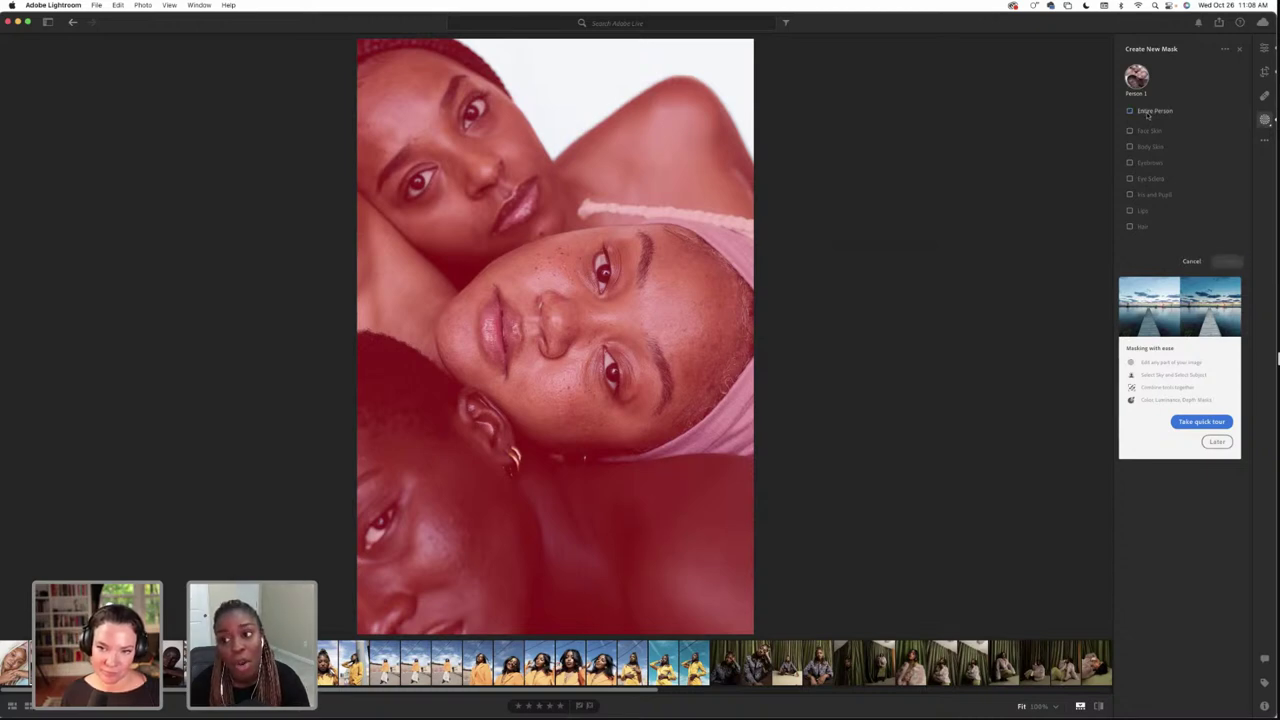
{"action": "left_click", "coordinate": [1147, 112]}
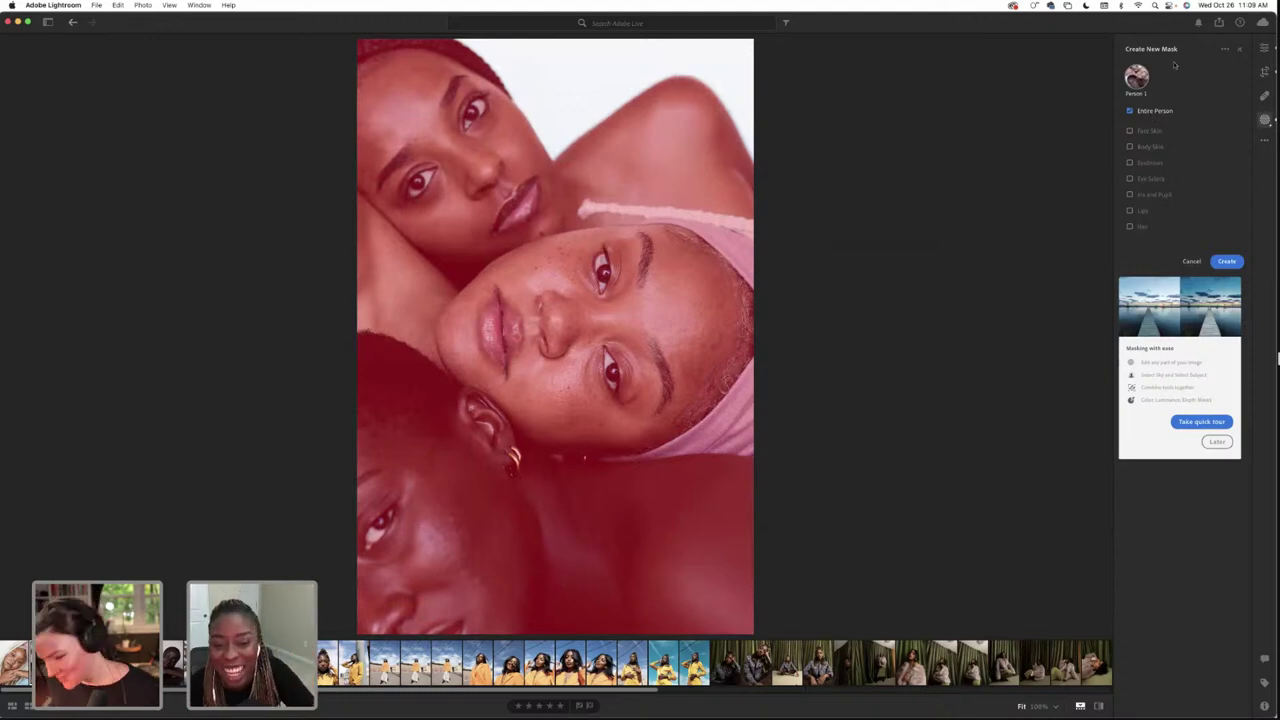
{"action": "left_click", "coordinate": [1264, 48]}
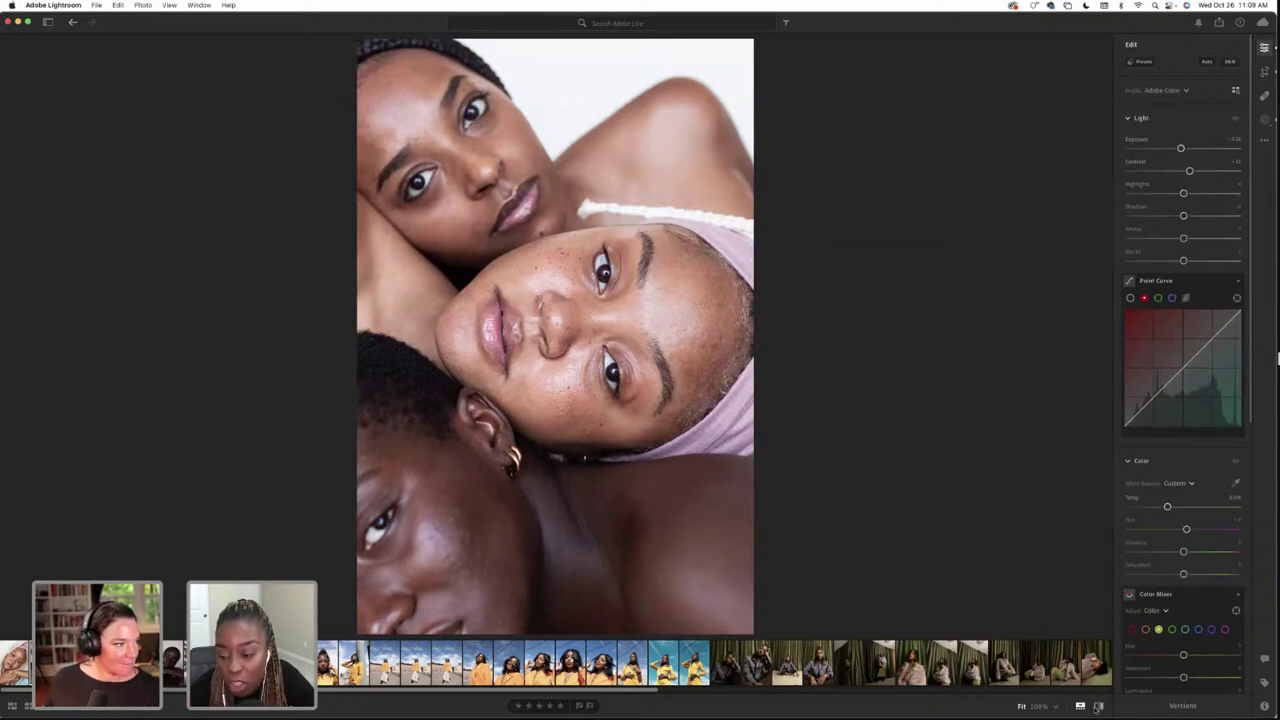
{"action": "left_click", "coordinate": [1080, 706]}
{"action": "left_click", "coordinate": [1080, 706]}
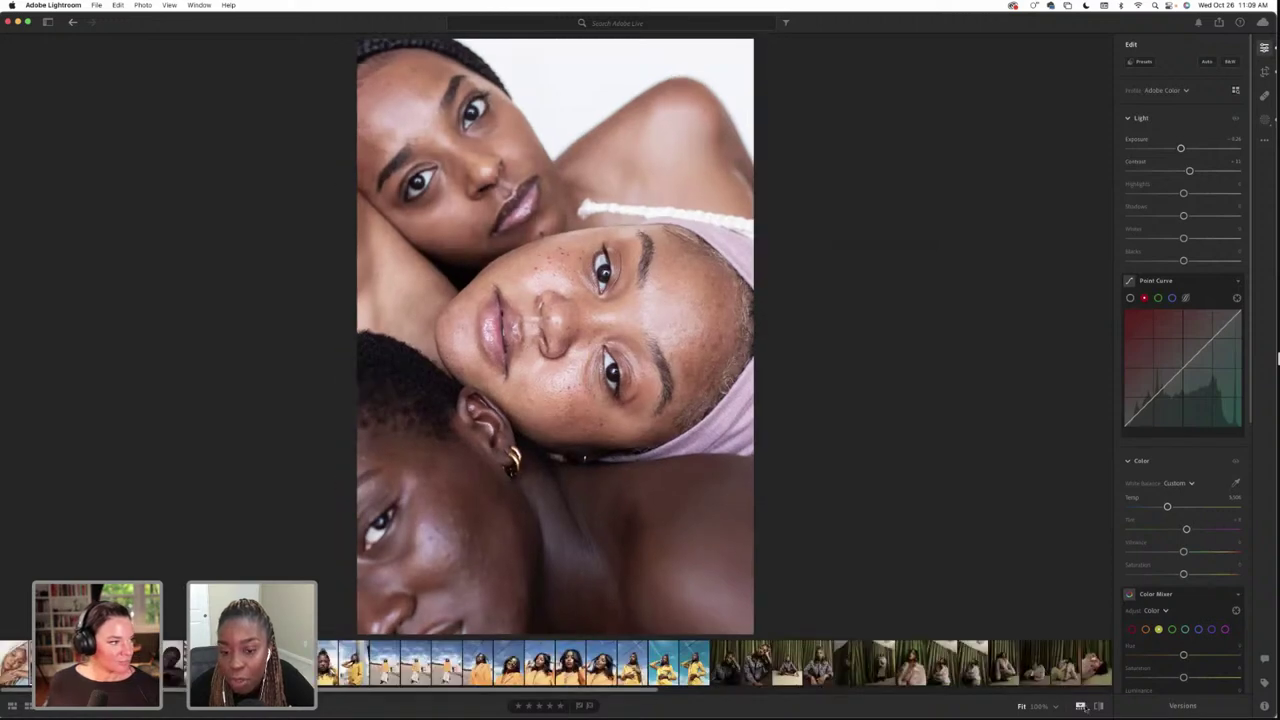
{"action": "left_click", "coordinate": [1098, 706]}
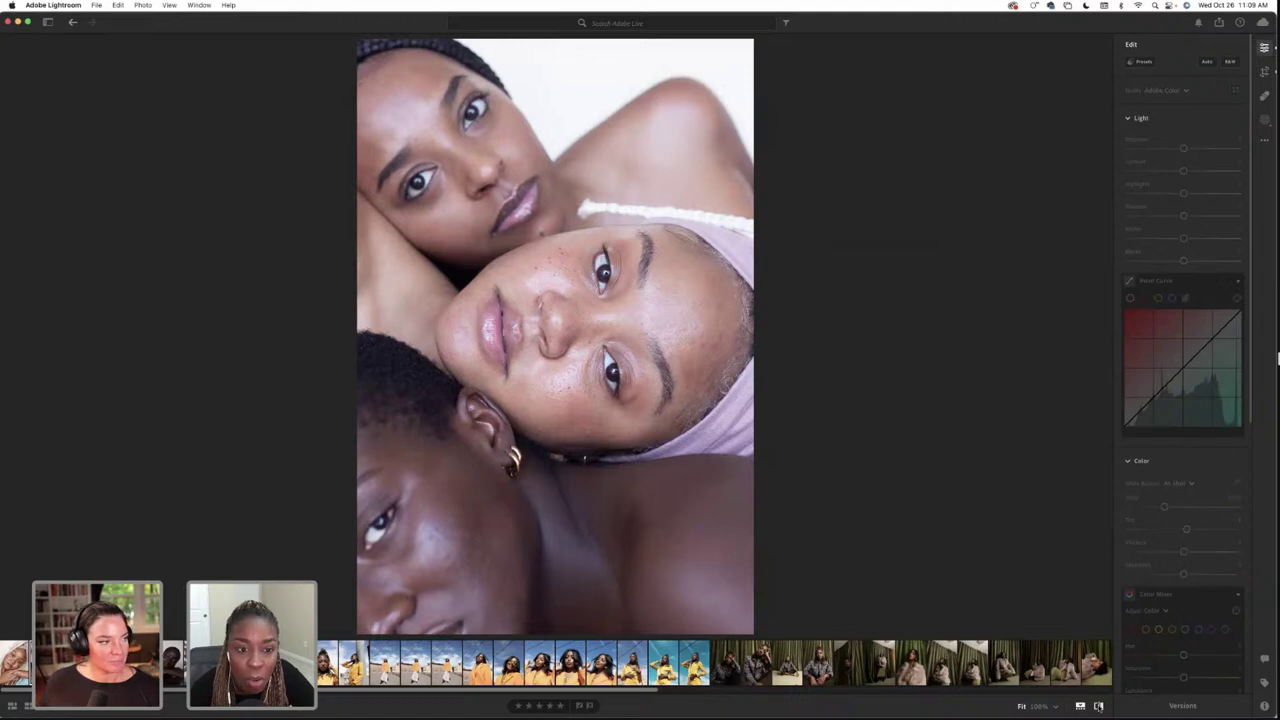
{"action": "left_click", "coordinate": [1098, 706]}
{"action": "left_click", "coordinate": [1098, 706]}
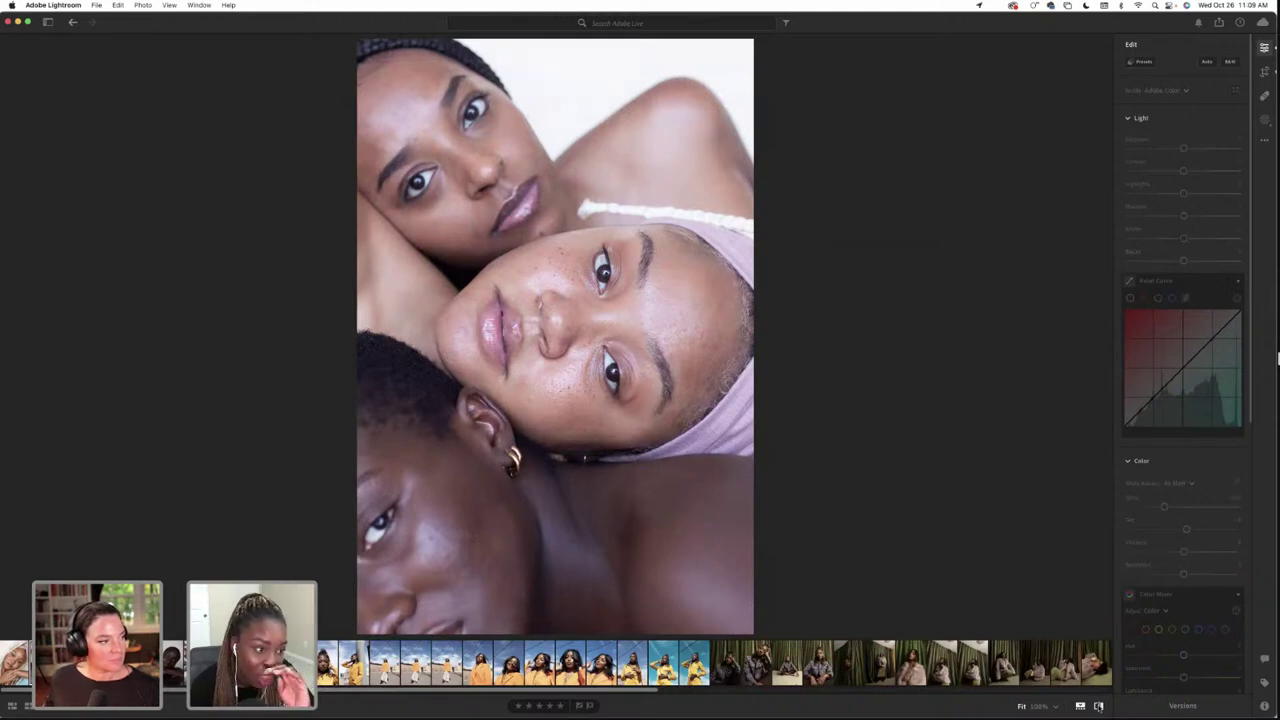
{"action": "left_click", "coordinate": [1098, 706]}
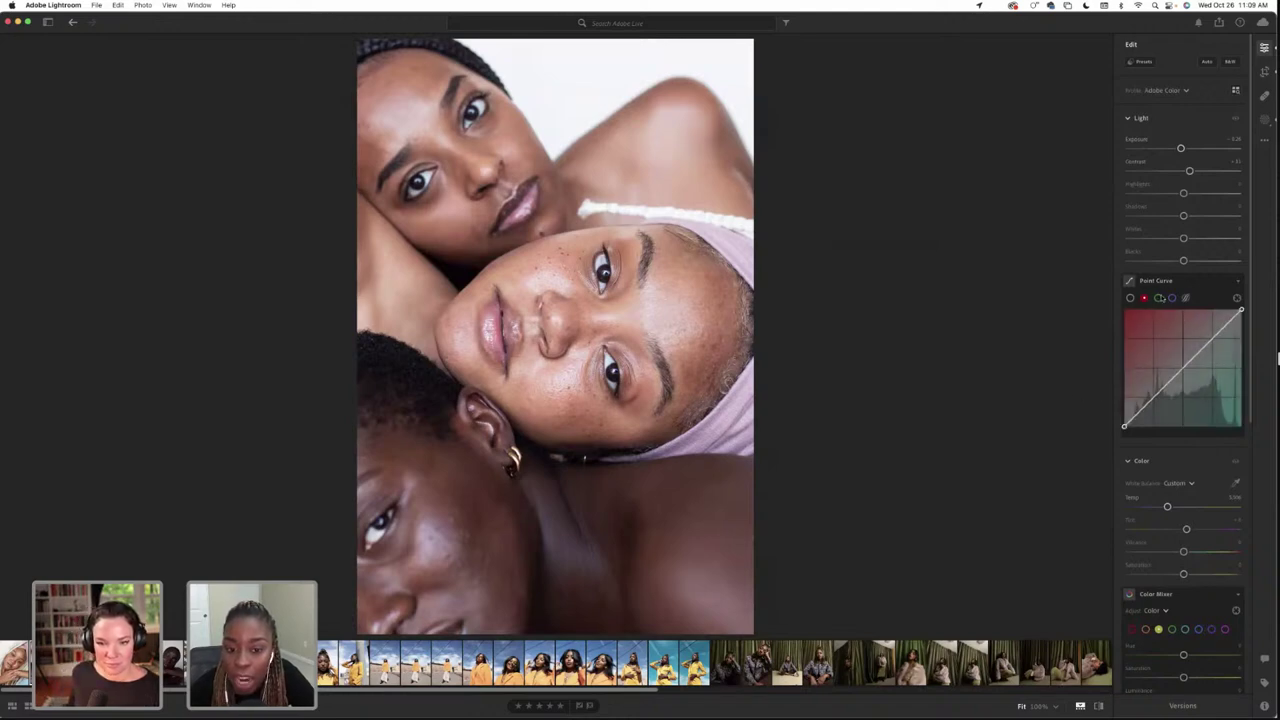
Compare with the original, warm the temperature slightly more, and undo the unintended tint change
{"action": "scroll", "coordinate": [1166, 270], "scroll_direction": "down", "scroll_amount": 2}
{"action": "scroll", "coordinate": [1167, 259], "scroll_direction": "down", "scroll_amount": 1}
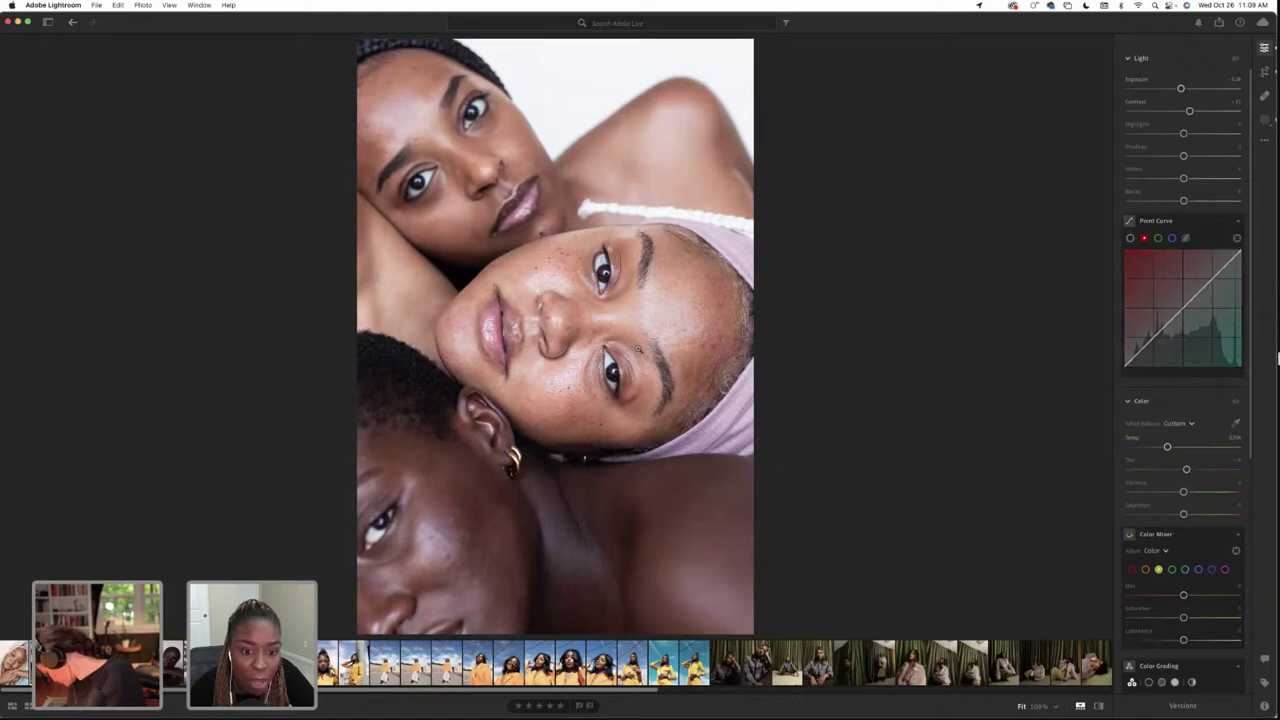
{"action": "key", "text": "backslash"}
{"action": "key", "text": "backslash"}
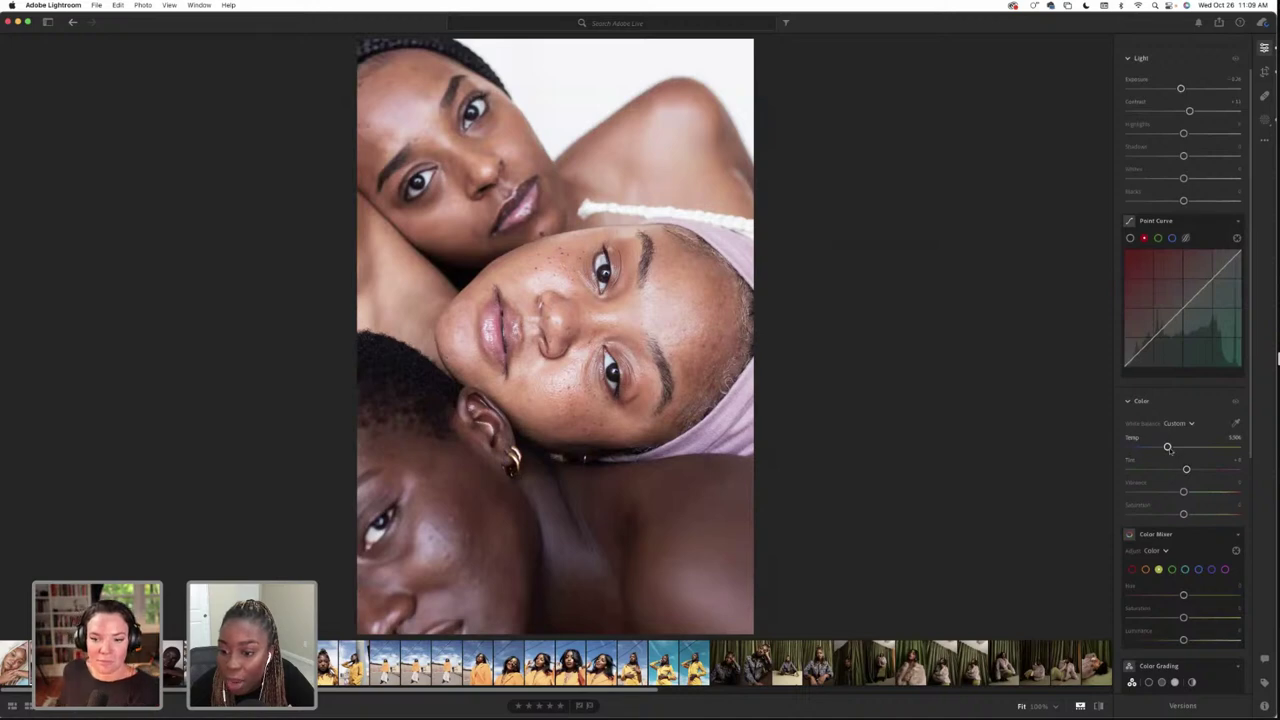
{"action": "left_click_drag", "start_coordinate": [1167, 447], "coordinate": [1186, 470]}
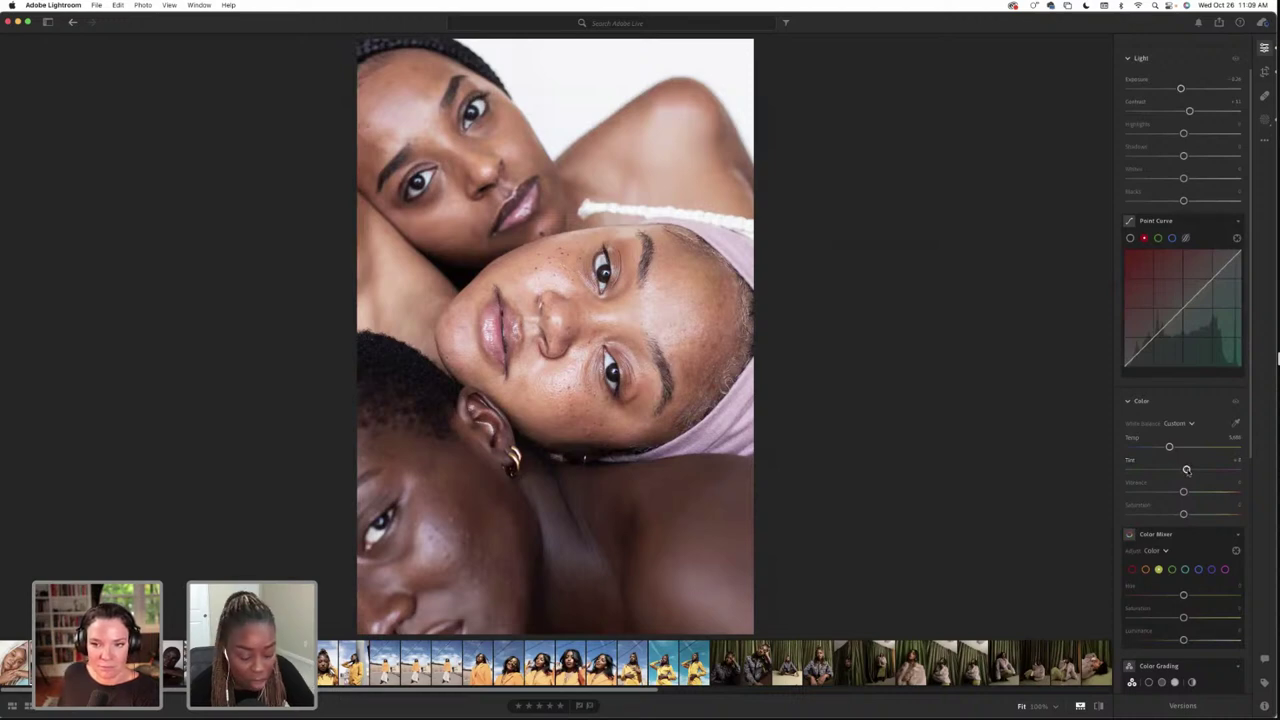
{"action": "key", "text": "super+z"}
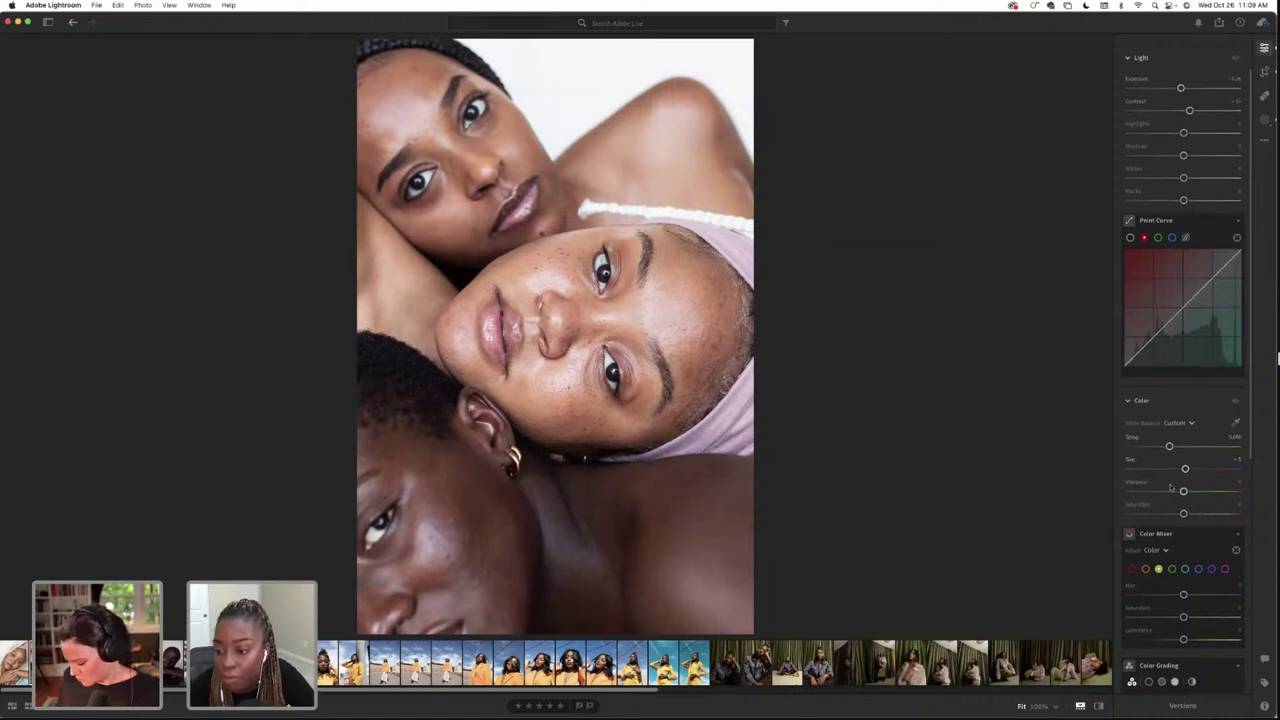
{"action": "scroll", "coordinate": [1172, 486], "scroll_direction": "down", "scroll_amount": 5}
{"action": "scroll", "coordinate": [1172, 486], "scroll_direction": "down", "scroll_amount": 1}
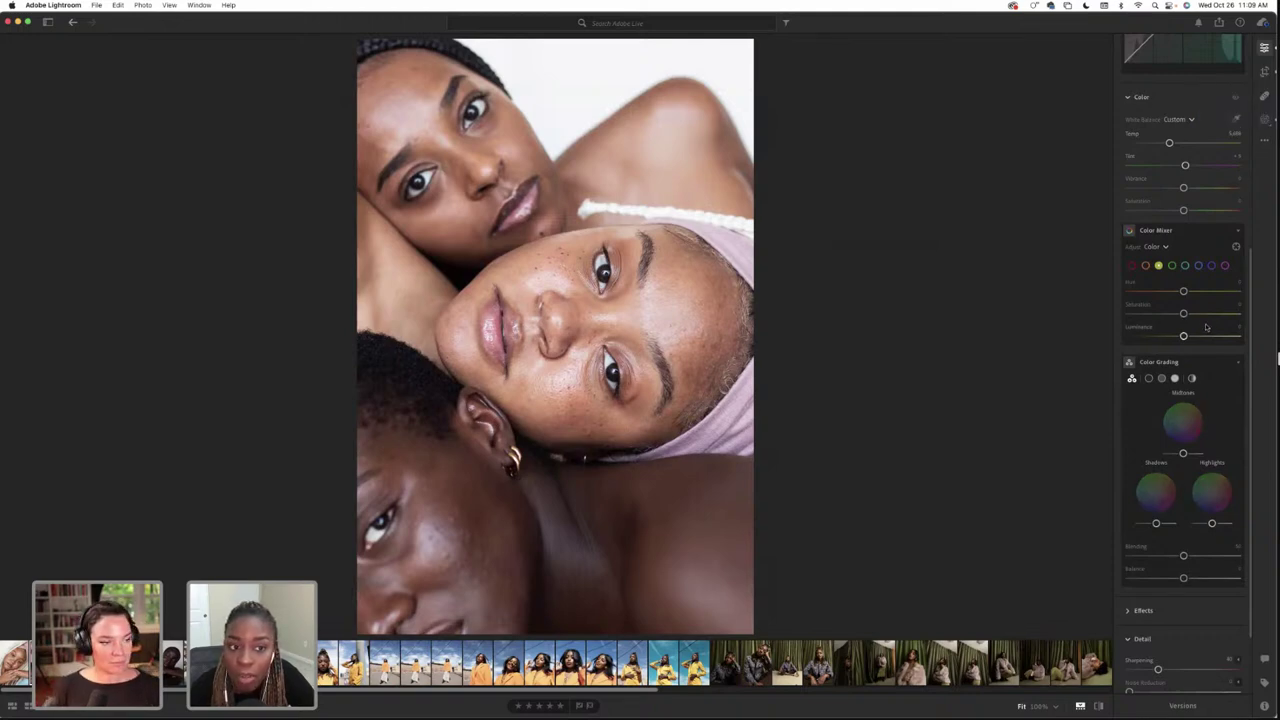
Try a red hue shift, undo it, and darken the red luminance
{"action": "scroll", "coordinate": [1200, 320], "scroll_direction": "down", "scroll_amount": 1}
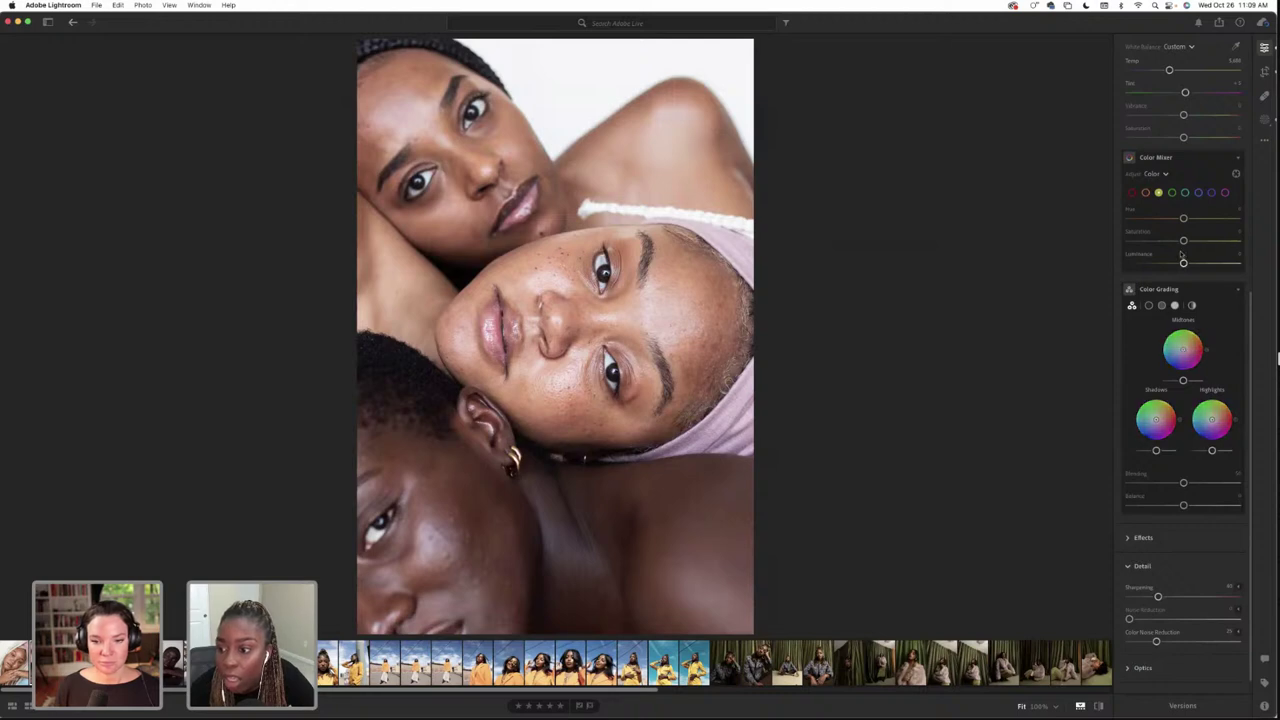
{"action": "left_click", "coordinate": [1133, 194]}
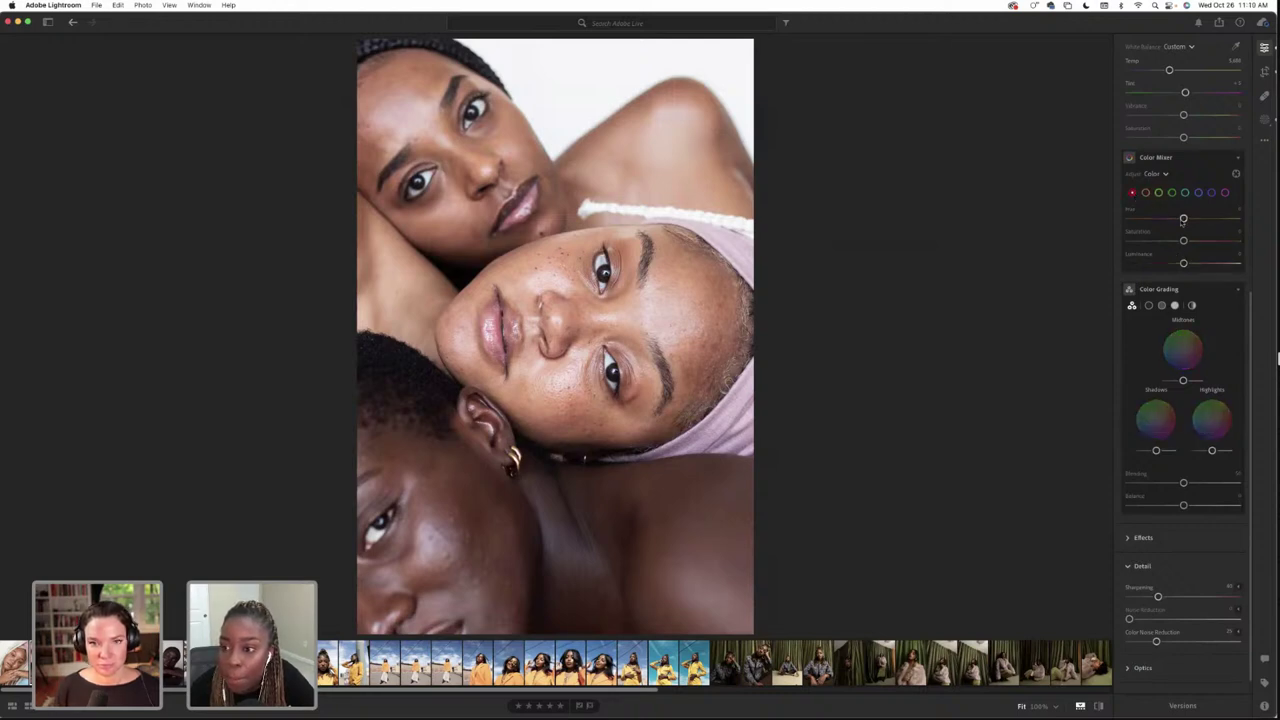
{"action": "mouse_move", "coordinate": [1183, 219]}
{"action": "left_mouse_down"}
{"action": "mouse_move", "coordinate": [1168, 219]}
{"action": "mouse_move", "coordinate": [1196, 219]}
{"action": "mouse_move", "coordinate": [1162, 219]}
{"action": "mouse_move", "coordinate": [1186, 219]}
{"action": "left_mouse_up"}
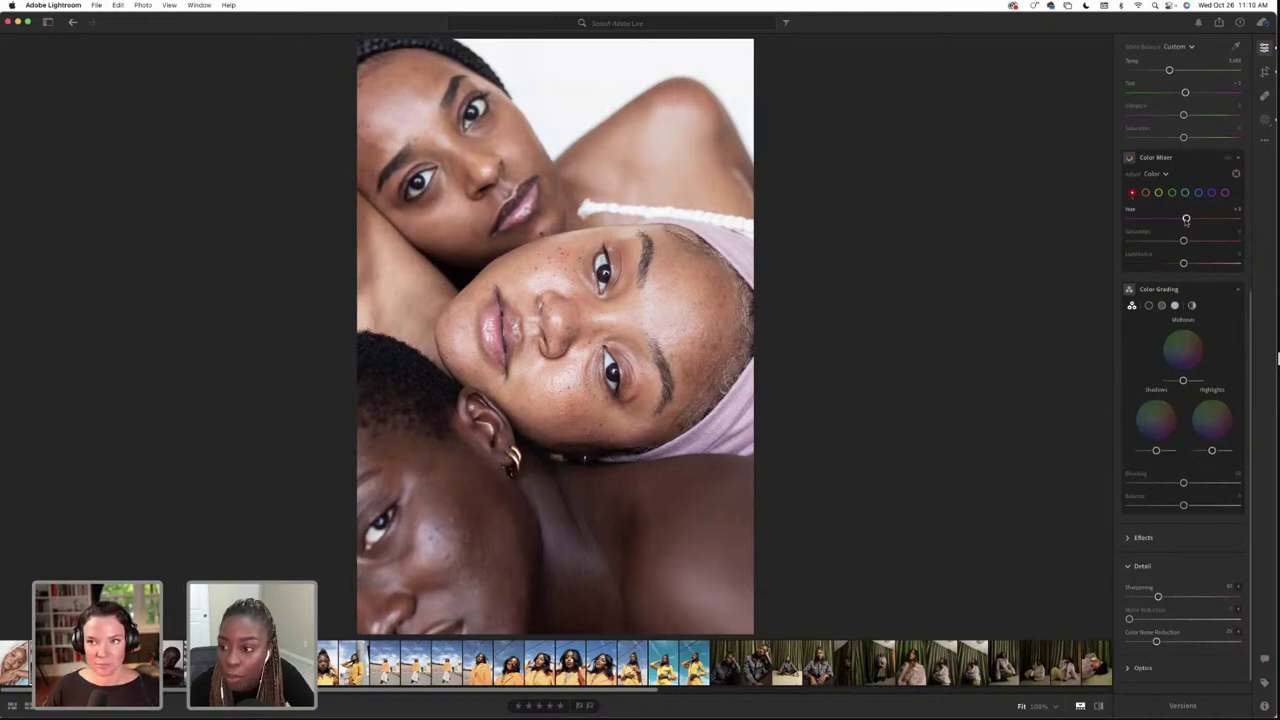
{"action": "key", "text": "super+z"}
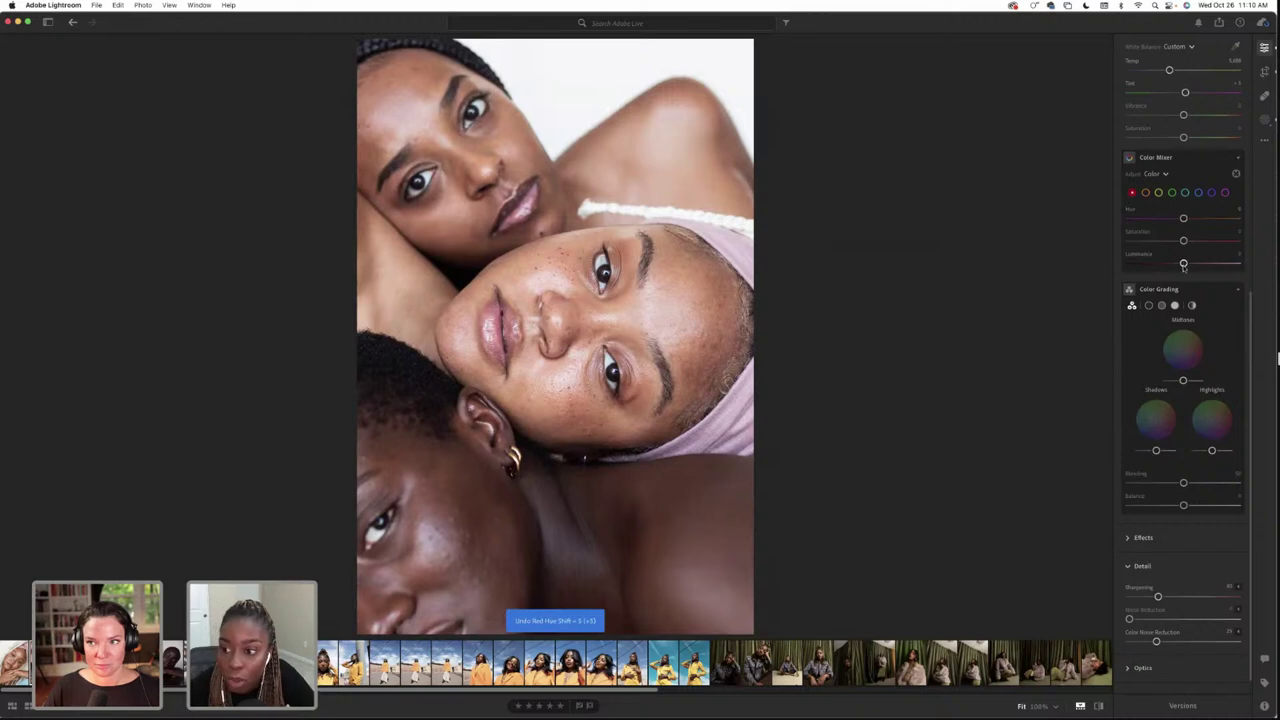
{"action": "mouse_move", "coordinate": [1183, 264]}
{"action": "left_mouse_down"}
{"action": "mouse_move", "coordinate": [1162, 264]}
{"action": "mouse_move", "coordinate": [1180, 264]}
{"action": "mouse_move", "coordinate": [1166, 264]}
{"action": "mouse_move", "coordinate": [1191, 241]}
{"action": "left_mouse_up"}
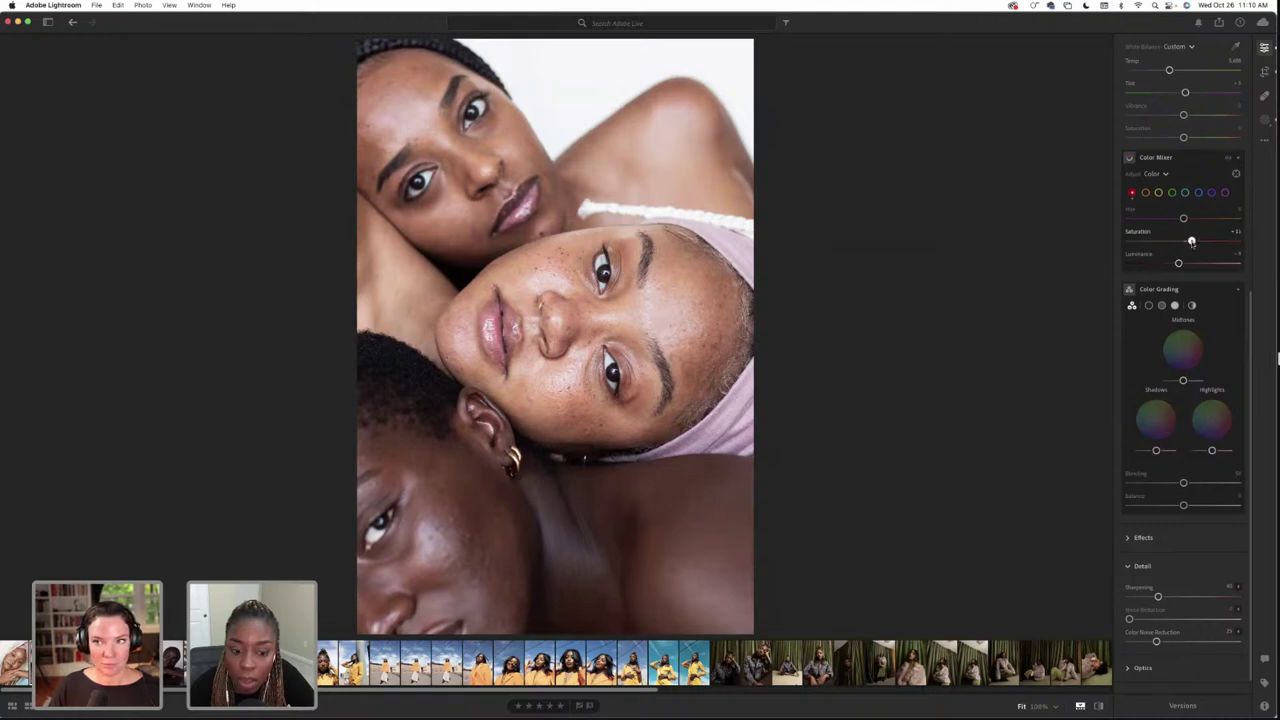
Shift the orange hue slightly and lower orange luminance to about -8
{"action": "left_click", "coordinate": [1145, 193]}
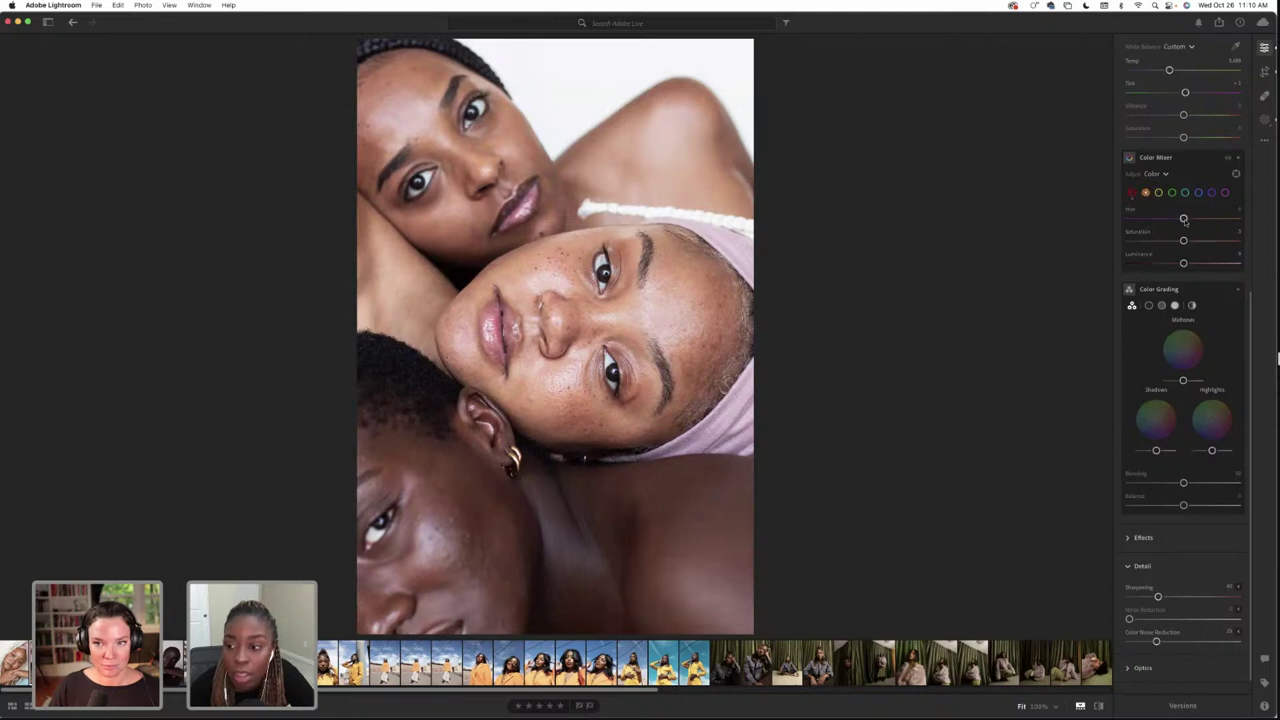
{"action": "mouse_move", "coordinate": [1183, 218]}
{"action": "left_mouse_down"}
{"action": "mouse_move", "coordinate": [1153, 220]}
{"action": "mouse_move", "coordinate": [1200, 220]}
{"action": "mouse_move", "coordinate": [1167, 220]}
{"action": "mouse_move", "coordinate": [1200, 220]}
{"action": "mouse_move", "coordinate": [1184, 221]}
{"action": "mouse_move", "coordinate": [1187, 241]}
{"action": "left_mouse_up"}
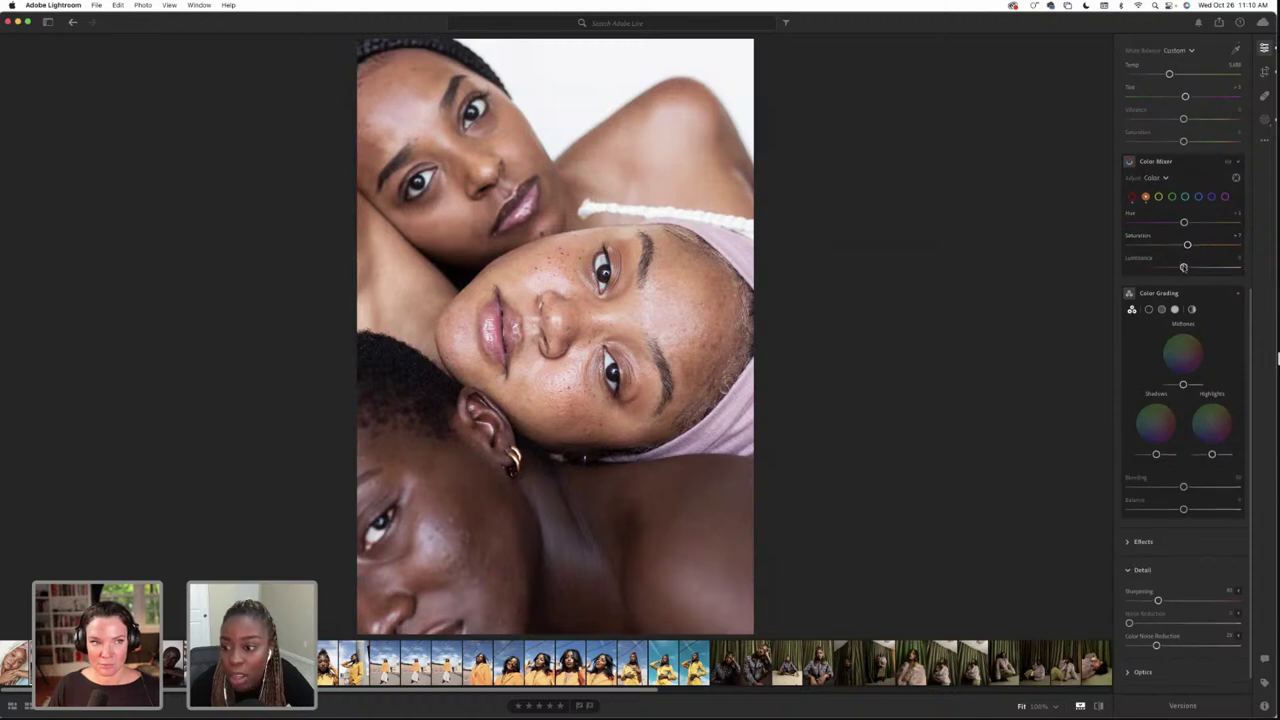
{"action": "scroll", "coordinate": [1180, 266], "scroll_direction": "up", "scroll_amount": 1}
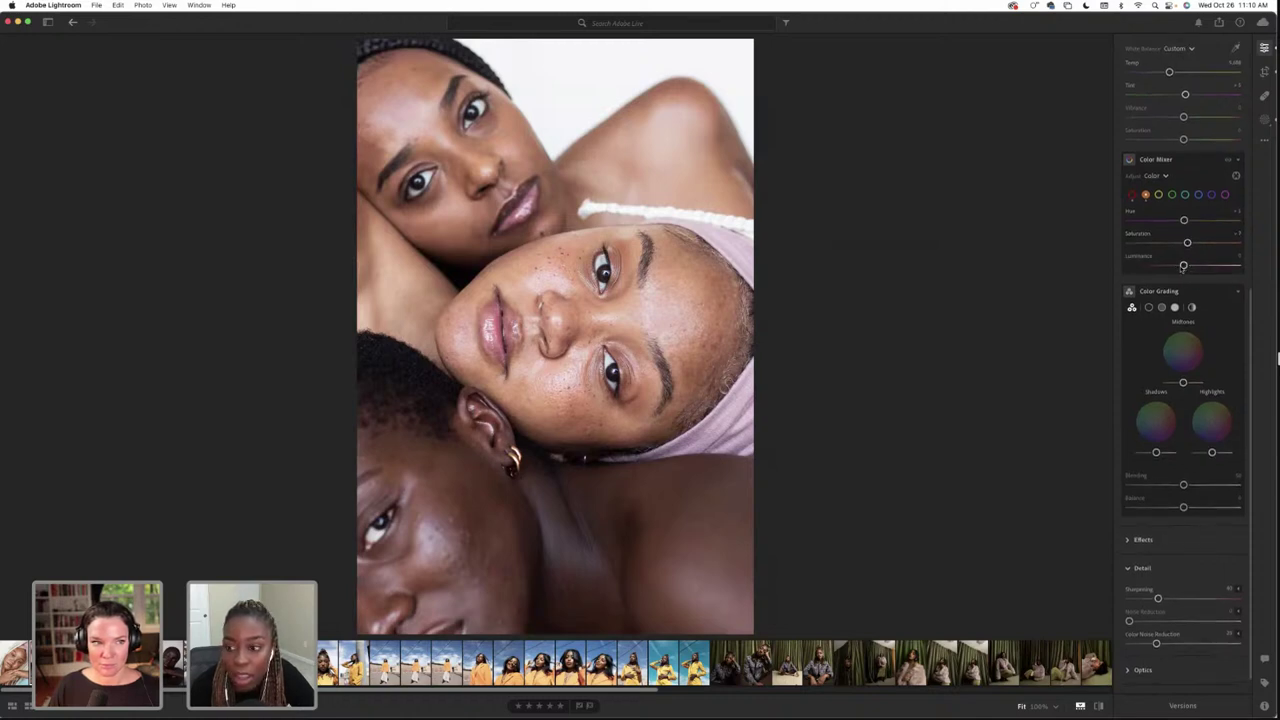
{"action": "scroll", "coordinate": [1184, 267], "scroll_direction": "down", "scroll_amount": 1}
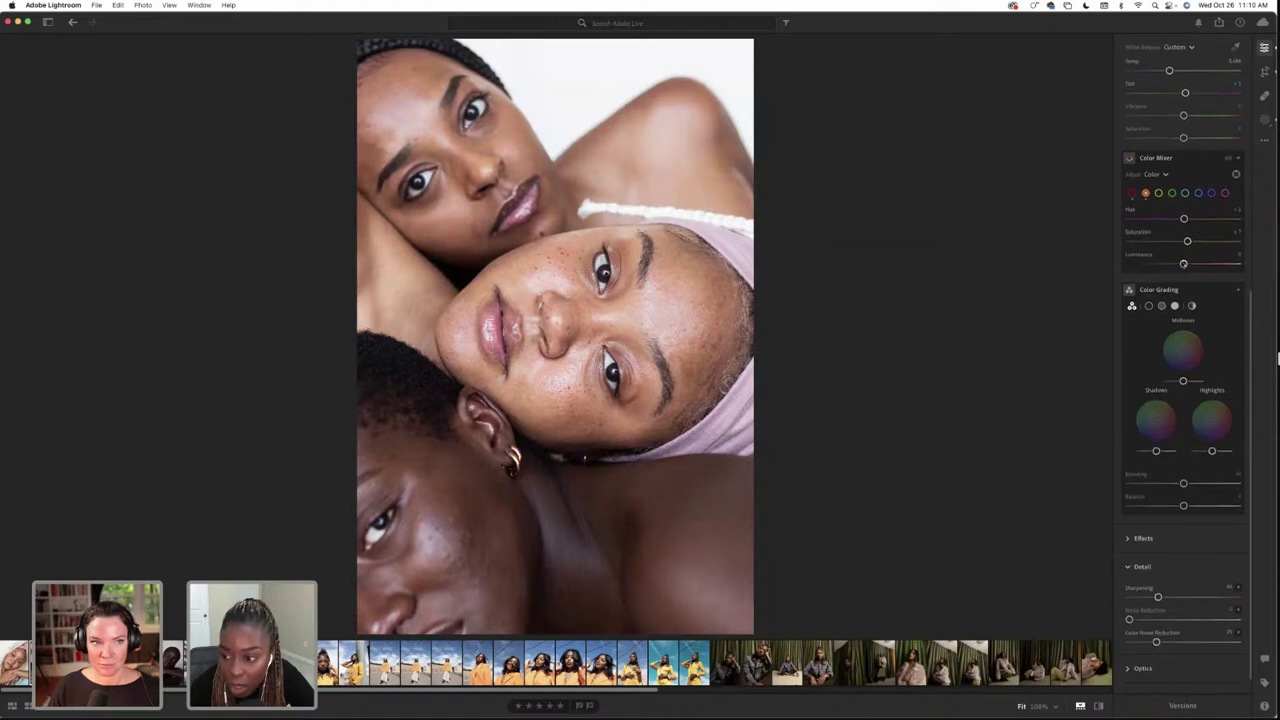
{"action": "left_click_drag", "start_coordinate": [1183, 264], "coordinate": [1178, 264]}
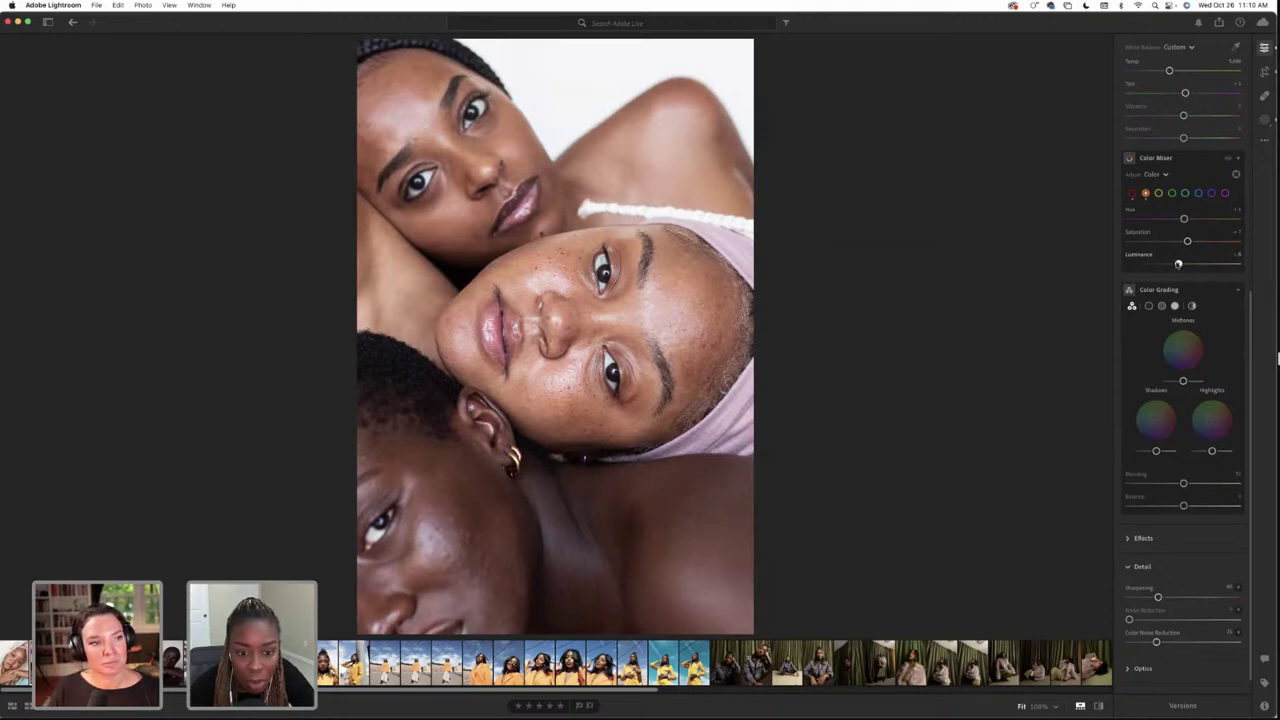
{"action": "left_click_drag", "start_coordinate": [1178, 264], "coordinate": [1178, 264]}
{"action": "scroll", "coordinate": [1196, 266], "scroll_direction": "down", "scroll_amount": 1}
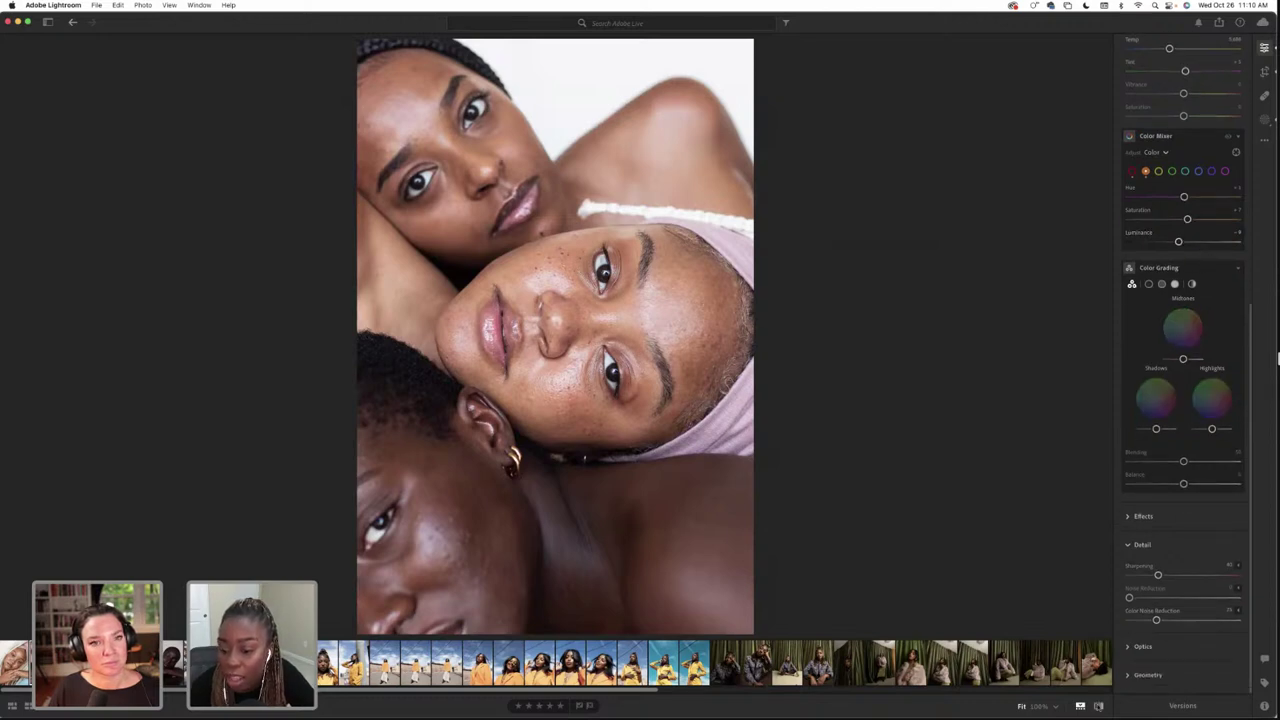
{"action": "left_click", "coordinate": [1098, 706]}
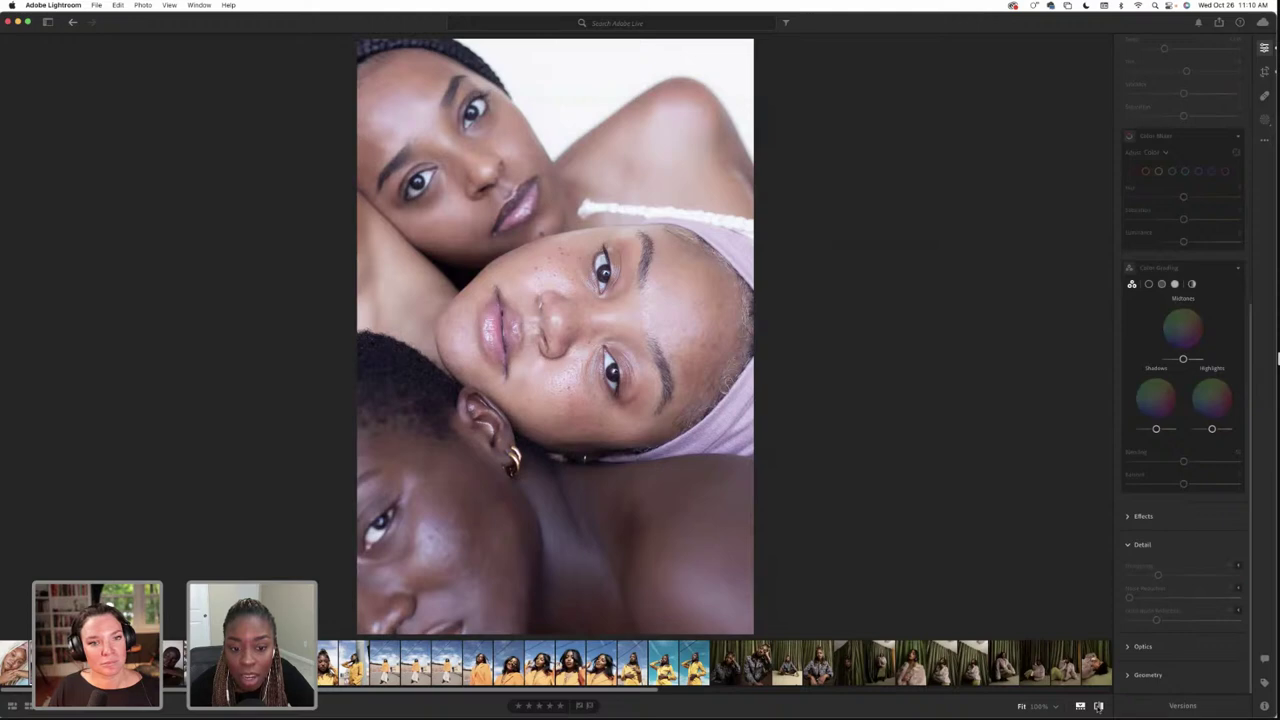
{"action": "left_click", "coordinate": [1098, 706]}
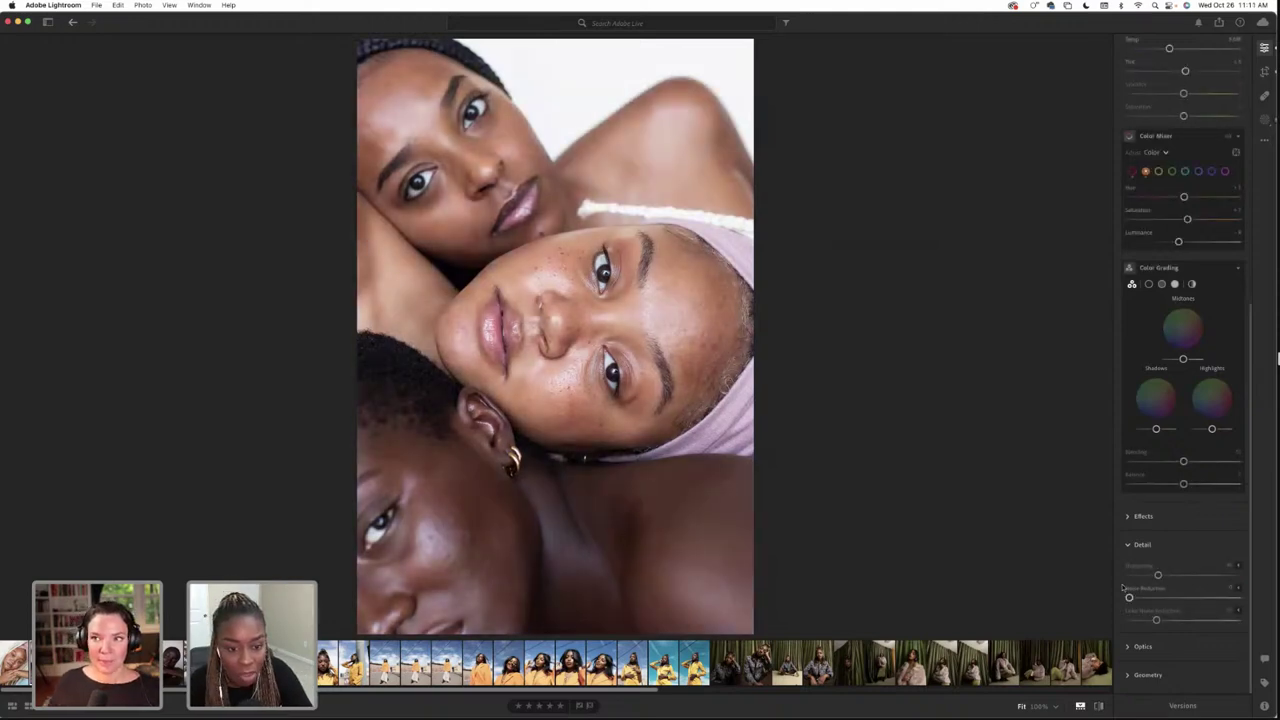
{"action": "key", "text": "backslash"}
{"action": "key", "text": "backslash"}
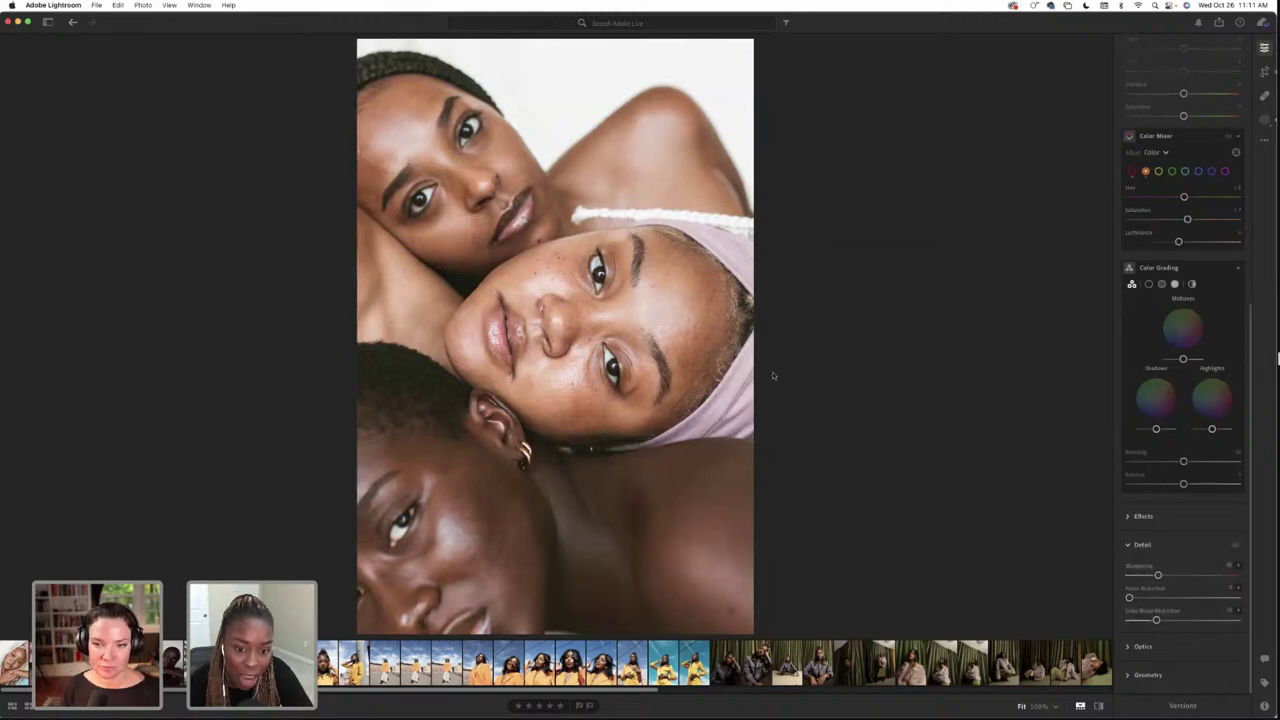
{"action": "key", "text": "backslash"}
{"action": "key", "text": "Right"}
{"action": "key", "text": "Right"}
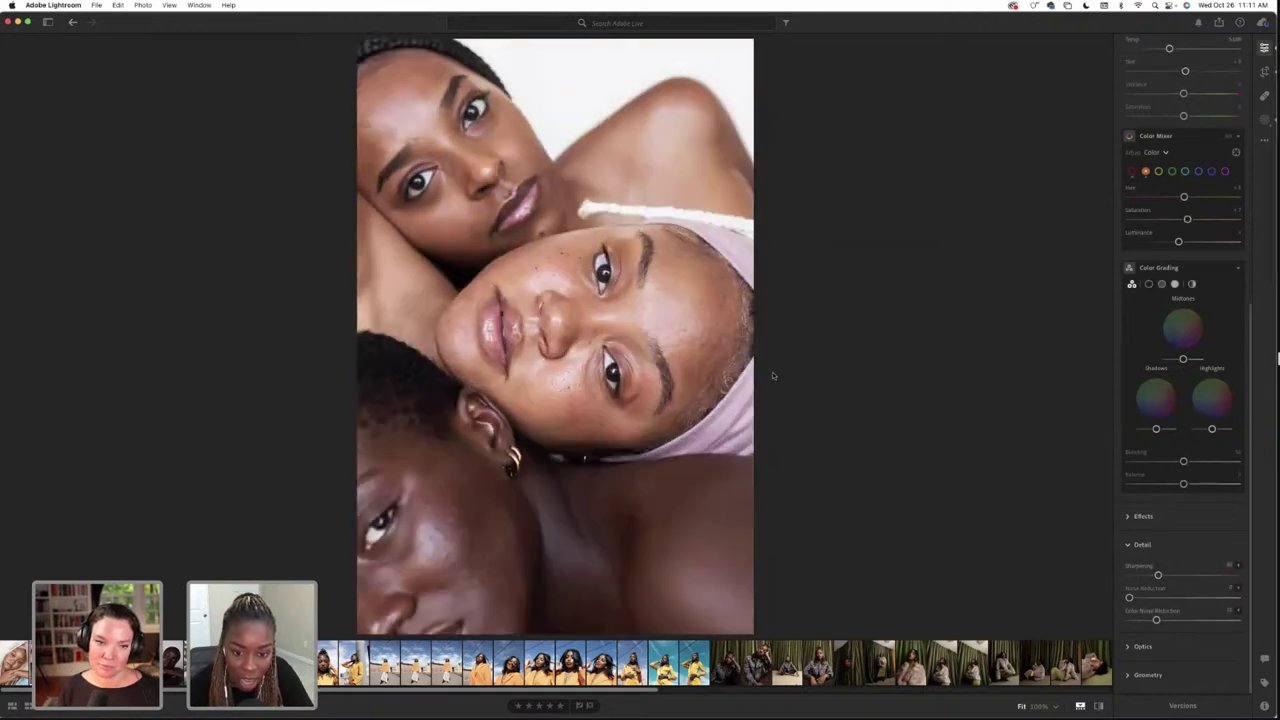
{"action": "key", "text": "Right"}
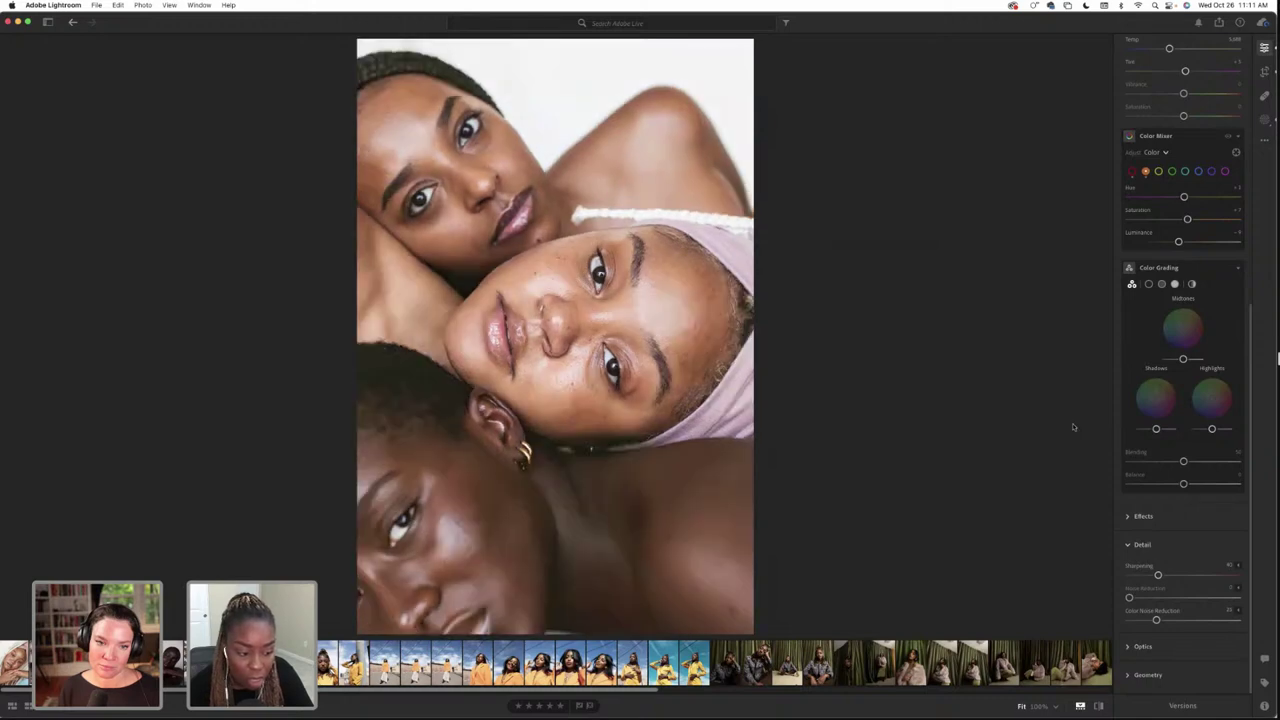
{"action": "key", "text": "Right"}
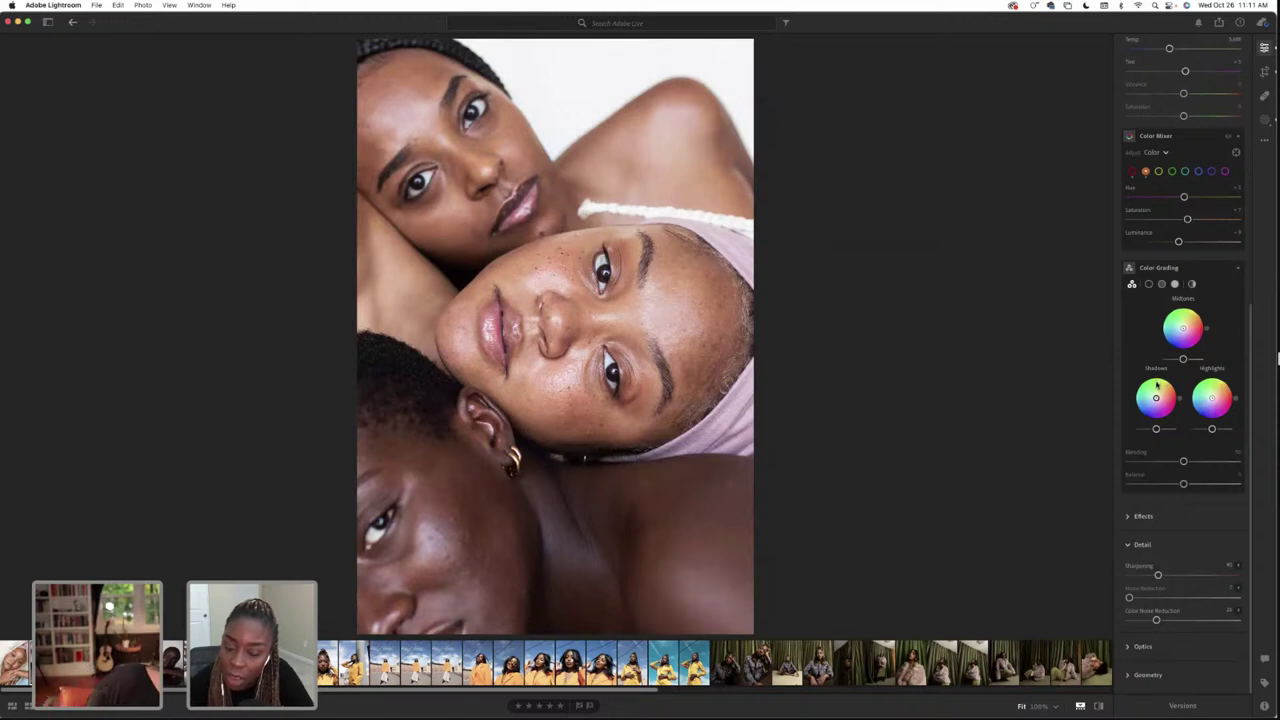
Push the shadow, midtone and highlight wheels toward warm yellow and lower Blending to about 40
{"action": "scroll", "coordinate": [1157, 388], "scroll_direction": "up", "scroll_amount": 1}
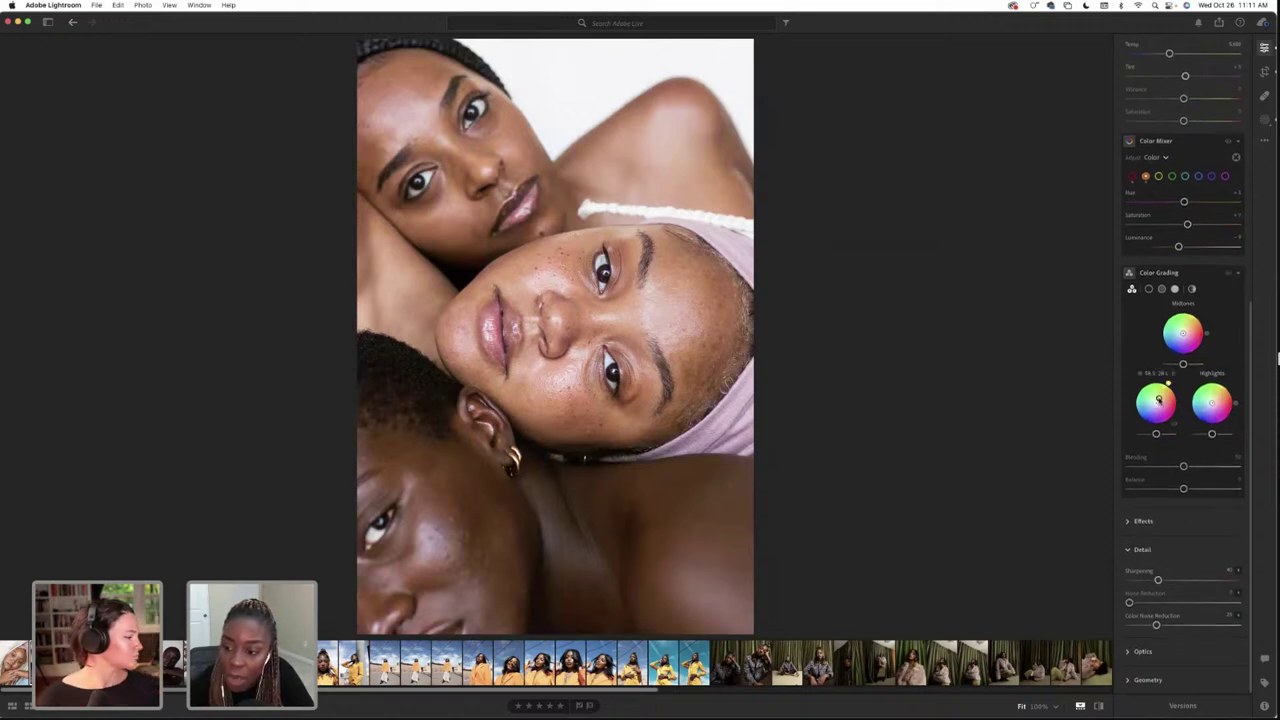
{"action": "left_click_drag", "start_coordinate": [1158, 400], "coordinate": [1158, 400]}
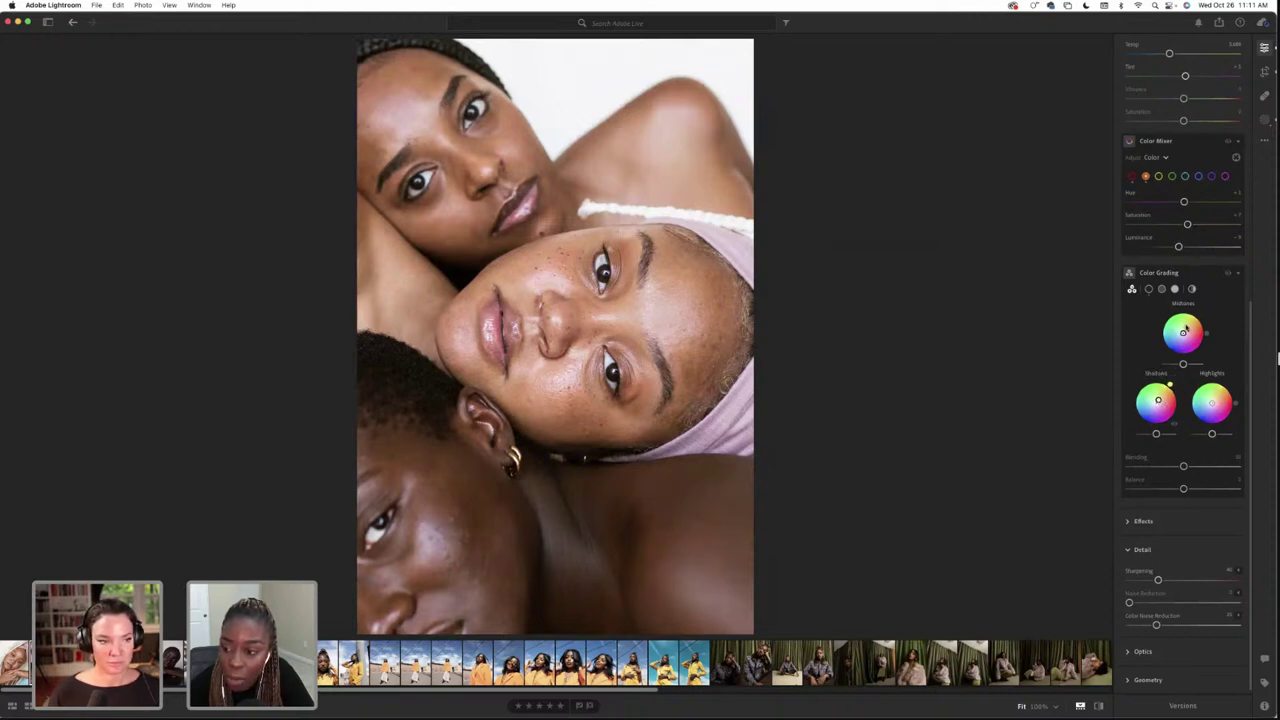
{"action": "left_click_drag", "start_coordinate": [1183, 332], "coordinate": [1184, 332]}
{"action": "scroll", "coordinate": [1215, 420], "scroll_direction": "up", "scroll_amount": 1}
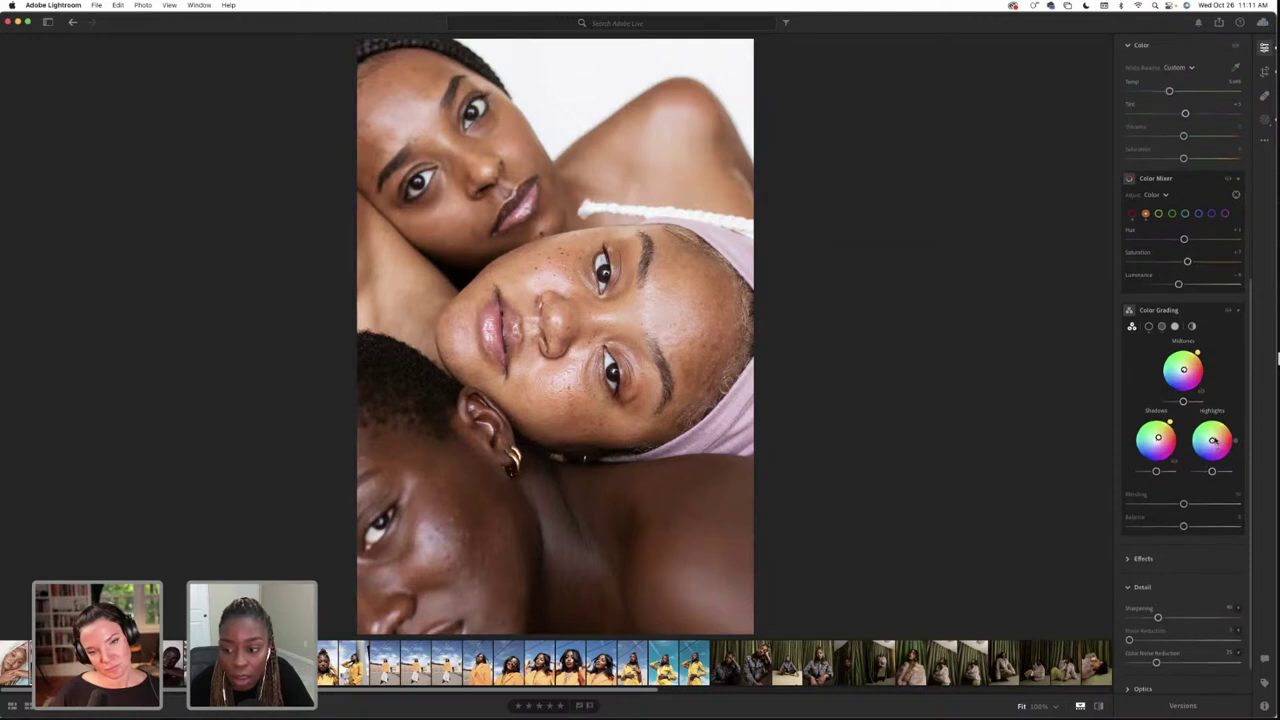
{"action": "left_click_drag", "start_coordinate": [1212, 439], "coordinate": [1212, 437]}
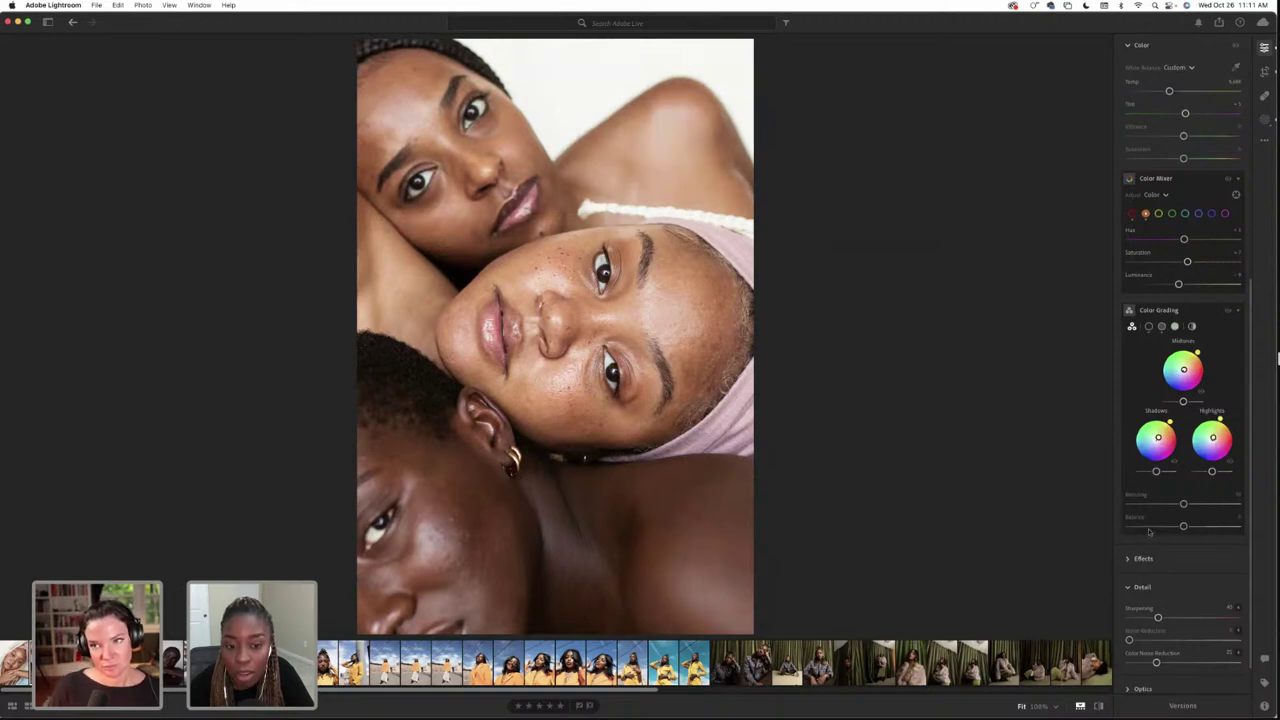
{"action": "mouse_move", "coordinate": [1191, 507]}
{"action": "left_mouse_down"}
{"action": "mouse_move", "coordinate": [1154, 505]}
{"action": "mouse_move", "coordinate": [1206, 505]}
{"action": "mouse_move", "coordinate": [1171, 506]}
{"action": "left_mouse_up"}
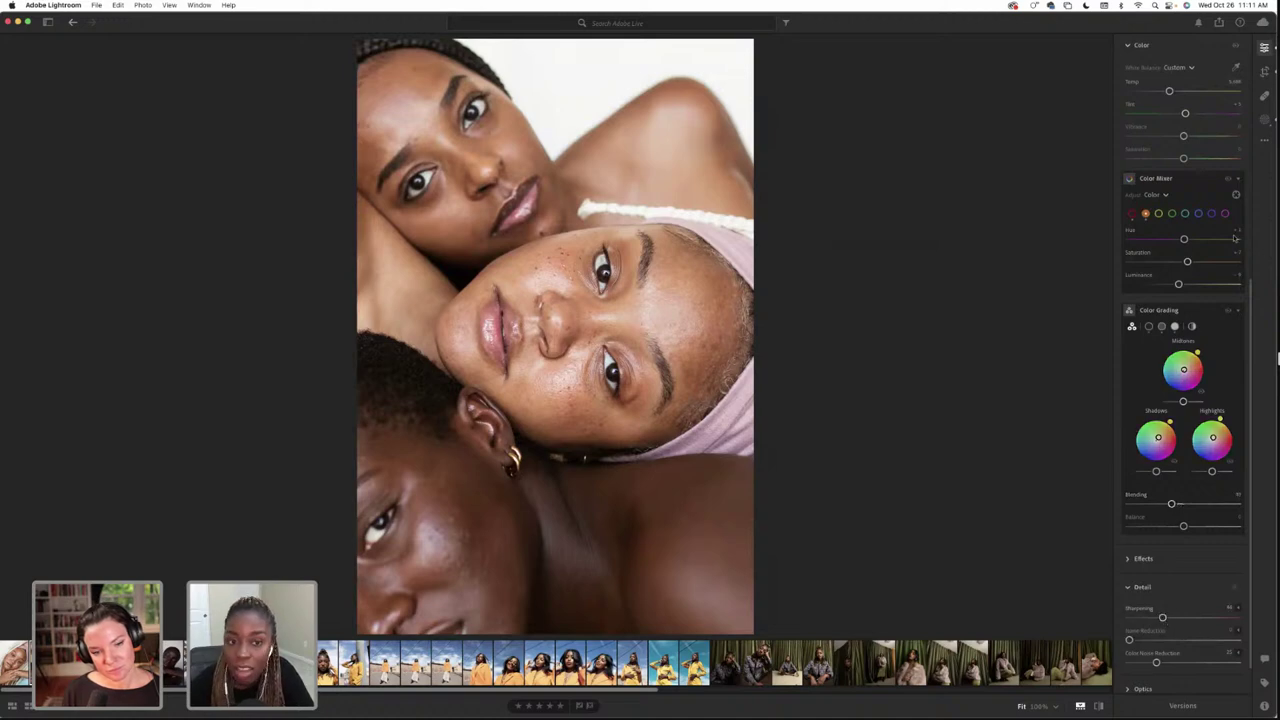
{"action": "scroll", "coordinate": [1200, 400], "scroll_direction": "up", "scroll_amount": 8}
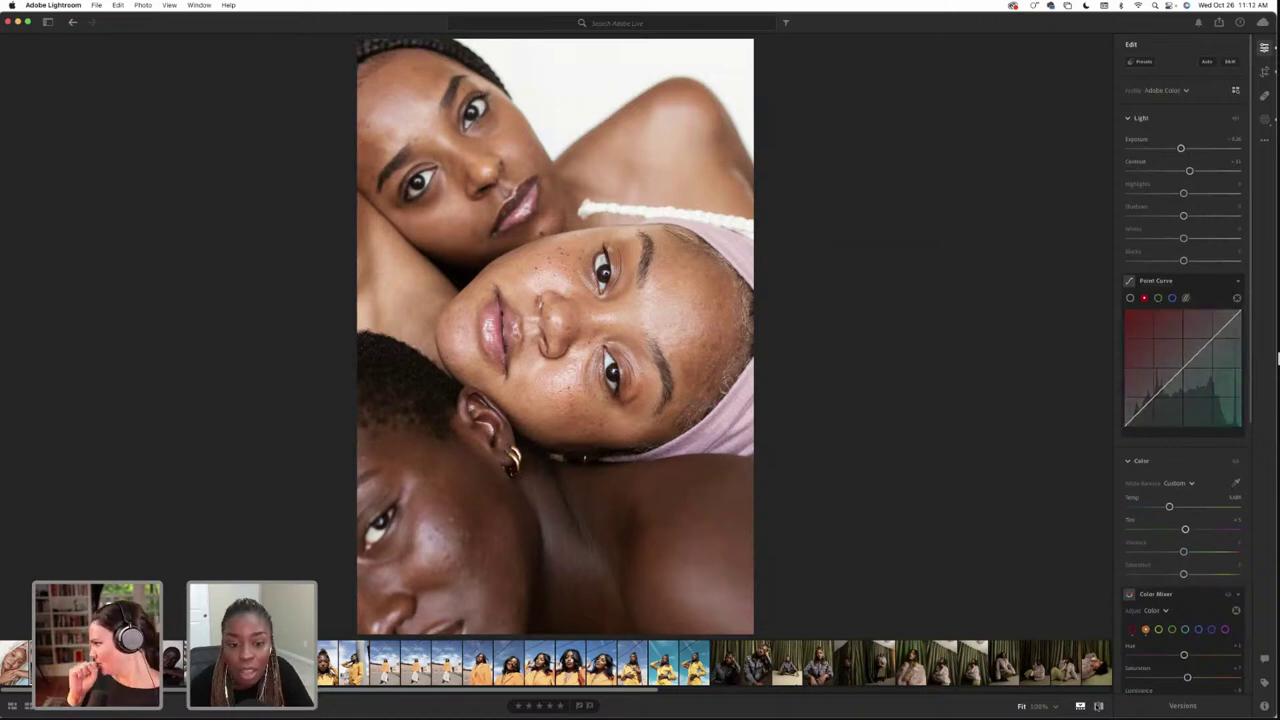
{"action": "left_click", "coordinate": [1098, 706]}
{"action": "left_click", "coordinate": [1098, 706]}
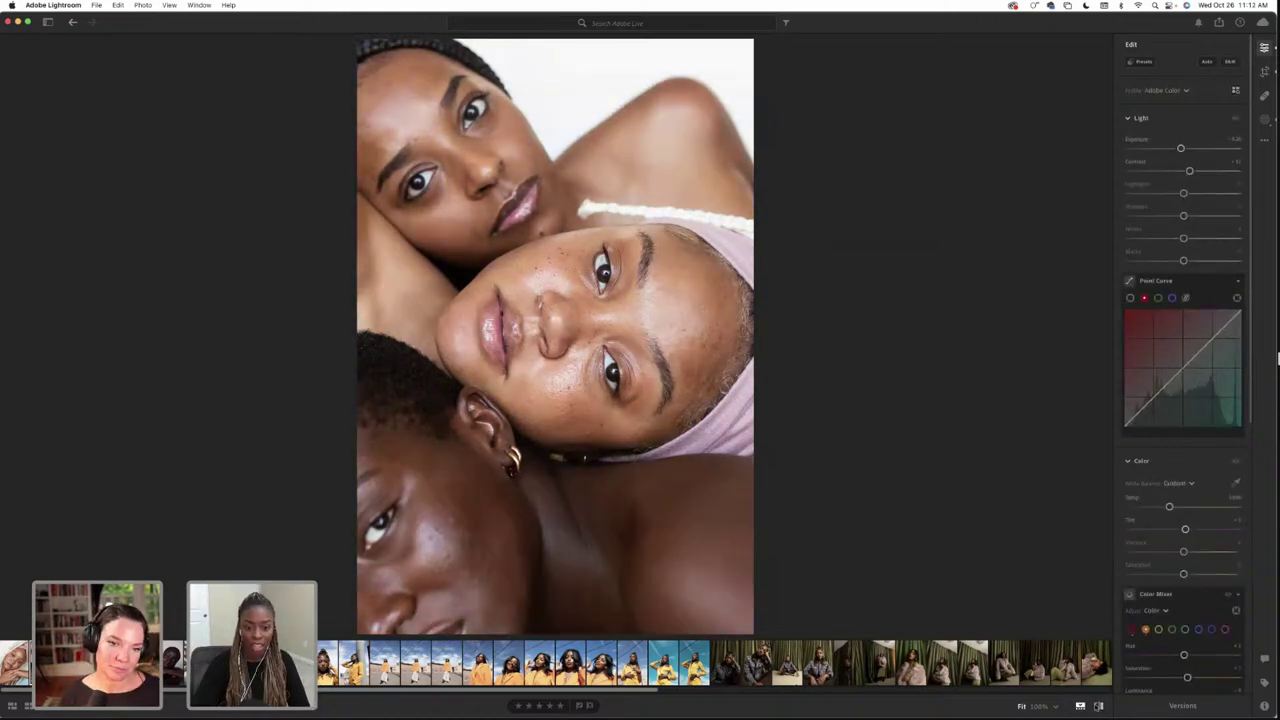
{"action": "left_click", "coordinate": [1098, 706]}
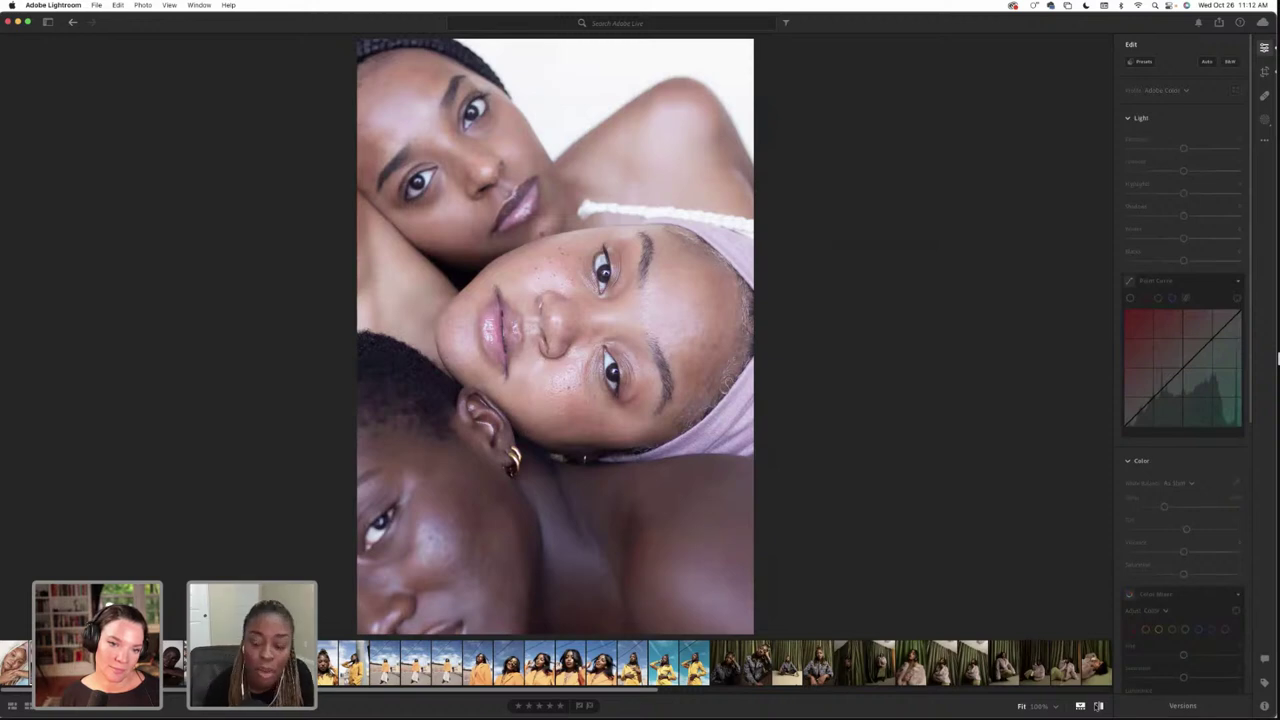
{"action": "left_click", "coordinate": [1098, 706]}
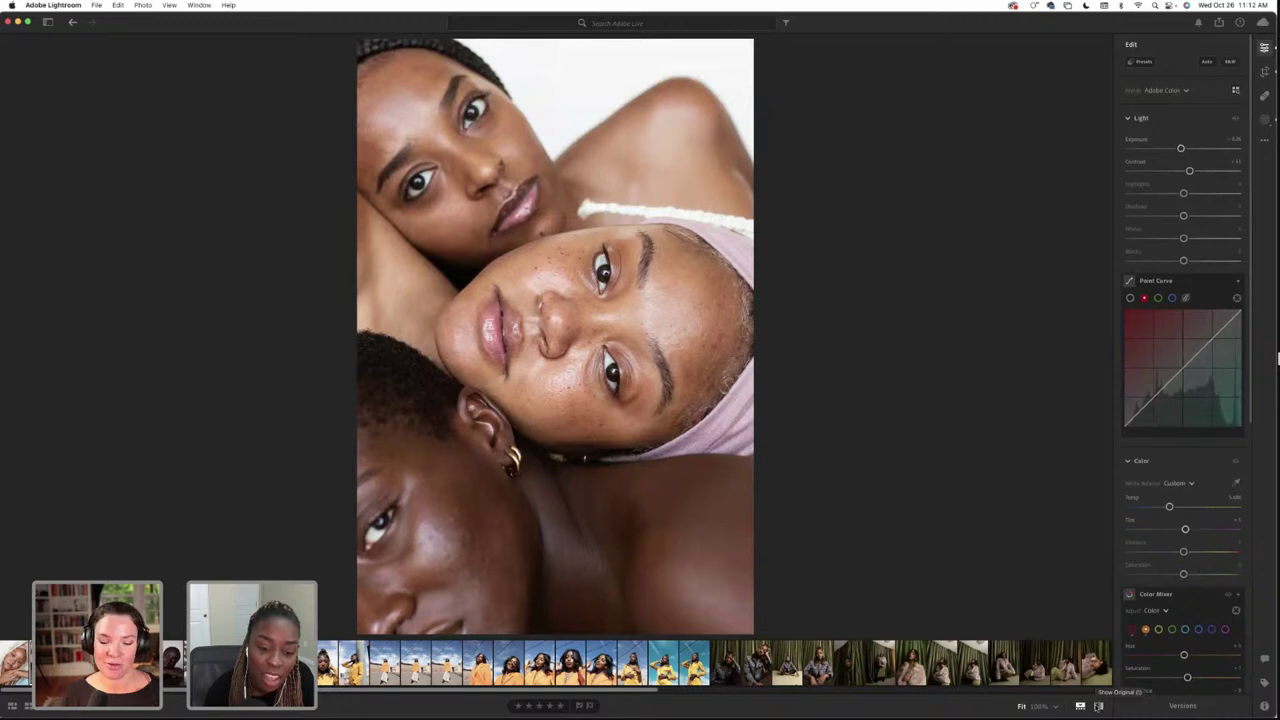
{"action": "left_click", "coordinate": [1098, 706]}
{"action": "left_click", "coordinate": [1098, 706]}
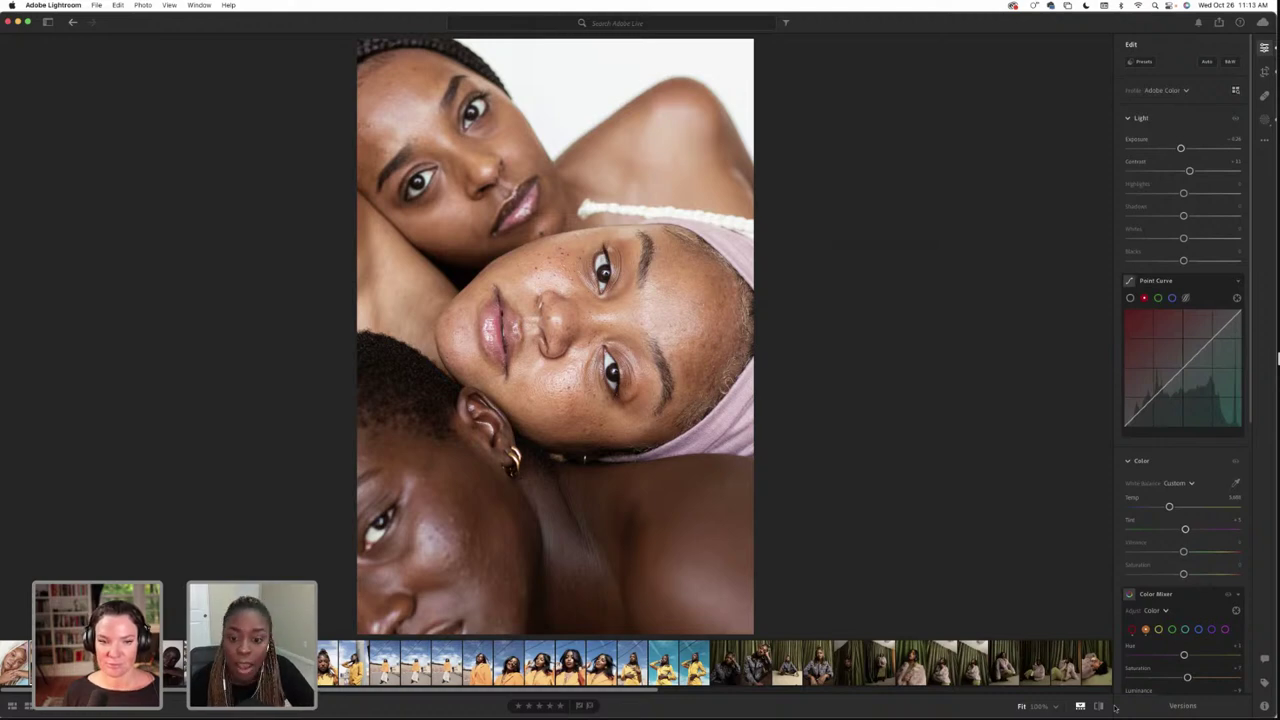
{"action": "left_click", "coordinate": [1098, 706]}
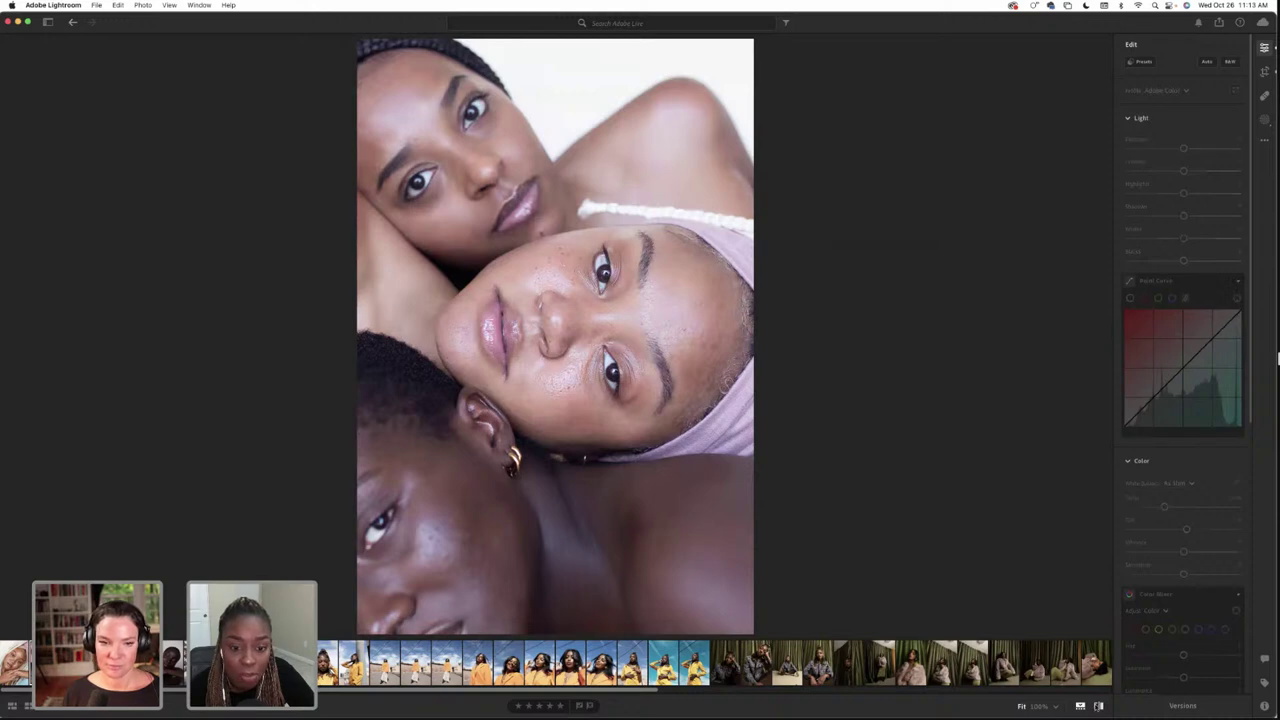
{"action": "left_click", "coordinate": [1098, 706]}
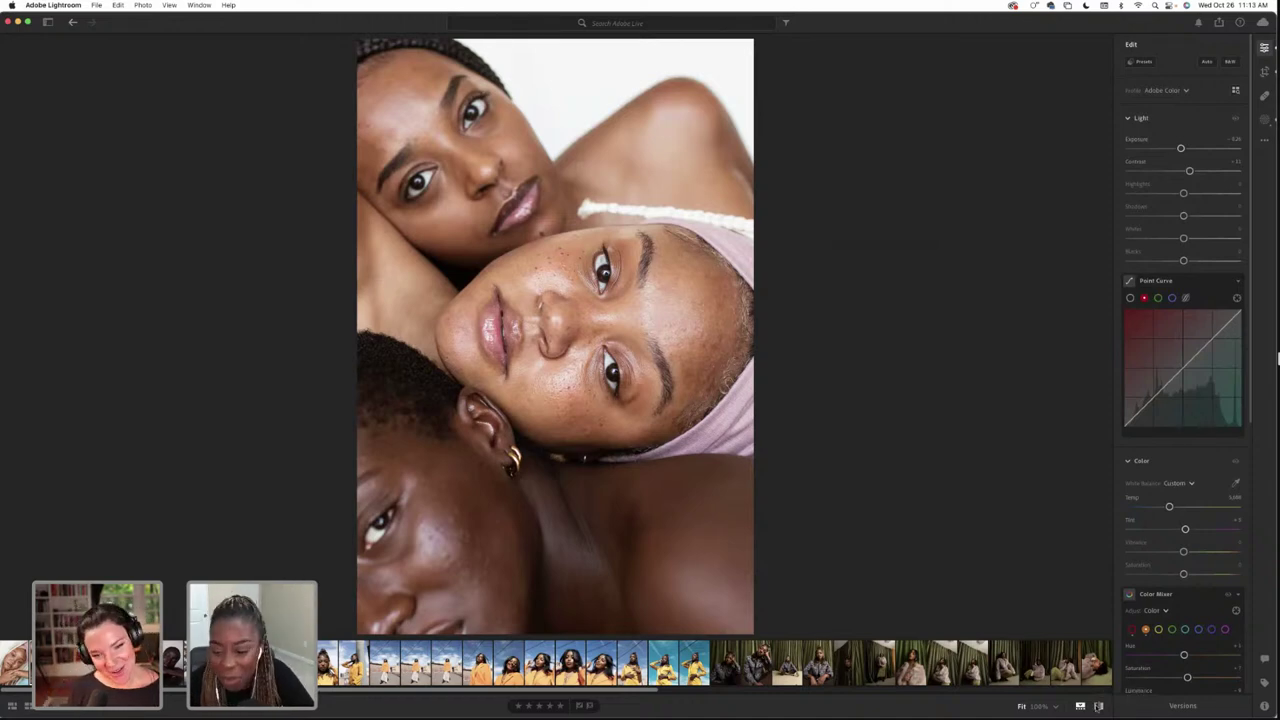
{"action": "left_click", "coordinate": [1098, 706]}
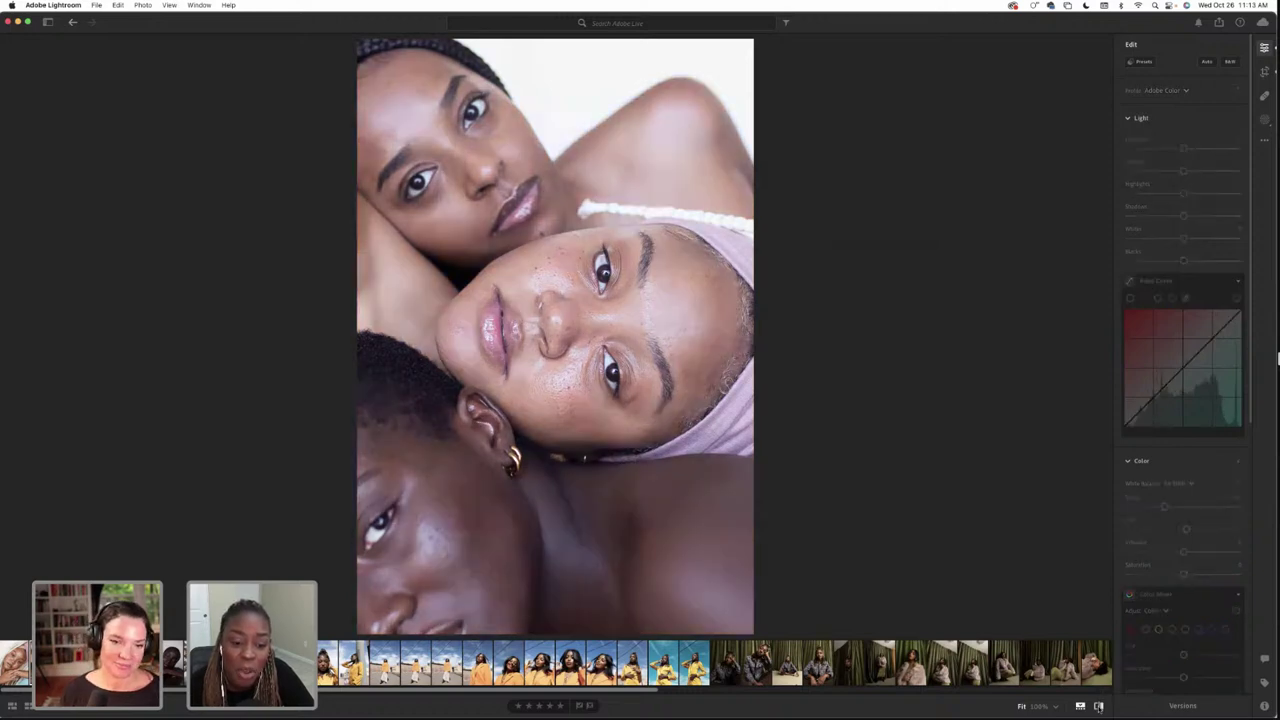
{"action": "left_click", "coordinate": [1098, 706]}
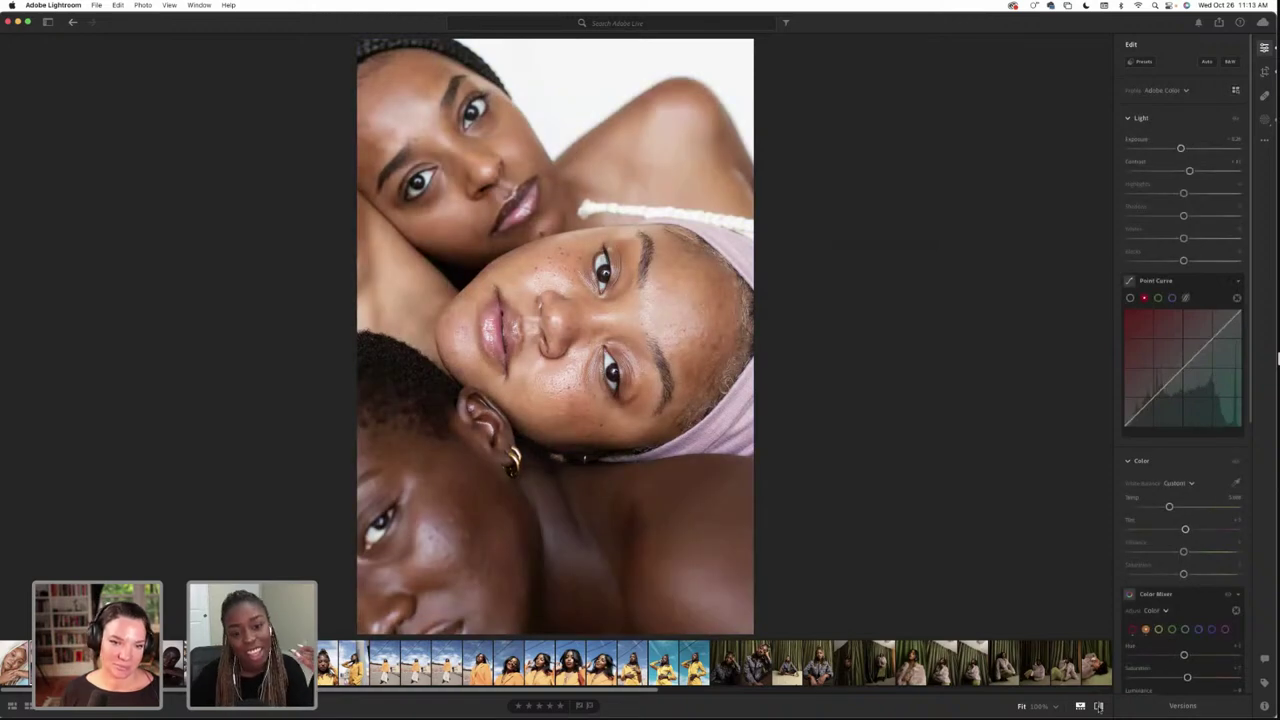
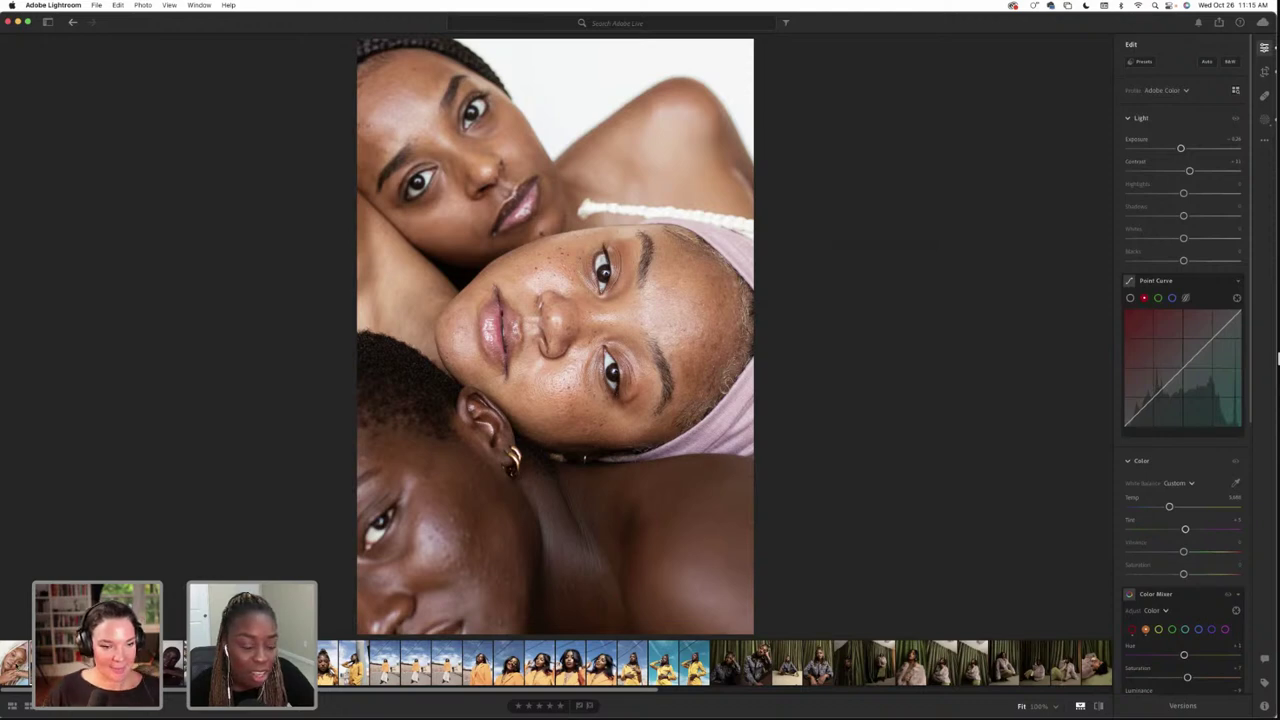
Step left to the white-braids portrait and copy its edit settings with Cmd+C
{"action": "key", "text": "Left"}
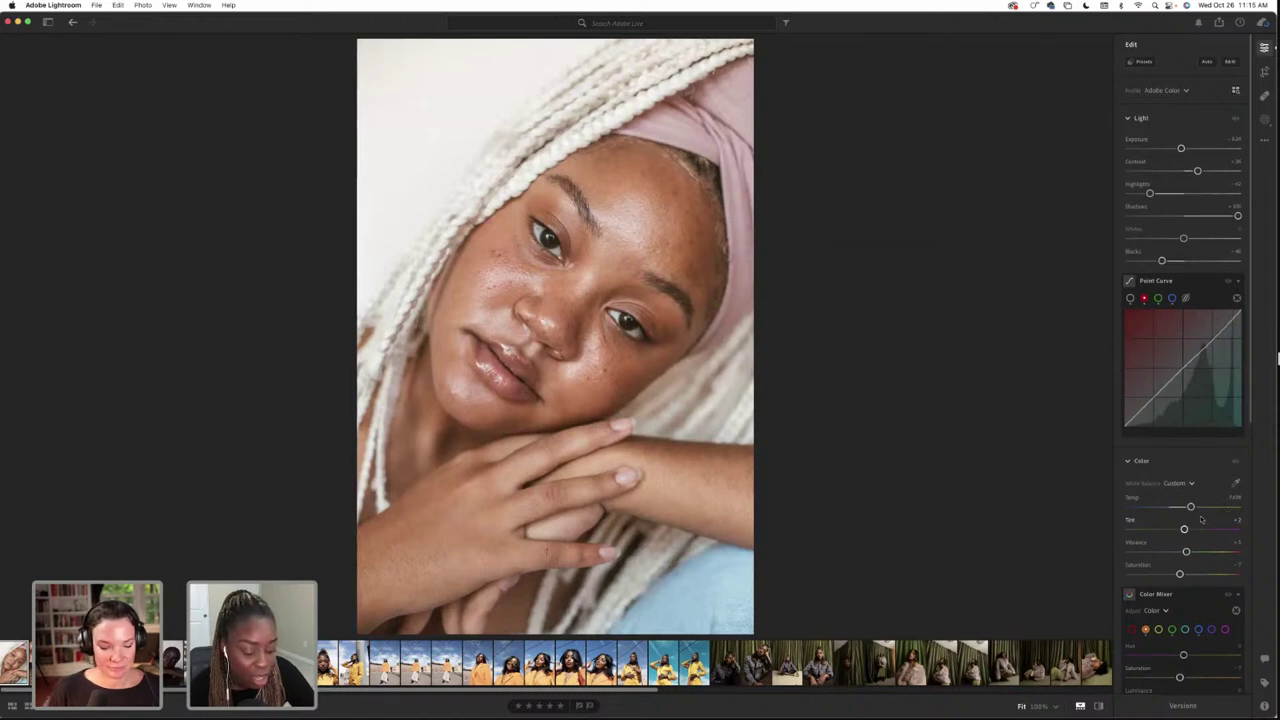
{"action": "key", "text": "super+c"}
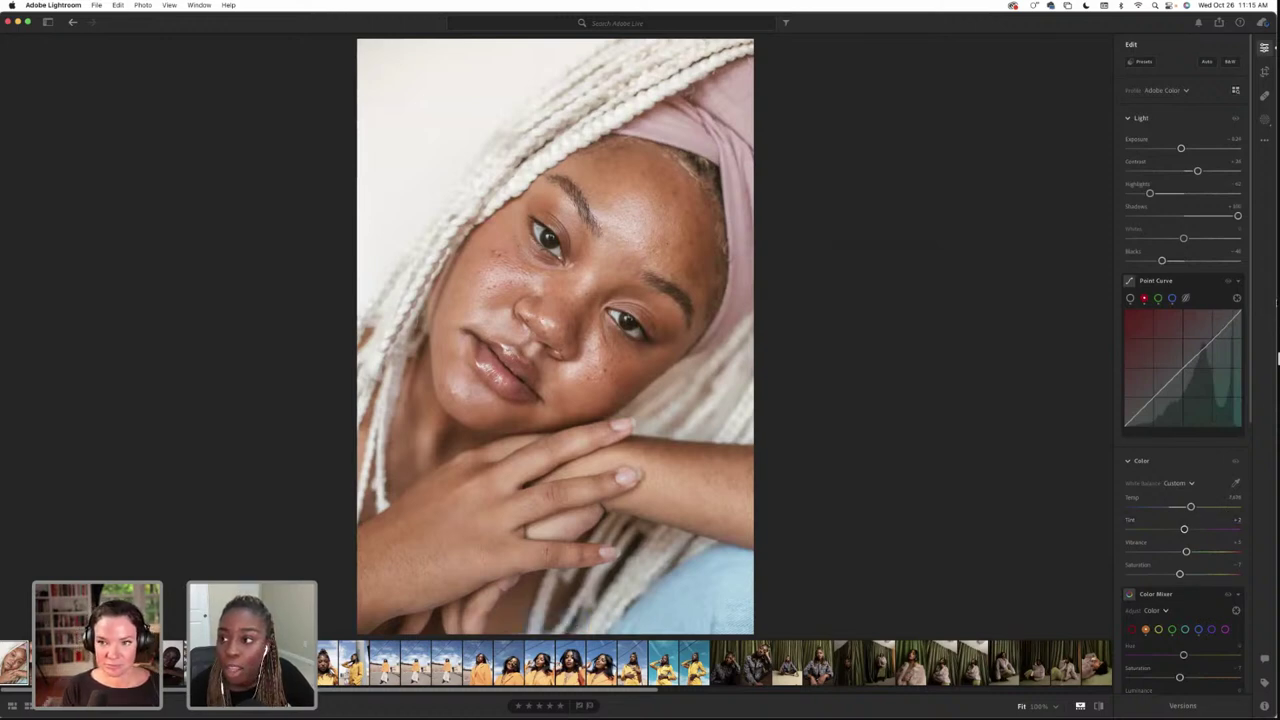
{"action": "scroll", "coordinate": [1208, 48], "scroll_direction": "down", "scroll_amount": 1}
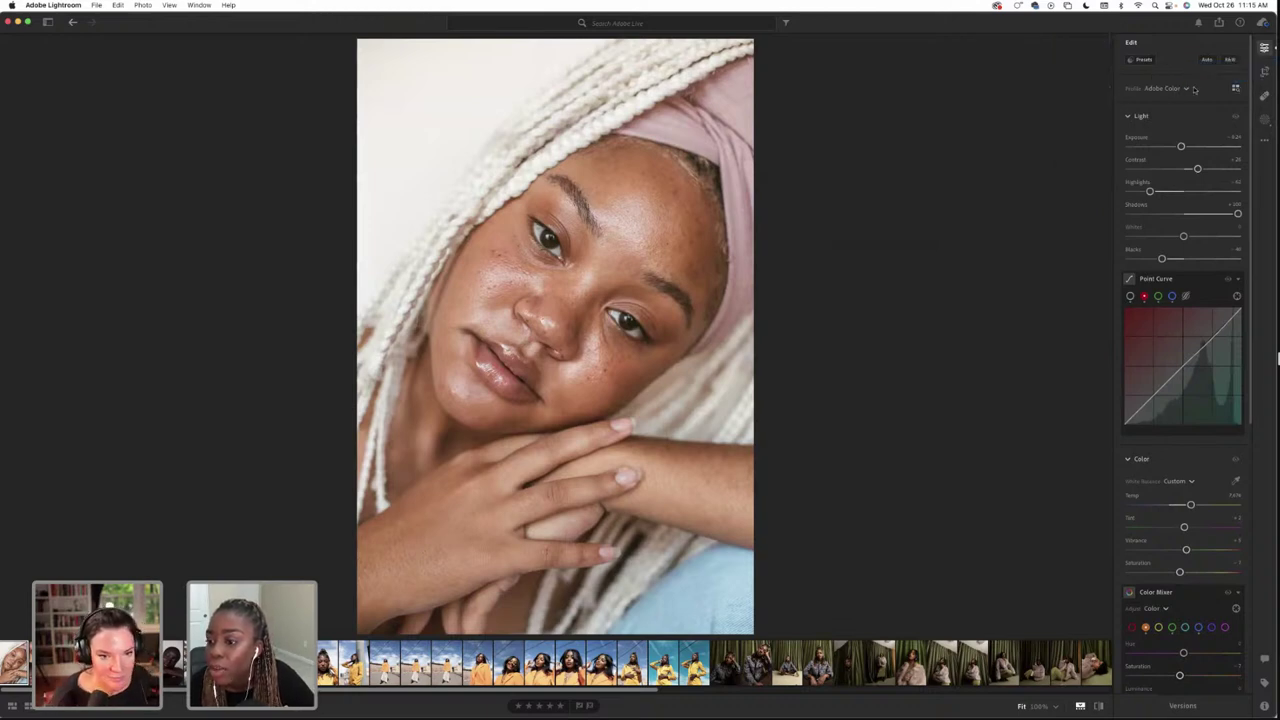
Look through the presets and masking panels, then return to the basic edit sliders
{"action": "left_click", "coordinate": [1263, 48]}
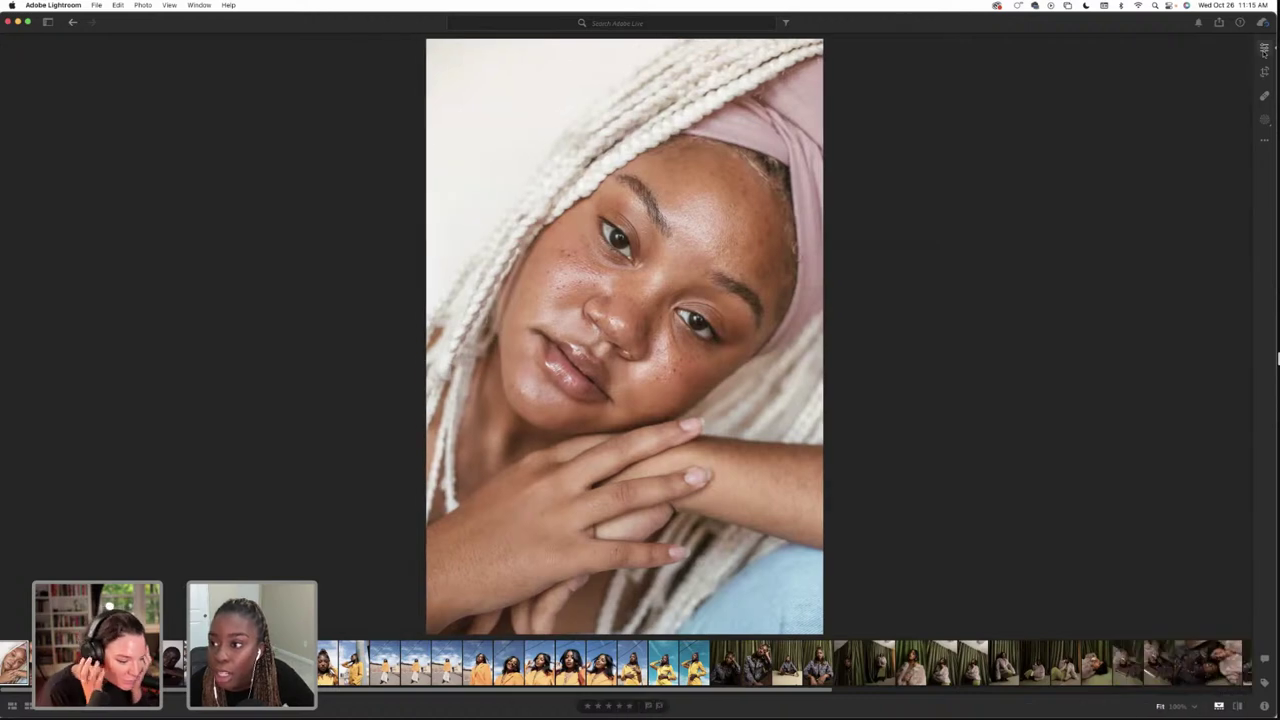
{"action": "left_click", "coordinate": [1263, 48]}
{"action": "left_click", "coordinate": [1145, 62]}
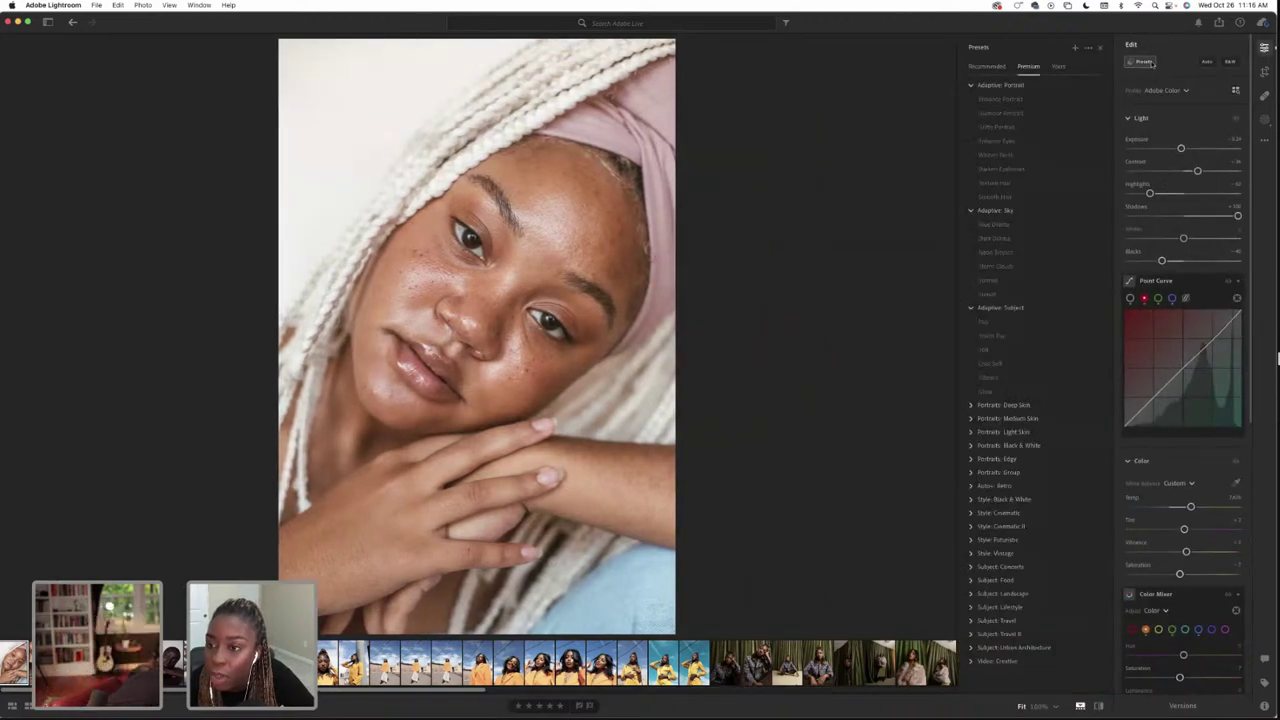
{"action": "left_click", "coordinate": [1145, 62]}
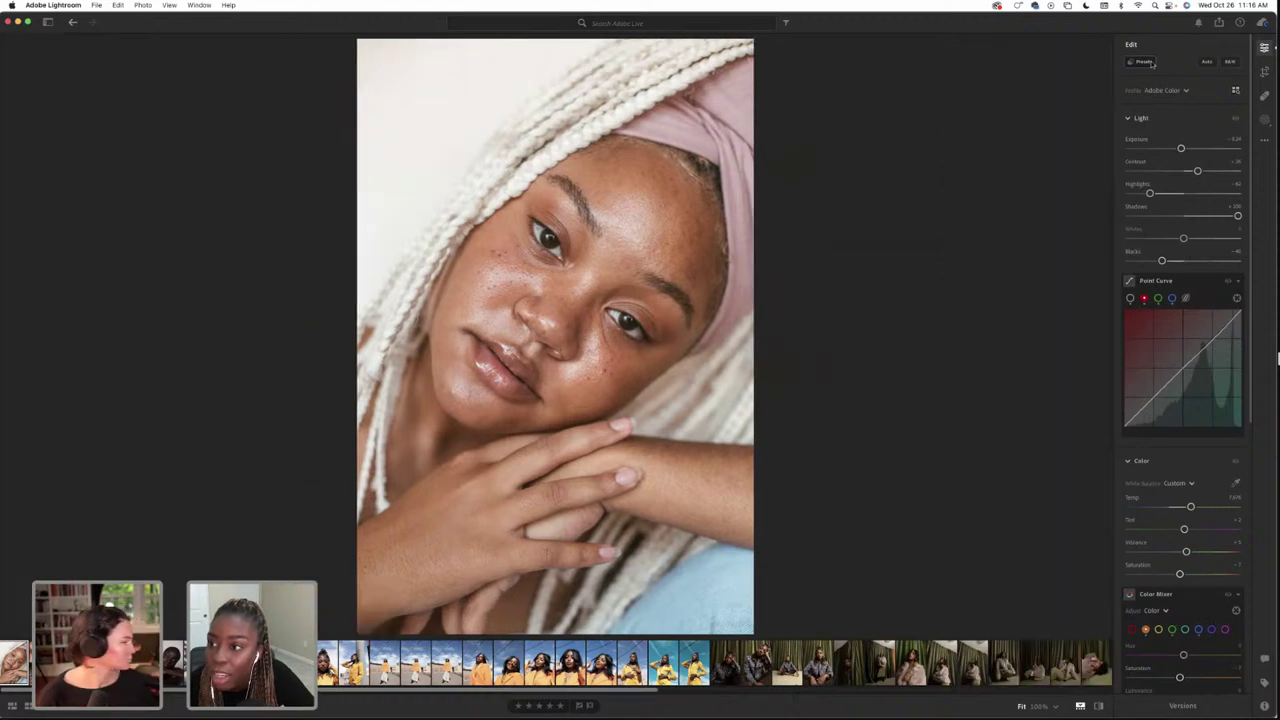
{"action": "left_click", "coordinate": [1264, 120]}
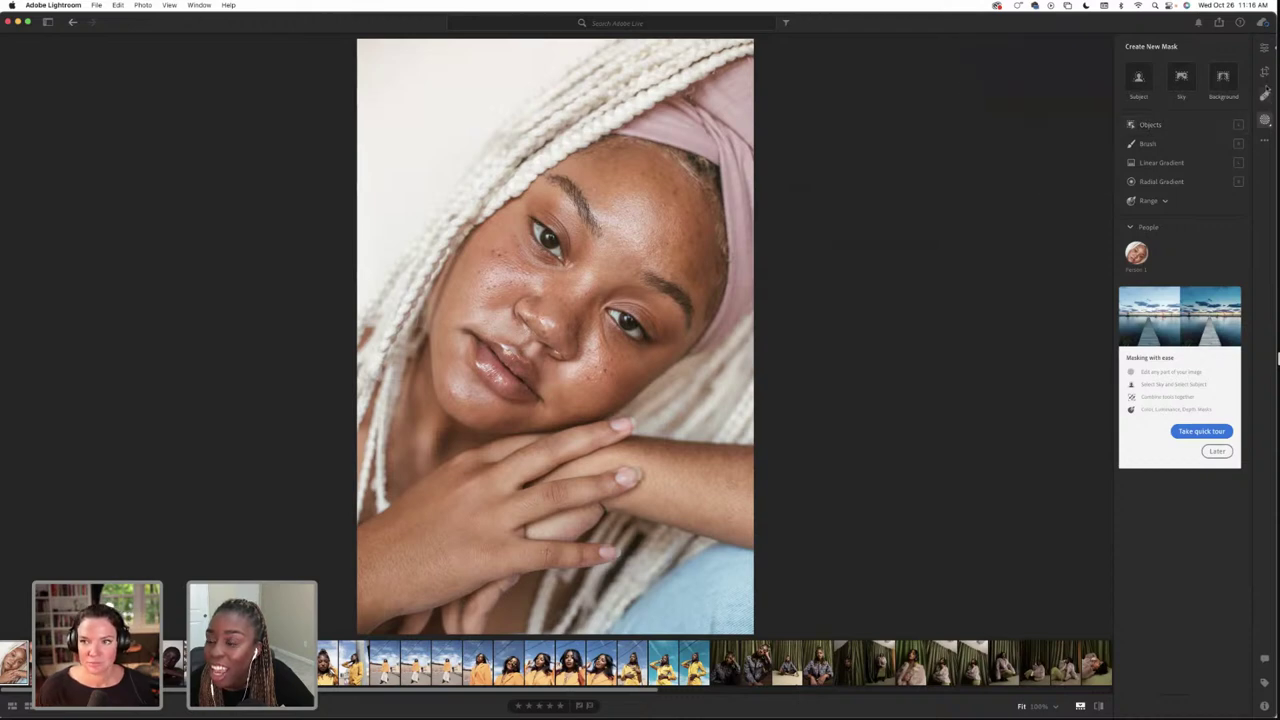
{"action": "left_click", "coordinate": [1265, 49]}
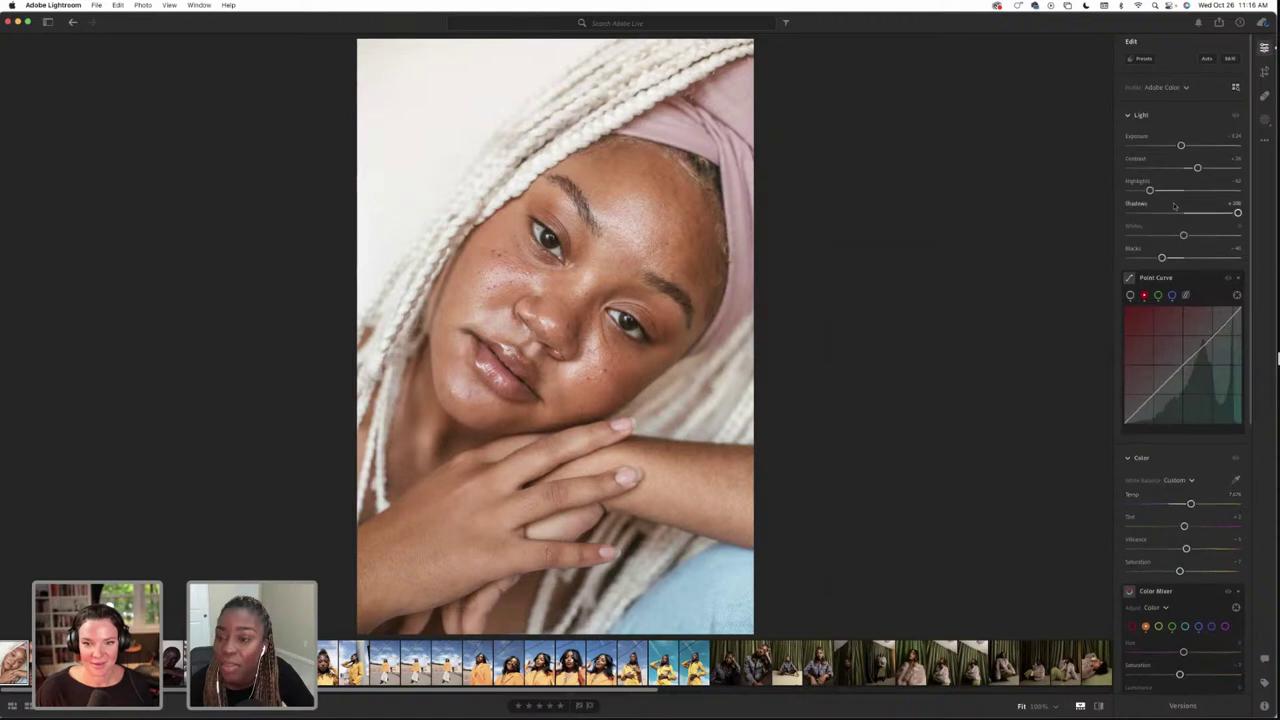
Reset all edits on the portrait via Photo > Reset Edits, leaving white balance As Shot
{"action": "left_click", "coordinate": [143, 5]}
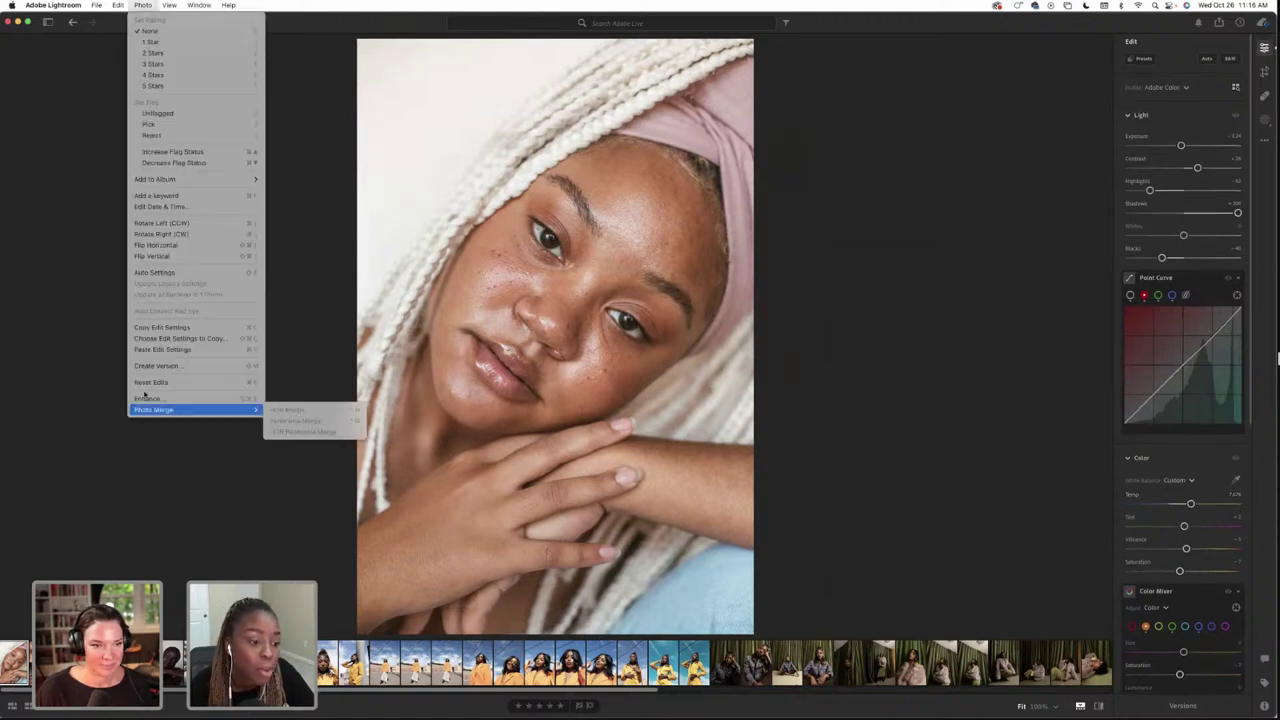
{"action": "left_click", "coordinate": [151, 386]}
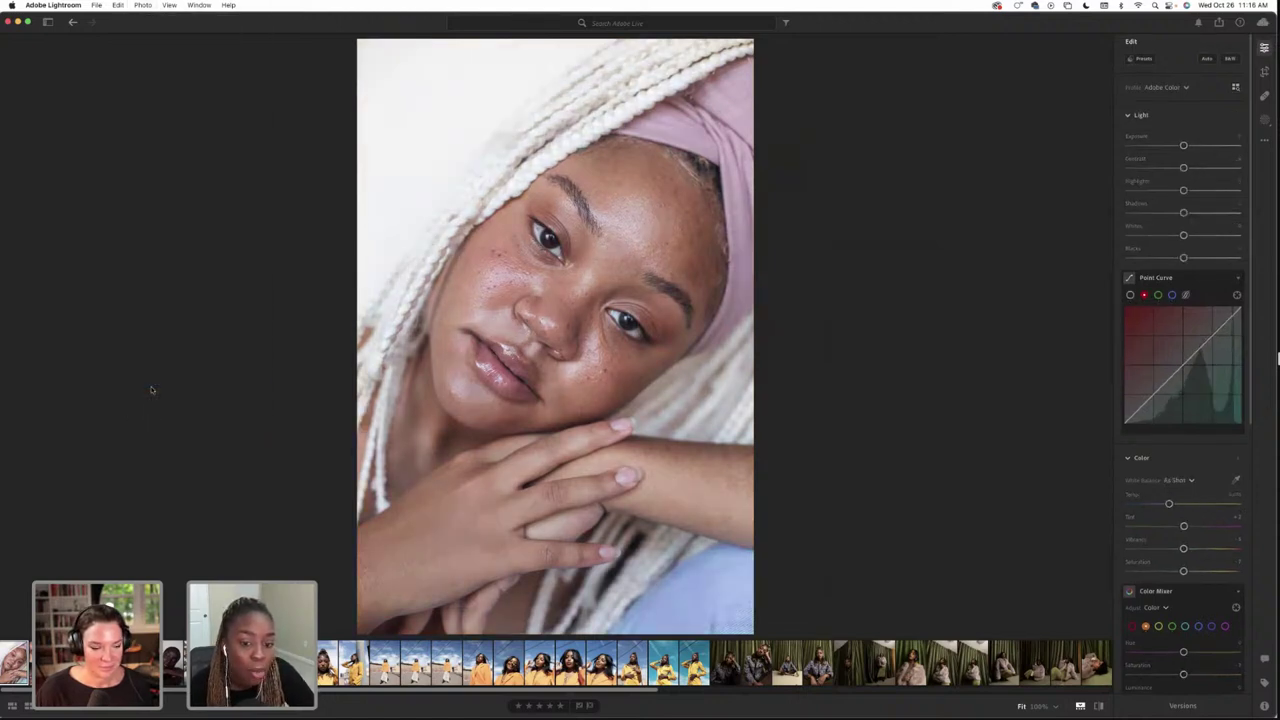
{"action": "key", "text": "super+z"}
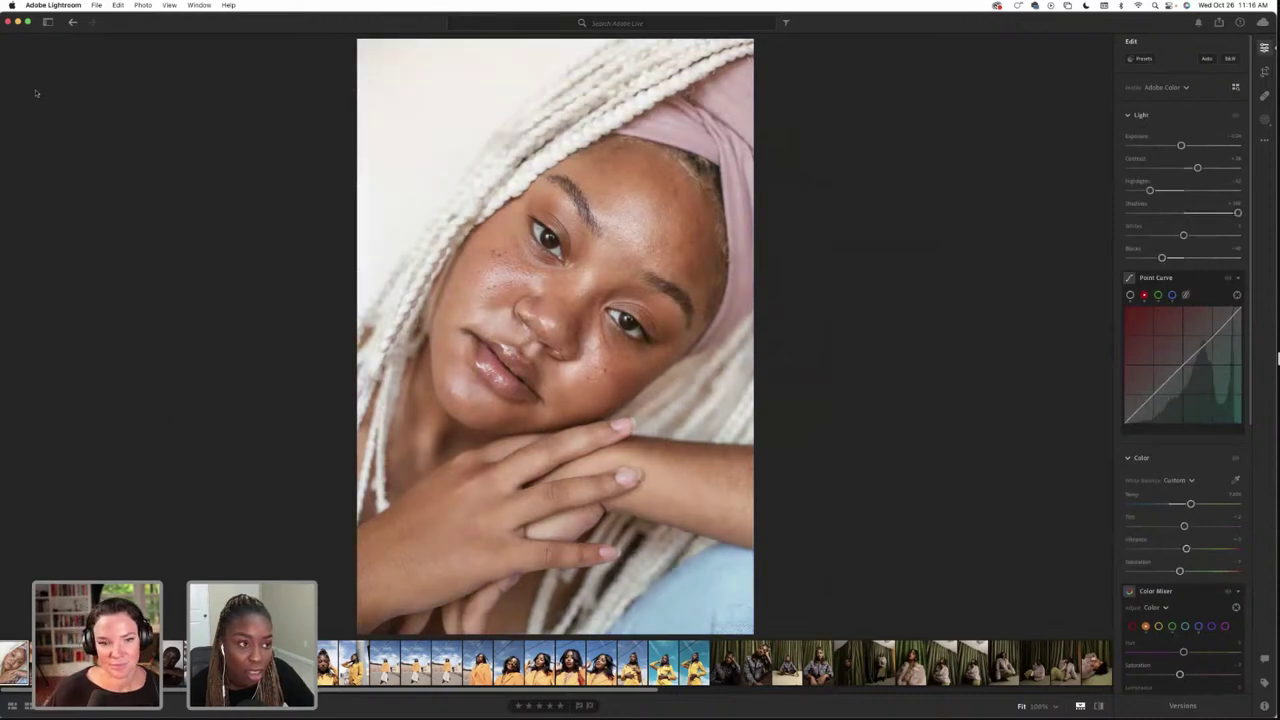
{"action": "left_click", "coordinate": [117, 5]}
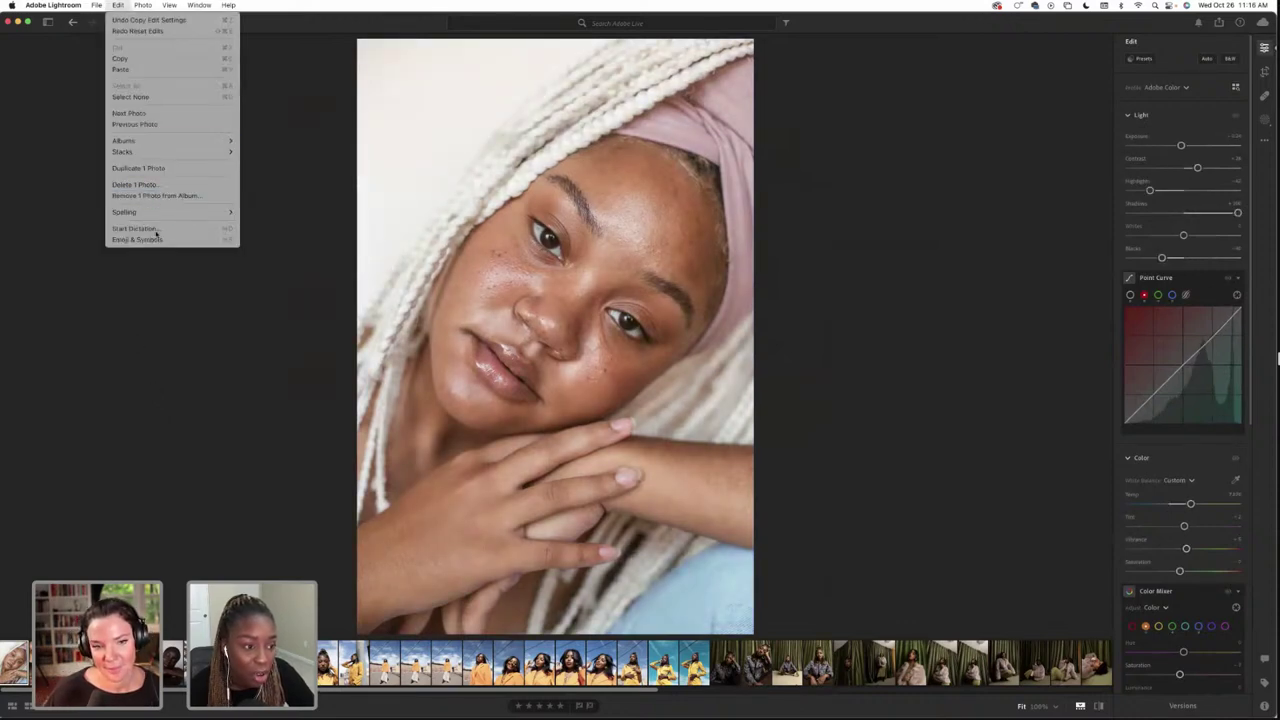
{"action": "mouse_move", "coordinate": [143, 5]}
{"action": "left_click", "coordinate": [189, 382]}
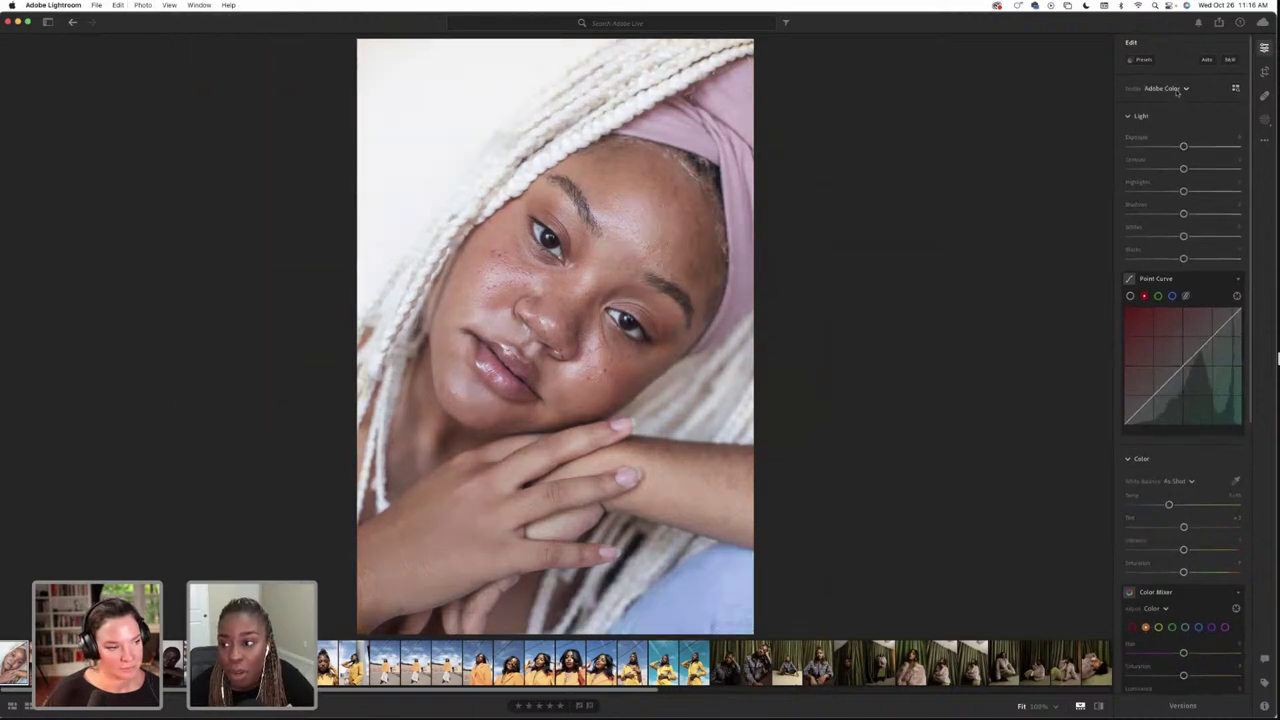
{"action": "left_click", "coordinate": [1165, 88]}
{"action": "left_click", "coordinate": [1175, 199]}
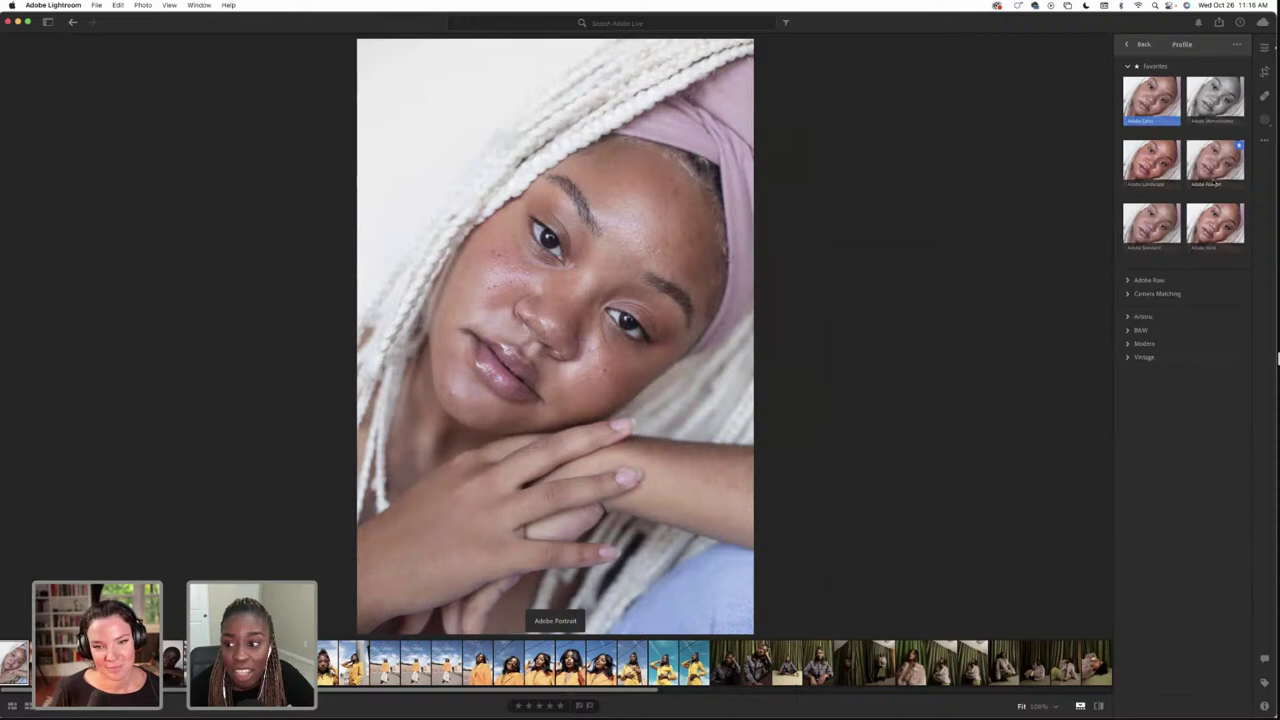
{"action": "left_click", "coordinate": [1140, 44]}
{"action": "left_click_drag", "start_coordinate": [1182, 147], "coordinate": [1179, 148]}
{"action": "key", "text": "super+z"}
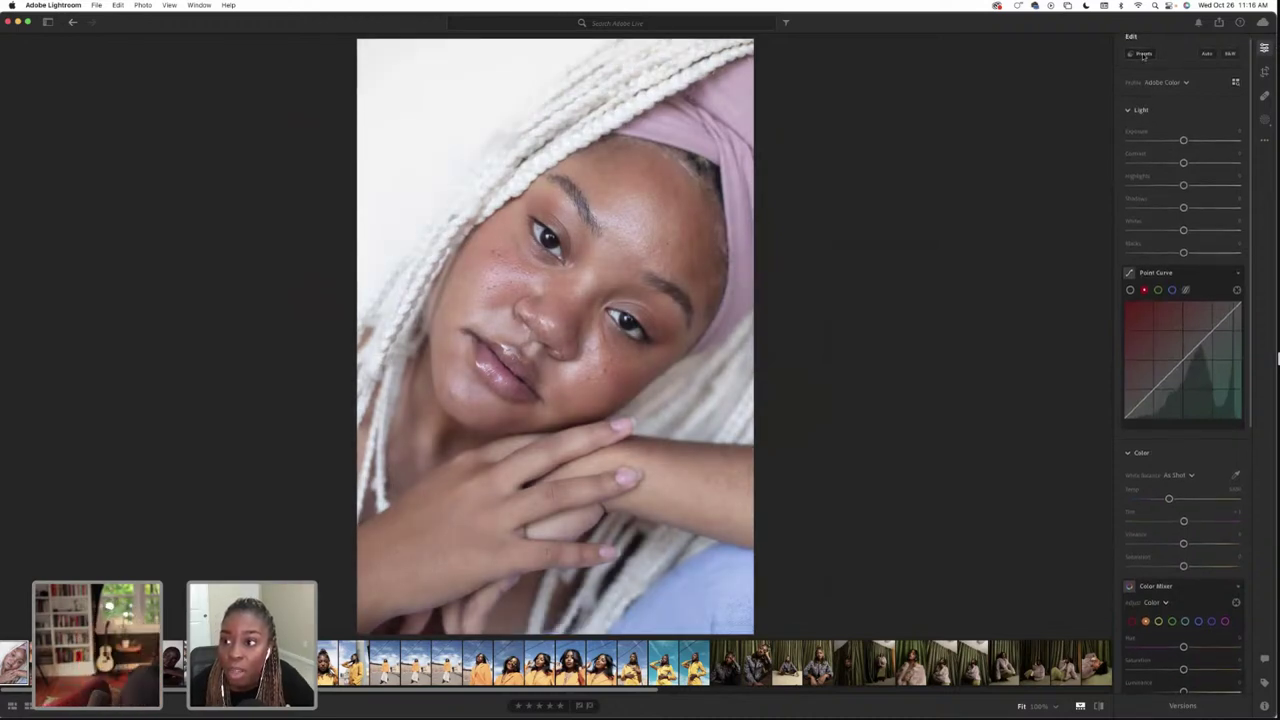
Apply the Premium Adaptive: Subject Warm Pop preset and set its Amount to 100
{"action": "left_click", "coordinate": [1142, 62]}
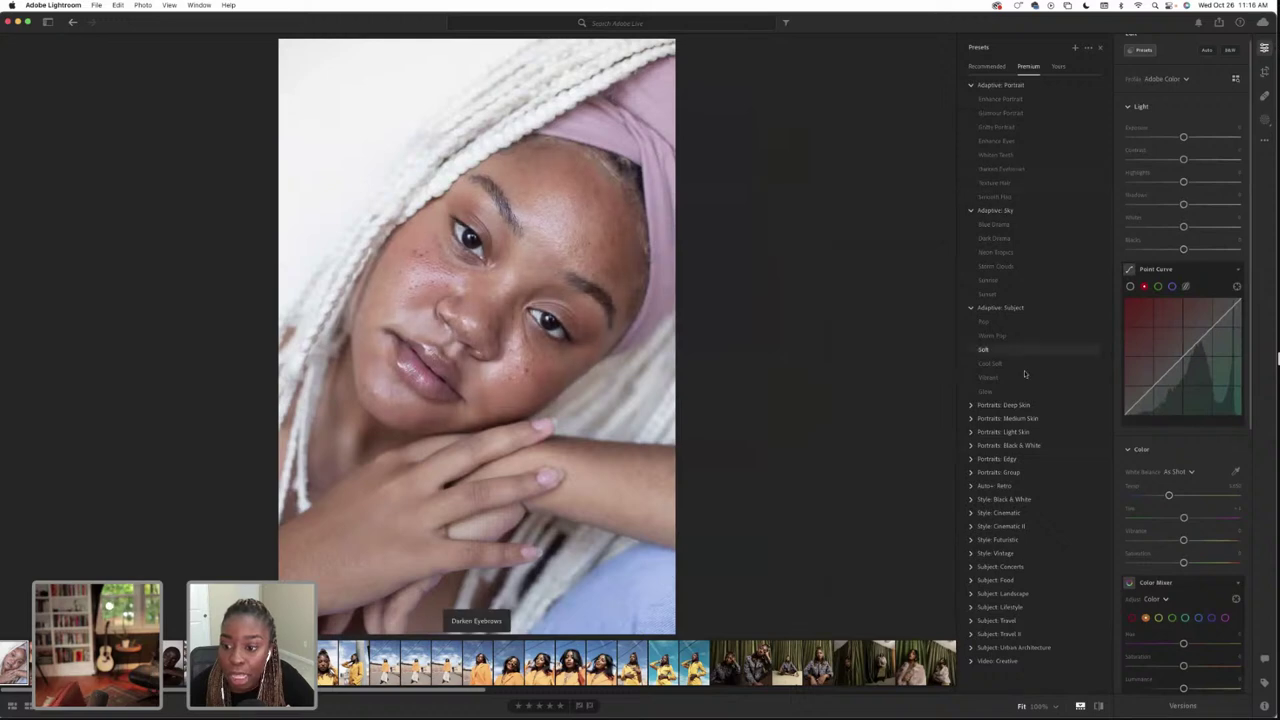
{"action": "left_click", "coordinate": [1006, 340]}
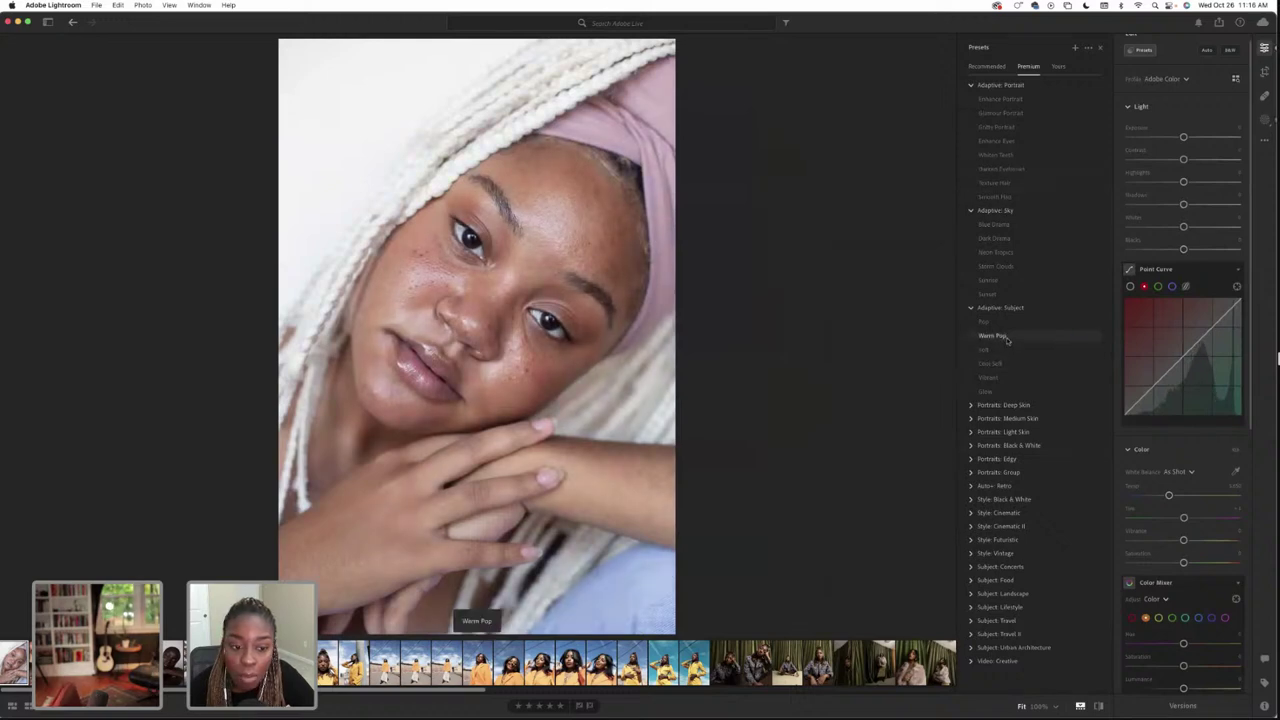
{"action": "left_click", "coordinate": [1006, 340]}
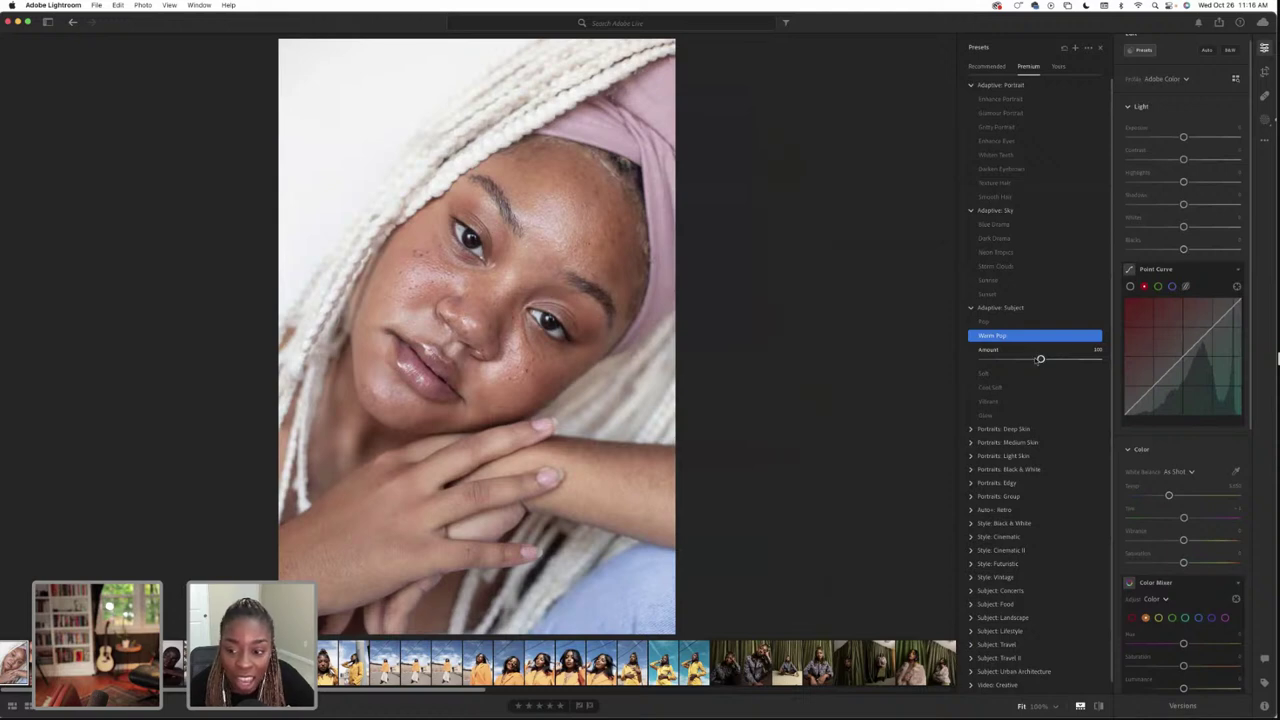
{"action": "left_click_drag", "start_coordinate": [1040, 358], "coordinate": [1028, 359]}
{"action": "left_click", "coordinate": [1042, 359]}
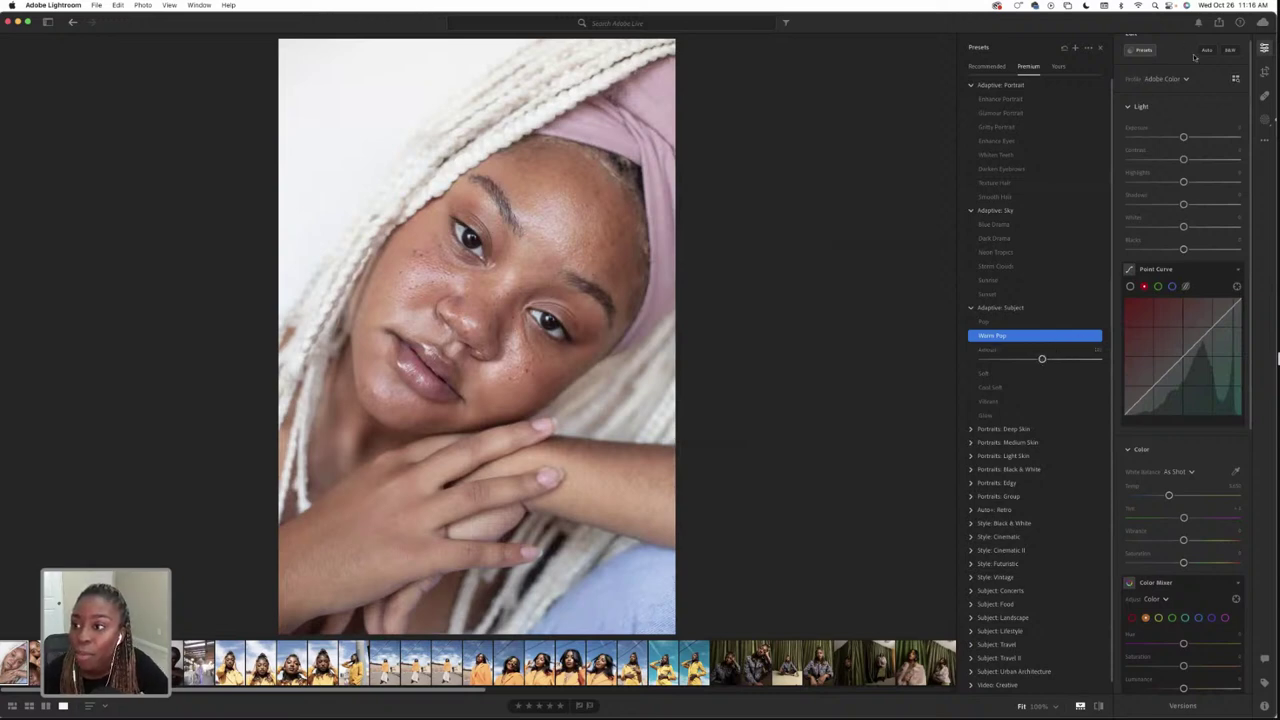
Close the presets list and compare the portrait with its original
{"action": "left_click", "coordinate": [1145, 52]}
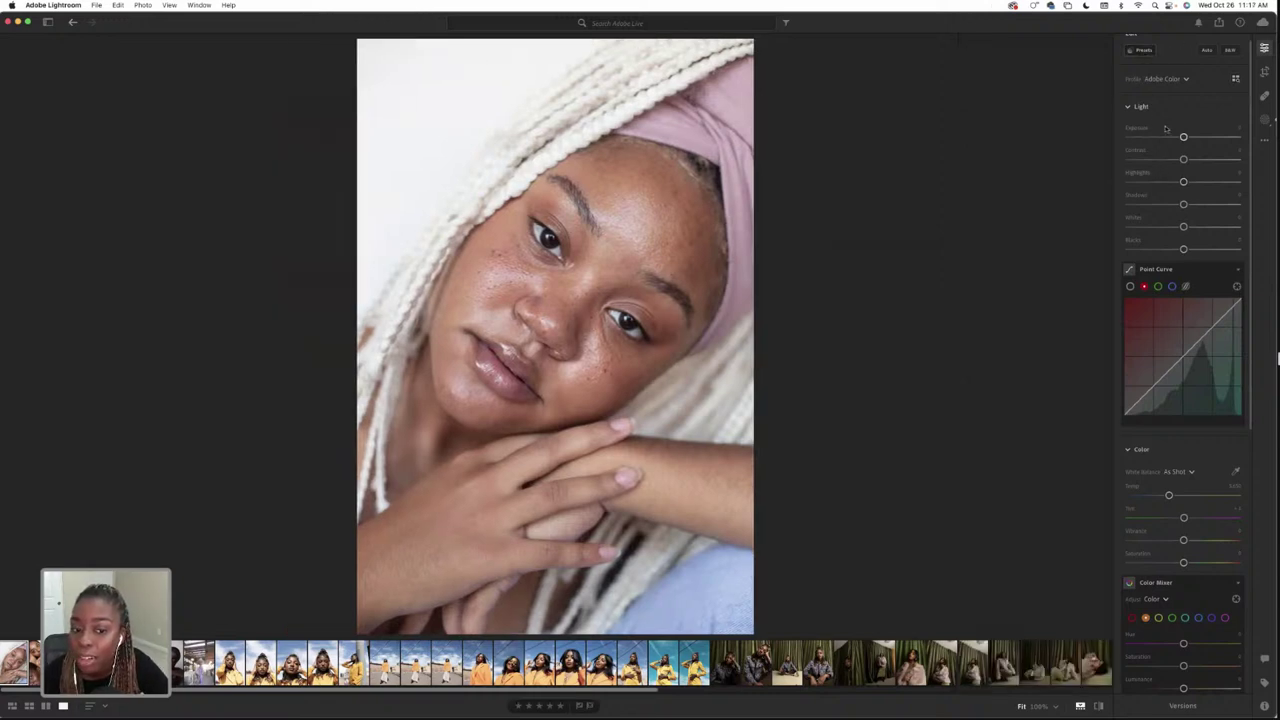
{"action": "mouse_move", "coordinate": [1000, 712]}
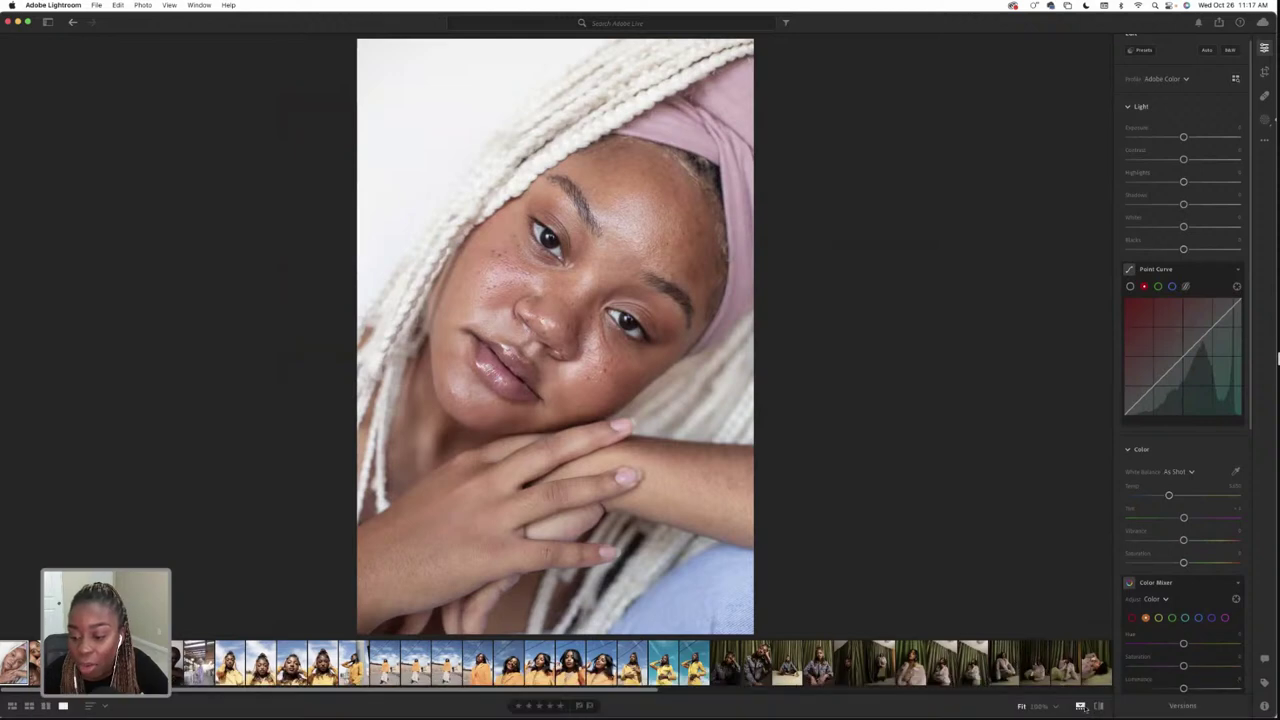
{"action": "left_click", "coordinate": [1098, 706]}
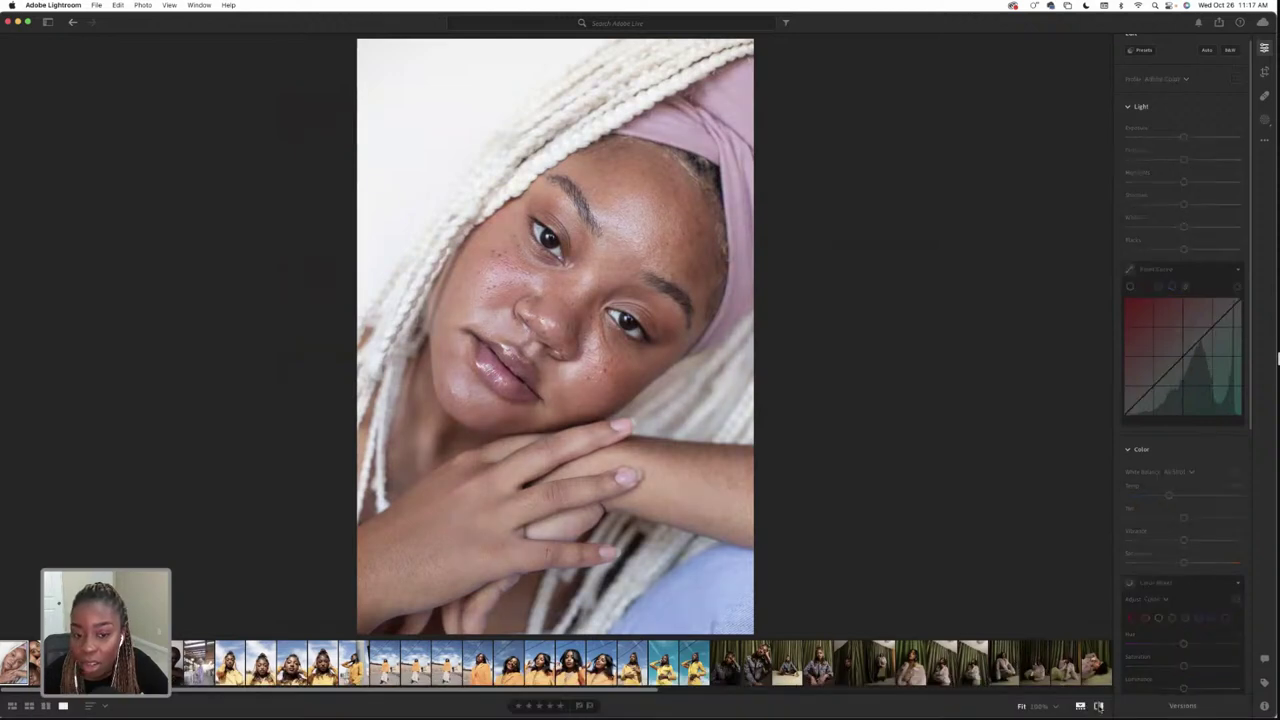
{"action": "left_click", "coordinate": [1098, 706]}
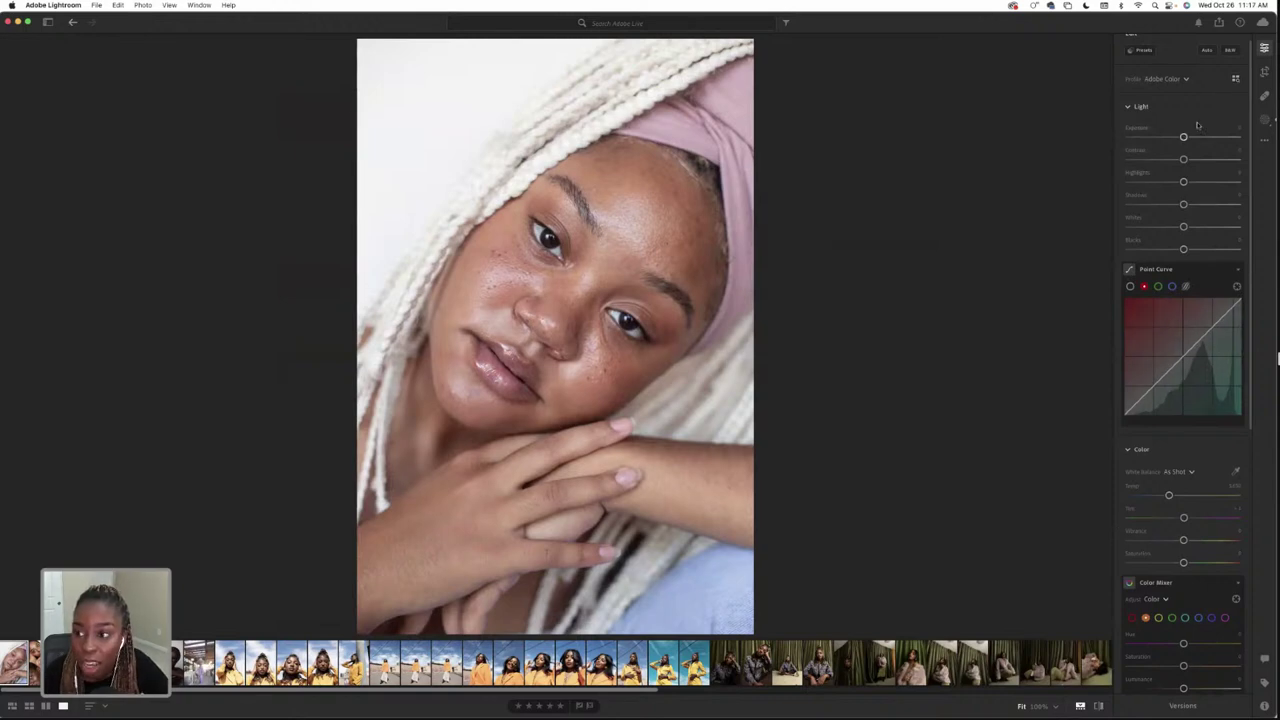
Nudge exposure, raise contrast slightly and lower the shadows a little
{"action": "left_click_drag", "start_coordinate": [1183, 137], "coordinate": [1182, 139]}
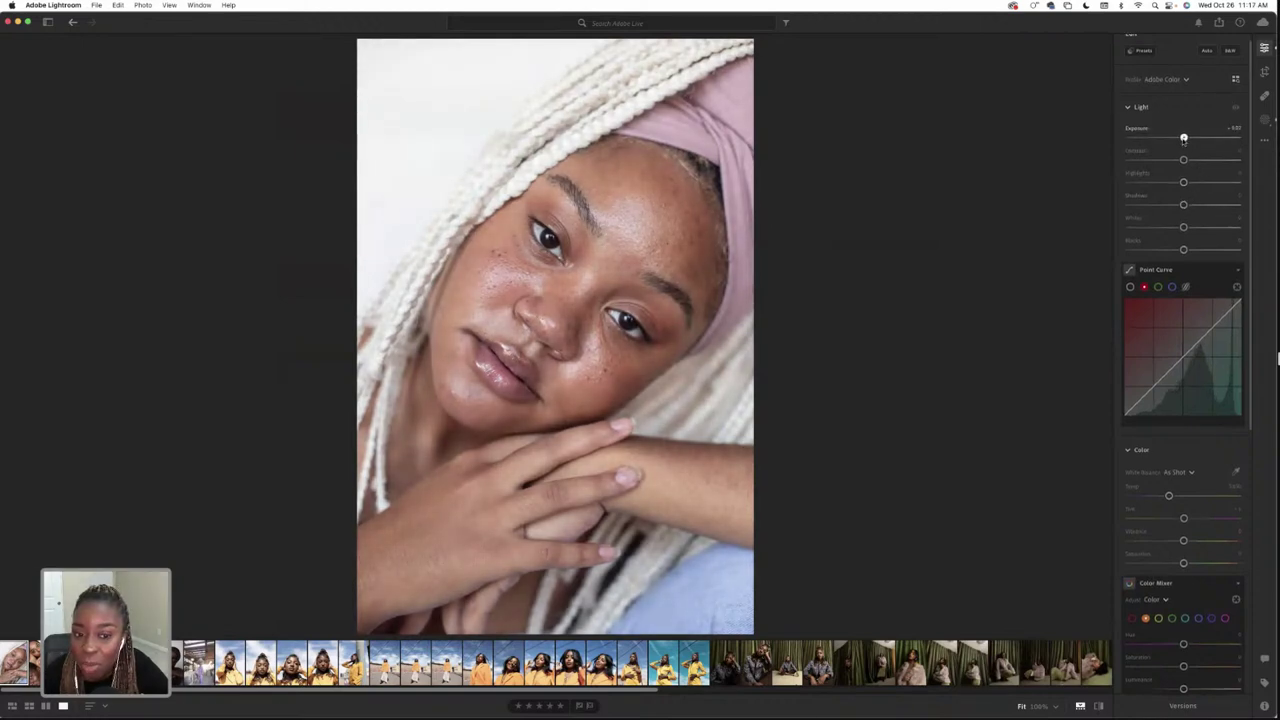
{"action": "left_click_drag", "start_coordinate": [1183, 160], "coordinate": [1182, 184]}
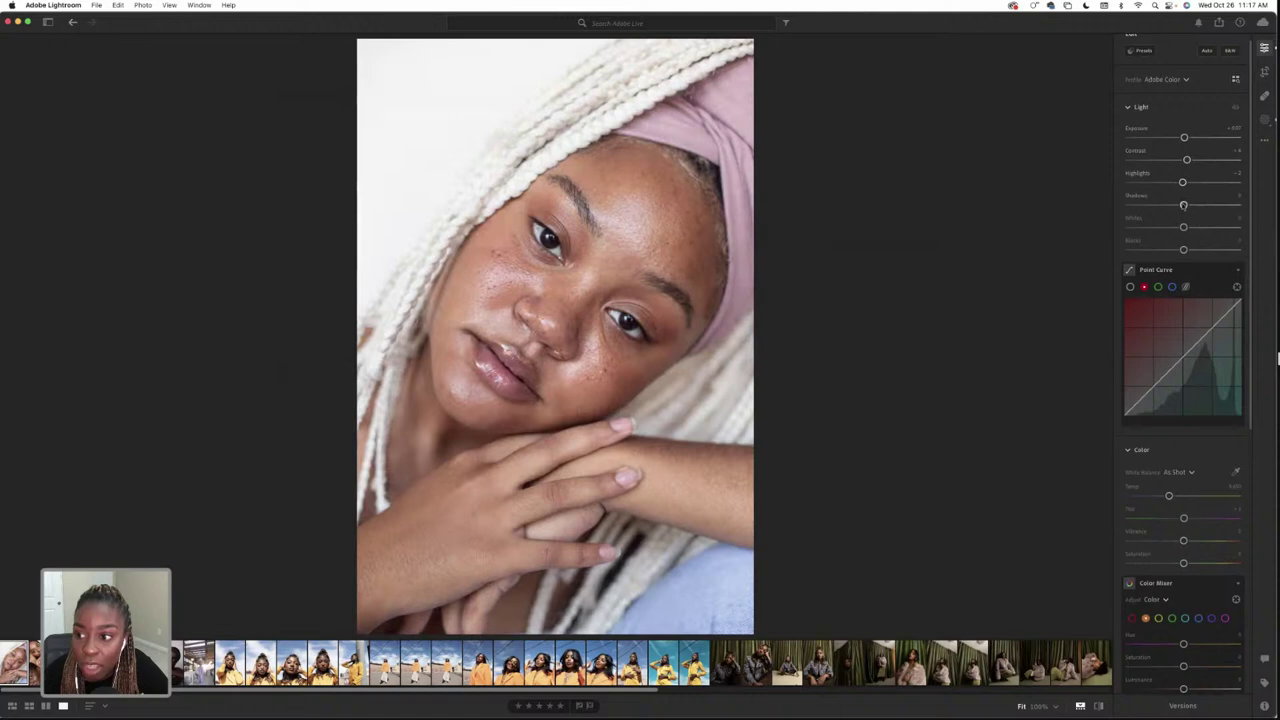
{"action": "scroll", "coordinate": [1184, 205], "scroll_direction": "down", "scroll_amount": 1}
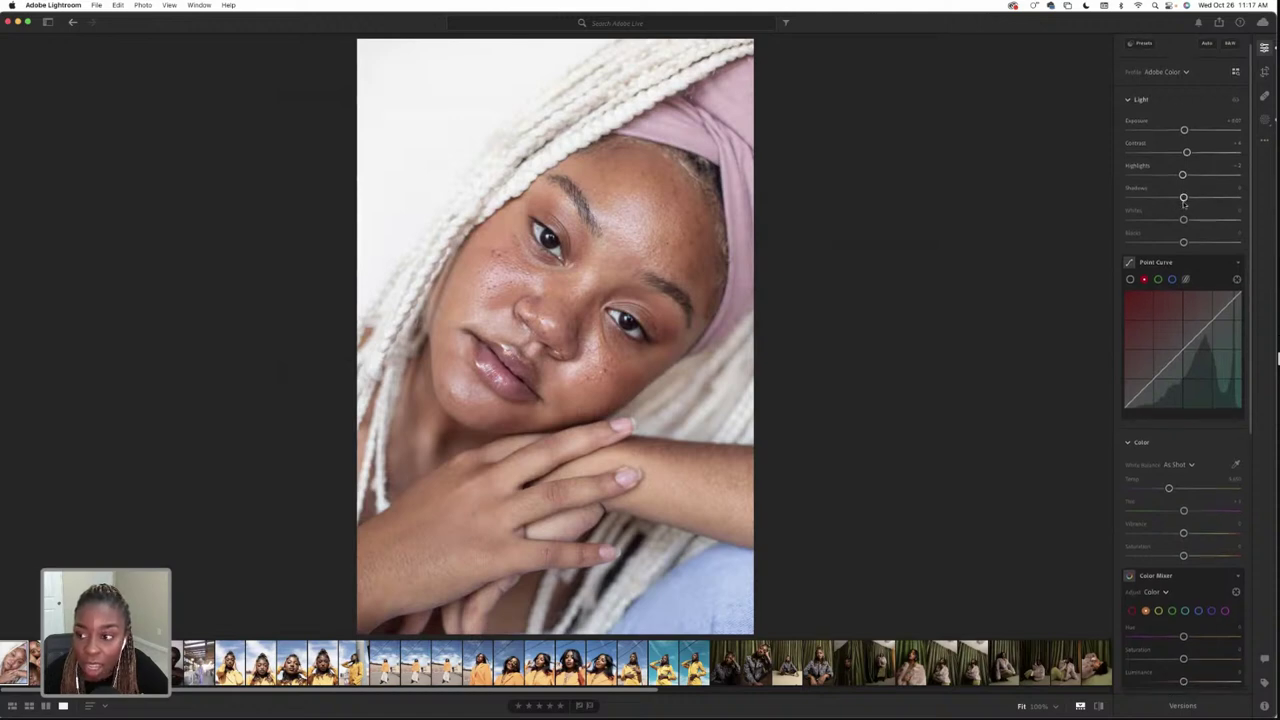
{"action": "left_click_drag", "start_coordinate": [1184, 199], "coordinate": [1184, 201]}
{"action": "scroll", "coordinate": [1183, 228], "scroll_direction": "up", "scroll_amount": 1}
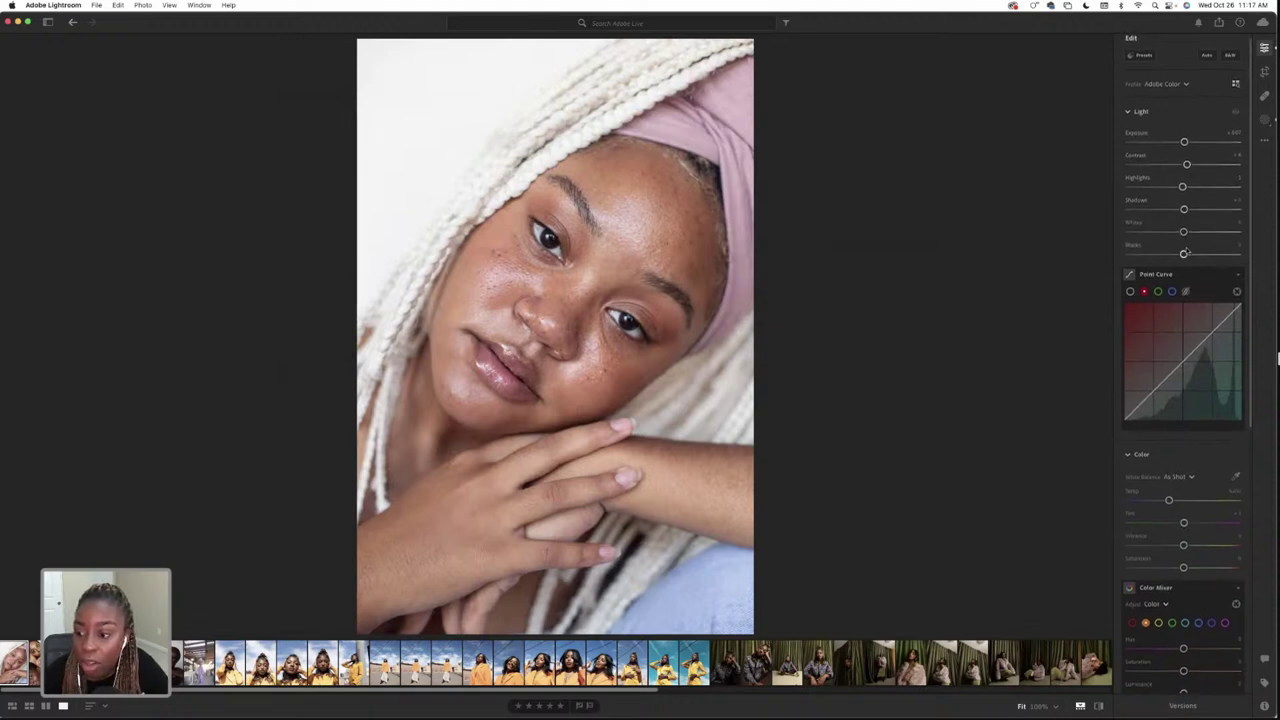
{"action": "scroll", "coordinate": [1185, 252], "scroll_direction": "down", "scroll_amount": 6}
Warm the white balance slightly and set a tint on the Shadows color-grading wheel
{"action": "scroll", "coordinate": [1185, 253], "scroll_direction": "down", "scroll_amount": 3}
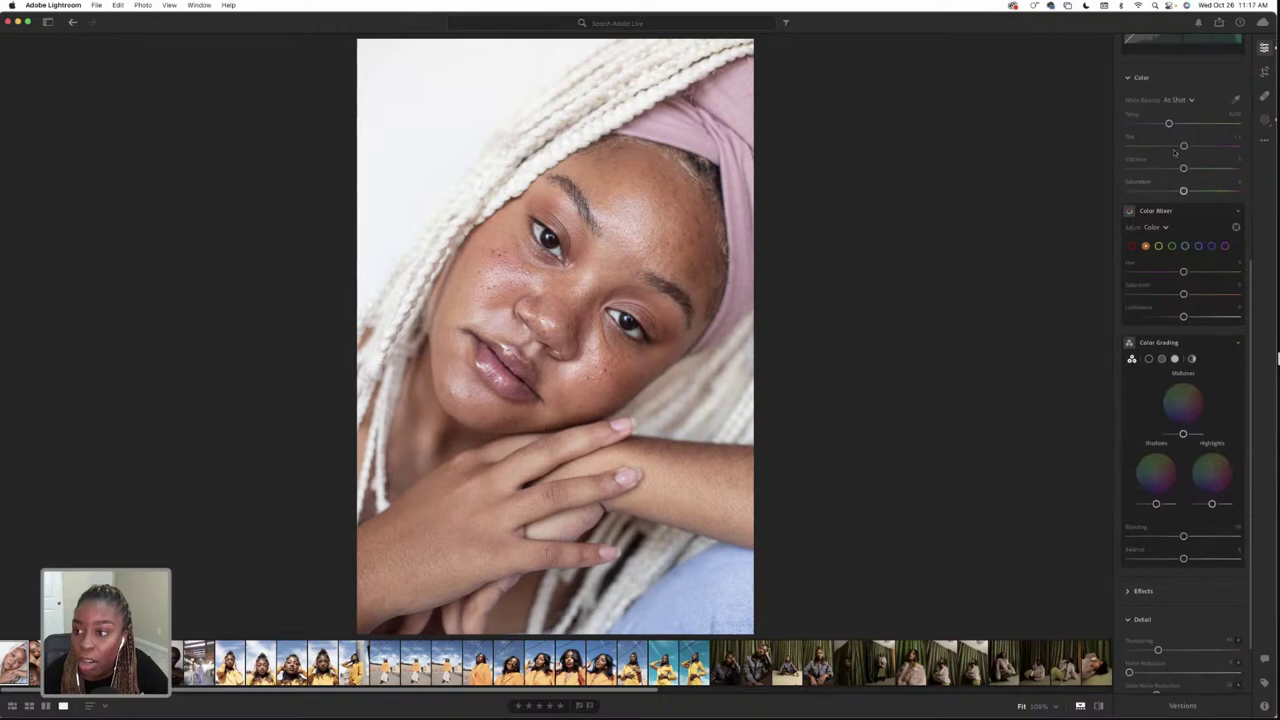
{"action": "left_click_drag", "start_coordinate": [1168, 123], "coordinate": [1171, 123]}
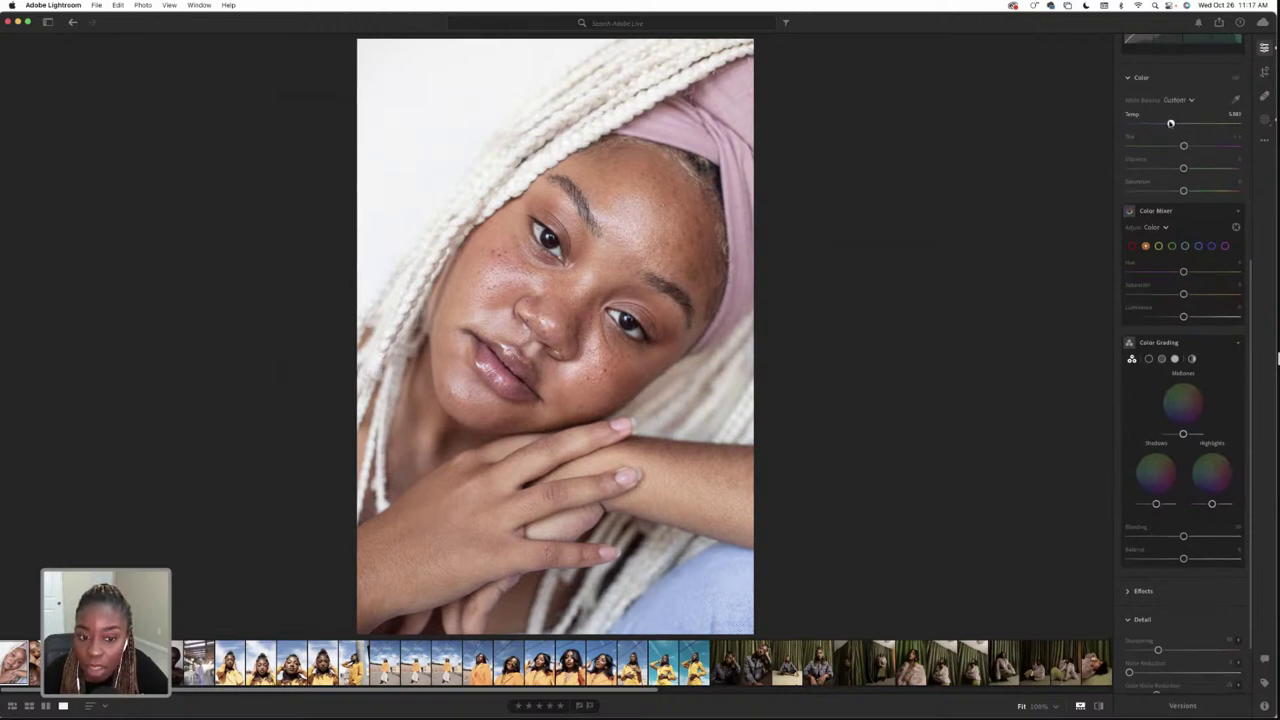
{"action": "scroll", "coordinate": [1160, 300], "scroll_direction": "down", "scroll_amount": 2}
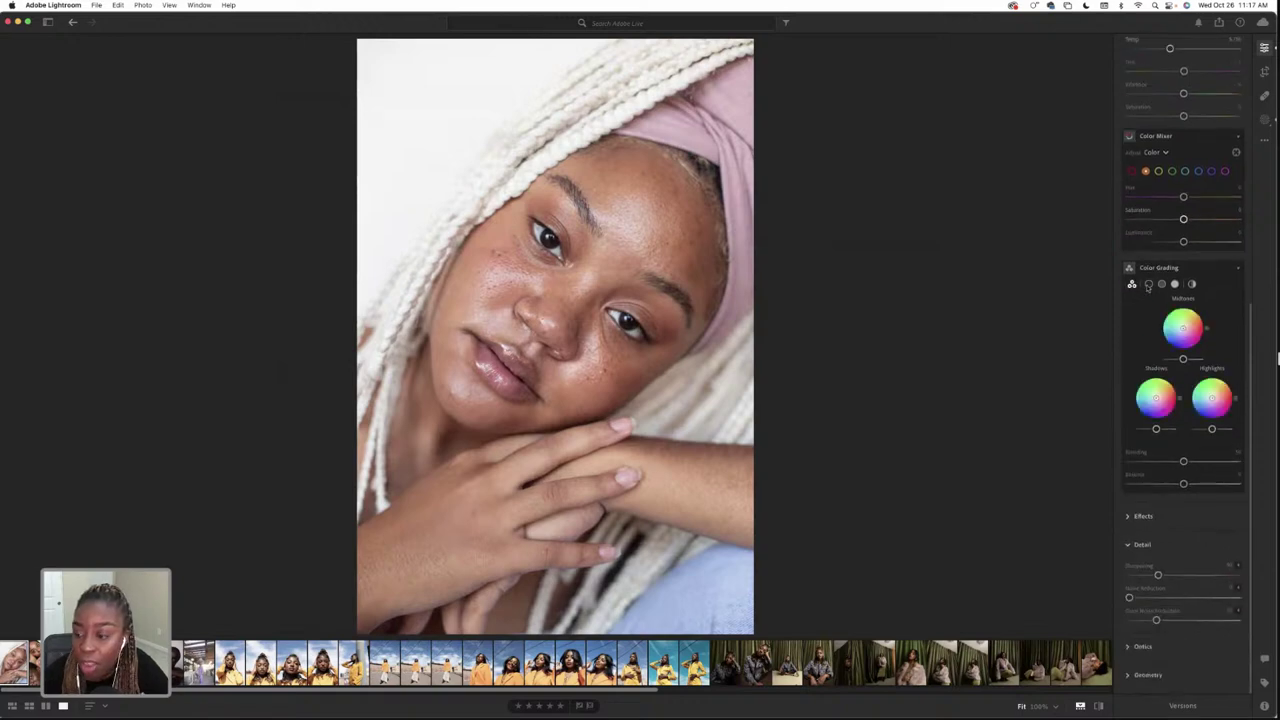
{"action": "mouse_move", "coordinate": [1157, 396]}
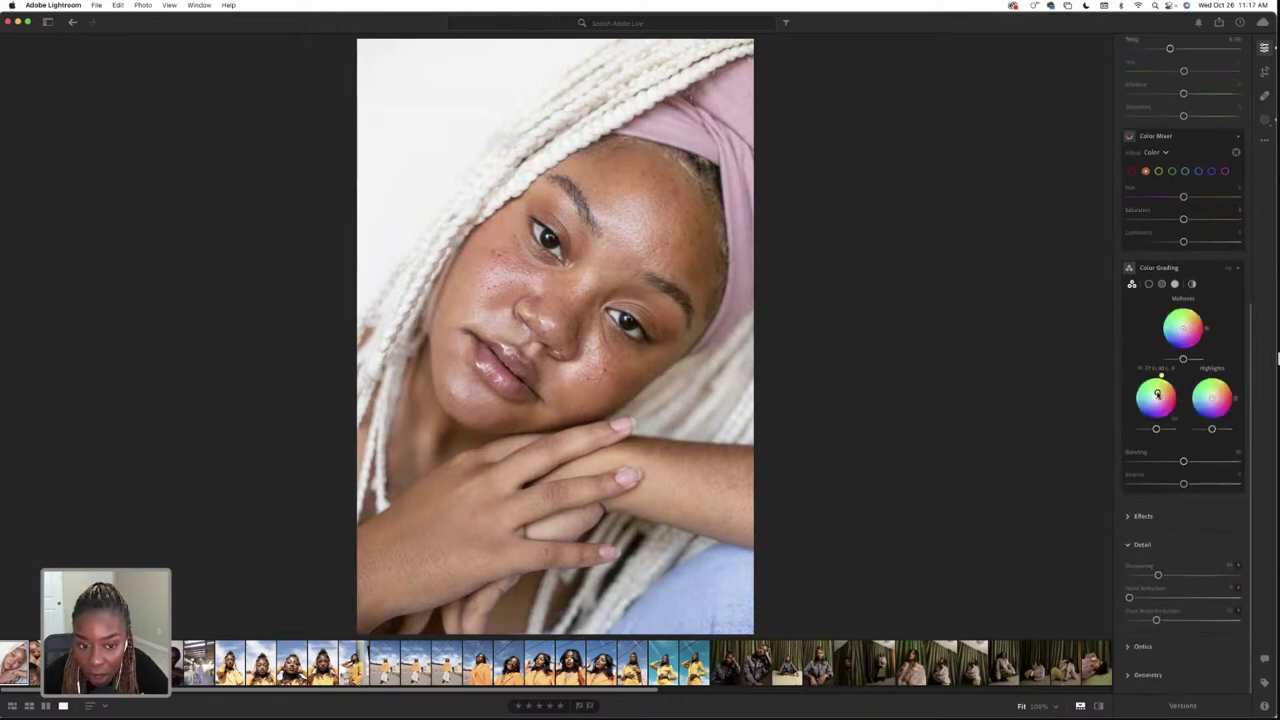
{"action": "left_click_drag", "start_coordinate": [1157, 396], "coordinate": [1159, 396]}
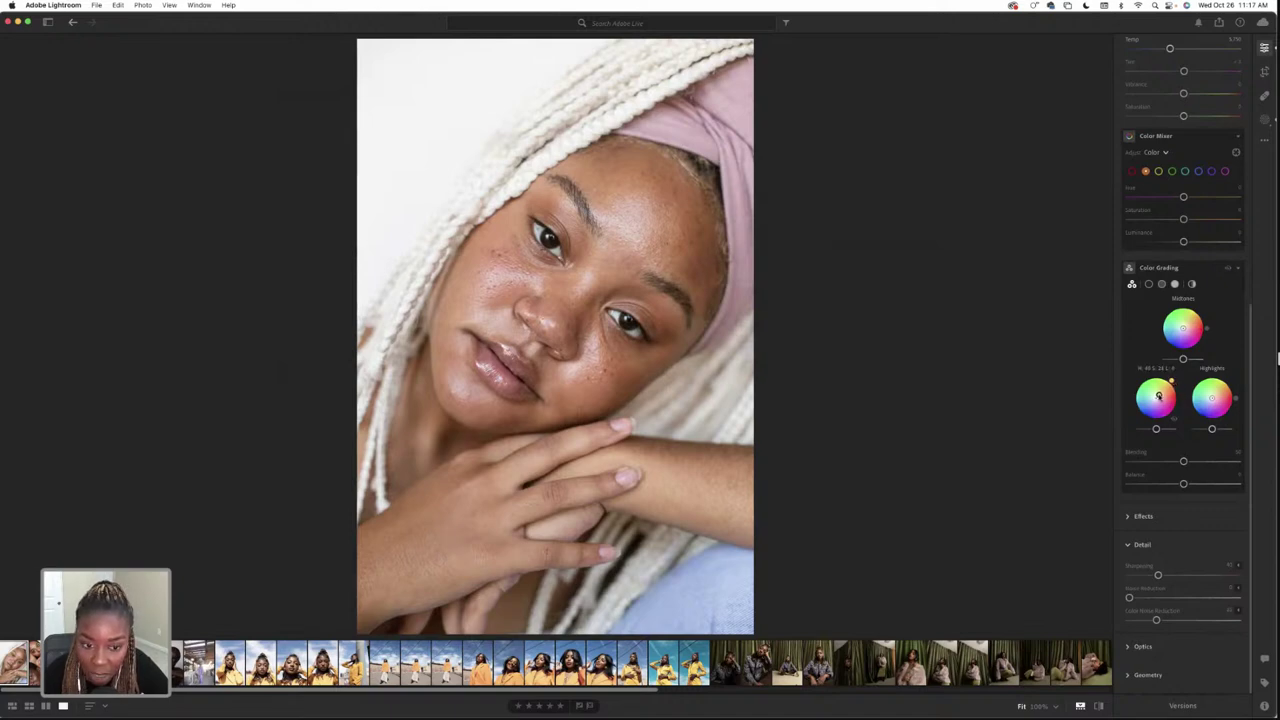
{"action": "left_click_drag", "start_coordinate": [1158, 397], "coordinate": [1157, 397]}
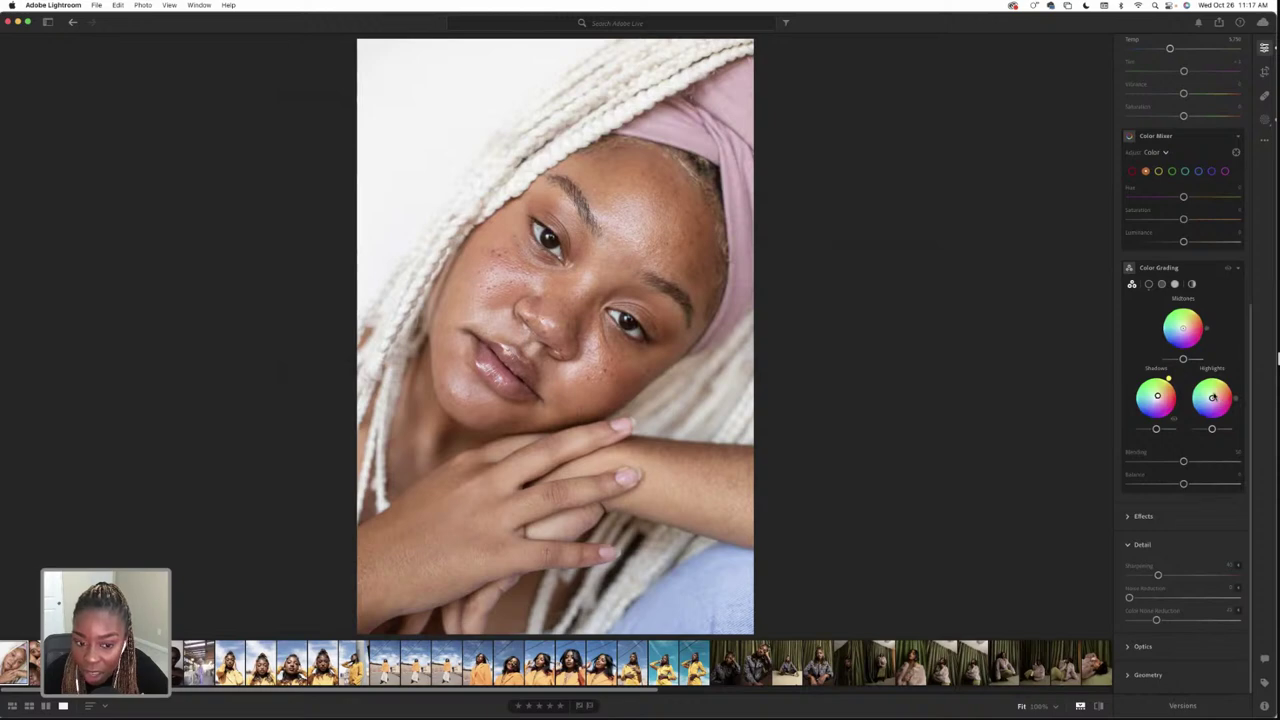
Give the highlights a yellow tint and lower color-grading Blending to about 31
{"action": "left_click", "coordinate": [1213, 394]}
{"action": "left_click_drag", "start_coordinate": [1213, 394], "coordinate": [1215, 396]}
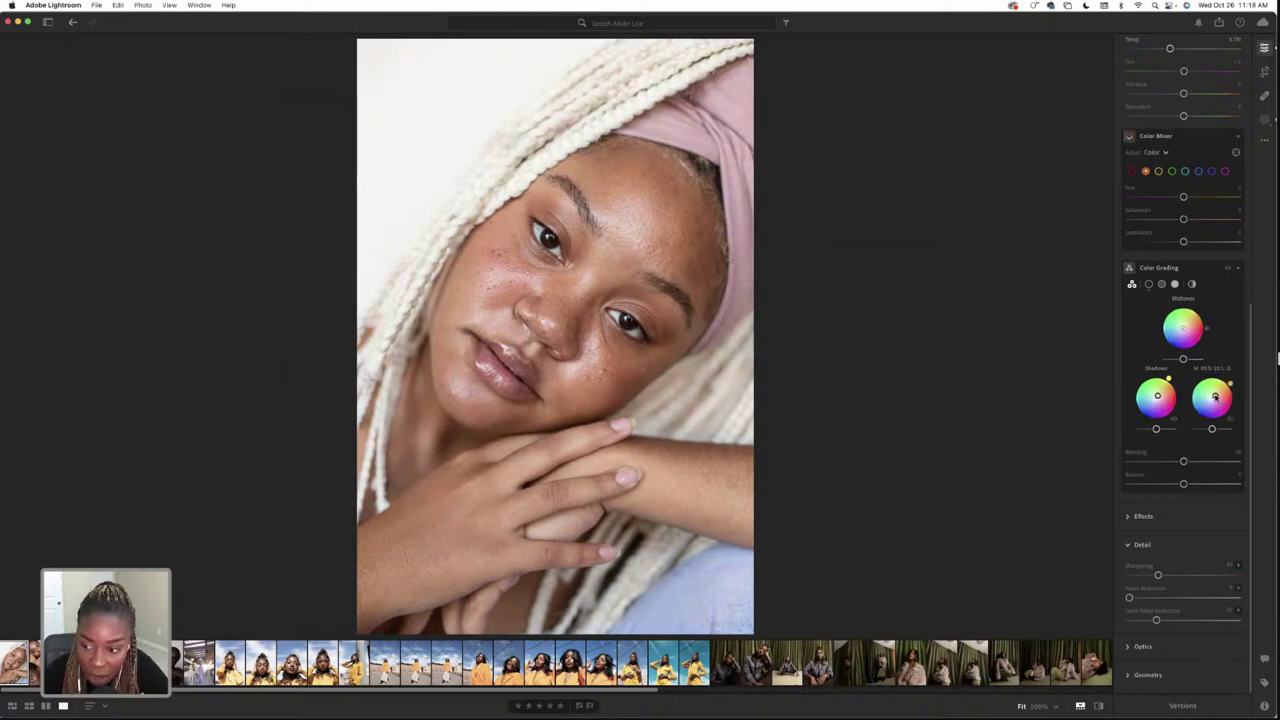
{"action": "left_click_drag", "start_coordinate": [1214, 397], "coordinate": [1215, 398]}
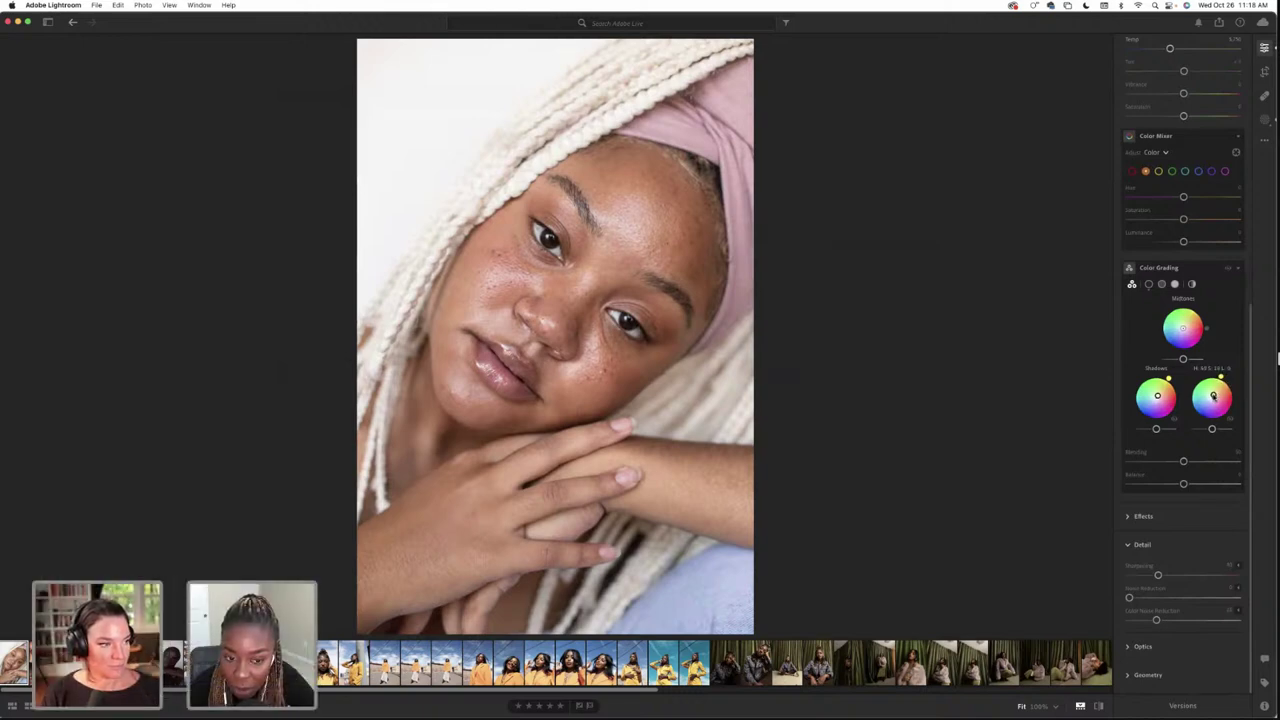
{"action": "left_click_drag", "start_coordinate": [1214, 397], "coordinate": [1212, 397]}
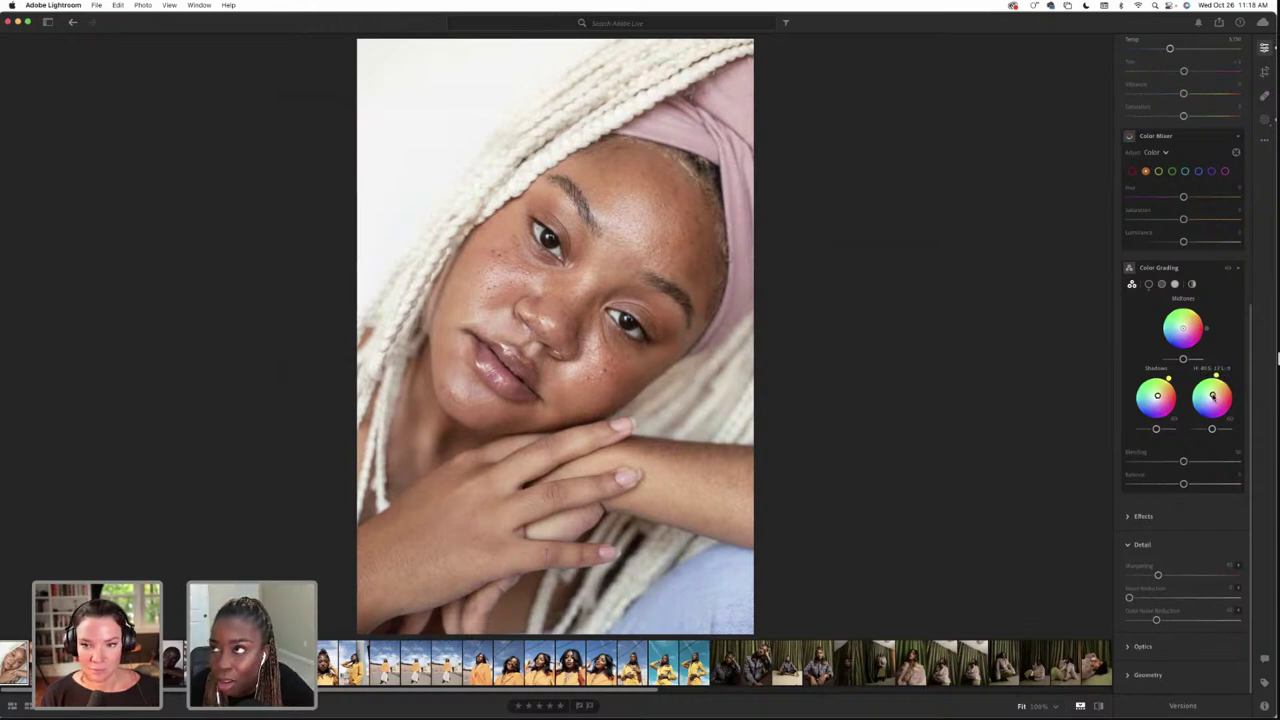
{"action": "left_click_drag", "start_coordinate": [1212, 397], "coordinate": [1212, 397]}
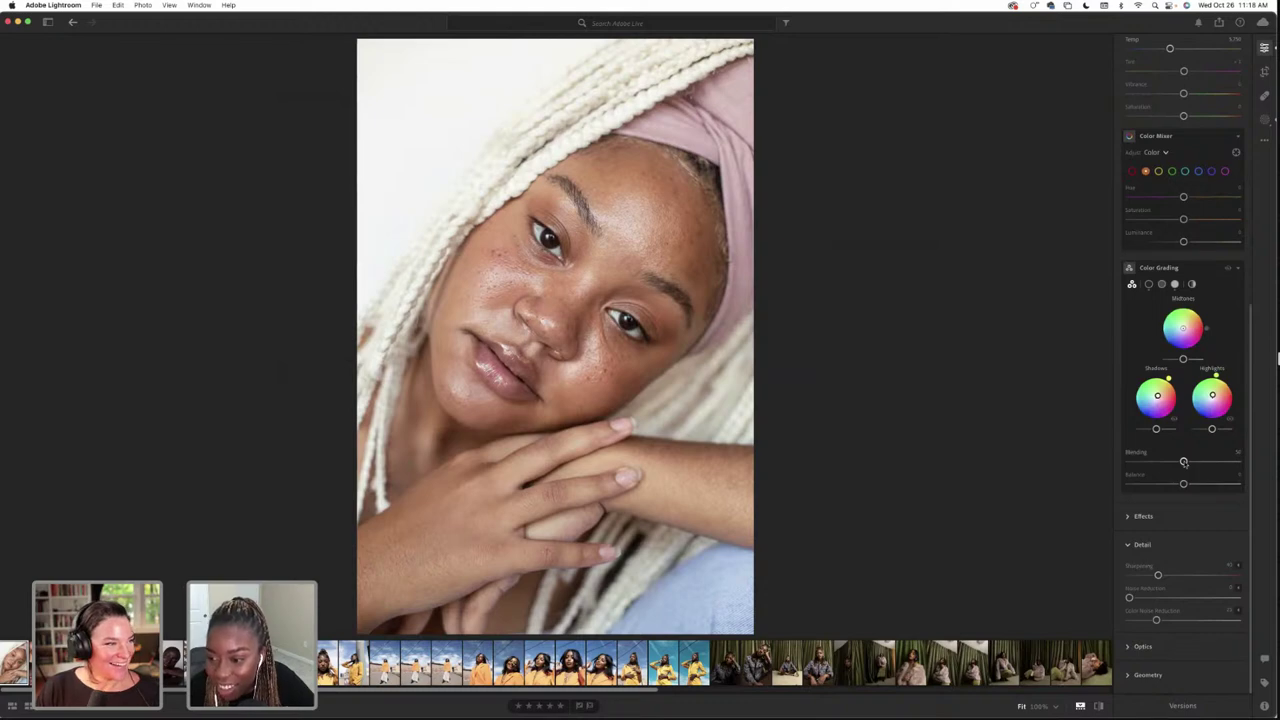
{"action": "left_click_drag", "start_coordinate": [1182, 462], "coordinate": [1165, 462]}
{"action": "scroll", "coordinate": [1168, 464], "scroll_direction": "up", "scroll_amount": 10}
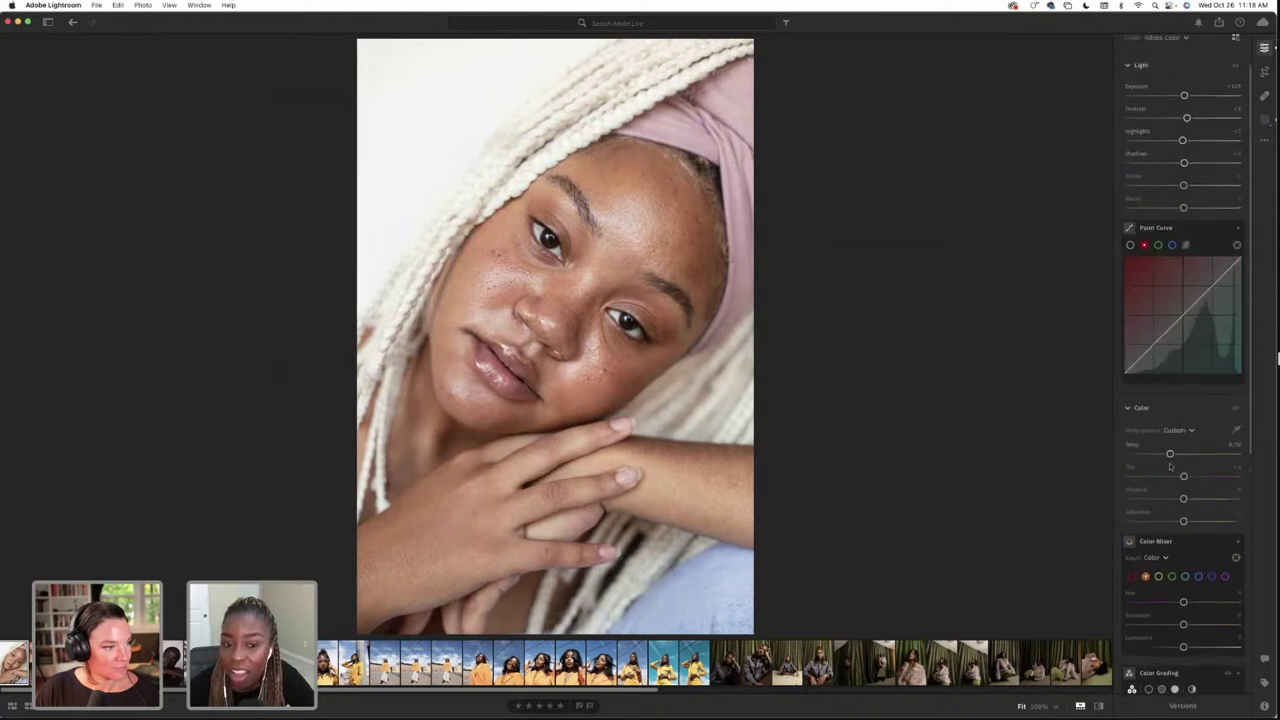
{"action": "left_click", "coordinate": [1098, 706]}
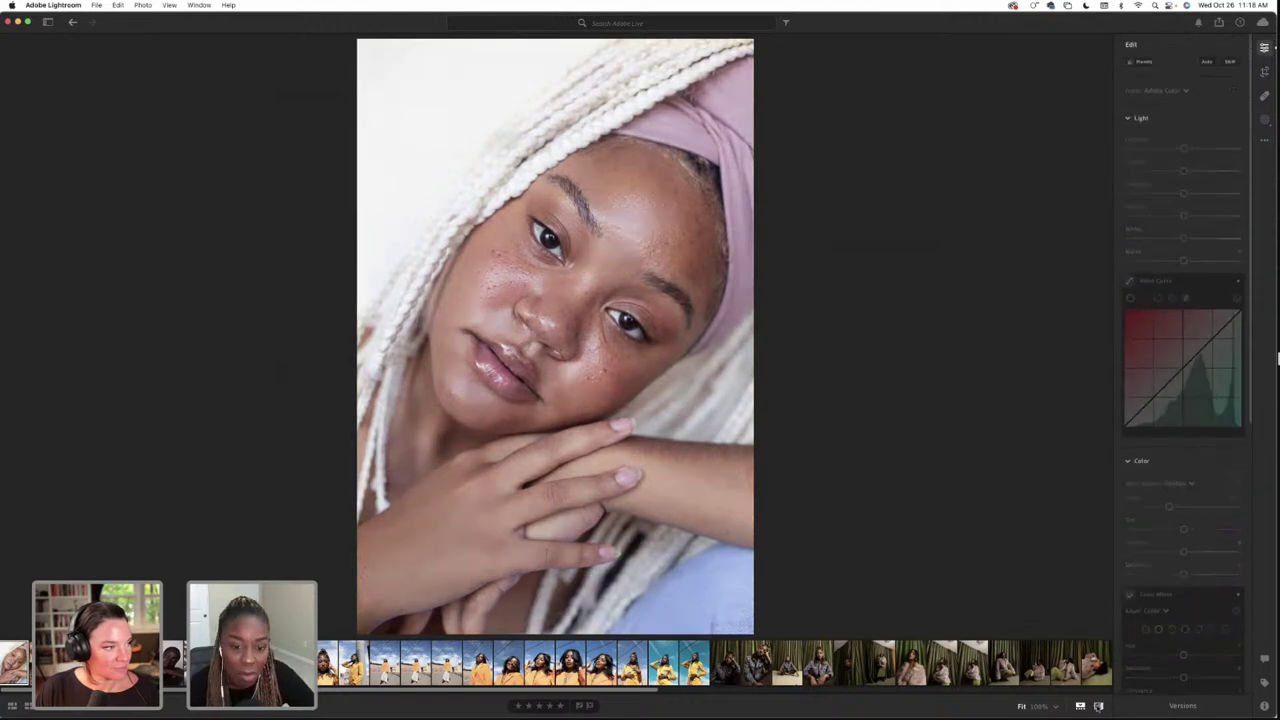
{"action": "left_click", "coordinate": [1098, 706]}
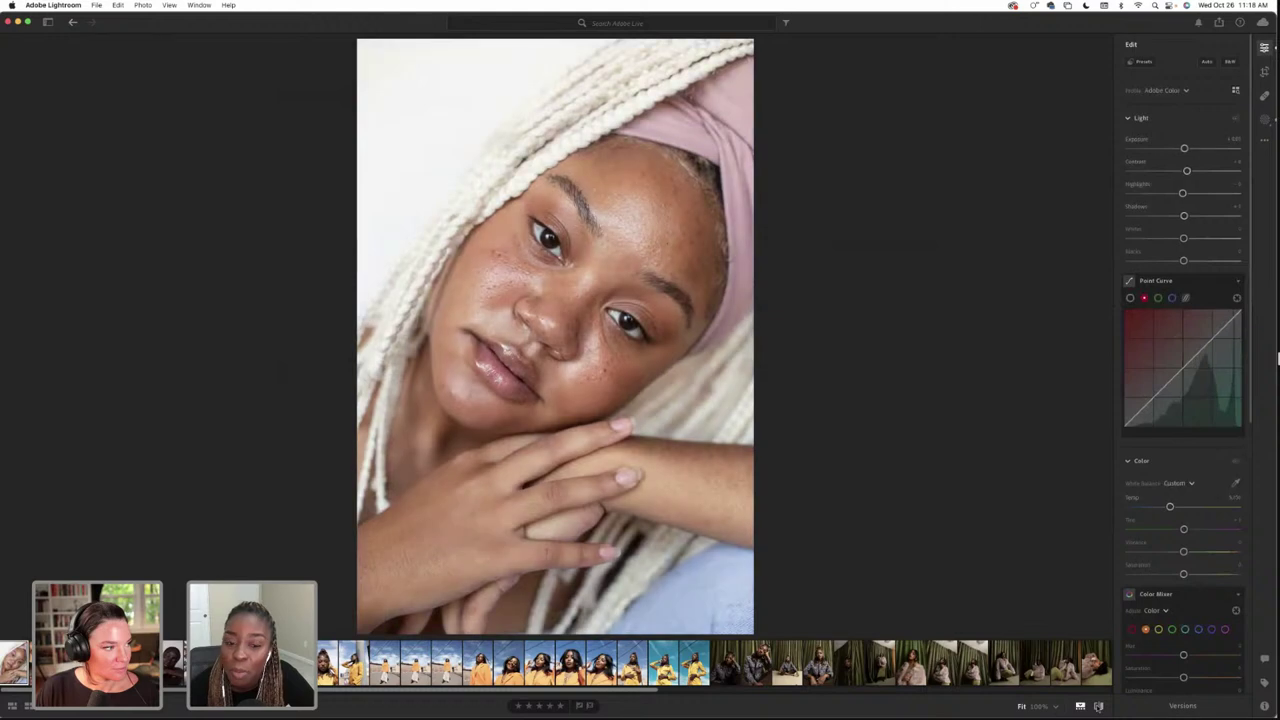
{"action": "left_click", "coordinate": [1098, 706]}
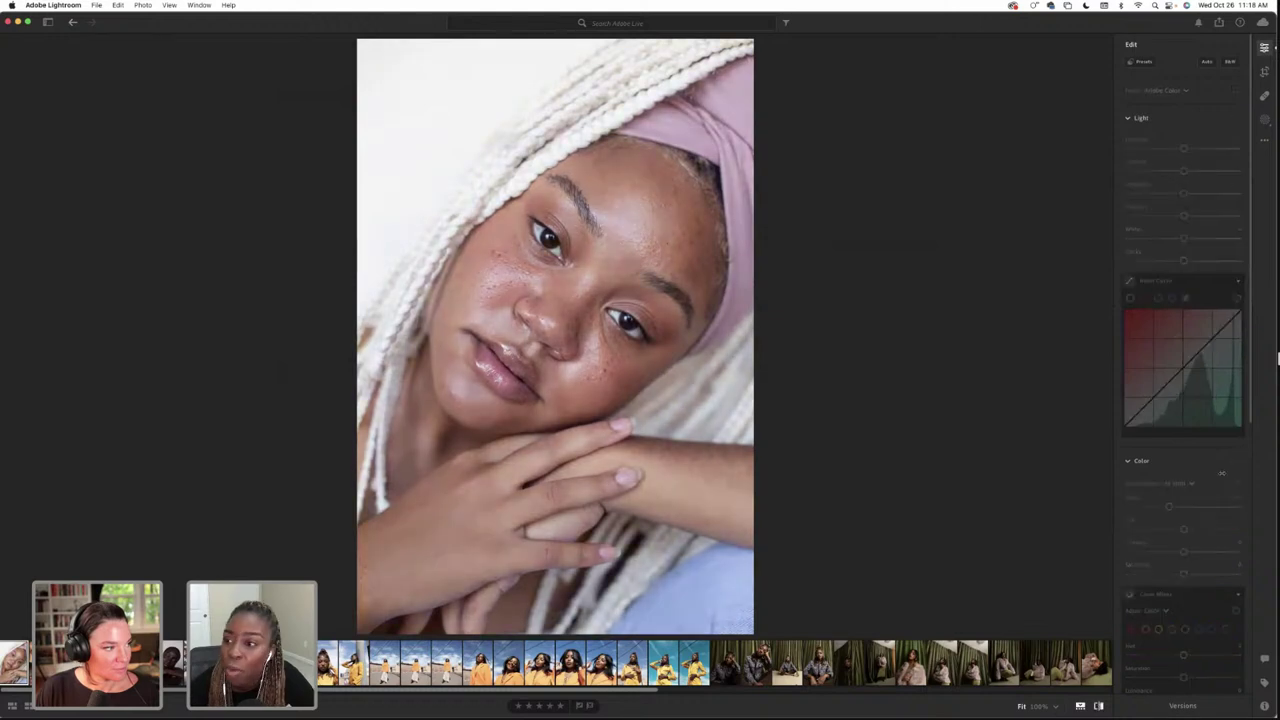
{"action": "left_click", "coordinate": [1138, 62]}
{"action": "left_click", "coordinate": [1136, 62]}
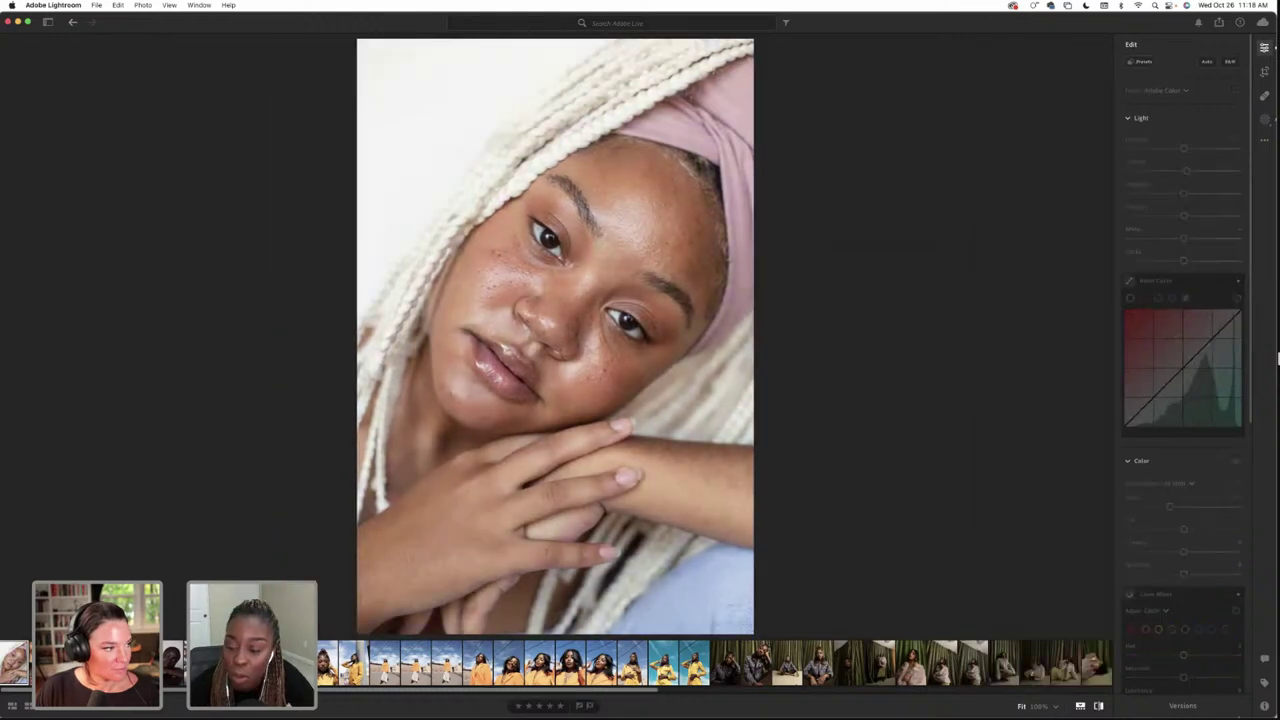
{"action": "left_click", "coordinate": [1098, 706]}
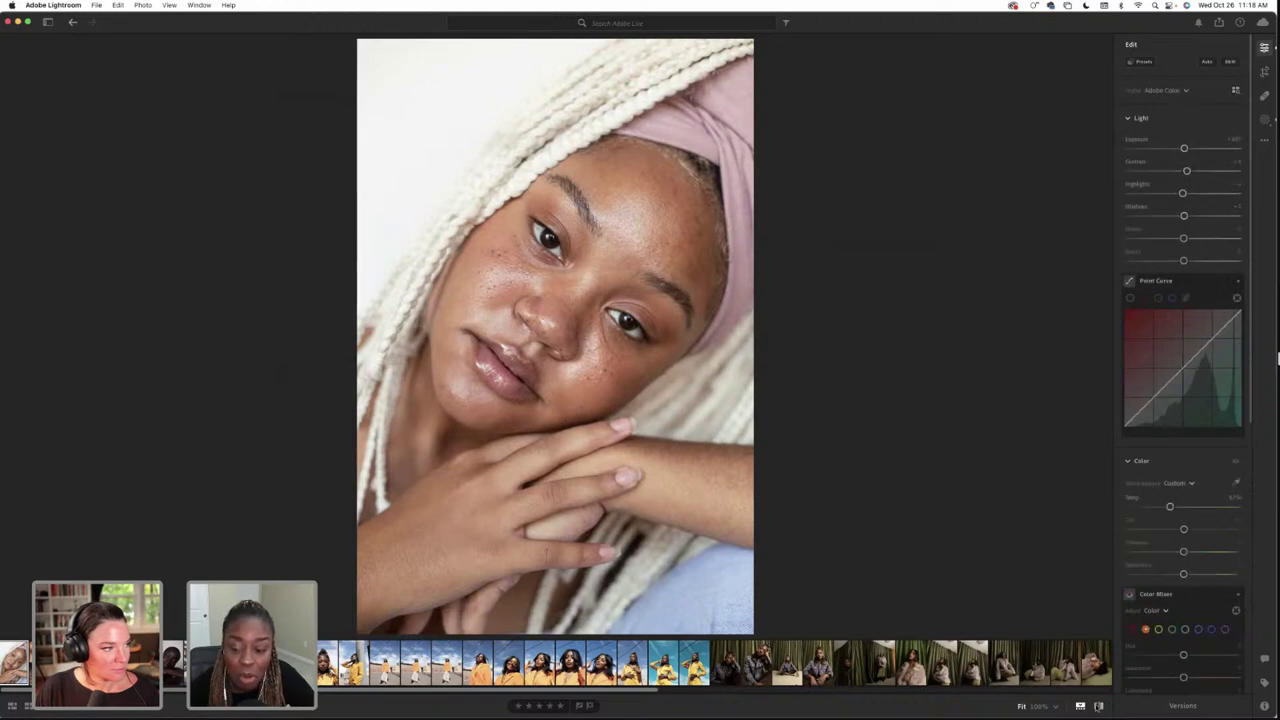
{"action": "left_click", "coordinate": [1098, 706]}
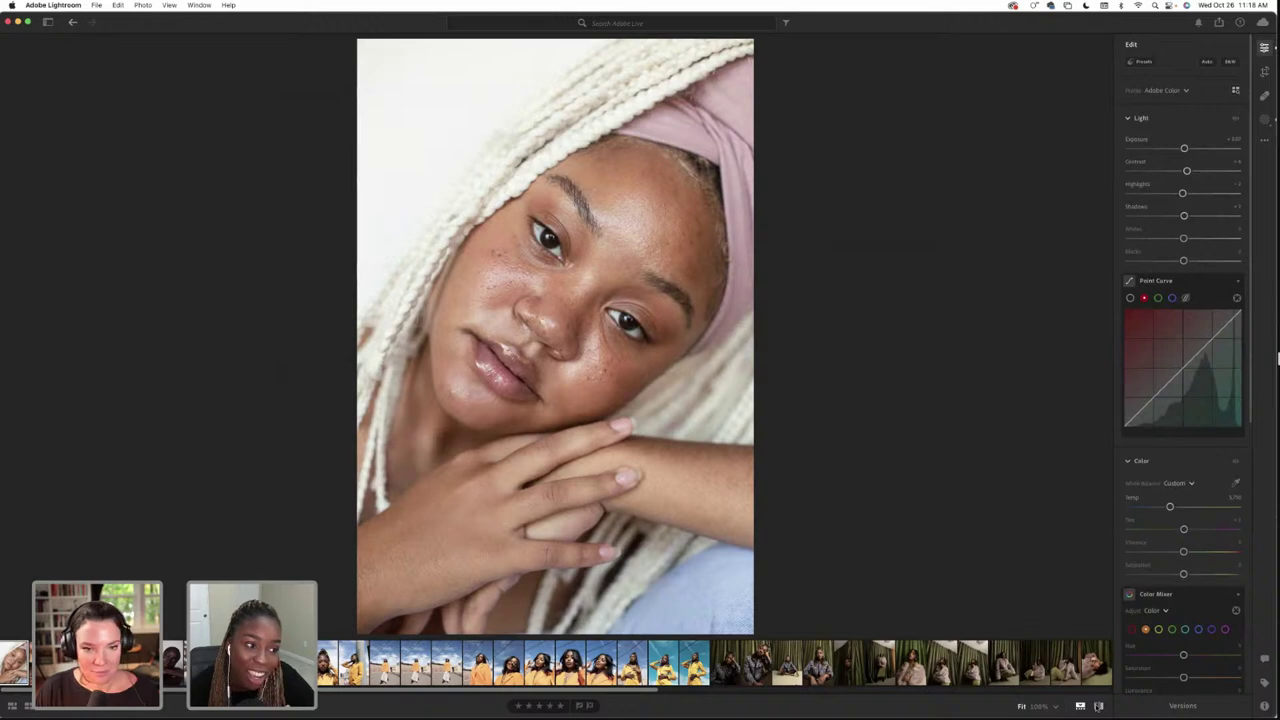
{"action": "left_click", "coordinate": [1098, 706]}
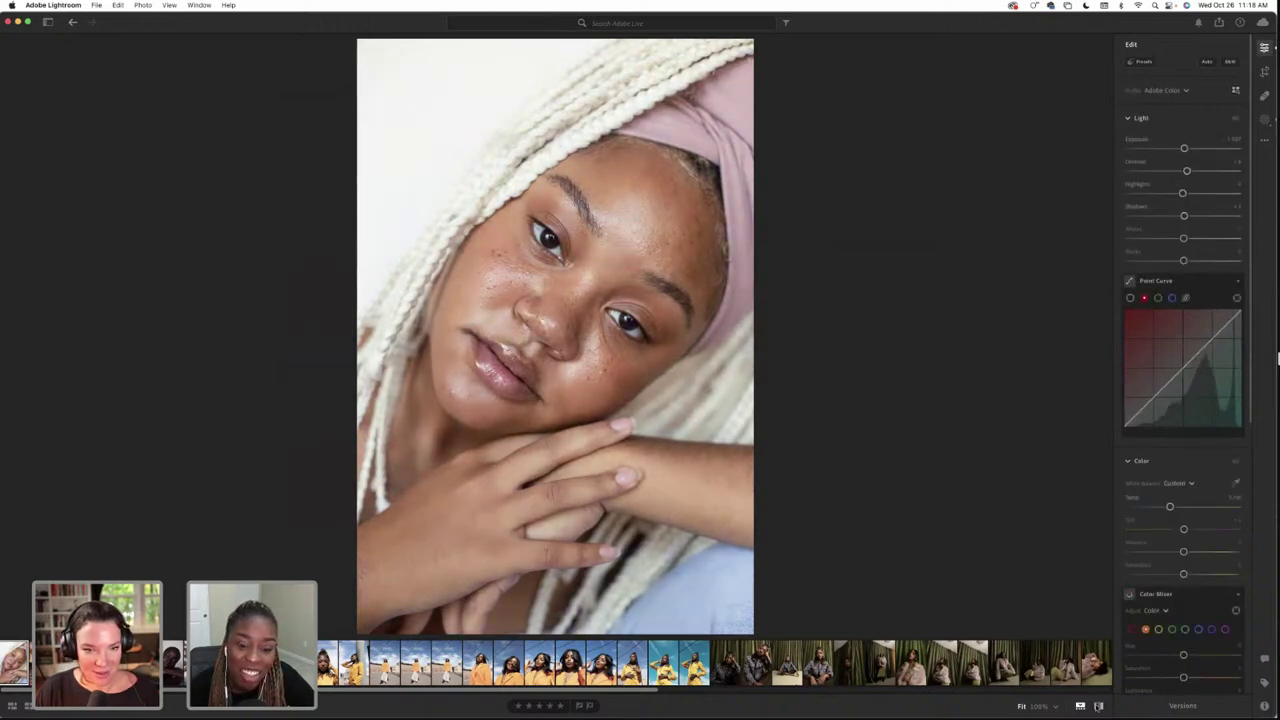
{"action": "scroll", "coordinate": [1180, 540], "scroll_direction": "down", "scroll_amount": 1}
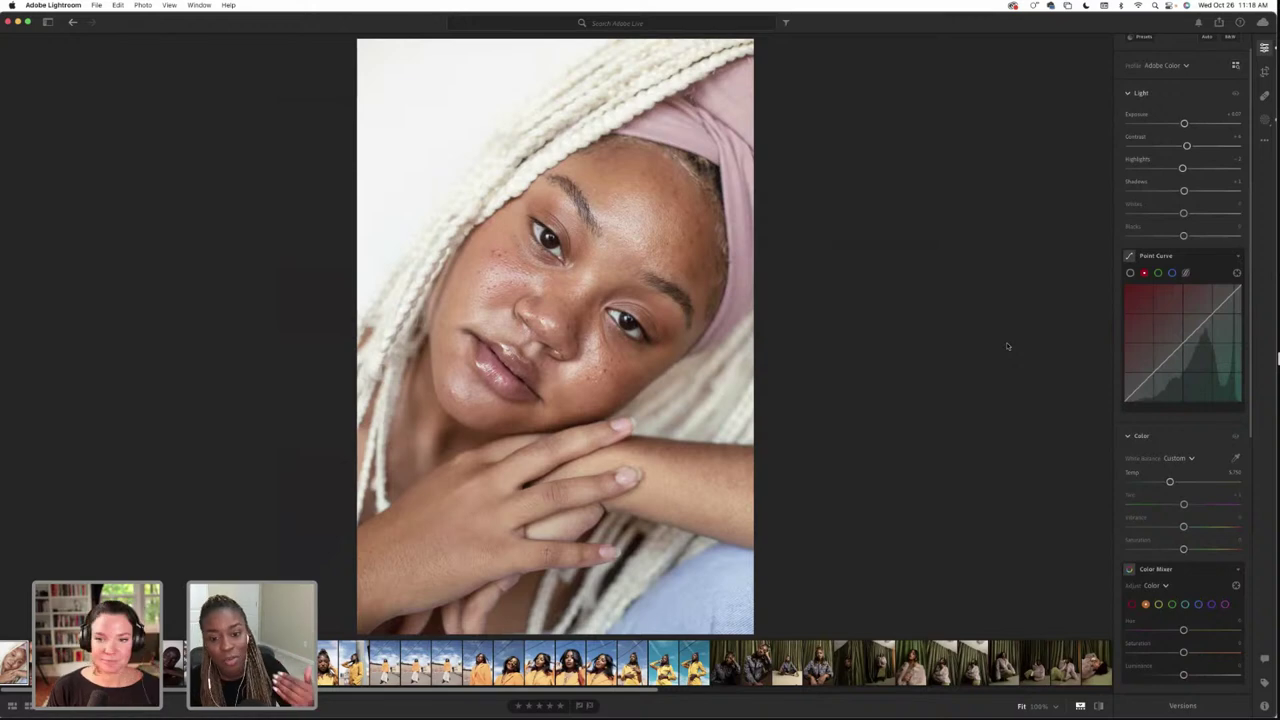
{"action": "left_click", "coordinate": [1266, 49]}
Apply the Darken Eyebrows adaptive portrait preset at a reduced amount
{"action": "left_click", "coordinate": [1266, 49]}
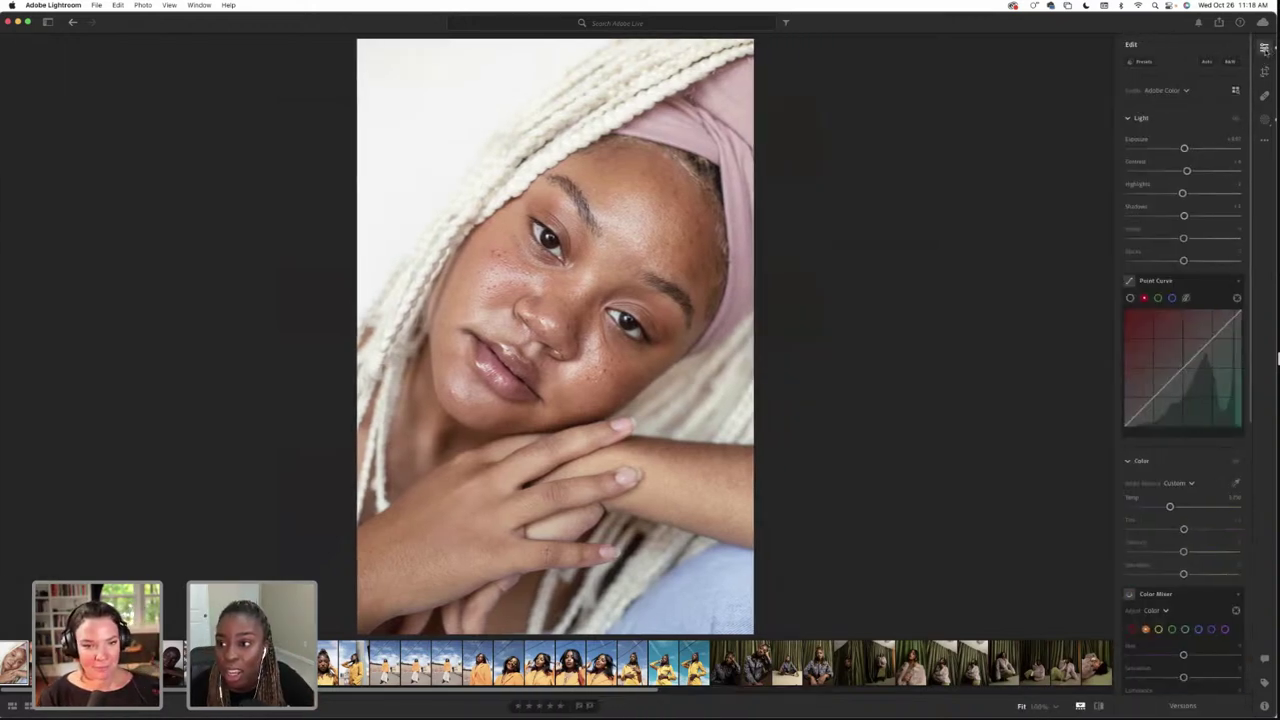
{"action": "left_click", "coordinate": [1140, 62]}
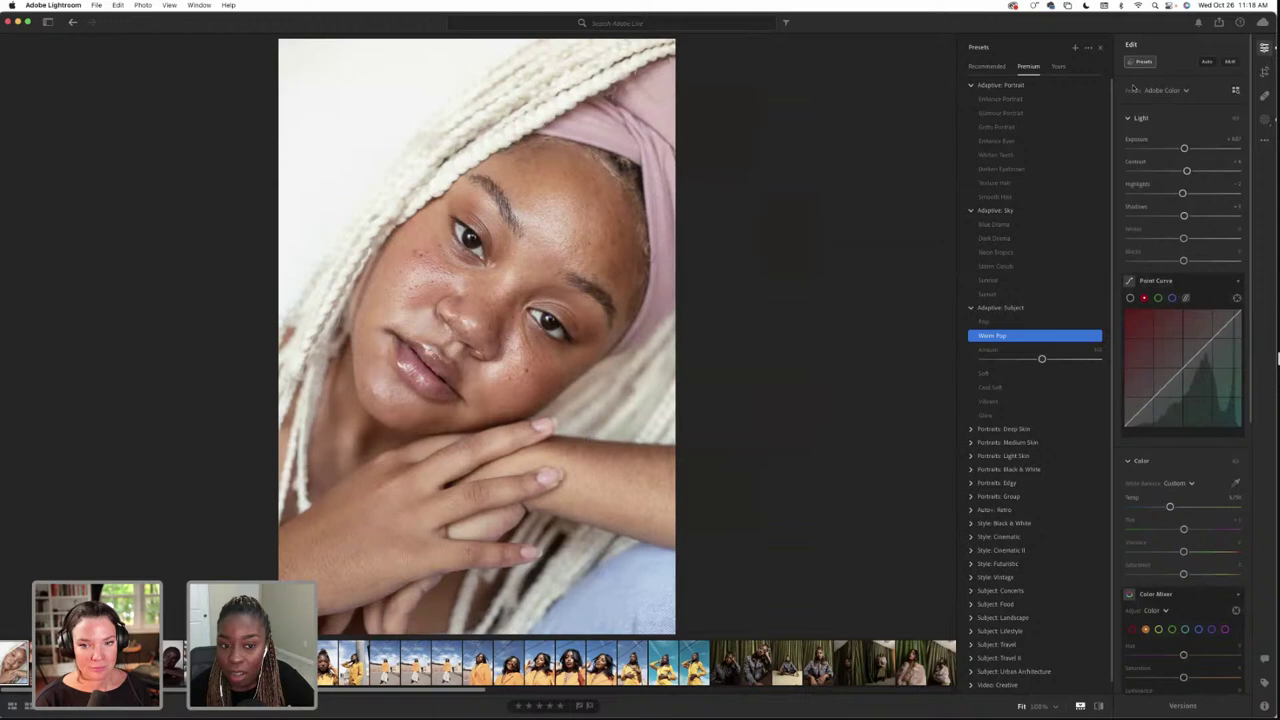
{"action": "left_click", "coordinate": [1002, 170]}
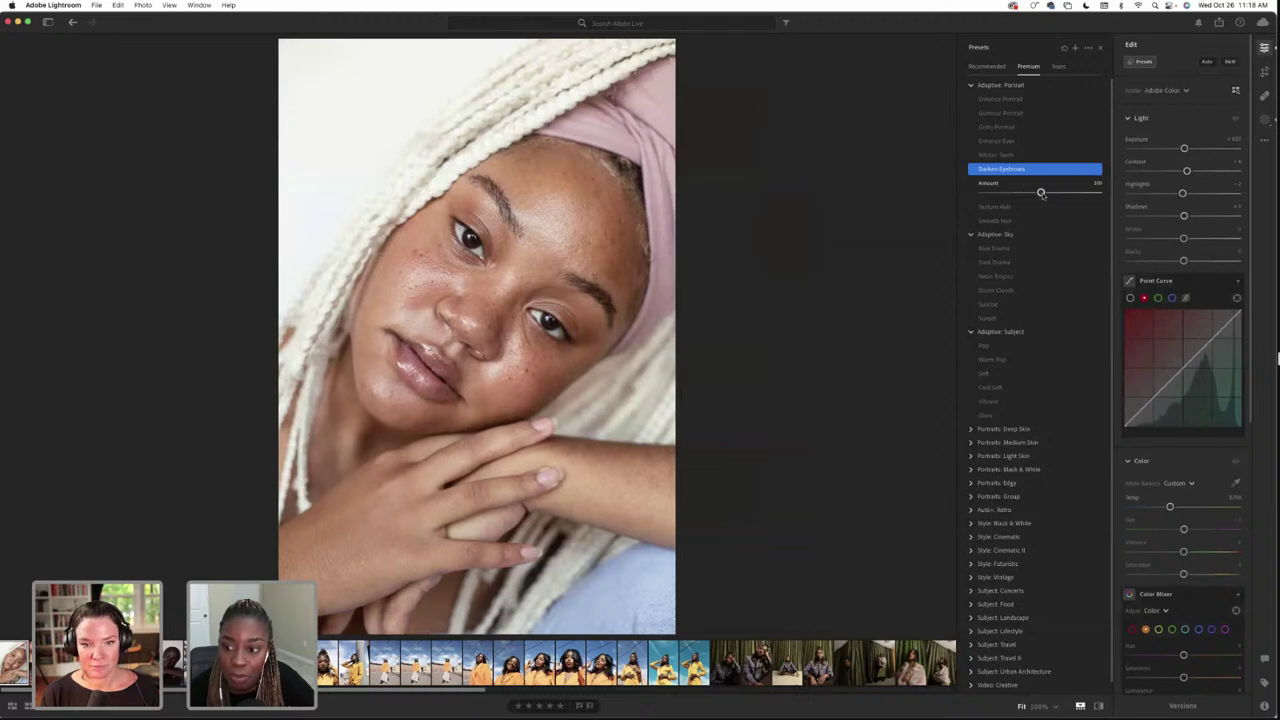
{"action": "left_click_drag", "start_coordinate": [1043, 193], "coordinate": [1022, 193]}
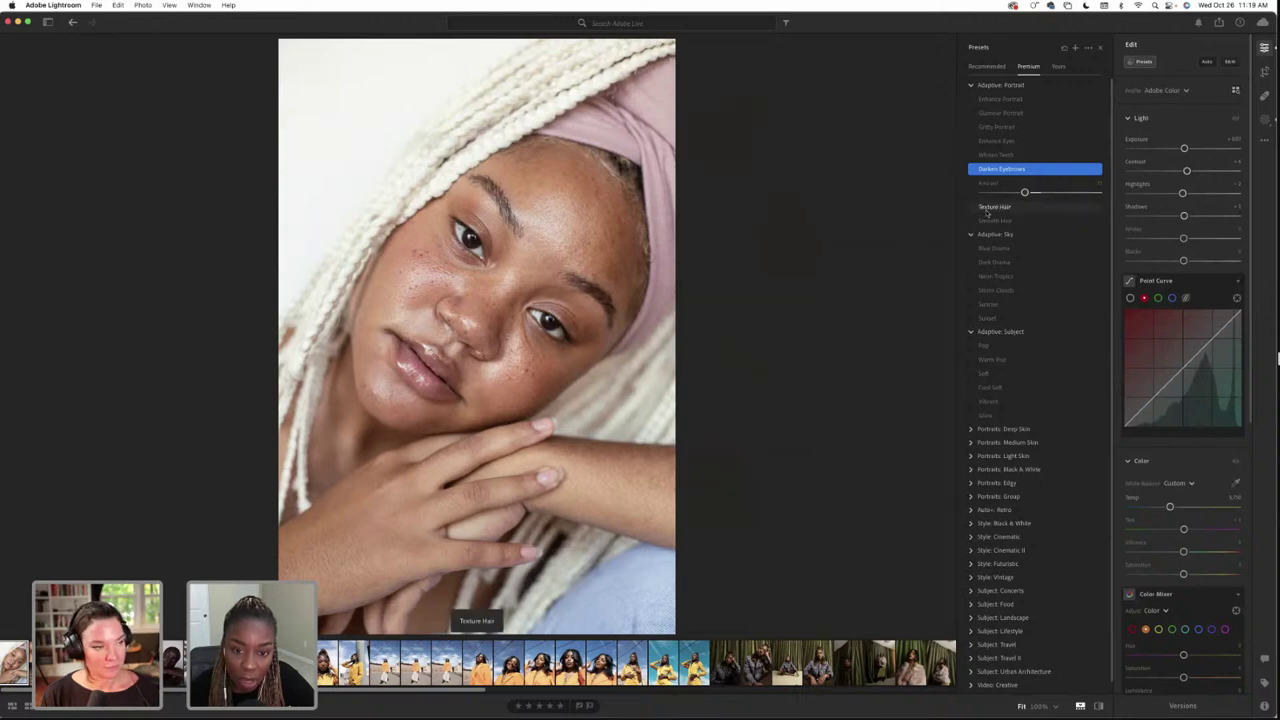
Apply Texture Hair at a lower amount and Enhance Eyes at a higher amount, then show masks
{"action": "left_click", "coordinate": [986, 207]}
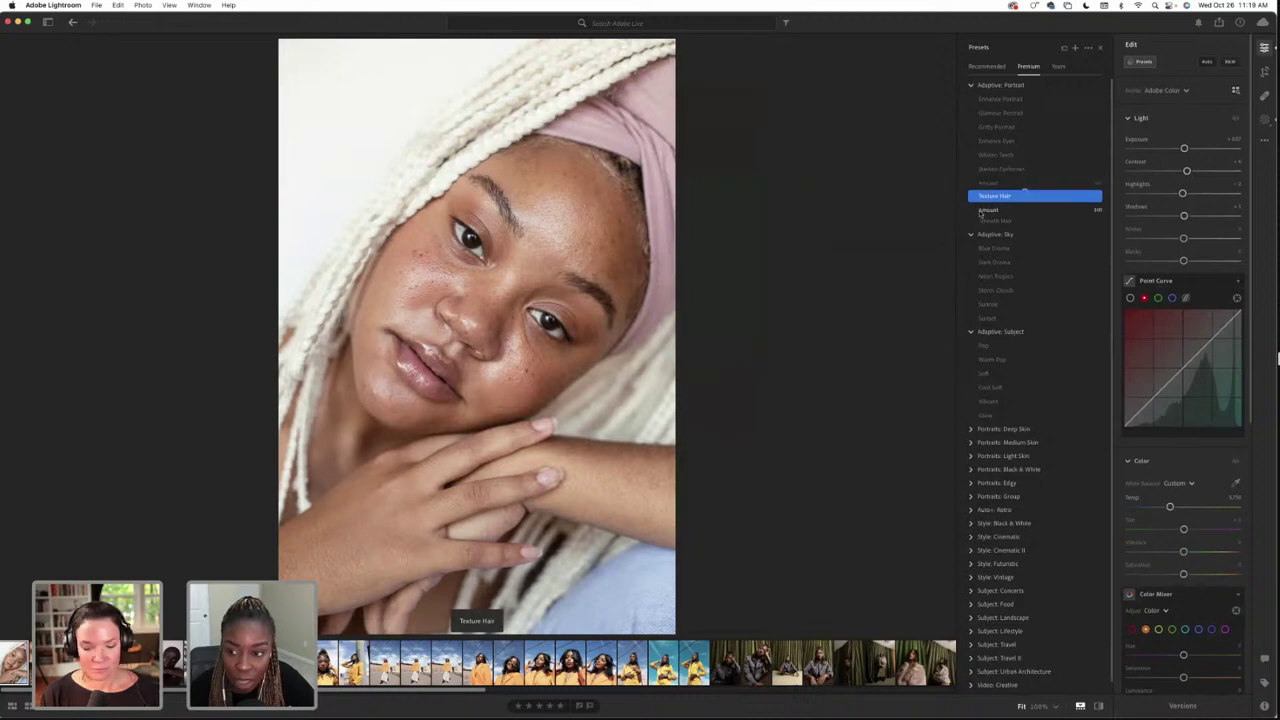
{"action": "left_click_drag", "start_coordinate": [1040, 206], "coordinate": [1028, 206]}
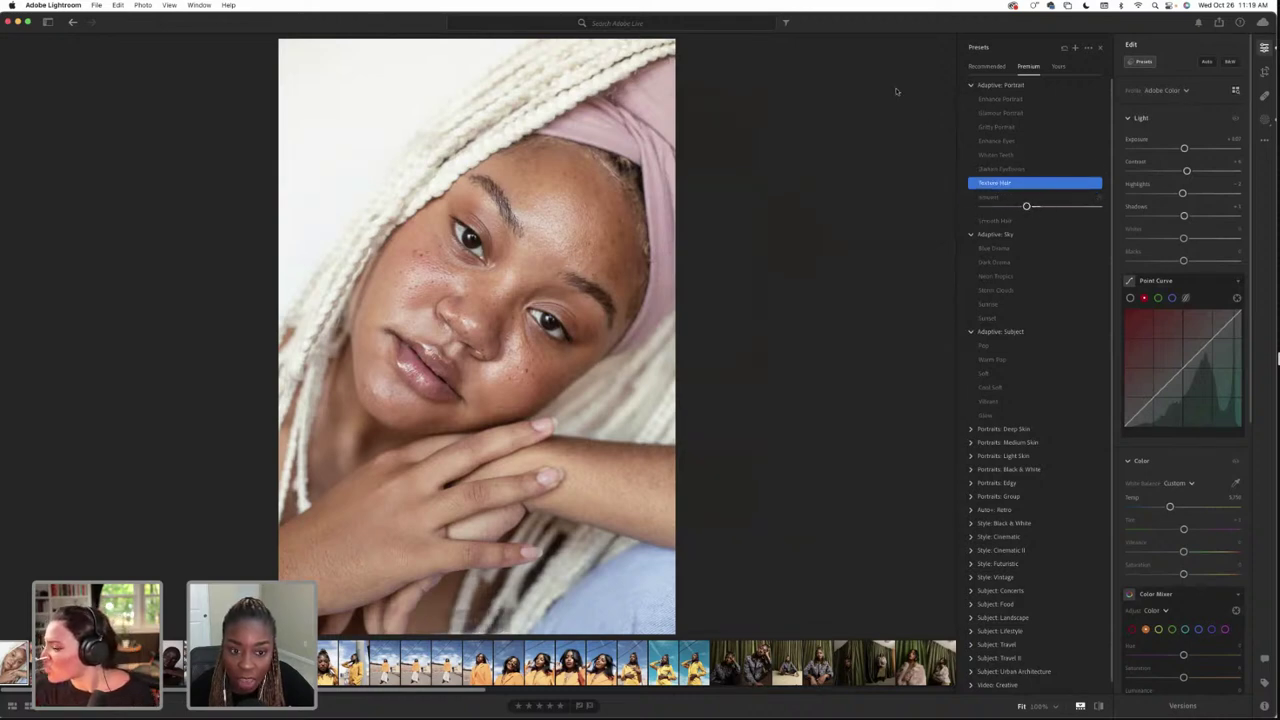
{"action": "left_click", "coordinate": [981, 141]}
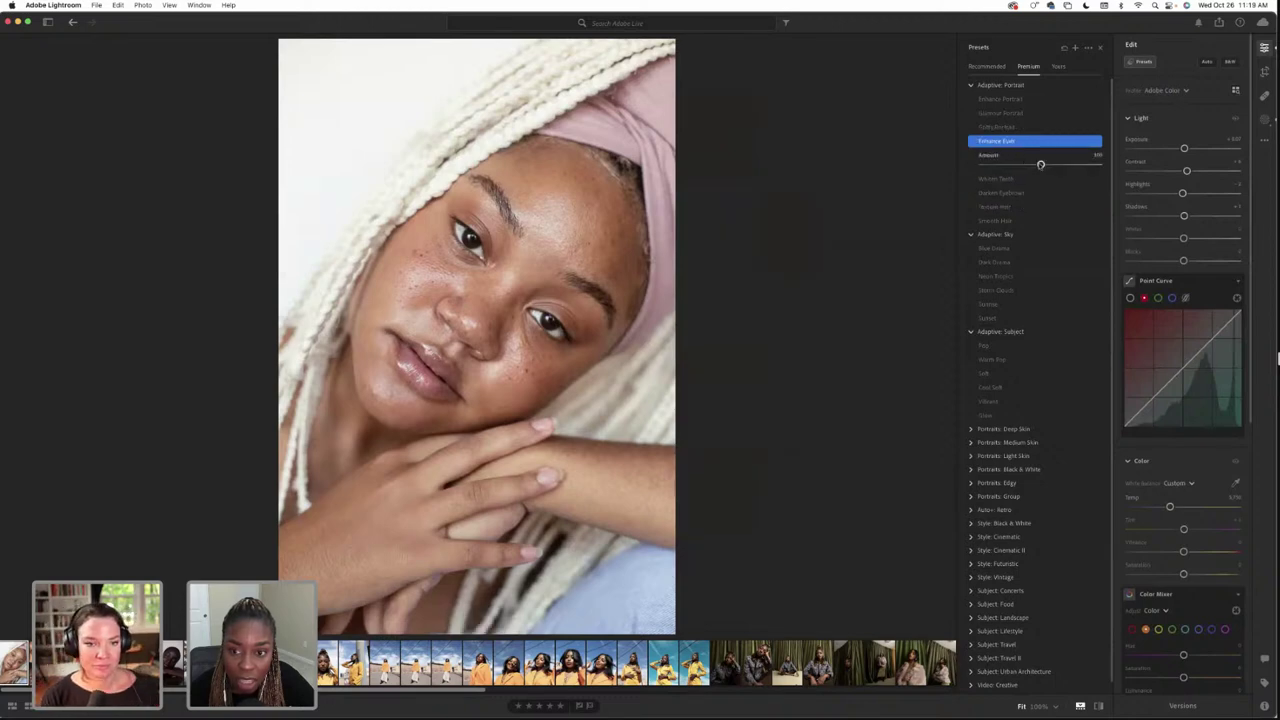
{"action": "left_click_drag", "start_coordinate": [1040, 165], "coordinate": [1055, 165]}
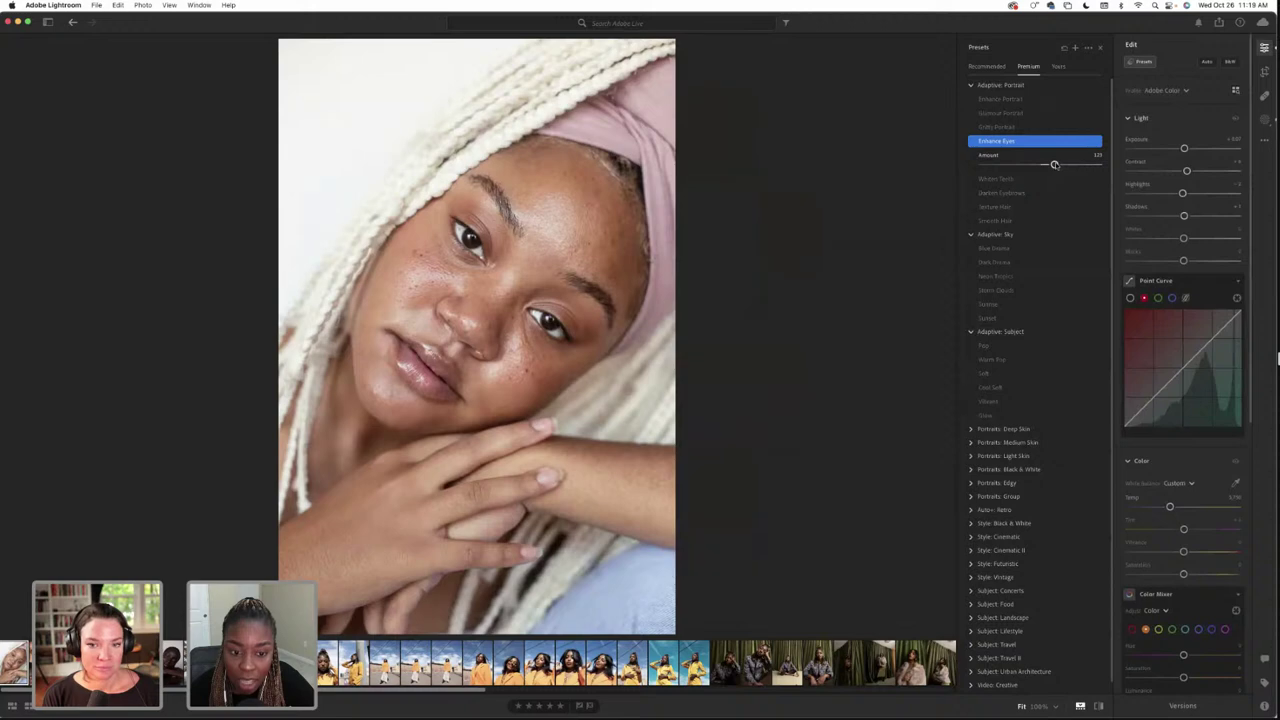
{"action": "left_click", "coordinate": [1265, 118]}
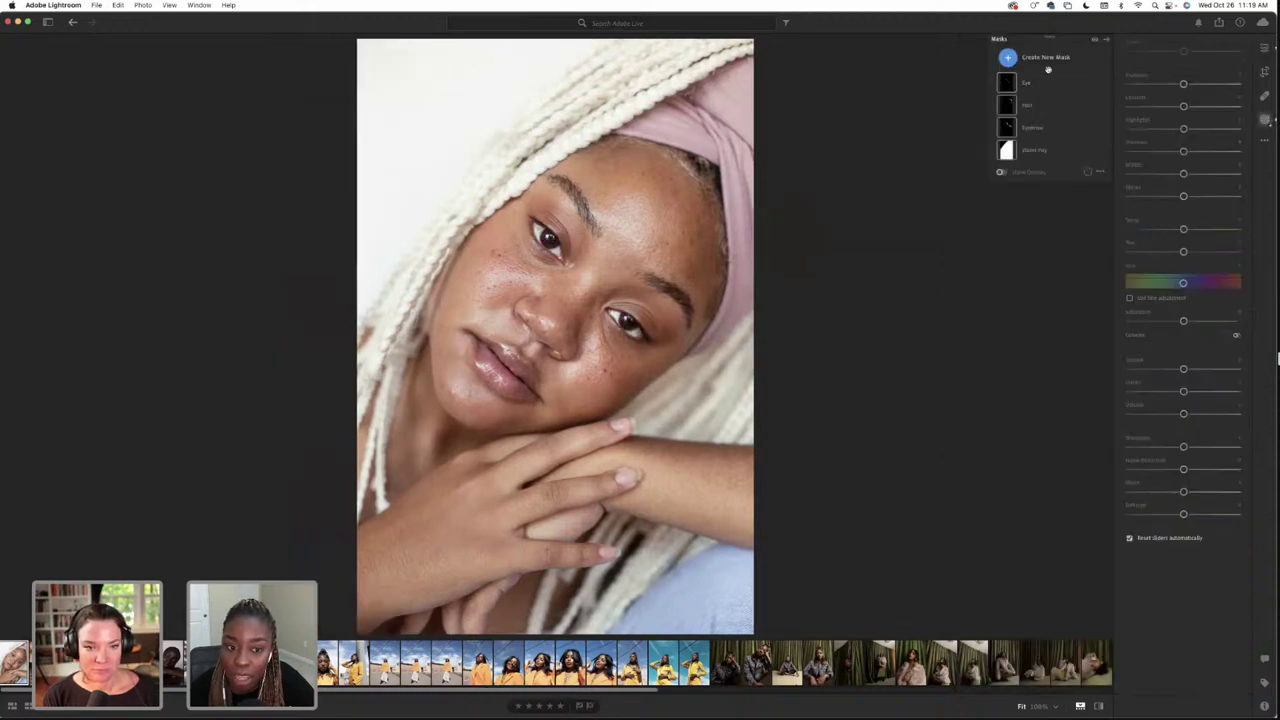
Select the Eyebrow mask and try lowering its contrast, then undo the change
{"action": "left_click", "coordinate": [1040, 107]}
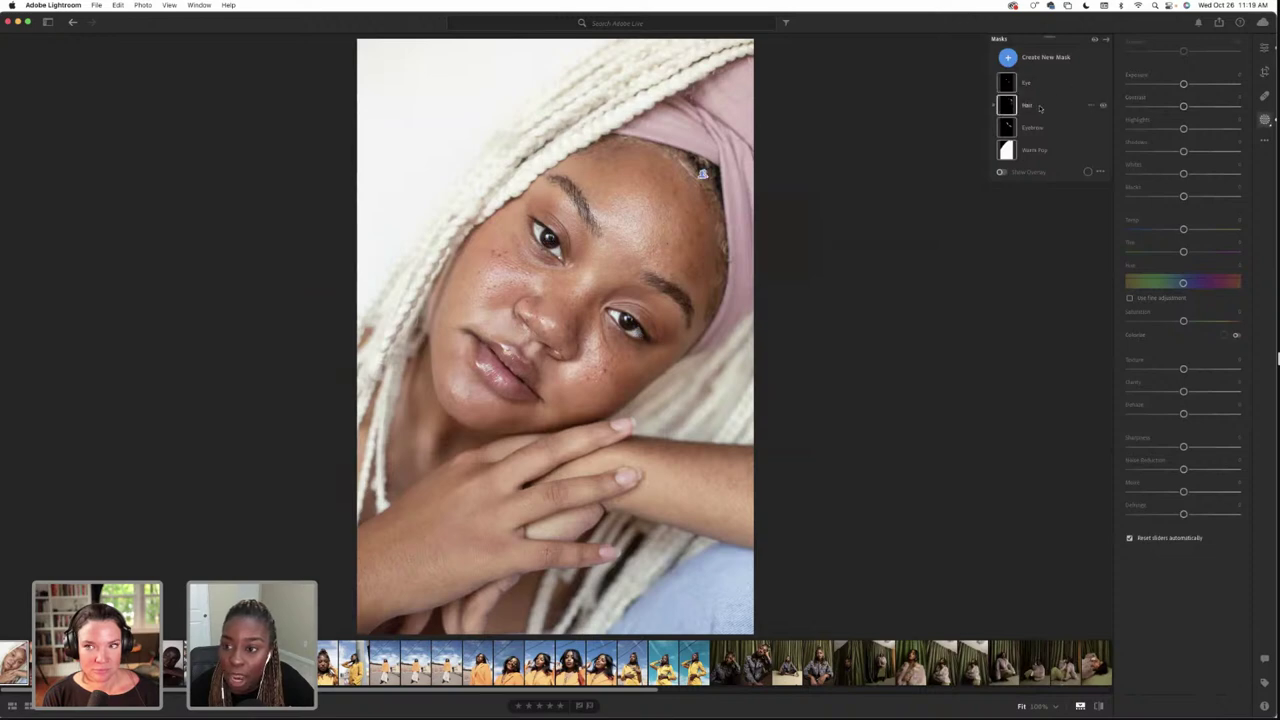
{"action": "left_click", "coordinate": [1040, 127]}
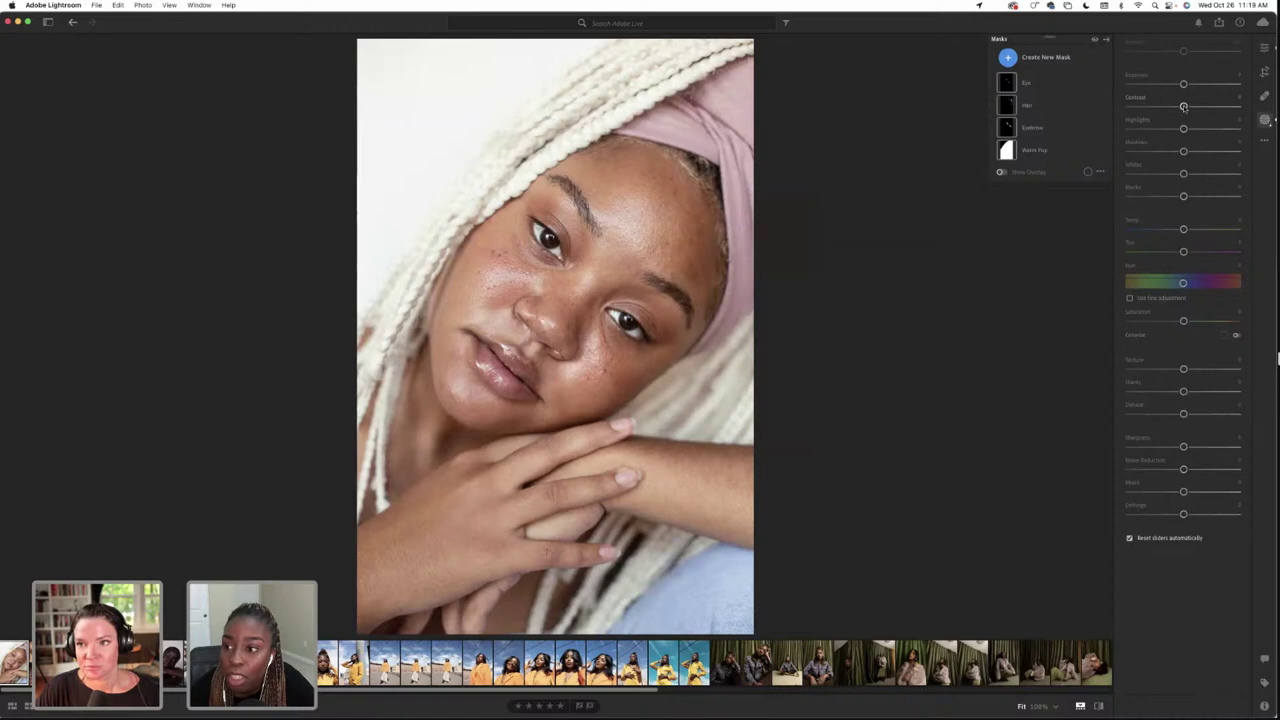
{"action": "left_click_drag", "start_coordinate": [1185, 108], "coordinate": [1182, 106]}
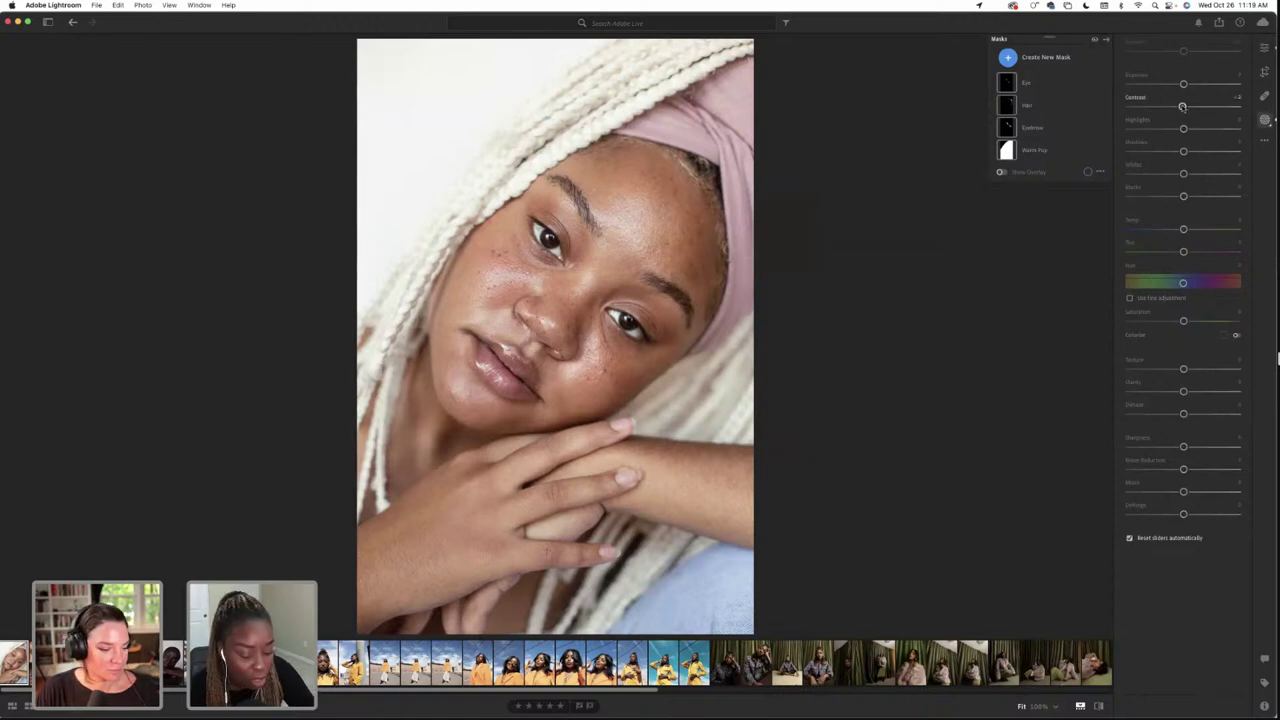
{"action": "key", "text": "super+z"}
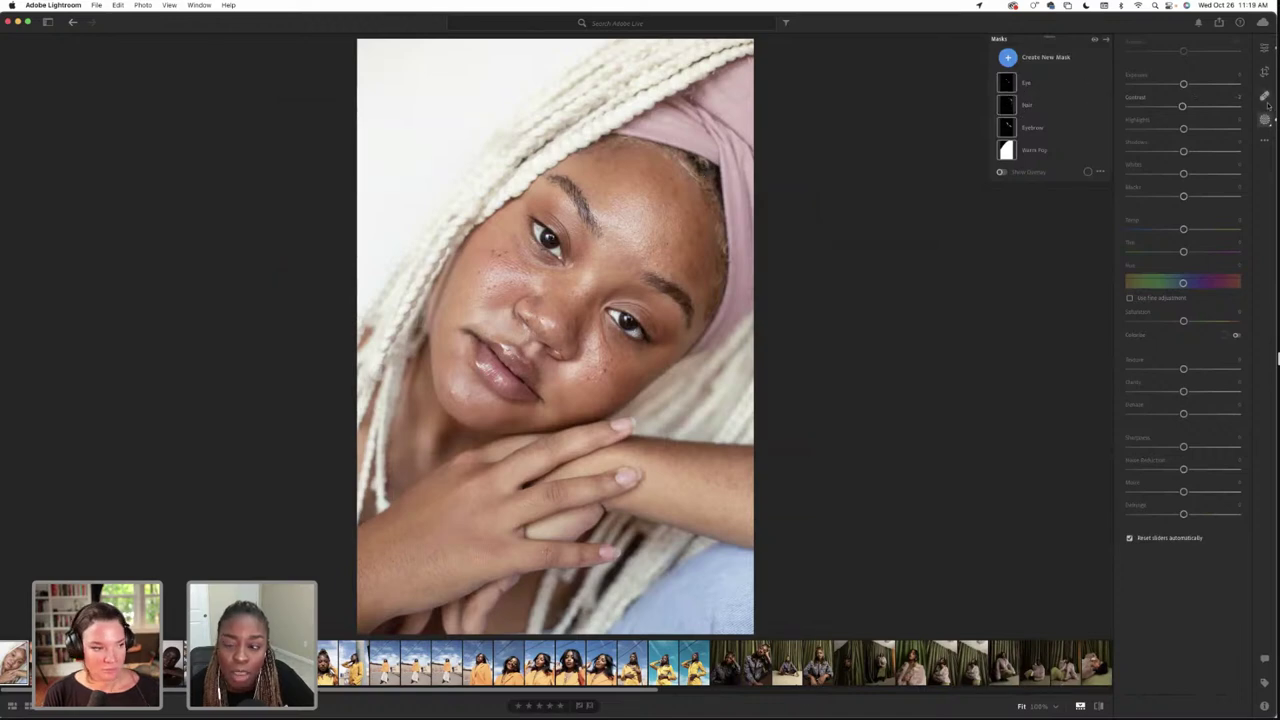
Start a People mask for Person 1, then cancel it and return to the mask list
{"action": "left_click", "coordinate": [1045, 58]}
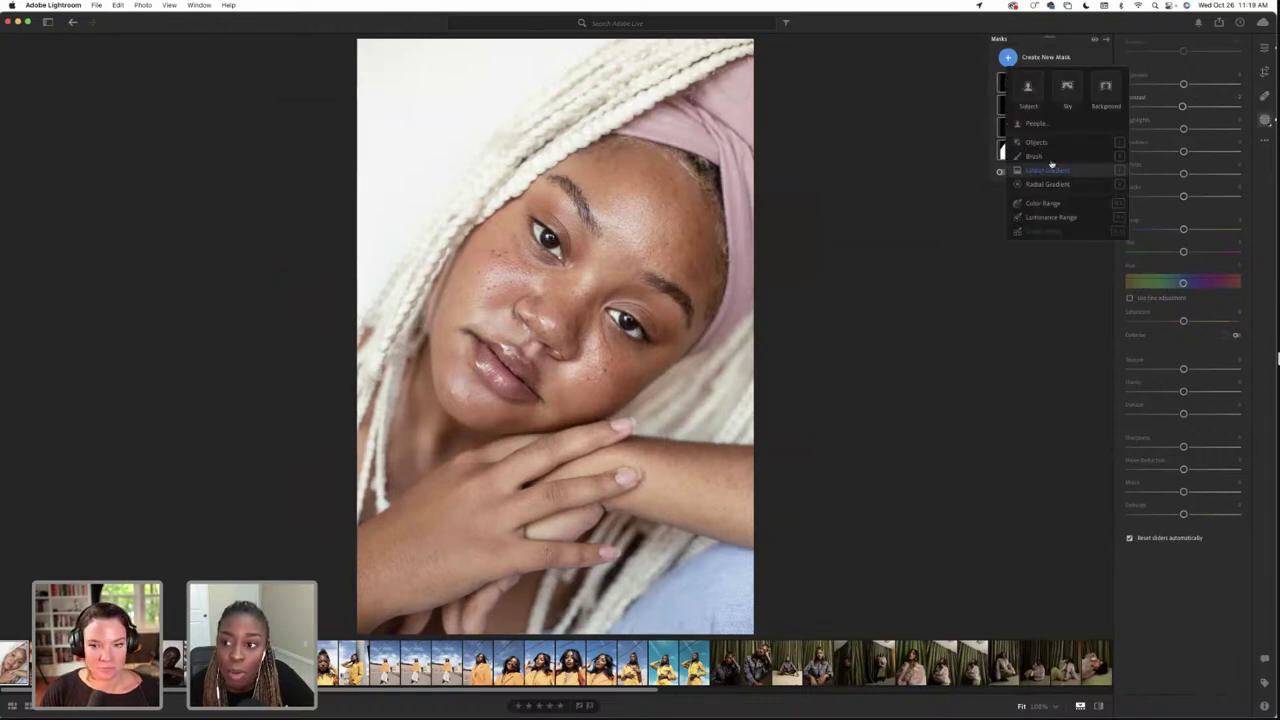
{"action": "left_click", "coordinate": [1038, 124]}
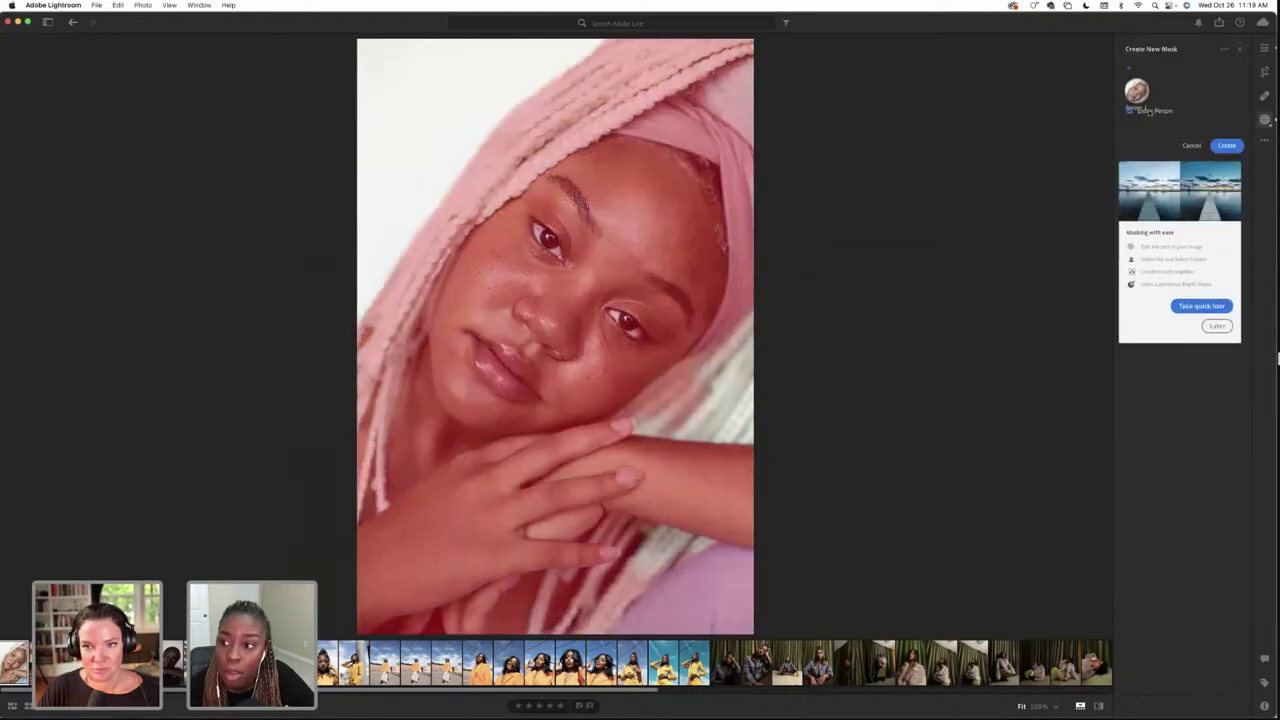
{"action": "left_click", "coordinate": [1146, 111]}
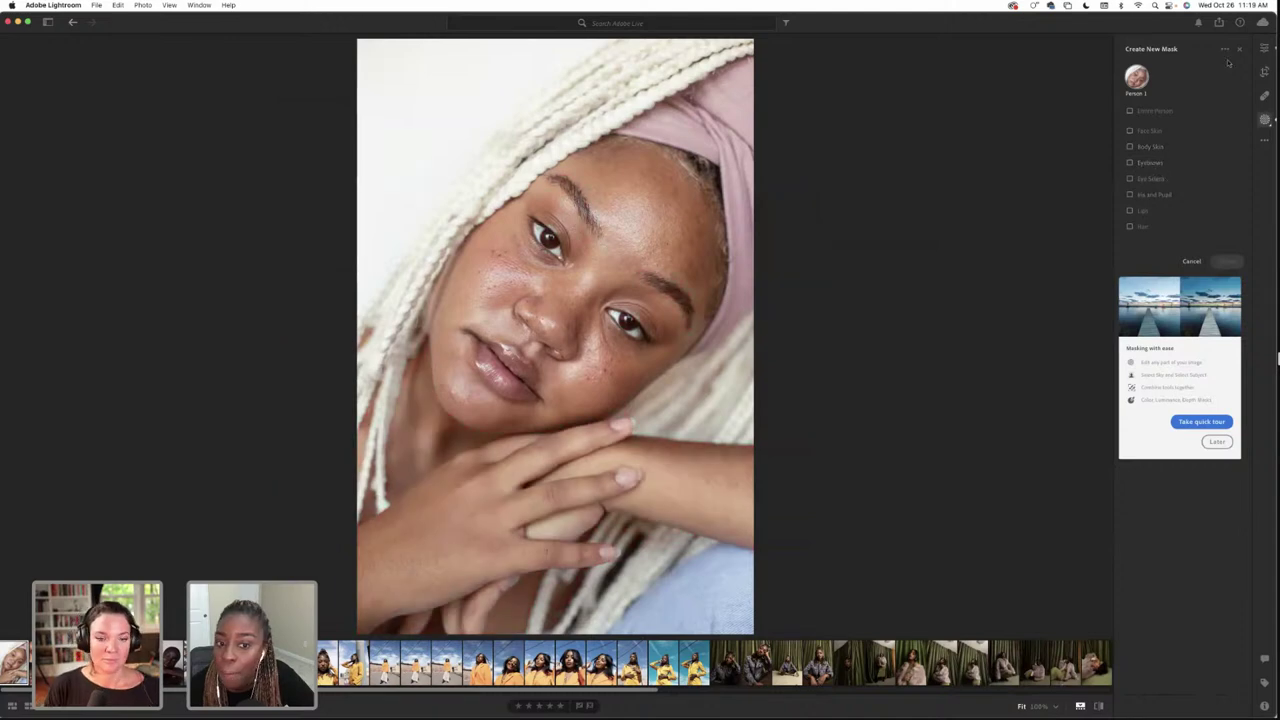
{"action": "left_click", "coordinate": [1264, 48]}
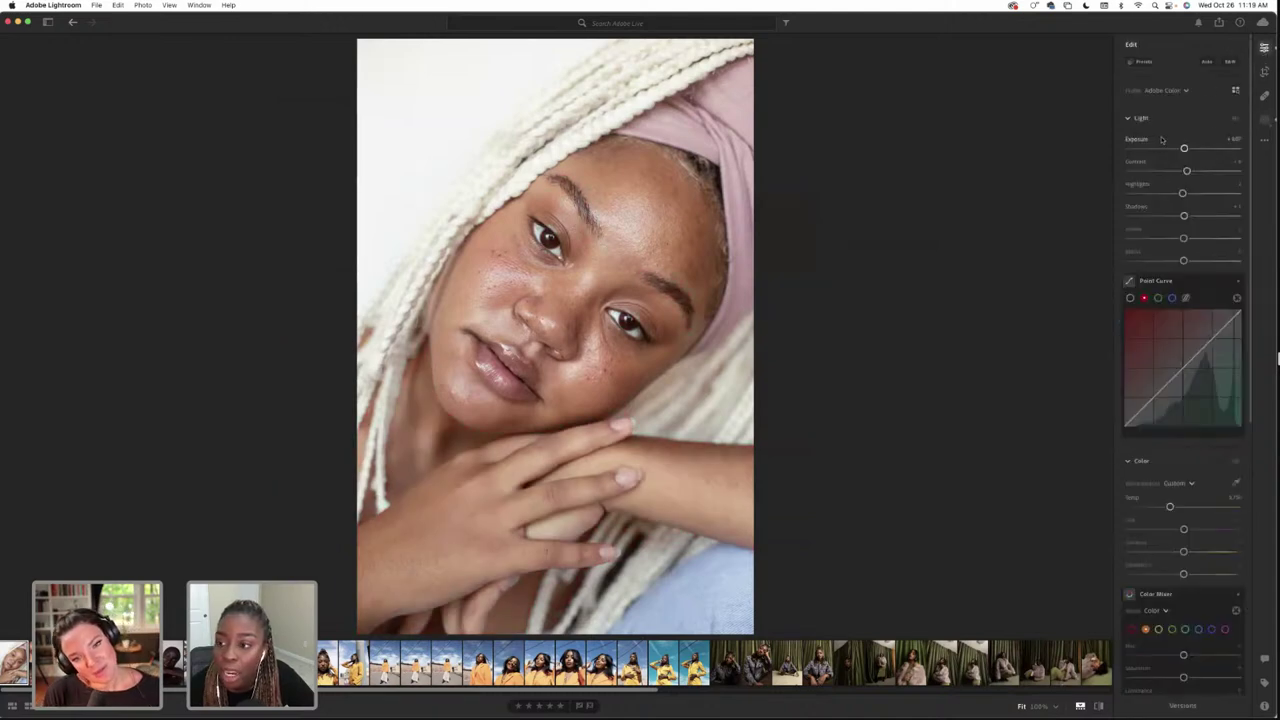
{"action": "left_click", "coordinate": [1264, 119]}
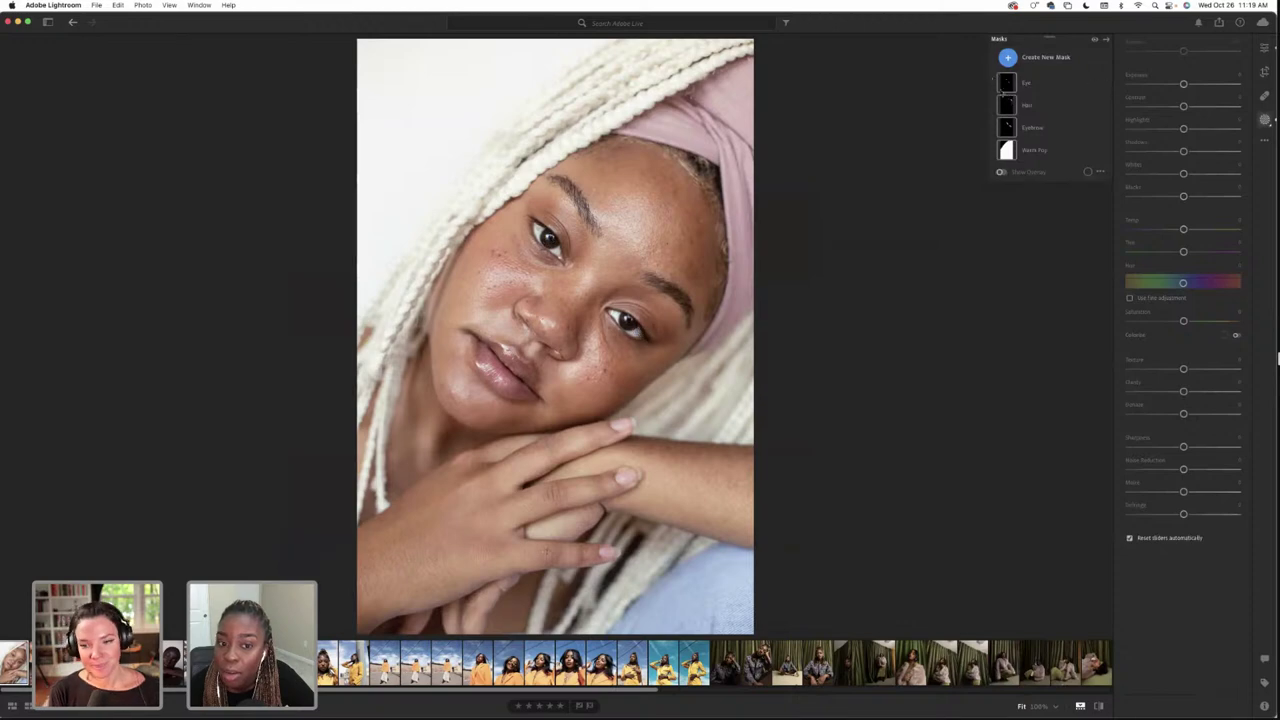
Lower the Eyebrow mask's Amount slightly and return to the global edit sliders
{"action": "left_click", "coordinate": [1003, 127]}
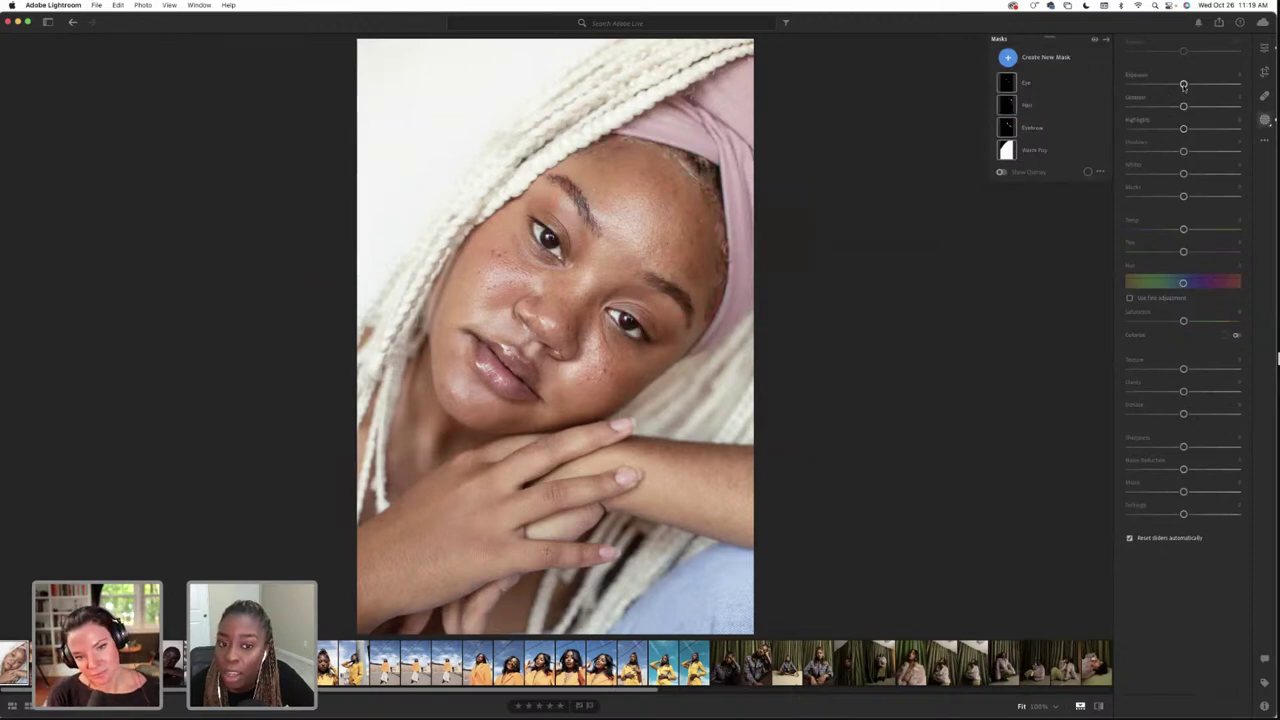
{"action": "left_click", "coordinate": [1010, 127]}
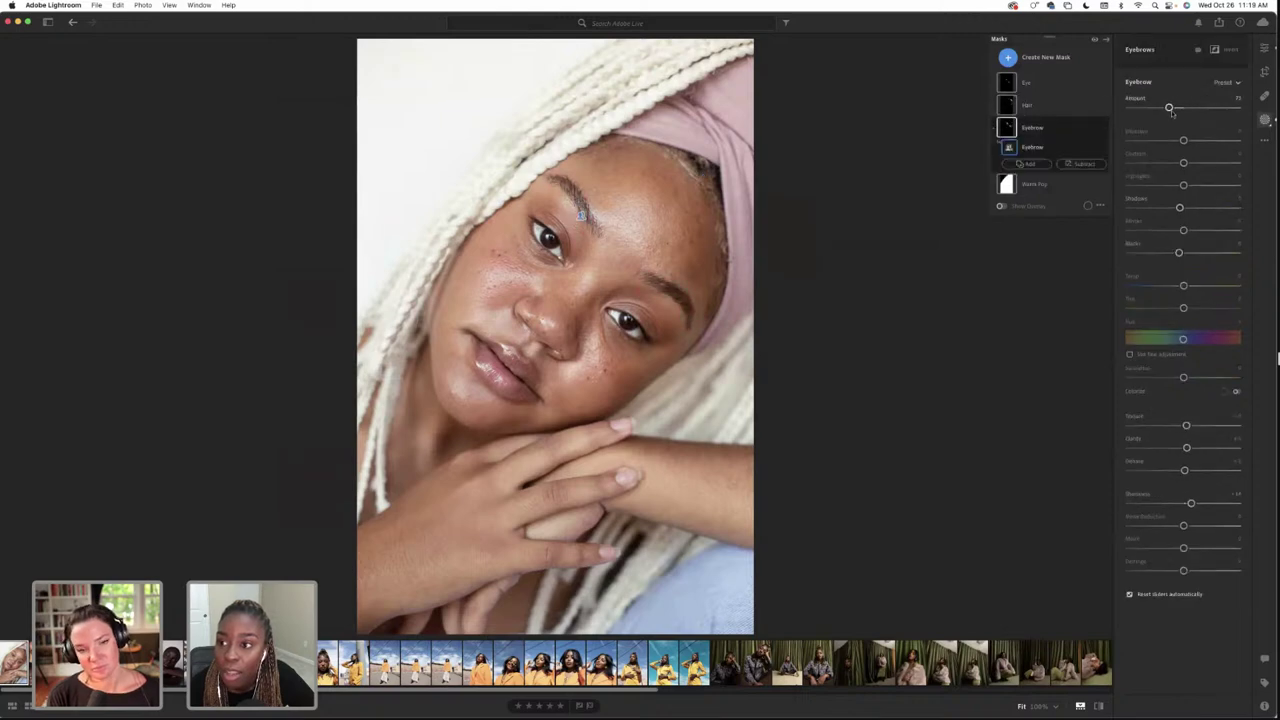
{"action": "mouse_move", "coordinate": [1170, 108]}
{"action": "left_mouse_down"}
{"action": "mouse_move", "coordinate": [1151, 108]}
{"action": "mouse_move", "coordinate": [1168, 108]}
{"action": "left_mouse_up"}
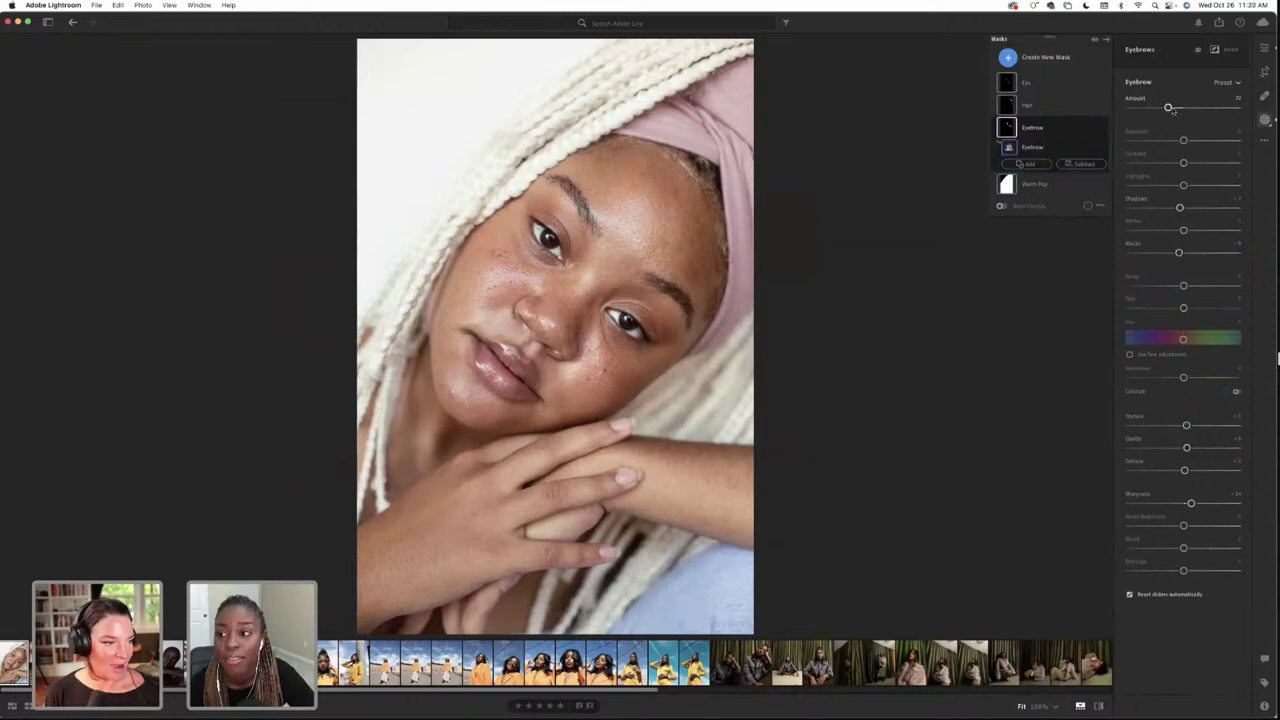
{"action": "left_click", "coordinate": [1258, 47]}
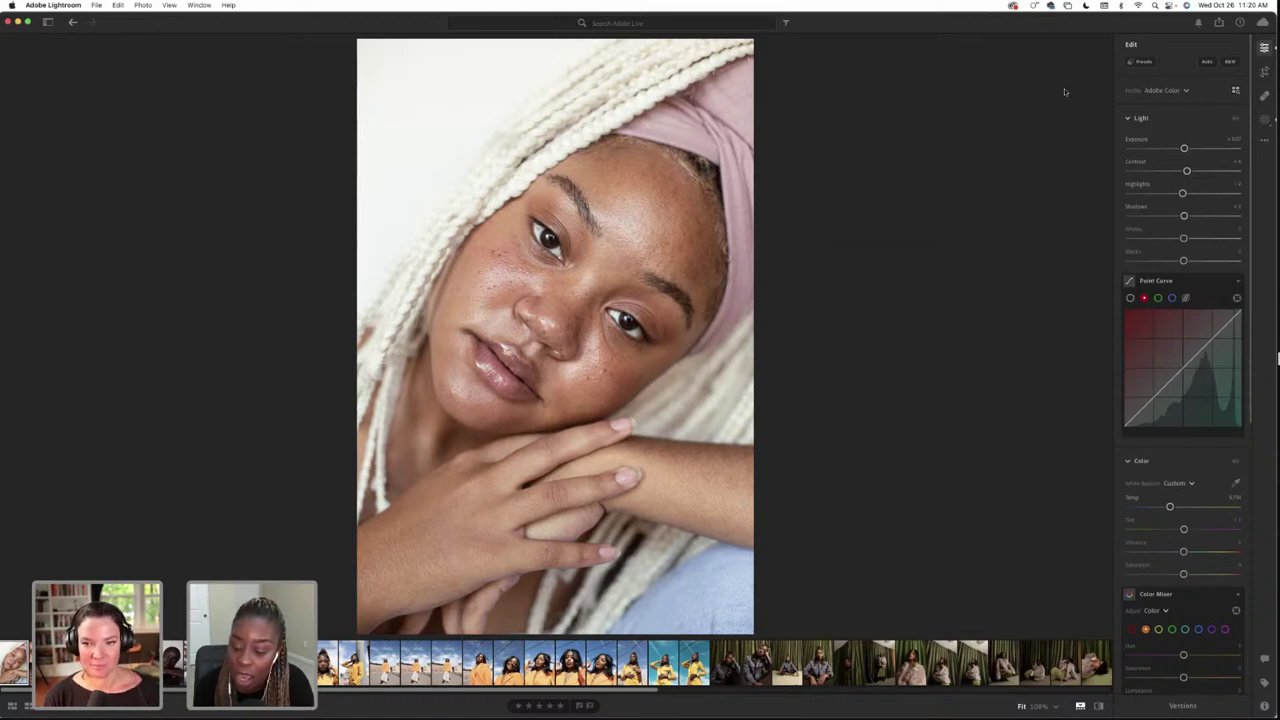
Begin a People mask on Person 1 again, then cancel it
{"action": "left_click", "coordinate": [1264, 119]}
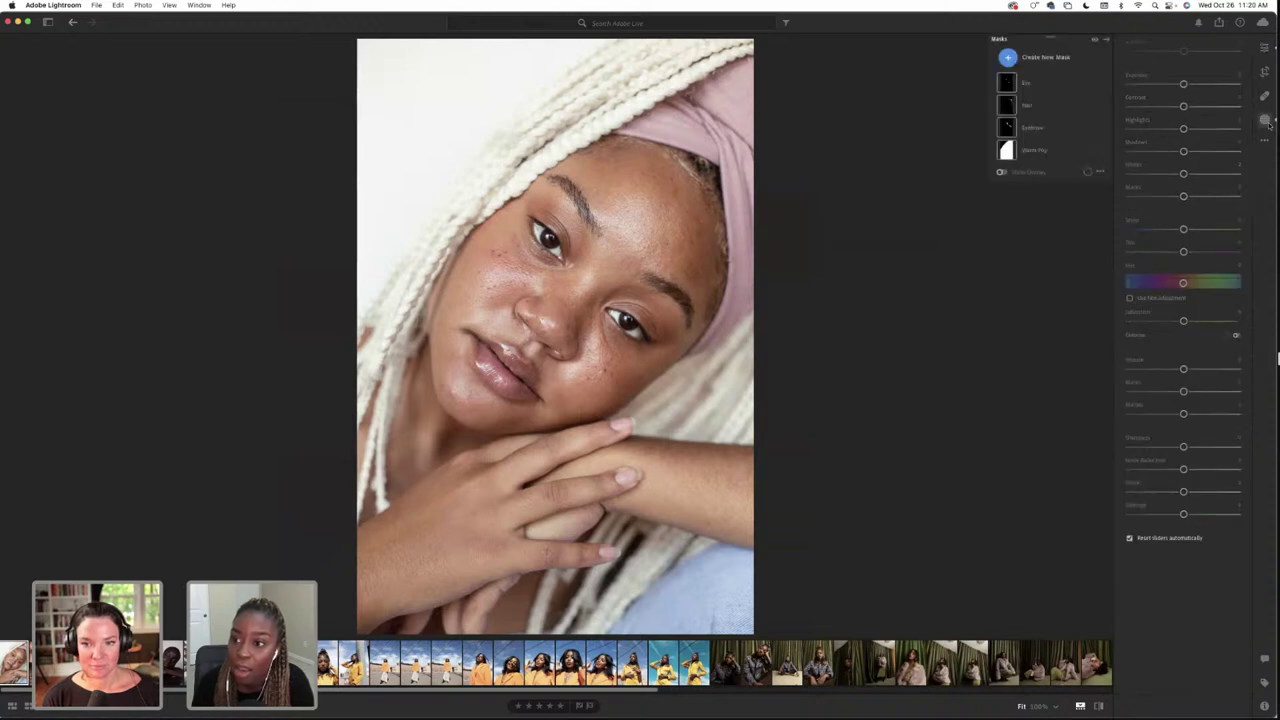
{"action": "left_click", "coordinate": [1032, 57]}
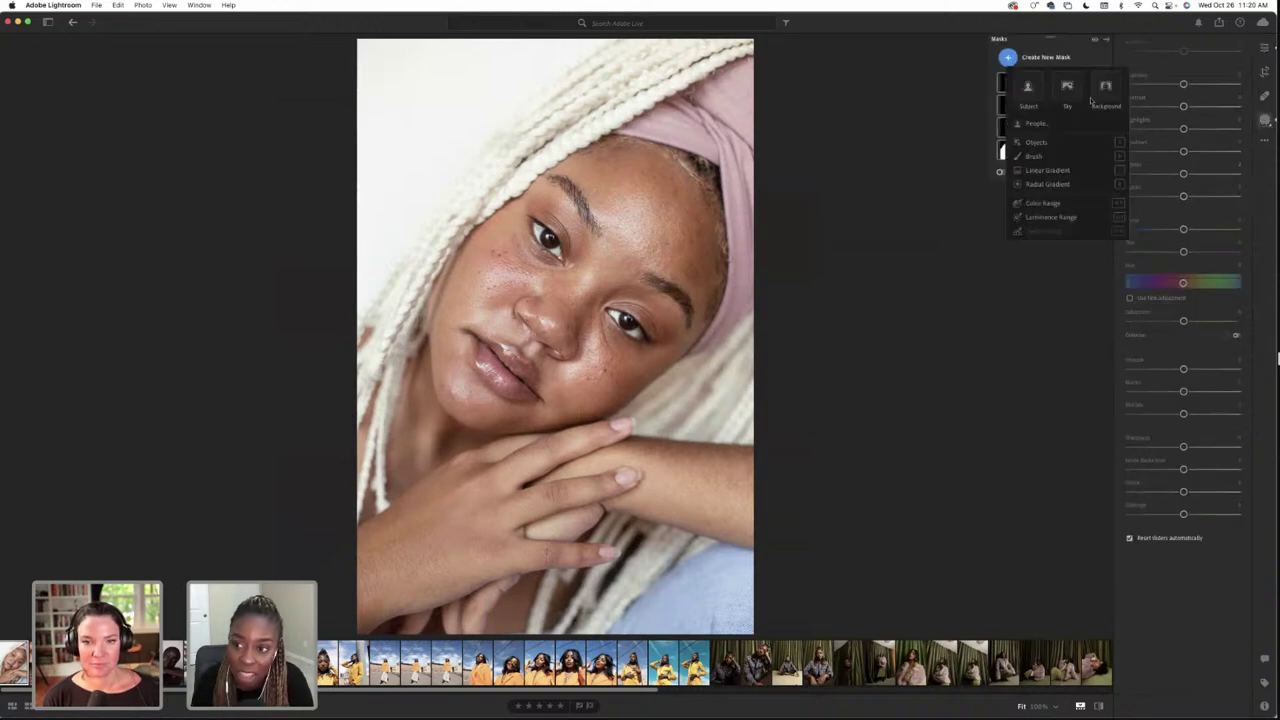
{"action": "left_click", "coordinate": [1035, 123]}
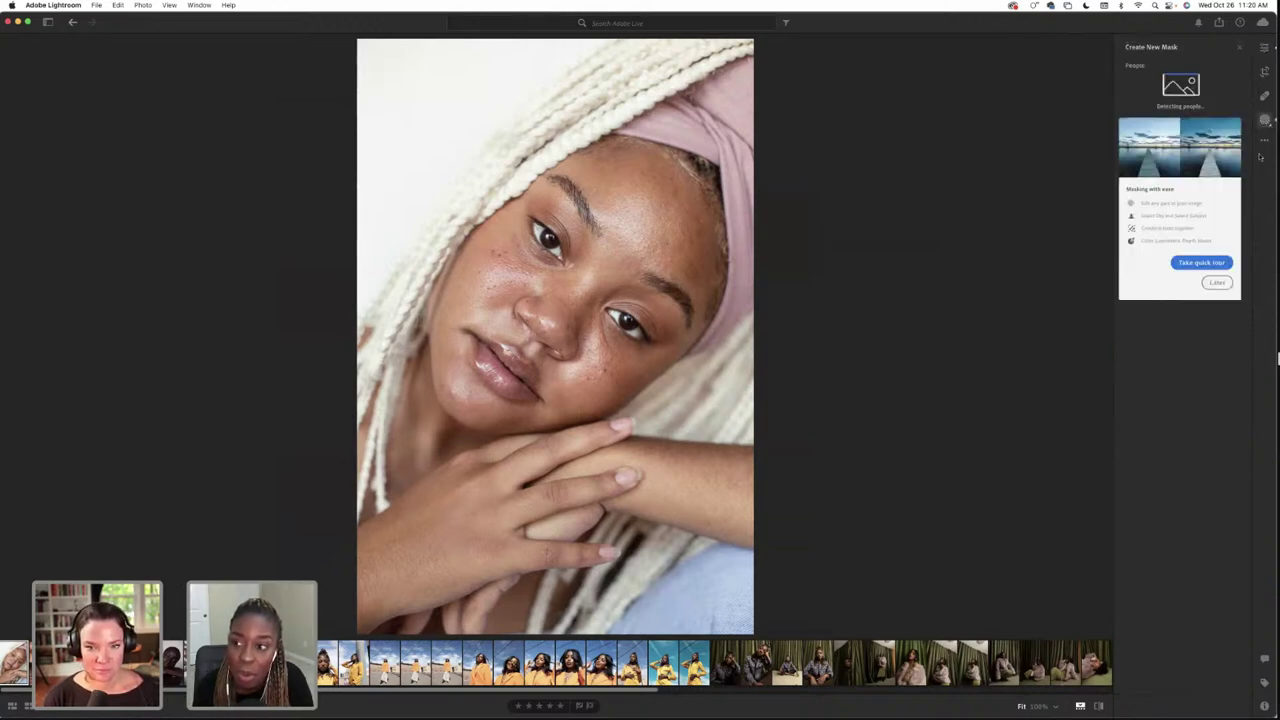
{"action": "left_click", "coordinate": [1137, 89]}
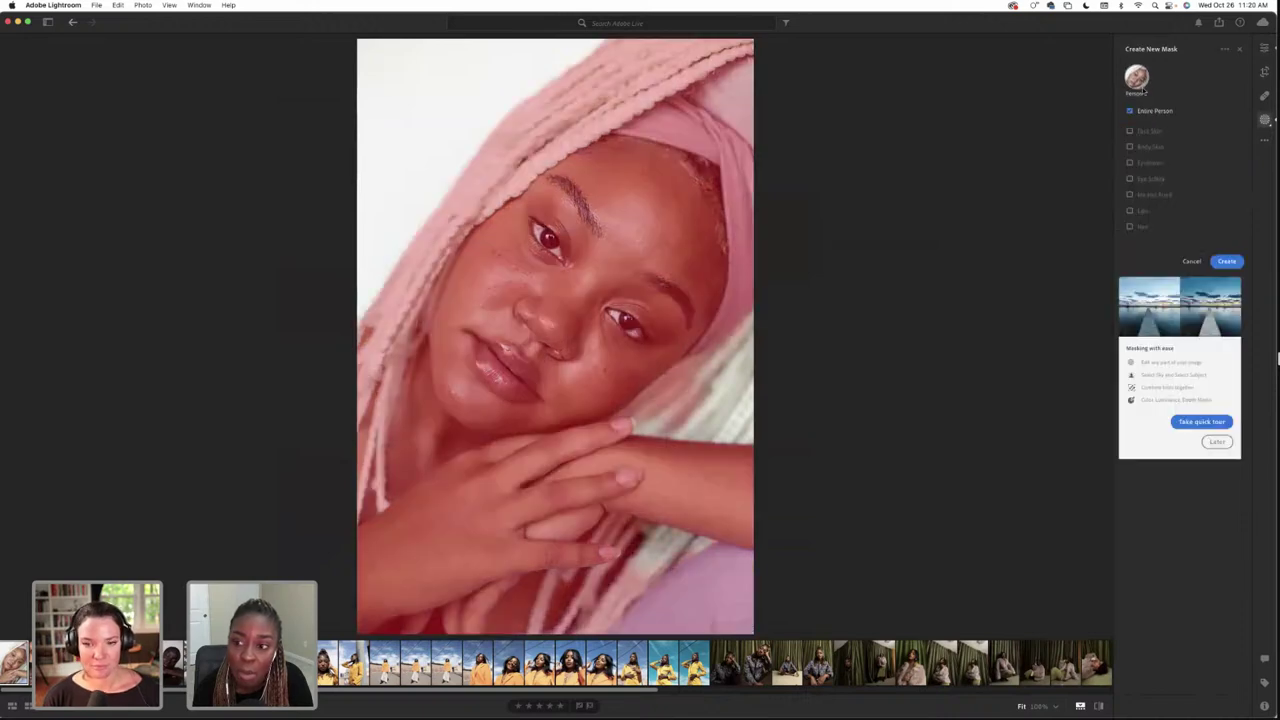
{"action": "left_click", "coordinate": [1265, 119]}
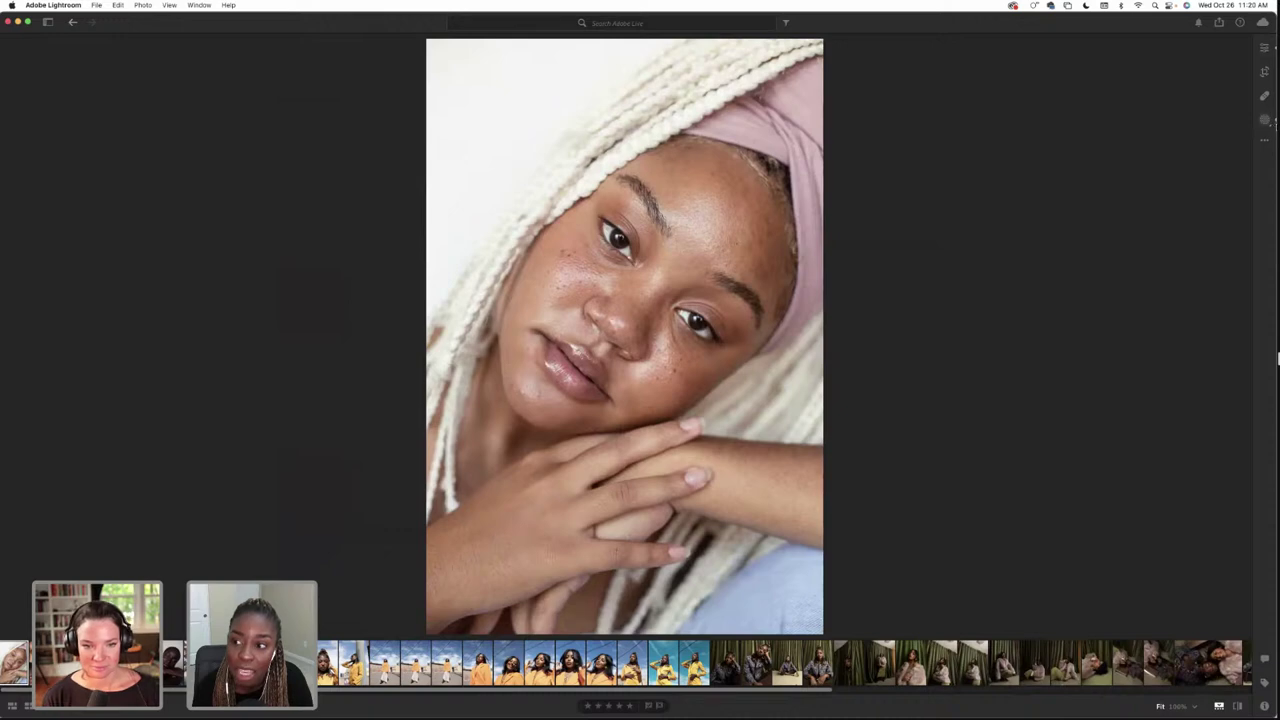
Dismiss the Create New Mask options with Esc and open the green-blouse portrait
{"action": "key", "text": "m"}
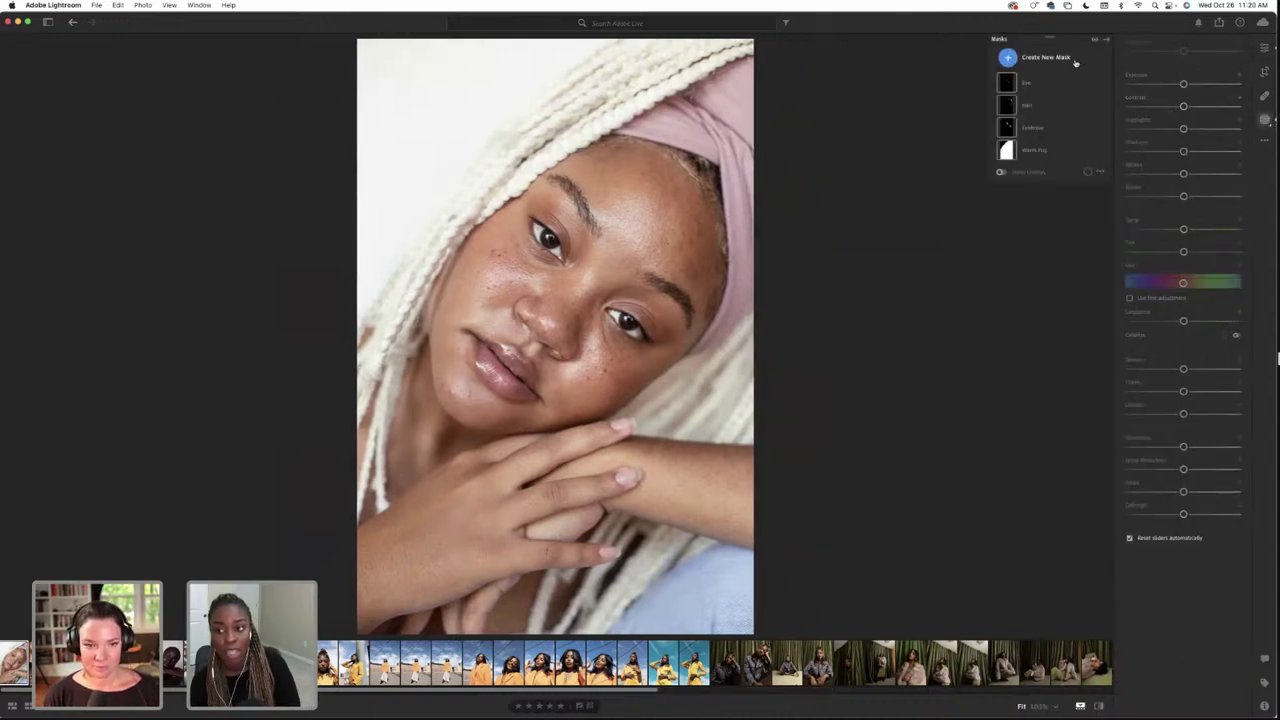
{"action": "left_click", "coordinate": [1040, 57]}
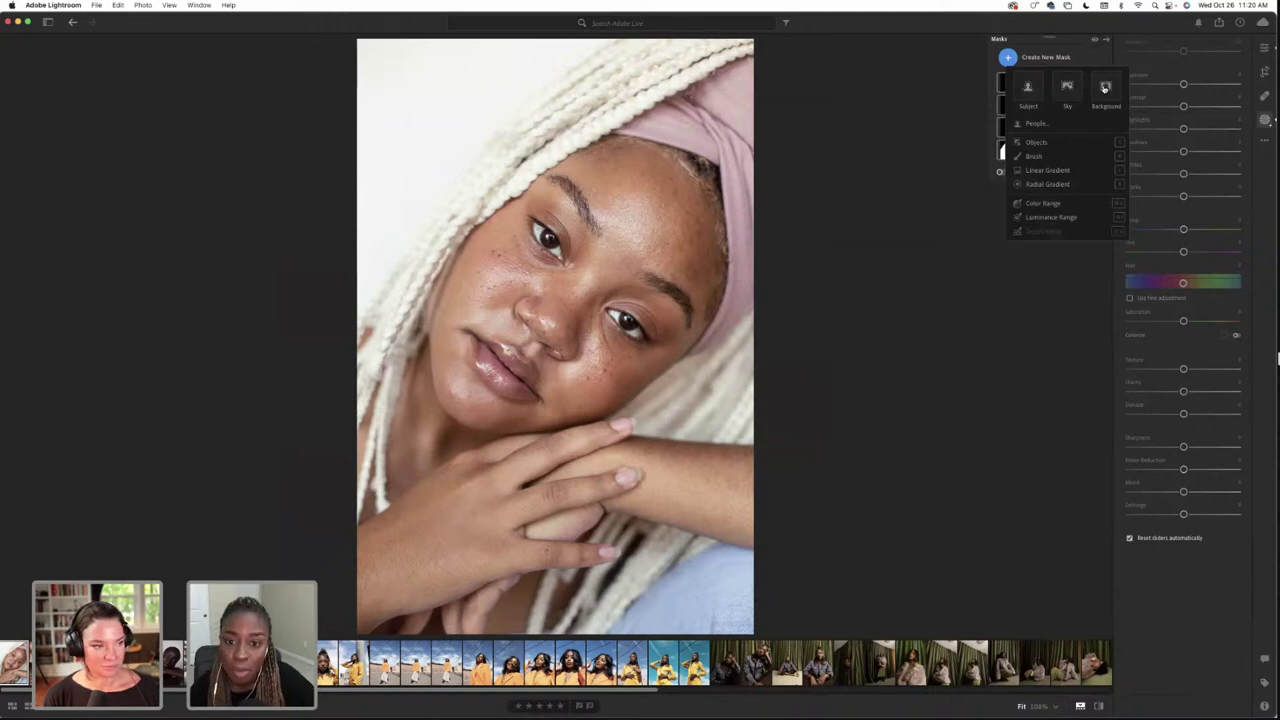
{"action": "key", "text": "Escape"}
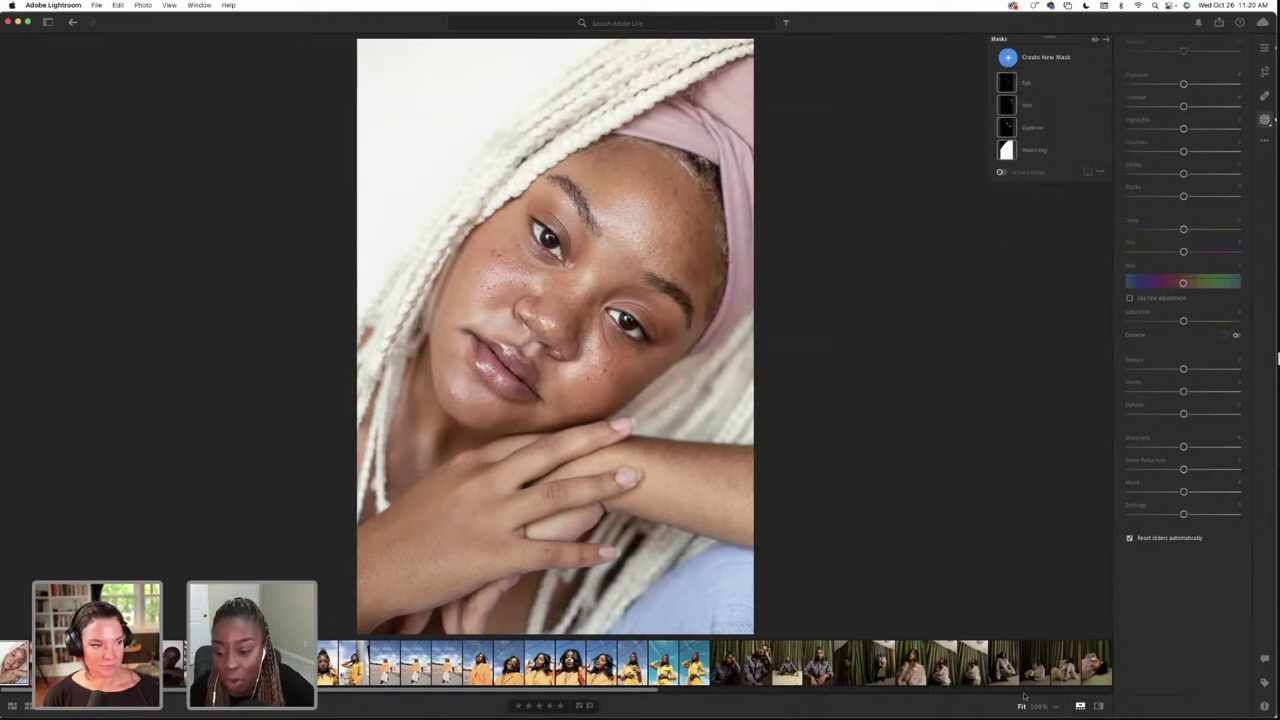
{"action": "left_click", "coordinate": [1090, 665]}
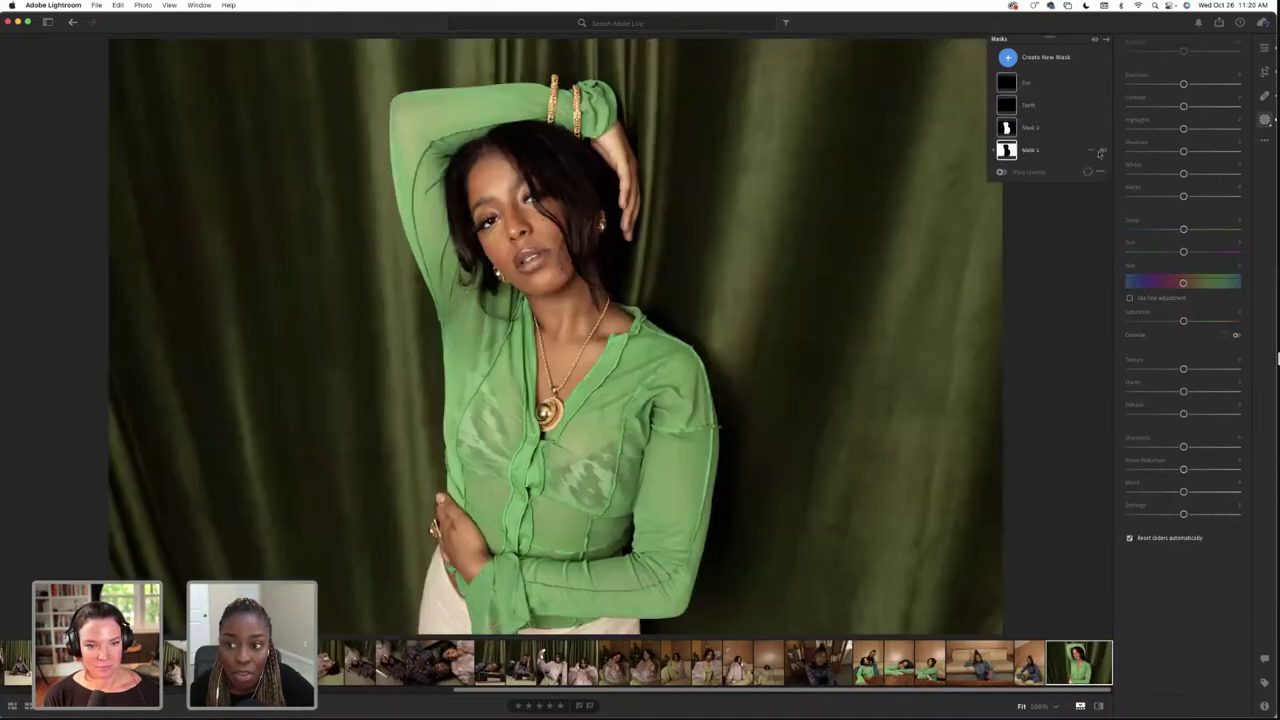
Toggle Mask 1's visibility five times to judge the curtain, then open the fur-coat portrait
{"action": "left_click", "coordinate": [1102, 151]}
{"action": "left_click", "coordinate": [1102, 151]}
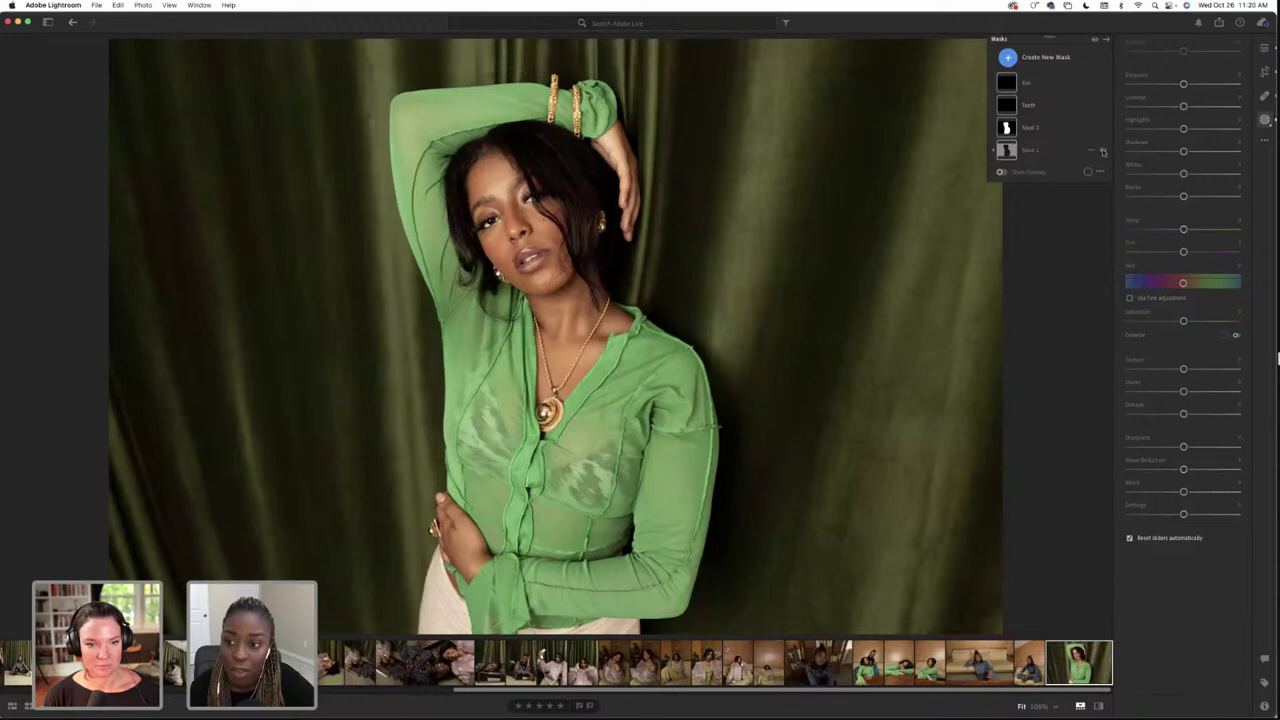
{"action": "left_click", "coordinate": [1102, 151]}
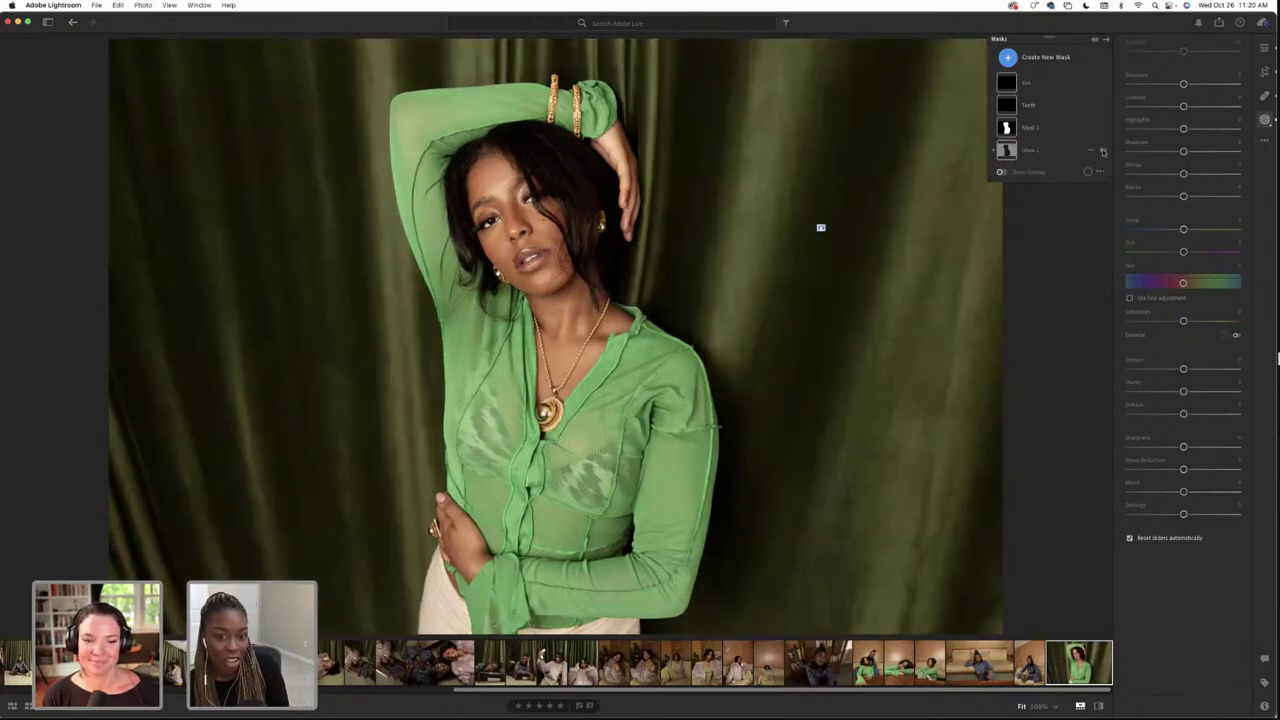
{"action": "left_click", "coordinate": [1102, 151]}
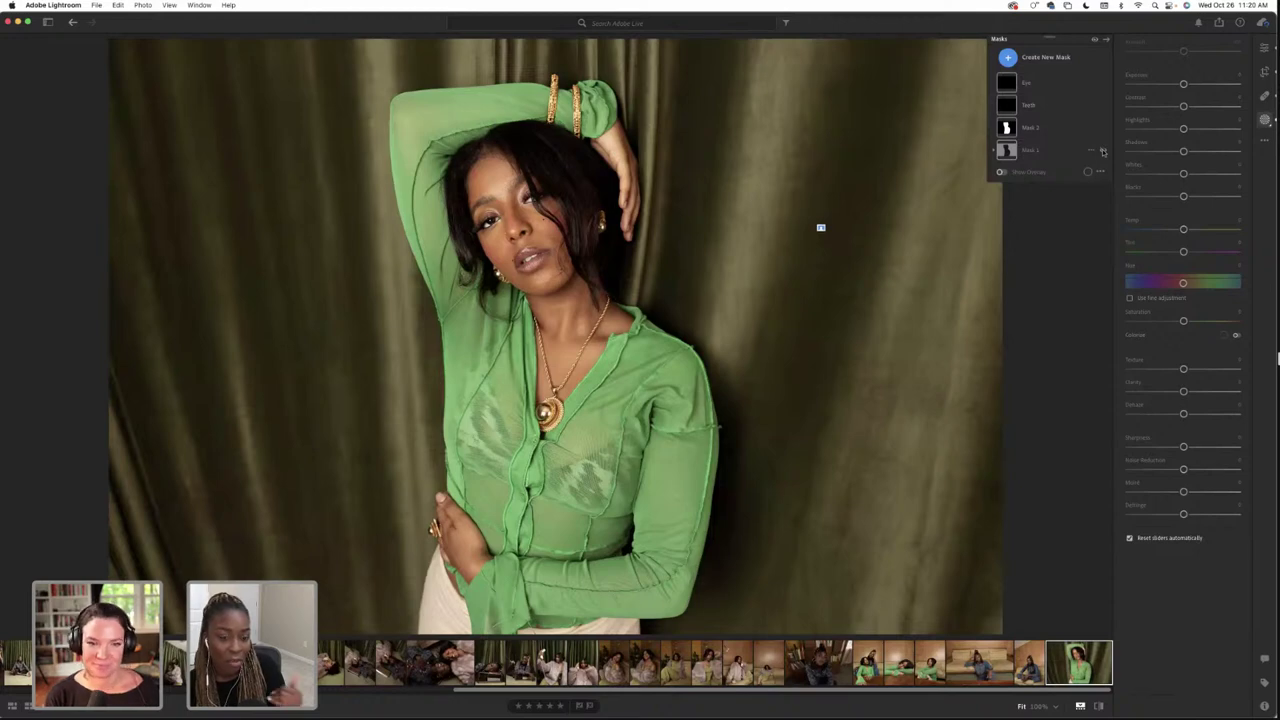
{"action": "left_click", "coordinate": [1102, 151]}
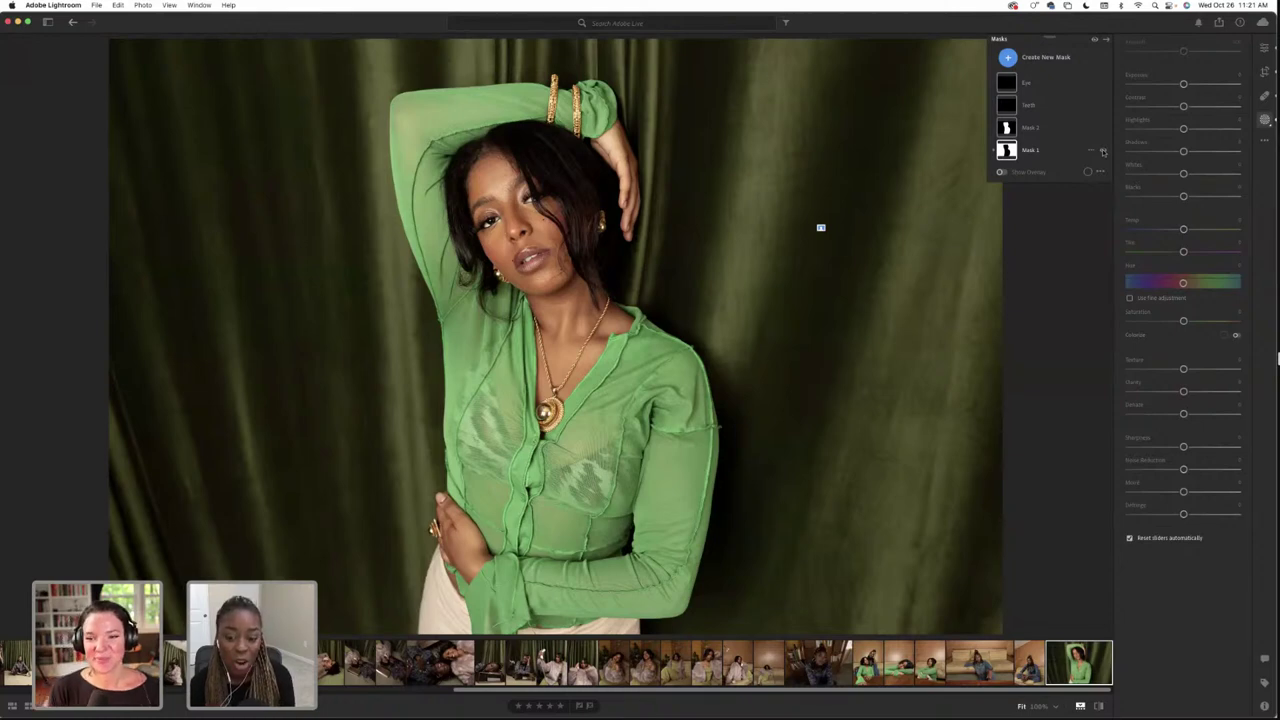
{"action": "scroll", "coordinate": [715, 662], "scroll_direction": "left", "scroll_amount": 5}
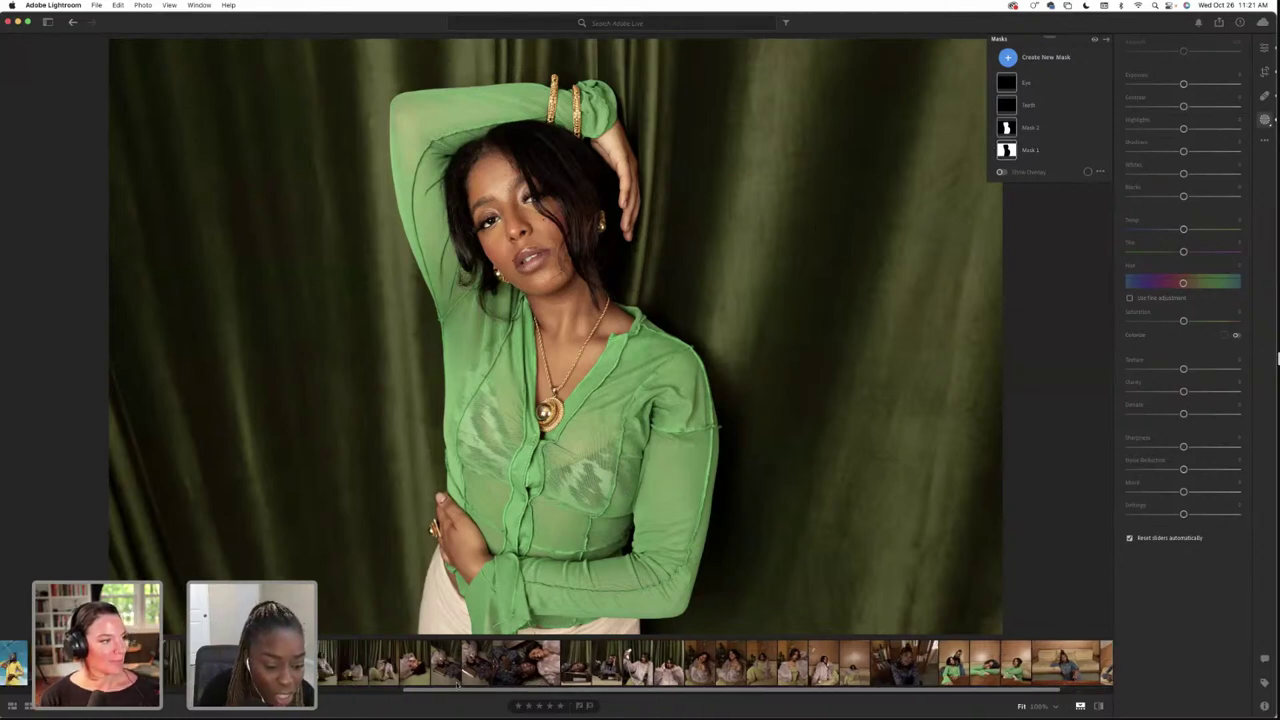
{"action": "left_click", "coordinate": [330, 663]}
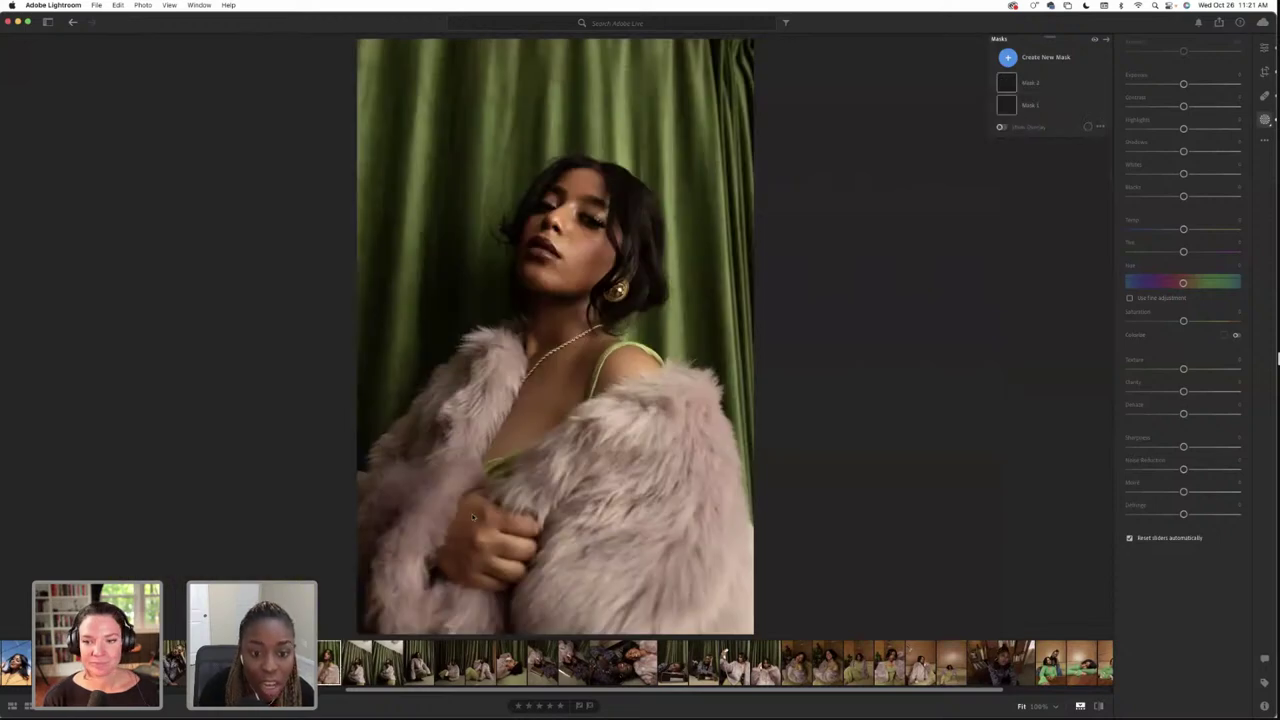
{"action": "left_click", "coordinate": [566, 273]}
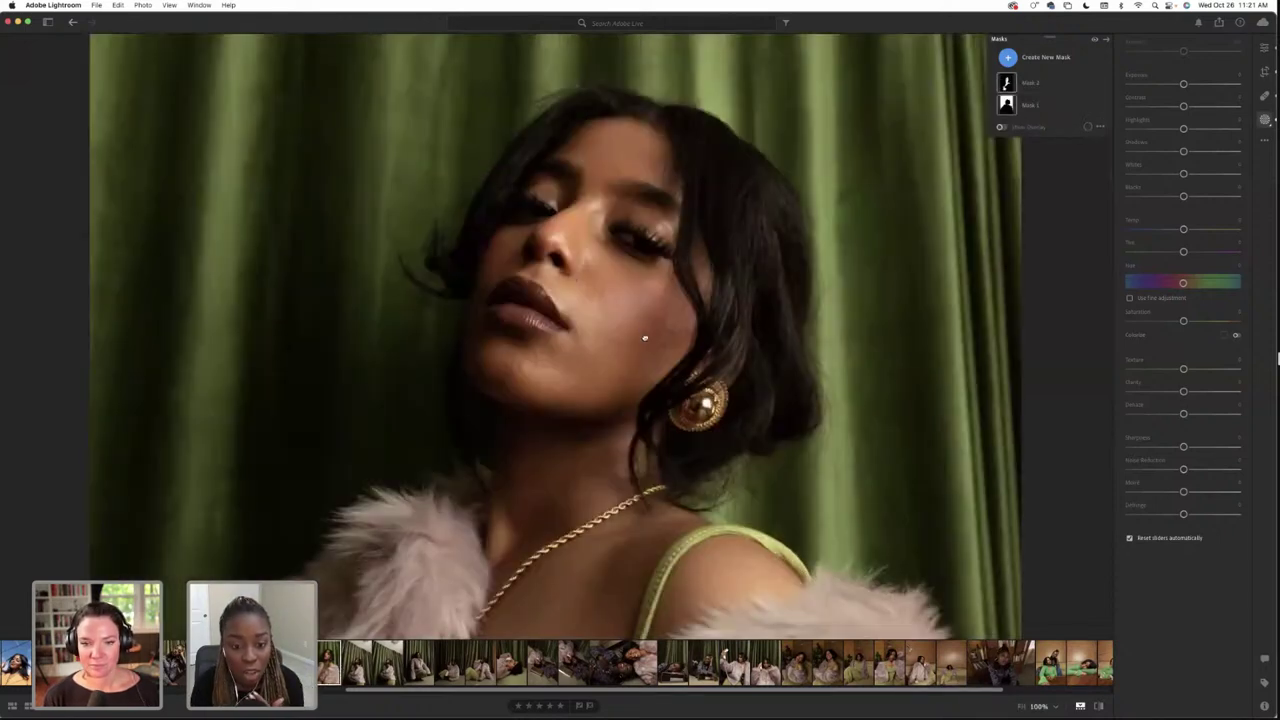
{"action": "left_click_drag", "start_coordinate": [646, 303], "coordinate": [609, 366]}
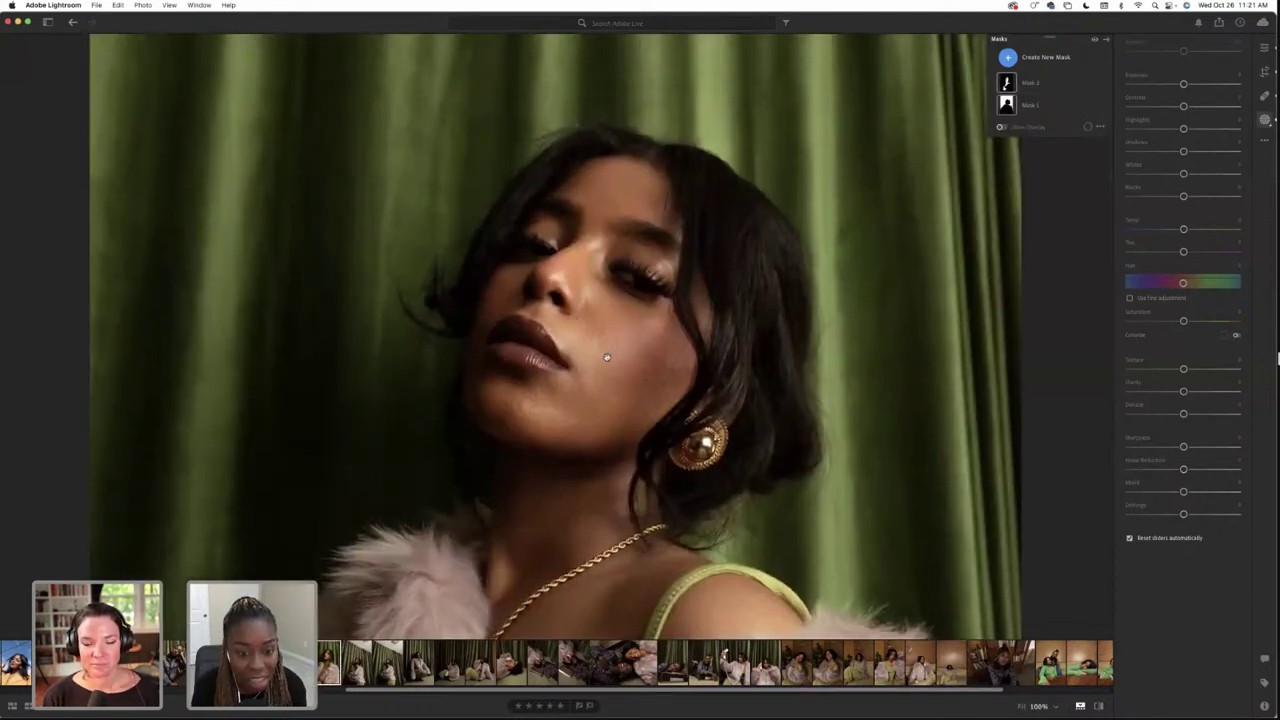
{"action": "mouse_move", "coordinate": [1121, 690]}
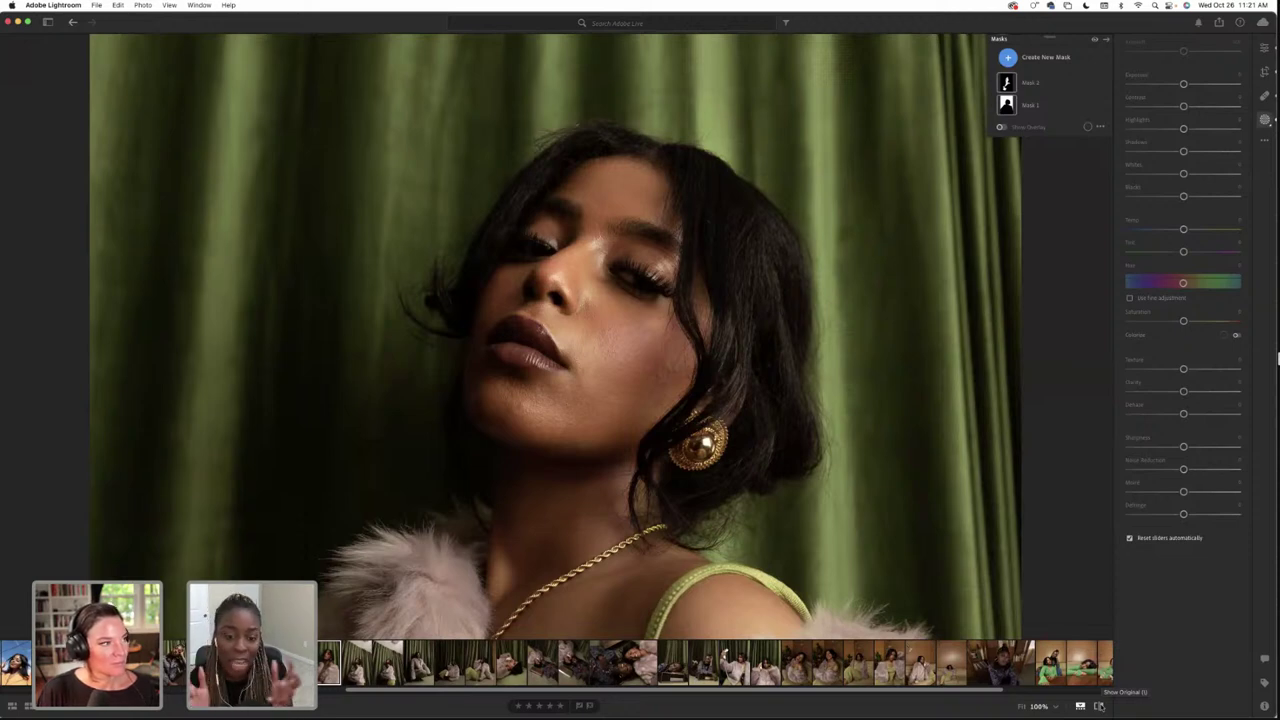
{"action": "left_click", "coordinate": [1099, 706]}
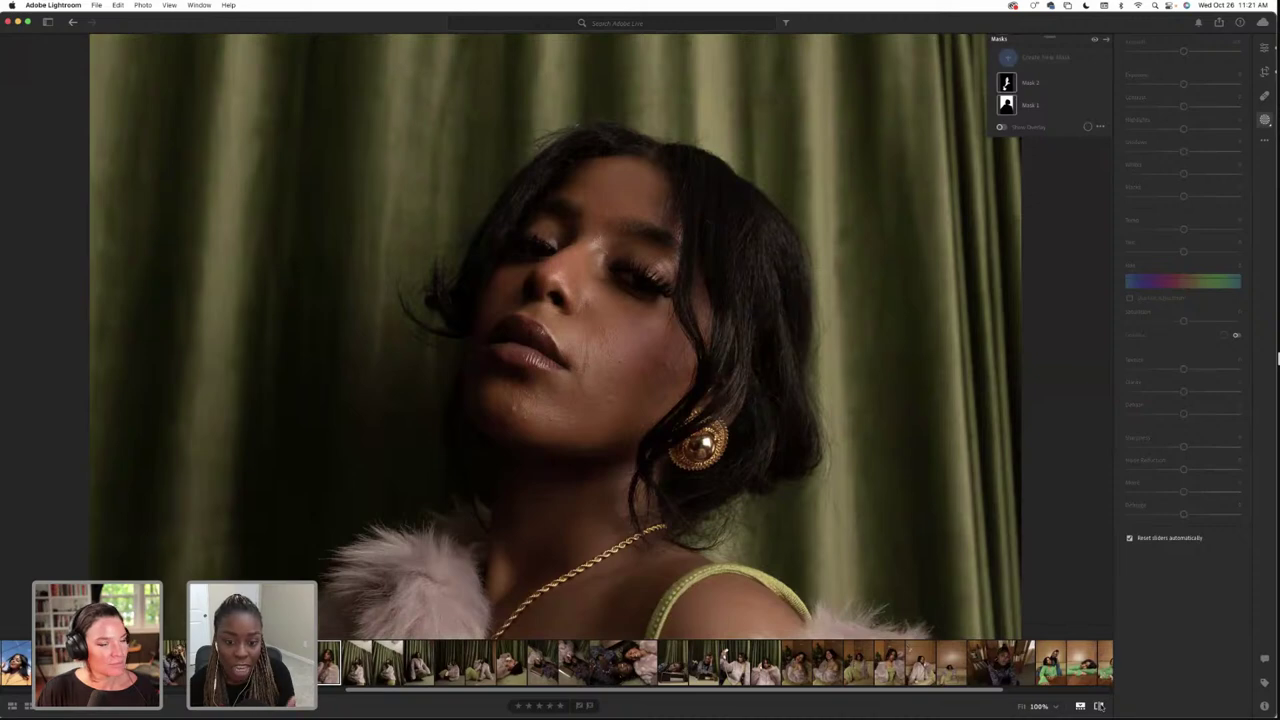
{"action": "left_click", "coordinate": [1099, 706]}
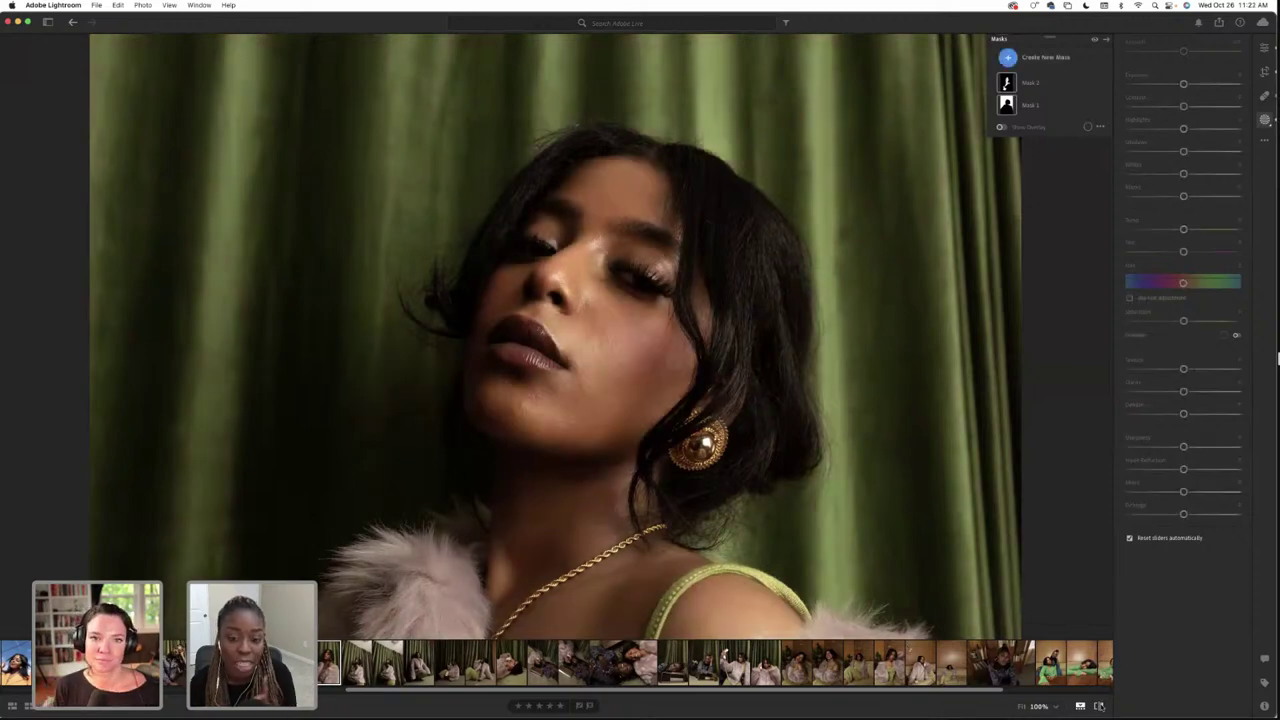
{"action": "left_click", "coordinate": [855, 557]}
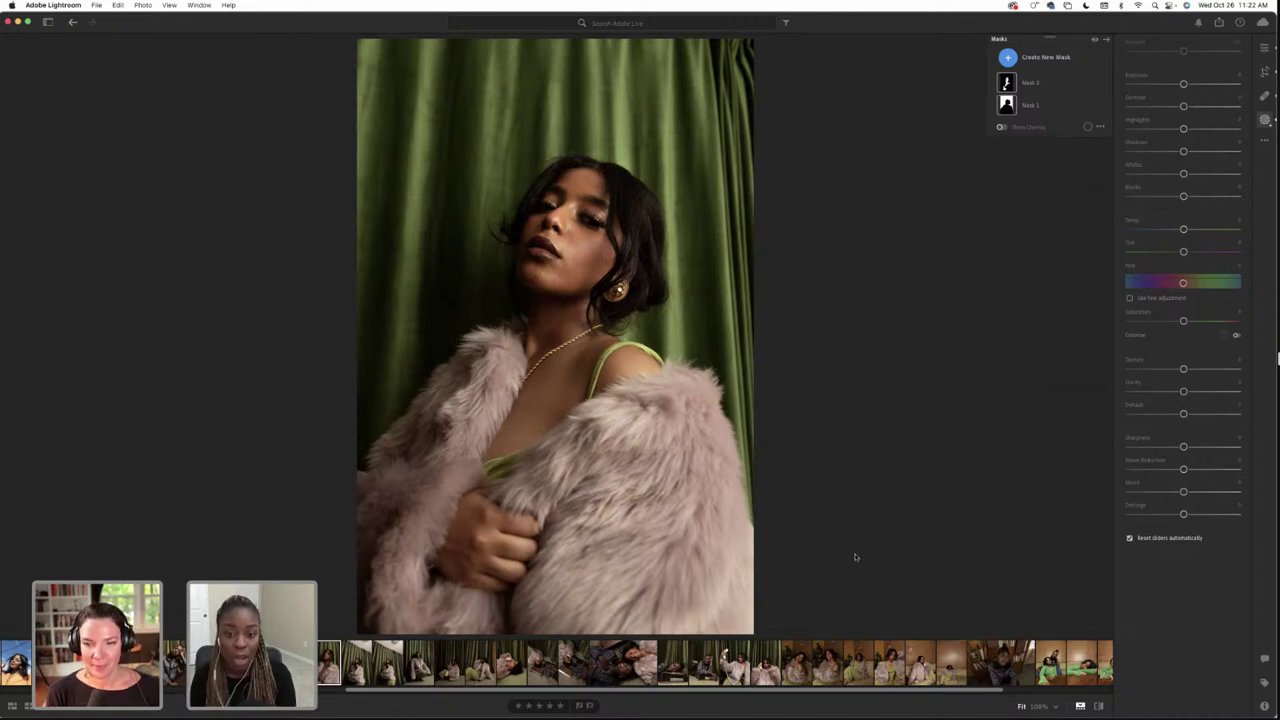
{"action": "scroll", "coordinate": [715, 663], "scroll_direction": "left", "scroll_amount": 5}
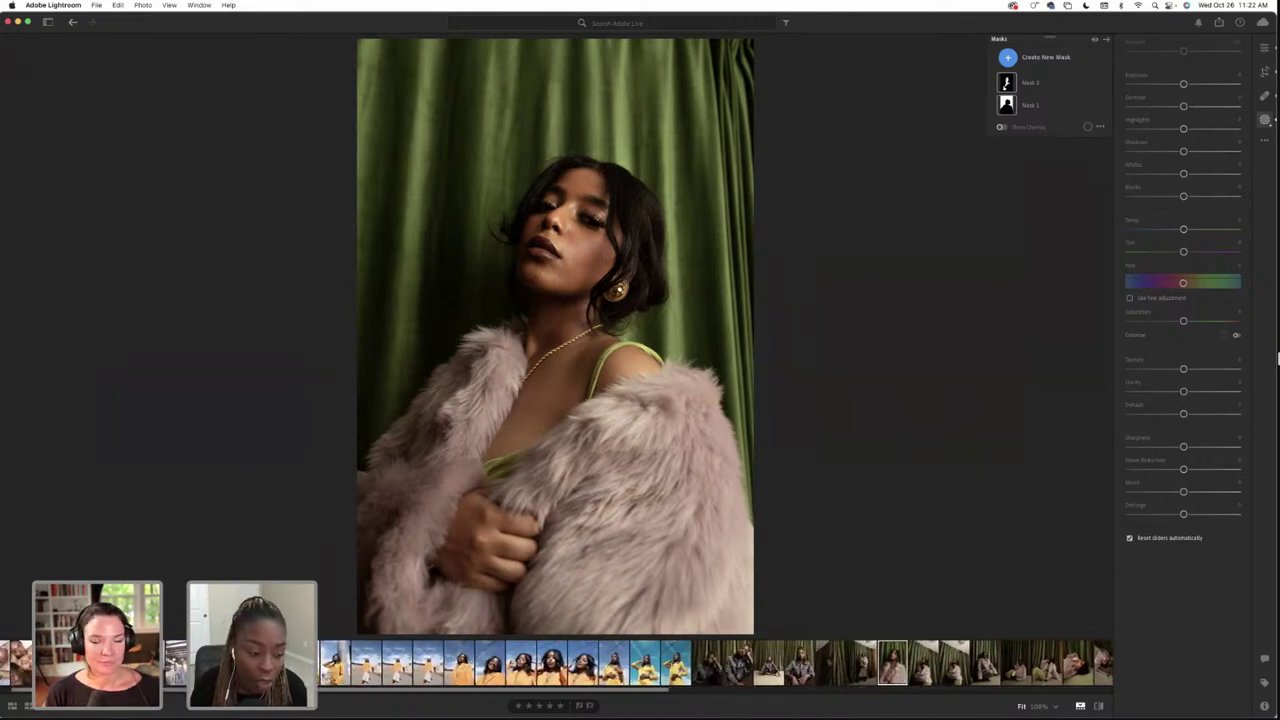
Open the three-women close-up, step between the group shots, and finish on the white-braids portrait
{"action": "scroll", "coordinate": [715, 663], "scroll_direction": "left", "scroll_amount": 1}
{"action": "left_click", "coordinate": [172, 660]}
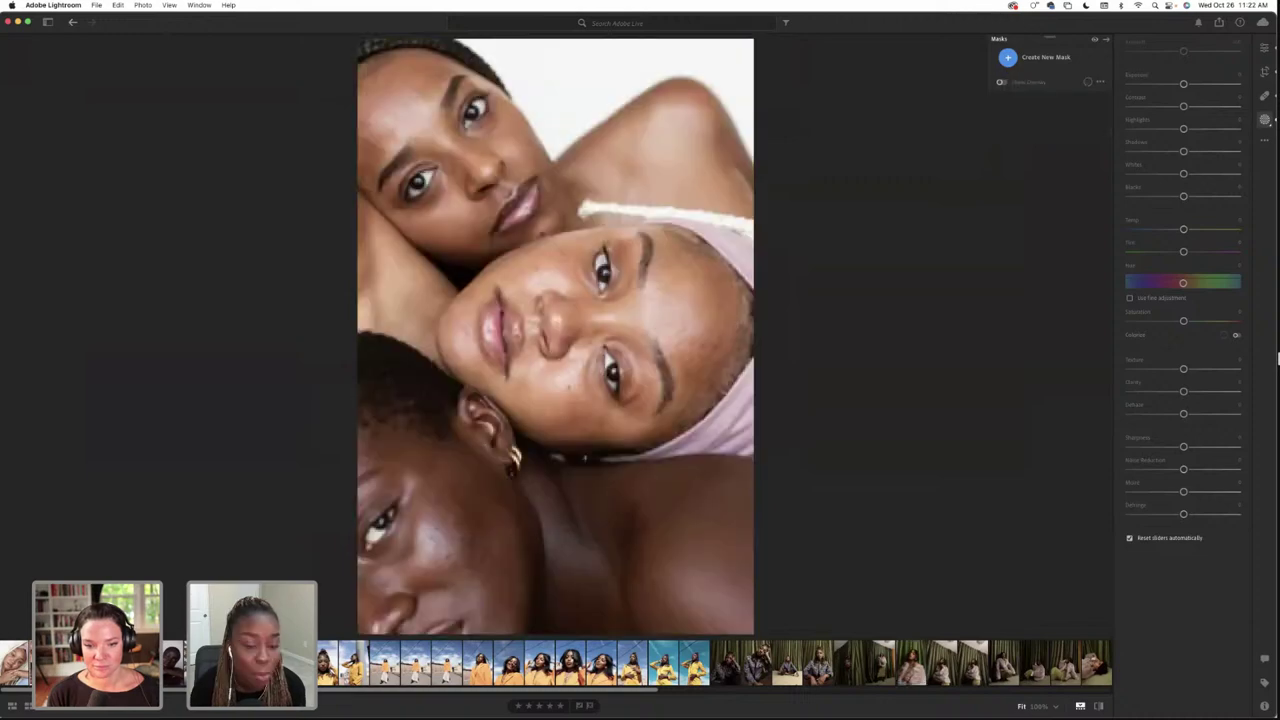
{"action": "key", "text": "Left"}
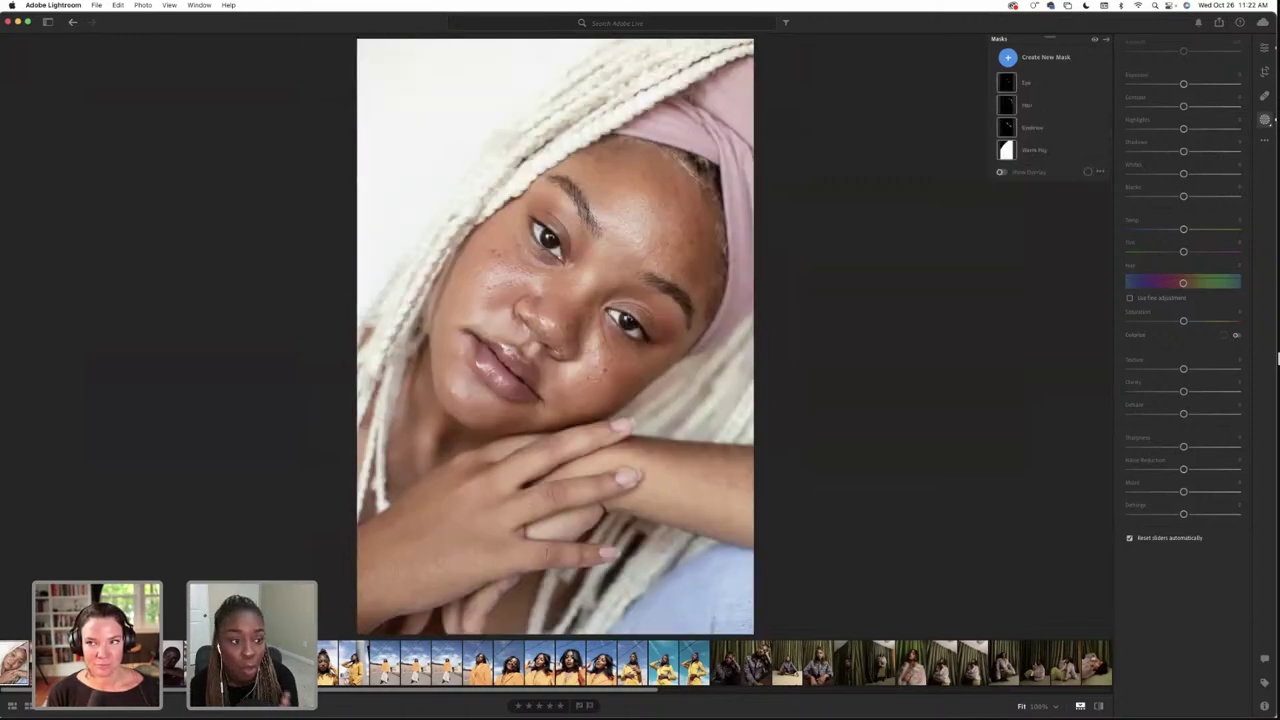
{"action": "key", "text": "Right"}
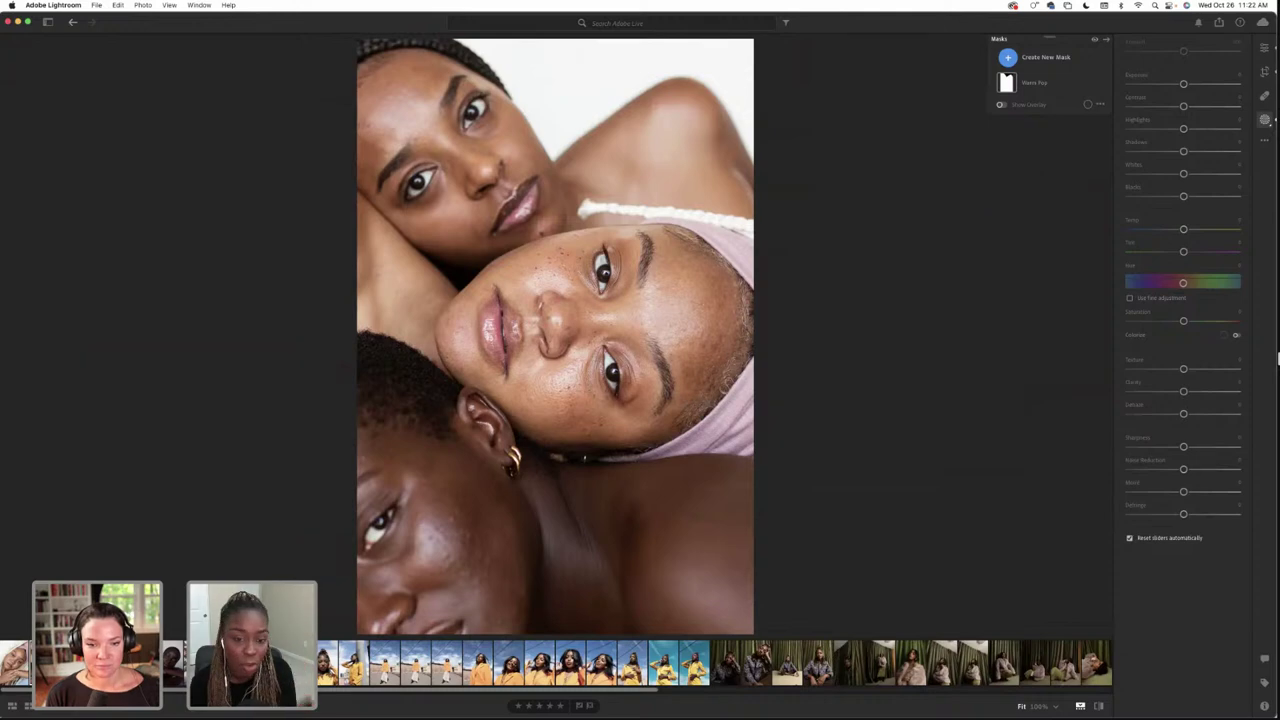
{"action": "key", "text": "Right"}
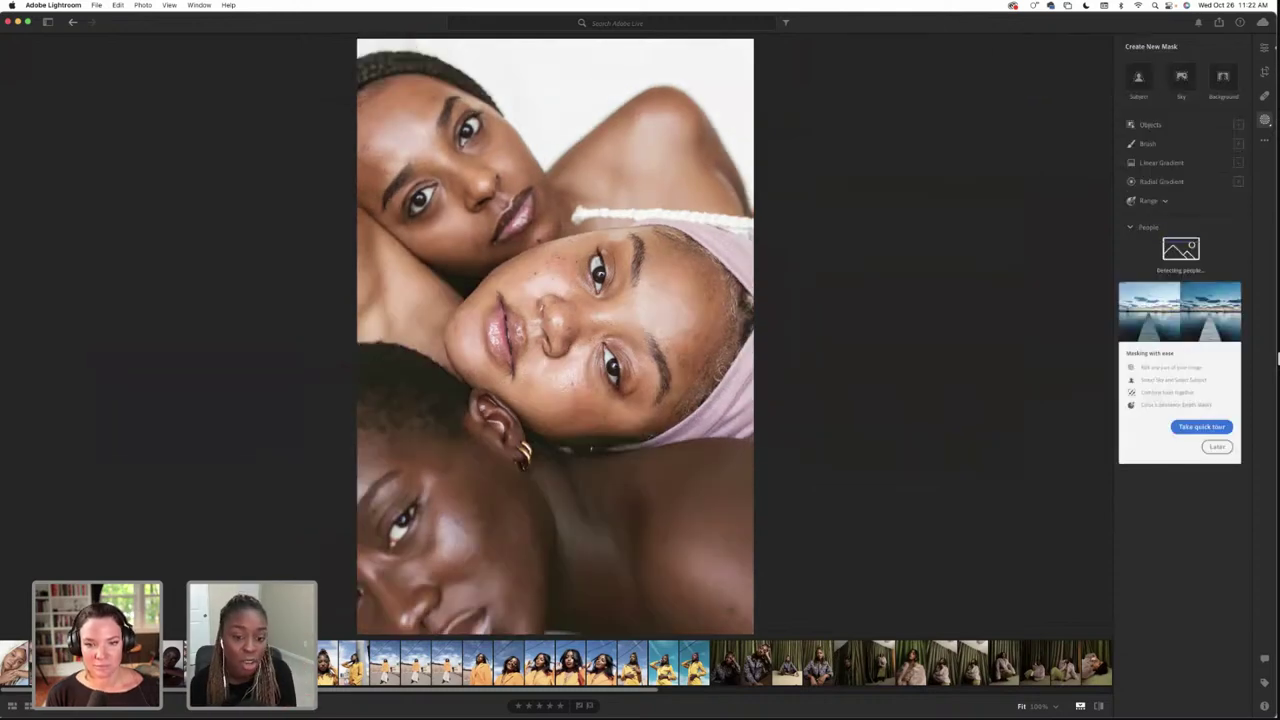
{"action": "key", "text": "Left"}
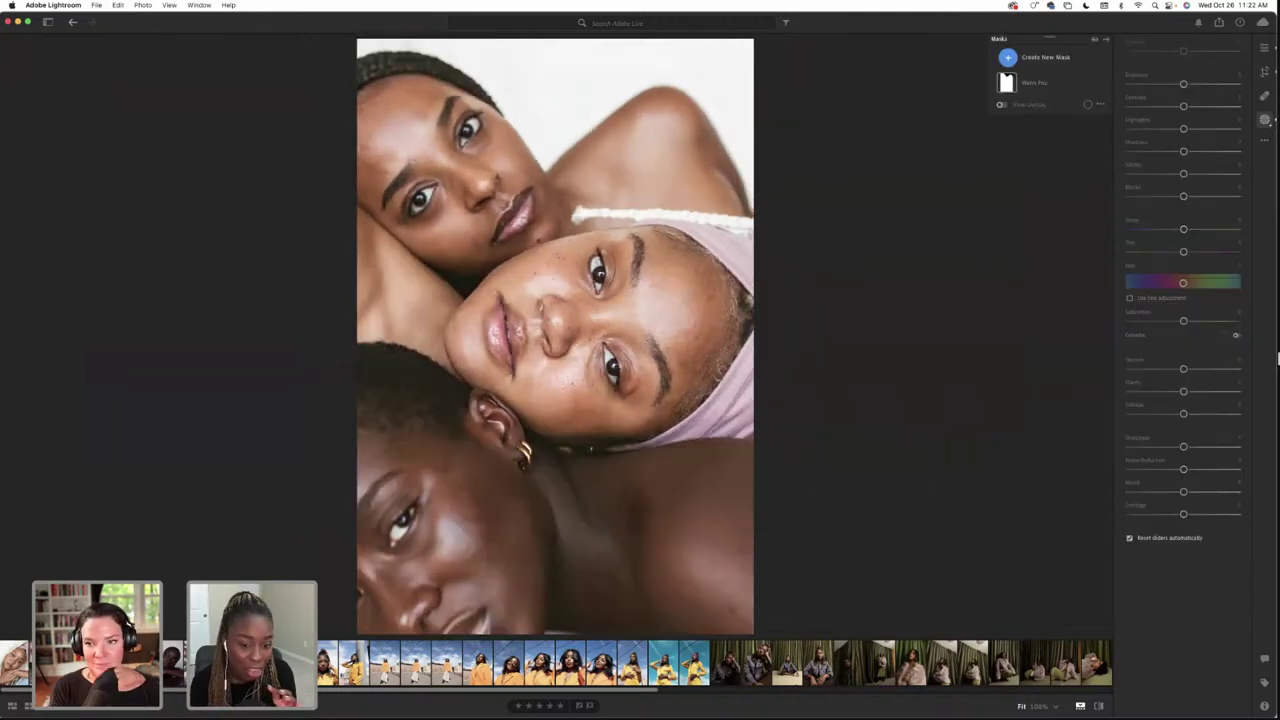
{"action": "key", "text": "Right"}
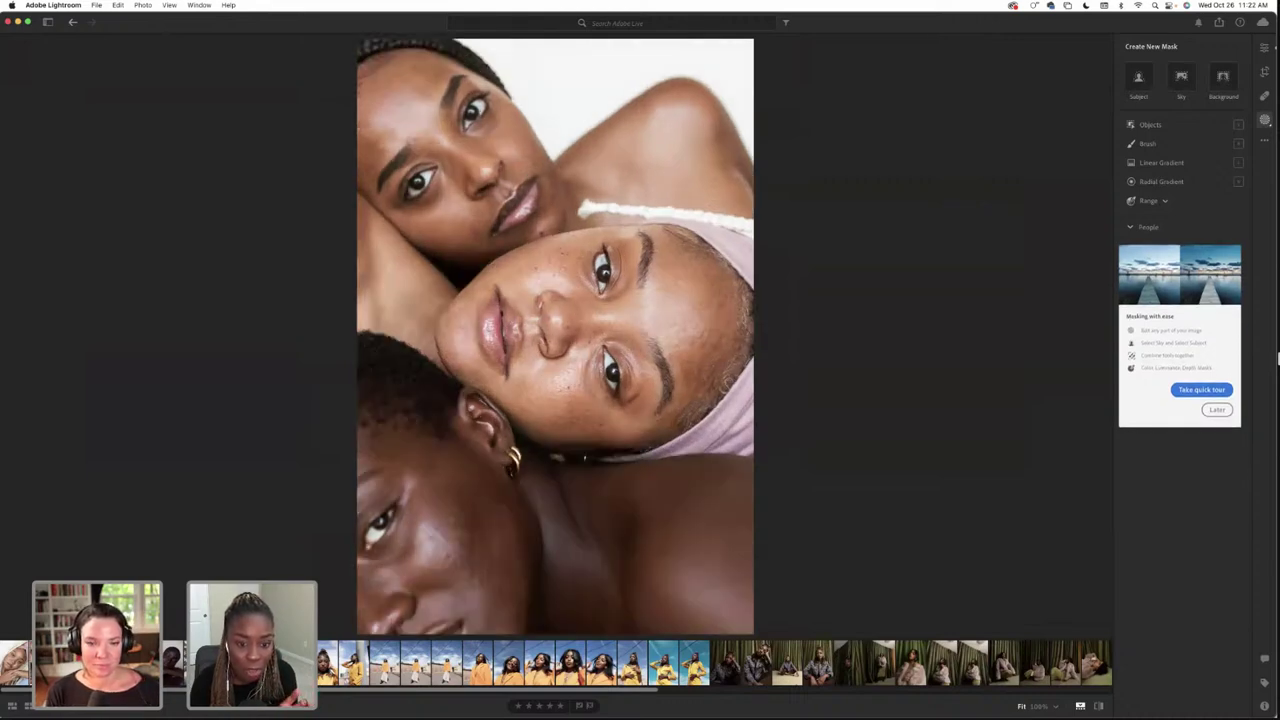
{"action": "key", "text": "Right"}
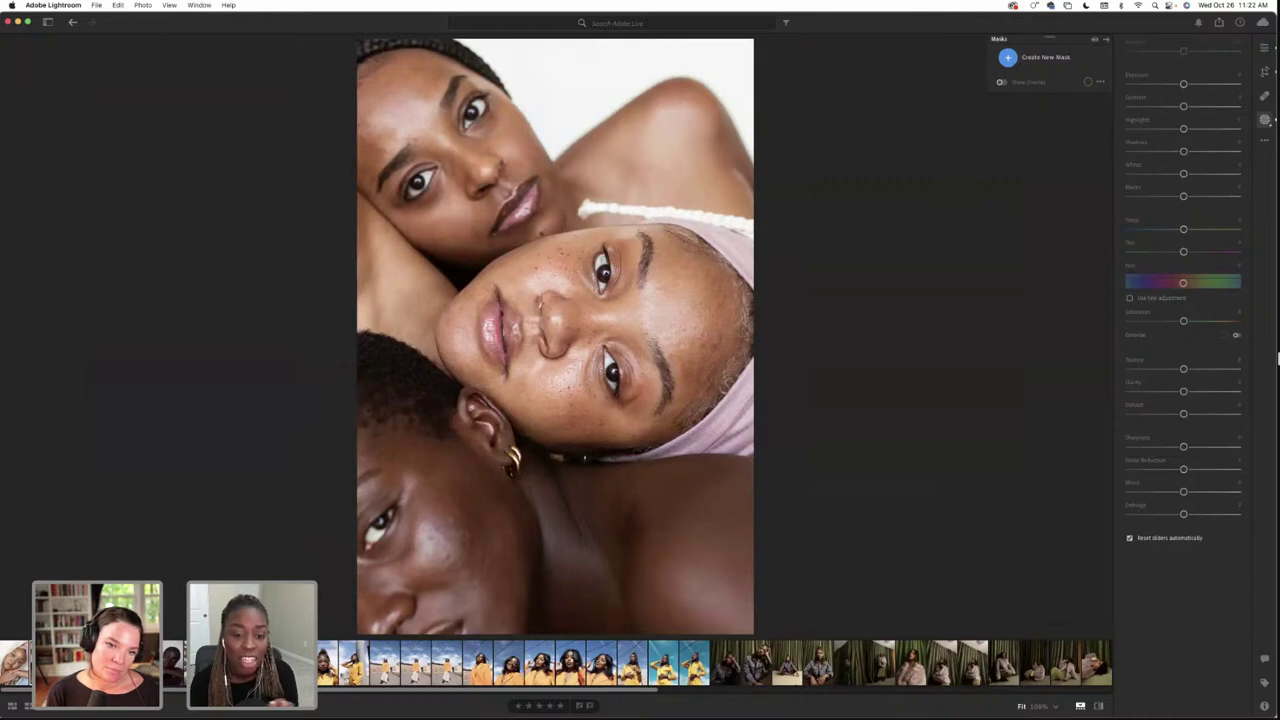
{"action": "key", "text": "Right"}
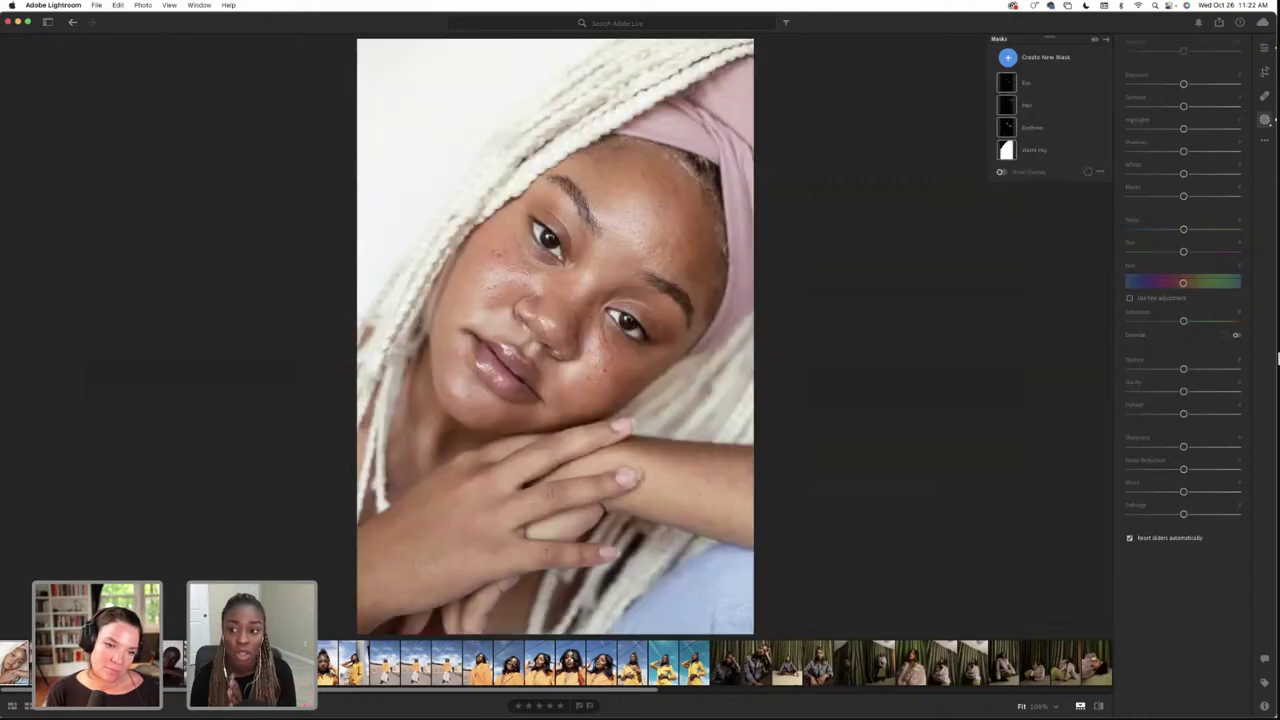